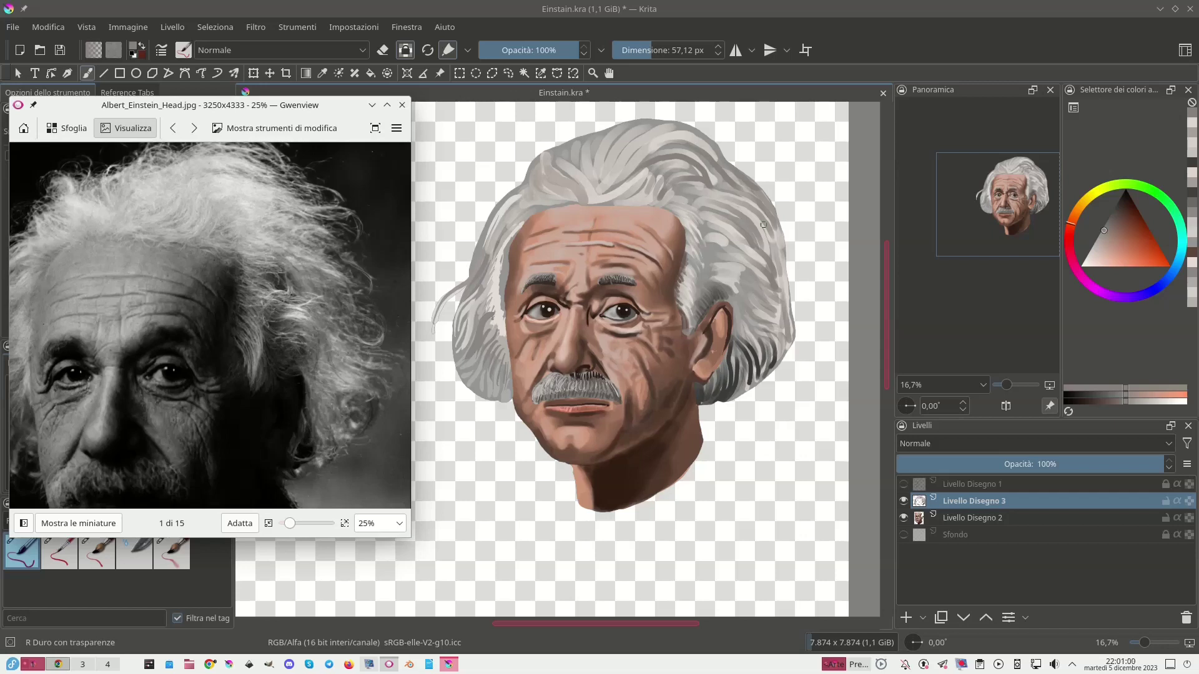
Paint extra strands across the top of the hair on Livello Disegno 3 using sampled light and darker grey tones.
left_click(763, 224, "ctrl")
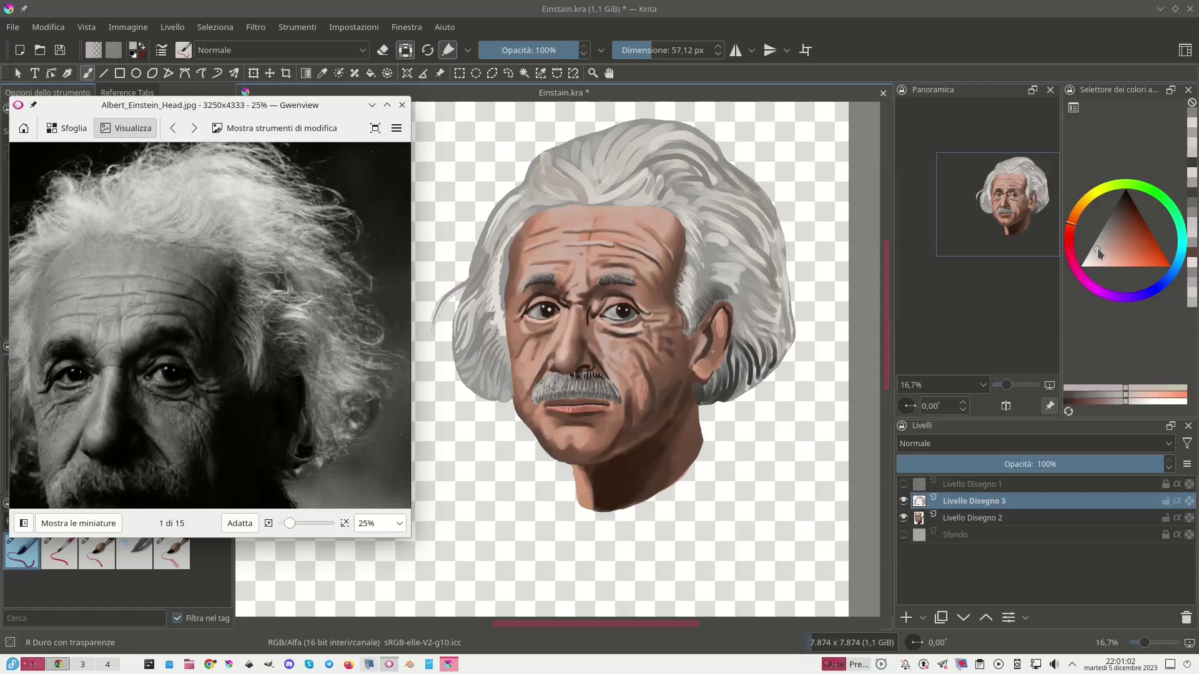
mouse_move(650, 158)
left_mouse_down()
mouse_move(695, 166)
mouse_move(707, 194)
left_mouse_up()
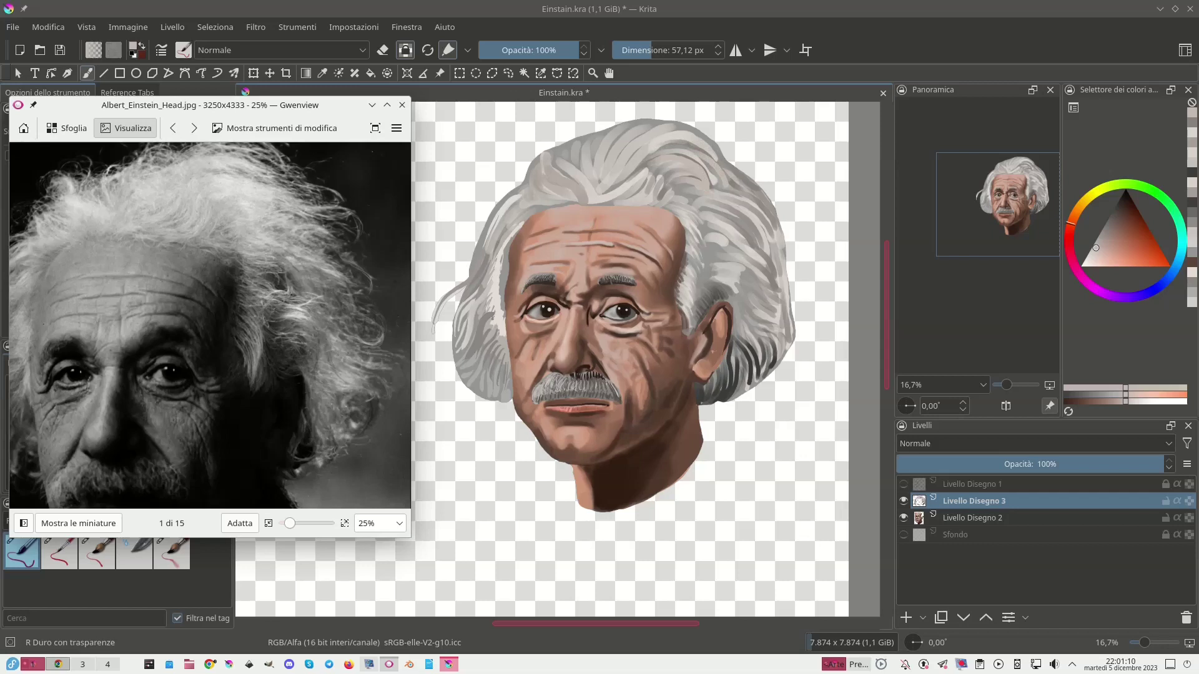
left_click(621, 175, "ctrl")
left_click_drag(669, 143, 605, 182)
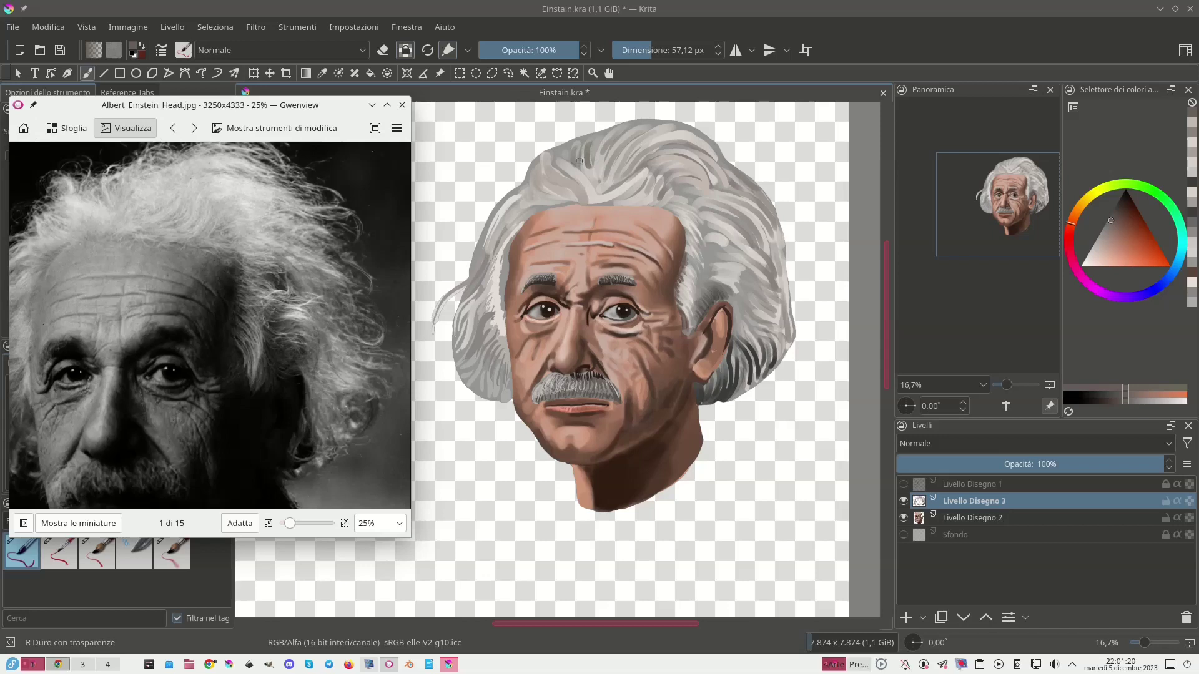
mouse_move(571, 158)
left_mouse_down()
mouse_move(561, 165)
mouse_move(588, 206)
left_mouse_up()
left_click_drag(548, 171, 569, 189)
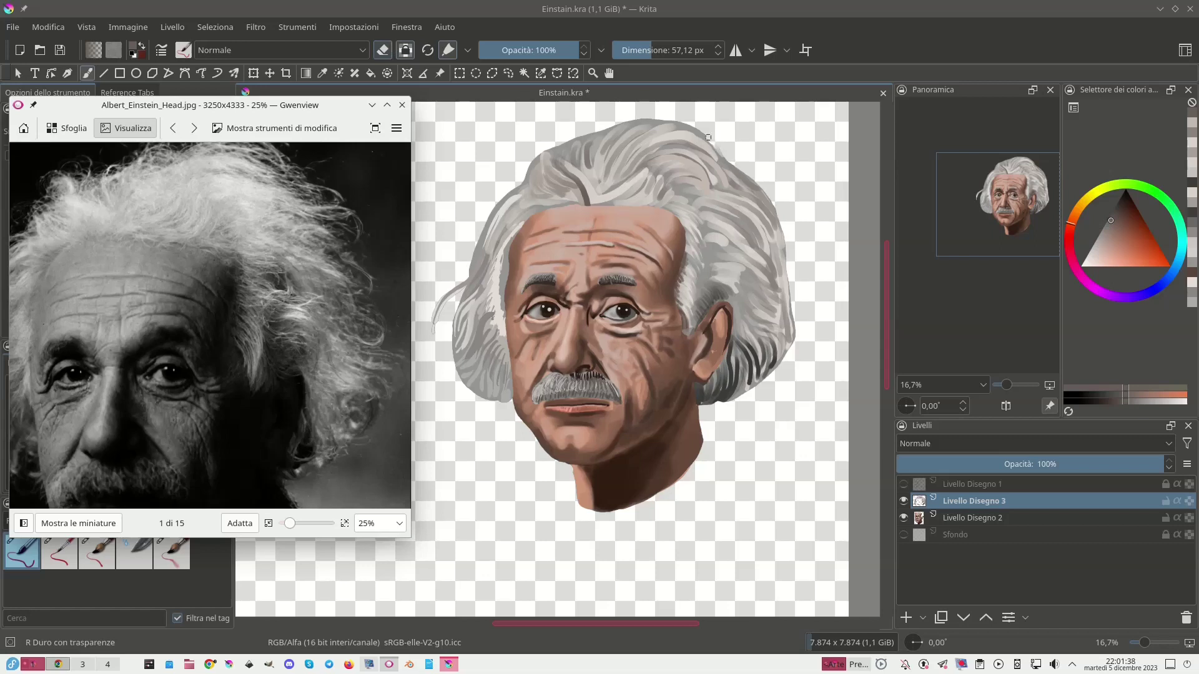
Turn off alpha lock and erase along the outer edges of the hair to refine its silhouette on both sides.
mouse_move(673, 122)
left_mouse_down()
mouse_move(695, 107)
mouse_move(590, 169)
left_mouse_up()
mouse_move(617, 127)
left_mouse_down()
mouse_move(533, 168)
mouse_move(534, 181)
mouse_move(484, 228)
mouse_move(472, 275)
left_mouse_up()
mouse_move(480, 228)
left_mouse_down()
mouse_move(468, 270)
mouse_move(493, 204)
left_mouse_up()
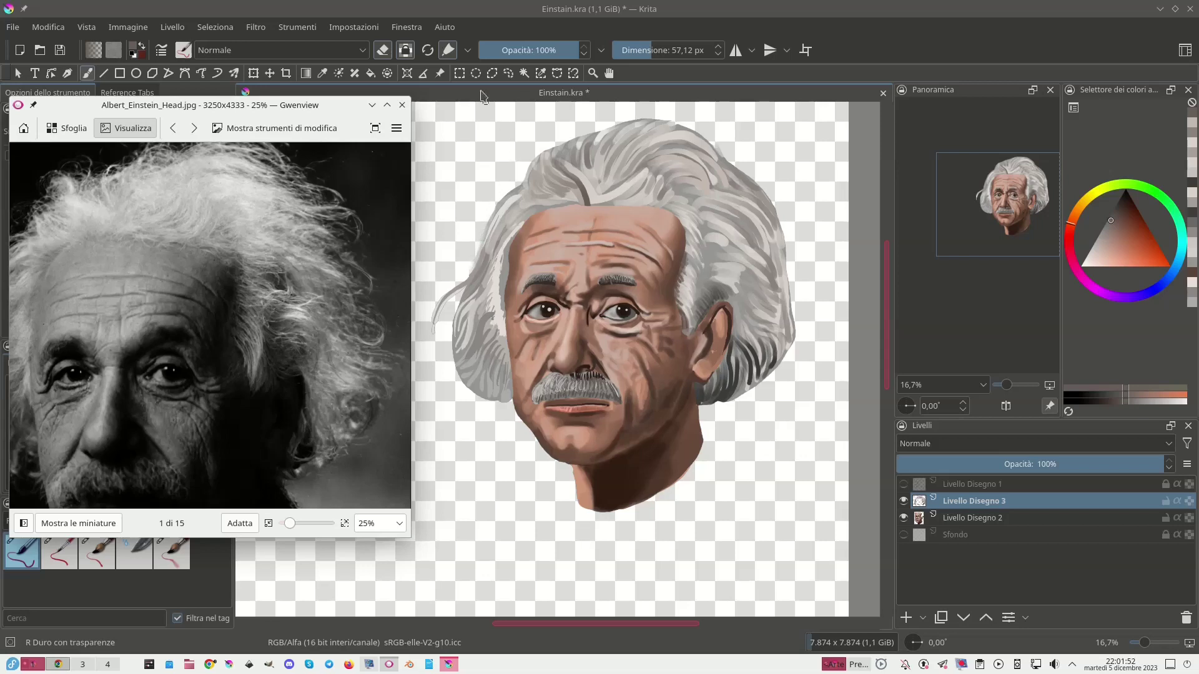
left_click(412, 50)
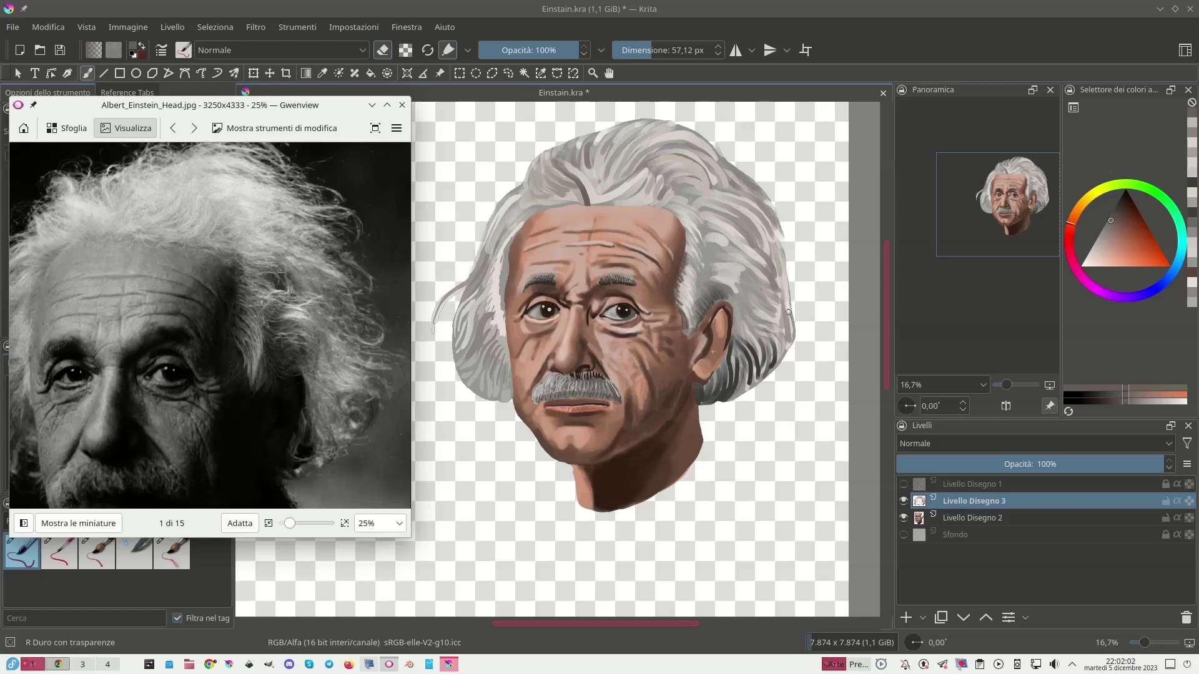
mouse_move(780, 337)
left_mouse_down()
mouse_move(777, 371)
mouse_move(756, 387)
mouse_move(753, 375)
mouse_move(729, 403)
left_mouse_up()
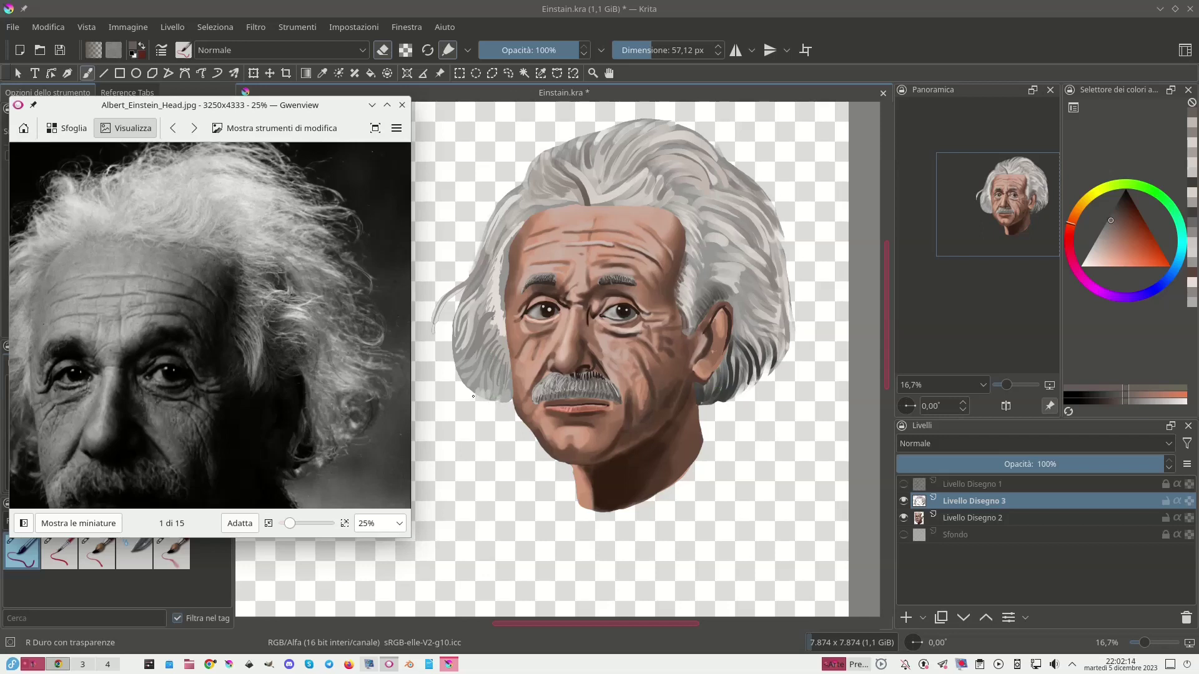
left_click_drag(458, 373, 471, 282)
Brush near-white highlights and sampled grey strands into the hair above the forehead and beside the ear.
scroll(470, 246, "down", 2)
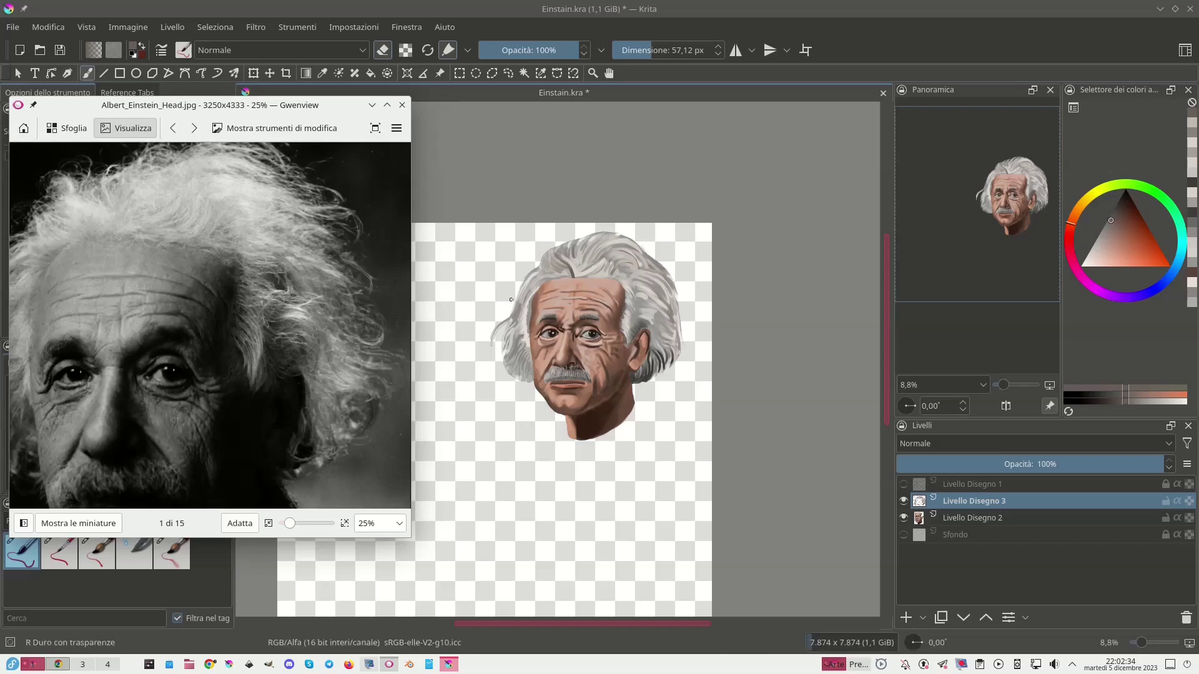
left_click(650, 313, "ctrl")
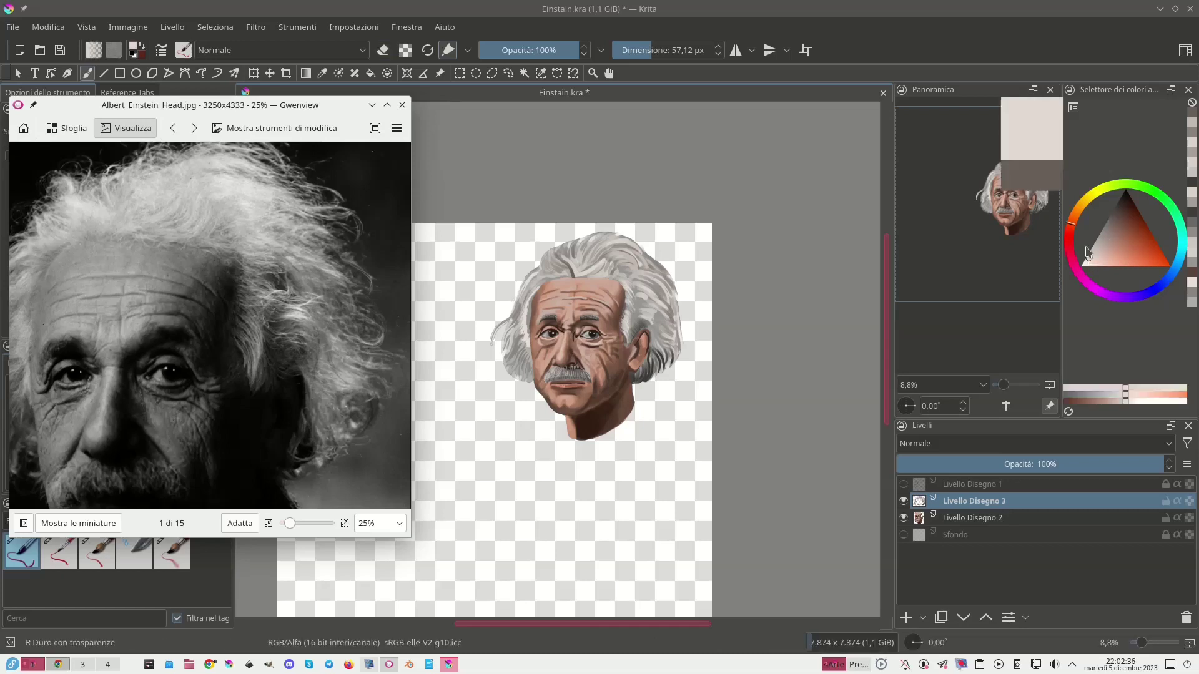
left_click_drag(646, 319, 650, 320)
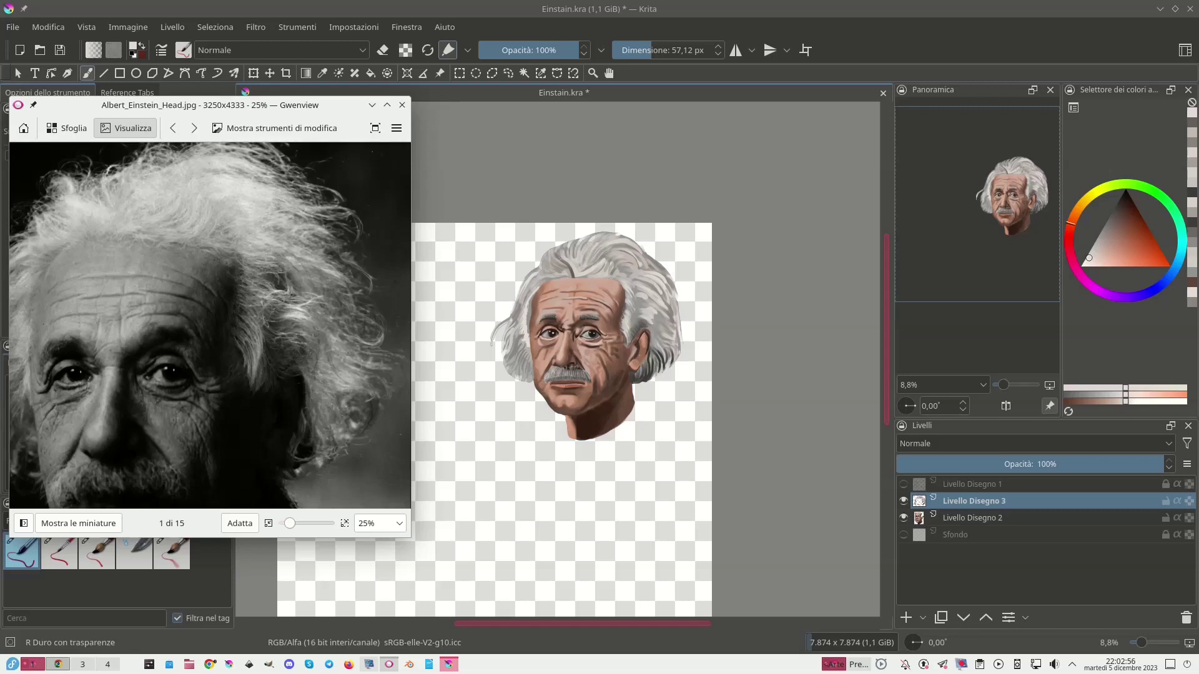
mouse_move(551, 266)
left_mouse_down()
mouse_move(555, 280)
mouse_move(571, 278)
left_mouse_up()
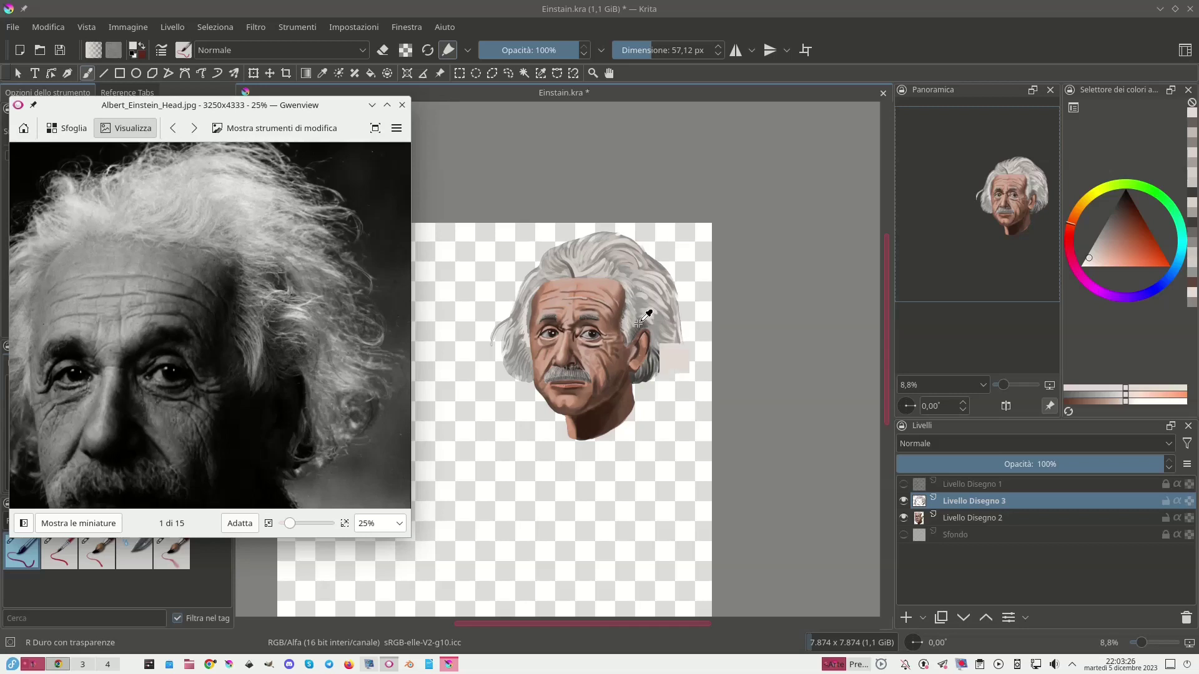
left_click(687, 360, "ctrl")
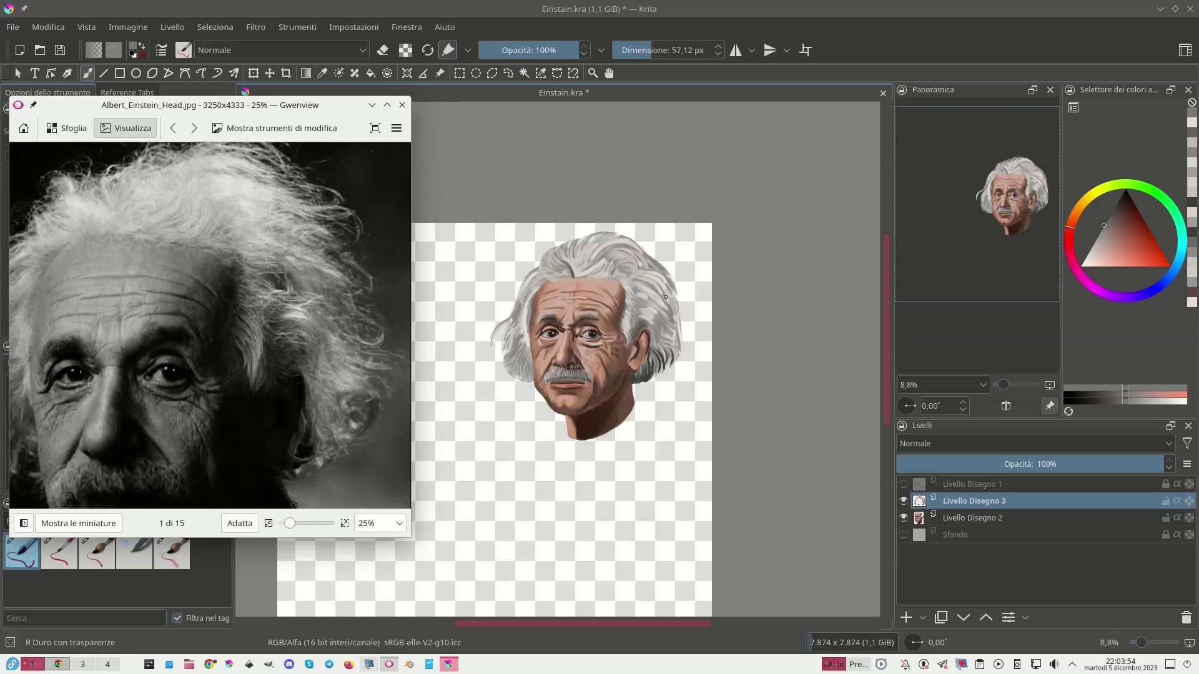
On Livello Disegno 2, shade and highlight the skin beside the nose and below the eye with R Morbido trasparenza at 89,45 px in darker and lighter skin tones.
key("plus")
key("plus")
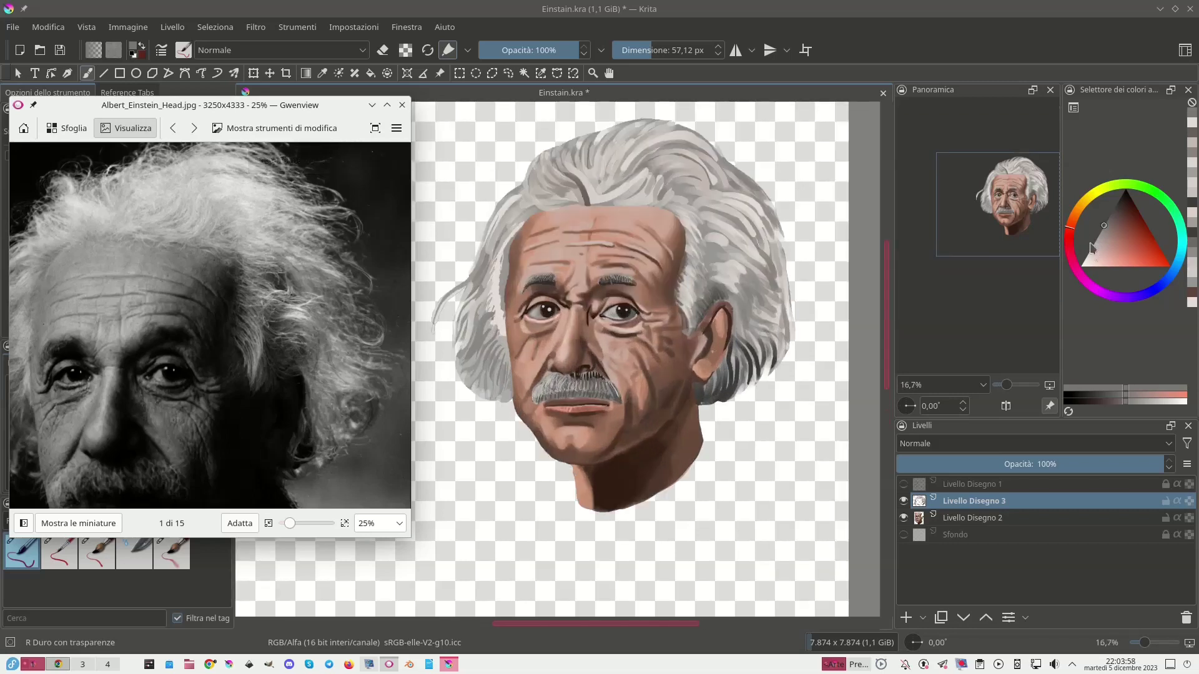
left_click(558, 325, "ctrl")
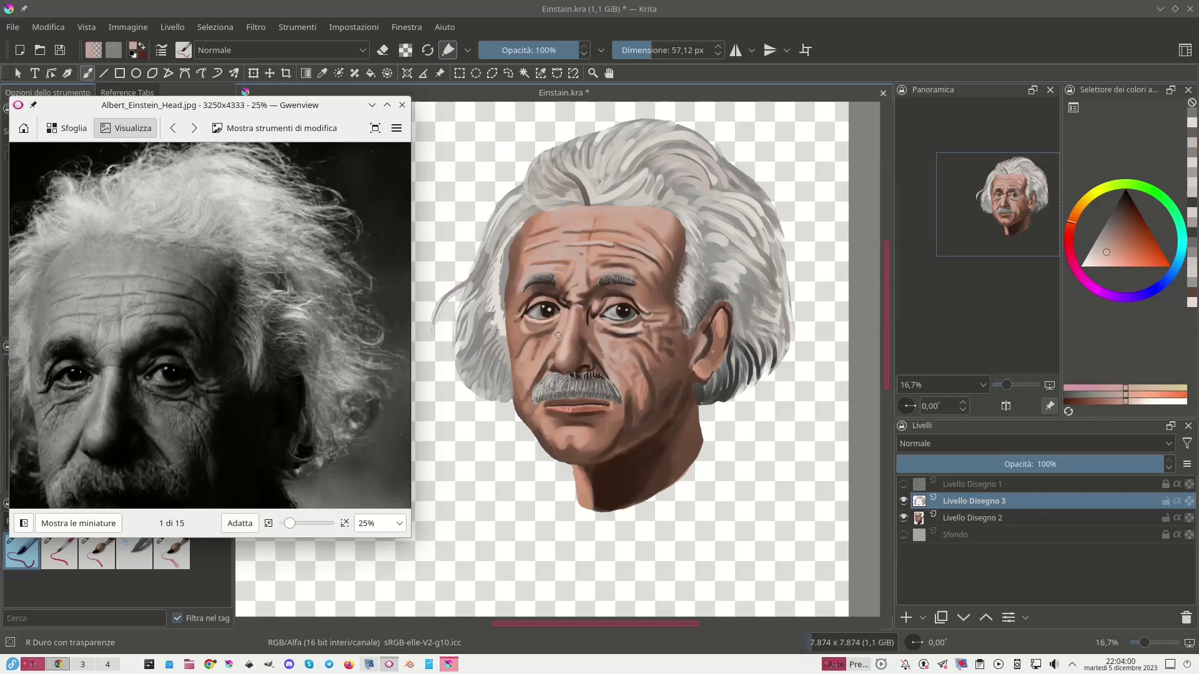
left_click(974, 518)
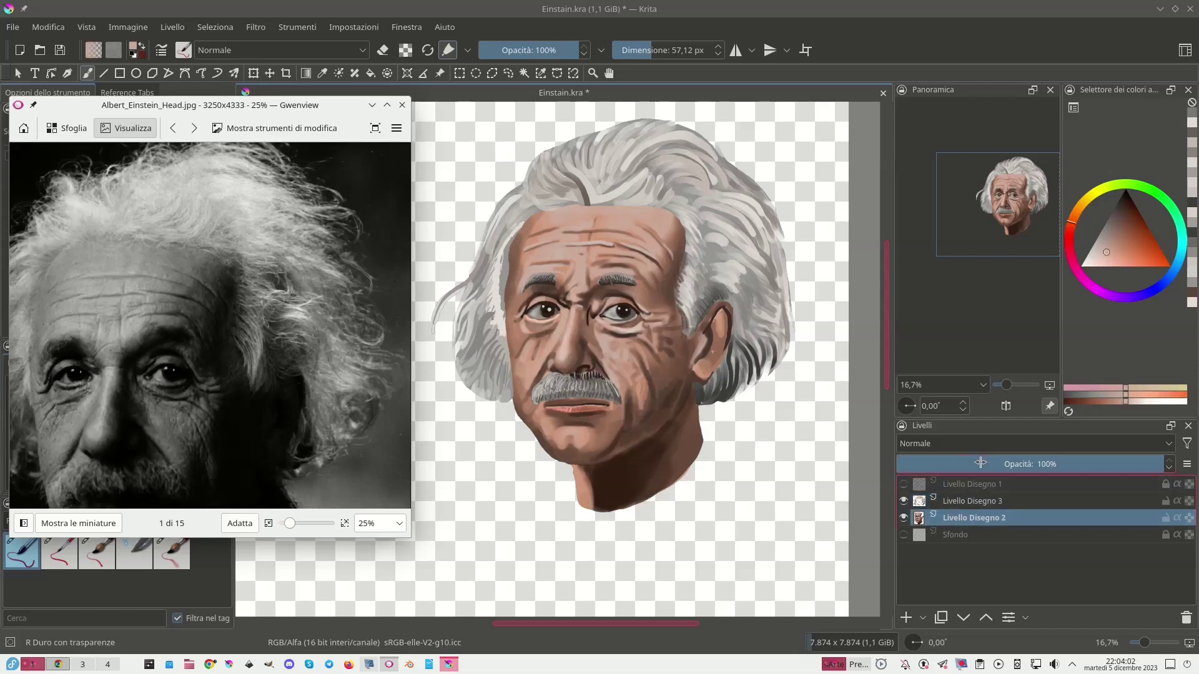
left_click(1110, 238)
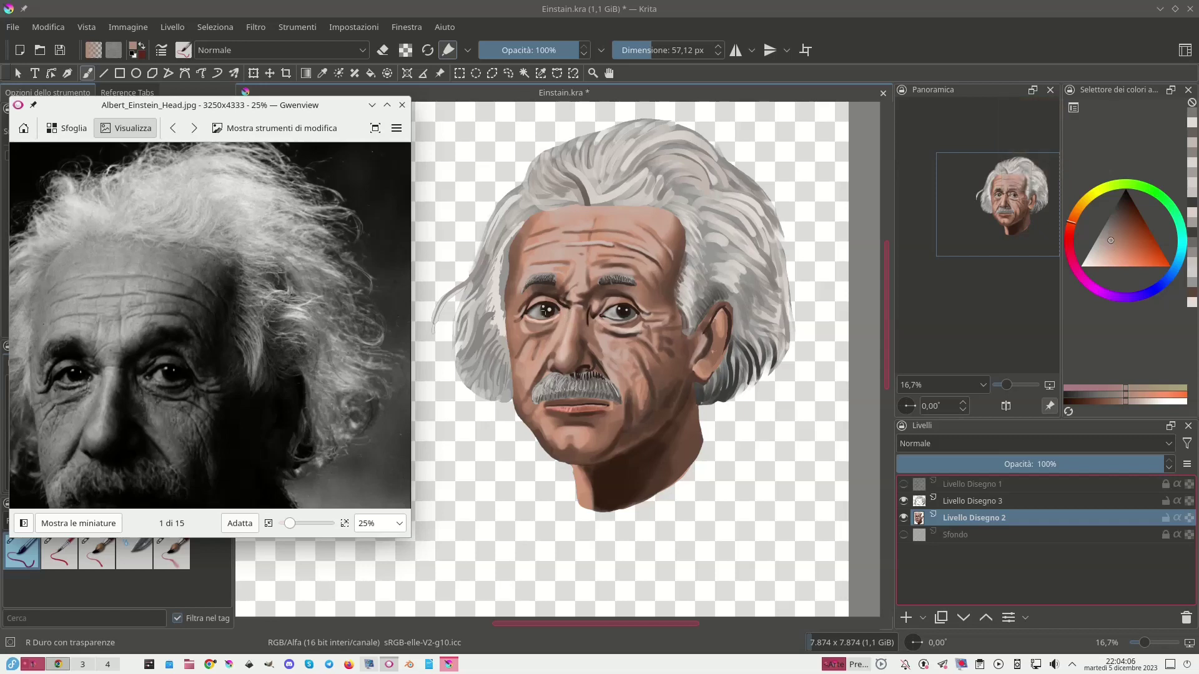
left_click(96, 552)
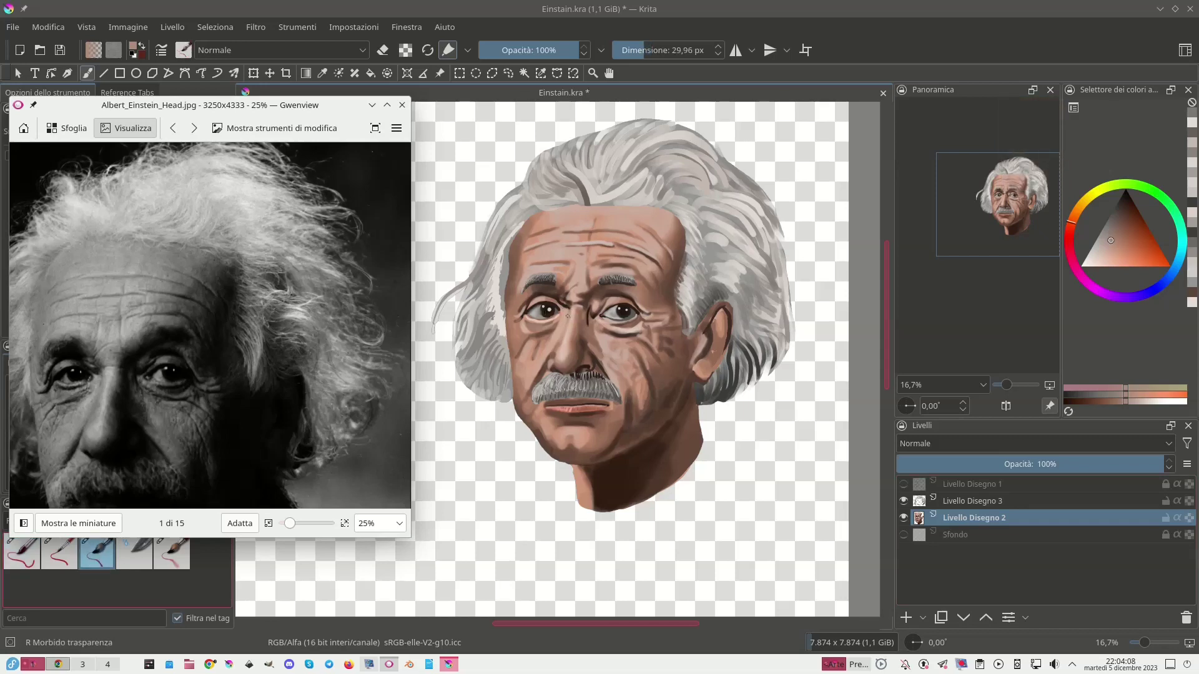
mouse_move(662, 46)
left_mouse_down()
mouse_move(647, 48)
mouse_move(661, 44)
left_mouse_up()
left_click_drag(567, 311, 555, 345)
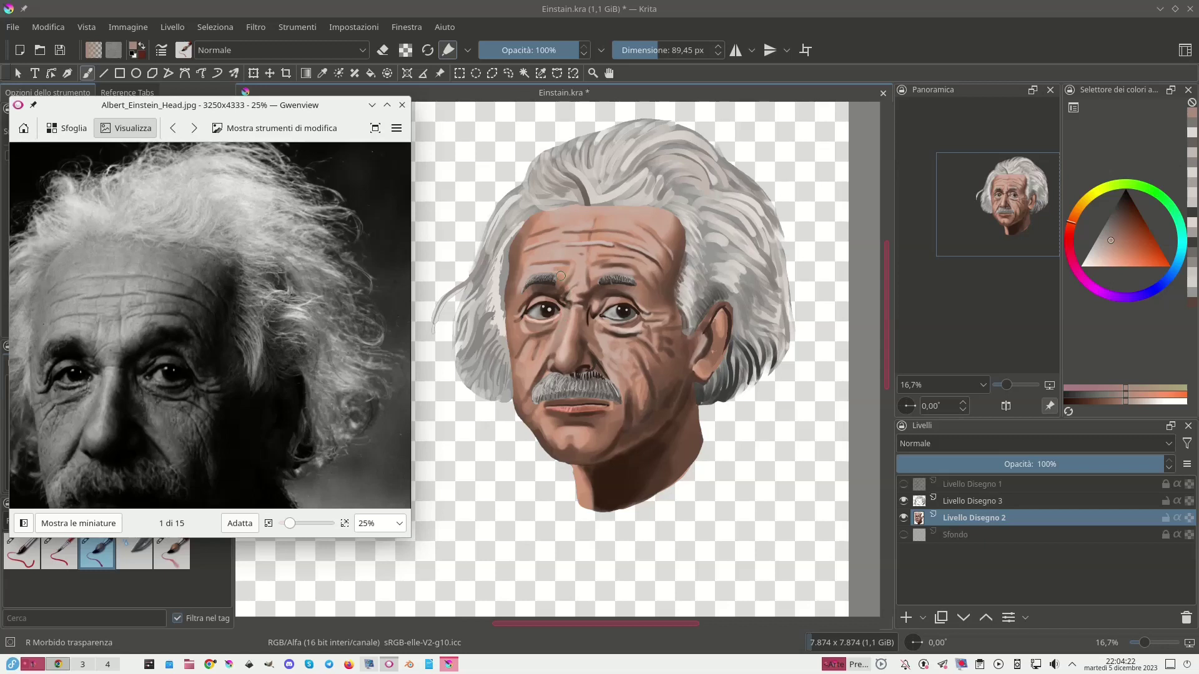
left_click(1096, 254)
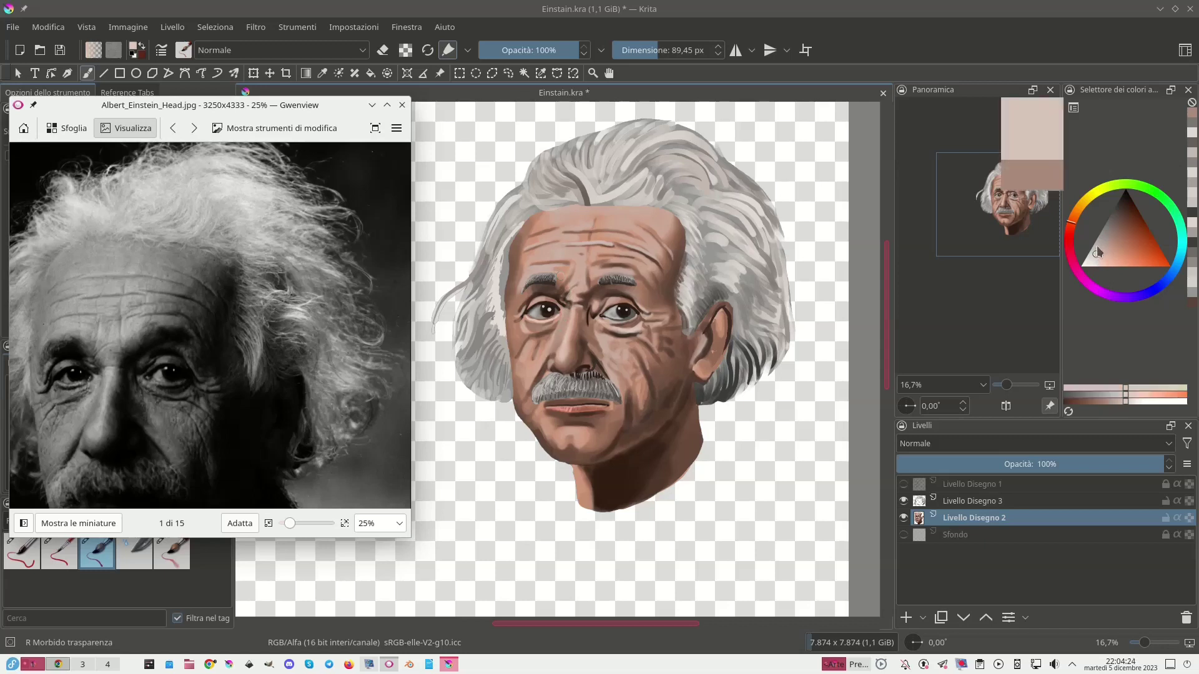
left_click_drag(562, 318, 526, 332)
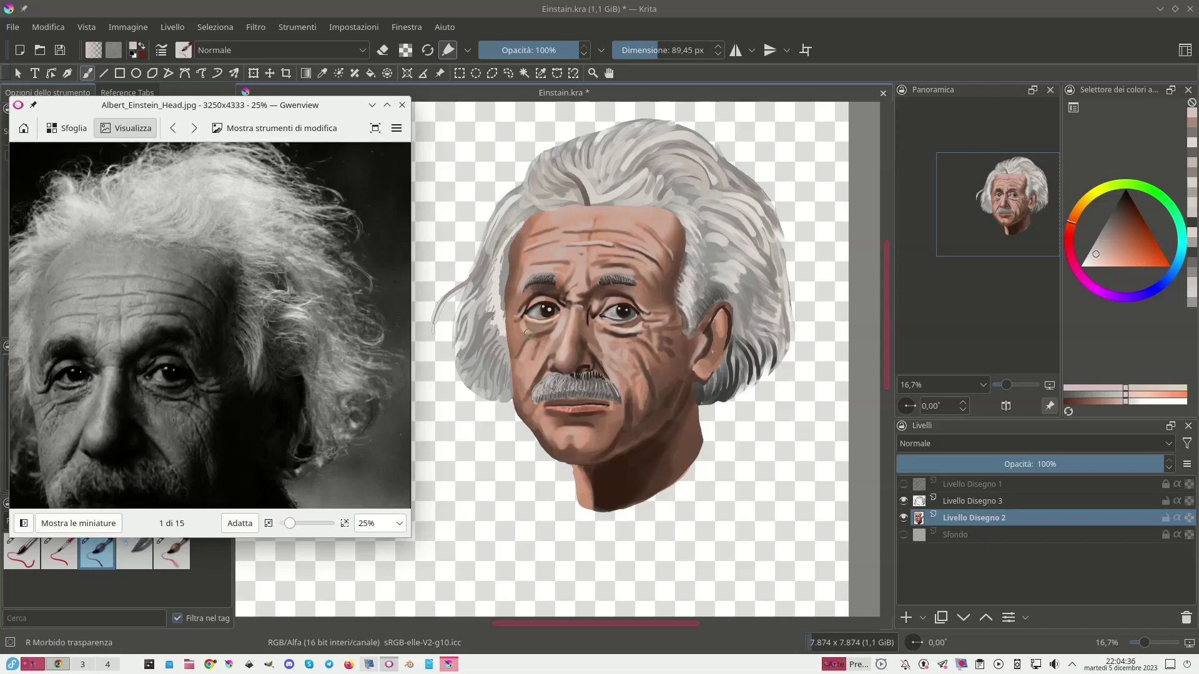
Show the sketch layer Livello Disegno 1 over the painted head with the whole canvas in view.
key("minus")
key("minus")
key("minus")
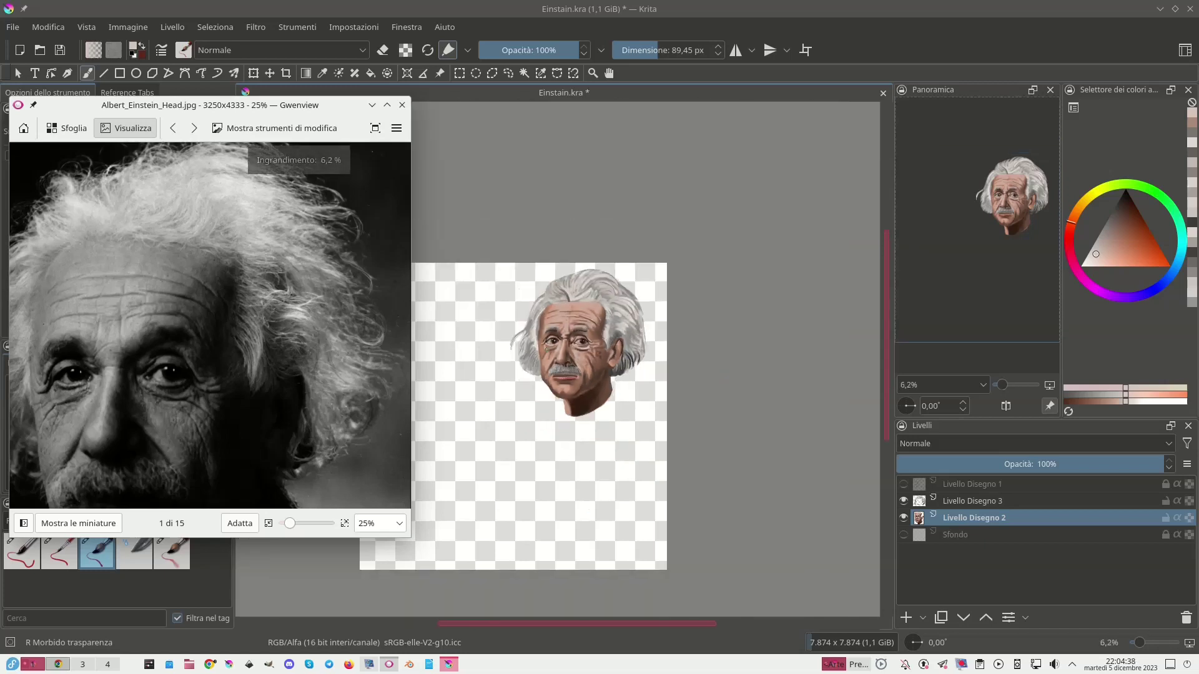
left_click(903, 484)
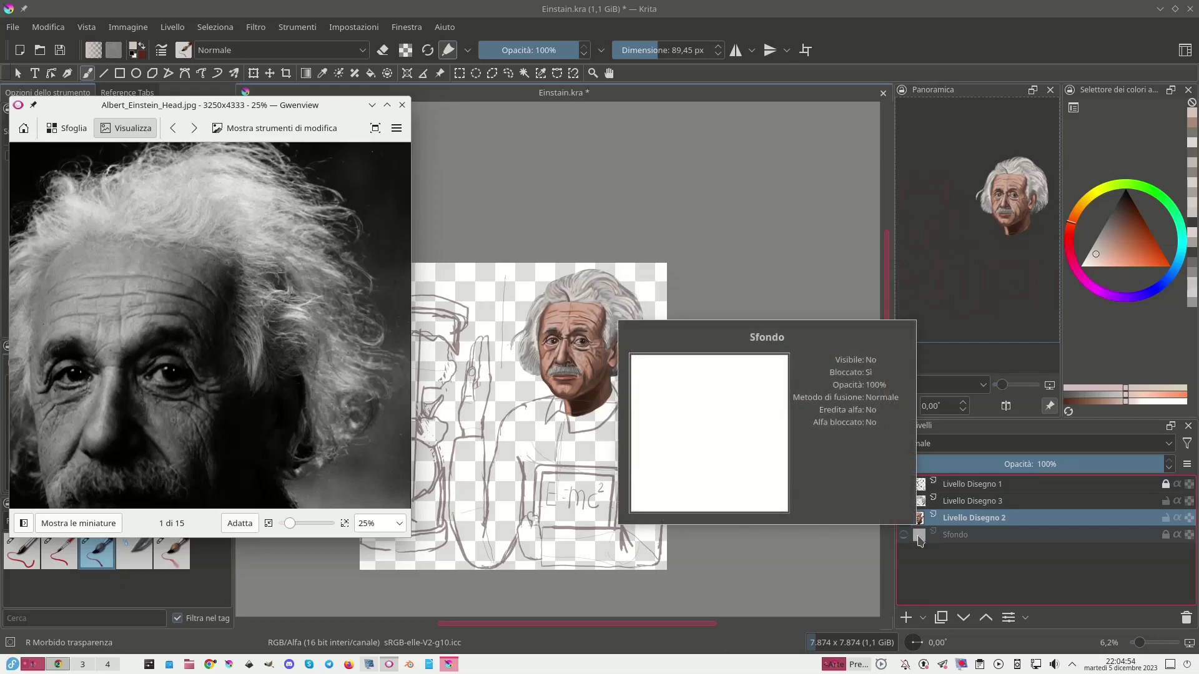
Reduce the reference photo in Gwenview to 14% to examine the jacket and collar.
left_click(269, 523)
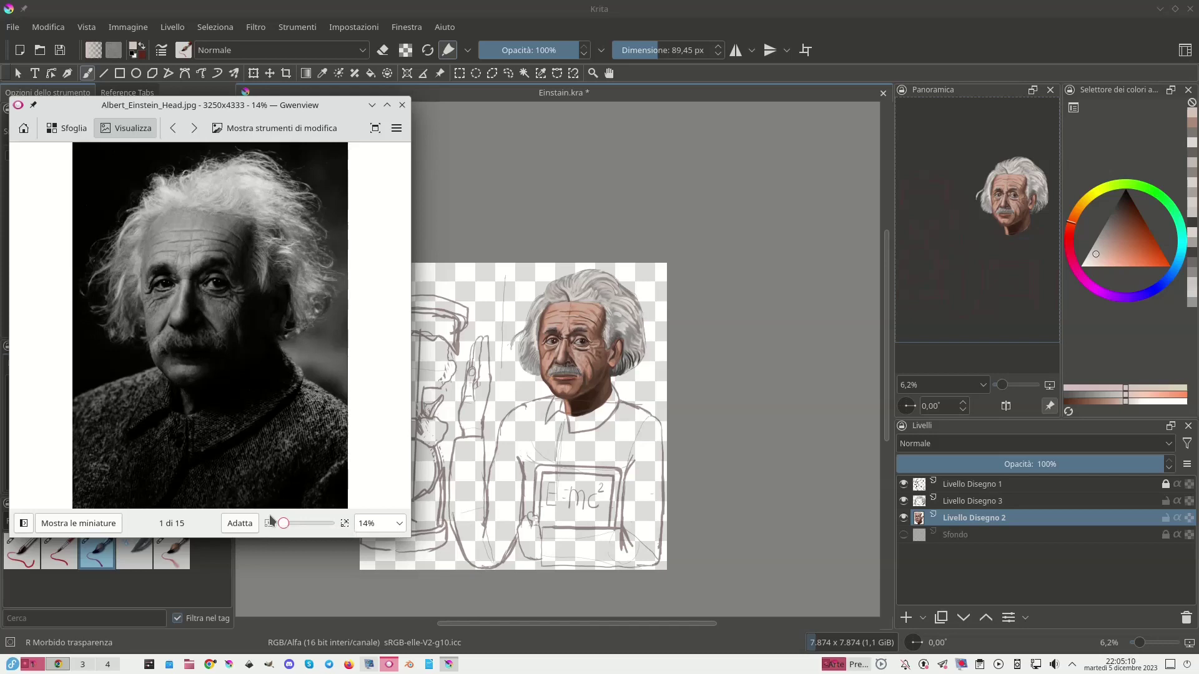
mouse_move(283, 523)
left_mouse_down()
mouse_move(314, 525)
mouse_move(290, 525)
left_mouse_up()
left_click_drag(369, 465, 374, 478)
left_click_drag(290, 524, 285, 524)
Add a new paint layer above Livello Disegno 2 and set the brush colour to near black.
left_click(1118, 213)
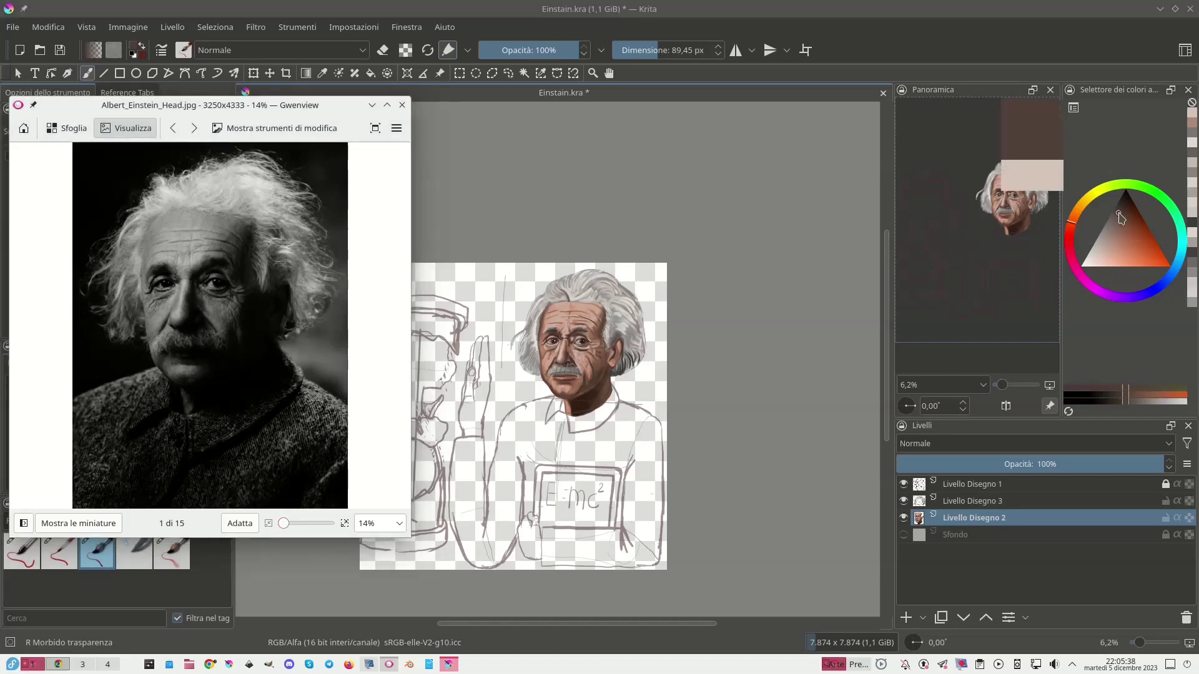
left_click(910, 617)
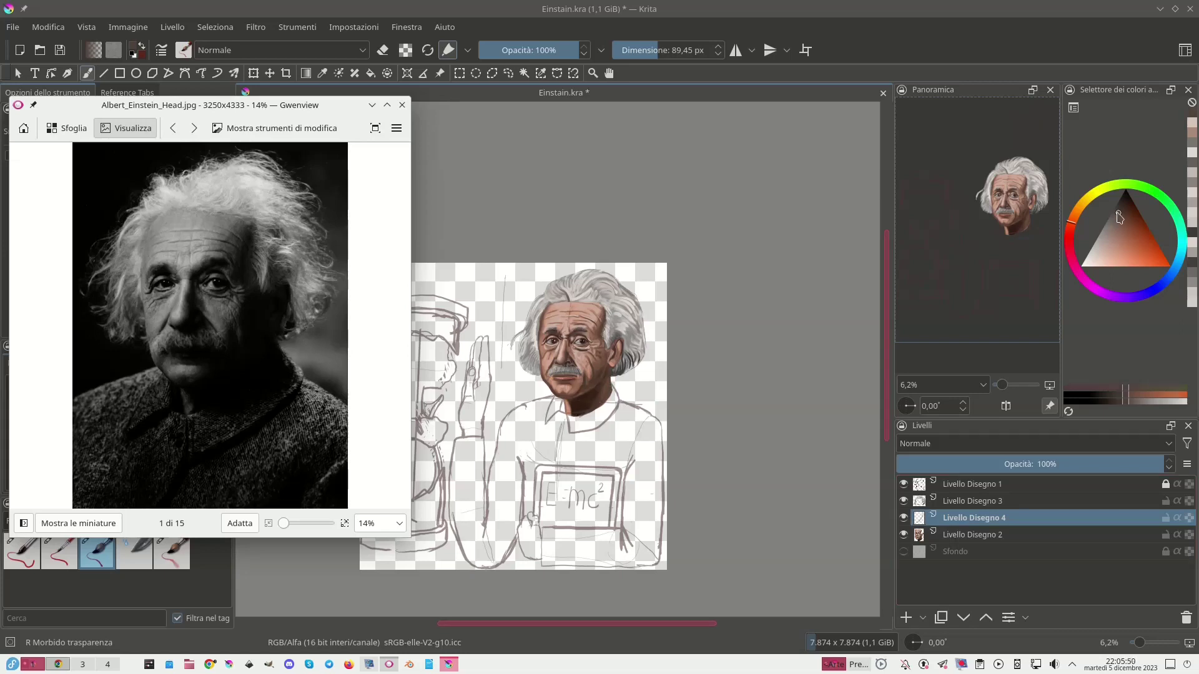
left_click_drag(1122, 215, 1126, 188)
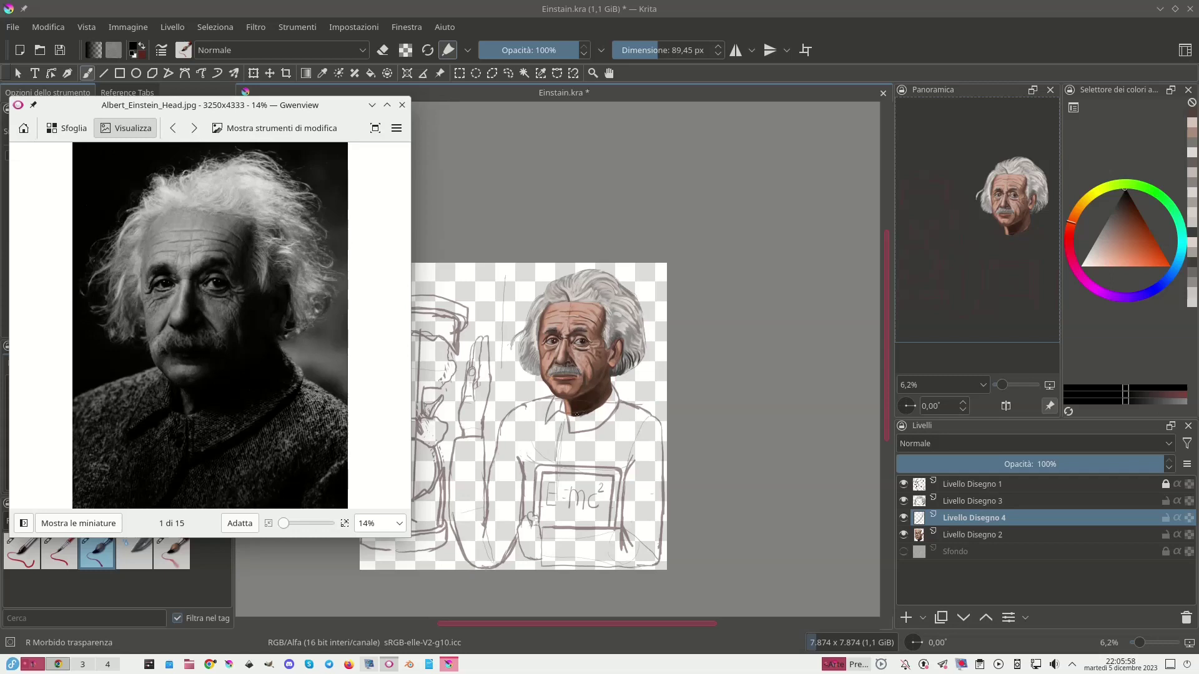
Try painting the neck shadow and collar outline in black on the new layer, with Livello Disegno 2 hidden and the R Duro opaco brush.
left_click(581, 414)
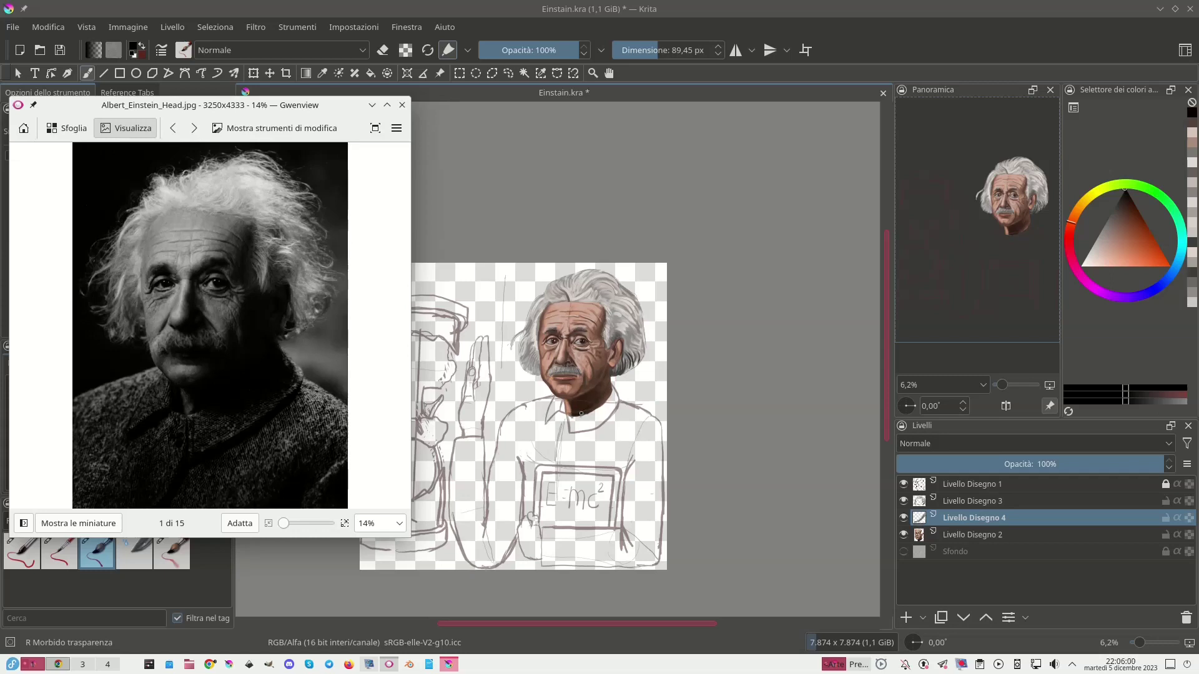
left_click(904, 534)
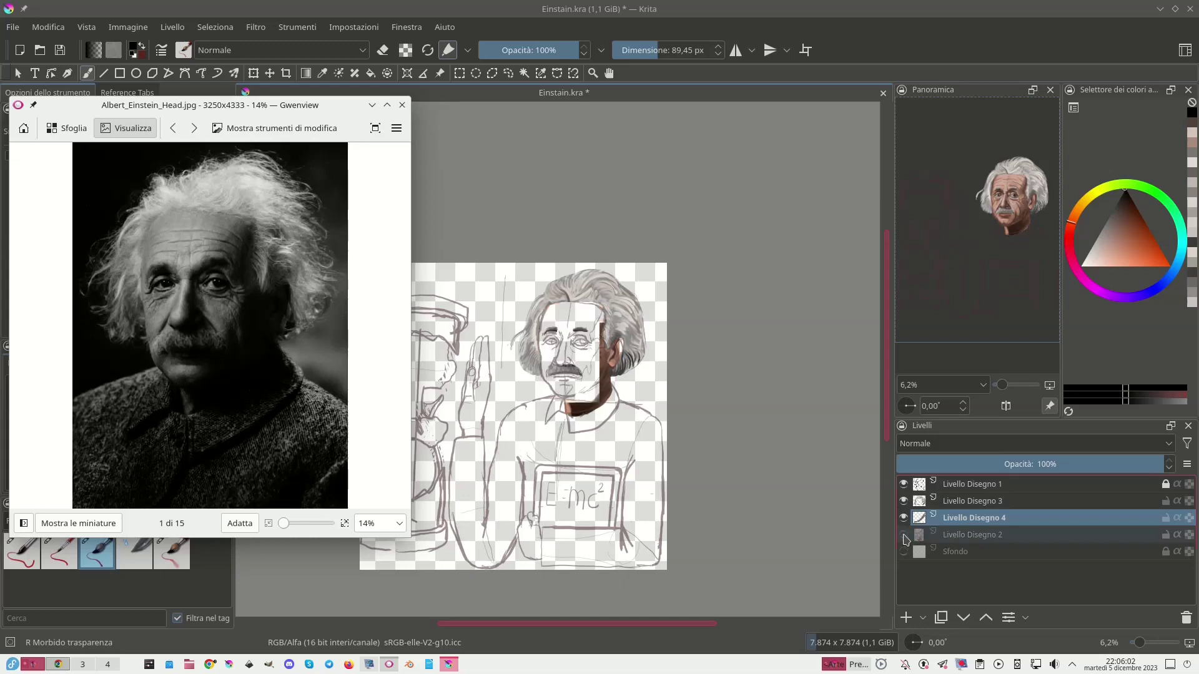
mouse_move(907, 522)
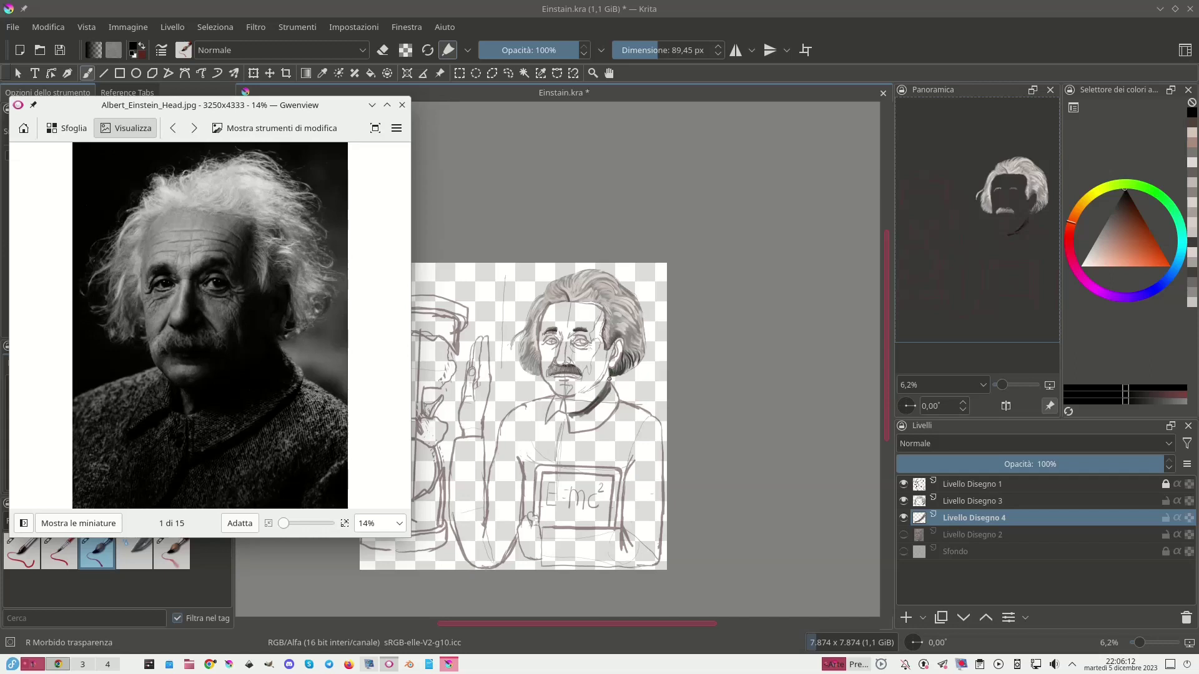
left_click(59, 554)
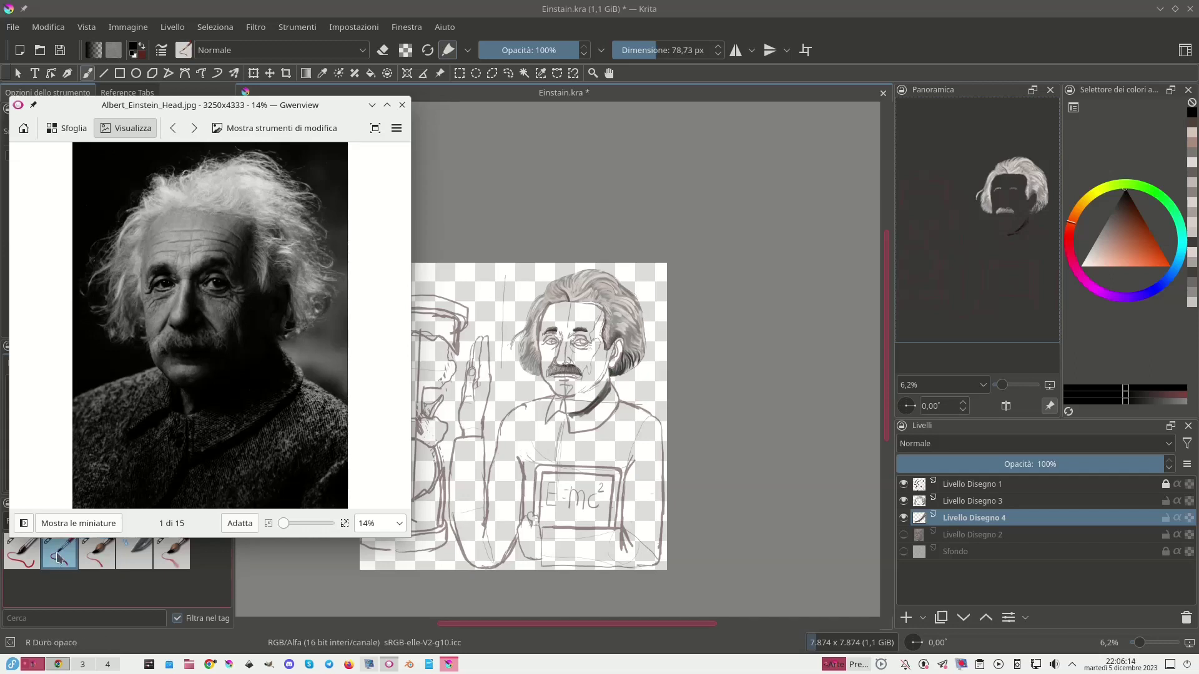
mouse_move(609, 370)
left_mouse_down()
mouse_move(568, 414)
mouse_move(606, 382)
mouse_move(619, 402)
mouse_move(593, 428)
mouse_move(573, 434)
mouse_move(563, 398)
left_mouse_up()
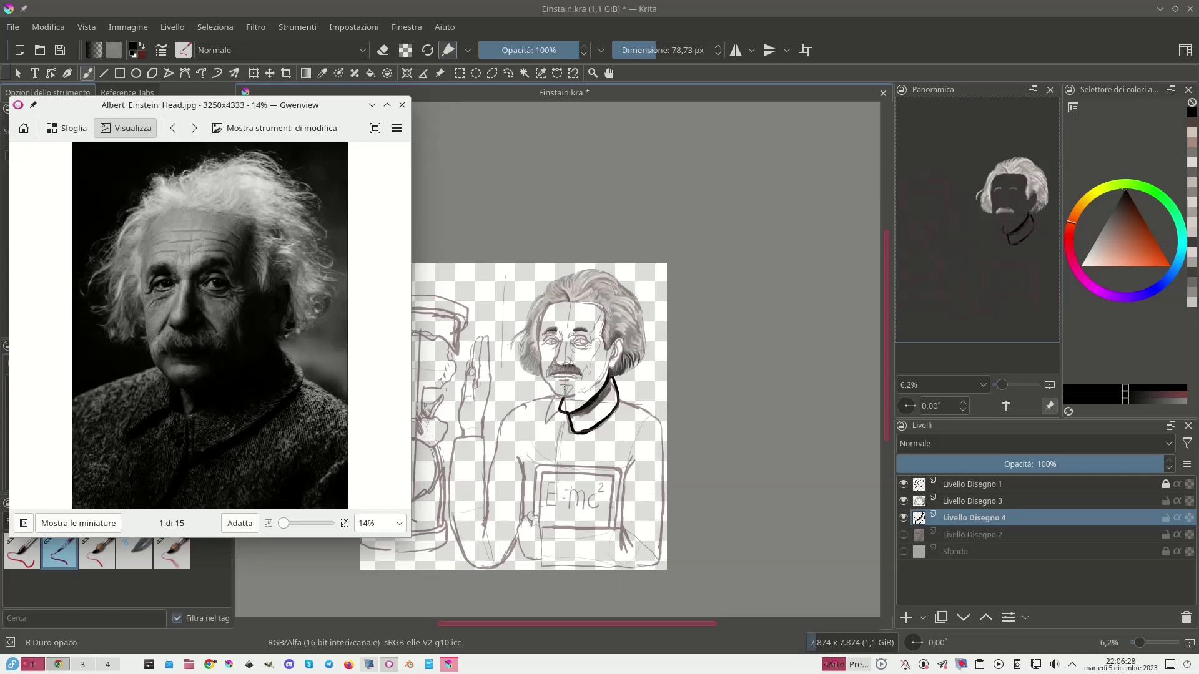
left_click_drag(541, 422, 554, 398)
Undo all the black neck and collar strokes on Livello Disegno 4.
key("ctrl+z")
key("ctrl+z")
key("ctrl+z")
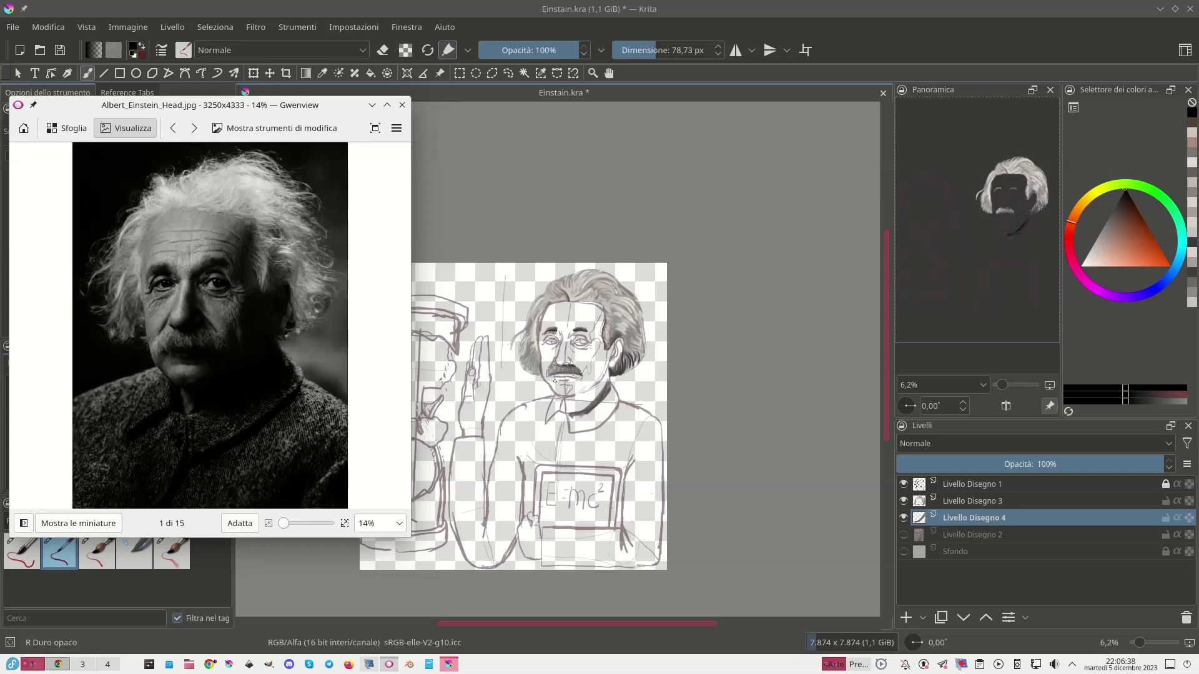
key("ctrl+z")
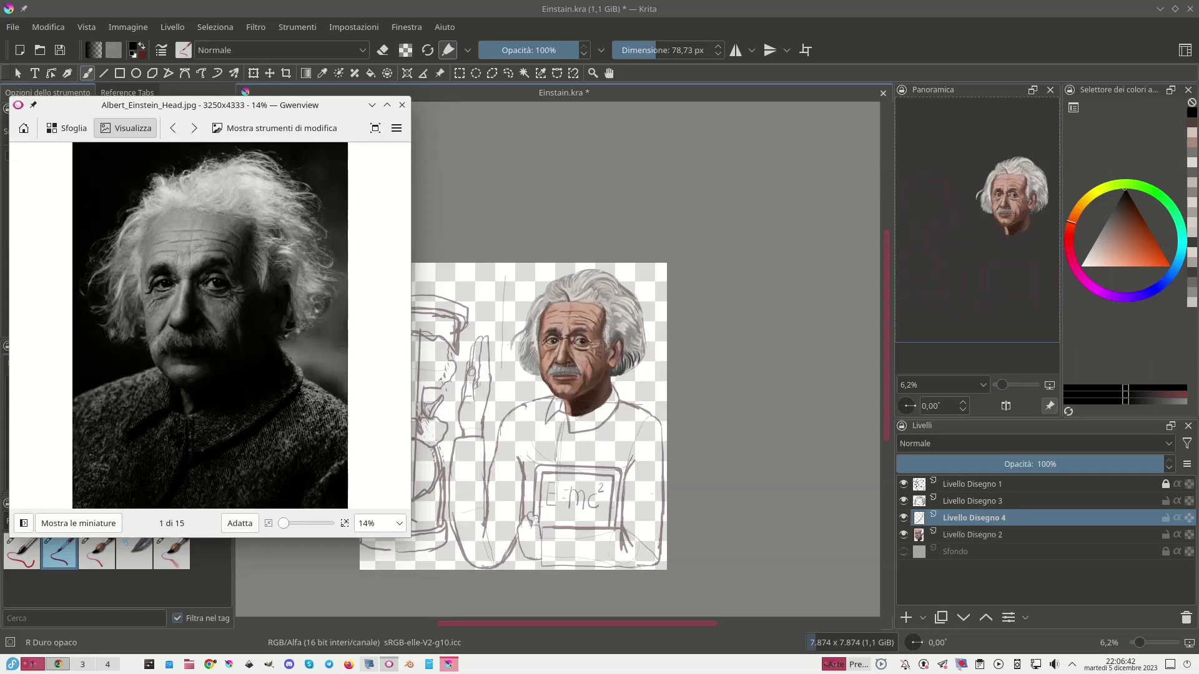
Hide the painted face layer Livello Disegno 2, keeping Livello Disegno 4 active for the clothing.
left_click(903, 534)
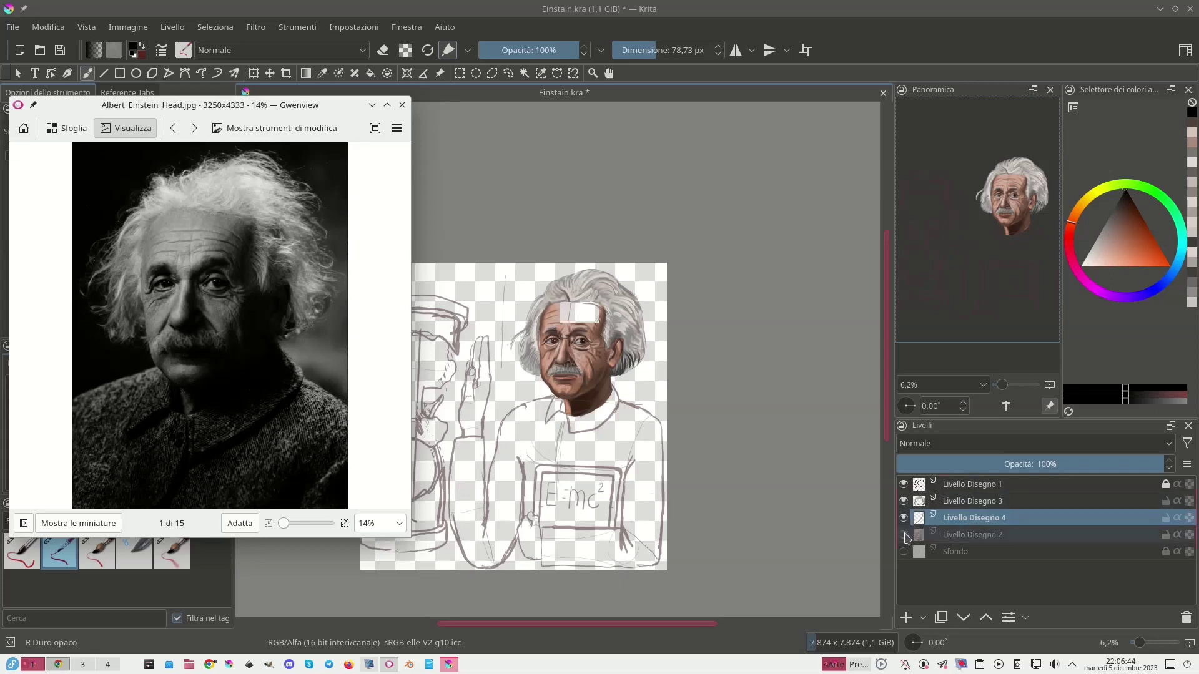
mouse_move(911, 516)
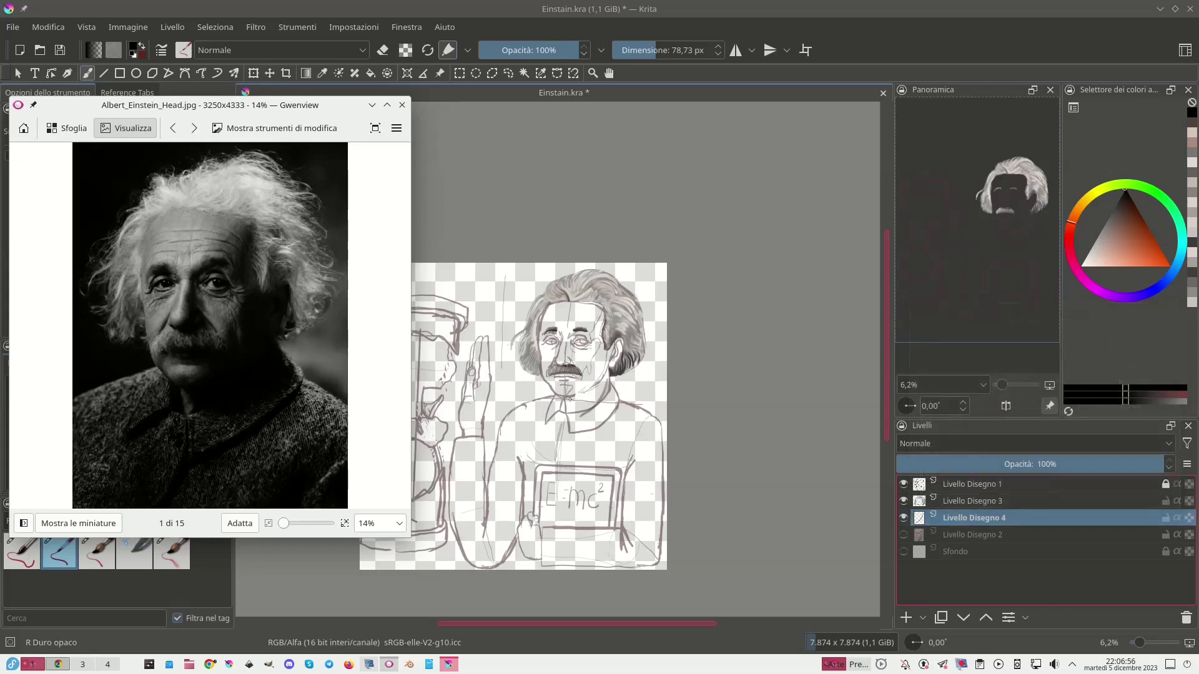
Outline the sweater's neckline in black around the base of the neck on Livello Disegno 4.
left_click_drag(552, 358, 556, 358)
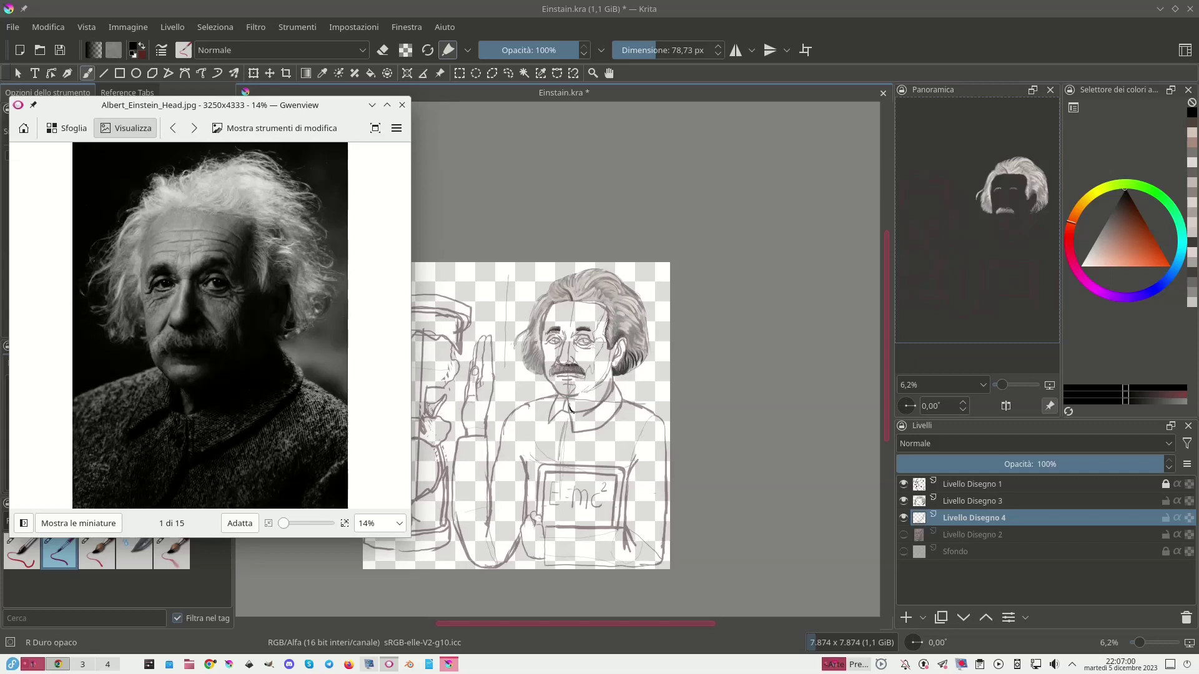
left_click_drag(586, 413, 602, 407)
left_click_drag(616, 386, 620, 398)
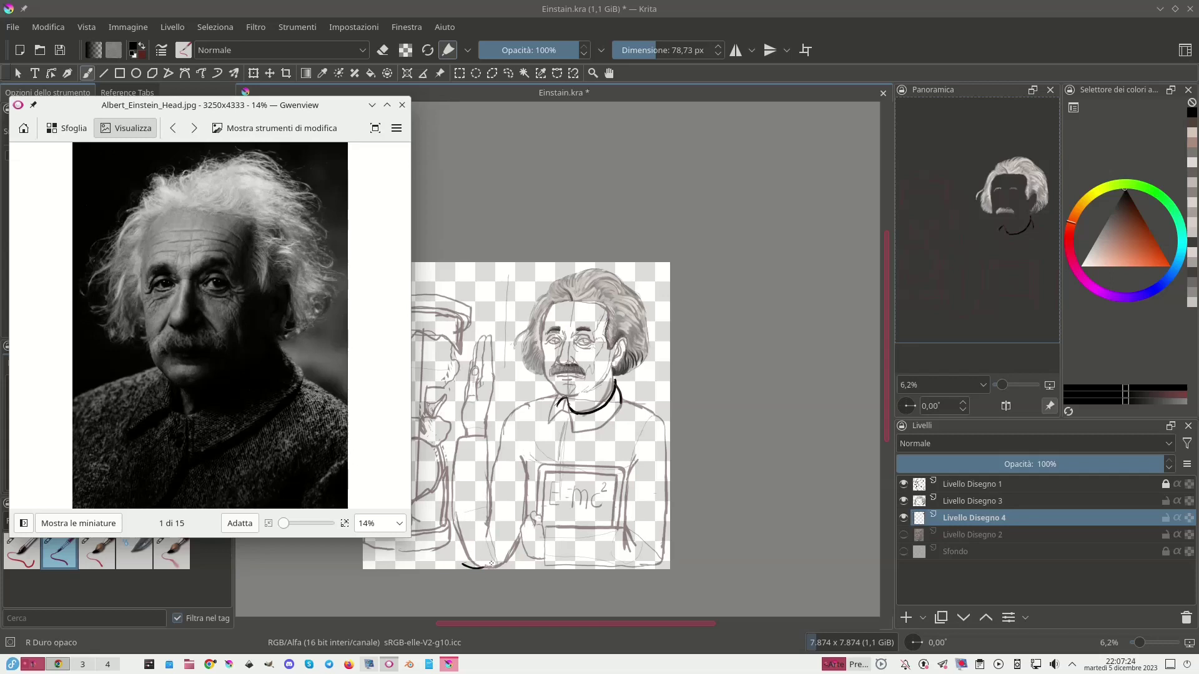
Outline the raised arm's sleeve from cuff to elbow and both shoulders in black, following the sketch.
left_click_drag(484, 567, 520, 532)
mouse_move(463, 565)
left_mouse_down()
mouse_move(455, 462)
mouse_move(459, 440)
mouse_move(478, 435)
mouse_move(492, 468)
mouse_move(487, 537)
left_mouse_up()
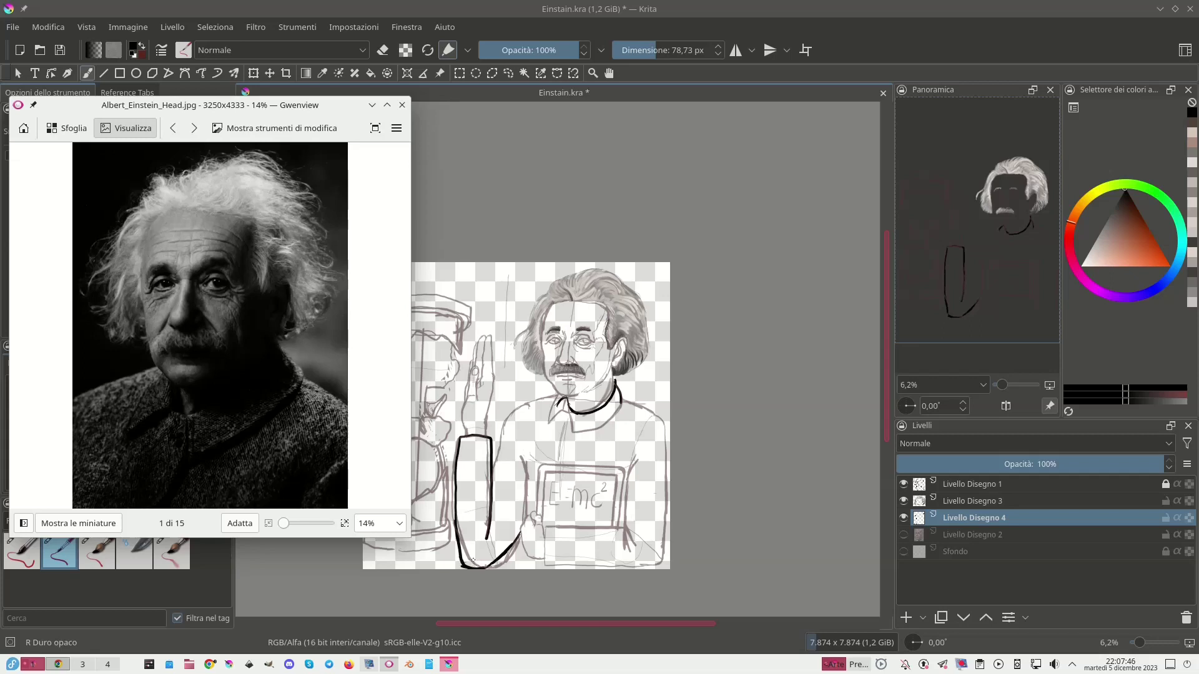
mouse_move(492, 486)
left_mouse_down()
mouse_move(511, 416)
mouse_move(551, 395)
mouse_move(525, 408)
left_mouse_up()
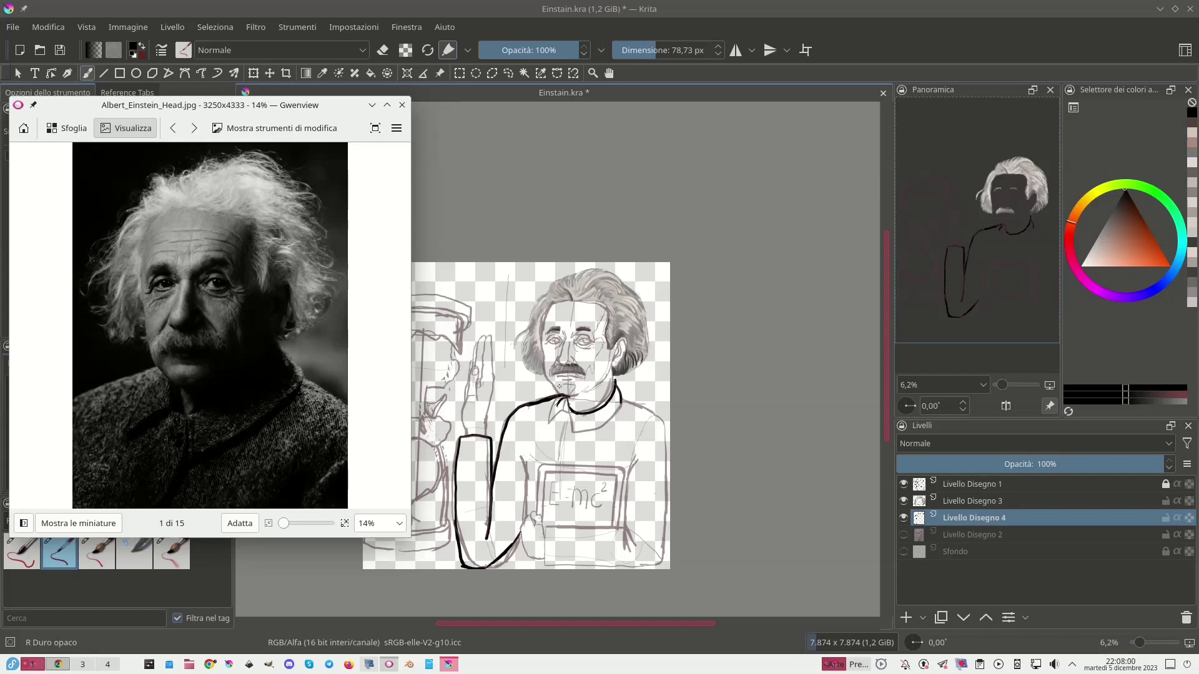
left_click_drag(623, 392, 653, 409)
Undo the last collar stroke and outline the torso's side beside the raised arm in black.
mouse_move(571, 412)
left_mouse_down()
mouse_move(572, 438)
mouse_move(597, 434)
left_mouse_up()
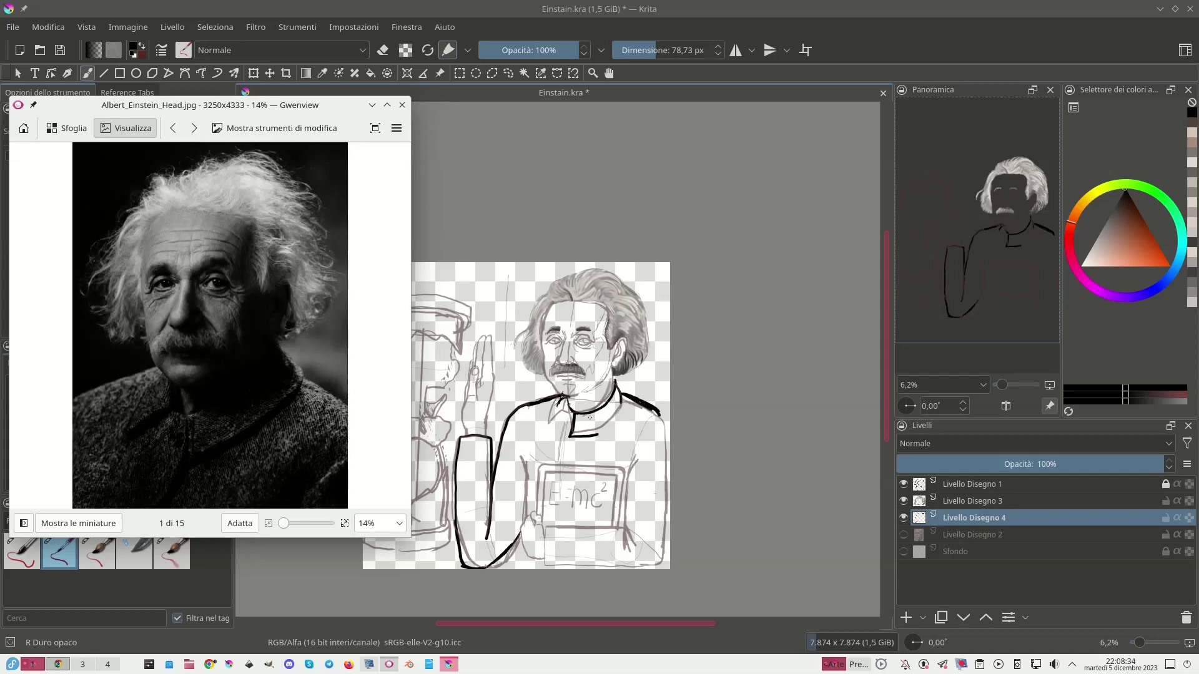
key("ctrl+z")
left_click_drag(527, 447, 518, 542)
left_click_drag(524, 492, 519, 565)
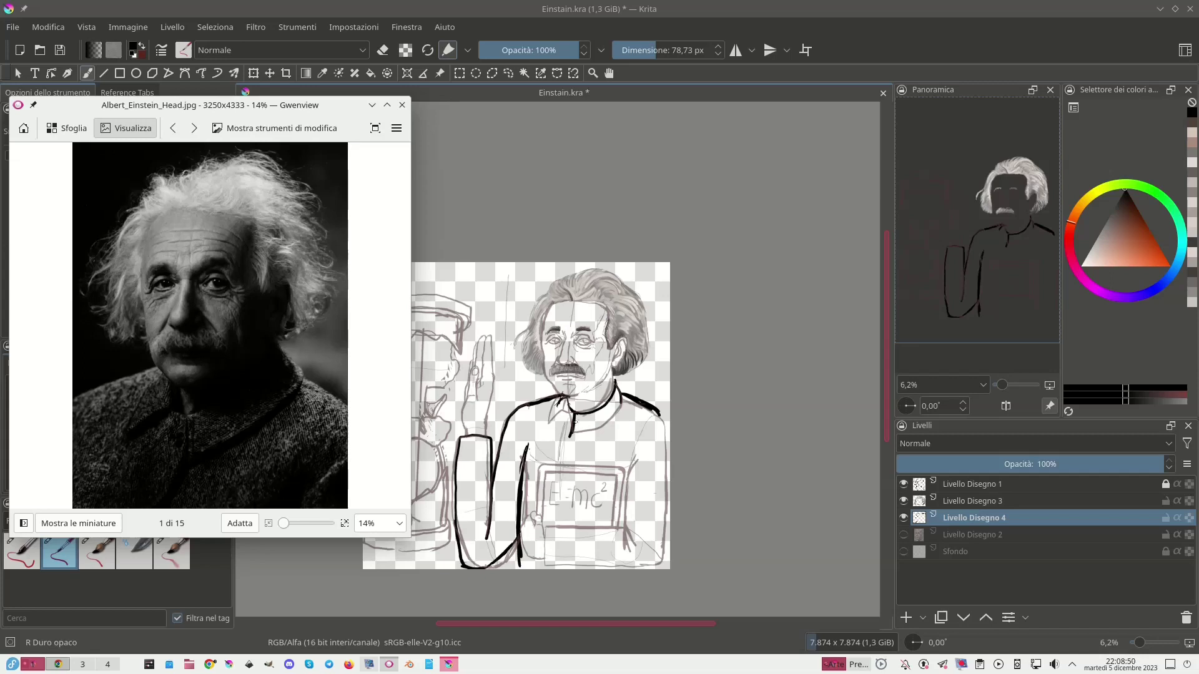
Draw a folded collar with two pointed flaps in black, erasing the excess at the front point and adding a second line beneath it.
left_click_drag(564, 415, 556, 428)
mouse_move(569, 409)
left_mouse_down()
mouse_move(553, 436)
mouse_move(598, 434)
mouse_move(617, 414)
mouse_move(617, 381)
mouse_move(587, 412)
left_mouse_up()
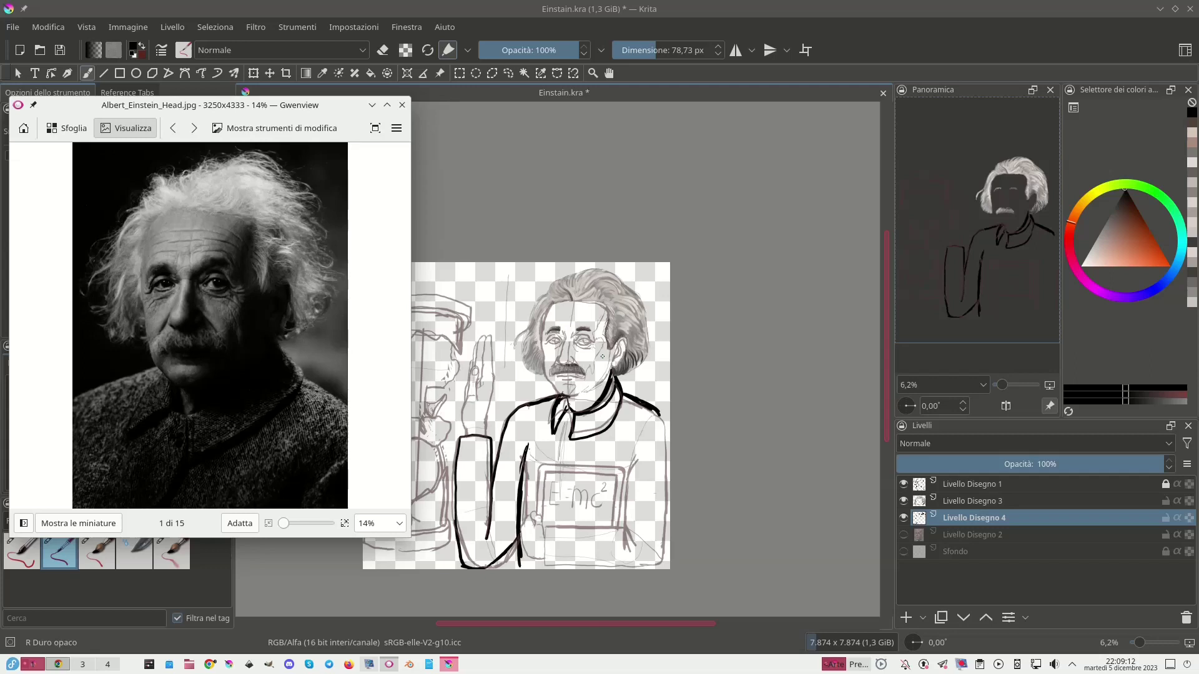
left_click_drag(578, 417, 577, 433)
left_click(383, 51)
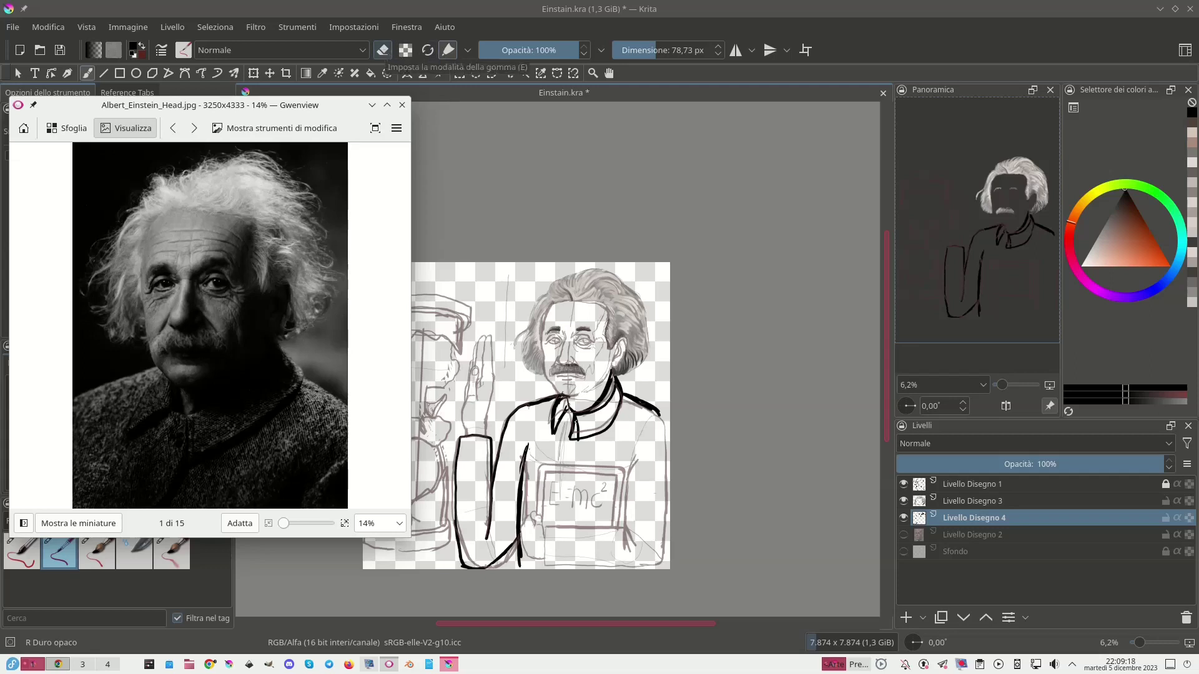
left_click_drag(569, 426, 575, 438)
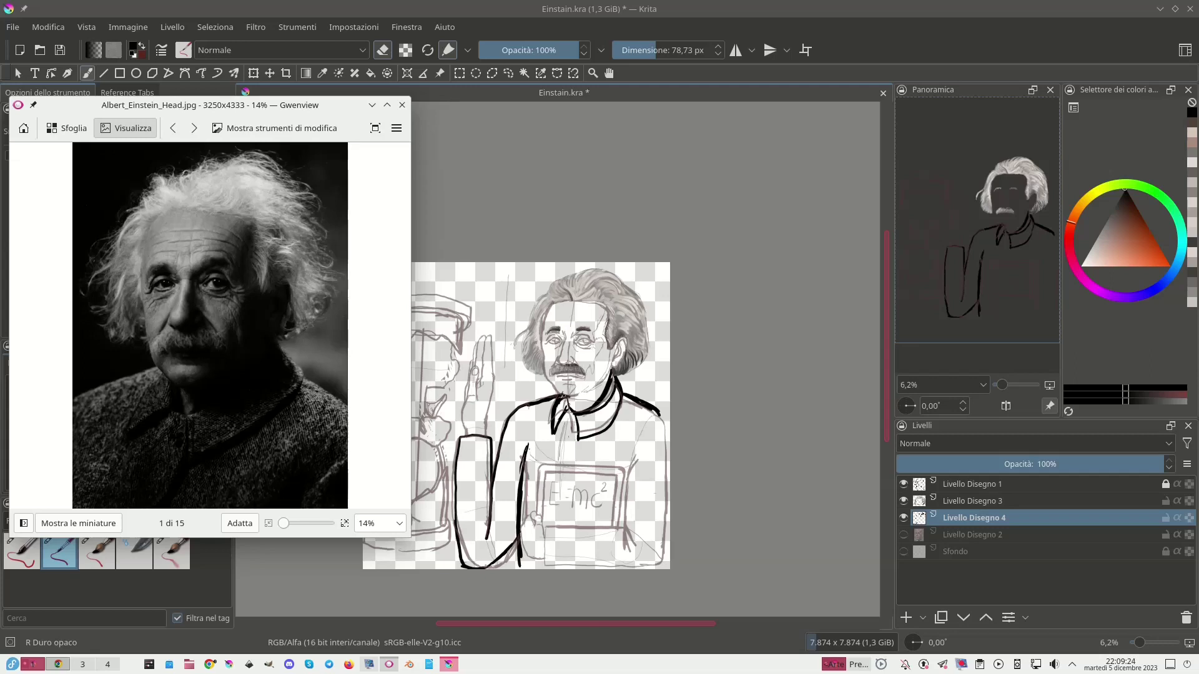
mouse_move(562, 417)
left_mouse_down()
mouse_move(544, 438)
mouse_move(566, 411)
left_mouse_up()
left_click_drag(565, 411, 549, 427)
left_click_drag(553, 405, 544, 434)
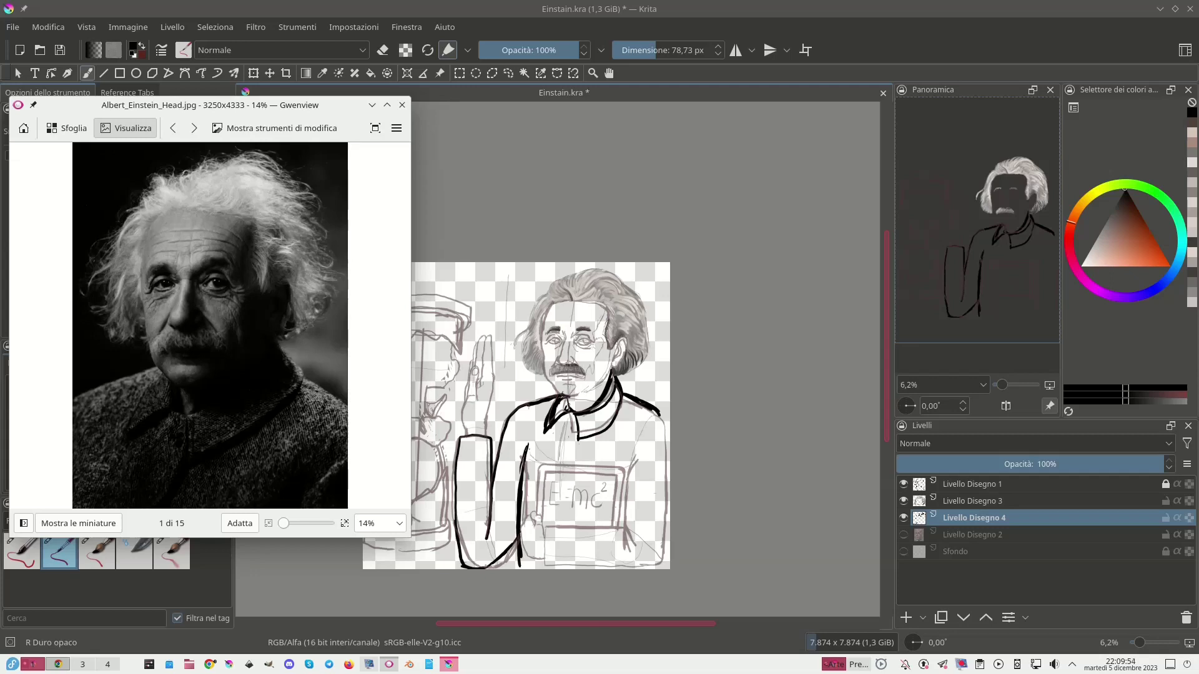
mouse_move(577, 446)
left_mouse_down()
mouse_move(613, 431)
mouse_move(626, 394)
mouse_move(625, 415)
left_mouse_up()
Outline the torso's outer side and the folded forearm under the sign in black, down to the canvas edge.
mouse_move(659, 414)
left_mouse_down()
mouse_move(664, 555)
mouse_move(653, 565)
left_mouse_up()
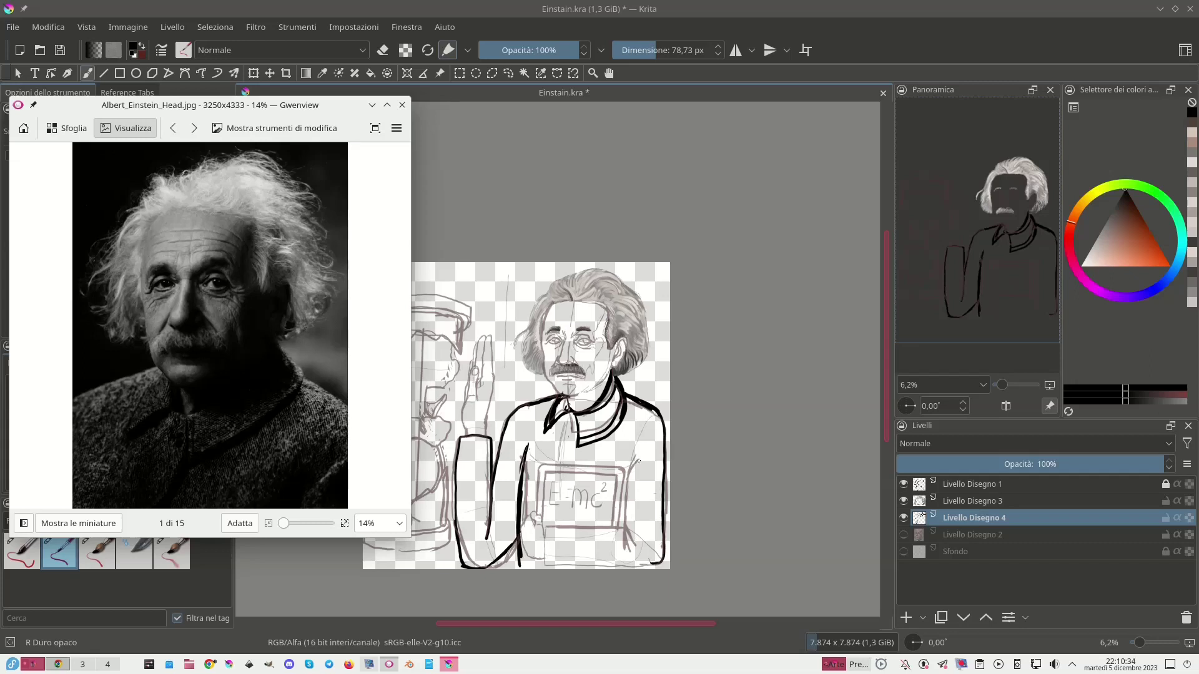
mouse_move(633, 466)
left_mouse_down()
mouse_move(621, 550)
mouse_move(594, 527)
mouse_move(543, 526)
left_mouse_up()
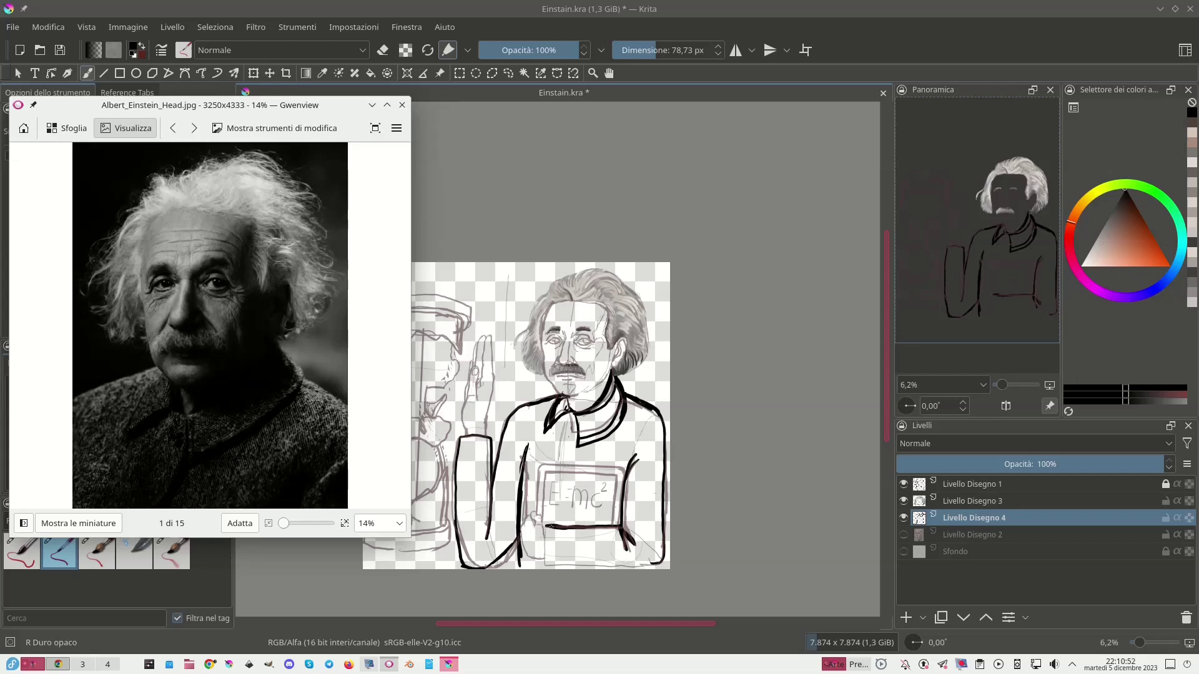
left_click_drag(546, 529, 542, 560)
left_click_drag(543, 565, 621, 567)
mouse_move(640, 567)
left_mouse_down()
mouse_move(653, 566)
mouse_move(563, 567)
left_mouse_up()
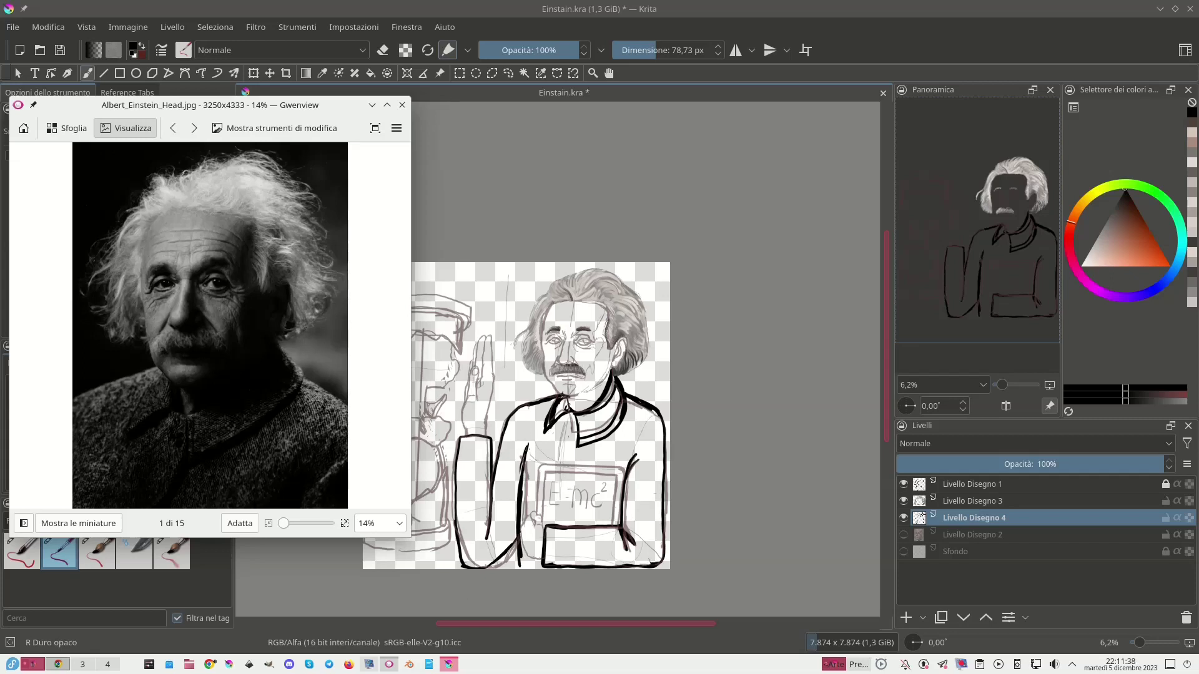
Try extra black strokes between the torso's side and the raised arm, and undo them.
left_click_drag(523, 463, 503, 538)
left_click_drag(518, 485, 509, 525)
key("ctrl+z")
key("ctrl+z")
Erase the pointed collar and redraw it in black as a plain round neckband.
left_click(384, 52)
mouse_move(578, 421)
left_mouse_down()
mouse_move(586, 450)
mouse_move(627, 411)
mouse_move(618, 388)
mouse_move(594, 406)
mouse_move(610, 374)
mouse_move(572, 409)
left_mouse_up()
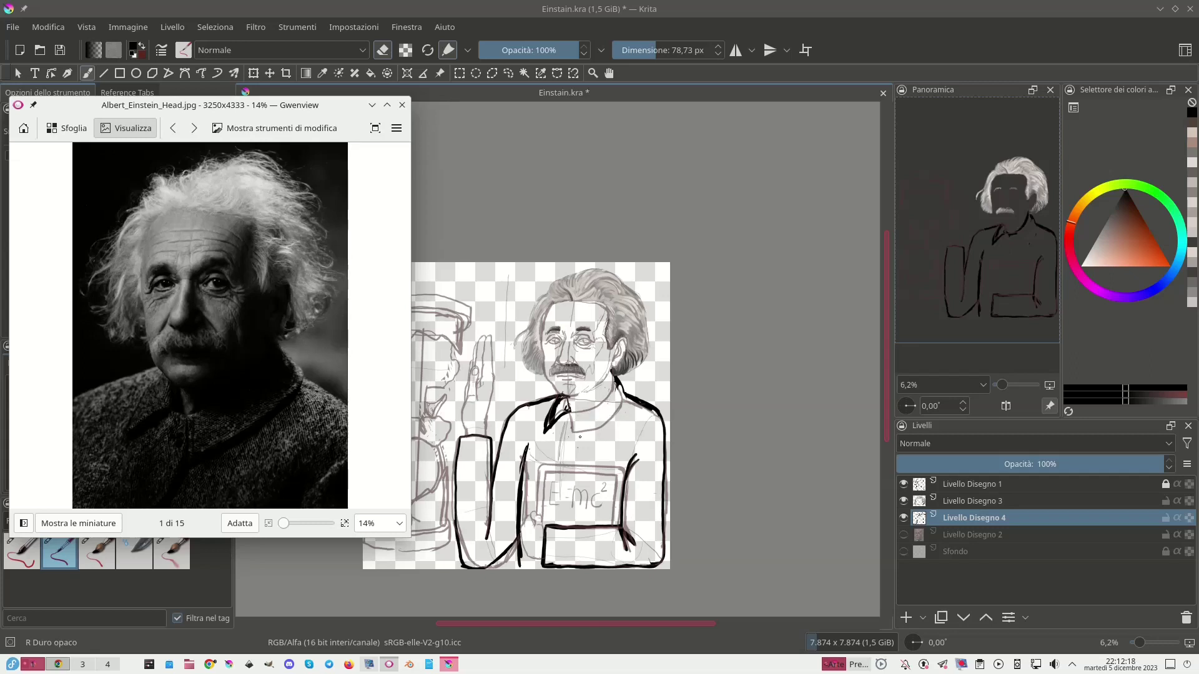
mouse_move(565, 415)
left_mouse_down()
mouse_move(556, 399)
mouse_move(551, 427)
mouse_move(544, 420)
left_mouse_up()
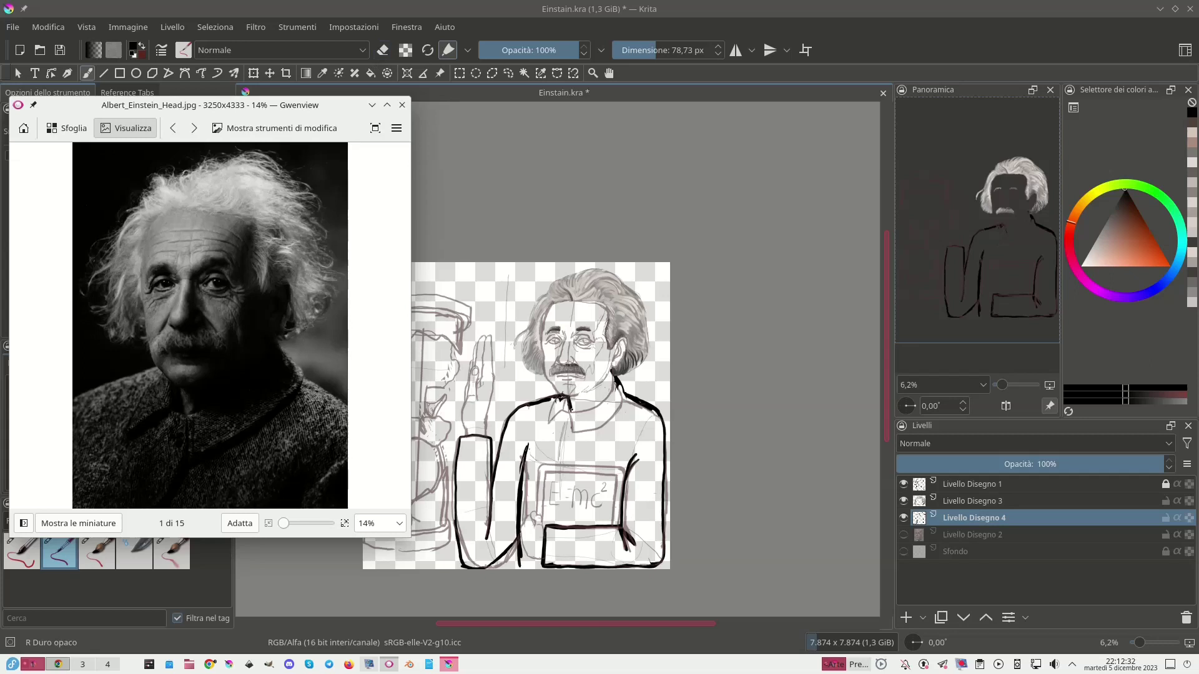
mouse_move(577, 415)
left_mouse_down()
mouse_move(610, 404)
mouse_move(621, 385)
mouse_move(598, 411)
mouse_move(598, 400)
mouse_move(569, 408)
mouse_move(619, 388)
mouse_move(556, 401)
mouse_move(578, 415)
left_mouse_up()
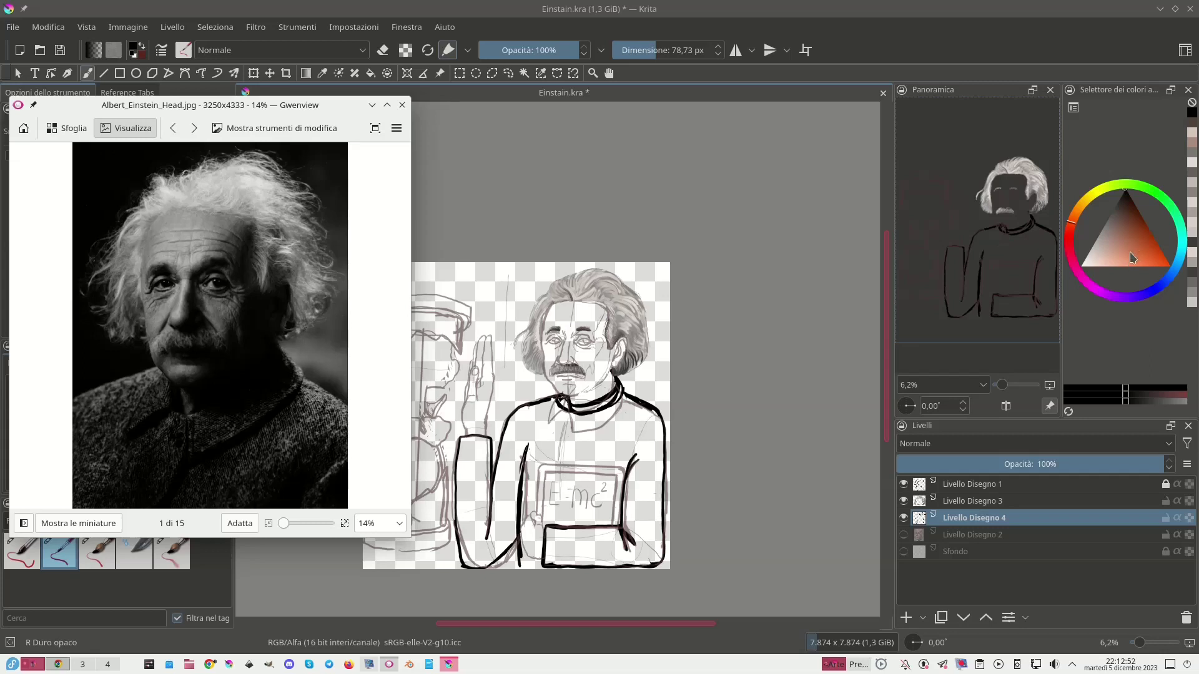
Fill the neckband with reddish brown using a 168.93 px brush.
left_click_drag(1135, 244, 1130, 233)
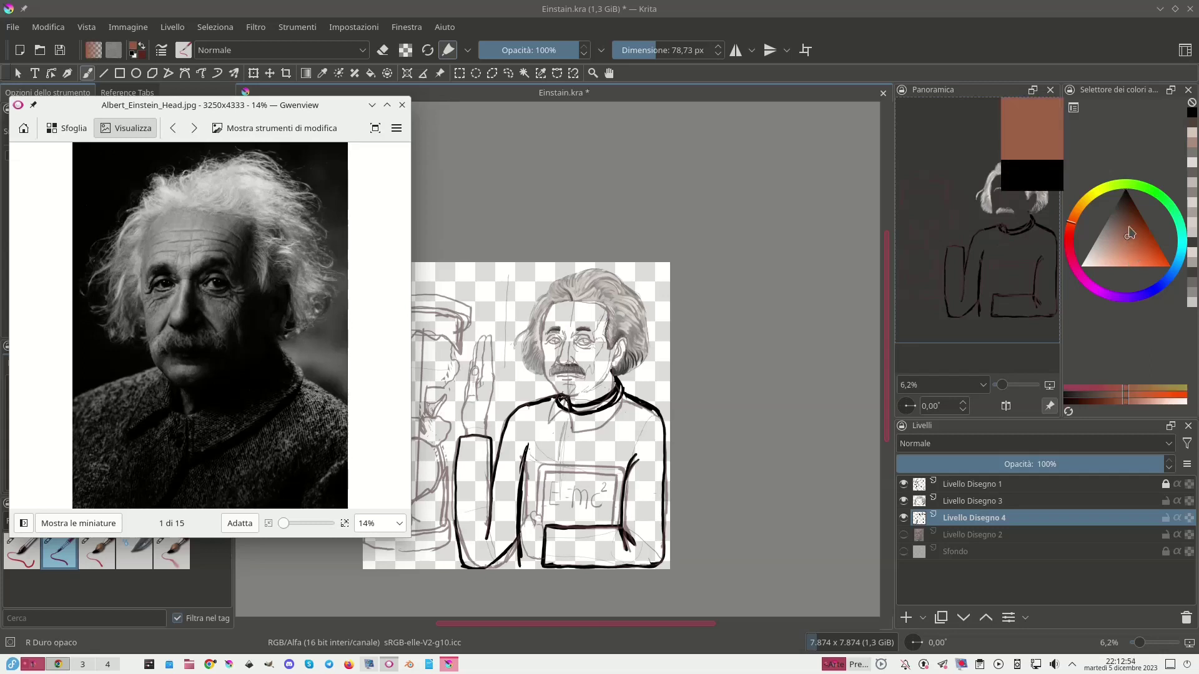
left_click_drag(657, 50, 668, 50)
mouse_move(576, 403)
left_mouse_down()
mouse_move(561, 401)
mouse_move(592, 406)
mouse_move(620, 389)
left_mouse_up()
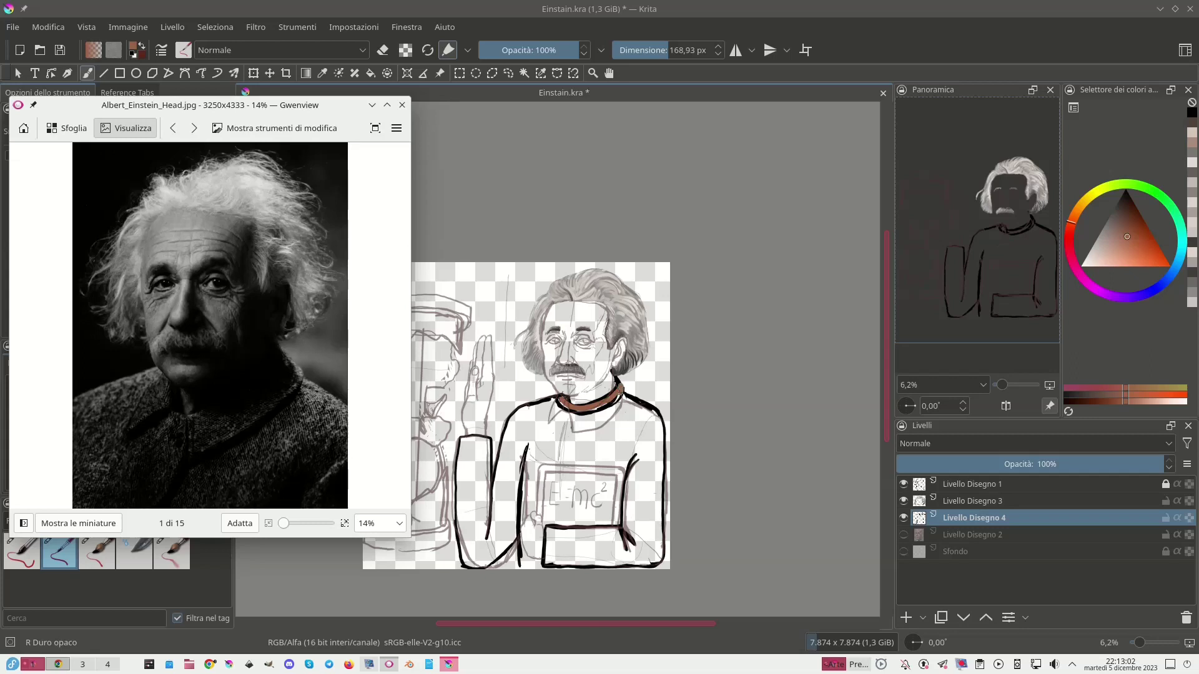
left_click_drag(565, 406, 555, 399)
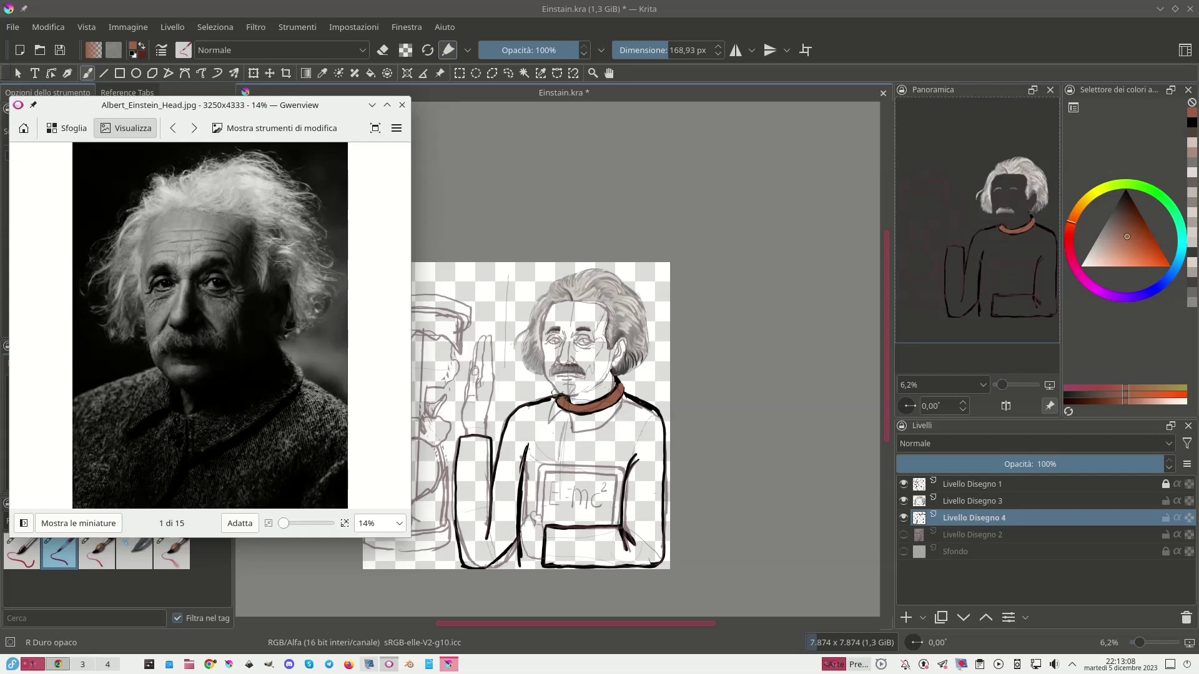
Add pale pink highlights to the neckband and blend them with brown using the R Morbido trasparenza brush at 199.03 px.
left_click(1098, 257)
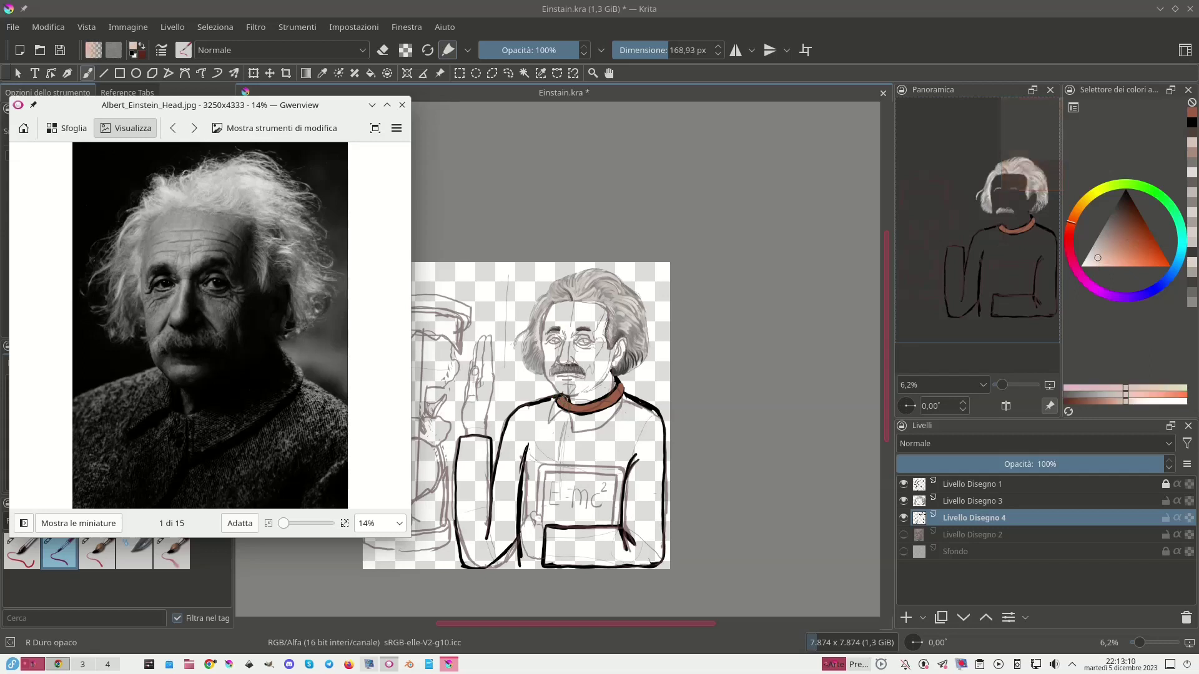
left_click_drag(565, 406, 586, 409)
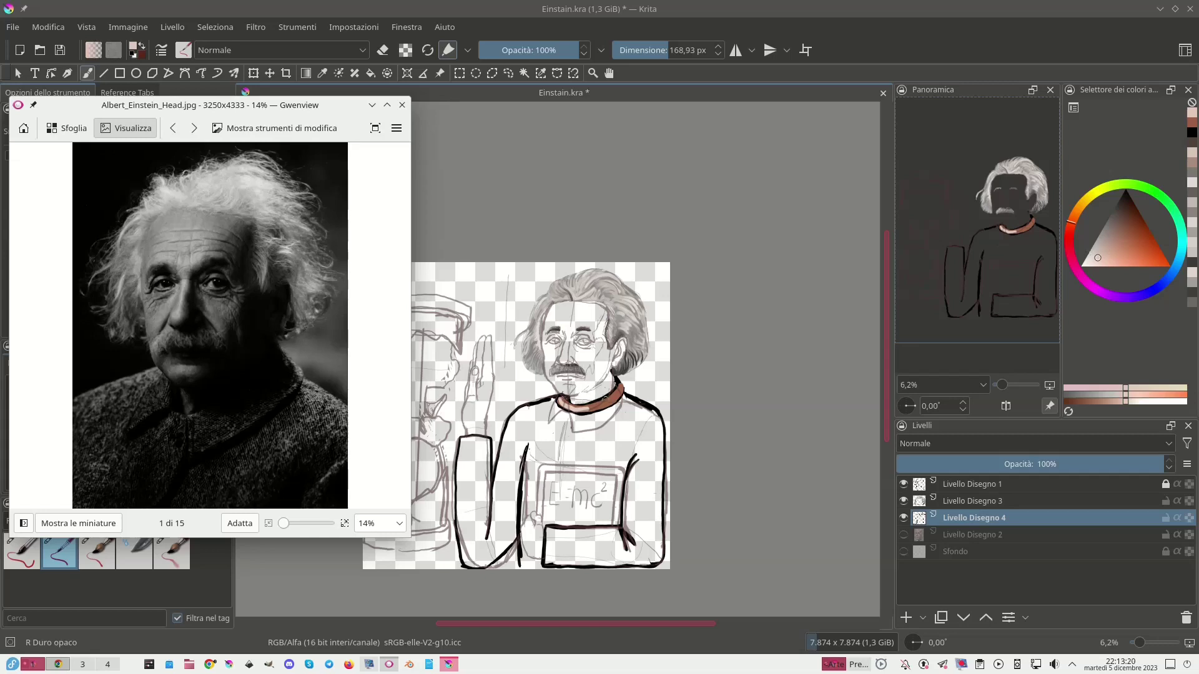
left_click(609, 396, "ctrl")
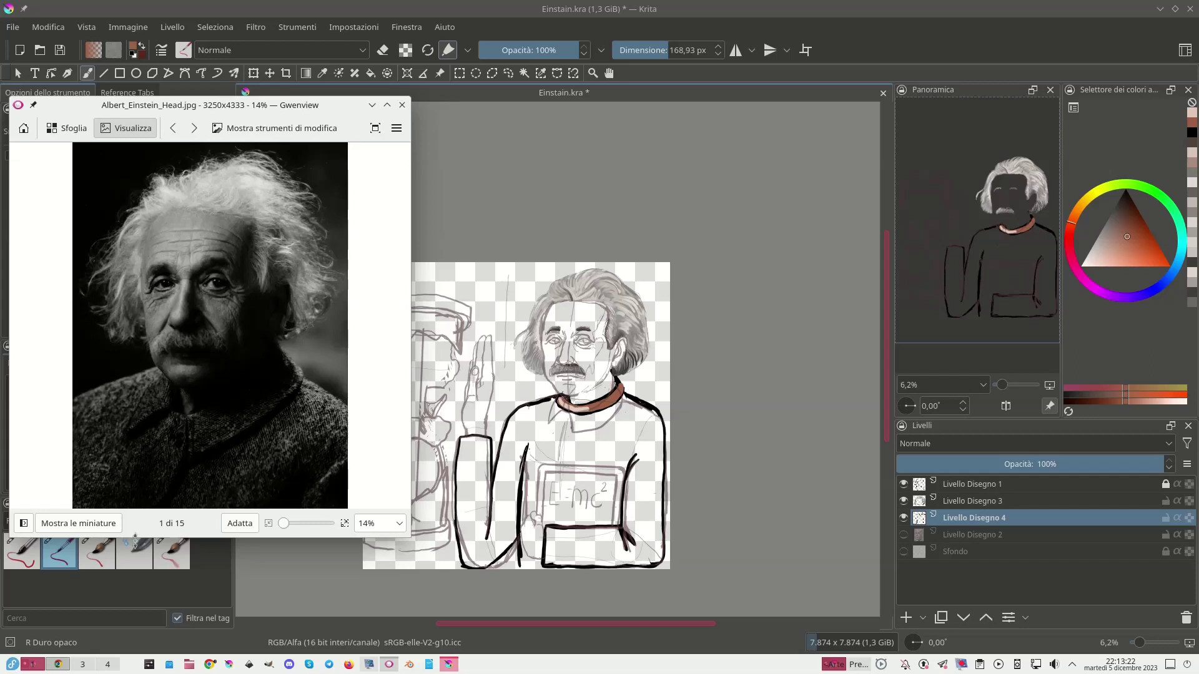
left_click(105, 550)
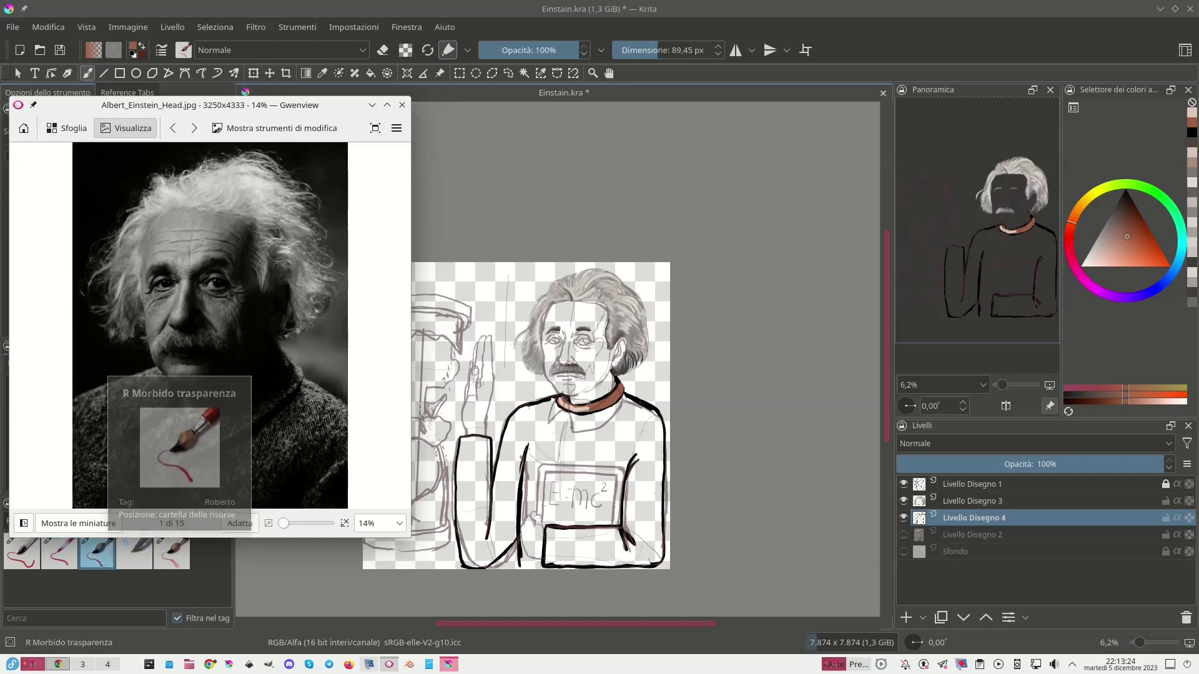
key("bracketright")
key("bracketright")
key("bracketright")
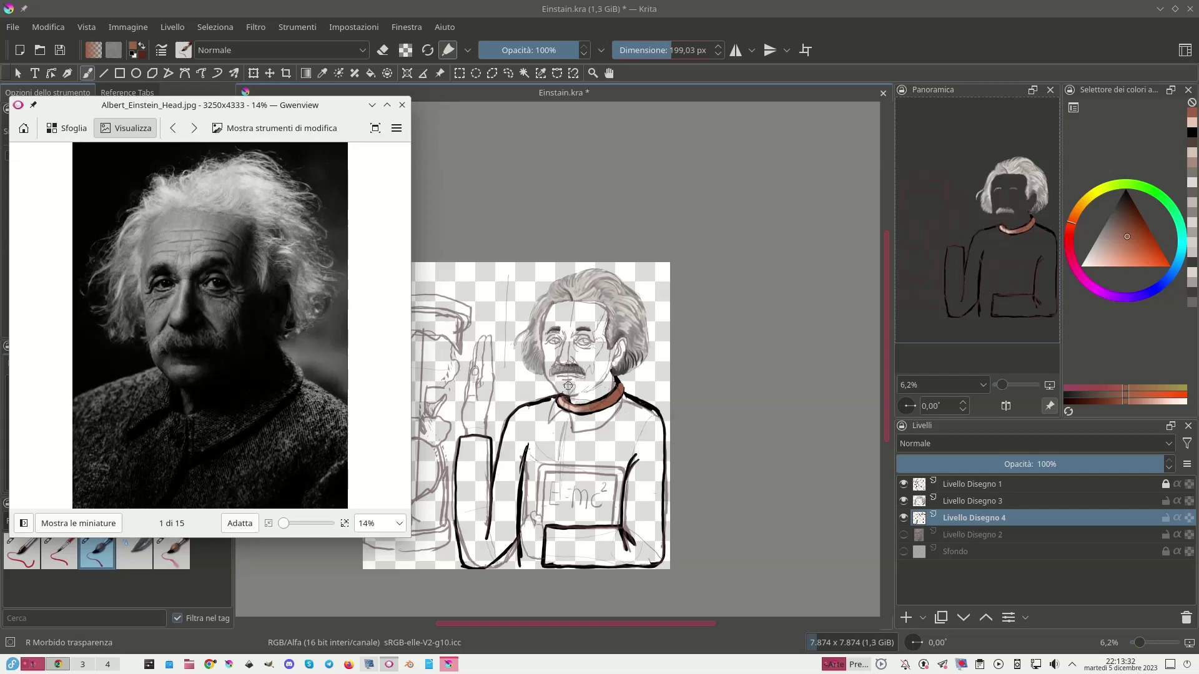
Hide the sketch layer Livello Disegno 1 and show the painted face layer Livello Disegno 2.
left_click(903, 484)
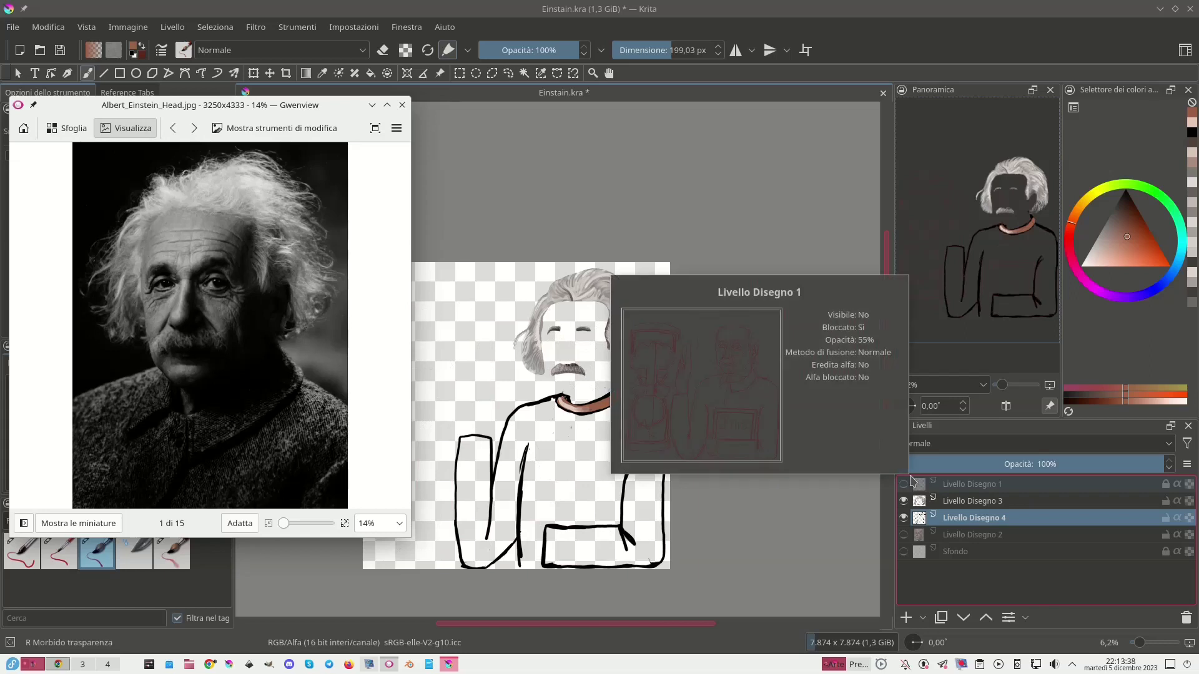
left_click(904, 535)
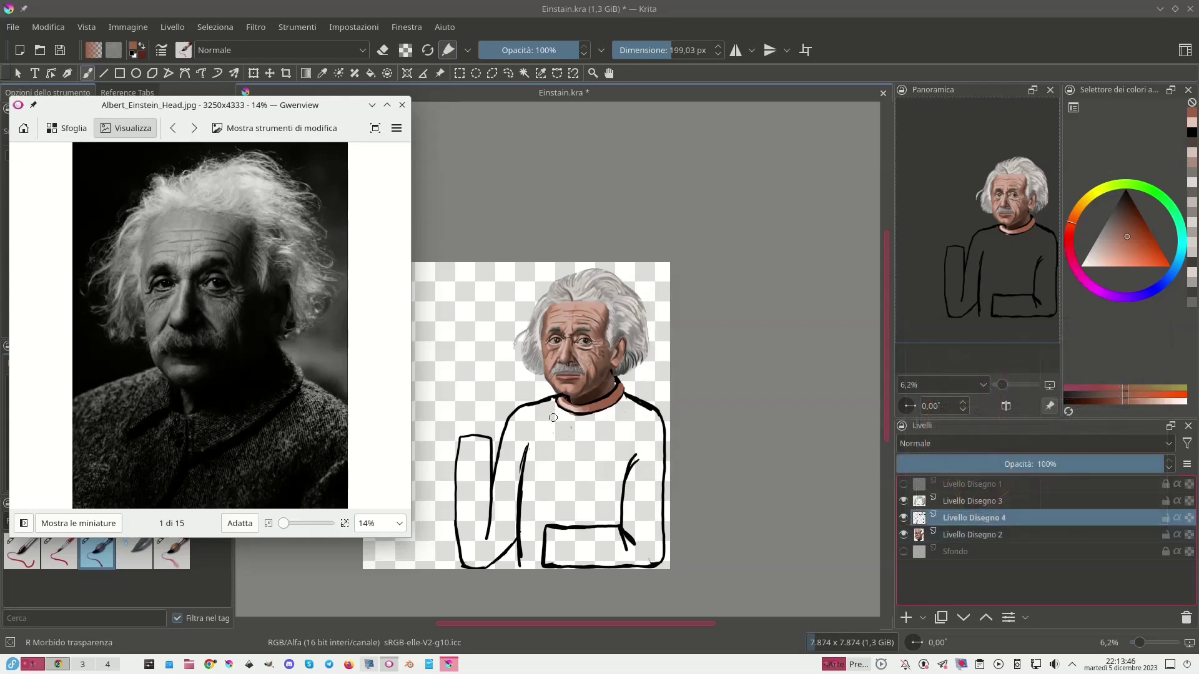
Paint a brown streak down the chest beside the raised arm, switching to the R Duro opaco brush.
left_click_drag(555, 415, 532, 468)
left_click(61, 559)
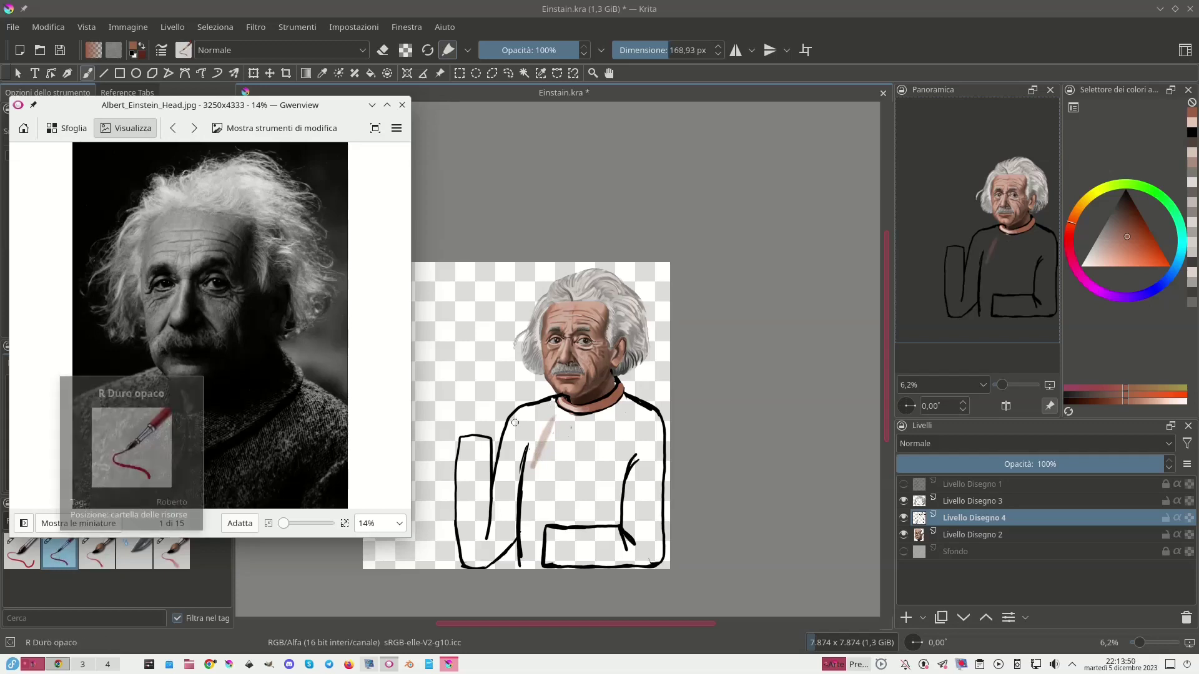
left_click_drag(554, 422, 526, 516)
mouse_move(536, 462)
left_mouse_down()
mouse_move(527, 493)
mouse_move(525, 474)
left_mouse_up()
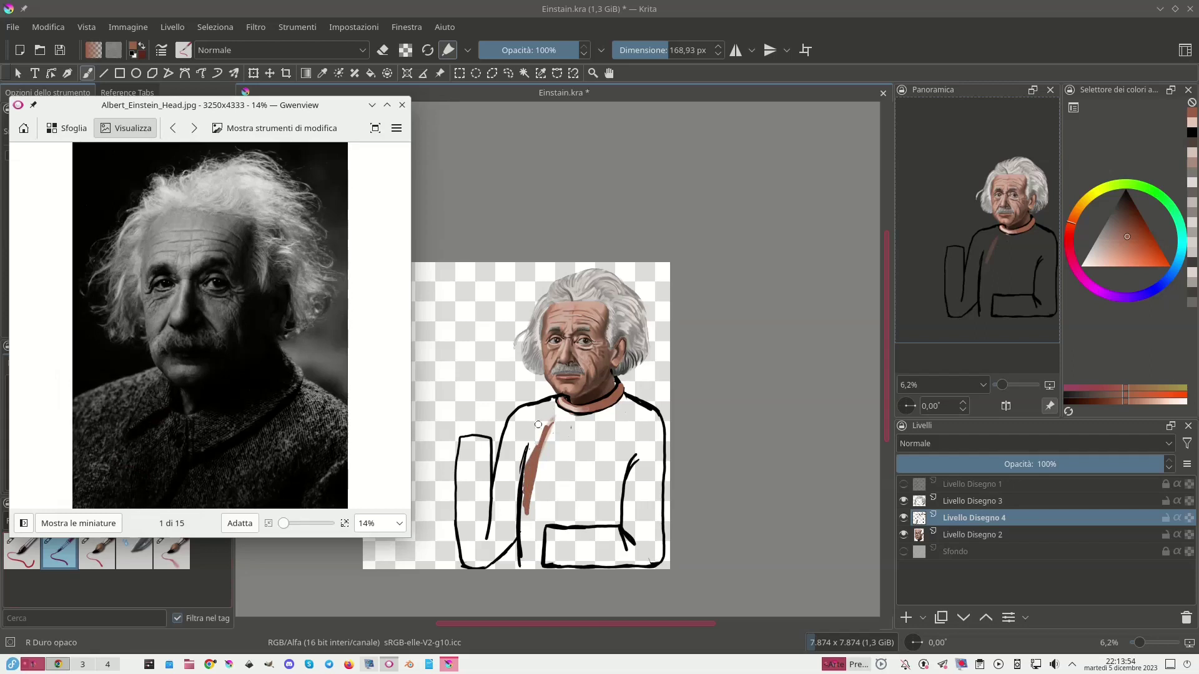
Choose a strong red and block in the sweater's torso with a 445.91 px brush.
left_click(1071, 236)
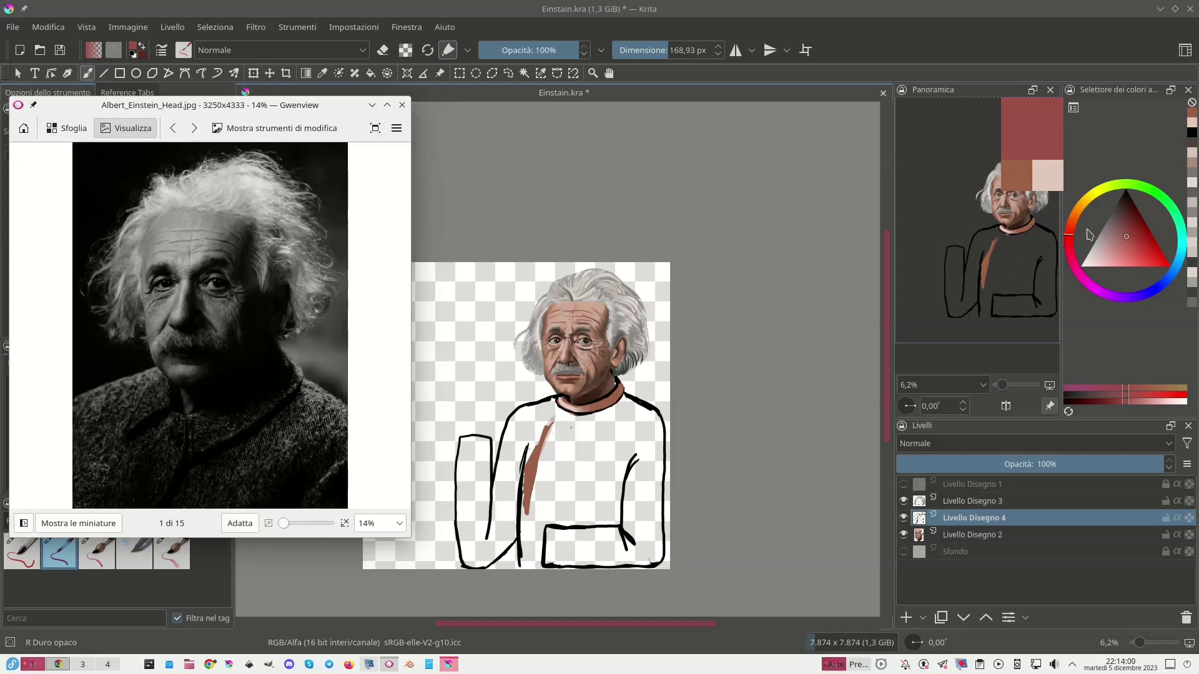
left_click(1142, 255)
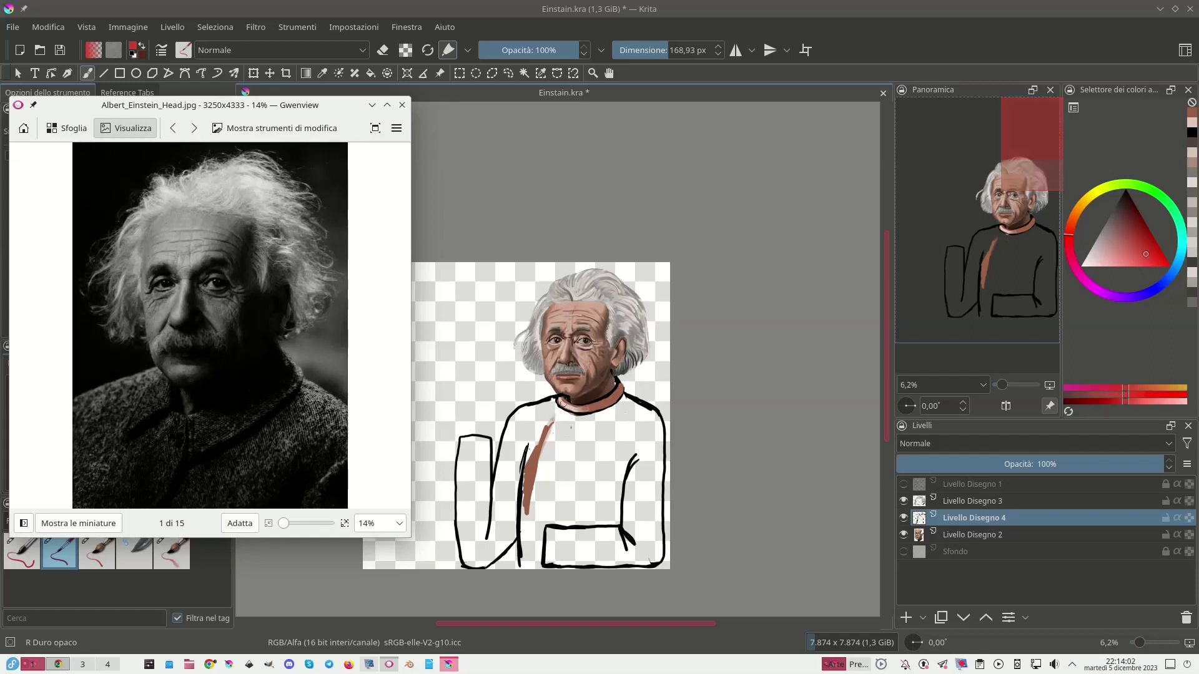
left_click_drag(685, 49, 690, 50)
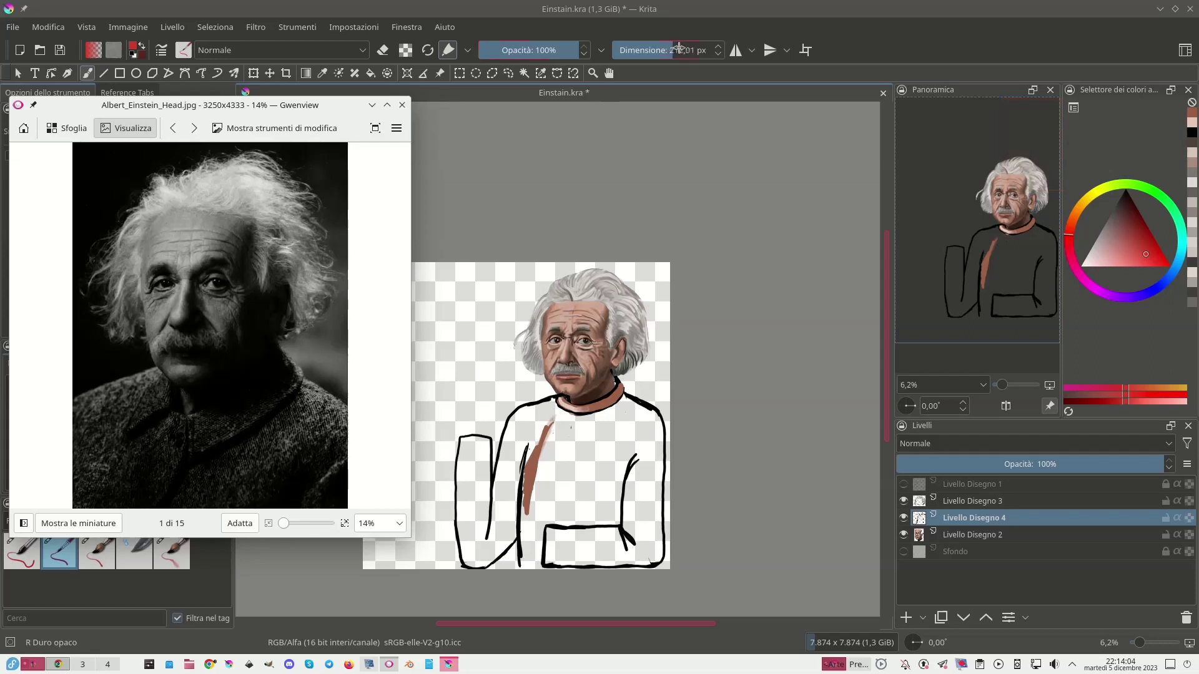
mouse_move(586, 451)
left_mouse_down()
mouse_move(542, 420)
mouse_move(525, 476)
mouse_move(527, 565)
mouse_move(540, 513)
mouse_move(615, 515)
mouse_move(625, 401)
mouse_move(584, 425)
left_mouse_up()
mouse_move(592, 421)
left_mouse_down()
mouse_move(549, 407)
mouse_move(537, 434)
mouse_move(622, 420)
mouse_move(601, 506)
mouse_move(600, 436)
mouse_move(599, 509)
mouse_move(594, 437)
mouse_move(590, 517)
mouse_move(588, 437)
mouse_move(590, 485)
left_mouse_up()
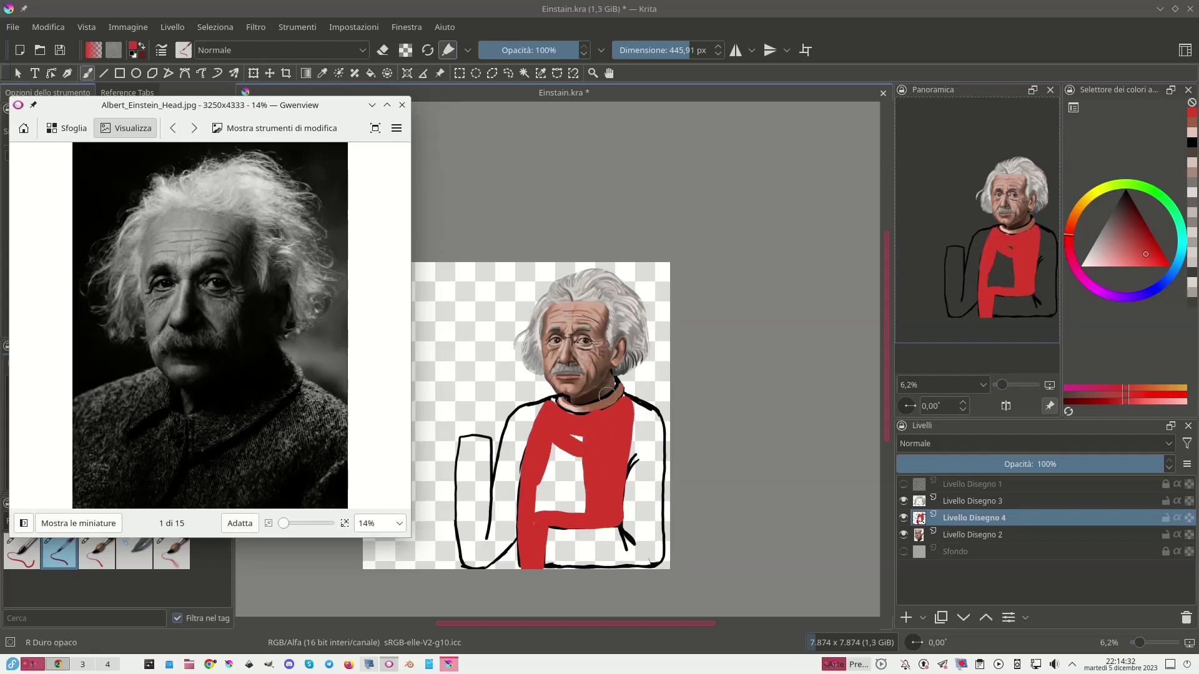
Paint the neckband's lower edge black and the strip above it in the sweater's red, reducing the brush to 132.13 px.
left_click(580, 410, "ctrl")
mouse_move(554, 399)
left_mouse_down()
mouse_move(583, 418)
mouse_move(625, 398)
mouse_move(581, 417)
left_mouse_up()
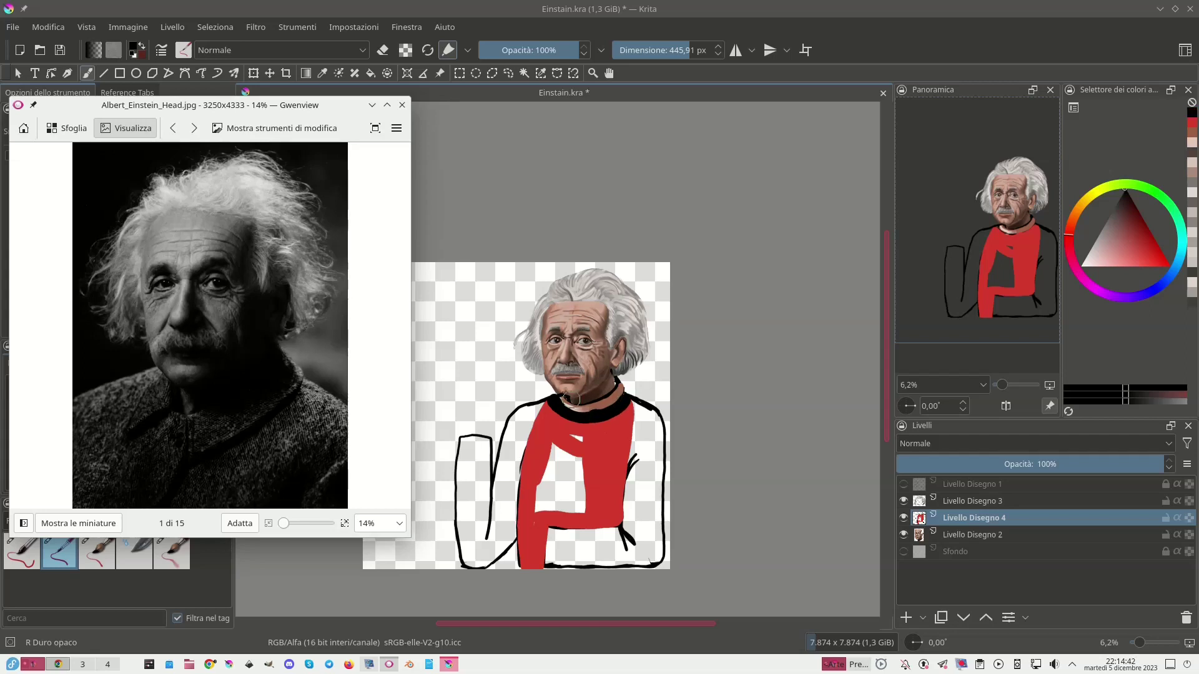
left_click(612, 440, "ctrl")
left_click_drag(601, 407, 585, 407)
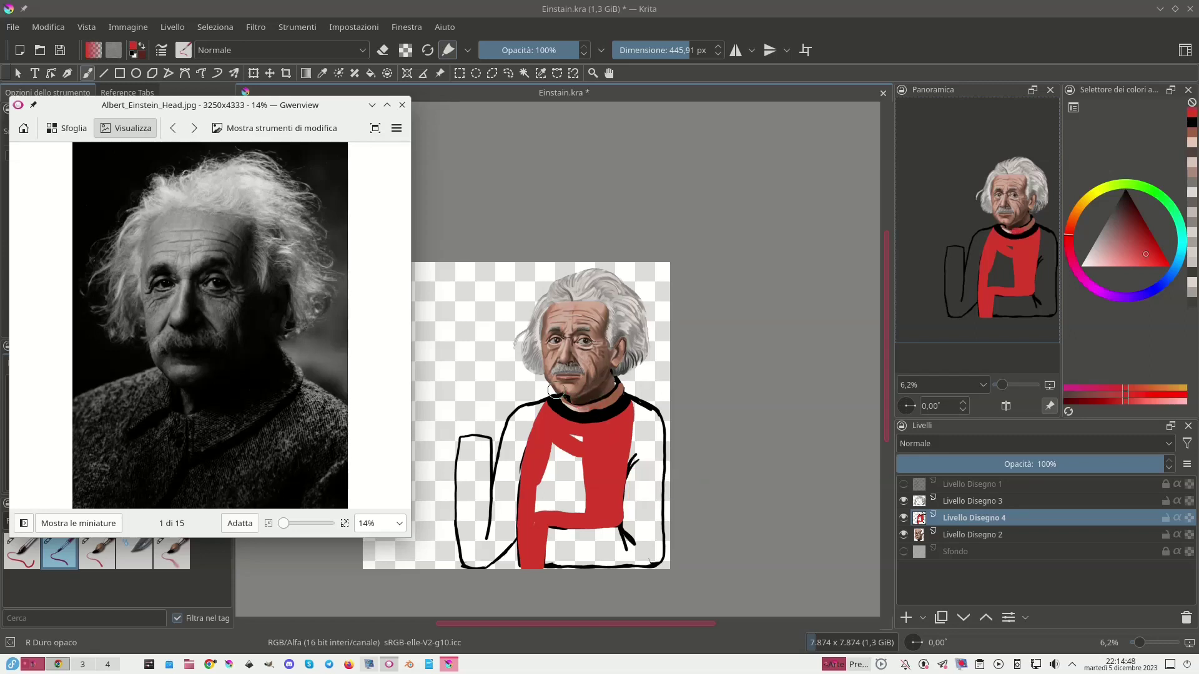
key("bracketleft")
key("bracketleft")
key("bracketleft")
key("bracketleft")
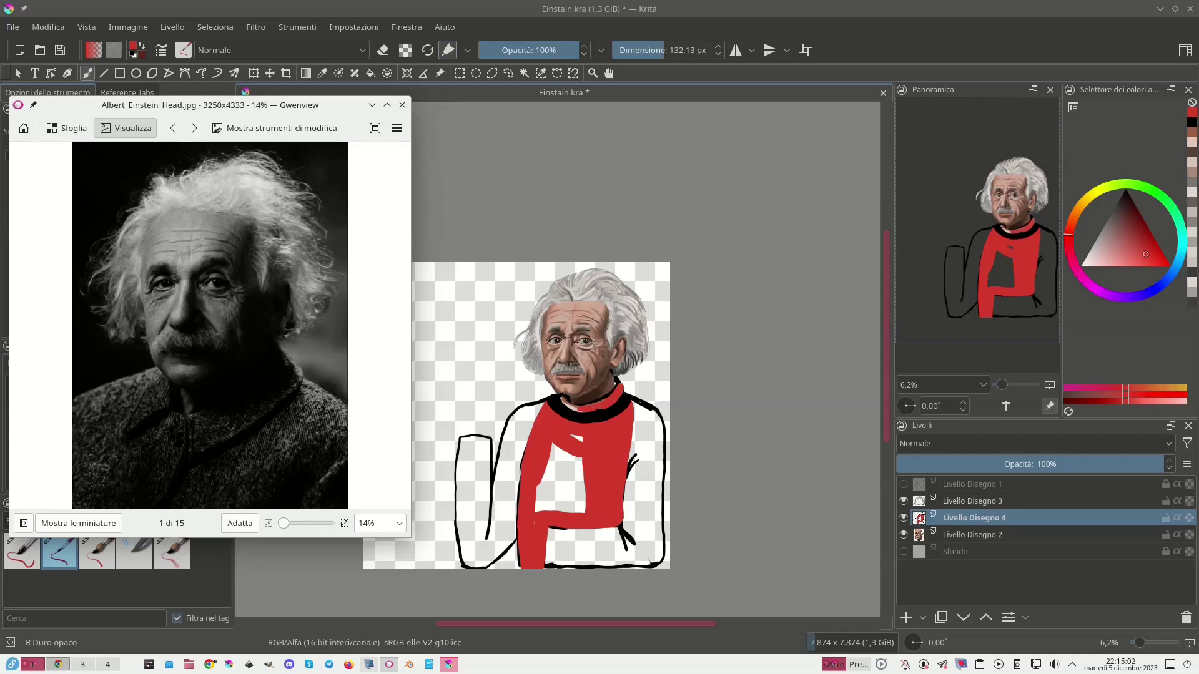
Shade the neckband's upper strip dark red with R Duro opaco, then soften it with the sweater's red using R Morbido trasparenza at 199.03 px.
left_click(1127, 223)
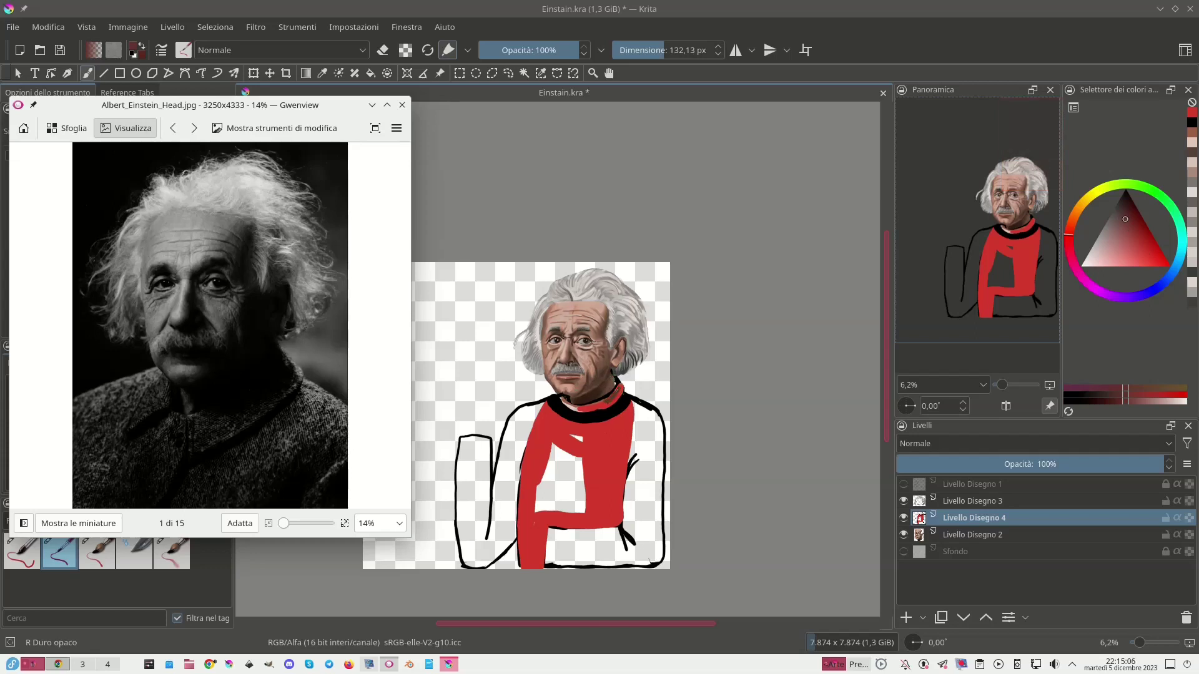
left_click_drag(614, 393, 623, 403)
left_click_drag(585, 409, 593, 396)
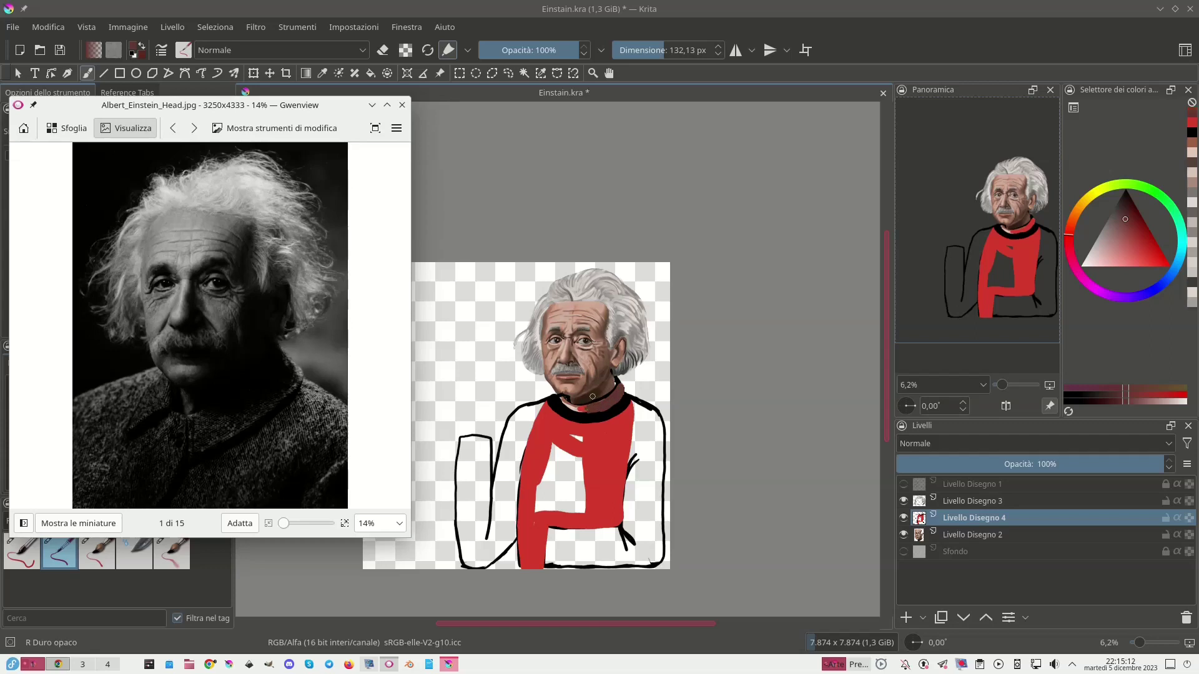
left_click(109, 564)
left_click(581, 407, "ctrl")
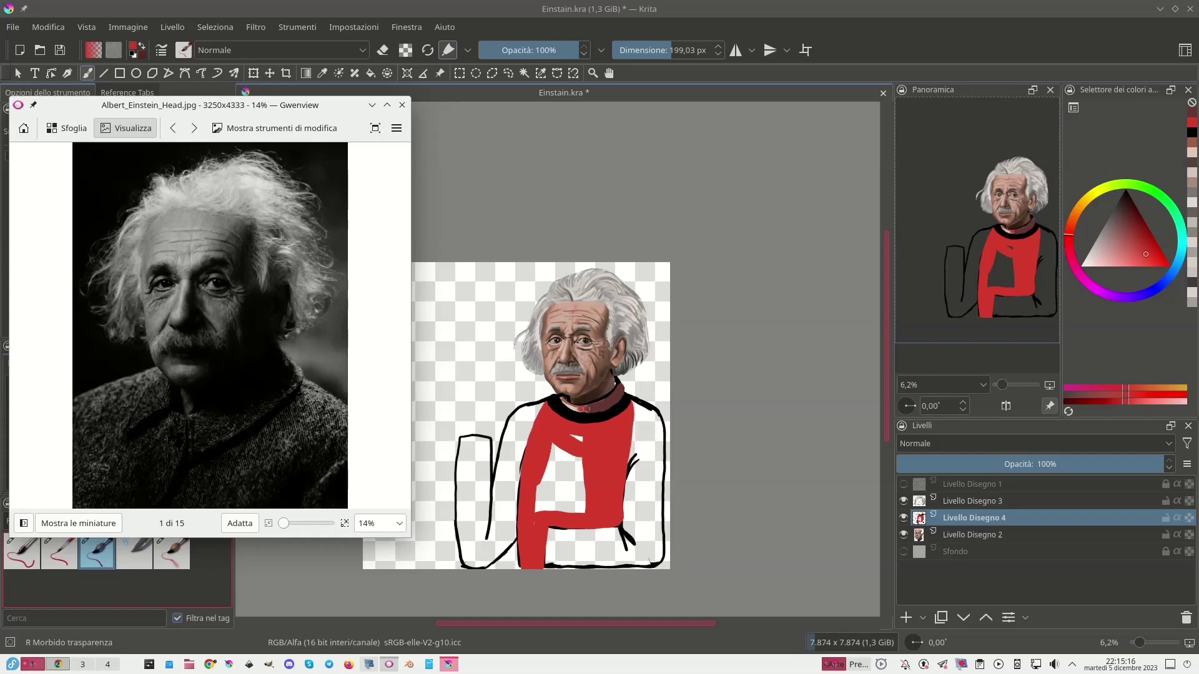
left_click_drag(593, 408, 622, 386)
Add a soft dark red shadow to the neckband and a pale pink highlight at its front end.
left_click(1128, 216)
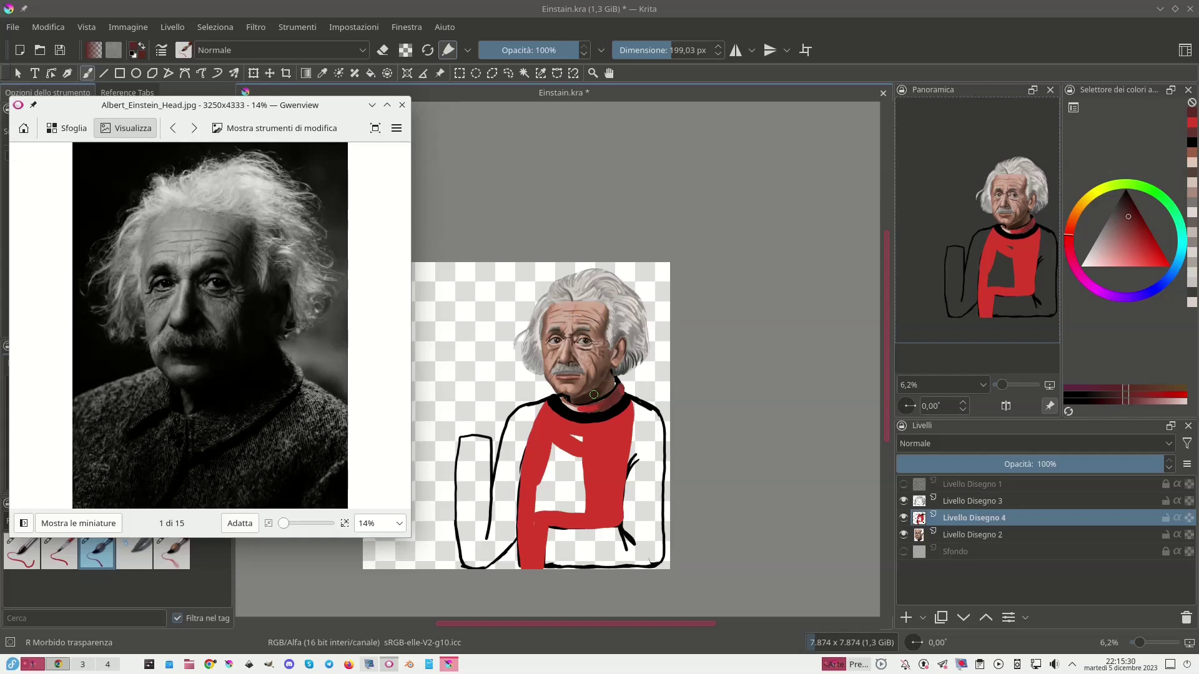
left_click(1096, 256)
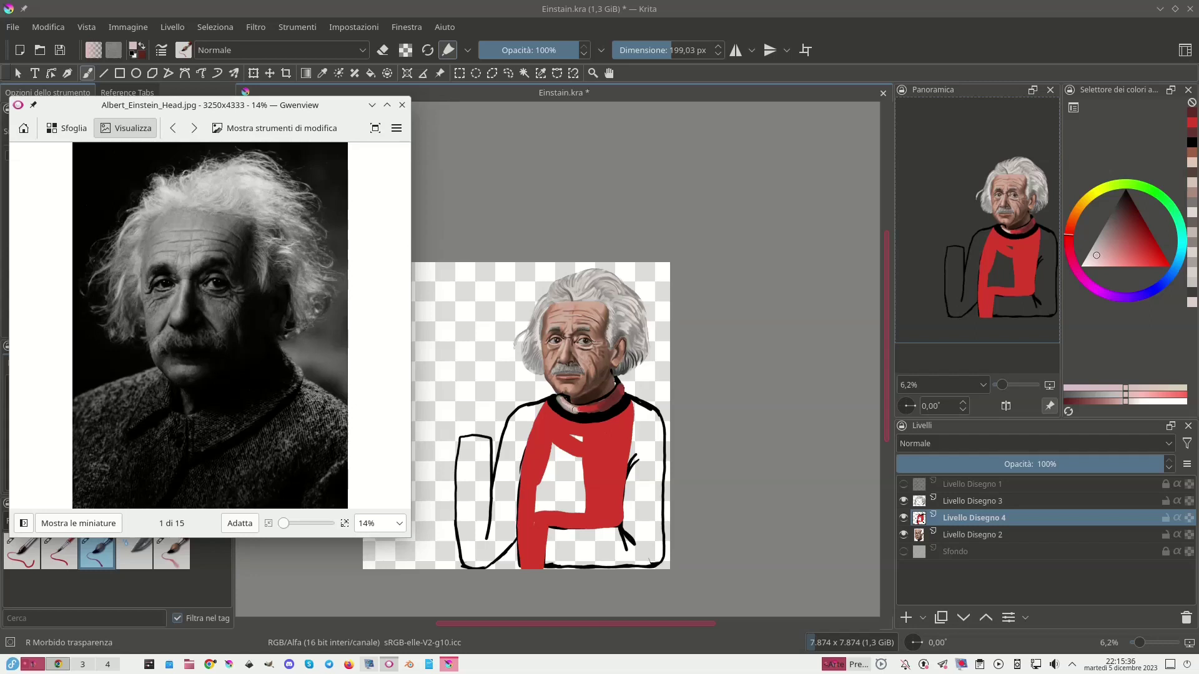
left_click(572, 404)
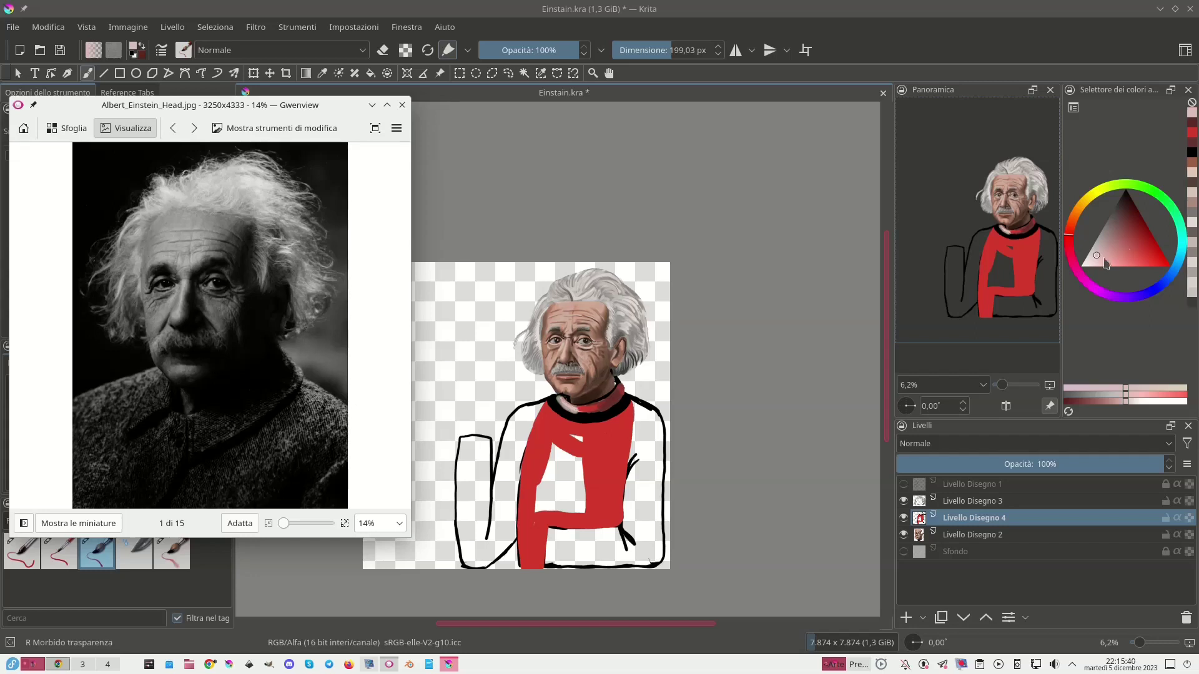
Fill the remaining gaps in the sweater's torso with strong red using the R Duro opaco brush, enlarged to 490.84 px.
left_click(1146, 254)
left_click_drag(584, 441, 575, 436)
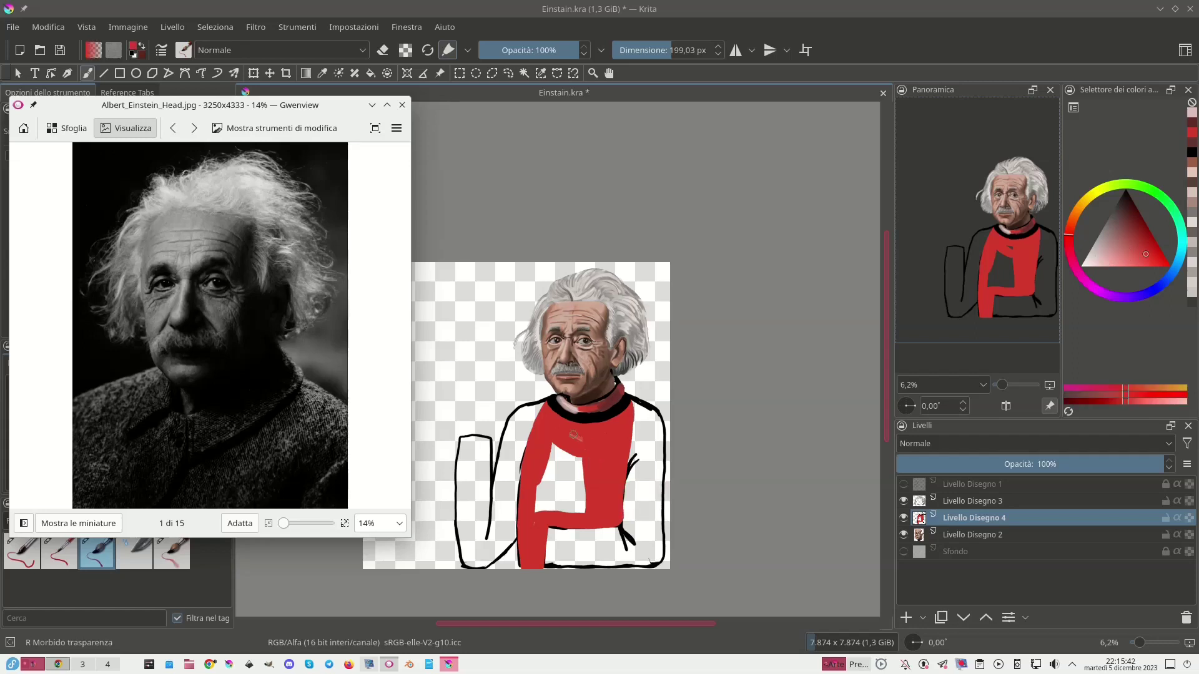
left_click(66, 562)
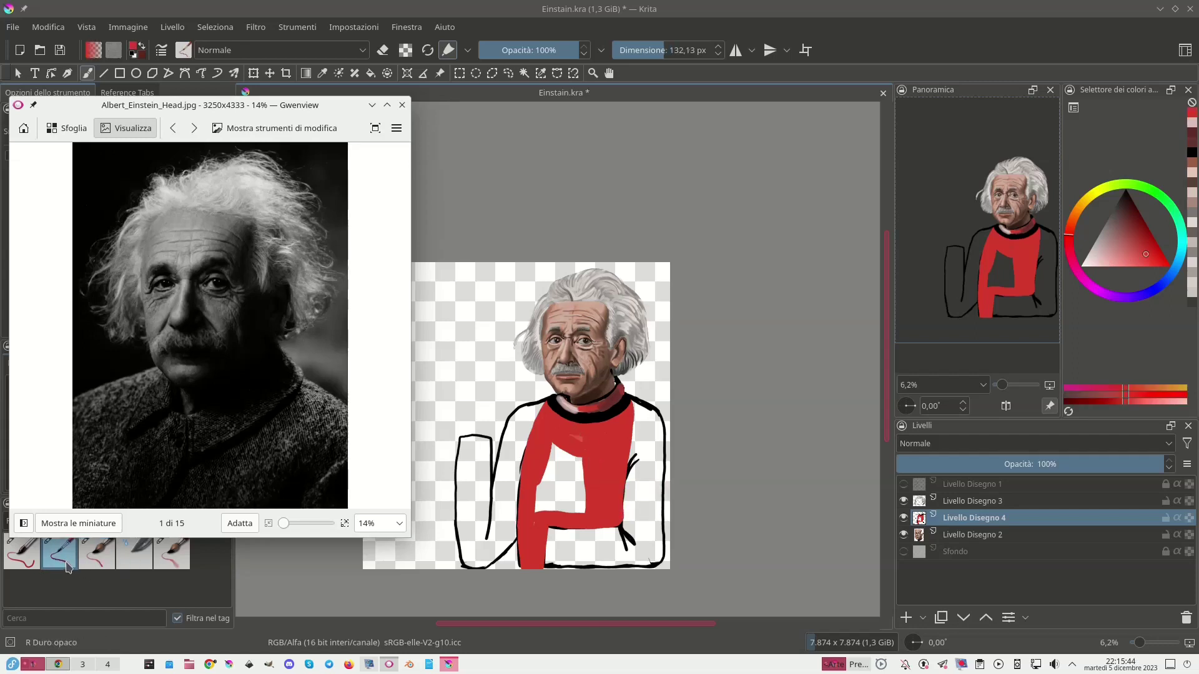
mouse_move(589, 511)
left_mouse_down()
mouse_move(582, 454)
mouse_move(580, 513)
mouse_move(572, 456)
mouse_move(574, 513)
mouse_move(557, 445)
left_mouse_up()
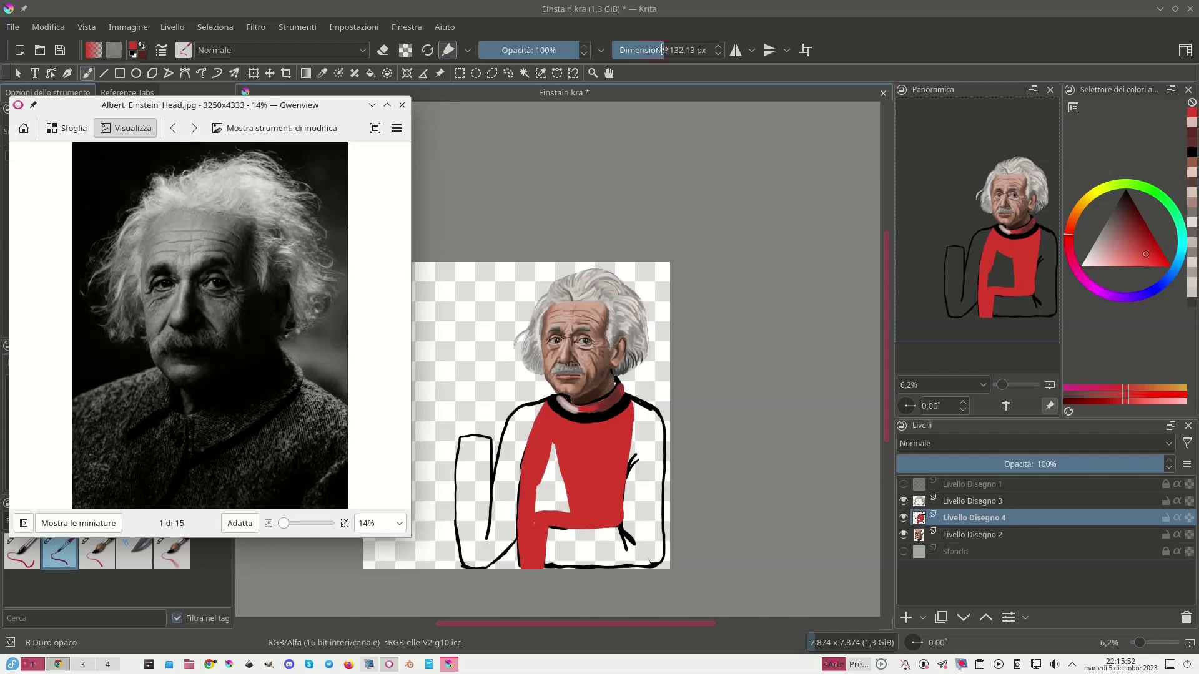
left_click_drag(662, 50, 693, 50)
mouse_move(558, 465)
left_mouse_down()
mouse_move(553, 452)
mouse_move(565, 512)
mouse_move(543, 462)
mouse_move(544, 515)
mouse_move(538, 482)
mouse_move(527, 559)
left_mouse_up()
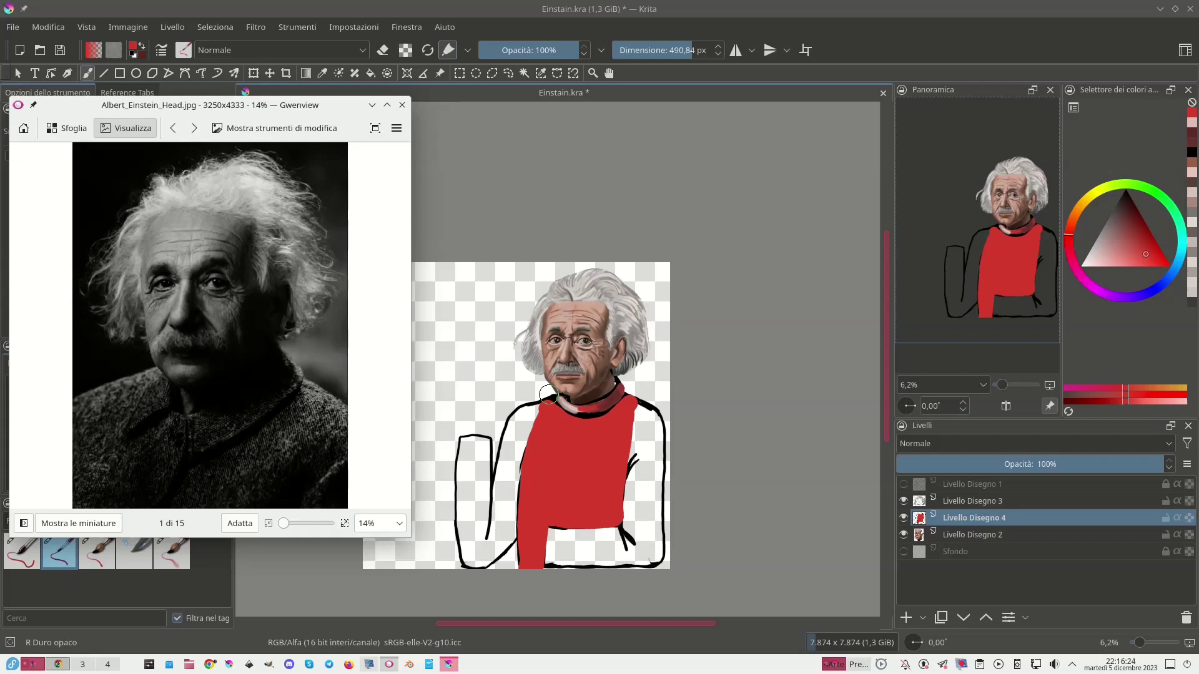
Paint a broad, soft pale pink highlight down the torso's lit side using R Morbido trasparenza at 435.12 px.
left_click(1102, 259)
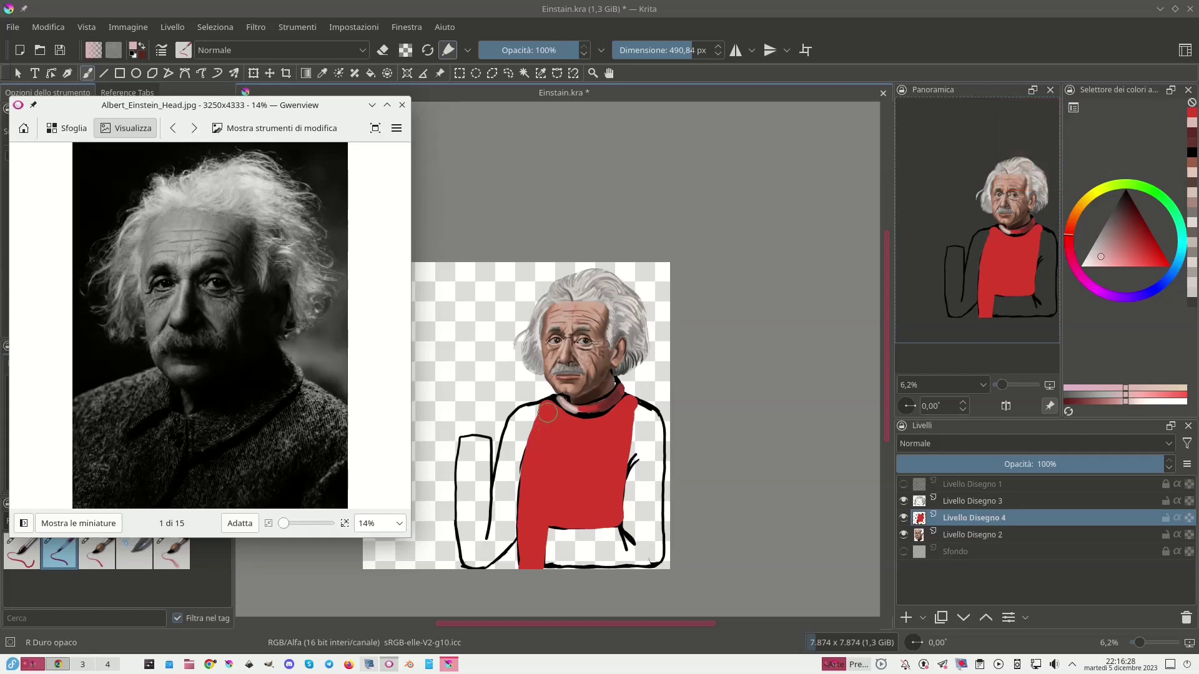
left_click_drag(547, 410, 532, 453)
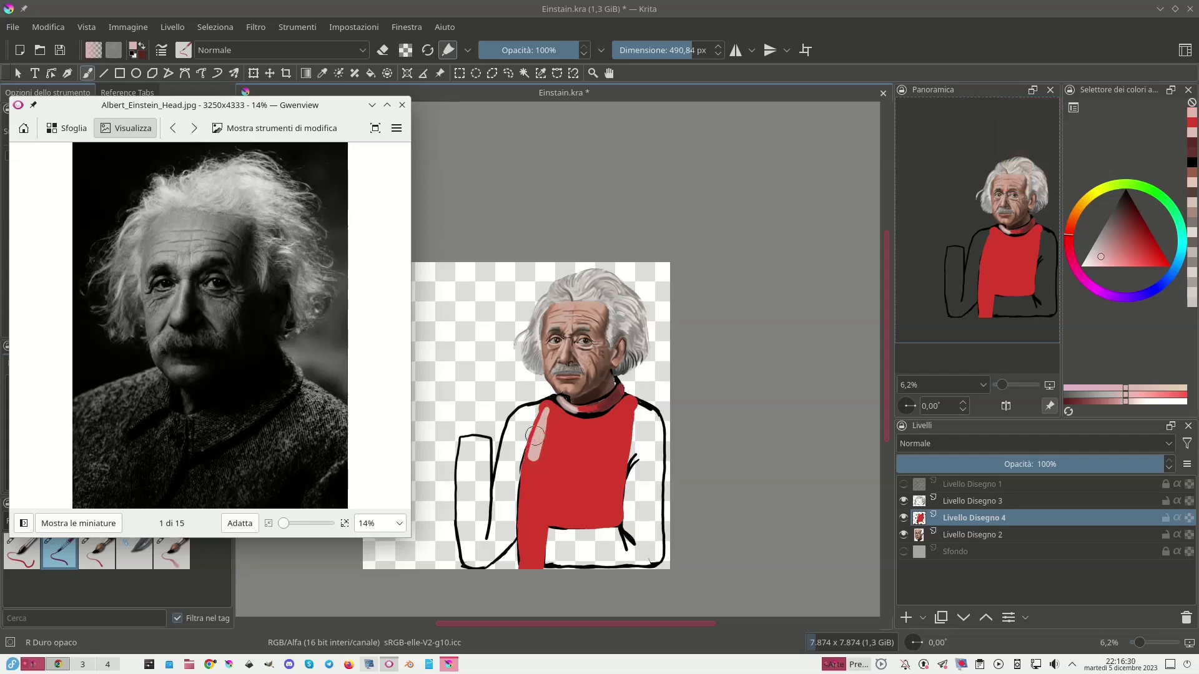
left_click(107, 567)
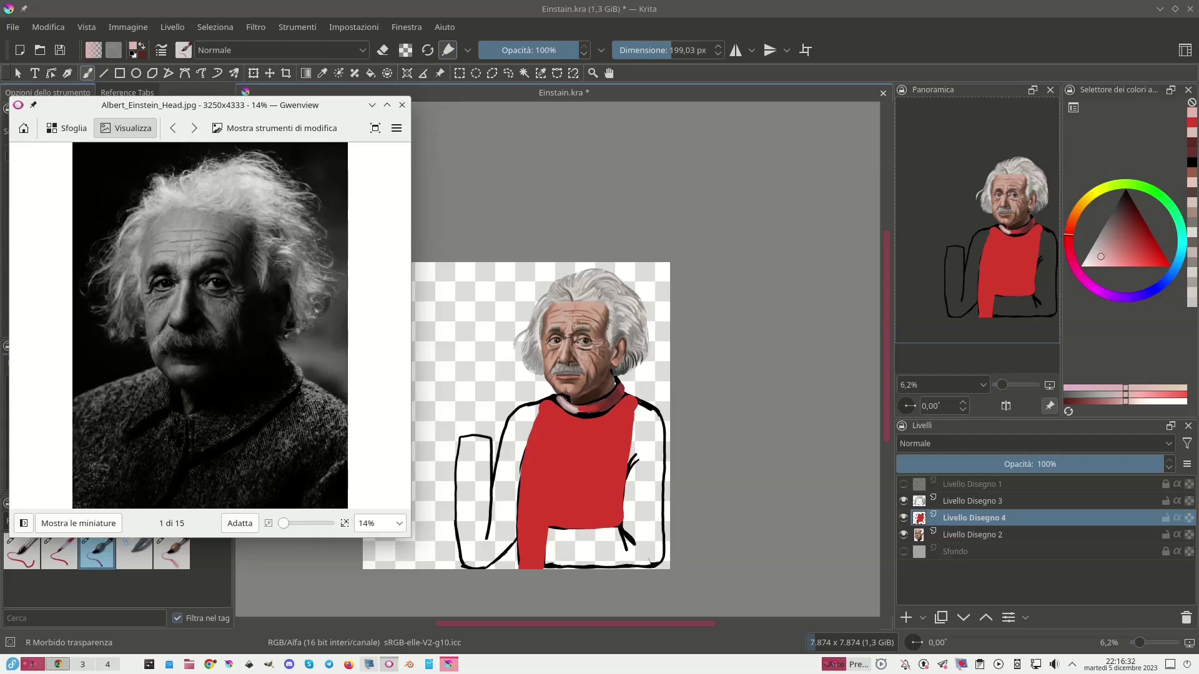
left_click_drag(681, 49, 689, 50)
mouse_move(549, 404)
left_mouse_down()
mouse_move(529, 484)
mouse_move(534, 566)
mouse_move(553, 409)
mouse_move(532, 567)
left_mouse_up()
mouse_move(542, 469)
left_mouse_down()
mouse_move(553, 411)
mouse_move(580, 428)
mouse_move(552, 417)
mouse_move(572, 442)
mouse_move(543, 474)
mouse_move(555, 499)
mouse_move(537, 493)
mouse_move(556, 520)
mouse_move(530, 497)
mouse_move(537, 528)
mouse_move(547, 456)
mouse_move(562, 475)
mouse_move(543, 443)
mouse_move(567, 465)
mouse_move(566, 435)
mouse_move(546, 419)
mouse_move(565, 437)
mouse_move(580, 430)
mouse_move(568, 403)
left_mouse_up()
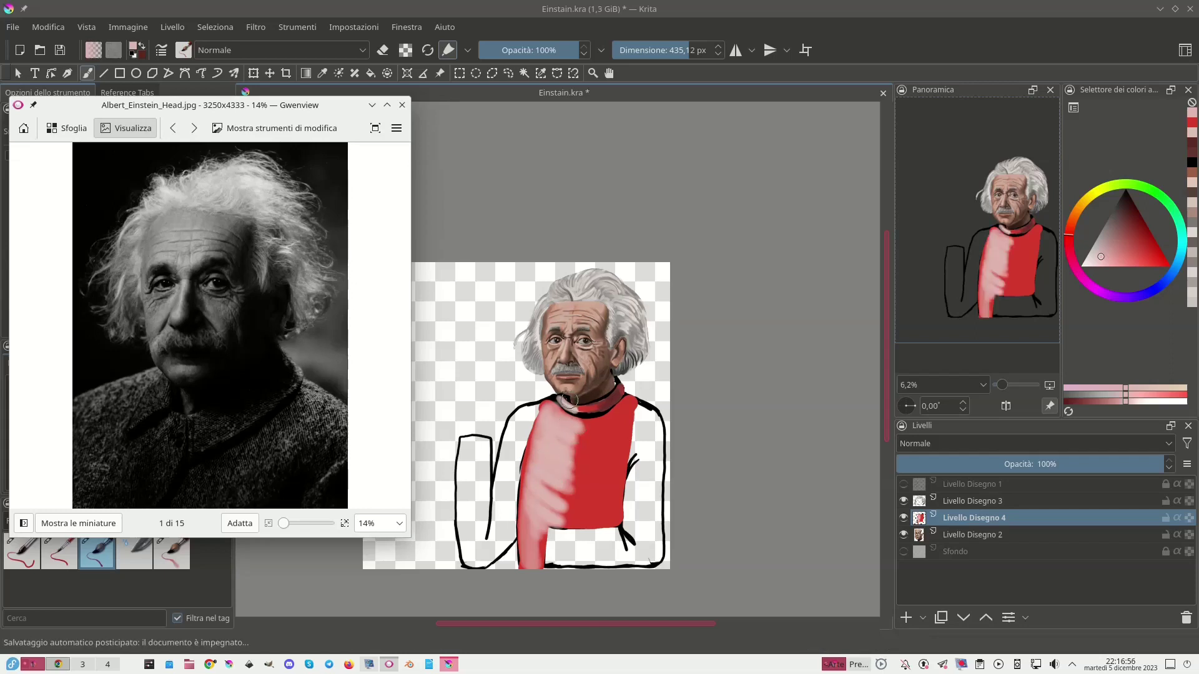
Choose a dark muted red and shade the torso's far side and lower edge beside the folded arm.
left_click(1115, 232)
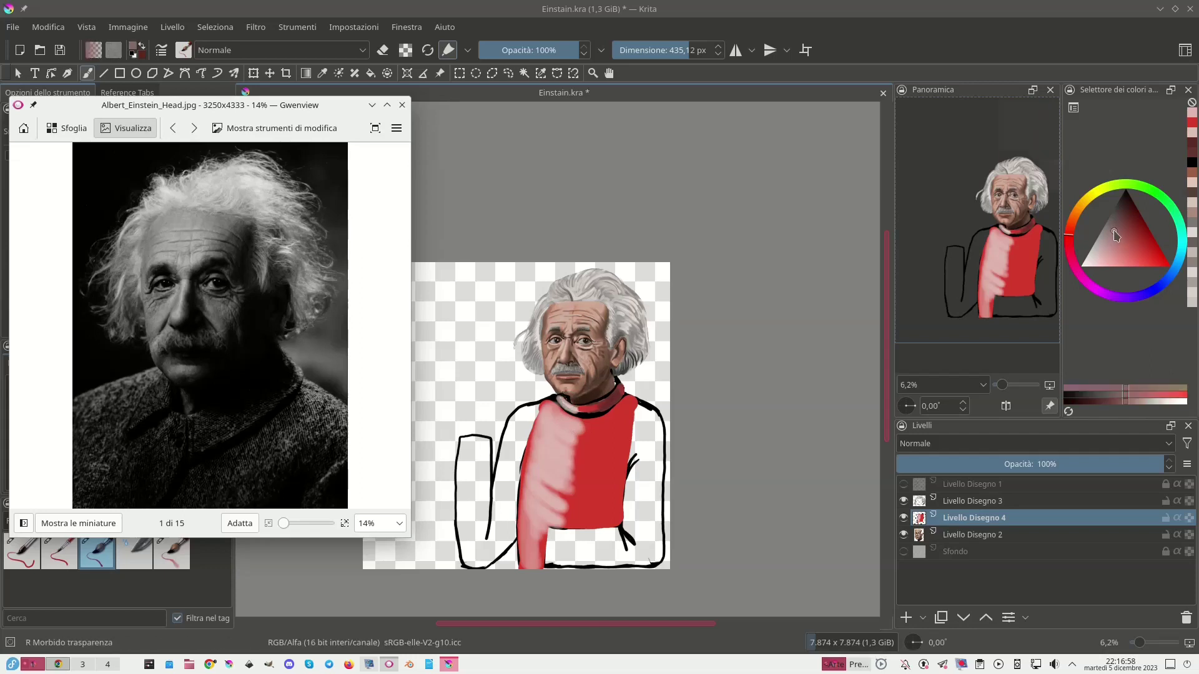
left_click_drag(1114, 229, 1125, 229)
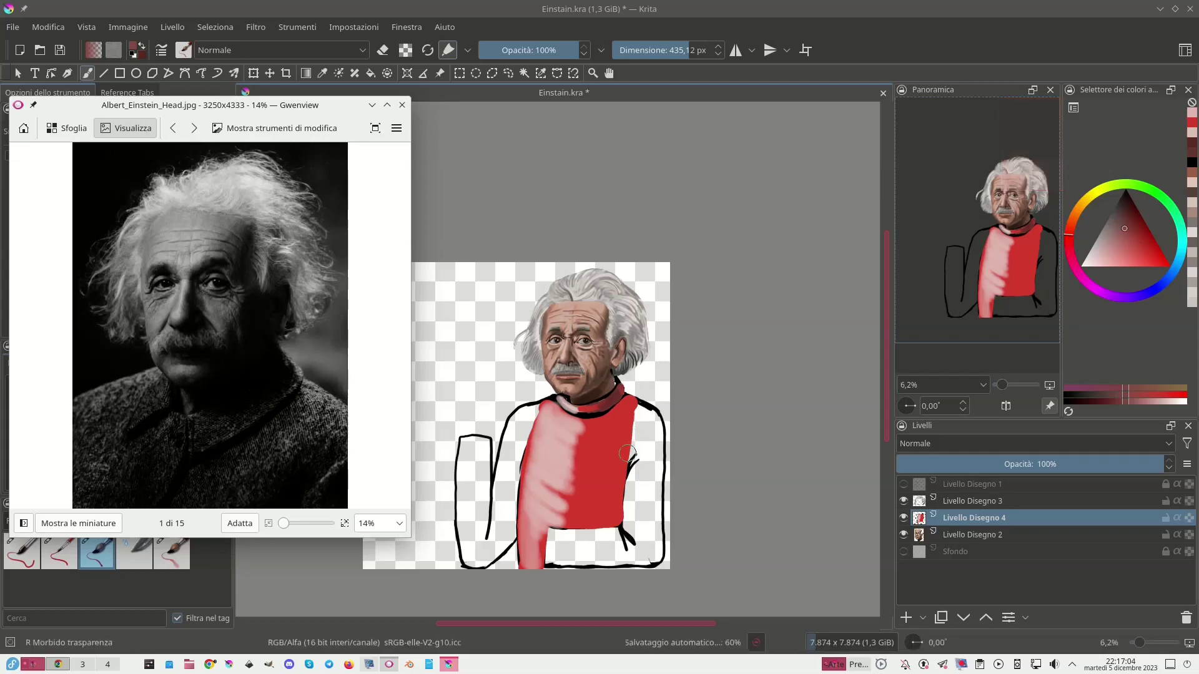
mouse_move(623, 467)
left_mouse_down()
mouse_move(614, 522)
mouse_move(546, 531)
mouse_move(599, 516)
mouse_move(581, 522)
mouse_move(613, 486)
mouse_move(637, 428)
left_mouse_up()
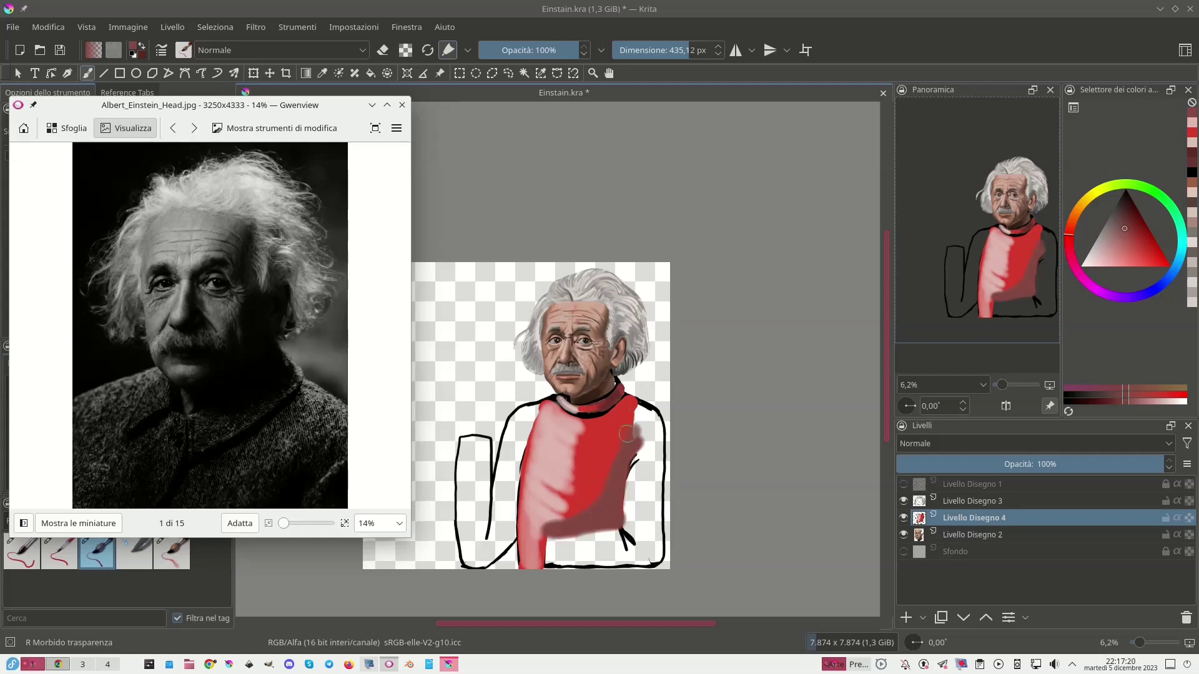
left_click_drag(611, 442, 608, 472)
Blend the torso's pink, red and dark areas together with the R Sfumino brush at 792.65 px.
key("slash")
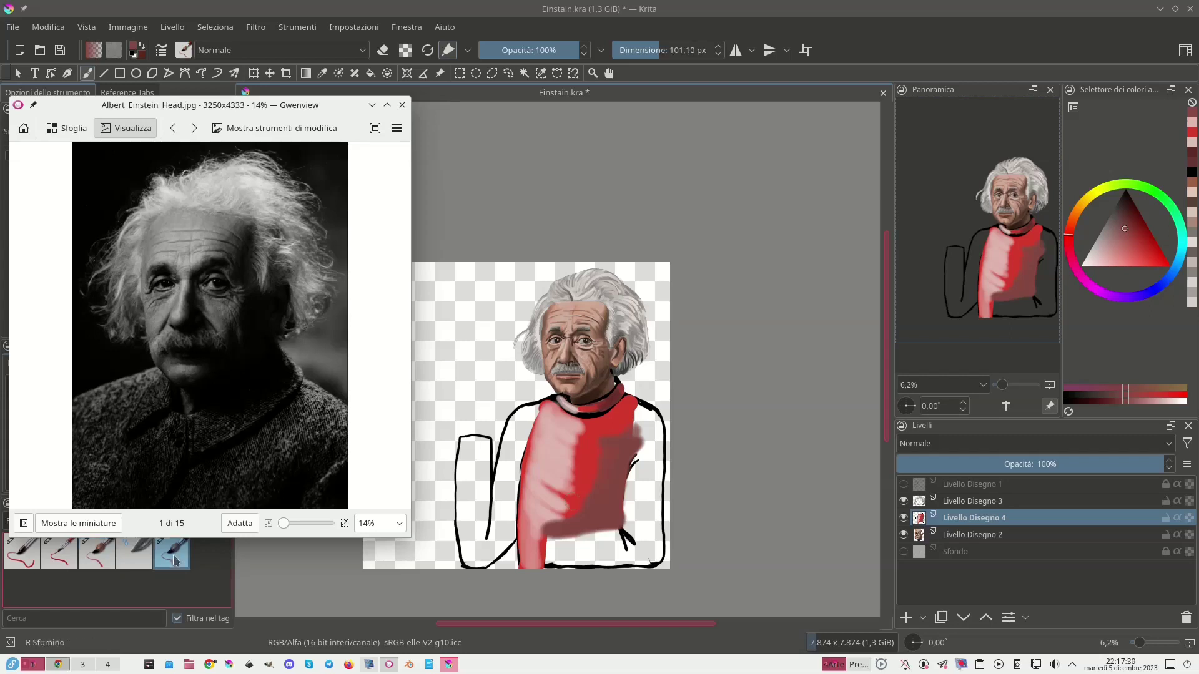
left_click_drag(694, 52, 704, 53)
mouse_move(563, 459)
left_mouse_down()
mouse_move(529, 528)
mouse_move(565, 507)
mouse_move(567, 474)
left_mouse_up()
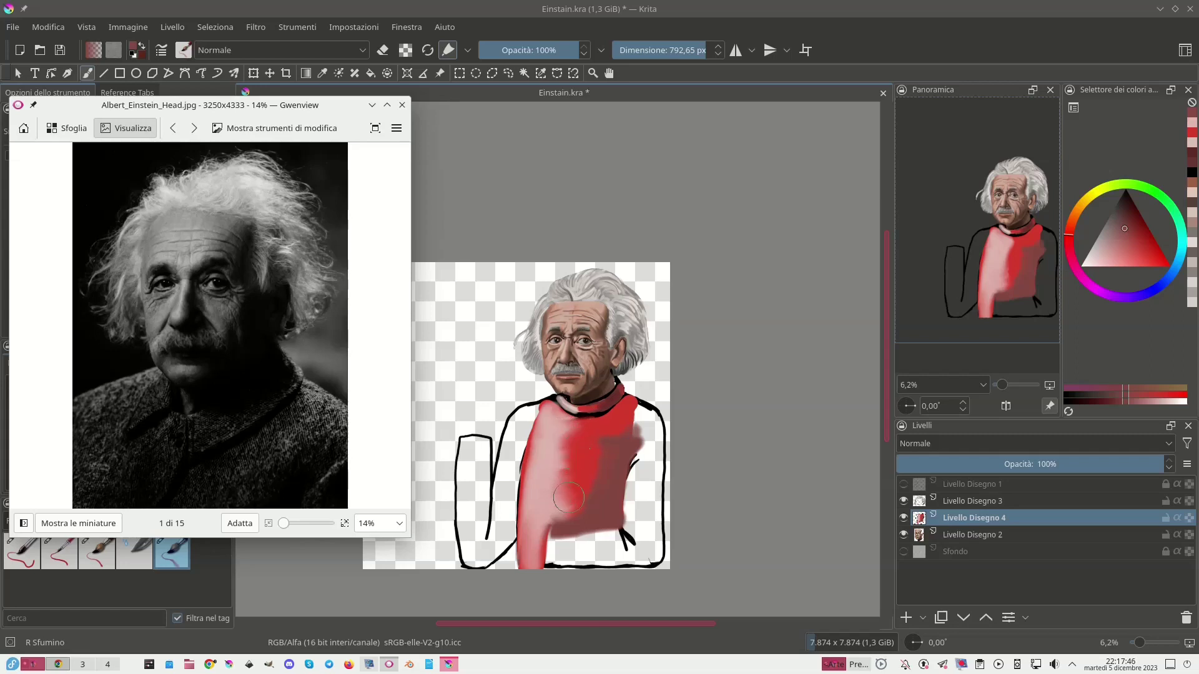
mouse_move(552, 506)
left_mouse_down()
mouse_move(569, 424)
mouse_move(562, 431)
mouse_move(558, 523)
mouse_move(587, 462)
mouse_move(583, 506)
mouse_move(594, 489)
mouse_move(609, 434)
mouse_move(587, 515)
mouse_move(548, 497)
left_mouse_up()
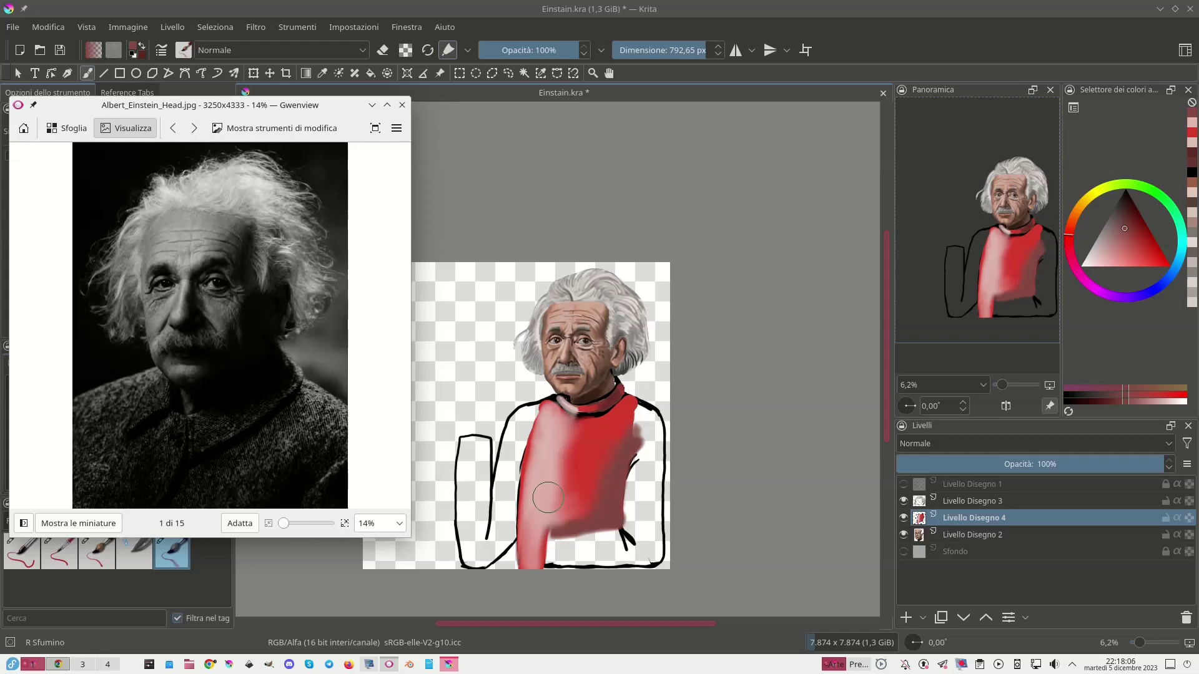
Sample the red near the shoulder and block in the folded arm's outer sleeve down to the elbow with R Duro opaco.
left_click(97, 553)
left_click(60, 553)
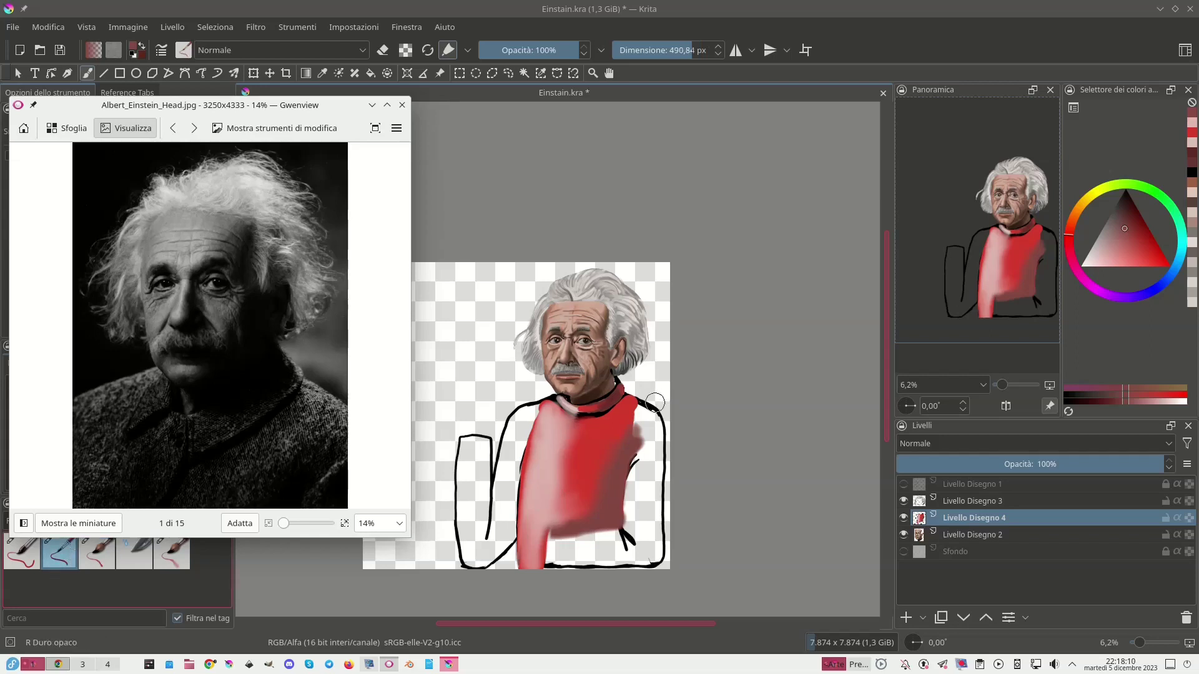
left_click(632, 412, "ctrl")
mouse_move(631, 412)
left_mouse_down()
mouse_move(648, 418)
mouse_move(659, 453)
mouse_move(652, 553)
mouse_move(612, 555)
left_mouse_up()
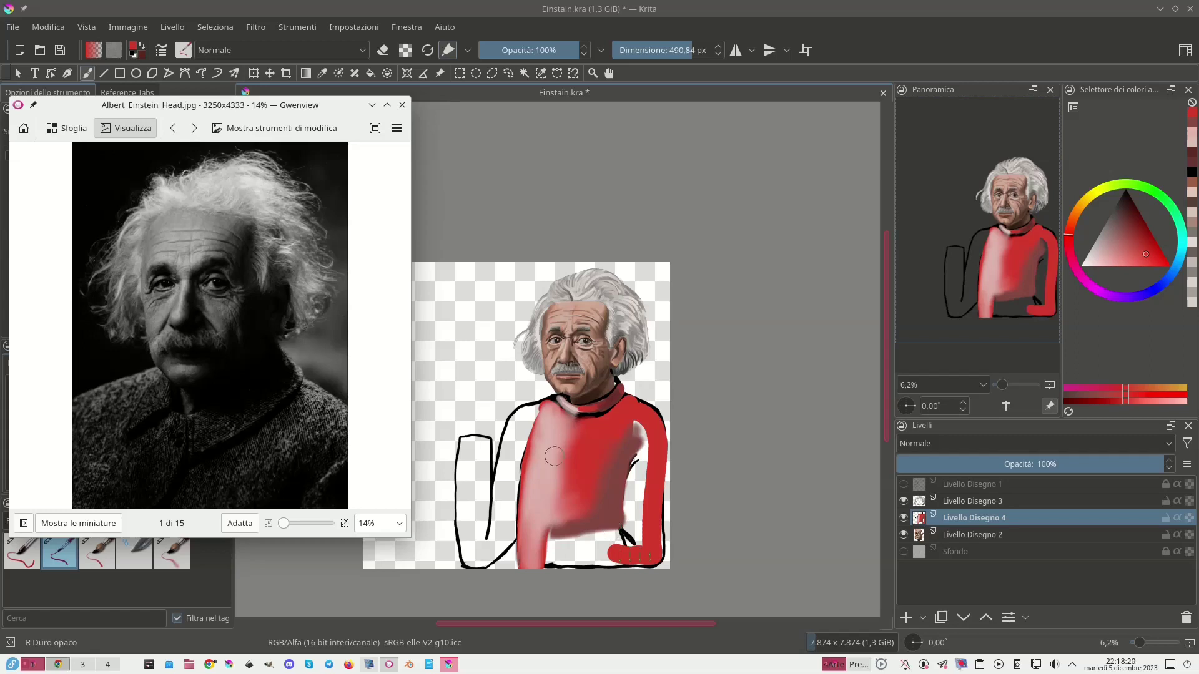
Paint a pale pink band along the folded arm's inner sleeve and forearm, and fill the forearm's lower edge with sampled red.
left_click(624, 499, "ctrl")
mouse_move(634, 498)
left_mouse_down()
mouse_move(629, 530)
mouse_move(647, 442)
mouse_move(635, 418)
mouse_move(641, 440)
left_mouse_up()
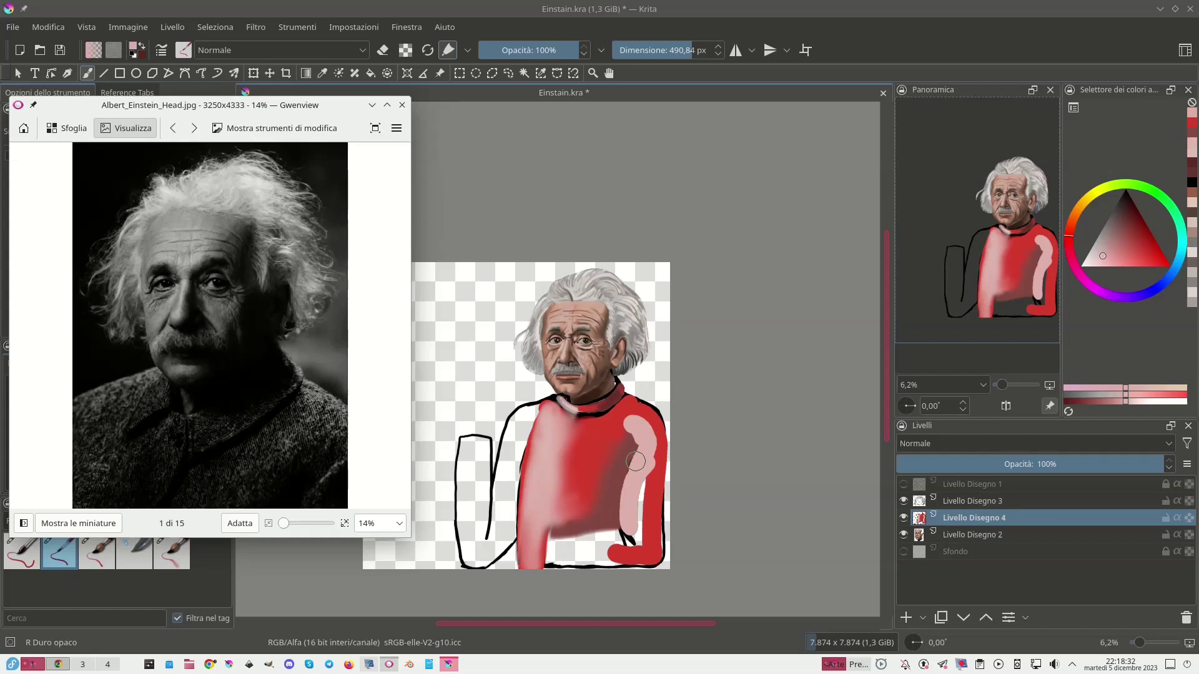
mouse_move(568, 540)
left_mouse_down()
mouse_move(552, 537)
mouse_move(636, 537)
mouse_move(643, 470)
mouse_move(632, 545)
mouse_move(552, 544)
mouse_move(547, 529)
left_mouse_up()
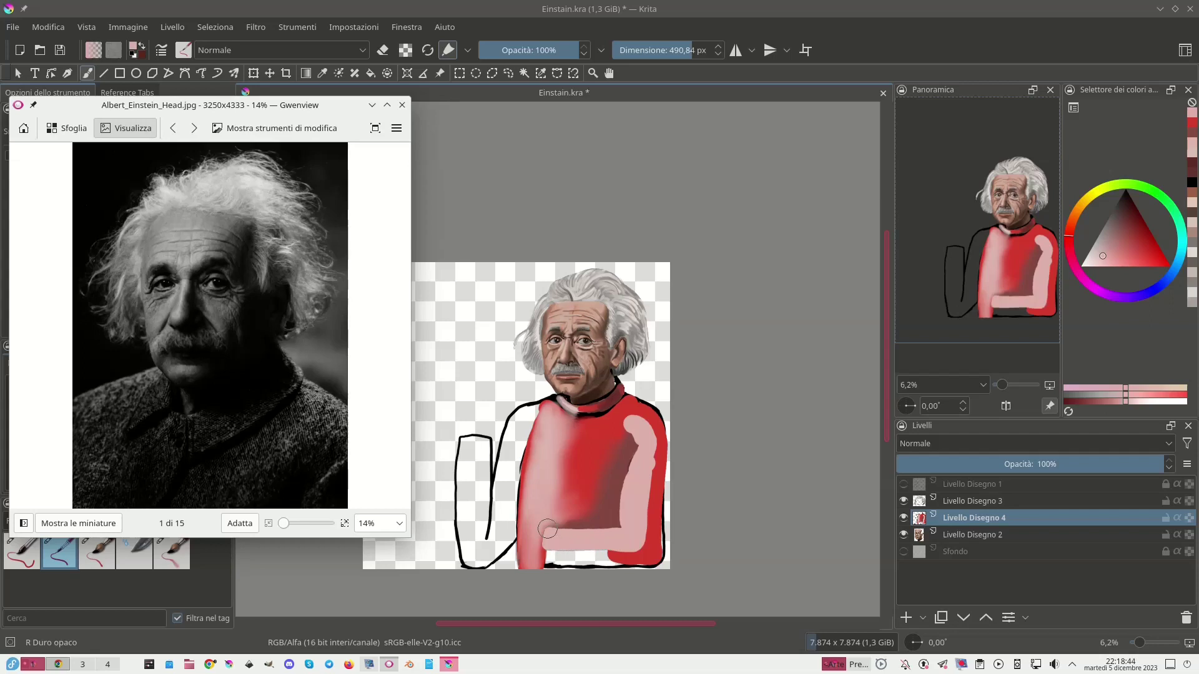
left_click(629, 548, "ctrl")
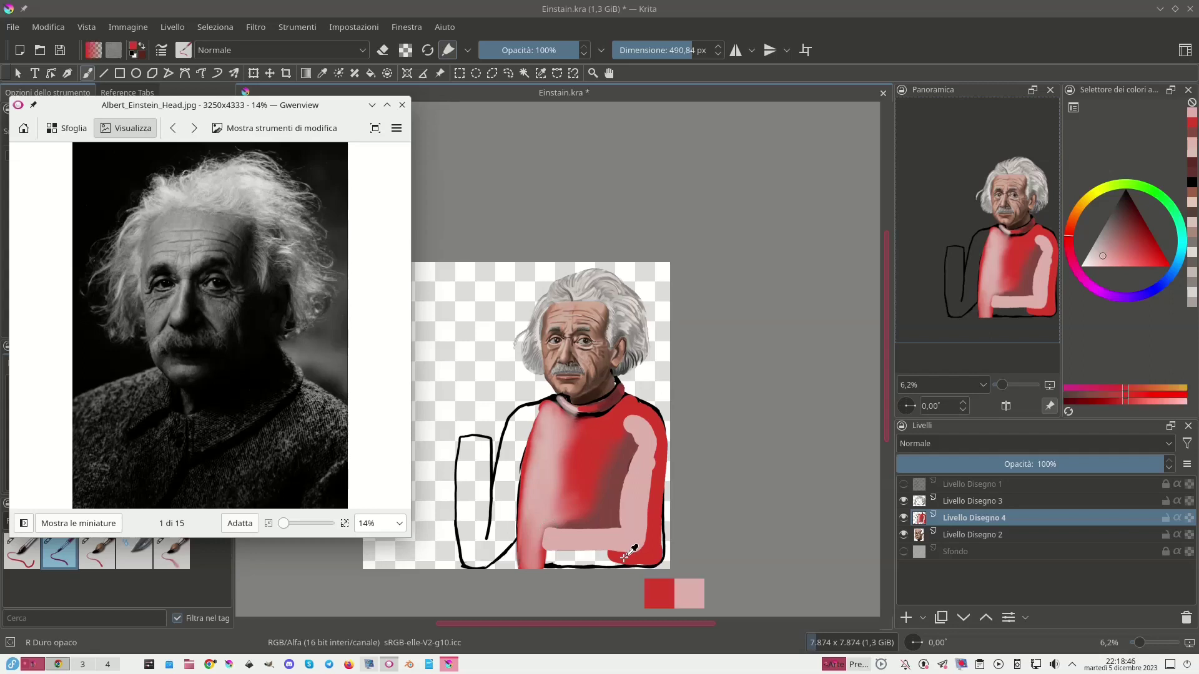
mouse_move(550, 551)
left_mouse_down()
mouse_move(540, 558)
mouse_move(658, 557)
mouse_move(658, 444)
mouse_move(648, 414)
mouse_move(627, 405)
left_mouse_up()
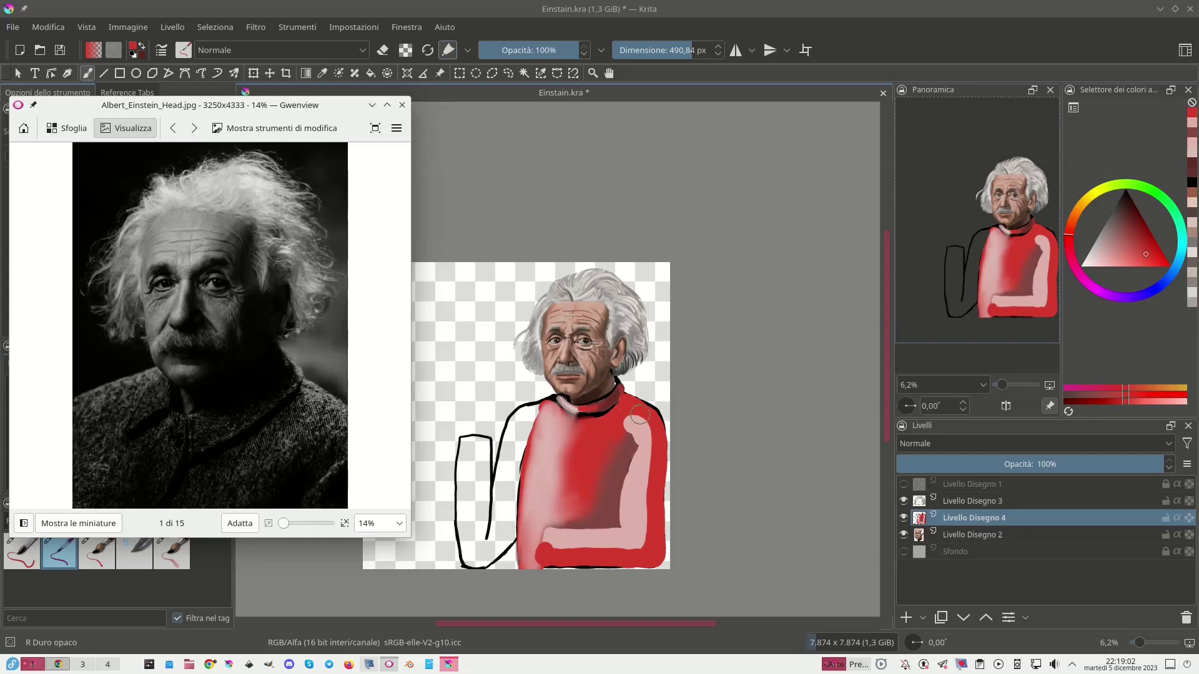
Paint dark muted red over the neckband's black lower edge and along the folded arm's outer edge.
left_click(634, 446, "ctrl")
left_click_drag(618, 407, 580, 416)
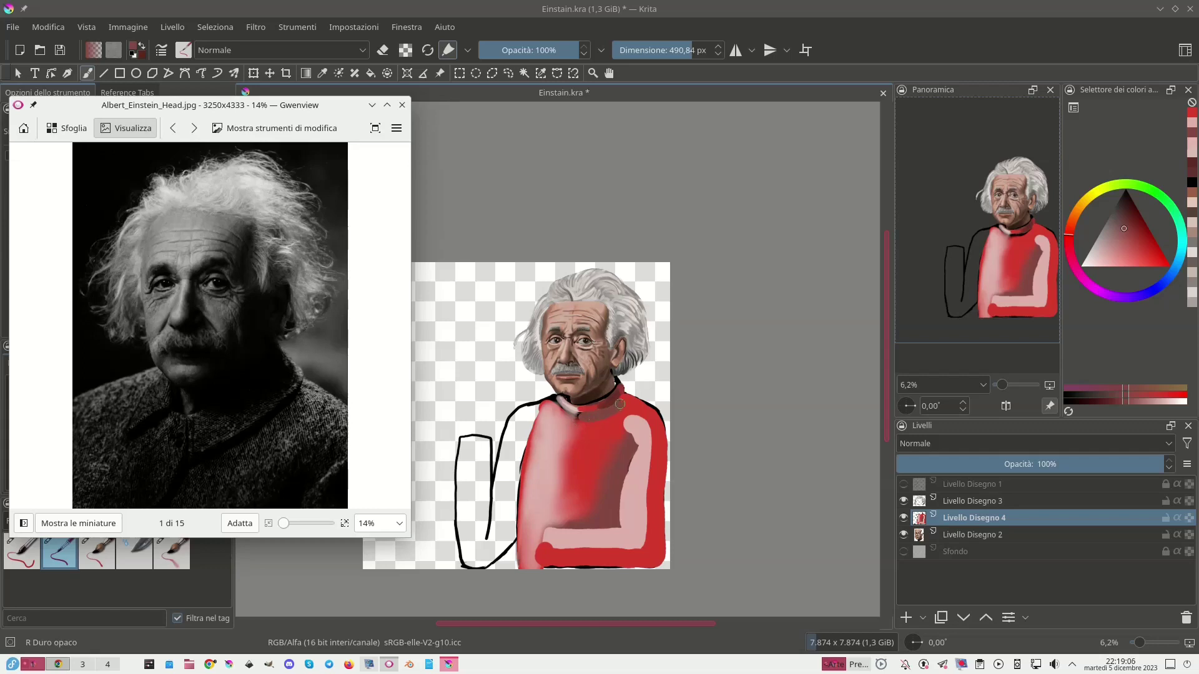
mouse_move(643, 406)
left_mouse_down()
mouse_move(663, 444)
mouse_move(661, 563)
mouse_move(647, 562)
left_mouse_up()
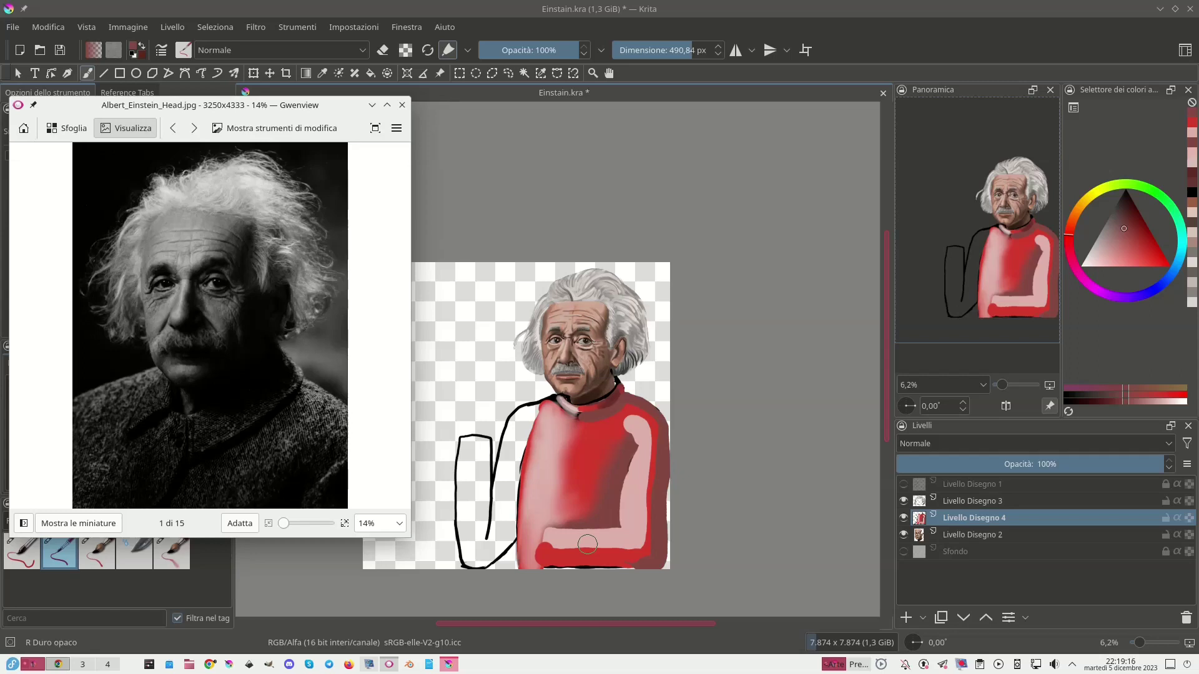
Blend the shoulder, upper sleeve and forearm colors with the R Sfumino brush at 792.65 px.
left_click(166, 559)
mouse_move(652, 434)
left_mouse_down()
mouse_move(643, 531)
mouse_move(649, 427)
mouse_move(627, 409)
mouse_move(622, 445)
mouse_move(628, 405)
left_mouse_up()
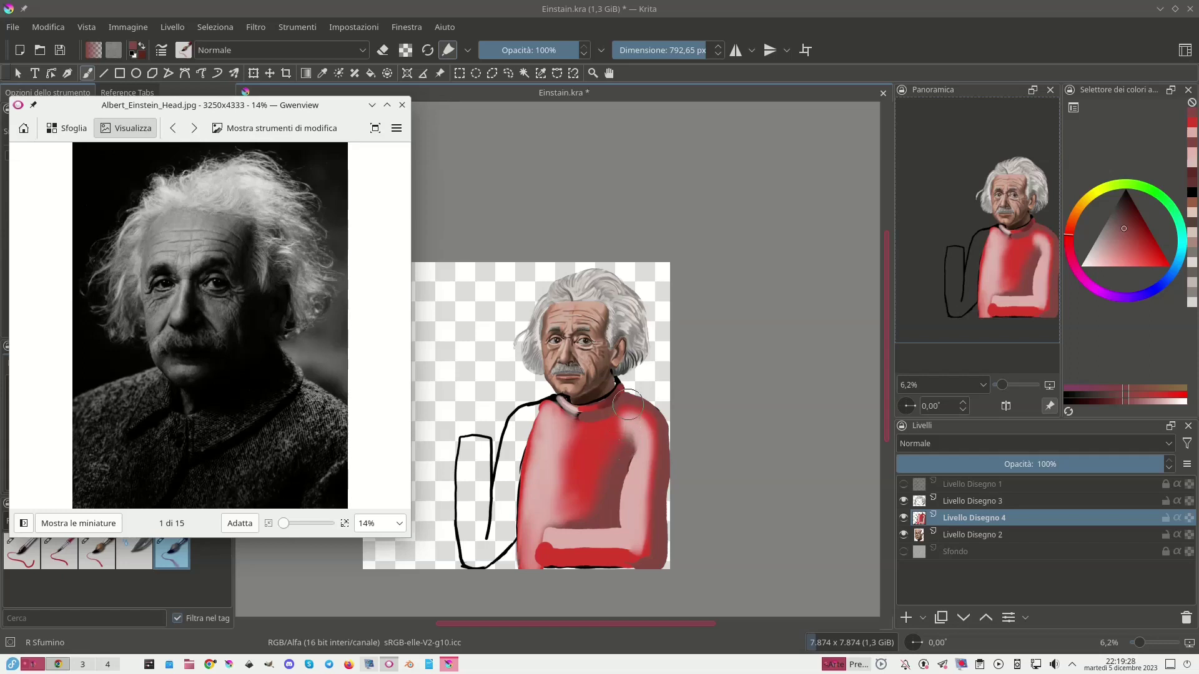
mouse_move(634, 542)
left_mouse_down()
mouse_move(618, 556)
mouse_move(637, 551)
mouse_move(556, 552)
mouse_move(539, 536)
mouse_move(549, 553)
mouse_move(634, 547)
mouse_move(638, 522)
left_mouse_up()
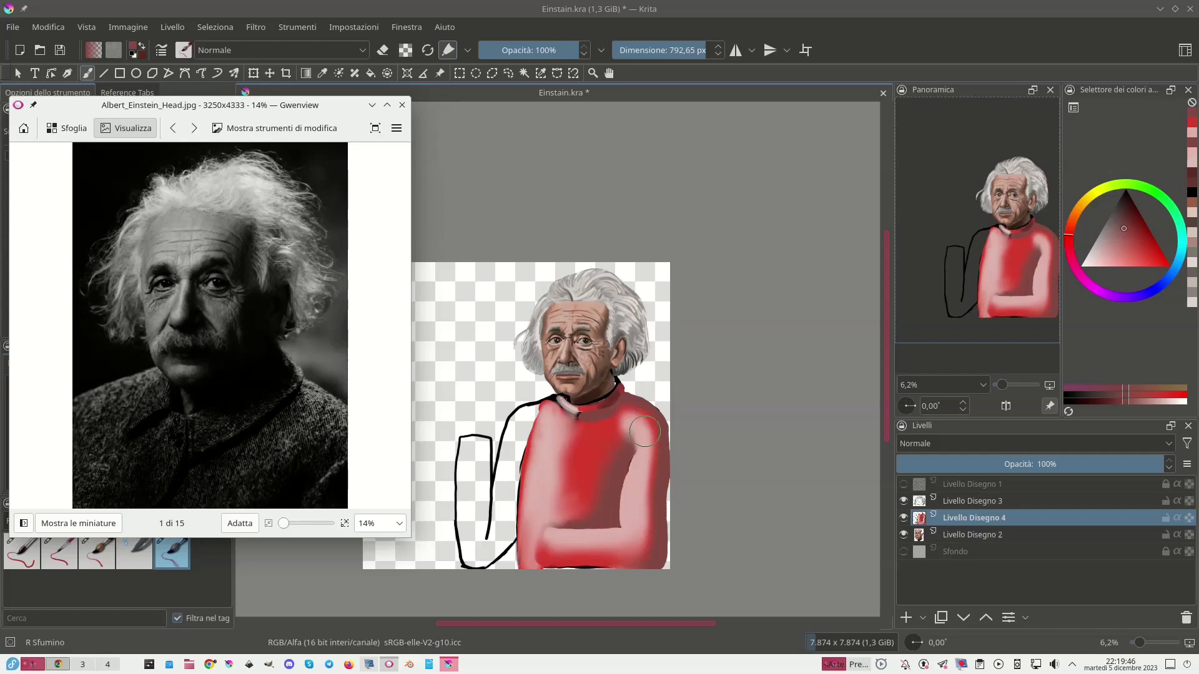
Sample the chest's red and glaze it softly over the folded arm's inner edge, shoulder and forearm with R Morbido trasparenza at 435.12 px.
left_click(92, 554)
left_click(609, 438, "ctrl")
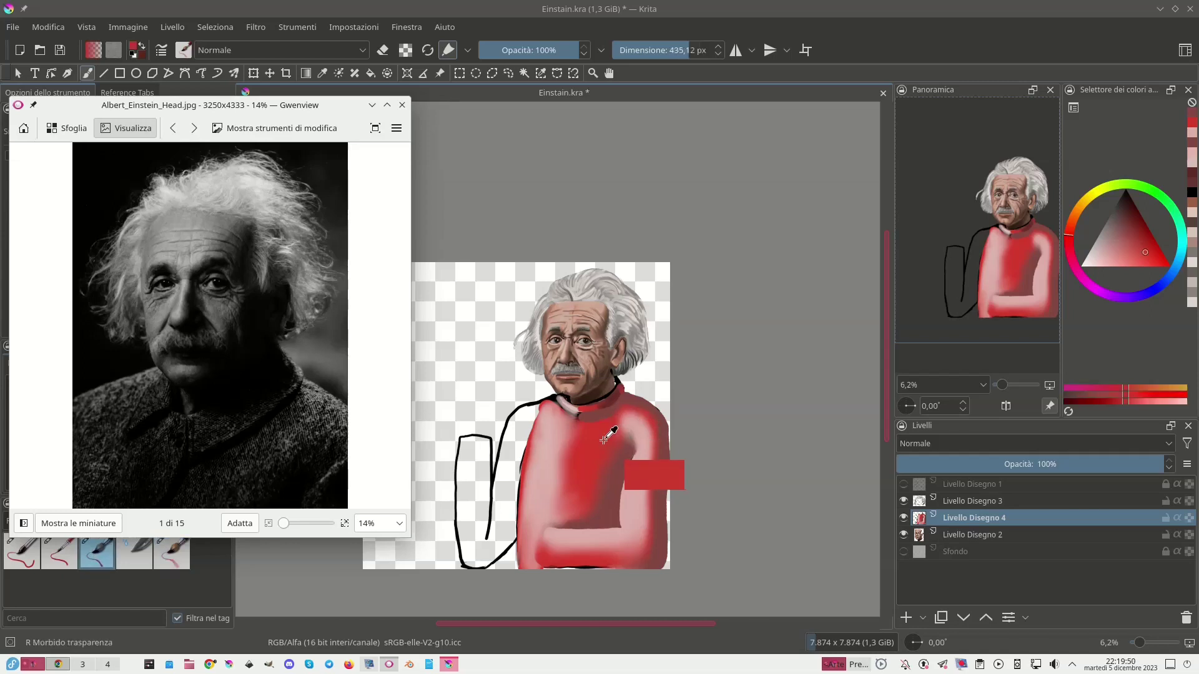
mouse_move(621, 425)
left_mouse_down()
mouse_move(638, 423)
mouse_move(650, 453)
mouse_move(647, 437)
mouse_move(650, 493)
mouse_move(633, 536)
left_mouse_up()
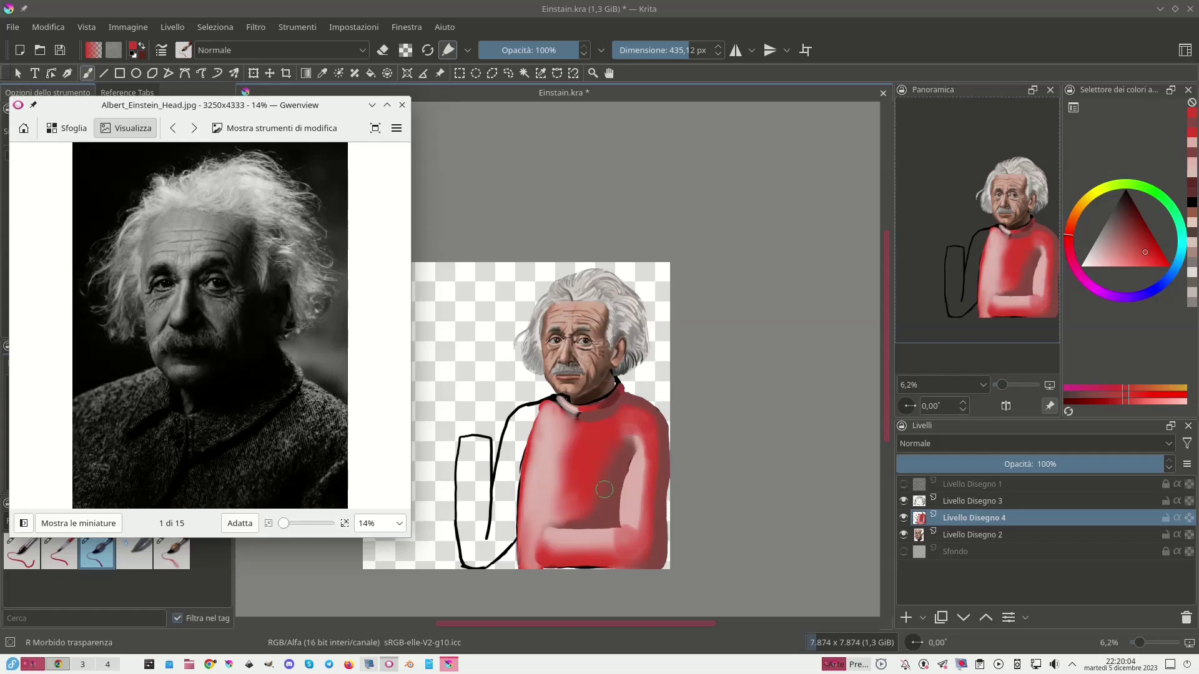
mouse_move(629, 526)
left_mouse_down()
mouse_move(644, 475)
mouse_move(639, 408)
left_mouse_up()
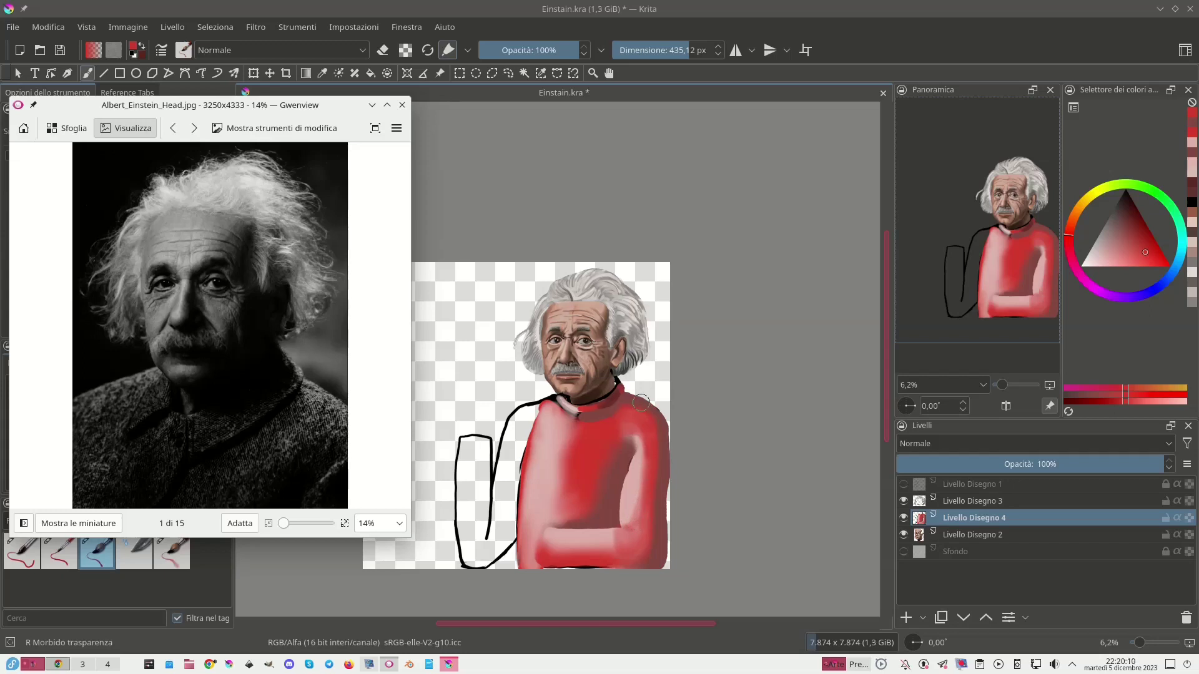
left_click_drag(637, 452, 618, 523)
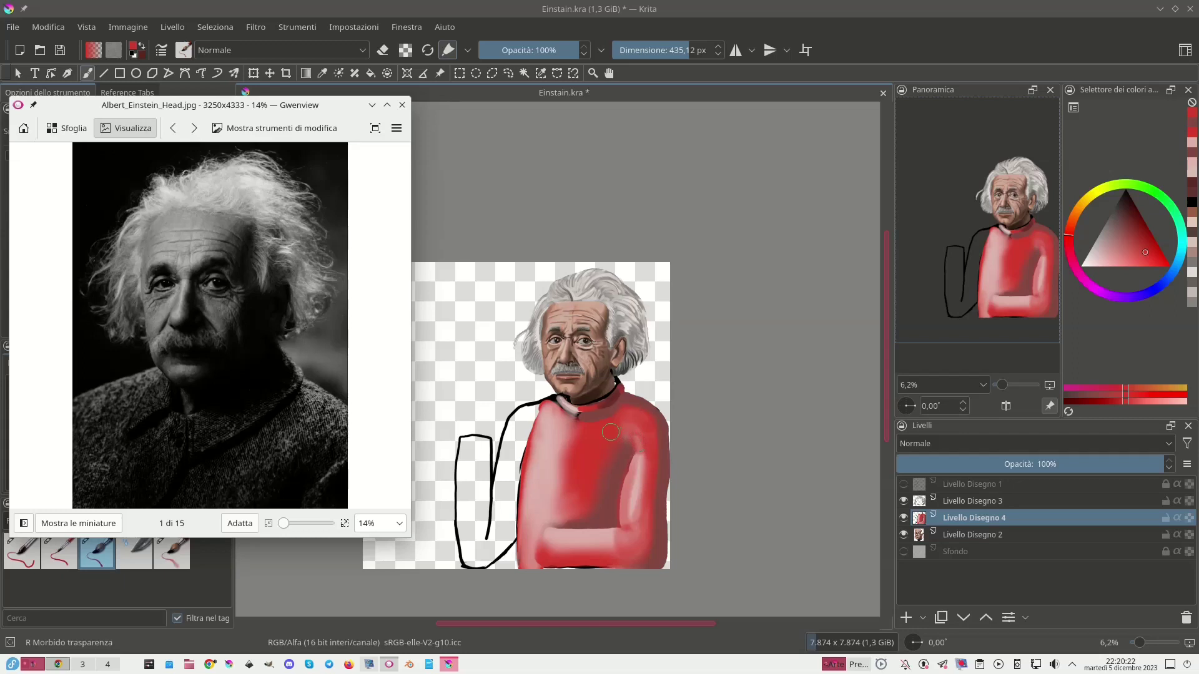
left_click_drag(547, 534, 621, 534)
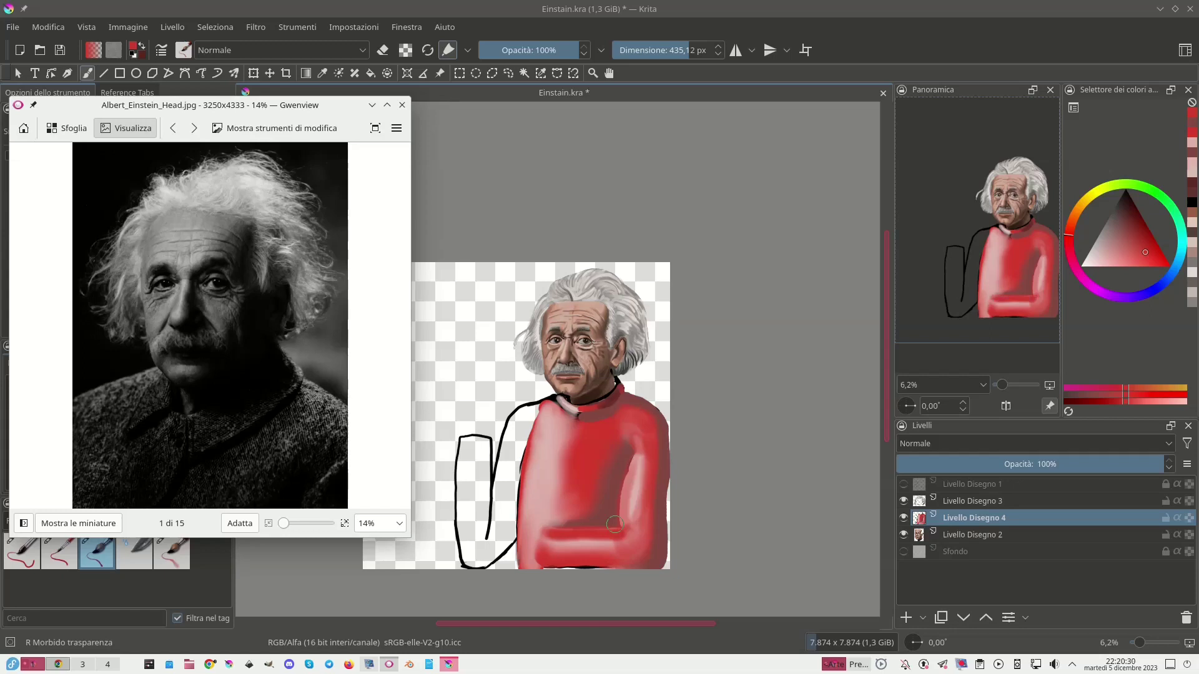
Sample the folded arm's pink and glaze it softly around the elbow and along the forearm.
key("l")
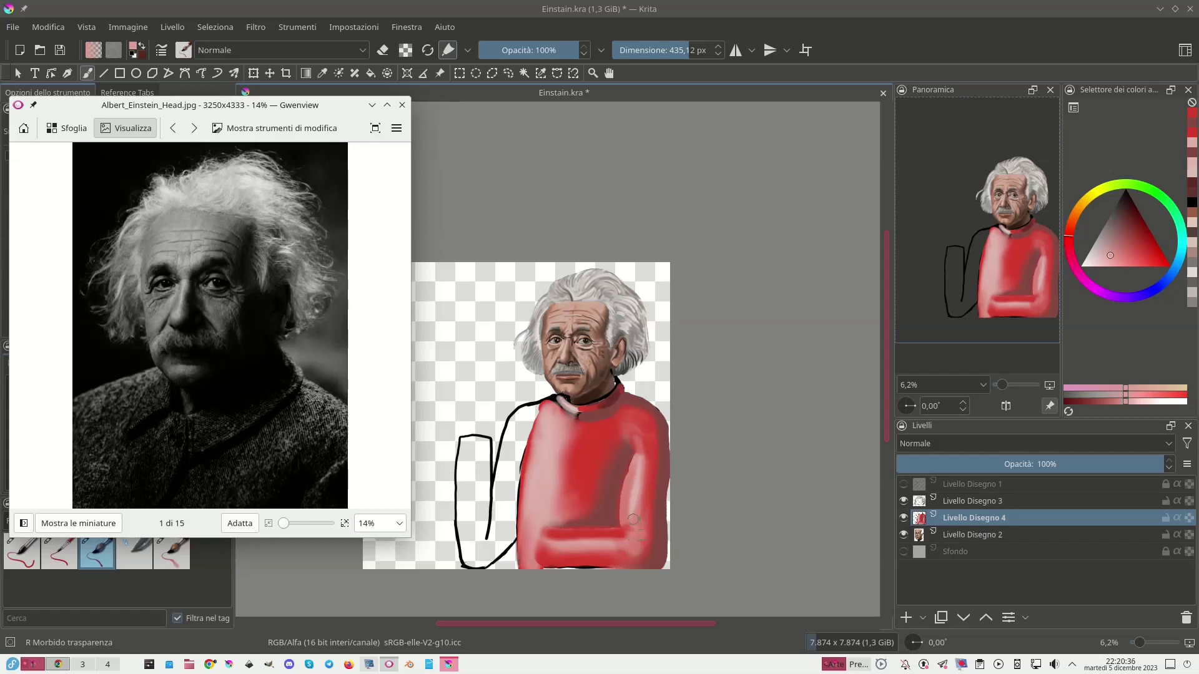
left_click(634, 499, "ctrl")
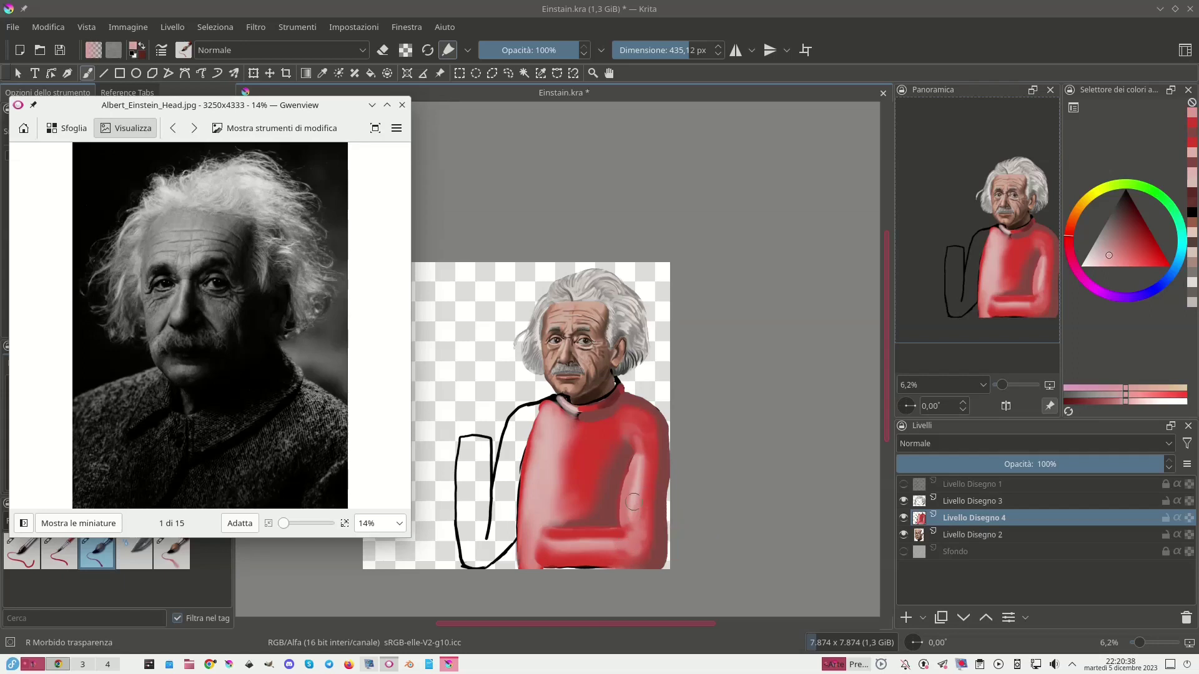
mouse_move(634, 516)
left_mouse_down()
mouse_move(635, 537)
mouse_move(605, 539)
left_mouse_up()
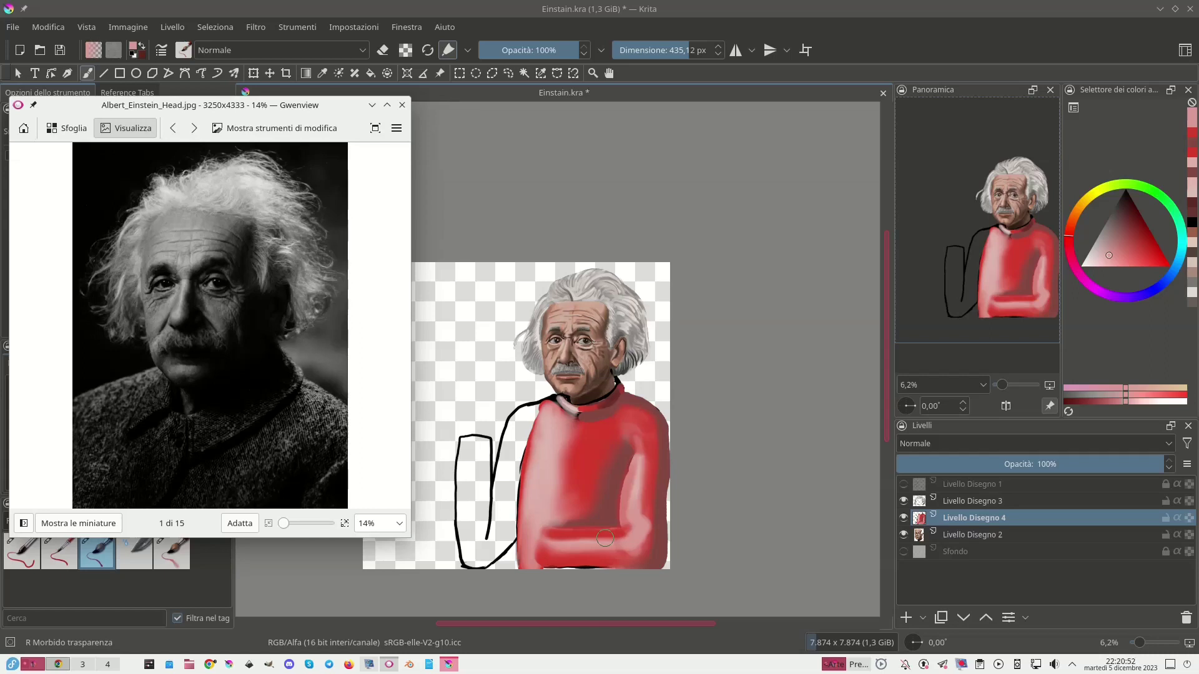
Fill the raised arm's shoulder and upper sleeve with dark muted red, finishing with R Duro opaco at 490.84 px.
left_click_drag(1100, 258, 1094, 256)
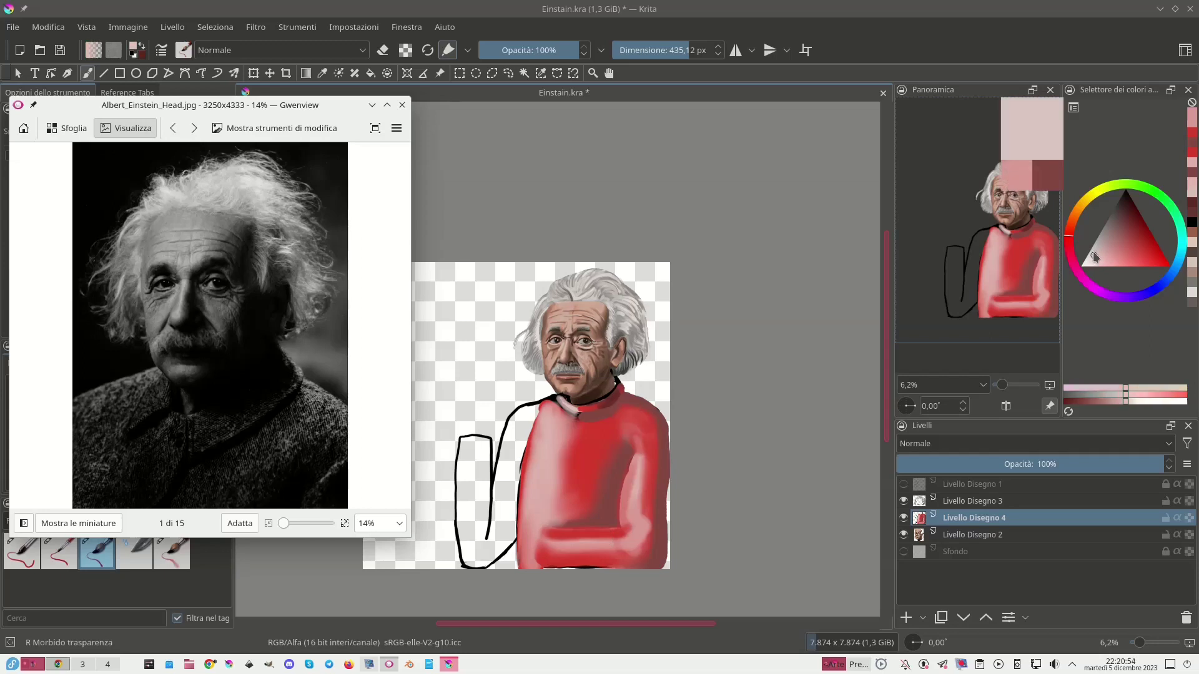
left_click_drag(1117, 248, 1124, 229)
left_click_drag(534, 413, 518, 446)
left_click_drag(510, 487, 509, 539)
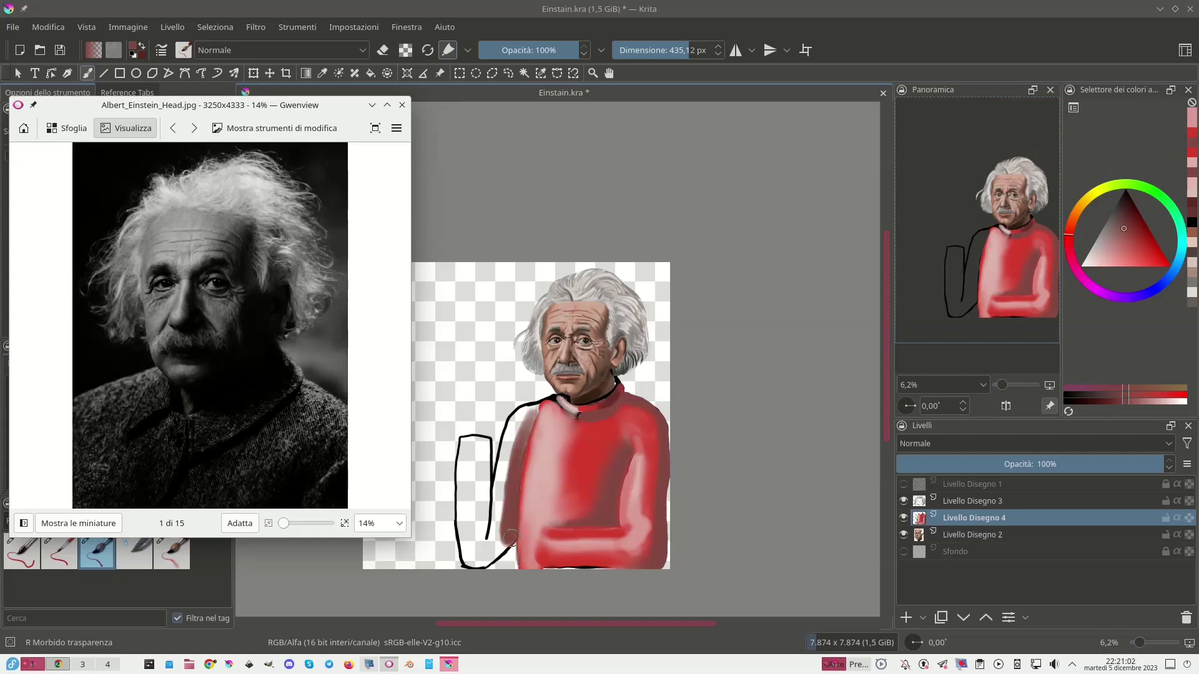
left_click(62, 560)
mouse_move(519, 434)
left_mouse_down()
mouse_move(489, 552)
mouse_move(494, 532)
left_mouse_up()
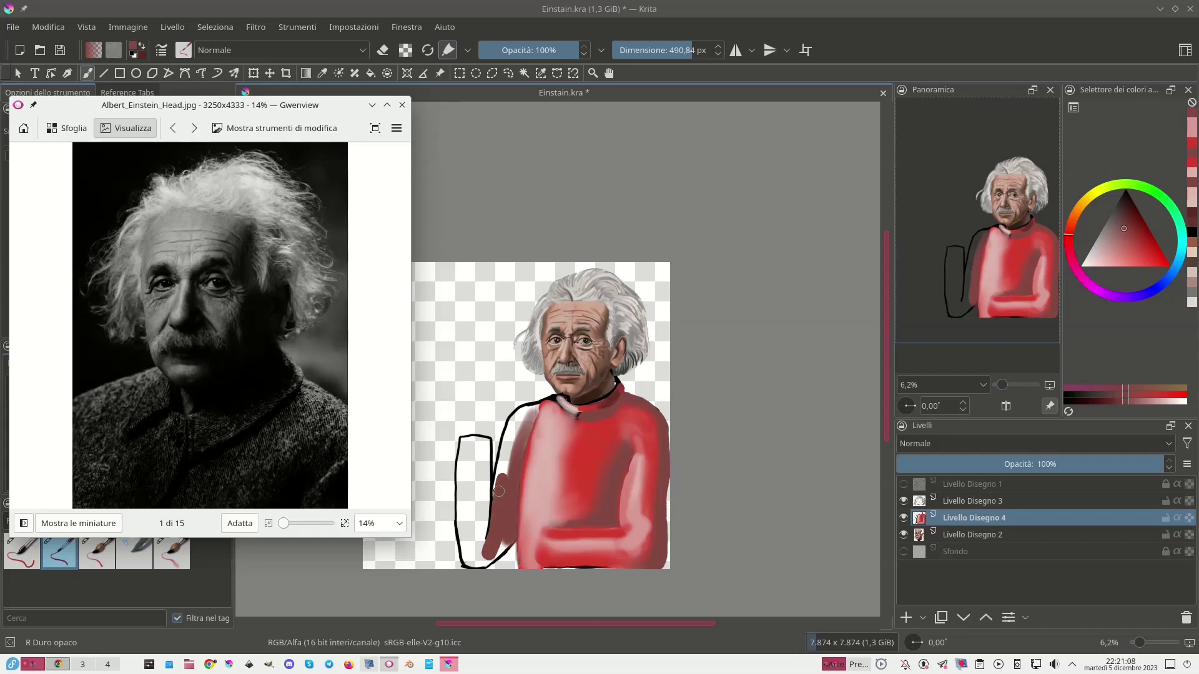
mouse_move(498, 478)
left_mouse_down()
mouse_move(515, 421)
mouse_move(544, 406)
mouse_move(519, 424)
mouse_move(507, 468)
mouse_move(525, 417)
left_mouse_up()
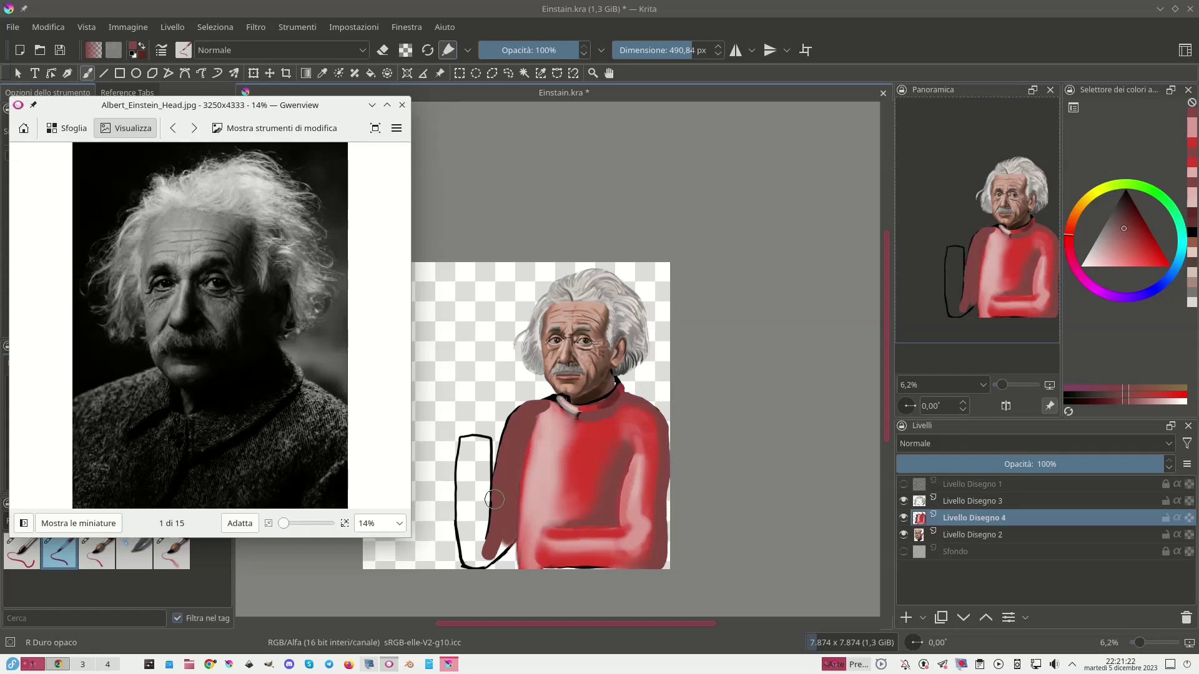
Fill the raised forearm's outline down to the elbow with the same dark muted red.
left_click(465, 443)
mouse_move(465, 444)
left_mouse_down()
mouse_move(469, 560)
mouse_move(510, 531)
left_mouse_up()
mouse_move(473, 444)
left_mouse_down()
mouse_move(467, 435)
mouse_move(485, 448)
mouse_move(477, 557)
mouse_move(467, 437)
left_mouse_up()
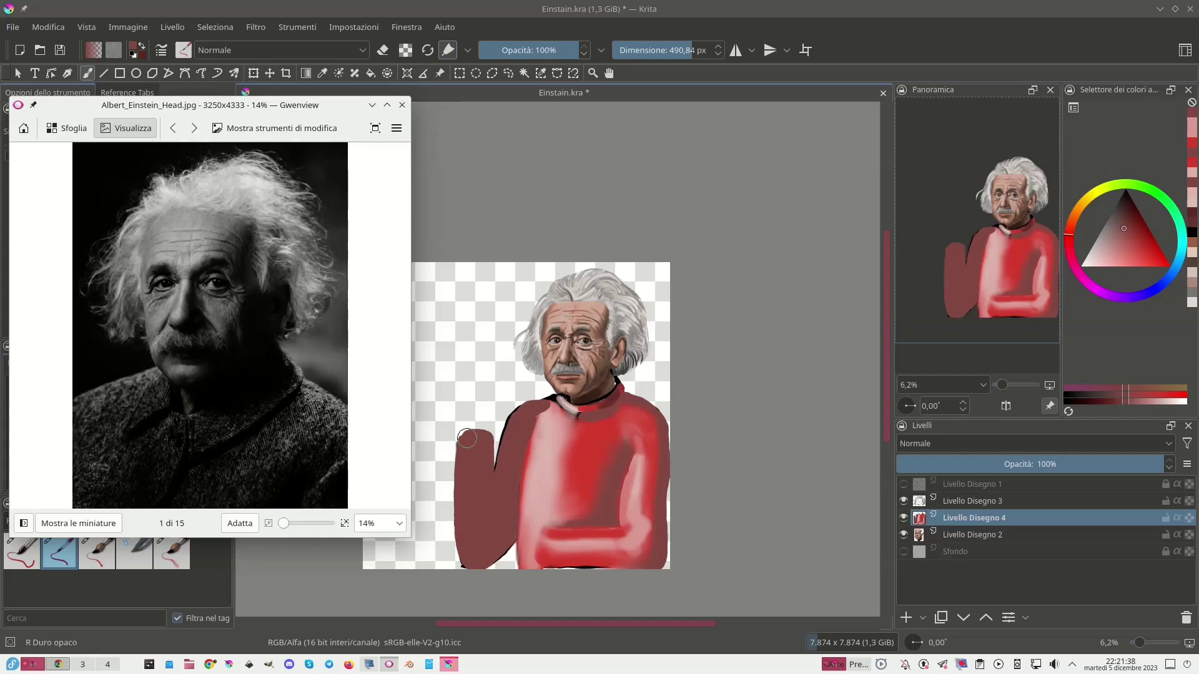
With alpha preserved, paint sampled chest red over the raised forearm's outer side, the shoulder, the area below the neckband and the upper sleeve.
left_click(589, 477, "ctrl")
left_click(405, 50)
mouse_move(472, 443)
left_mouse_down()
mouse_move(464, 434)
mouse_move(462, 526)
mouse_move(476, 577)
left_mouse_up()
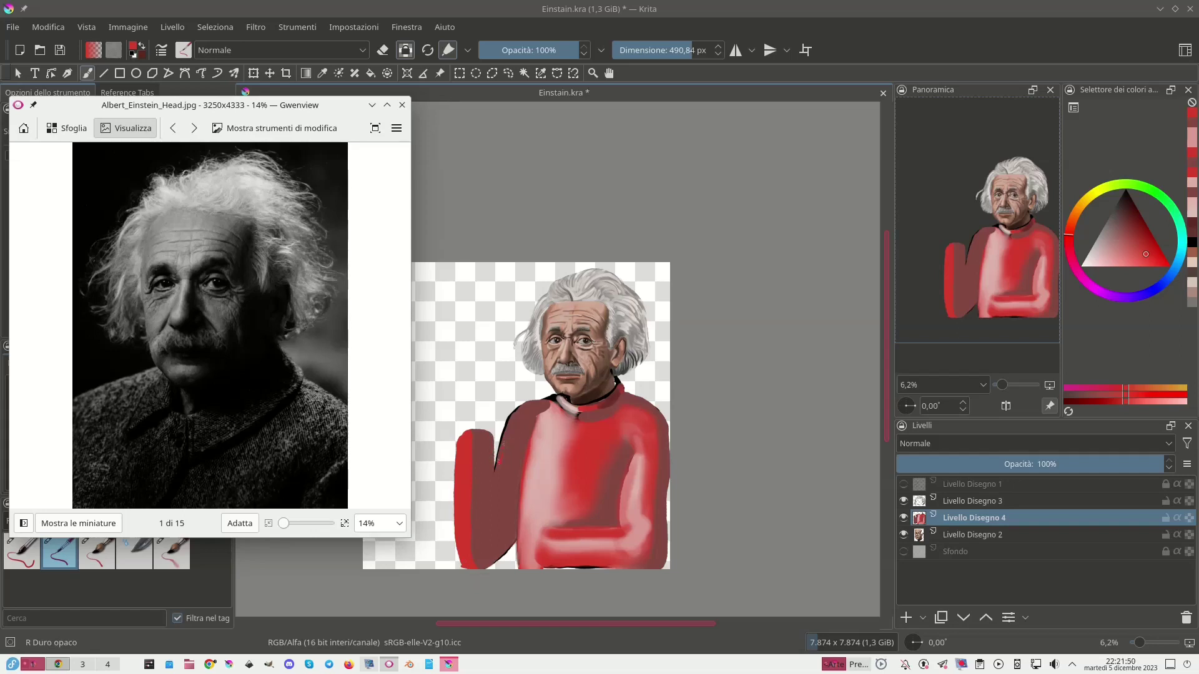
mouse_move(510, 410)
left_mouse_down()
mouse_move(515, 441)
mouse_move(526, 407)
mouse_move(528, 422)
mouse_move(548, 400)
mouse_move(546, 417)
mouse_move(548, 401)
mouse_move(556, 423)
mouse_move(576, 430)
mouse_move(607, 427)
mouse_move(606, 407)
left_mouse_up()
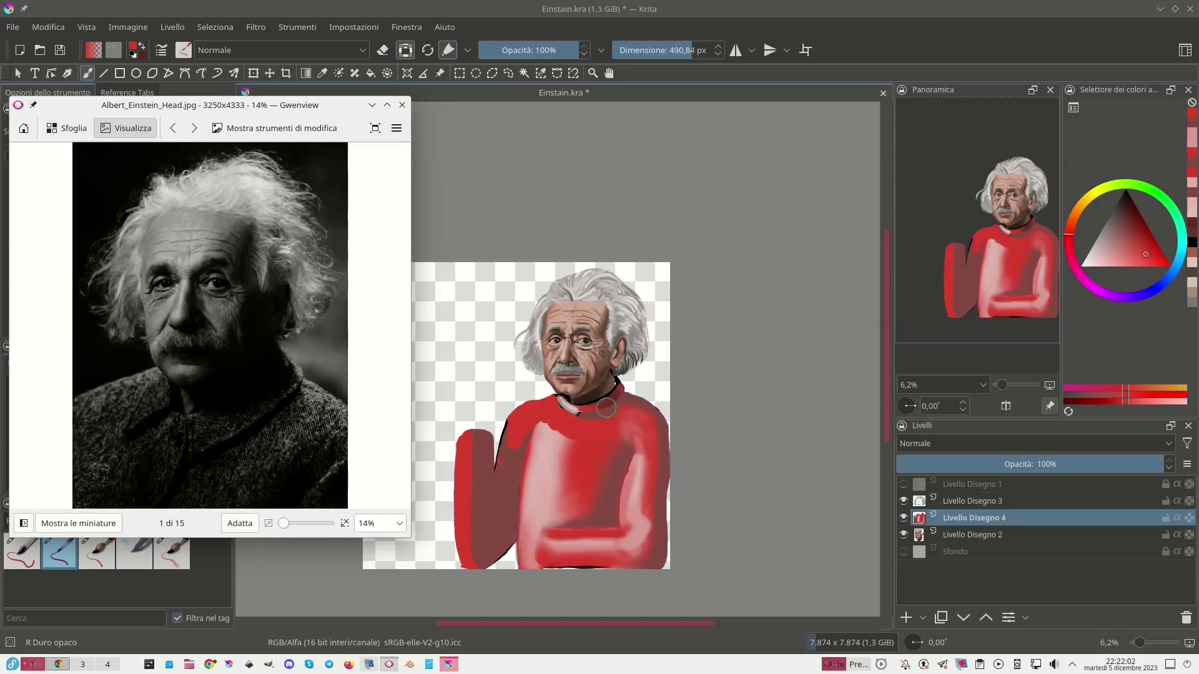
left_click(509, 471, "ctrl")
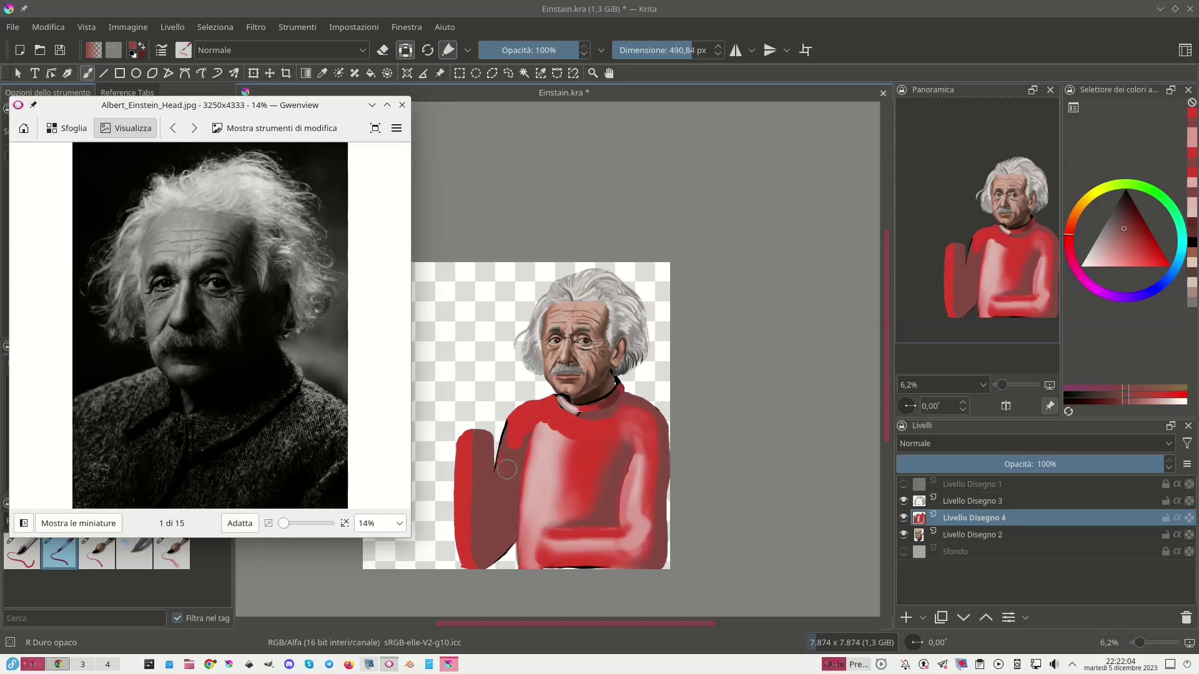
left_click(517, 435, "ctrl")
mouse_move(515, 440)
left_mouse_down()
mouse_move(503, 531)
mouse_move(478, 565)
left_mouse_up()
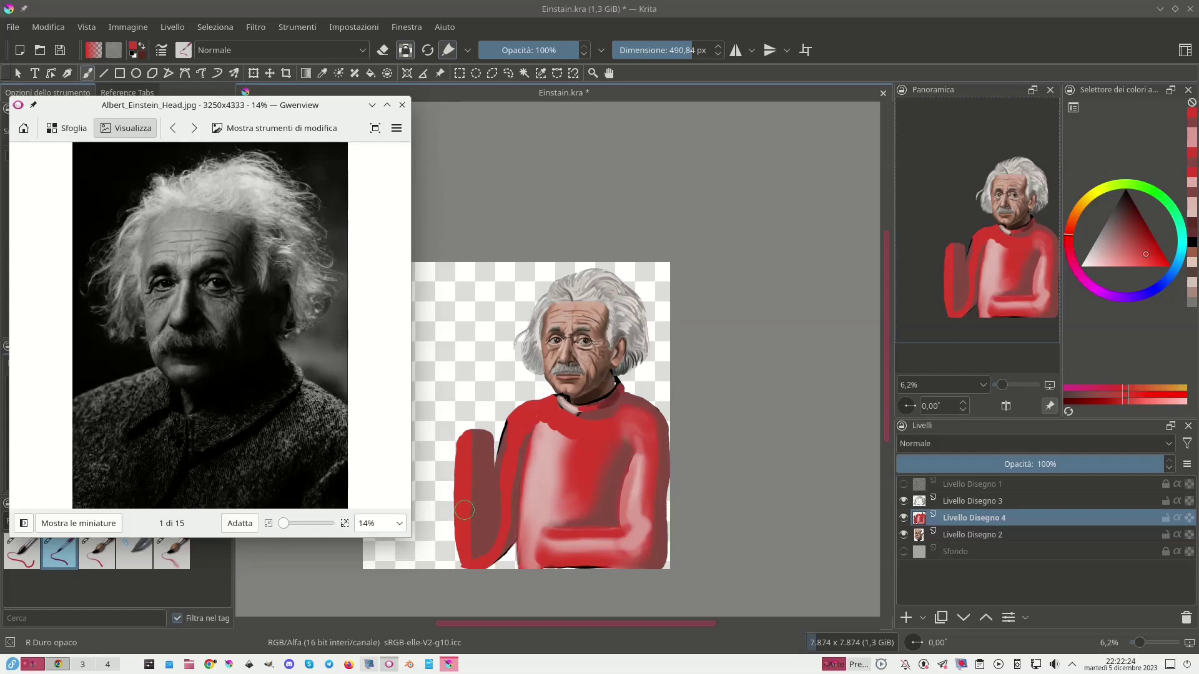
Sample pale pink and glaze highlights on the raised arm's shoulder, upper sleeve and outer forearm with R Morbido trasparenza at 435.12 px.
left_click(584, 483, "ctrl")
left_click_drag(529, 409, 516, 430)
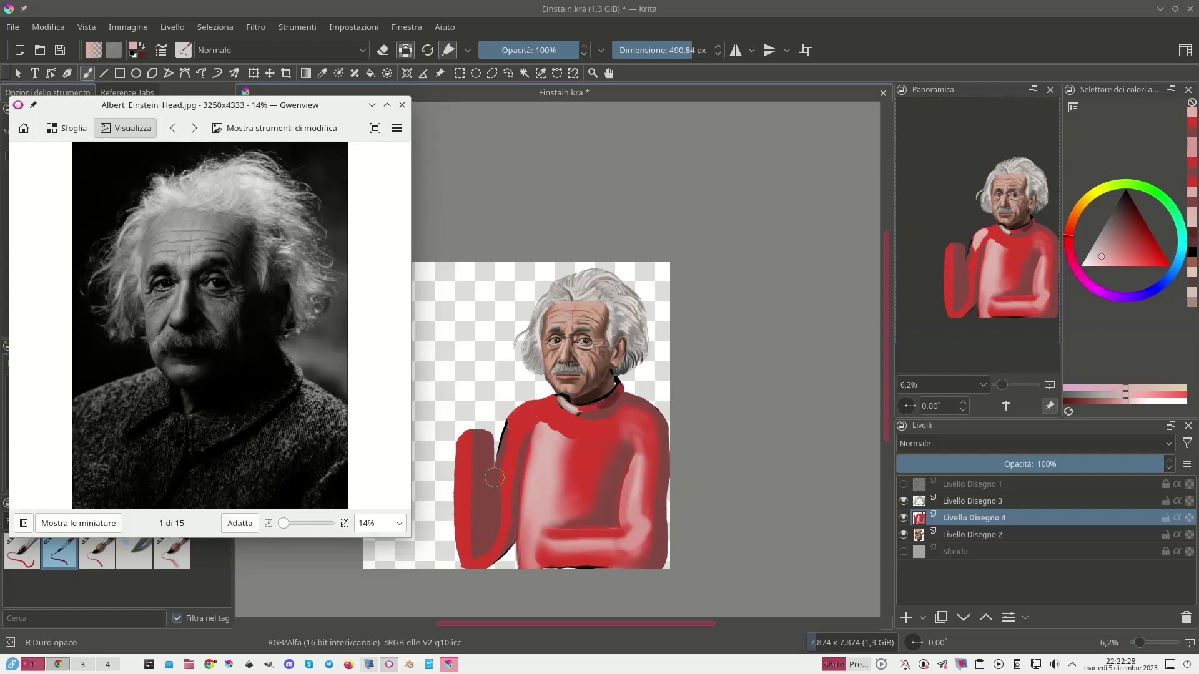
left_click(96, 553)
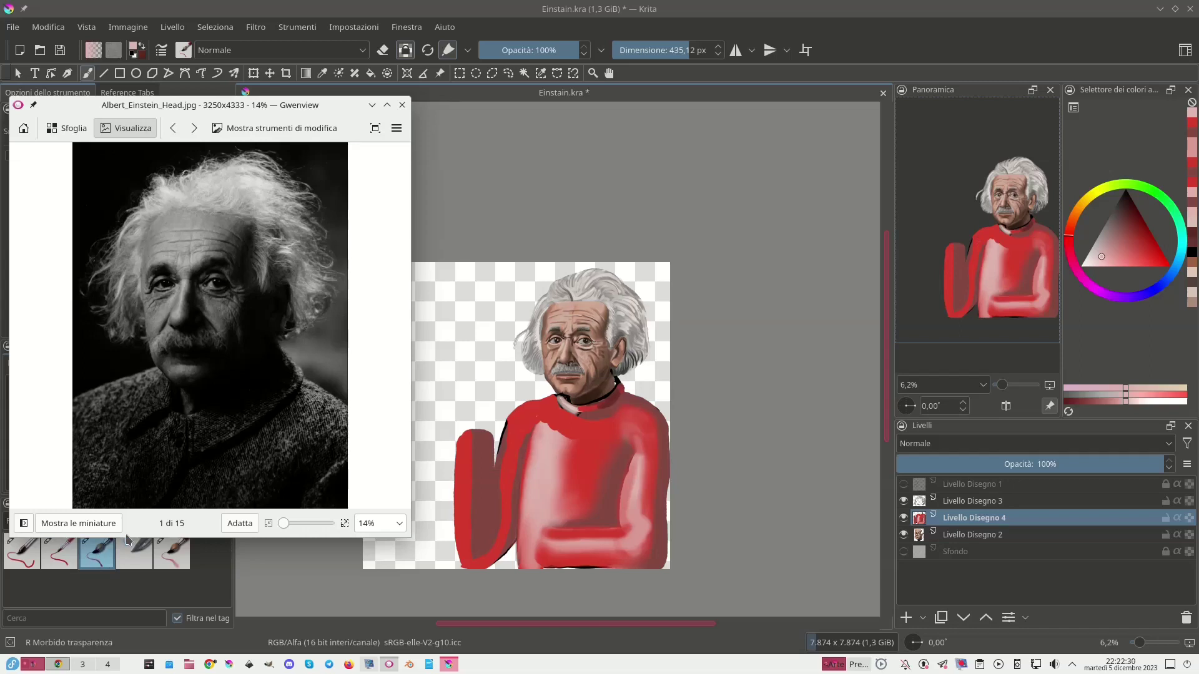
mouse_move(530, 410)
left_mouse_down()
mouse_move(509, 454)
mouse_move(535, 409)
mouse_move(515, 420)
mouse_move(492, 511)
left_mouse_up()
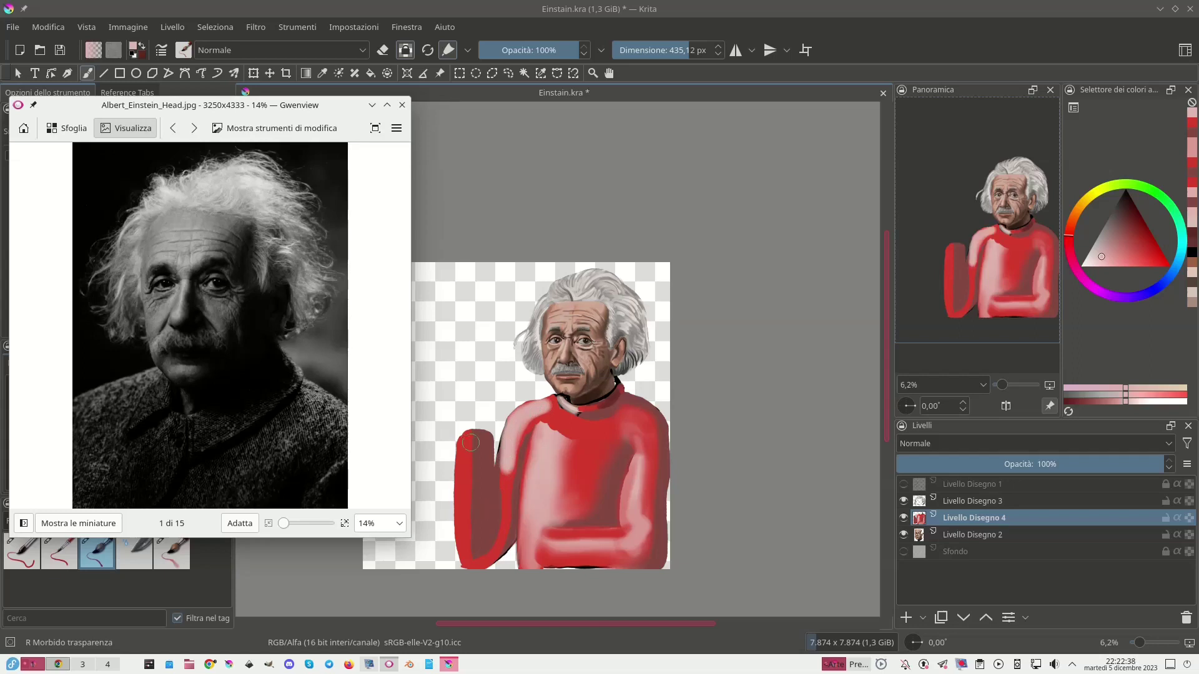
left_click_drag(463, 443, 470, 564)
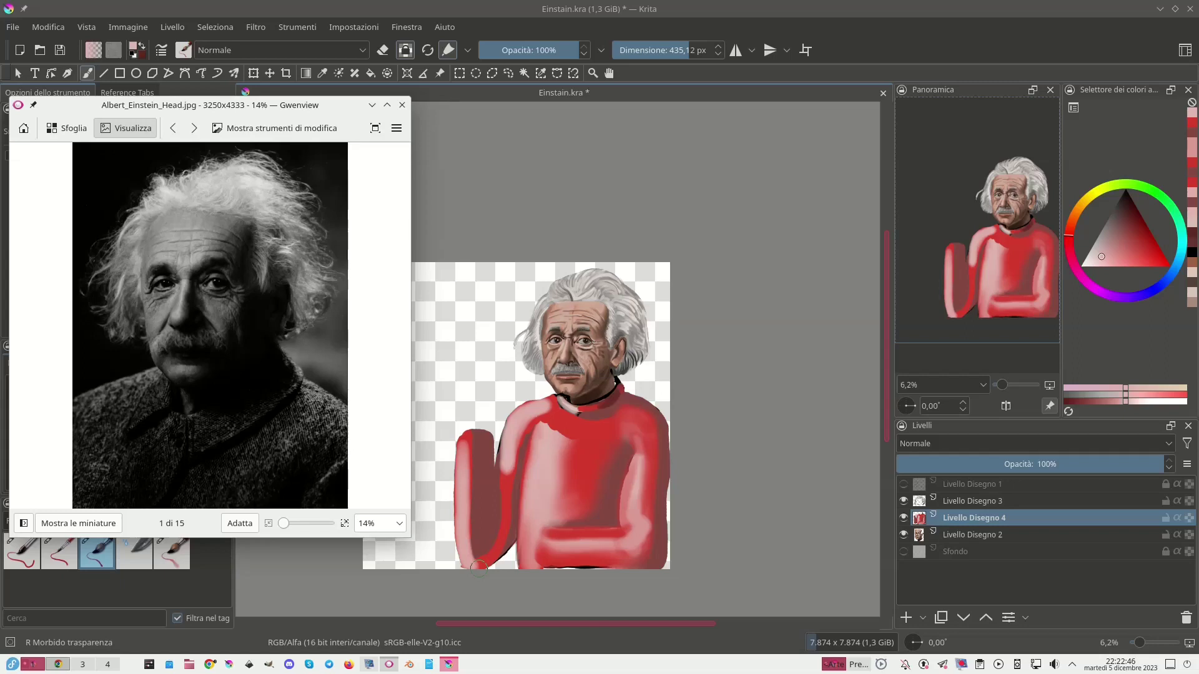
Soften the transition between the raised arm's shoulder and the chest with glazes of sampled red and pale pink.
left_click(509, 491, "ctrl")
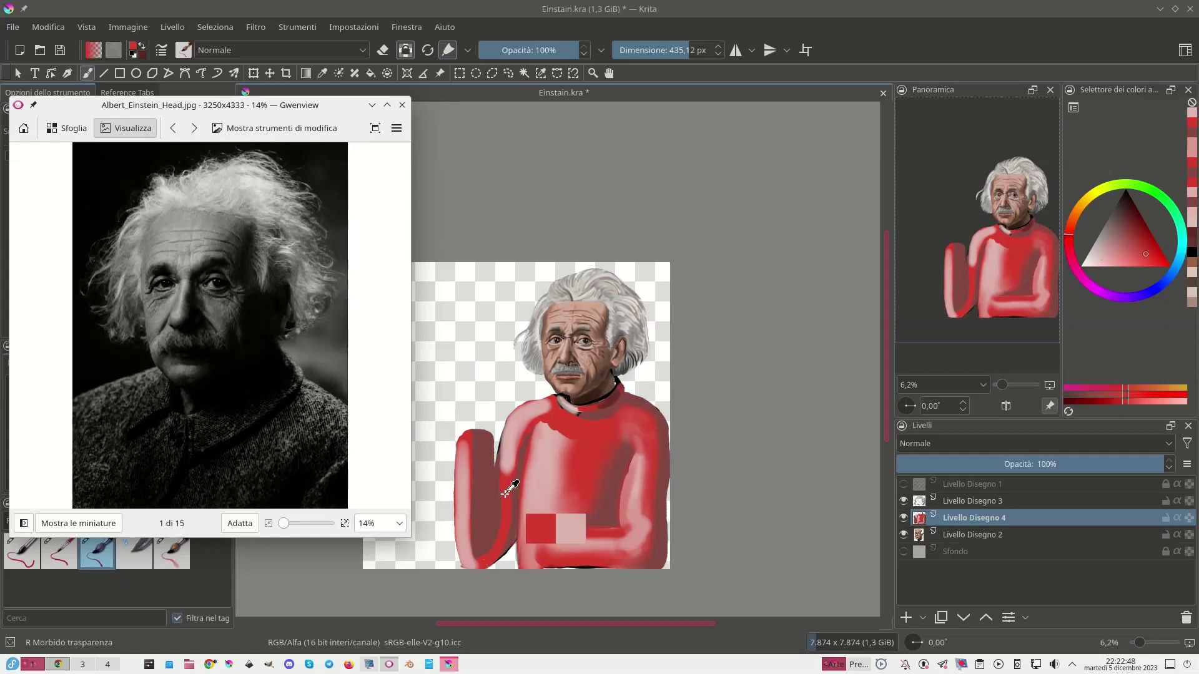
left_click_drag(507, 477, 550, 405)
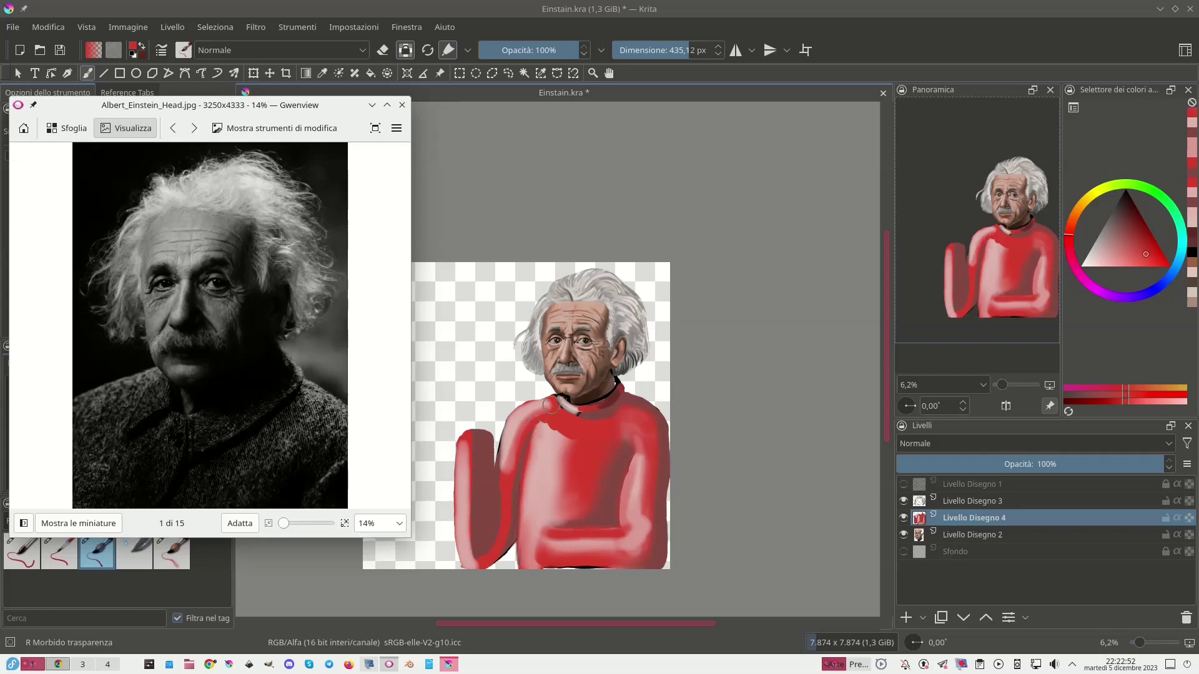
left_click(585, 475, "ctrl")
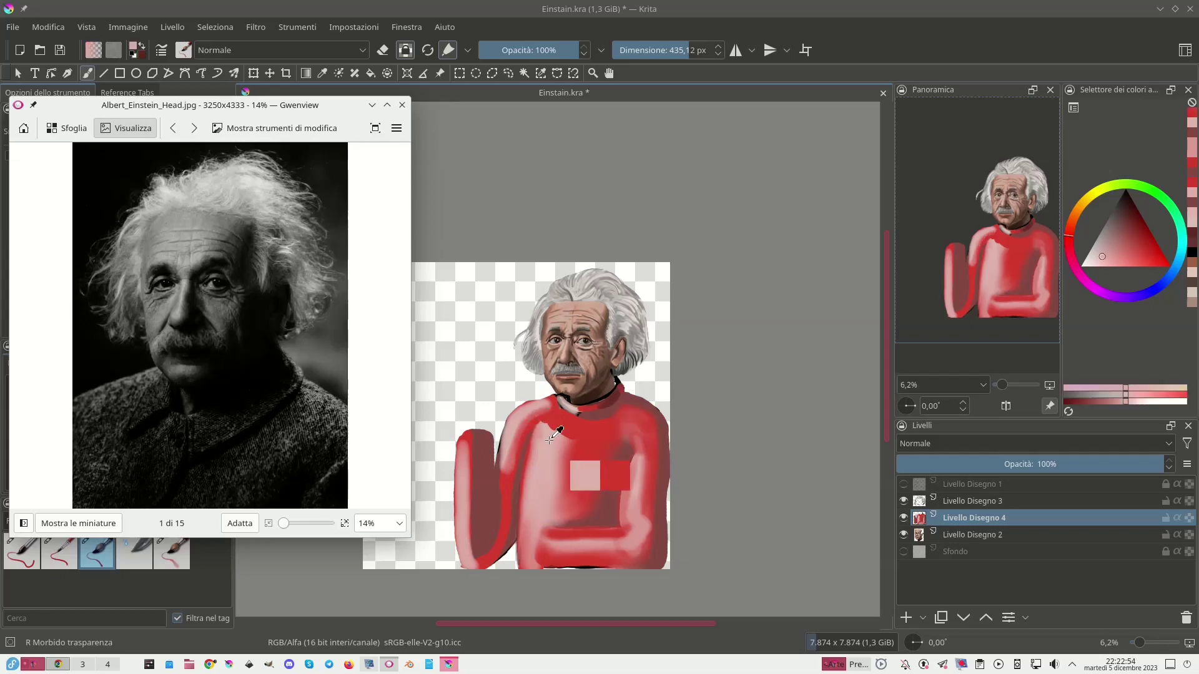
mouse_move(539, 413)
left_mouse_down()
mouse_move(521, 422)
mouse_move(573, 443)
mouse_move(549, 404)
left_mouse_up()
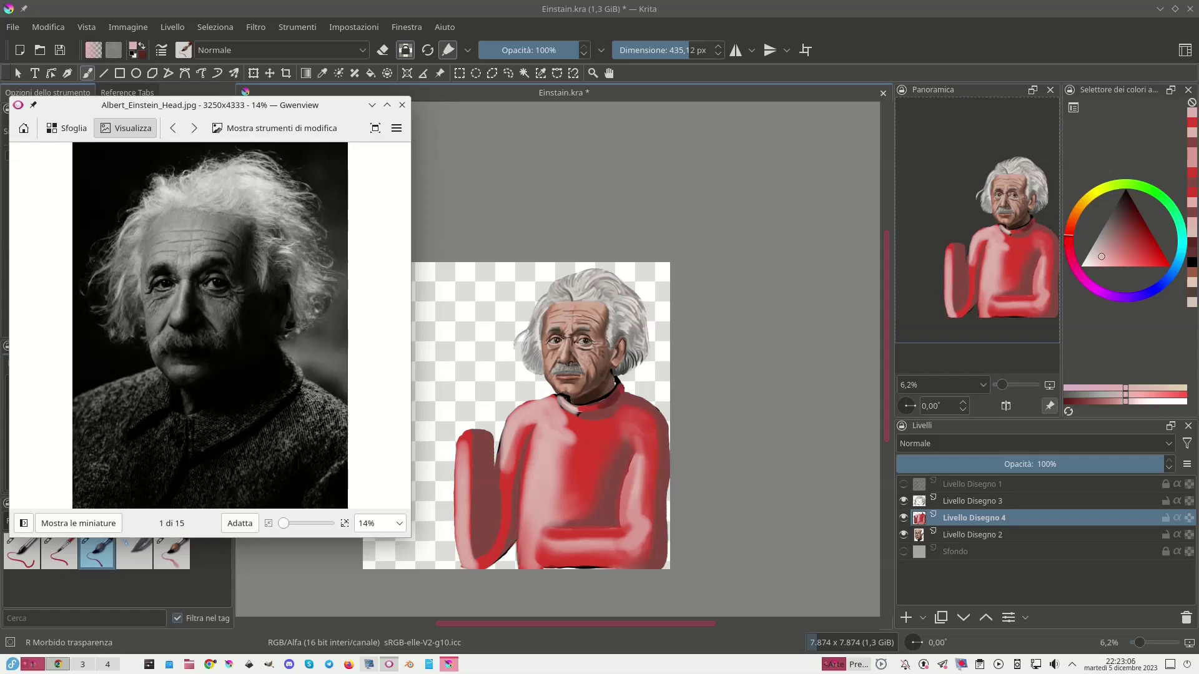
Sample the dark muted red and glaze shadows over the raised arm's elbow and forearm.
left_click(509, 529, "ctrl")
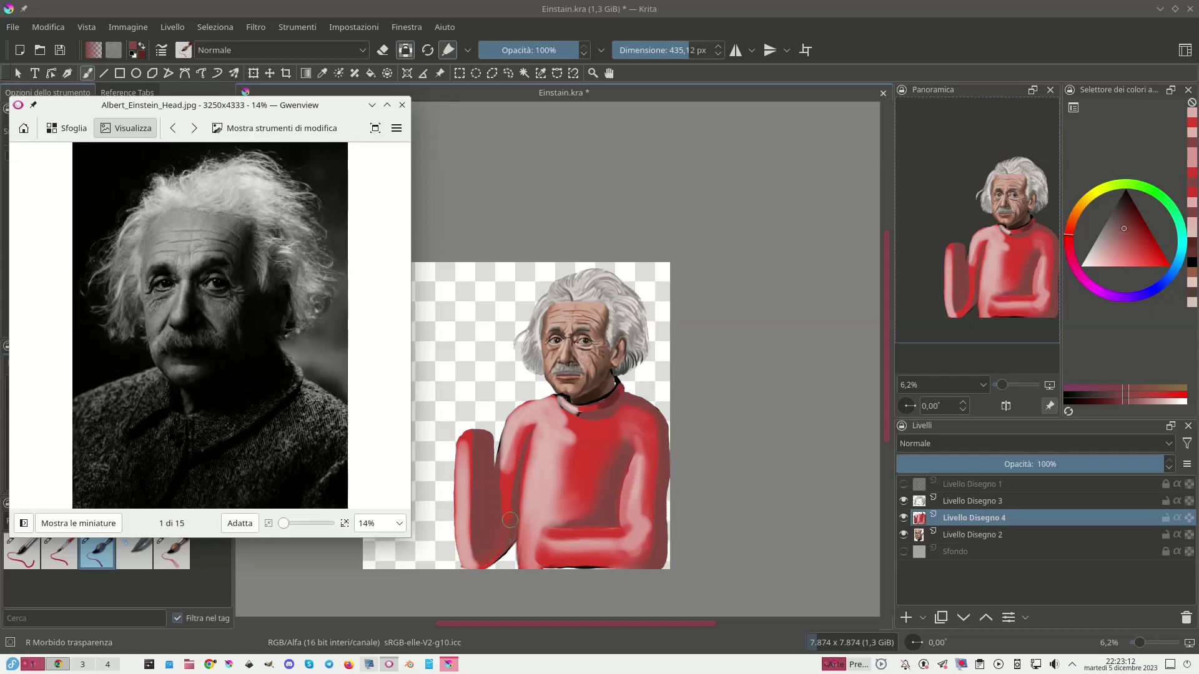
left_click_drag(506, 515, 512, 503)
left_click_drag(479, 562, 470, 519)
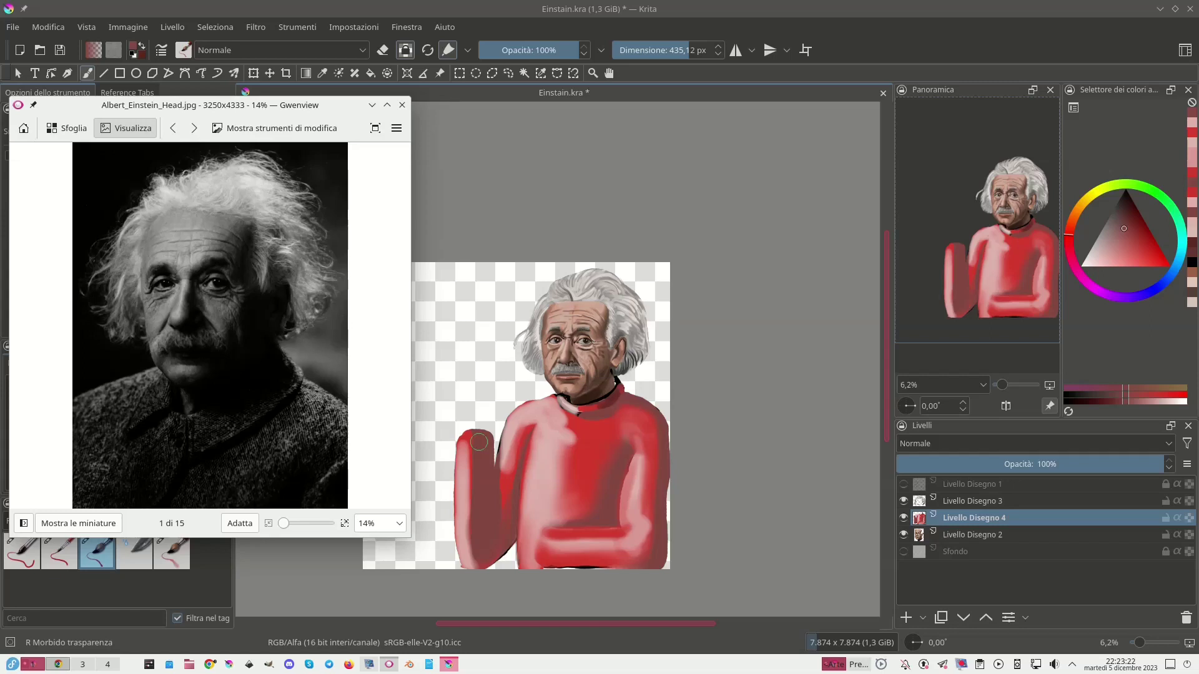
Glaze sampled red over the raised arm's upper sleeve and sampled pink along the middle of its forearm.
left_click(514, 471, "ctrl")
mouse_move(519, 445)
left_mouse_down()
mouse_move(504, 475)
mouse_move(523, 420)
left_mouse_up()
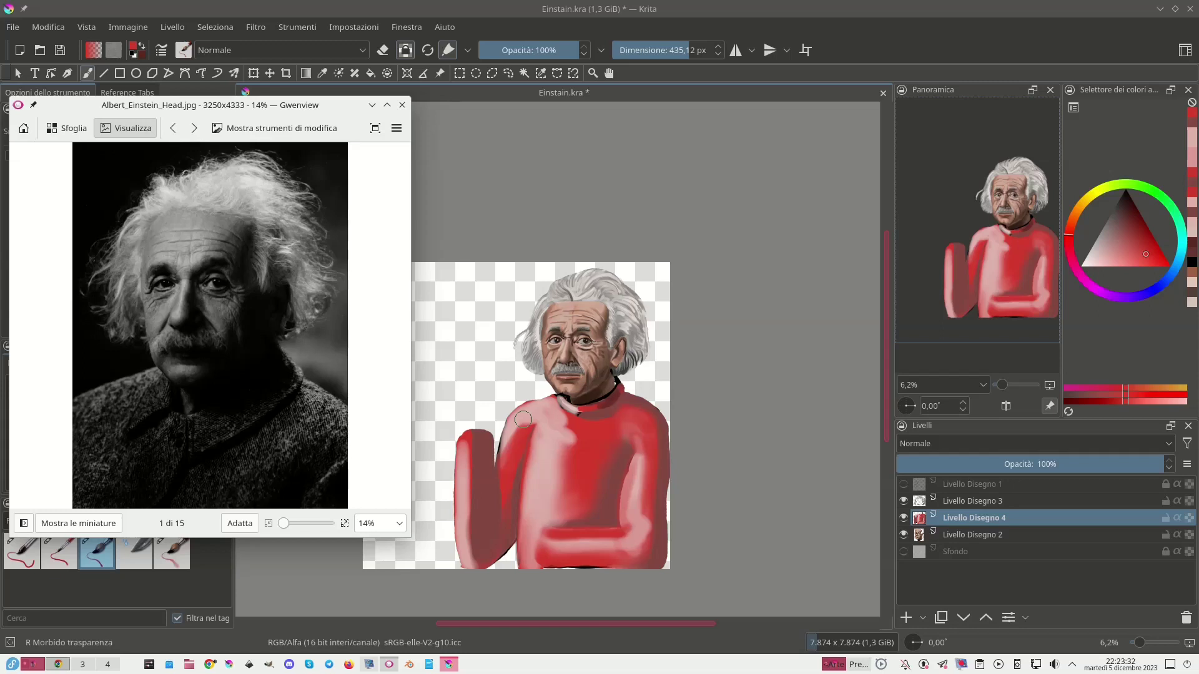
left_click(635, 534, "ctrl")
left_click_drag(485, 442, 495, 516)
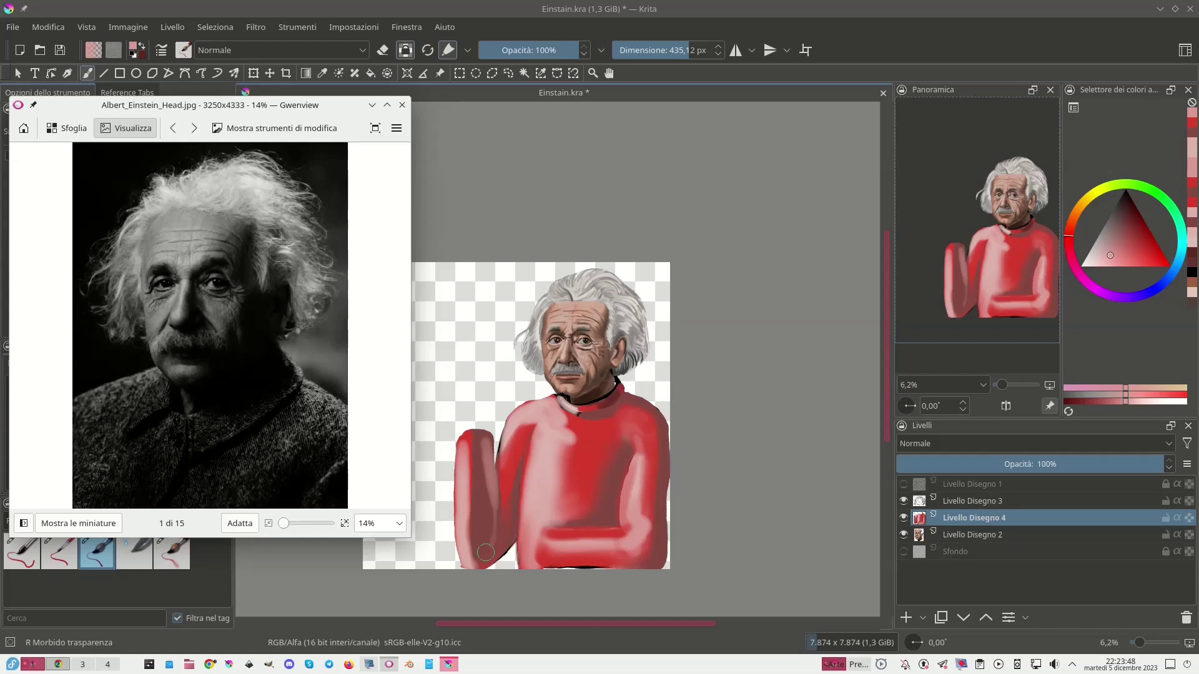
Shade the neckband's lower edge with dark red and black, reducing the soft brush to 180.58 px.
left_click(580, 411, "ctrl")
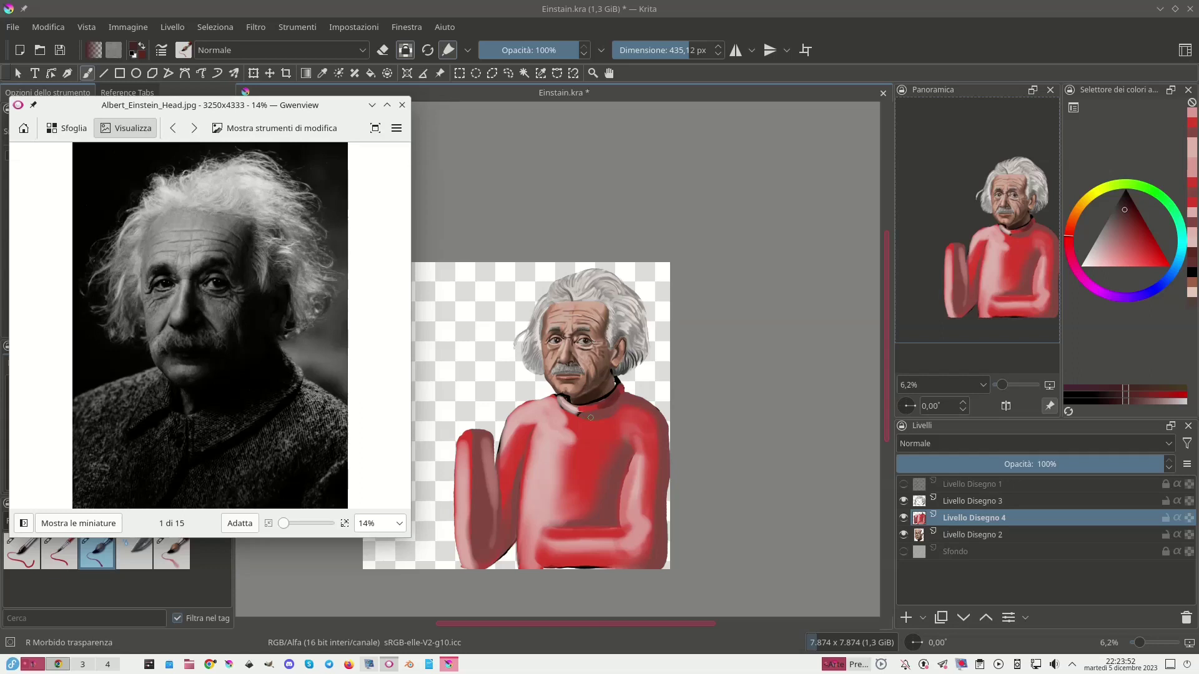
left_click_drag(600, 416, 625, 404)
left_click(633, 386, "ctrl")
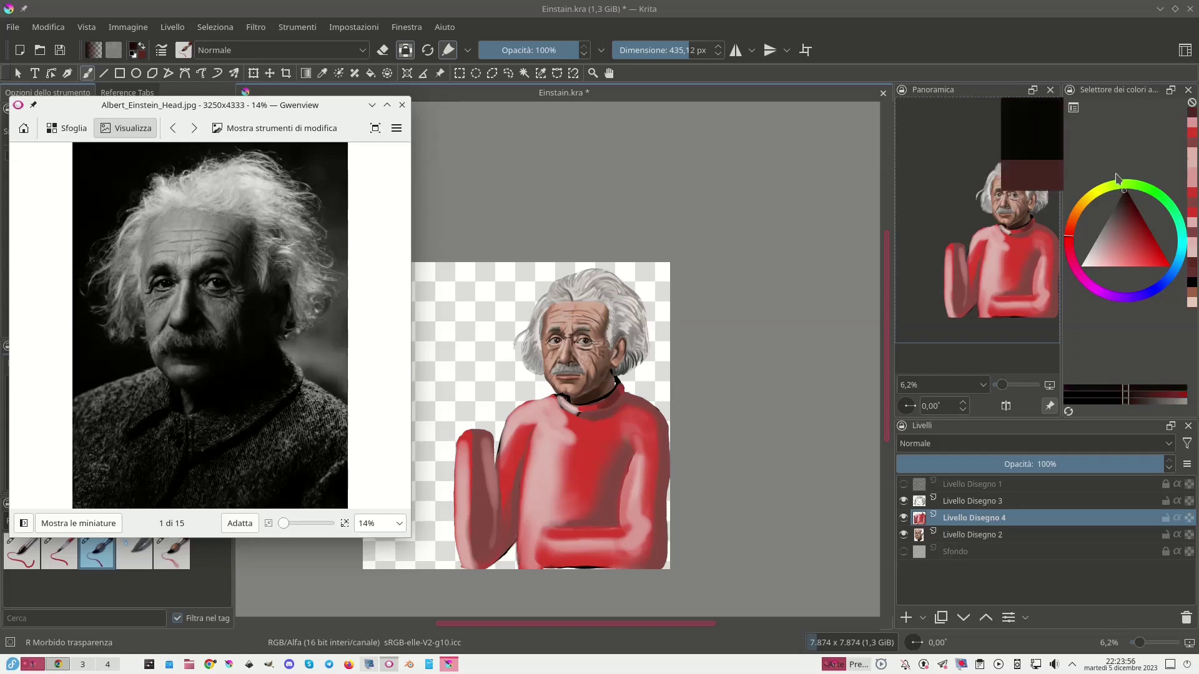
left_click_drag(625, 396, 607, 409)
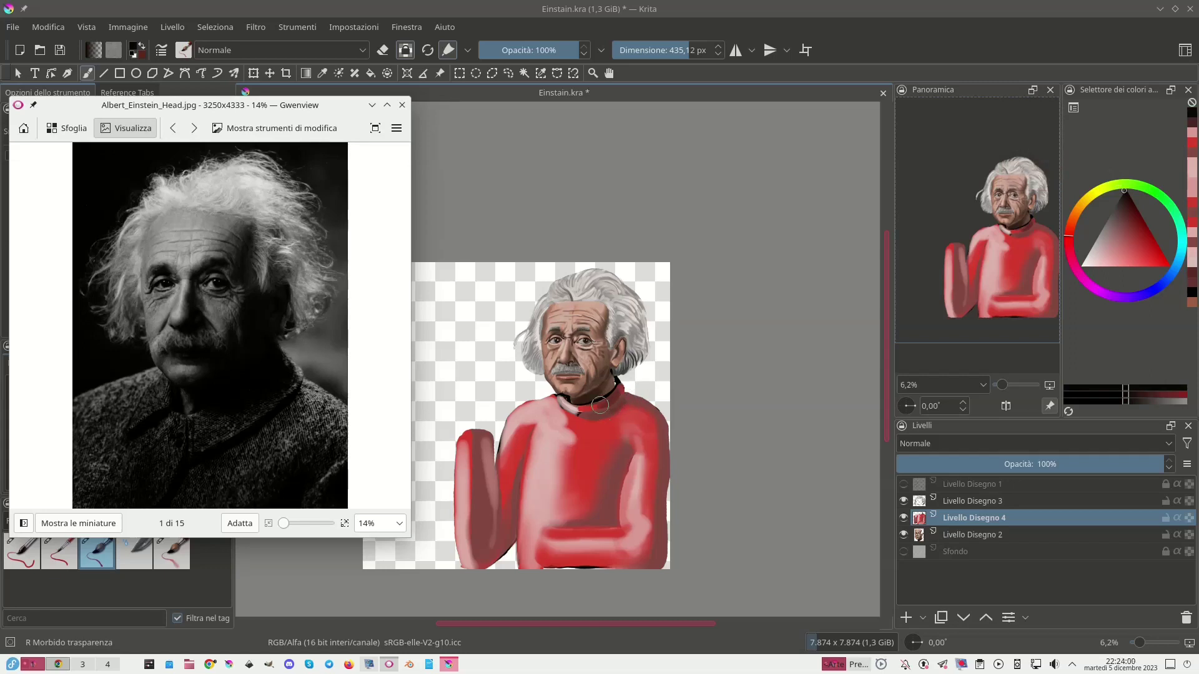
left_click_drag(676, 50, 633, 50)
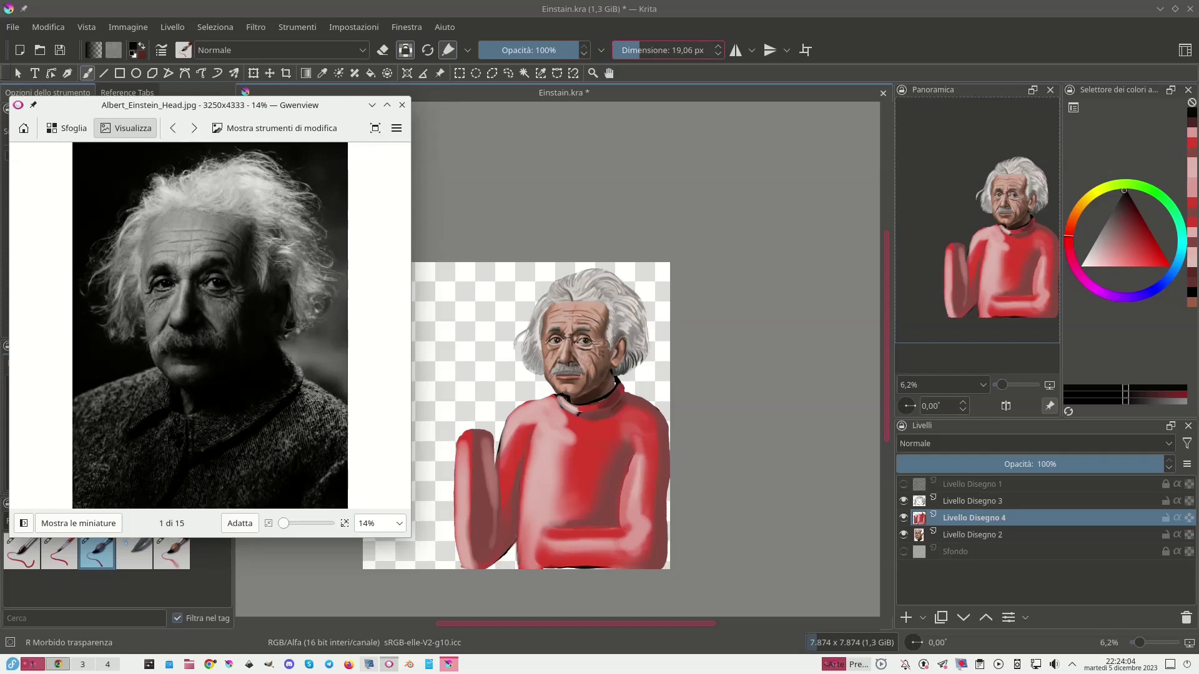
left_click(657, 50)
left_click(669, 50)
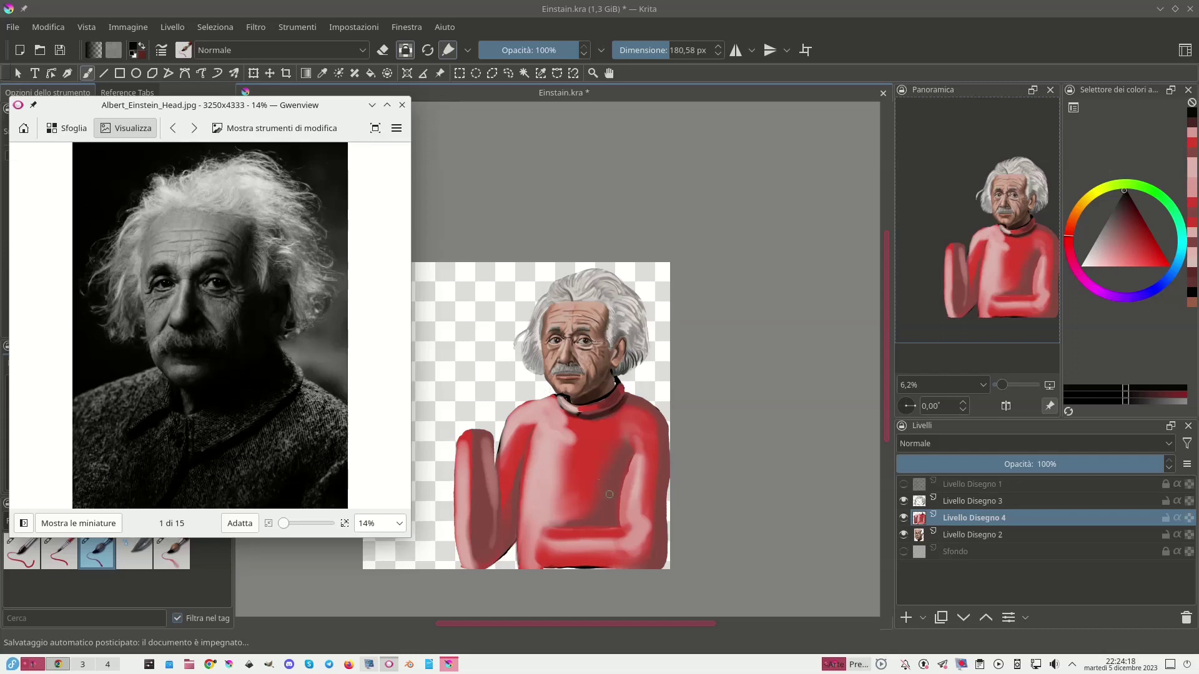
Paint a black shadow above the folded forearm, redoing the first stroke shorter and extending it into the elbow crease.
mouse_move(621, 467)
left_mouse_down()
mouse_move(612, 523)
mouse_move(539, 518)
left_mouse_up()
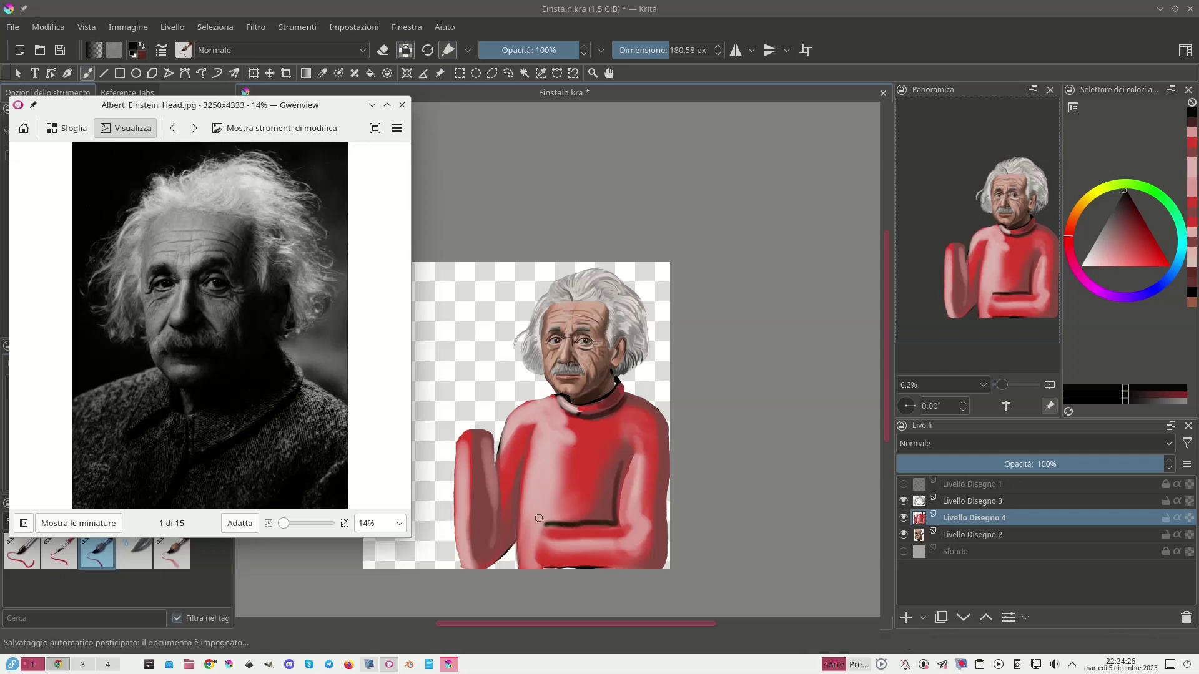
key("ctrl+z")
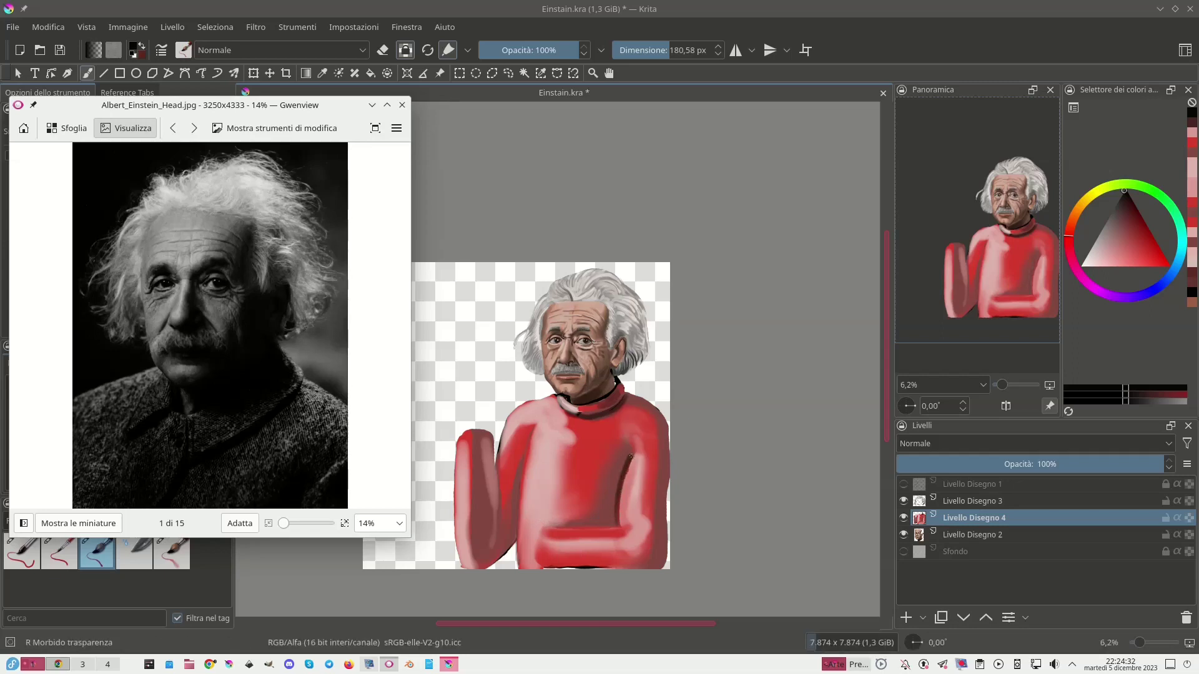
left_click_drag(616, 523, 566, 523)
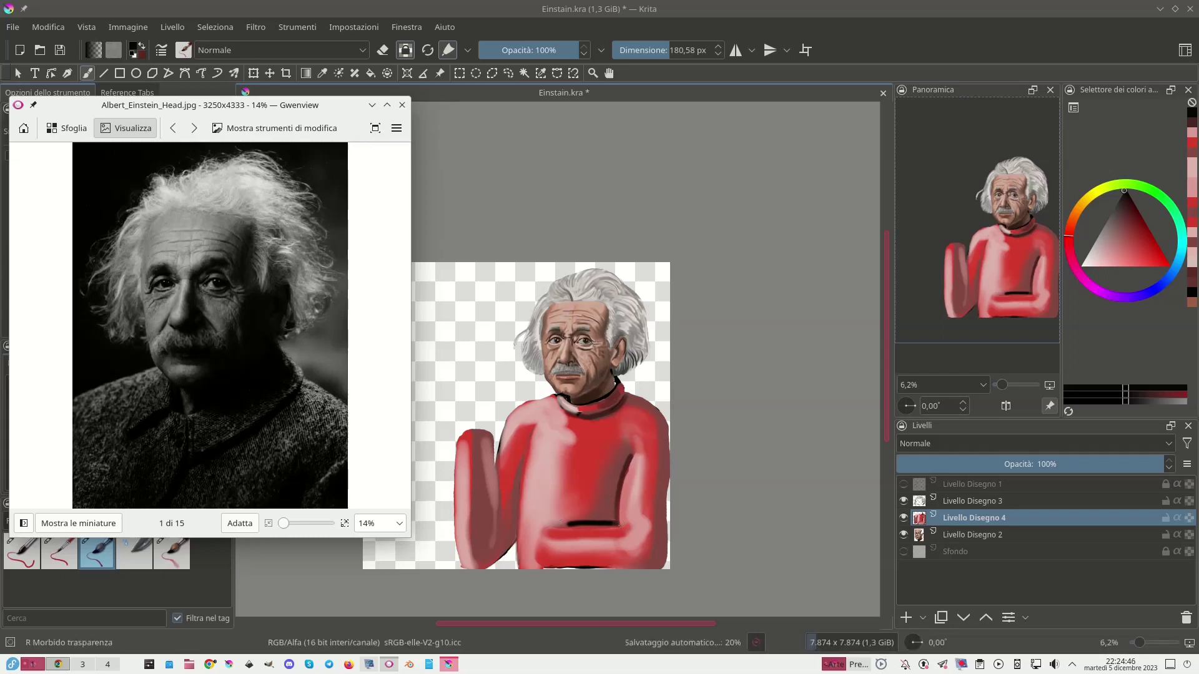
left_click_drag(616, 524, 638, 526)
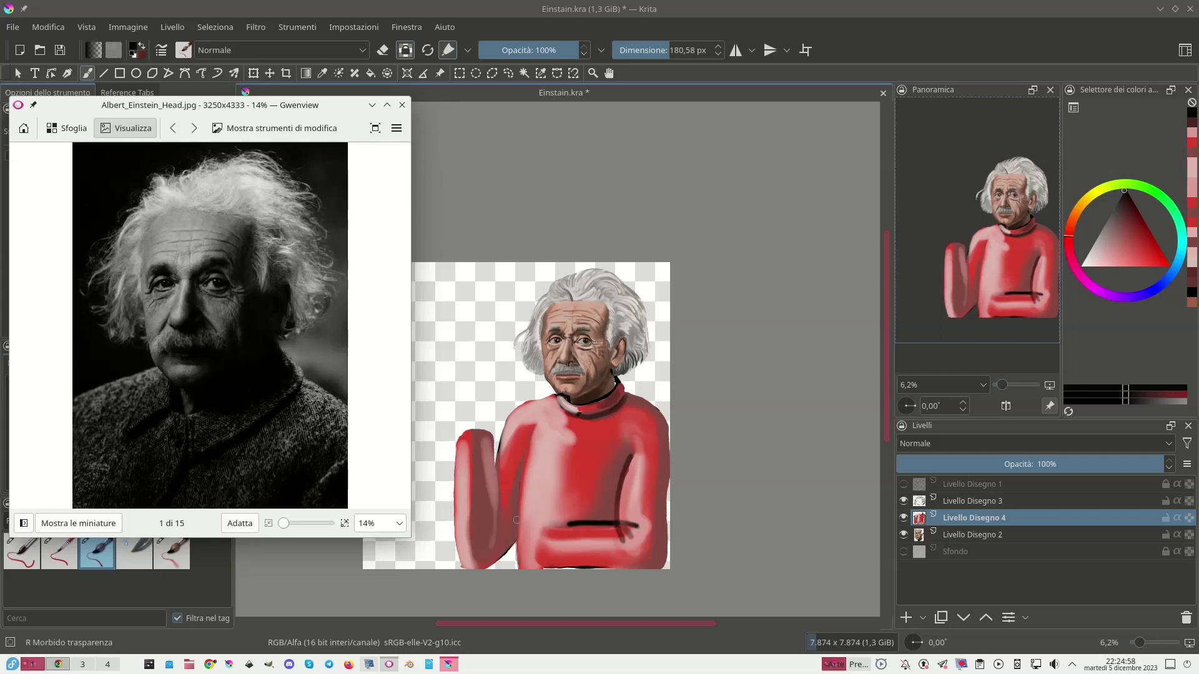
Paint black shadows along the torso's side beside the raised arm and at its elbow, and blend with R Sfumino at 792.65 px.
left_click_drag(530, 445, 511, 563)
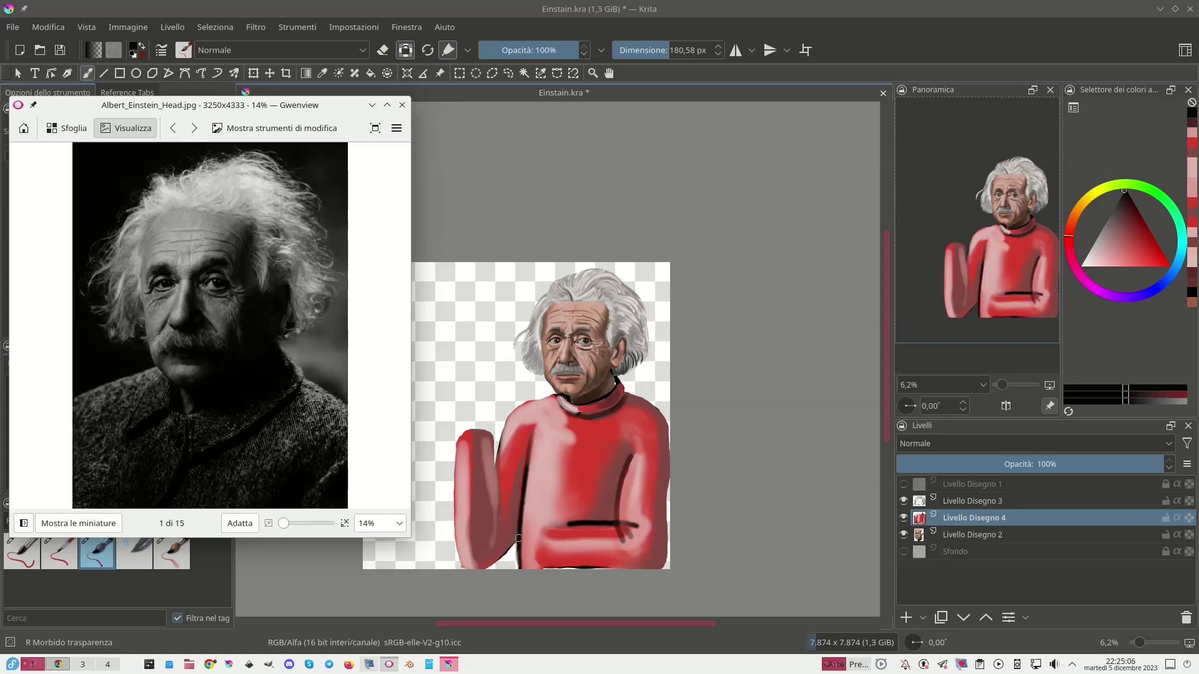
mouse_move(507, 549)
left_mouse_down()
mouse_move(481, 565)
mouse_move(512, 528)
left_mouse_up()
left_click(170, 549)
mouse_move(570, 435)
left_mouse_down()
mouse_move(565, 459)
mouse_move(564, 428)
mouse_move(546, 413)
mouse_move(561, 472)
mouse_move(561, 449)
mouse_move(551, 492)
mouse_move(562, 447)
mouse_move(527, 419)
mouse_move(510, 444)
mouse_move(519, 407)
left_mouse_up()
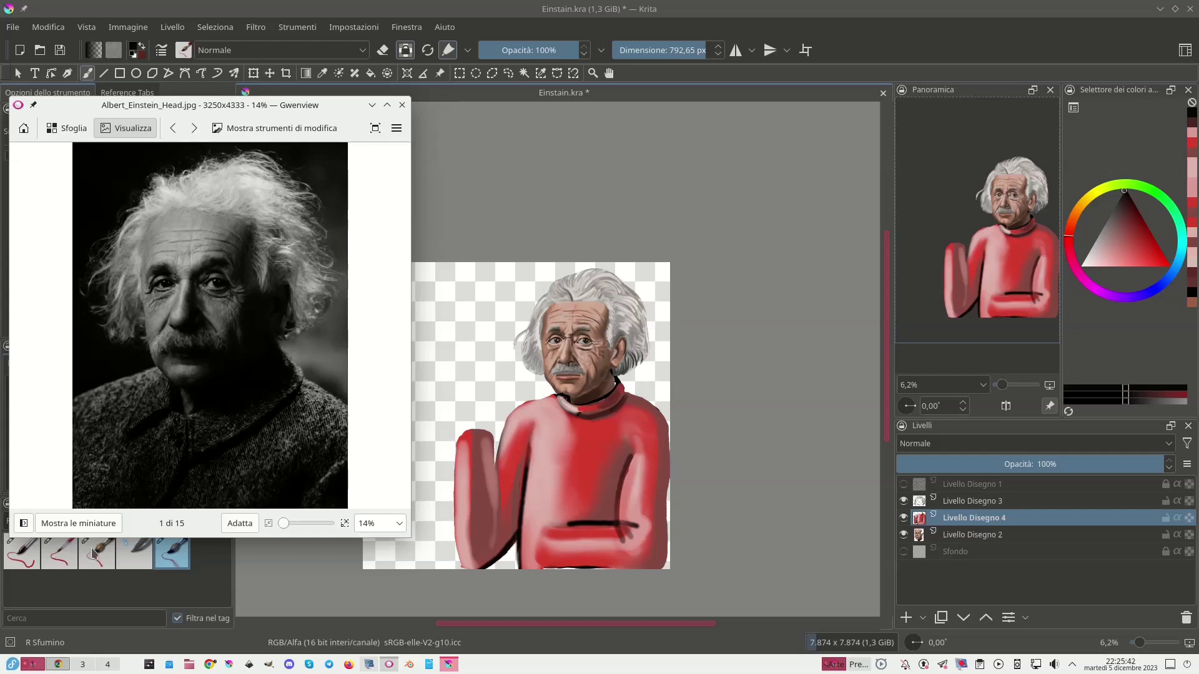
Darken the torso's shadow beside the bent arm and above the folded forearm using R Morbido trasparenza, undoing the outer sleeve stroke.
left_click(62, 558)
left_click(97, 552)
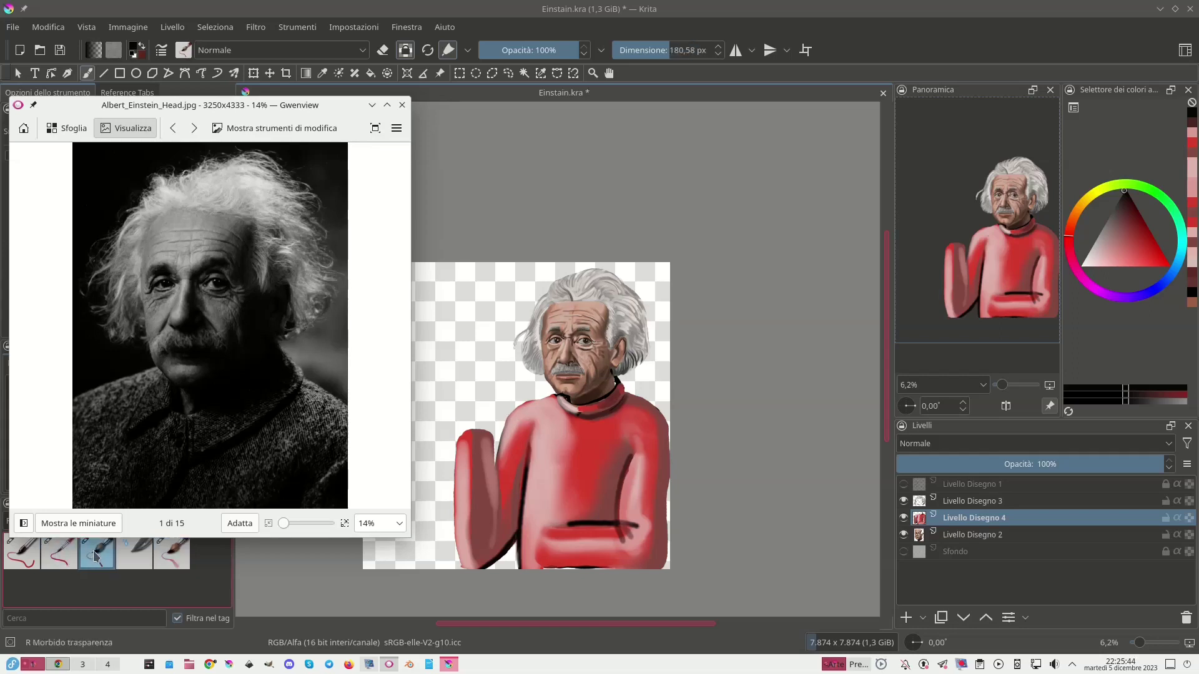
left_click(615, 517, "ctrl")
left_click_drag(614, 489, 631, 450)
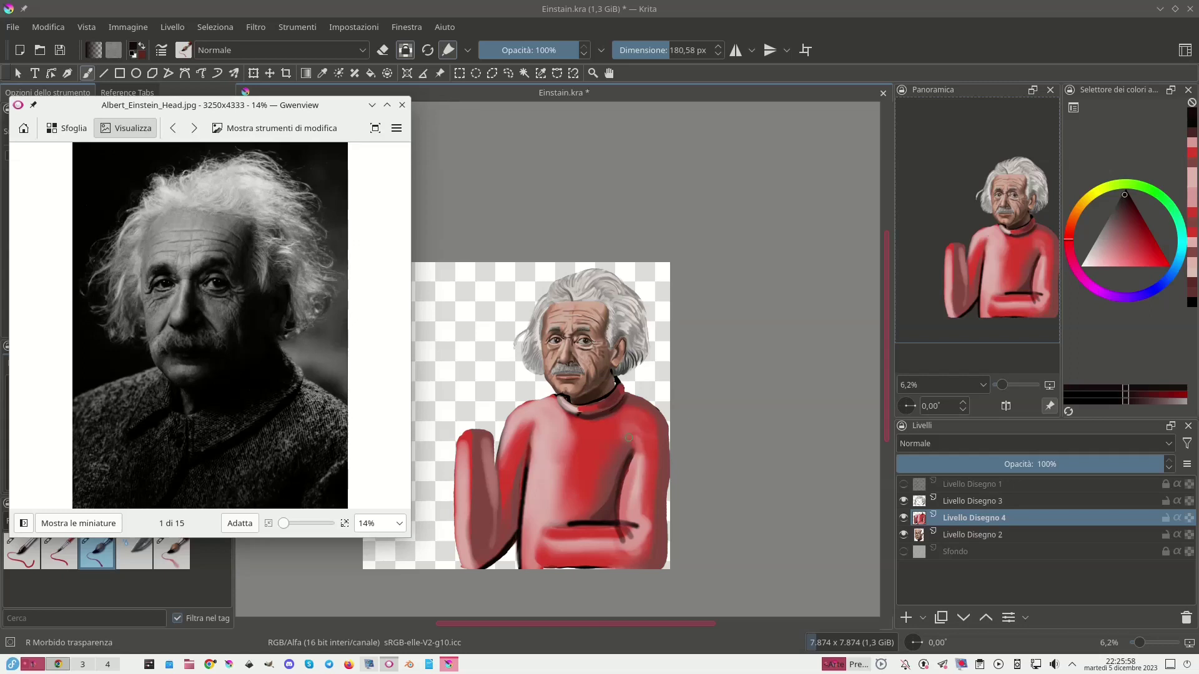
mouse_move(661, 424)
left_mouse_down()
mouse_move(655, 556)
mouse_move(638, 567)
left_mouse_up()
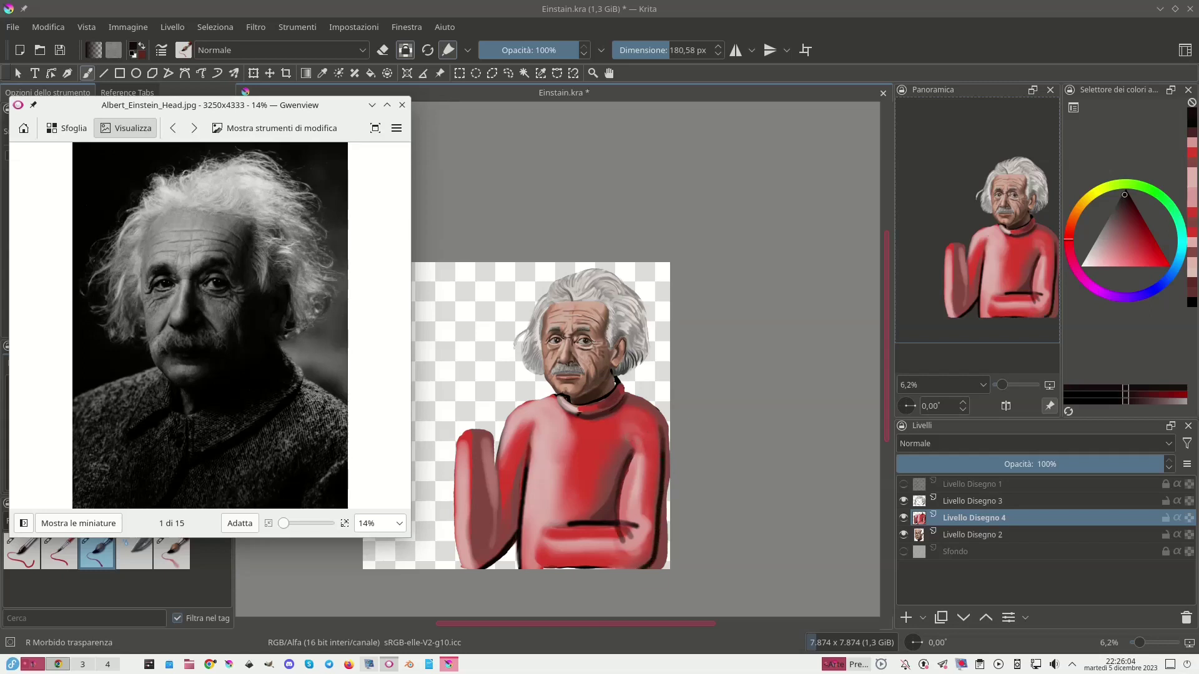
key("ctrl+z")
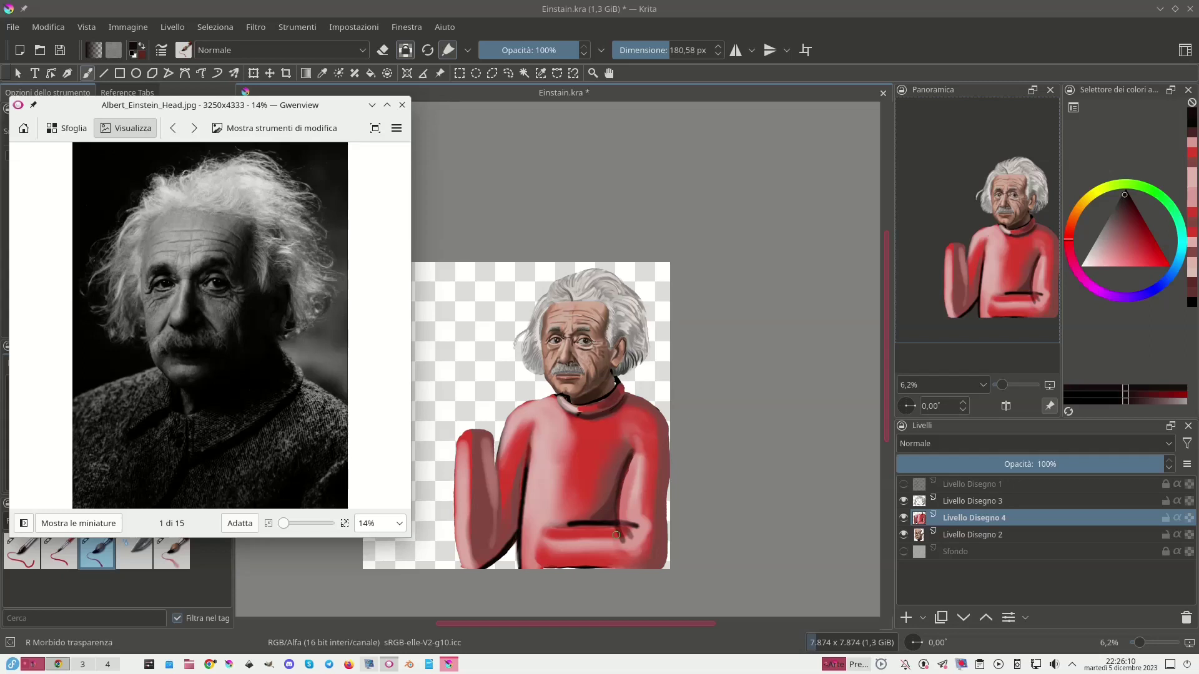
left_click_drag(575, 524, 544, 522)
mouse_move(567, 523)
left_mouse_down()
mouse_move(545, 523)
mouse_move(581, 523)
left_mouse_up()
On Livello Disegno 2, glaze sampled skin and grey tones over the face and upper forehead, enlarging the brush to 336.65 px.
left_click(947, 532)
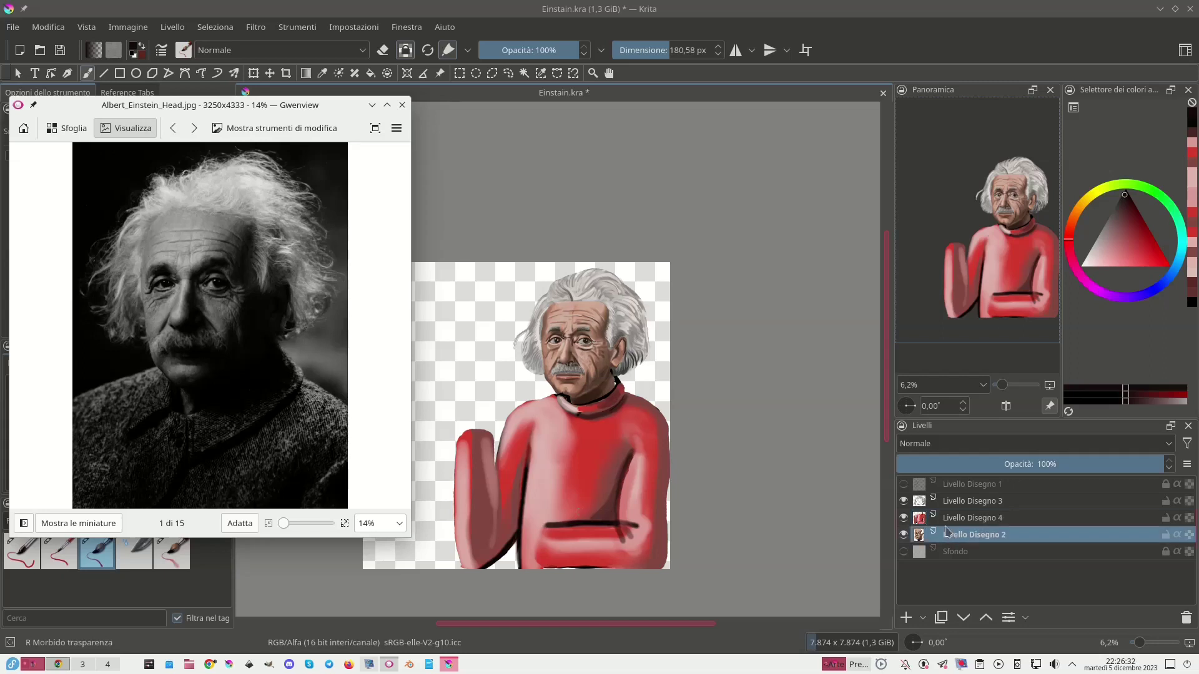
left_click(575, 336, "ctrl")
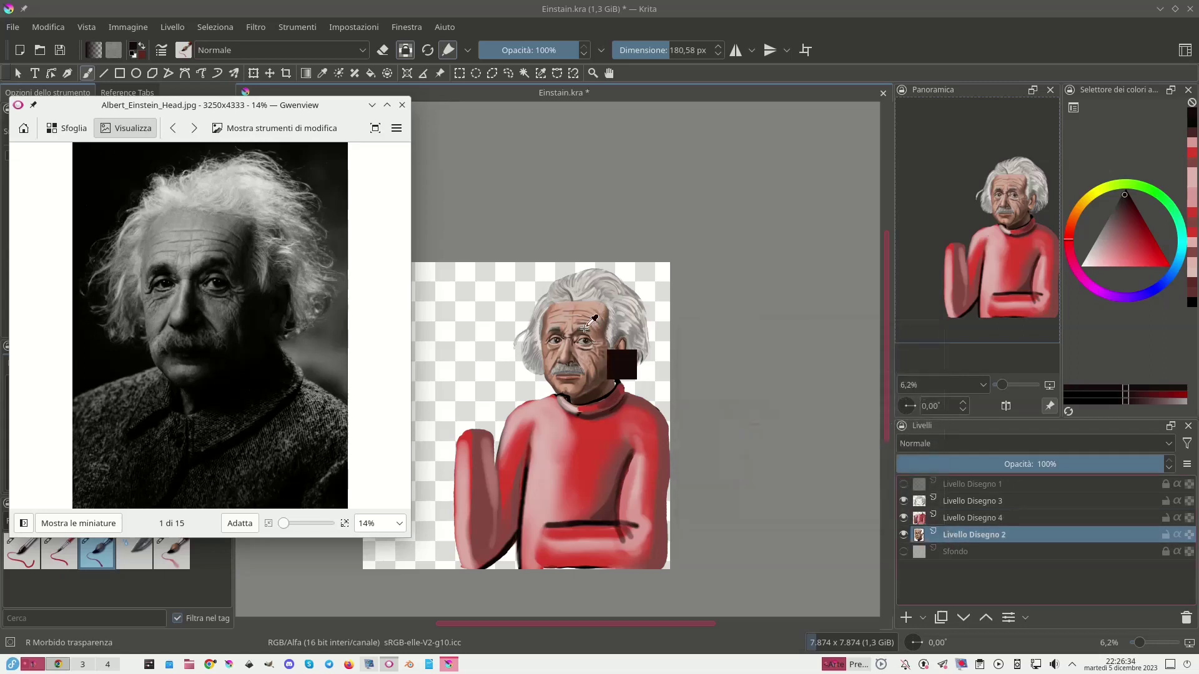
left_click_drag(564, 347, 555, 347)
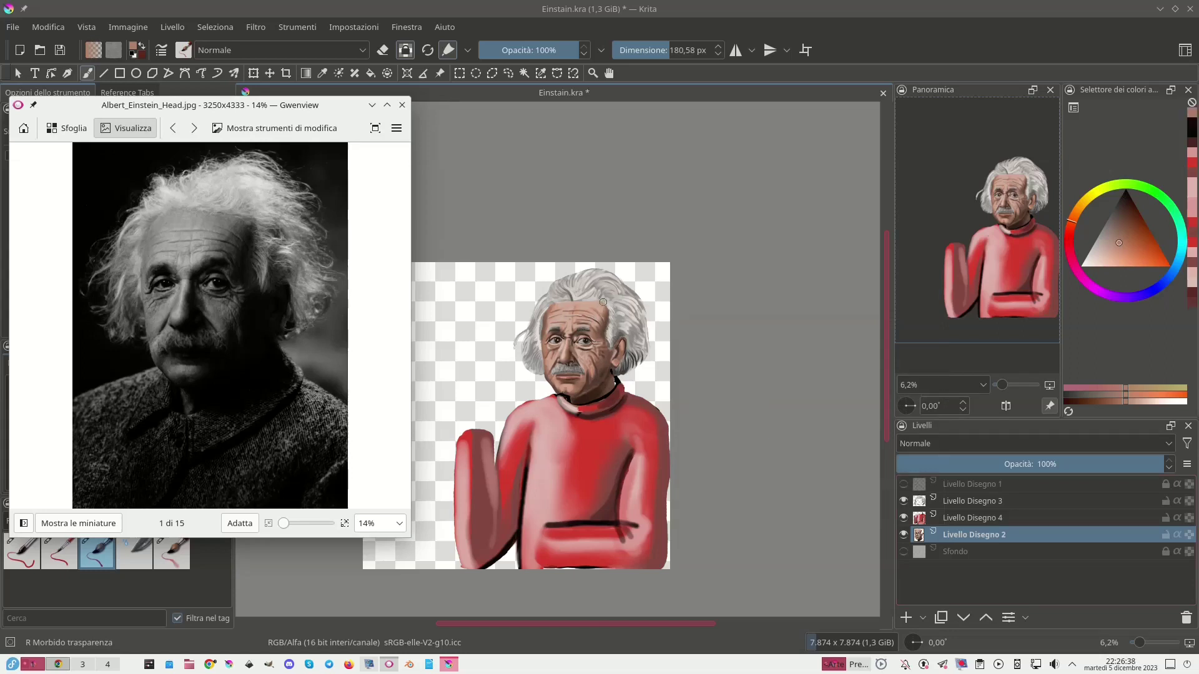
left_click(680, 50)
left_click_drag(681, 50, 683, 50)
left_click_drag(593, 299, 560, 291)
left_click(615, 312, "ctrl")
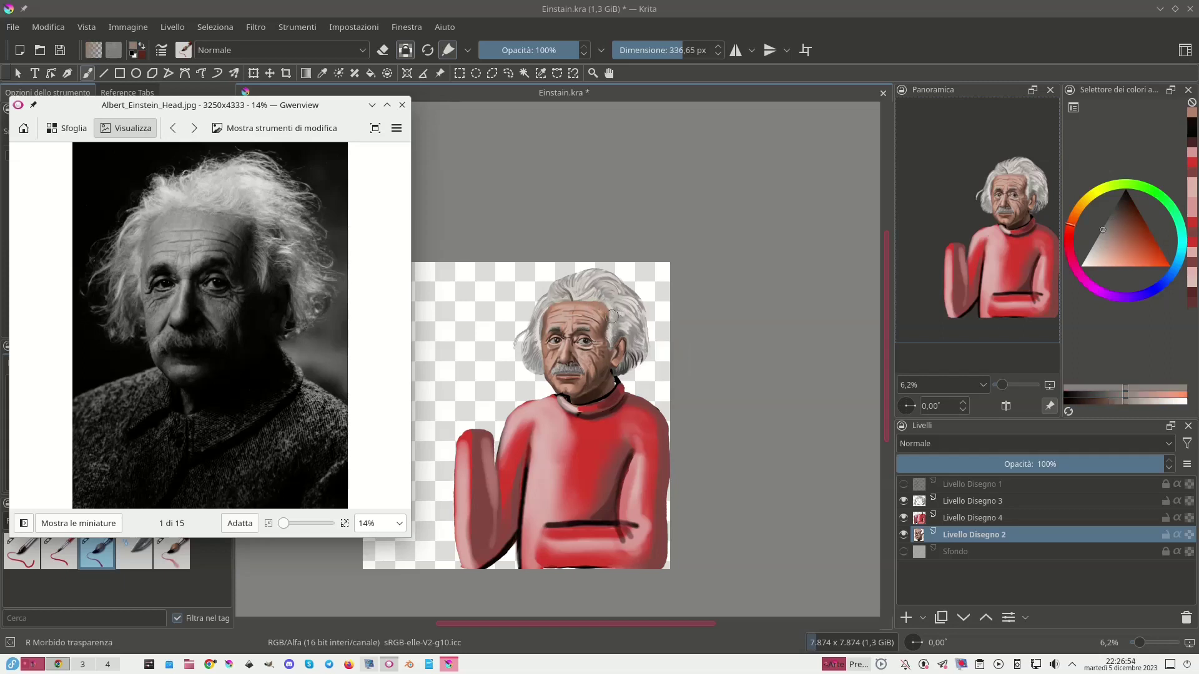
left_click_drag(611, 316, 609, 300)
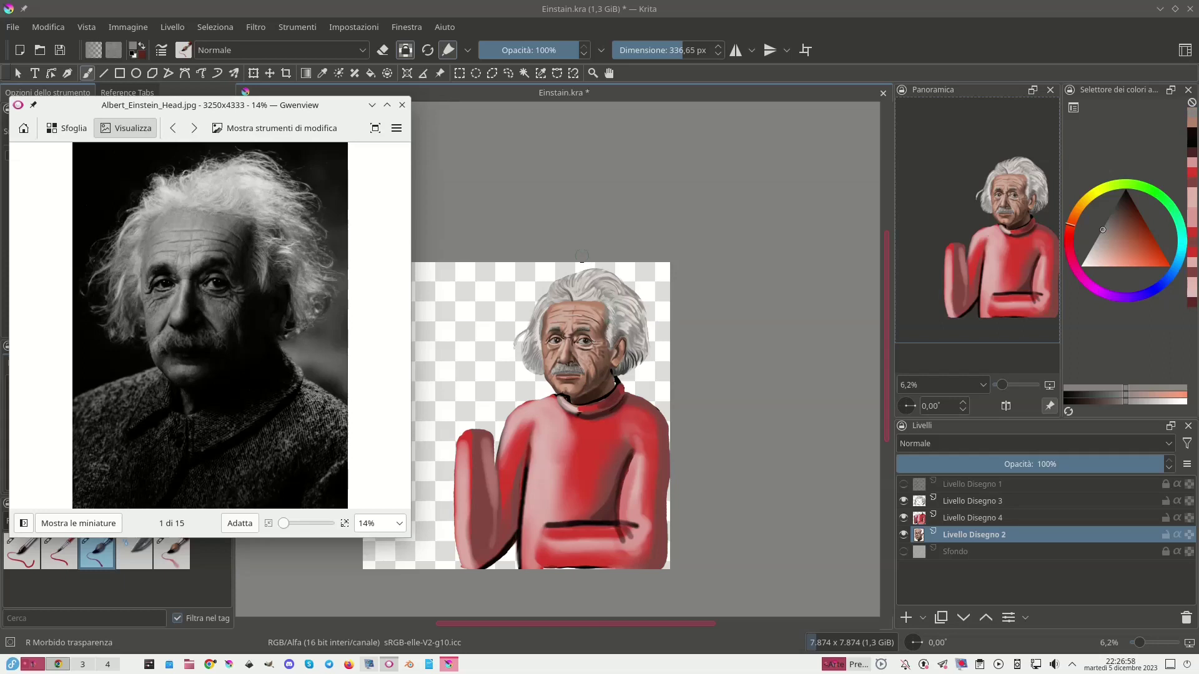
Cover the grey patch along the temple's hairline with sampled dark brown and skin tones, rounding off the forehead's upper corner.
key("plus")
key("plus")
key("plus")
key("plus")
key("plus")
key("plus")
mouse_move(831, 348)
left_mouse_down()
mouse_move(750, 389)
mouse_move(521, 603)
left_mouse_up()
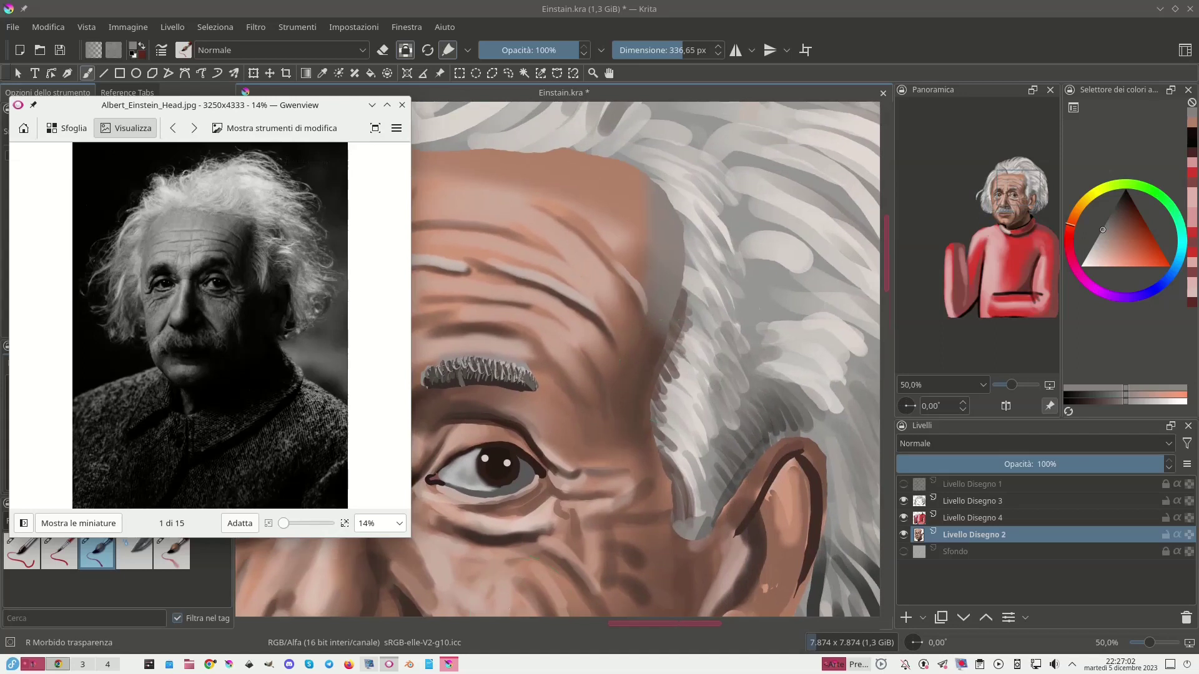
left_click(657, 349, "ctrl")
mouse_move(686, 374)
left_mouse_down()
mouse_move(670, 320)
mouse_move(681, 250)
mouse_move(671, 197)
left_mouse_up()
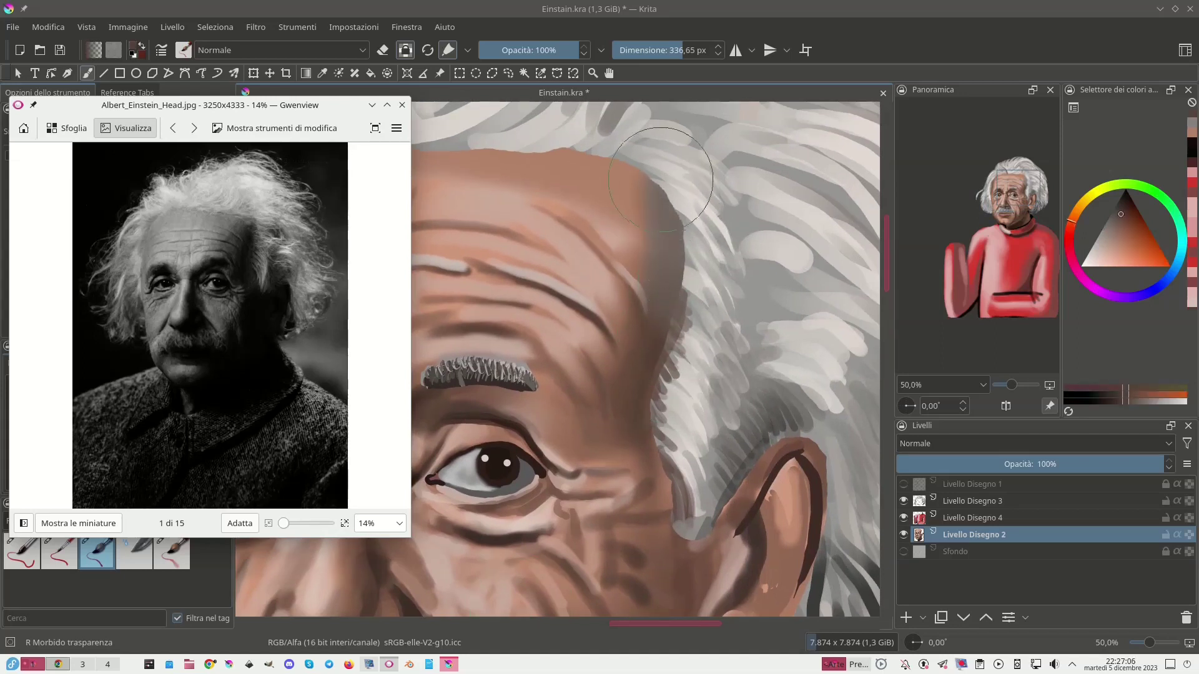
left_click(601, 164, "ctrl")
mouse_move(548, 144)
left_mouse_down()
mouse_move(650, 159)
mouse_move(684, 188)
mouse_move(696, 303)
left_mouse_up()
left_click(663, 357, "ctrl")
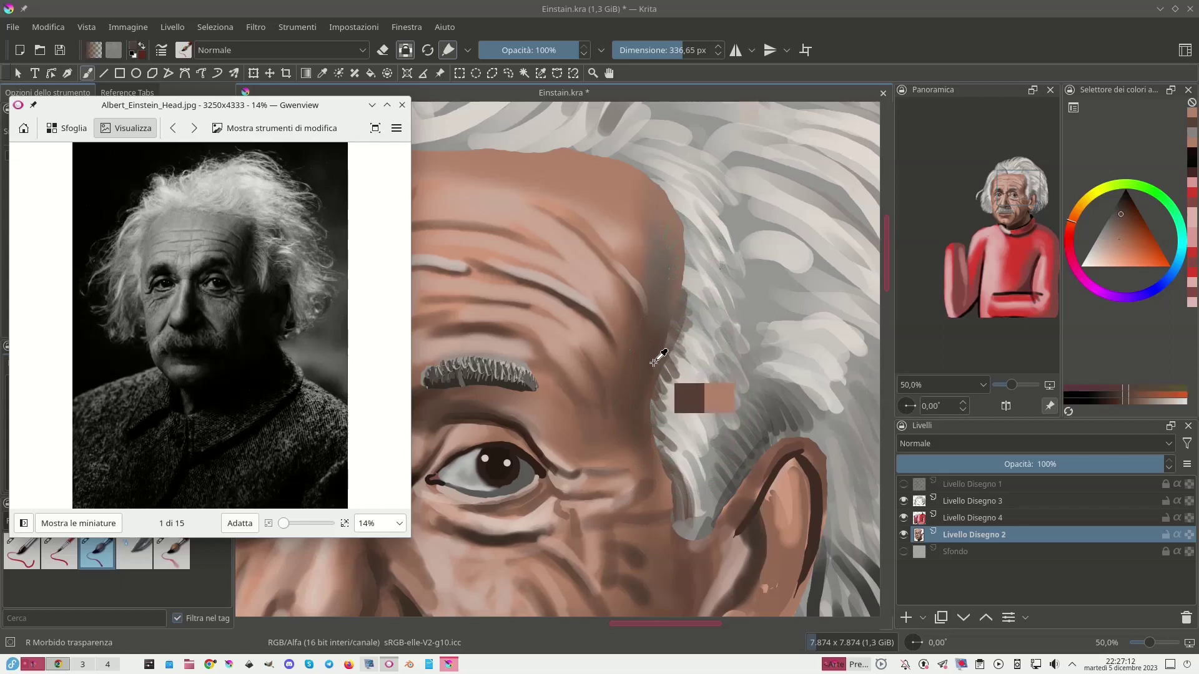
mouse_move(664, 348)
left_mouse_down()
mouse_move(693, 269)
mouse_move(683, 216)
mouse_move(656, 162)
mouse_move(609, 125)
left_mouse_up()
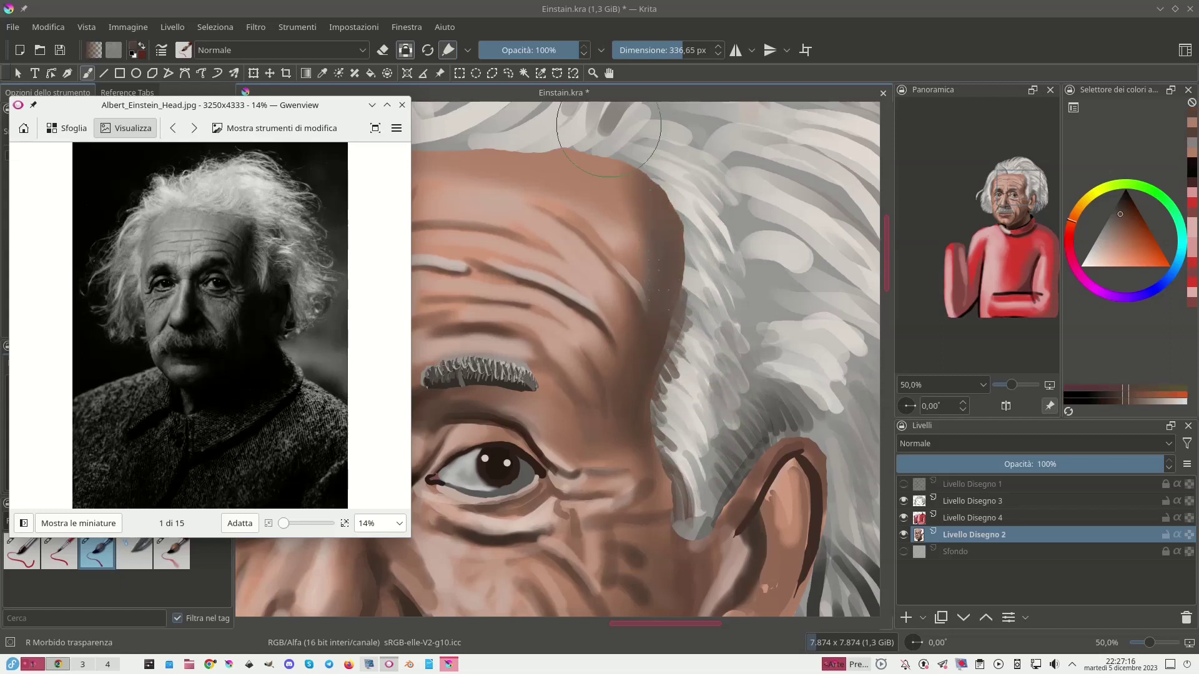
Soften the shading on the forehead beside the temple with two sampled skin tones at 336.65 px.
key("minus")
key("minus")
key("minus")
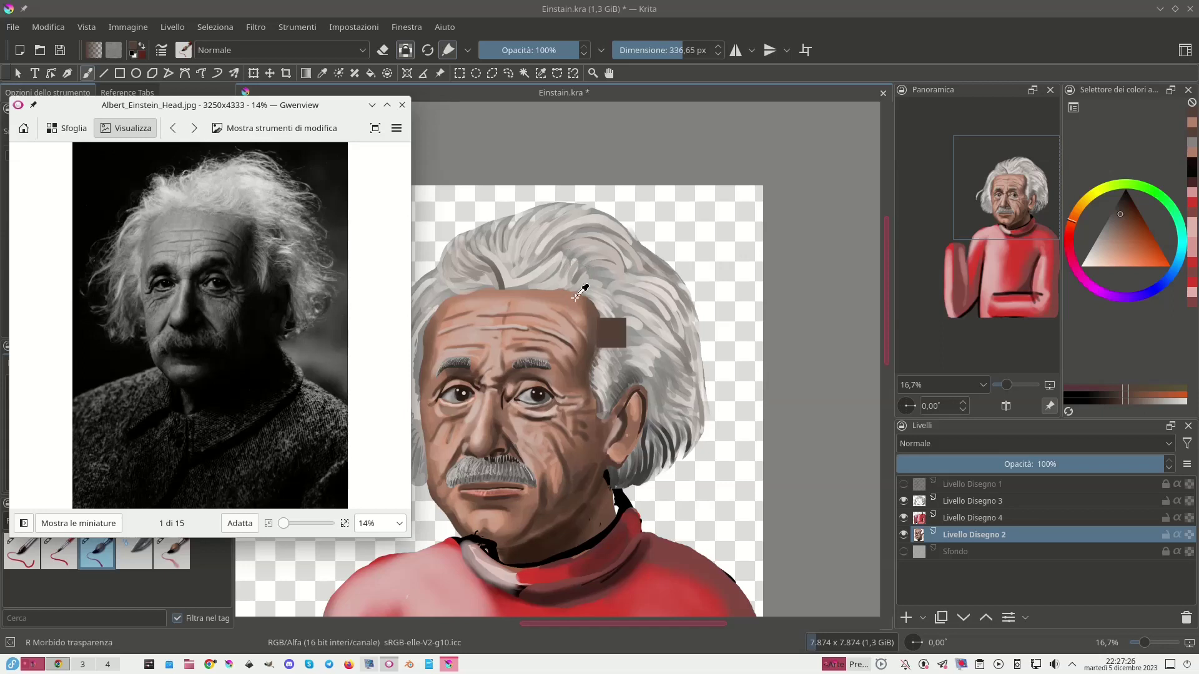
left_click(576, 292, "ctrl")
mouse_move(575, 299)
left_mouse_down()
mouse_move(593, 329)
mouse_move(574, 327)
left_mouse_up()
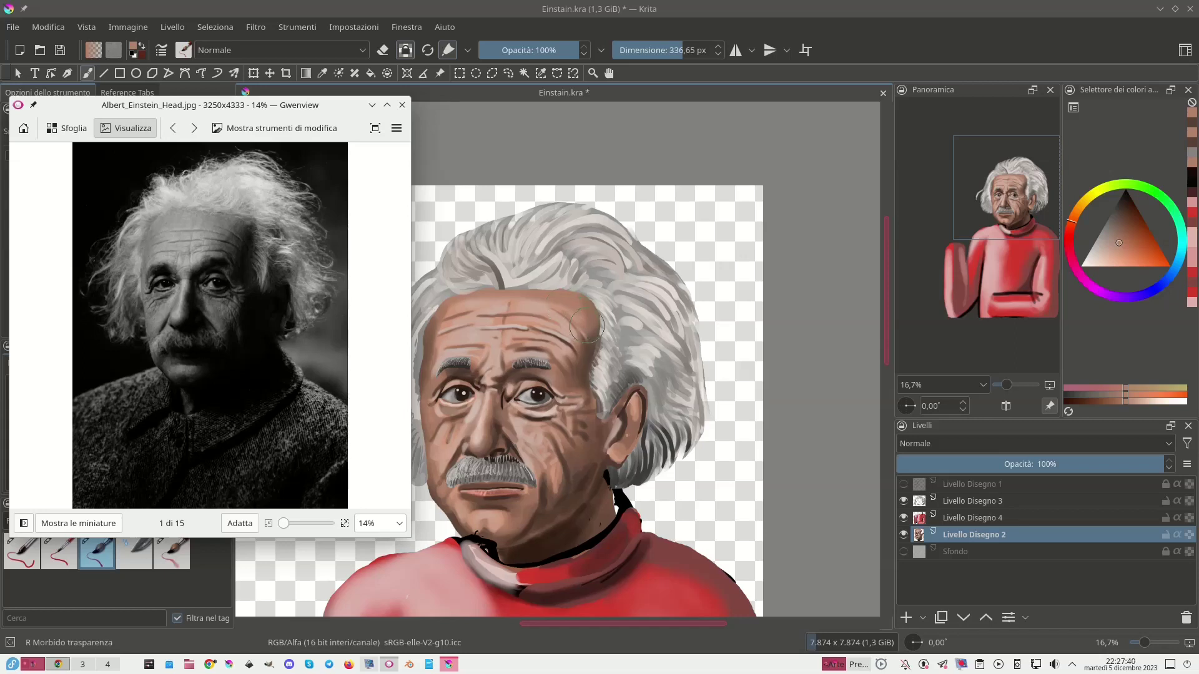
left_click(571, 354, "ctrl")
left_click_drag(563, 351, 571, 340)
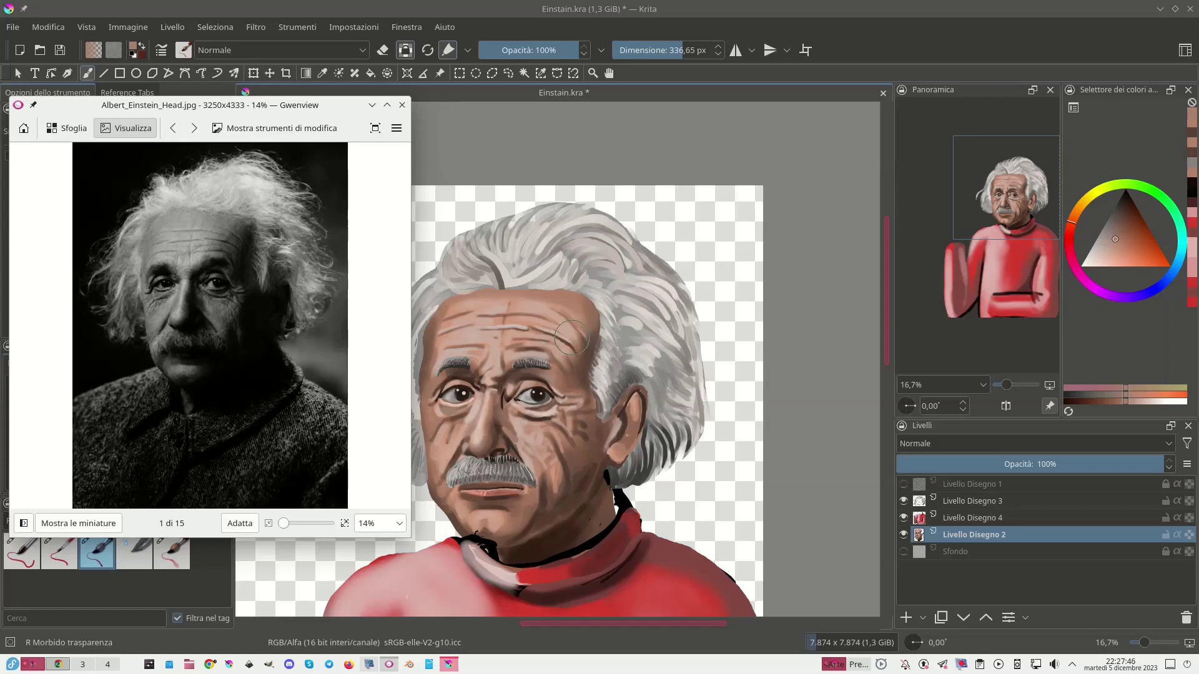
Save the portrait with its retouched forehead to Einstain.kra.
scroll(571, 338, "down", 3)
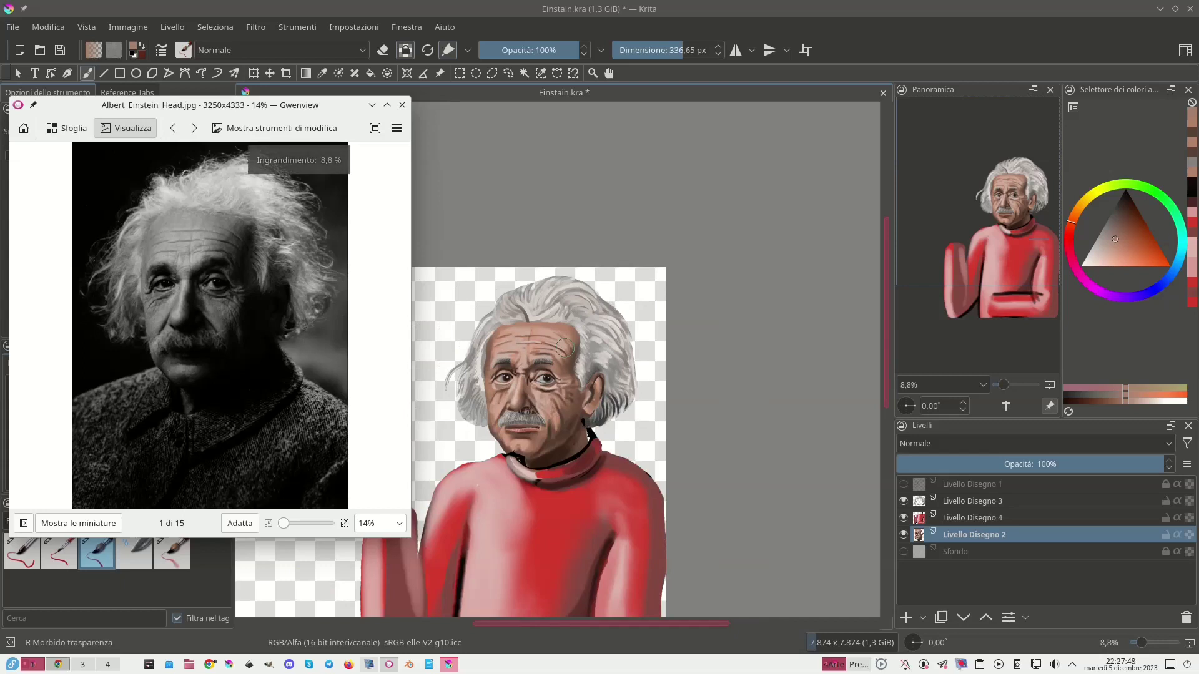
mouse_move(598, 573)
left_mouse_down()
mouse_move(668, 563)
mouse_move(766, 507)
mouse_move(748, 460)
left_mouse_up()
left_click(748, 460, "ctrl")
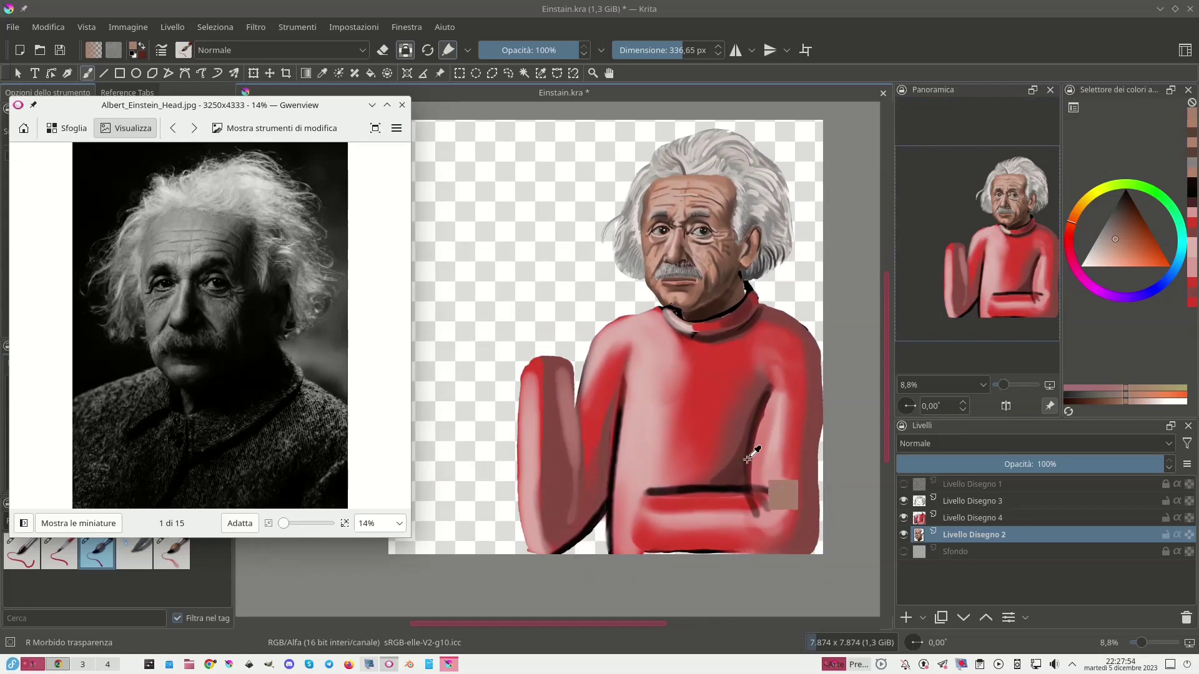
key("ctrl+s")
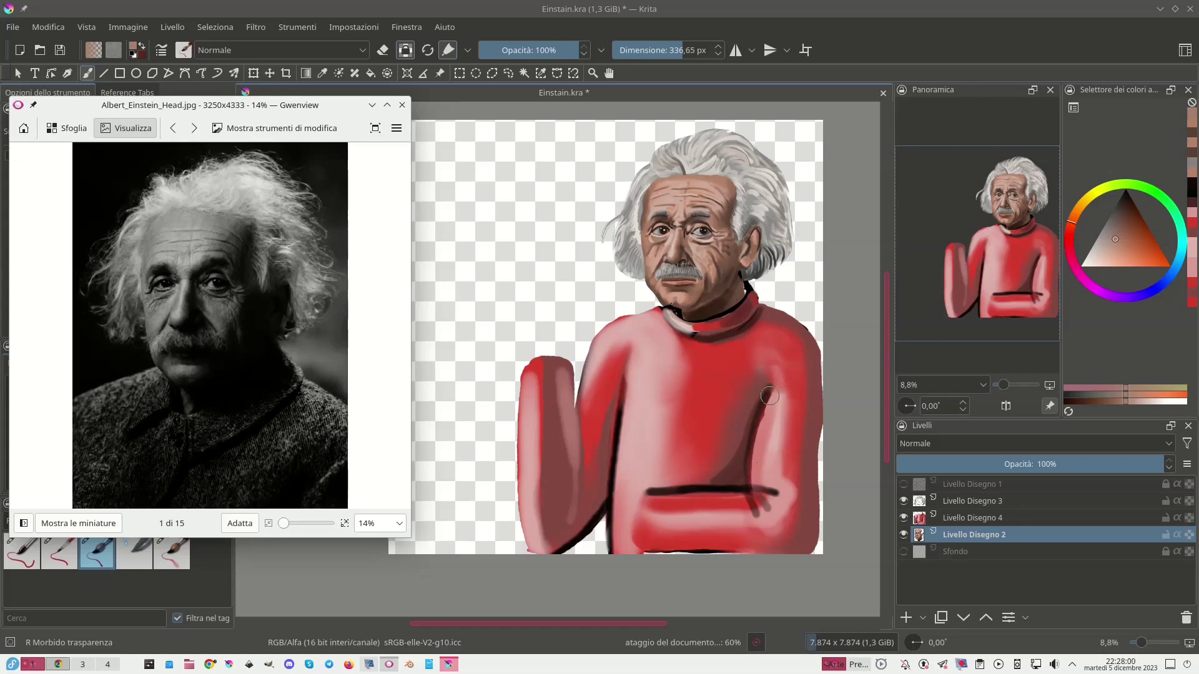
Try to blend the torso's shadows with R Sfumino at 792.65 px on Livello Disegno 2, and try other brush presets.
left_click(172, 553)
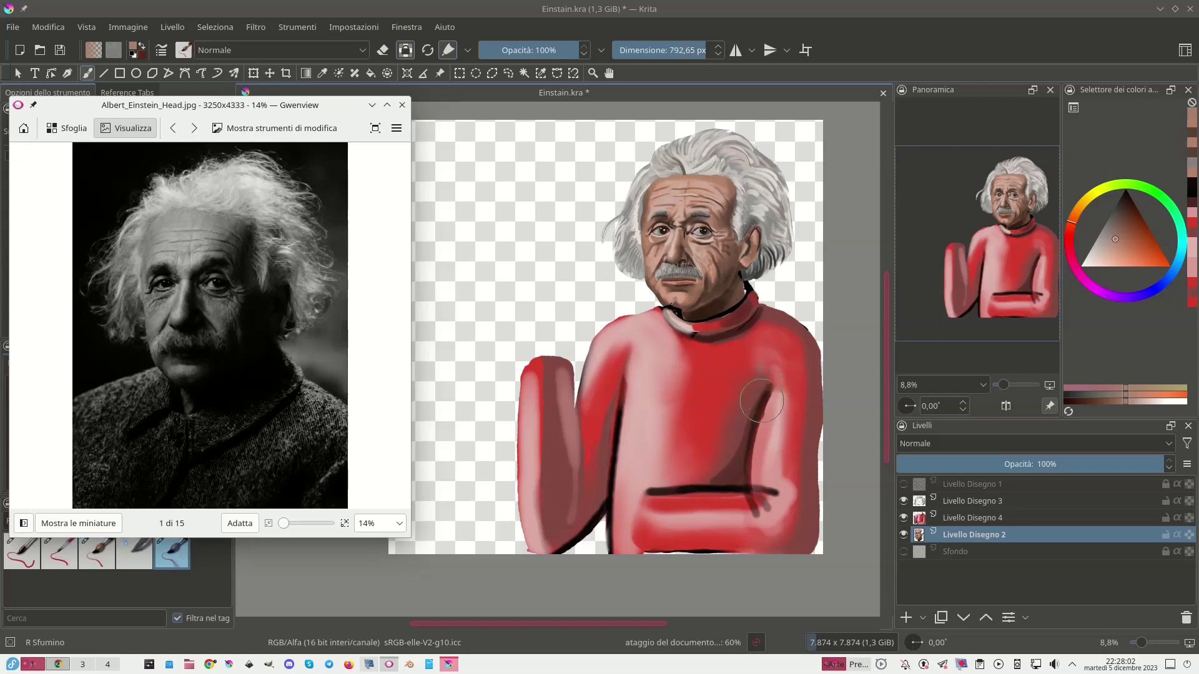
mouse_move(750, 429)
left_mouse_down()
mouse_move(734, 478)
mouse_move(642, 491)
mouse_move(649, 477)
left_mouse_up()
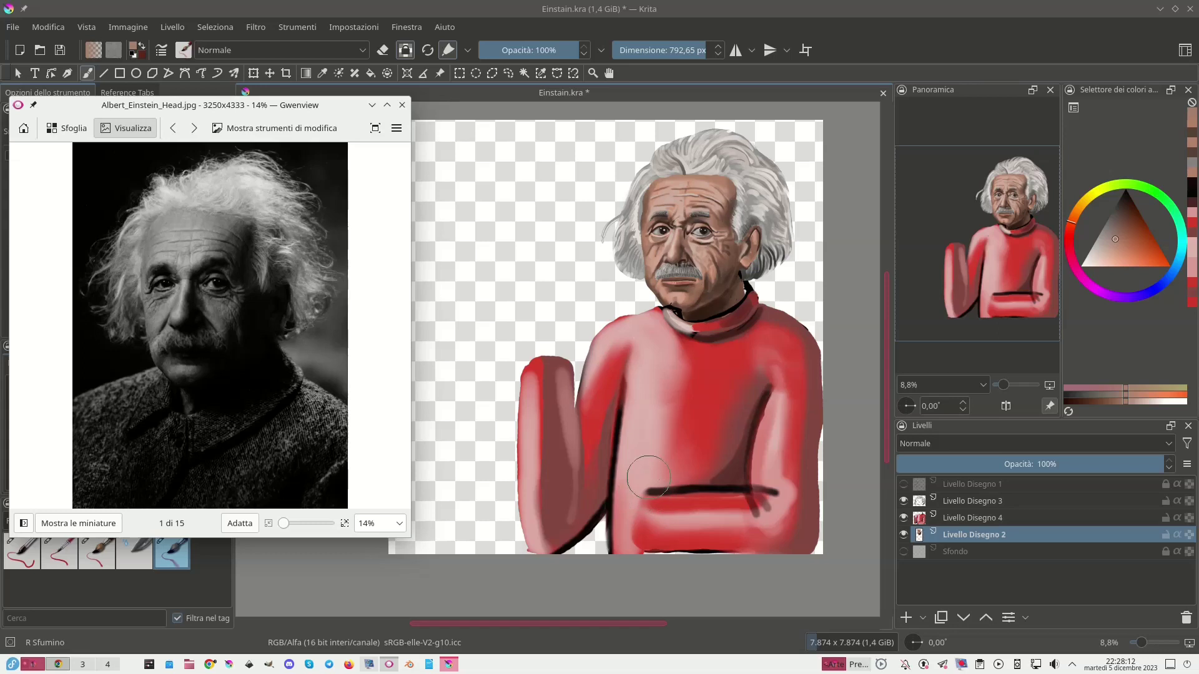
left_click(68, 557)
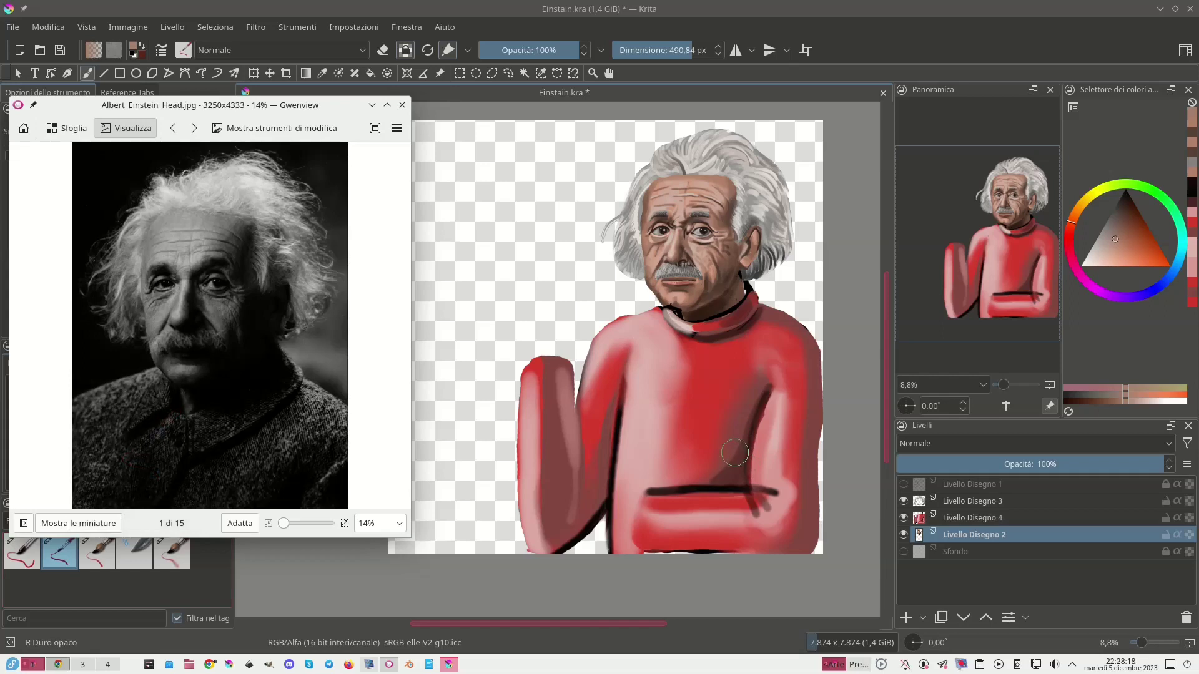
left_click(135, 557)
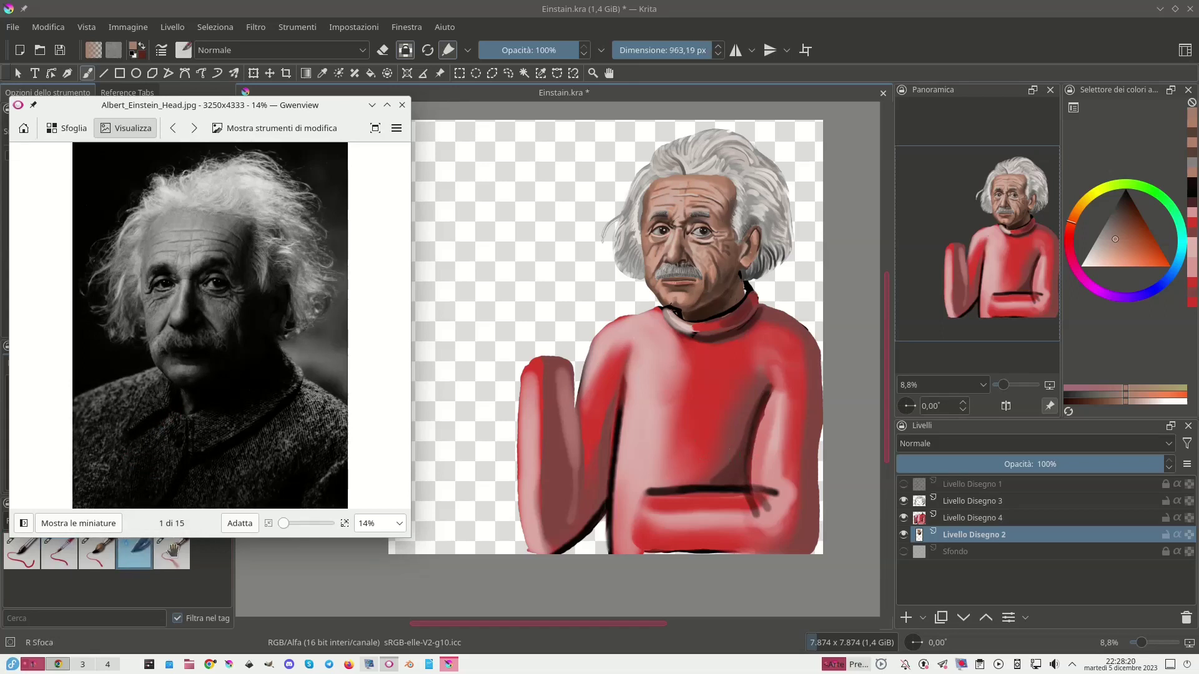
On Livello Disegno 4, blend the torso's shadows around the folded arm and its side edge with R Sfumino, and save the file.
left_click(174, 547)
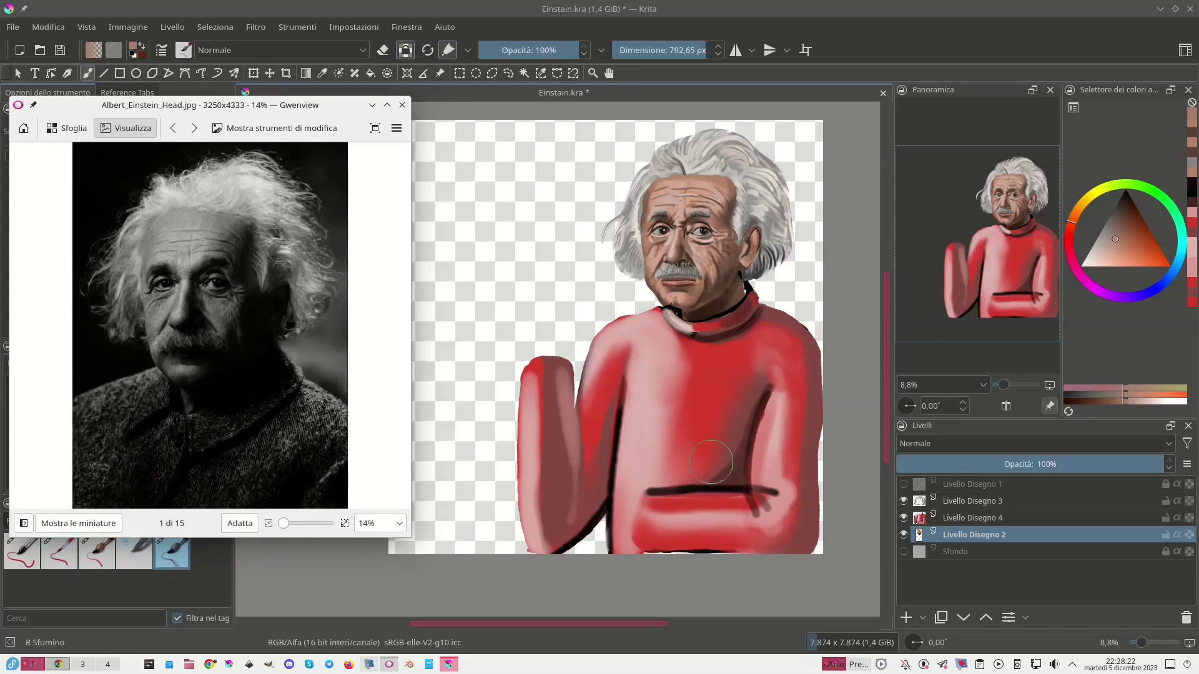
left_click_drag(726, 466, 721, 426)
left_click(968, 519)
mouse_move(721, 445)
left_mouse_down()
mouse_move(737, 474)
mouse_move(766, 389)
mouse_move(711, 483)
mouse_move(637, 489)
mouse_move(737, 484)
mouse_move(700, 440)
mouse_move(690, 474)
mouse_move(674, 484)
mouse_move(662, 469)
mouse_move(650, 479)
mouse_move(659, 449)
mouse_move(697, 465)
mouse_move(724, 459)
mouse_move(712, 412)
left_mouse_up()
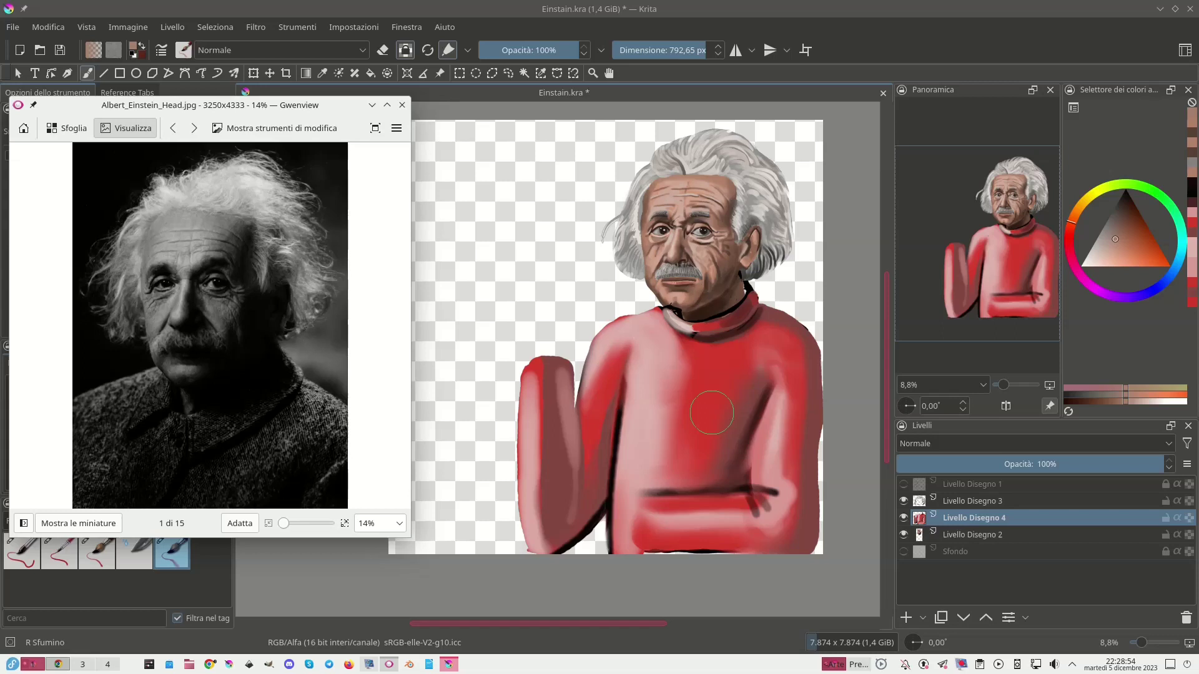
left_click(624, 543, "ctrl")
mouse_move(615, 545)
left_mouse_down()
mouse_move(593, 509)
mouse_move(607, 477)
left_mouse_up()
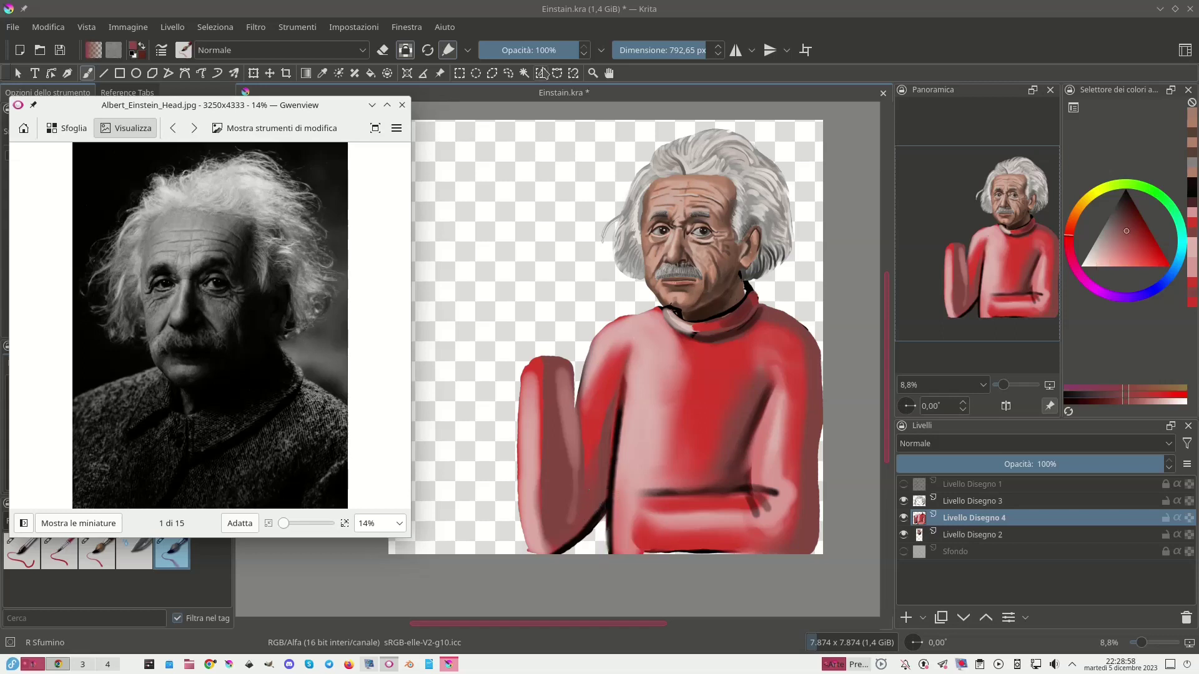
key("ctrl+s")
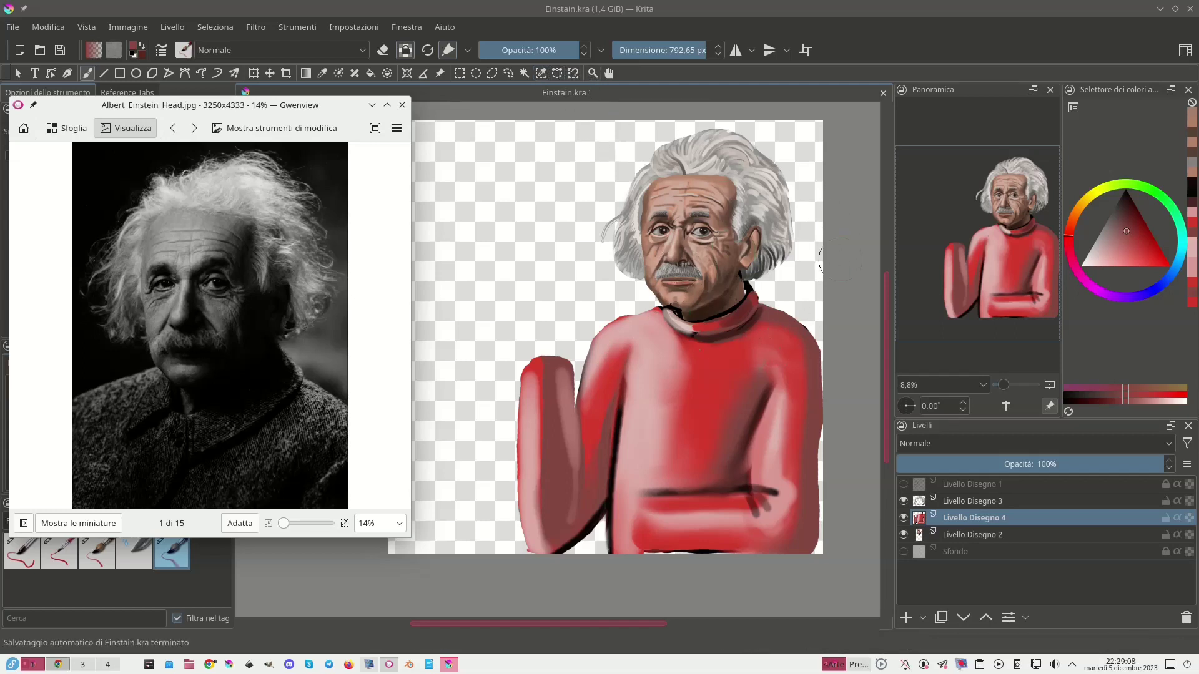
right_click(962, 666)
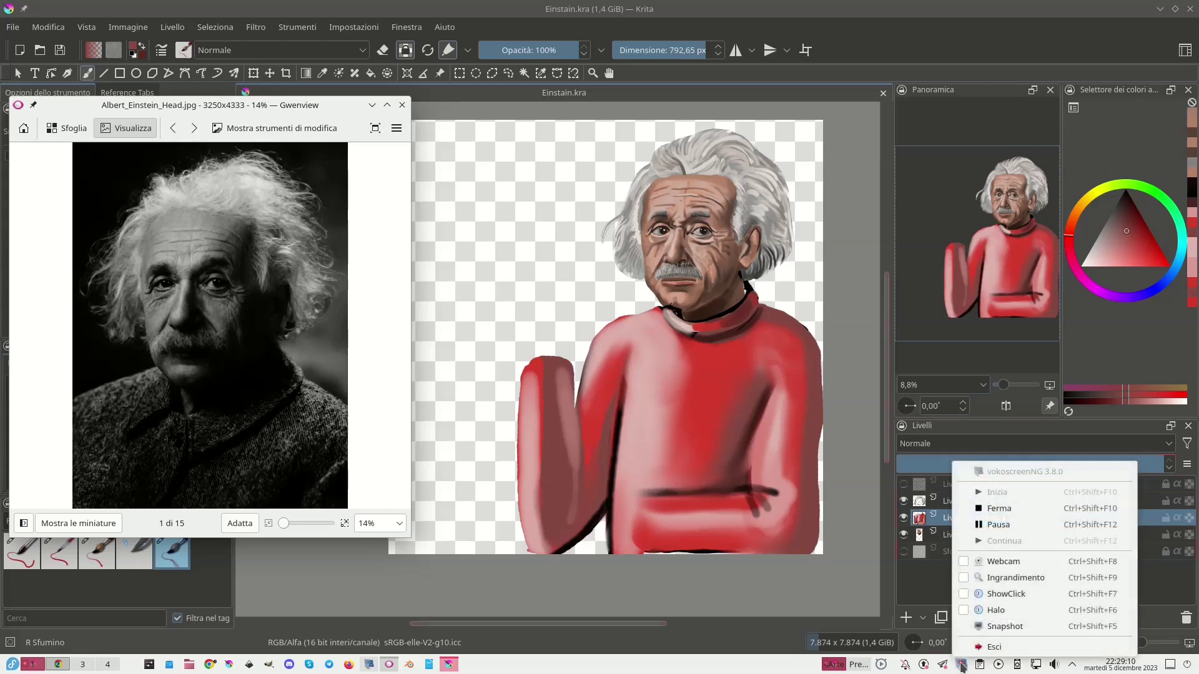
left_click(1002, 510)
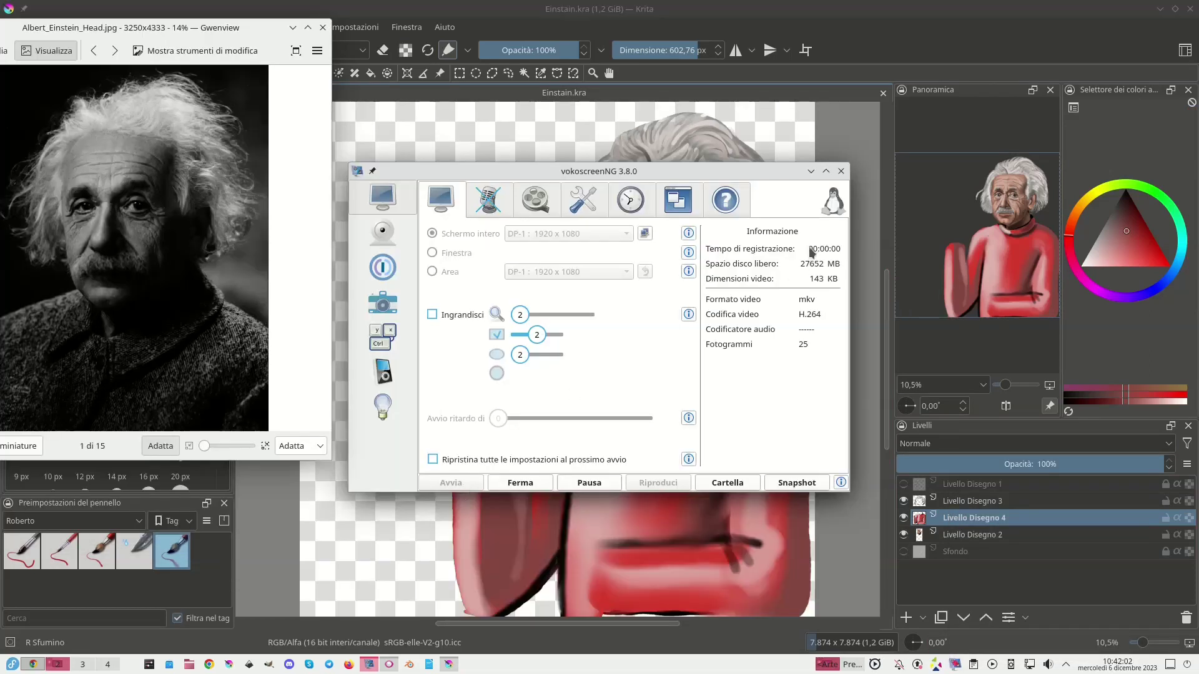
left_click(810, 171)
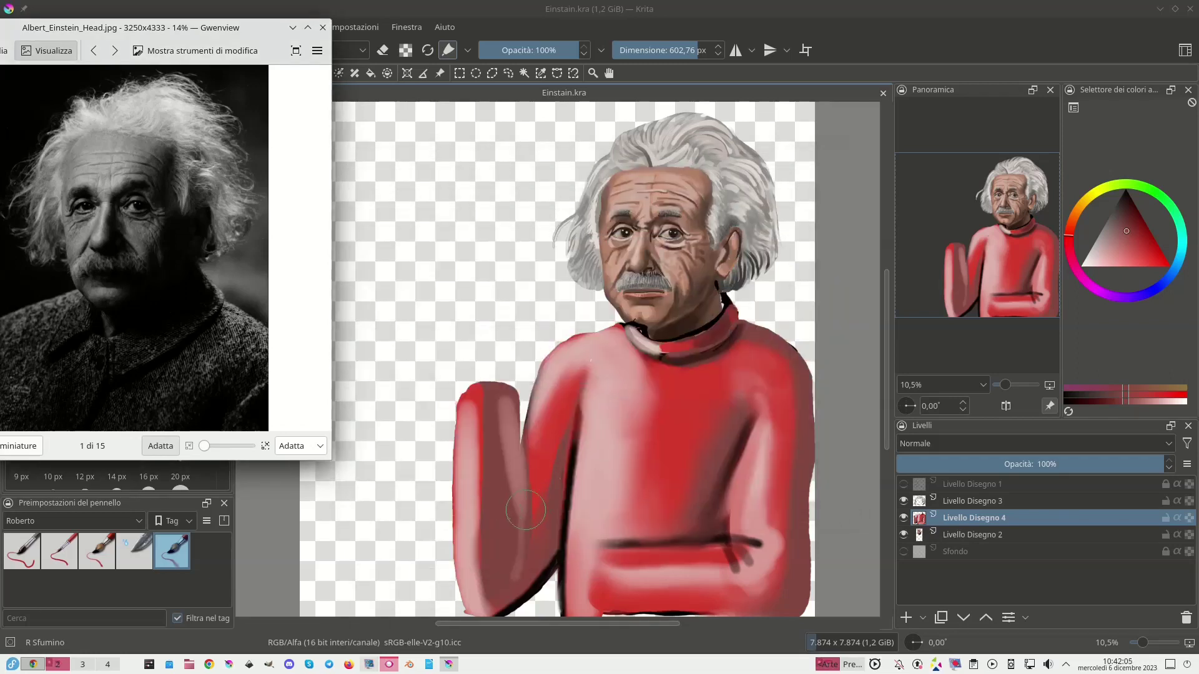
Paint a light pink highlight along the raised arm's lower elbow edge with R Duro opaco at 218.70 px, using a colour sampled from the sleeve.
scroll(525, 511, "down", 1)
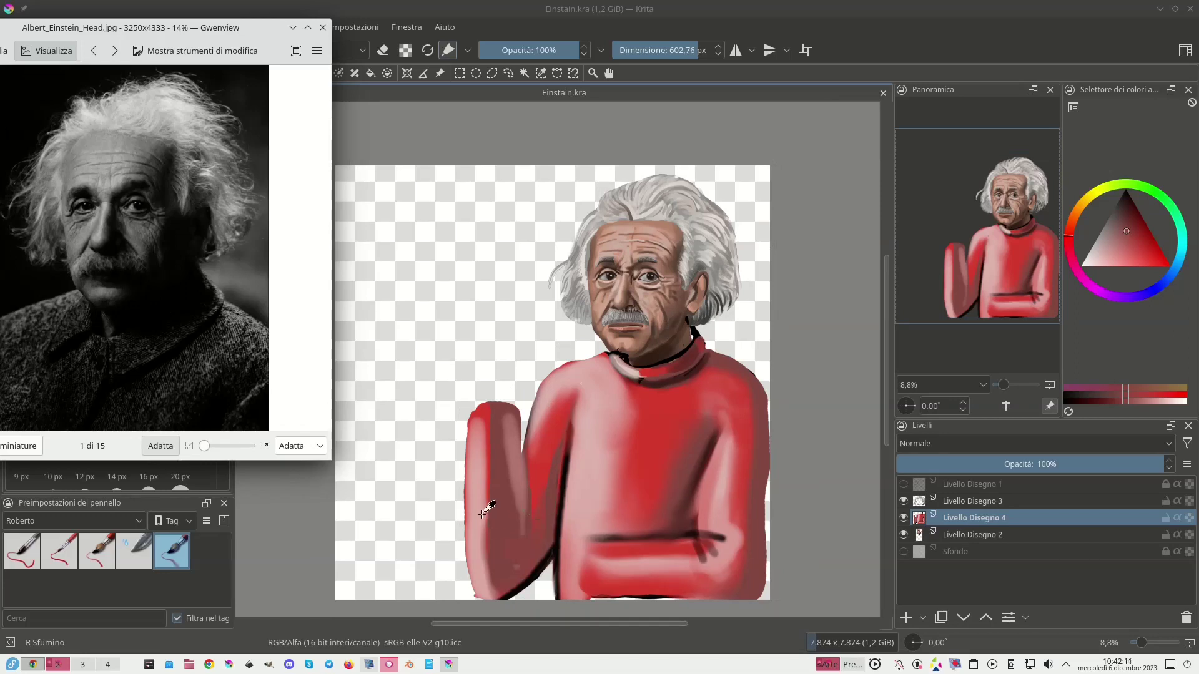
right_click(479, 495)
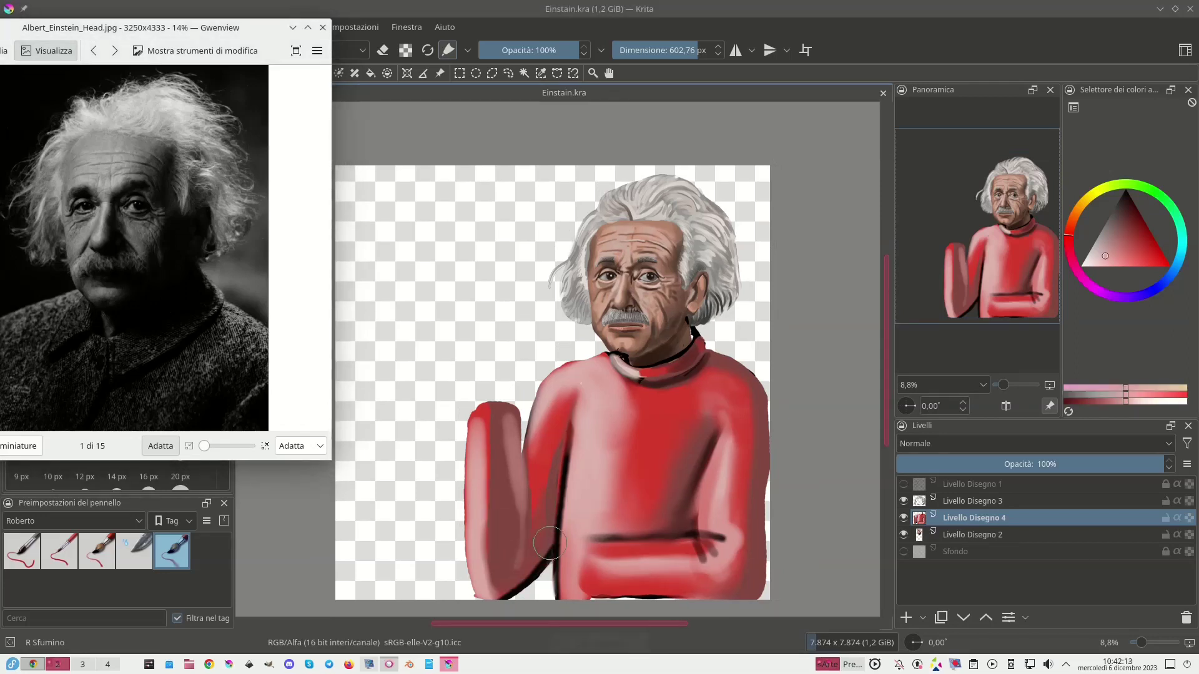
mouse_move(664, 50)
left_mouse_down()
mouse_move(651, 49)
mouse_move(671, 49)
left_mouse_up()
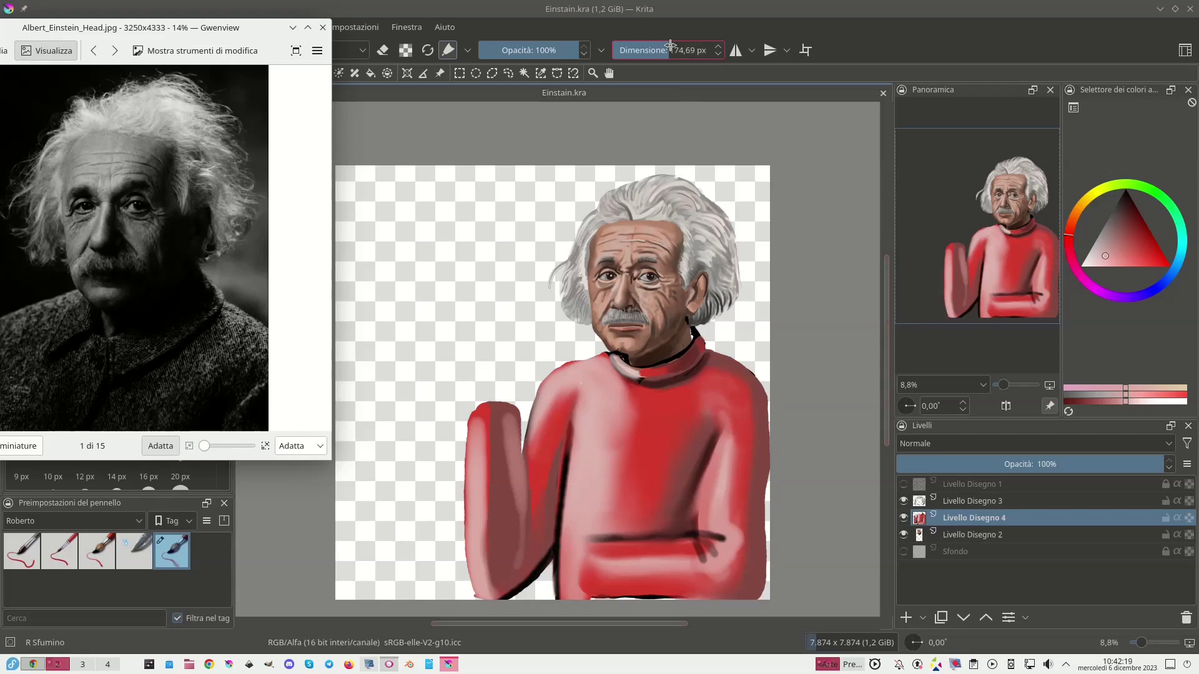
left_click(73, 553)
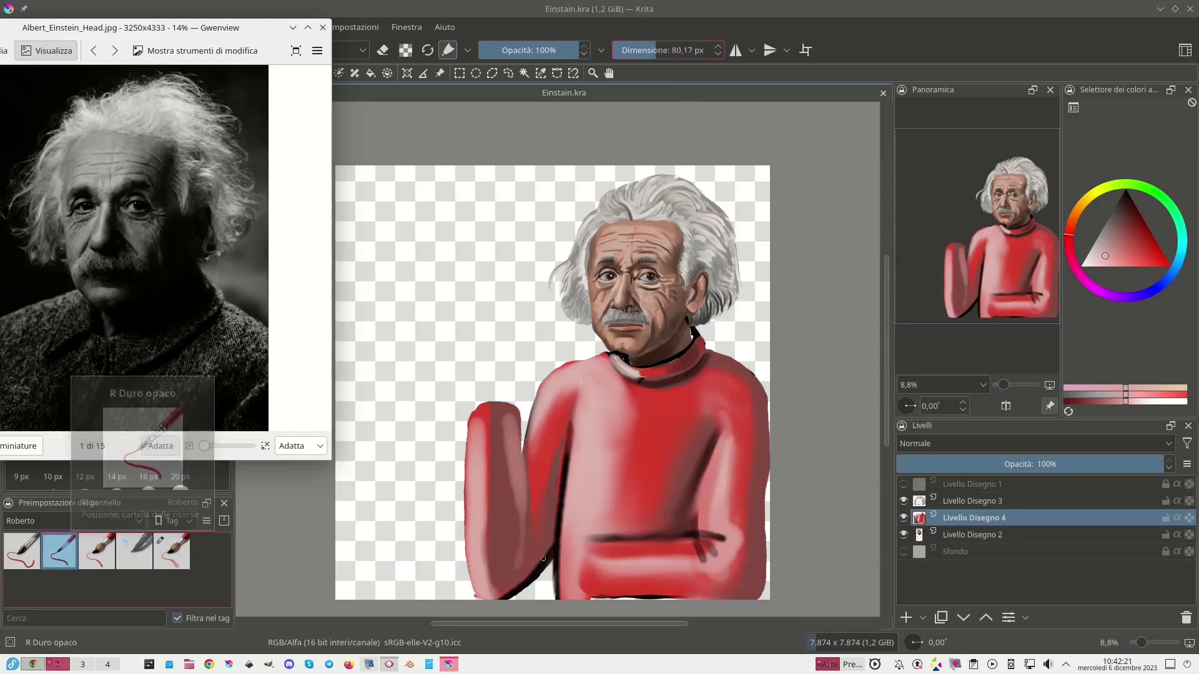
left_click_drag(663, 41, 673, 49)
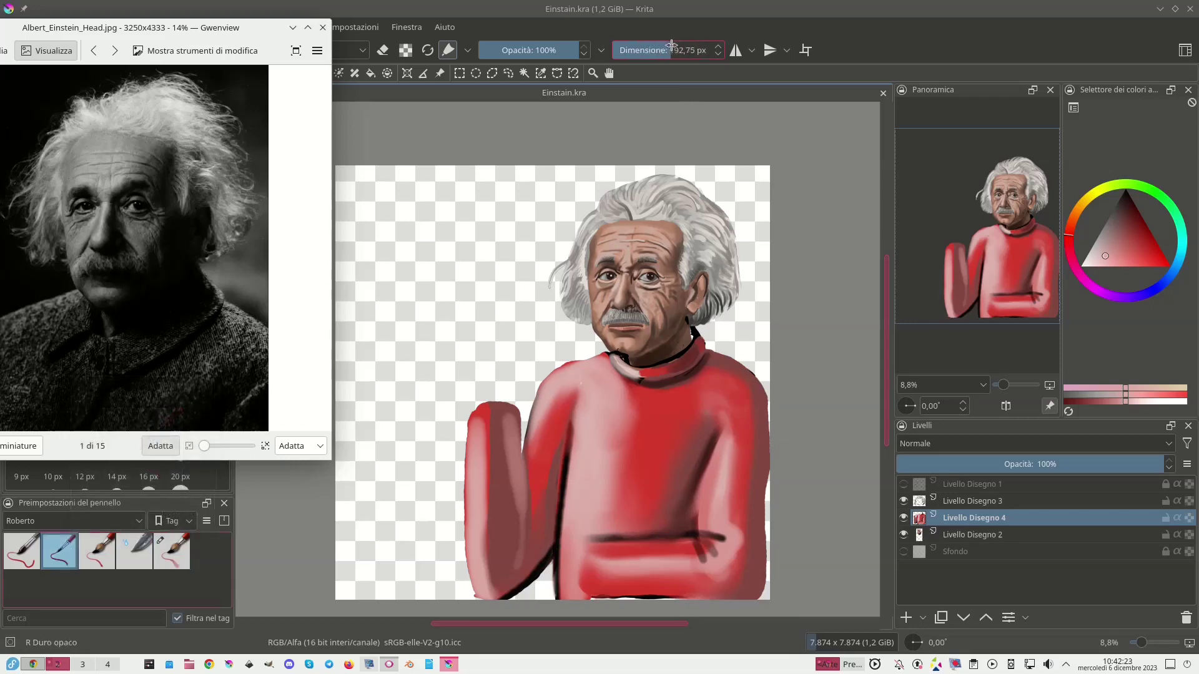
mouse_move(552, 548)
left_mouse_down()
mouse_move(497, 592)
mouse_move(521, 586)
mouse_move(550, 545)
left_mouse_up()
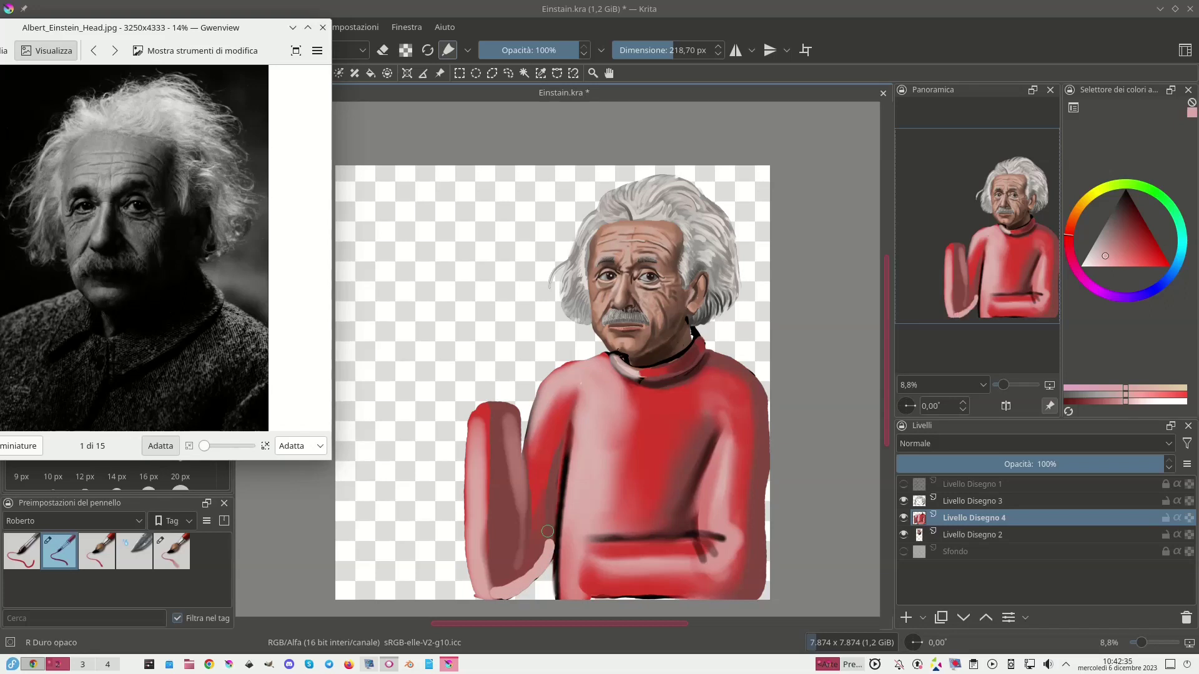
Shade the inner side of the elbow highlight in muted dark red with R Morbido trasparenza at 127.35 px.
left_click(100, 553)
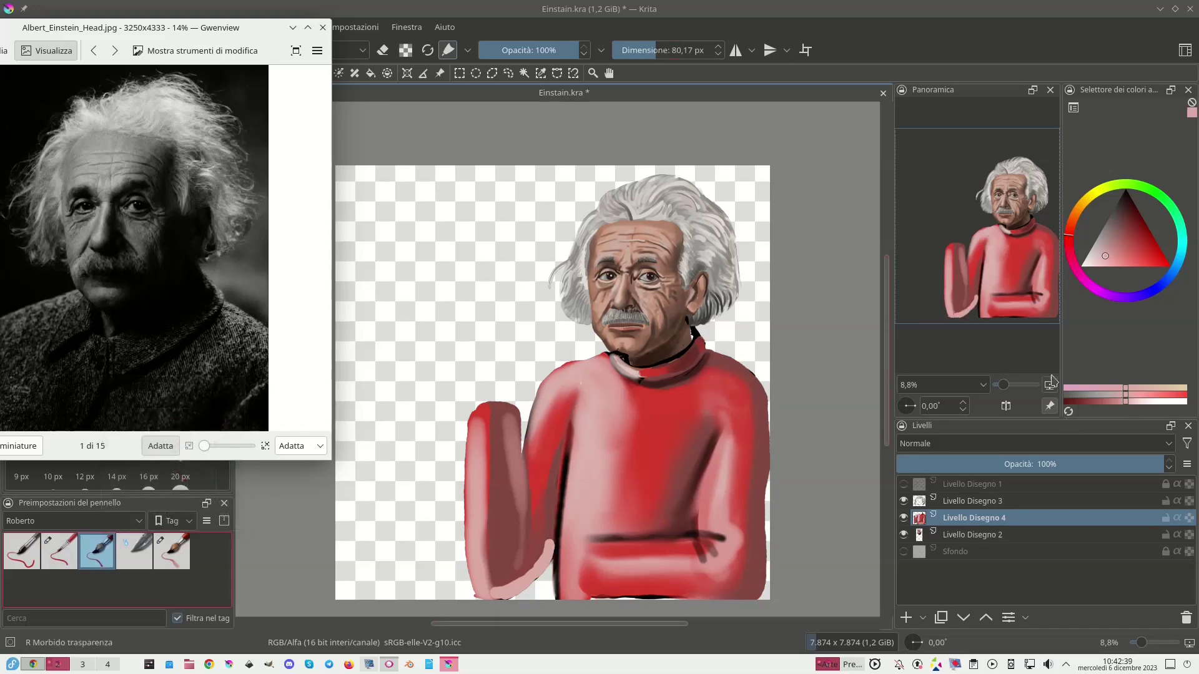
left_click(1118, 223)
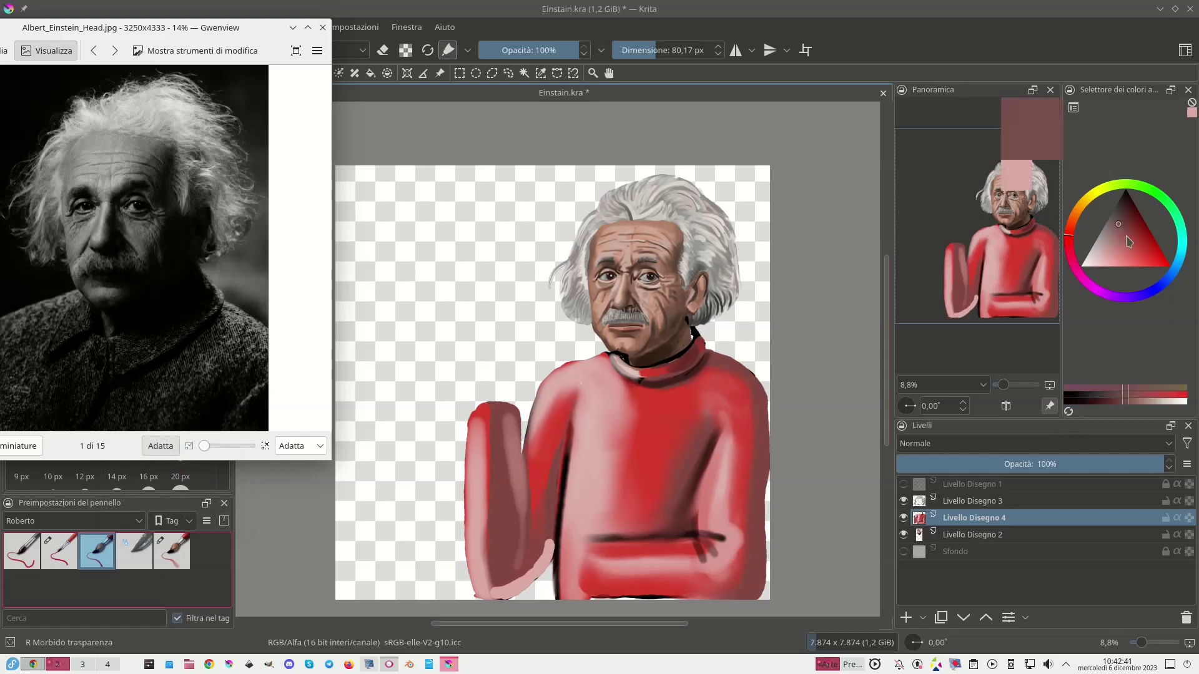
left_click(660, 48)
left_click_drag(660, 49, 660, 50)
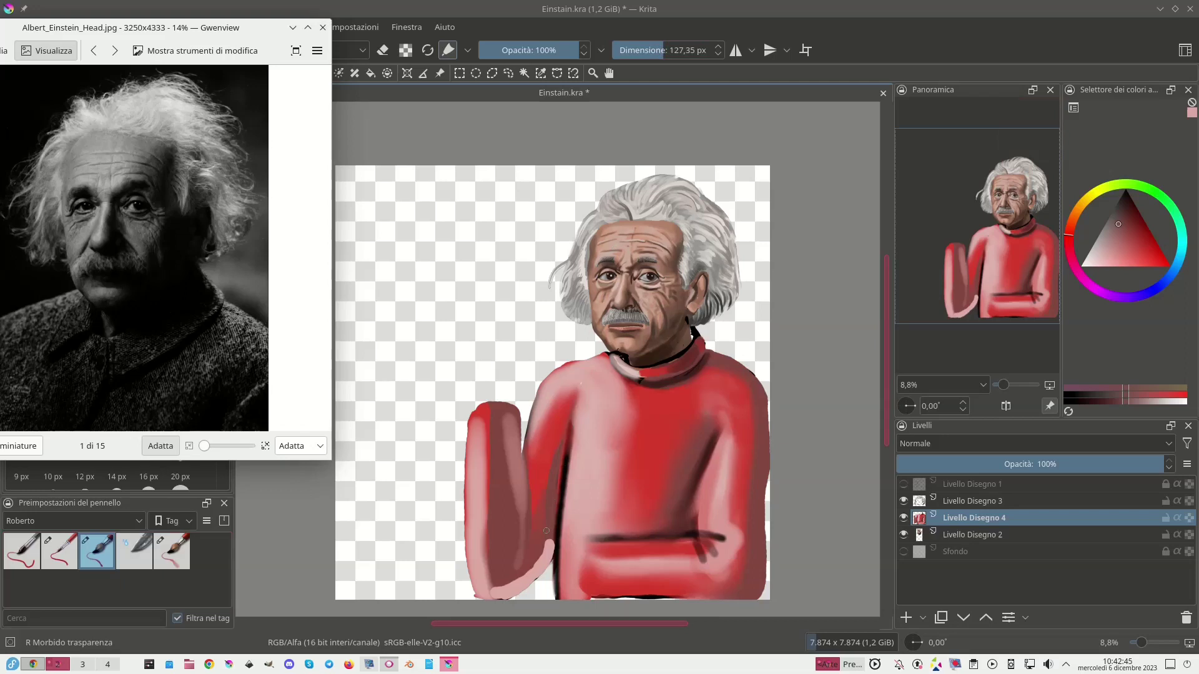
mouse_move(539, 556)
left_mouse_down()
mouse_move(498, 589)
mouse_move(488, 570)
left_mouse_up()
Paint a very dark red shadow down the raised forearm and around the elbow with R Morbido trasparenza at 212.01 px.
left_click_drag(1129, 223, 1126, 216)
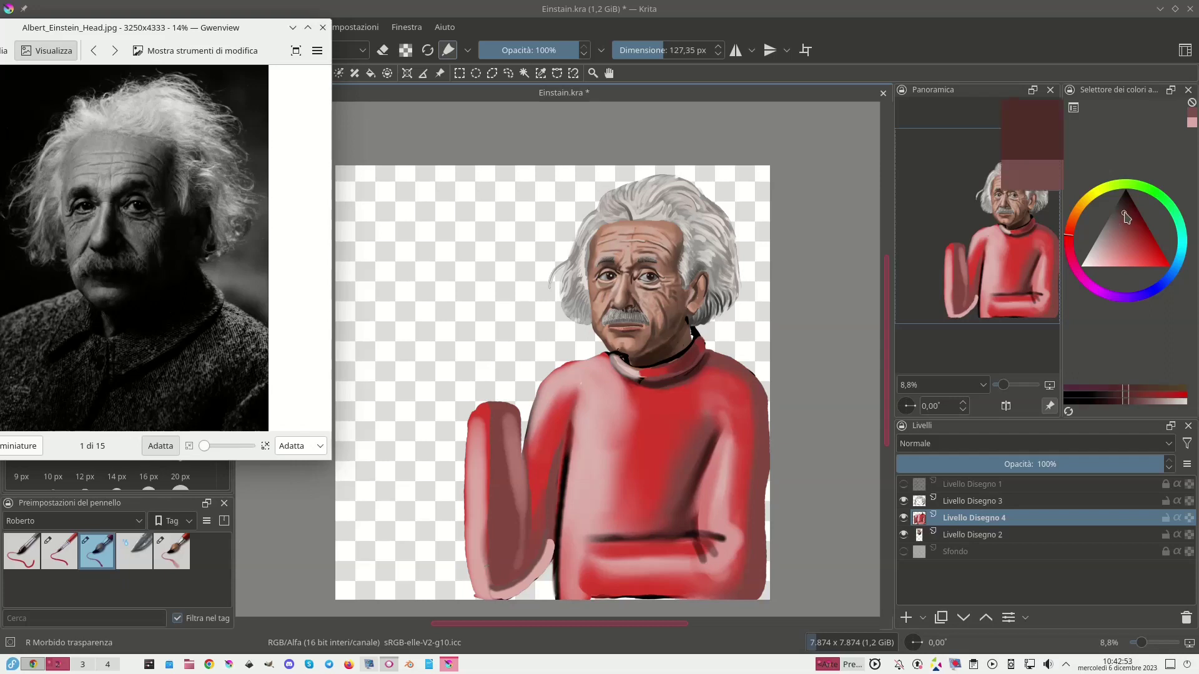
key("bracketright")
key("bracketright")
key("bracketright")
key("bracketright")
key("bracketright")
key("bracketright")
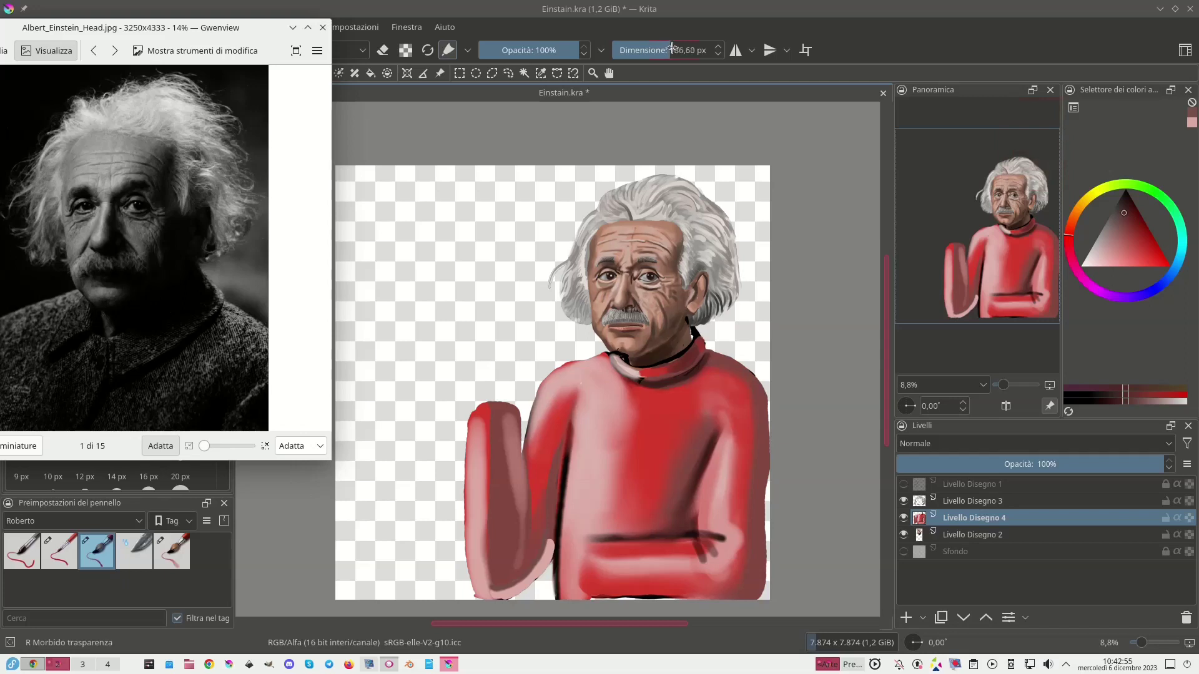
mouse_move(546, 498)
left_mouse_down()
mouse_move(533, 557)
mouse_move(495, 584)
mouse_move(491, 409)
mouse_move(490, 564)
mouse_move(501, 584)
left_mouse_up()
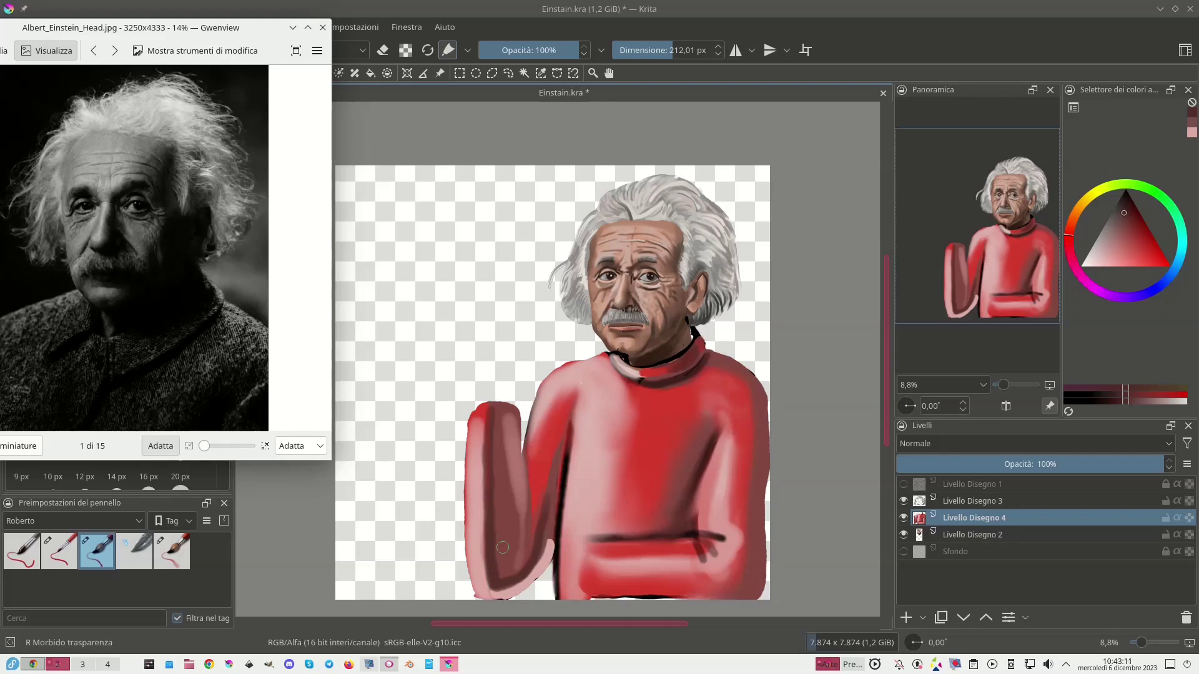
Blend the elbow shadow beside the torso using a sampled brownish red, and soften the sleeve's transitions with R Sfumino at 174.69 px.
left_click(551, 527, "ctrl")
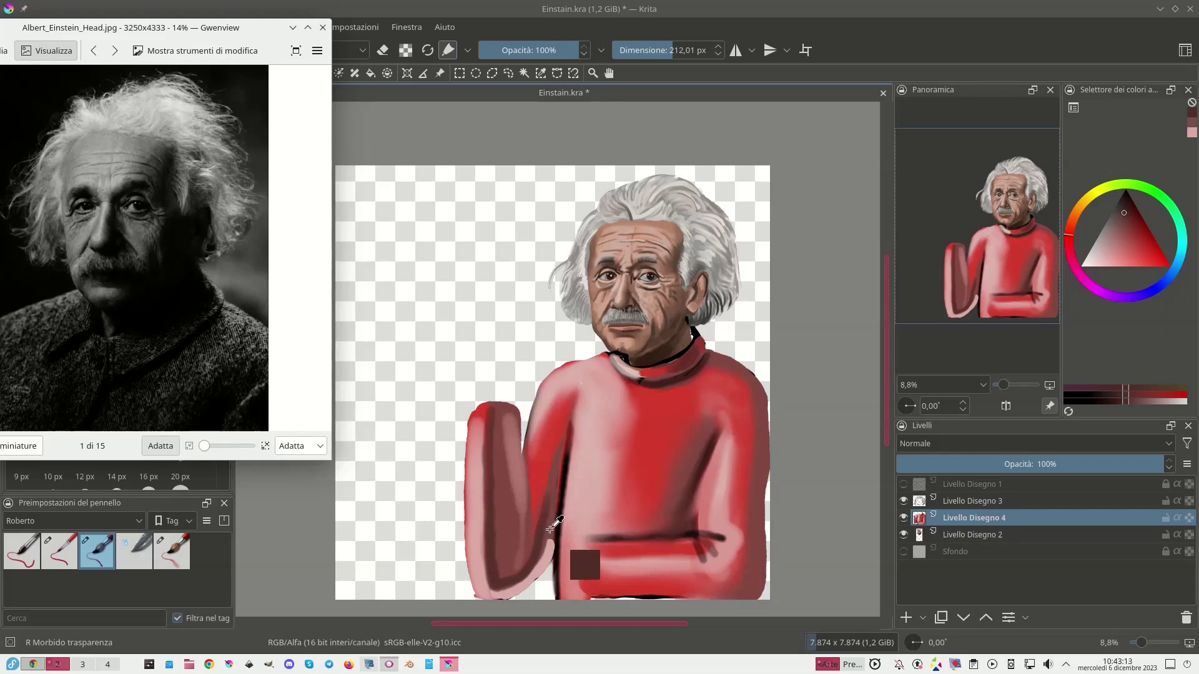
left_click_drag(547, 533, 531, 565)
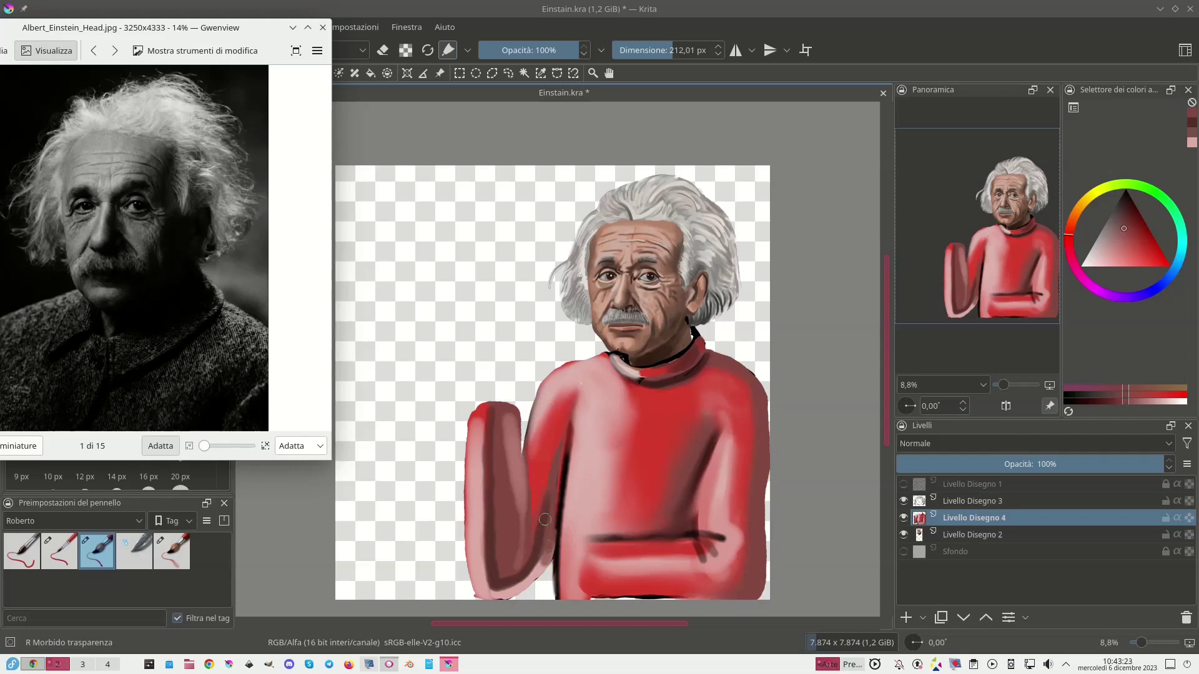
left_click(175, 557)
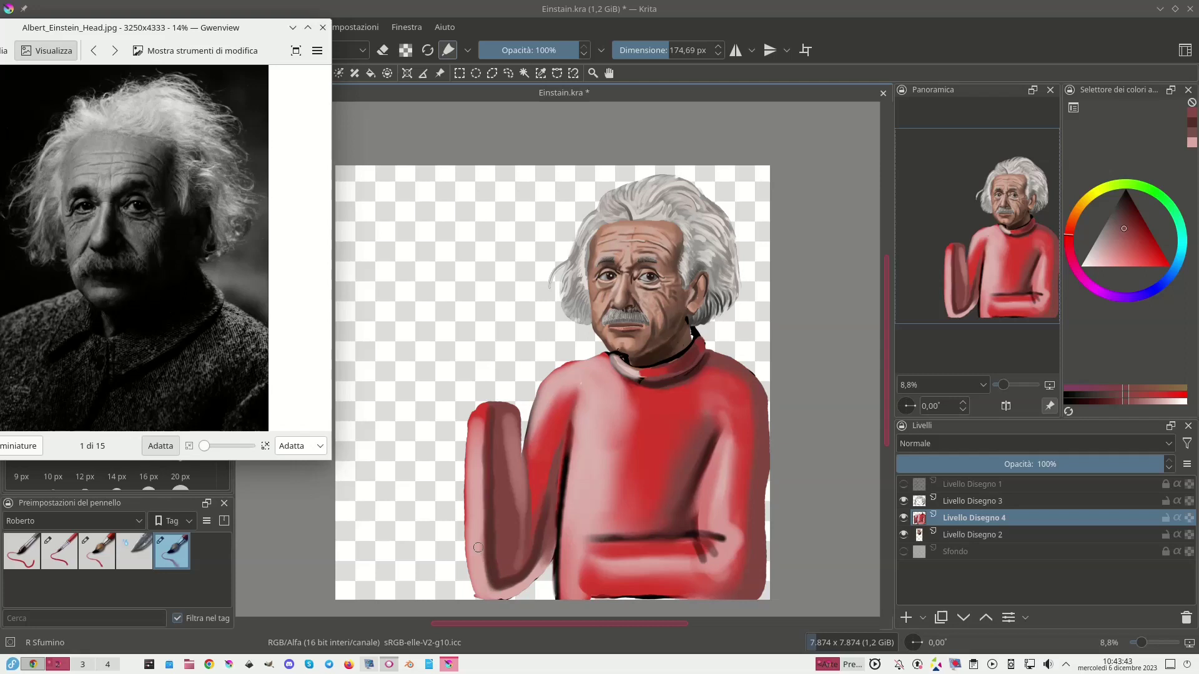
Fill out the raised sleeve's upper end in sampled reds with R Duro opaco at 218.70 px, and erase its cuff edge straight.
key("slash")
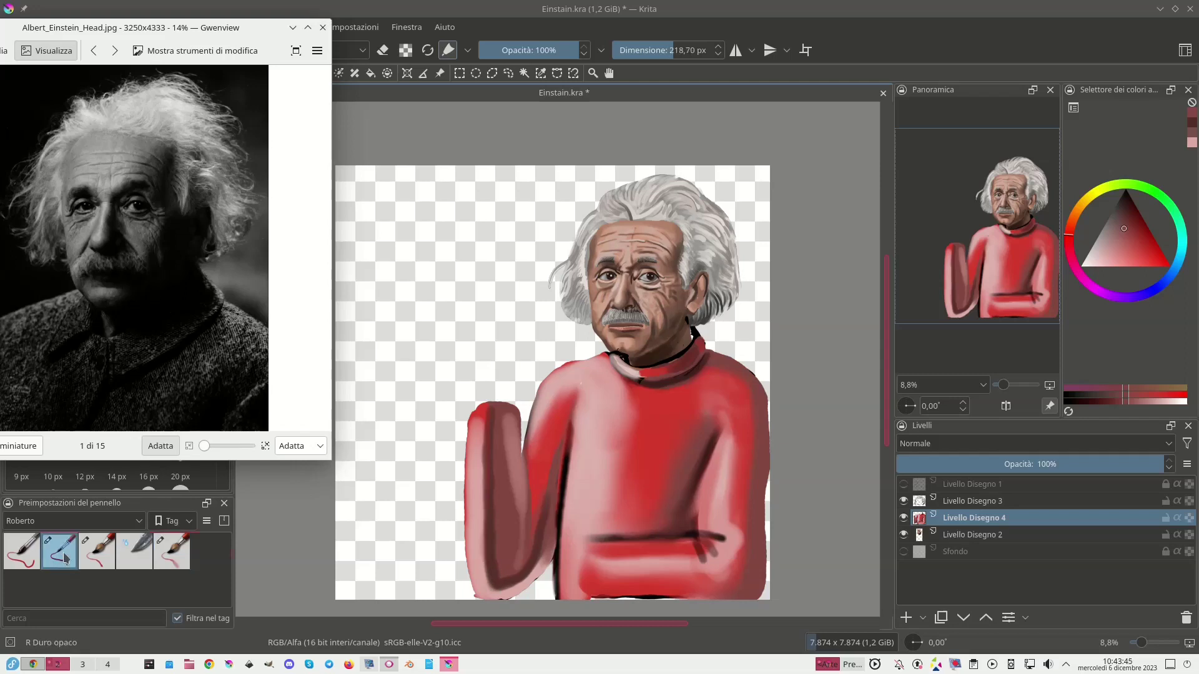
left_click(486, 407, "ctrl")
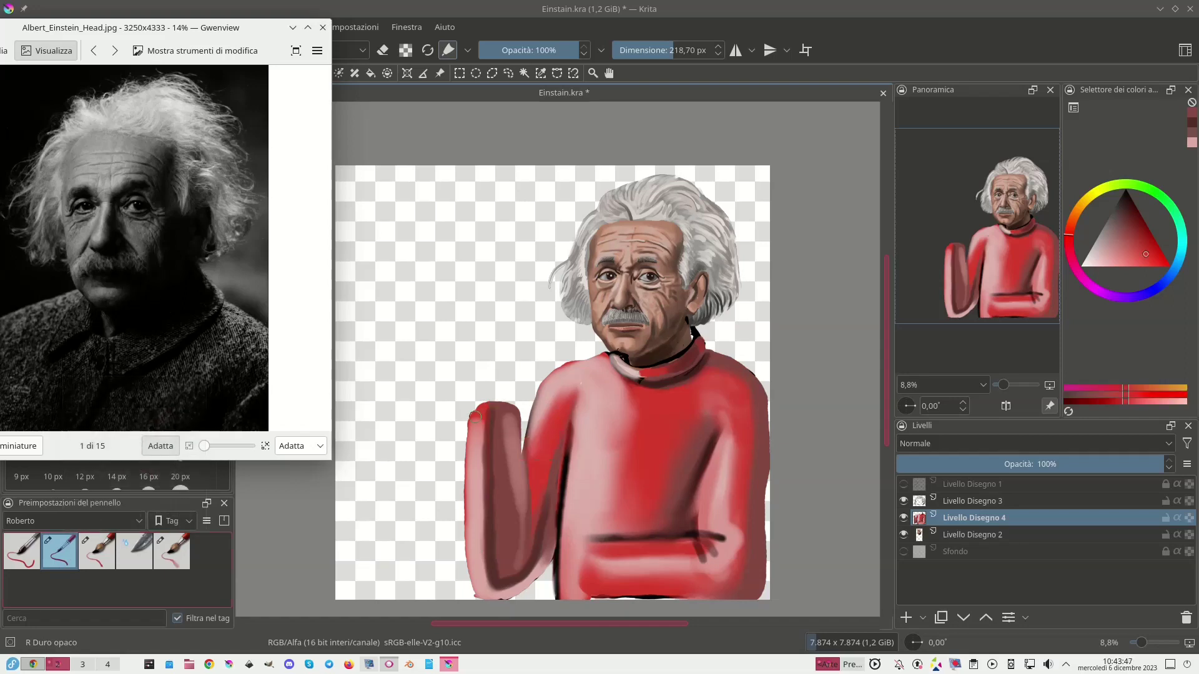
left_click_drag(476, 407, 485, 402)
left_click(483, 417, "ctrl")
left_click_drag(480, 424, 476, 394)
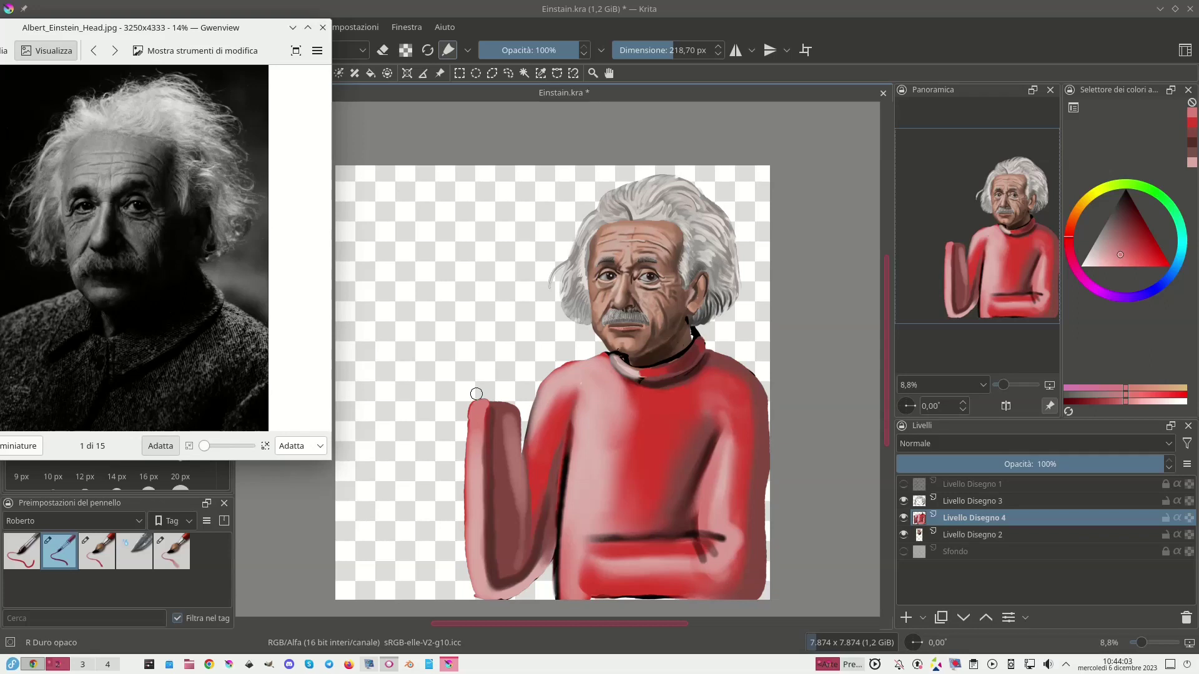
key("e")
left_click_drag(514, 400, 446, 395)
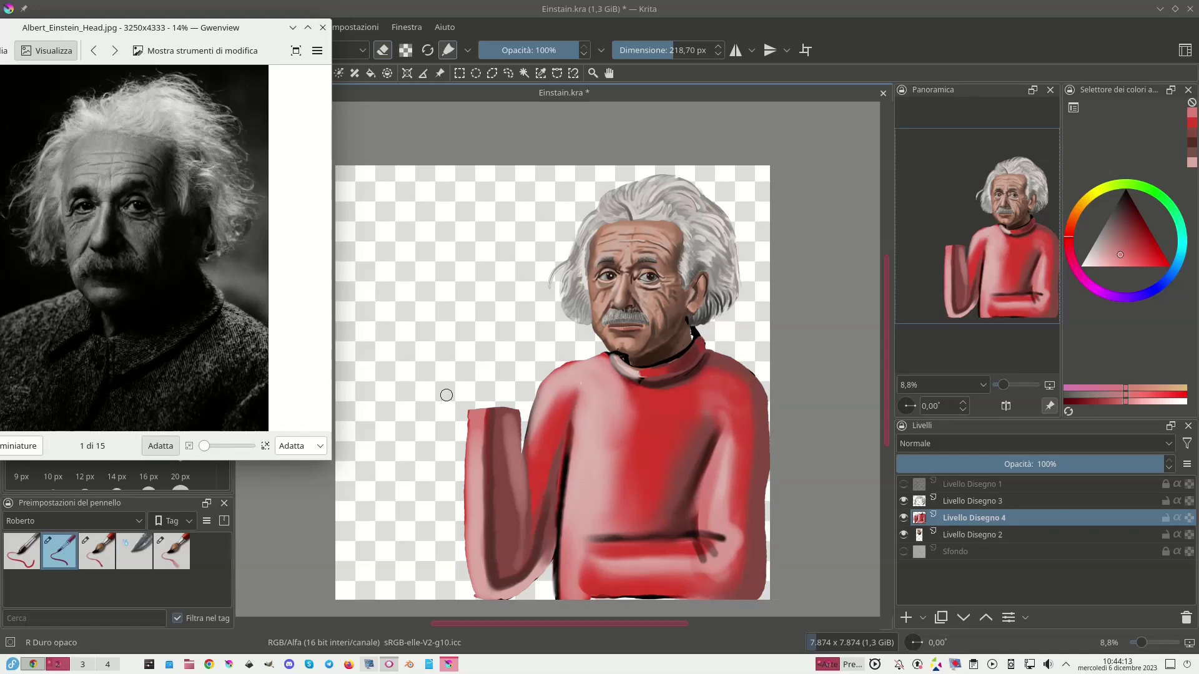
Show the sketch layer Livello Disegno 1 and add a new paint layer directly above Livello Disegno 4.
left_click(904, 484)
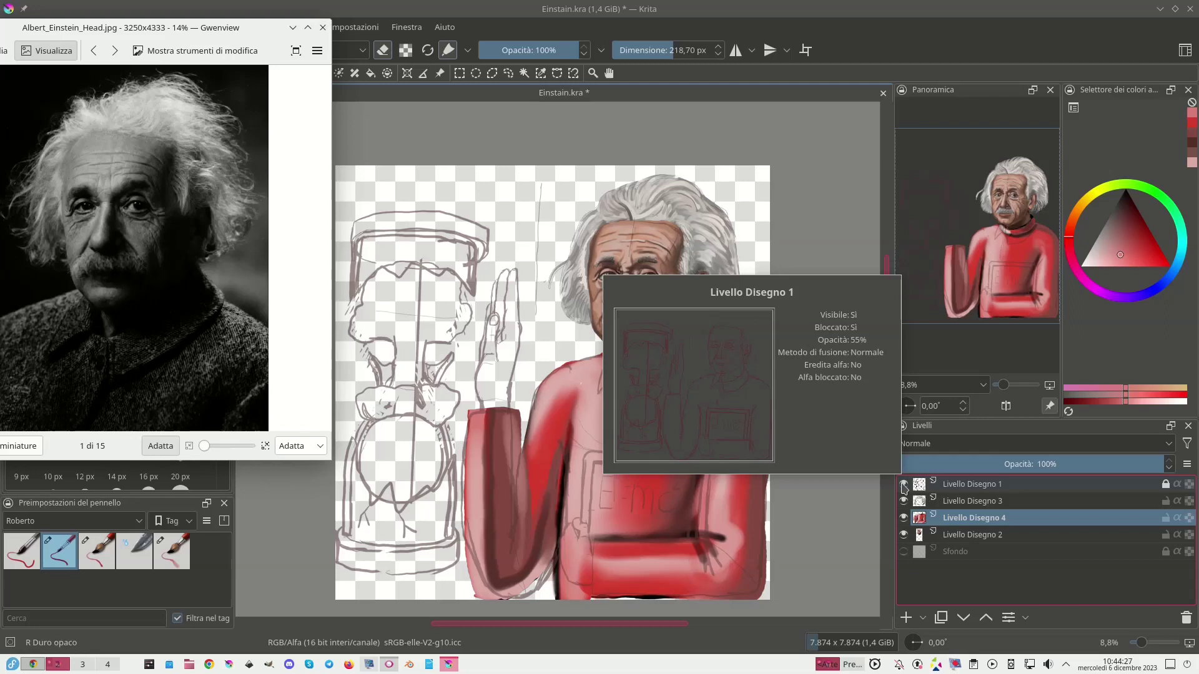
left_click(985, 535)
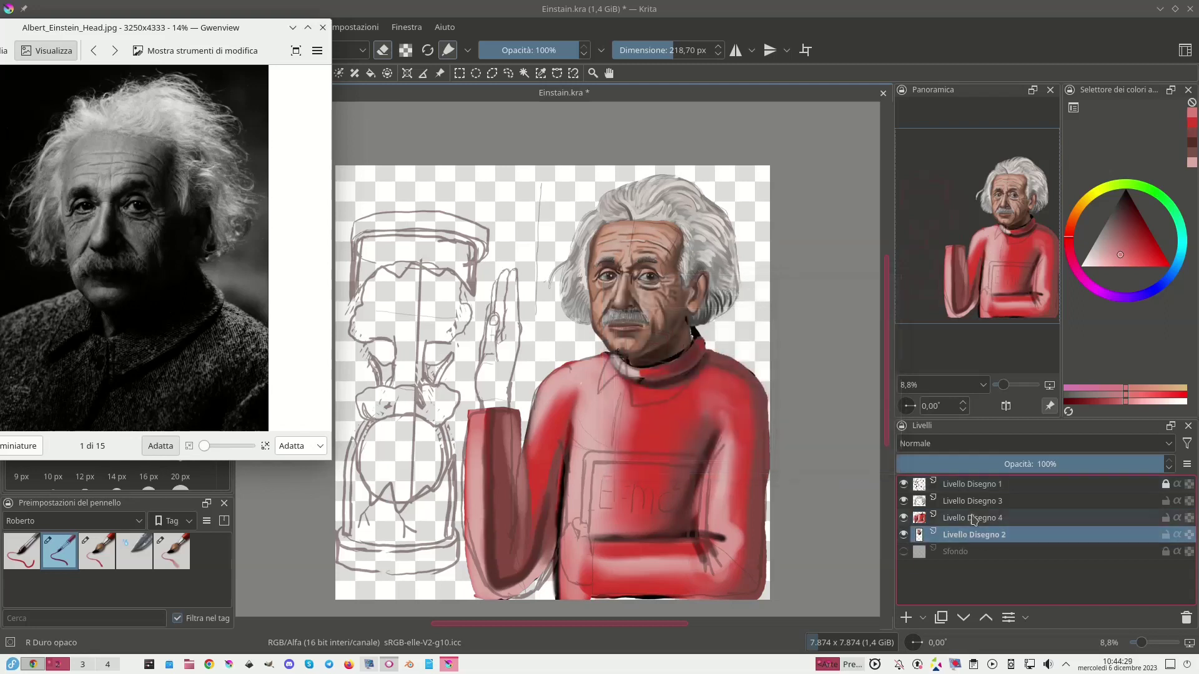
mouse_move(982, 509)
left_click(961, 518)
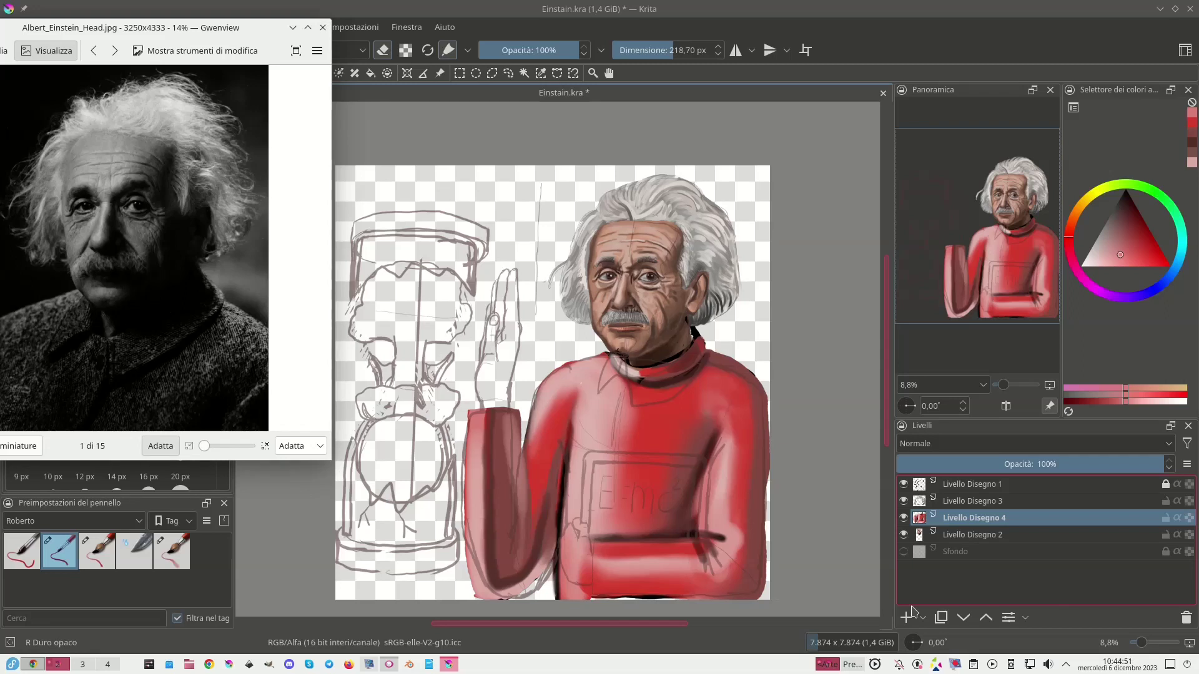
left_click(960, 503)
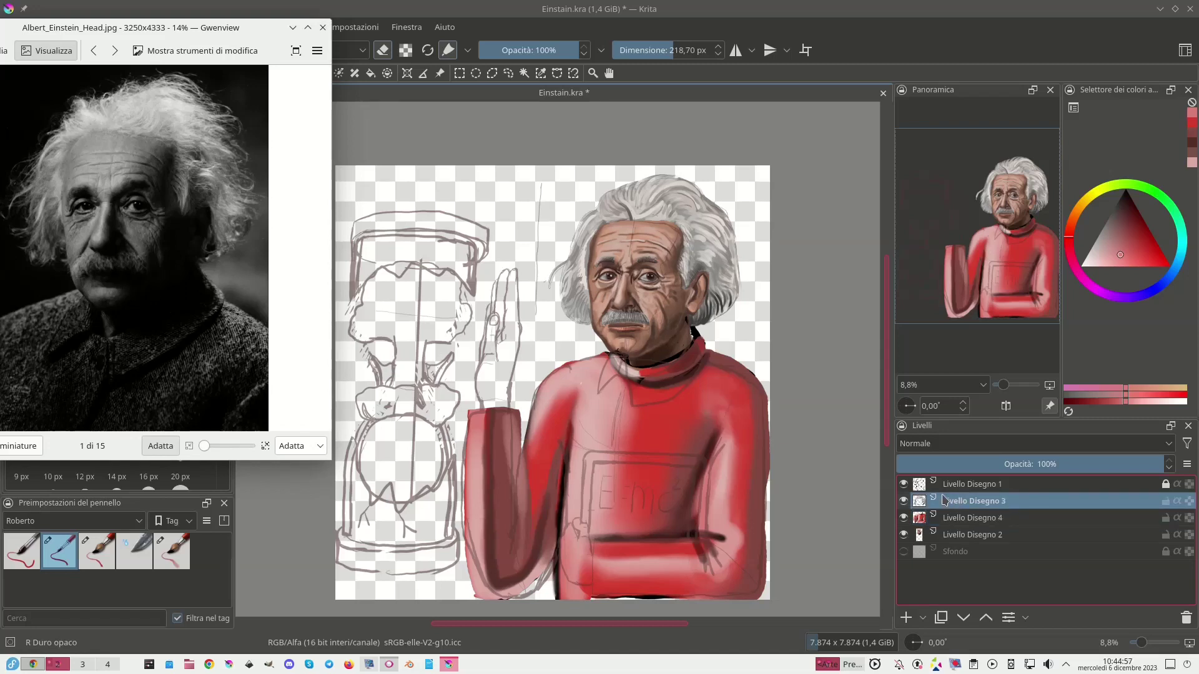
mouse_move(945, 499)
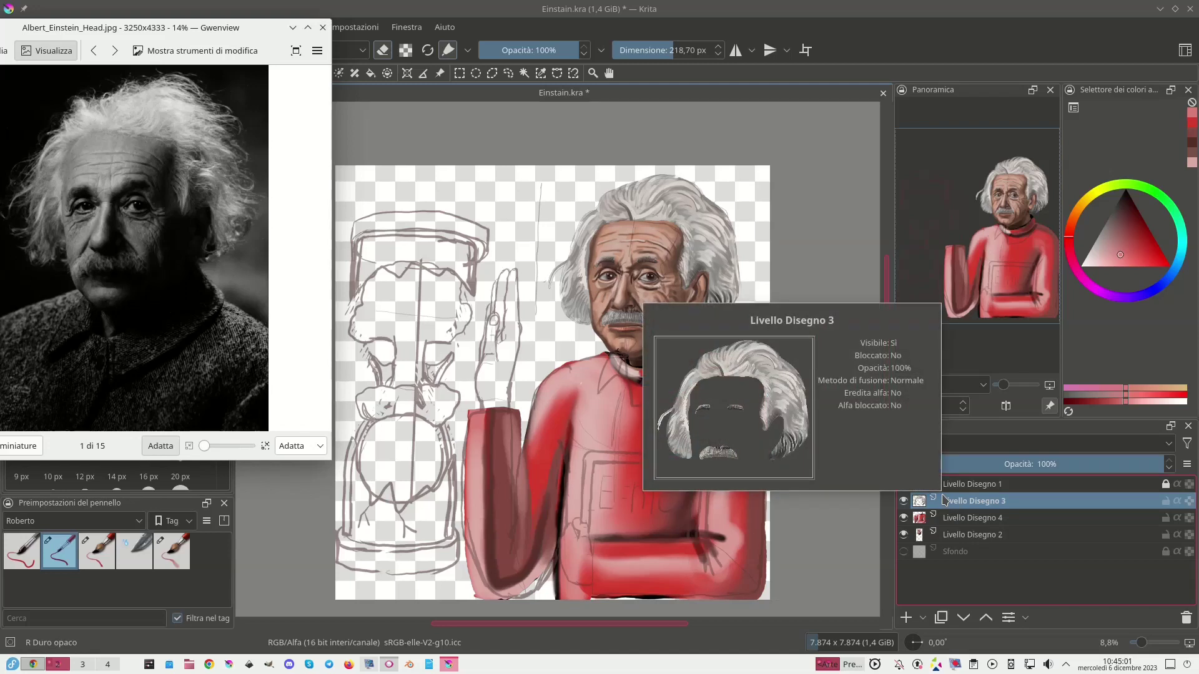
left_click(952, 520)
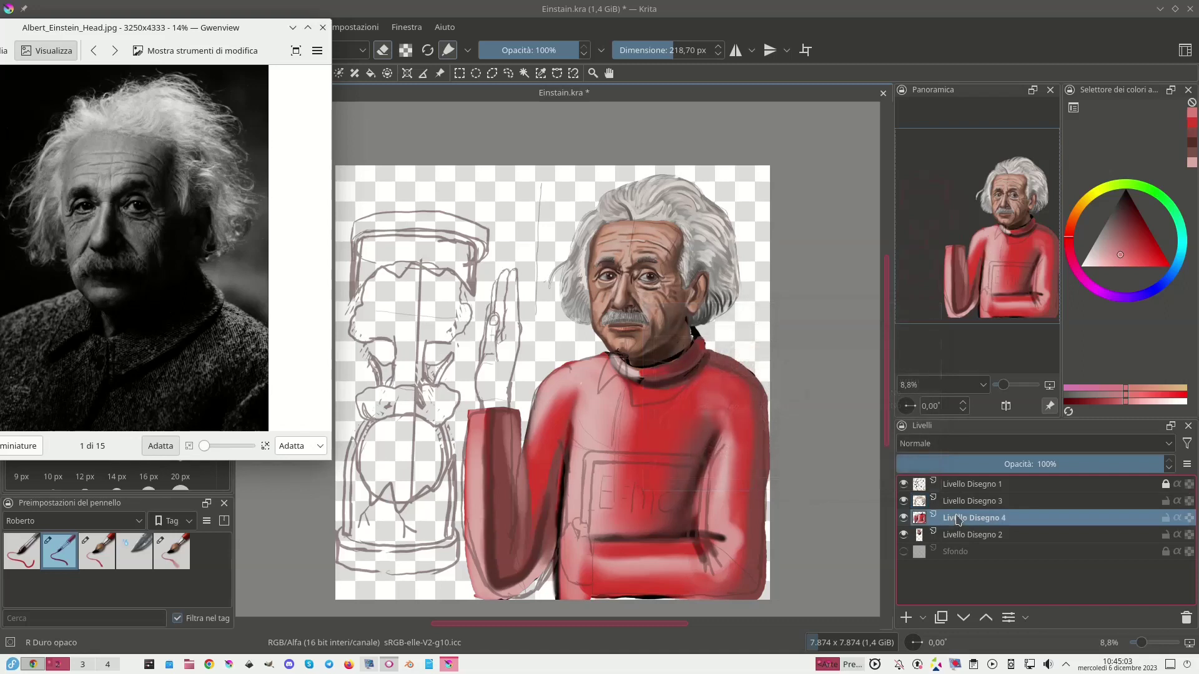
key("Insert")
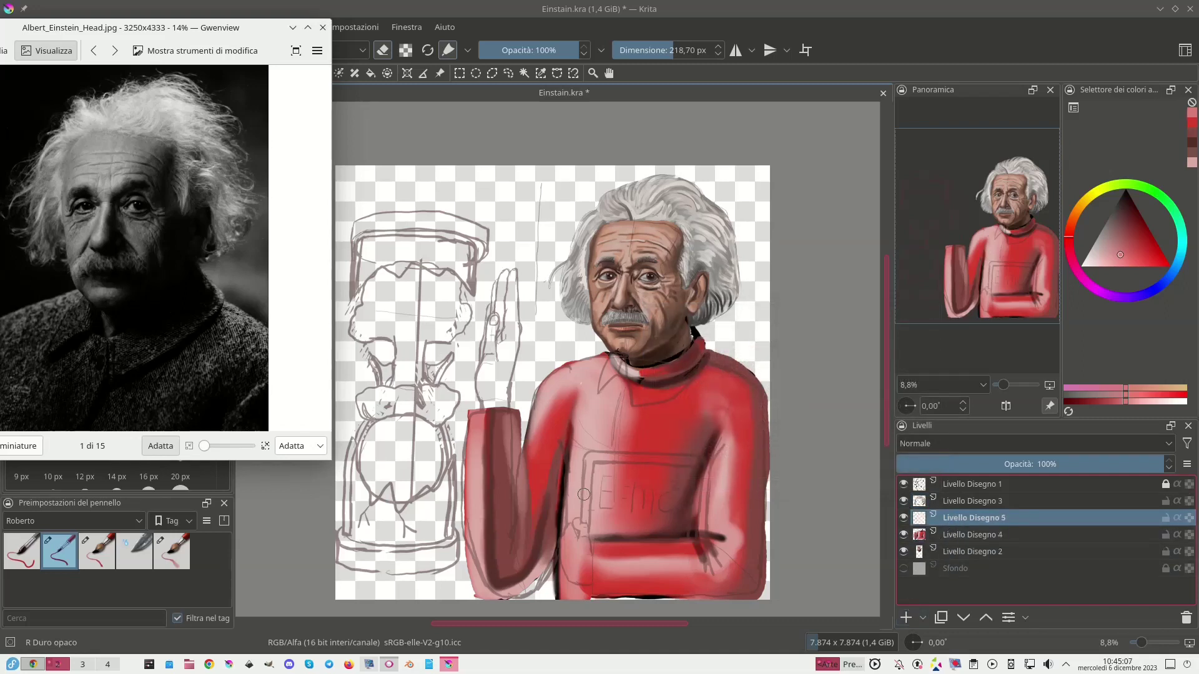
Paint both sides and the upper edge of the sketched board's frame in olive green with R Duro opaco at 218.70 px.
left_click(1100, 198)
left_click(1126, 222)
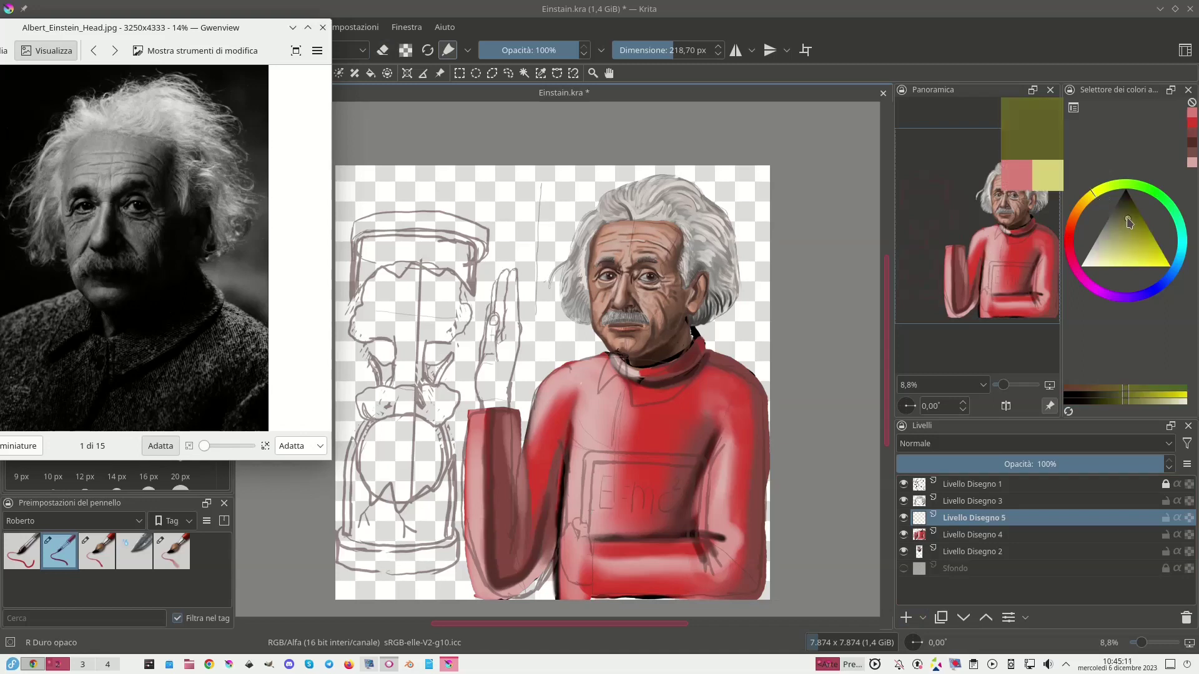
mouse_move(590, 476)
left_mouse_down()
mouse_move(588, 459)
mouse_move(576, 555)
mouse_move(588, 490)
left_mouse_up()
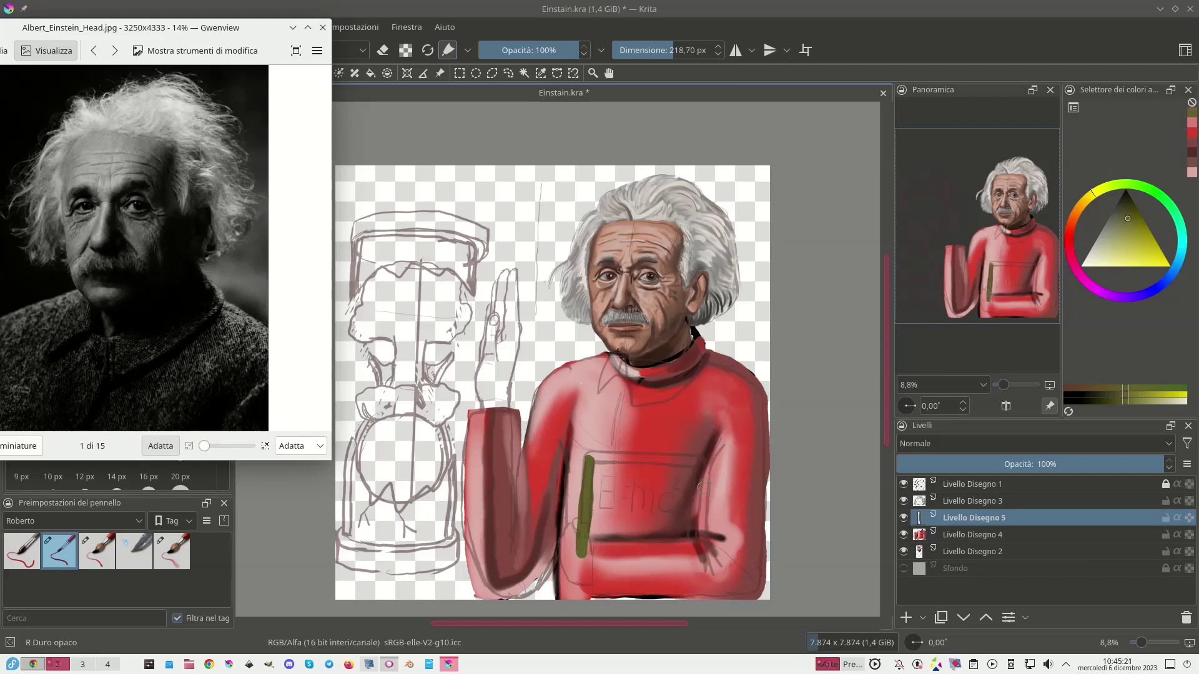
mouse_move(700, 465)
left_mouse_down()
mouse_move(691, 541)
mouse_move(692, 530)
left_mouse_up()
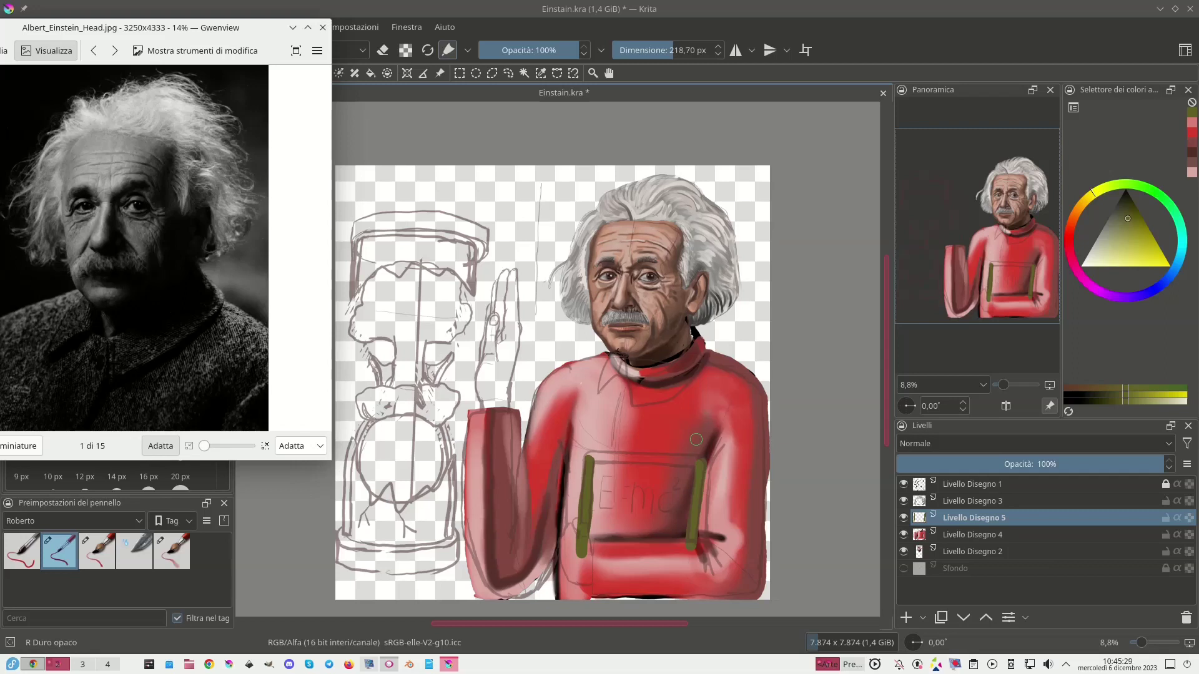
left_click_drag(594, 457, 697, 461)
Fill the board inside the frame with light grey, and clean up the frame's upper and side edges with the sampled olive green.
left_click(1097, 236)
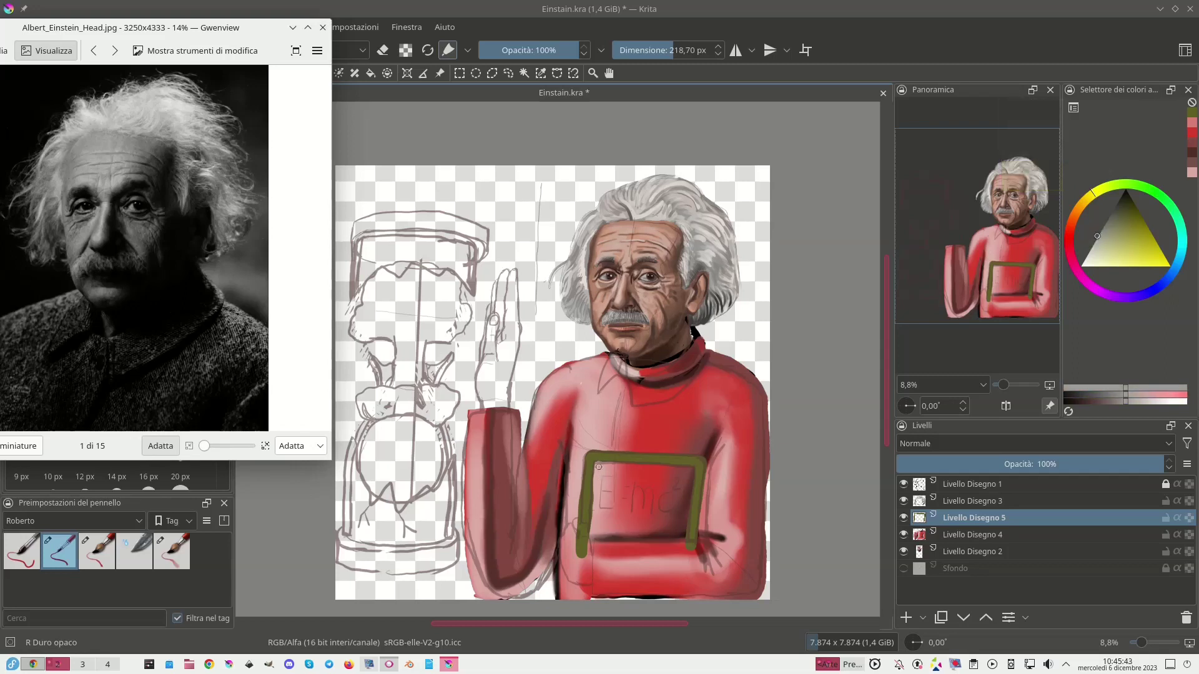
left_click_drag(598, 466, 592, 537)
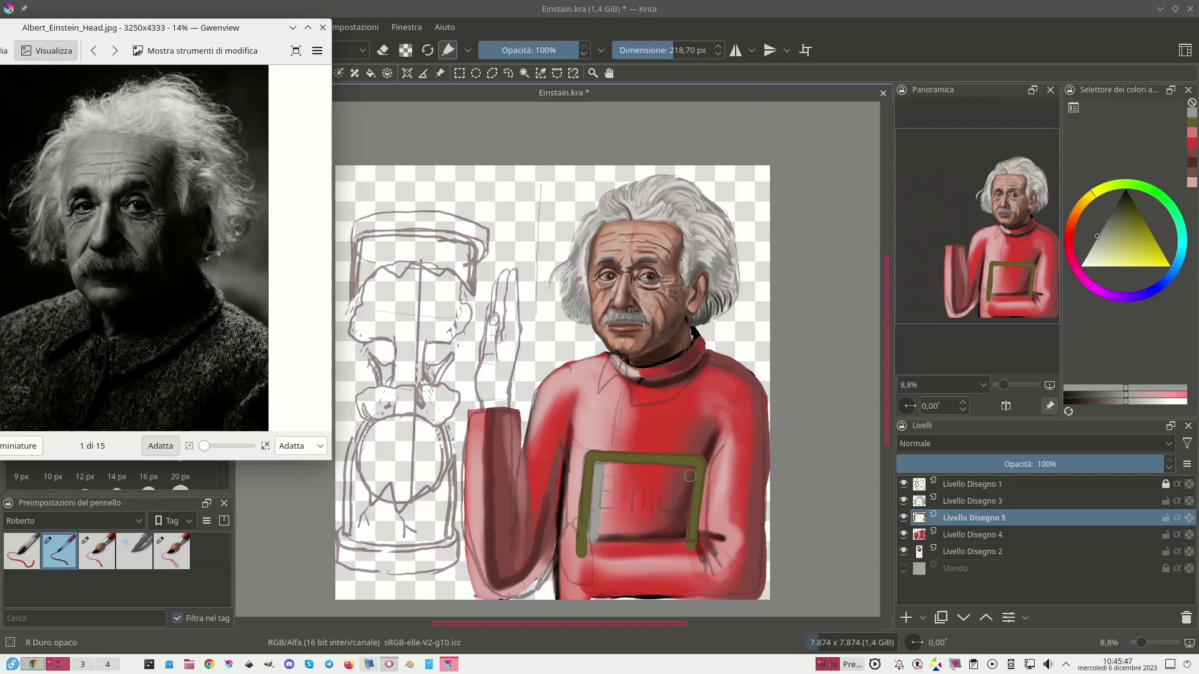
mouse_move(690, 472)
left_mouse_down()
mouse_move(683, 539)
mouse_move(689, 469)
mouse_move(607, 467)
left_mouse_up()
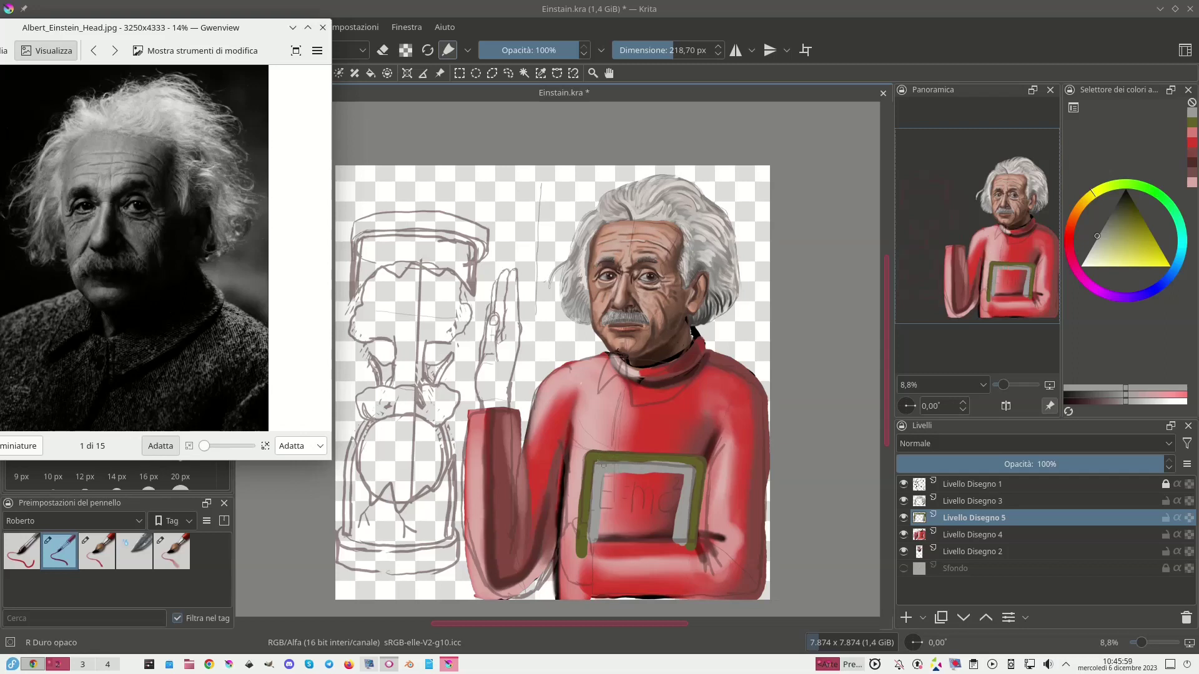
mouse_move(648, 467)
left_mouse_down()
mouse_move(683, 476)
mouse_move(677, 508)
mouse_move(671, 522)
mouse_move(673, 474)
mouse_move(655, 538)
mouse_move(656, 475)
mouse_move(644, 536)
mouse_move(650, 471)
mouse_move(636, 537)
mouse_move(641, 475)
mouse_move(632, 532)
mouse_move(629, 478)
mouse_move(620, 543)
mouse_move(624, 469)
mouse_move(611, 547)
left_mouse_up()
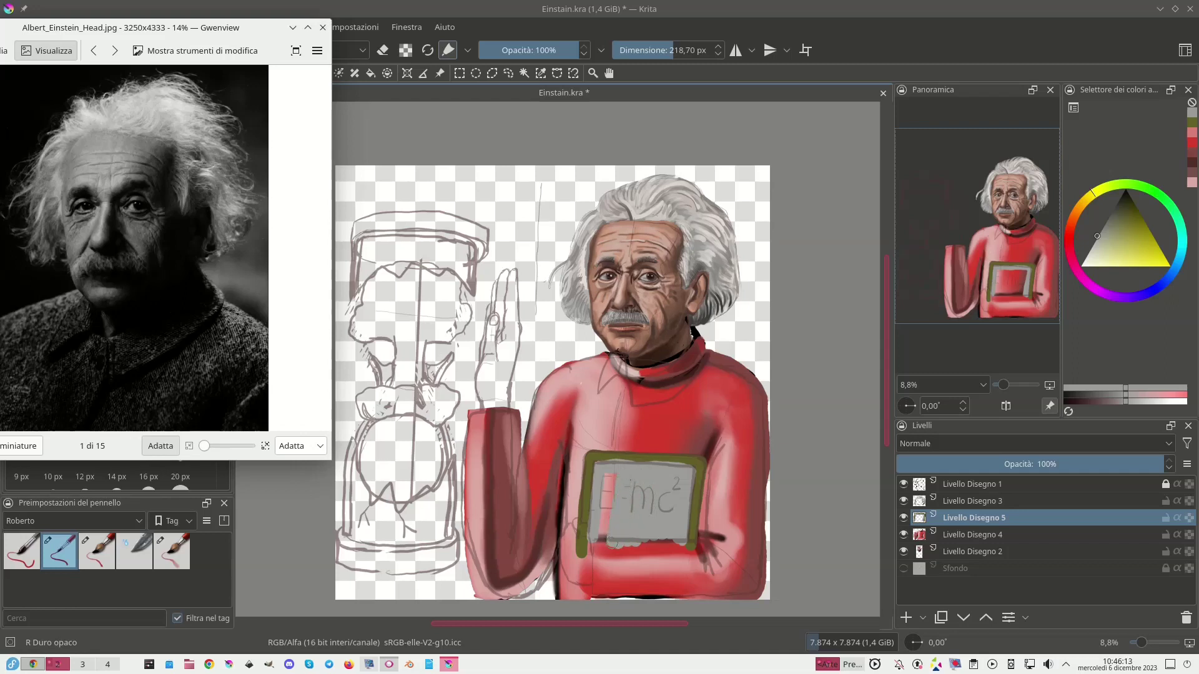
mouse_move(616, 479)
left_mouse_down()
mouse_move(602, 537)
mouse_move(609, 474)
mouse_move(596, 528)
mouse_move(598, 517)
left_mouse_up()
left_click(599, 452, "ctrl")
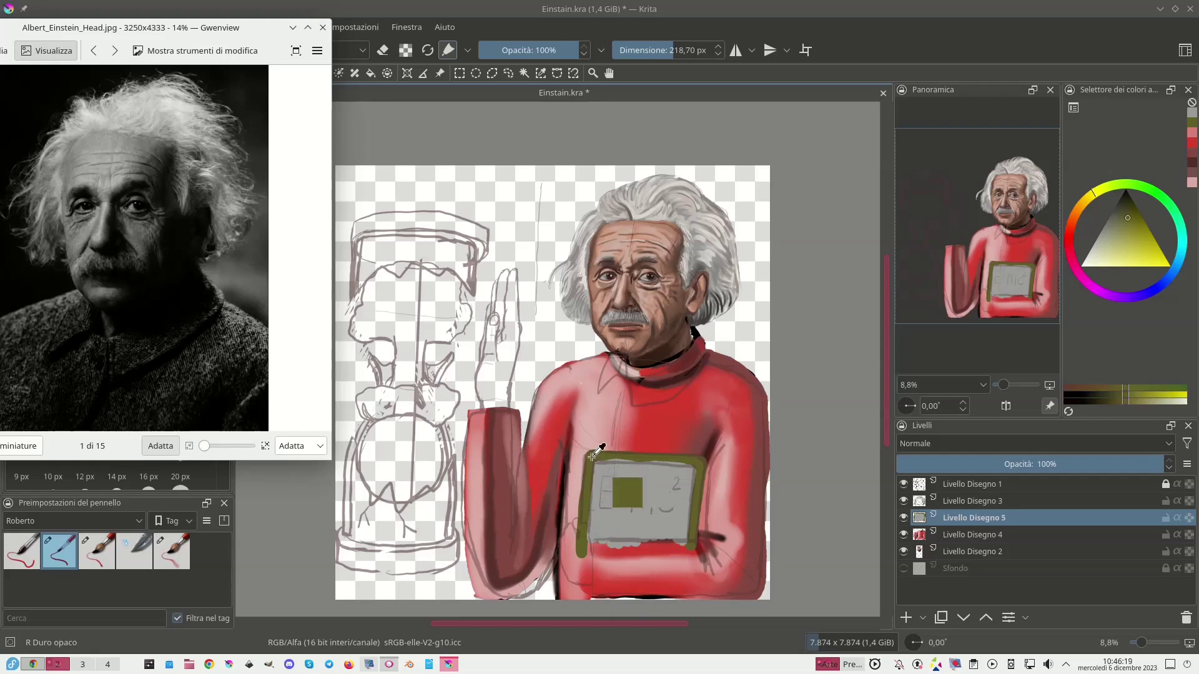
mouse_move(605, 457)
left_mouse_down()
mouse_move(699, 463)
mouse_move(694, 541)
left_mouse_up()
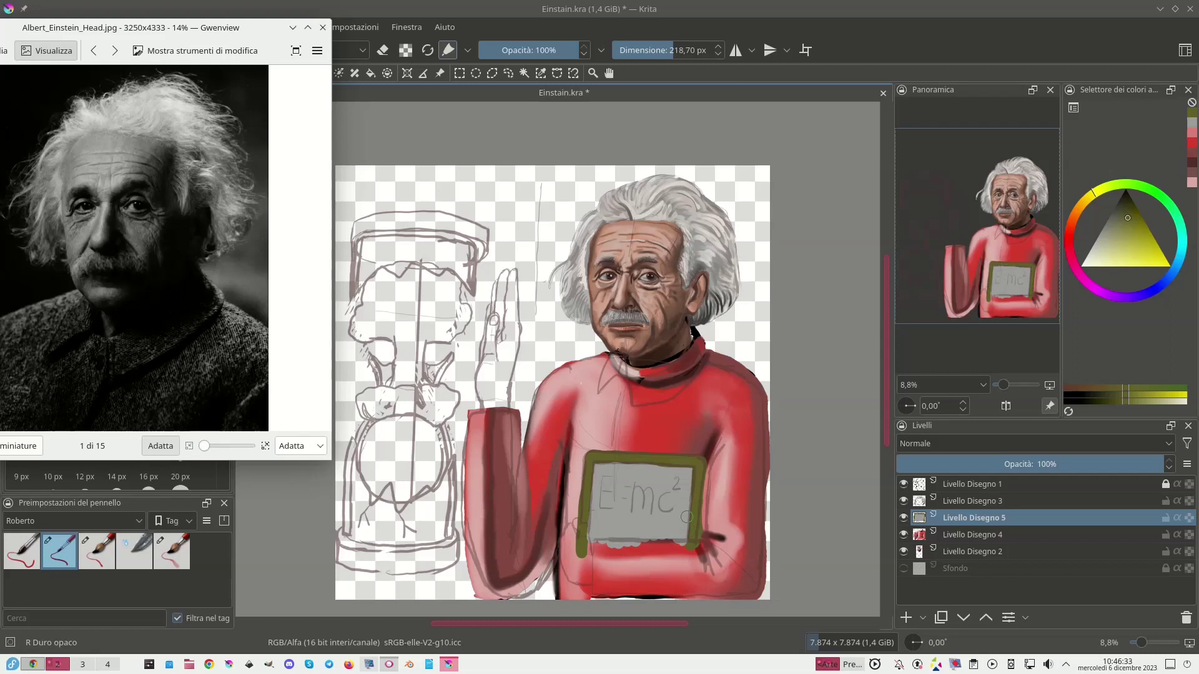
Erase the excess paint around the board frame's upper corner, its lower edge and the overhanging lower ends of its sides.
left_click(383, 53)
left_click_drag(708, 460, 677, 444)
left_click_drag(667, 544, 709, 546)
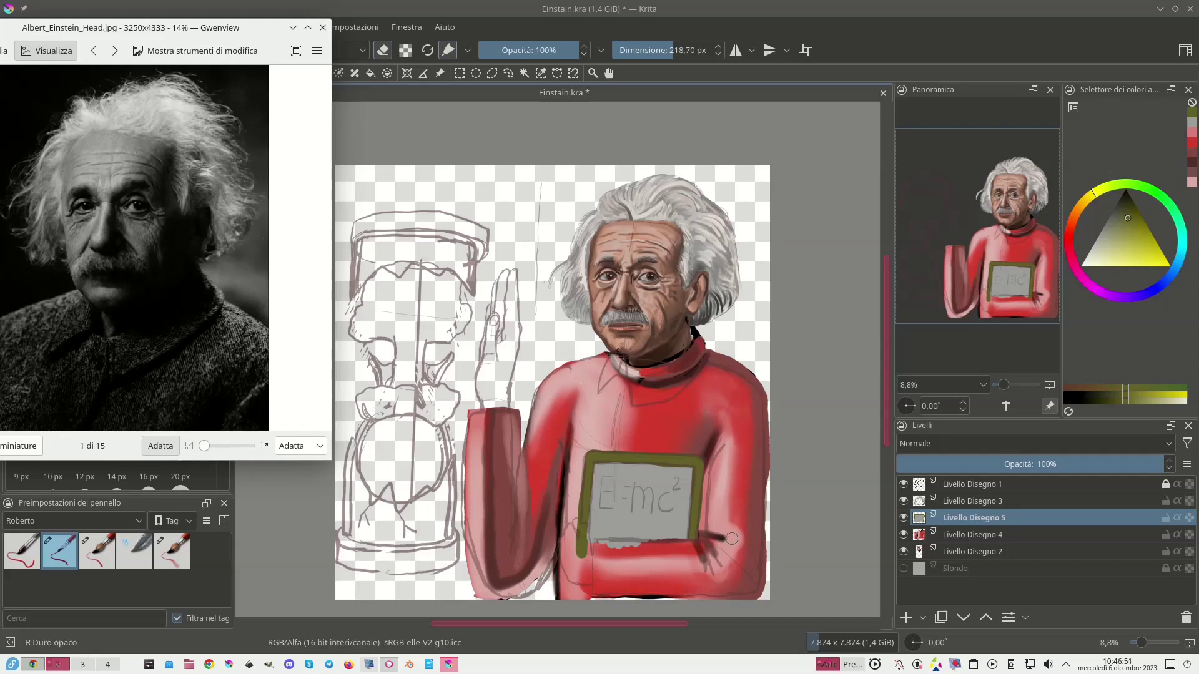
mouse_move(638, 535)
left_mouse_down()
mouse_move(654, 544)
mouse_move(573, 542)
mouse_move(577, 551)
left_mouse_up()
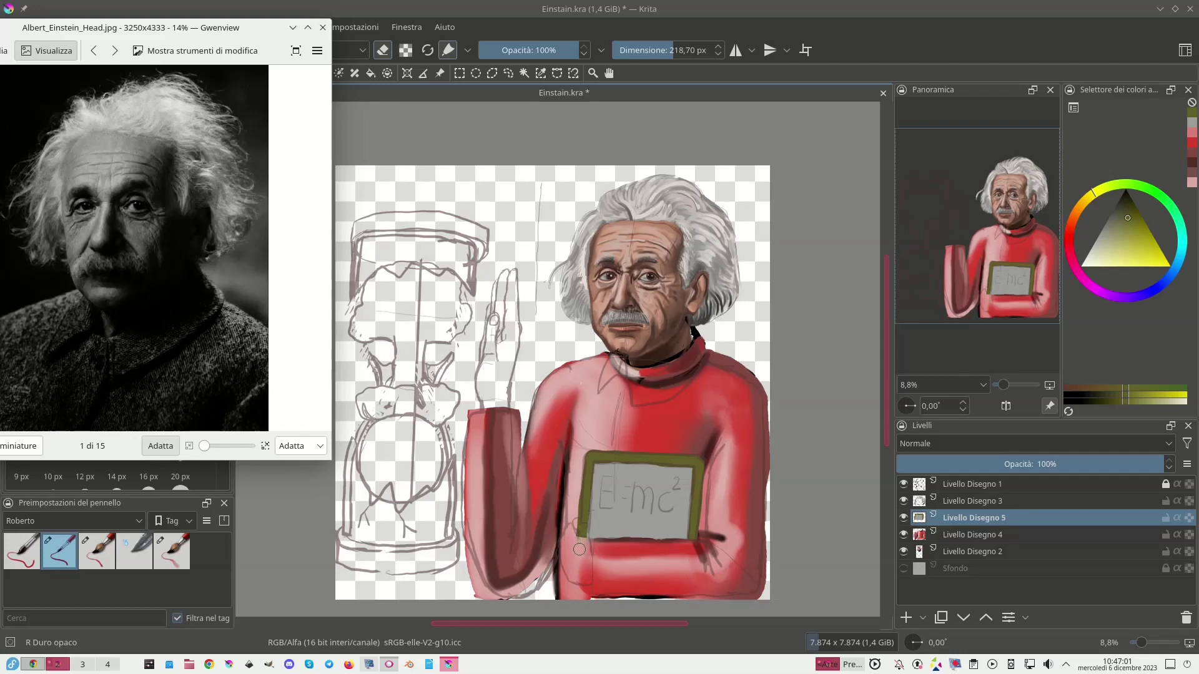
left_click_drag(582, 530, 578, 540)
Paint "E=m" over the sketched formula on the board in near-black olive with a 109.40 px brush.
left_click(1124, 196)
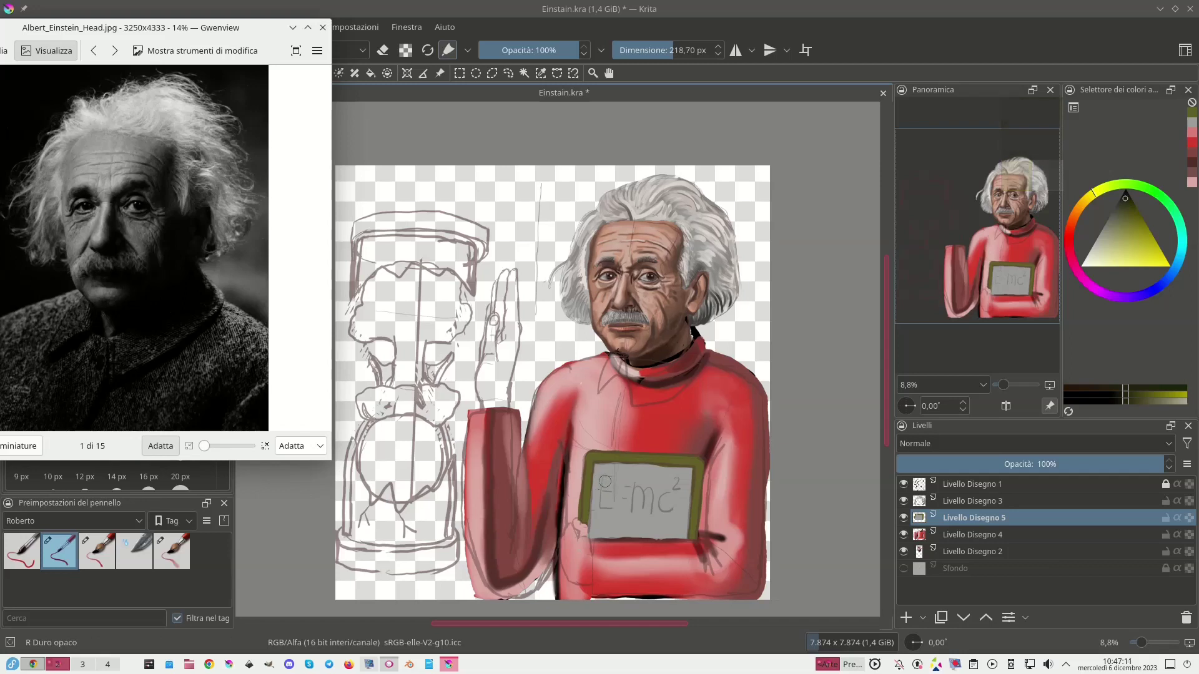
left_click_drag(605, 477, 599, 487)
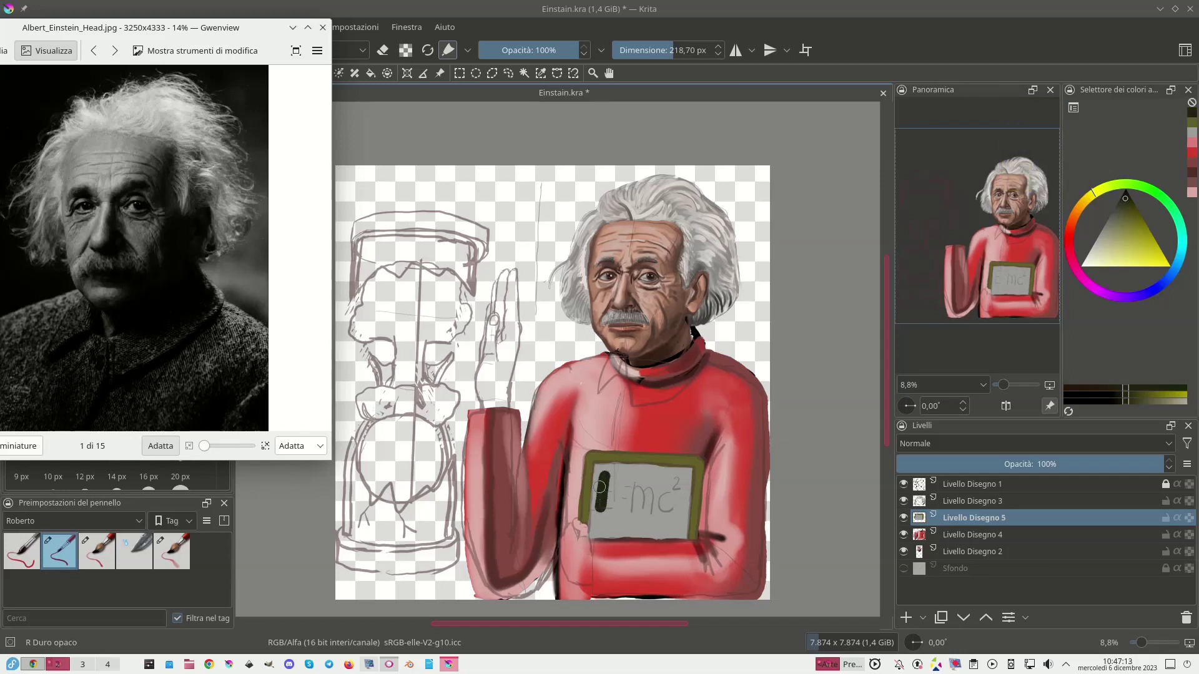
key("ctrl+z")
left_click(665, 49)
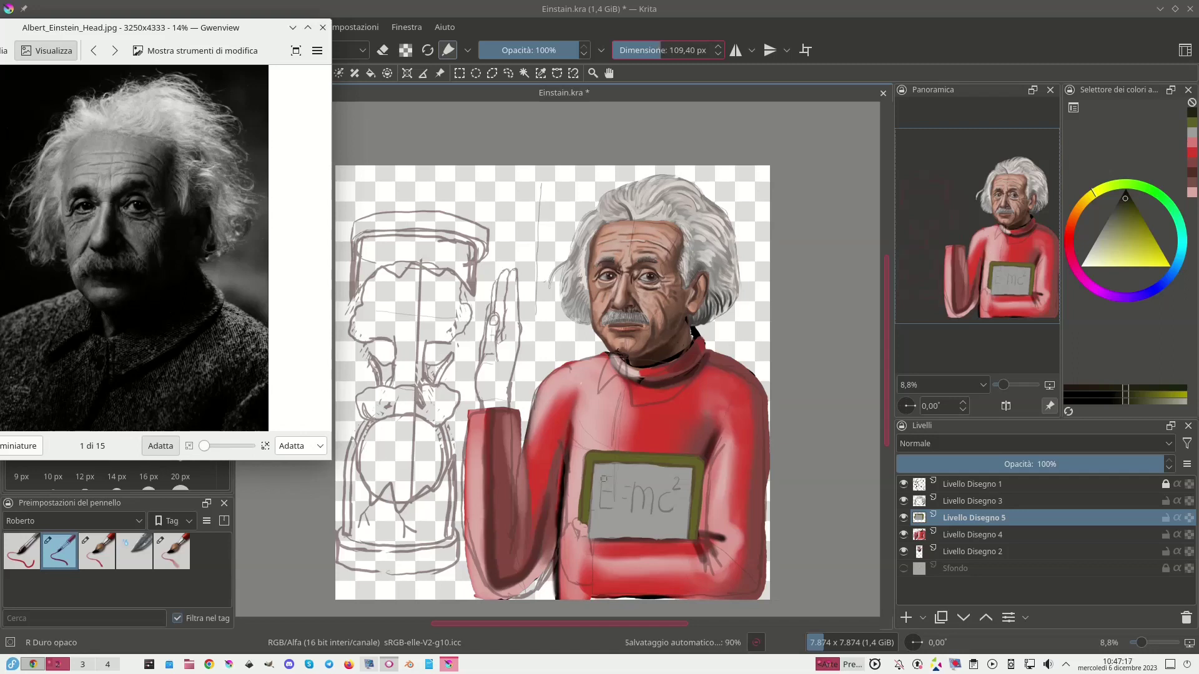
mouse_move(603, 477)
left_mouse_down()
mouse_move(600, 509)
mouse_move(615, 508)
mouse_move(617, 475)
left_mouse_up()
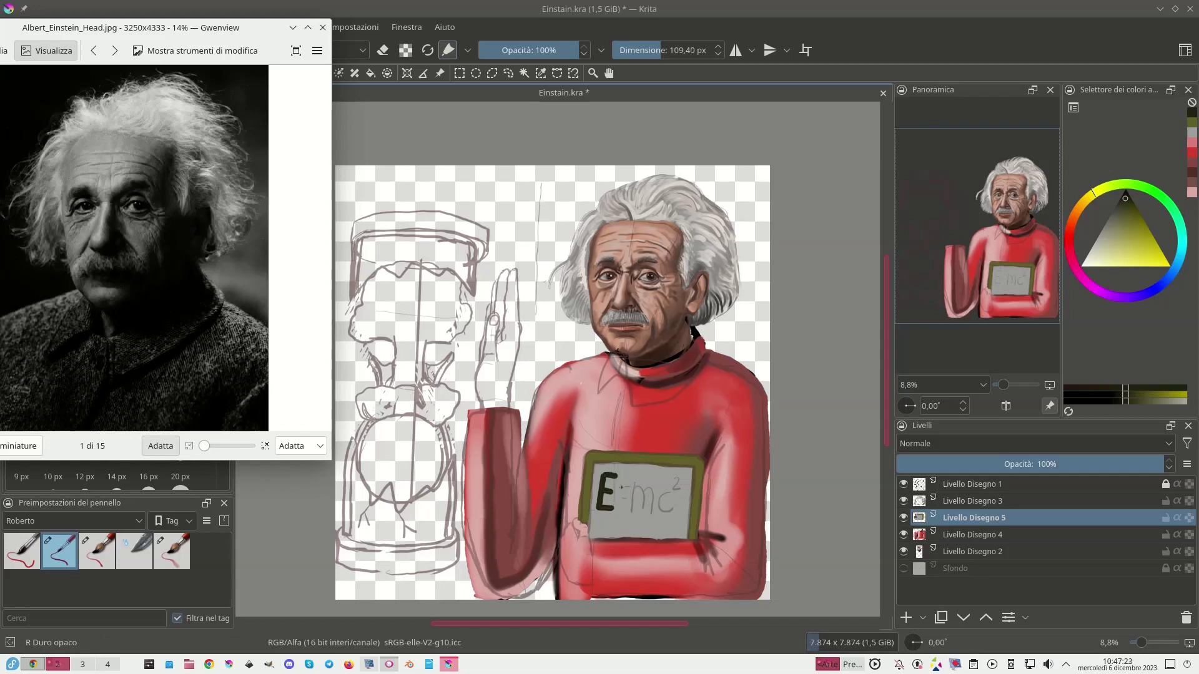
mouse_move(617, 501)
left_mouse_down()
mouse_move(627, 517)
mouse_move(642, 492)
mouse_move(641, 516)
mouse_move(653, 490)
mouse_move(649, 517)
left_mouse_up()
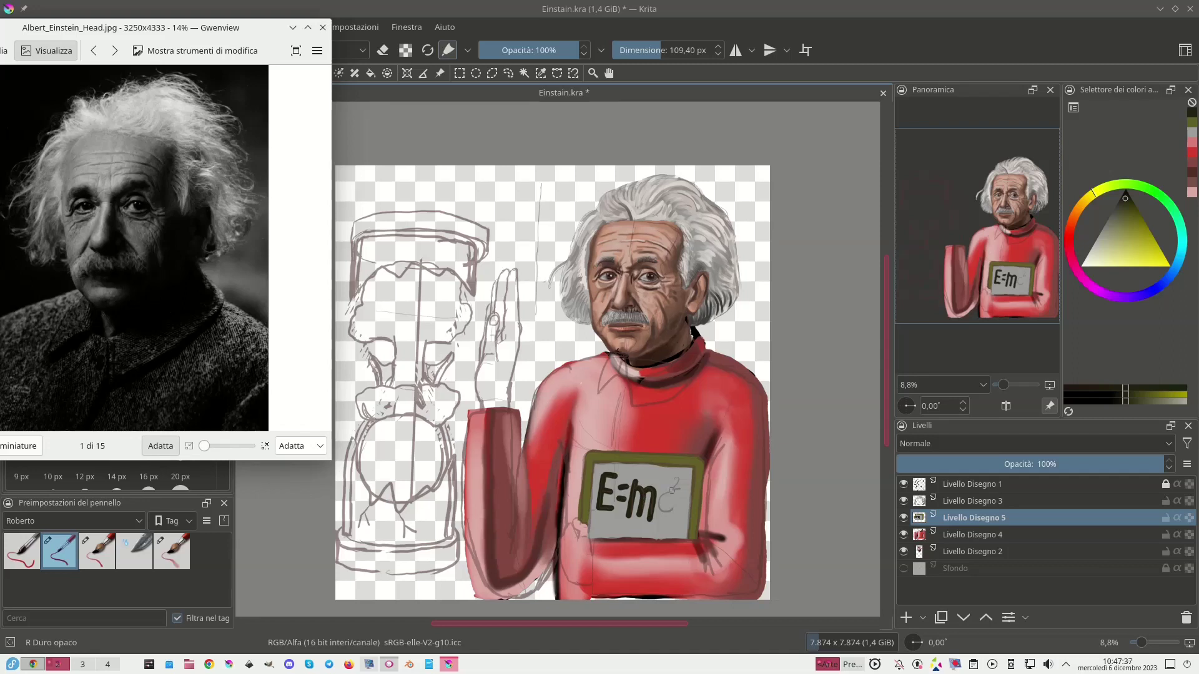
Undo and repaint the formula's m, complete it with "c²", and tidy the exponent with the board's sampled light grey.
key("ctrl+z")
key("ctrl+z")
key("ctrl+z")
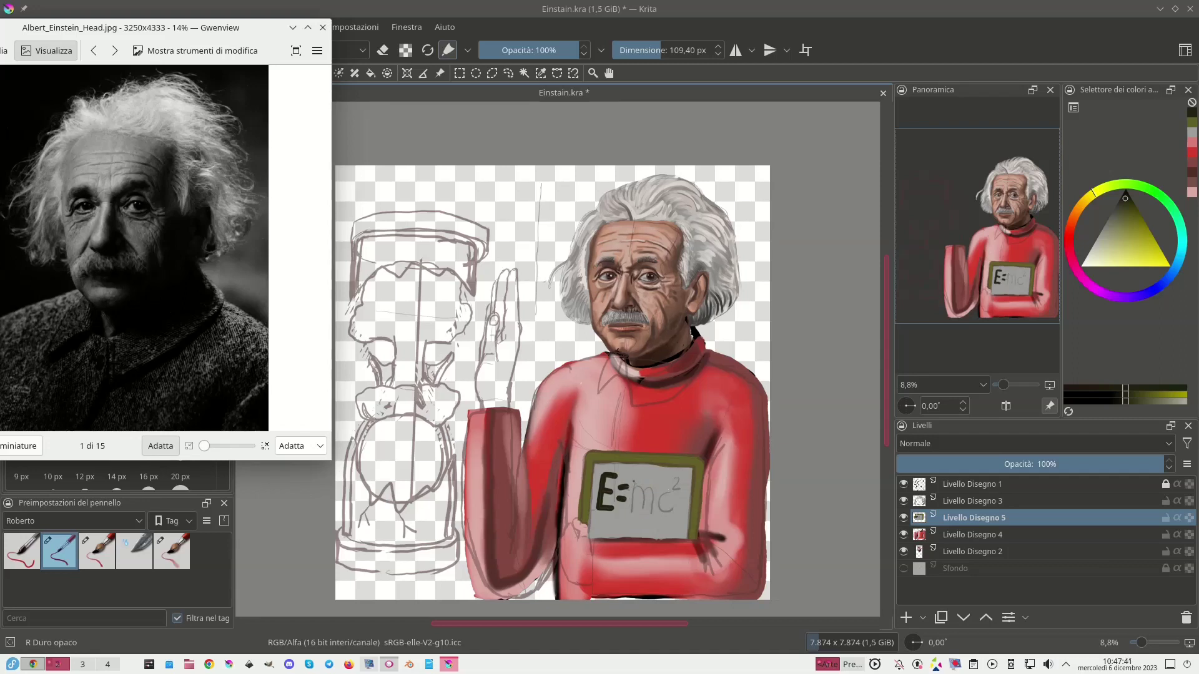
mouse_move(633, 479)
left_mouse_down()
mouse_move(632, 518)
mouse_move(646, 501)
mouse_move(643, 520)
mouse_move(656, 498)
mouse_move(652, 520)
left_mouse_up()
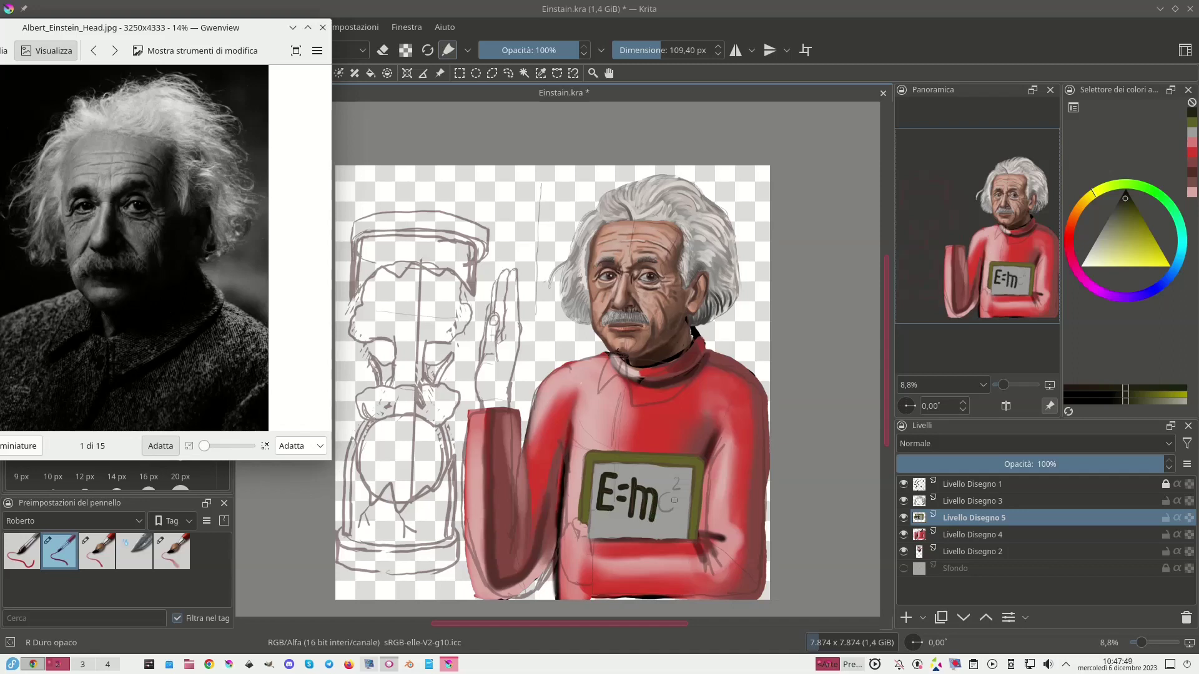
mouse_move(678, 493)
left_mouse_down()
mouse_move(660, 509)
mouse_move(671, 522)
mouse_move(680, 472)
mouse_move(675, 491)
mouse_move(687, 487)
left_mouse_up()
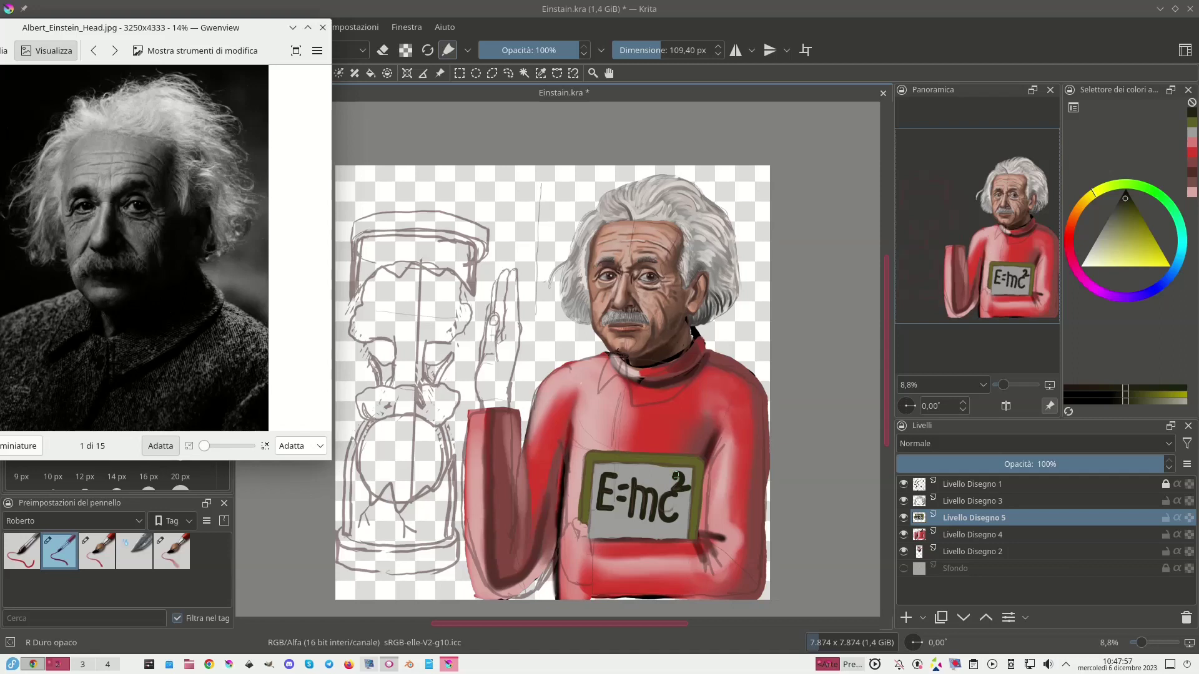
left_click(718, 537, "ctrl")
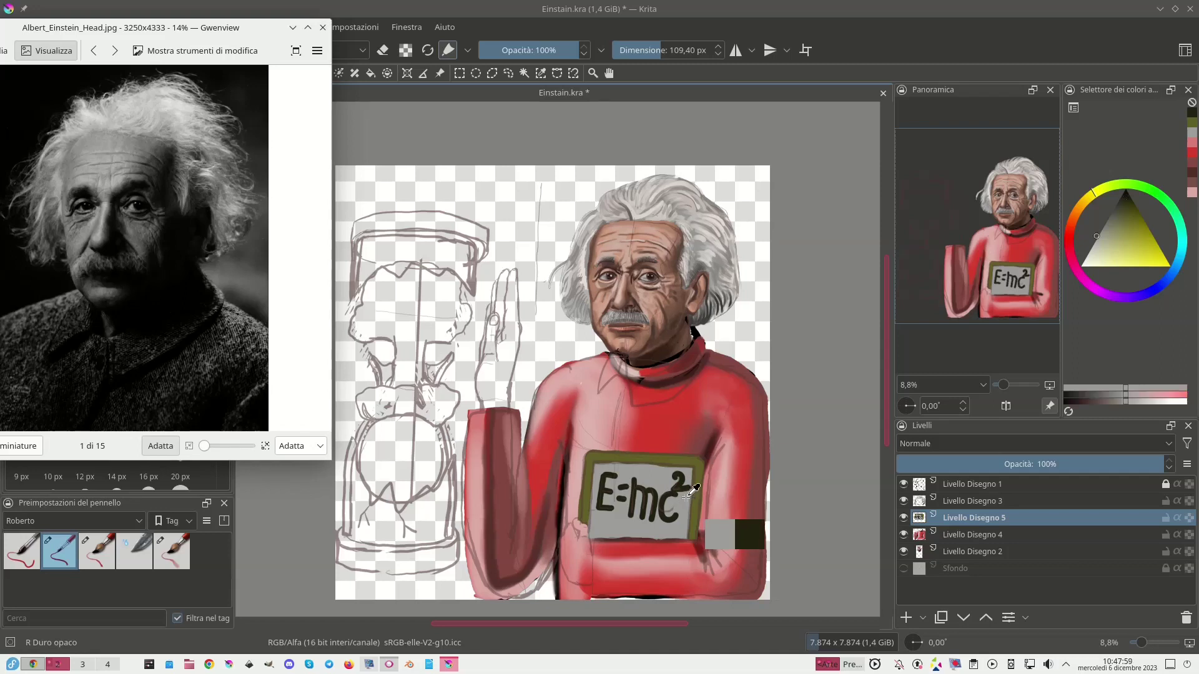
left_click(686, 484)
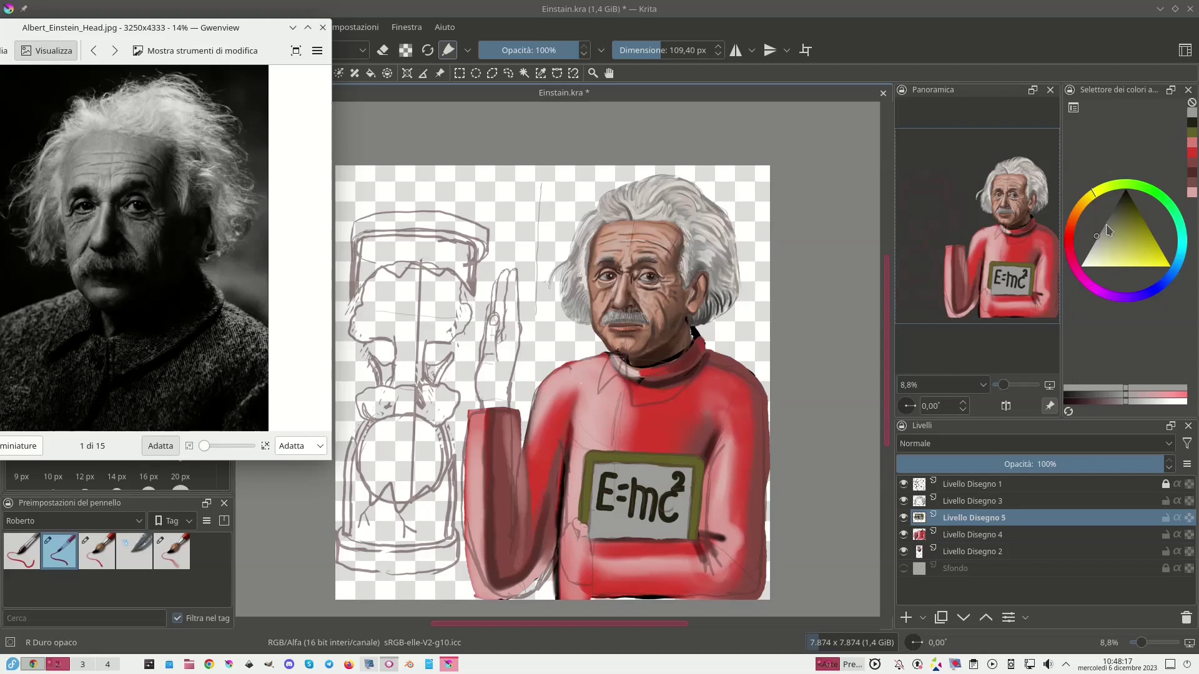
Paint a darker grey shadow band along the inside of the board's lower edge.
left_click(1106, 223)
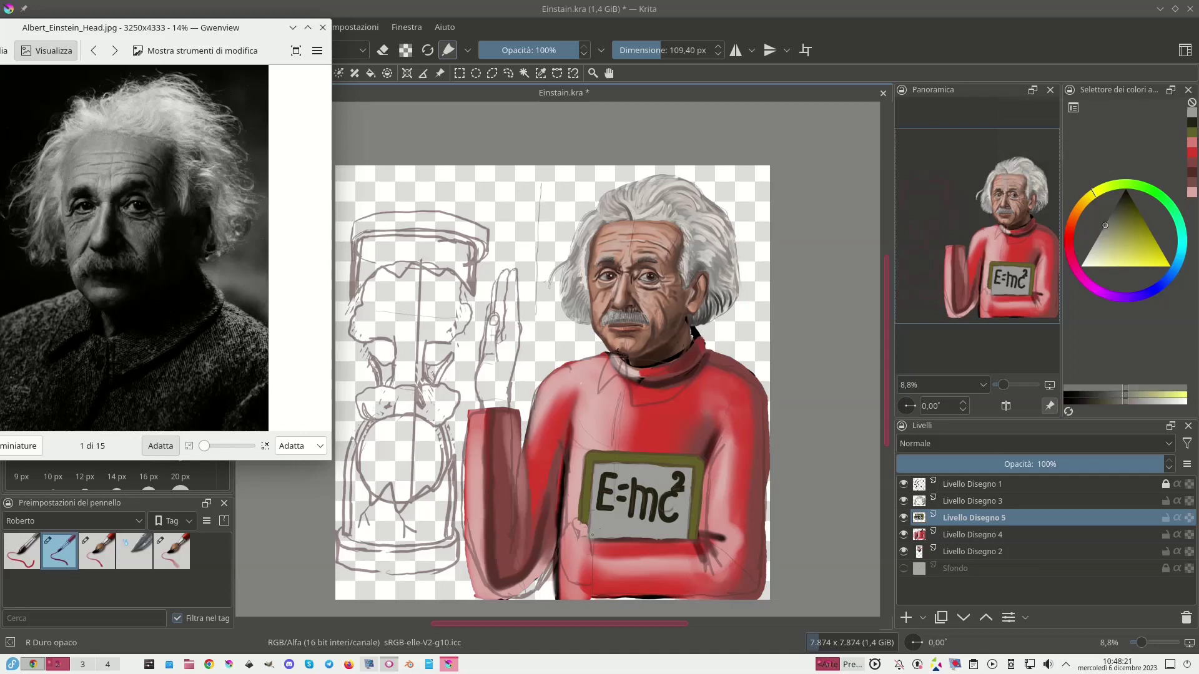
left_click_drag(593, 535, 687, 535)
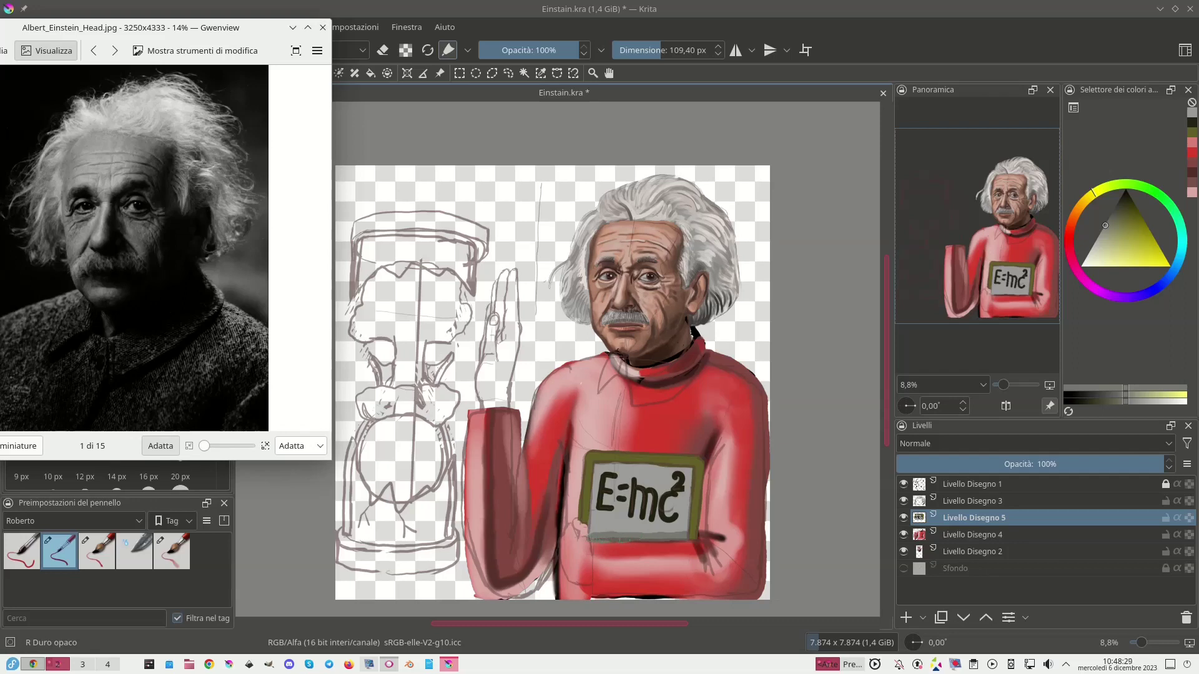
left_click(590, 530)
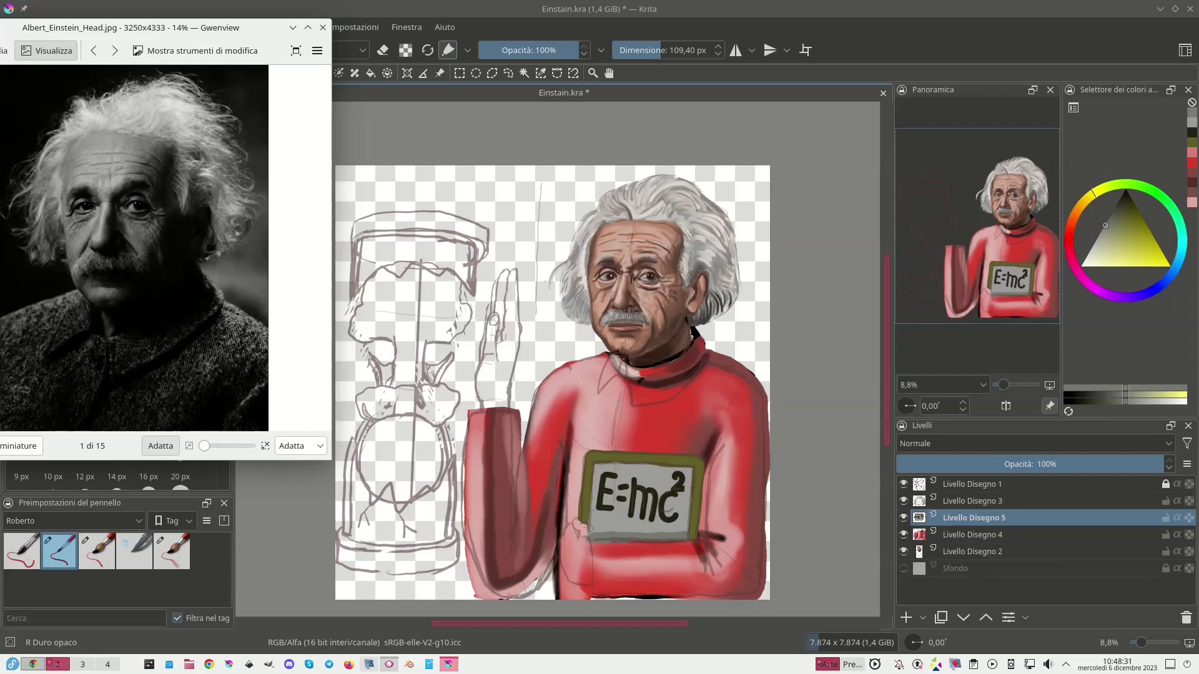
Touch up the frame's side next to the sketched fingers with its sampled olive green, and erase the excess paint.
left_click(582, 510, "ctrl")
left_click_drag(583, 512, 587, 499)
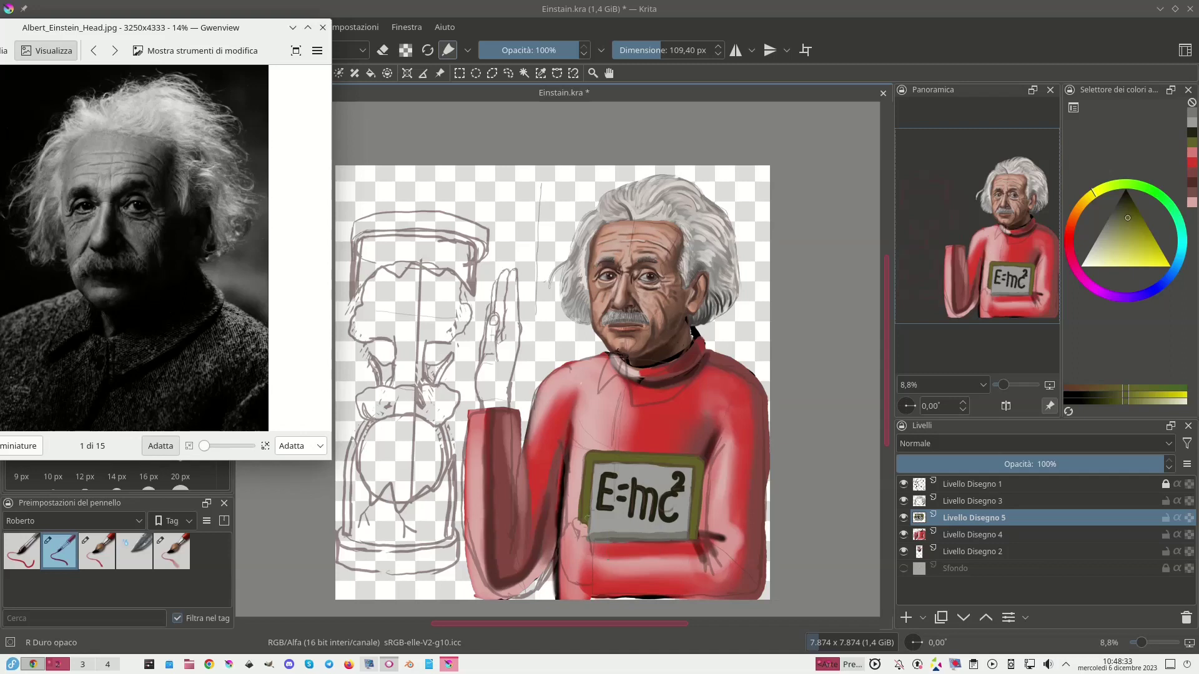
left_click(588, 521)
left_click(384, 50)
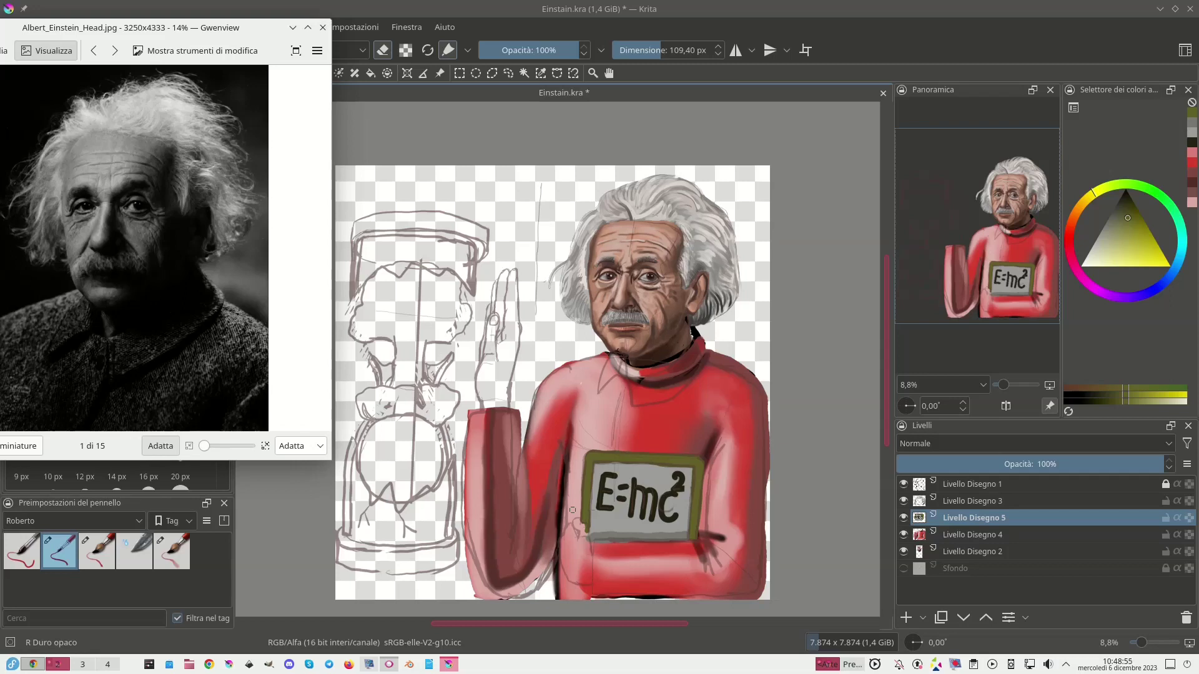
Block in the fingertips and front edge of the hand holding the board with a skin tone sampled from the forehead.
left_click(665, 222, "ctrl")
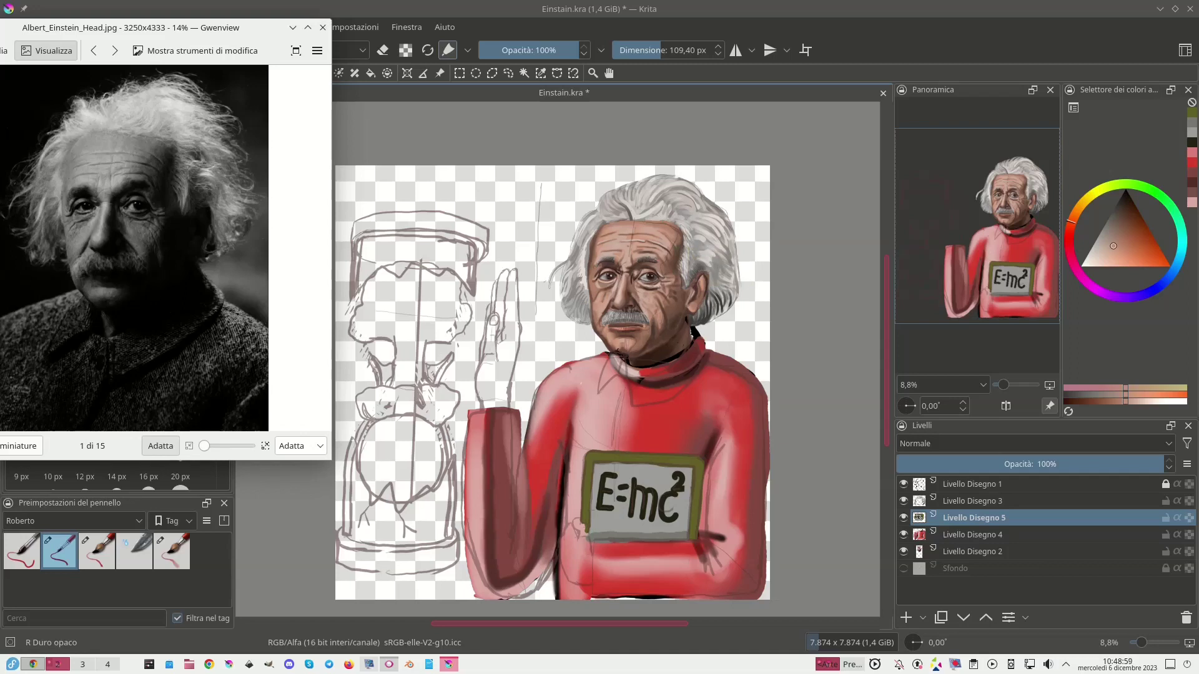
scroll(557, 357, "up", 3)
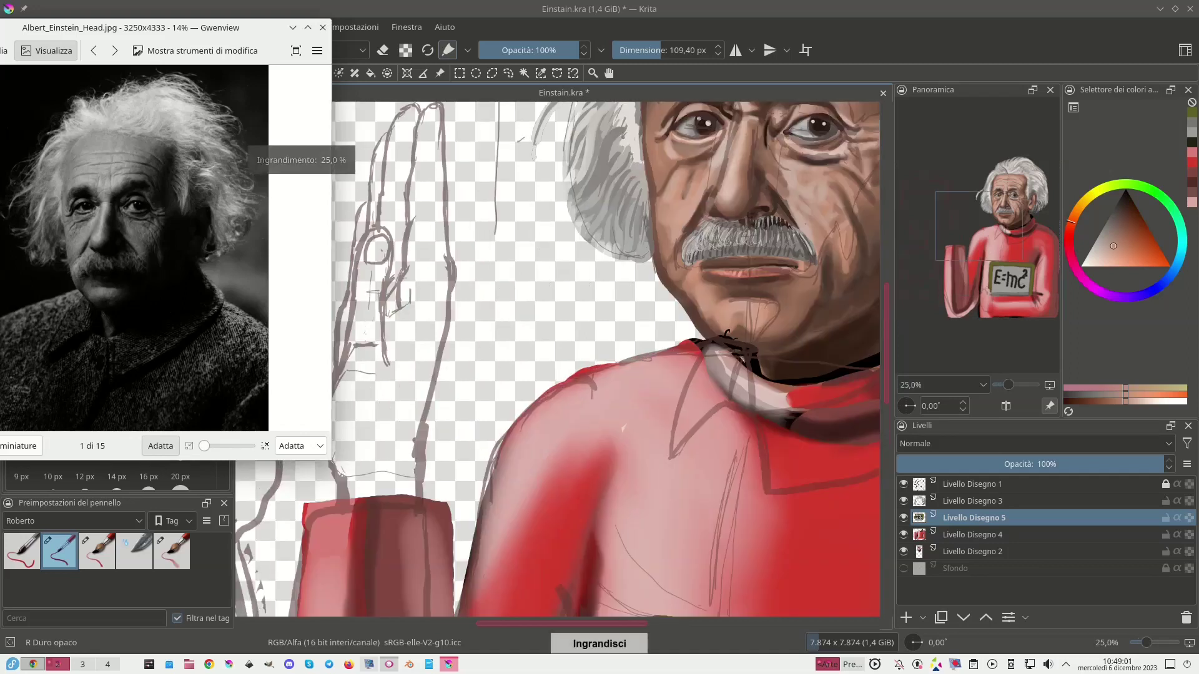
left_click_drag(768, 575, 750, 293)
left_click_drag(987, 281, 984, 289)
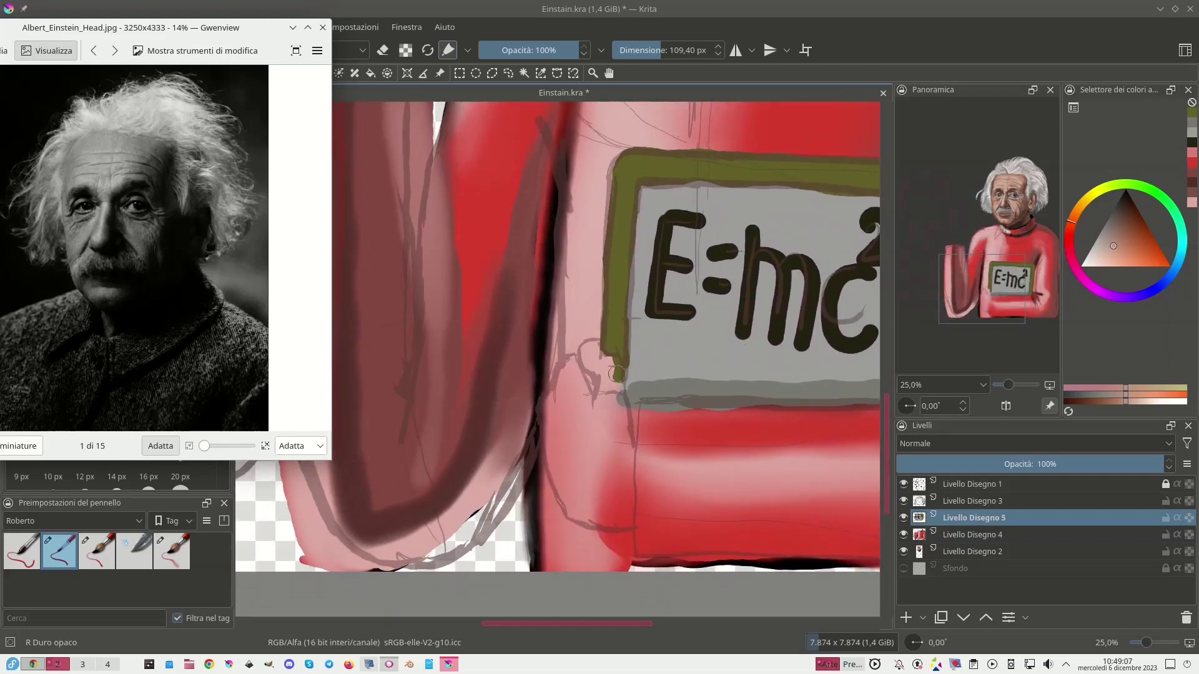
left_click_drag(614, 366, 624, 444)
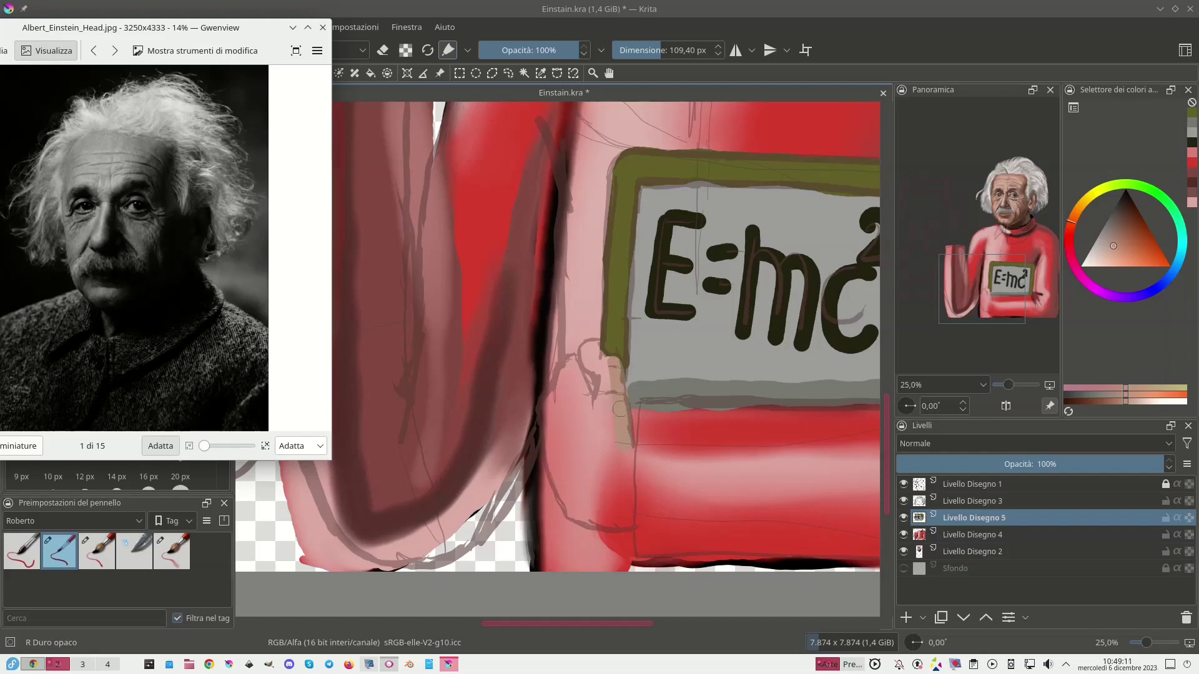
mouse_move(602, 361)
left_mouse_down()
mouse_move(590, 346)
mouse_move(606, 383)
mouse_move(596, 450)
mouse_move(610, 409)
mouse_move(601, 434)
mouse_move(615, 436)
mouse_move(599, 527)
mouse_move(632, 523)
mouse_move(628, 448)
mouse_move(629, 505)
mouse_move(620, 459)
mouse_move(615, 518)
mouse_move(598, 492)
left_mouse_up()
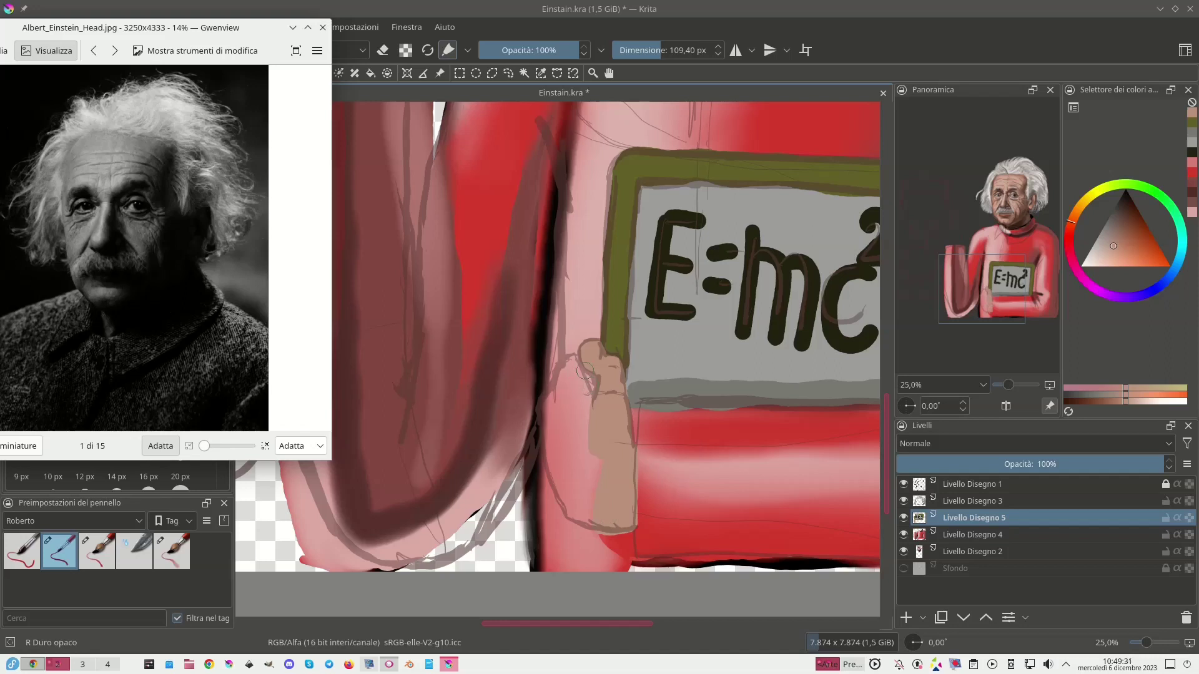
Paint the gap between the fingers dark brown, and fill the rest of the holding hand with its sampled skin tone.
left_click(586, 376, "ctrl")
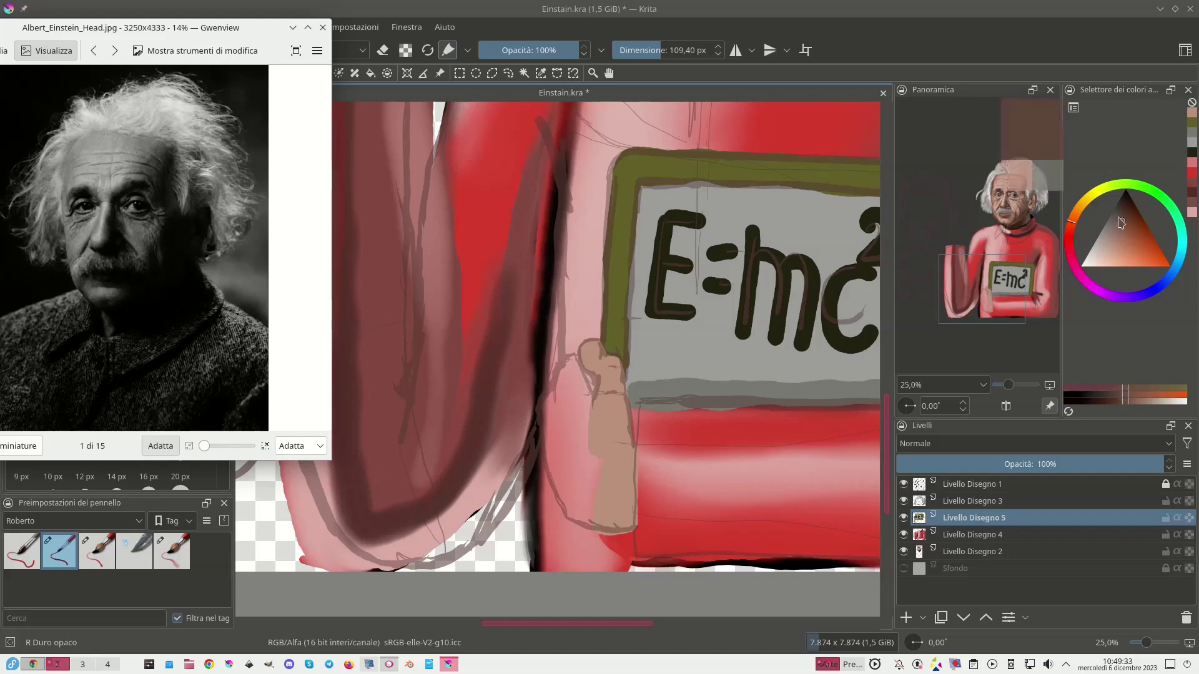
mouse_move(587, 383)
left_mouse_down()
mouse_move(590, 394)
mouse_move(577, 356)
left_mouse_up()
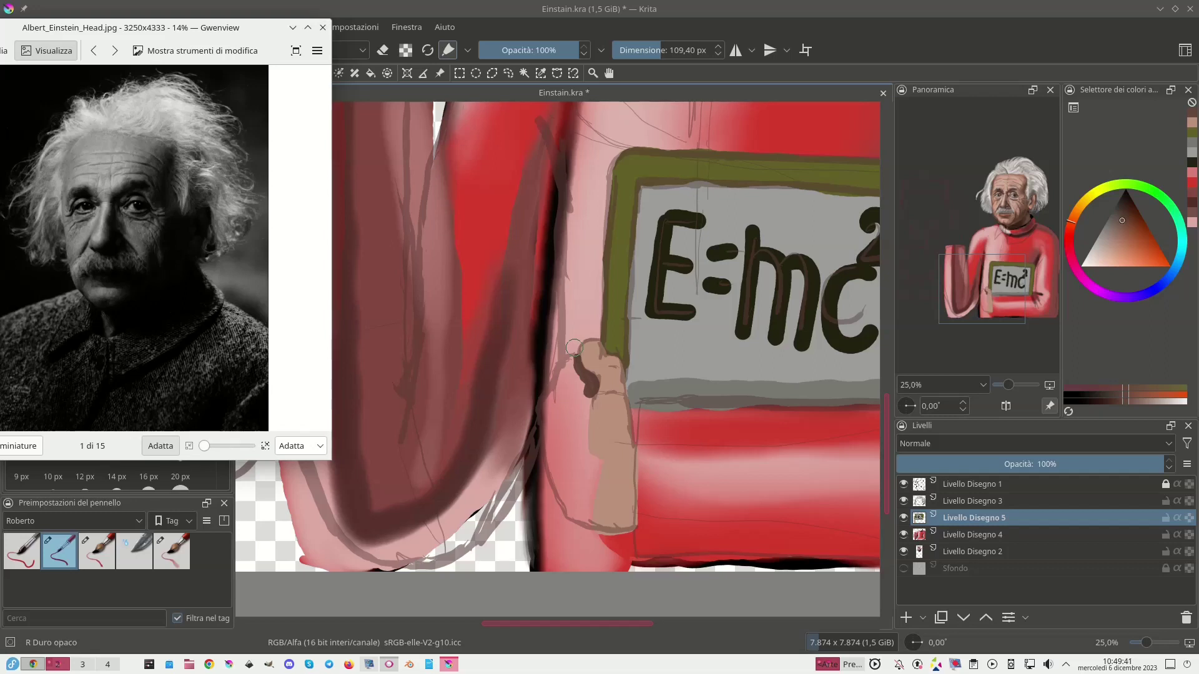
left_click(609, 483, "ctrl")
mouse_move(575, 356)
left_mouse_down()
mouse_move(542, 414)
mouse_move(545, 441)
mouse_move(575, 509)
mouse_move(604, 518)
left_mouse_up()
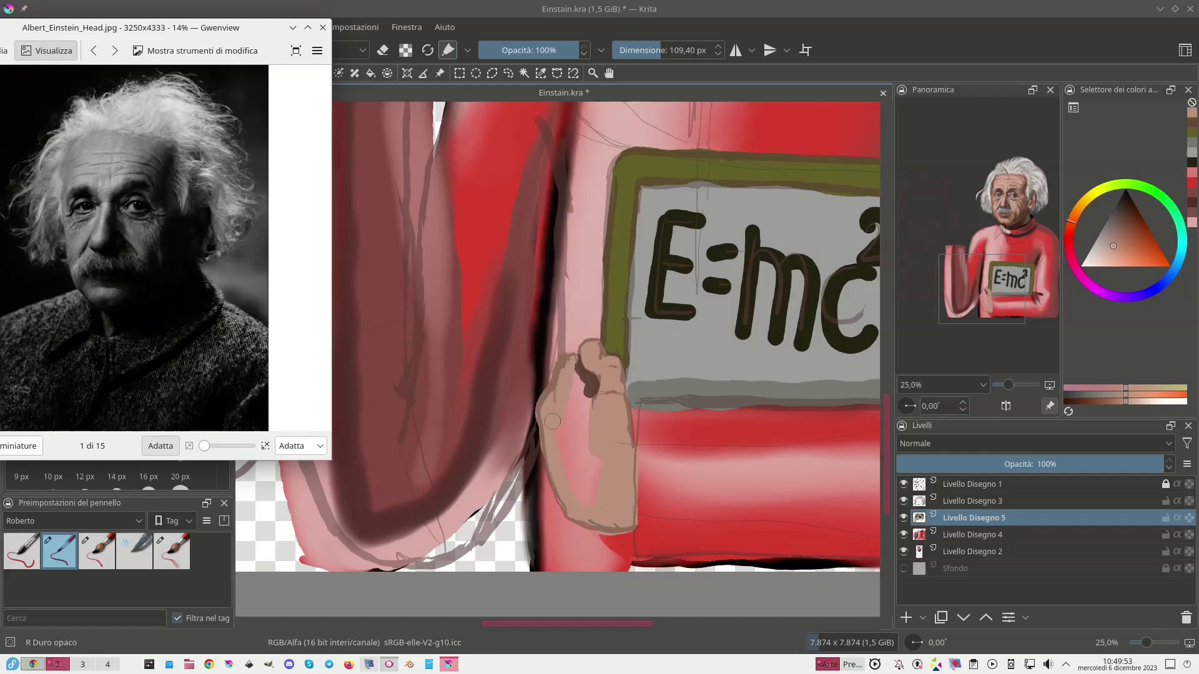
mouse_move(557, 437)
left_mouse_down()
mouse_move(590, 495)
mouse_move(601, 467)
mouse_move(589, 410)
left_mouse_up()
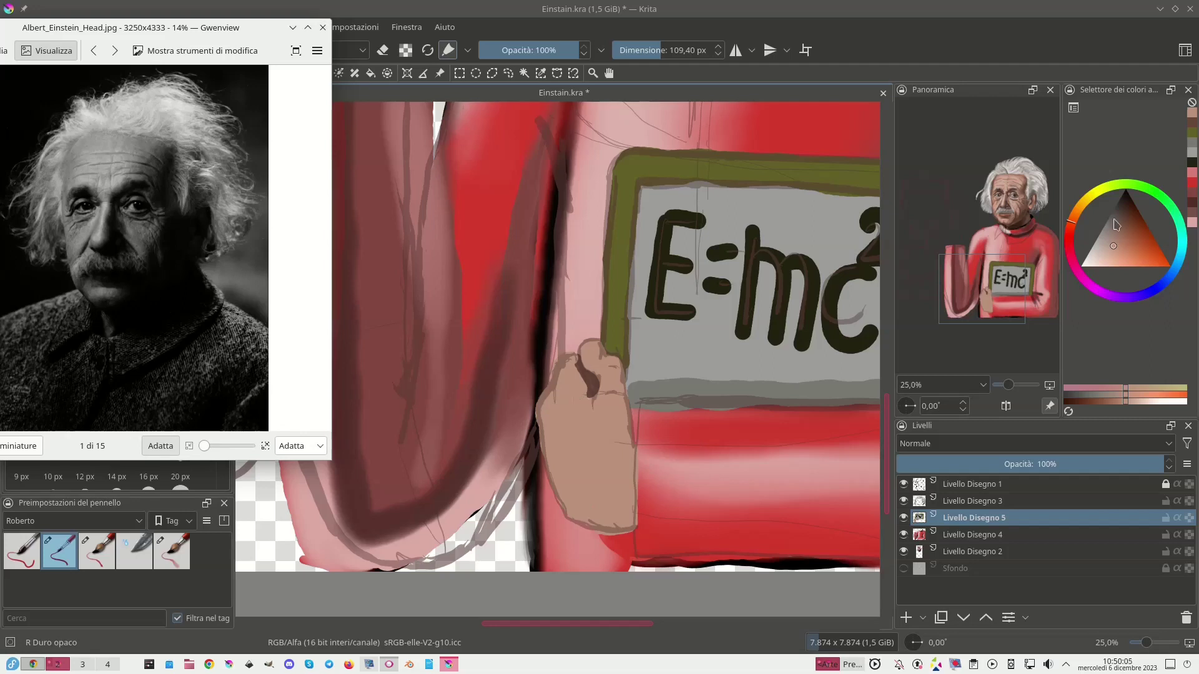
Paint a mid-brown shadow along the holding hand's lower edge and the side nearest the board with R Duro opaco.
left_click(1121, 229)
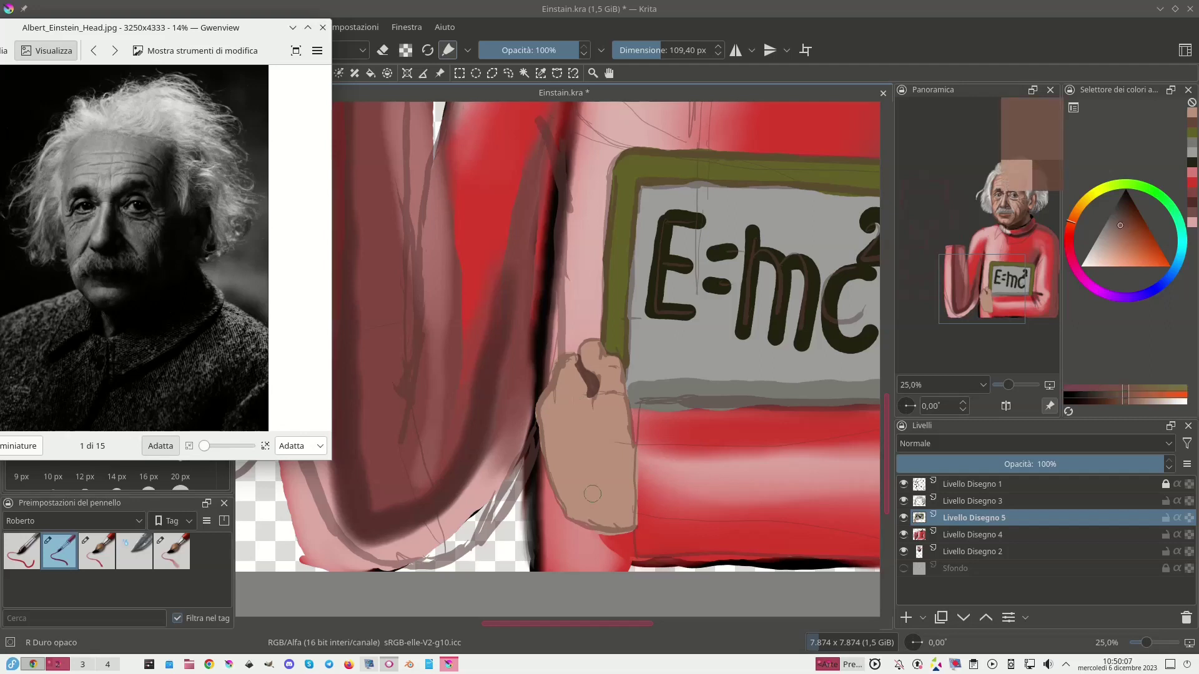
mouse_move(628, 520)
left_mouse_down()
mouse_move(633, 444)
mouse_move(624, 523)
mouse_move(570, 514)
mouse_move(628, 524)
left_mouse_up()
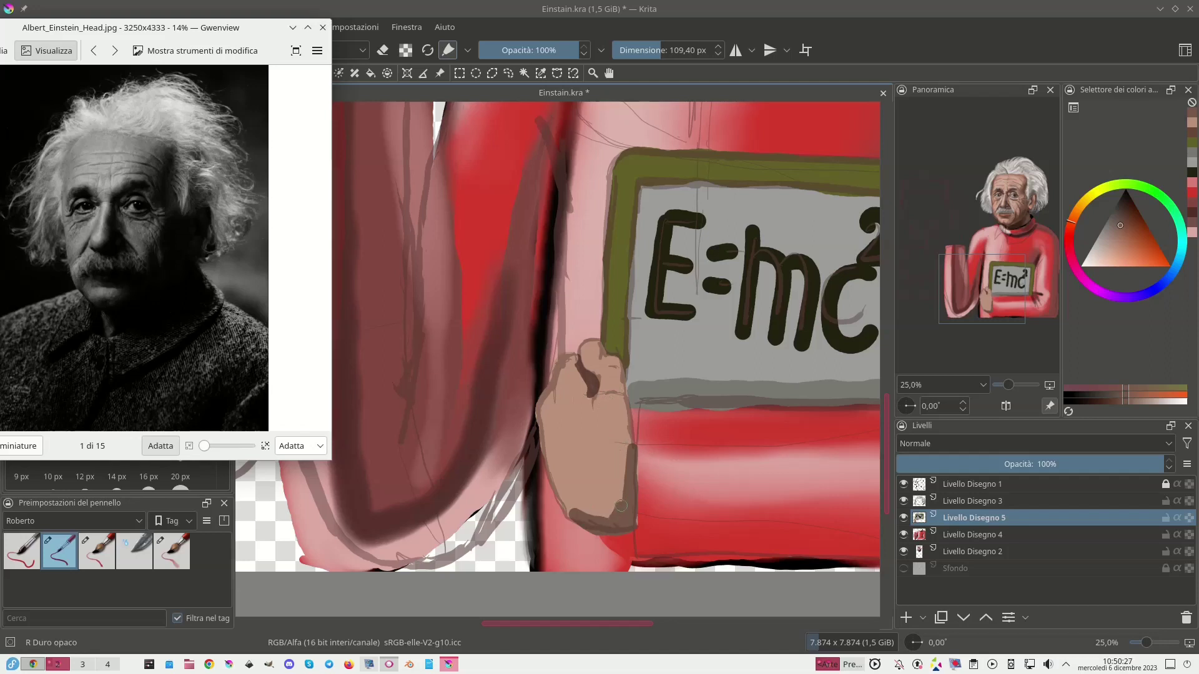
left_click_drag(614, 511, 625, 475)
left_click_drag(628, 448, 626, 436)
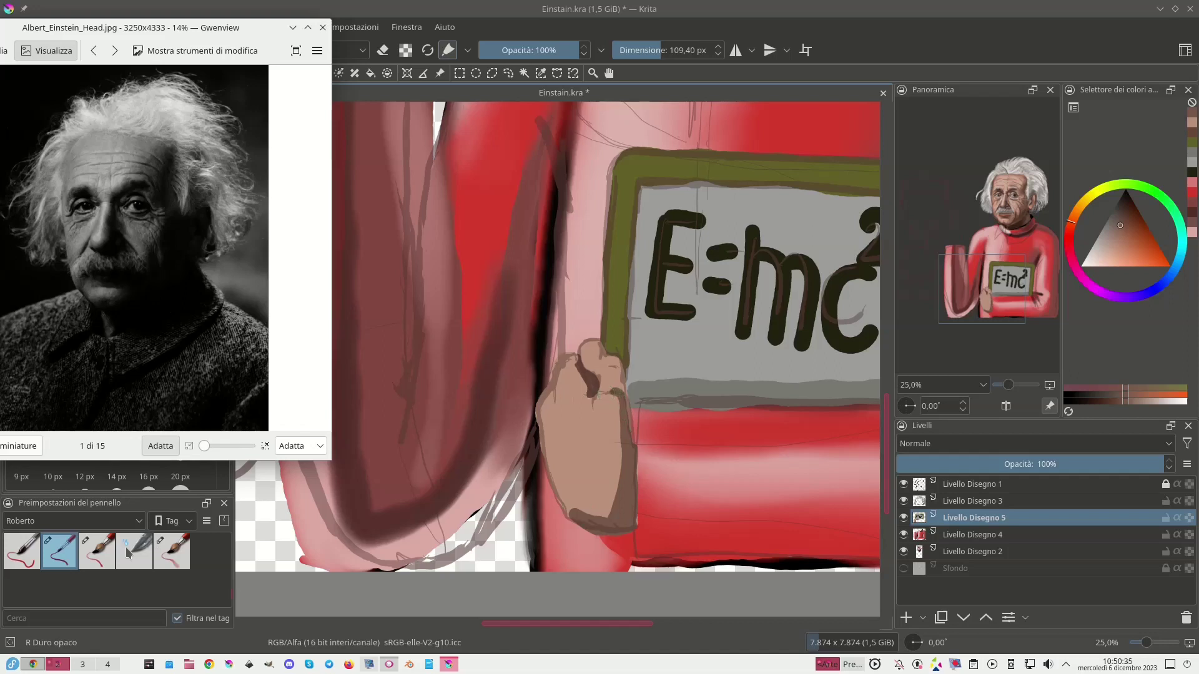
Soften the shadow on the hand's board-facing side with R Morbido trasparenza at 212.01 px.
left_click(98, 552)
mouse_move(609, 398)
left_mouse_down()
mouse_move(603, 512)
mouse_move(610, 392)
left_mouse_up()
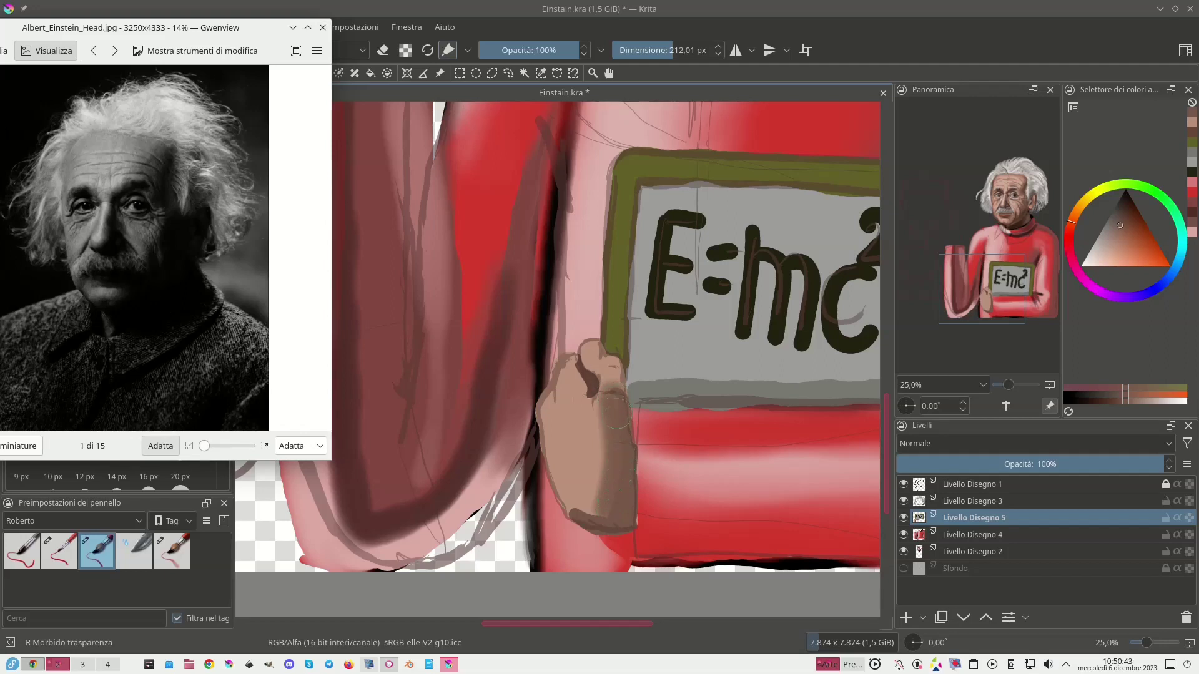
left_click_drag(615, 503, 601, 497)
Brush a lighter skin tone over the middle and knuckles of the holding hand with R Morbido trasparenza.
left_click(599, 496, "ctrl")
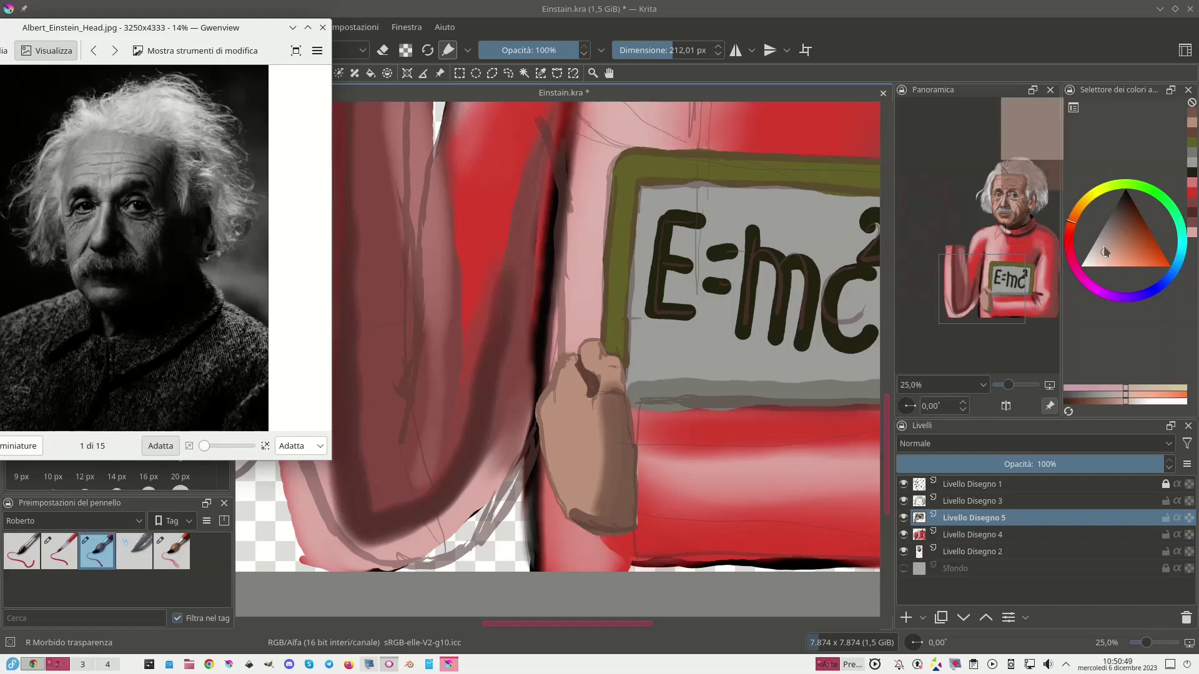
left_click_drag(550, 417, 589, 516)
mouse_move(568, 385)
left_mouse_down()
mouse_move(589, 499)
mouse_move(594, 380)
left_mouse_up()
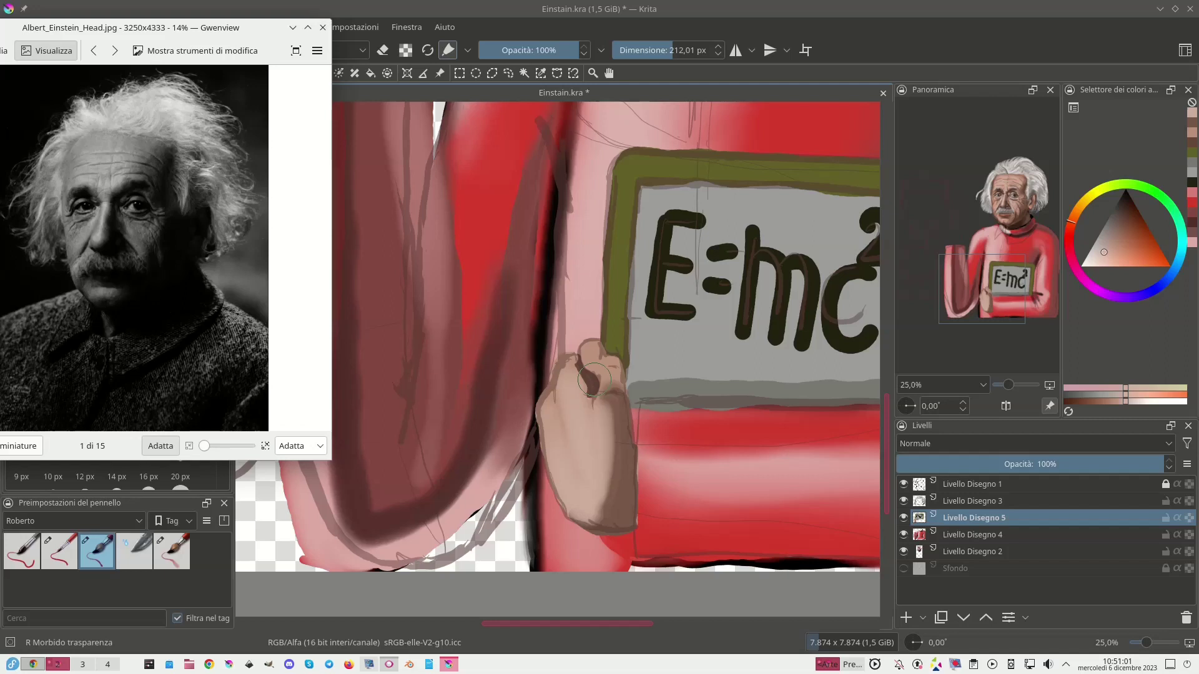
Shade the holding hand's outer contour and finger creases in brown with R Morbido trasparenza at 118.15 px.
left_click(1114, 230)
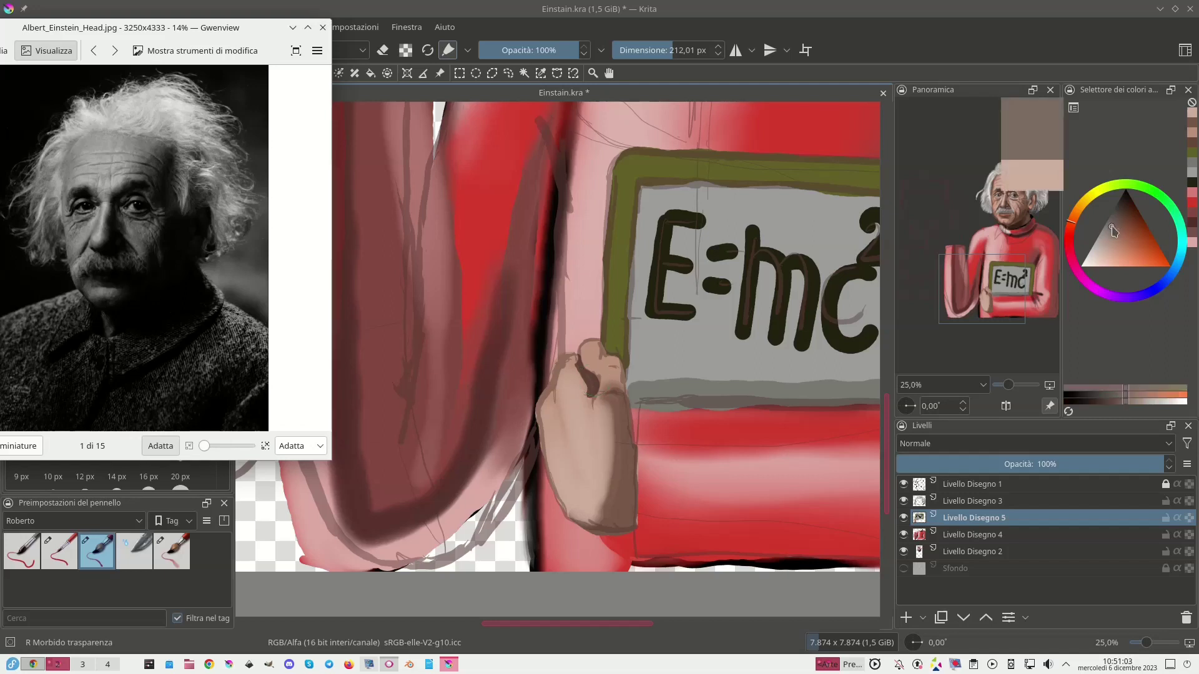
left_click_drag(1114, 231, 1119, 223)
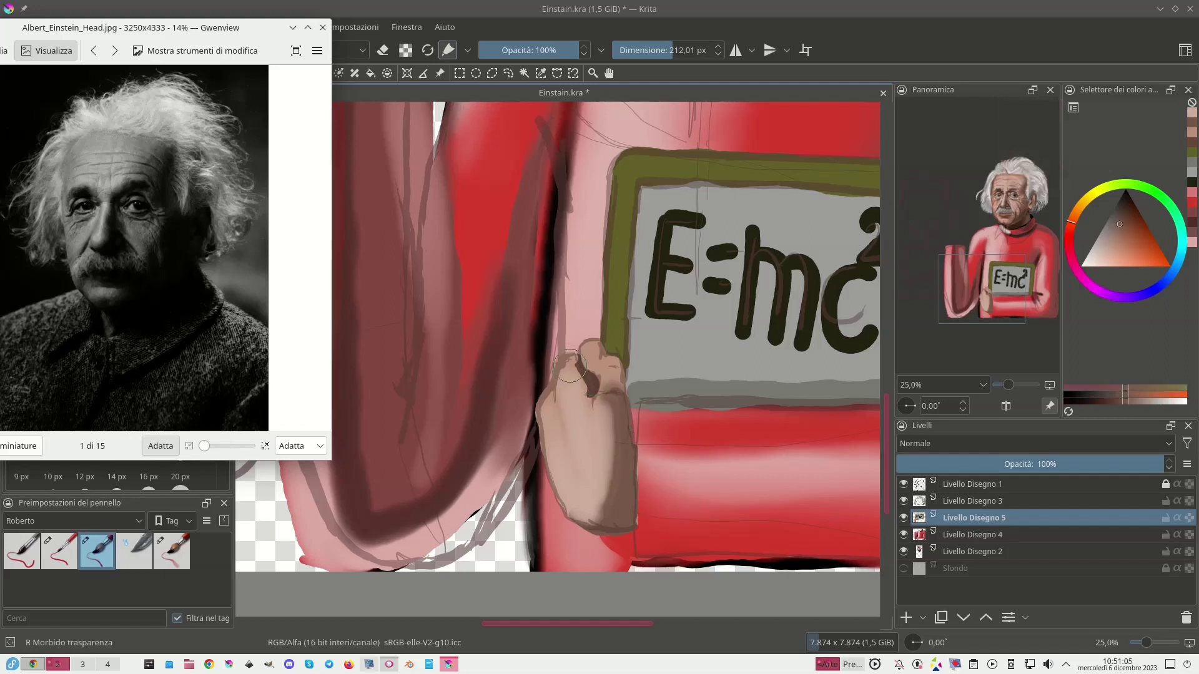
left_click(671, 48)
mouse_move(571, 361)
left_mouse_down()
mouse_move(544, 435)
mouse_move(571, 508)
mouse_move(601, 527)
left_mouse_up()
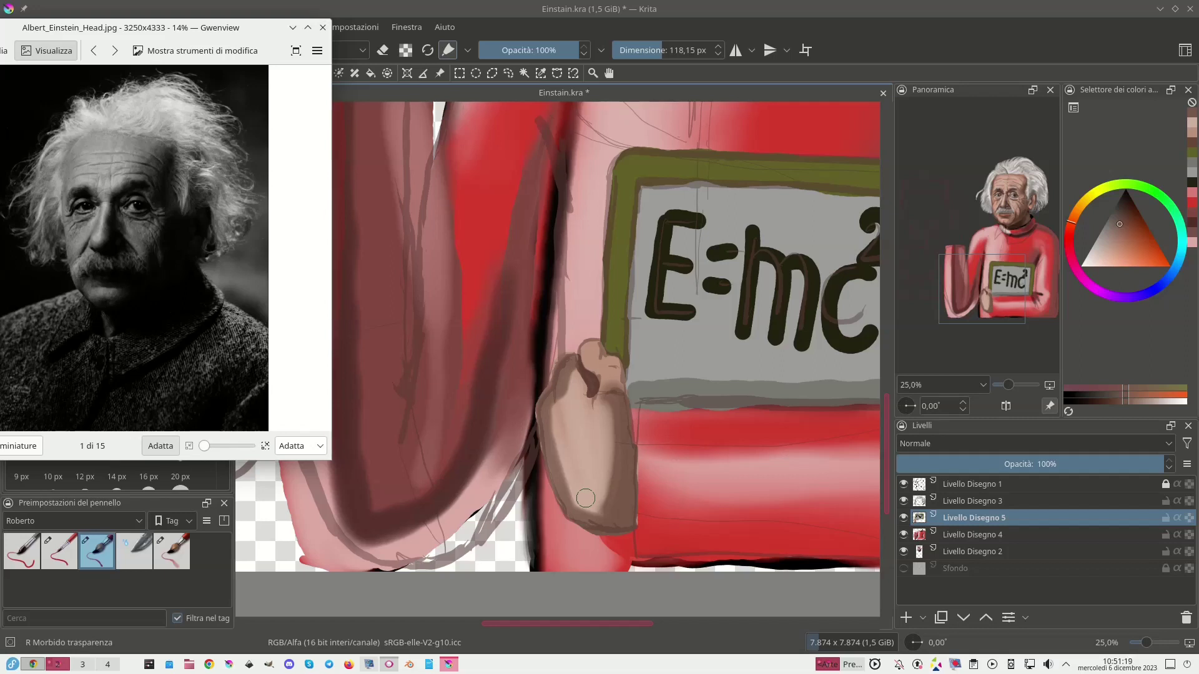
Deepen the brown around the fingertip and finger crease, and brush orange streaks along the back of the holding hand.
left_click_drag(586, 348, 615, 391)
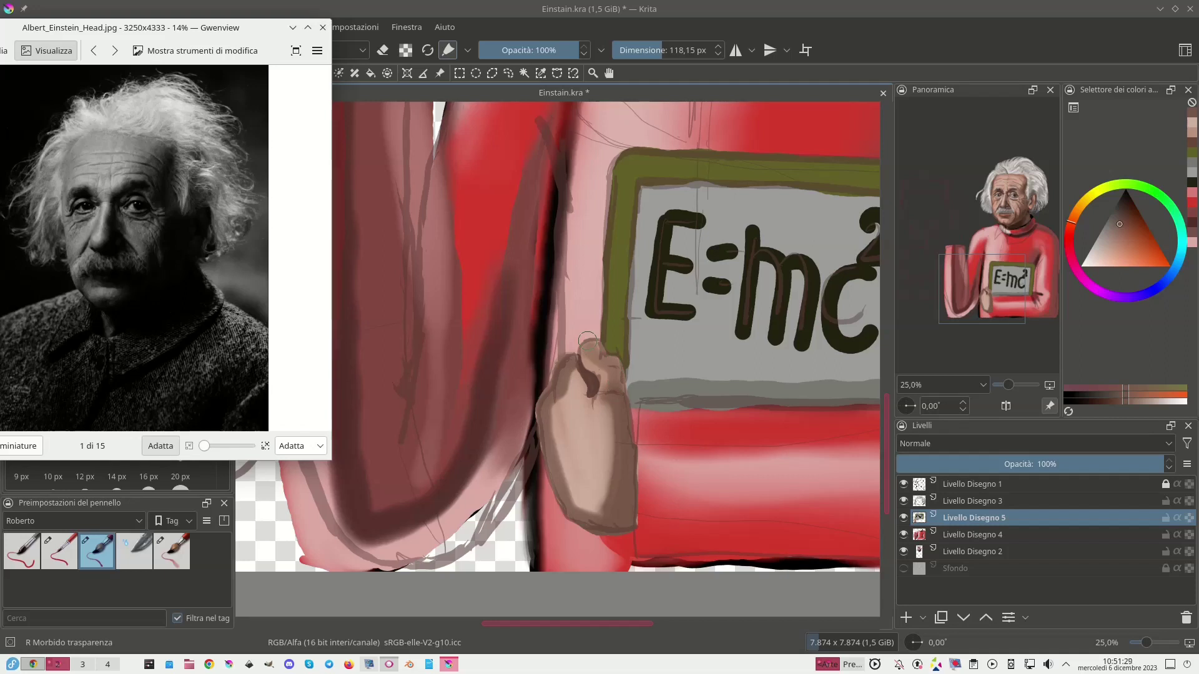
left_click_drag(1119, 246, 1127, 262)
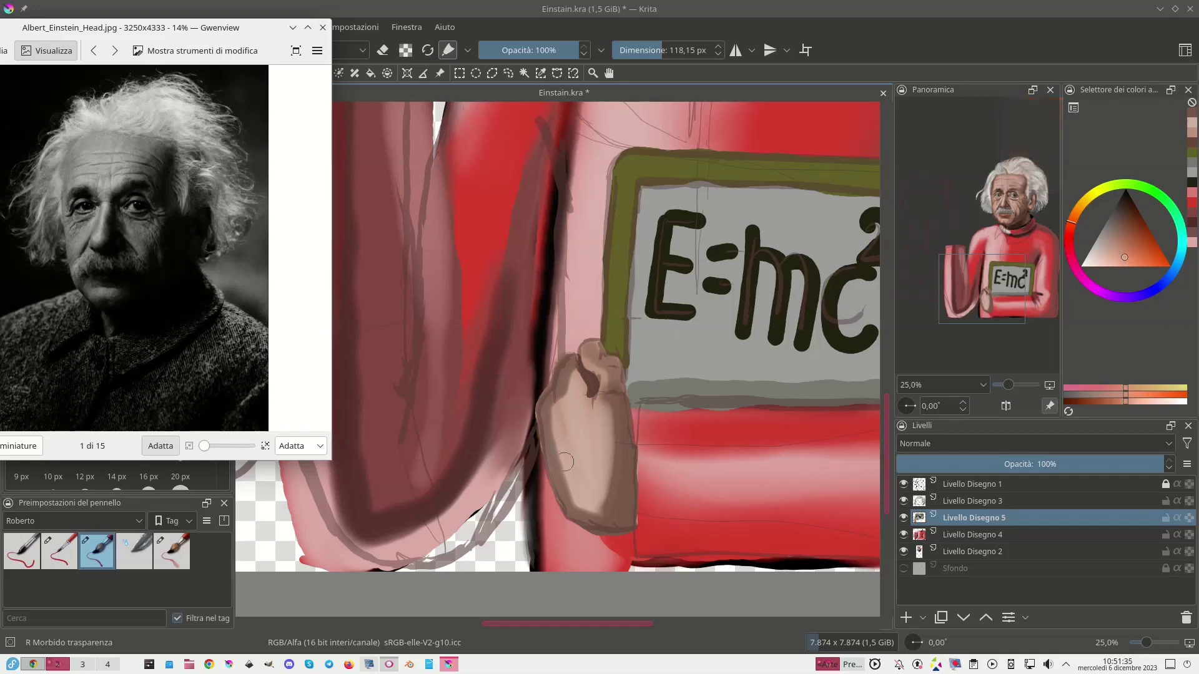
mouse_move(553, 420)
left_mouse_down()
mouse_move(573, 505)
mouse_move(549, 430)
mouse_move(569, 431)
mouse_move(584, 484)
mouse_move(576, 445)
left_mouse_up()
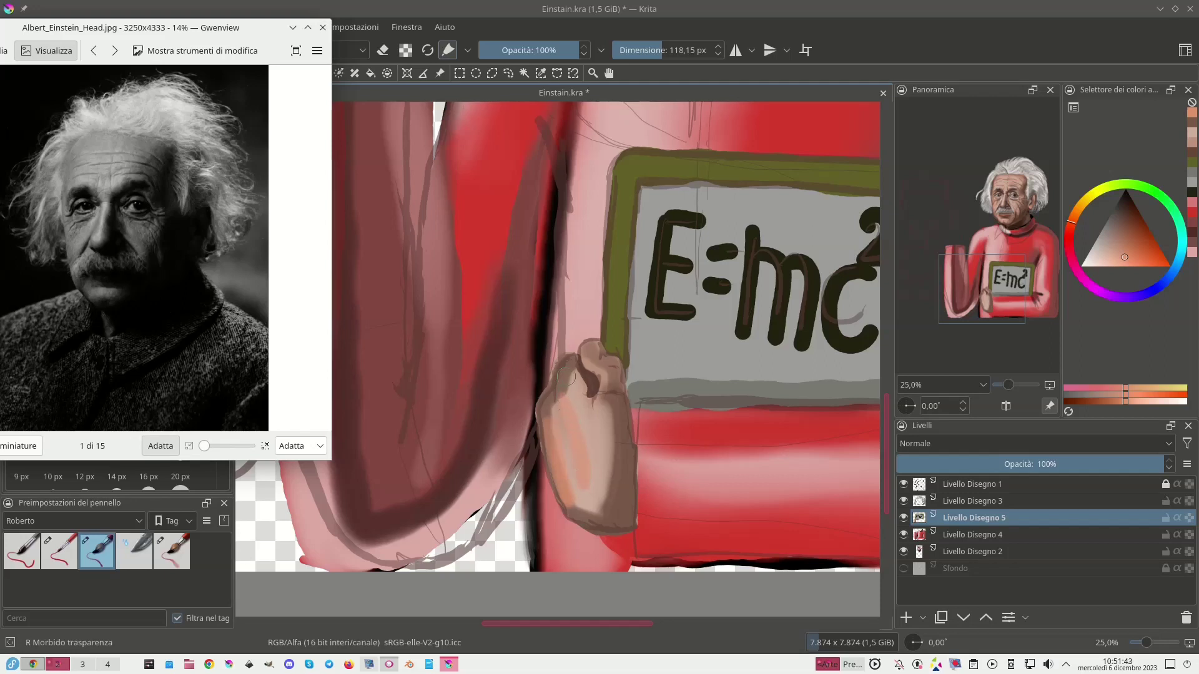
left_click_drag(580, 390, 593, 485)
Paint teal vein marks across the back of the holding hand with R Morbido trasparenza.
left_click(1132, 190)
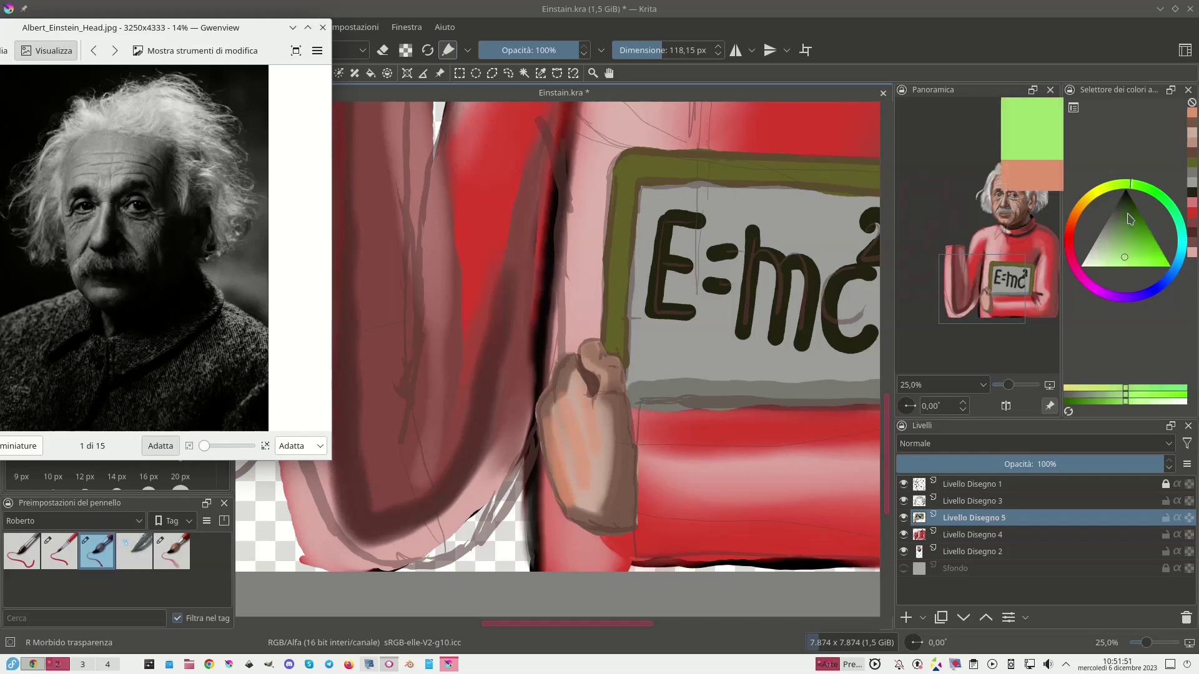
left_click(1180, 250)
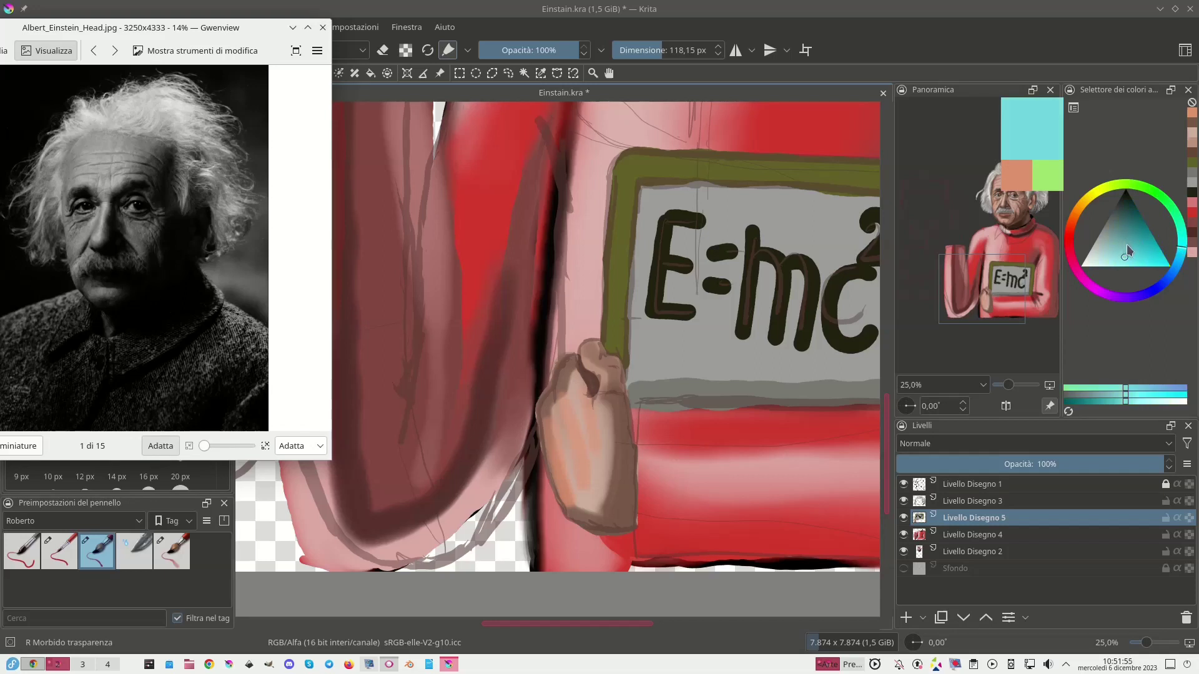
left_click(1133, 244)
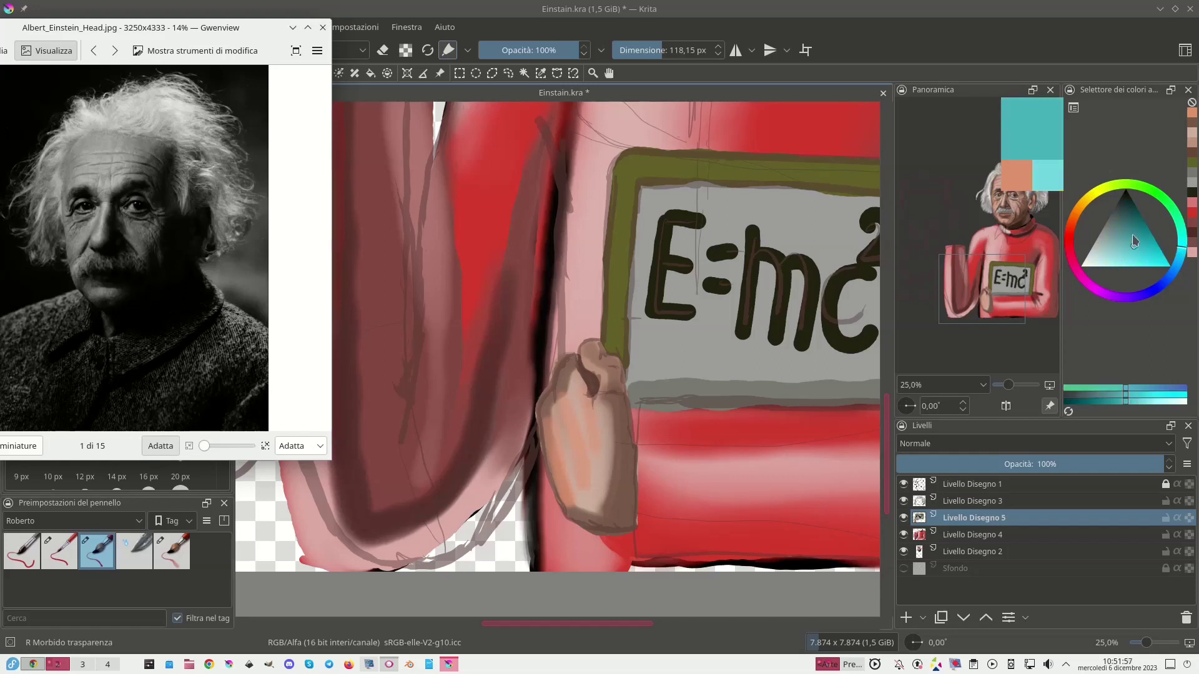
mouse_move(562, 435)
left_mouse_down()
mouse_move(601, 444)
mouse_move(554, 435)
mouse_move(580, 448)
mouse_move(556, 462)
left_mouse_up()
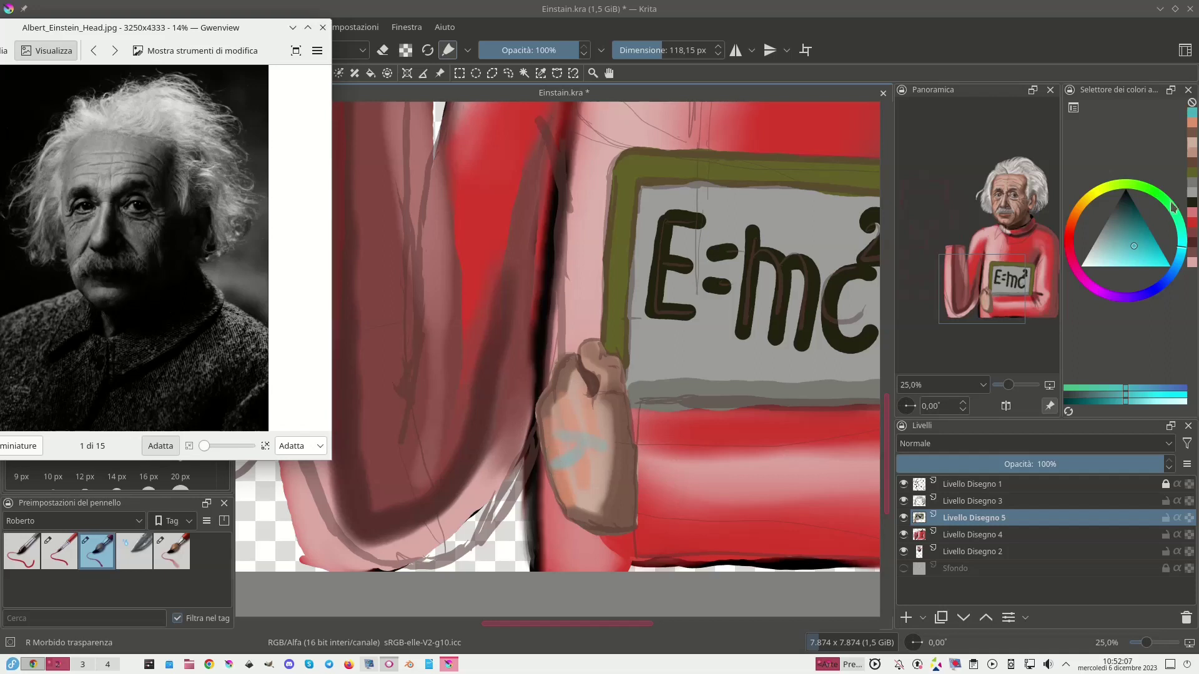
Go over the vein marks on the holding hand with dark green and a pale green.
left_click_drag(1166, 206, 1160, 211)
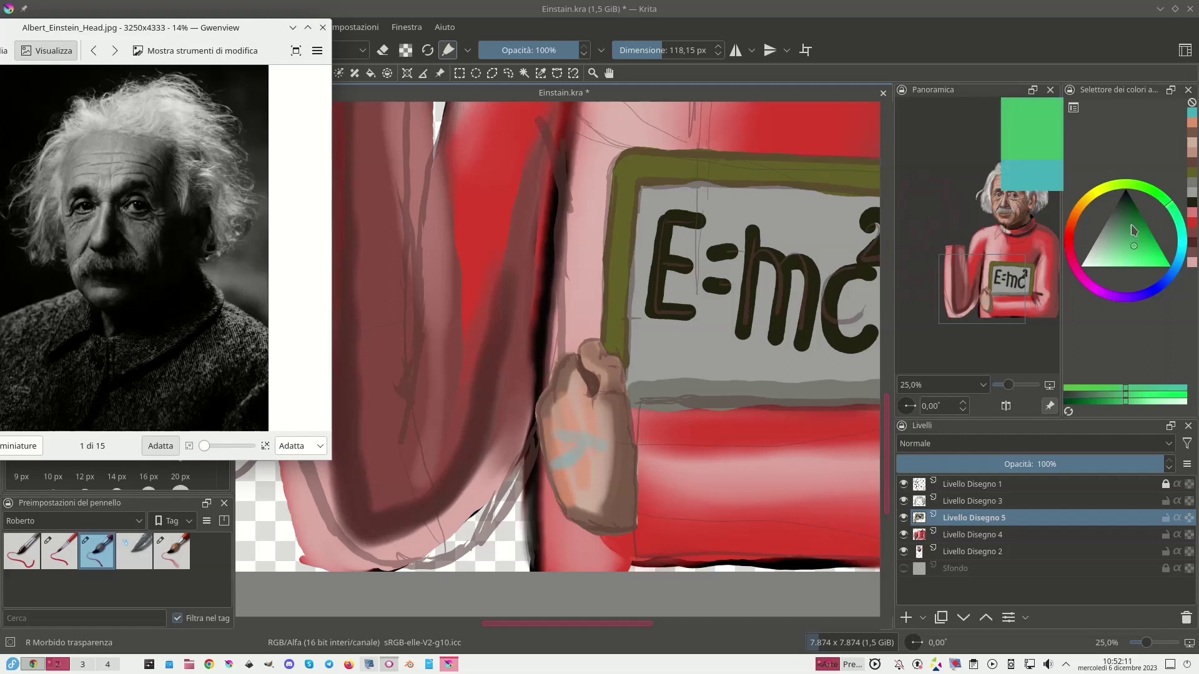
left_click(1135, 228)
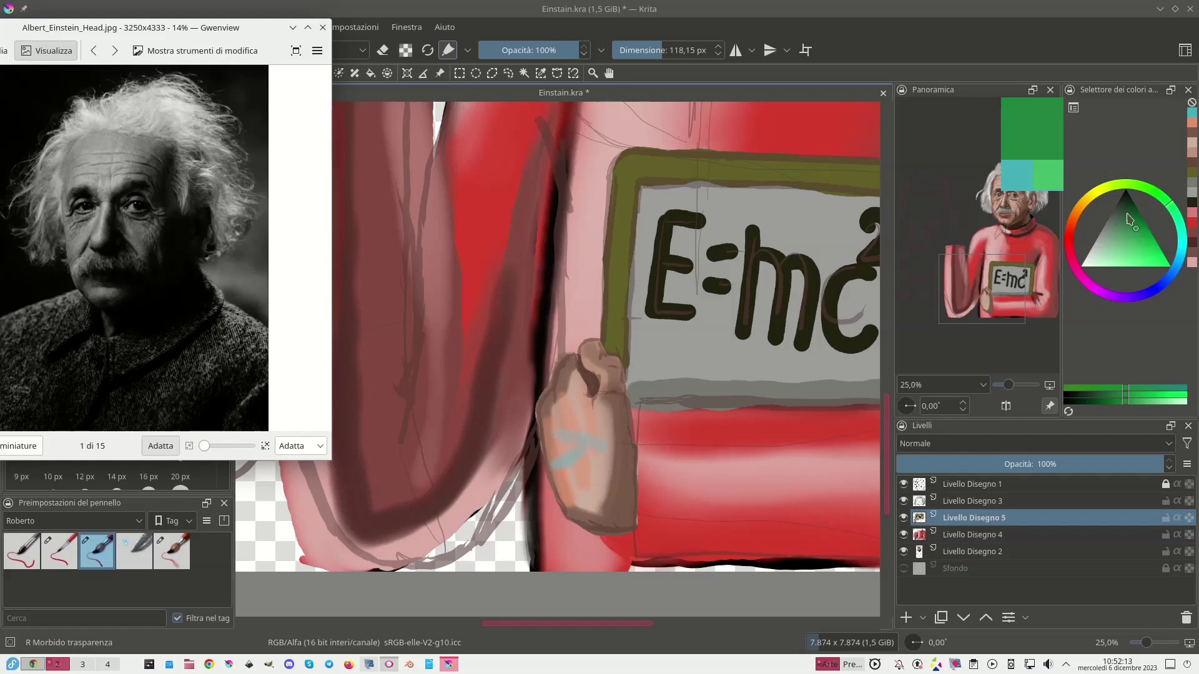
mouse_move(559, 435)
left_mouse_down()
mouse_move(601, 449)
mouse_move(585, 442)
mouse_move(558, 466)
left_mouse_up()
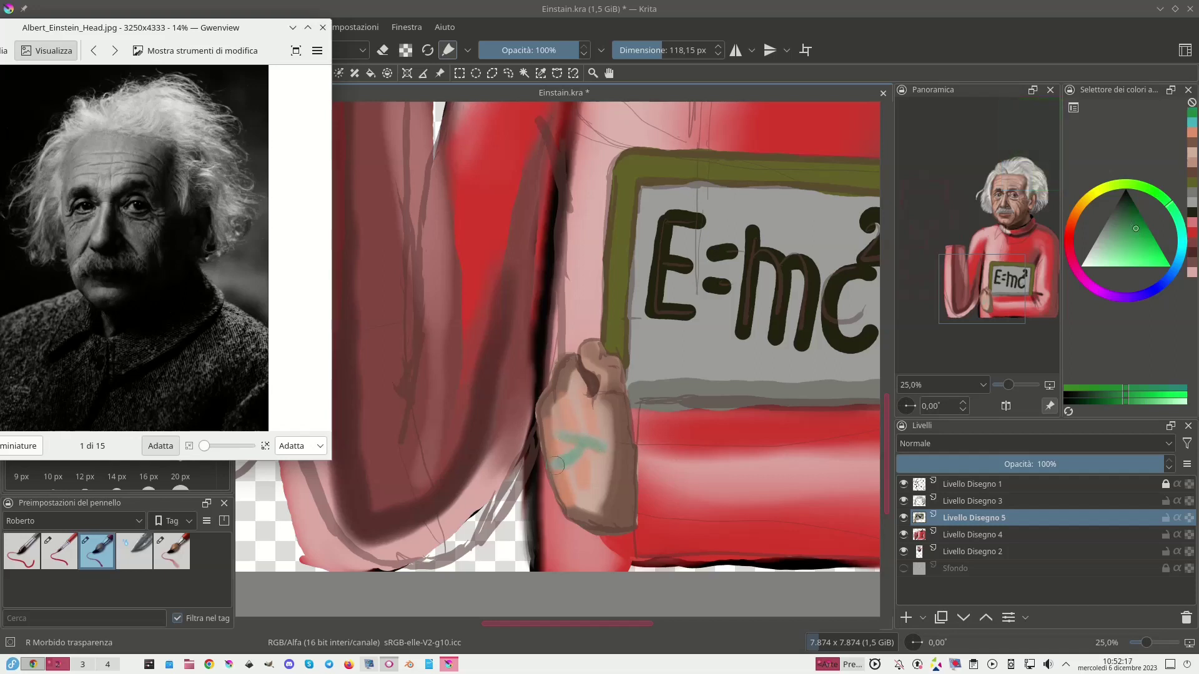
key("l")
key("l")
key("l")
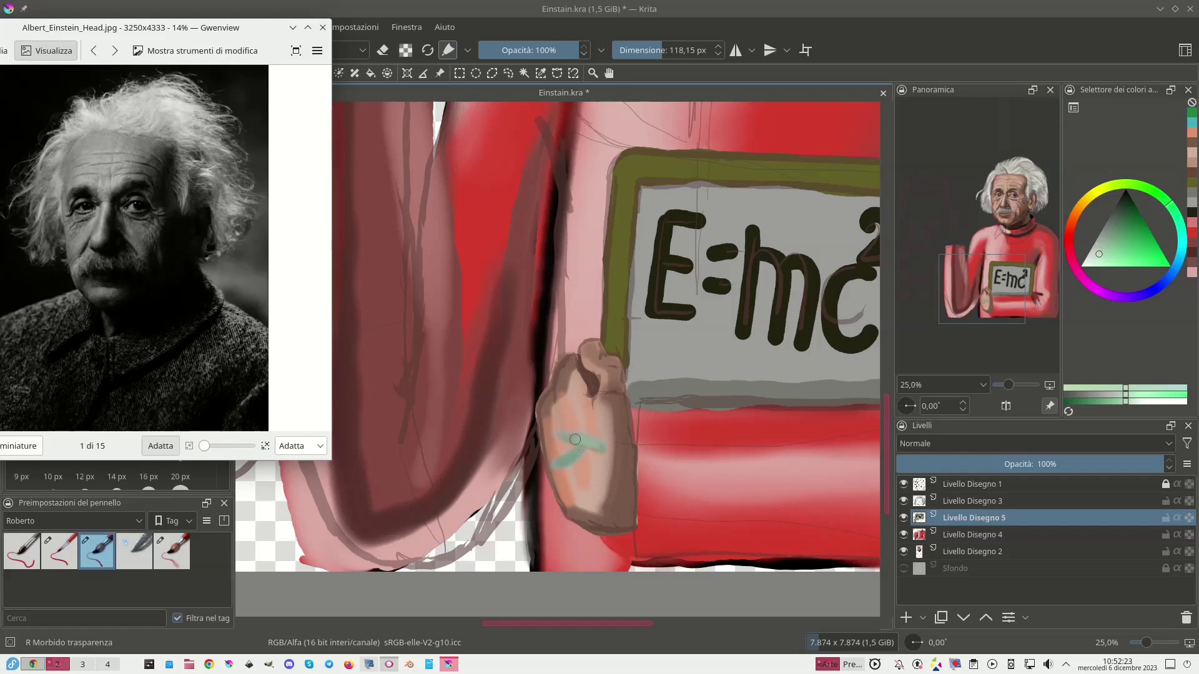
left_click(553, 431)
left_click_drag(582, 448, 540, 462)
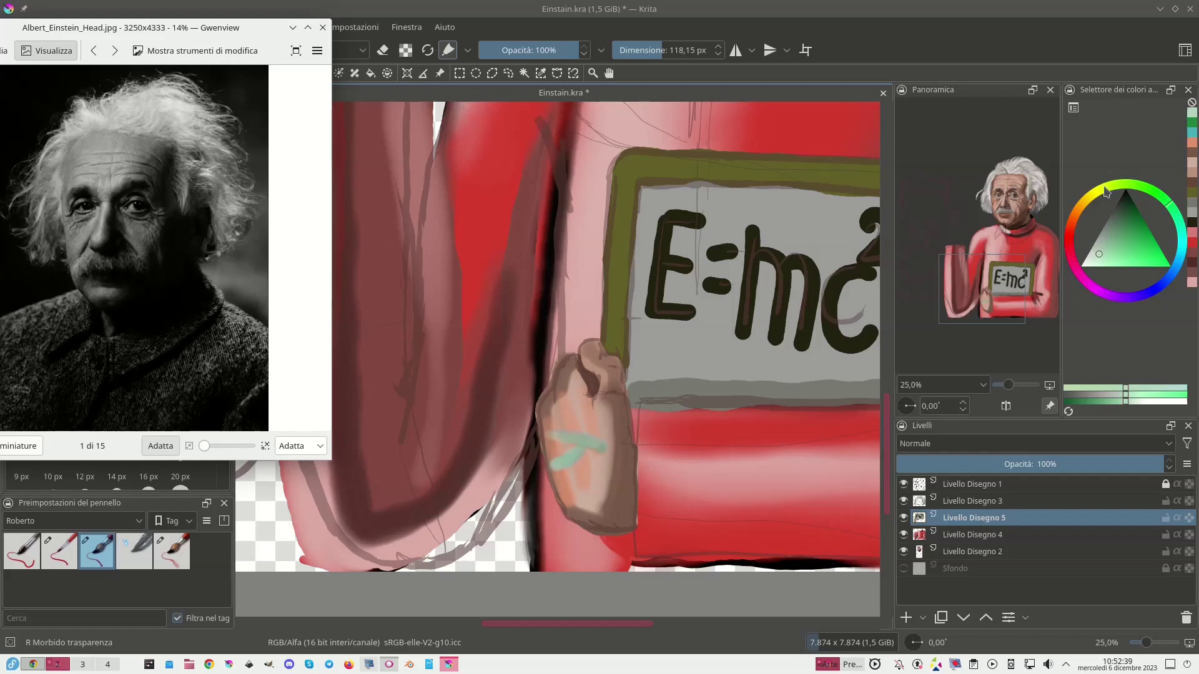
Soften the vein marks and orange streaks by brushing muted and pale pink over the back of the hand.
left_click(1073, 243)
left_click(1112, 246)
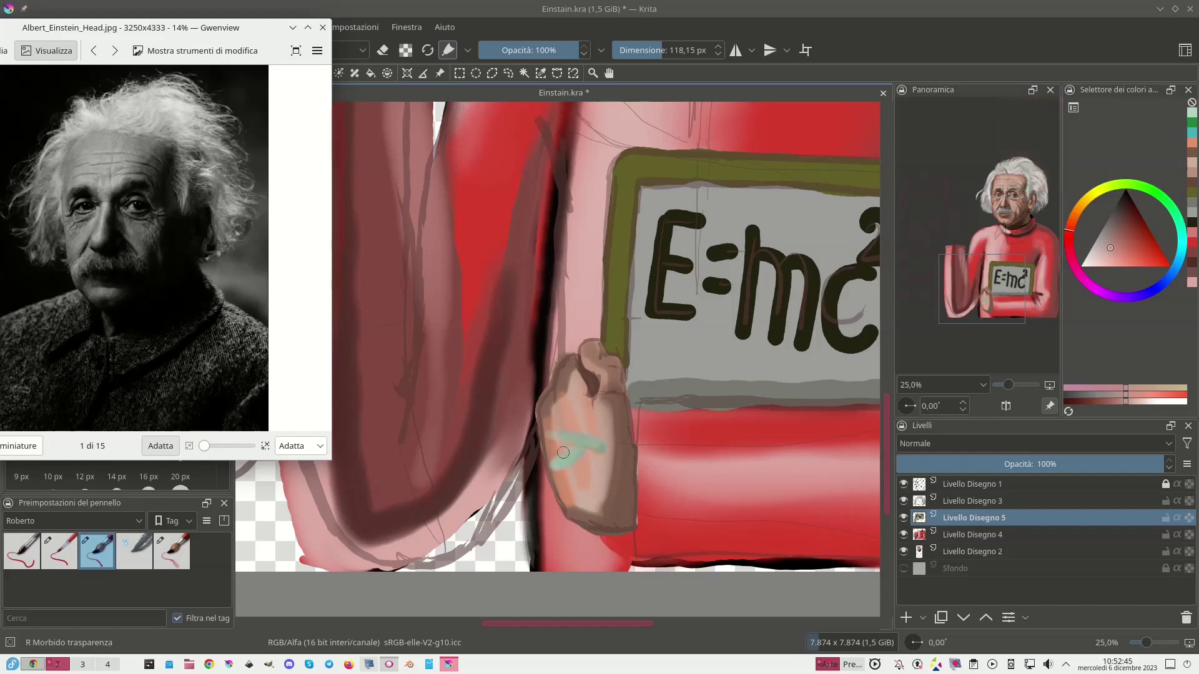
mouse_move(557, 456)
left_mouse_down()
mouse_move(572, 444)
mouse_move(559, 455)
mouse_move(582, 457)
mouse_move(565, 473)
mouse_move(601, 438)
mouse_move(550, 425)
mouse_move(590, 444)
mouse_move(588, 488)
mouse_move(569, 497)
mouse_move(591, 473)
left_mouse_up()
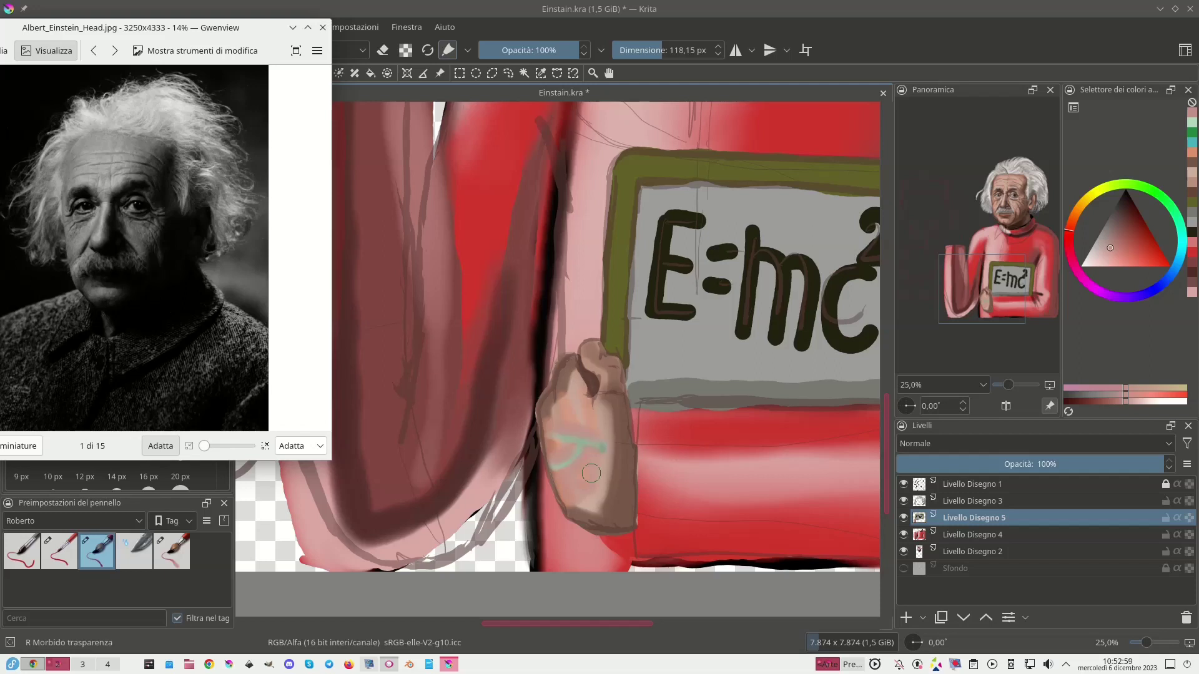
mouse_move(591, 473)
left_mouse_down()
mouse_move(557, 428)
mouse_move(573, 485)
mouse_move(559, 409)
mouse_move(582, 482)
mouse_move(569, 413)
mouse_move(587, 475)
mouse_move(578, 400)
mouse_move(593, 476)
mouse_move(587, 405)
mouse_move(580, 498)
mouse_move(596, 471)
mouse_move(592, 405)
mouse_move(574, 366)
left_mouse_up()
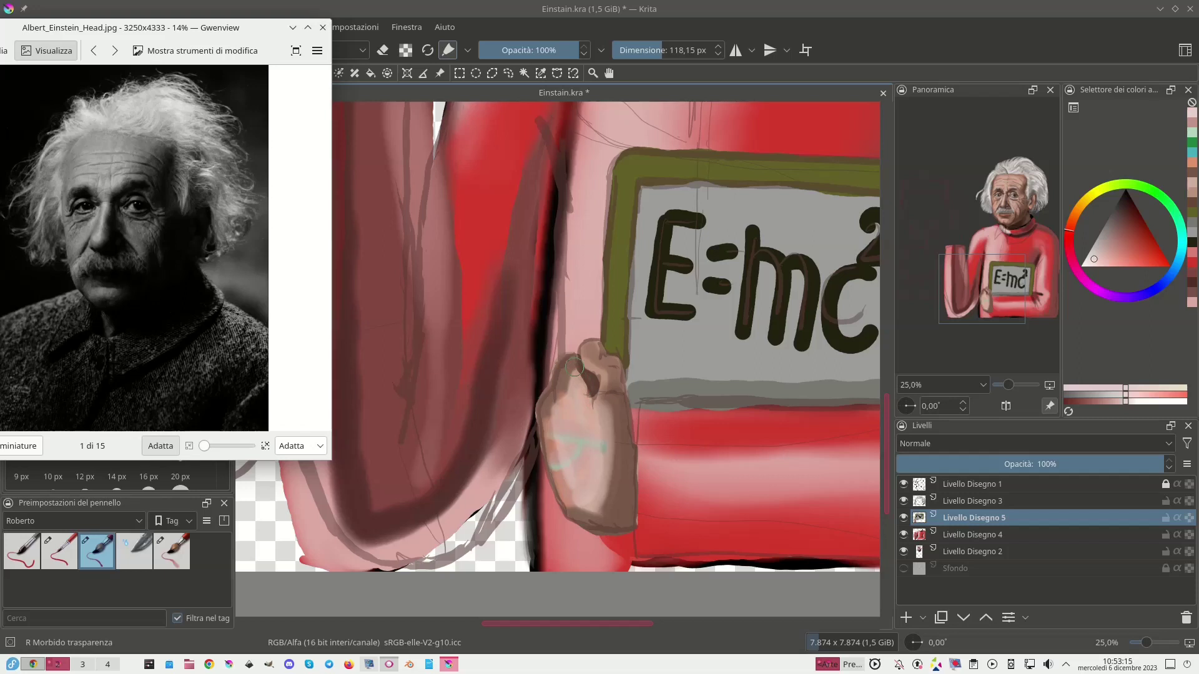
Shade the hand's outer side in muted brown and blend a mid skin tone sampled from the hand over its back.
left_click(1113, 234)
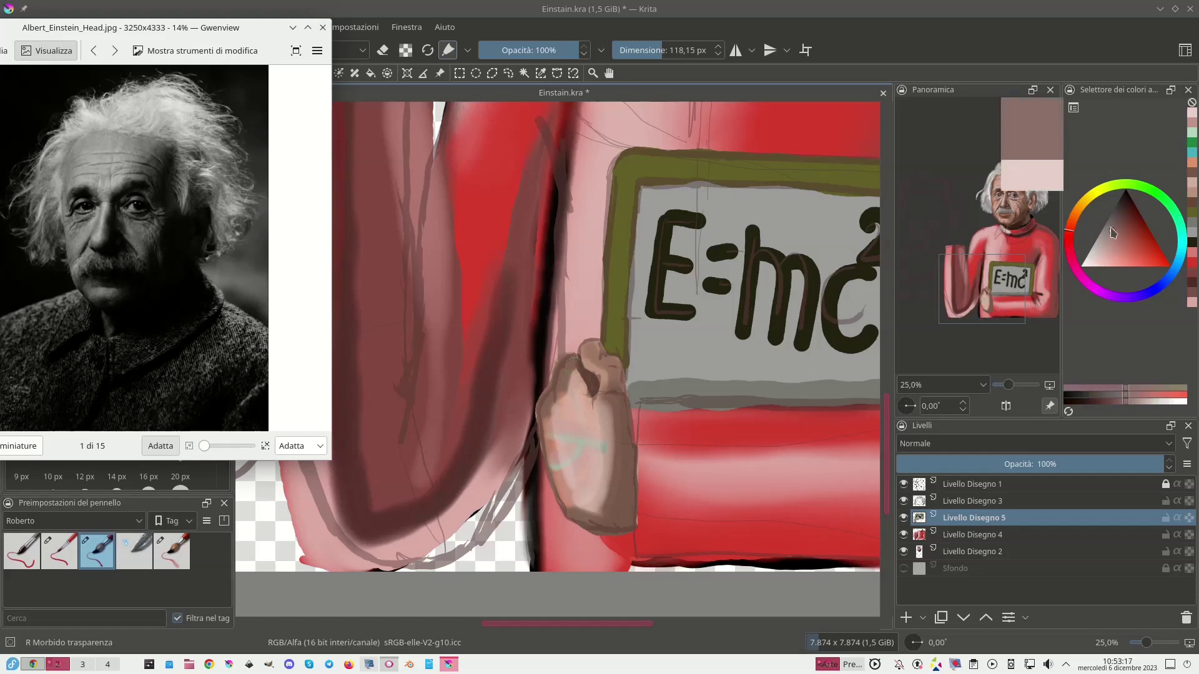
mouse_move(548, 429)
left_mouse_down()
mouse_move(566, 494)
mouse_move(561, 475)
left_mouse_up()
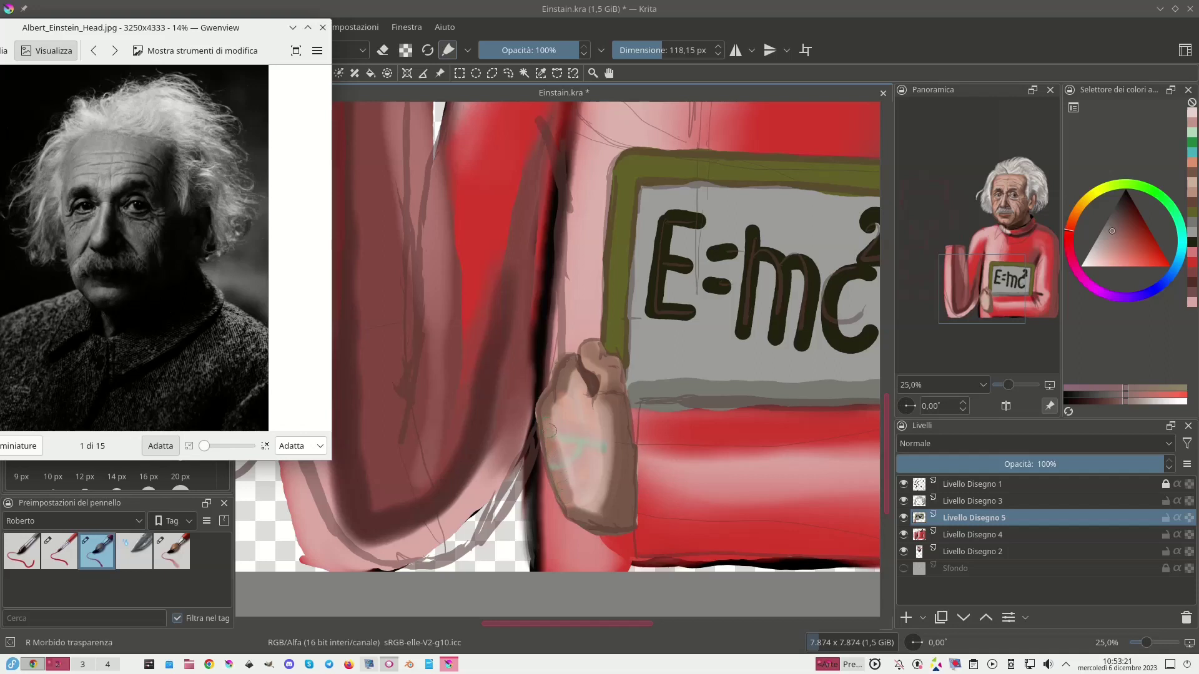
mouse_move(553, 413)
left_mouse_down()
mouse_move(573, 503)
mouse_move(593, 514)
left_mouse_up()
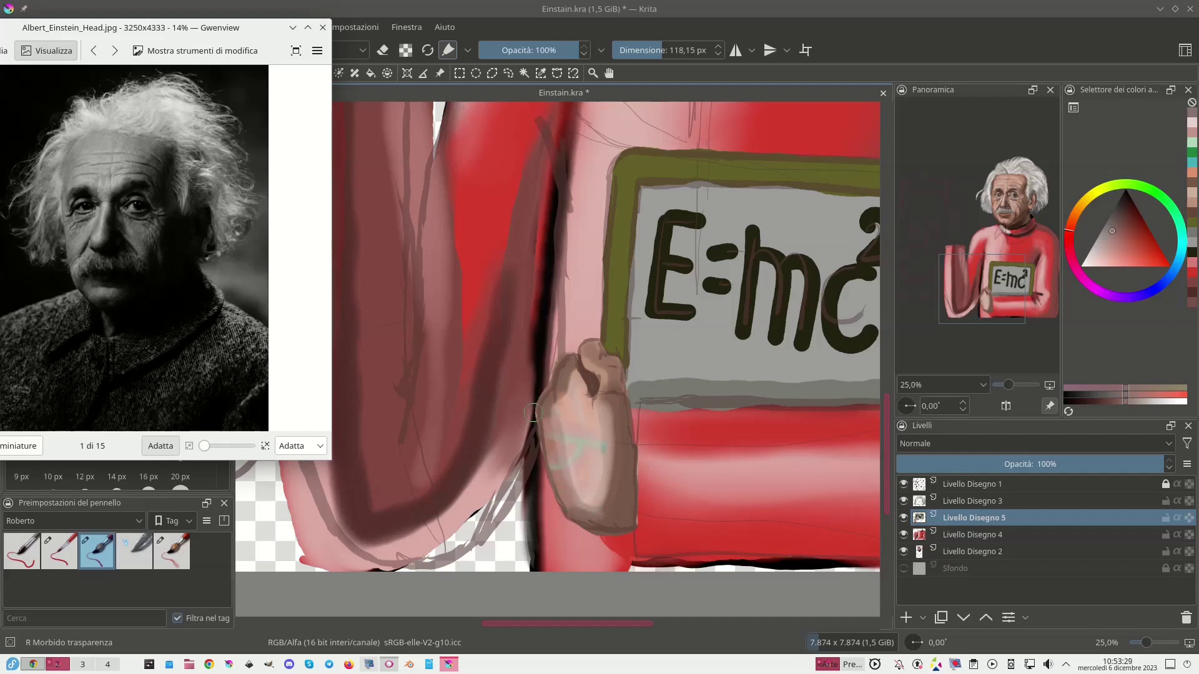
left_click(611, 446, "ctrl")
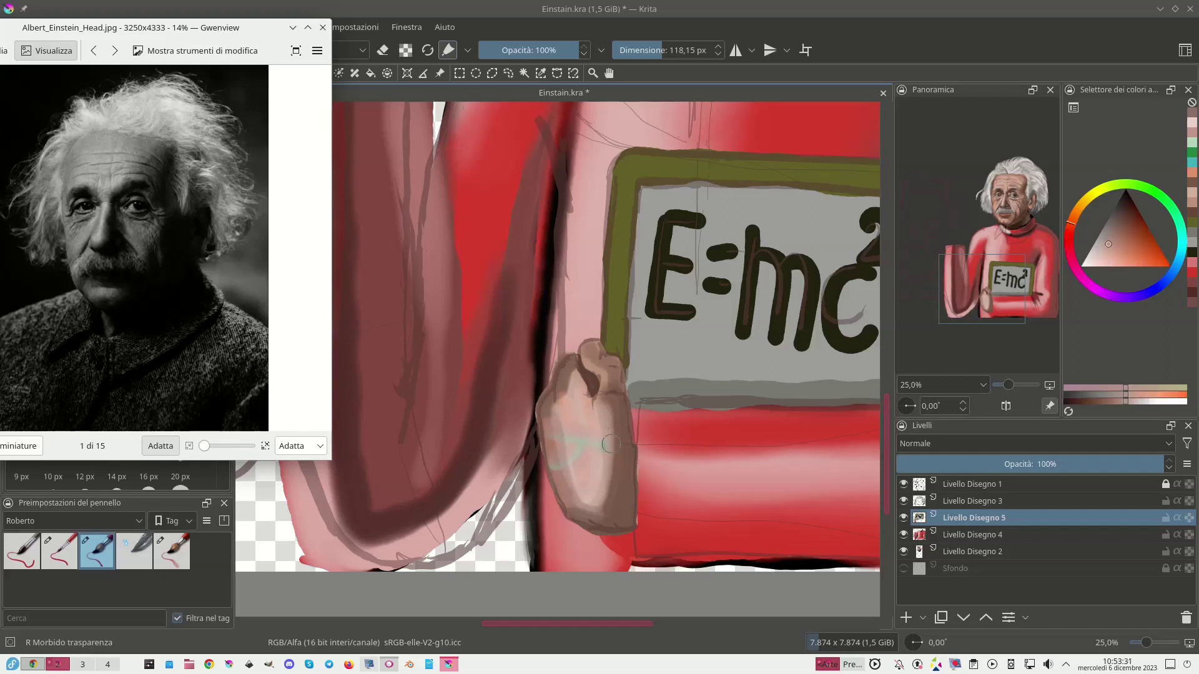
mouse_move(605, 427)
left_mouse_down()
mouse_move(605, 503)
mouse_move(619, 445)
mouse_move(611, 417)
left_mouse_up()
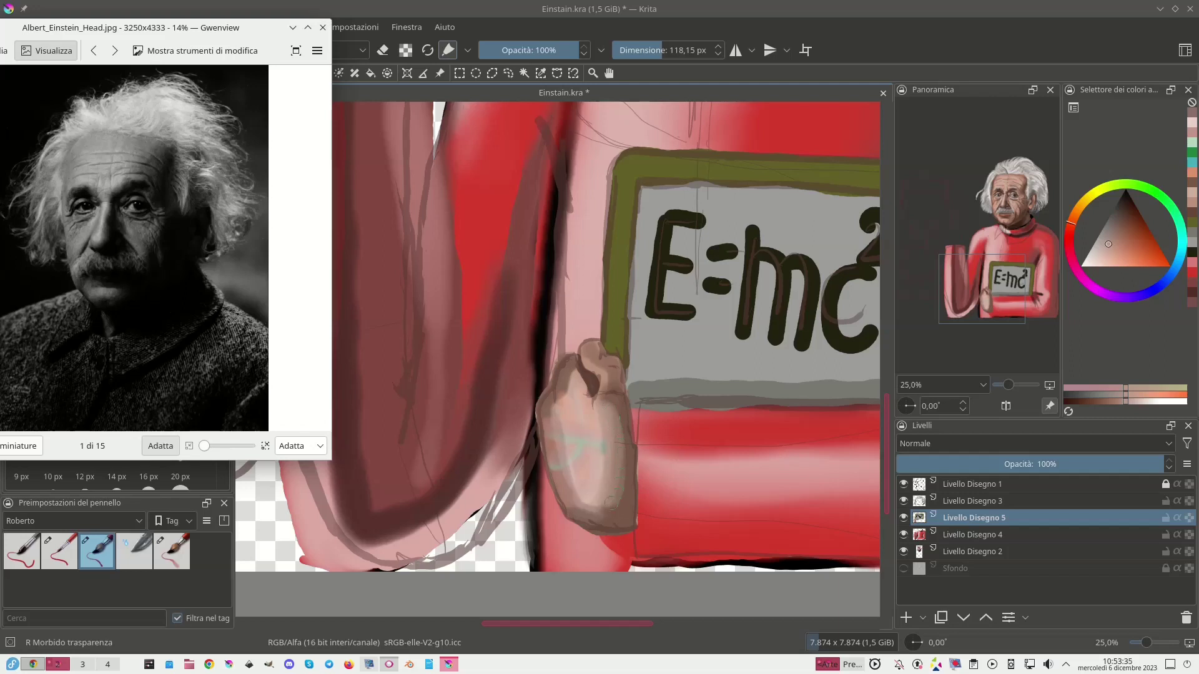
left_click_drag(575, 490, 559, 392)
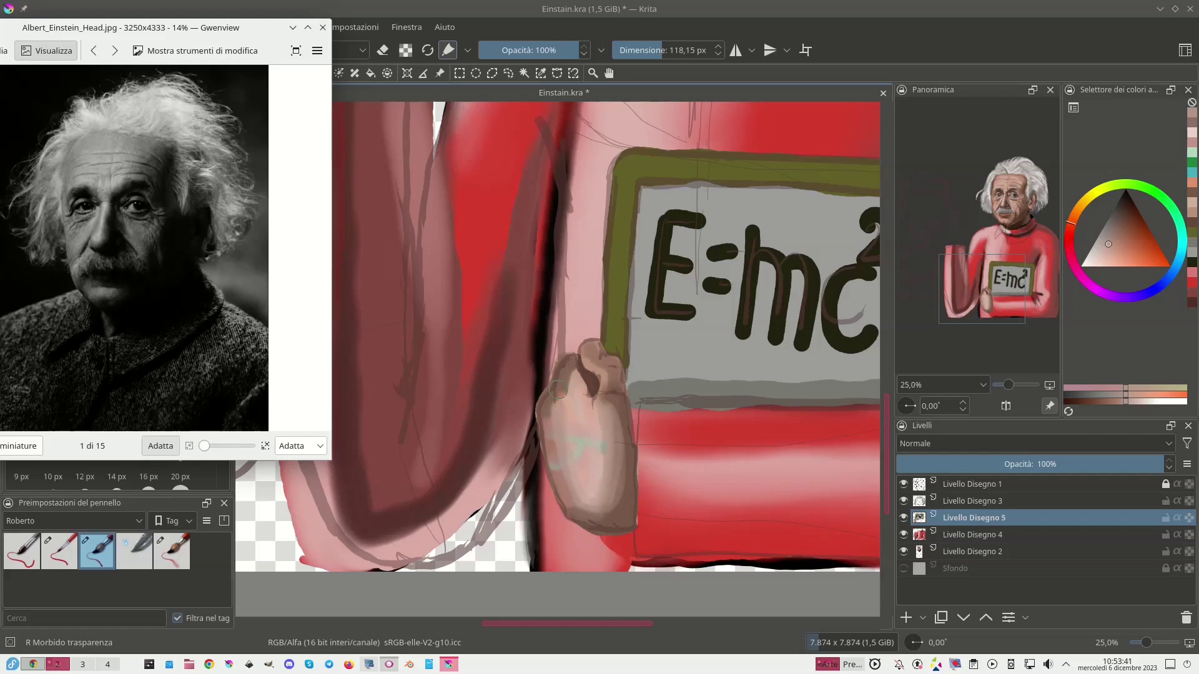
Lighten the fingers and outer back of the holding hand with a pale pink skin tone sampled from it.
left_click(601, 474, "ctrl")
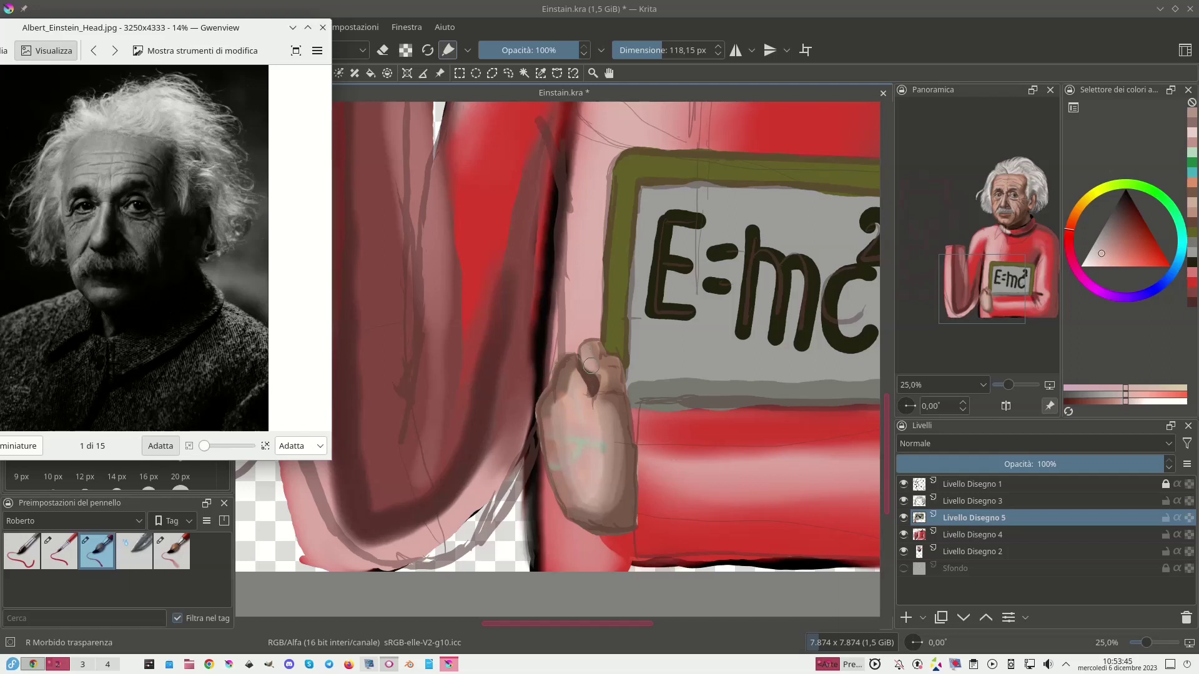
left_click_drag(605, 386, 595, 437)
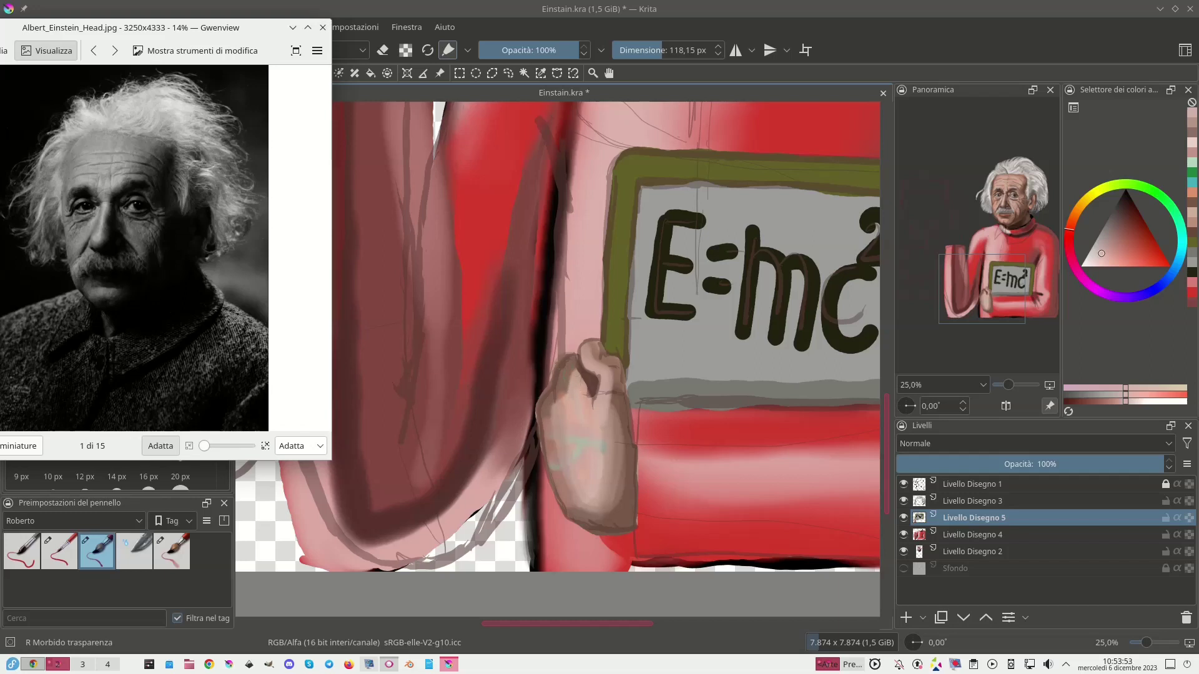
mouse_move(565, 390)
left_mouse_down()
mouse_move(576, 365)
mouse_move(547, 421)
mouse_move(570, 498)
left_mouse_up()
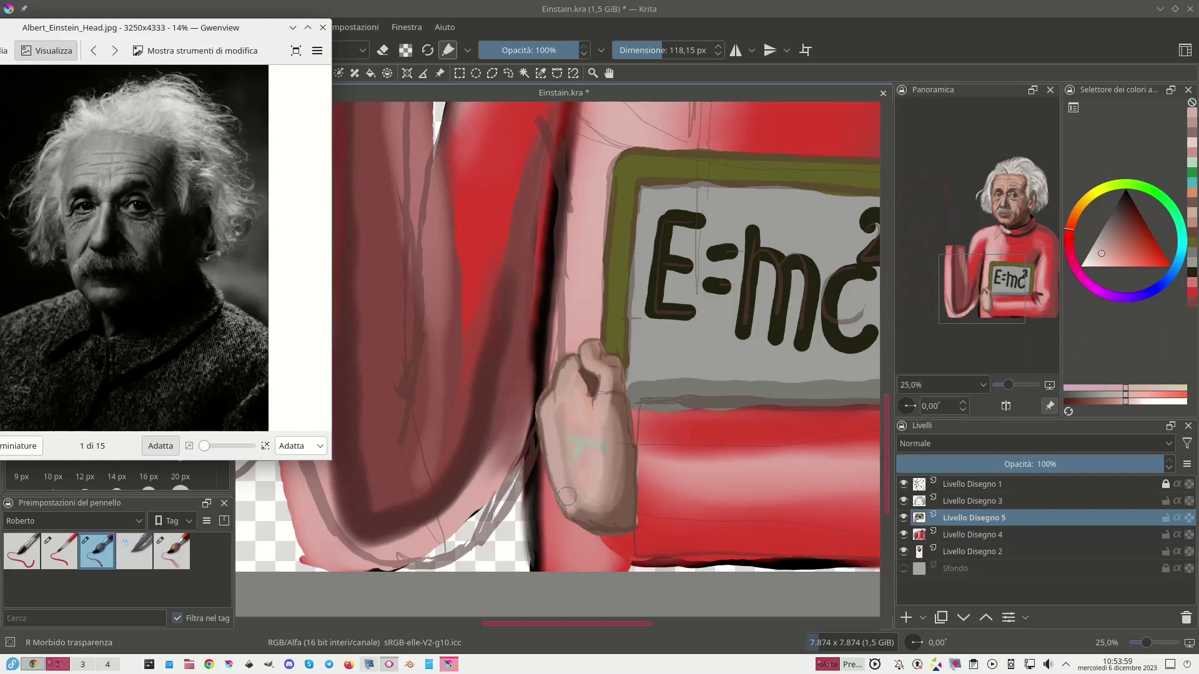
mouse_move(564, 405)
left_mouse_down()
mouse_move(568, 493)
mouse_move(569, 447)
left_mouse_up()
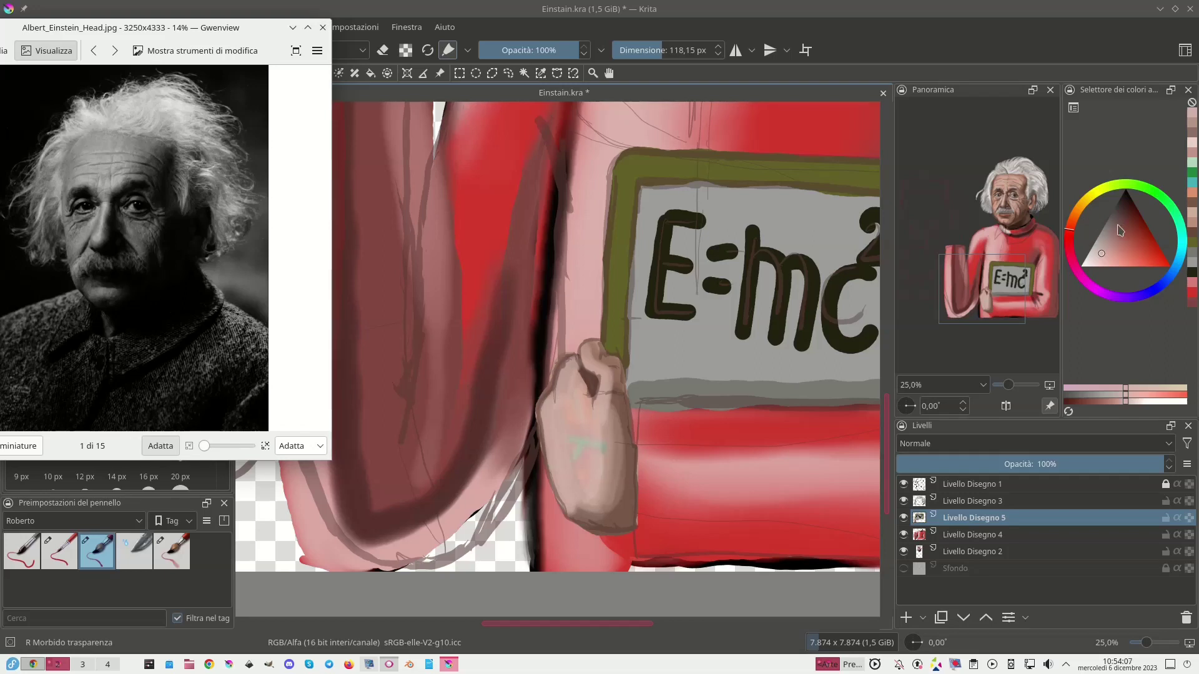
Draw fine brown contour lines around the uppermost fingertip with the brush size at 28,20 px.
left_click(1117, 228)
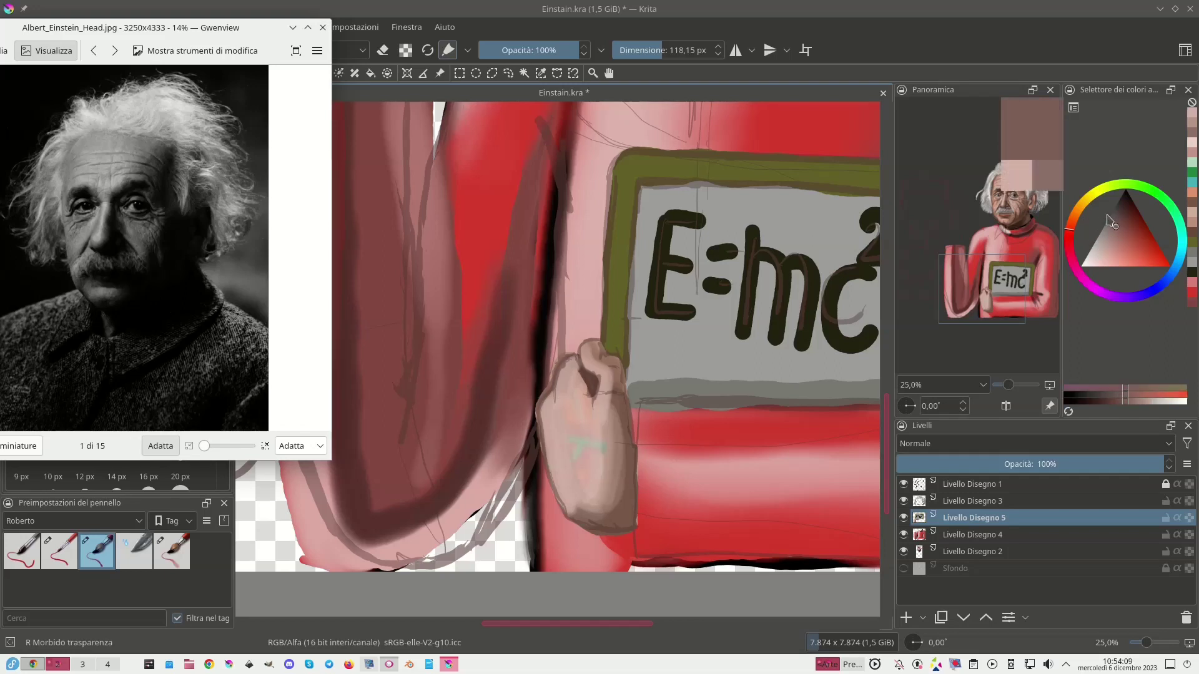
key("bracketleft")
key("bracketleft")
key("bracketleft")
key("bracketleft")
key("bracketleft")
key("bracketleft")
key("bracketleft")
key("bracketleft")
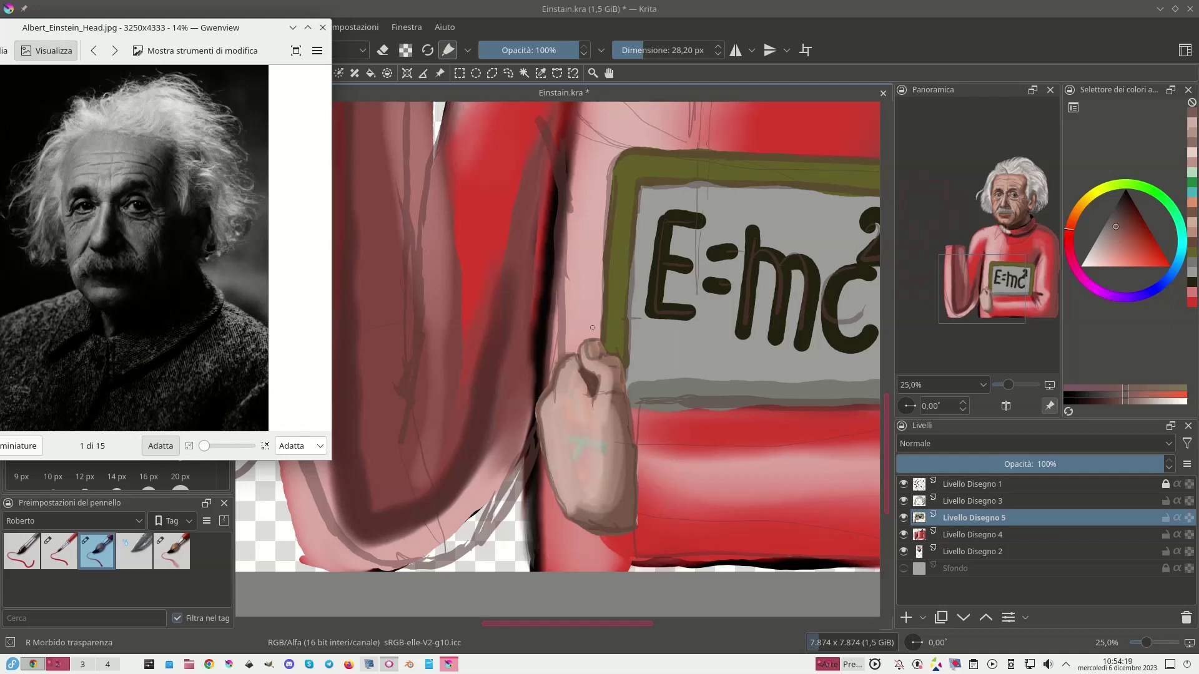
Refine the fingertip and finger edges with sampled skin tones and a darker reddish brown.
left_click(596, 360, "ctrl")
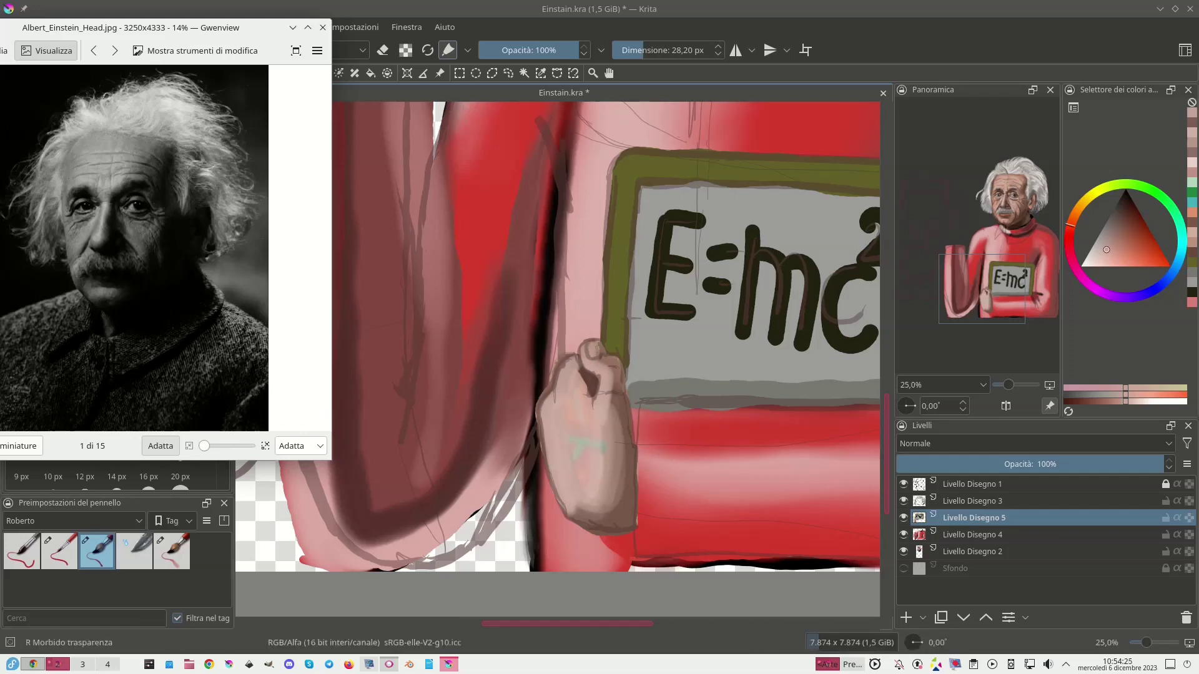
left_click(623, 379, "ctrl")
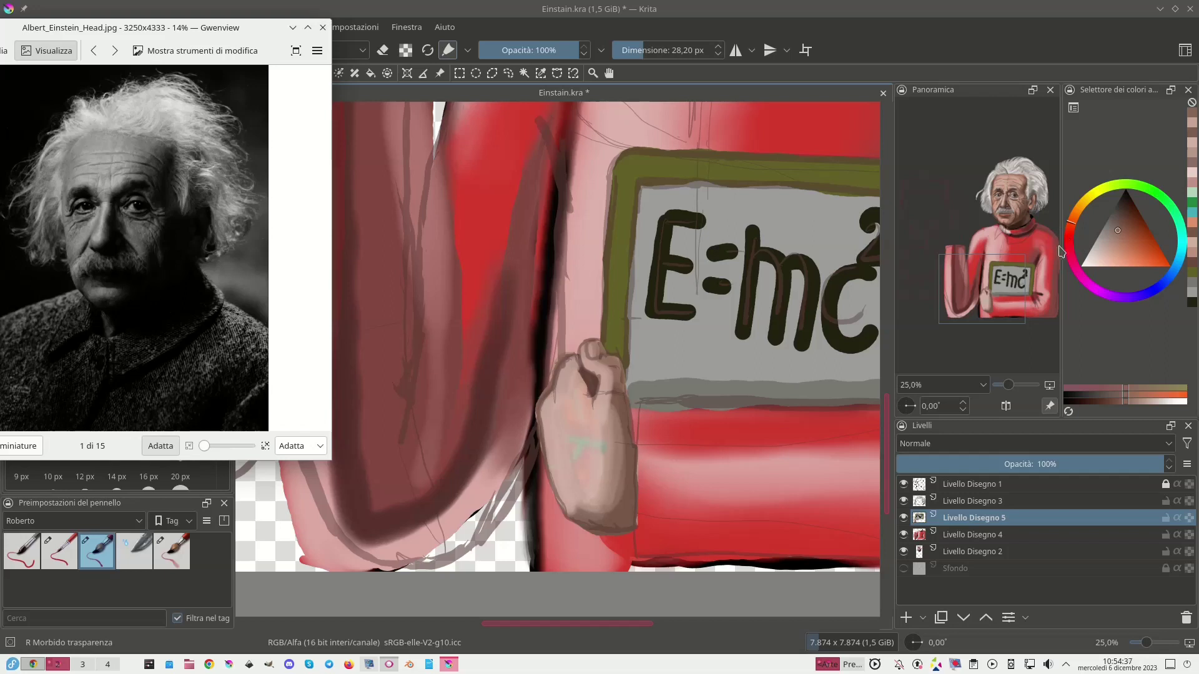
left_click(1123, 222)
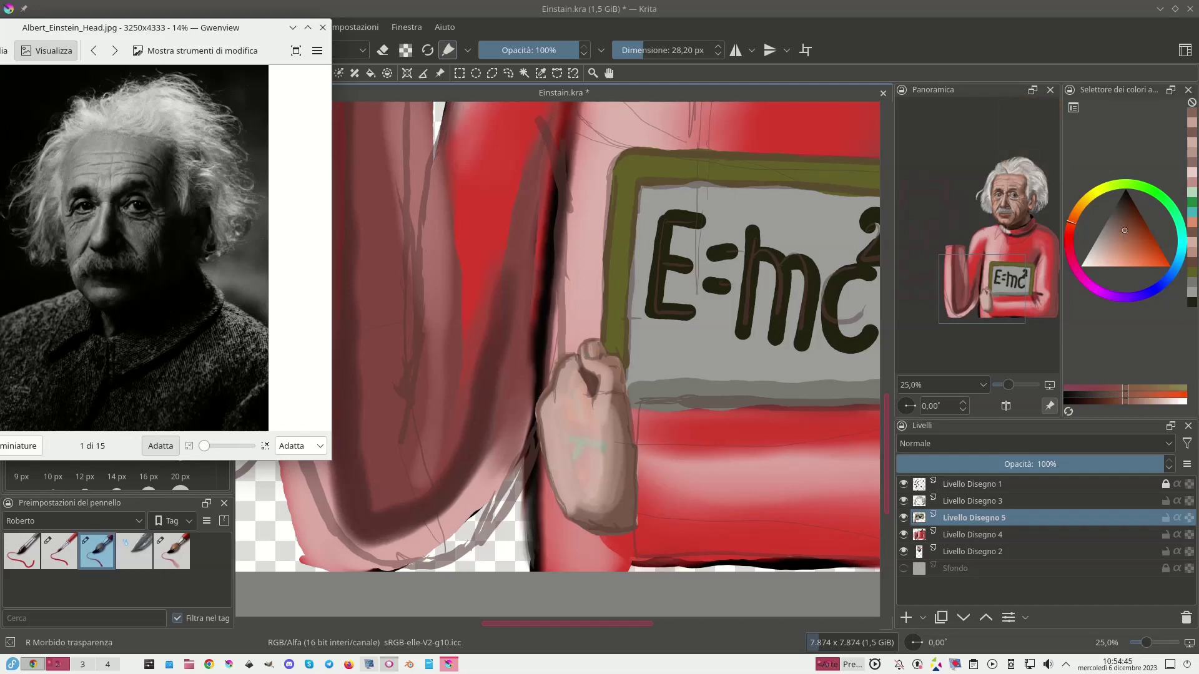
left_click(604, 338)
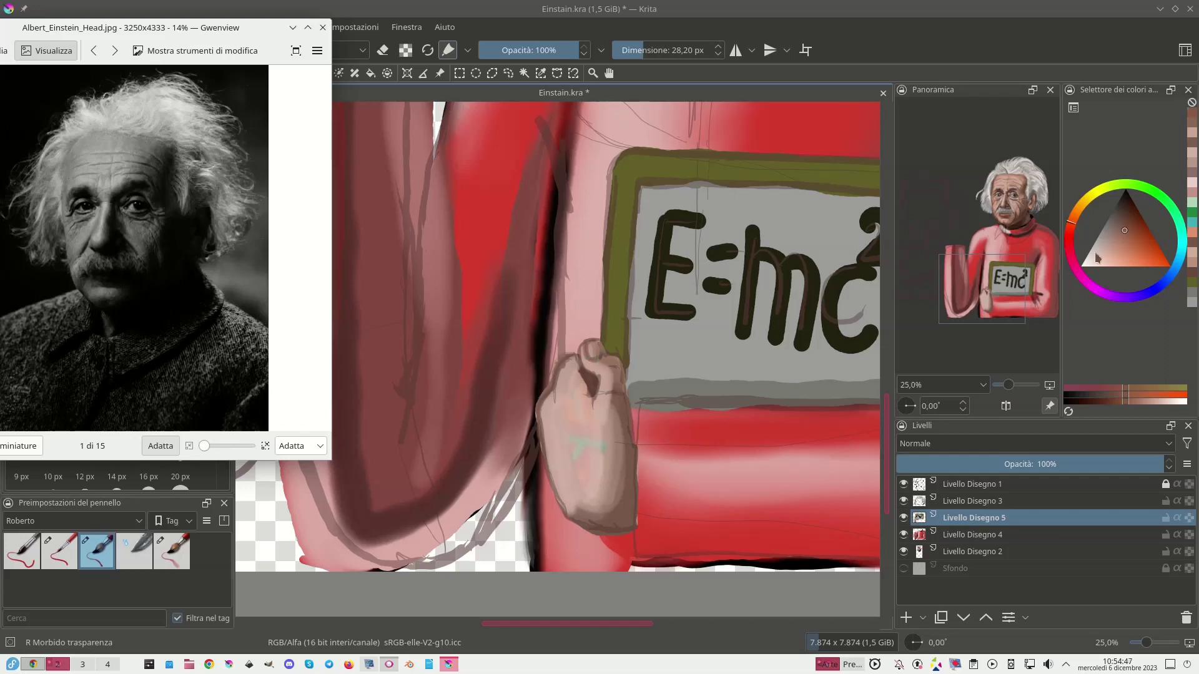
Tint the nail area of the uppermost fingertip with a soft salmon pink.
left_click(1070, 233)
left_click_drag(1153, 261, 1112, 257)
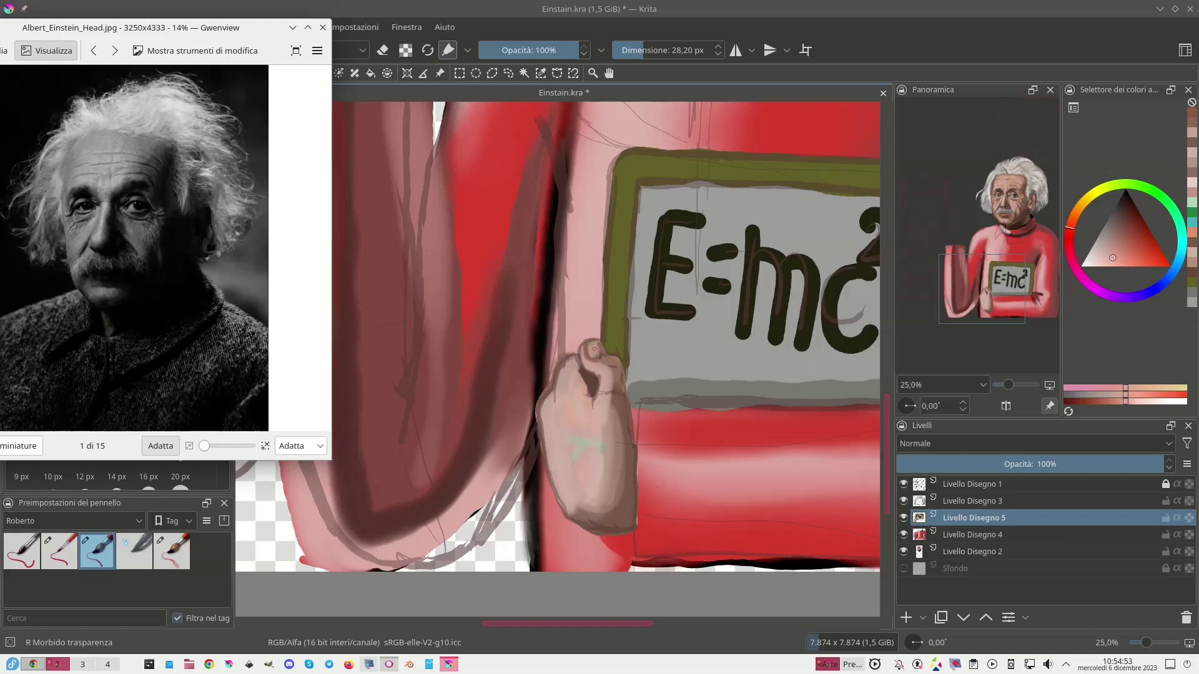
left_click_drag(597, 345, 595, 349)
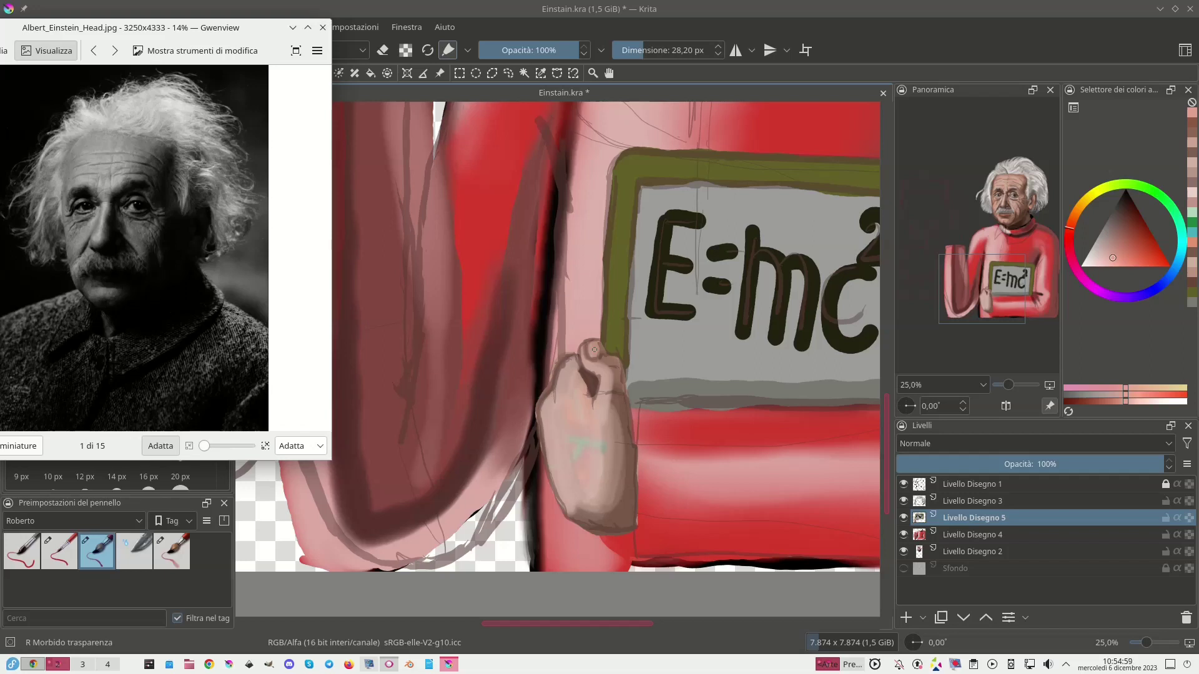
Blend a sampled light skin tone over the lower part of the hand and its vein marks at 72,08 px.
left_click_drag(646, 50, 654, 50)
left_click(575, 492, "ctrl")
key("ctrl+z")
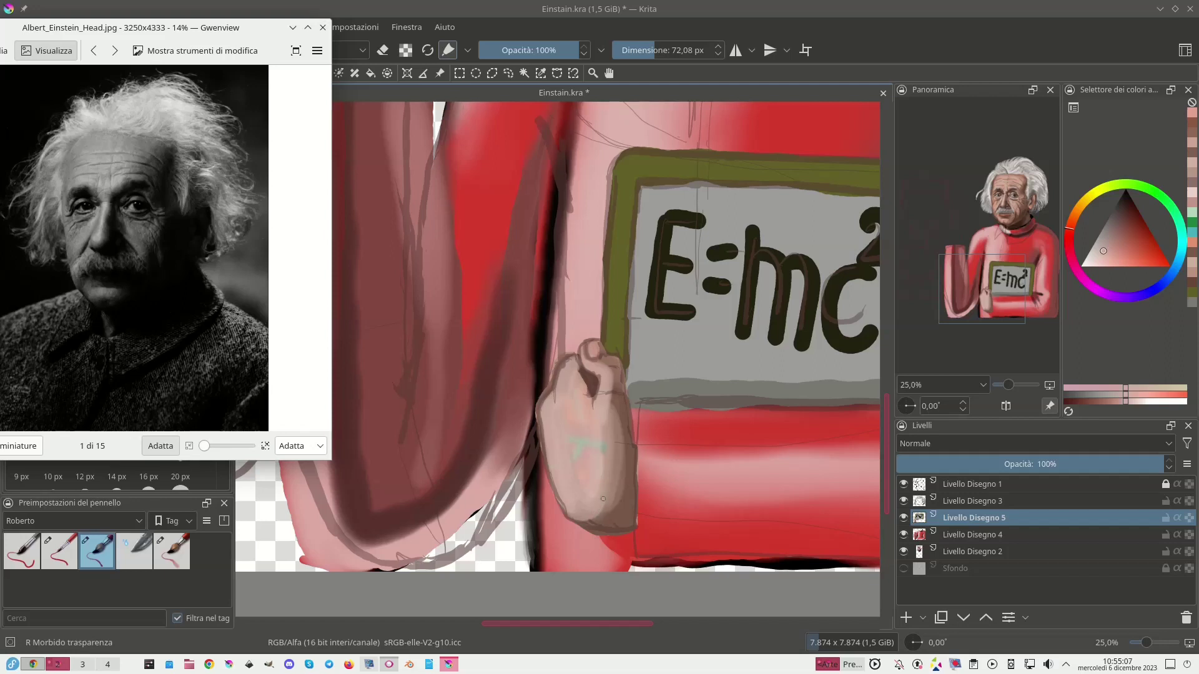
left_click_drag(598, 503, 603, 490)
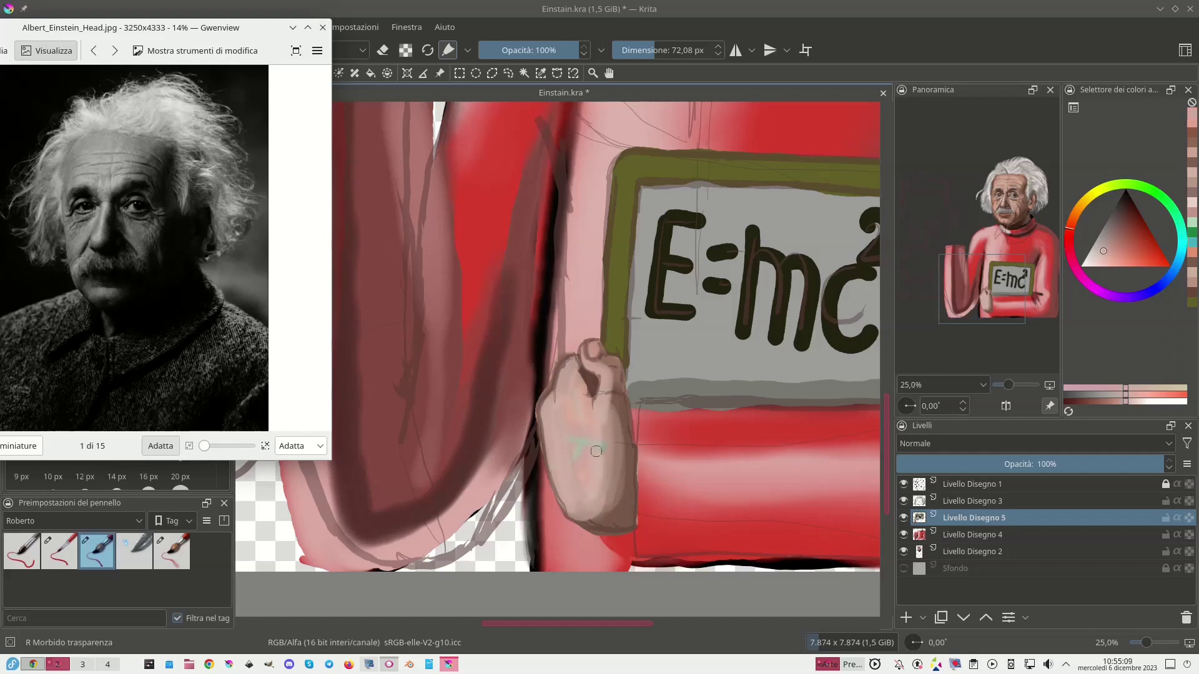
Shade the lower edge of the hand with a sampled skin tone.
left_click(617, 485, "ctrl")
mouse_move(604, 510)
left_mouse_down()
mouse_move(588, 526)
mouse_move(589, 515)
left_mouse_up()
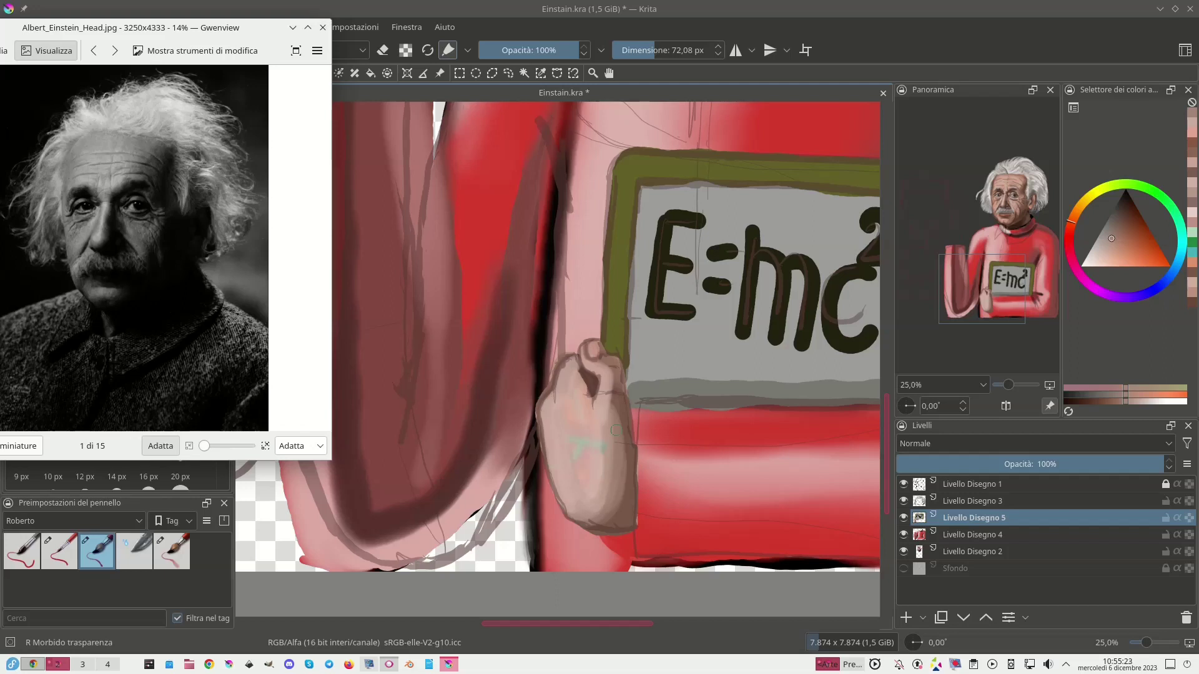
Hide the sketch layer Livello Disegno 1 and shade the olive frame around the uppermost fingertip with dark olive.
left_click(642, 383, "ctrl")
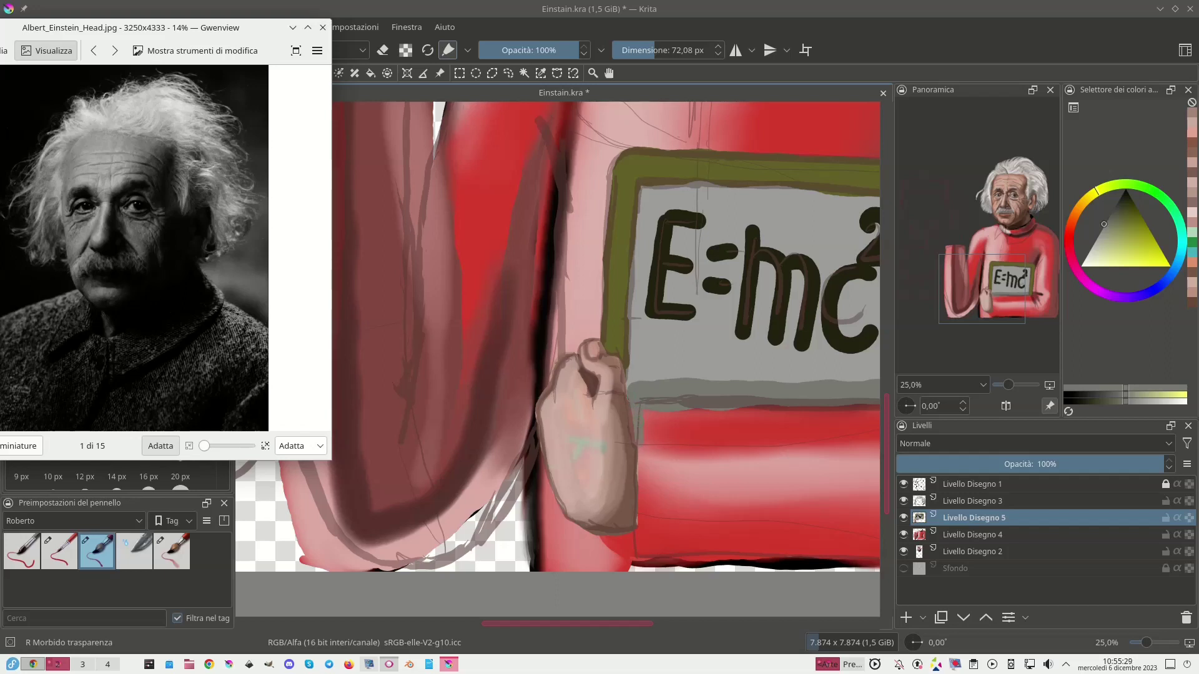
left_click(903, 484)
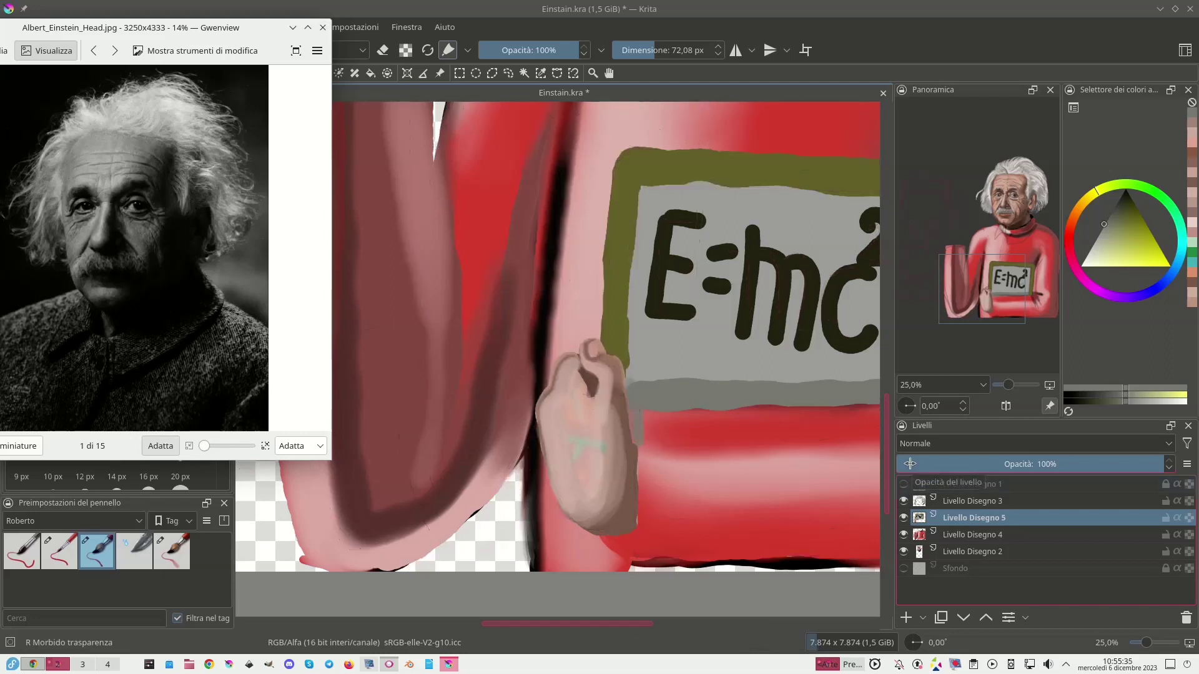
left_click(608, 343, "ctrl")
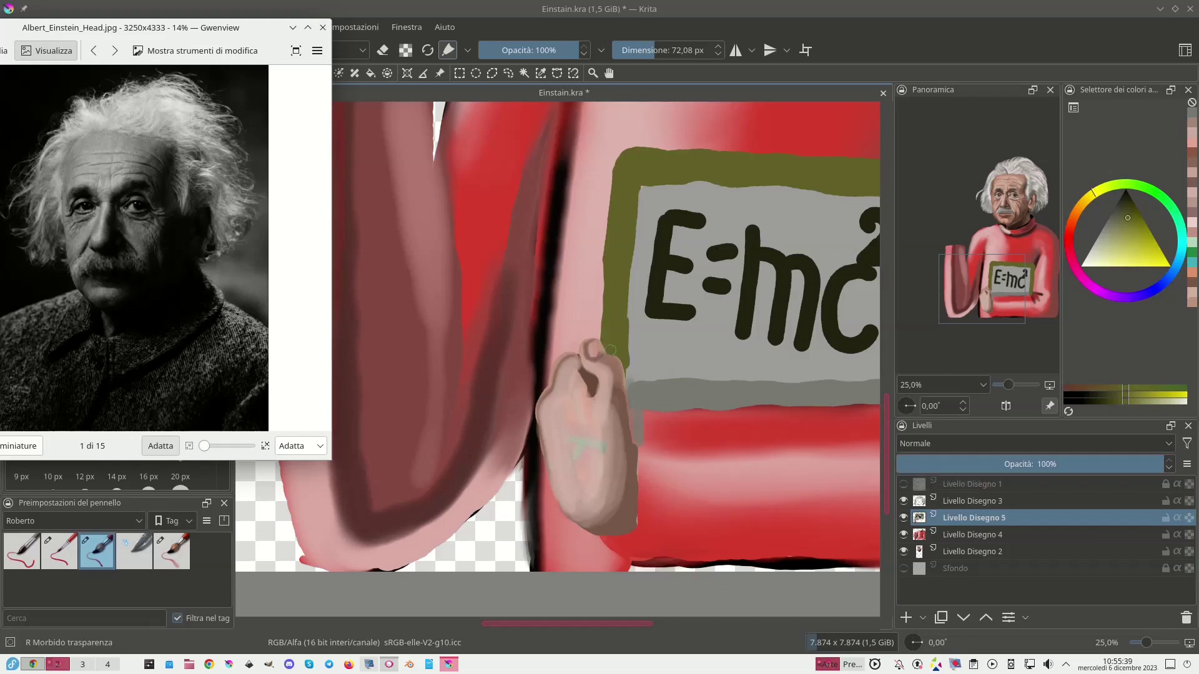
left_click(607, 341)
left_click(603, 331, "ctrl")
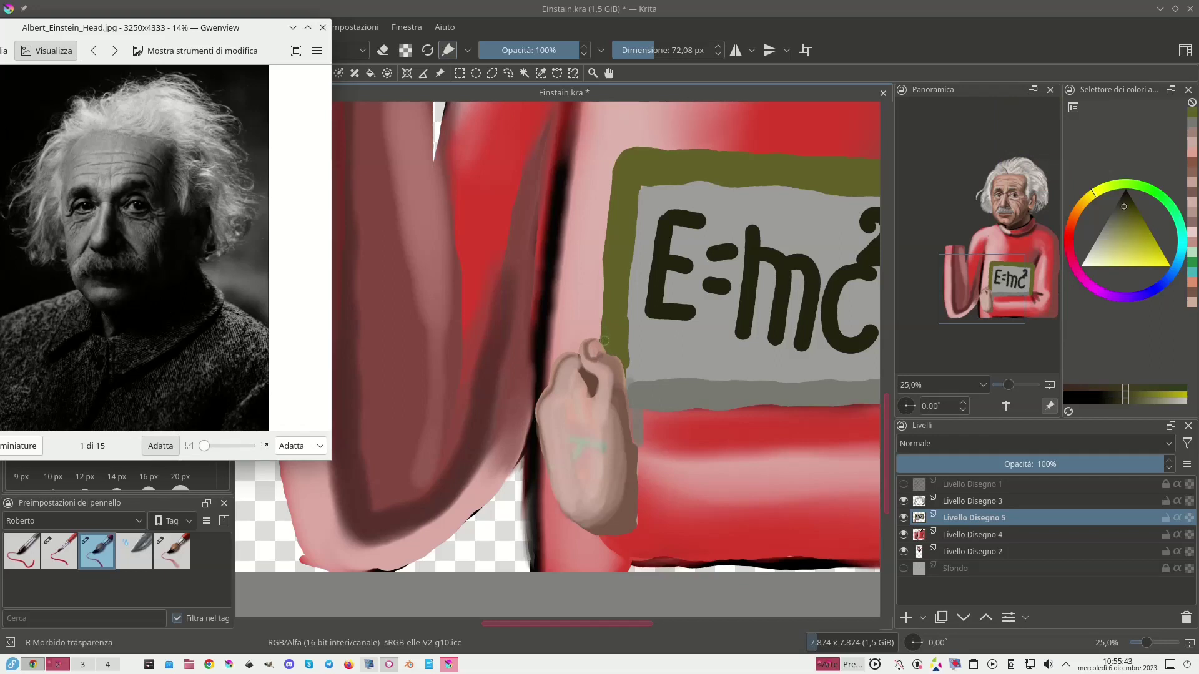
left_click_drag(605, 341, 625, 374)
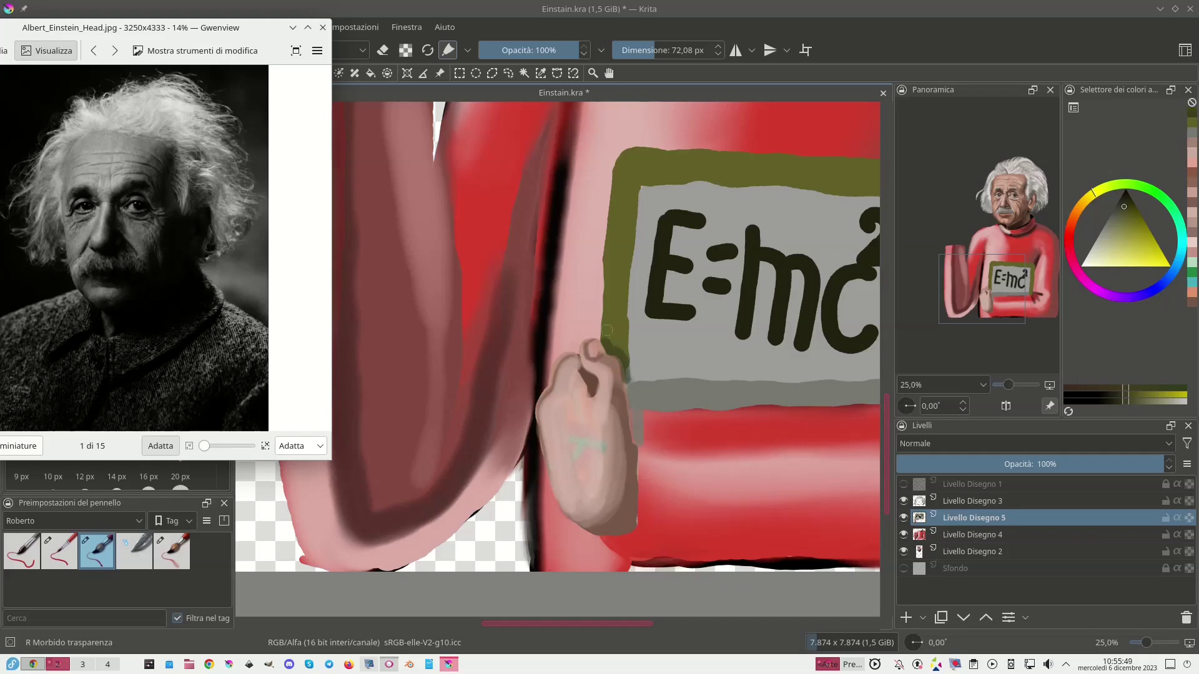
Even out the inner and outer edges of the frame's left side in sampled olive with the R Duro opaco brush.
left_click(60, 559)
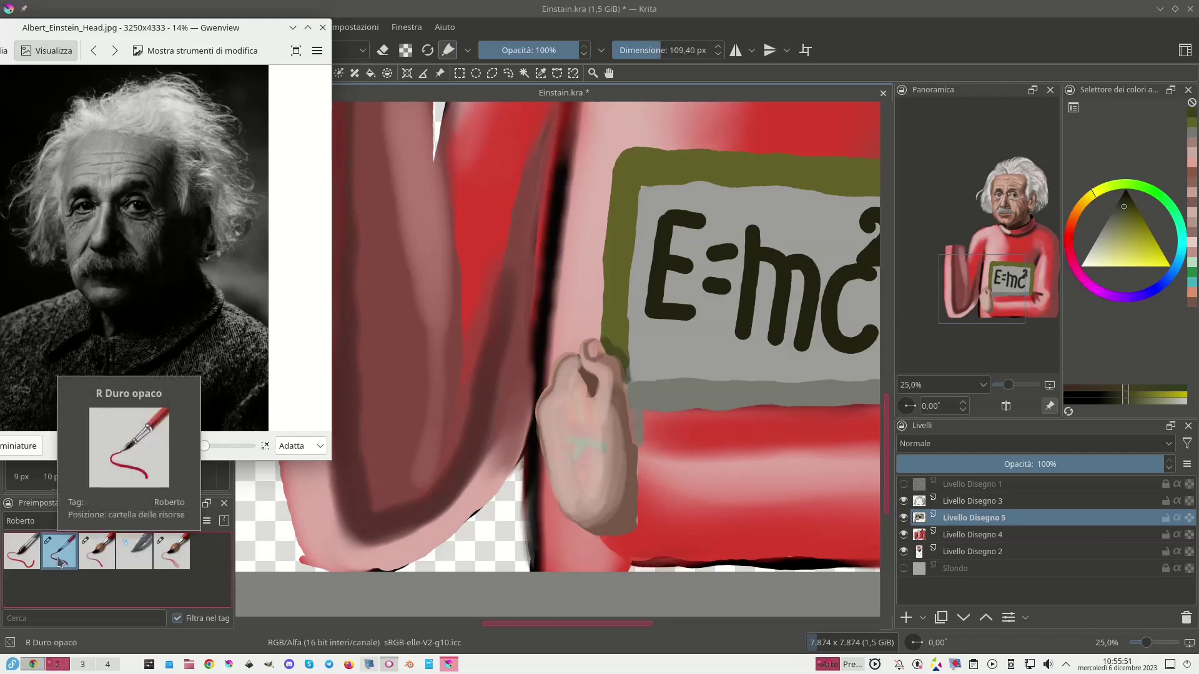
left_click(629, 378, "ctrl")
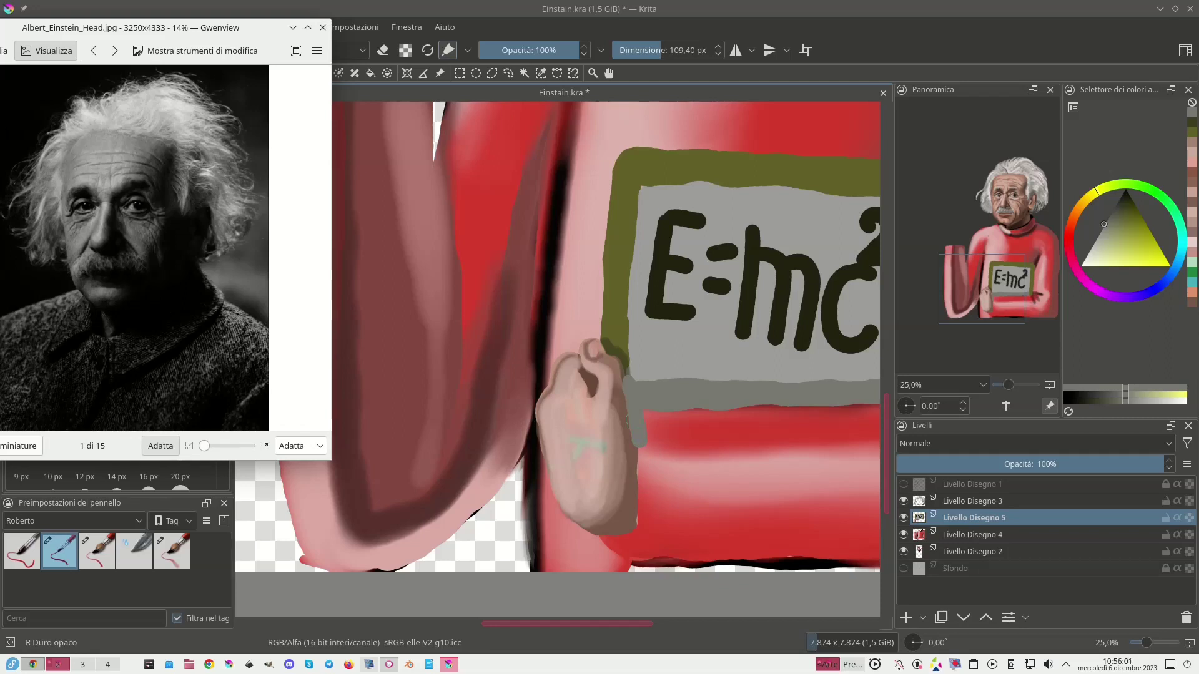
left_click(643, 186, "ctrl")
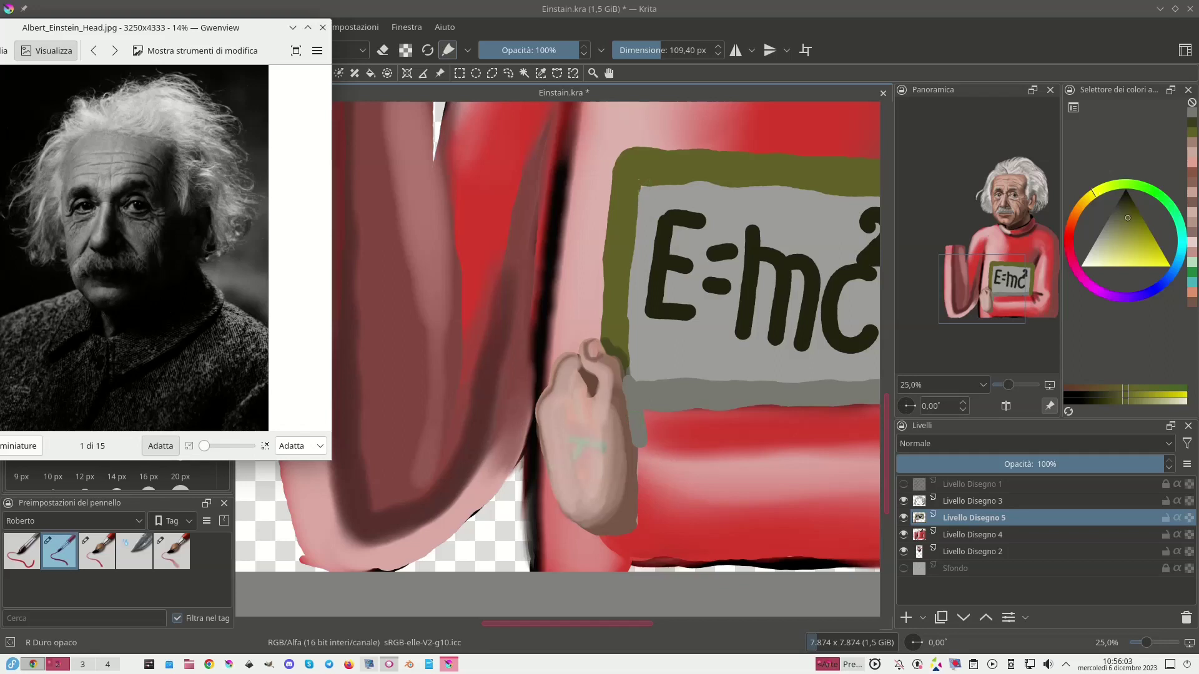
left_click(637, 178)
mouse_move(635, 181)
left_mouse_down()
mouse_move(627, 369)
mouse_move(632, 356)
left_mouse_up()
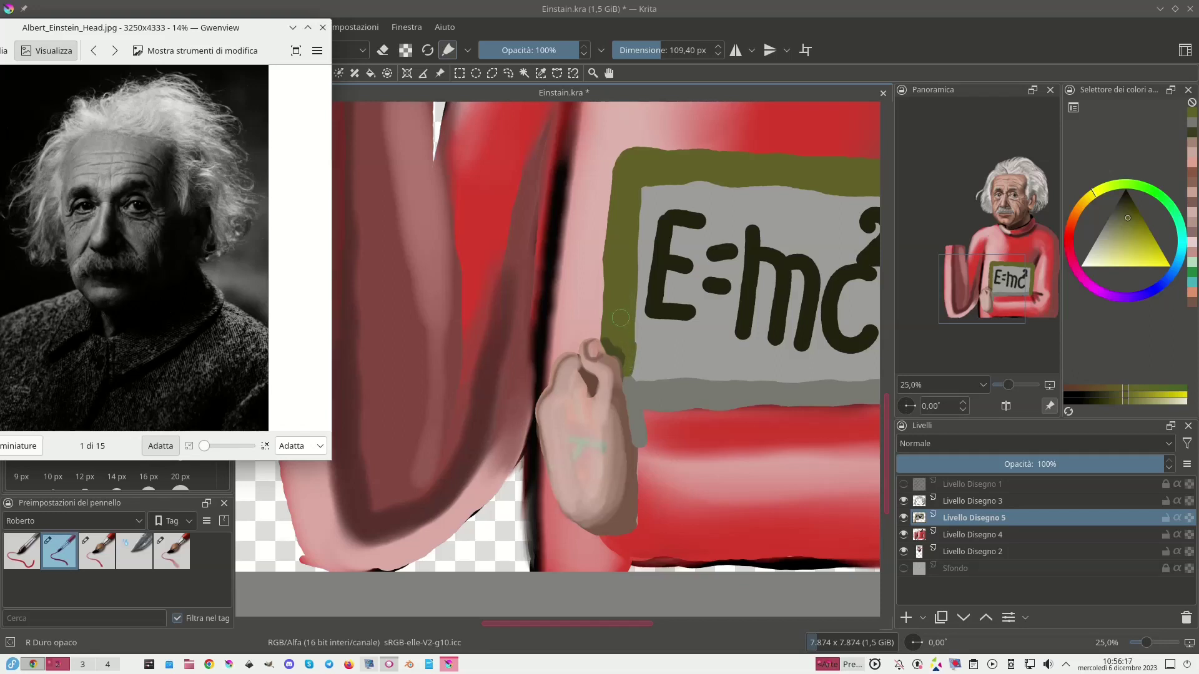
mouse_move(609, 294)
left_mouse_down()
mouse_move(607, 306)
mouse_move(610, 292)
left_mouse_up()
mouse_move(612, 226)
left_mouse_down()
mouse_move(620, 155)
mouse_move(645, 157)
left_mouse_up()
left_click_drag(608, 256, 609, 311)
Straighten the inner top and right edges of the board's frame and its outer top edge with the same olive.
left_click_drag(999, 293, 1004, 268)
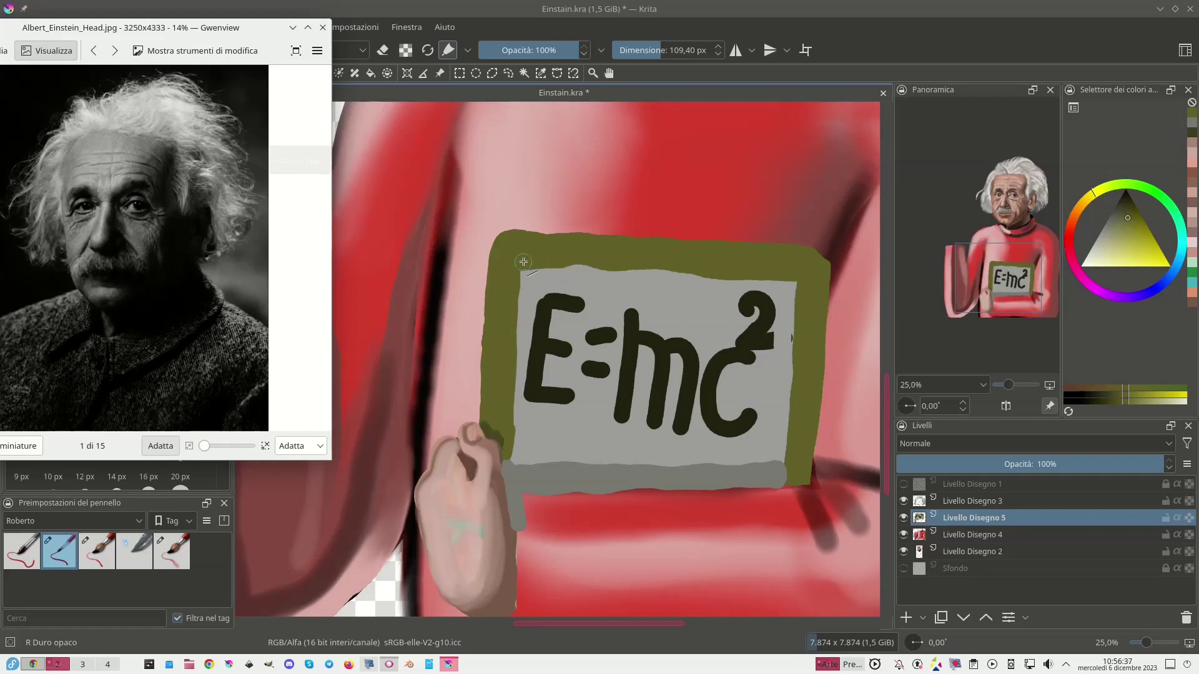
mouse_move(523, 262)
left_mouse_down()
mouse_move(803, 280)
mouse_move(791, 469)
left_mouse_up()
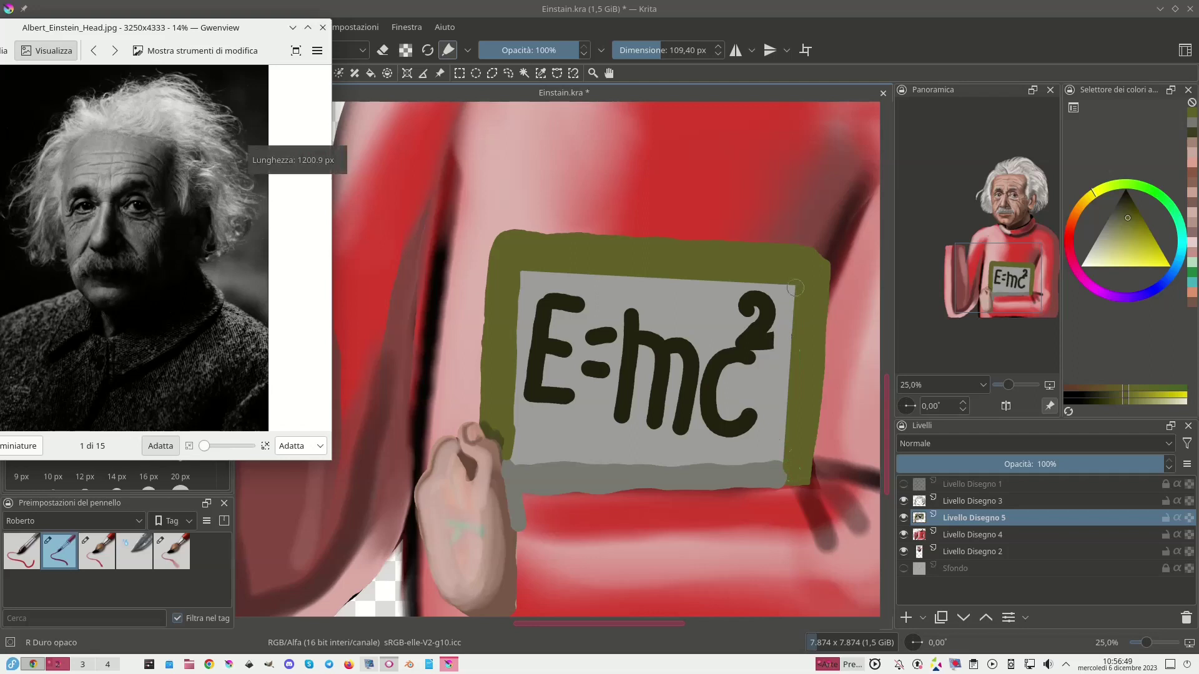
mouse_move(797, 285)
left_mouse_down()
mouse_move(786, 489)
mouse_move(783, 480)
left_mouse_up()
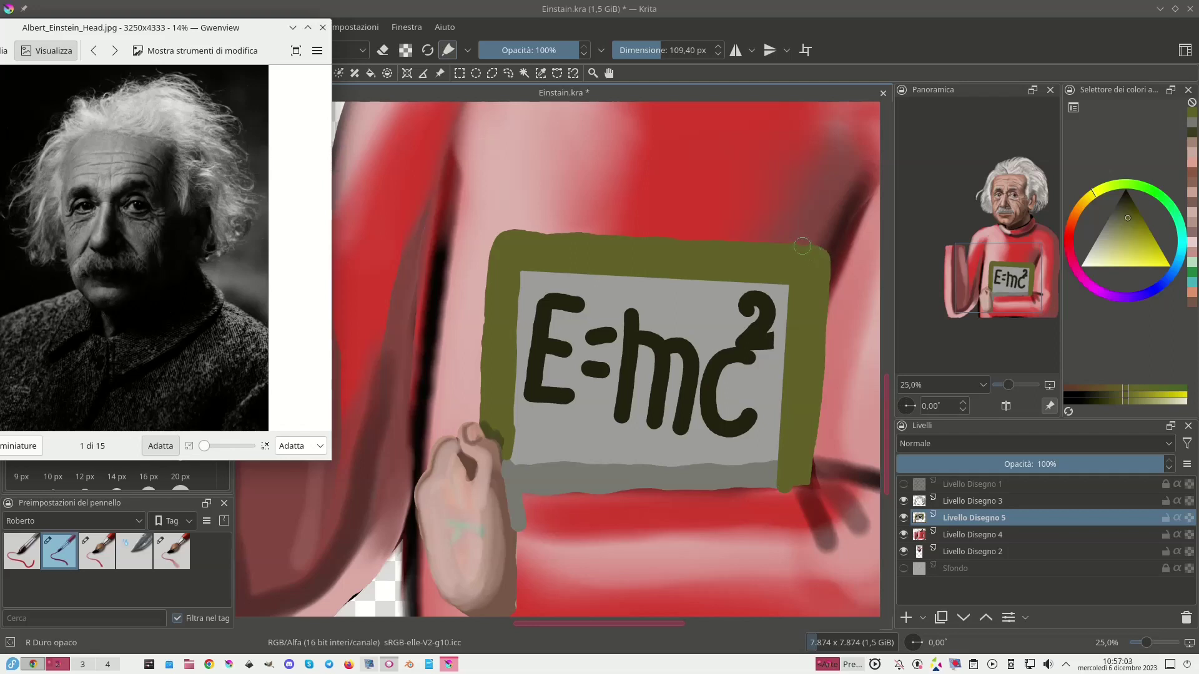
left_click_drag(509, 237, 818, 252)
left_click_drag(816, 252, 813, 254)
Paint the frame's lower-right corner dark olive and touch up its lower-left end beside the hand with the sampled frame olive.
left_click(1128, 212)
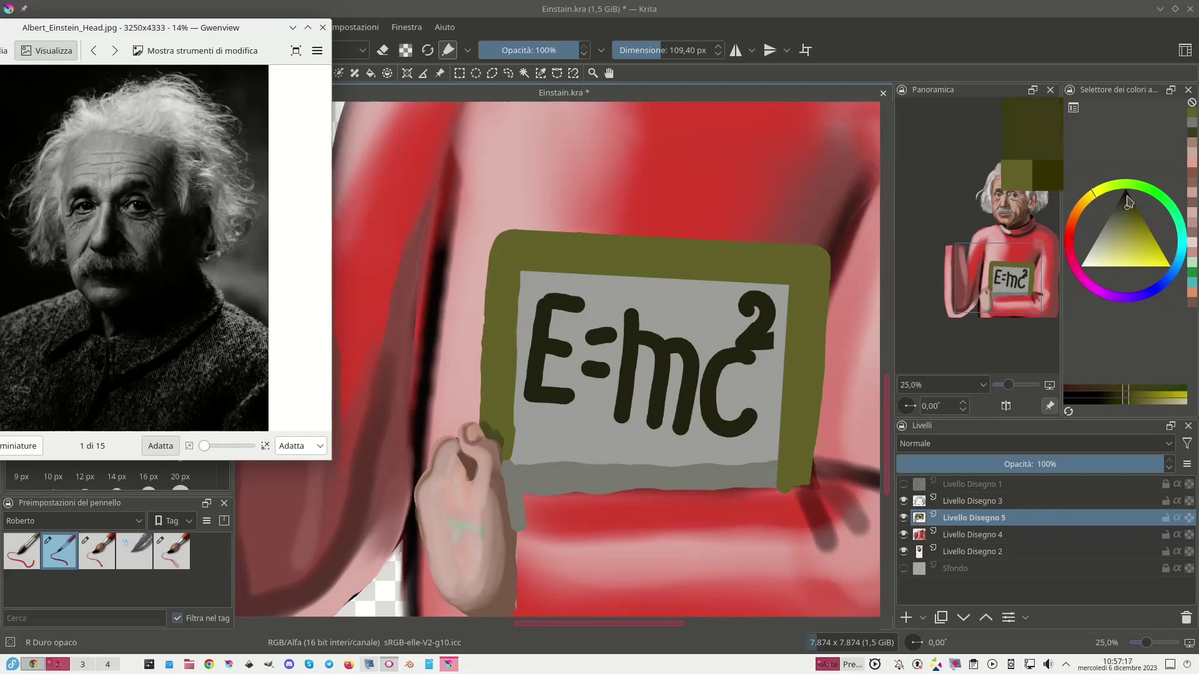
mouse_move(786, 464)
left_mouse_down()
mouse_move(806, 478)
mouse_move(793, 484)
mouse_move(784, 466)
mouse_move(783, 484)
mouse_move(799, 481)
left_mouse_up()
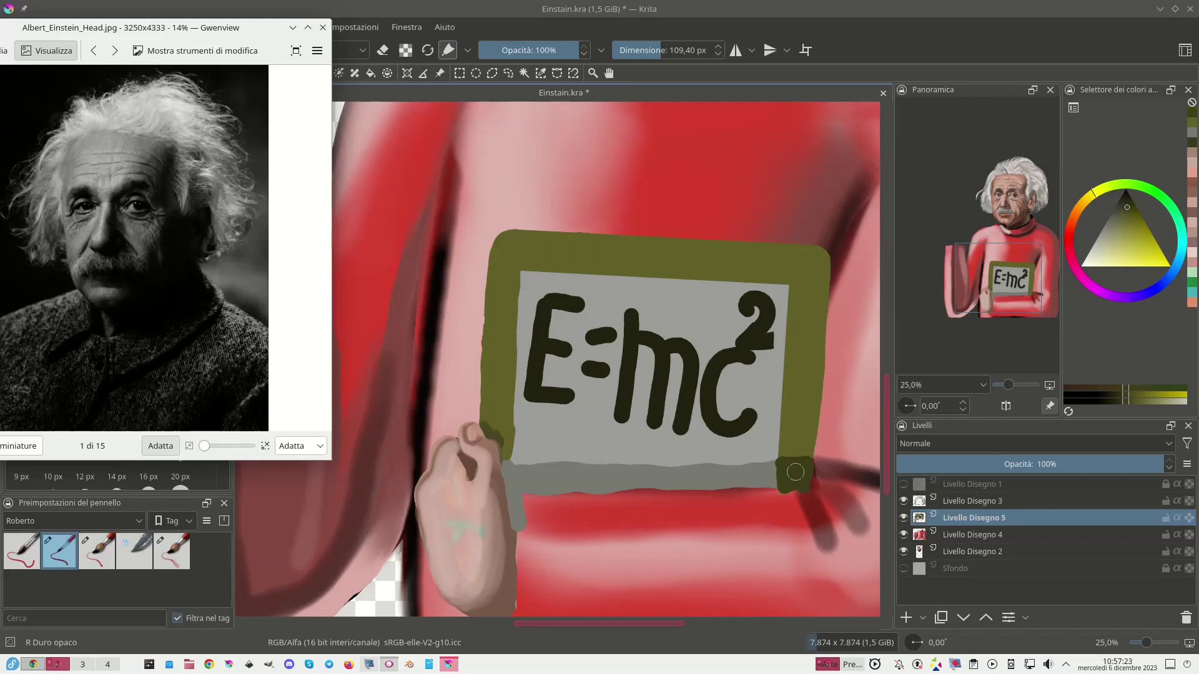
left_click(795, 472)
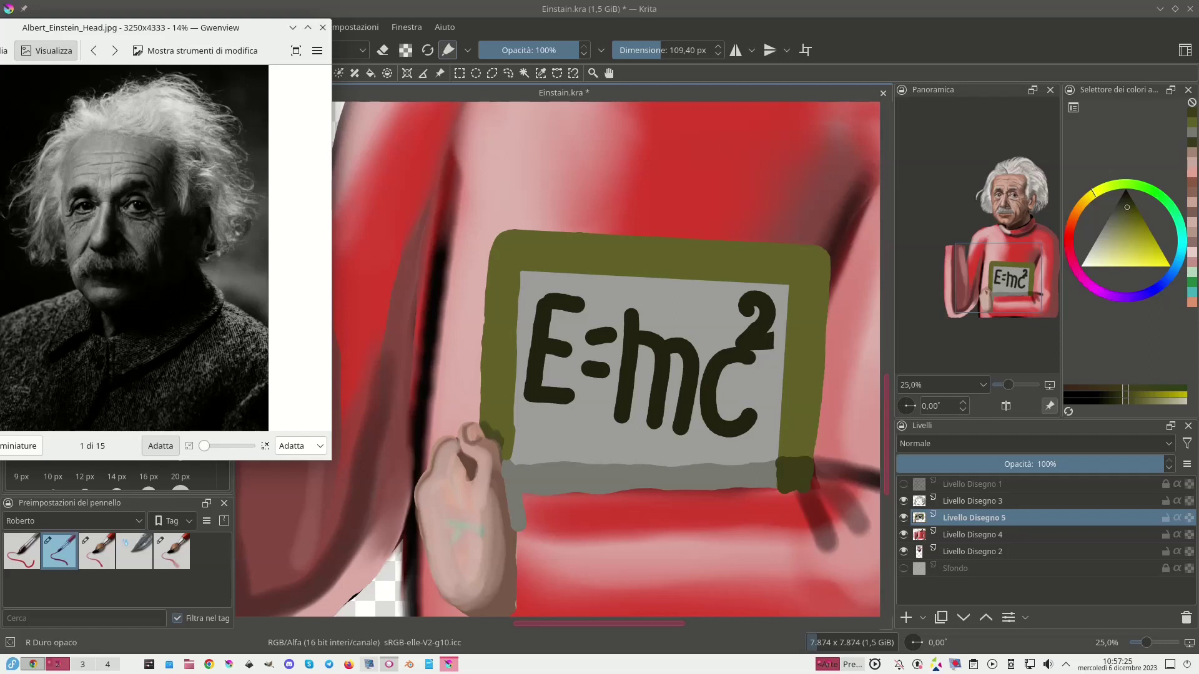
left_click(507, 453, "ctrl")
left_click_drag(507, 459, 505, 469)
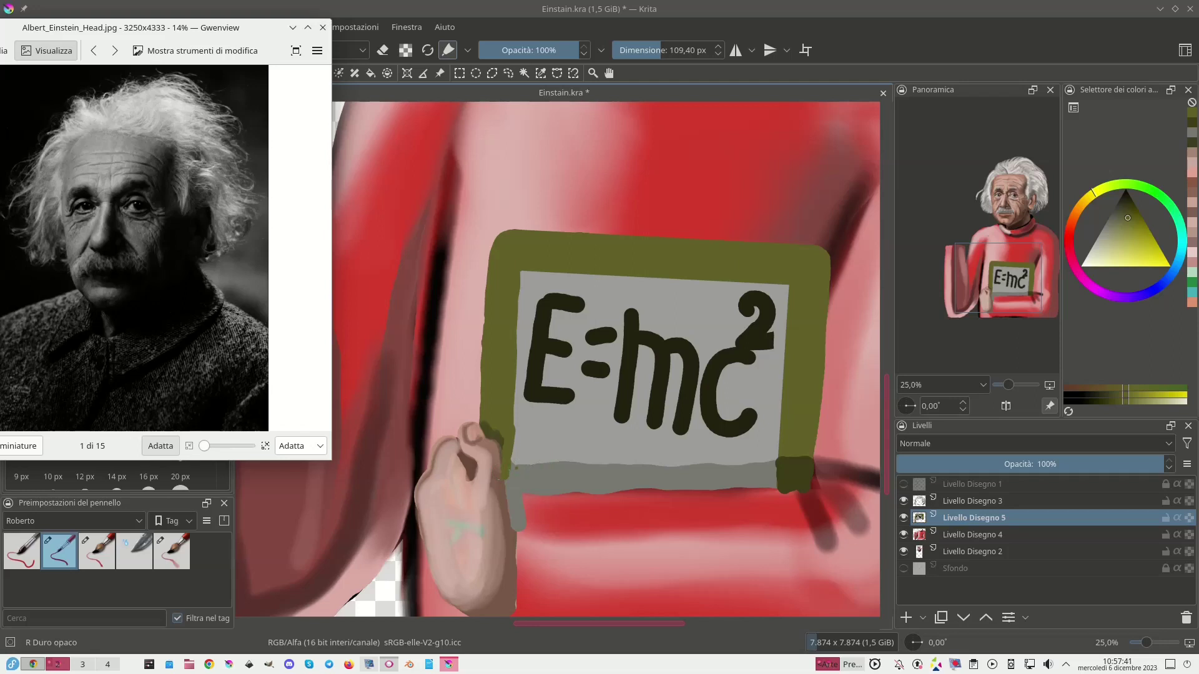
Straighten the upper edge of the darker strip along the board's bottom with a line in its sampled grey.
left_click(541, 470, "ctrl")
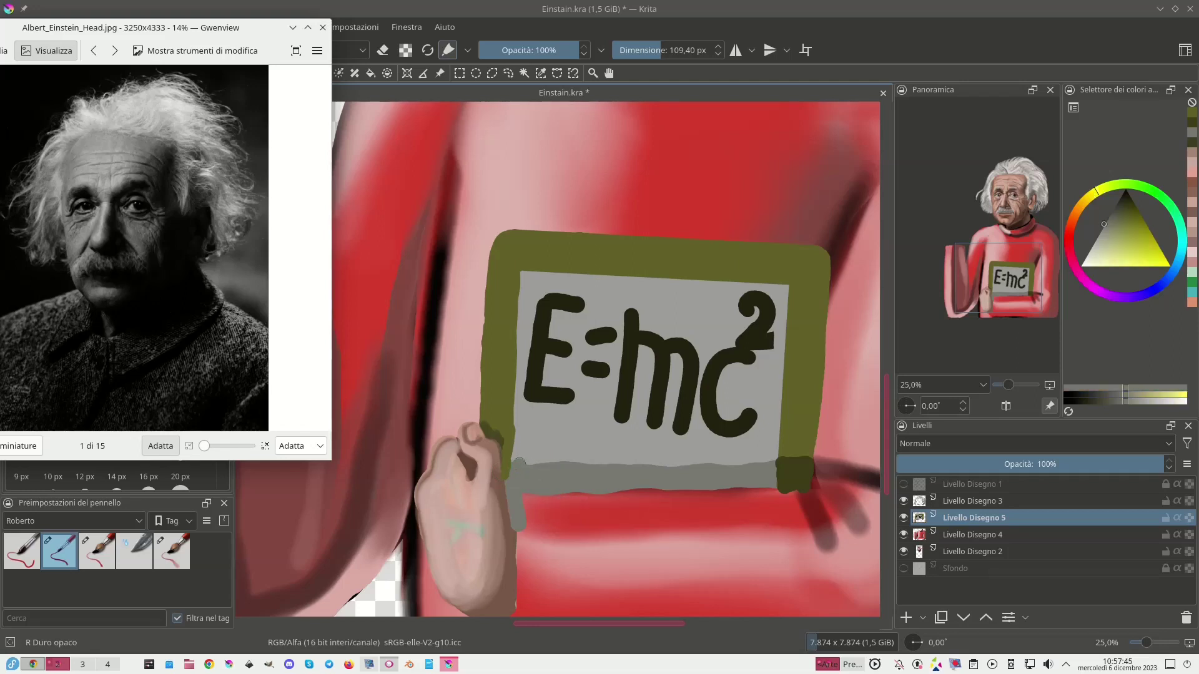
key("shift")
left_click_drag(518, 464, 756, 463)
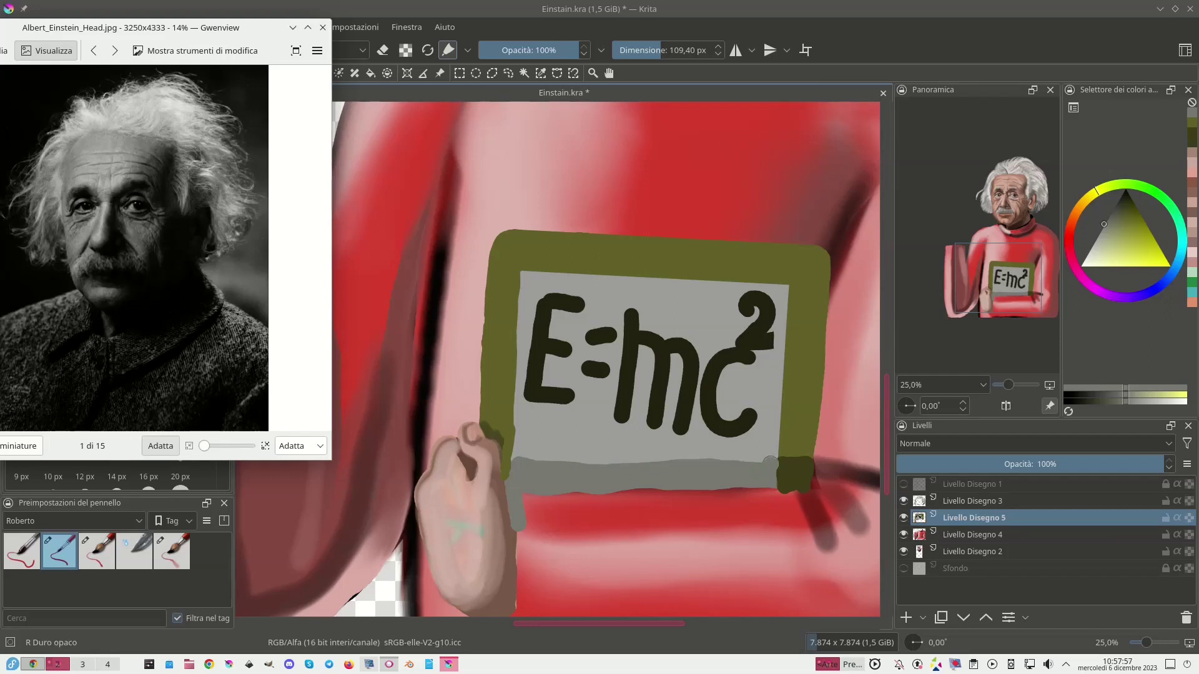
key("v")
left_click_drag(772, 465, 513, 451)
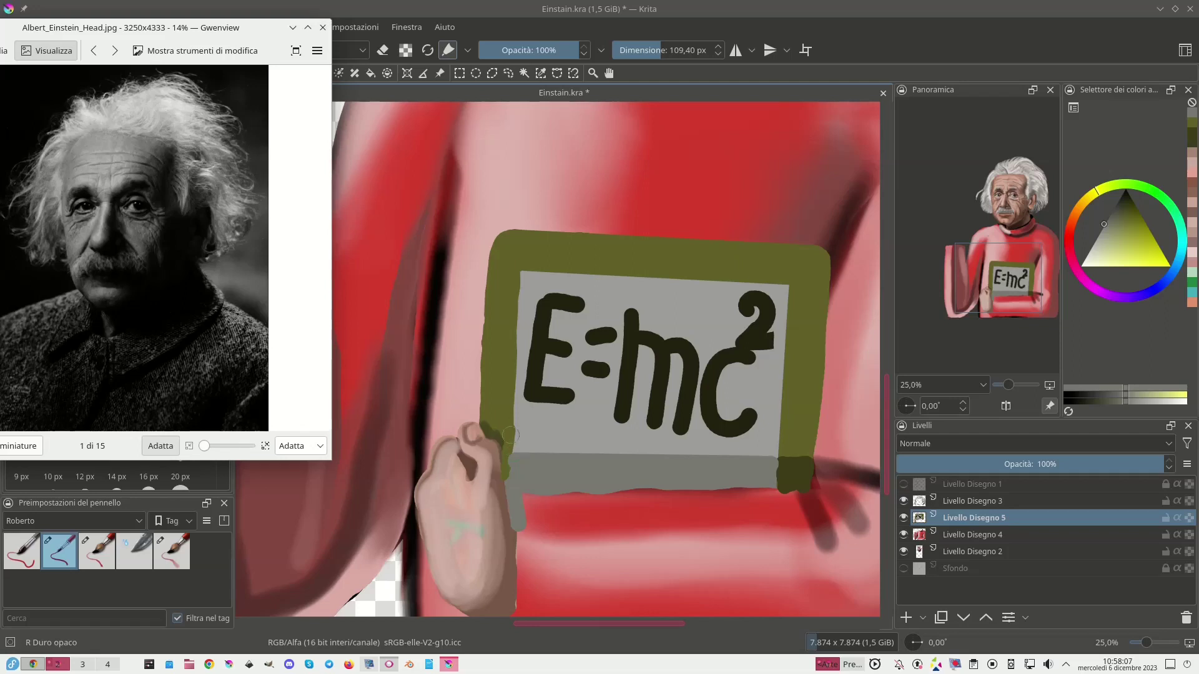
Retouch the lower-left frame beside the hand with sampled olive and clean its inner edge with the board's light grey.
left_click(511, 441, "ctrl")
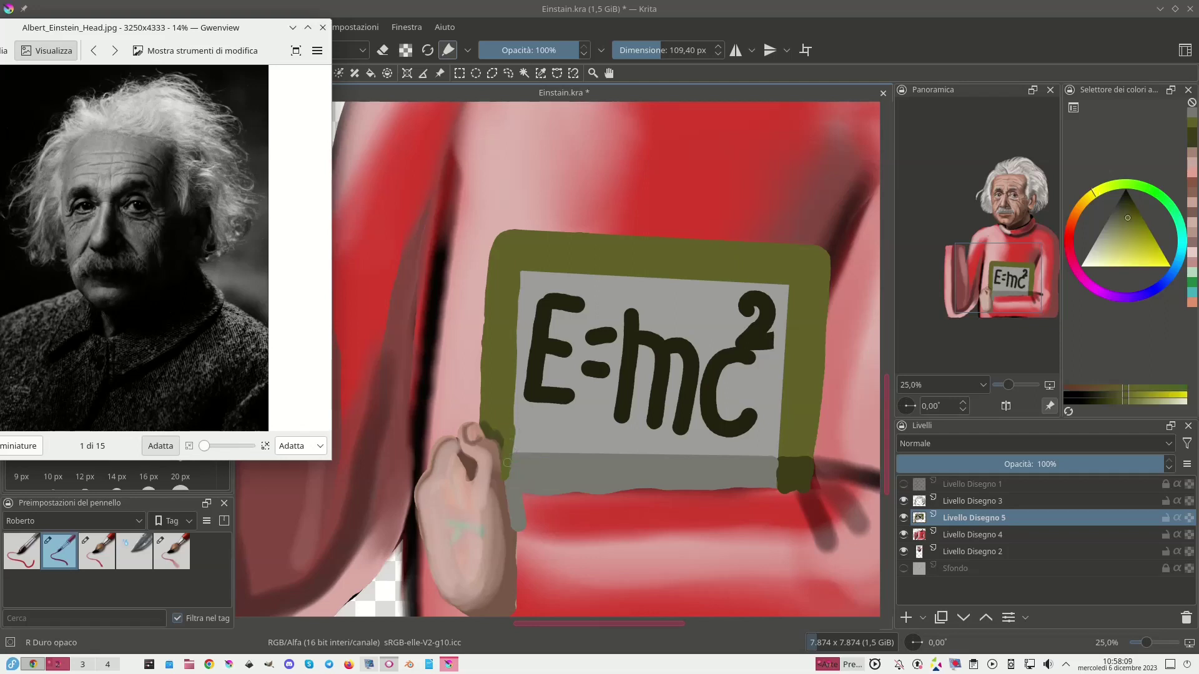
left_click(500, 437, "ctrl")
left_click_drag(502, 442, 507, 471)
left_click(520, 426, "ctrl")
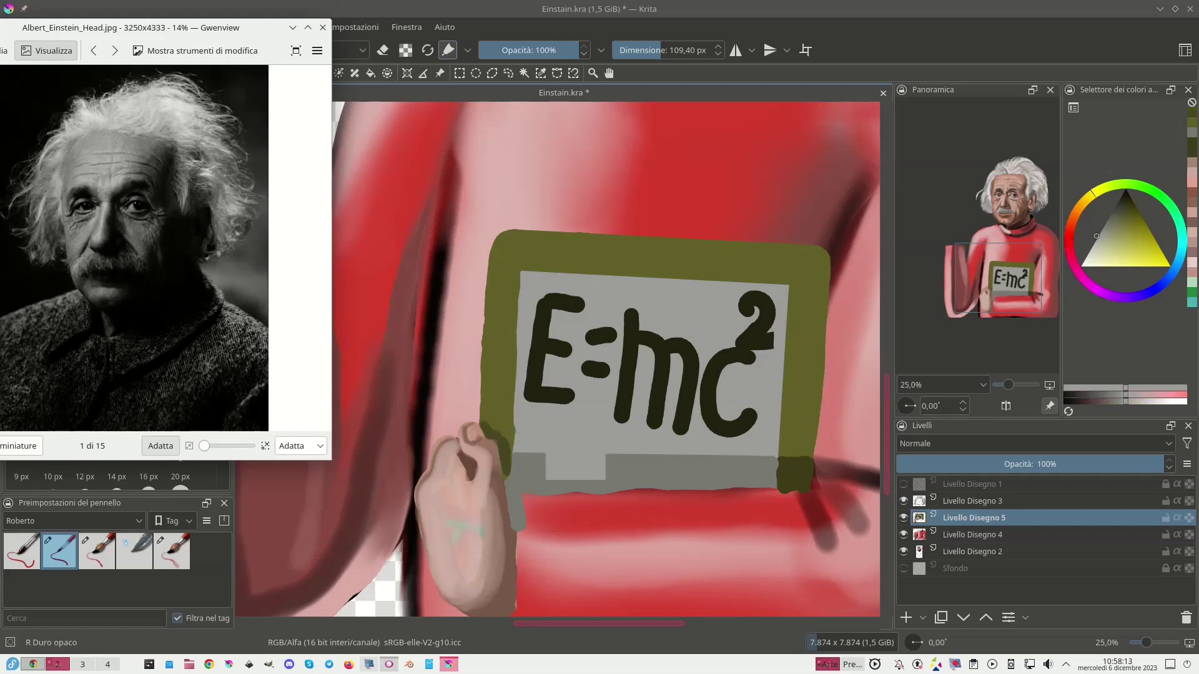
left_click(518, 430)
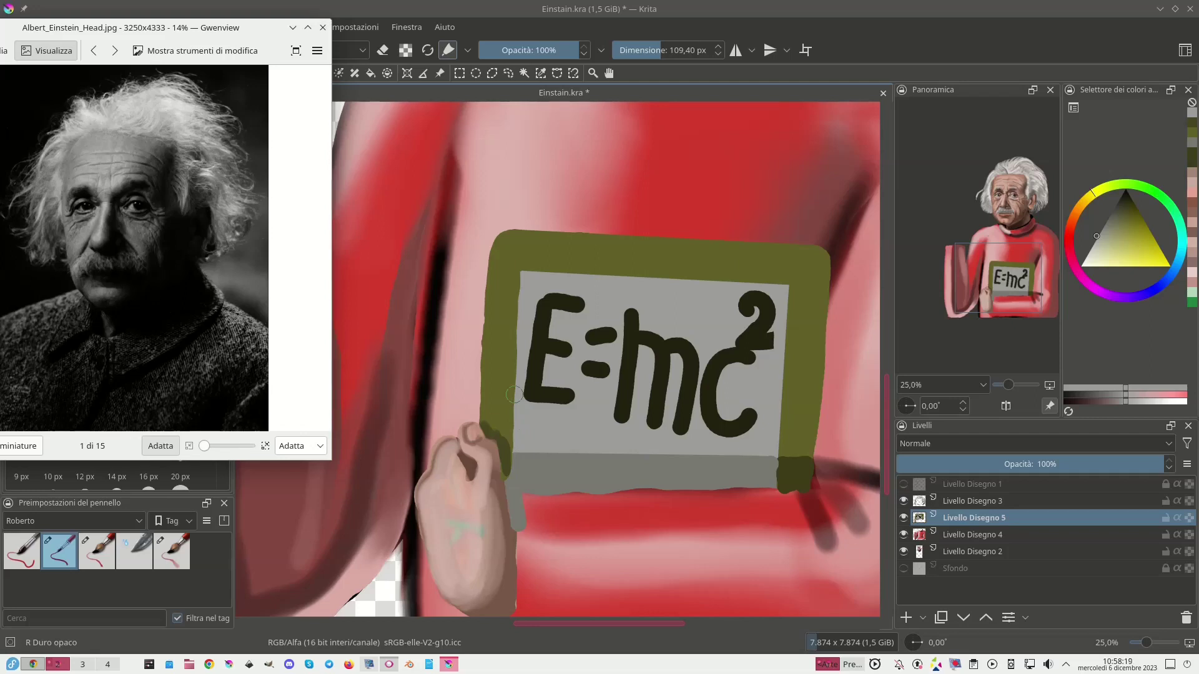
Erase the uneven outer edges along the bottom and right side of the board with straight lines.
key("e")
left_click_drag(527, 494, 820, 488)
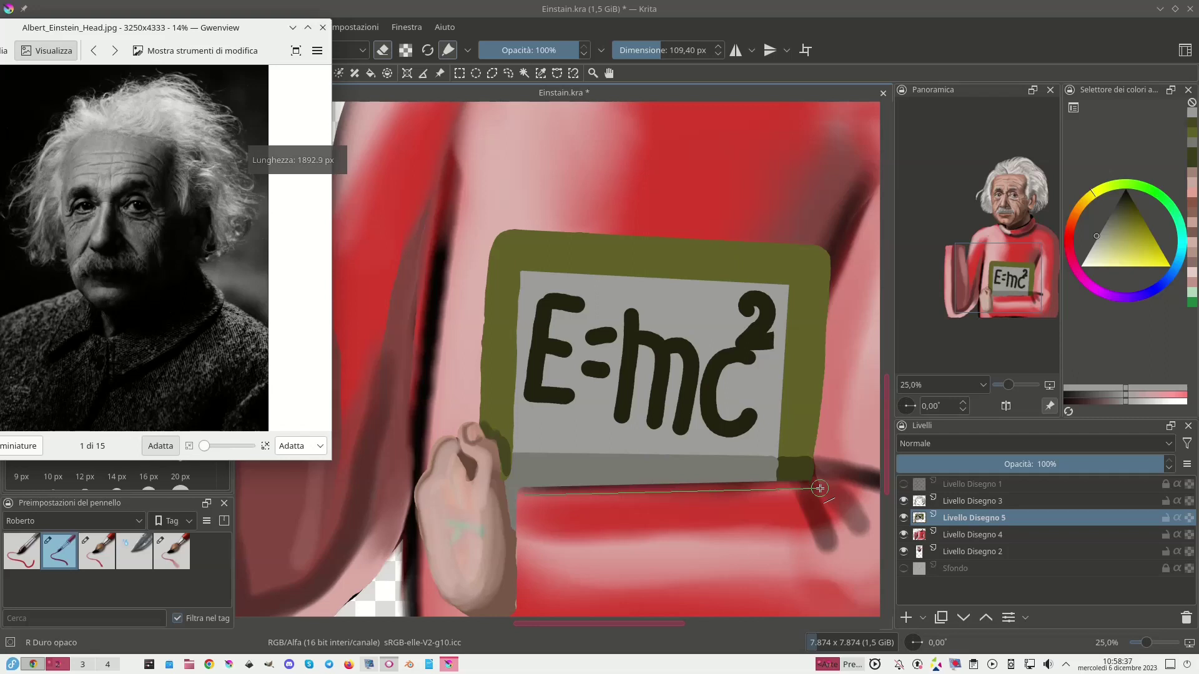
left_click_drag(820, 487, 819, 488)
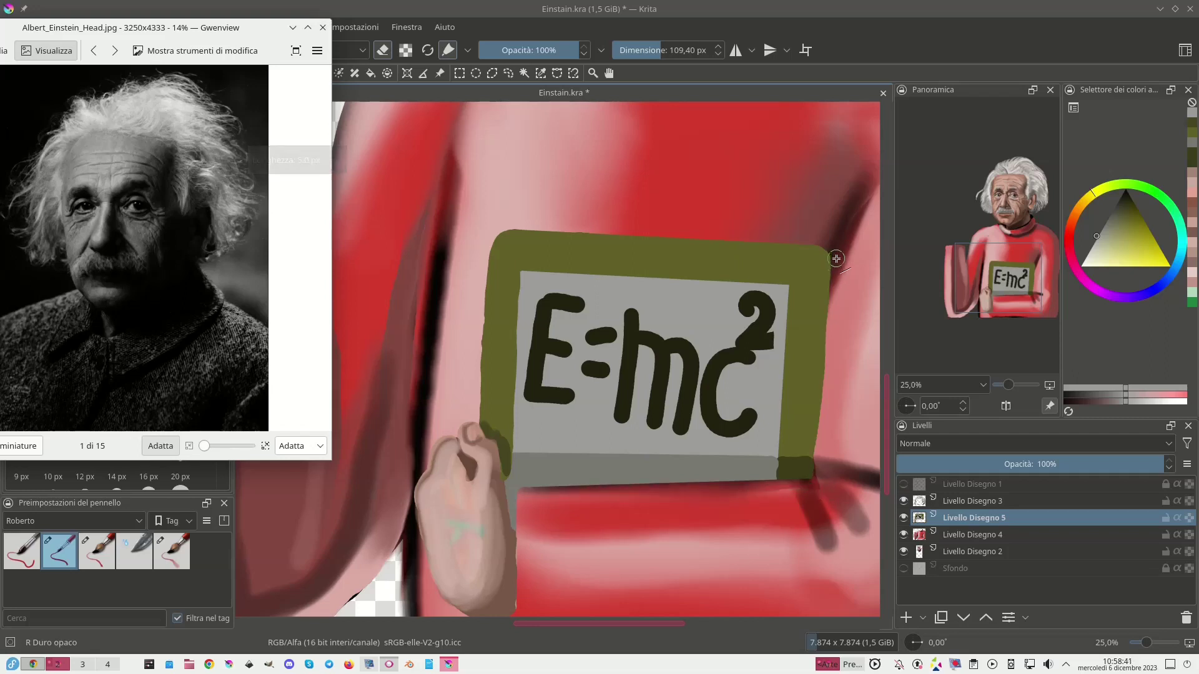
left_click_drag(836, 258, 813, 500)
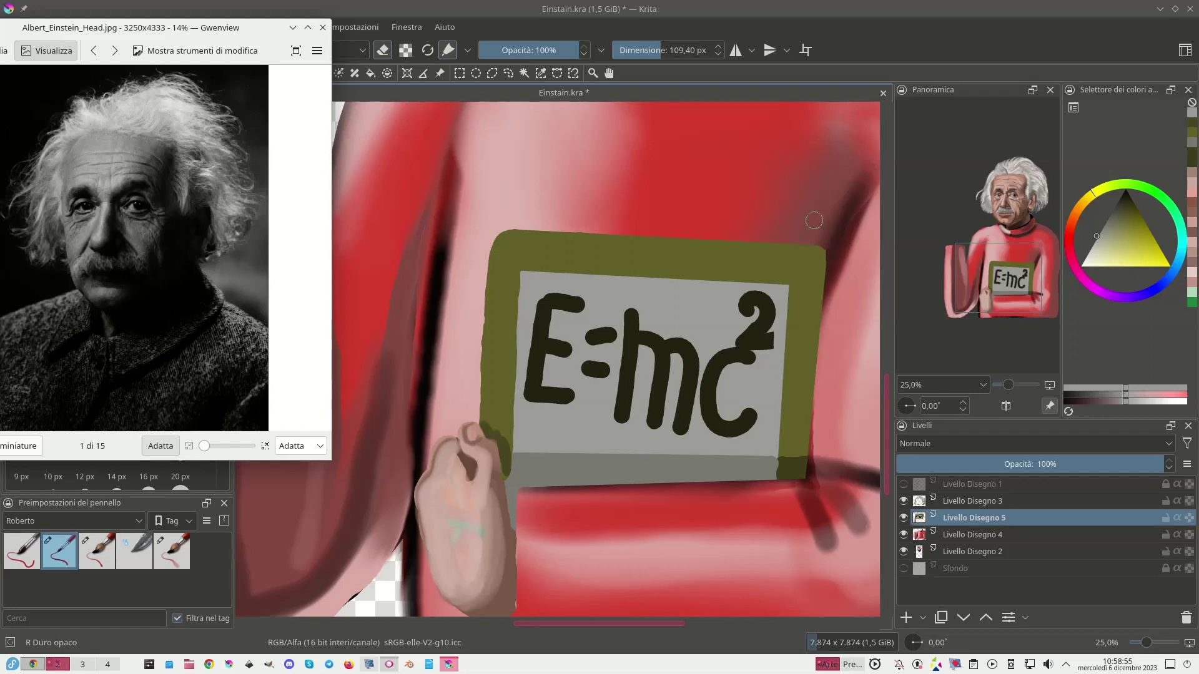
Darken the inner edge of the raised forearm's sleeve with a sampled dark reddish brown.
key("minus")
key("minus")
key("minus")
key("minus")
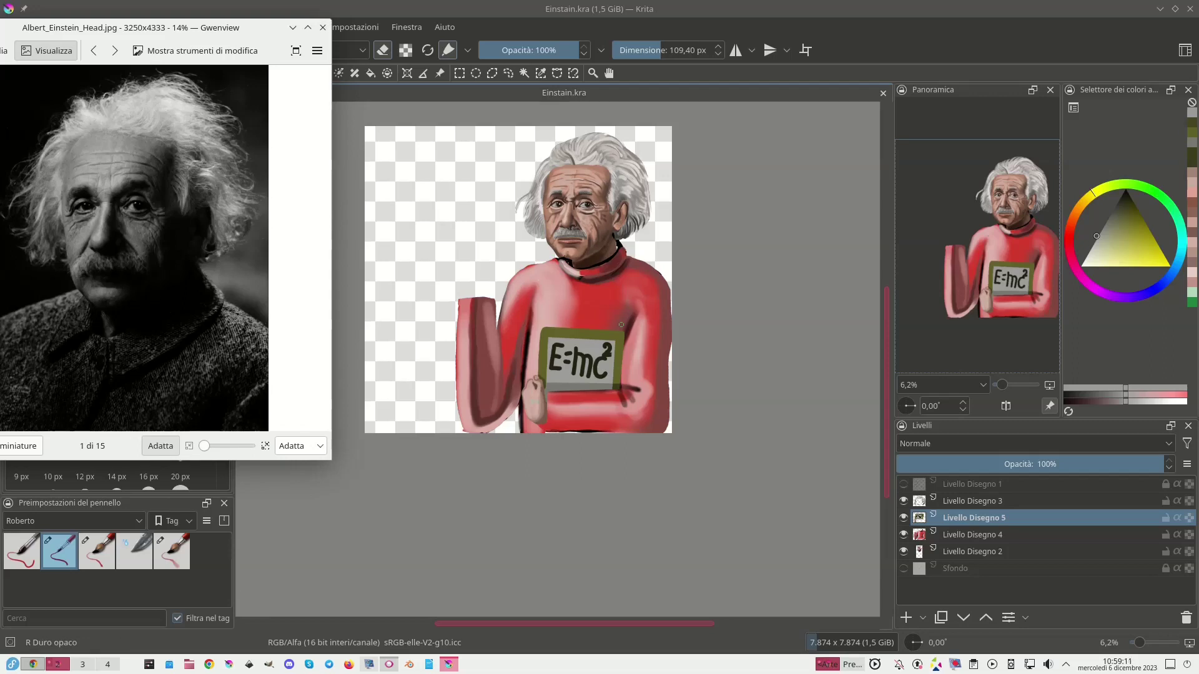
key("plus")
mouse_move(441, 182)
left_mouse_down()
mouse_move(463, 206)
mouse_move(503, 441)
left_mouse_up()
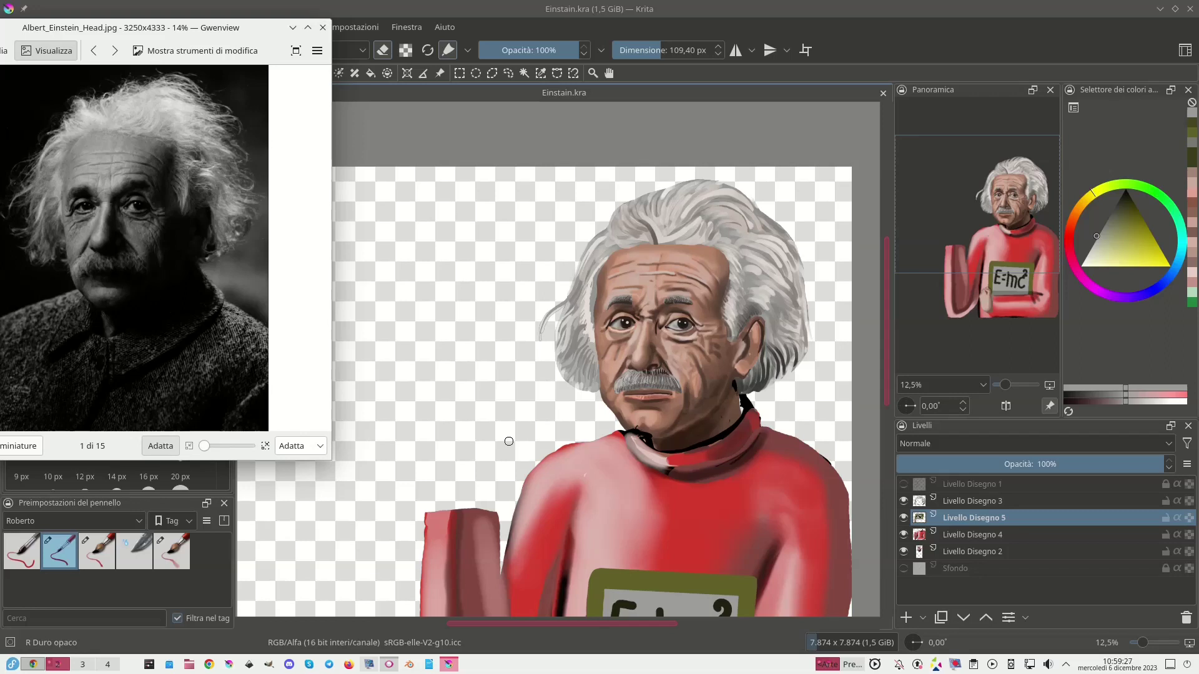
left_click_drag(537, 524, 462, 328)
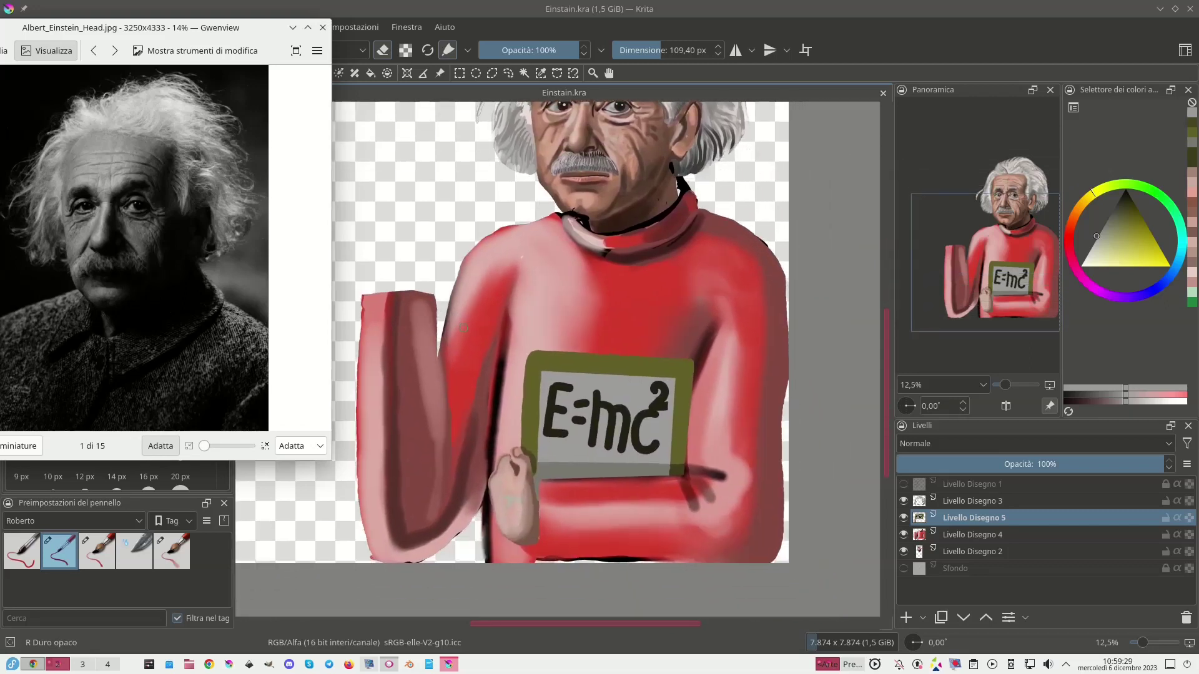
left_click(468, 451, "ctrl")
mouse_move(445, 356)
left_mouse_down()
mouse_move(446, 473)
mouse_move(445, 331)
left_mouse_up()
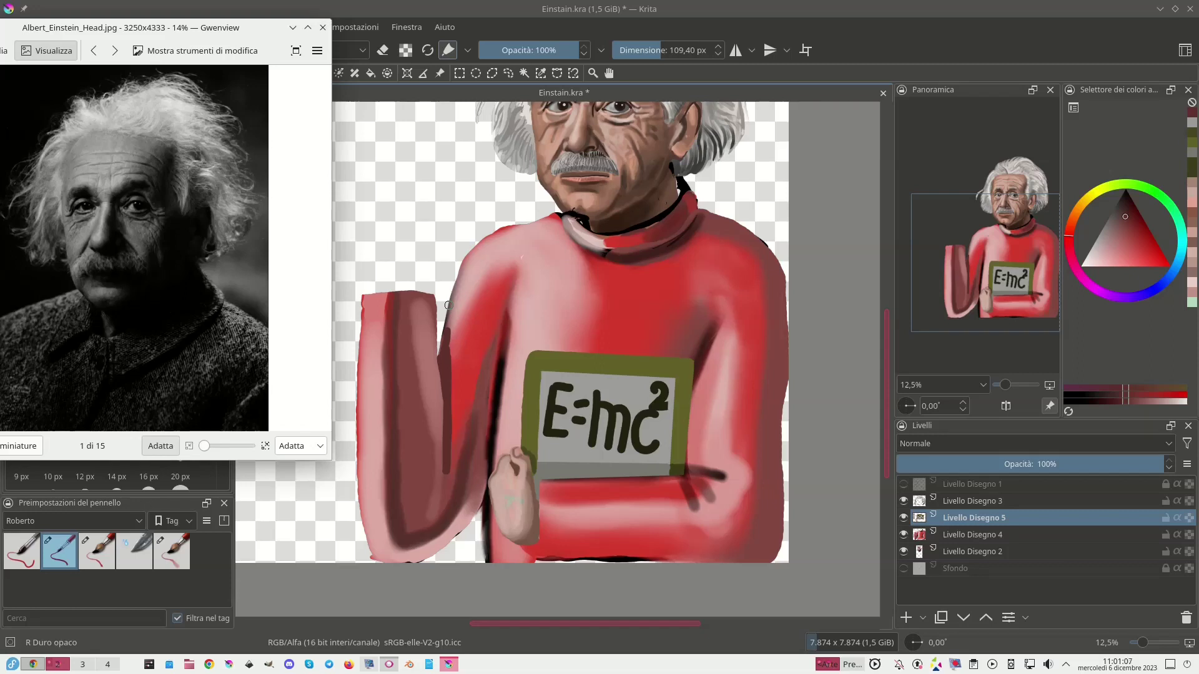
Show the sketch layer Livello Disegno 1 and outline the raised hand's wrist and sides in a skin tone sampled from the other hand.
left_click(904, 484)
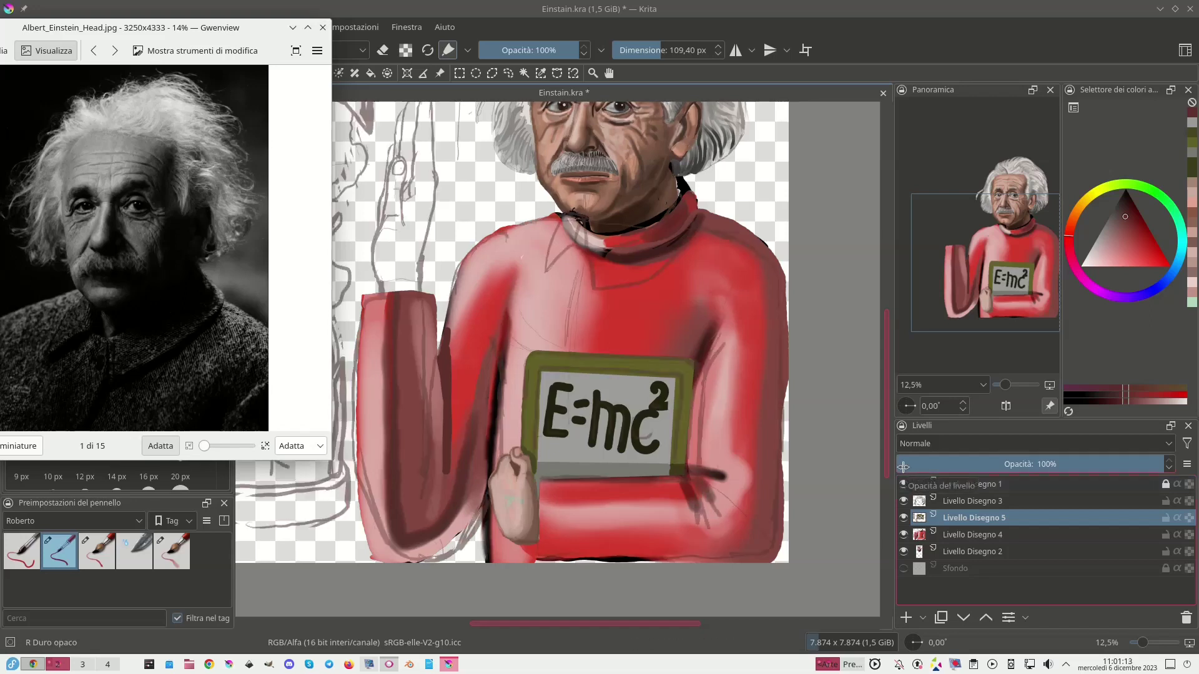
left_click(513, 476, "ctrl")
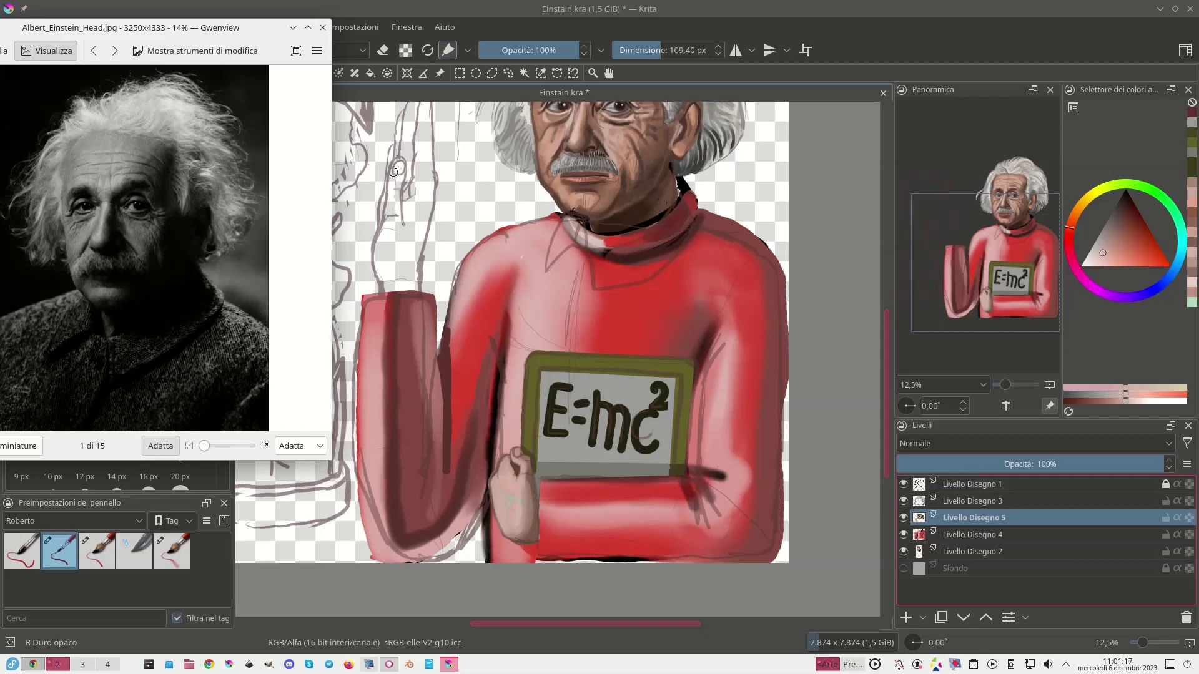
mouse_move(392, 148)
left_mouse_down()
mouse_move(377, 261)
mouse_move(385, 289)
mouse_move(415, 291)
mouse_move(434, 181)
left_mouse_up()
Complete the raised hand's outline around the fingertips and fill the whole hand with the same flat skin tone.
left_click_drag(993, 274, 996, 229)
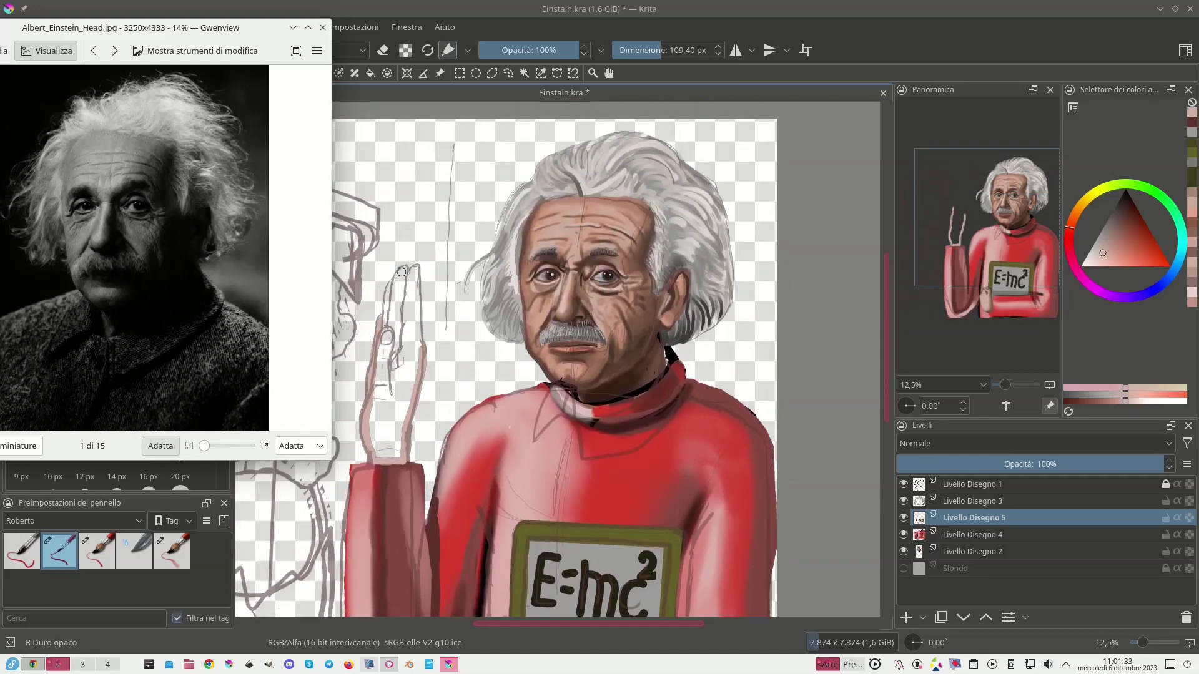
left_click_drag(403, 269, 383, 322)
mouse_move(406, 274)
left_mouse_down()
mouse_move(417, 268)
mouse_move(412, 360)
left_mouse_up()
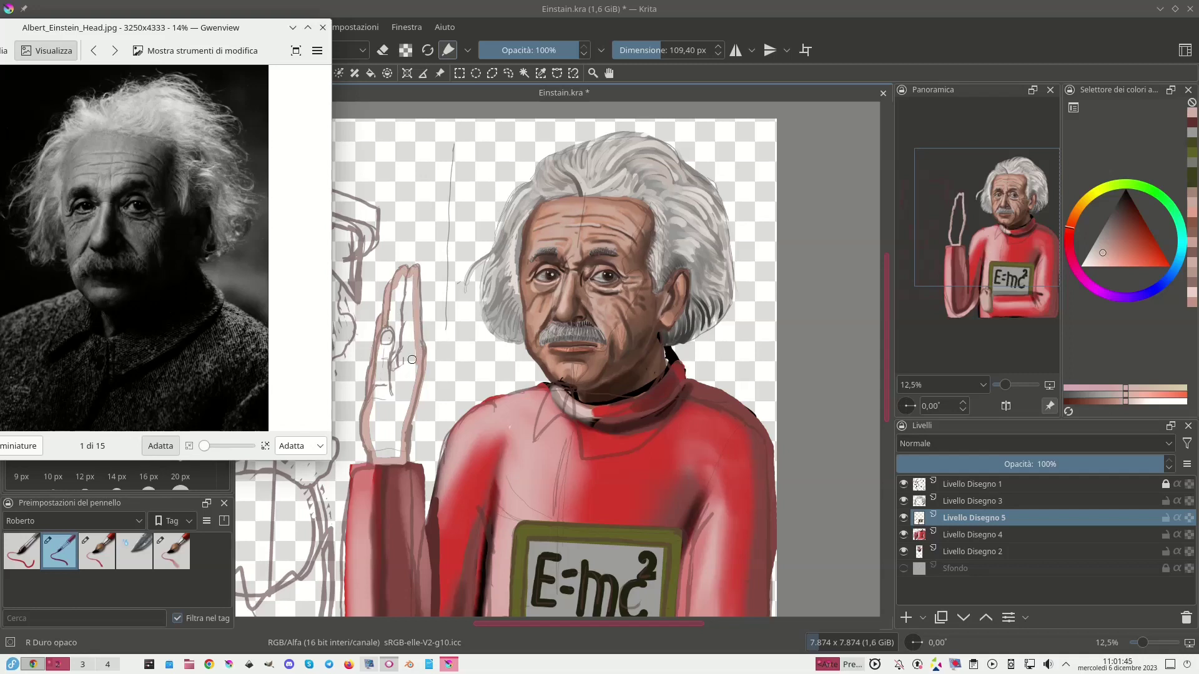
mouse_move(404, 276)
left_mouse_down()
mouse_move(414, 388)
mouse_move(398, 455)
mouse_move(392, 432)
mouse_move(387, 452)
mouse_move(380, 437)
mouse_move(374, 447)
mouse_move(372, 407)
mouse_move(378, 388)
mouse_move(384, 425)
mouse_move(391, 400)
mouse_move(400, 415)
mouse_move(408, 274)
mouse_move(398, 391)
mouse_move(405, 278)
mouse_move(372, 408)
left_mouse_up()
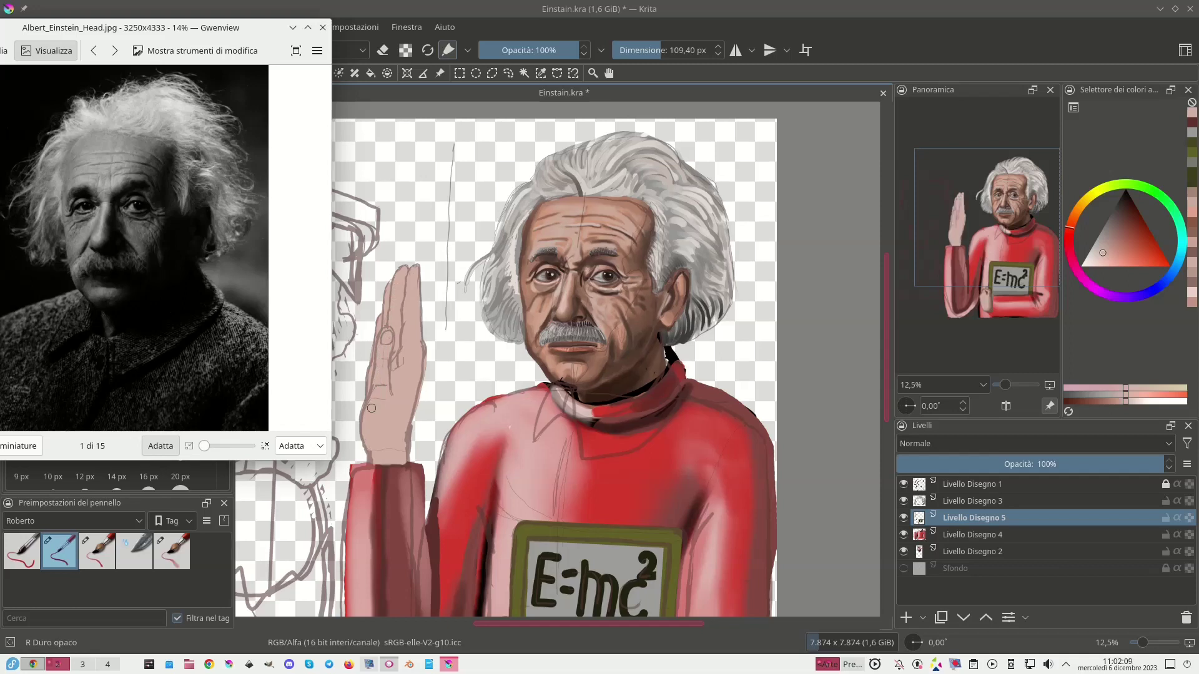
Paint a small shadow in the raised hand's palm with a dark brown sampled from the lower face.
left_click(619, 362, "ctrl")
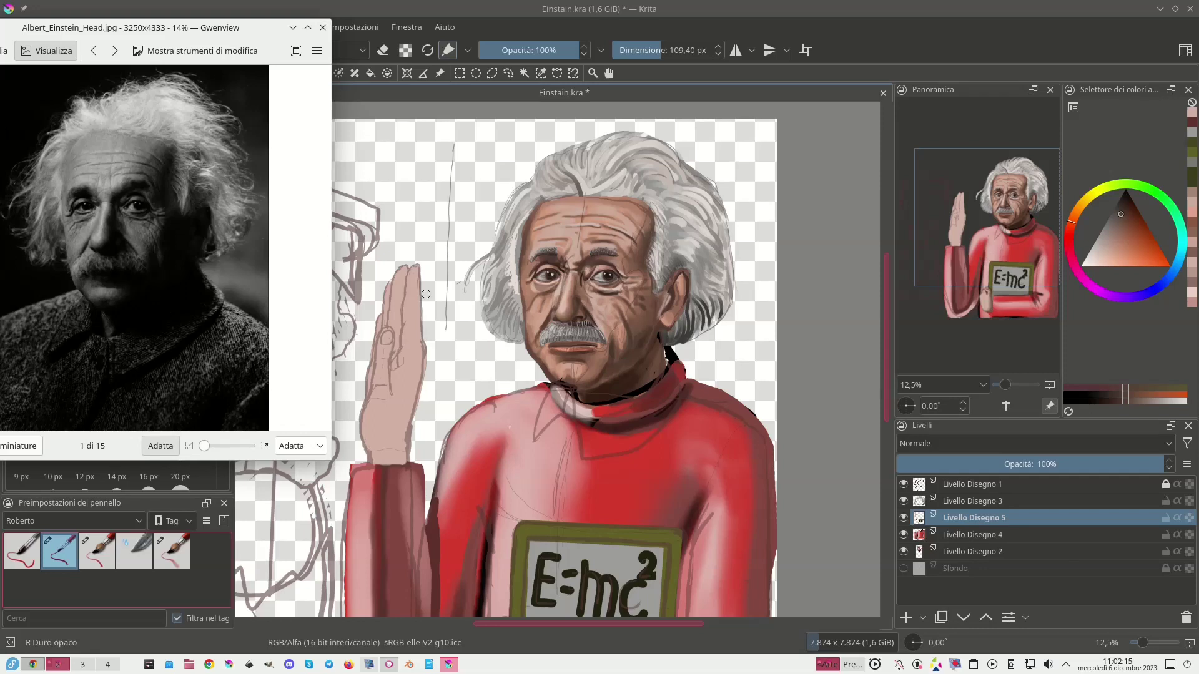
left_click_drag(405, 267, 400, 354)
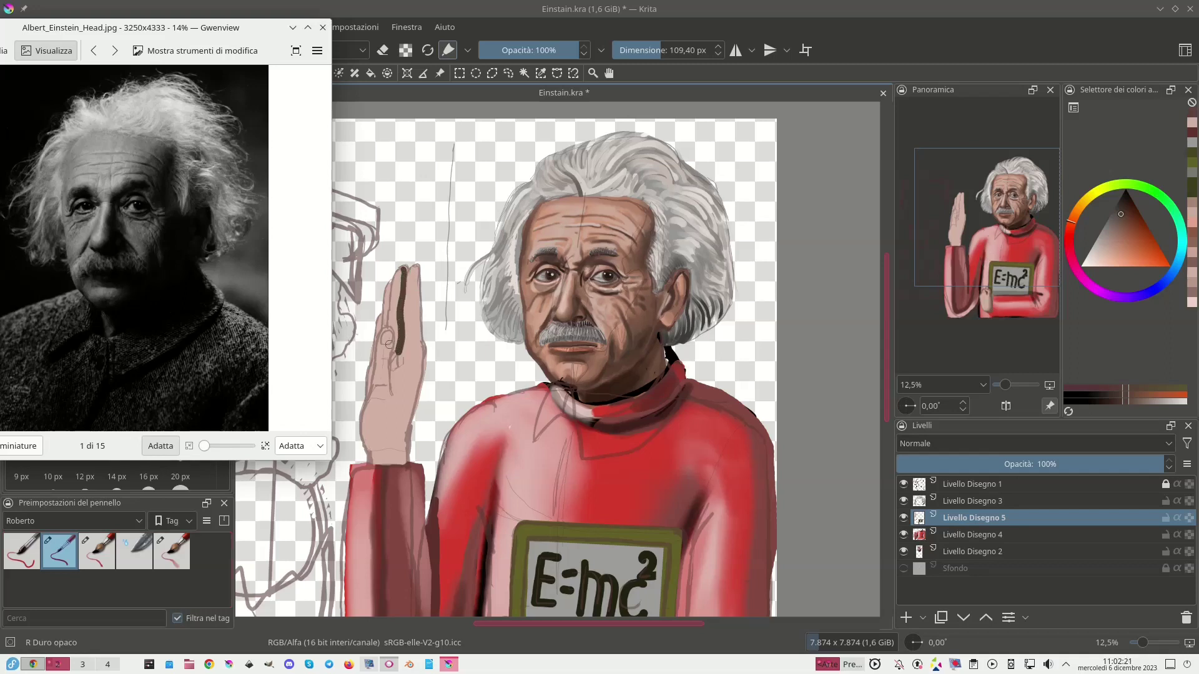
key("ctrl+z")
mouse_move(397, 372)
left_mouse_down()
mouse_move(395, 388)
mouse_move(414, 364)
left_mouse_up()
key("ctrl+z")
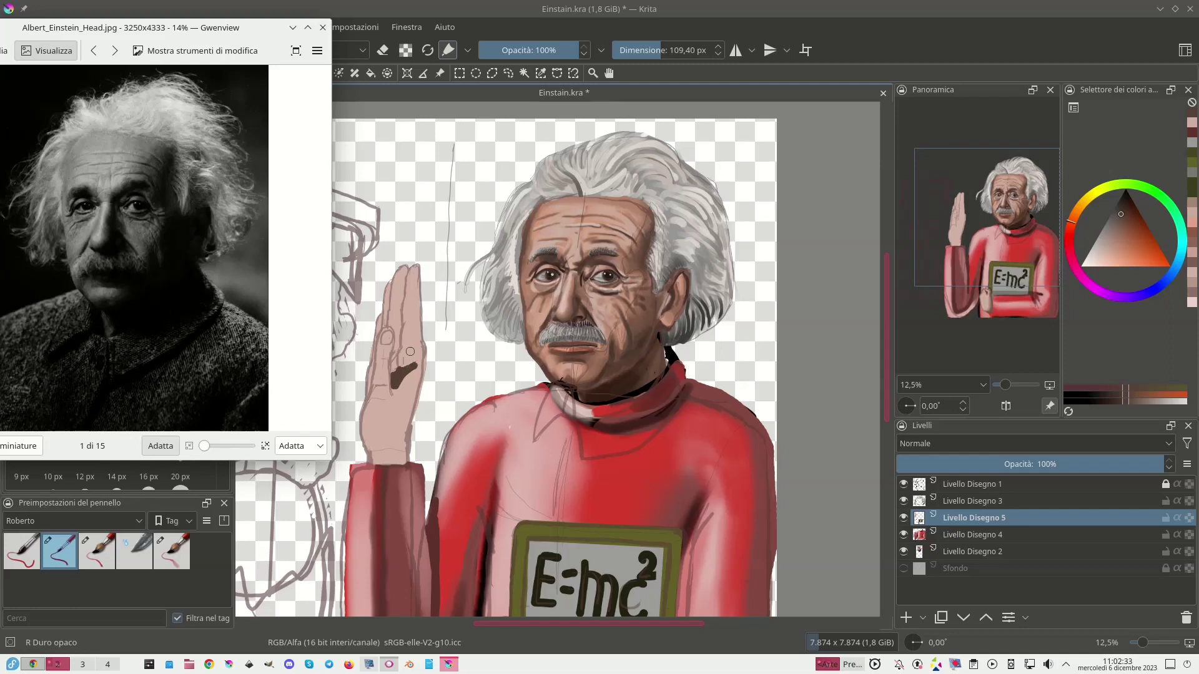
Shade the raised hand's outer side and the lines between the fingers in dark brown with the R Morbido trasparenza brush.
left_click(98, 555)
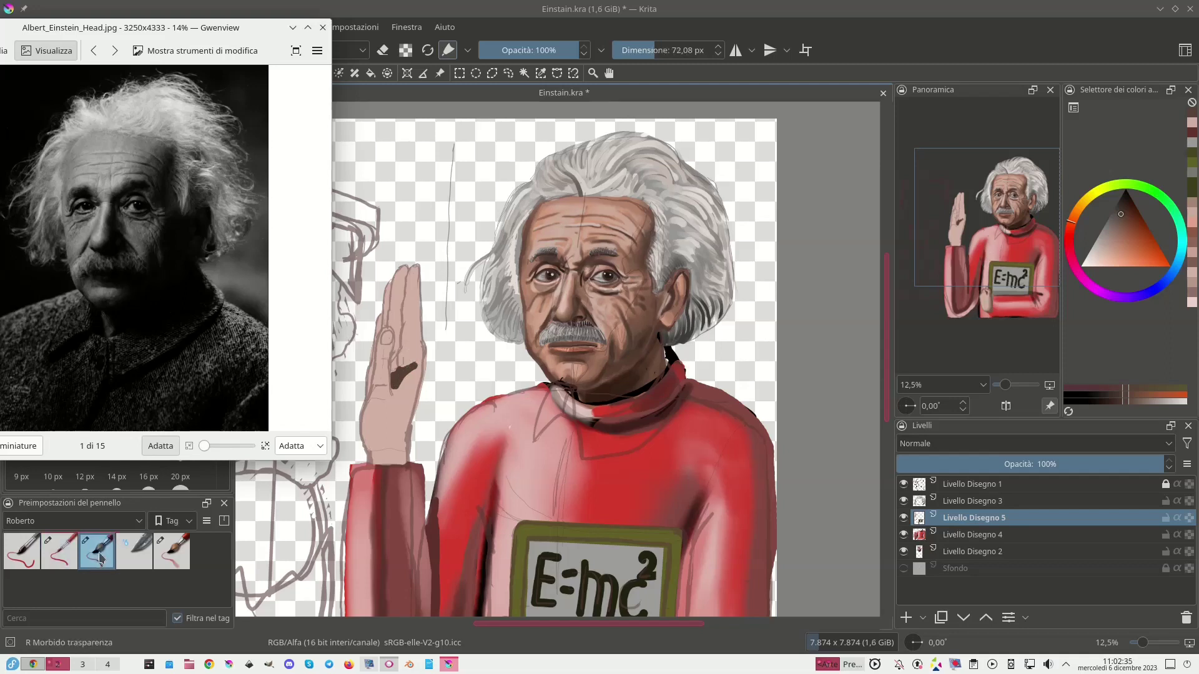
mouse_move(415, 281)
left_mouse_down()
mouse_move(415, 365)
mouse_move(417, 264)
left_mouse_up()
mouse_move(417, 352)
left_mouse_down()
mouse_move(400, 463)
mouse_move(400, 439)
left_mouse_up()
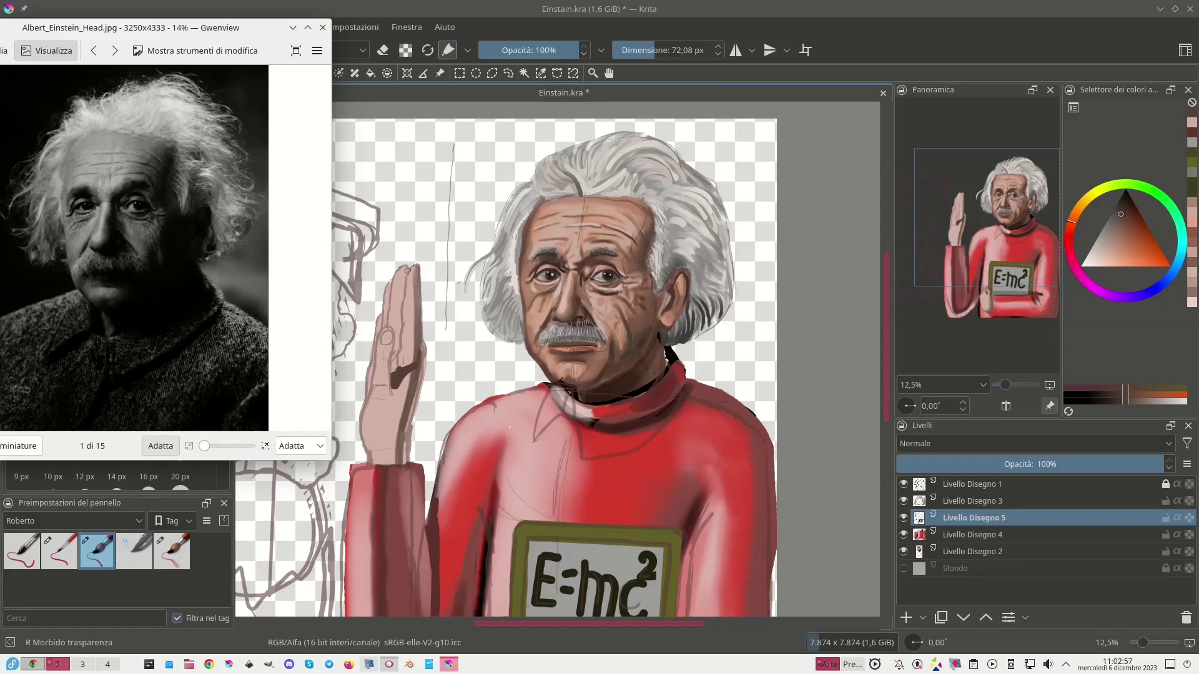
left_click_drag(406, 269, 395, 351)
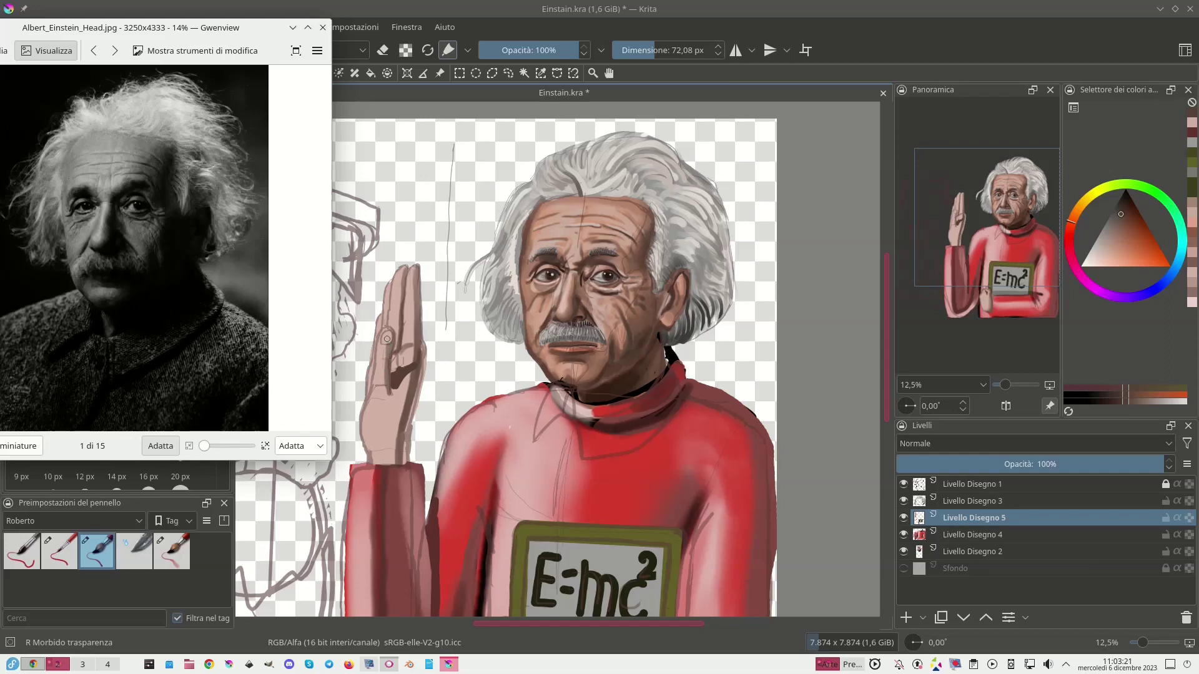
Set the brush size to 127.35 px and soften the shading across the raised hand's palm and along the thumb.
left_click_drag(654, 49, 665, 48)
mouse_move(410, 380)
left_mouse_down()
mouse_move(389, 462)
mouse_move(414, 352)
left_mouse_up()
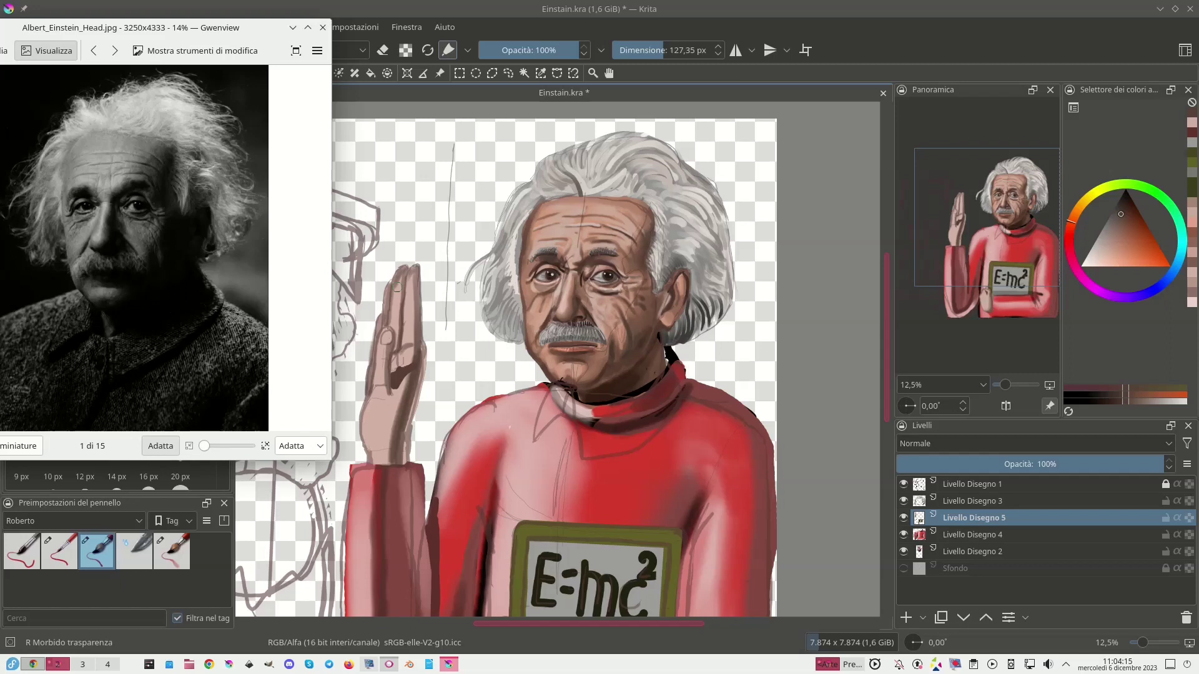
left_click(380, 362)
mouse_move(381, 368)
left_mouse_down()
mouse_move(389, 393)
mouse_move(390, 367)
left_mouse_up()
key("ctrl+z")
mouse_move(385, 349)
left_mouse_down()
mouse_move(390, 399)
mouse_move(382, 341)
left_mouse_up()
Highlight the raised hand's fingers with a lighter pinkish skin tone.
left_click(1095, 251)
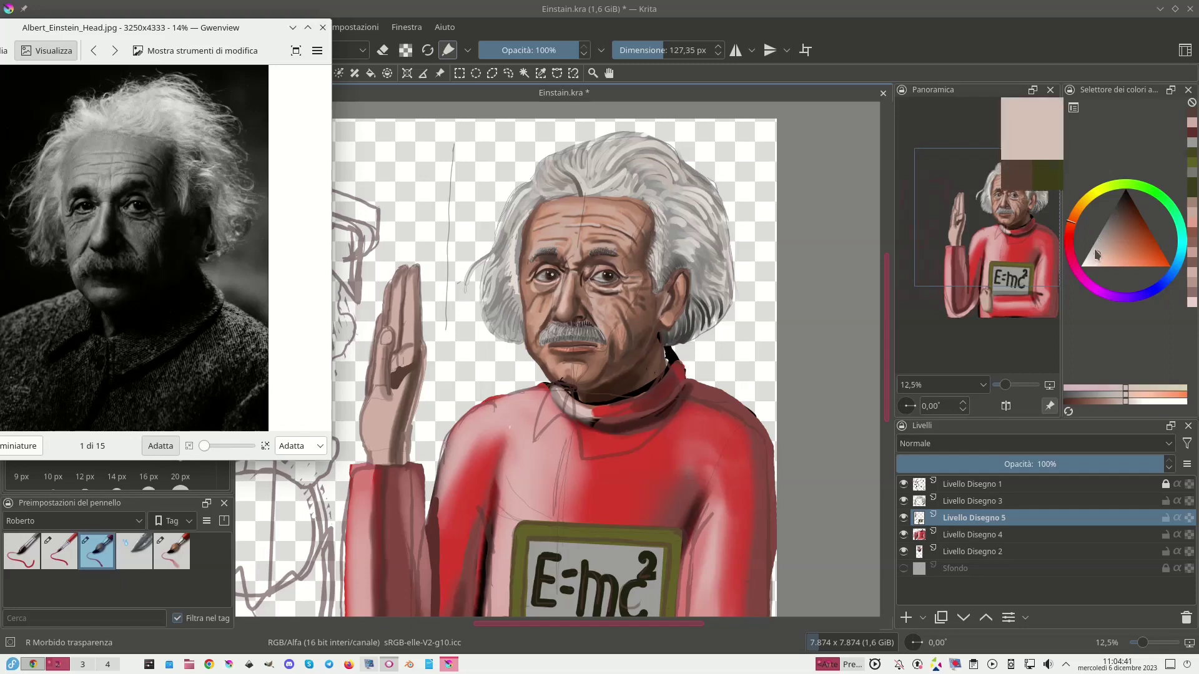
mouse_move(396, 284)
left_mouse_down()
mouse_move(398, 273)
mouse_move(393, 325)
left_mouse_up()
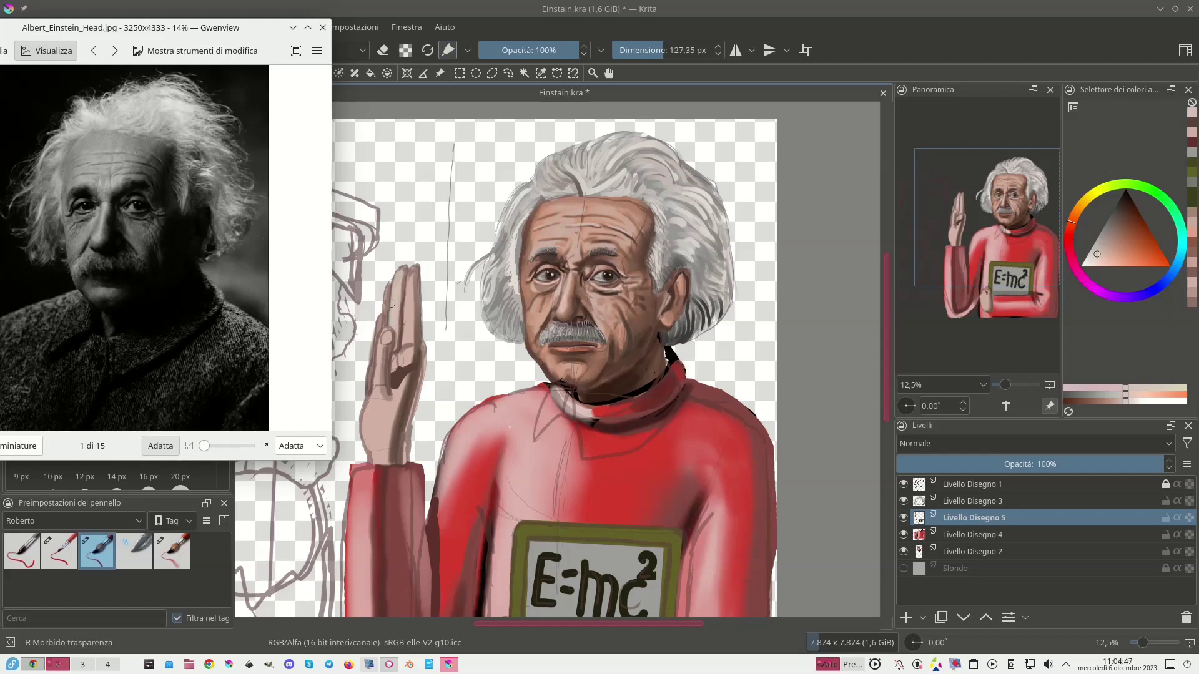
left_click_drag(413, 268, 403, 351)
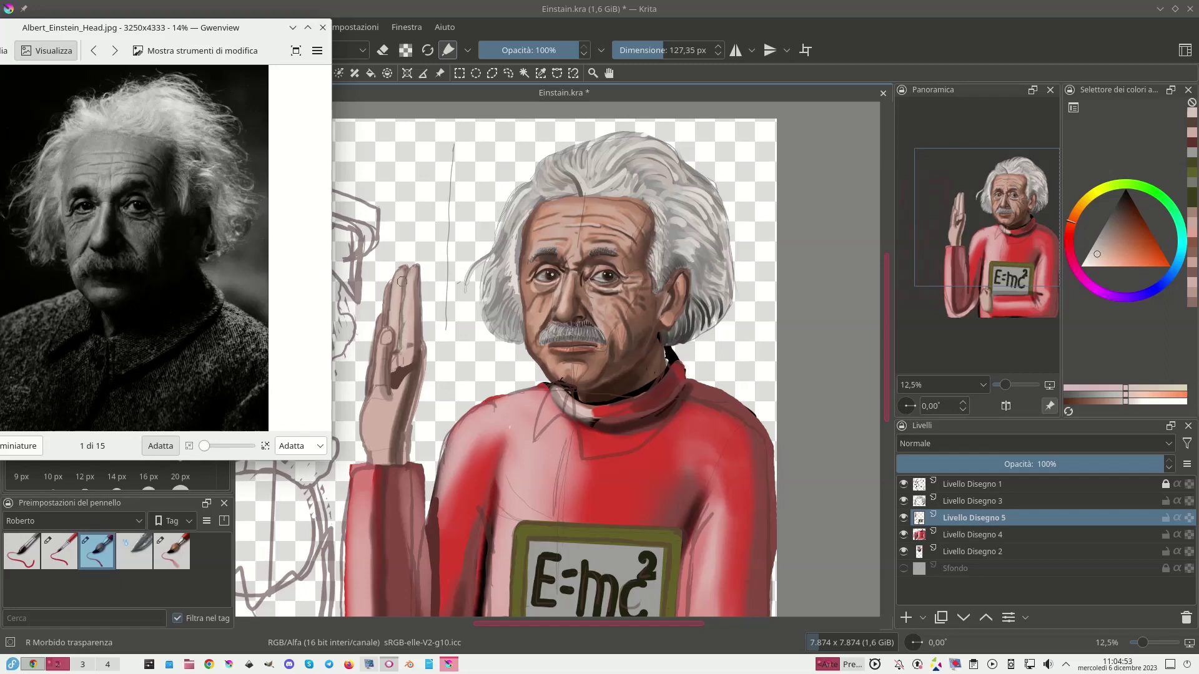
Deepen the folds around the bent fingers with the palm's dark brown, and blend the thumb side with a skin tone sampled from the palm.
left_click(399, 380, "ctrl")
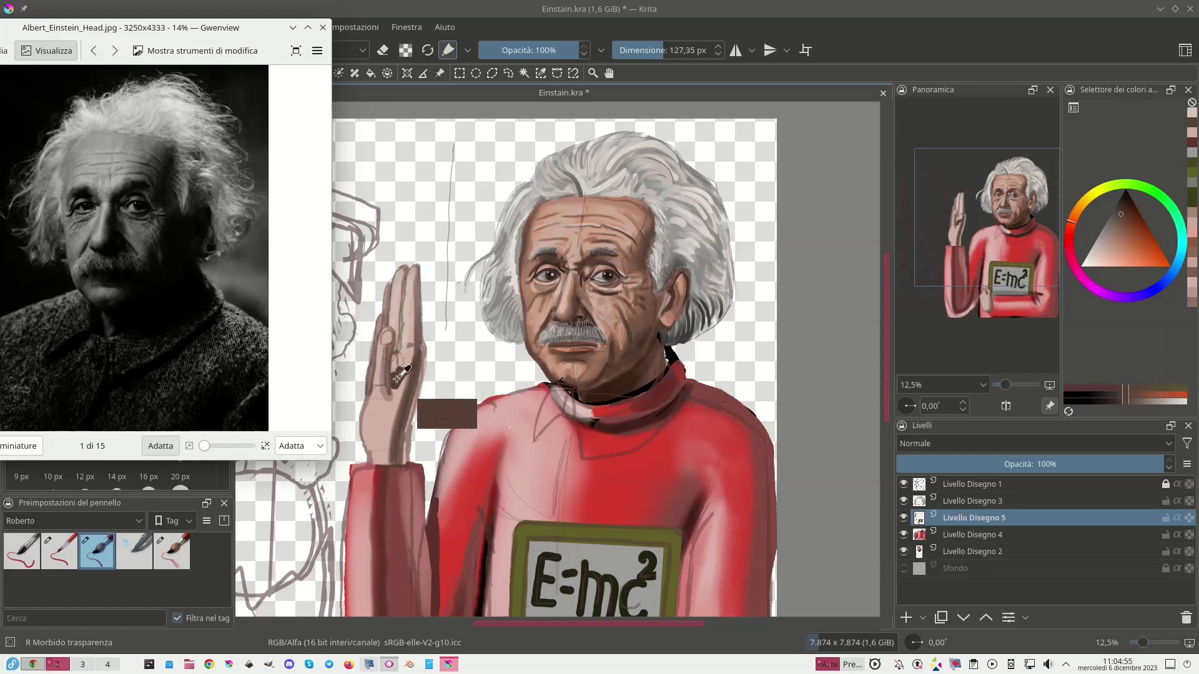
left_click_drag(407, 344, 397, 355)
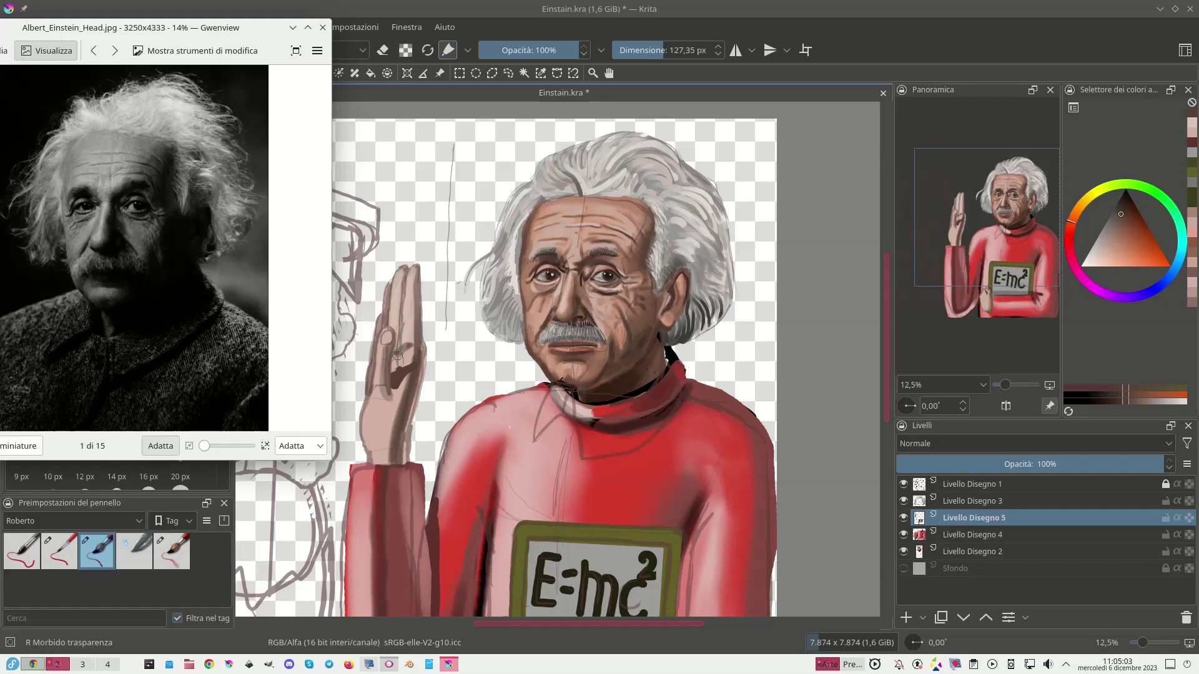
left_click(391, 401, "ctrl")
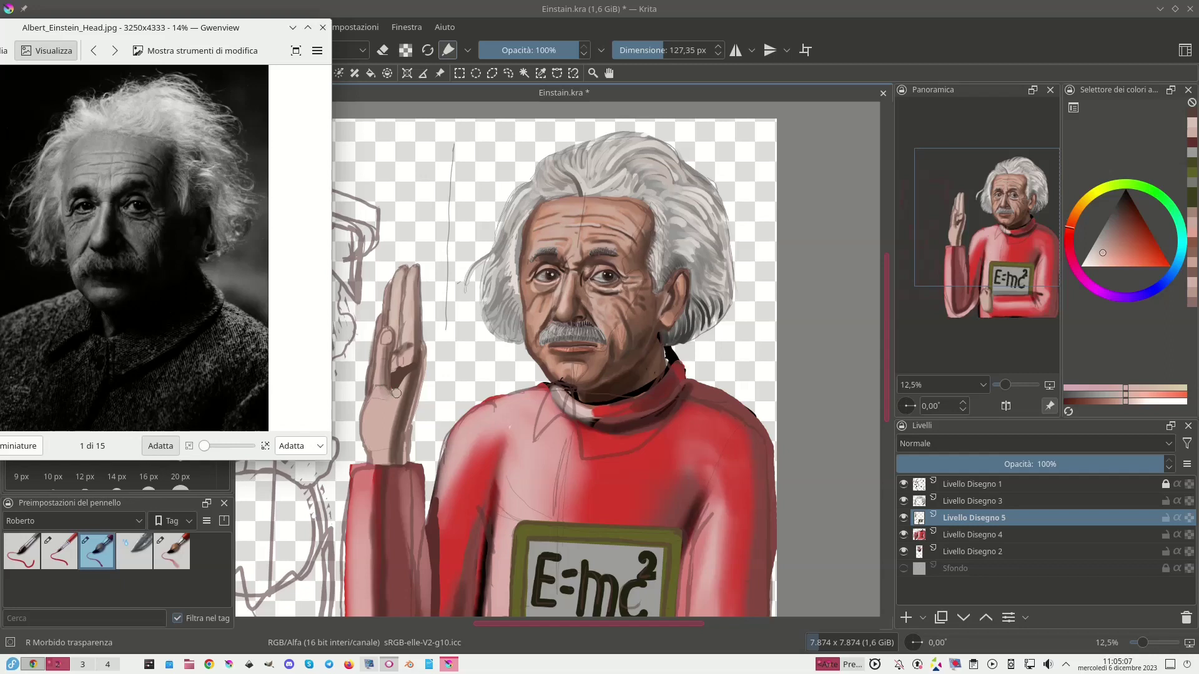
left_click_drag(382, 387, 378, 353)
Reduce the brush to 35.68 px, highlight the thumbnail in near-white, and hide the sketch layer Livello Disegno 1.
key("bracketleft")
key("bracketleft")
key("bracketleft")
key("bracketleft")
key("bracketleft")
key("bracketleft")
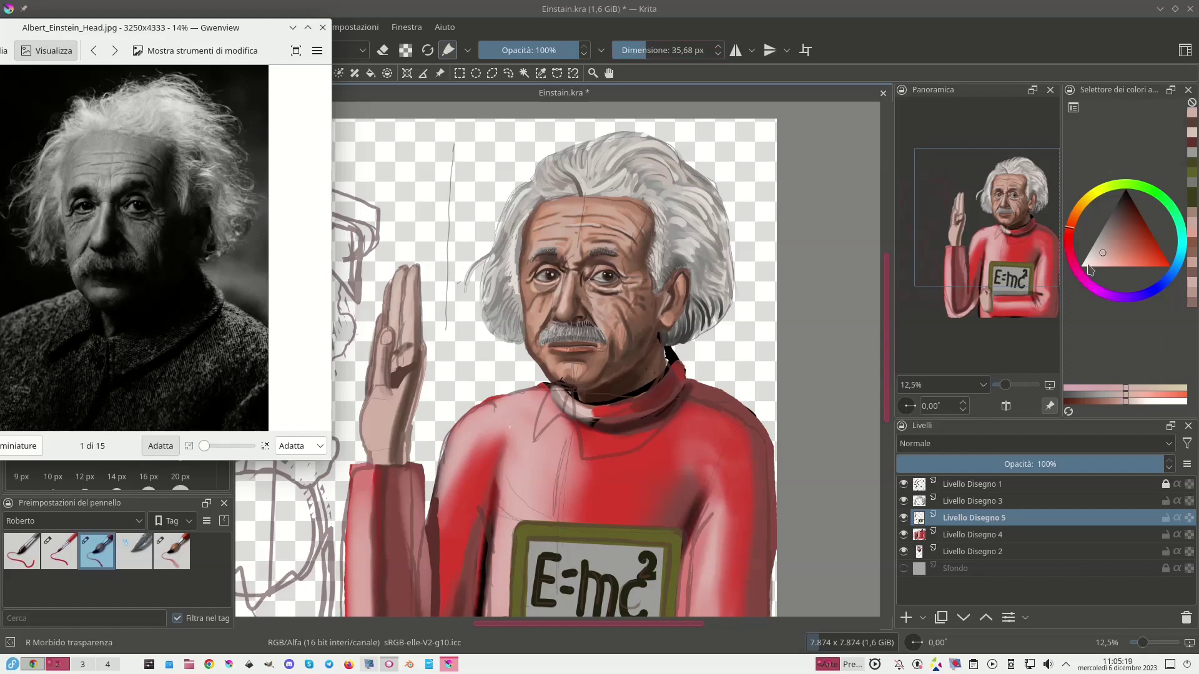
left_click(386, 340, "ctrl")
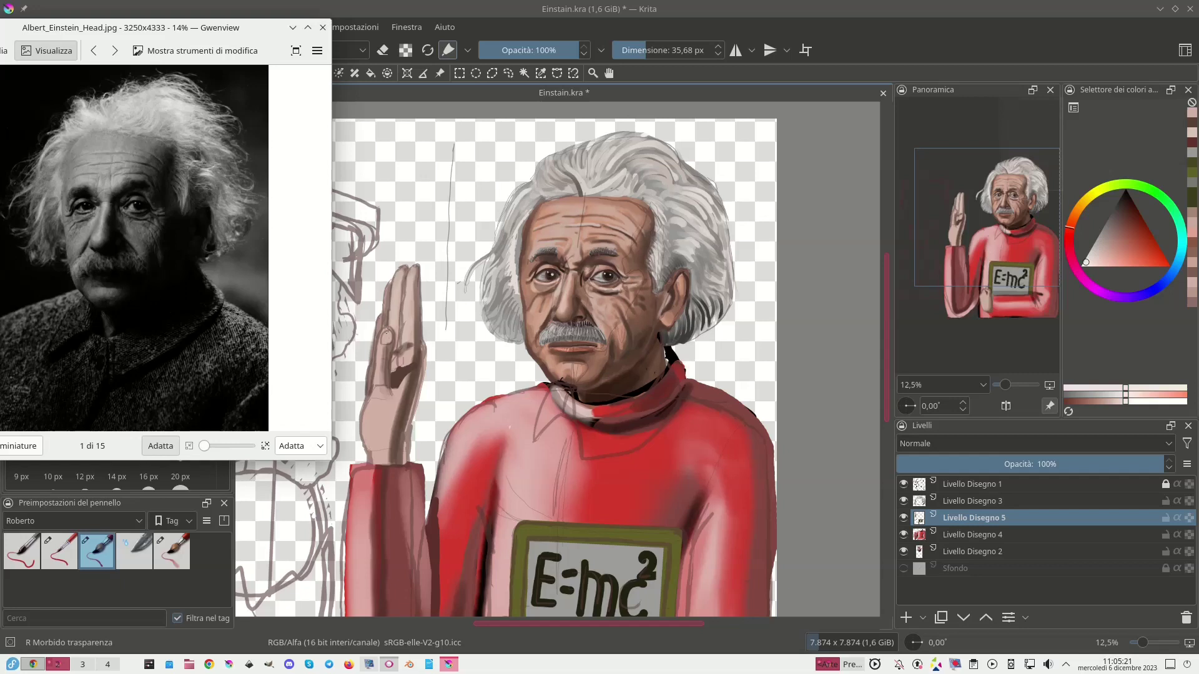
left_click(904, 484)
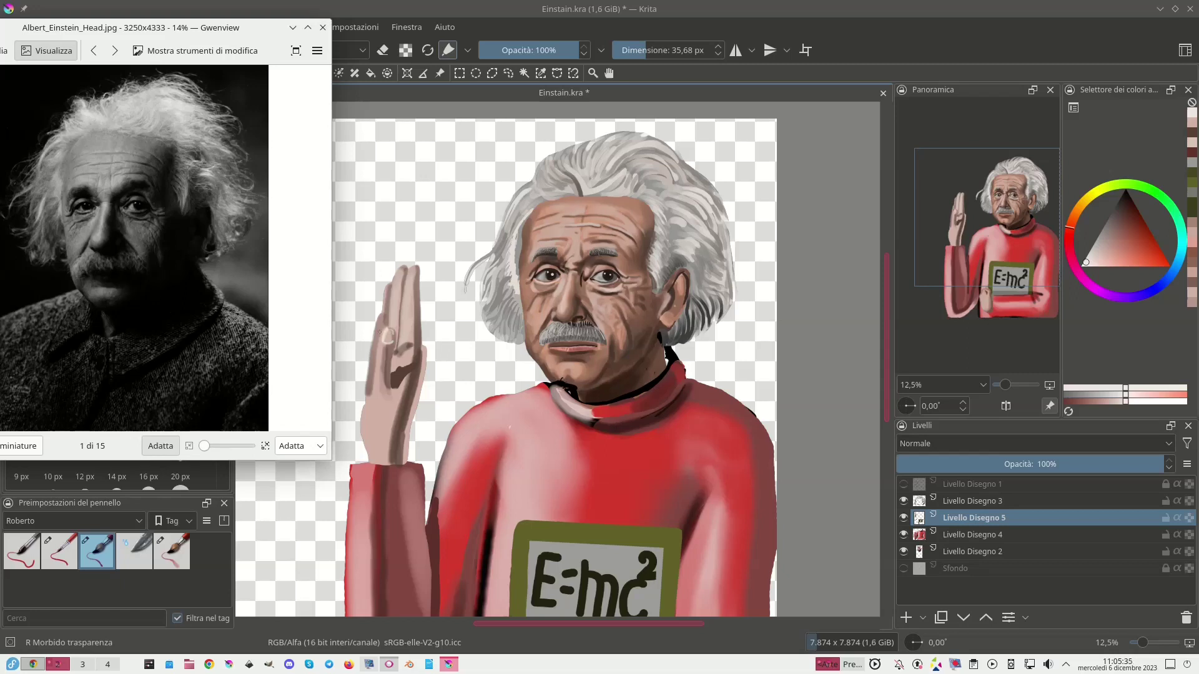
Define the thumbnail's edge and shade the raised hand's thumb side with brown tones sampled from the hand.
left_click(384, 331, "ctrl")
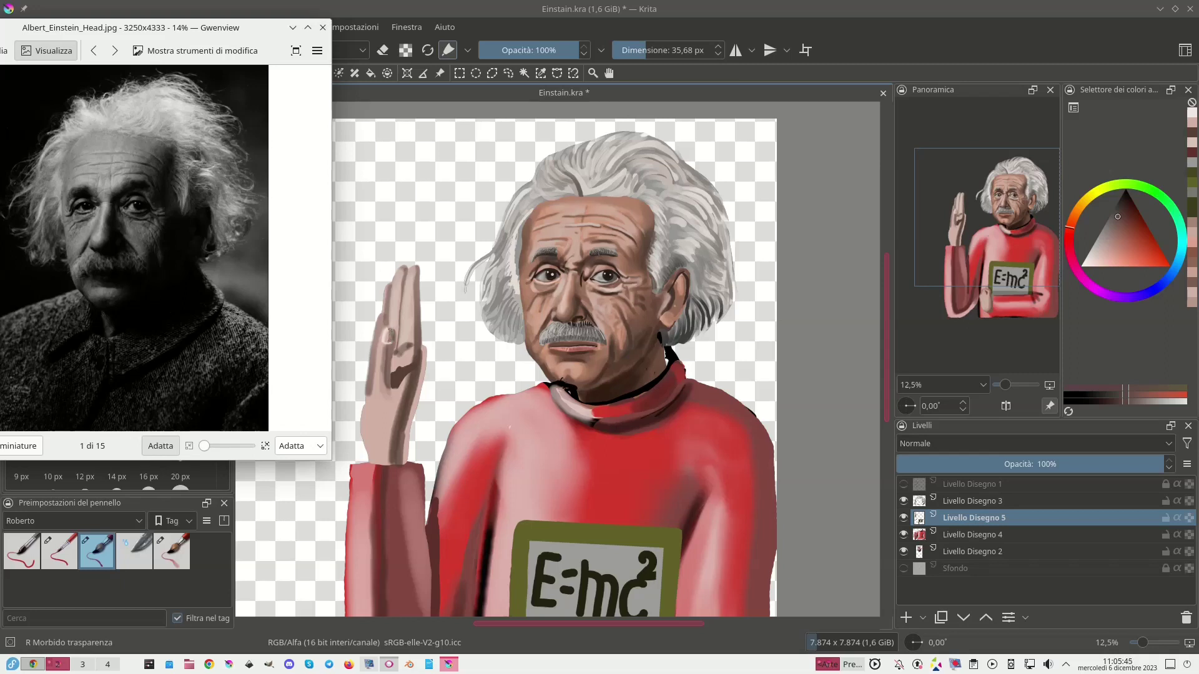
left_click(388, 332)
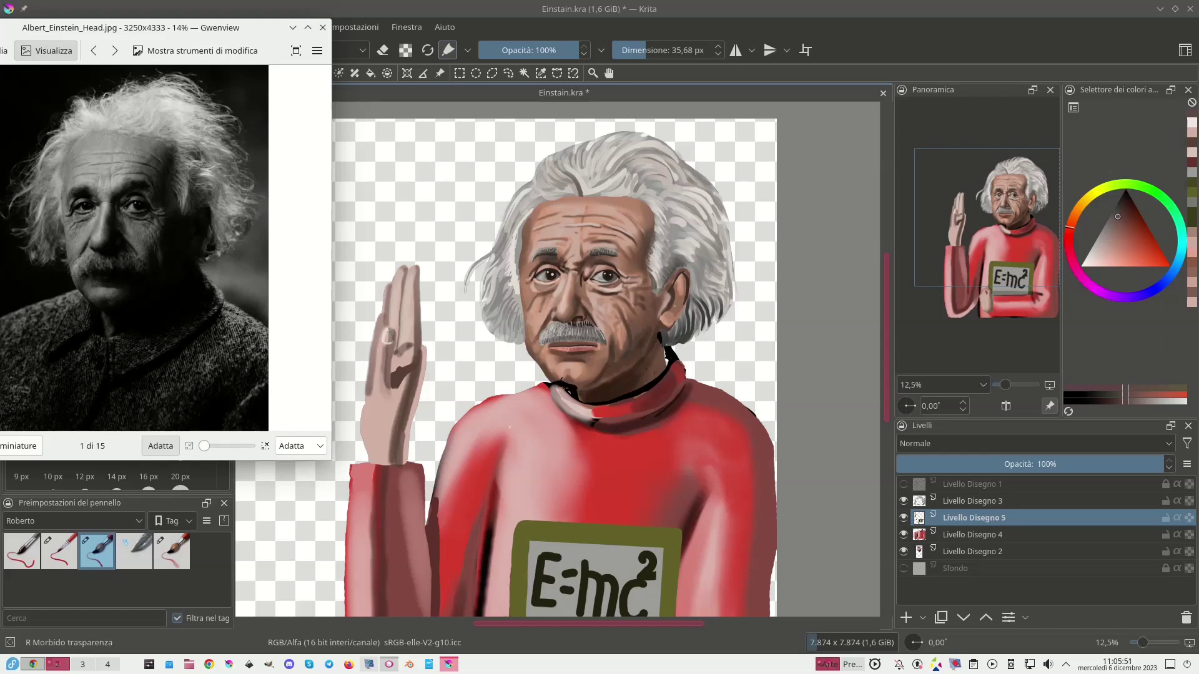
left_click_drag(375, 372, 370, 388)
left_click_drag(381, 342, 376, 357)
key("ctrl+z")
key("ctrl+z")
left_click(373, 380, "ctrl")
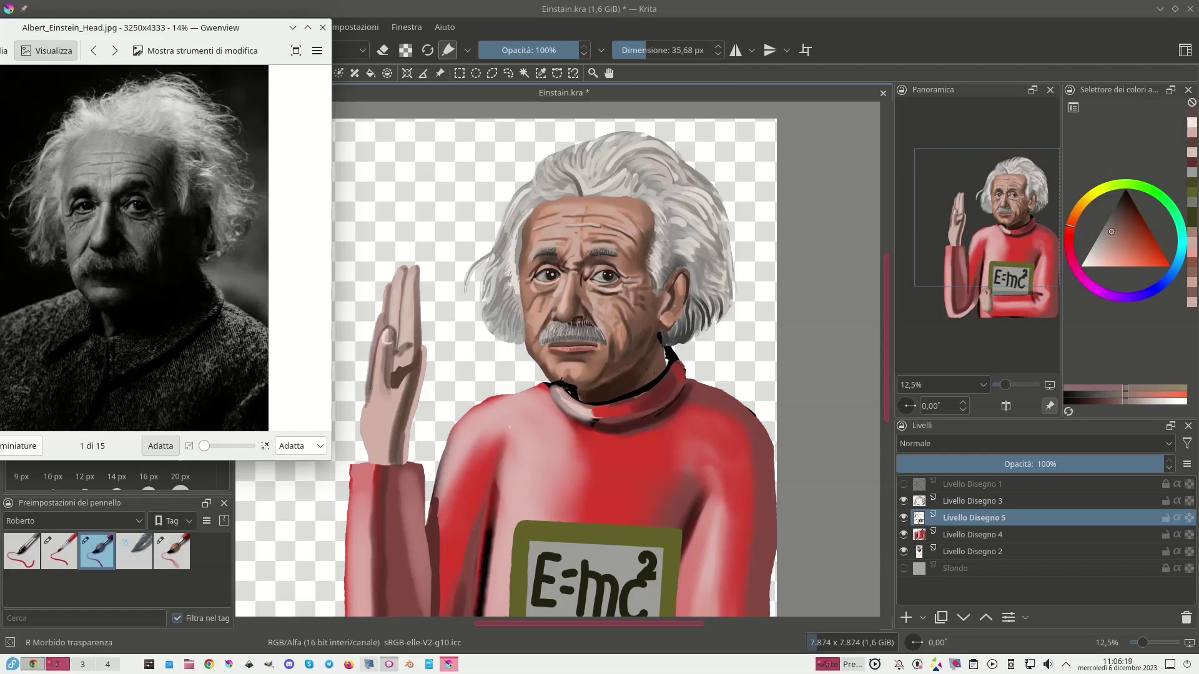
left_click_drag(365, 406, 363, 411)
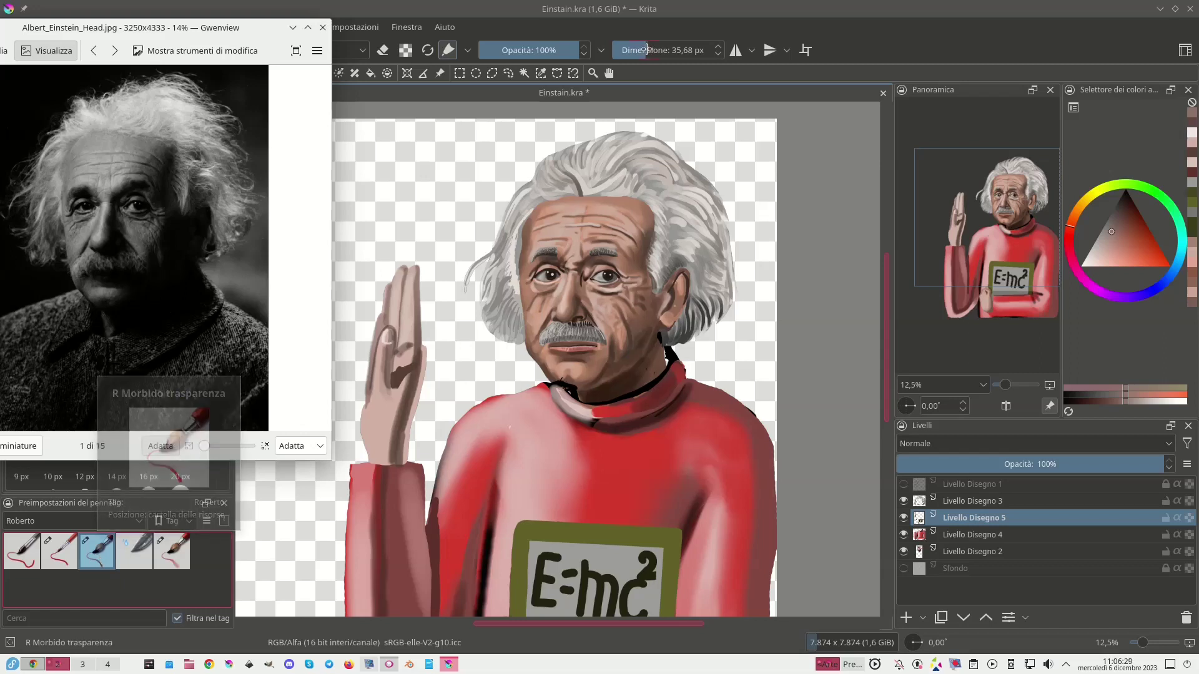
Set the brush size to 62.82 px, refine the shading between the fingers, and retouch the hand's outer edge with a sampled skin tone.
left_click_drag(412, 304, 437, 304)
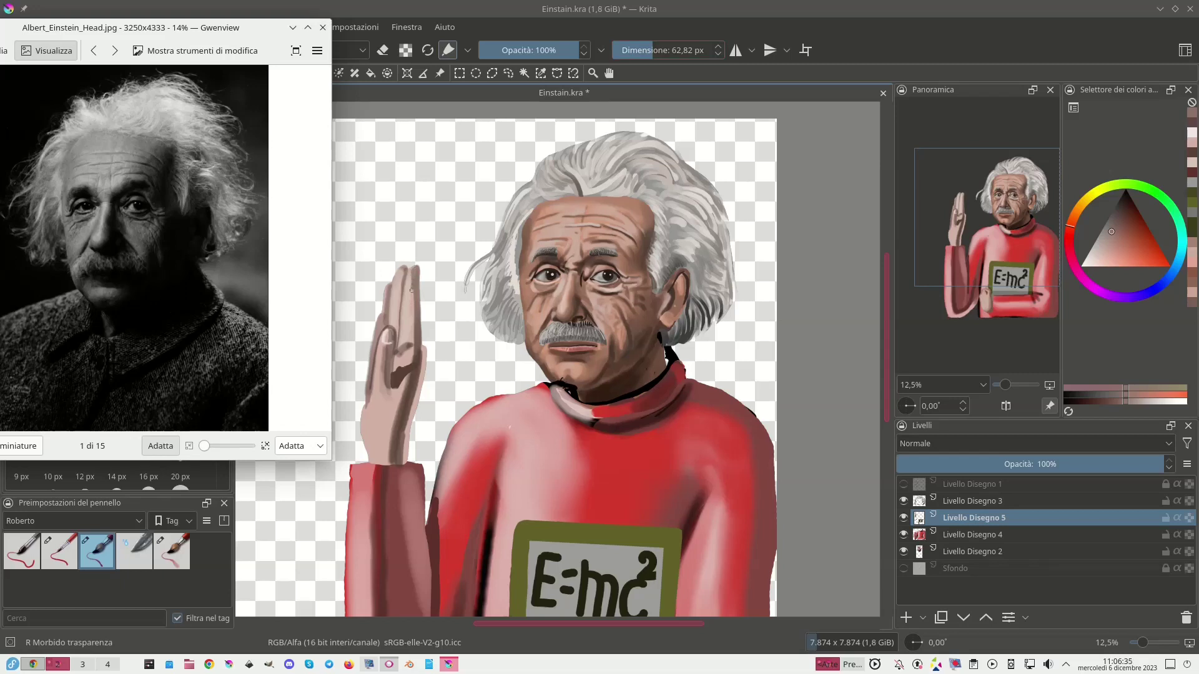
left_click_drag(409, 325, 411, 341)
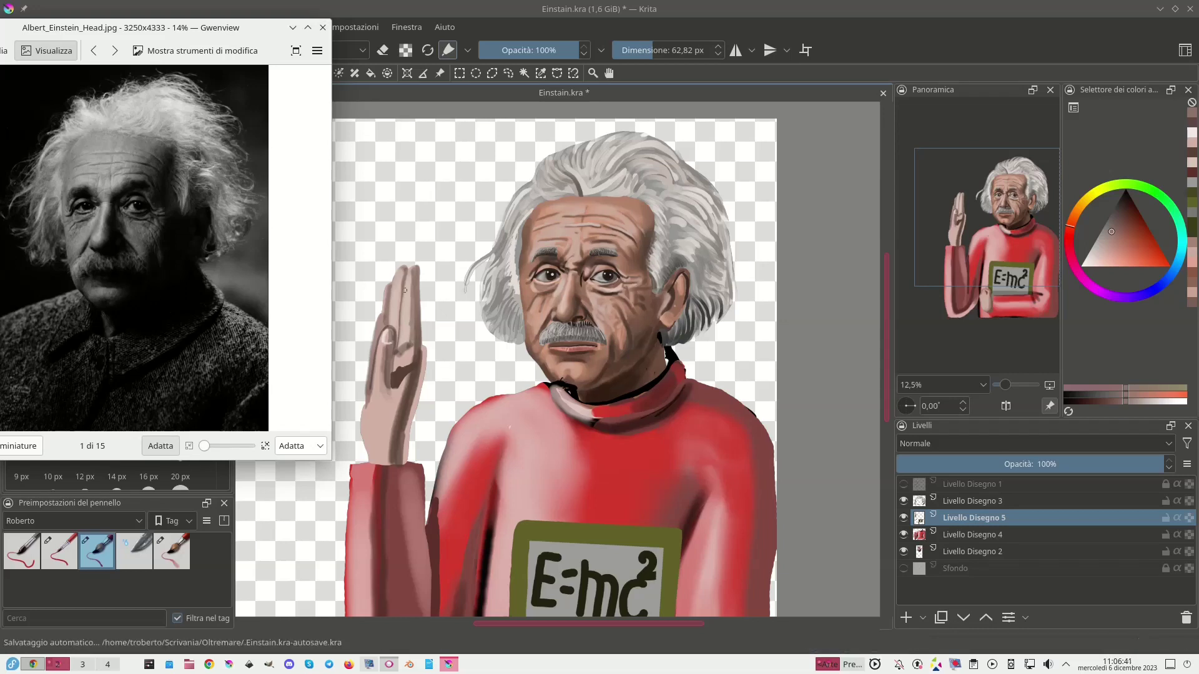
left_click(414, 442, "ctrl")
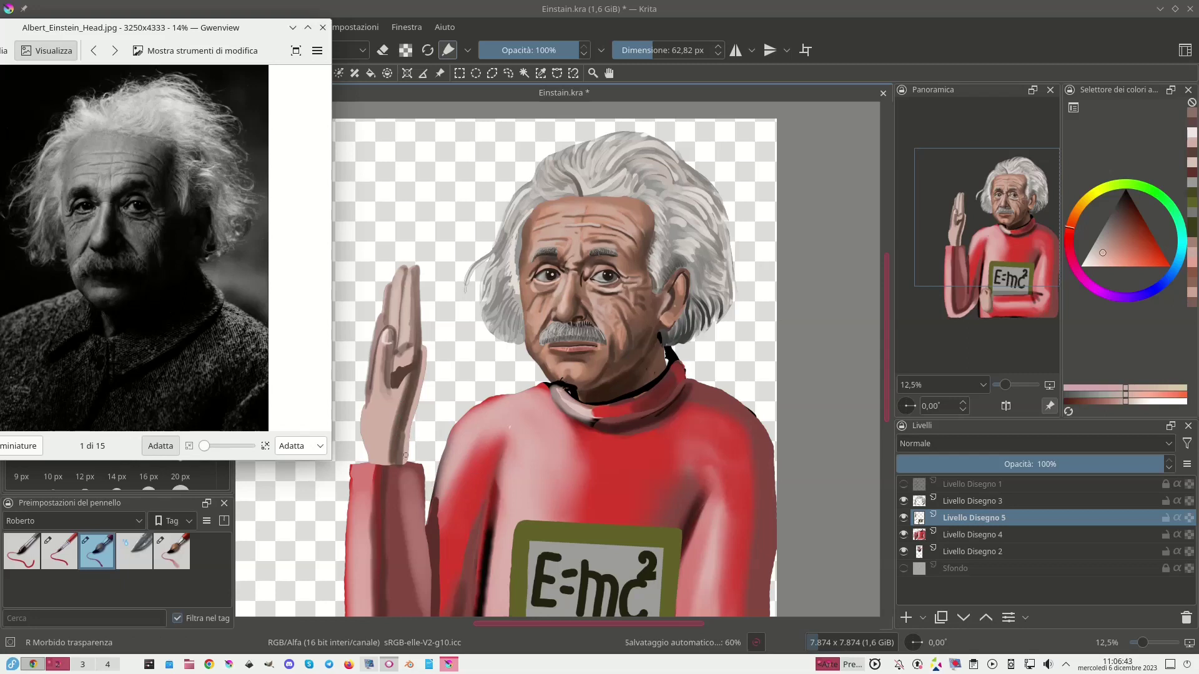
left_click_drag(403, 462, 420, 309)
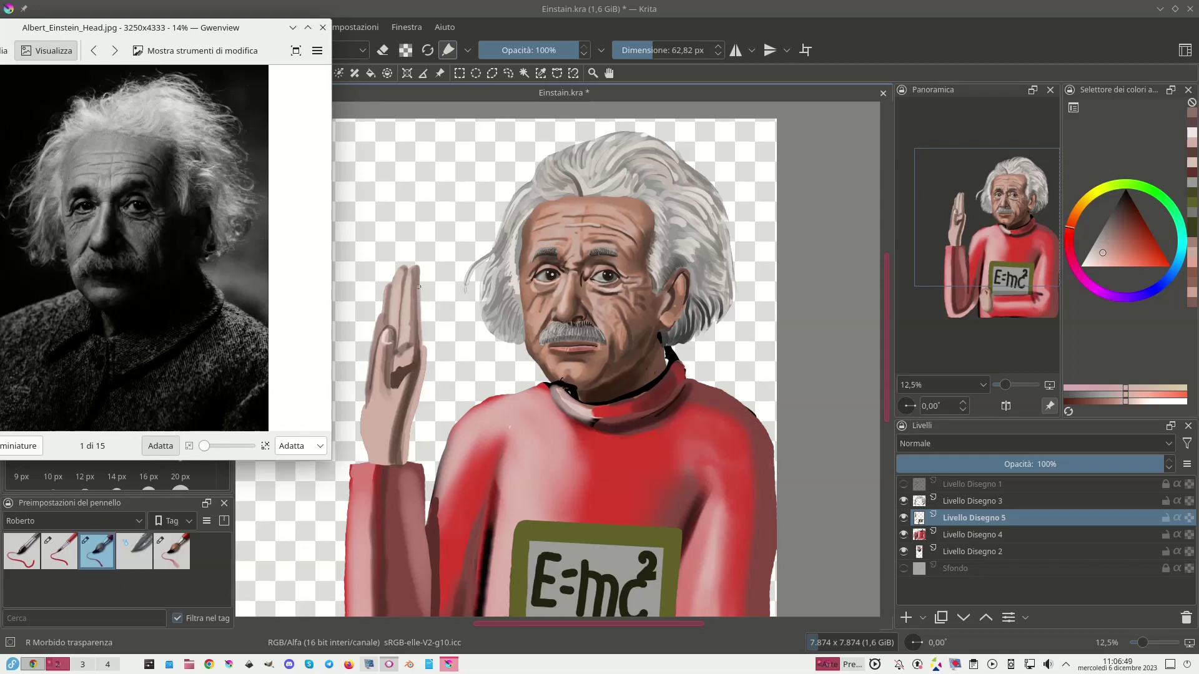
Paint pale pink skin-tone highlights on the raised hand's fingers, thumb and palm with the 62.82 px R Morbido trasparenza brush.
left_click_drag(418, 282, 410, 404)
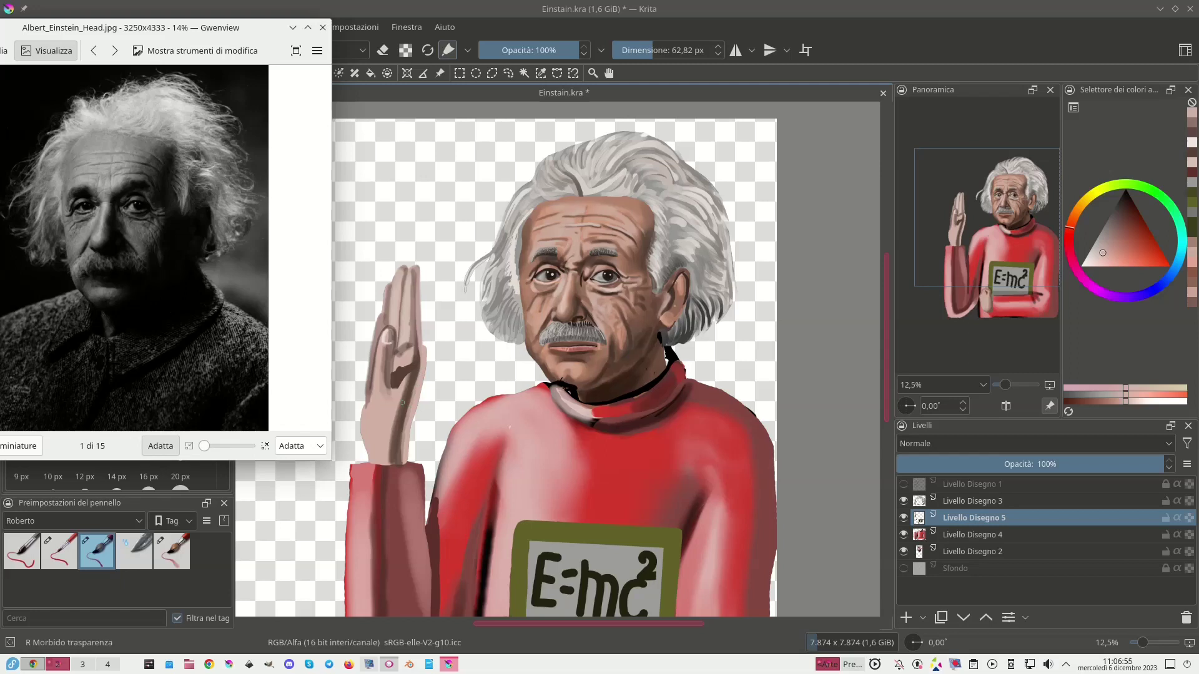
left_click(1092, 256)
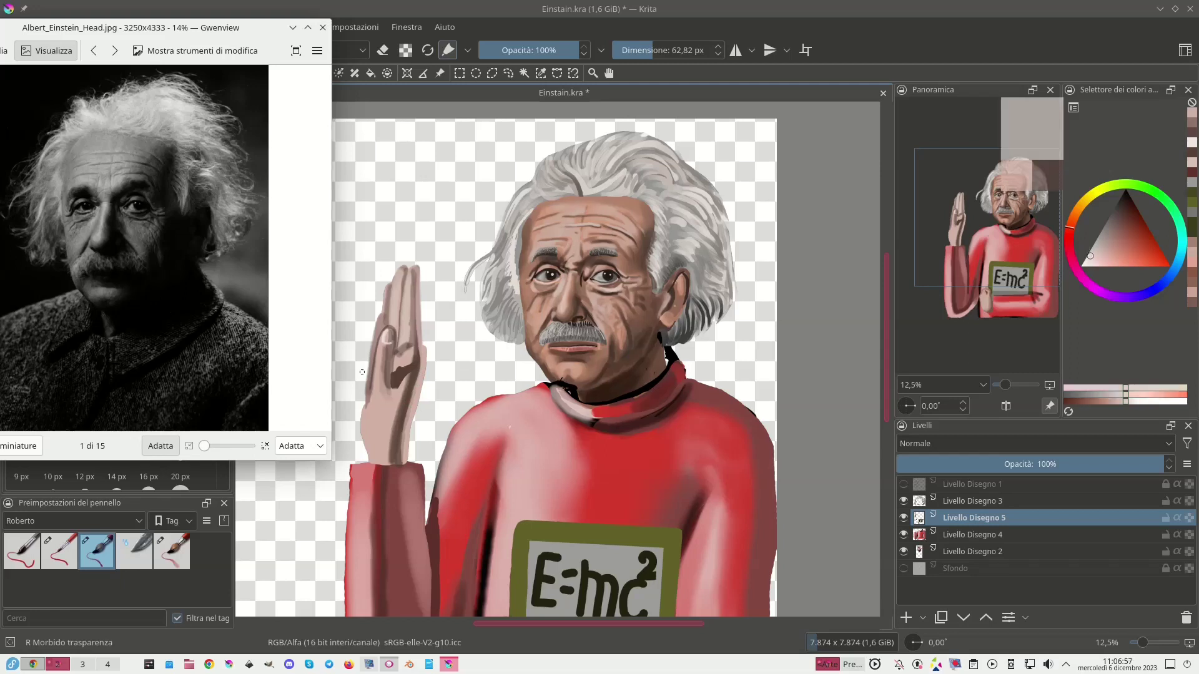
left_click_drag(381, 344, 377, 371)
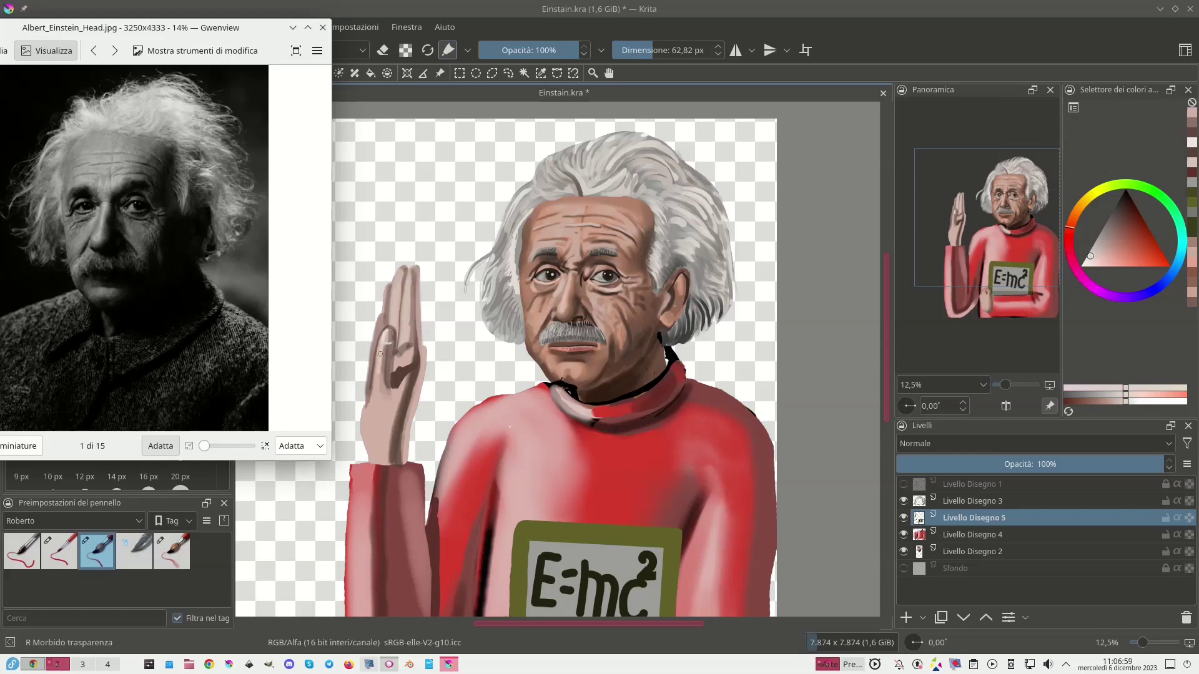
mouse_move(363, 423)
left_mouse_down()
mouse_move(367, 440)
mouse_move(381, 381)
left_mouse_up()
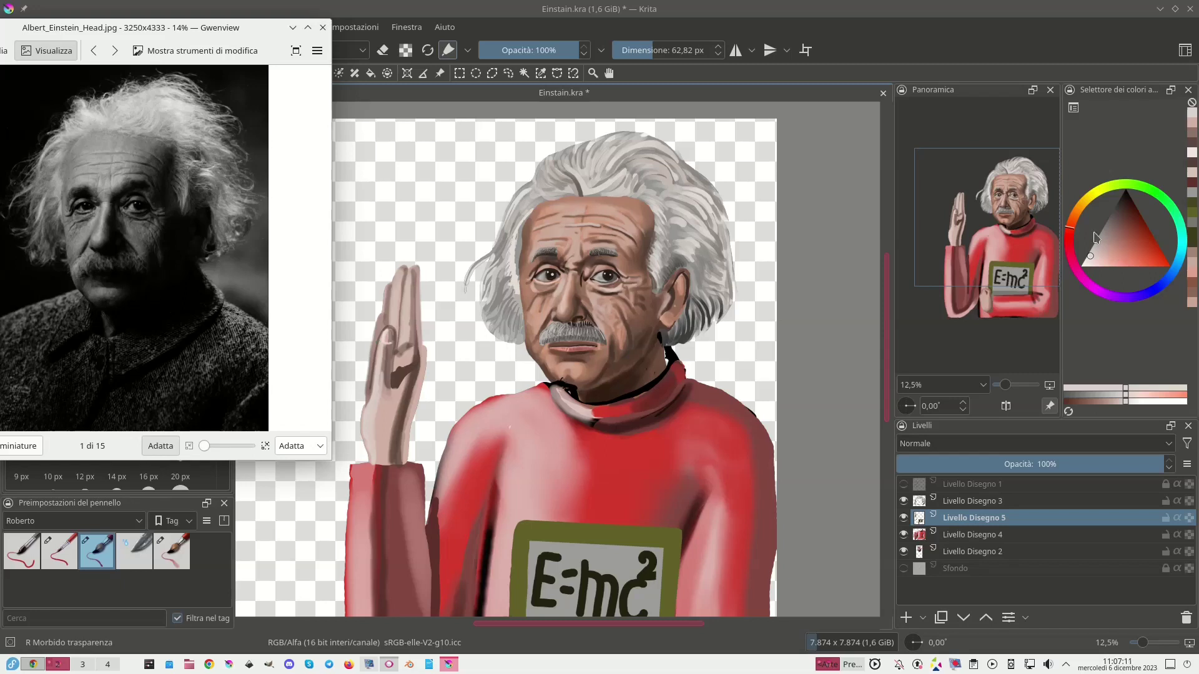
left_click_drag(1100, 253, 1100, 250)
mouse_move(408, 276)
left_mouse_down()
mouse_move(402, 325)
mouse_move(402, 277)
left_mouse_up()
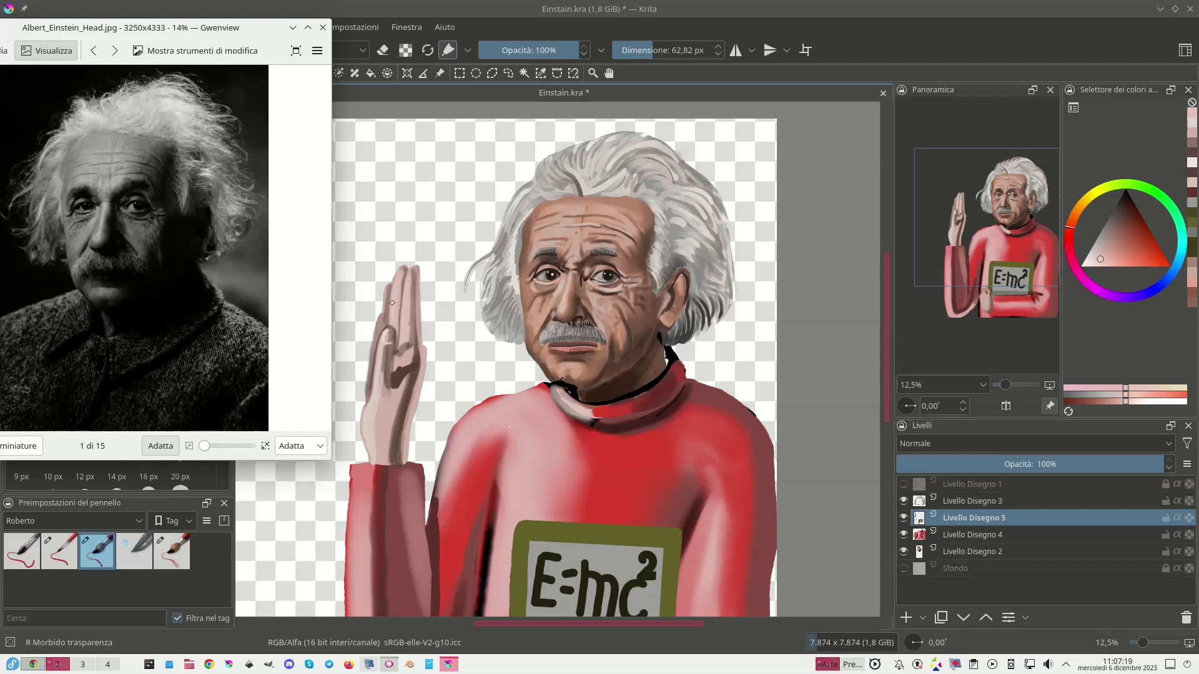
left_click_drag(380, 320, 369, 403)
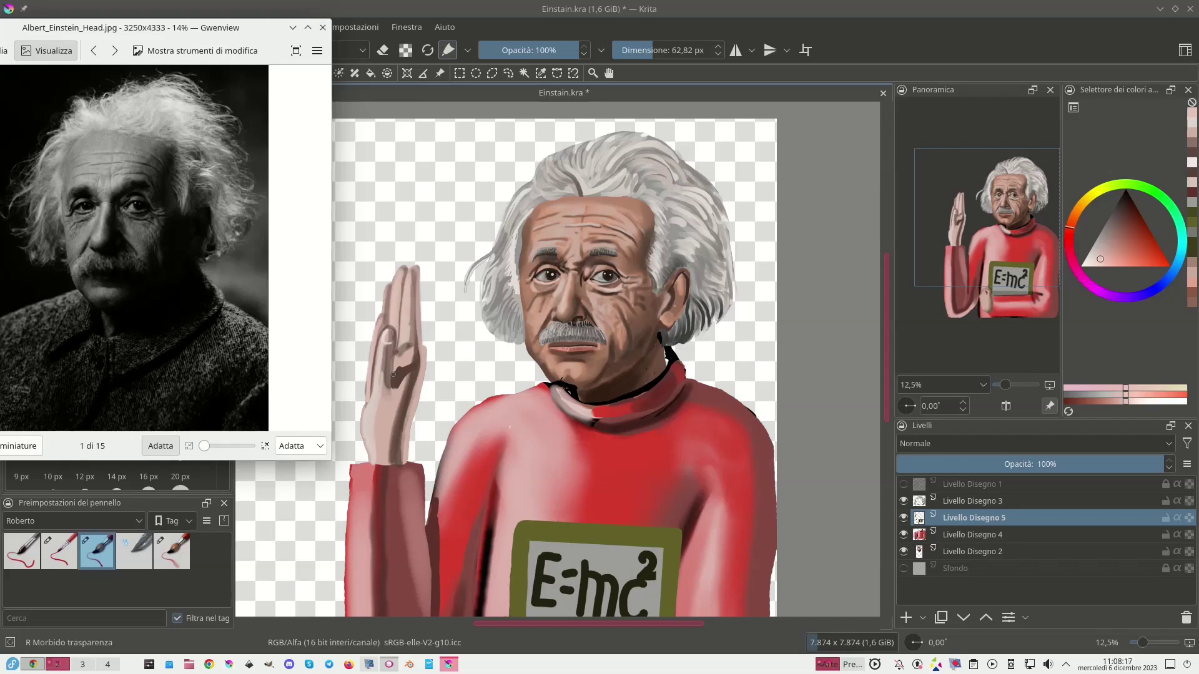
Blend the raised hand's lower palm and wrist with sampled skin tones, using a 109.40 px brush.
left_click(393, 449, "ctrl")
mouse_move(392, 450)
left_mouse_down()
mouse_move(412, 448)
mouse_move(372, 451)
mouse_move(373, 462)
mouse_move(397, 464)
mouse_move(376, 464)
mouse_move(391, 461)
mouse_move(378, 447)
mouse_move(399, 406)
left_mouse_up()
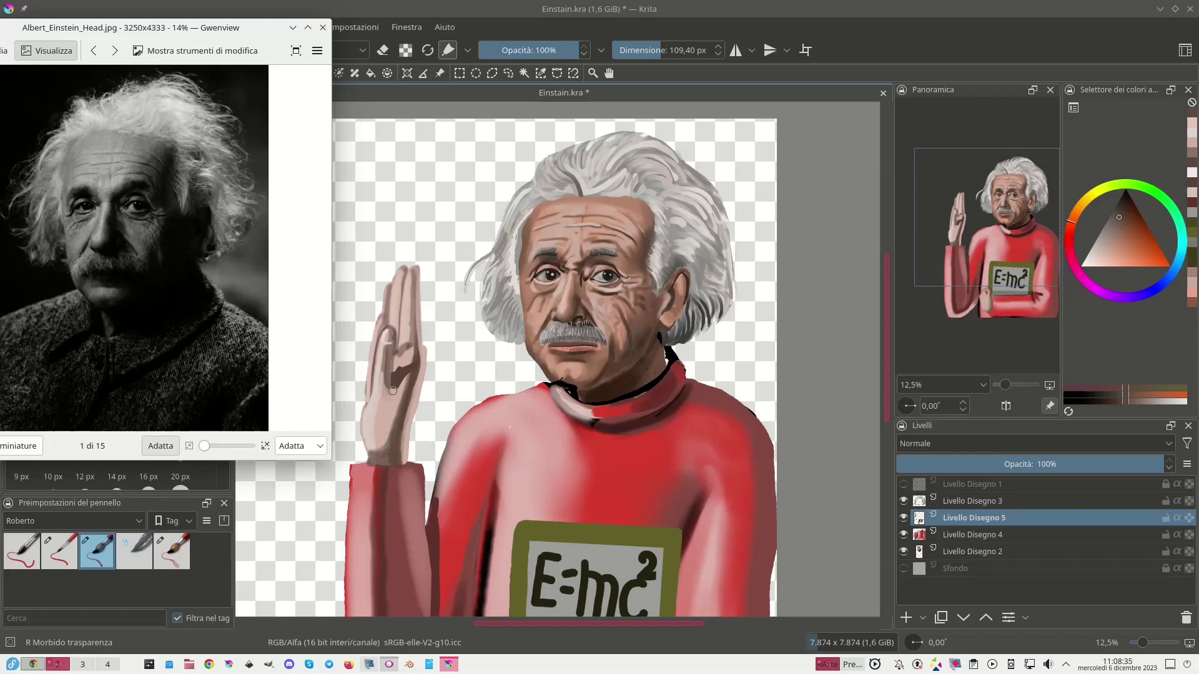
left_click(406, 471, "ctrl")
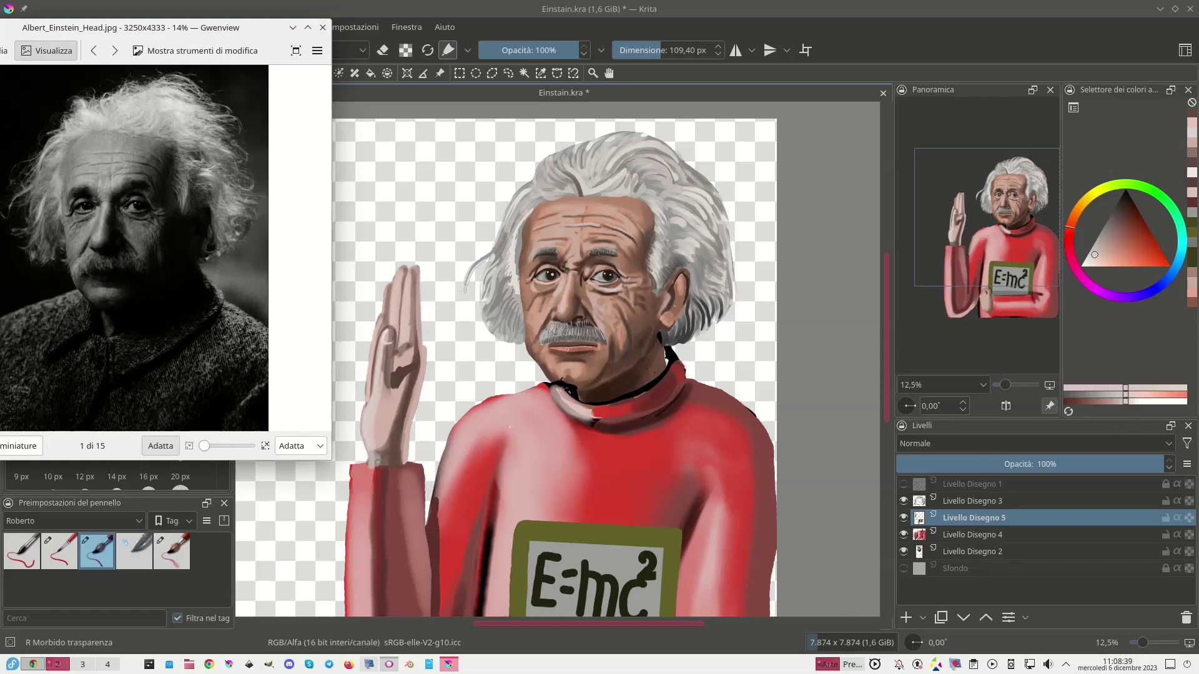
left_click(371, 453)
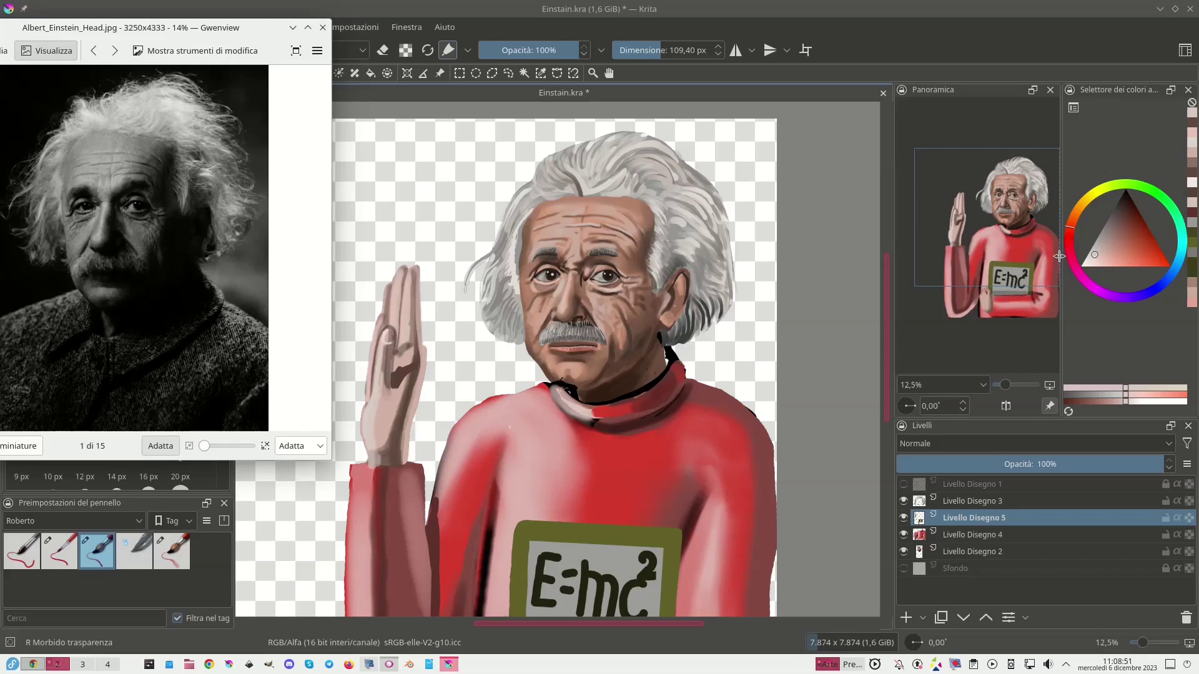
Soften the raised hand's fingers with a sampled skin tone and add dark brown definition between them using a 33.70 px brush.
left_click(392, 309, "ctrl")
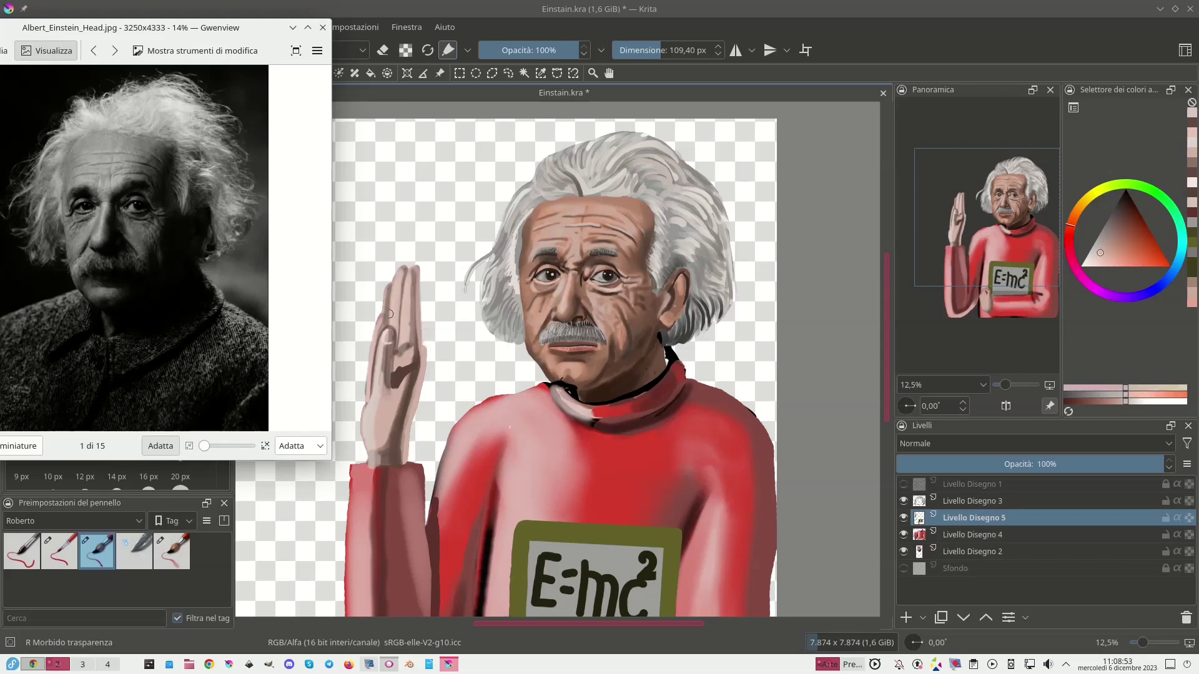
left_click_drag(392, 293, 388, 320)
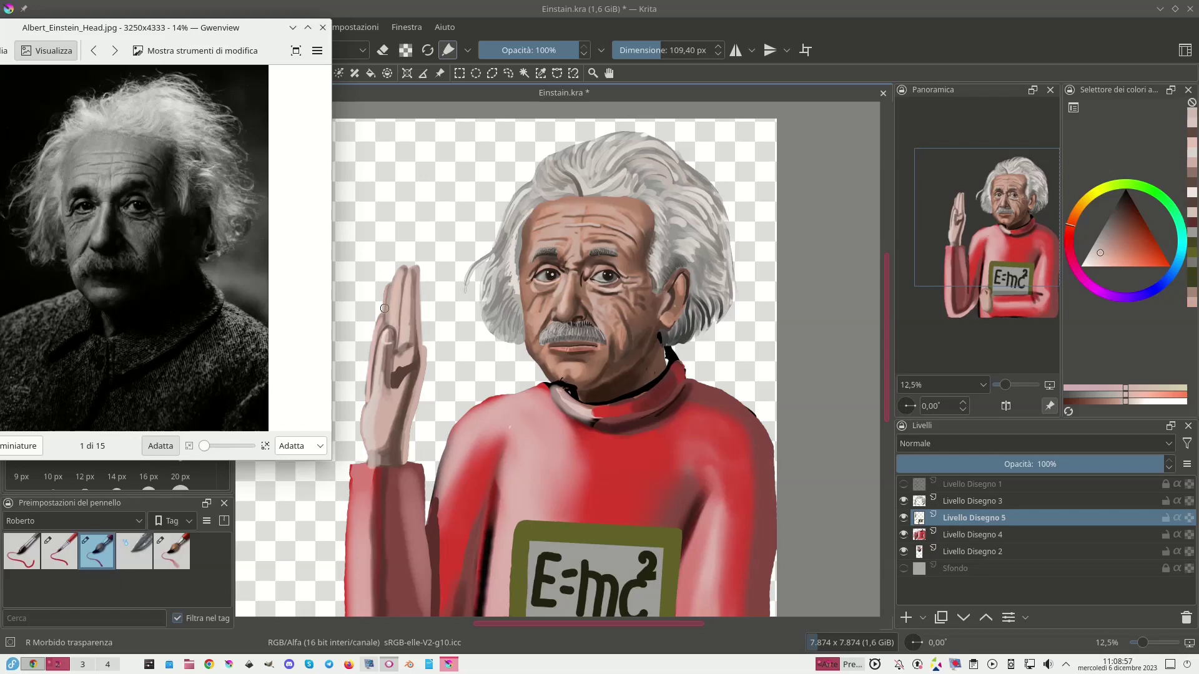
left_click(1124, 214)
left_click_drag(399, 293, 390, 292)
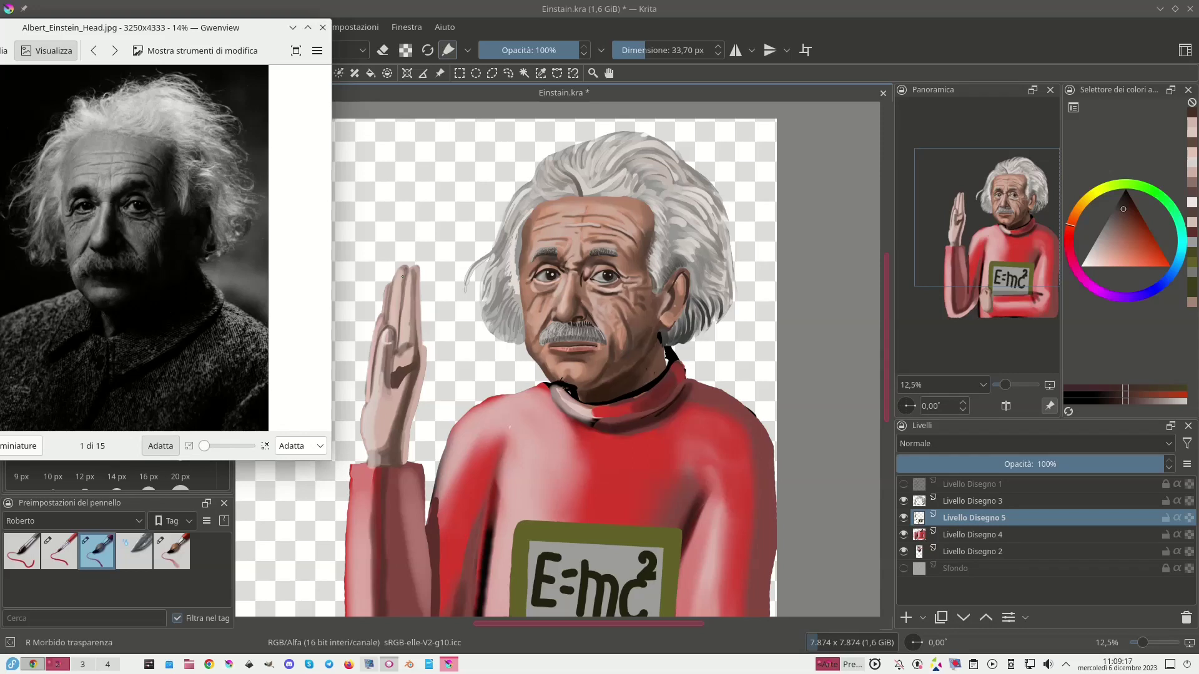
Touch up the raised hand's wrist along the sleeve edge with sampled dark and light skin tones.
left_click(388, 458, "ctrl")
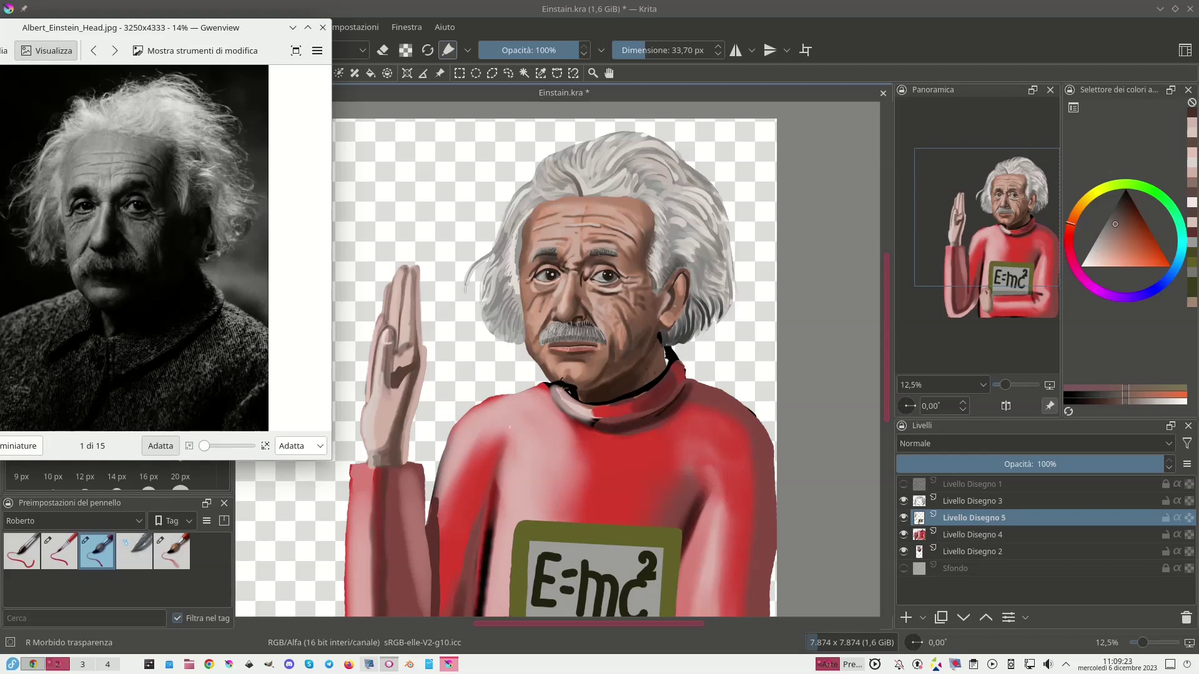
left_click(370, 466)
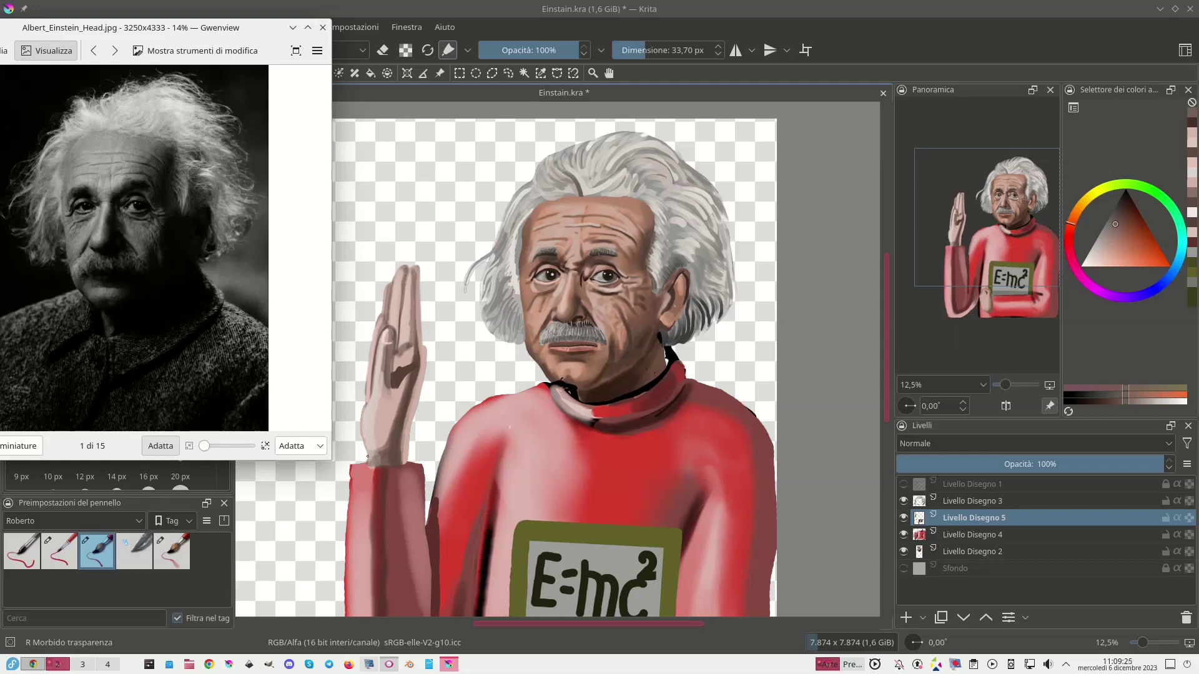
left_click(369, 461, "ctrl")
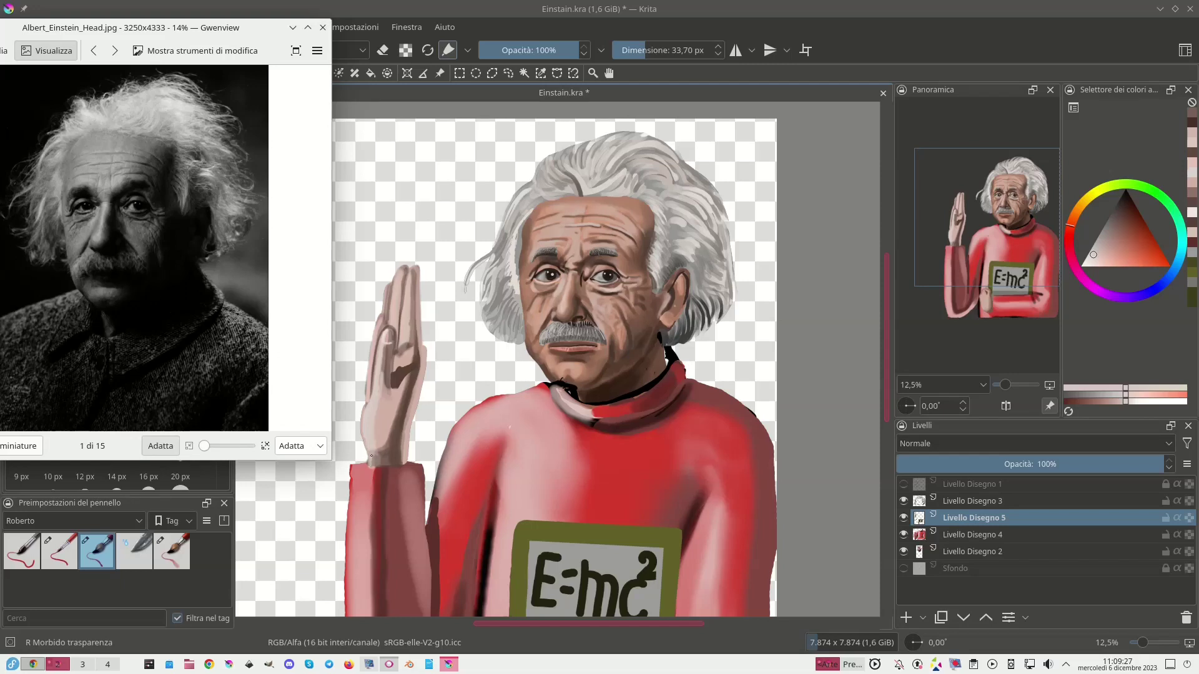
left_click(374, 462, "ctrl")
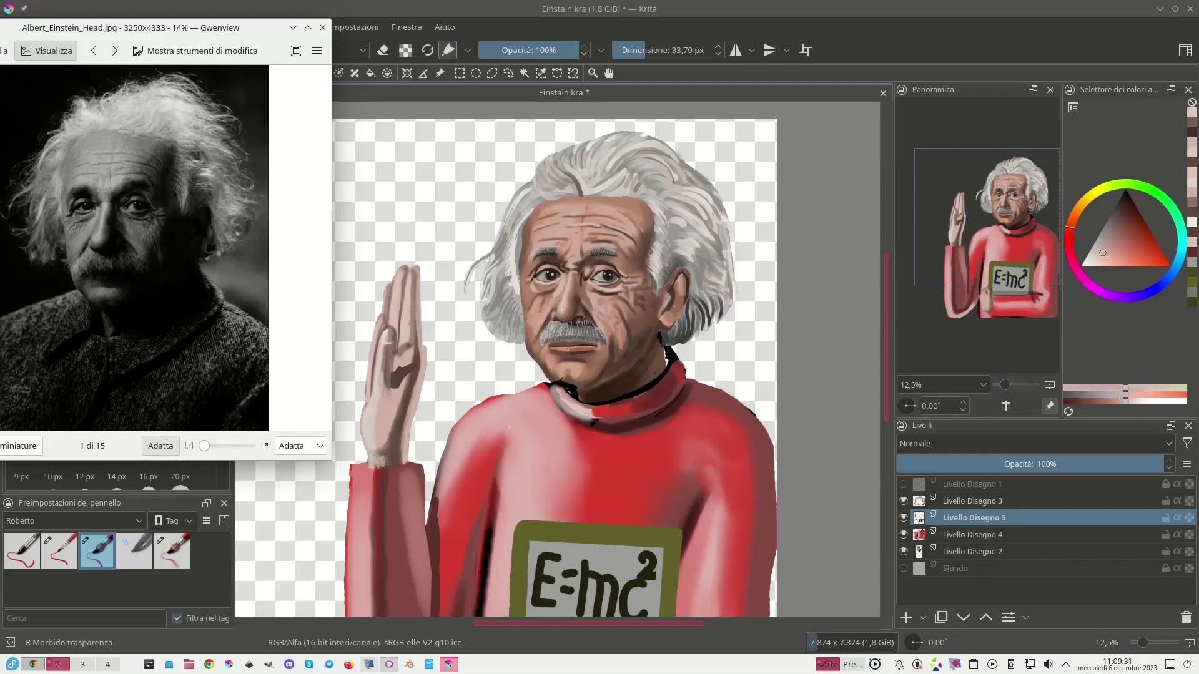
left_click(385, 462)
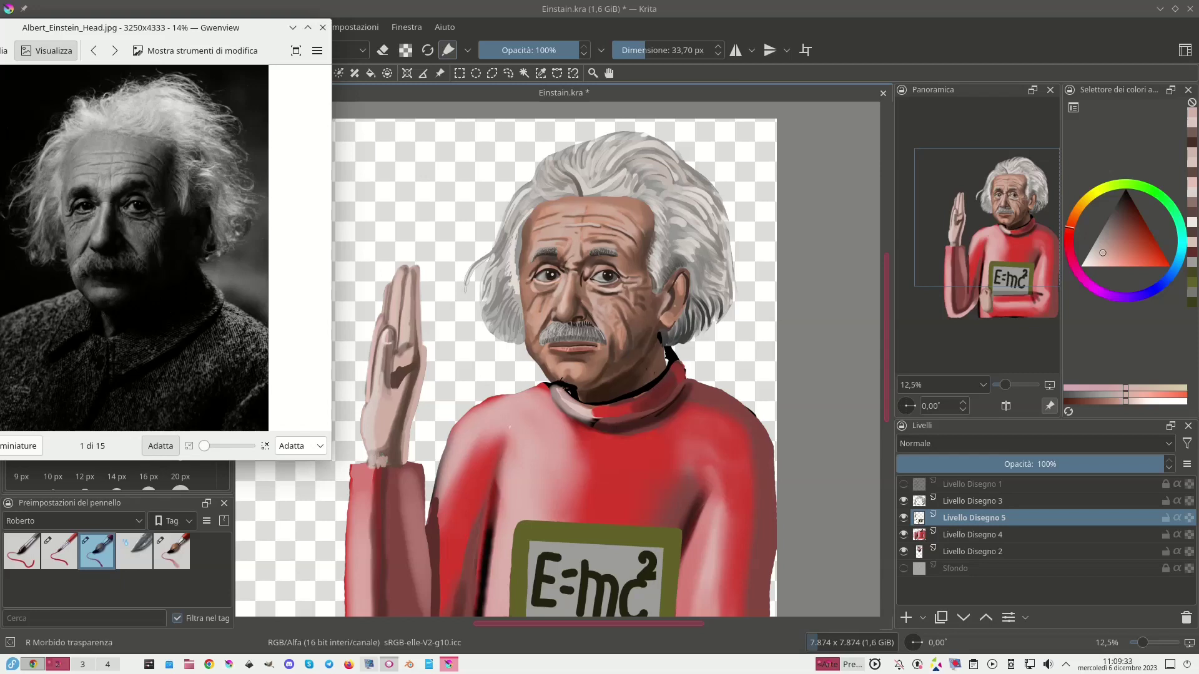
Show the sketch layer Livello Disegno 1 over the whole painting.
key("minus")
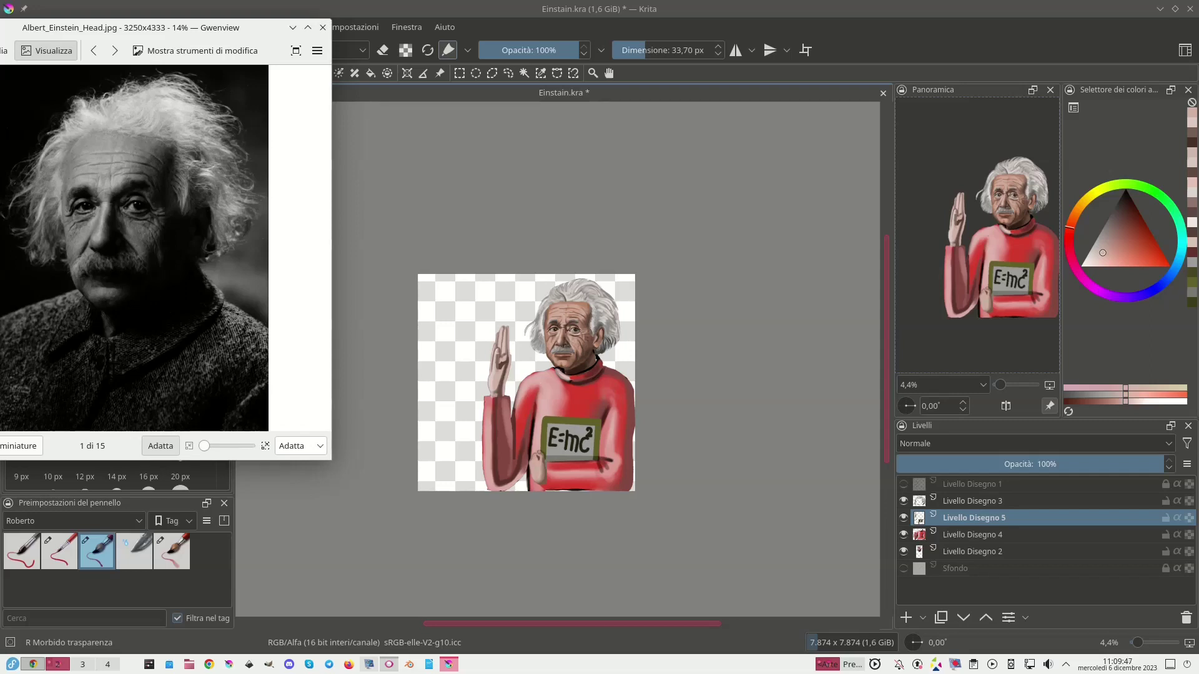
left_click(903, 484)
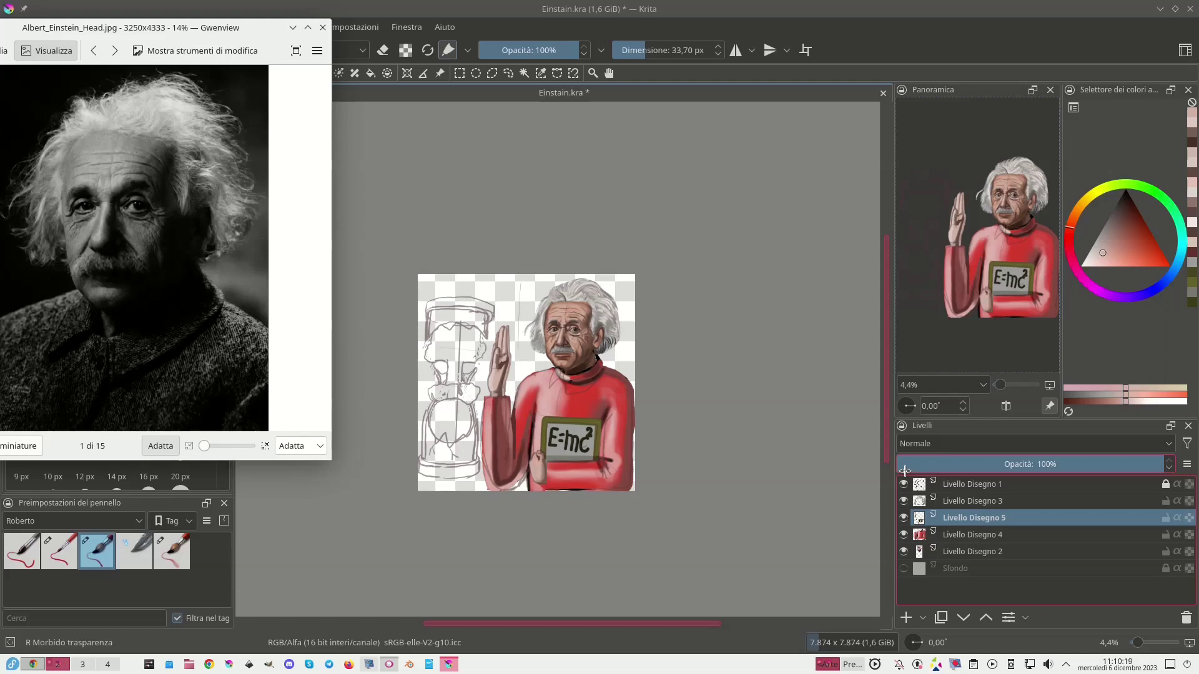
left_click(903, 485)
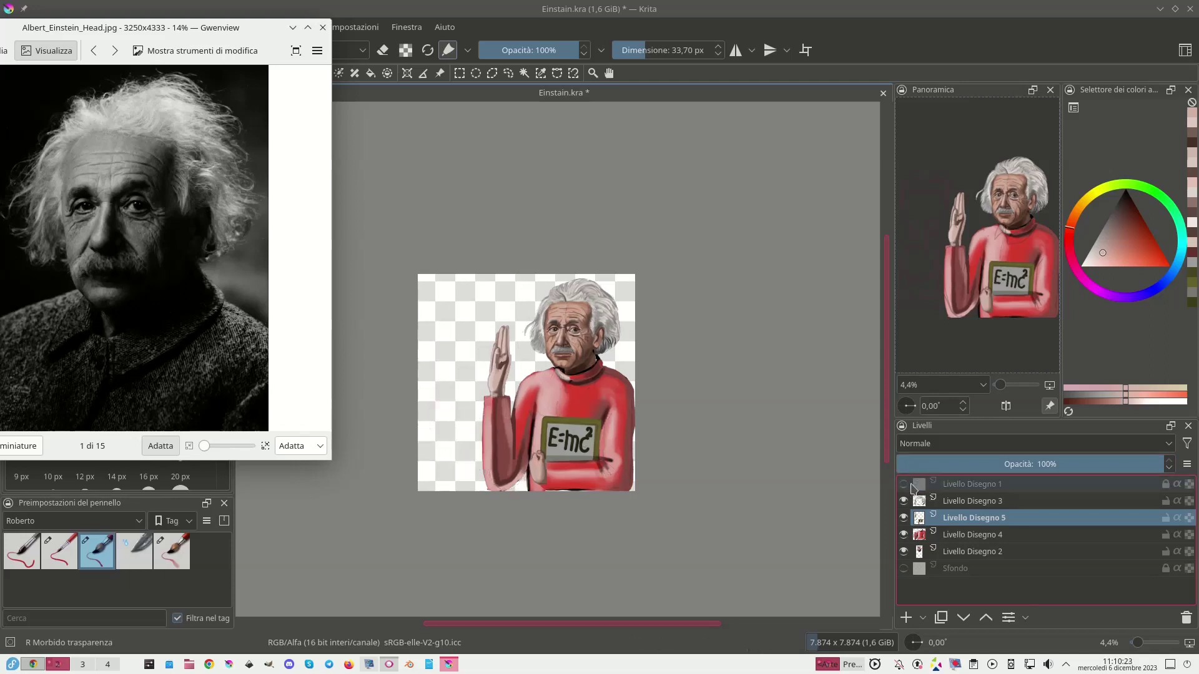
mouse_move(913, 488)
left_click(904, 485)
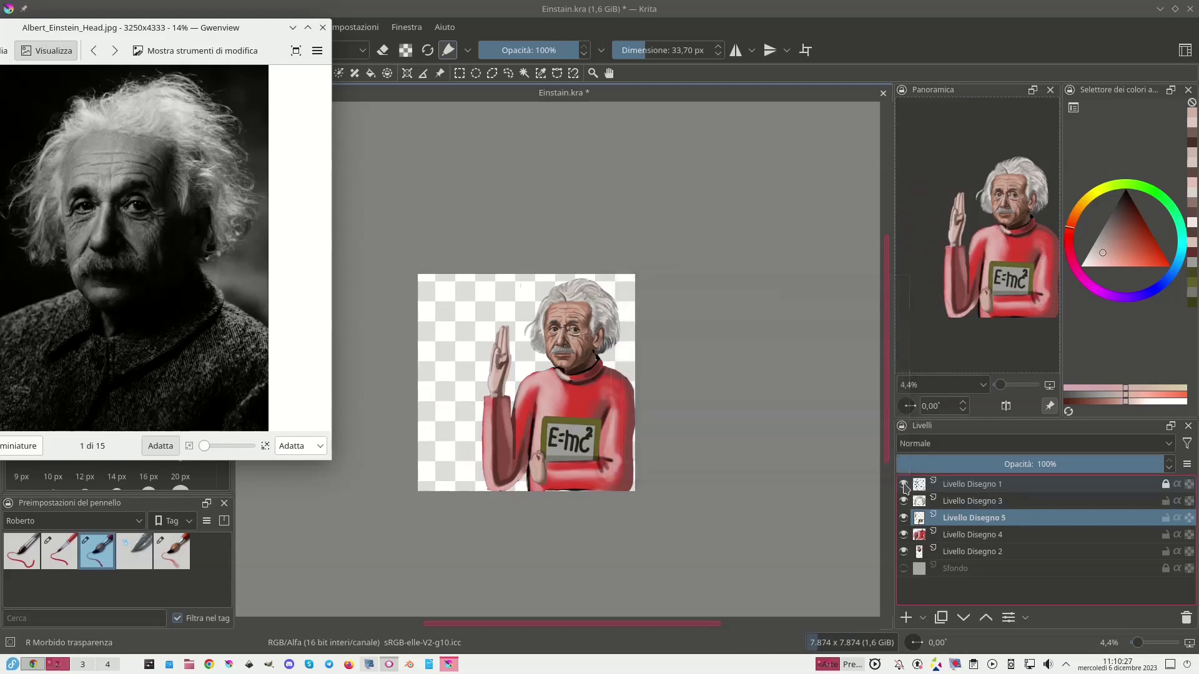
mouse_move(905, 488)
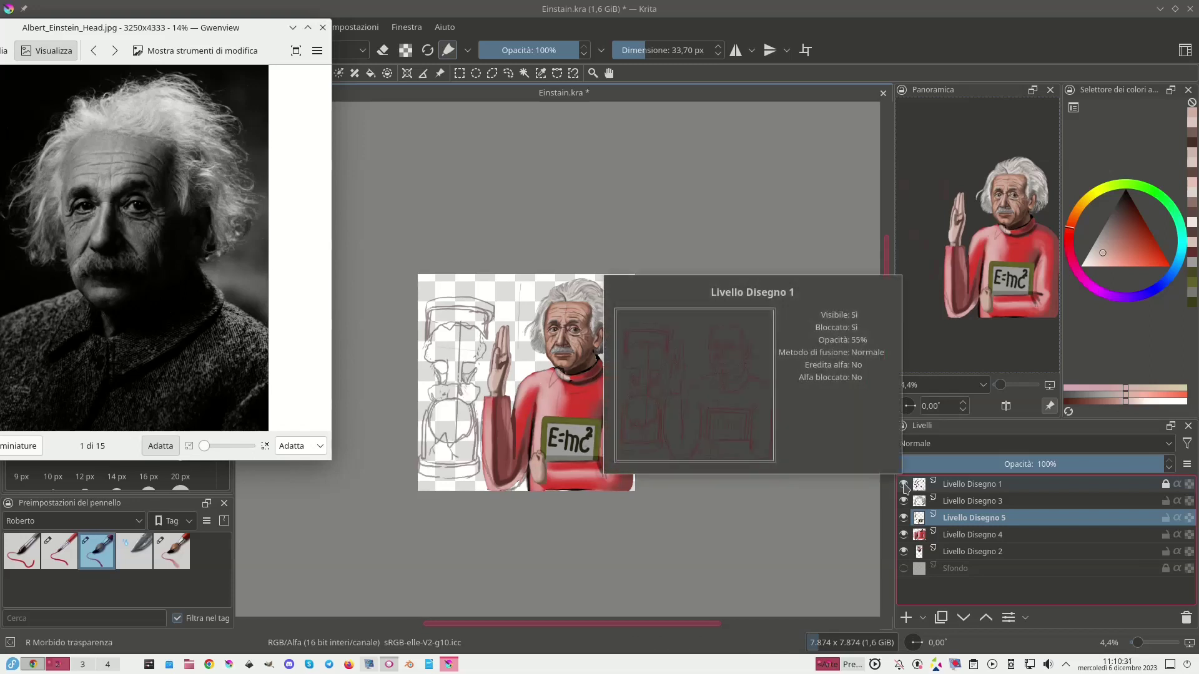
Group Livello Disegno 3, 5, 4 and 2, collapse the group, and add a new paint layer above it.
left_click_drag(213, 28, 494, 190)
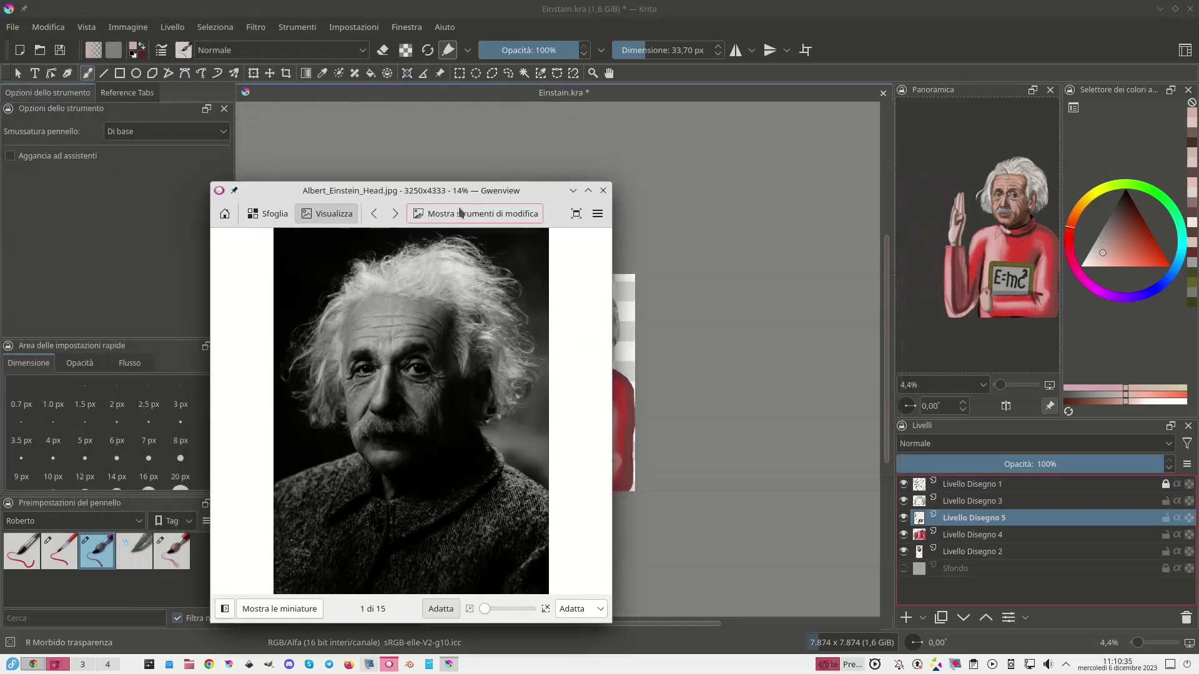
left_click(964, 501)
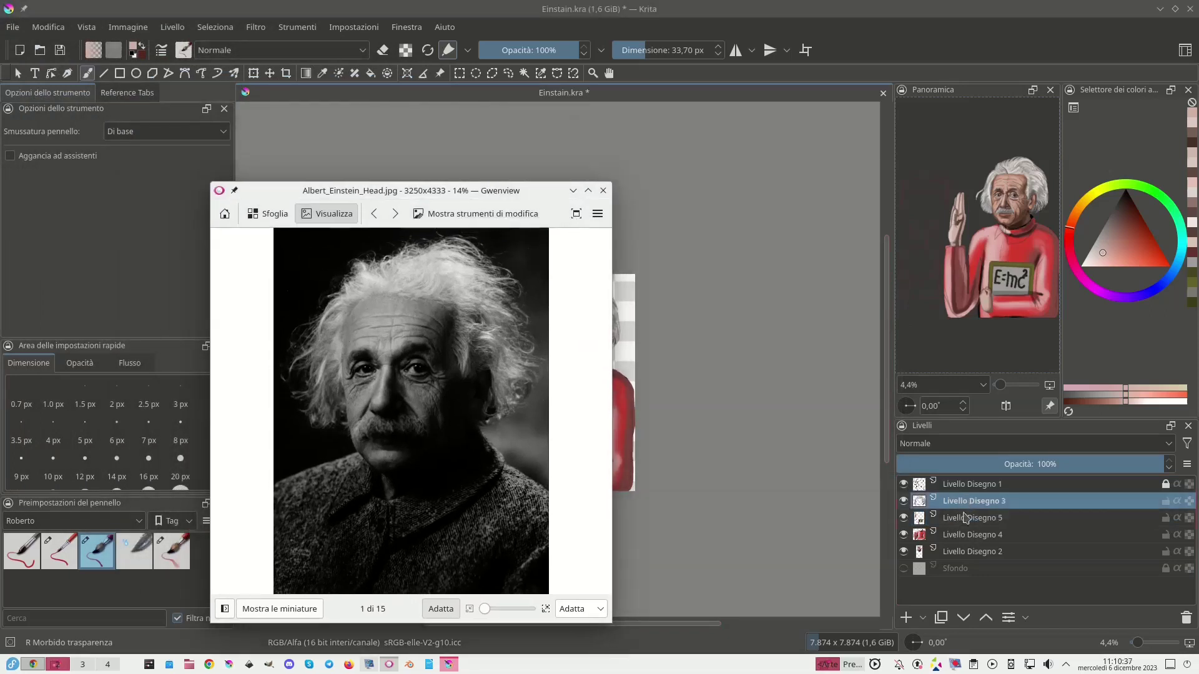
left_click(964, 552, "shift")
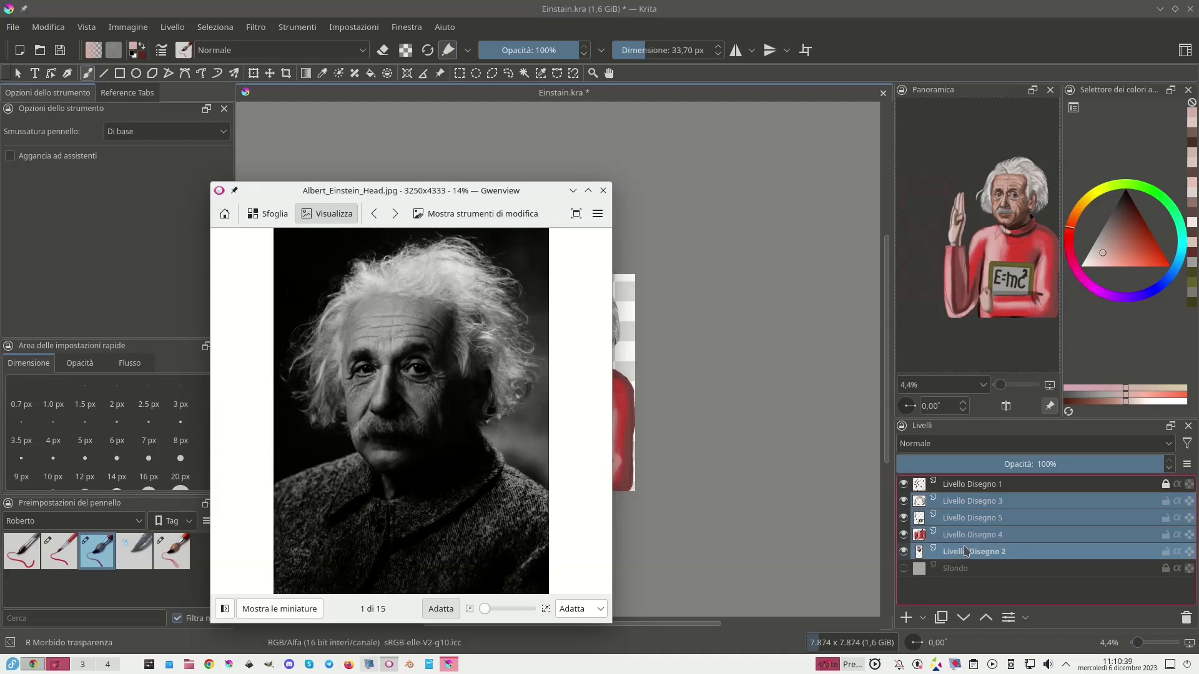
key("ctrl+g")
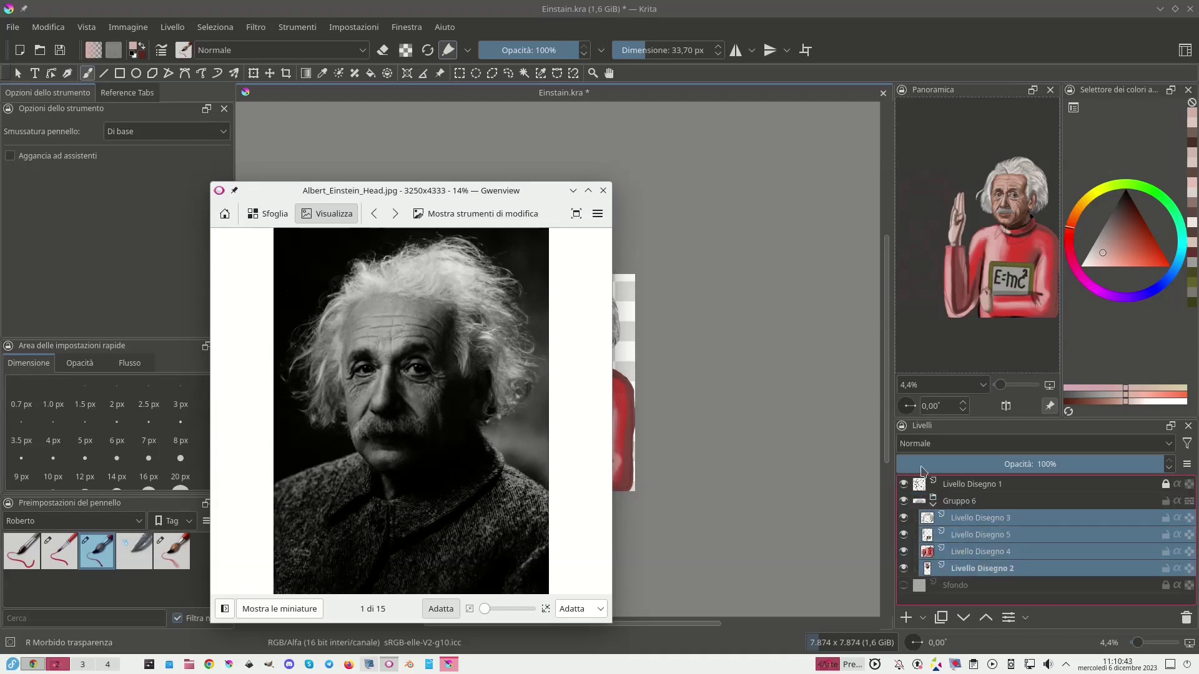
left_click(962, 499)
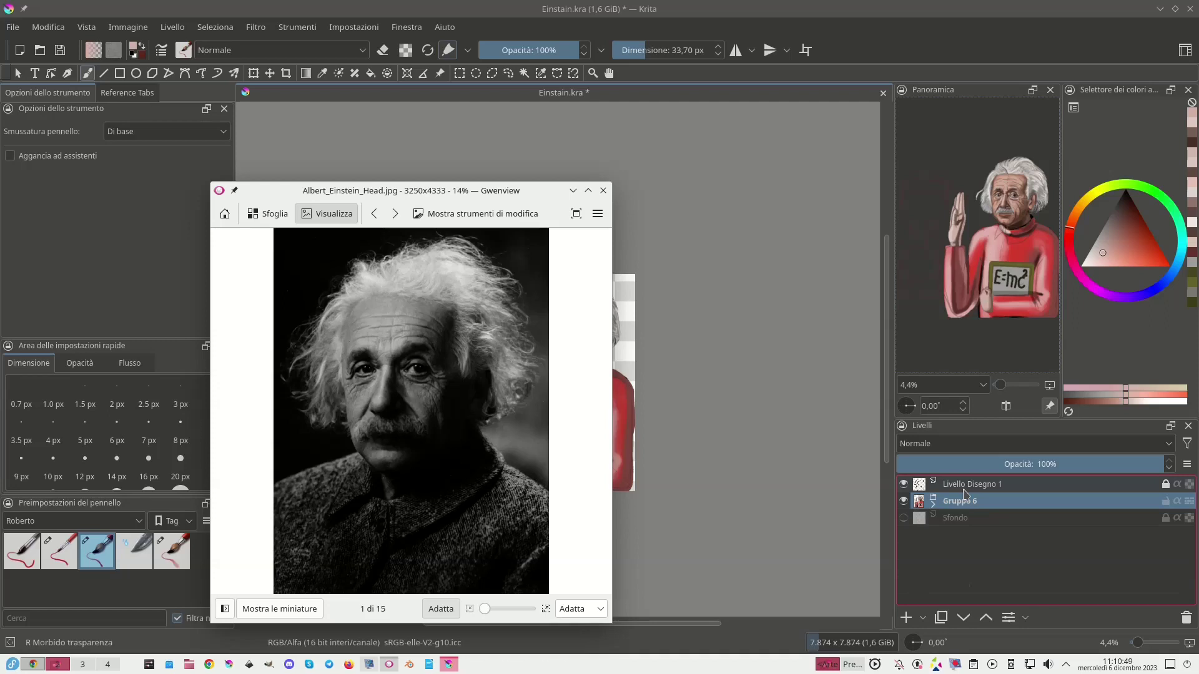
left_click(903, 617)
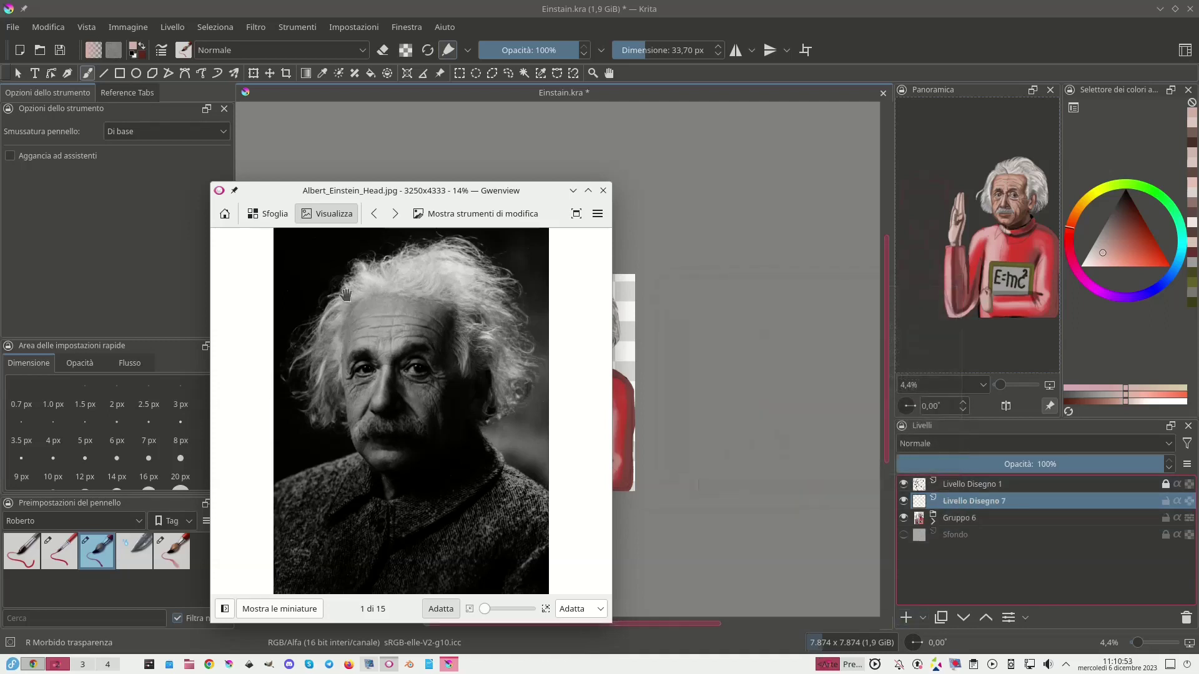
Open the explosion picture Screenshot_20231111_112801.png from the Spunti folder in Gwenview and place its window clear of the drawing.
left_click(224, 214)
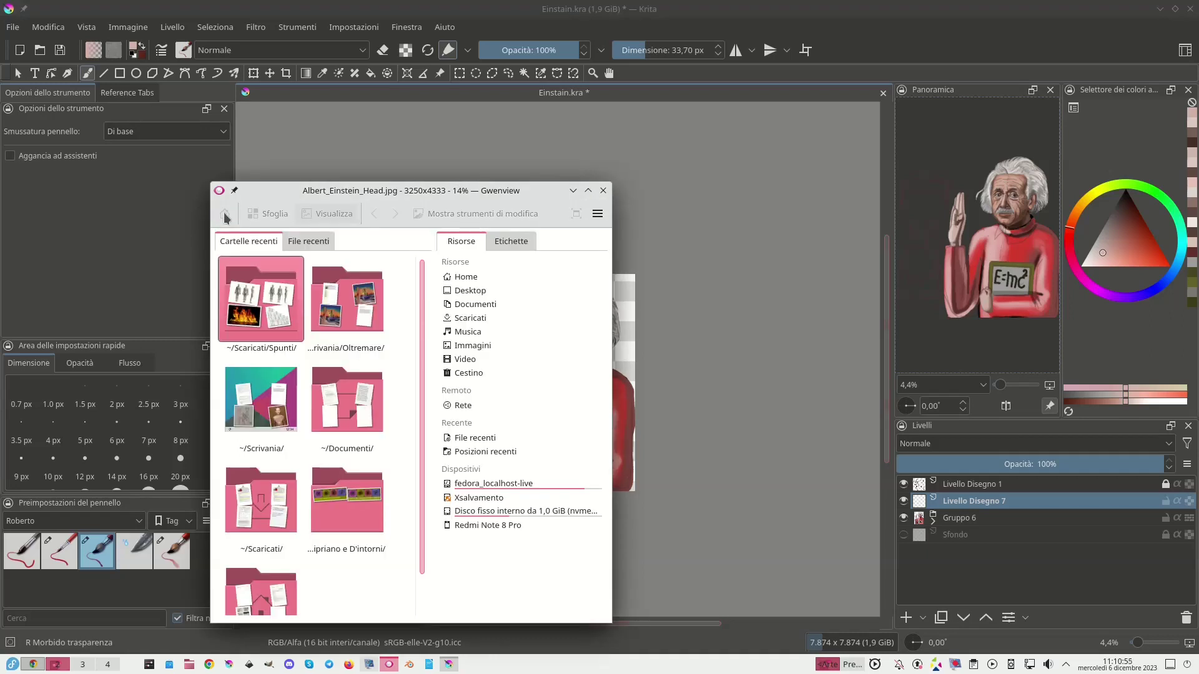
left_click(260, 317)
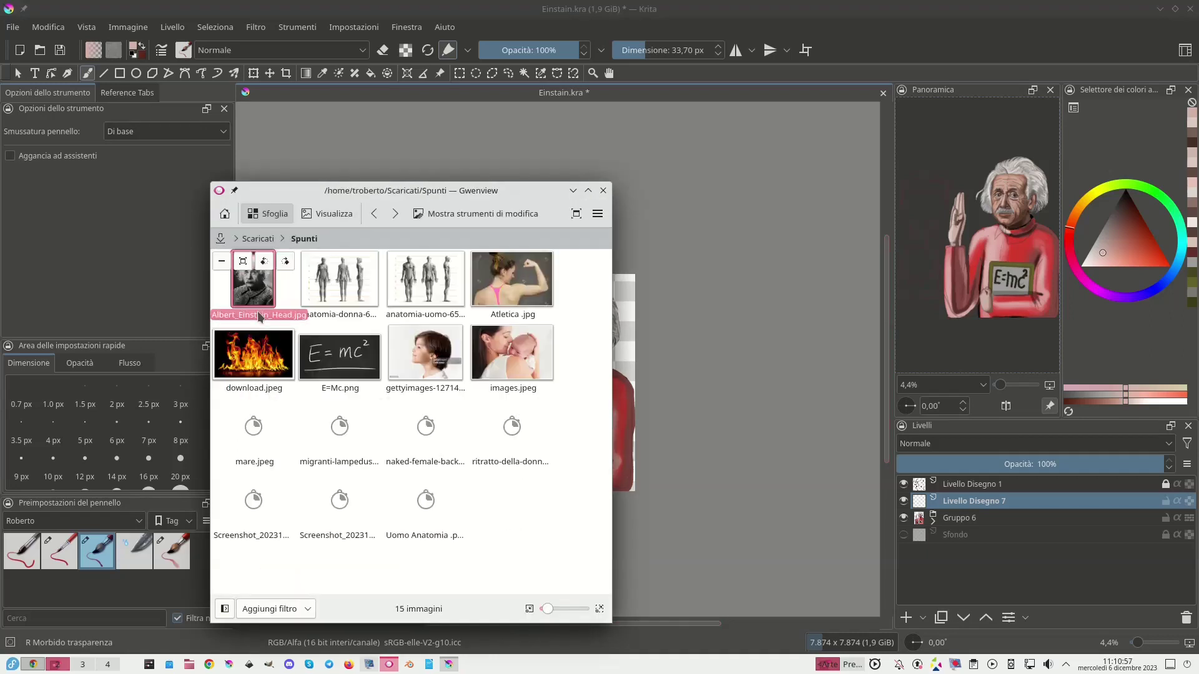
left_click(248, 516)
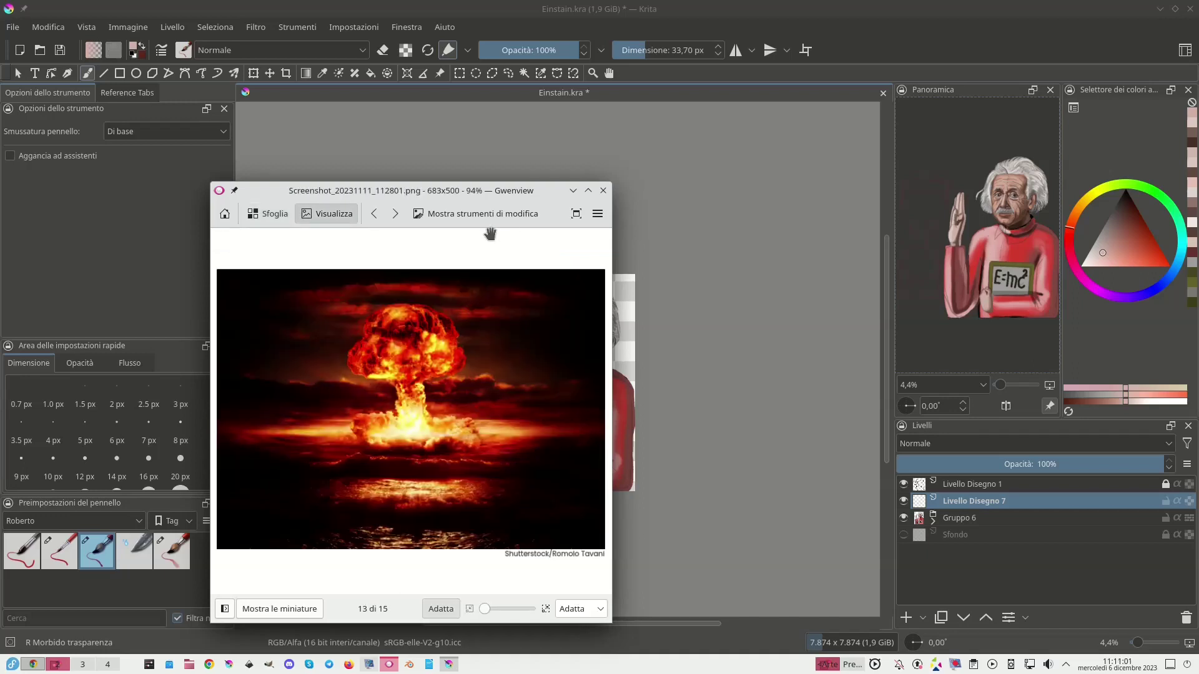
left_click_drag(490, 187, 163, 54)
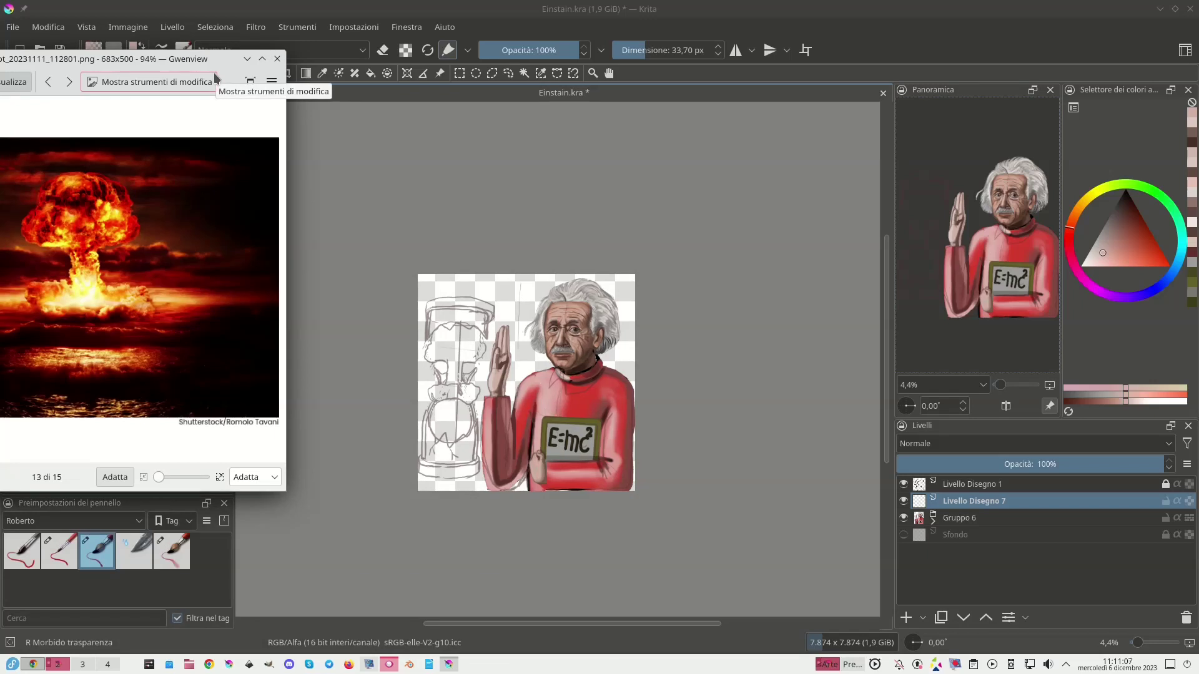
Choose the R Duro opaco brush preset and set the painting colour to a saturated red.
left_click(68, 554)
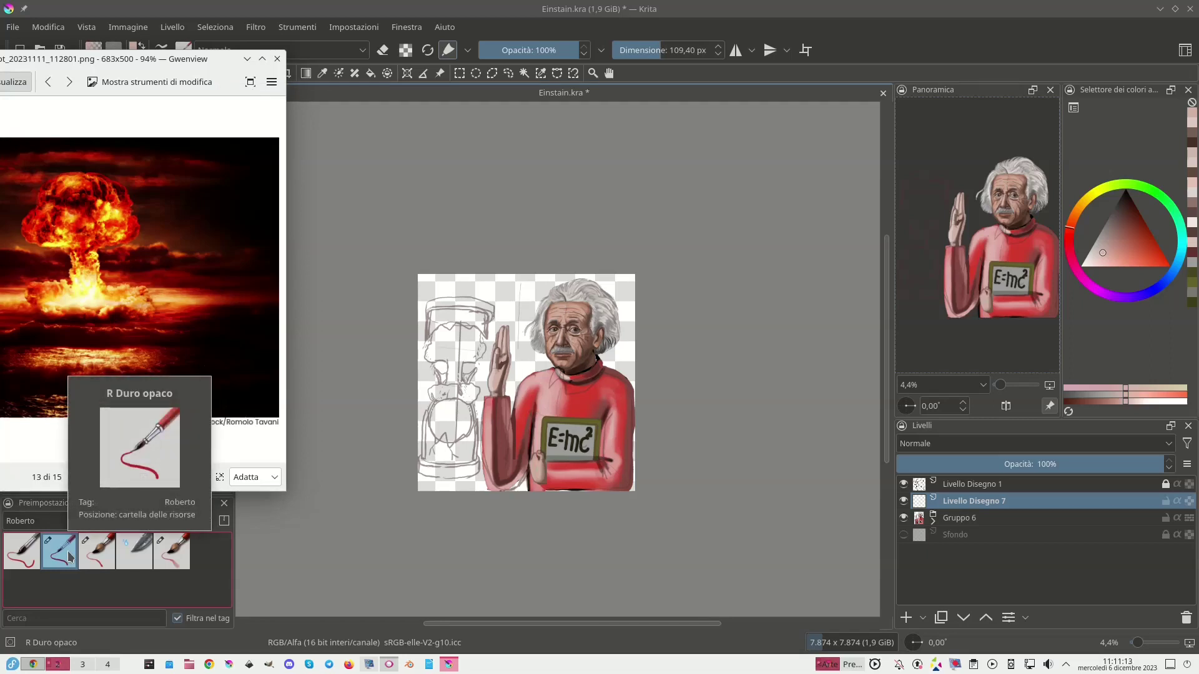
left_click_drag(1140, 250, 1125, 252)
left_click(1070, 249)
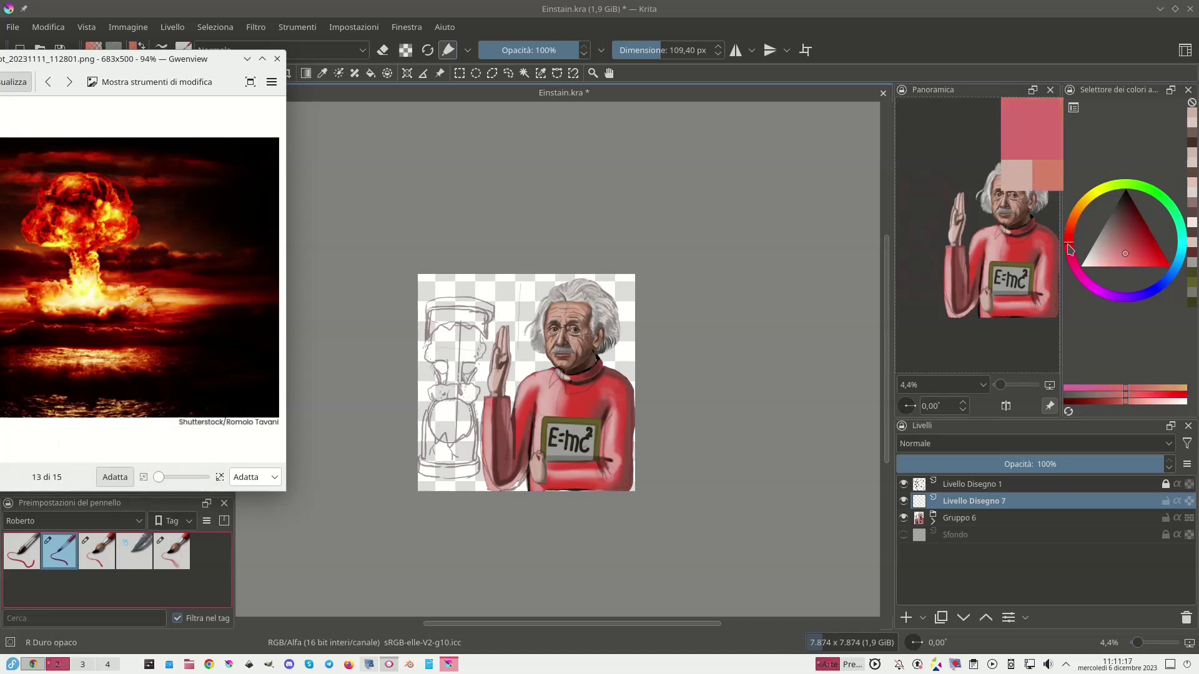
left_click(1065, 243)
left_click(1153, 264)
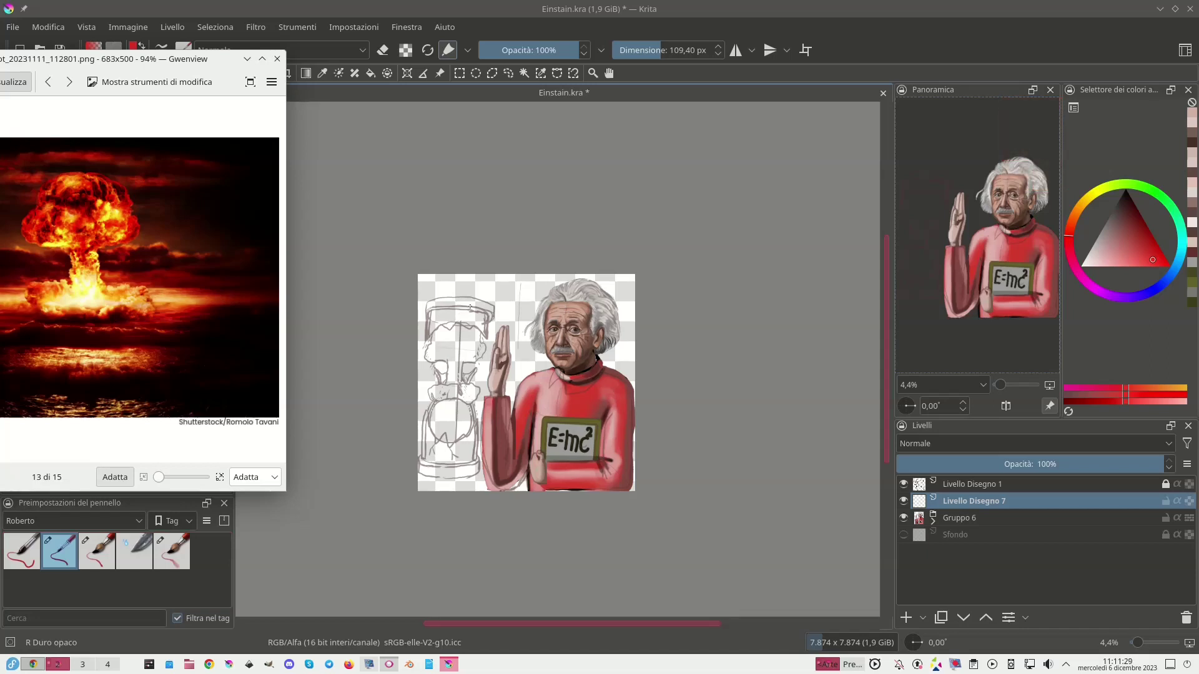
Paint a solid red mushroom-cloud silhouette with cap, stem and base over the hourglass sketch, using a 285.40 px brush.
left_click_drag(646, 49, 679, 49)
mouse_move(457, 328)
left_mouse_down()
mouse_move(436, 332)
mouse_move(427, 355)
mouse_move(451, 362)
mouse_move(448, 389)
mouse_move(461, 361)
mouse_move(455, 386)
left_mouse_up()
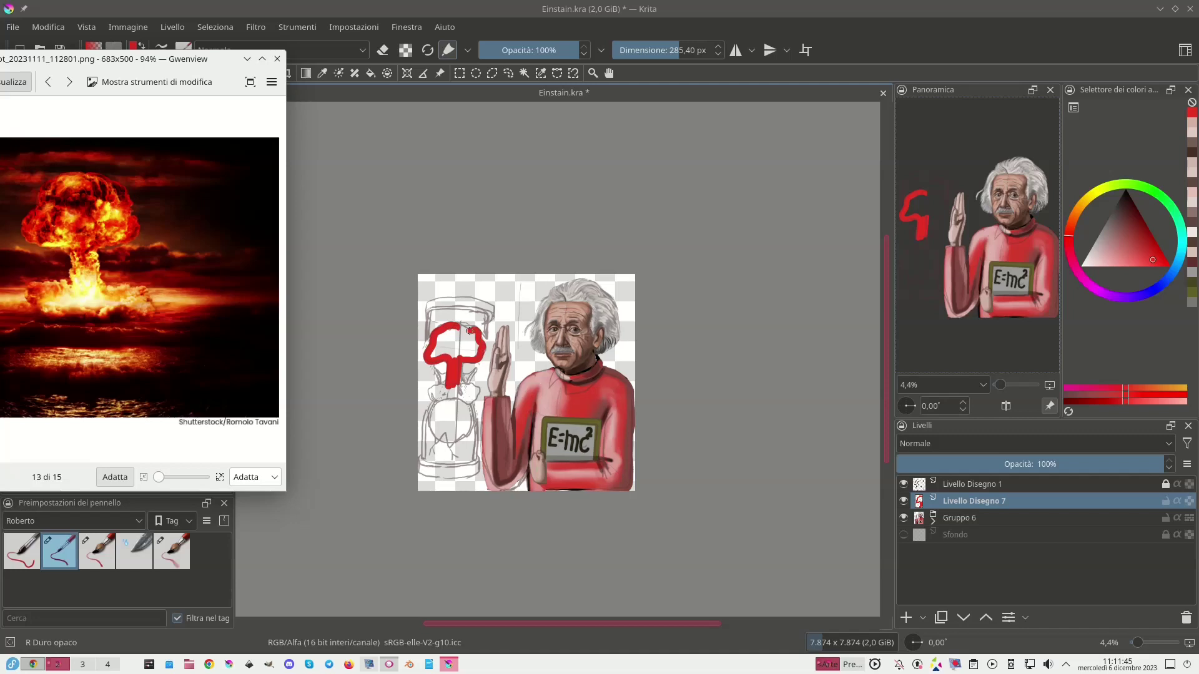
mouse_move(457, 326)
left_mouse_down()
mouse_move(431, 357)
mouse_move(453, 330)
left_mouse_up()
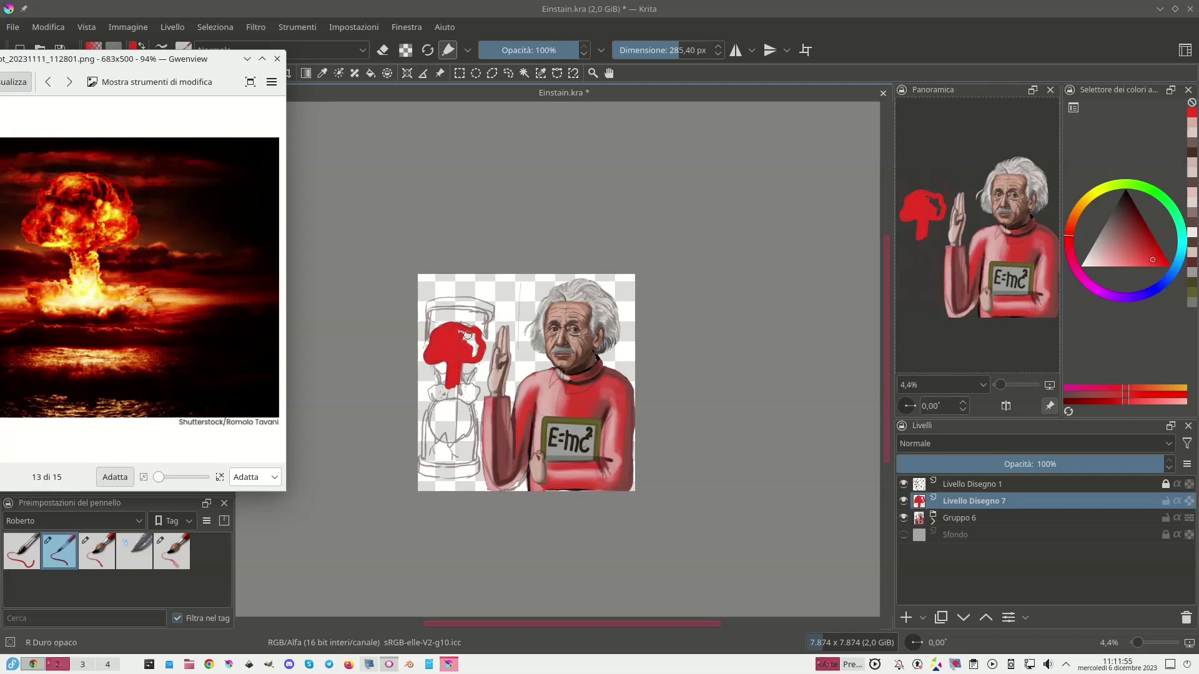
left_click_drag(463, 330, 473, 350)
mouse_move(442, 386)
left_mouse_down()
mouse_move(430, 391)
mouse_move(457, 386)
mouse_move(469, 399)
mouse_move(475, 389)
mouse_move(445, 392)
left_mouse_up()
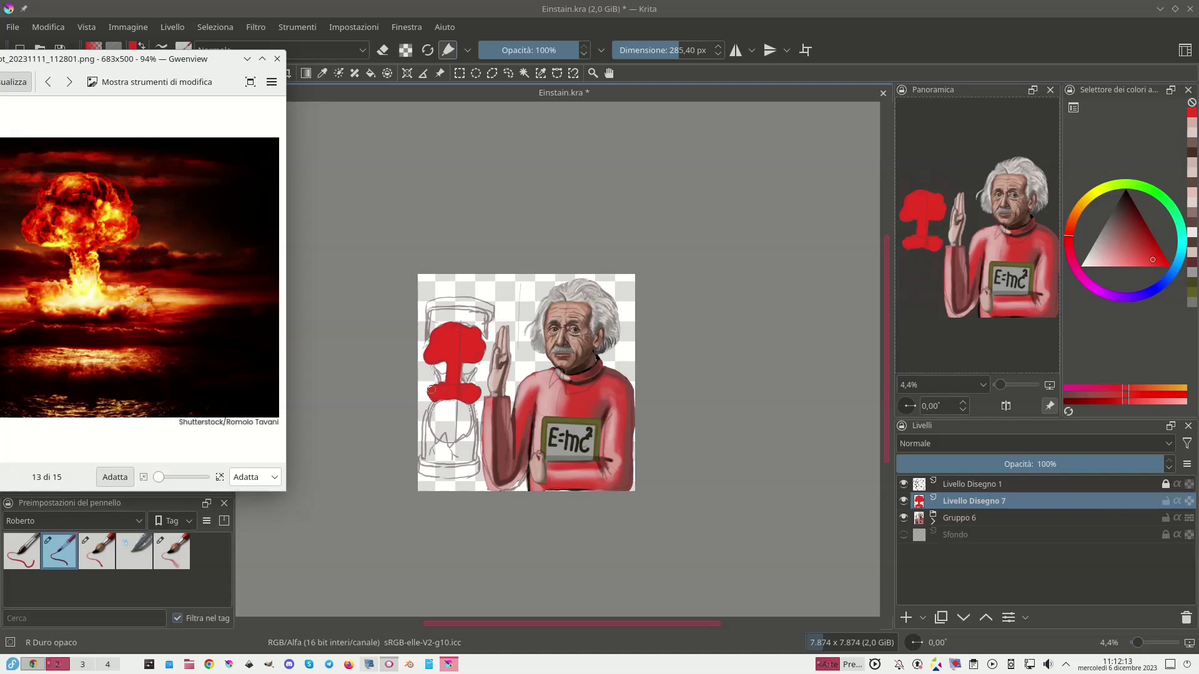
Set the brush size to 62.82 px and hide the sketch layer Livello Disegno 1.
key("plus")
key("plus")
key("plus")
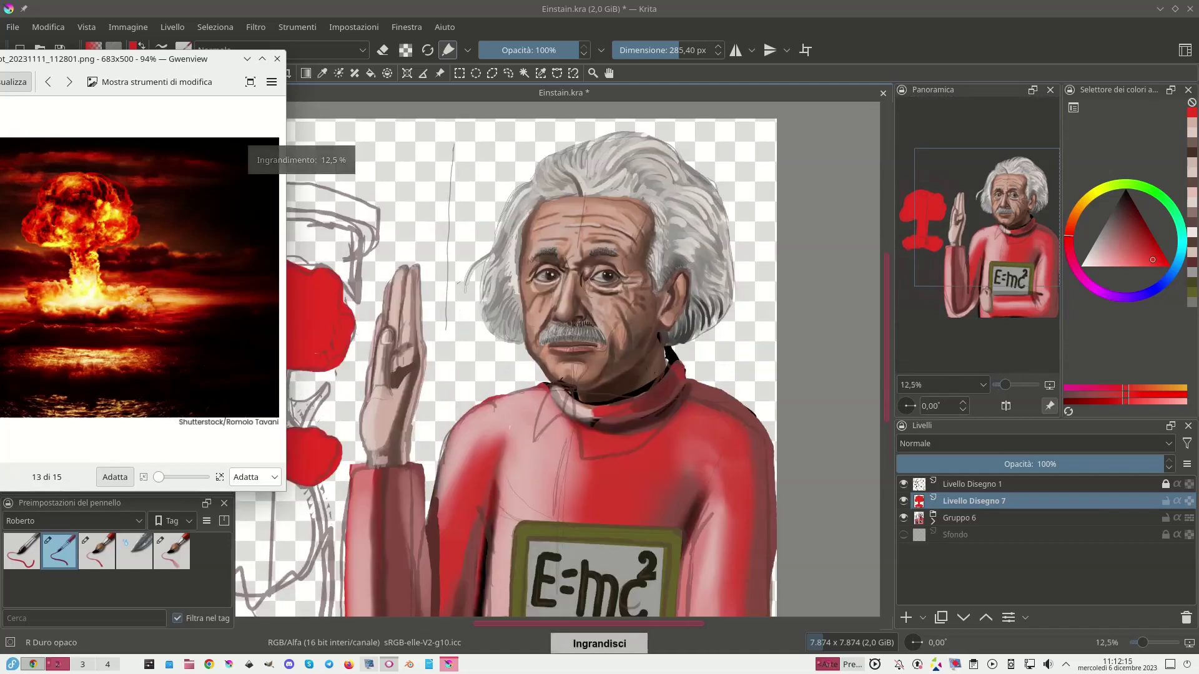
left_click_drag(319, 402, 653, 482)
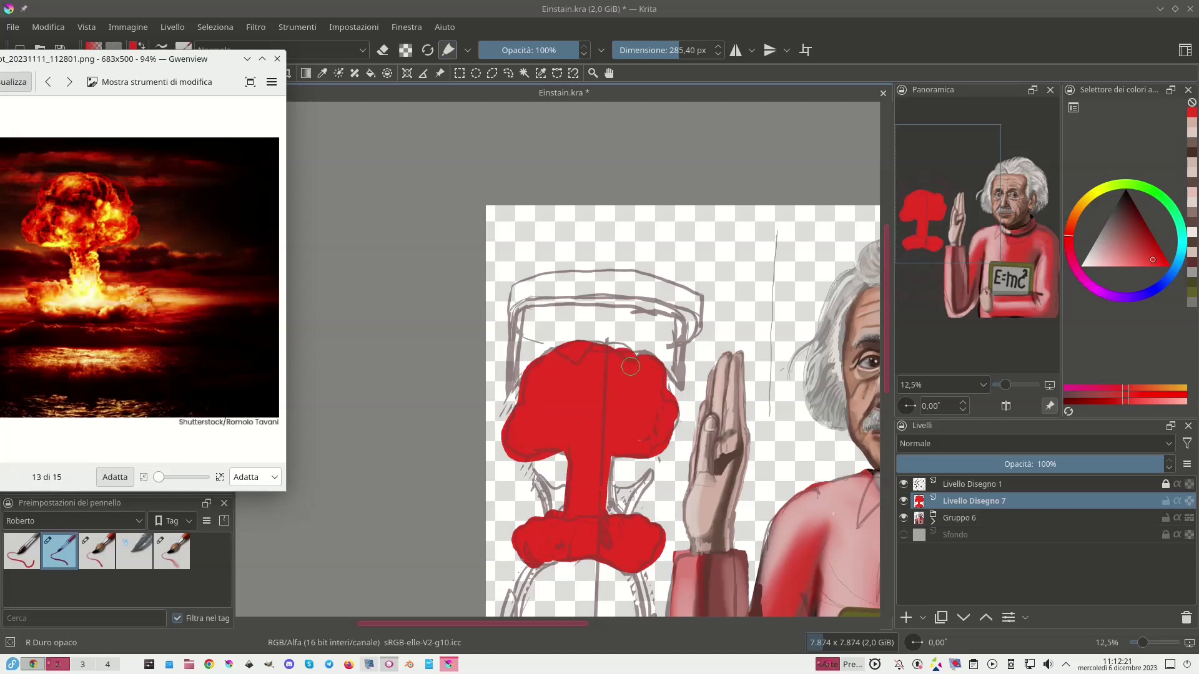
mouse_move(676, 47)
left_mouse_down()
mouse_move(653, 47)
mouse_move(694, 46)
mouse_move(651, 46)
left_mouse_up()
left_click(904, 484)
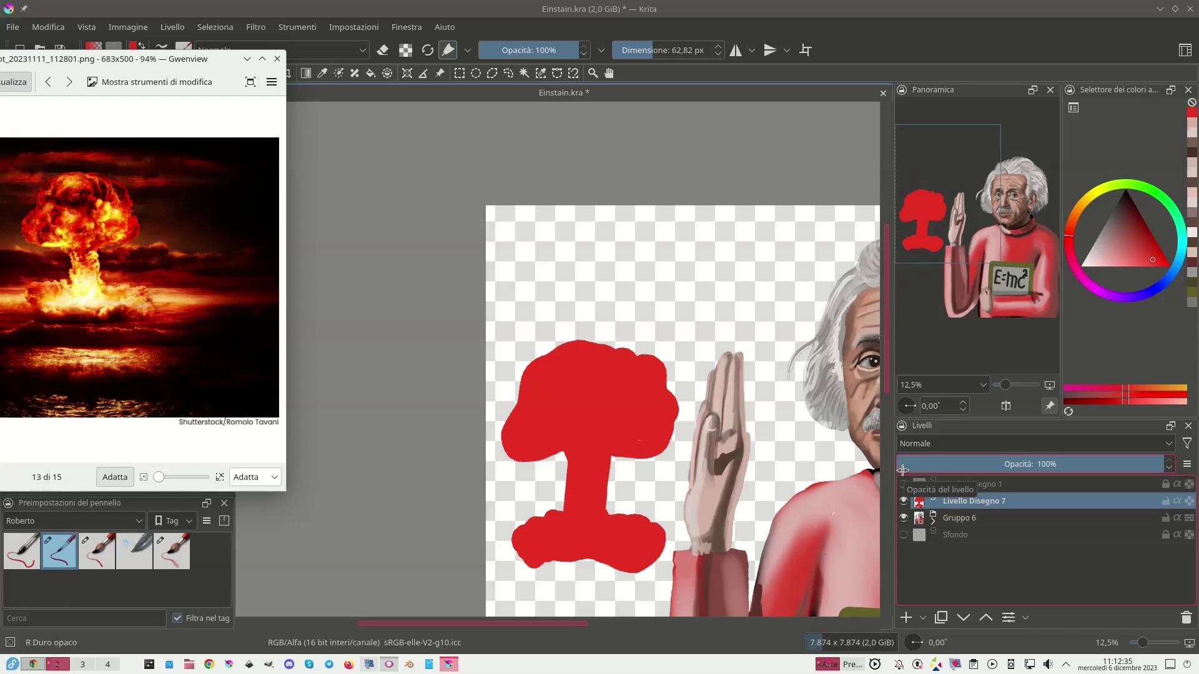
Paint a pale yellow glow from the stem's foot into the base's left half with R Morbido trasparenza at 85.77 px.
left_click(1094, 256)
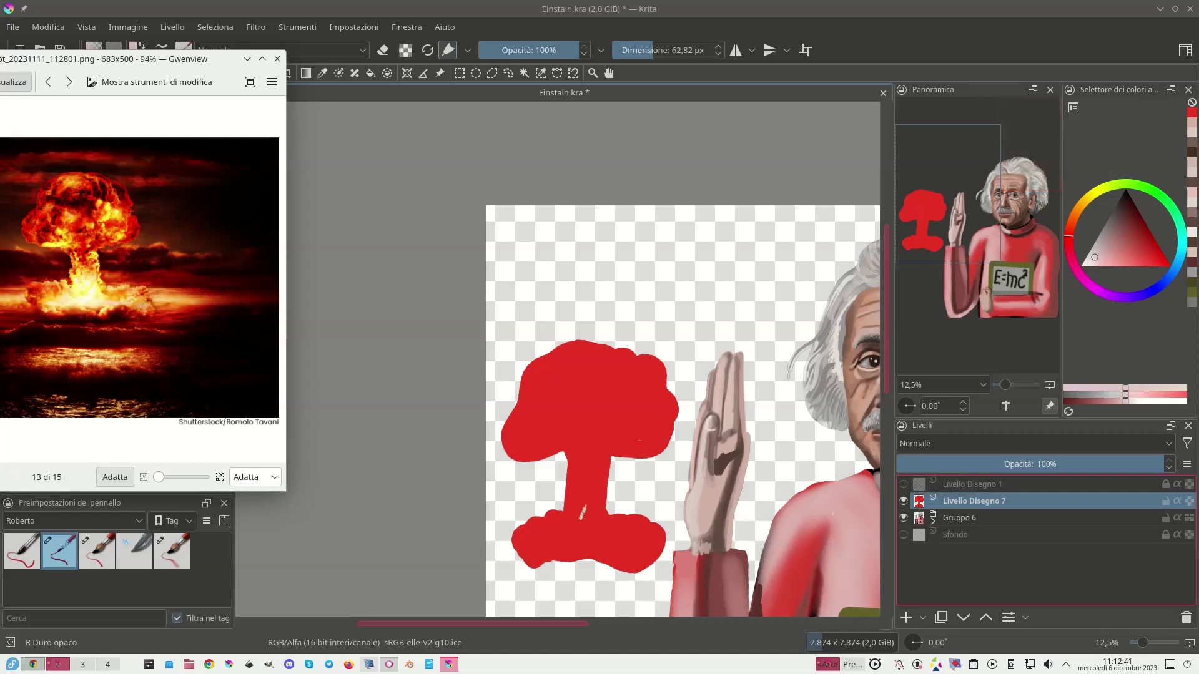
left_click(1090, 203)
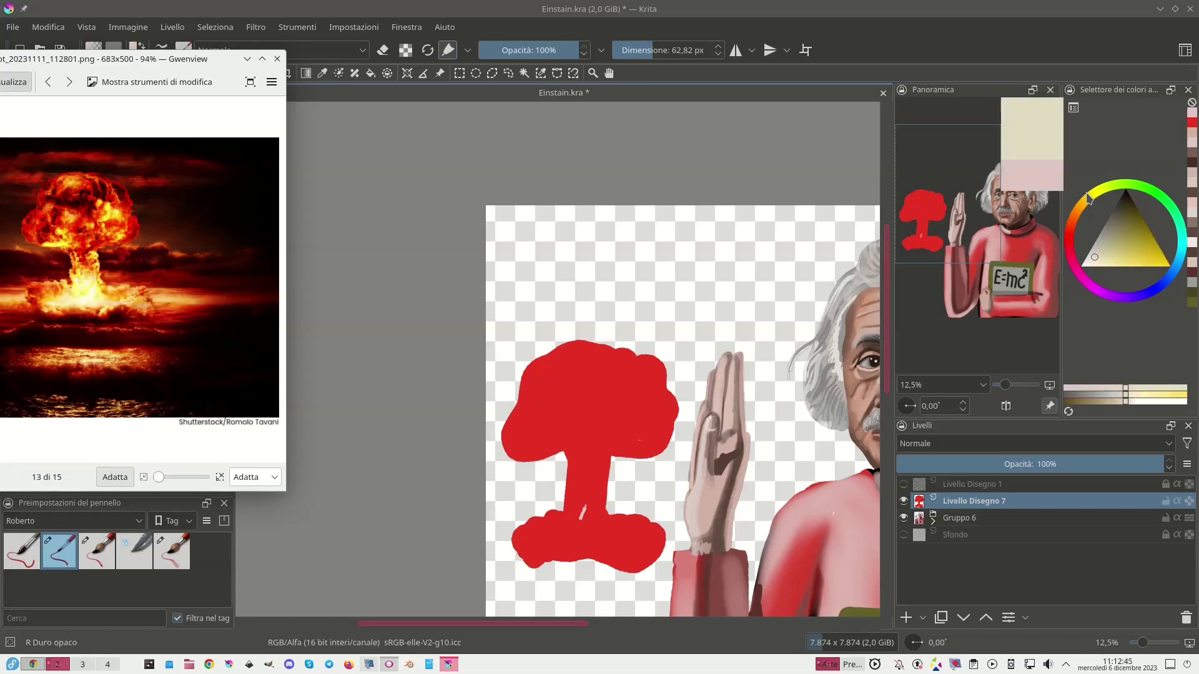
left_click(96, 551)
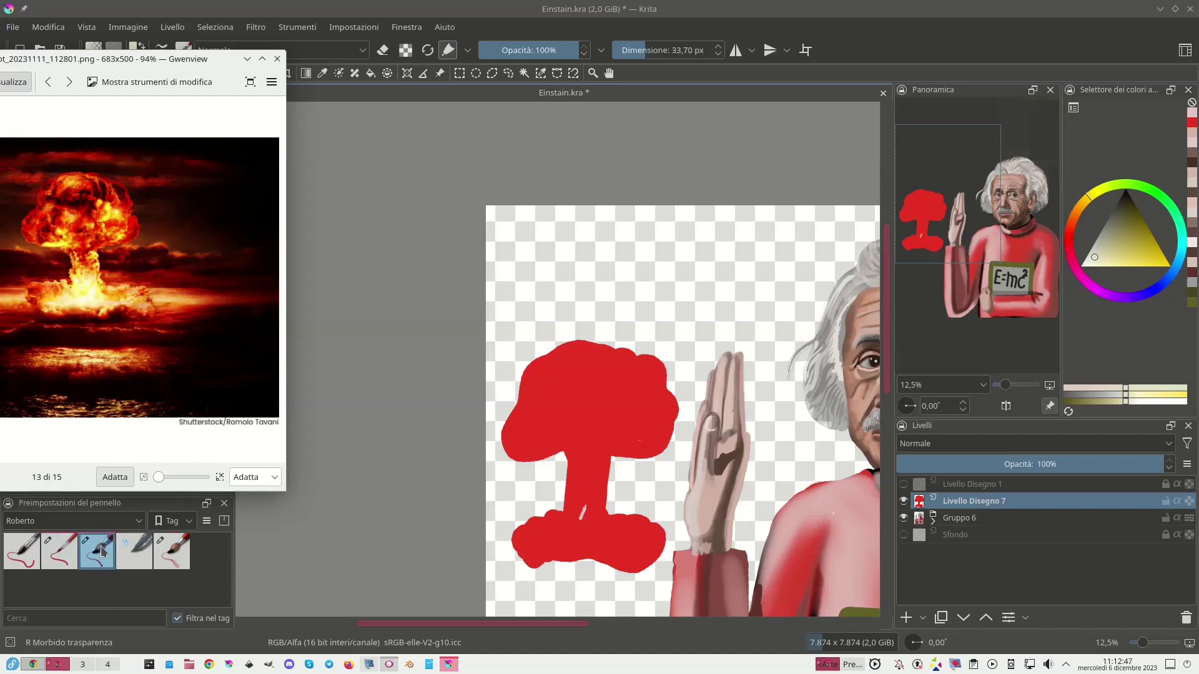
left_click(657, 49)
mouse_move(582, 513)
left_mouse_down()
mouse_move(574, 532)
mouse_move(541, 540)
mouse_move(579, 528)
mouse_move(583, 507)
left_mouse_up()
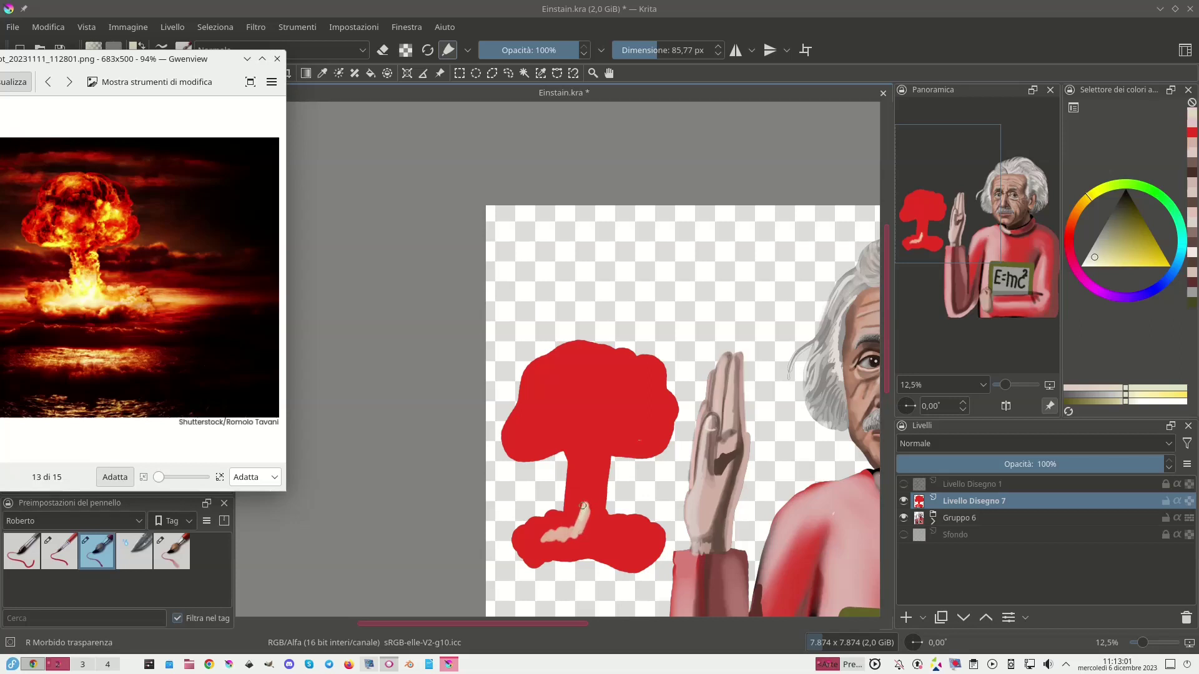
Extend the pale yellow glow across both halves of the cloud's base with the R Duro opaco brush.
left_click(66, 551)
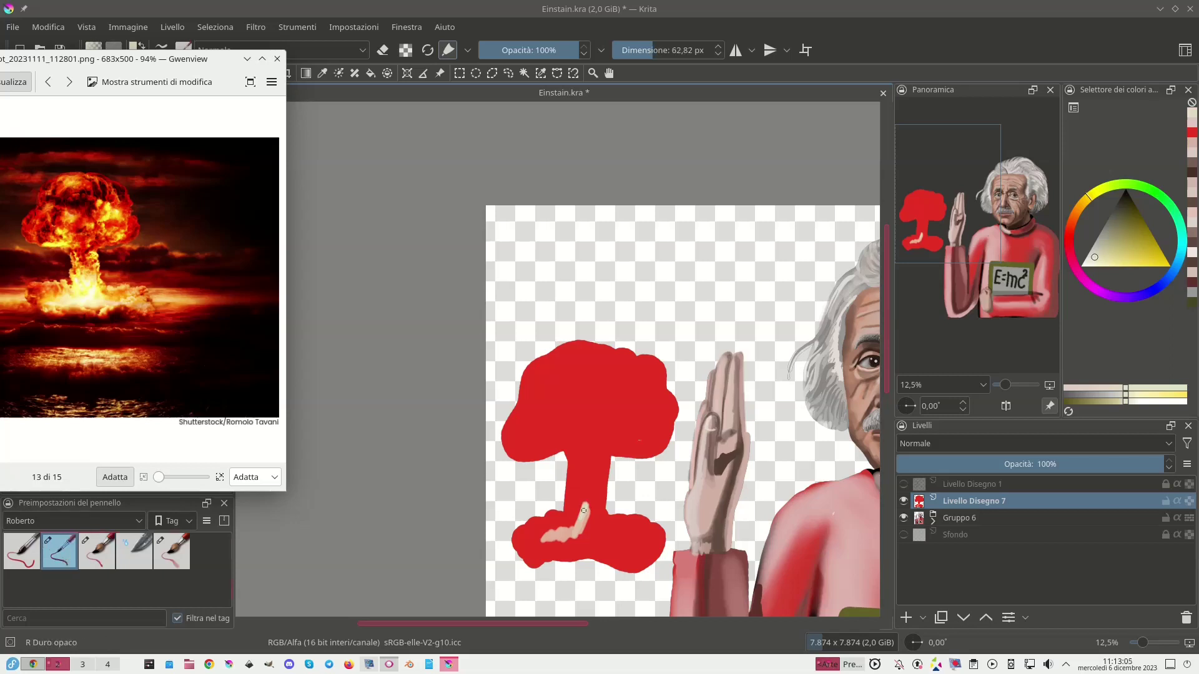
left_click_drag(572, 536, 544, 539)
left_click_drag(583, 525, 600, 537)
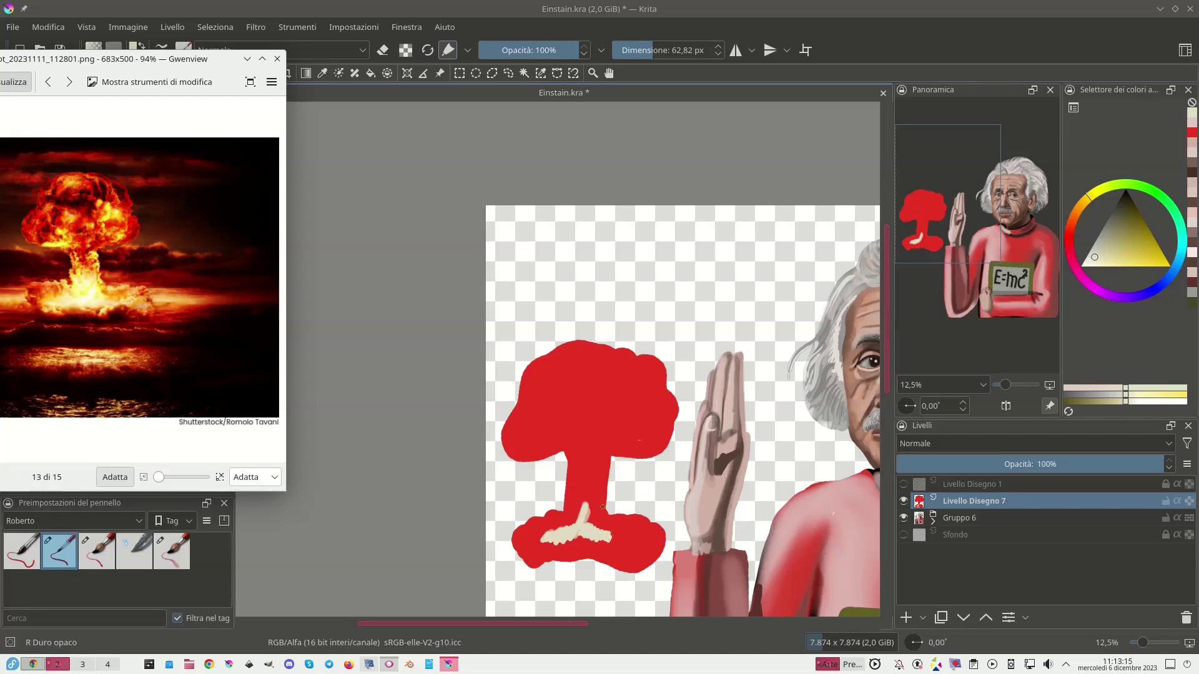
Repaint the base's glowing core in a lighter cream with the brush at 137.02 px.
left_click(1087, 256)
key("bracketright")
key("bracketright")
key("bracketright")
key("bracketright")
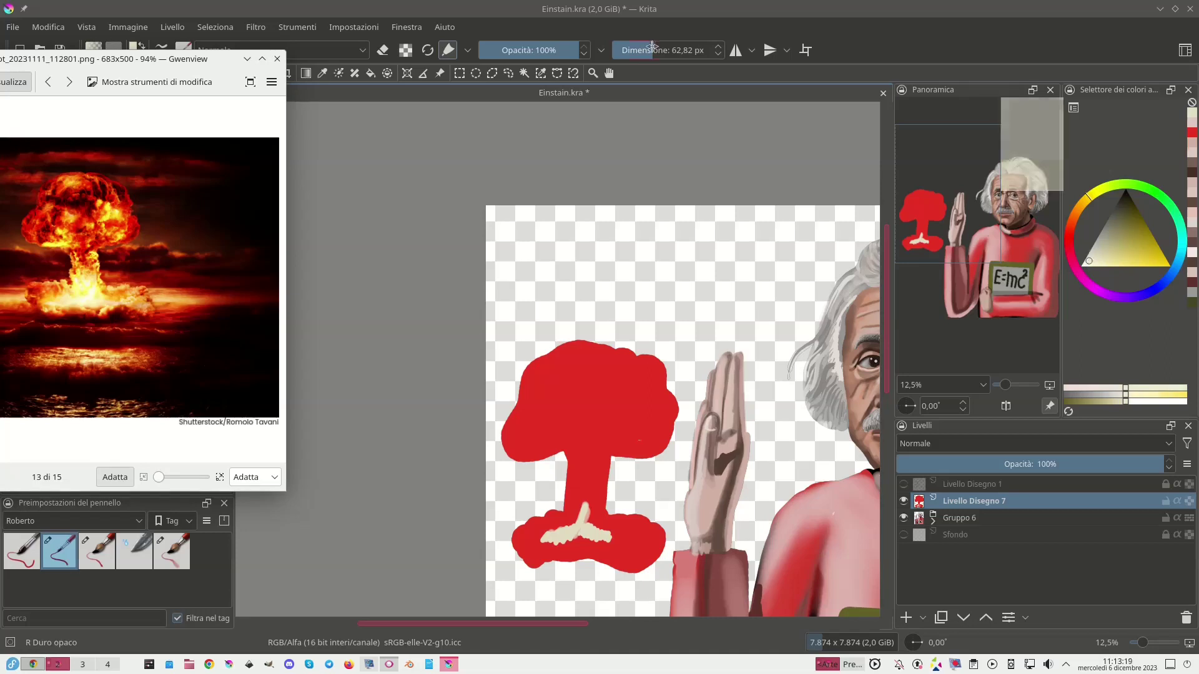
mouse_move(586, 516)
left_mouse_down()
mouse_move(585, 505)
mouse_move(576, 530)
mouse_move(554, 538)
mouse_move(612, 540)
mouse_move(587, 526)
left_mouse_up()
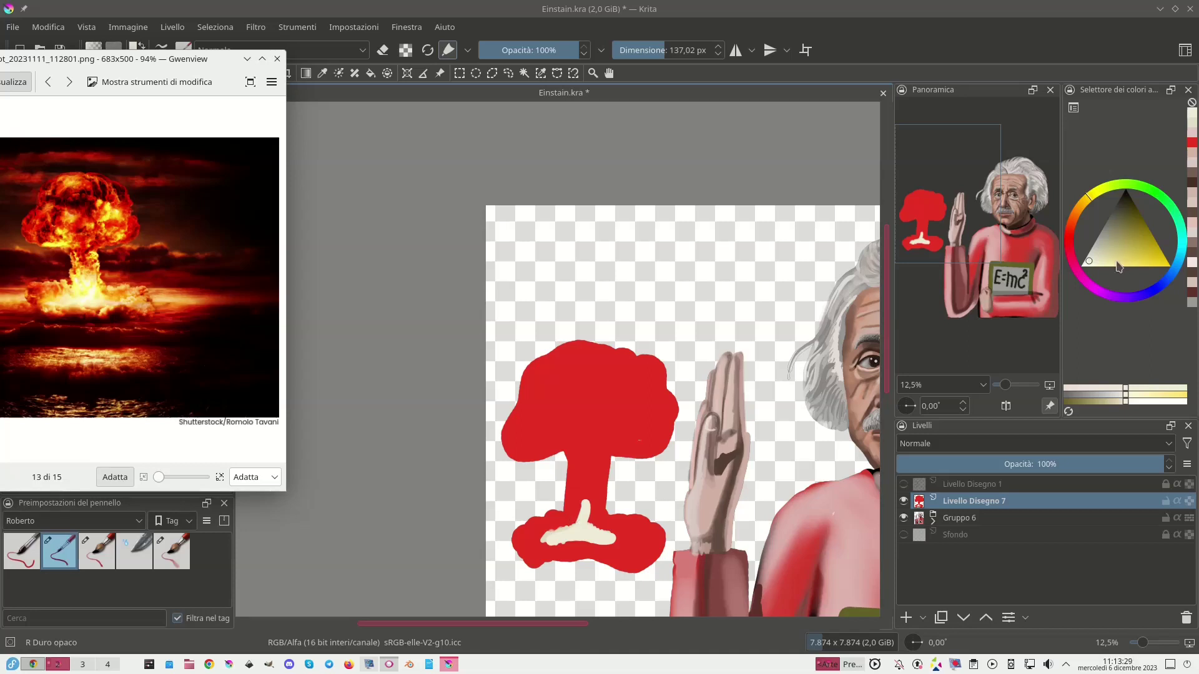
Surround the cream core with a more saturated yellow and add yellow flame marks along both sides of the base.
left_click(1118, 259)
mouse_move(583, 491)
left_mouse_down()
mouse_move(538, 541)
mouse_move(629, 541)
mouse_move(596, 518)
mouse_move(596, 502)
left_mouse_up()
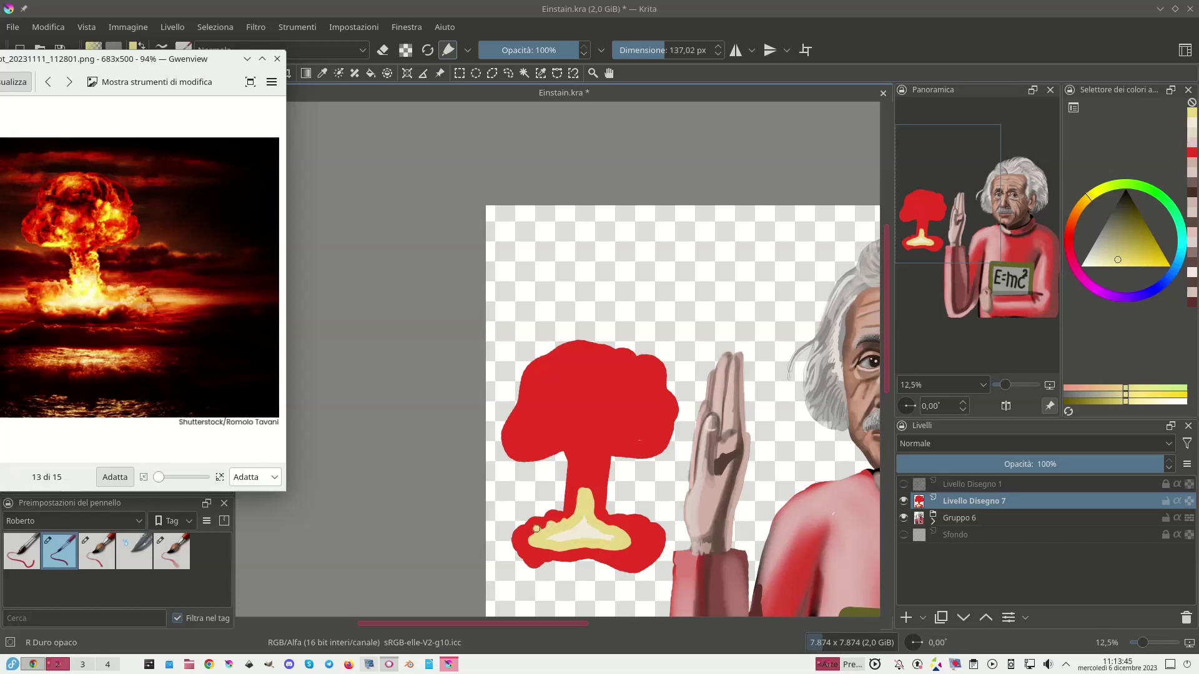
left_click_drag(527, 539, 526, 532)
mouse_move(625, 522)
left_mouse_down()
mouse_move(647, 537)
mouse_move(635, 548)
left_mouse_up()
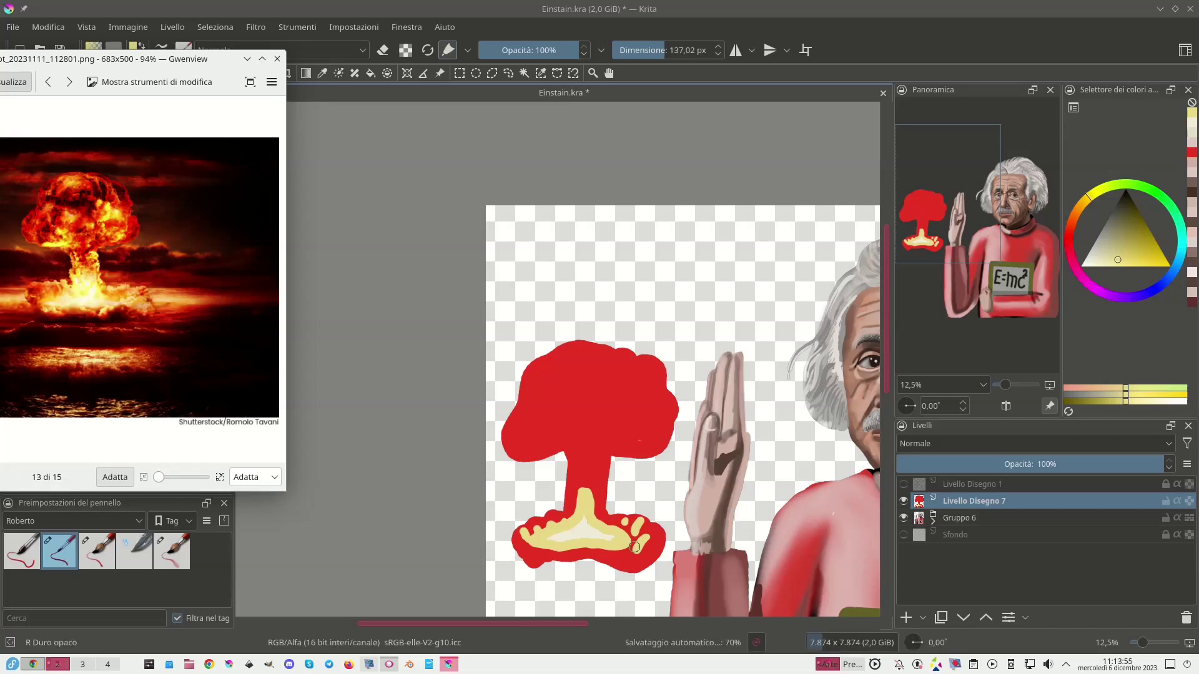
Dot yellow sparks up the red stem of the mushroom cloud.
left_click(576, 470)
left_click(587, 478)
left_click(599, 480)
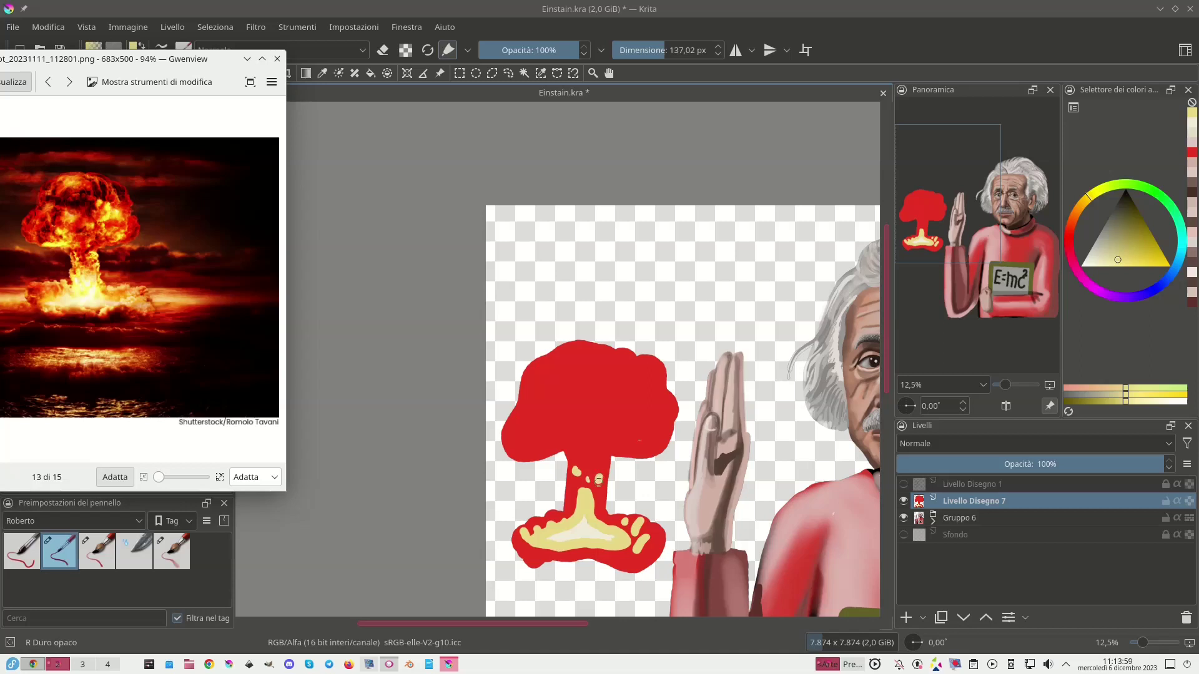
left_click(588, 465)
left_click(575, 453)
Sample the cream of the glow and blend it into the base's core with the R Morbido trasparenza brush.
left_click(174, 557)
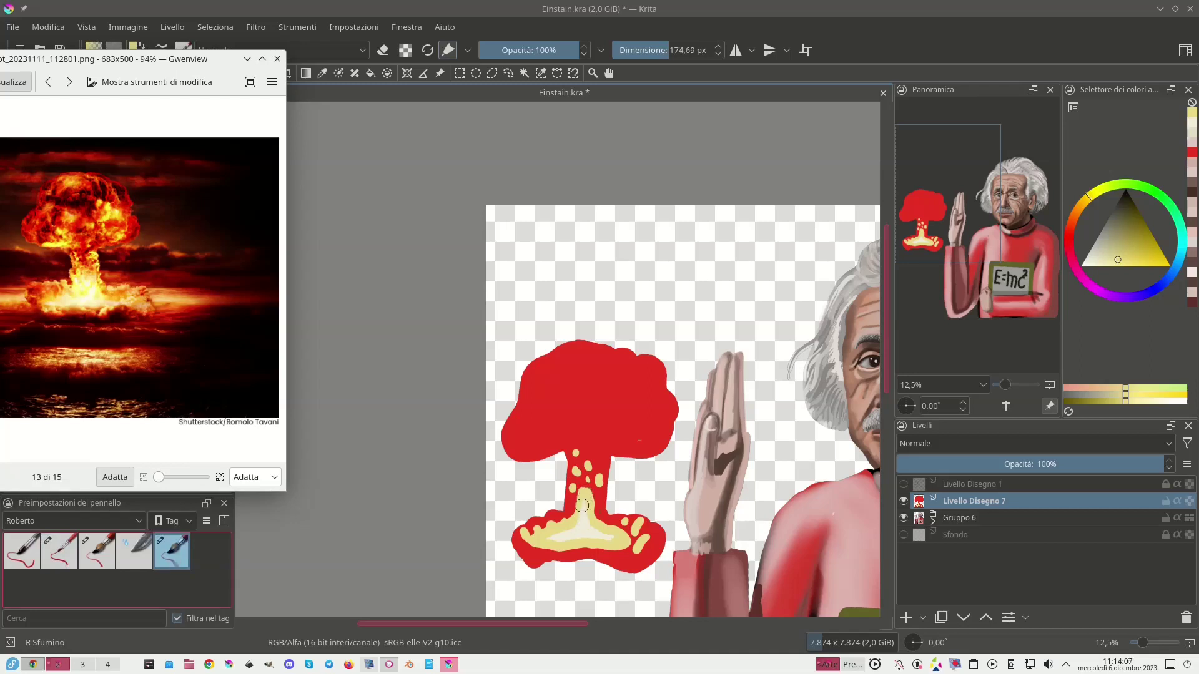
left_click(104, 559)
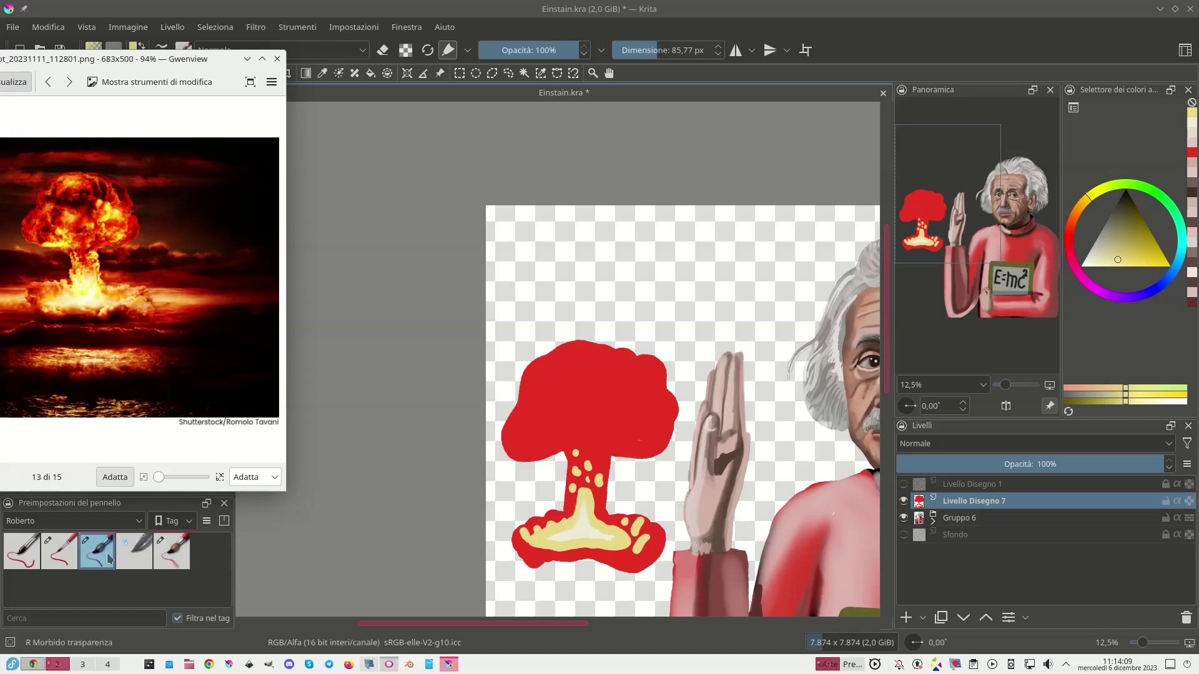
left_click(584, 495, "ctrl")
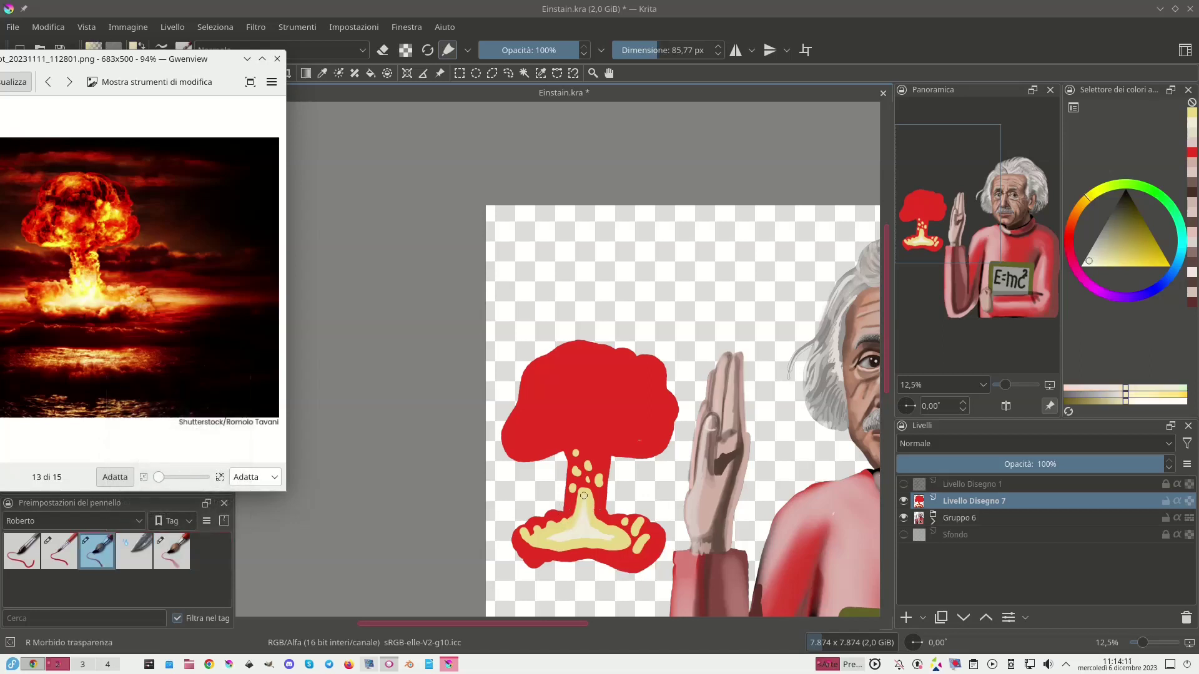
mouse_move(582, 507)
left_mouse_down()
mouse_move(545, 539)
mouse_move(594, 534)
left_mouse_up()
Soften the base's glow with cream at 186.60 px, and brighten the yellow marks on its right side and the stem sparks.
left_click(660, 48)
left_click_drag(661, 48, 670, 48)
mouse_move(615, 536)
left_mouse_down()
mouse_move(596, 530)
mouse_move(585, 499)
mouse_move(615, 538)
mouse_move(542, 534)
mouse_move(572, 526)
left_mouse_up()
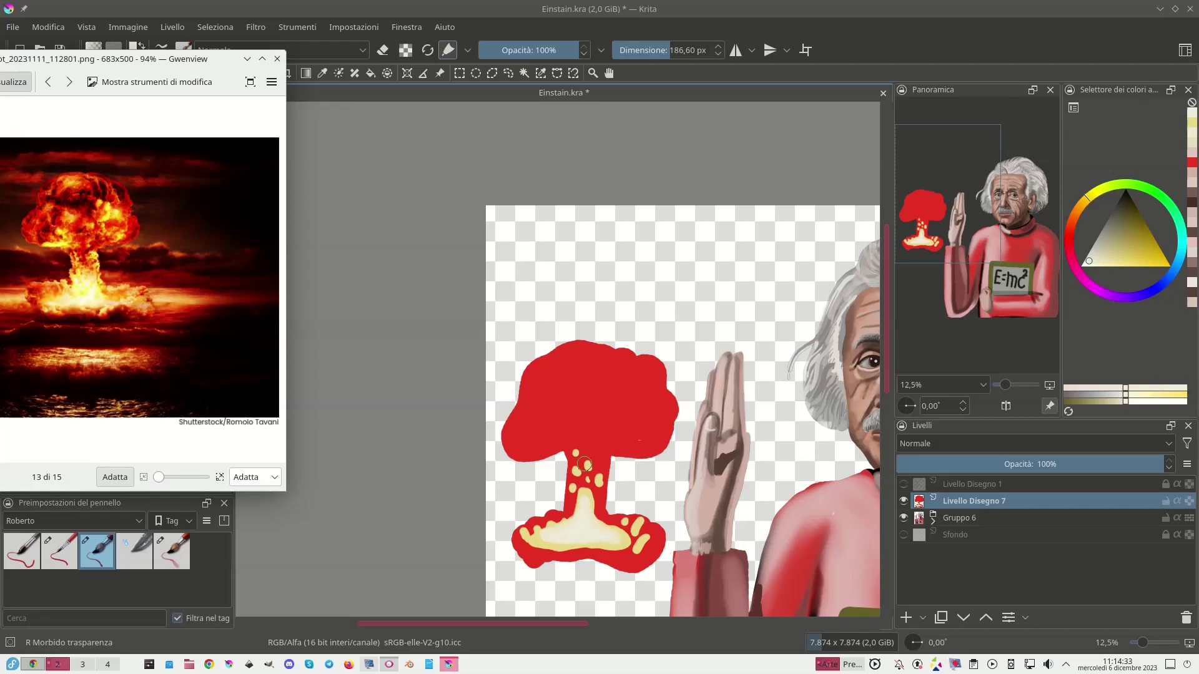
mouse_move(641, 540)
left_mouse_down()
mouse_move(634, 549)
mouse_move(639, 524)
left_mouse_up()
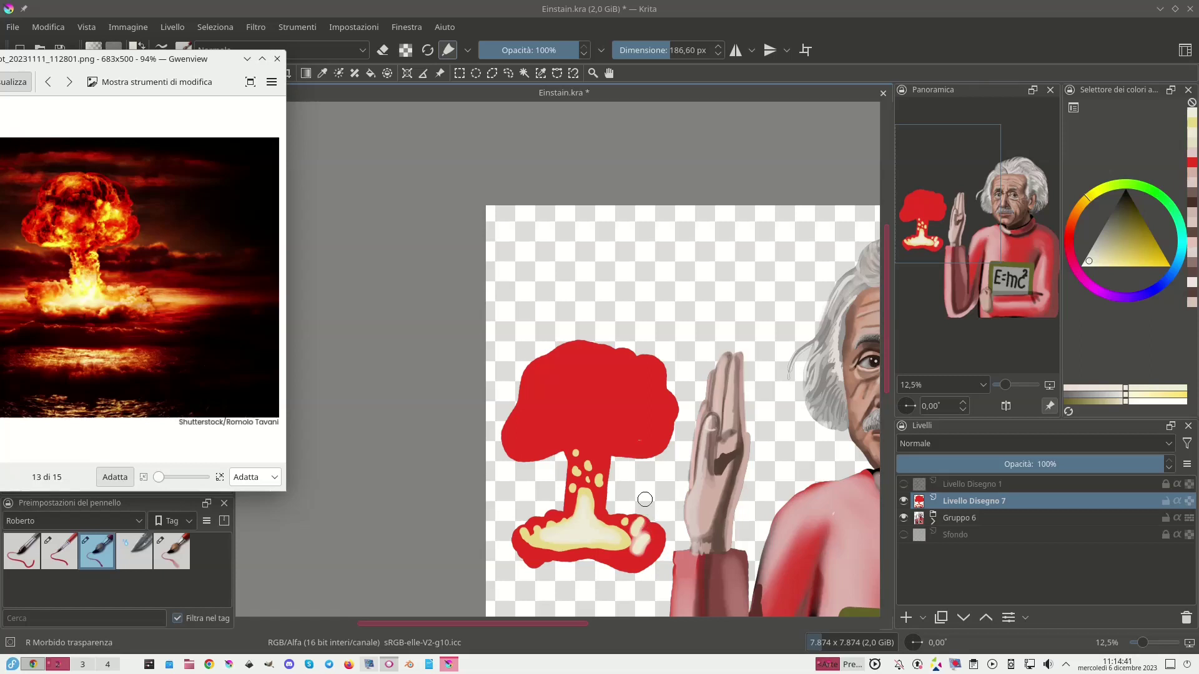
mouse_move(645, 499)
left_mouse_down()
mouse_move(634, 532)
mouse_move(638, 521)
mouse_move(625, 520)
left_mouse_up()
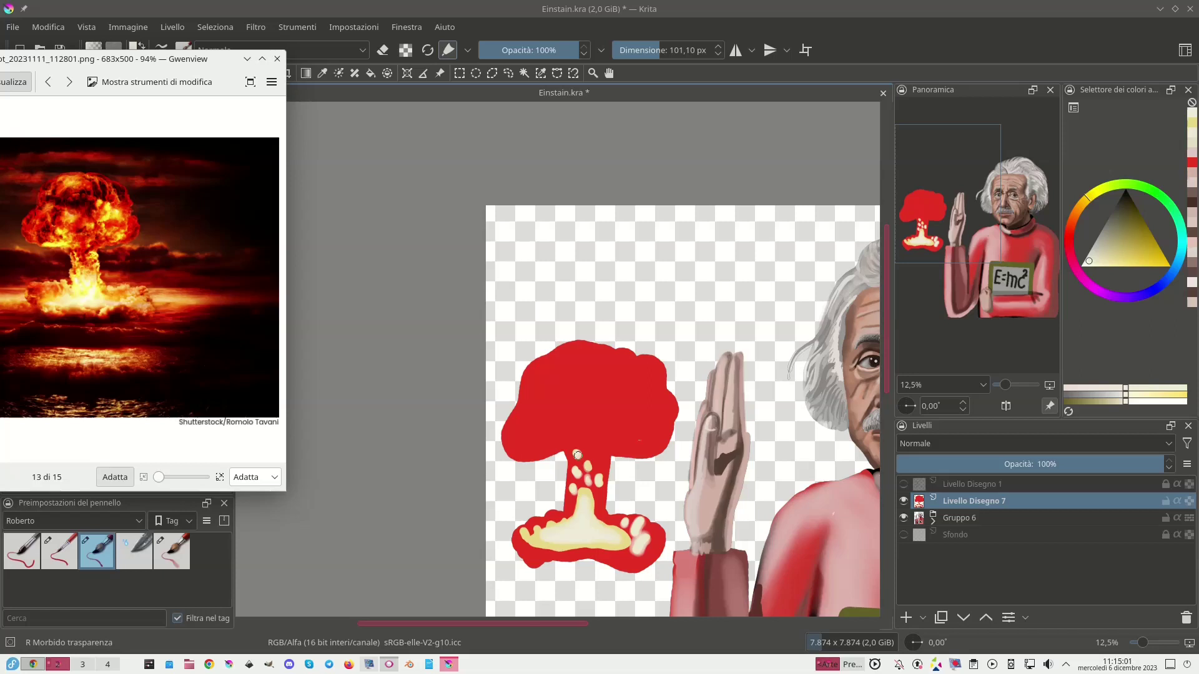
Shade the left, upper-left and lower edges of the cloud's base with a very dark red-brown.
left_click(1126, 204)
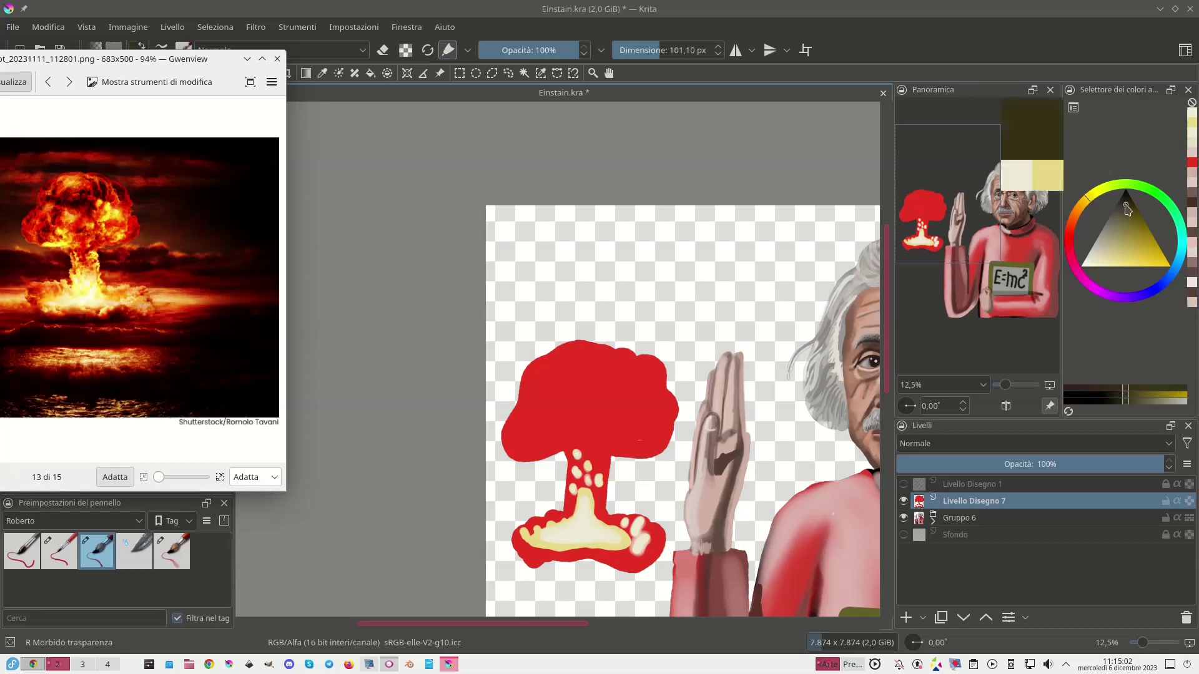
left_click(1074, 243)
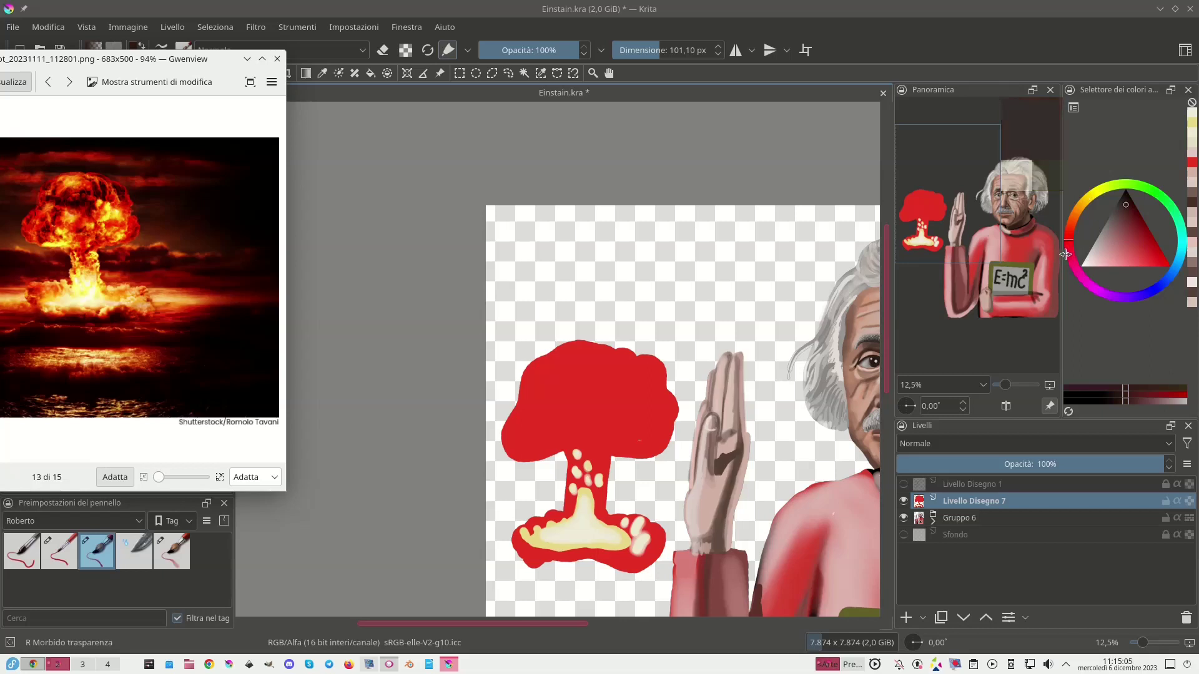
left_click_drag(1144, 254, 1122, 209)
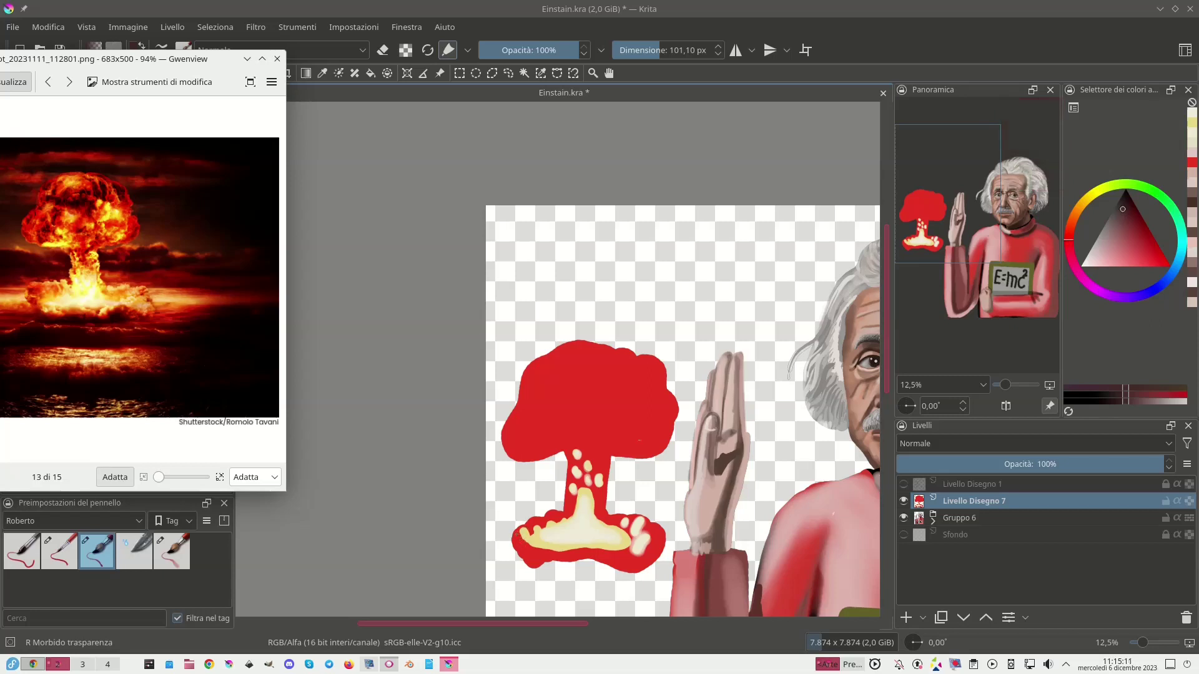
left_click_drag(516, 549, 530, 525)
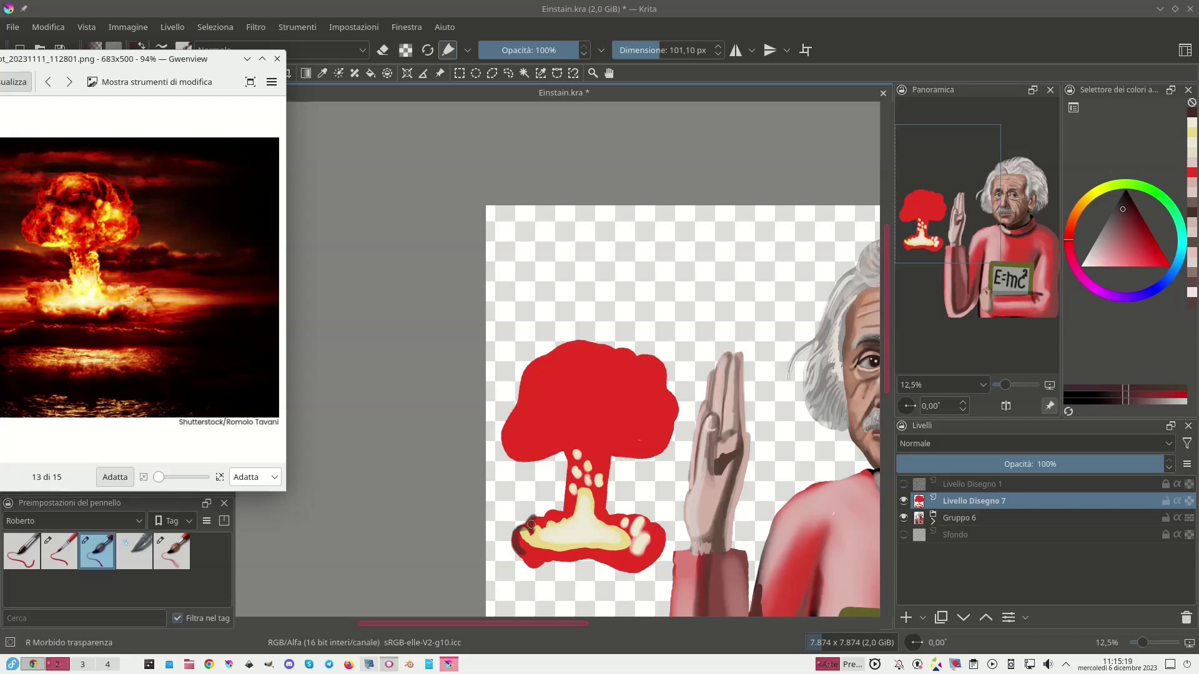
mouse_move(552, 512)
left_mouse_down()
mouse_move(543, 523)
mouse_move(562, 499)
left_mouse_up()
mouse_move(561, 500)
left_mouse_down()
mouse_move(553, 531)
mouse_move(528, 562)
mouse_move(519, 554)
mouse_move(538, 562)
mouse_move(519, 556)
mouse_move(517, 533)
mouse_move(535, 566)
left_mouse_up()
left_click_drag(630, 561, 537, 562)
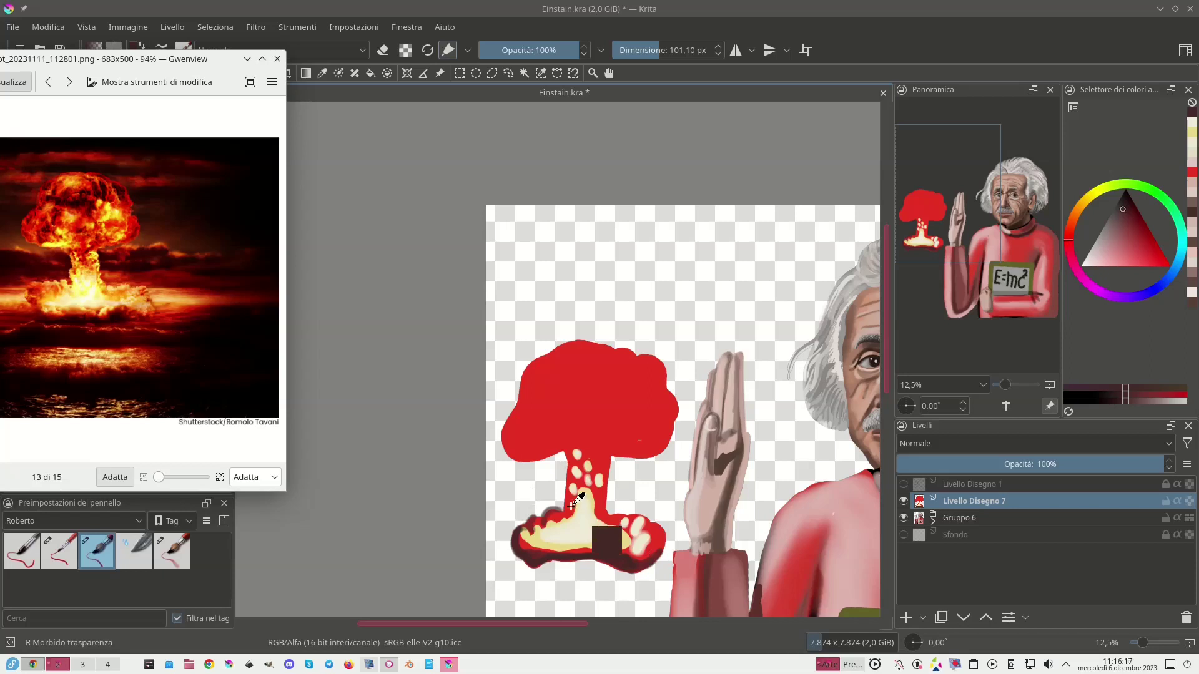
Sample the bright red and paint it into the dark shading on the base's upper-left lobes.
left_click(615, 540, "ctrl")
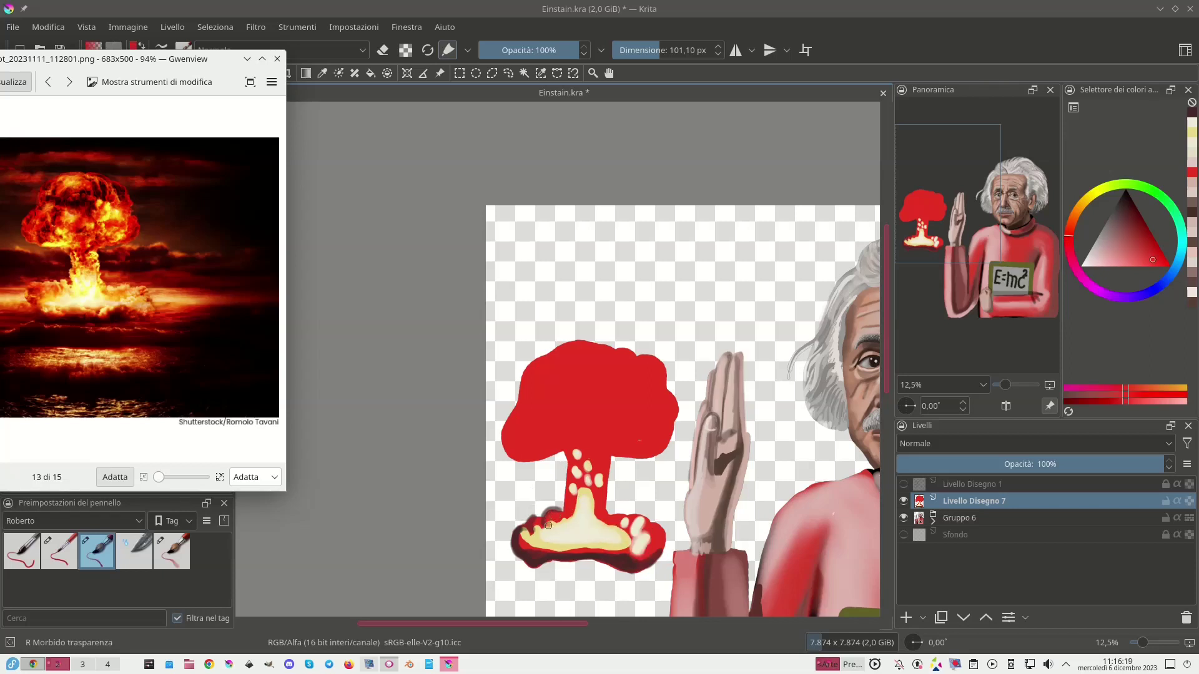
left_click(548, 525)
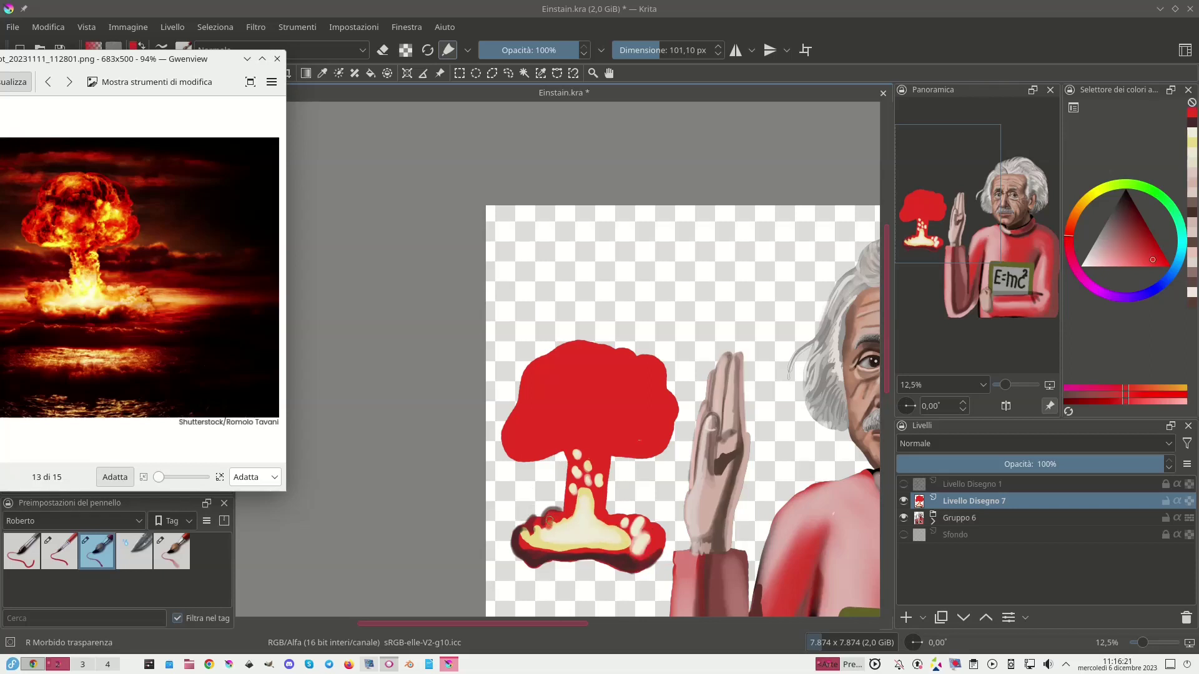
left_click_drag(538, 521, 526, 530)
Sample the cream from the glow and paint soft highlights on the base's upper-left lobes.
left_click(550, 519, "ctrl")
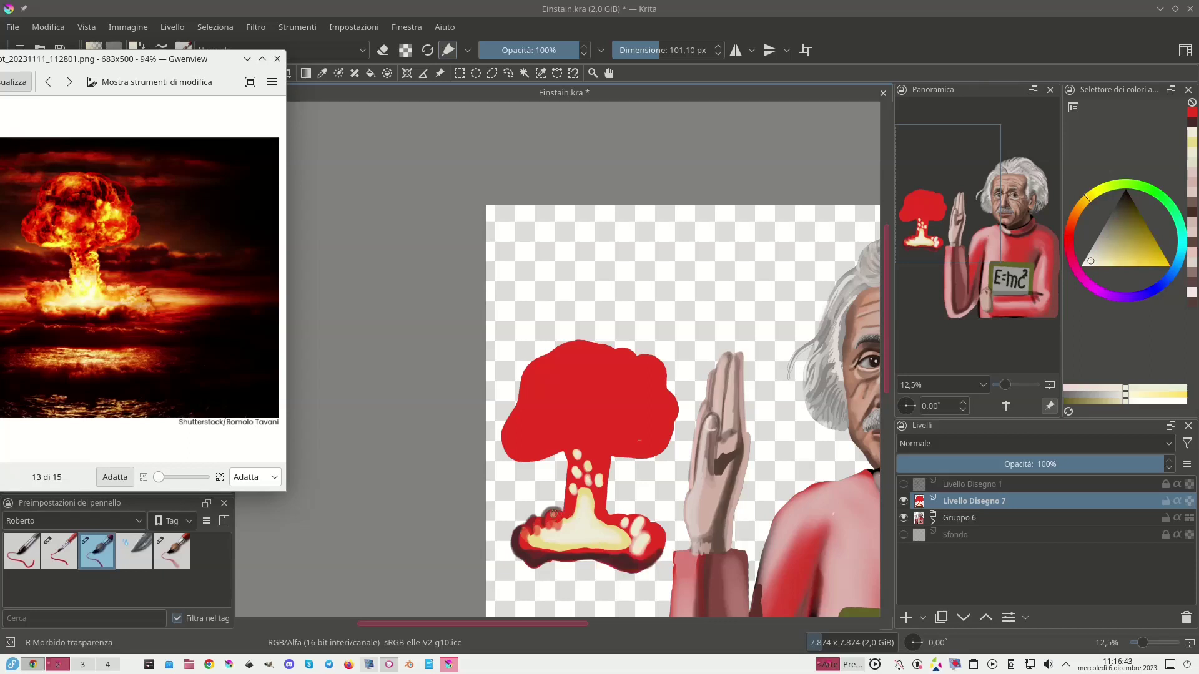
left_click(551, 521)
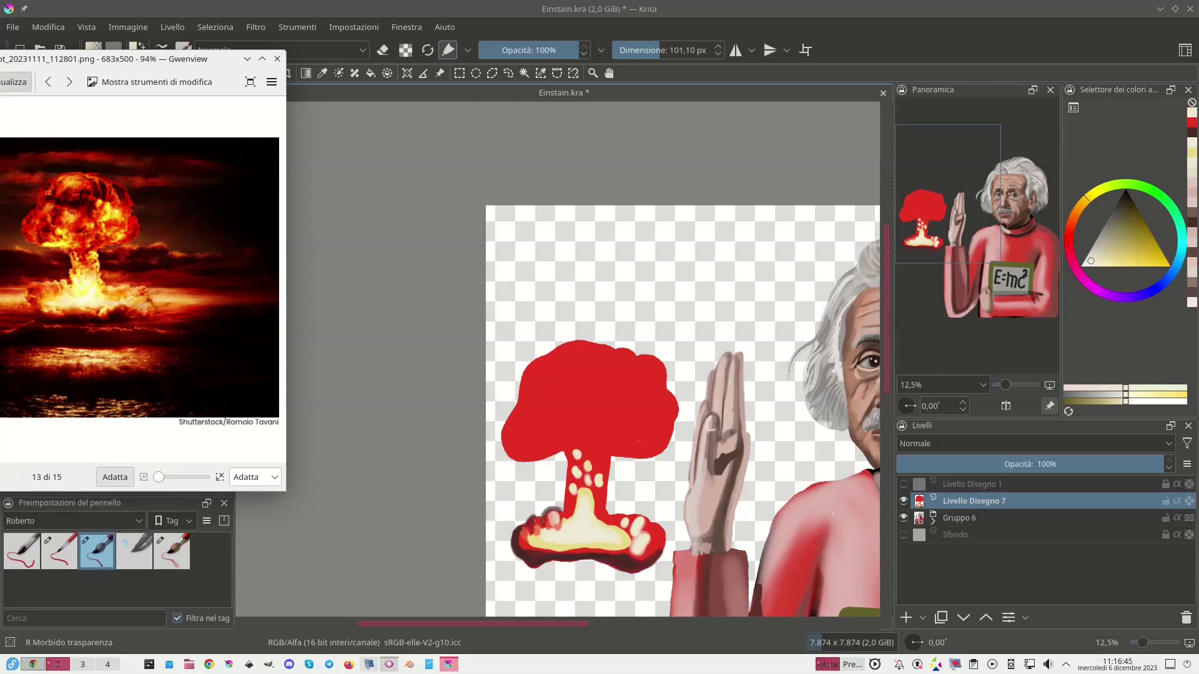
left_click_drag(537, 528, 537, 524)
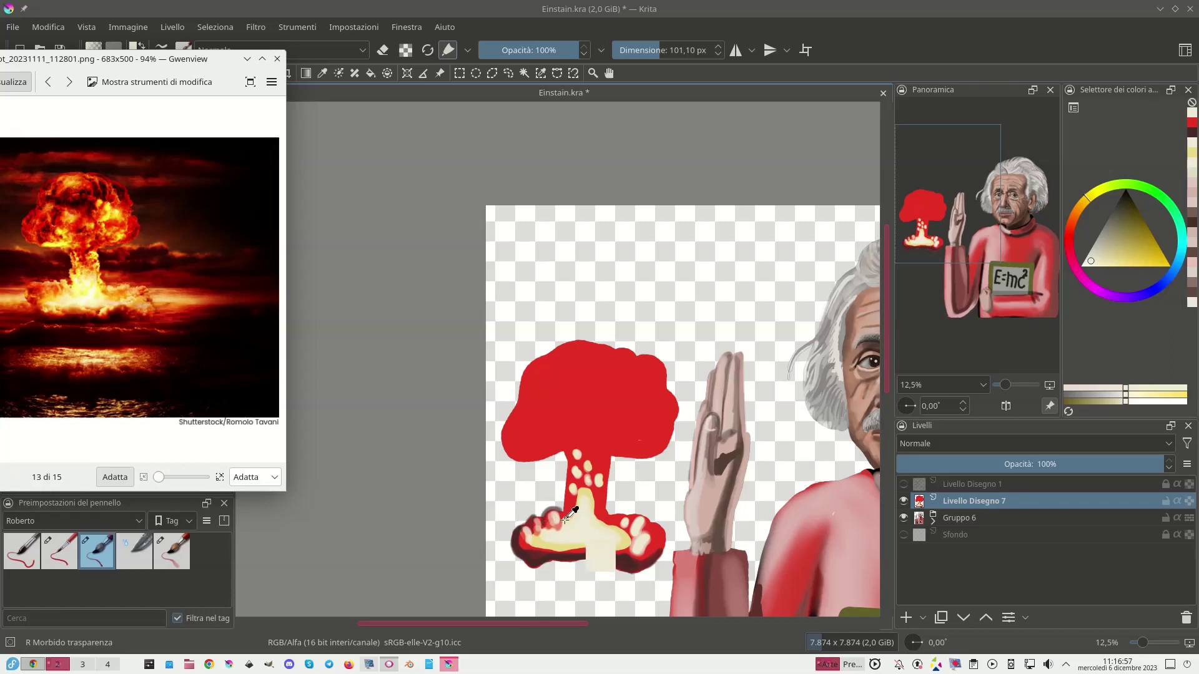
Sample the bright red and glaze it over the left part of the base's glow beneath the lobes.
left_click(564, 521, "ctrl")
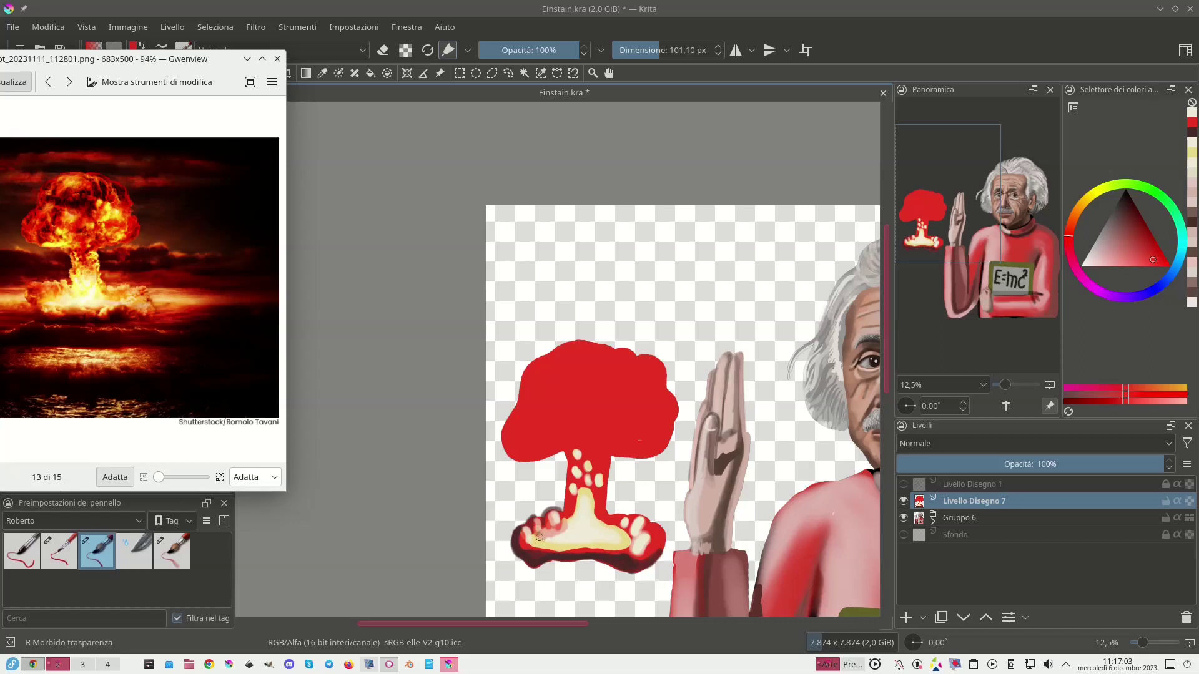
left_click_drag(538, 539, 570, 515)
left_click_drag(548, 531, 536, 552)
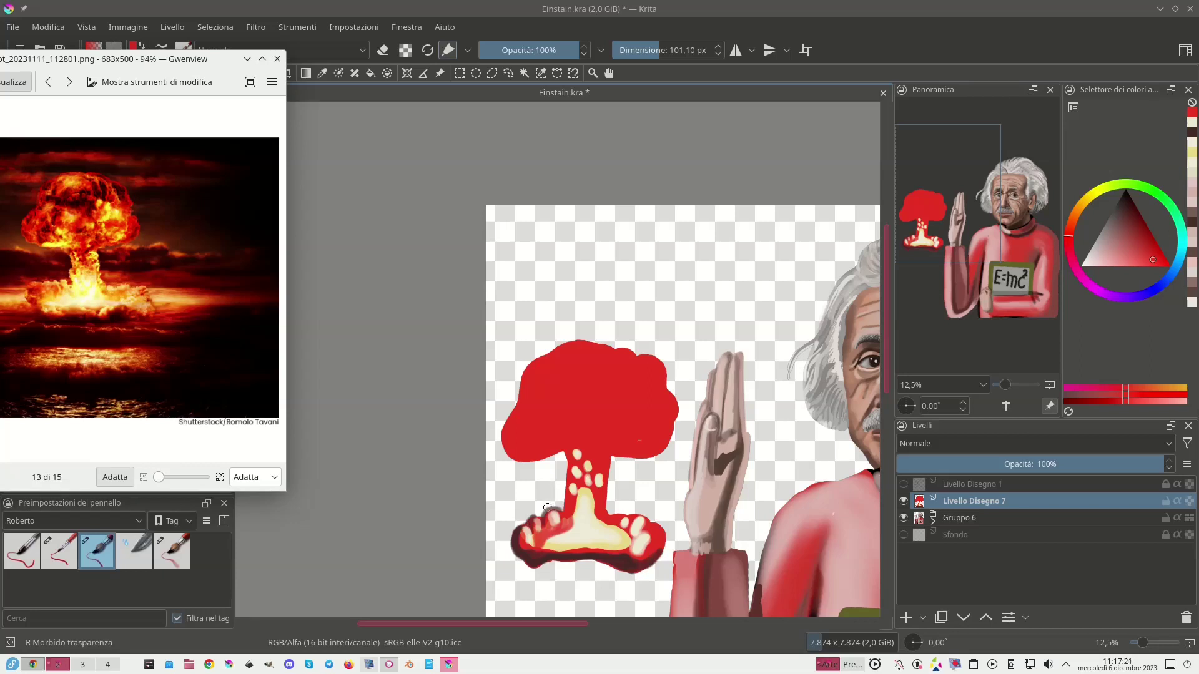
Sample the light yellow from the glow and paint it back over the left part of the base's glow.
left_click(590, 509, "ctrl")
left_click(590, 510, "ctrl")
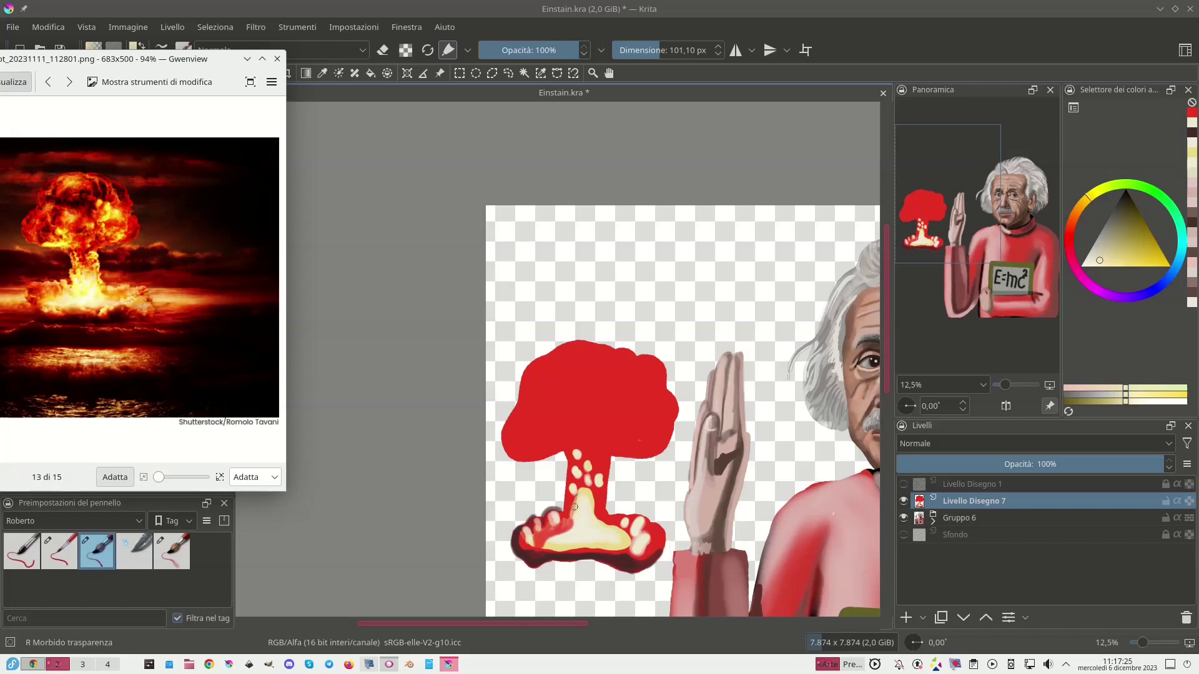
mouse_move(578, 495)
left_mouse_down()
mouse_move(573, 528)
mouse_move(545, 545)
left_mouse_up()
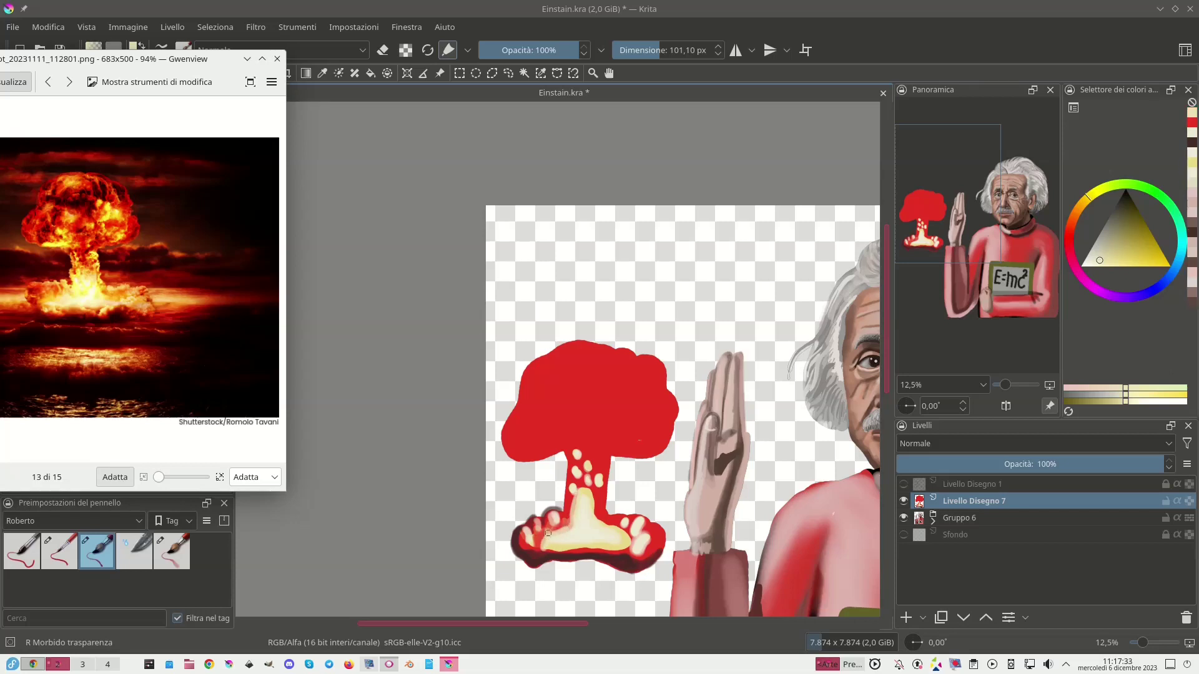
left_click_drag(540, 549, 564, 535)
Sample the bright red to break up the left part of the base's glow, and dab cream lobe highlights over it.
left_click(567, 517, "ctrl")
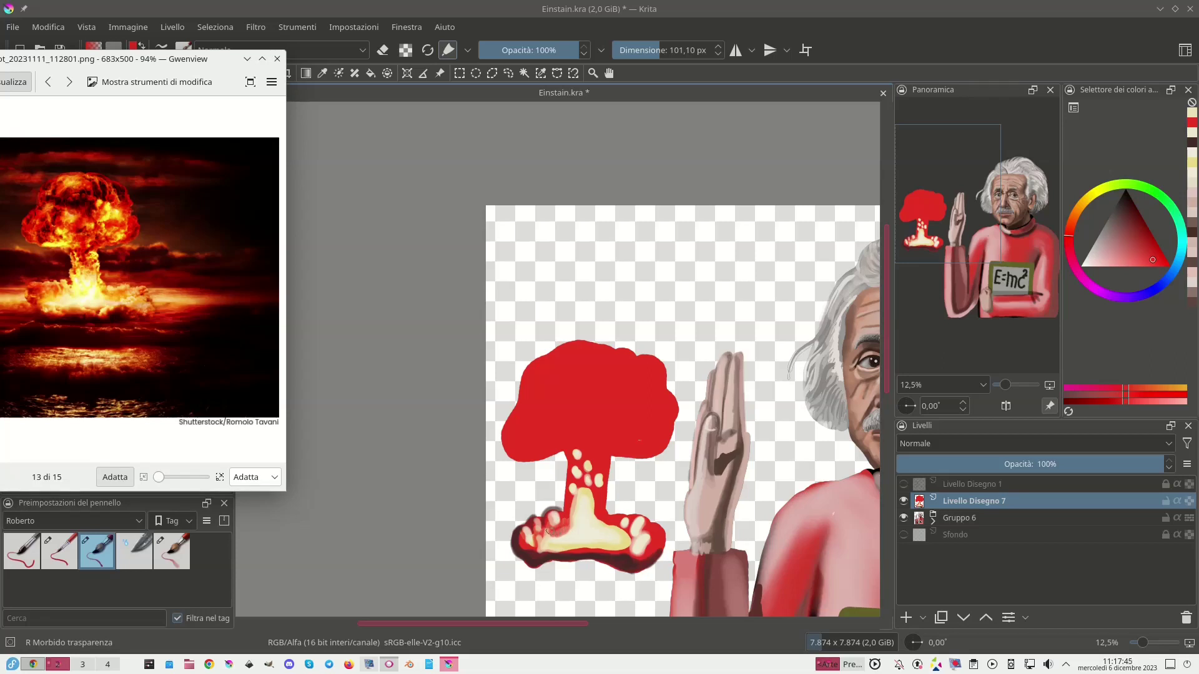
mouse_move(541, 545)
left_mouse_down()
mouse_move(567, 530)
mouse_move(549, 543)
left_mouse_up()
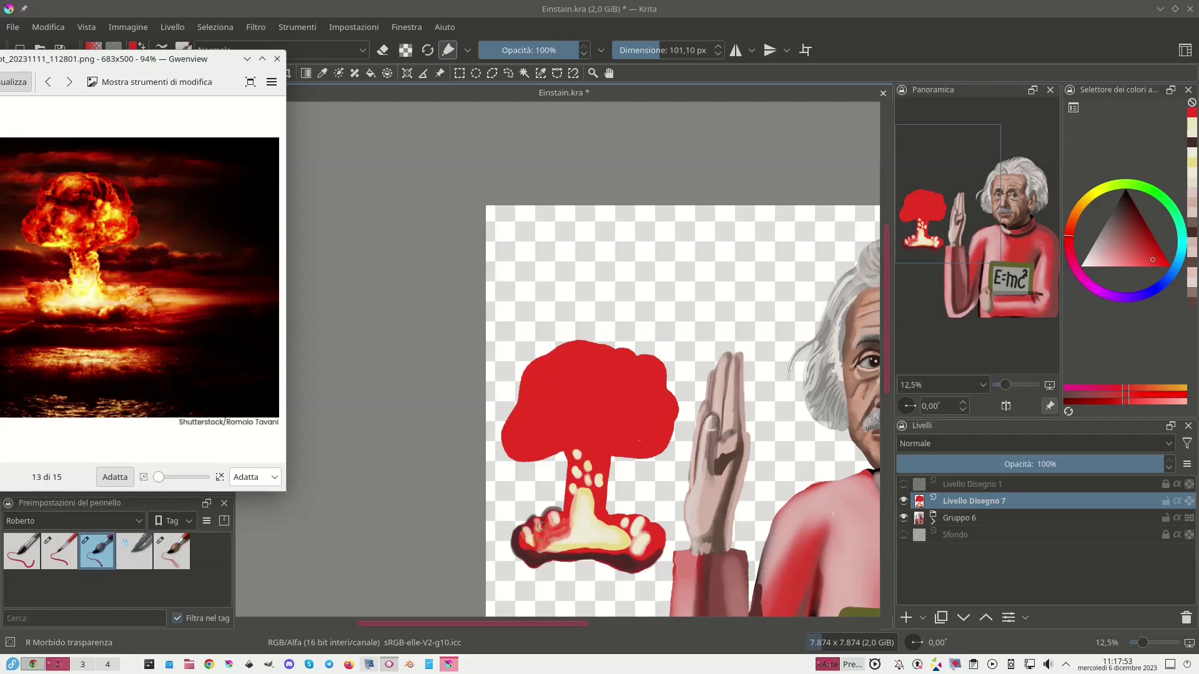
left_click(541, 526, "ctrl")
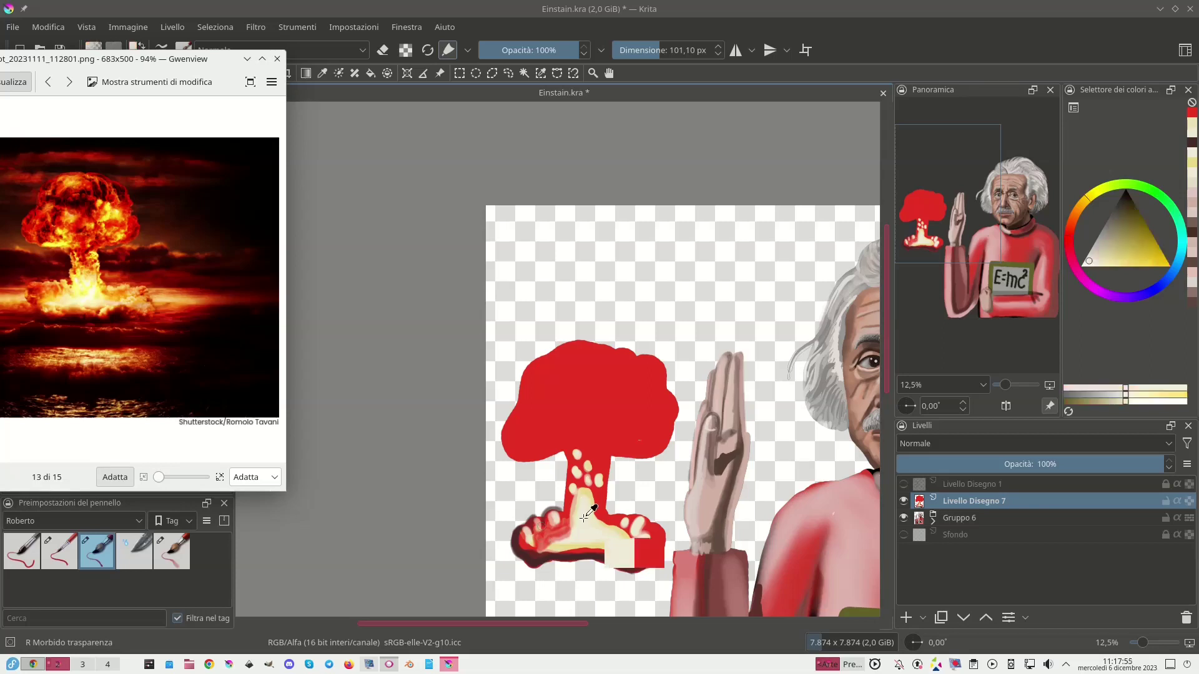
mouse_move(552, 535)
left_mouse_down()
mouse_move(556, 526)
mouse_move(544, 542)
left_mouse_up()
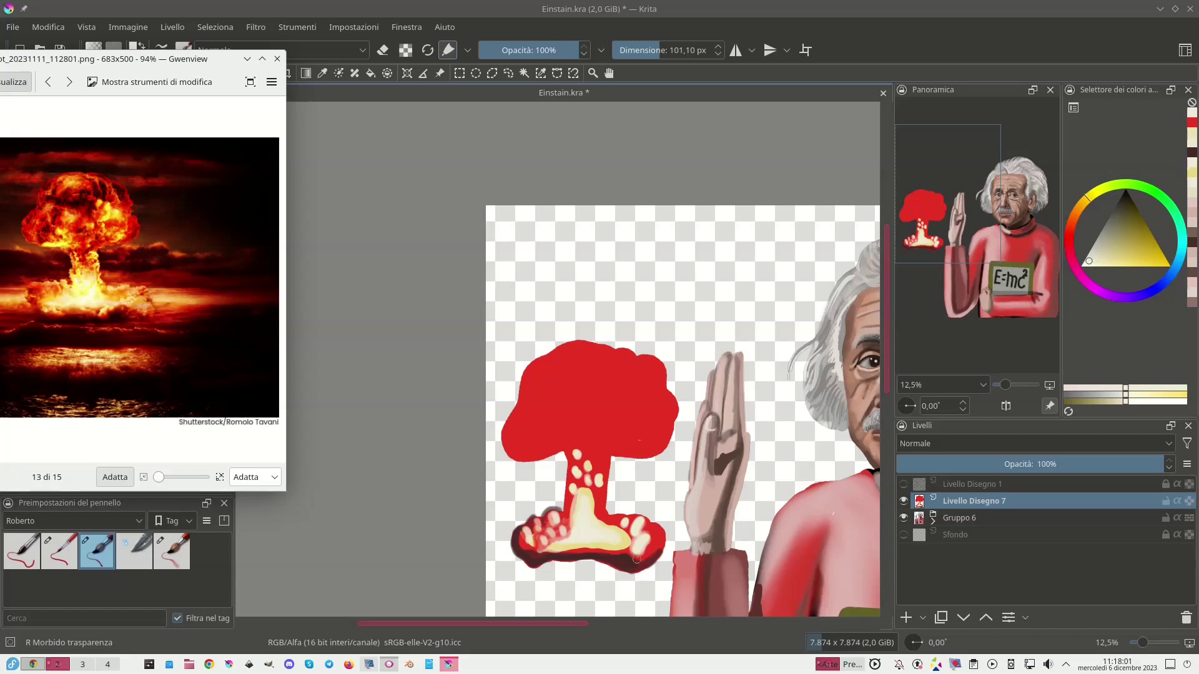
Sample the dark red-brown and shade the gaps between the highlighted lobes on the base's left side.
left_click(532, 539, "ctrl")
left_click_drag(533, 541, 559, 524)
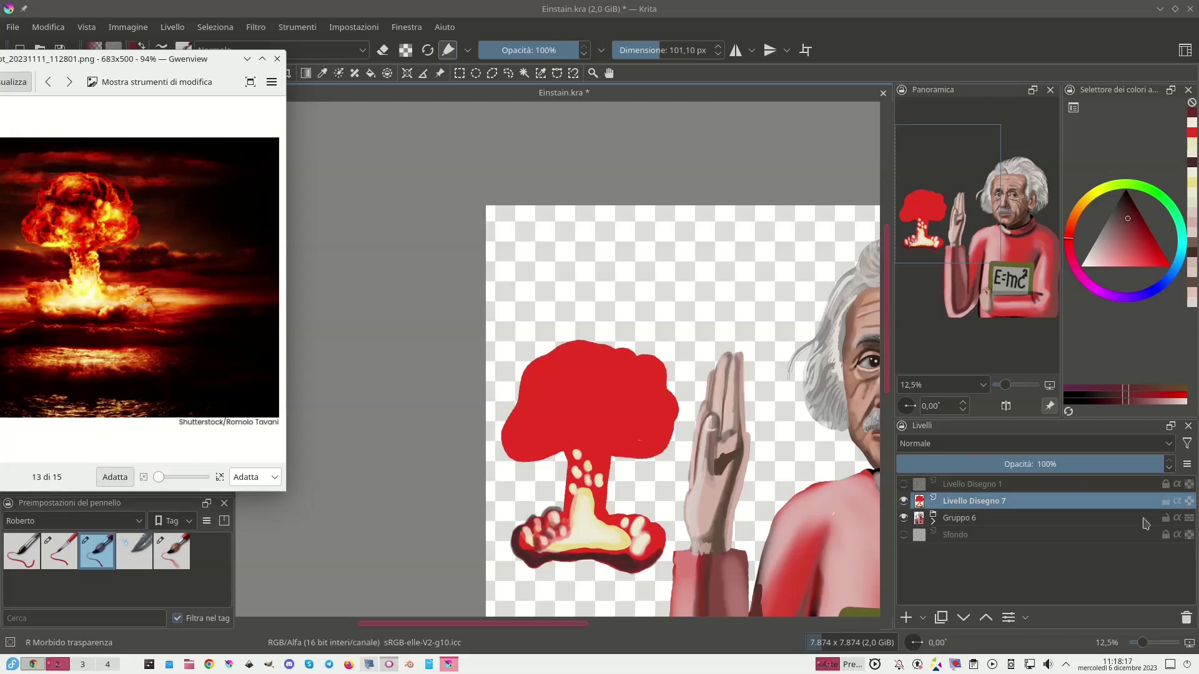
right_click(955, 665)
left_click(979, 526)
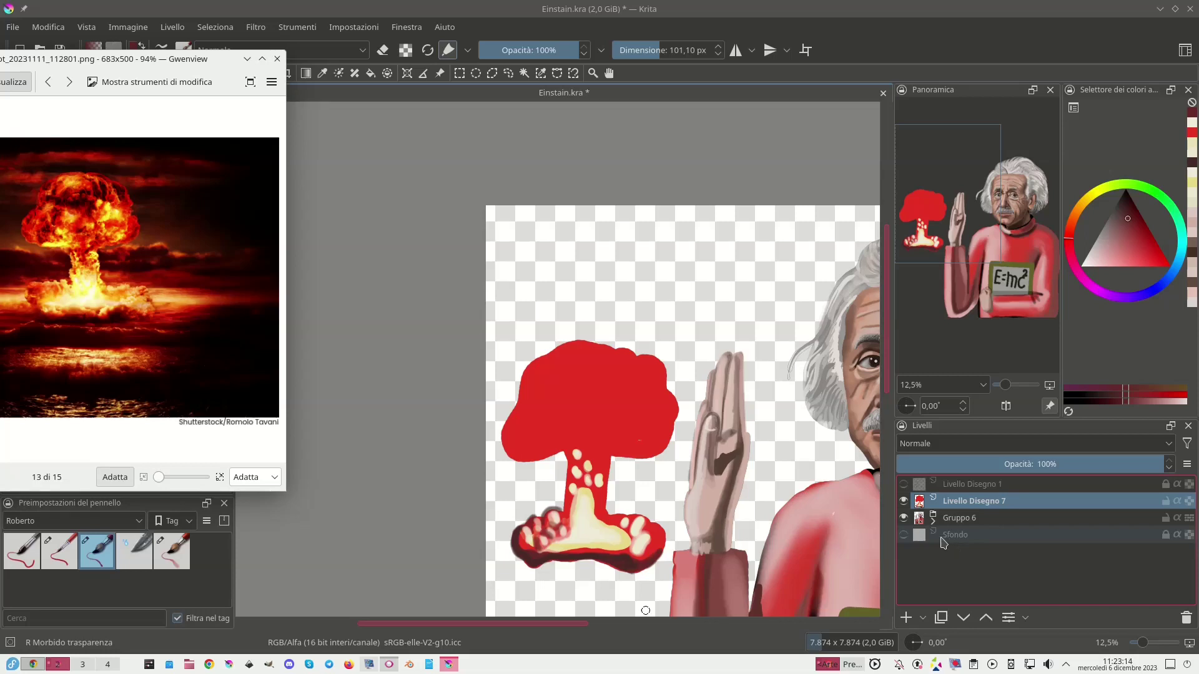
Paint bright red along the base's left edge and add cream highlights to the leftmost lobes.
left_click(605, 442, "ctrl")
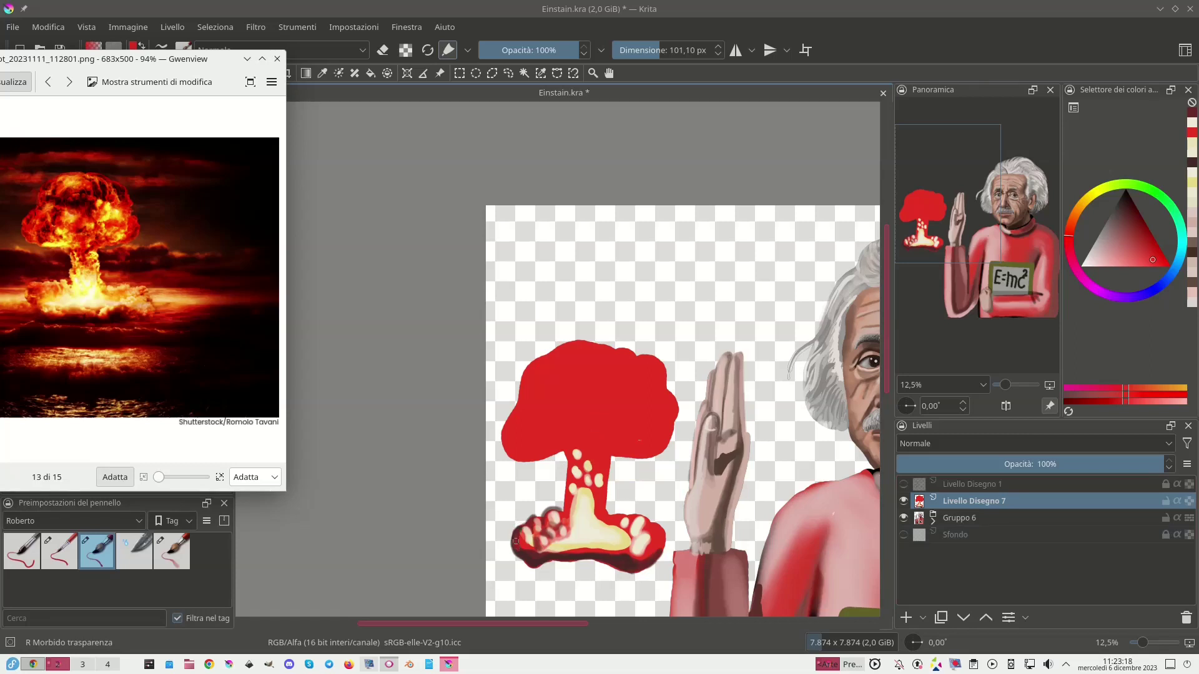
left_click_drag(517, 544, 519, 555)
left_click(587, 524, "ctrl")
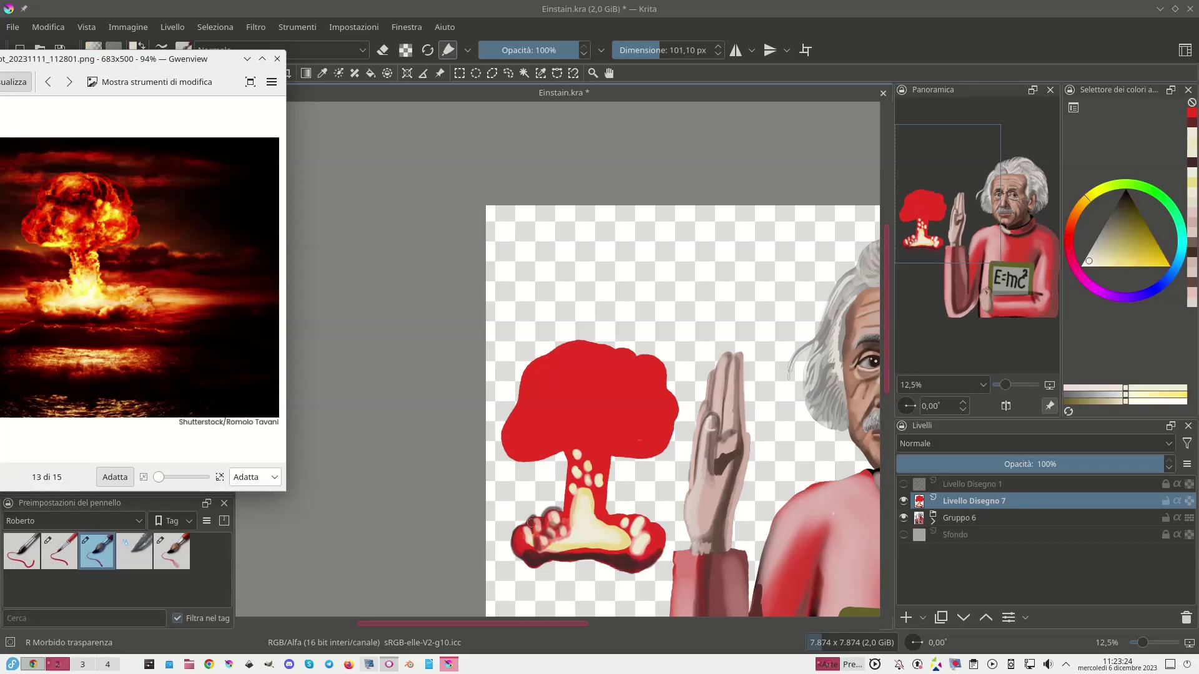
mouse_move(528, 535)
left_mouse_down()
mouse_move(528, 546)
mouse_move(521, 535)
left_mouse_up()
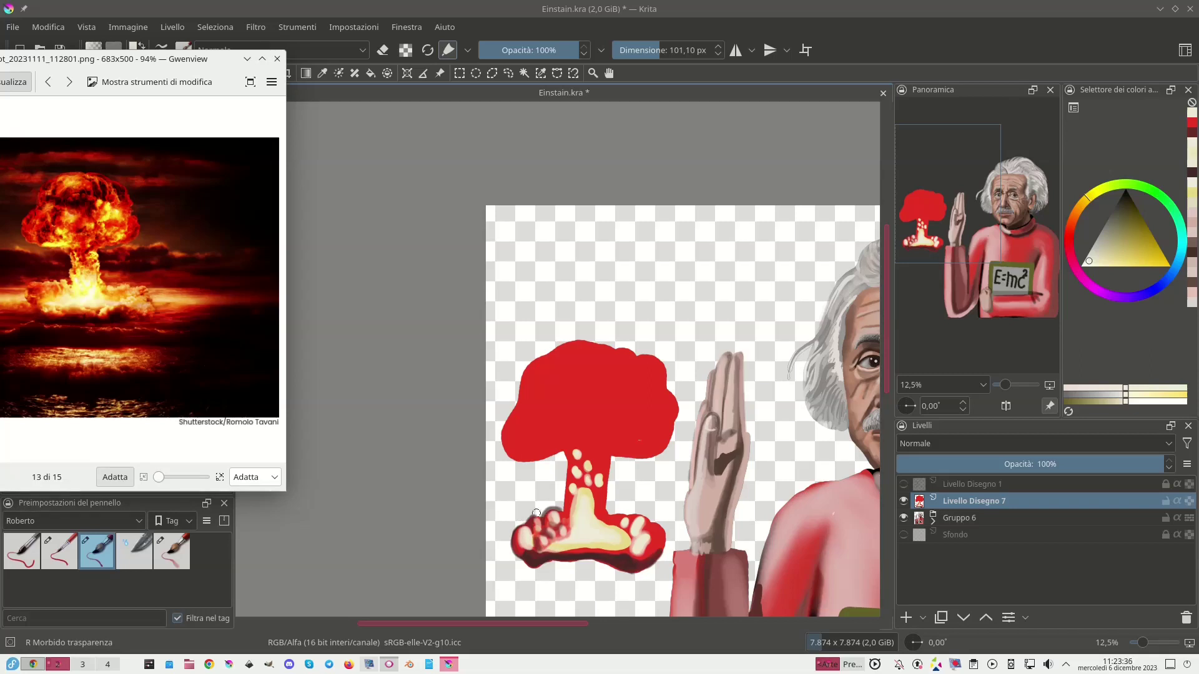
Pick a saturated mustard yellow and paint it around the edges and through the inside of the base's glow.
left_click(531, 537, "ctrl")
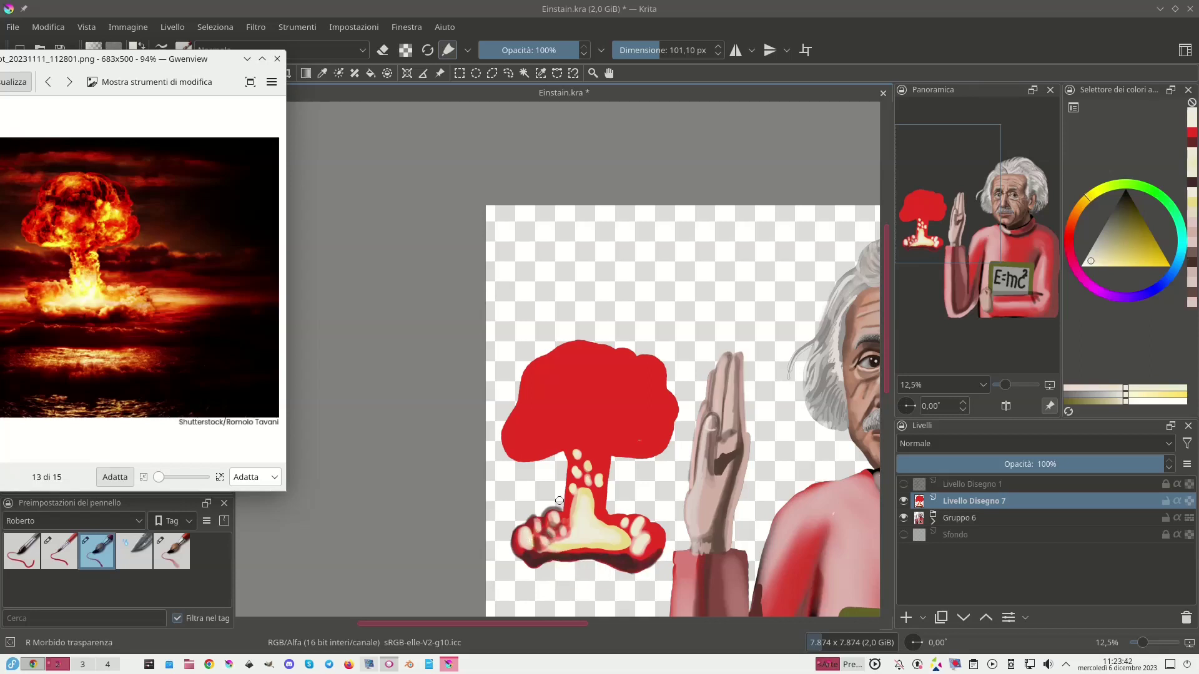
left_click(626, 528, "ctrl")
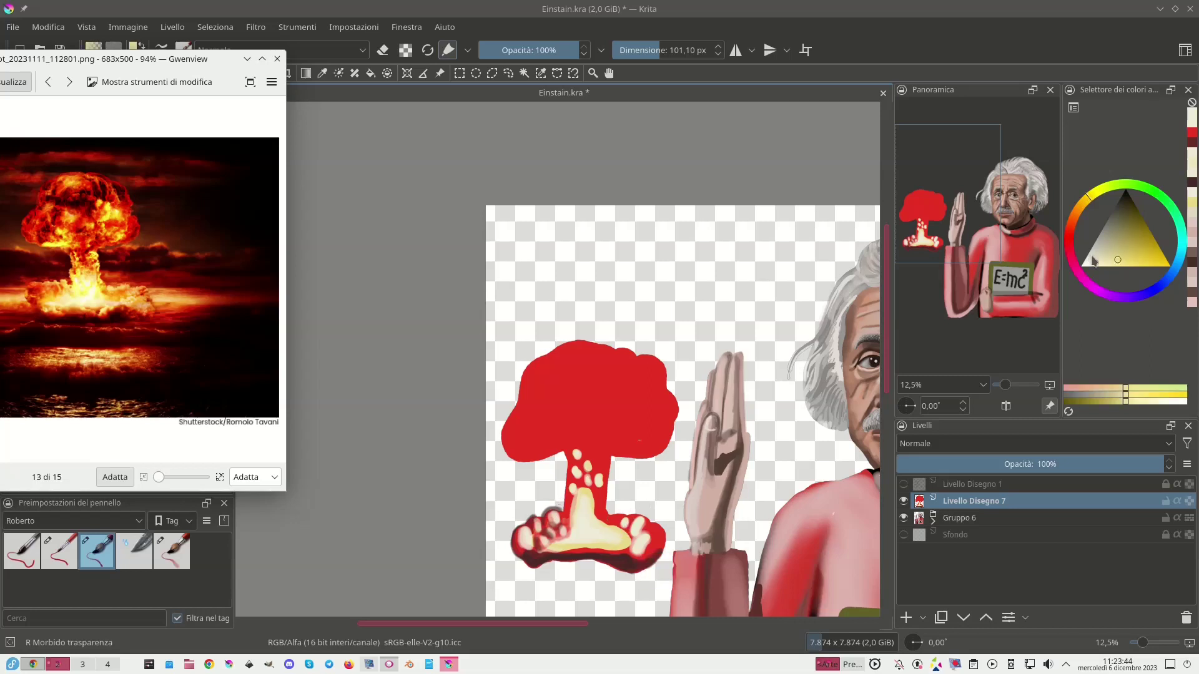
left_click(1149, 255)
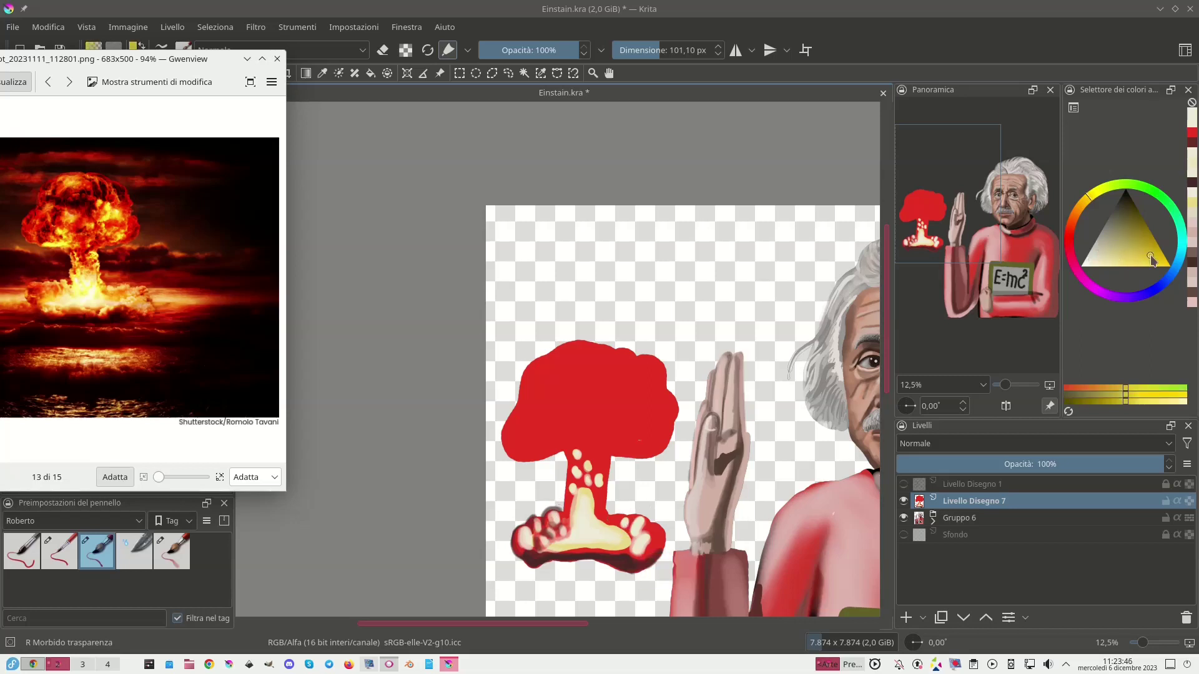
left_click(562, 518)
left_click_drag(562, 518, 562, 529)
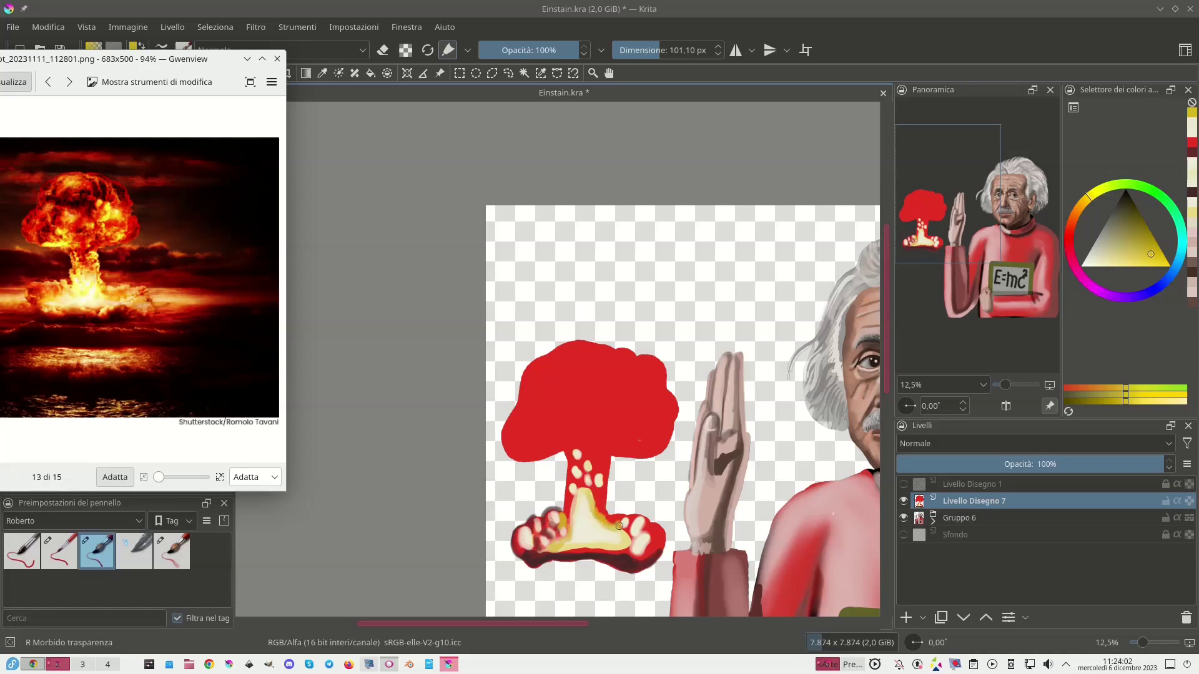
mouse_move(627, 538)
left_mouse_down()
mouse_move(628, 553)
mouse_move(595, 547)
left_mouse_up()
mouse_move(589, 537)
left_mouse_down()
mouse_move(584, 497)
mouse_move(599, 534)
mouse_move(577, 540)
mouse_move(575, 528)
mouse_move(594, 539)
left_mouse_up()
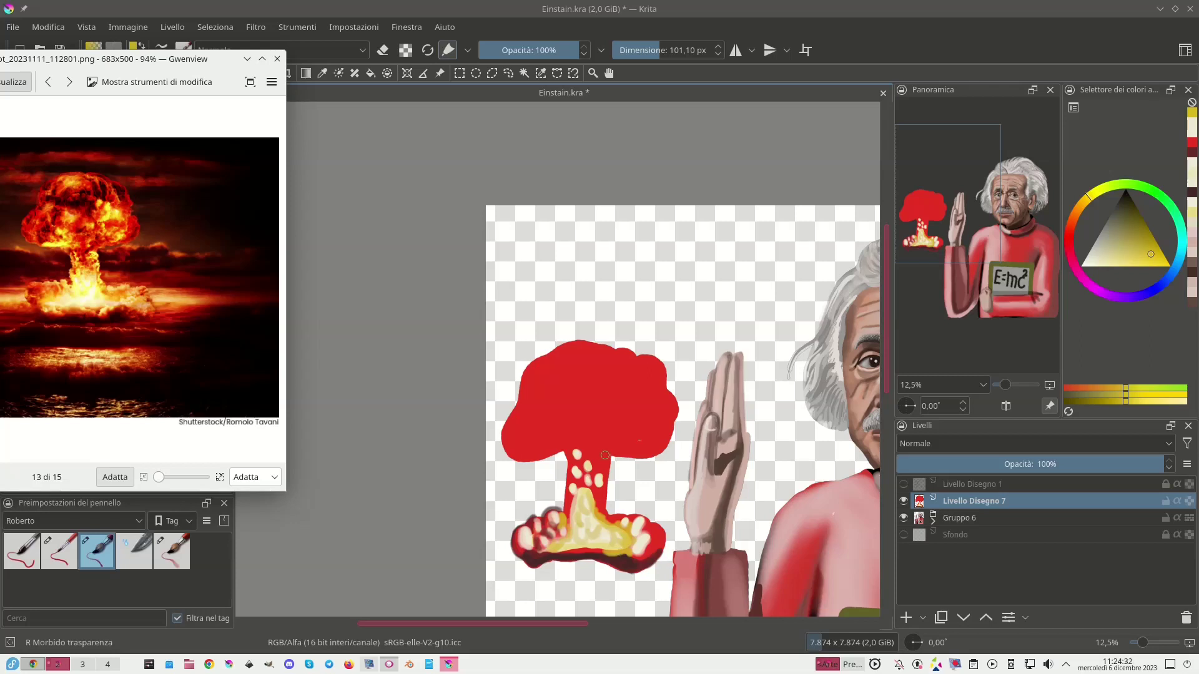
Paint mustard yellow over both sides and the middle of the stem, and touch up its junction with the cap in bright red.
mouse_move(606, 456)
left_mouse_down()
mouse_move(601, 503)
mouse_move(568, 500)
left_mouse_up()
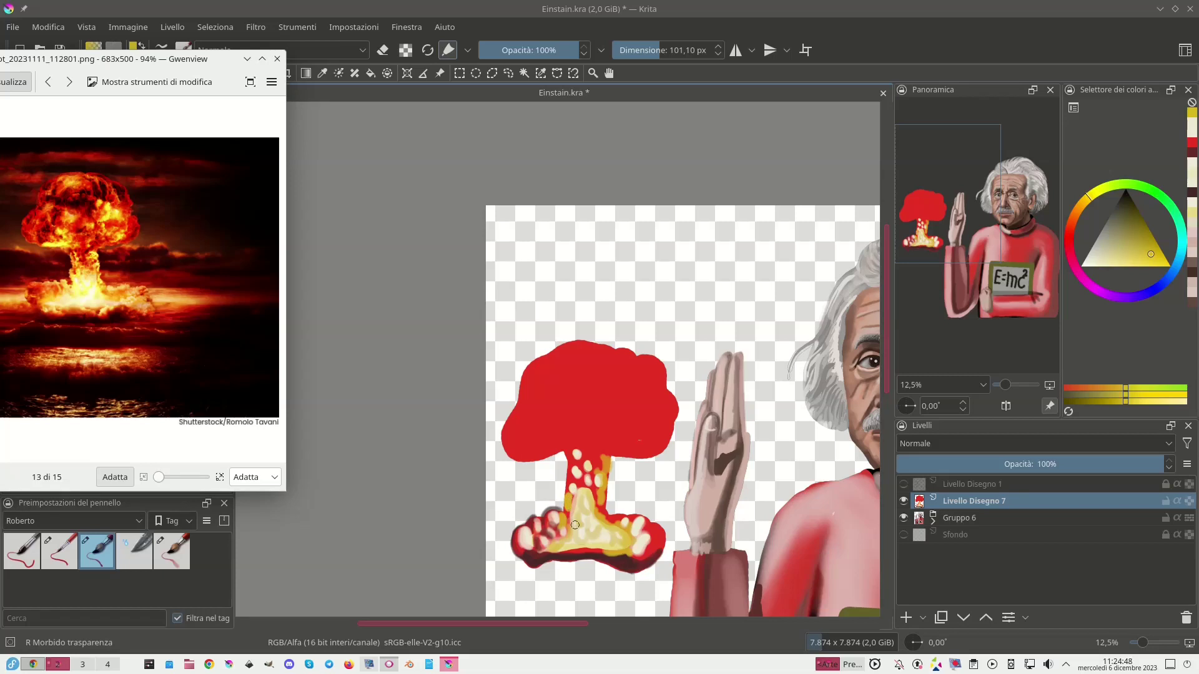
mouse_move(571, 453)
left_mouse_down()
mouse_move(583, 479)
mouse_move(566, 509)
left_mouse_up()
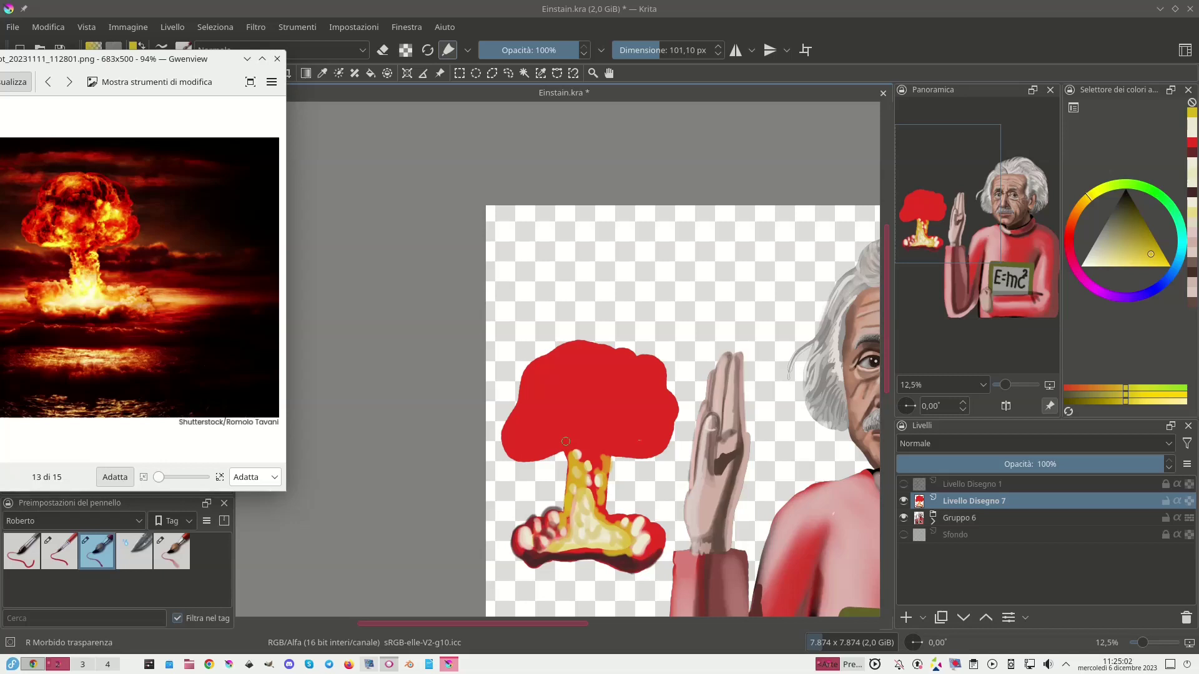
left_click_drag(601, 484, 614, 522)
left_click(596, 440, "ctrl")
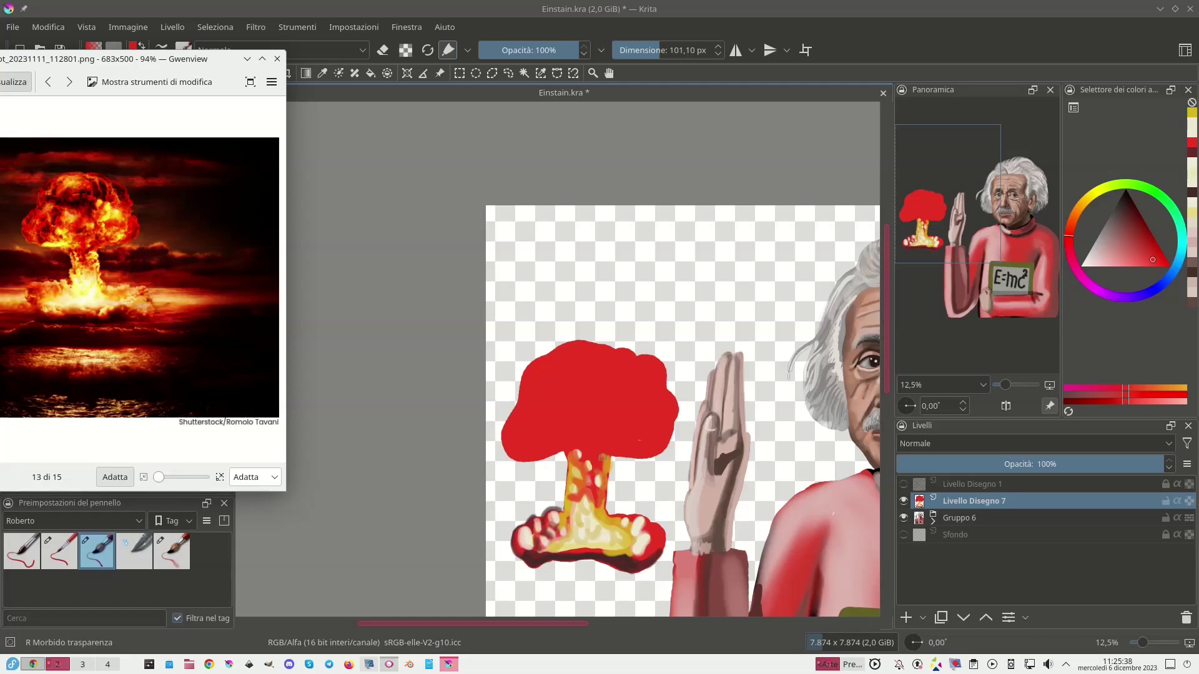
left_click_drag(602, 451, 610, 424)
Sample the light tan from the glow and paint it along the lower-left edge of the cloud's cap.
left_click(598, 520, "ctrl")
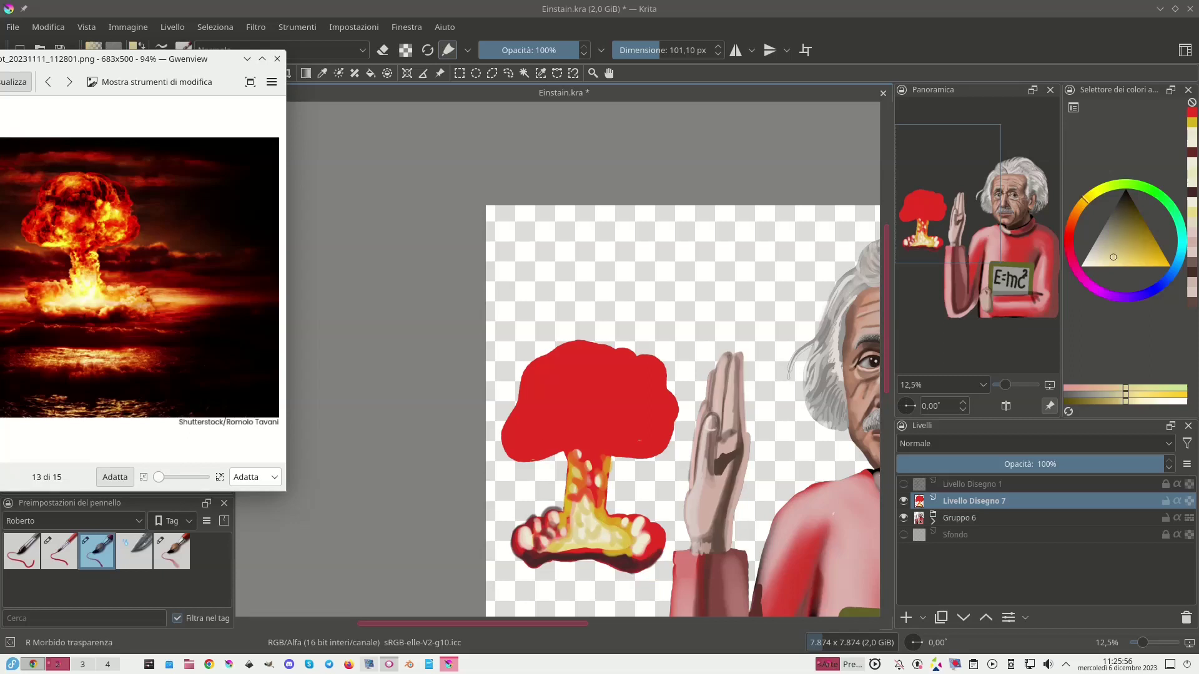
left_click(530, 458)
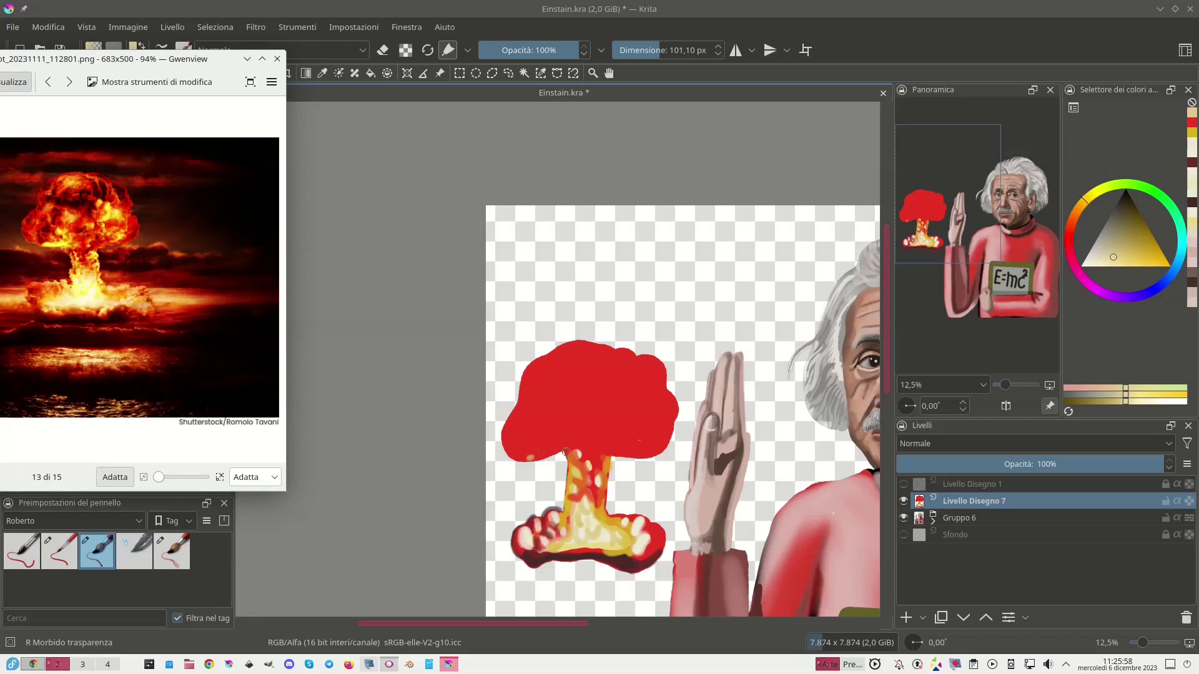
mouse_move(530, 457)
left_mouse_down()
mouse_move(568, 457)
mouse_move(528, 453)
left_mouse_up()
Paint light tan patches for the lit lobes on the cap's right side and a smaller one left of the stem.
left_click_drag(611, 430, 647, 440)
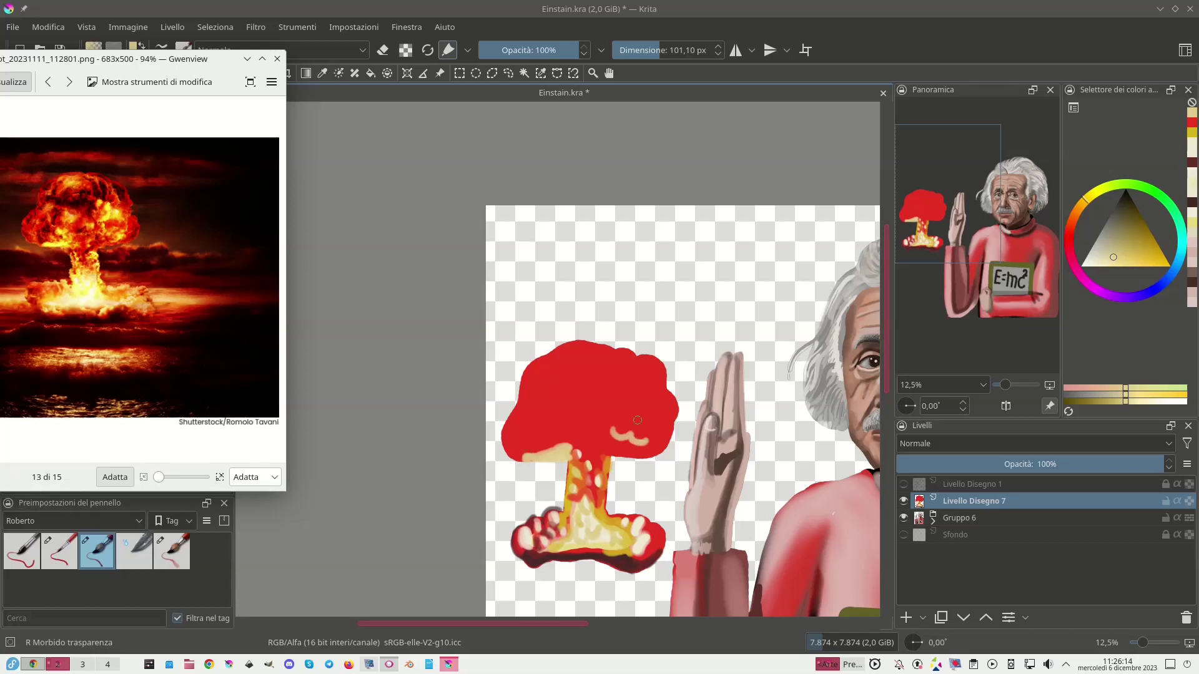
left_click(620, 407)
left_click(623, 416)
mouse_move(641, 439)
left_mouse_down()
mouse_move(661, 432)
mouse_move(652, 443)
mouse_move(630, 403)
mouse_move(643, 394)
mouse_move(640, 376)
mouse_move(649, 403)
mouse_move(660, 399)
left_mouse_up()
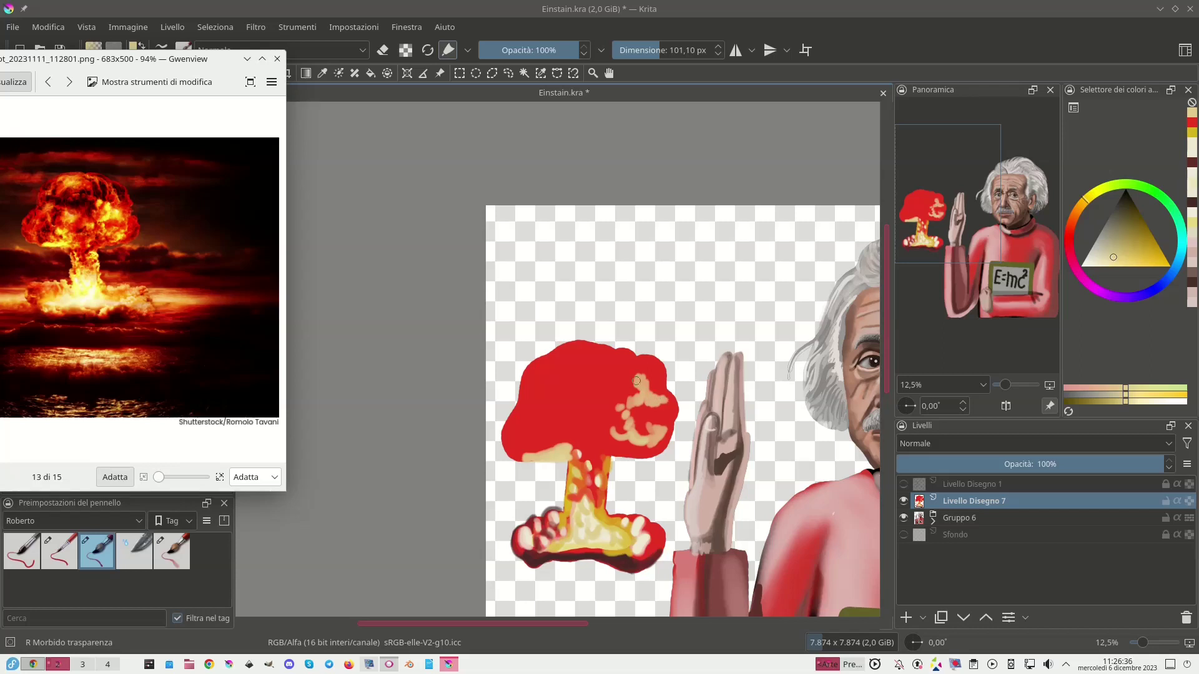
left_click_drag(555, 424, 568, 431)
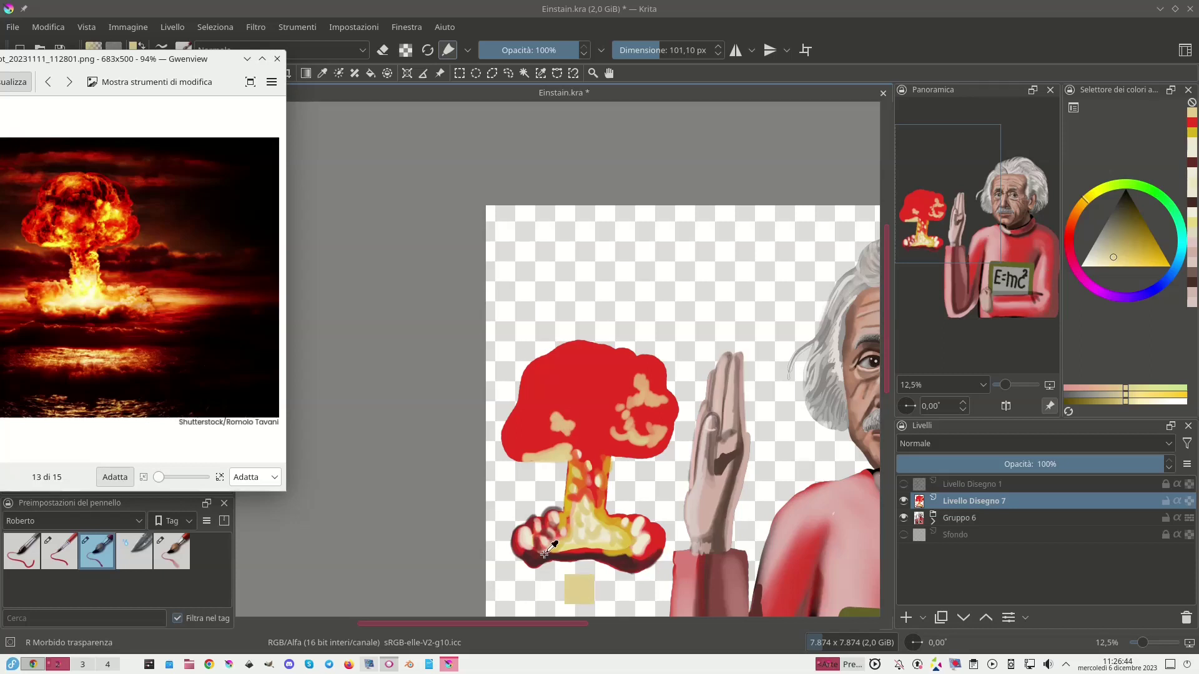
Sample the very dark red-brown from the base and paint shadow patches across the cap's left, middle and upper-right areas.
left_click(543, 555, "ctrl")
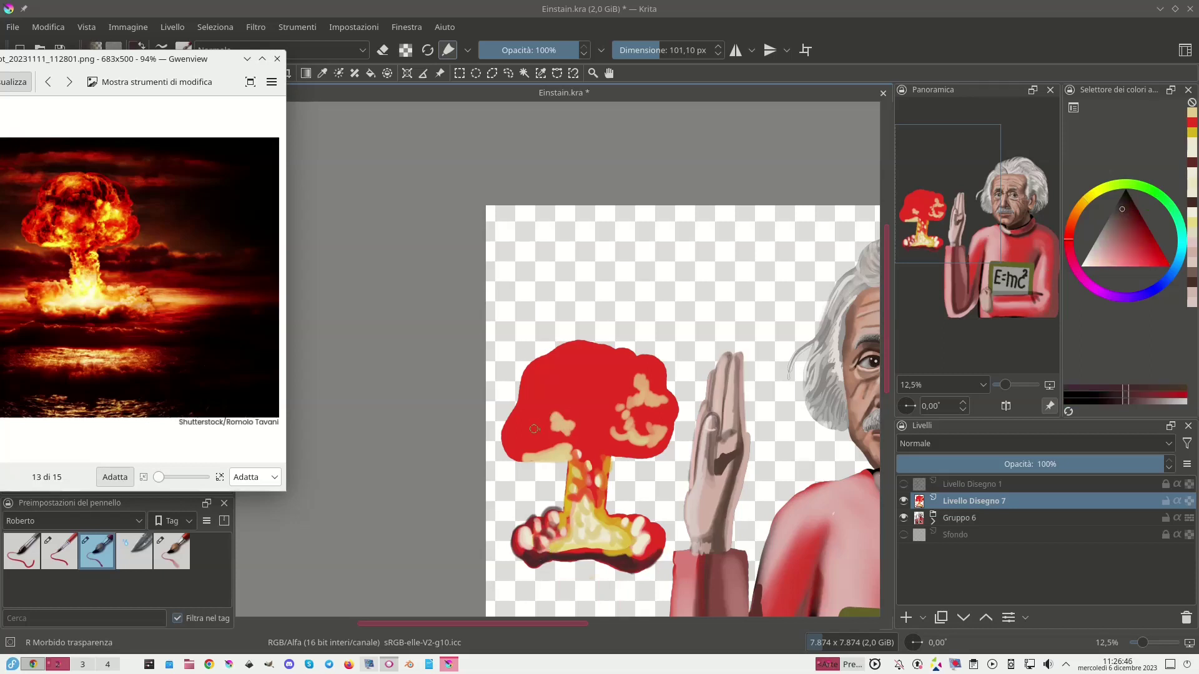
mouse_move(538, 423)
left_mouse_down()
mouse_move(521, 452)
mouse_move(514, 437)
left_mouse_up()
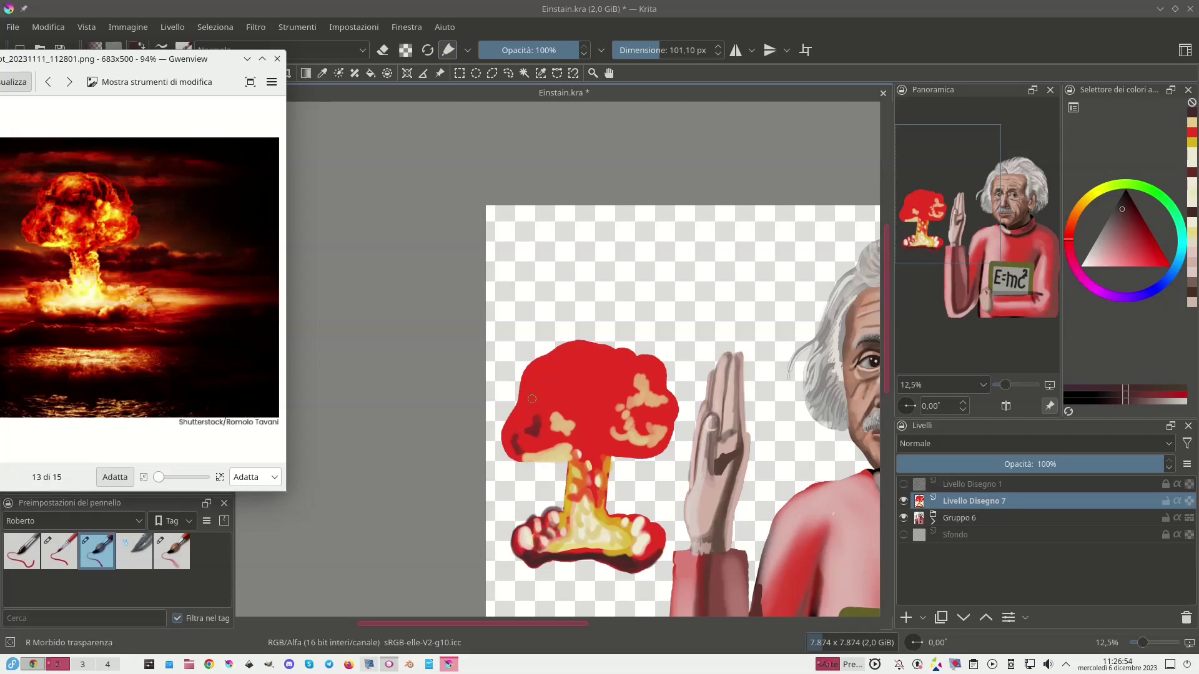
mouse_move(550, 389)
left_mouse_down()
mouse_move(576, 398)
mouse_move(597, 388)
mouse_move(594, 398)
mouse_move(609, 382)
mouse_move(619, 393)
mouse_move(598, 398)
mouse_move(623, 402)
left_mouse_up()
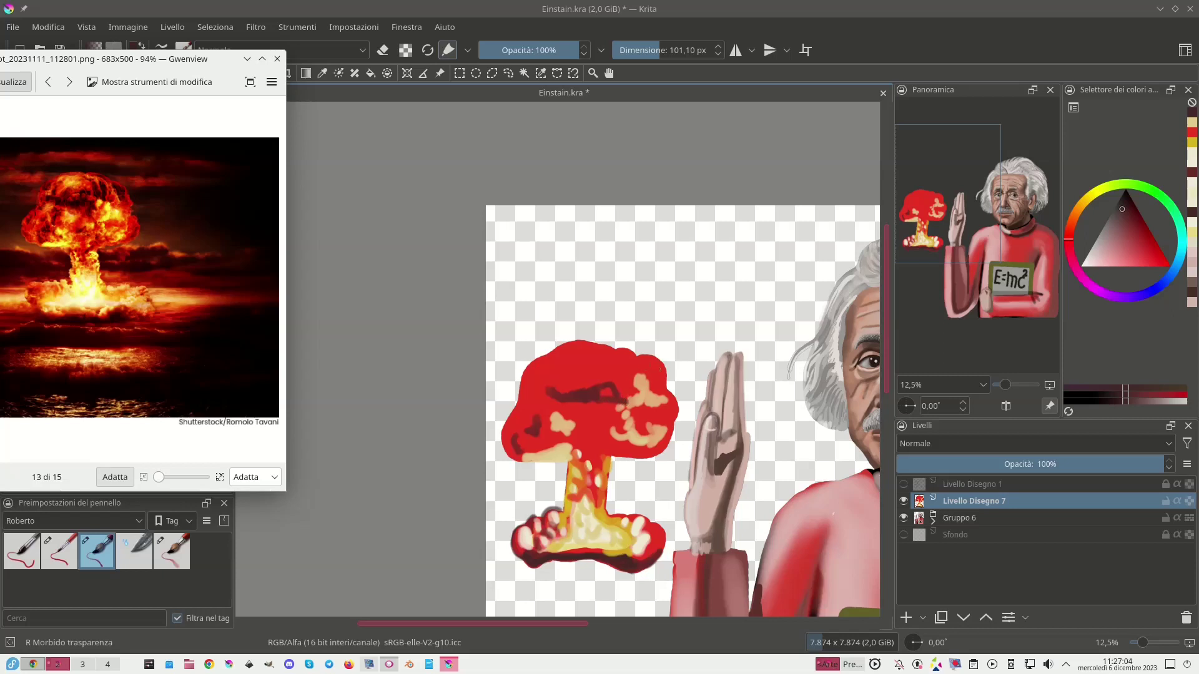
mouse_move(636, 363)
left_mouse_down()
mouse_move(637, 378)
mouse_move(647, 359)
mouse_move(646, 377)
mouse_move(638, 350)
left_mouse_up()
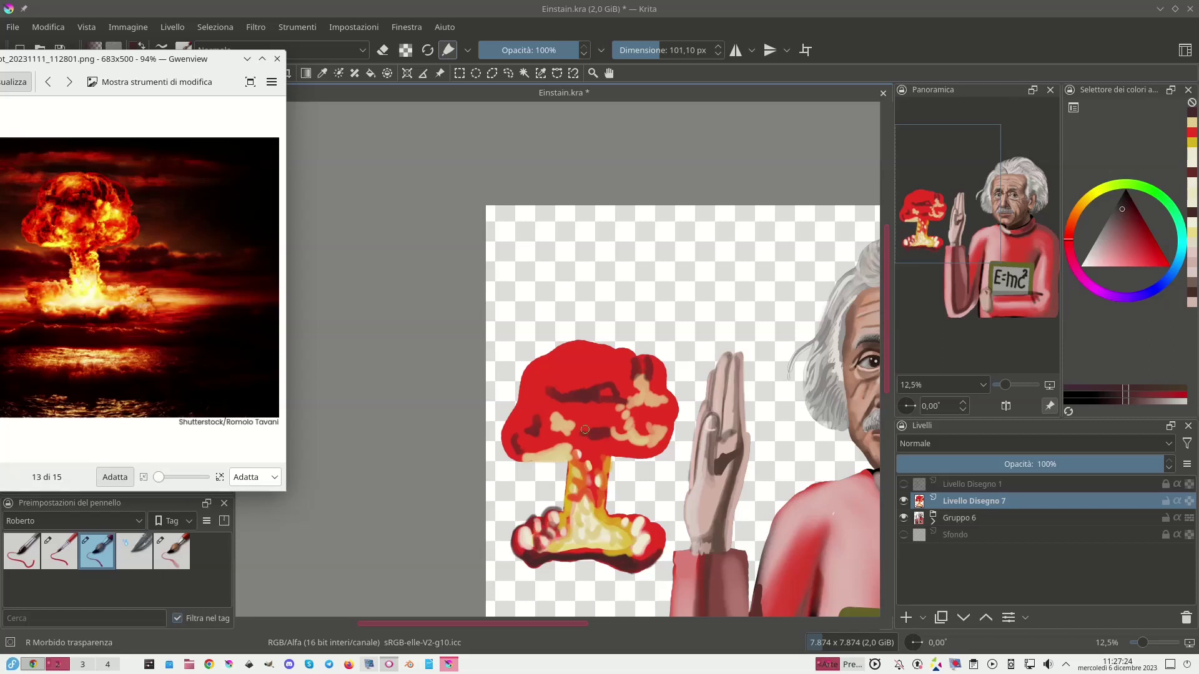
Paint orange where the stem meets the cap and around the tan patches on the cap's right side.
left_click_drag(572, 437, 574, 473)
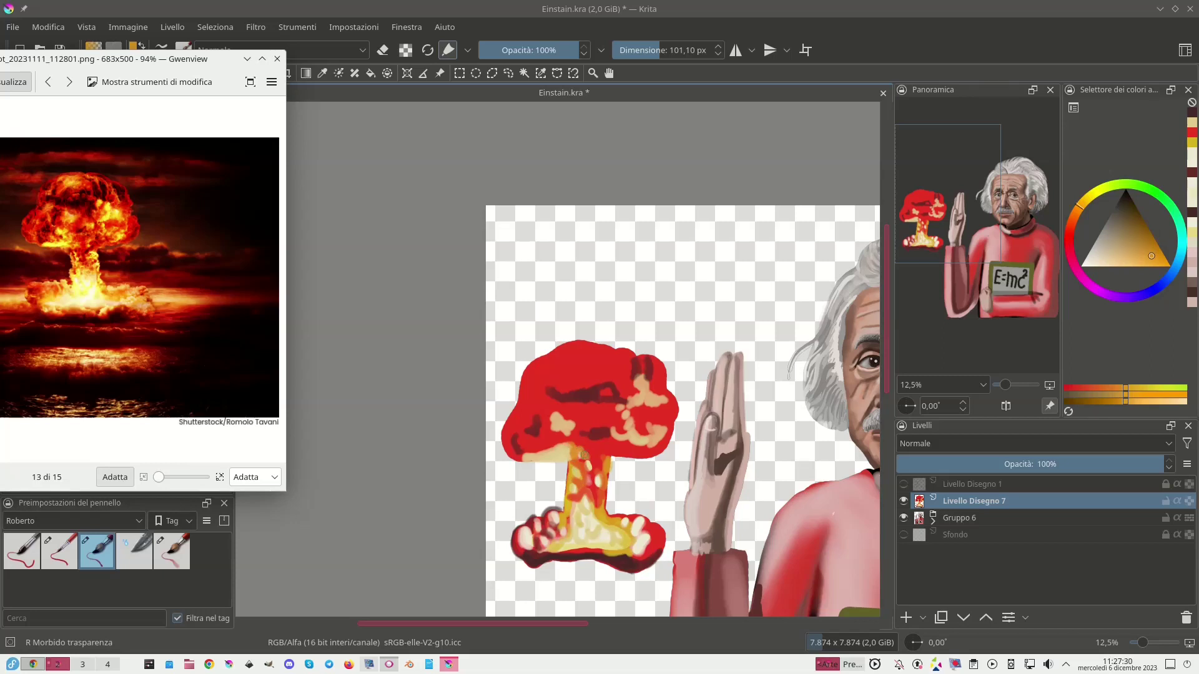
left_click_drag(582, 450, 609, 447)
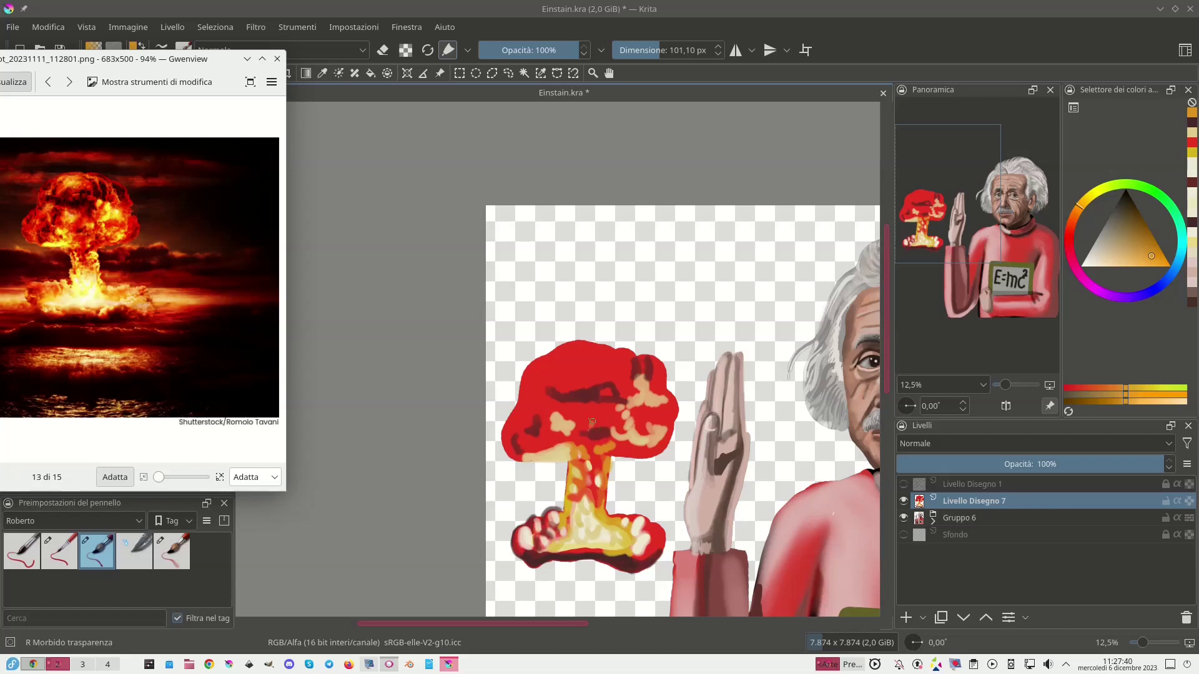
mouse_move(591, 423)
left_mouse_down()
mouse_move(631, 409)
mouse_move(627, 432)
mouse_move(645, 392)
left_mouse_up()
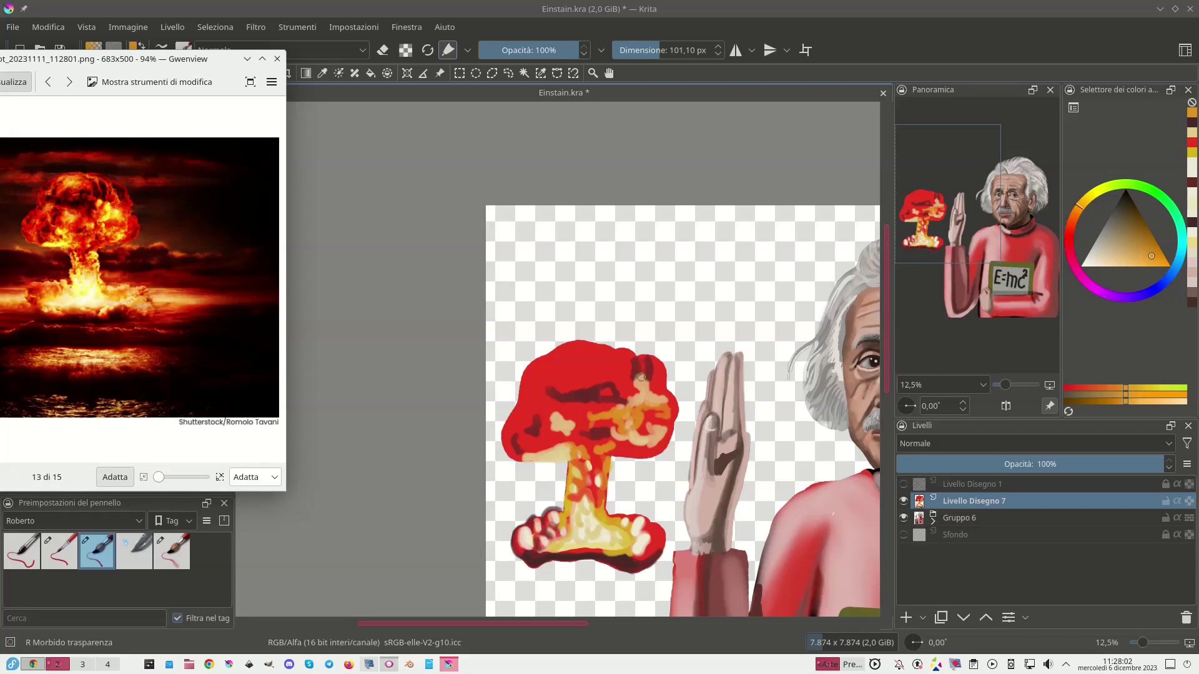
Sample the dark red from the cap's shadow and shade the cap's upper-left contour and its upper-right lobe.
left_click(557, 392, "ctrl")
left_click_drag(548, 361, 552, 367)
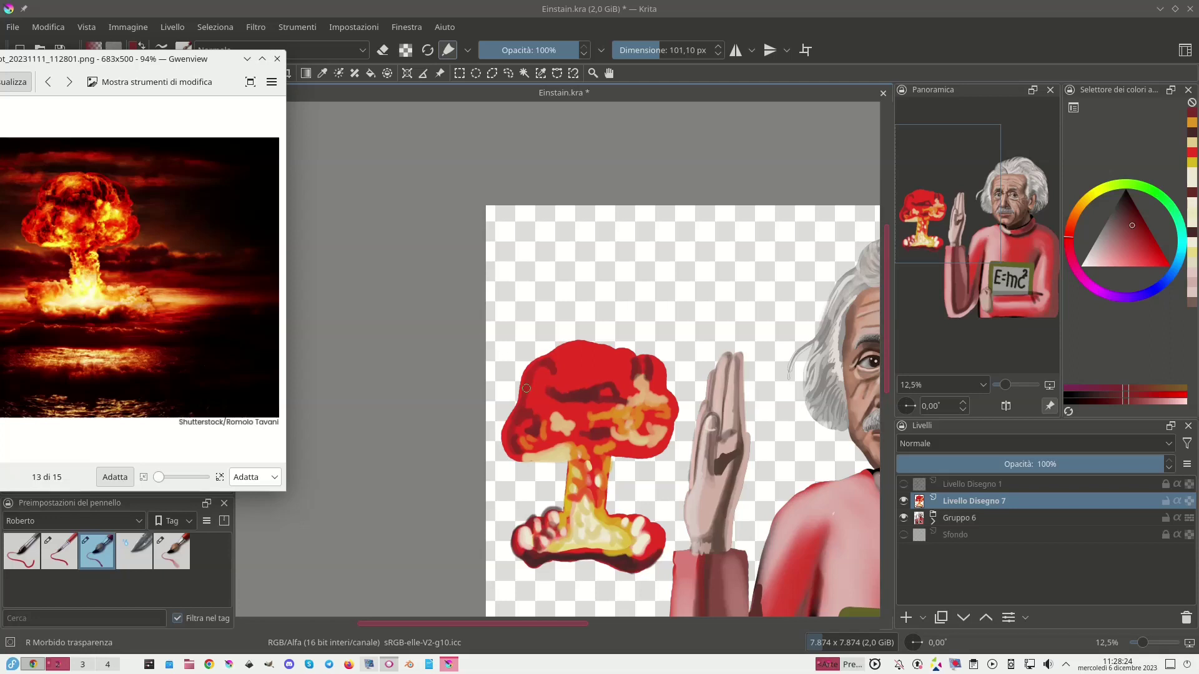
left_click_drag(638, 376, 645, 383)
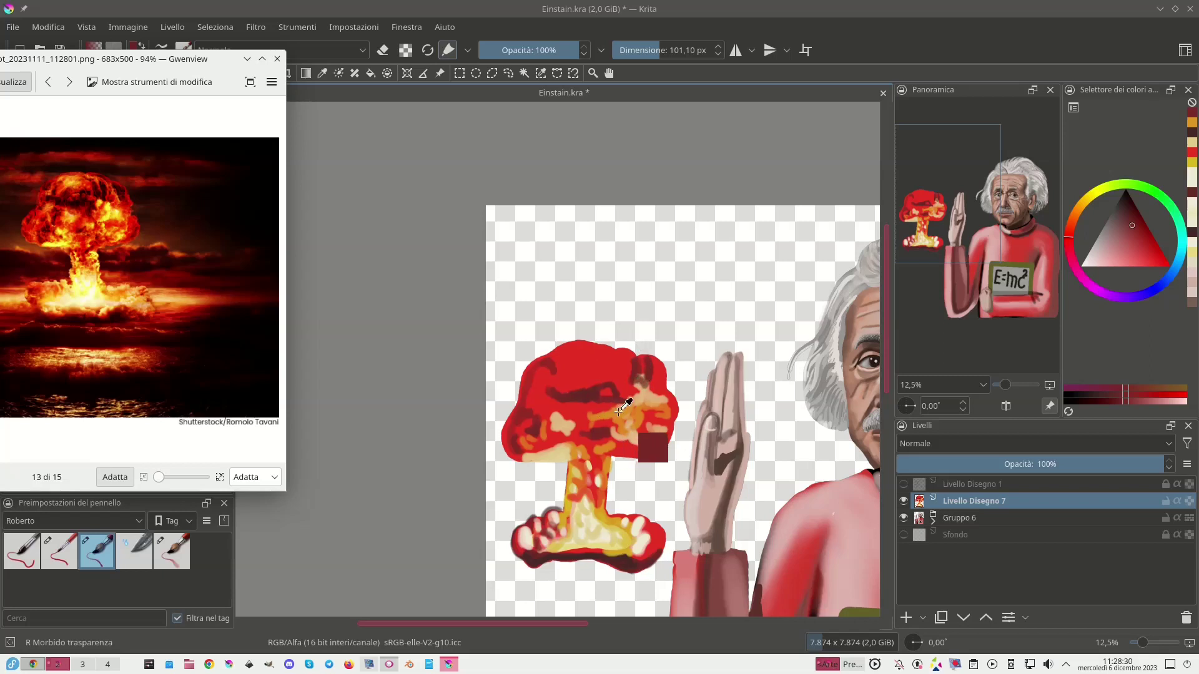
Paint an orange patch near the top of the cap and deepen the shading beside it with the cap's dark red.
left_click(607, 395, "ctrl")
left_click_drag(570, 357, 589, 365)
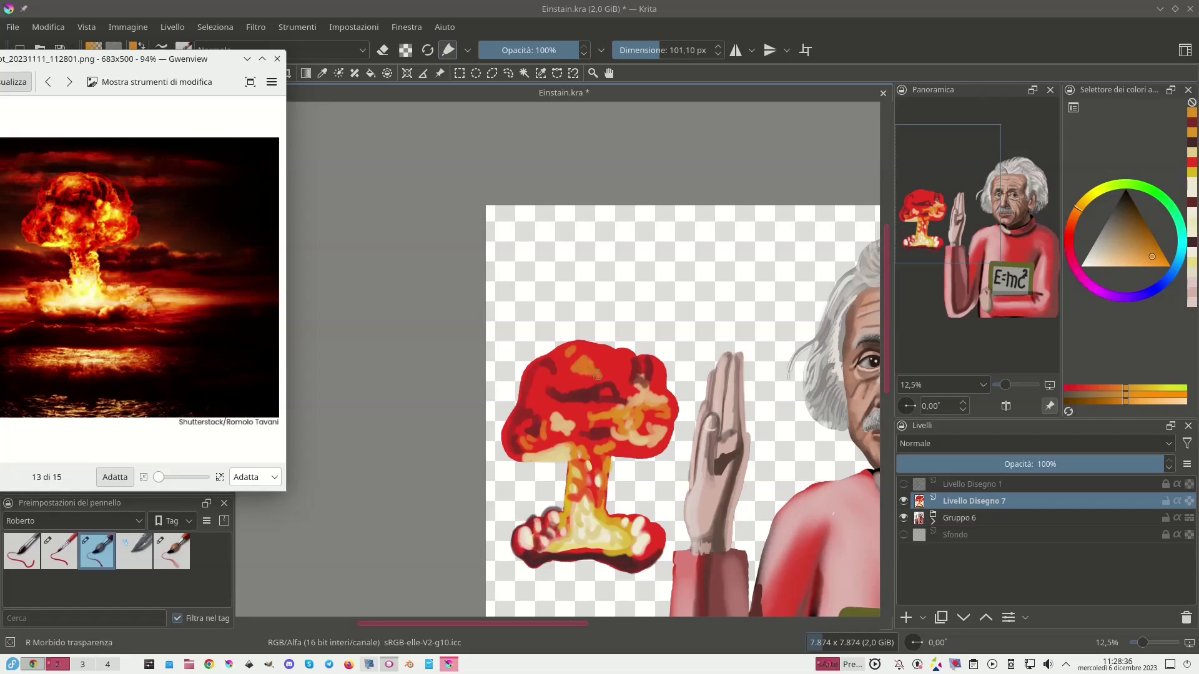
left_click(568, 393, "ctrl")
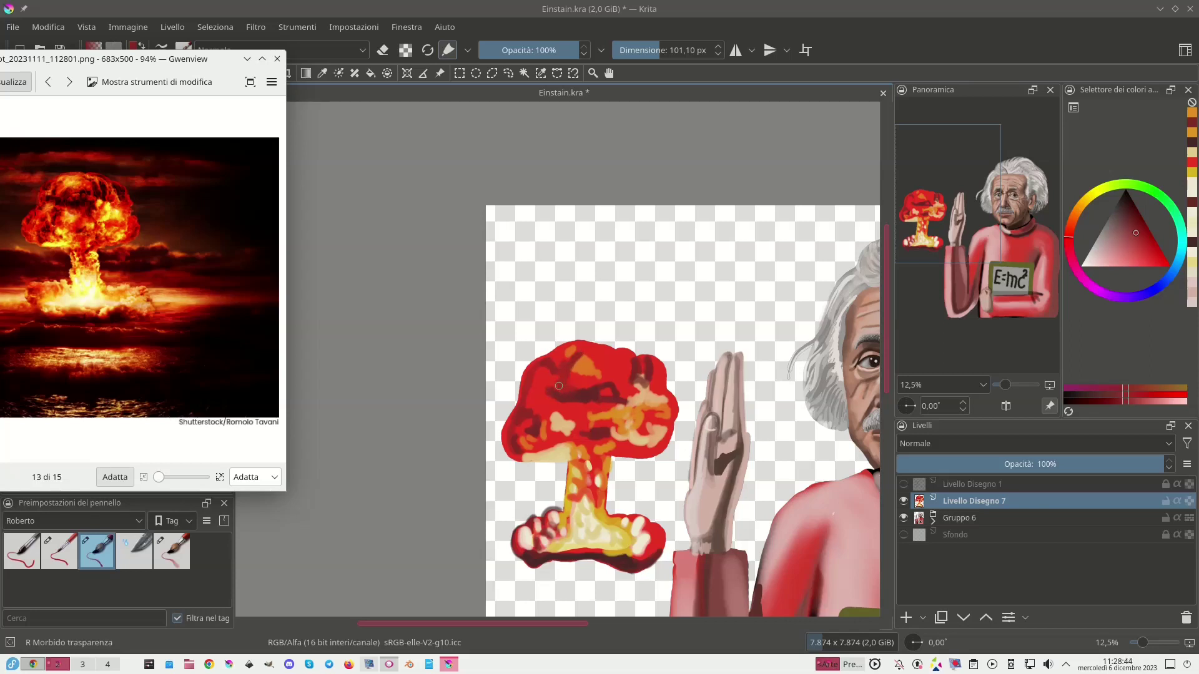
left_click_drag(553, 373, 551, 360)
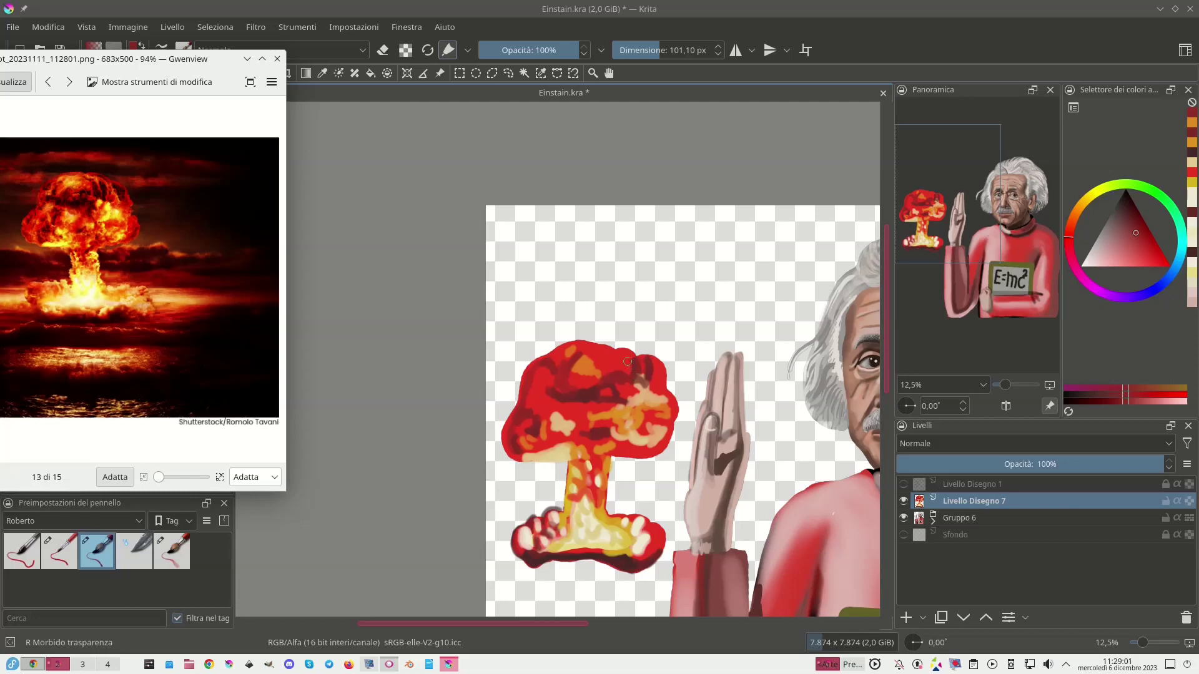
Sample the pale yellow from the base and highlight the cap's top orange patch and its lower-left rim.
key("ctrl")
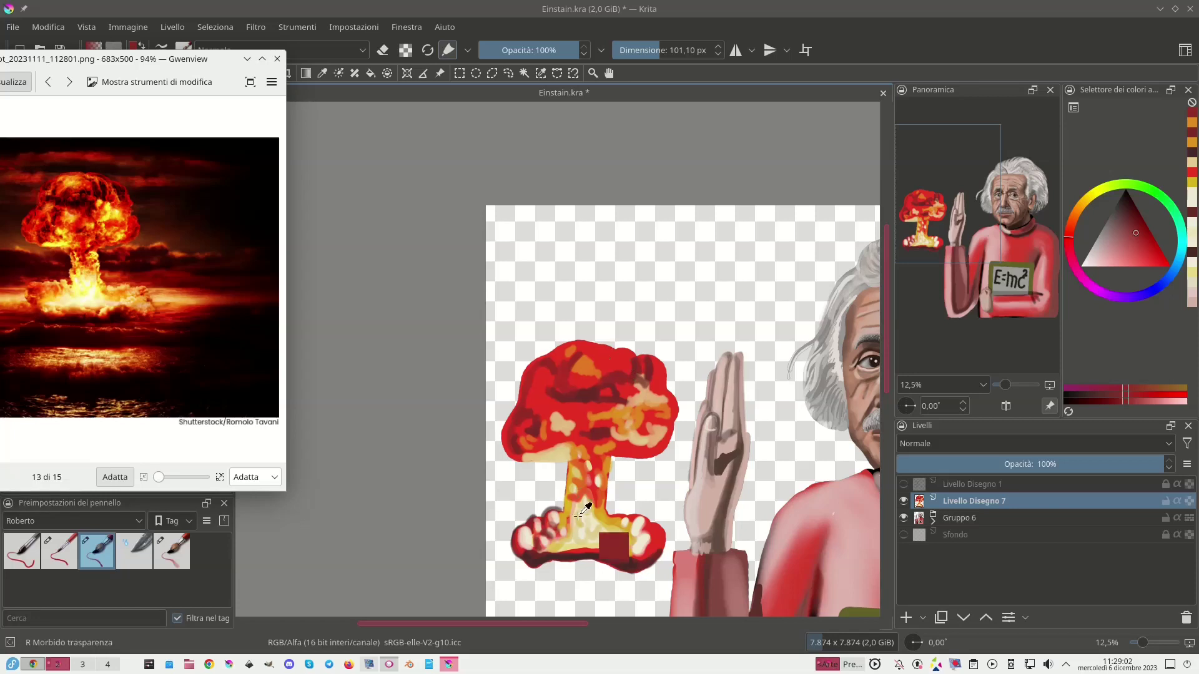
left_click(579, 515, "ctrl")
left_click_drag(582, 361, 587, 368)
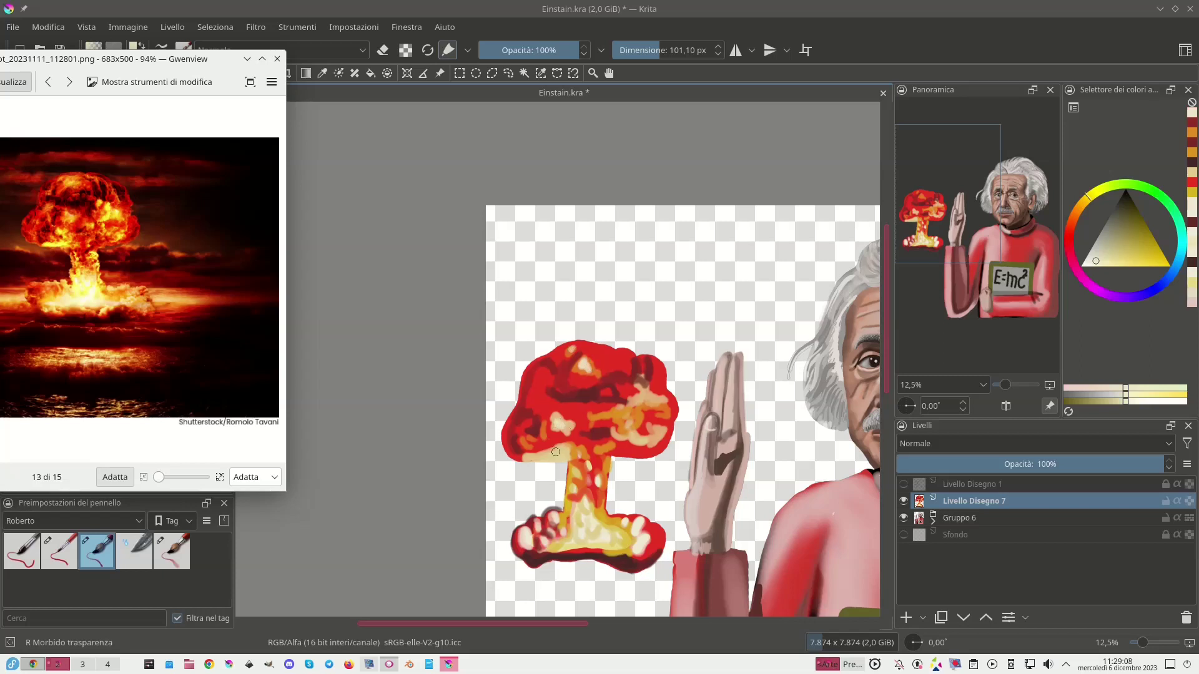
left_click_drag(548, 456, 518, 445)
Touch up the cap's lower-right area with sampled light orange and red, and paint a light tan patch near the cap's middle.
left_click(655, 441, "ctrl")
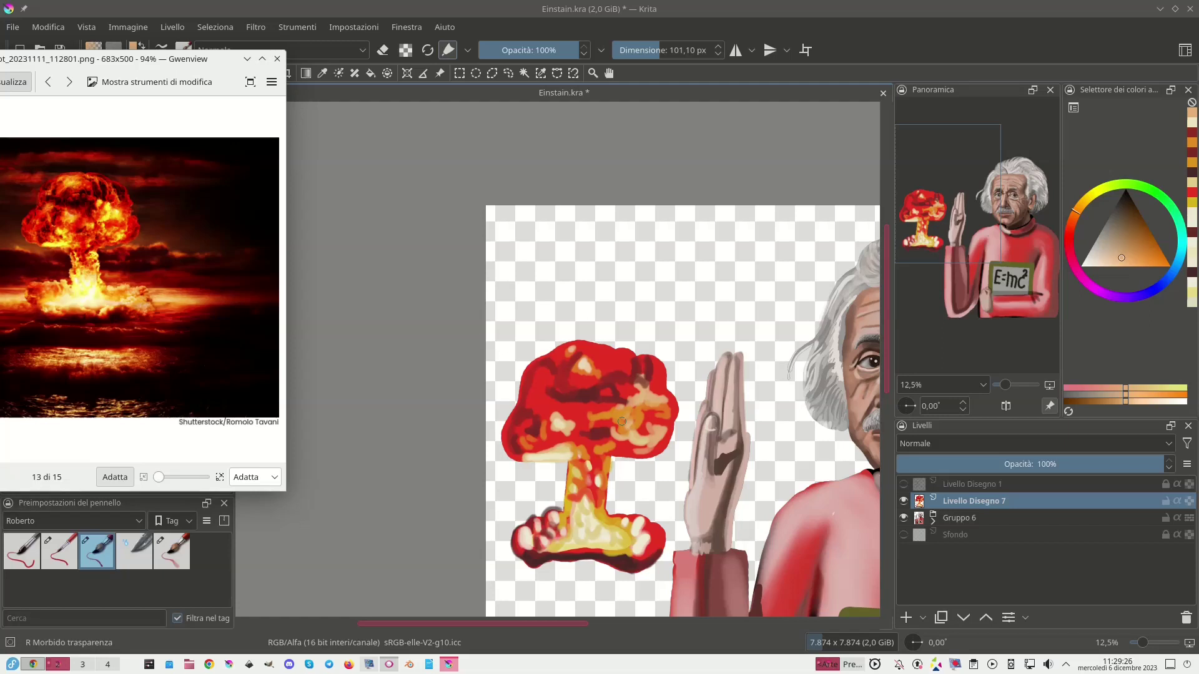
left_click(615, 439, "ctrl")
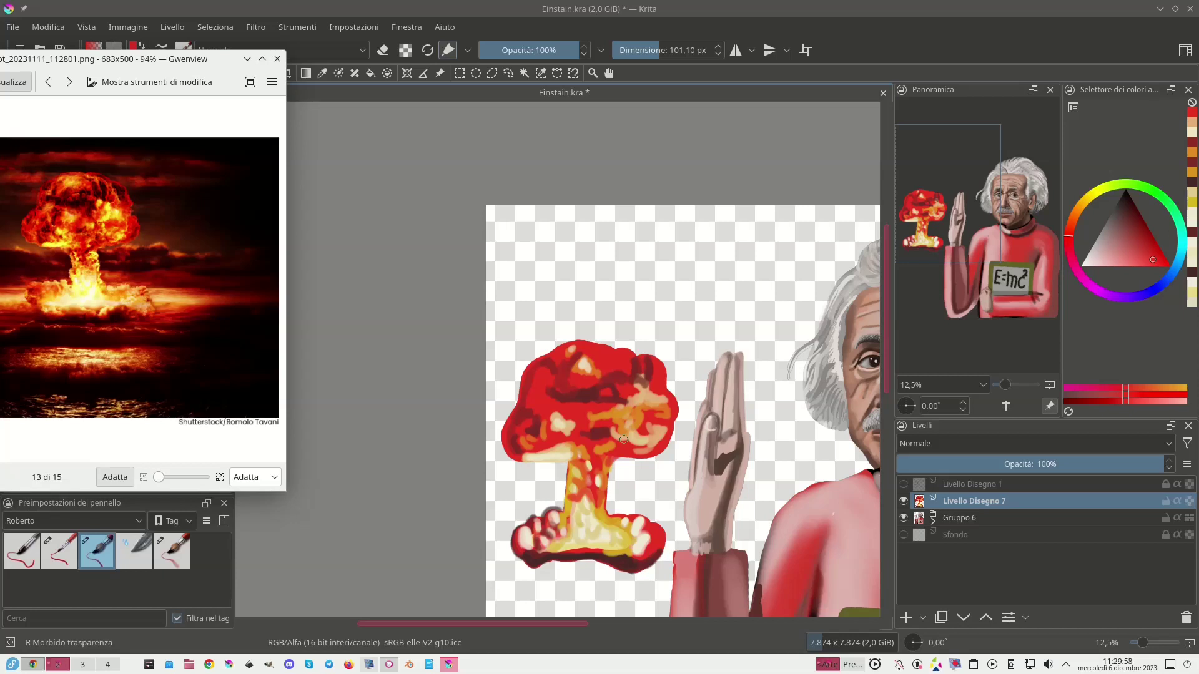
left_click(567, 424, "ctrl")
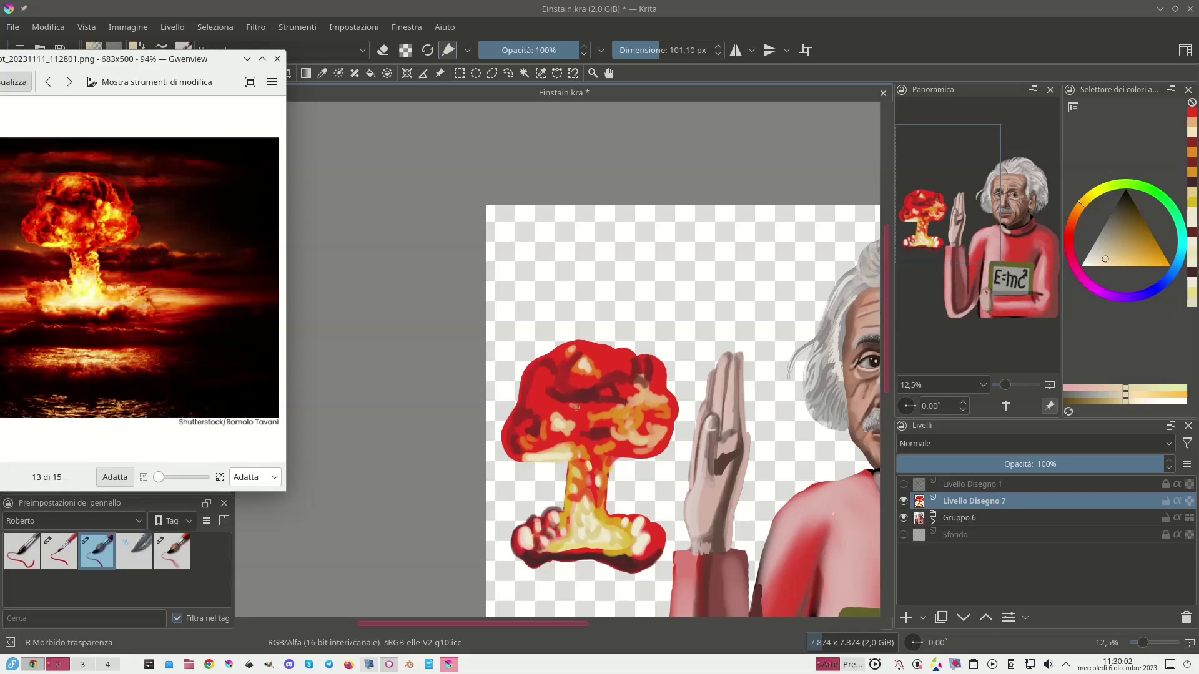
left_click_drag(573, 407, 568, 399)
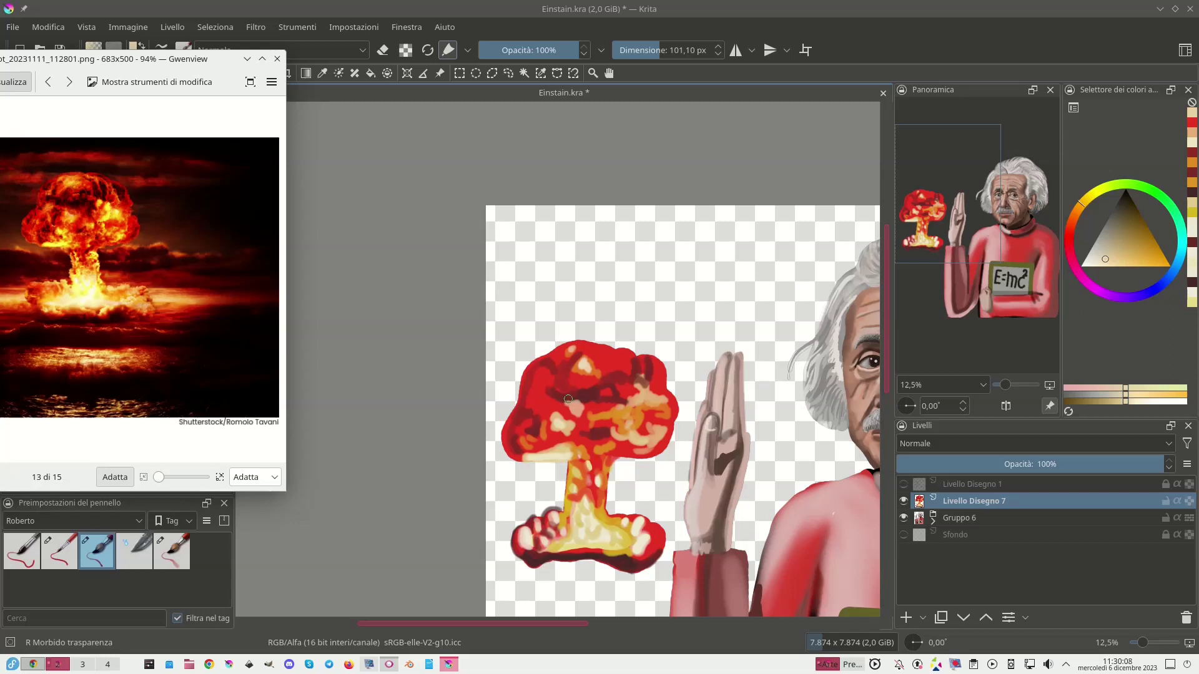
Sample reds and dark reds from the cap and dab shading around the central tan patch and over the upper-left area.
right_click(581, 400)
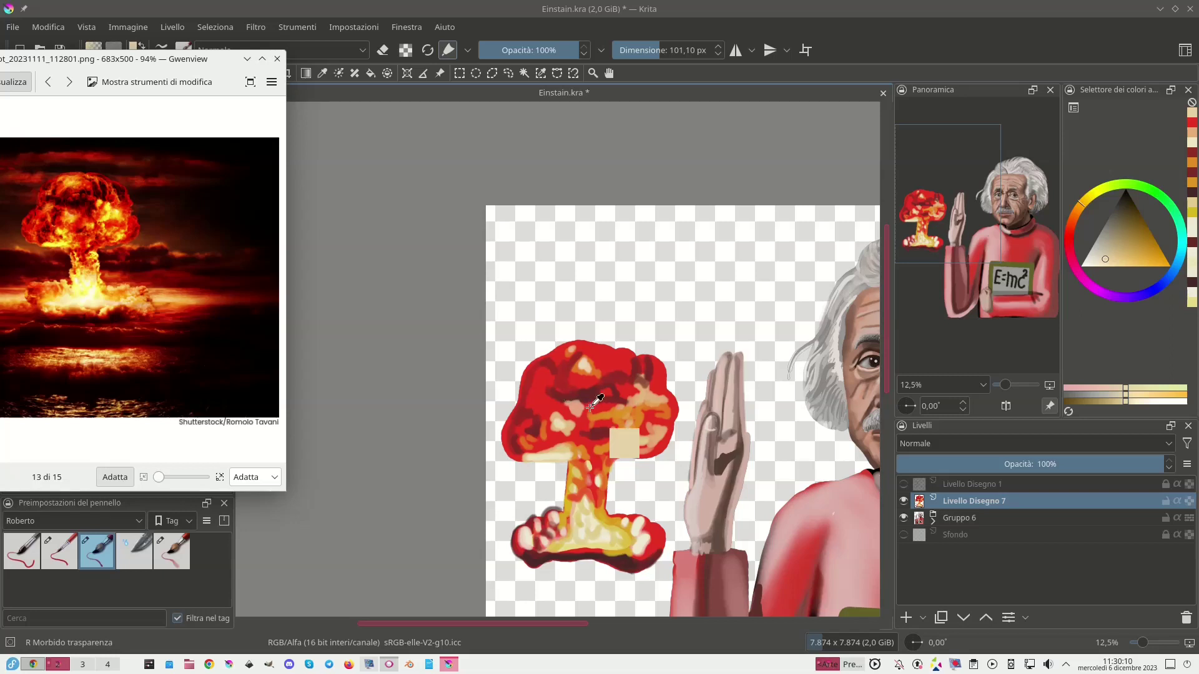
right_click(580, 400)
right_click(587, 368)
left_click(587, 365)
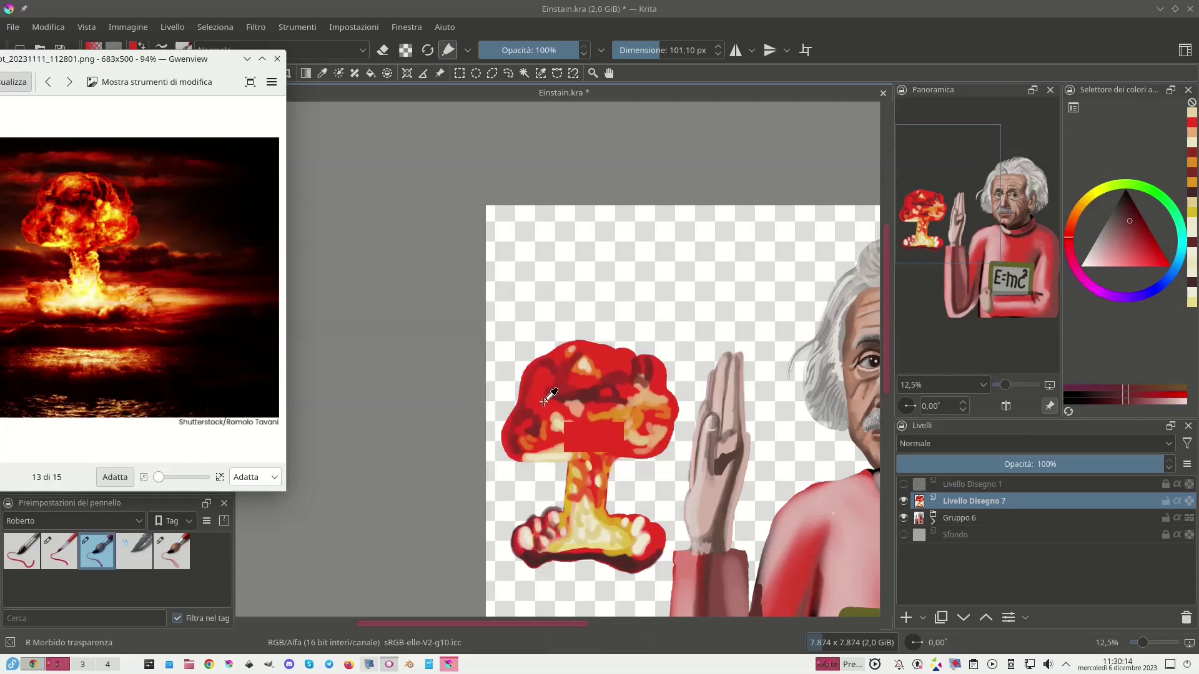
left_click(579, 406)
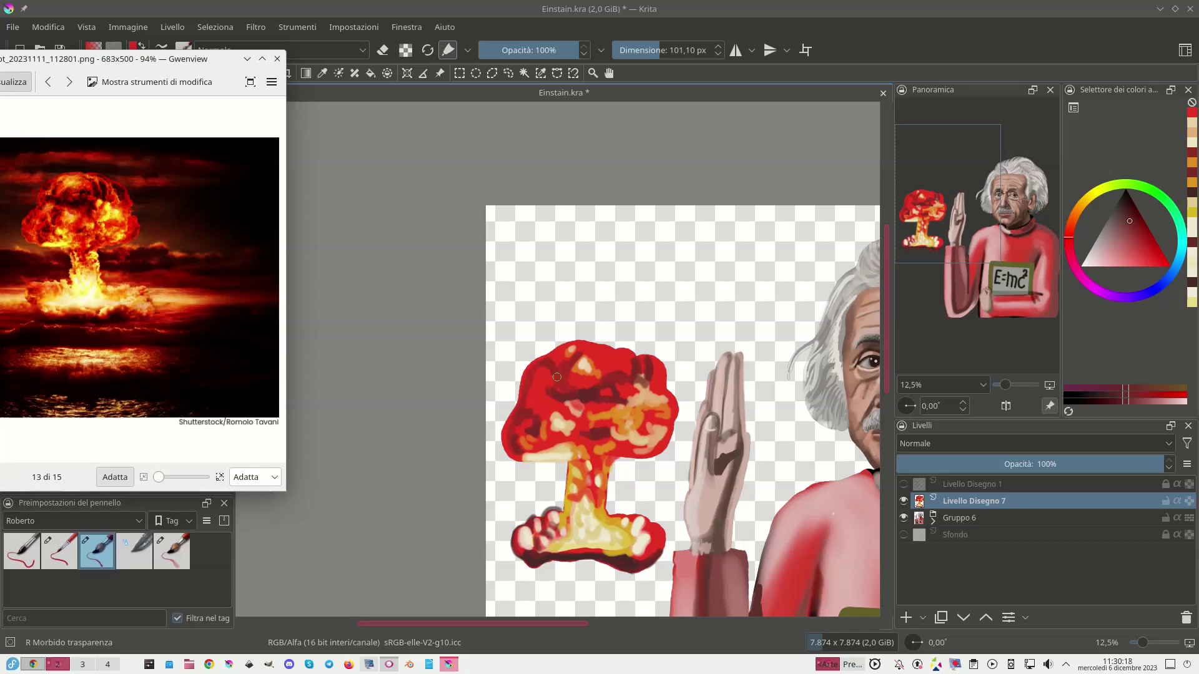
left_click(561, 391, "ctrl")
left_click(542, 376)
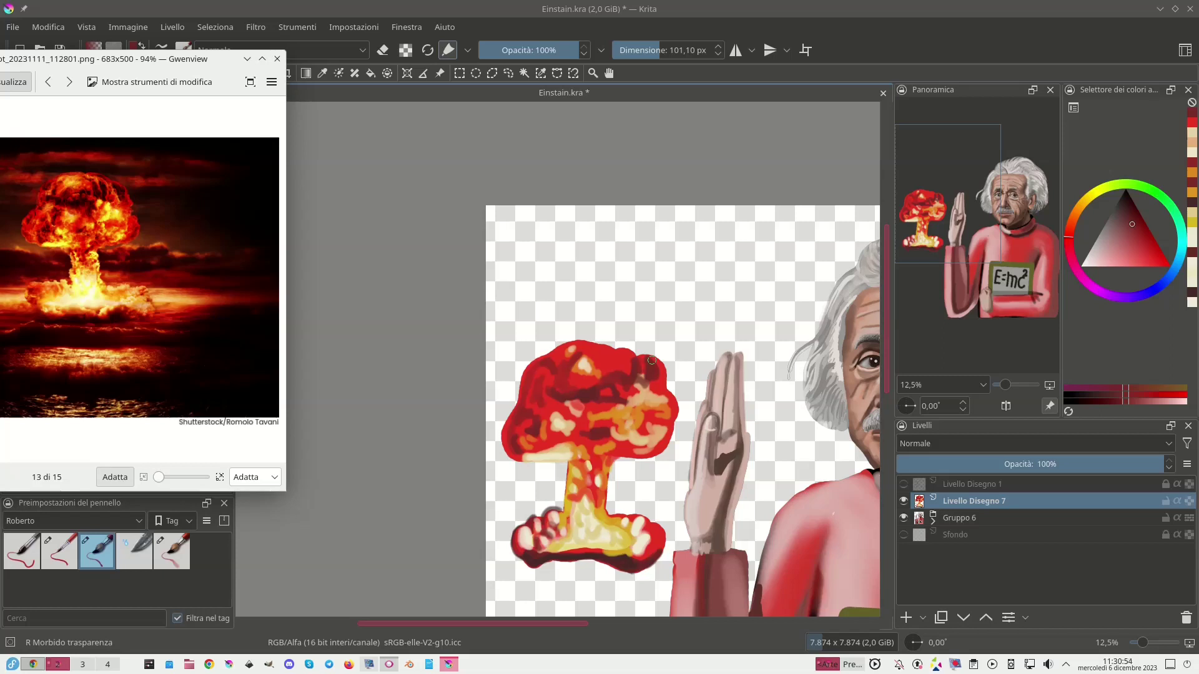
Paint bright red along the cap's upper-left contour and deepen the shadows on its left side with dark red.
left_click(547, 358, "ctrl")
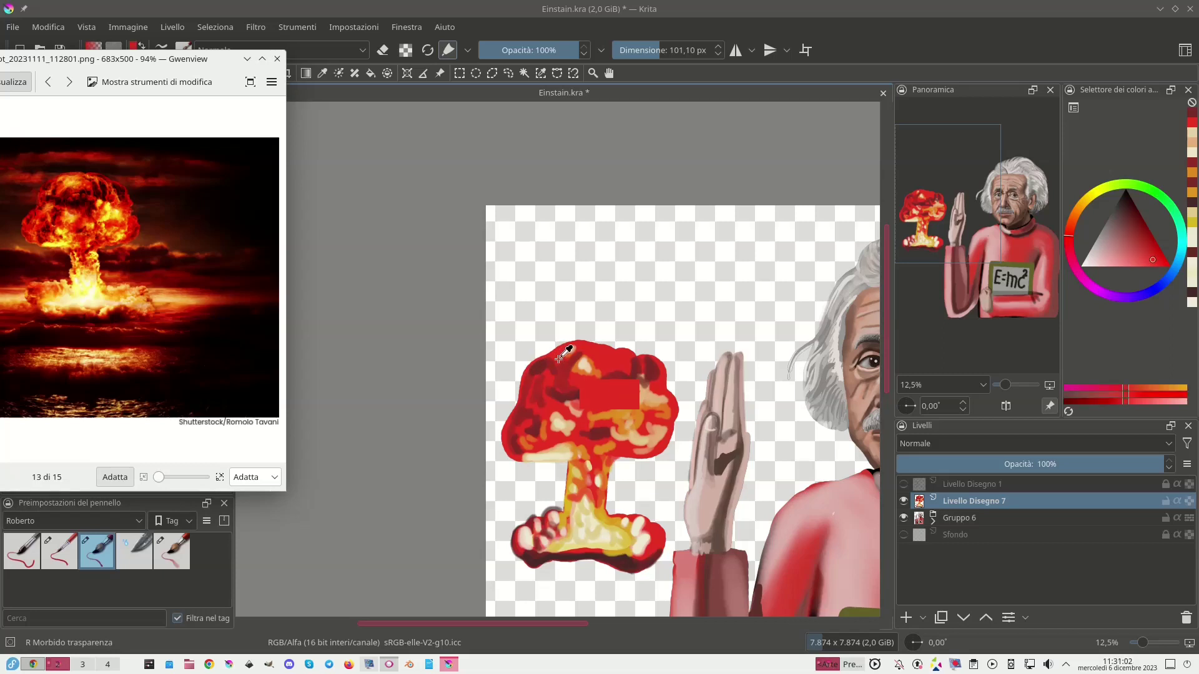
left_click_drag(551, 360, 528, 386)
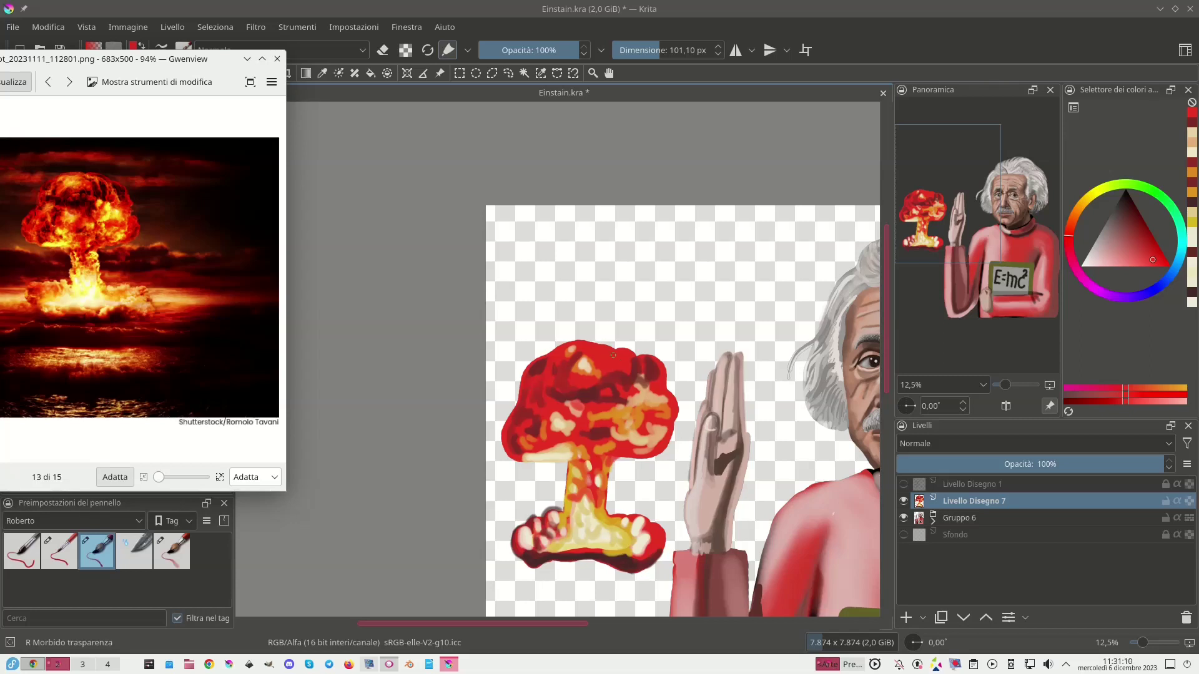
left_click(633, 359, "ctrl")
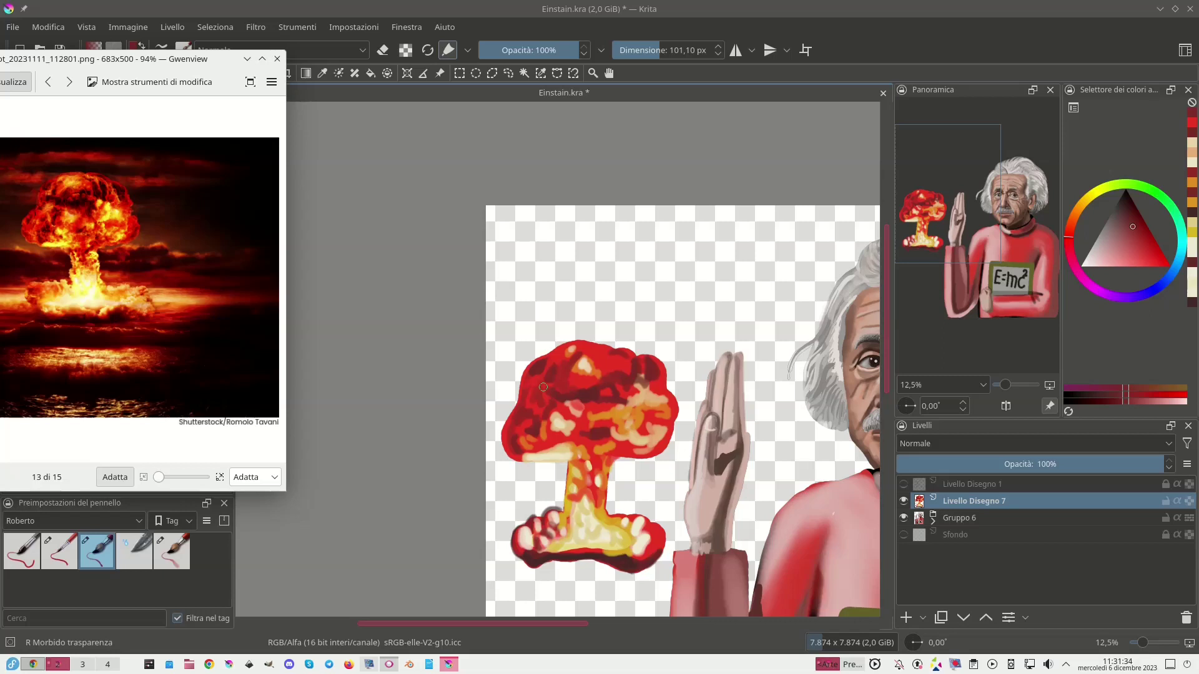
Add light tan touches to the cap's left half and pale yellow highlights to the lit lobes on its right side.
left_click(559, 428, "ctrl")
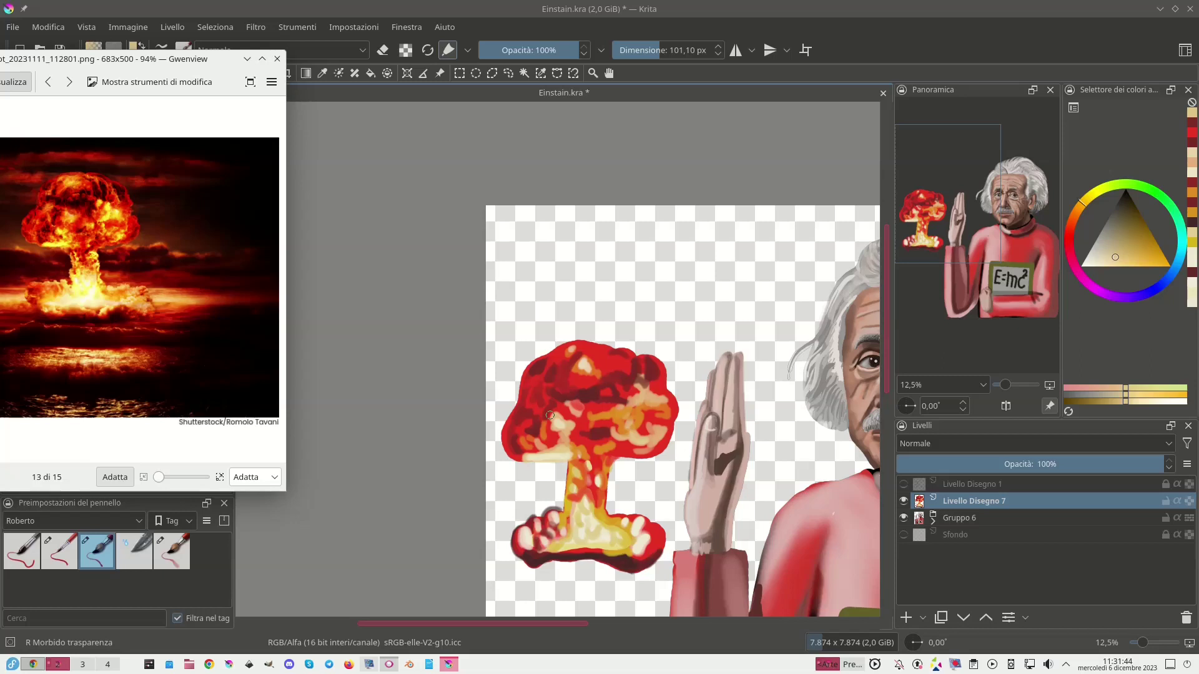
left_click(628, 558, "ctrl")
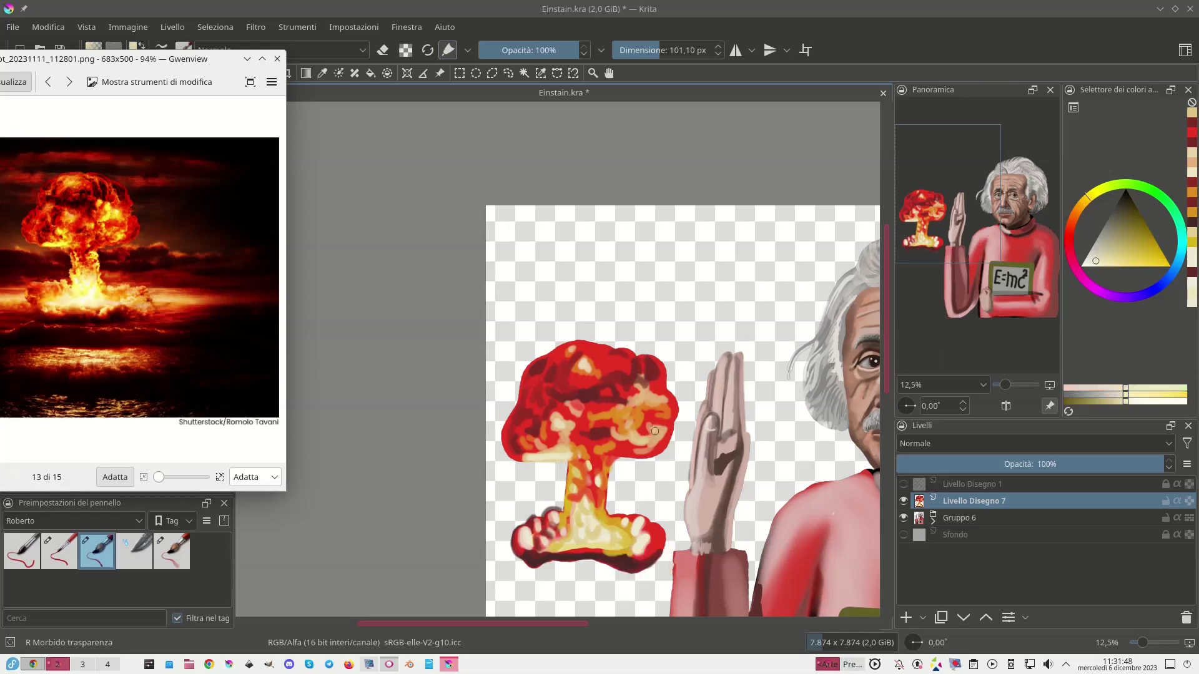
left_click(659, 424)
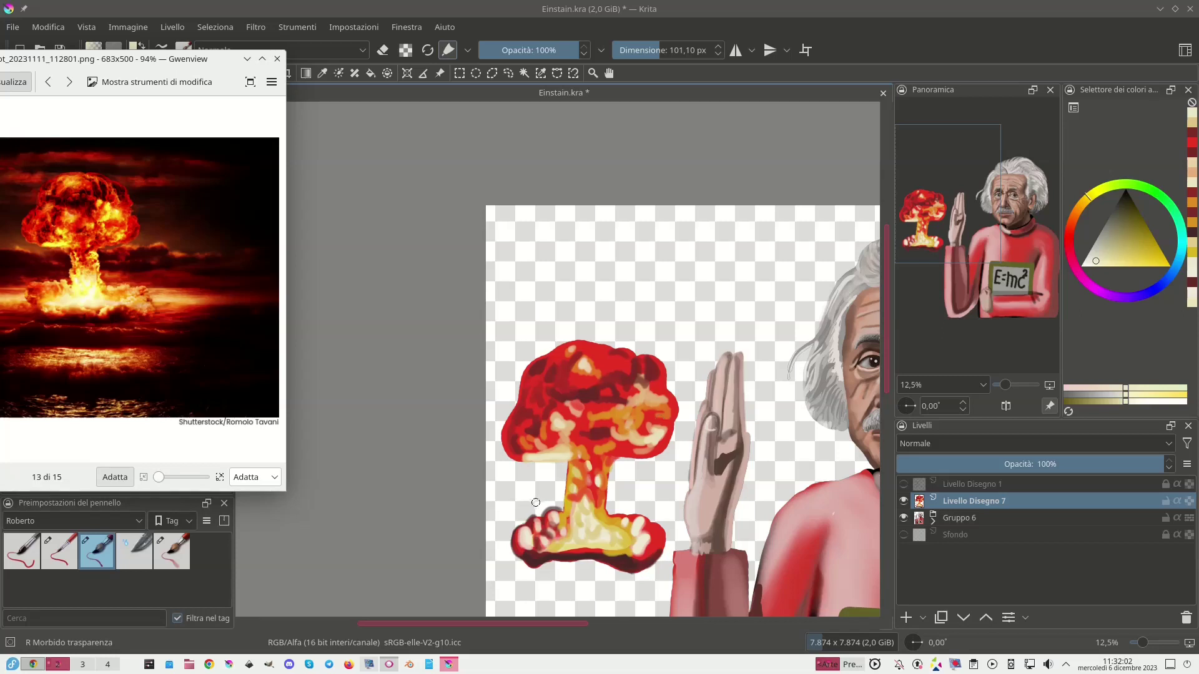
Sample the golden yellow from the base and paint it between the pale highlights of the base's left and right lobes.
left_click(559, 541, "ctrl")
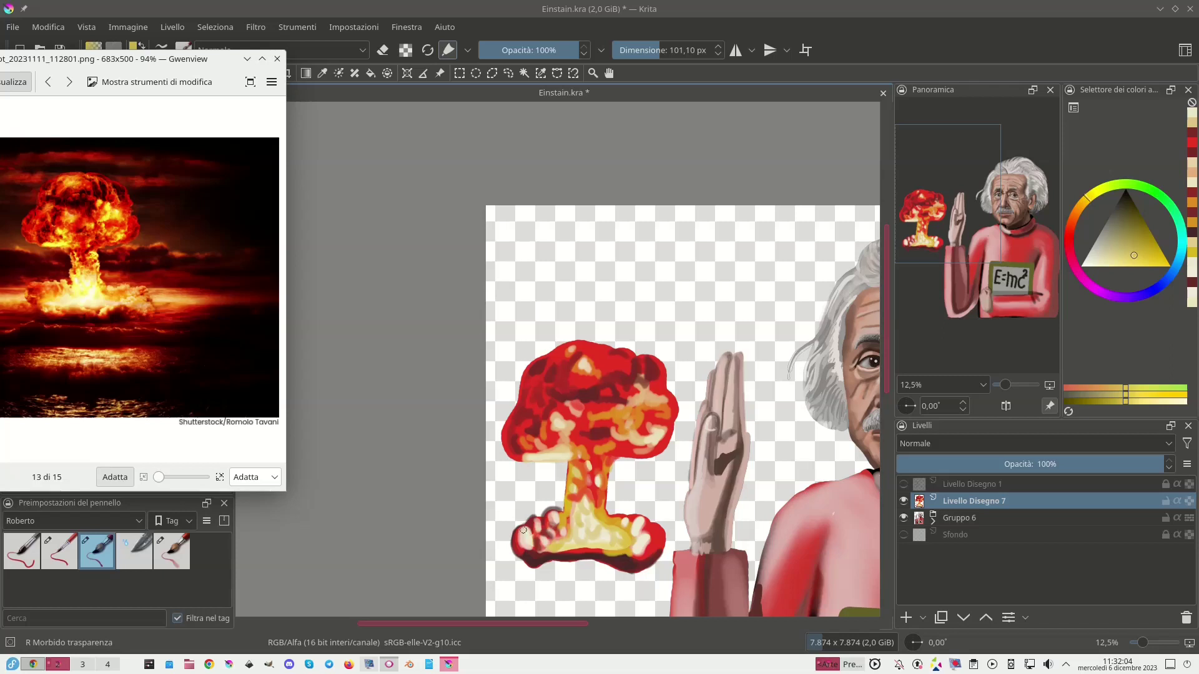
left_click_drag(528, 530, 528, 551)
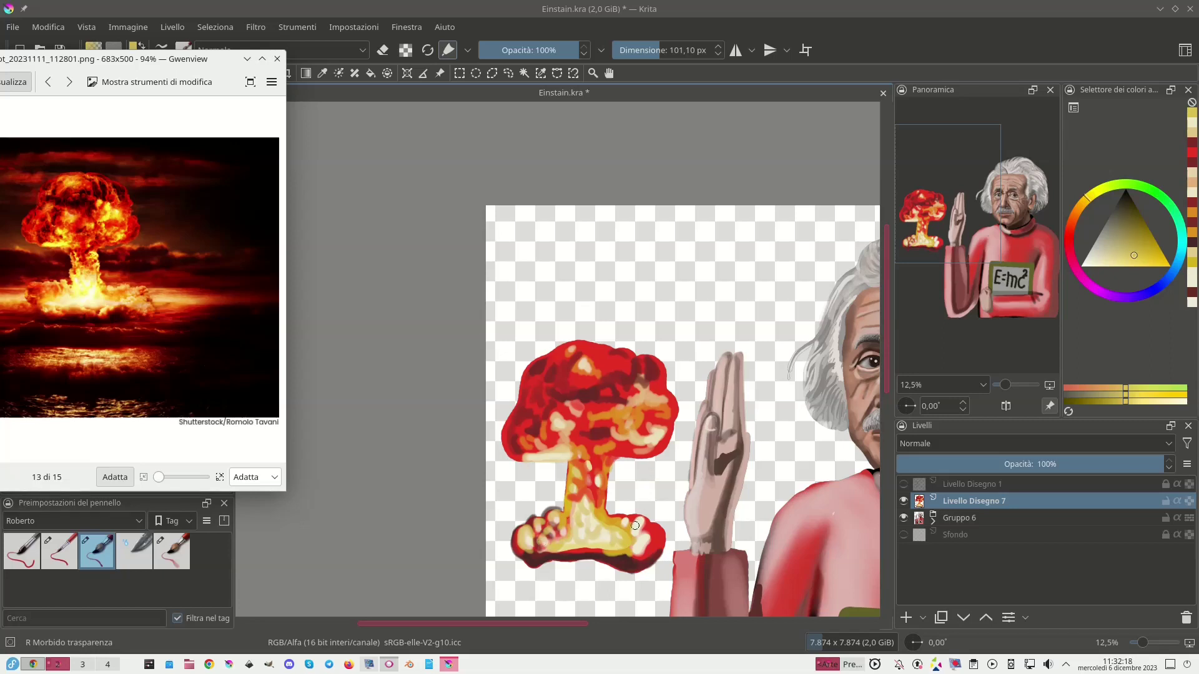
mouse_move(635, 521)
left_mouse_down()
mouse_move(650, 541)
mouse_move(638, 554)
left_mouse_up()
Sample the very dark red-brown from the base's edge and paint small shadows between the billows of its right lobe.
left_click(653, 547, "ctrl")
left_click_drag(654, 545, 657, 545)
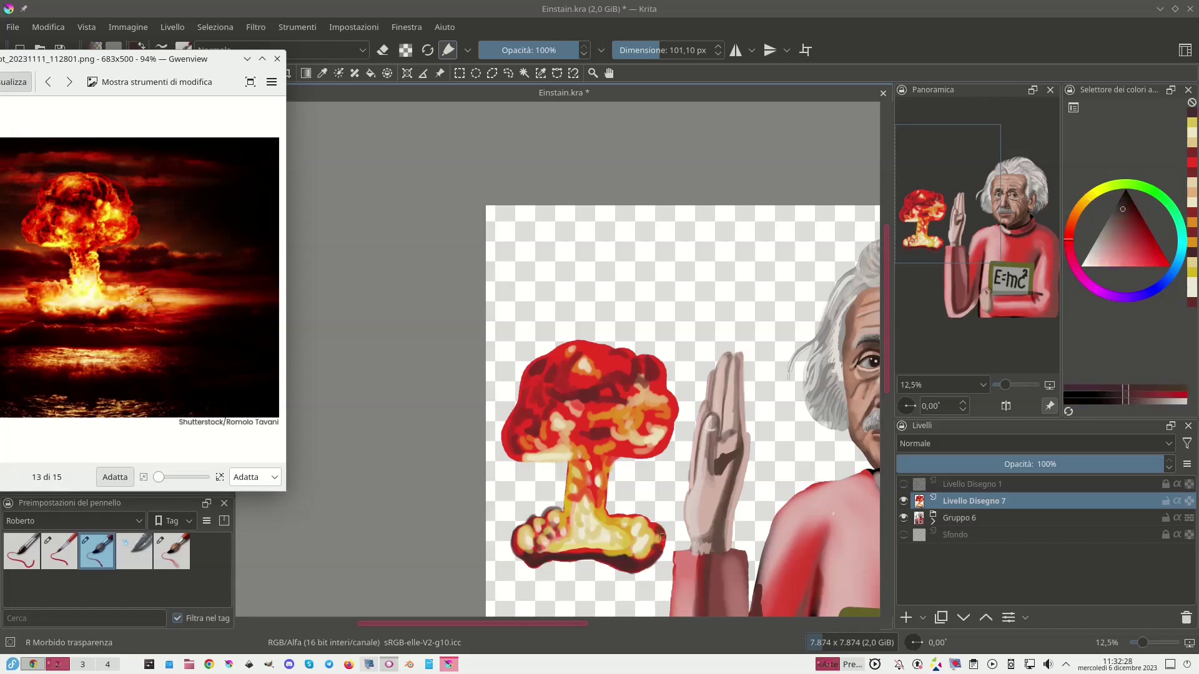
left_click_drag(647, 530, 638, 560)
Paint golden and pale yellow along the stem's lower-left side and sample the stem's orange-red.
left_click(565, 498, "ctrl")
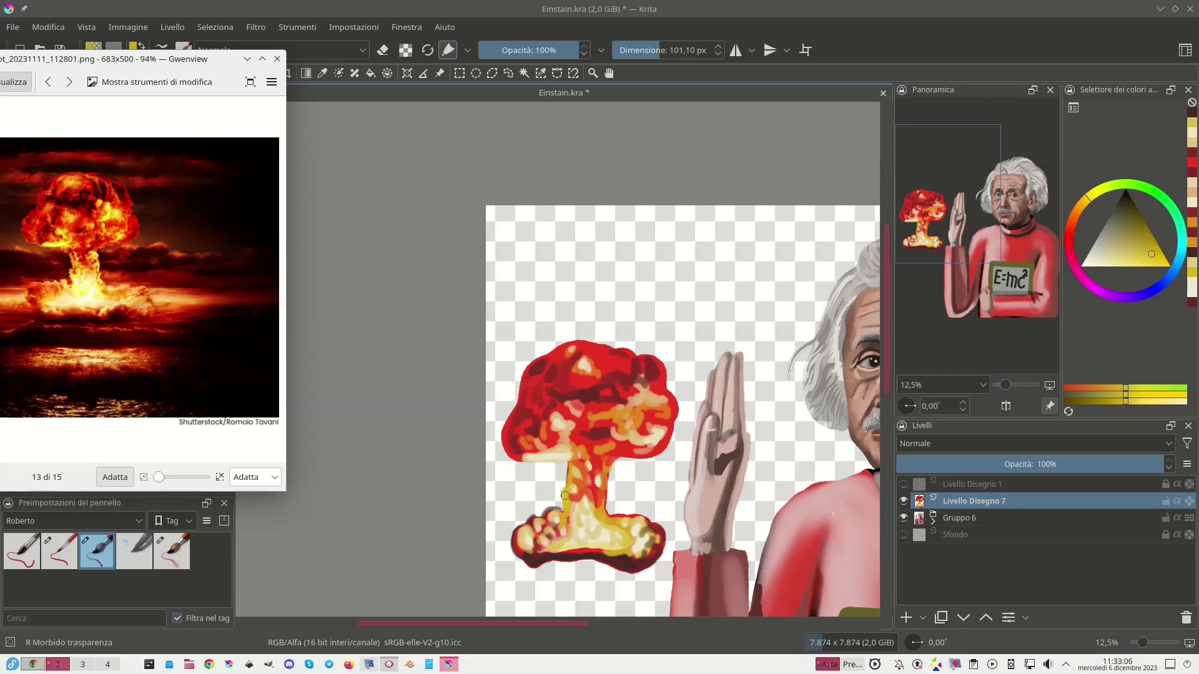
left_click(565, 495, "ctrl")
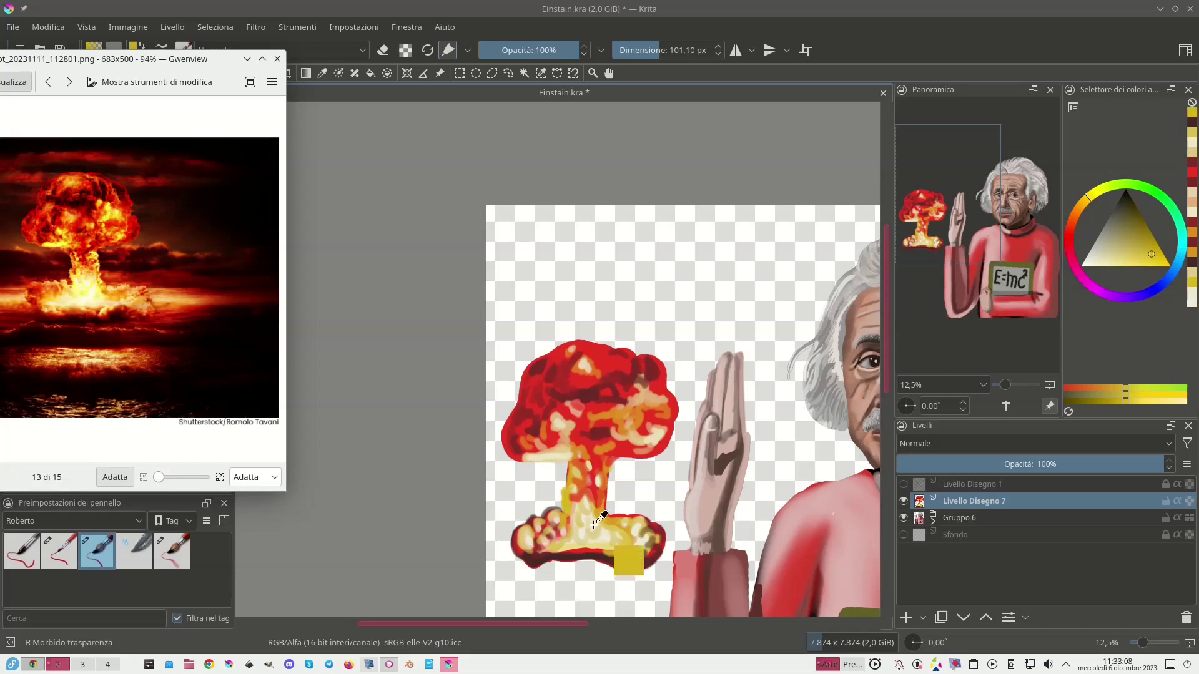
left_click(564, 493, "ctrl")
left_click_drag(563, 492, 565, 511)
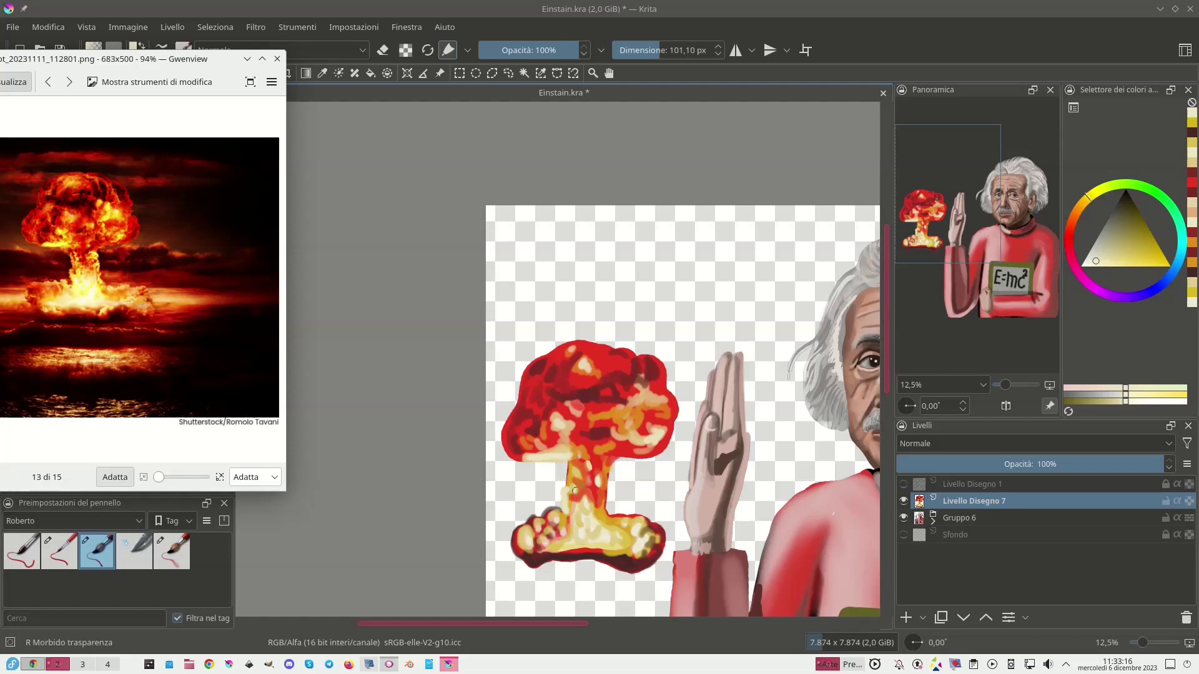
left_click(570, 493, "ctrl")
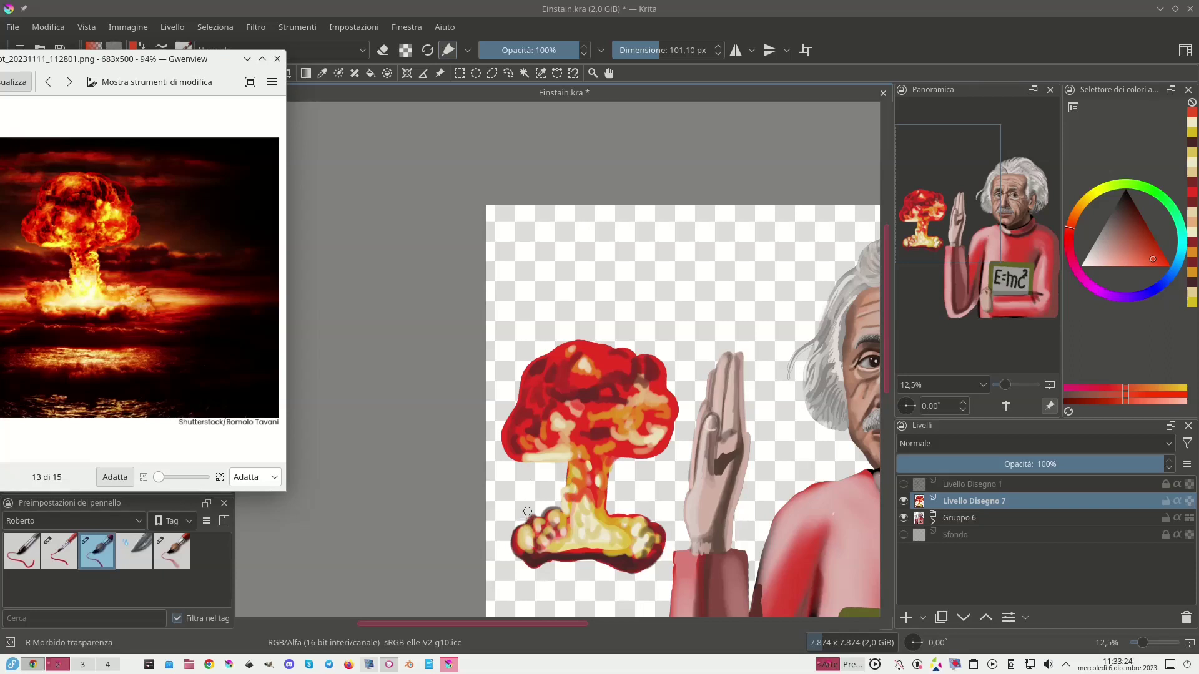
Build up the upper edge of the base's left lobe in orange, red and tan, and add pale yellow highlights across the base.
left_click(526, 531, "ctrl")
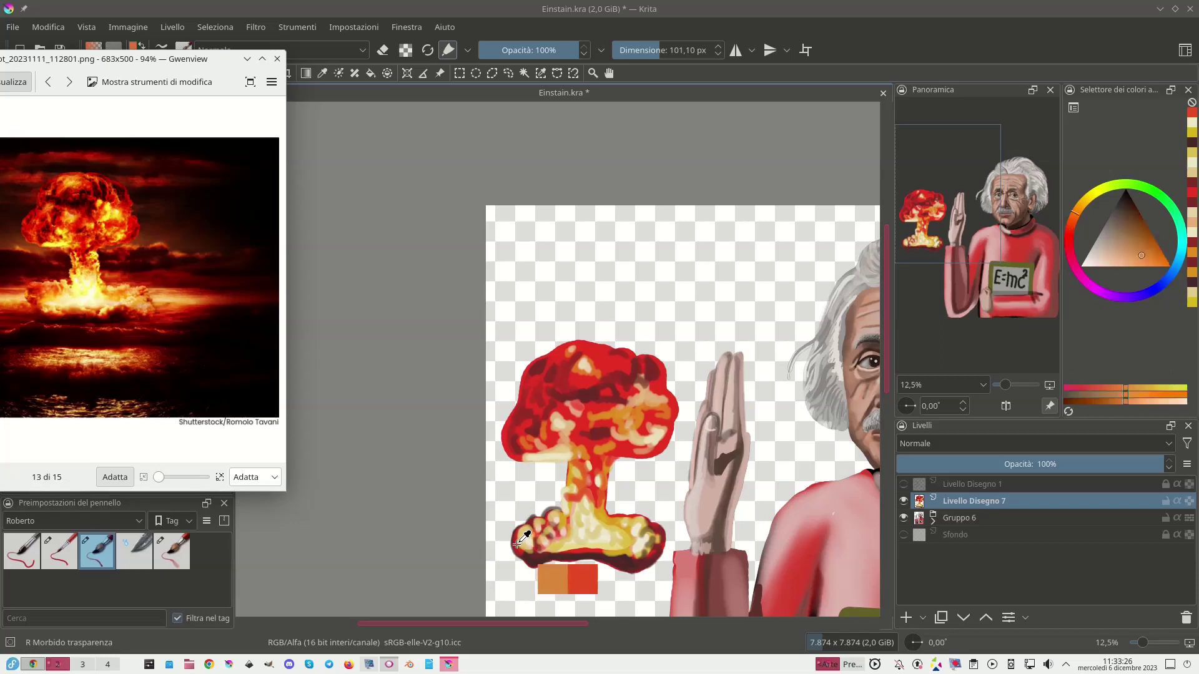
left_click_drag(528, 519, 512, 531)
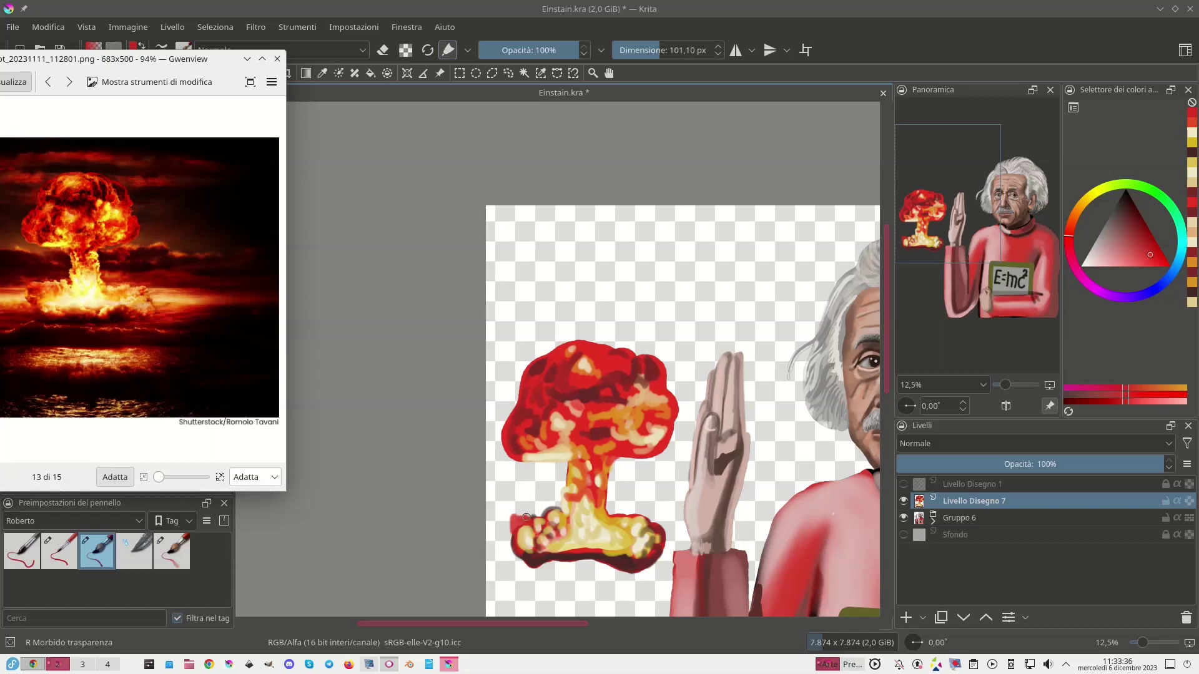
left_click(531, 522, "ctrl")
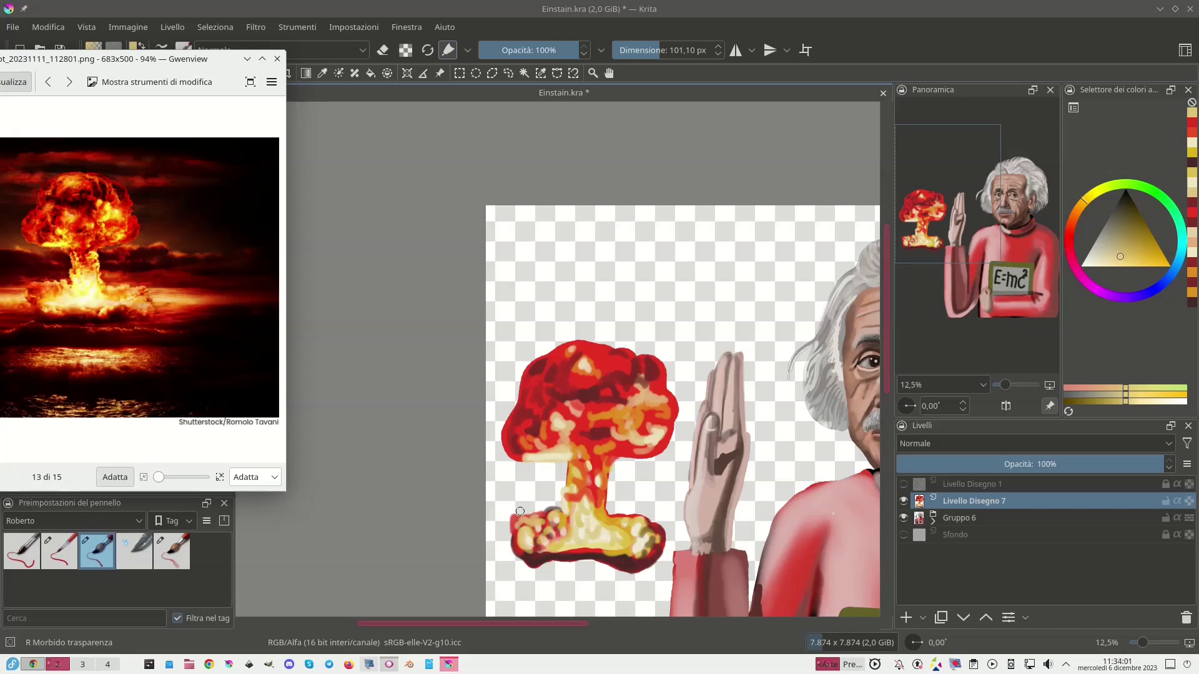
left_click(587, 522, "ctrl")
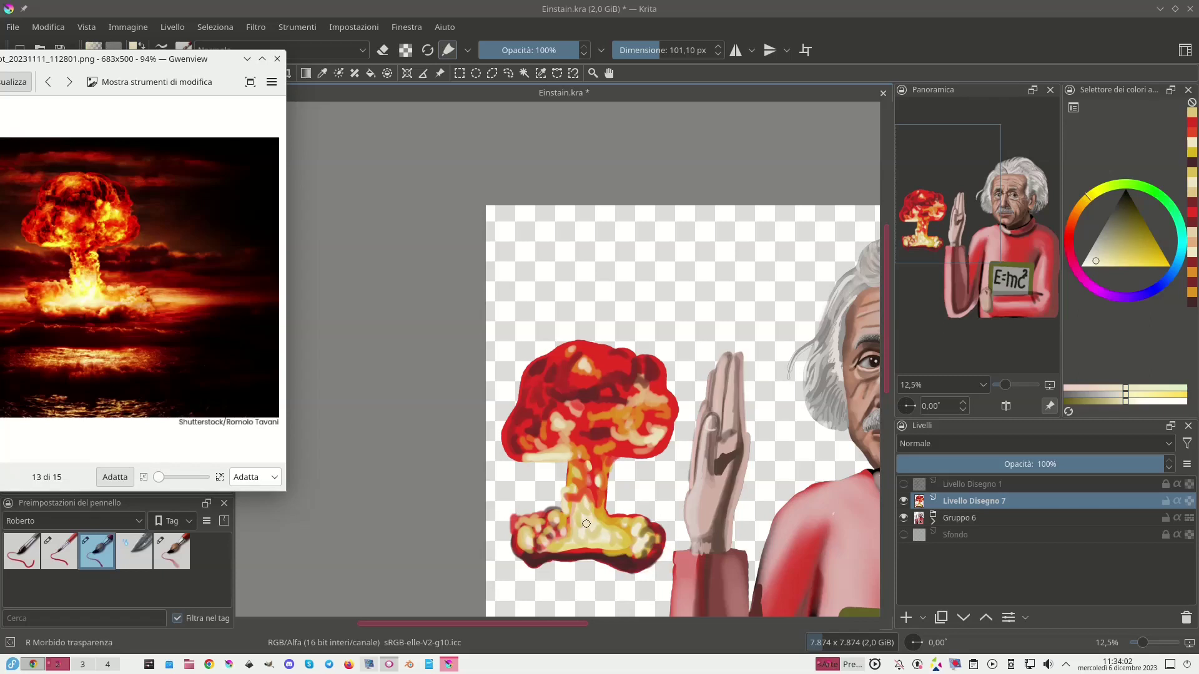
mouse_move(586, 526)
left_mouse_down()
mouse_move(552, 542)
mouse_move(620, 537)
mouse_move(607, 528)
mouse_move(643, 537)
left_mouse_up()
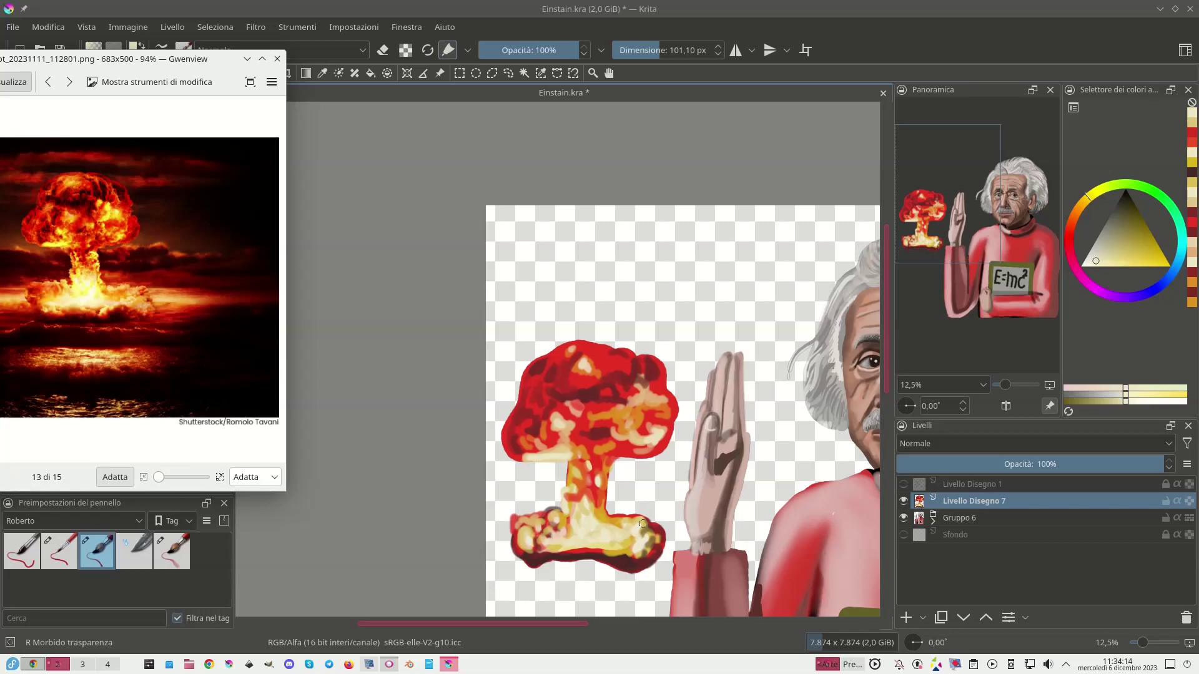
Sample the dark red from the cap and shade the left and right edges of the stem.
left_click(552, 455, "ctrl")
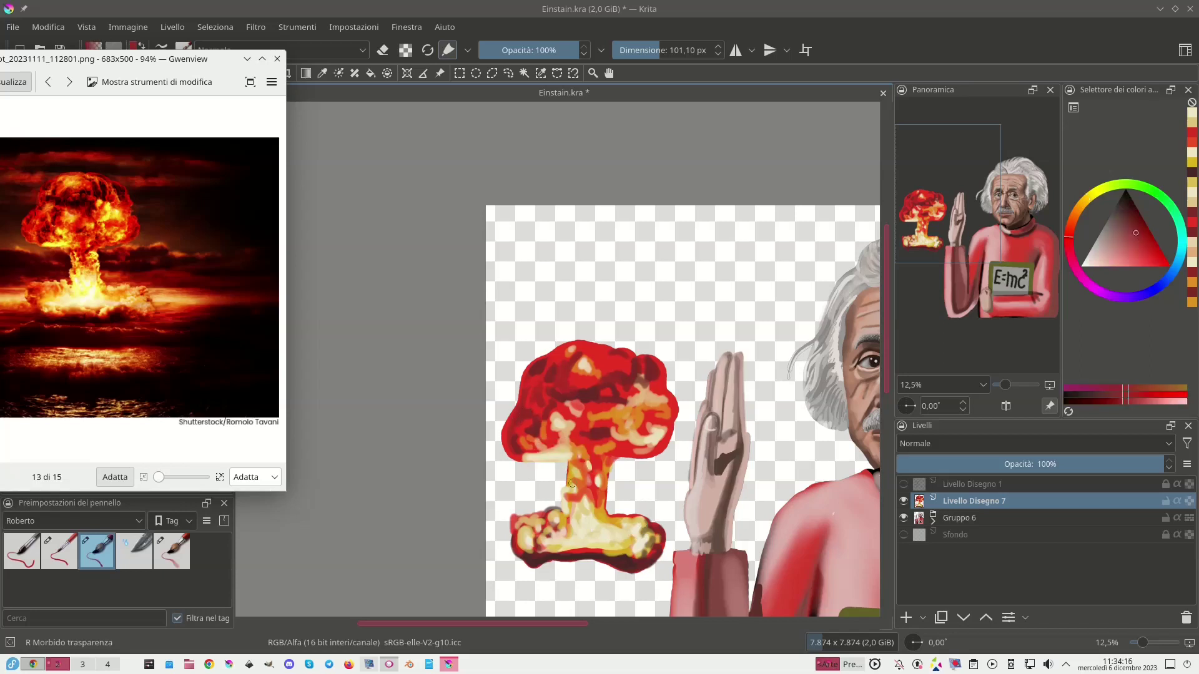
mouse_move(563, 498)
left_mouse_down()
mouse_move(561, 508)
mouse_move(561, 497)
left_mouse_up()
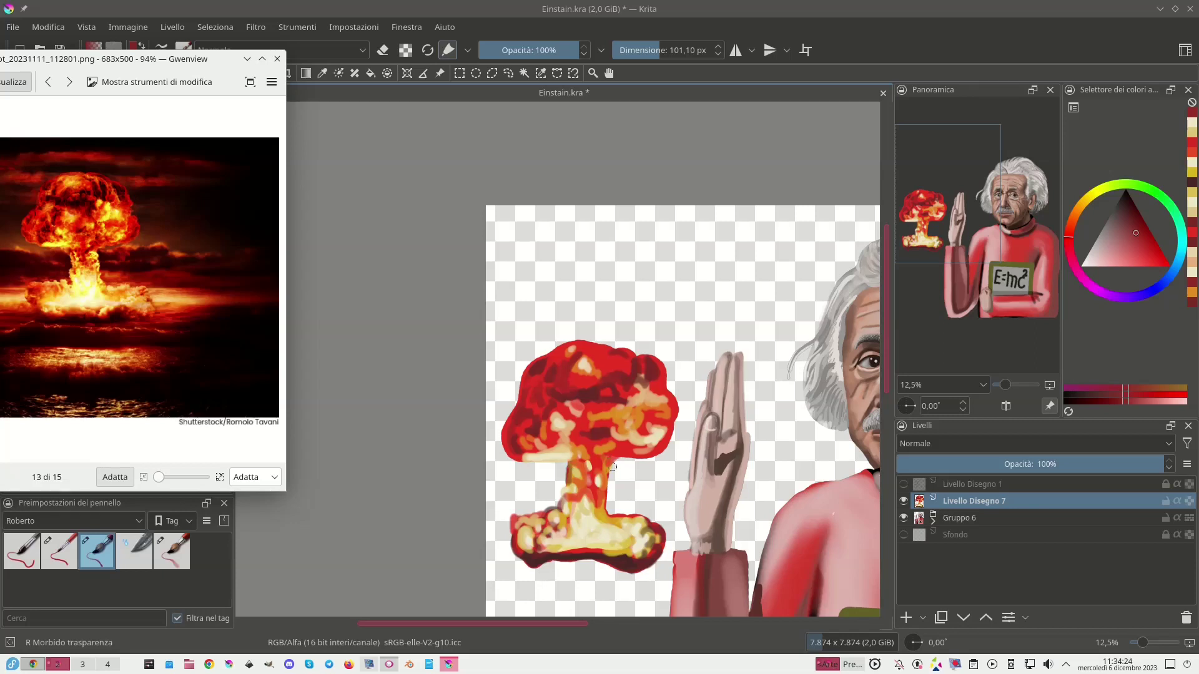
left_click_drag(610, 462, 605, 506)
Sample the light tan from the cap's top patch and paint small highlights across the cap's upper-left area.
left_click(584, 365, "ctrl")
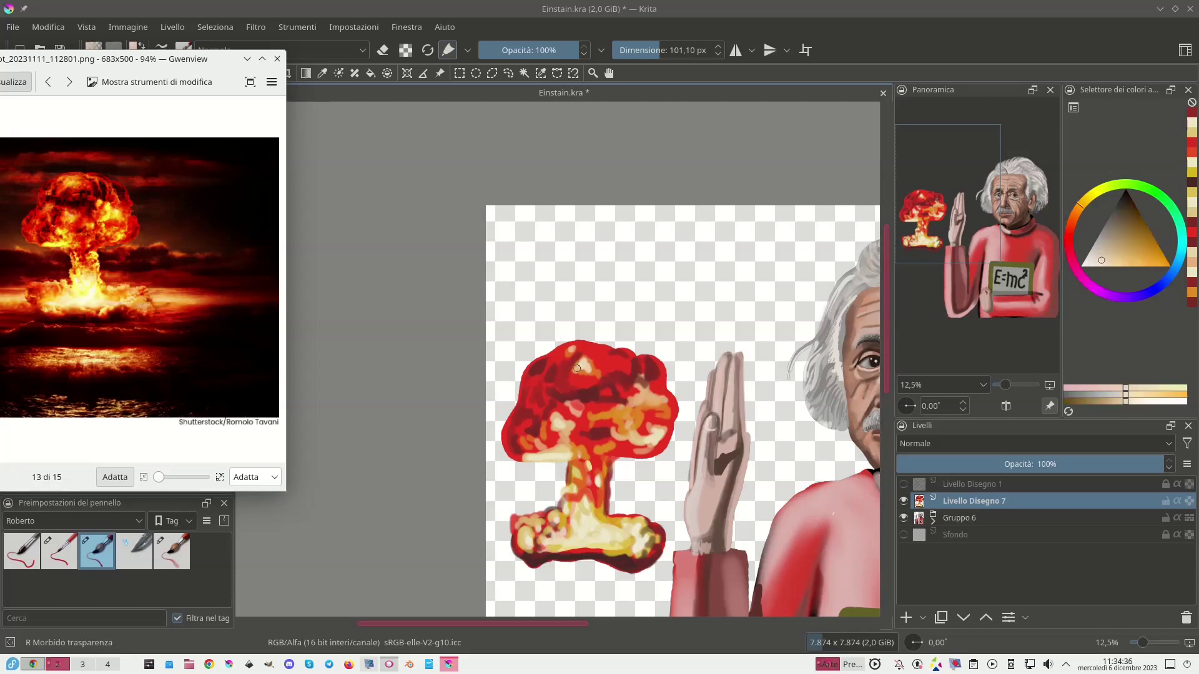
mouse_move(583, 368)
left_mouse_down()
mouse_move(587, 348)
mouse_move(550, 359)
left_mouse_up()
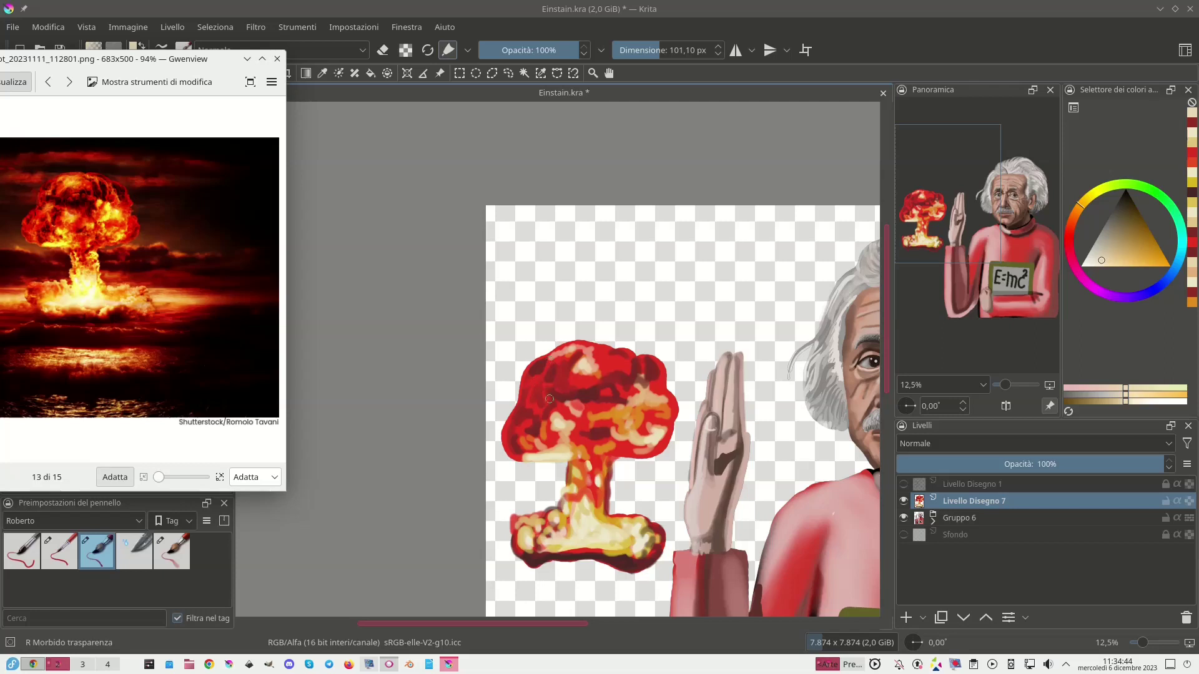
Paint tan highlights on the cap's upper-left area, extend its lower-right edge in sampled red and add dark red shading.
mouse_move(547, 394)
left_mouse_down()
mouse_move(532, 407)
mouse_move(551, 354)
left_mouse_up()
left_click(665, 442, "ctrl")
left_click_drag(667, 440, 675, 420)
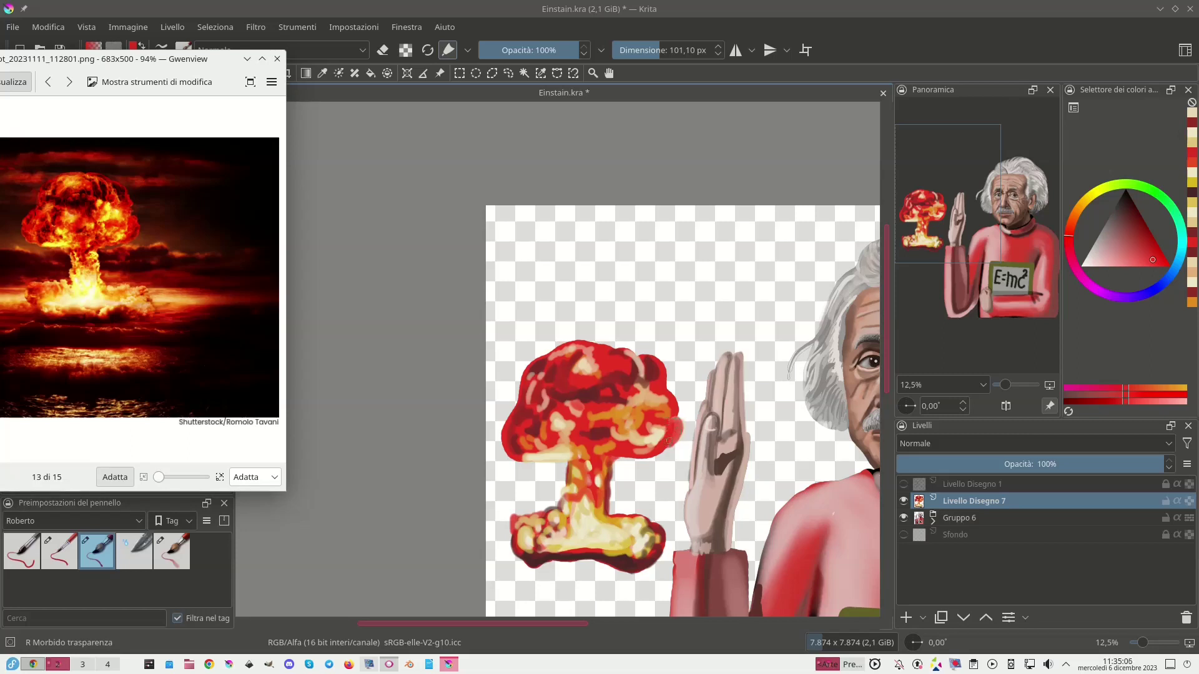
left_click(652, 441, "ctrl")
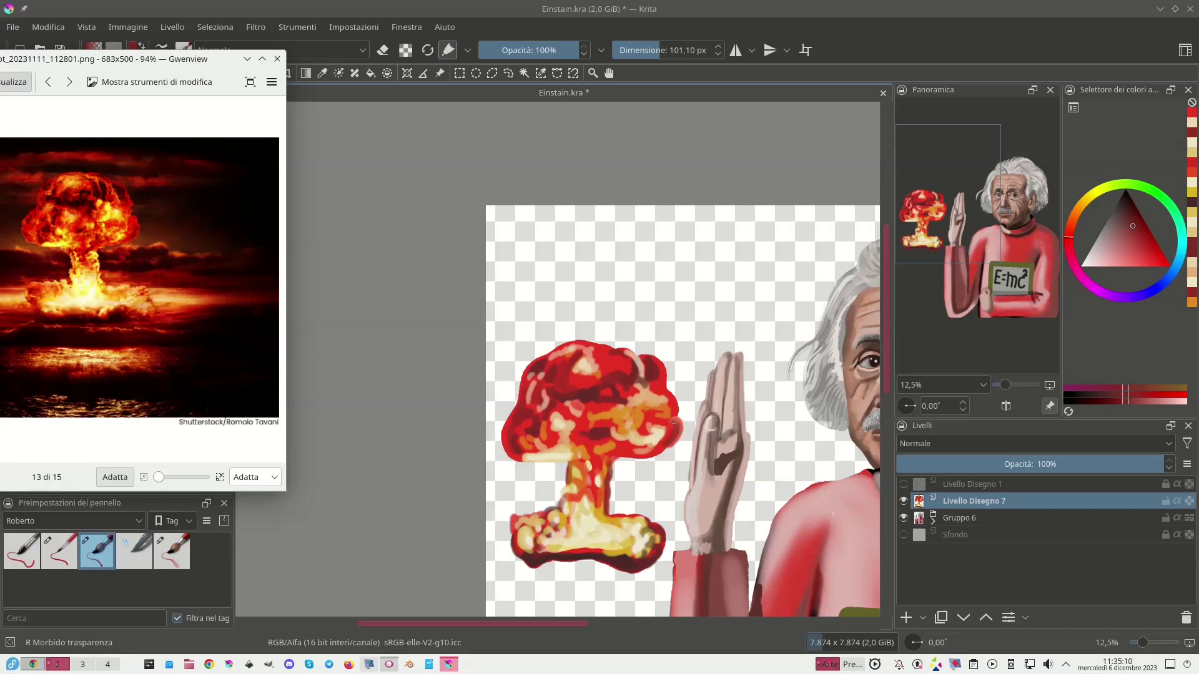
left_click_drag(674, 423, 678, 429)
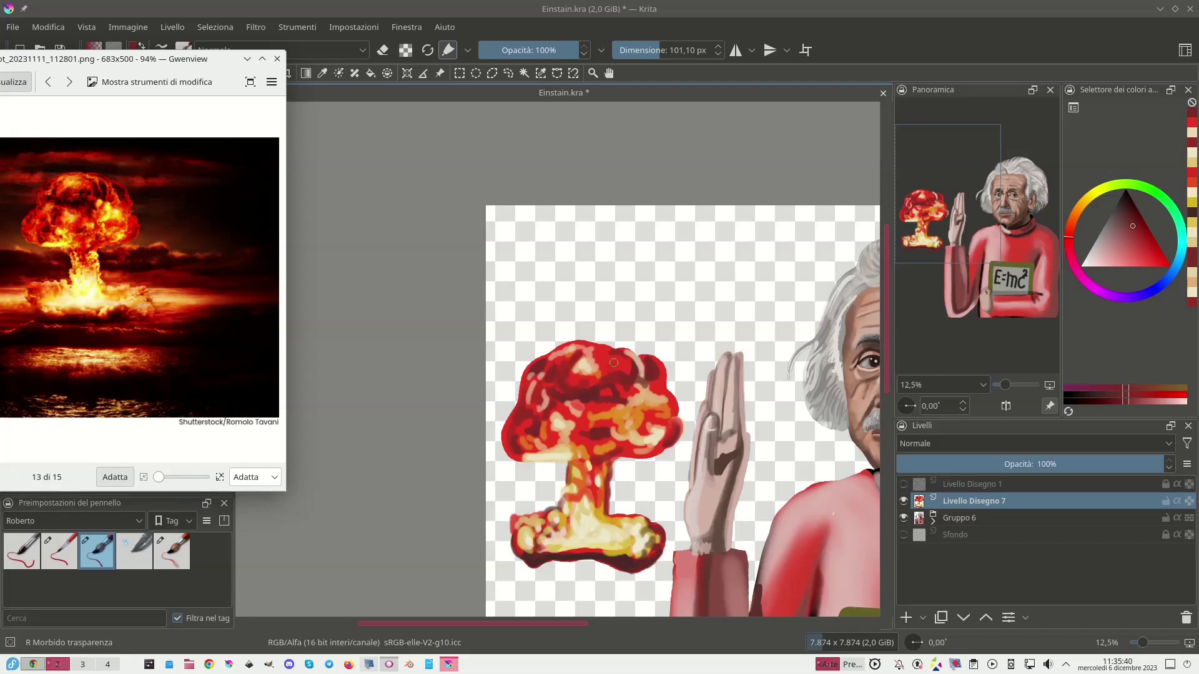
Show the sketch layer Livello Disegno 1 and paint the globe below the cloud with a blue outline and pale blue patches.
left_click(903, 484)
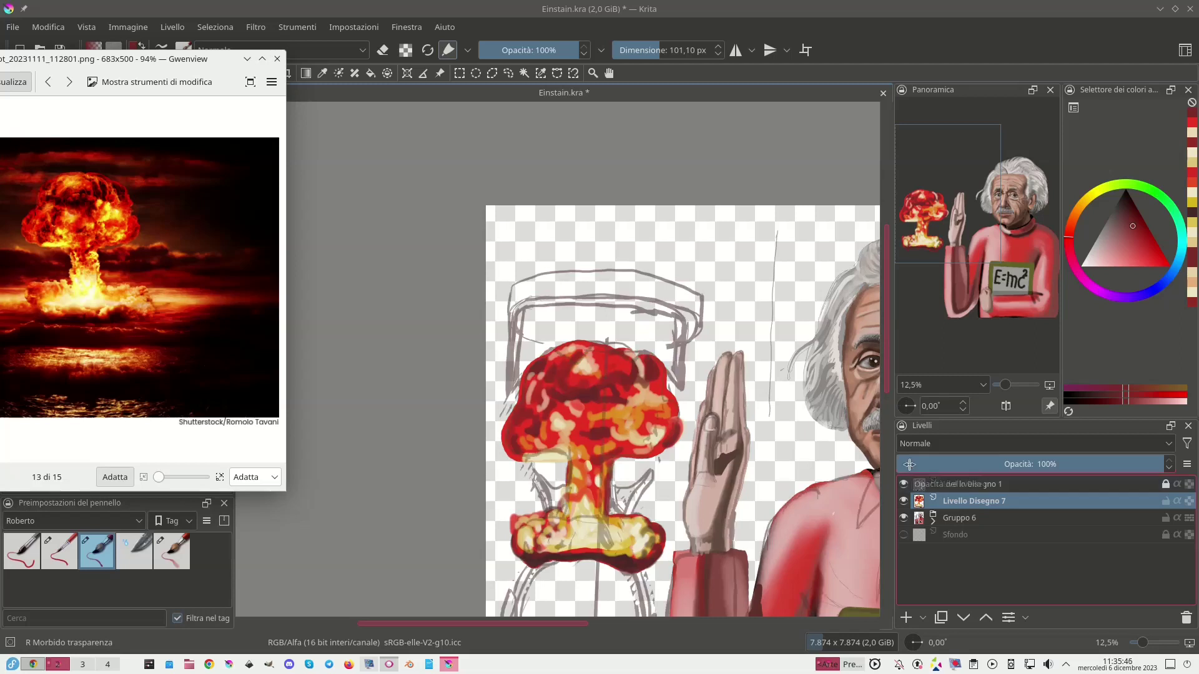
left_click_drag(613, 530, 595, 378)
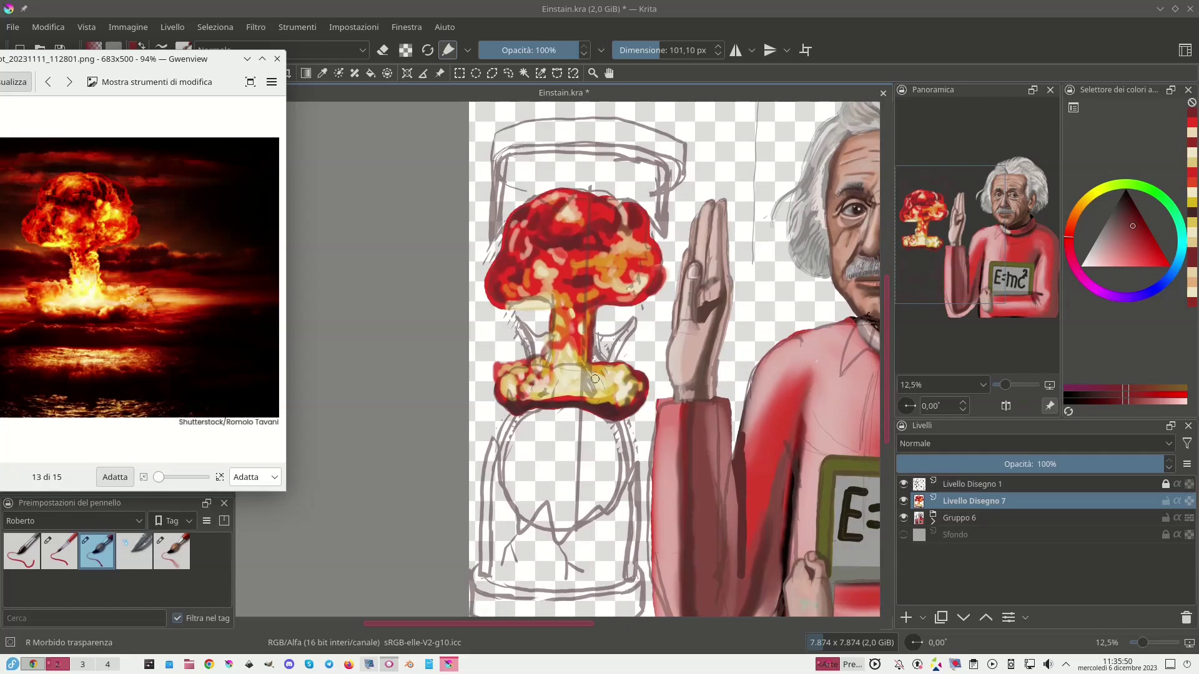
left_click(1165, 282)
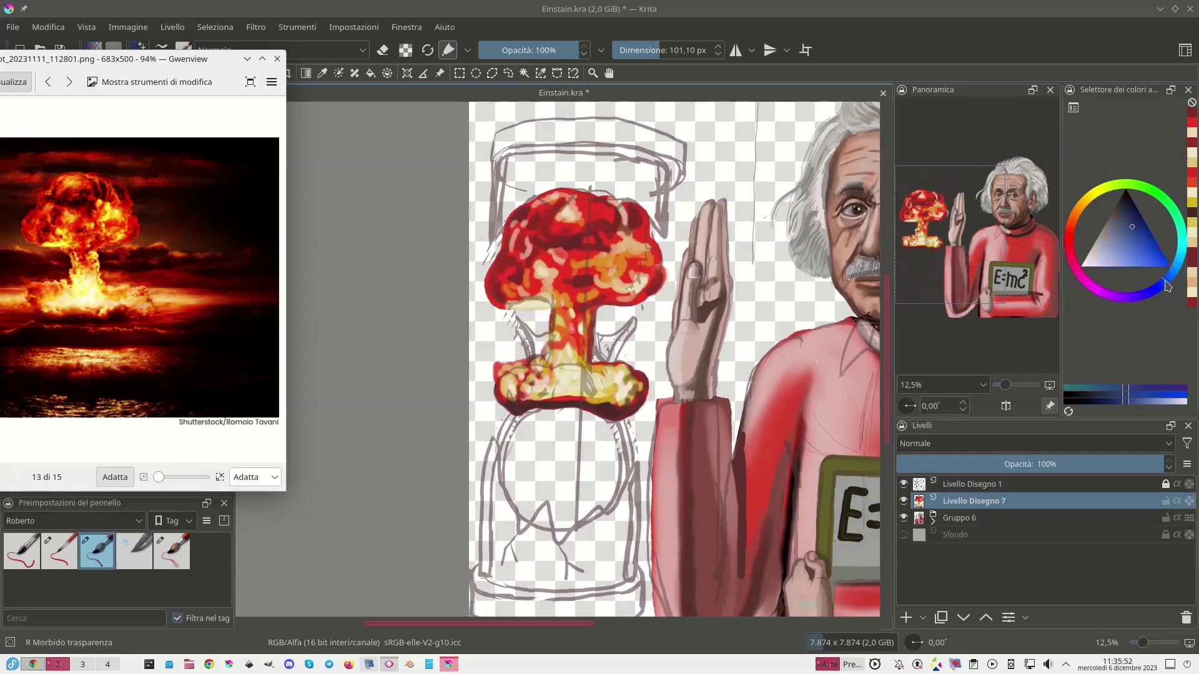
left_click(1143, 252)
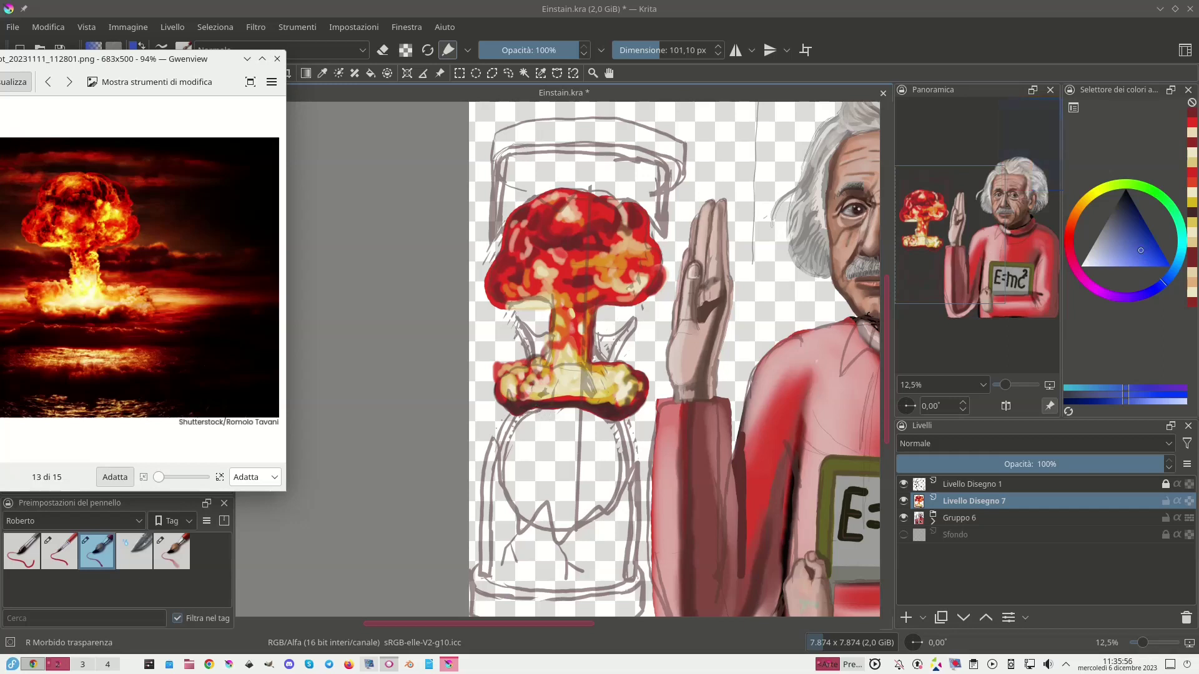
mouse_move(527, 414)
left_mouse_down()
mouse_move(503, 468)
mouse_move(518, 507)
mouse_move(546, 525)
mouse_move(580, 526)
mouse_move(614, 497)
mouse_move(617, 428)
mouse_move(590, 412)
mouse_move(532, 415)
mouse_move(588, 408)
mouse_move(617, 451)
mouse_move(623, 478)
mouse_move(601, 504)
mouse_move(557, 512)
left_mouse_up()
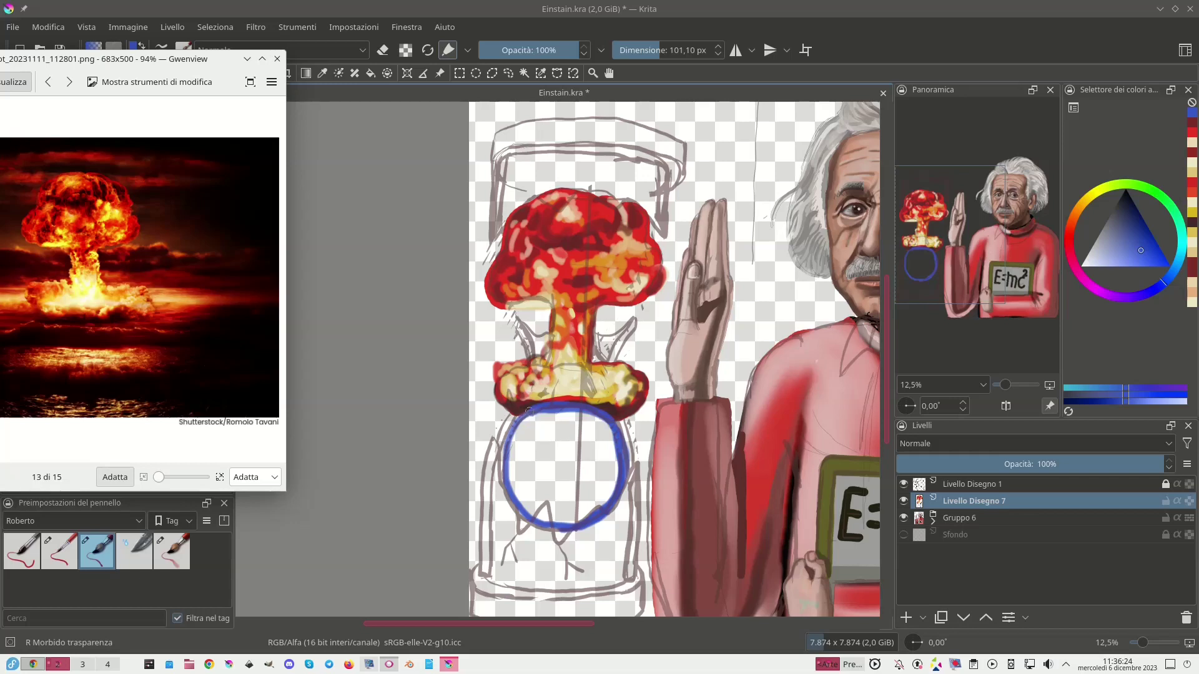
left_click(1108, 254)
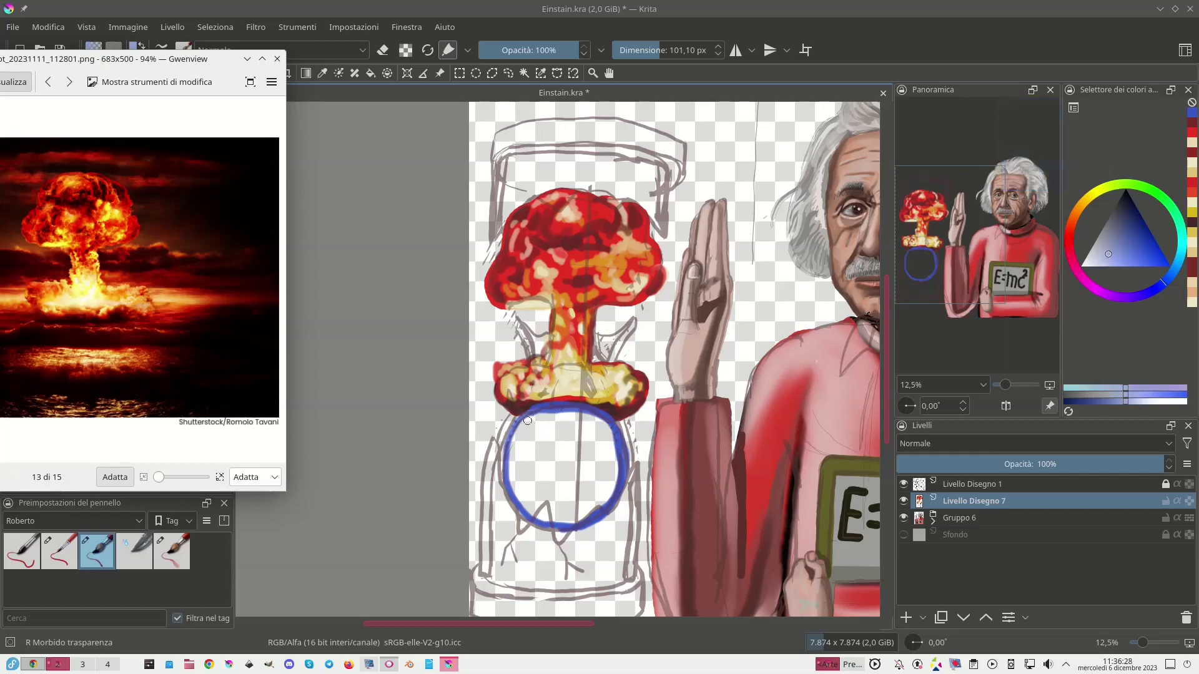
mouse_move(517, 435)
left_mouse_down()
mouse_move(532, 465)
mouse_move(520, 475)
mouse_move(513, 460)
mouse_move(527, 450)
mouse_move(559, 520)
mouse_move(581, 470)
mouse_move(540, 440)
mouse_move(605, 442)
mouse_move(613, 470)
mouse_move(615, 448)
mouse_move(615, 484)
mouse_move(599, 507)
left_mouse_up()
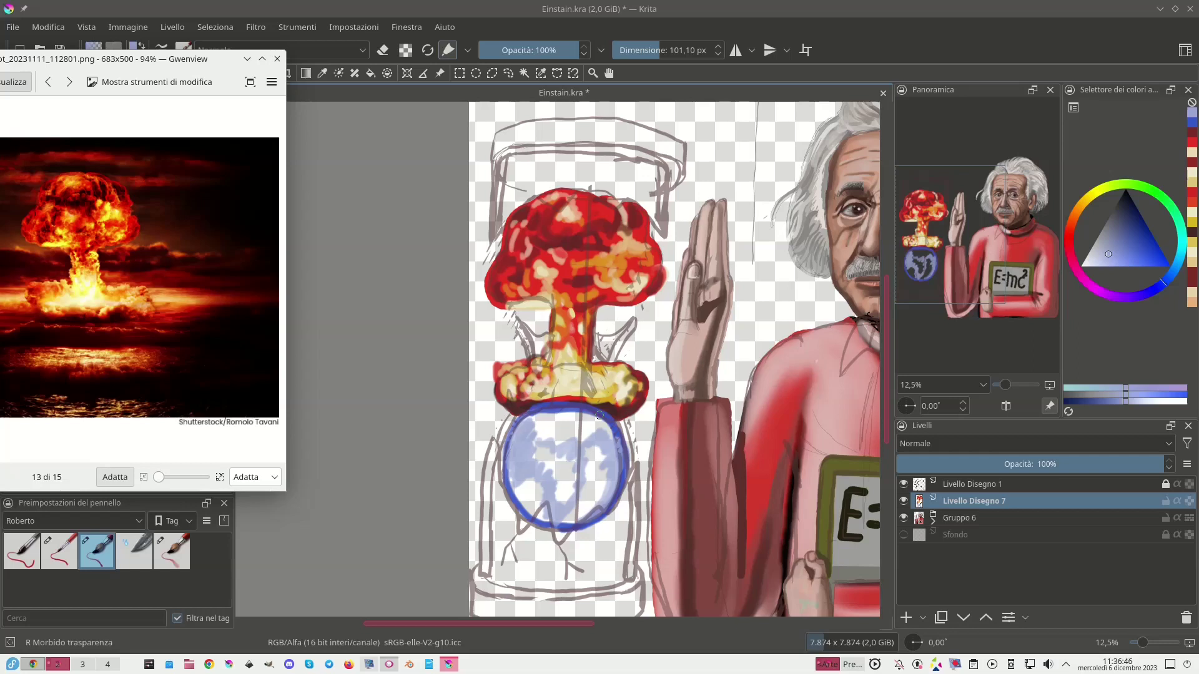
Pick a bright blue, switch to the R Duro opaco brush and paint solid blue areas across the globe.
left_click_drag(1102, 260, 1151, 259)
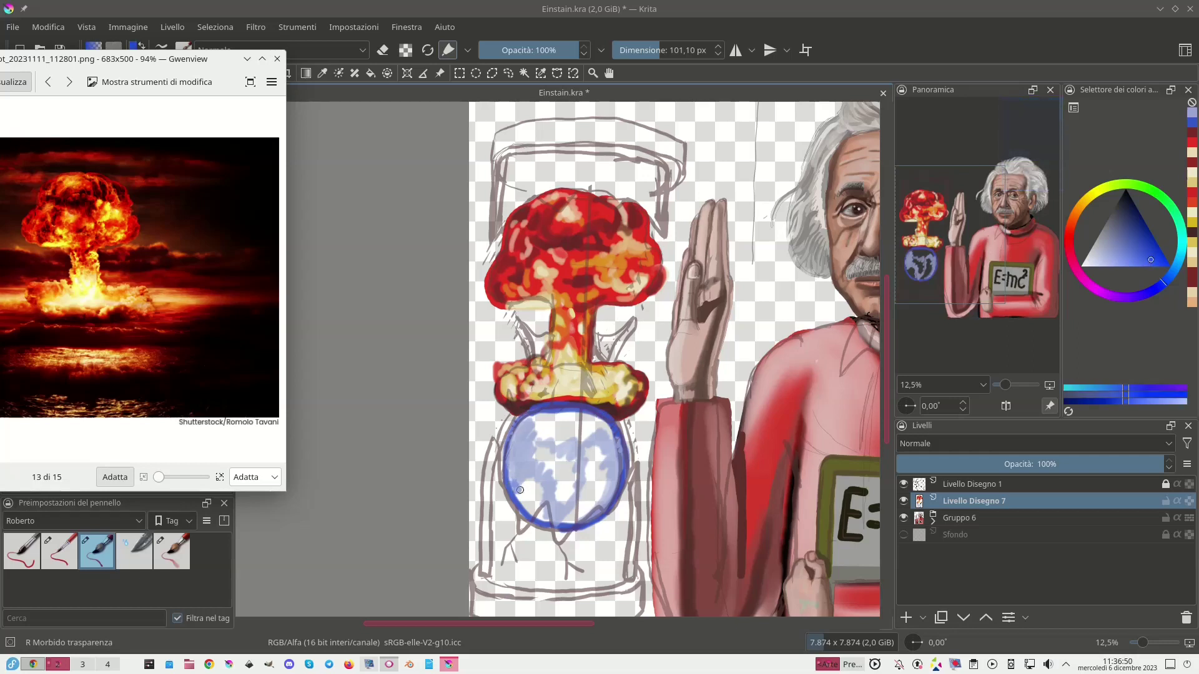
left_click_drag(524, 495, 542, 498)
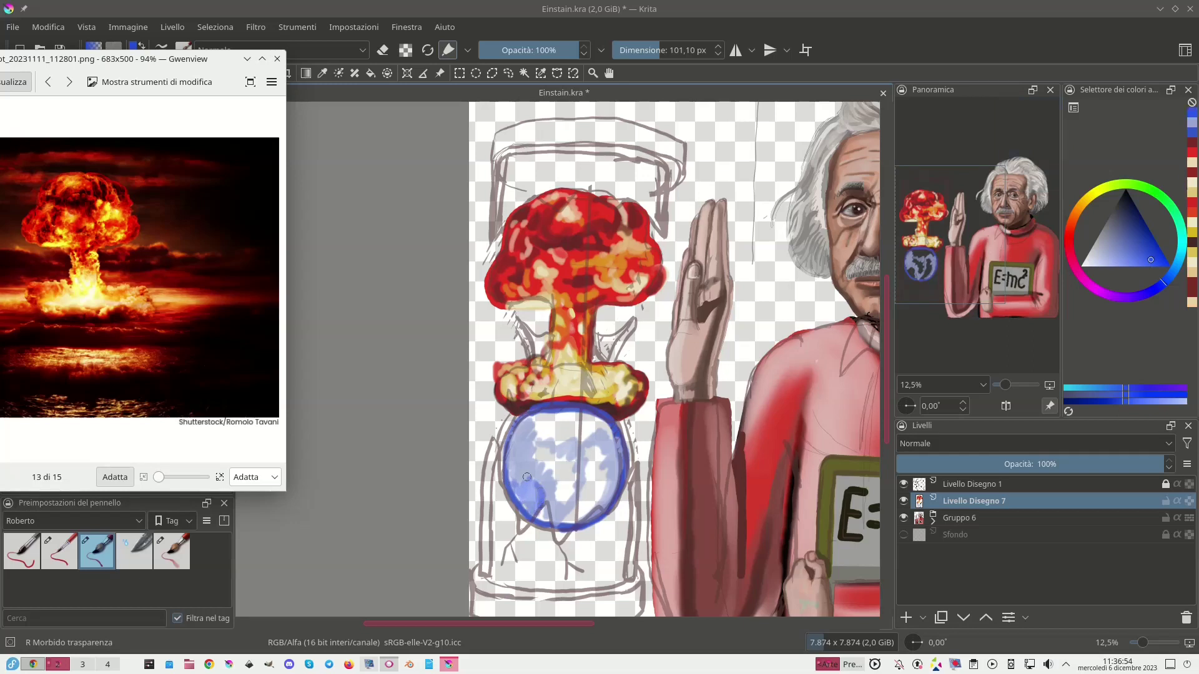
key("comma")
left_click_drag(538, 517, 510, 484)
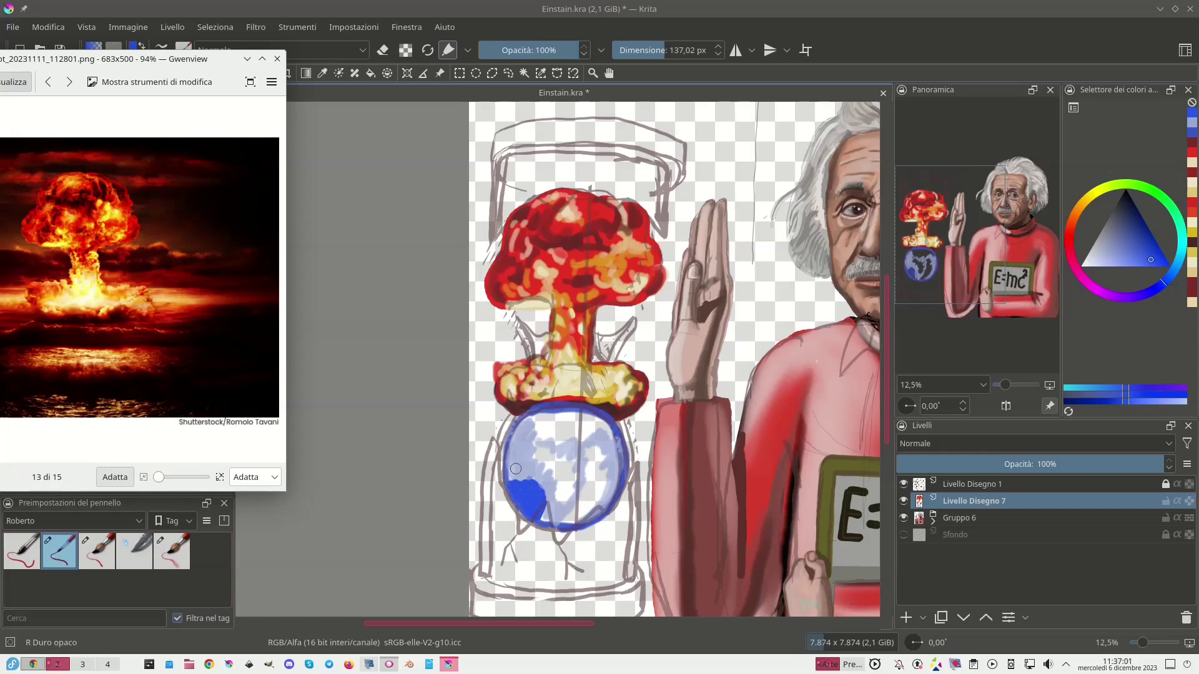
mouse_move(551, 437)
left_mouse_down()
mouse_move(541, 455)
mouse_move(569, 471)
mouse_move(565, 493)
mouse_move(590, 446)
mouse_move(603, 466)
mouse_move(594, 507)
mouse_move(565, 524)
mouse_move(584, 499)
left_mouse_up()
mouse_move(541, 417)
left_mouse_down()
mouse_move(542, 440)
mouse_move(547, 411)
mouse_move(562, 437)
mouse_move(580, 436)
mouse_move(590, 413)
mouse_move(612, 439)
left_mouse_up()
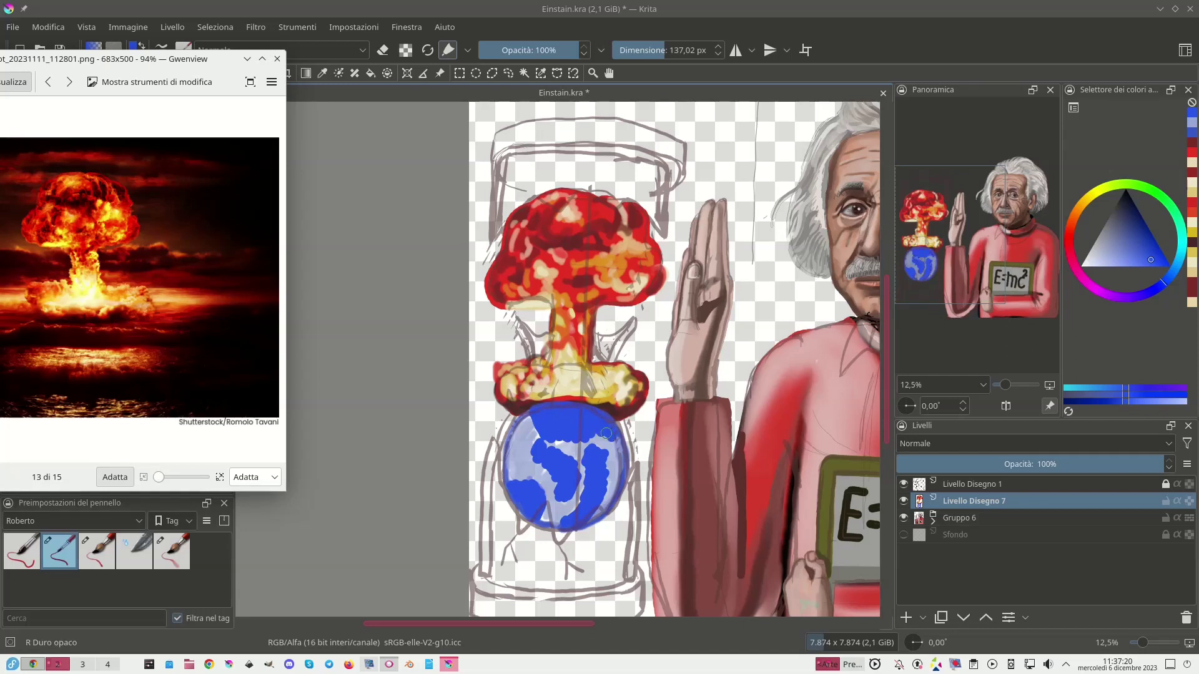
Hide the sketch layer Livello Disegno 1 and fill the globe's light areas with its sampled pale blue.
left_click(904, 483)
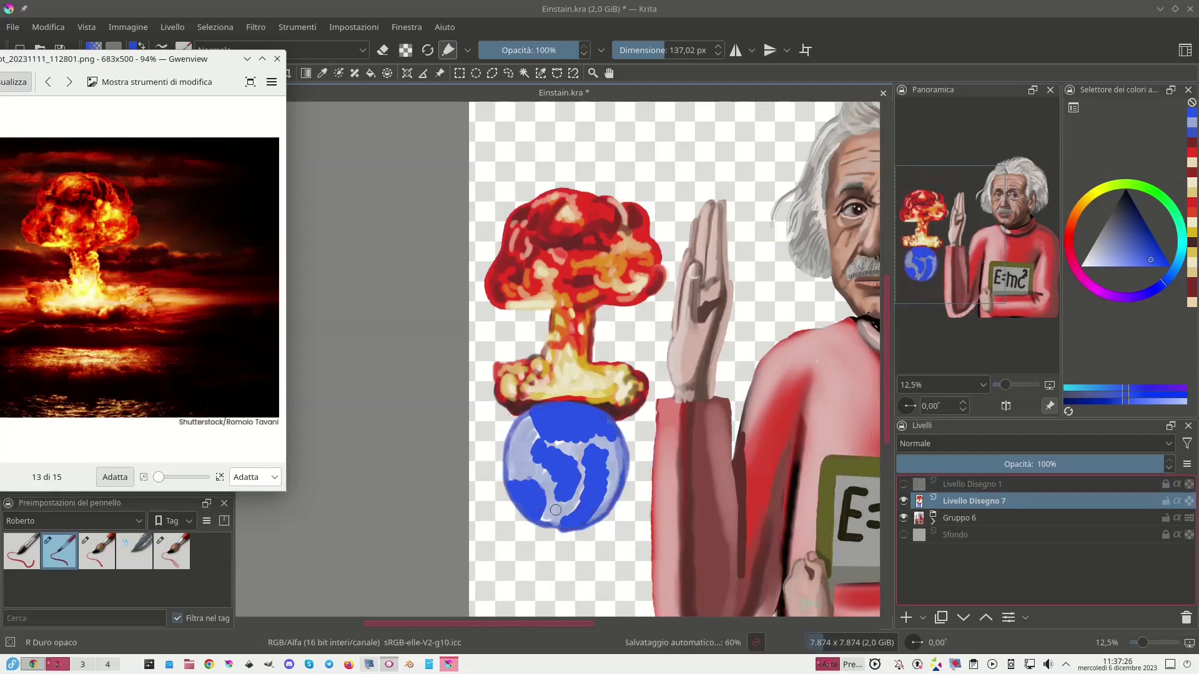
left_click(521, 454, "ctrl")
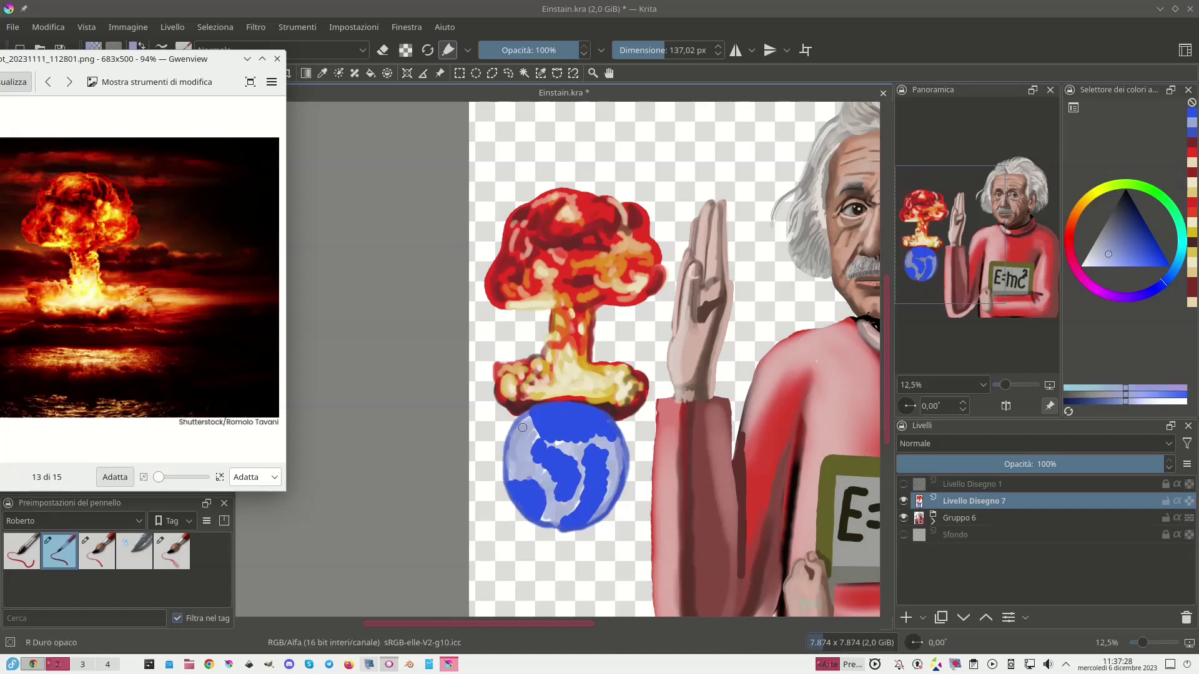
mouse_move(529, 417)
left_mouse_down()
mouse_move(538, 431)
mouse_move(511, 481)
mouse_move(543, 477)
mouse_move(545, 514)
mouse_move(560, 517)
mouse_move(582, 484)
mouse_move(577, 451)
mouse_move(548, 444)
mouse_move(555, 426)
mouse_move(618, 444)
mouse_move(607, 509)
mouse_move(593, 517)
mouse_move(615, 478)
mouse_move(610, 461)
mouse_move(602, 506)
mouse_move(589, 501)
left_mouse_up()
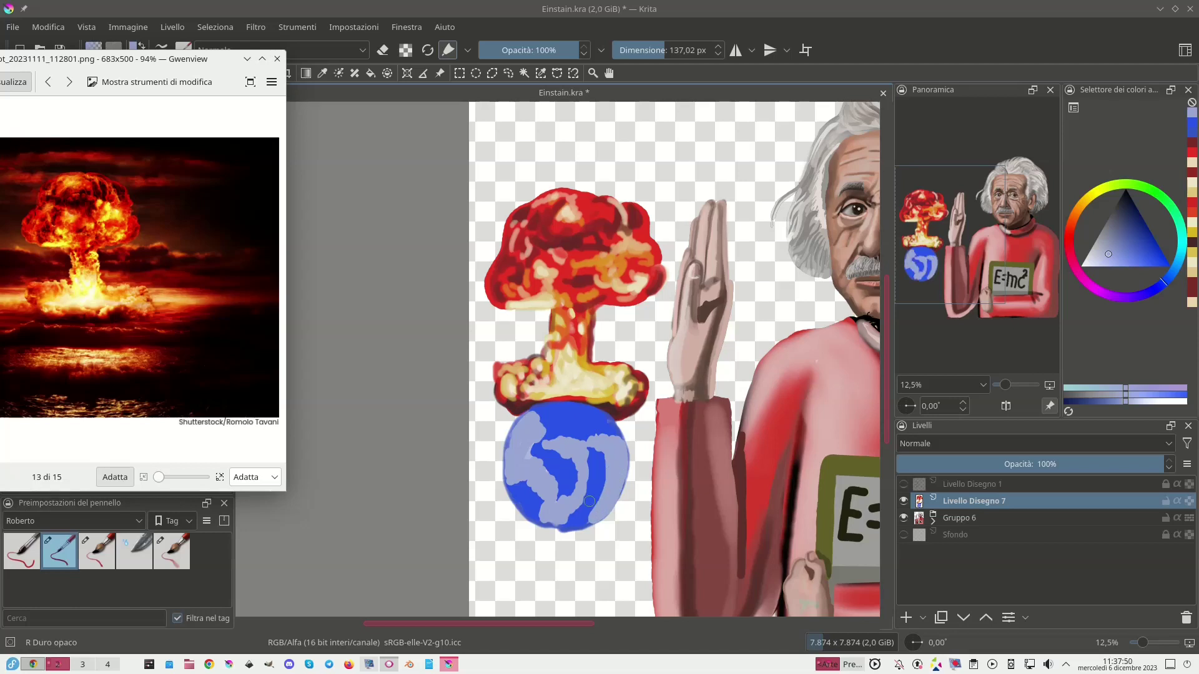
Paint a very dark red shadow along the underside of the cloud's base where it meets the globe.
left_click(1069, 241)
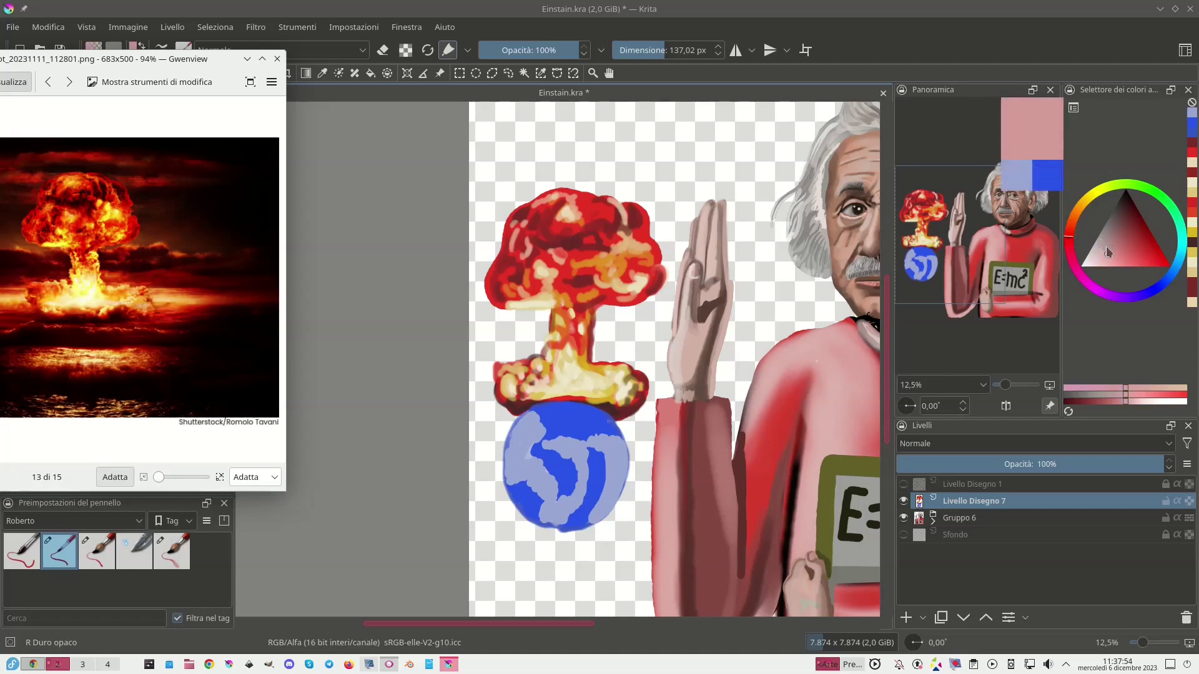
left_click(1120, 209)
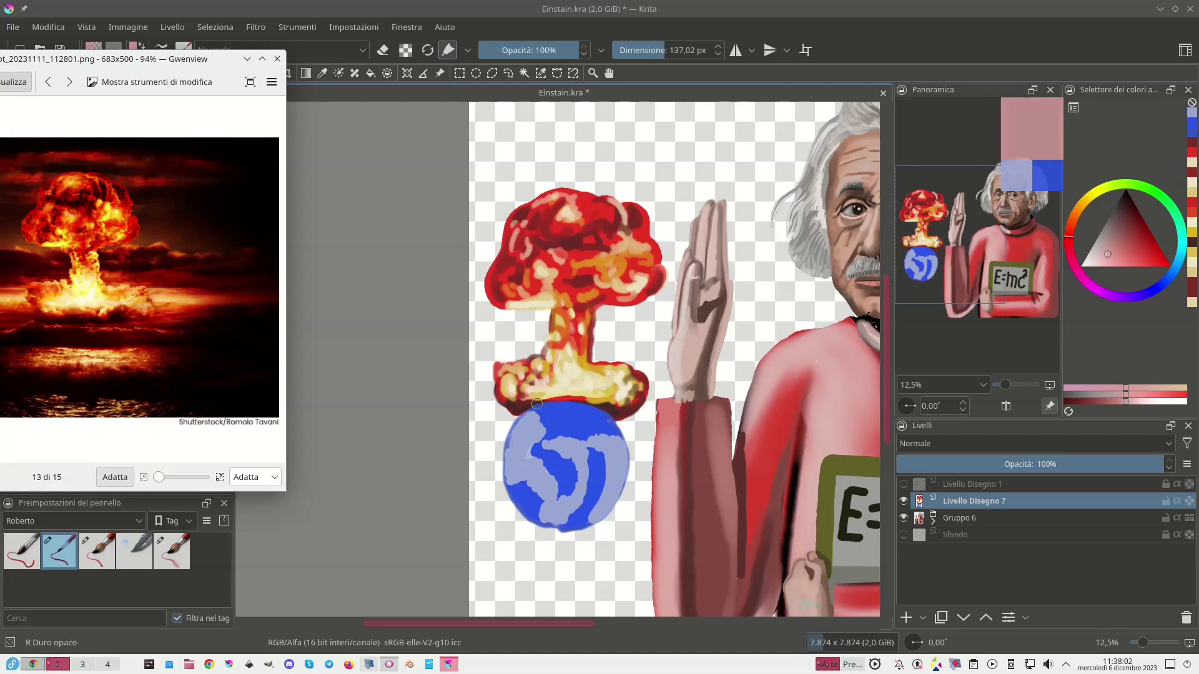
mouse_move(527, 410)
left_mouse_down()
mouse_move(608, 413)
mouse_move(558, 403)
mouse_move(534, 415)
left_mouse_up()
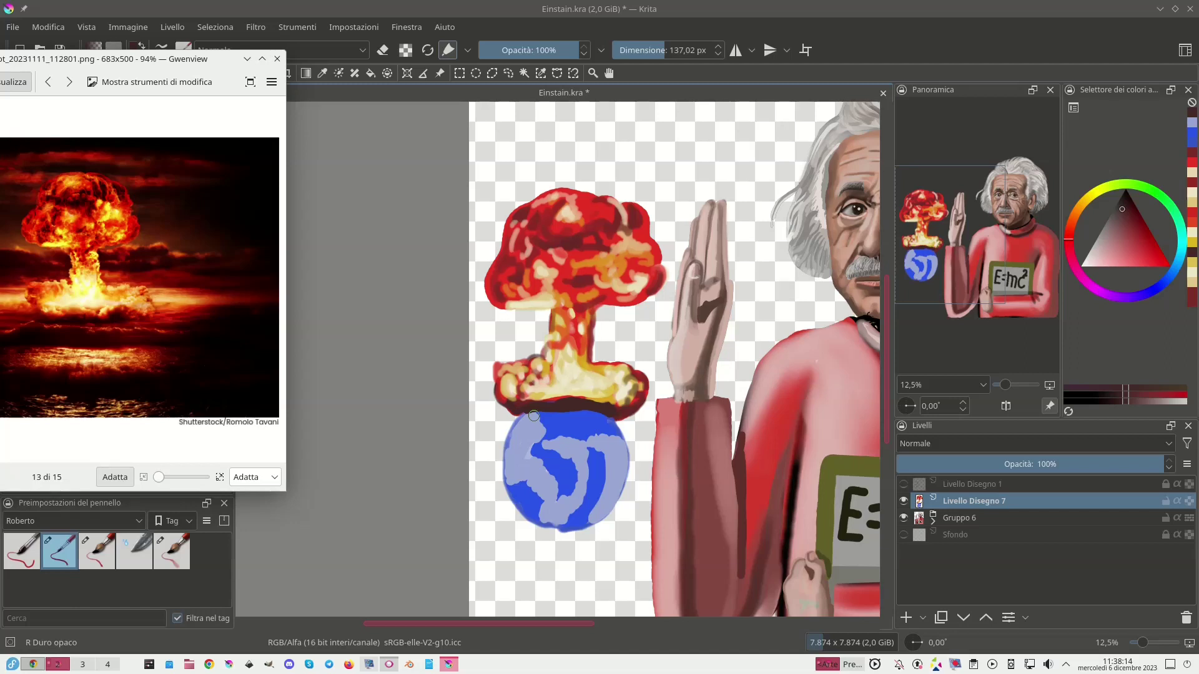
left_click(547, 400, "ctrl")
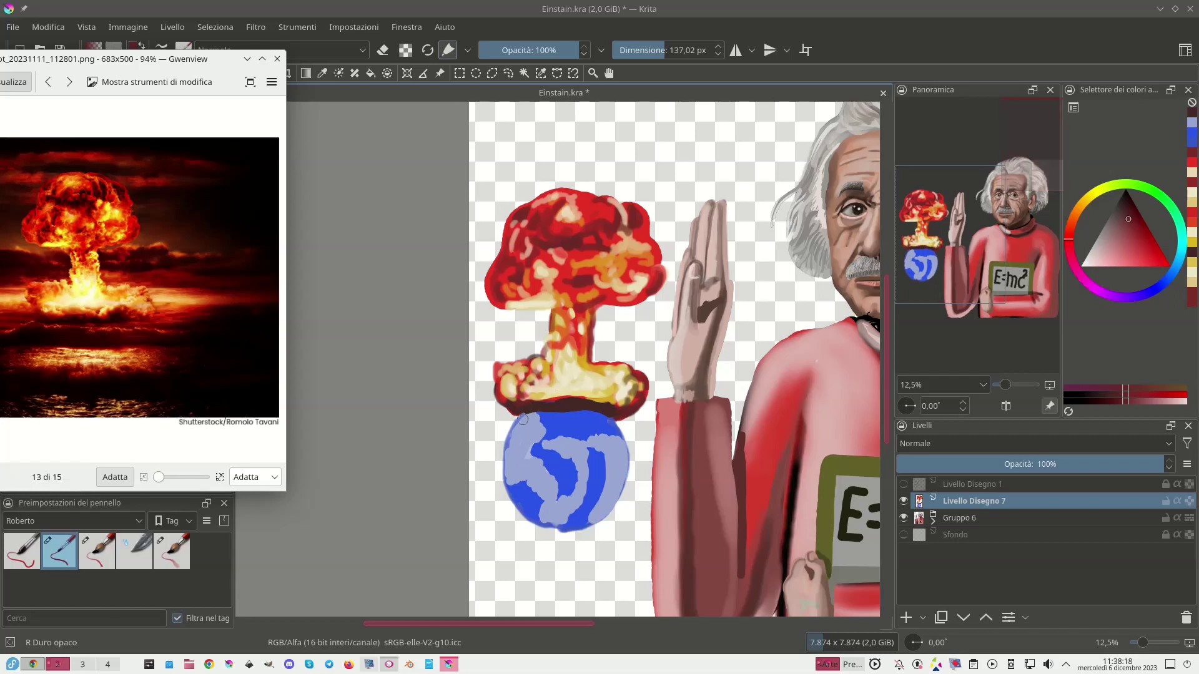
left_click_drag(536, 413, 547, 399)
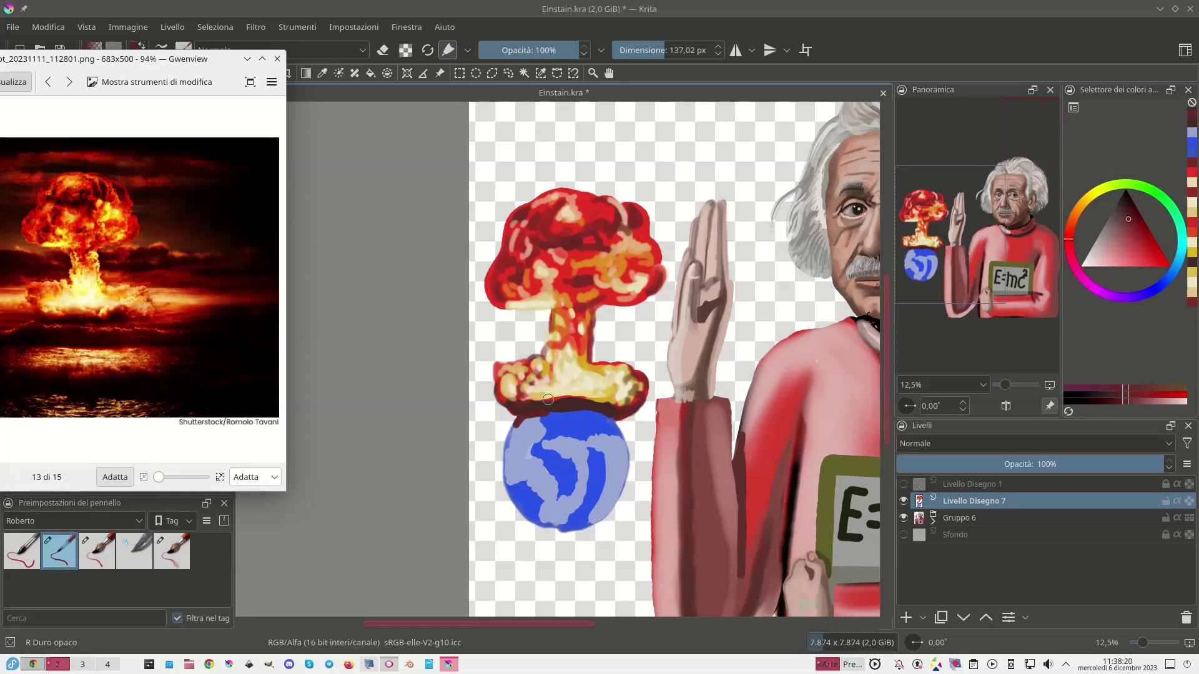
Paint a red band along the globe's upper edge and a pale pink band just inside it.
left_click(514, 425, "ctrl")
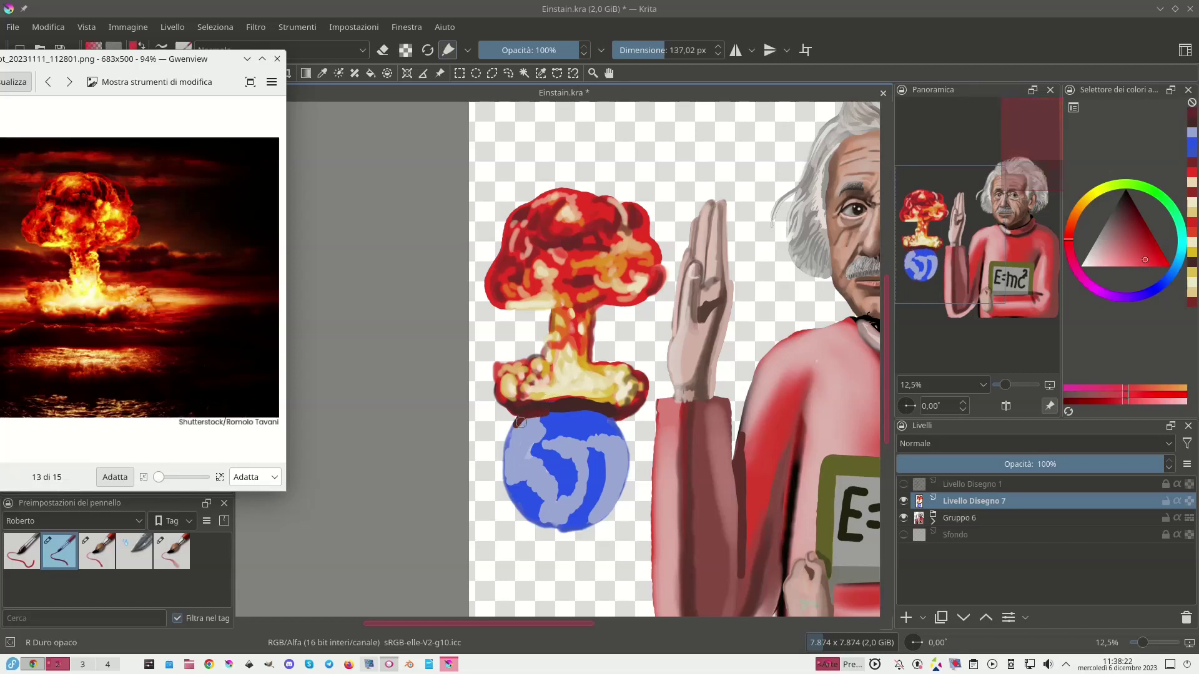
mouse_move(514, 426)
left_mouse_down()
mouse_move(579, 412)
mouse_move(609, 419)
mouse_move(625, 442)
left_mouse_up()
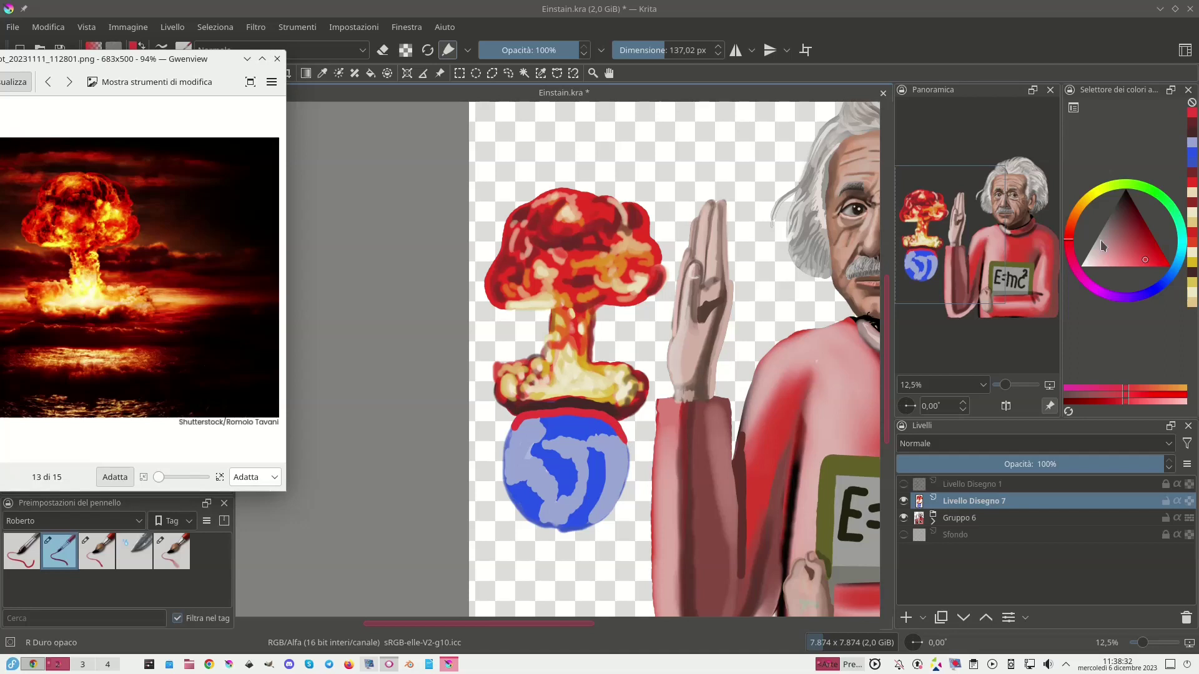
left_click(1099, 259)
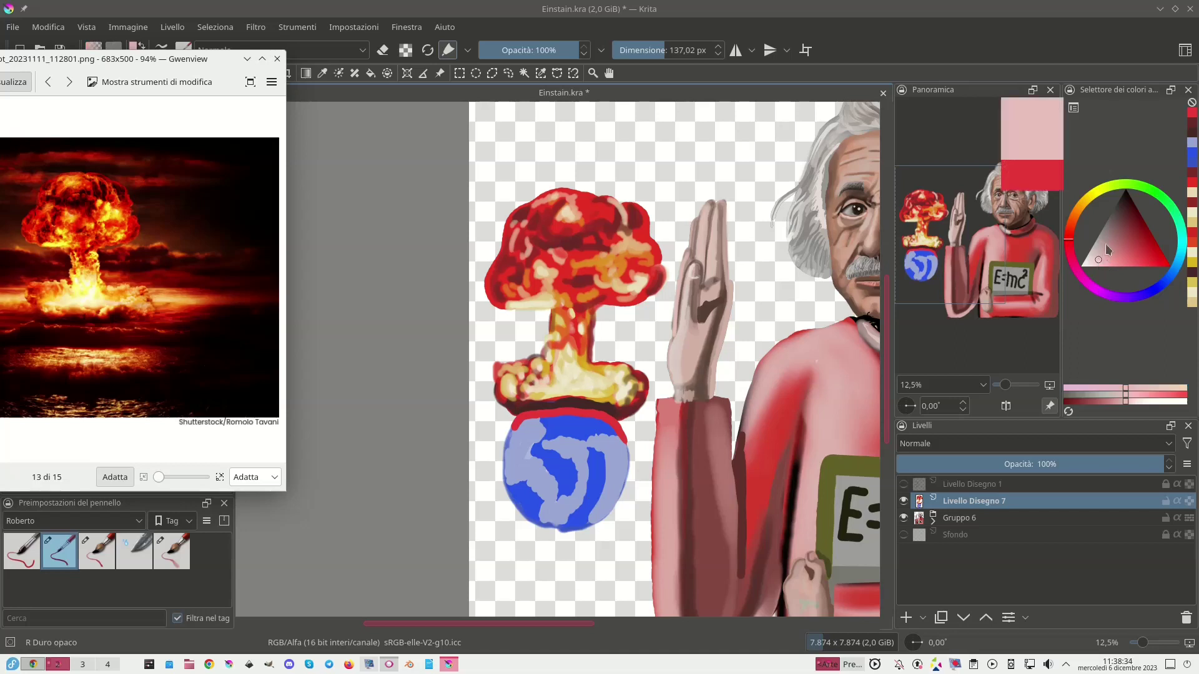
mouse_move(519, 424)
left_mouse_down()
mouse_move(581, 414)
mouse_move(627, 442)
left_mouse_up()
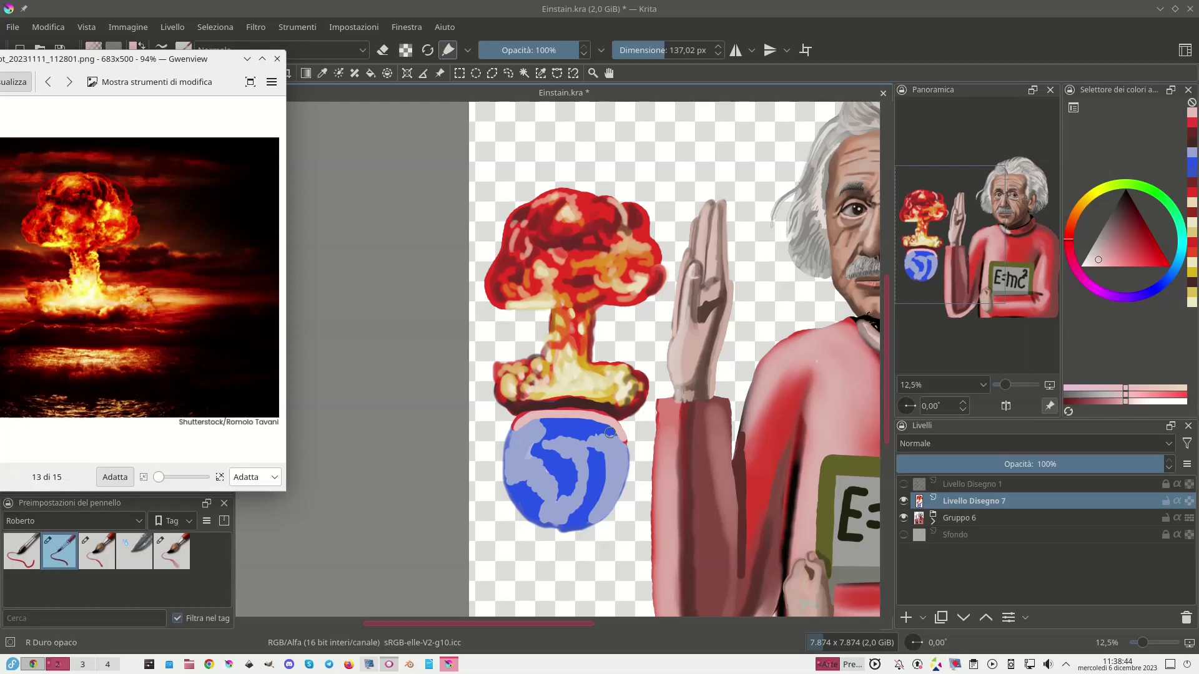
Pick a dark blue and shade the globe's lower edge with it.
left_click(1159, 288)
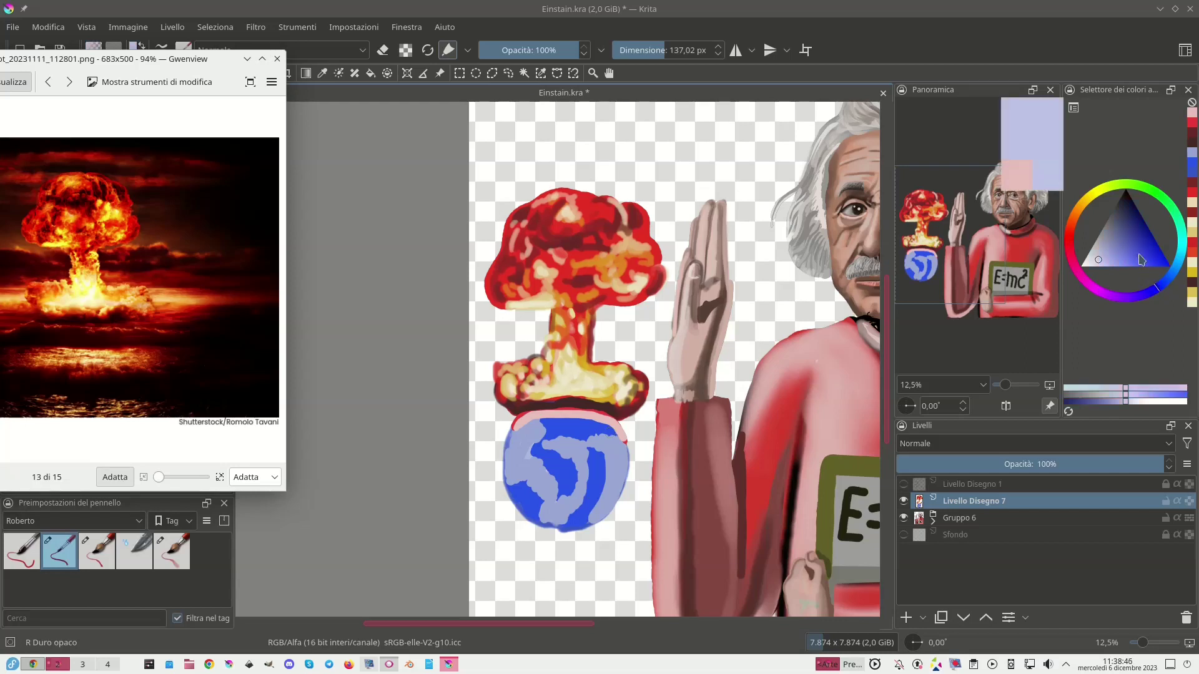
left_click(1132, 225)
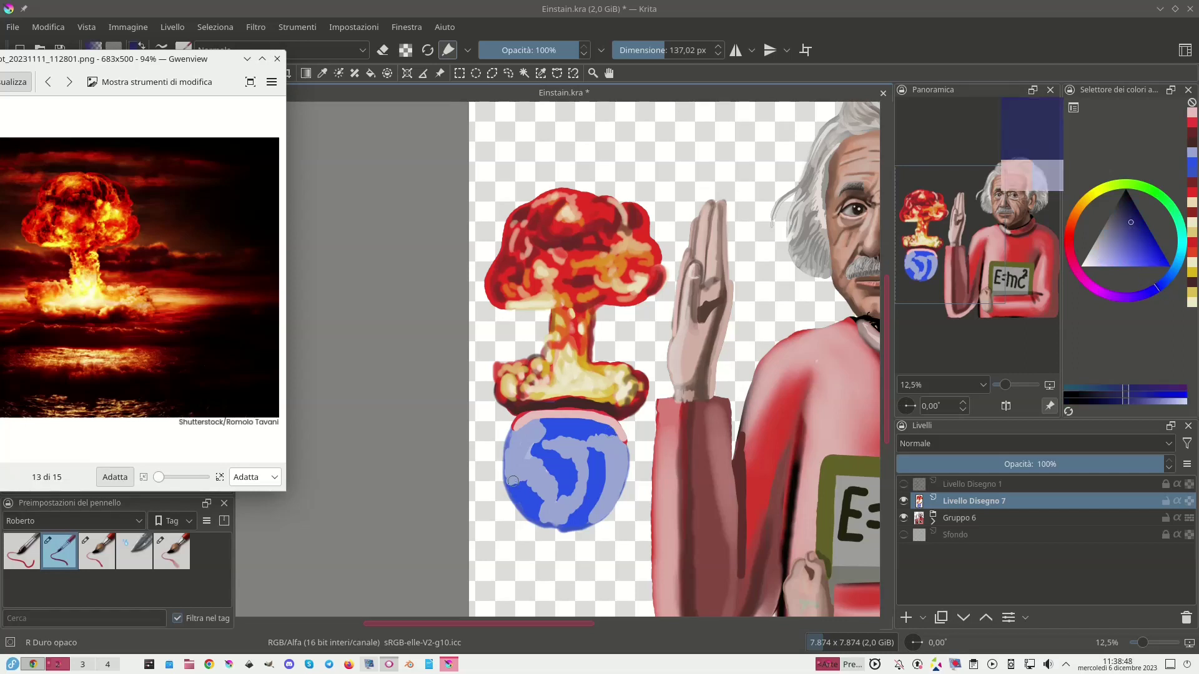
mouse_move(510, 487)
left_mouse_down()
mouse_move(545, 525)
mouse_move(594, 519)
left_mouse_up()
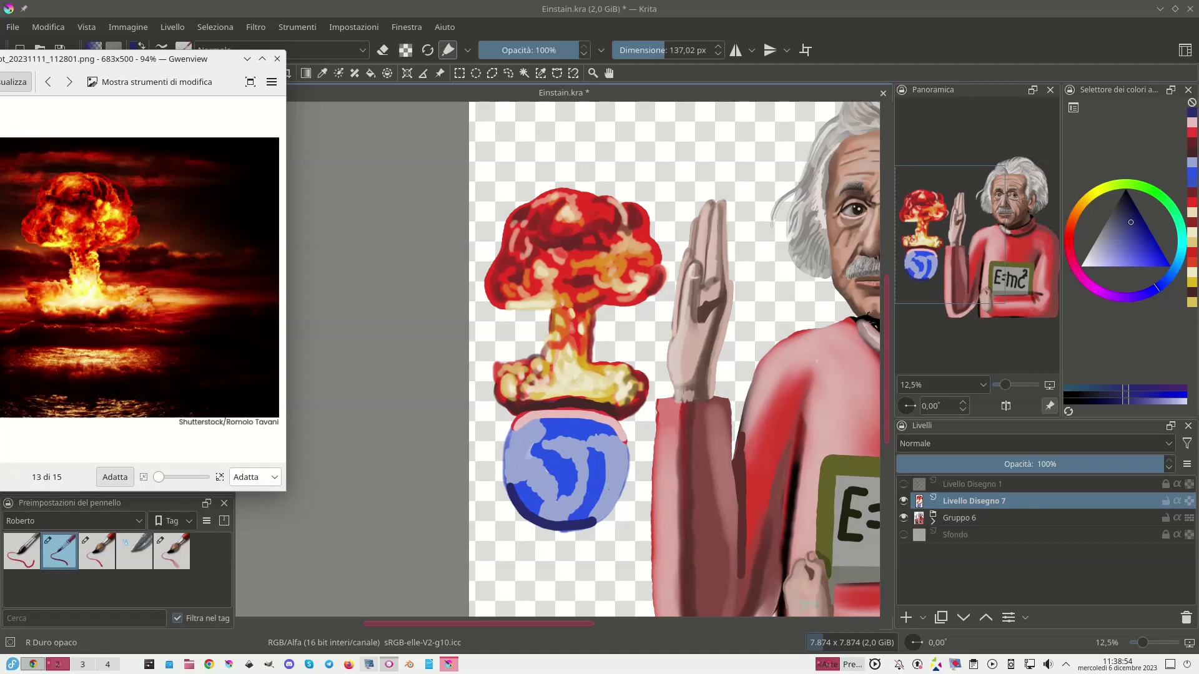
Darken the globe's sampled pale blue to a dark grey-blue and shade the globe's right and left edges.
left_click(605, 482, "ctrl")
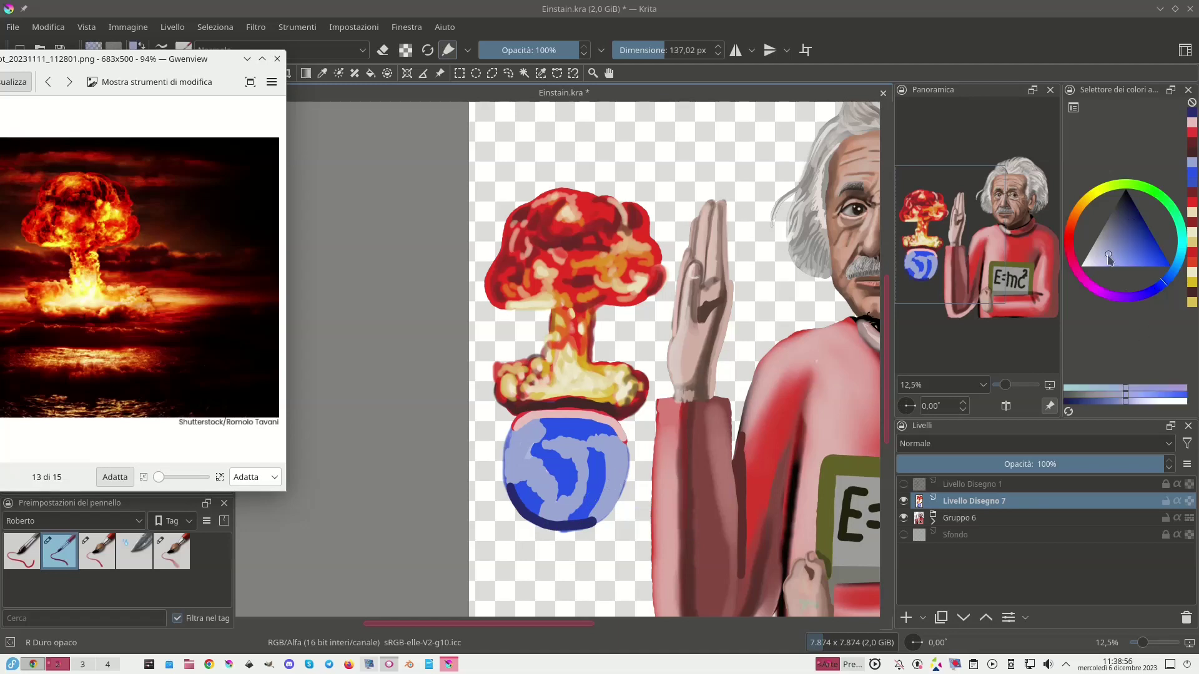
left_click(1122, 221)
left_click(1122, 221)
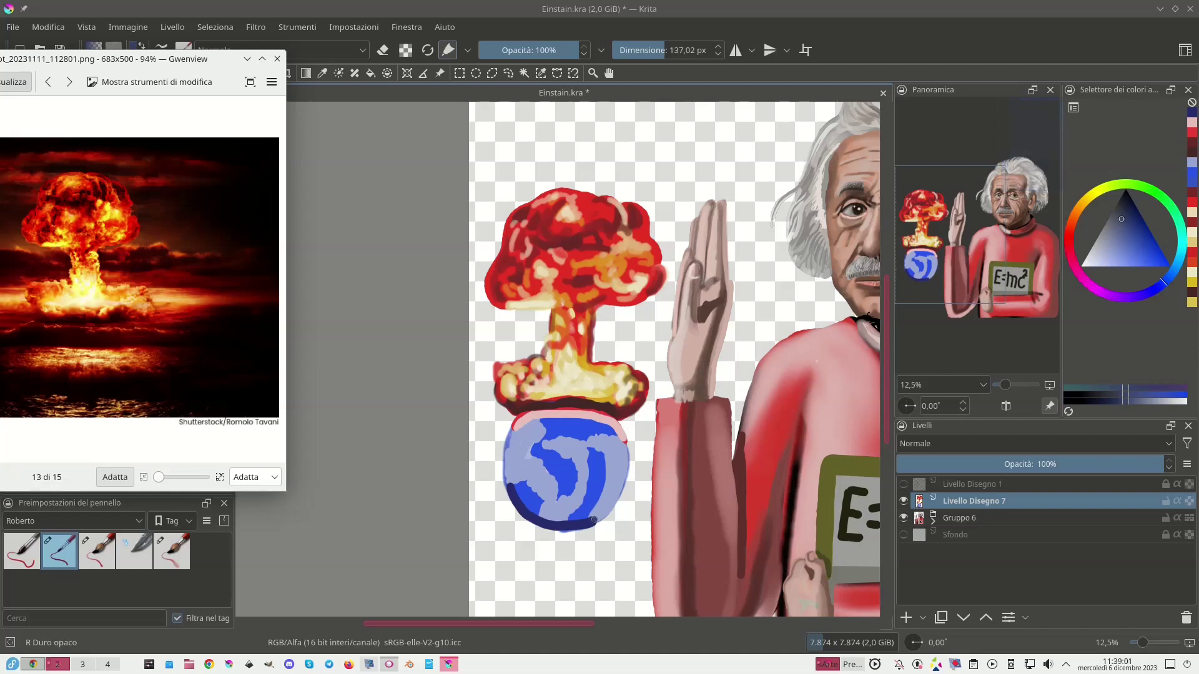
mouse_move(601, 513)
left_mouse_down()
mouse_move(624, 461)
mouse_move(610, 428)
left_mouse_up()
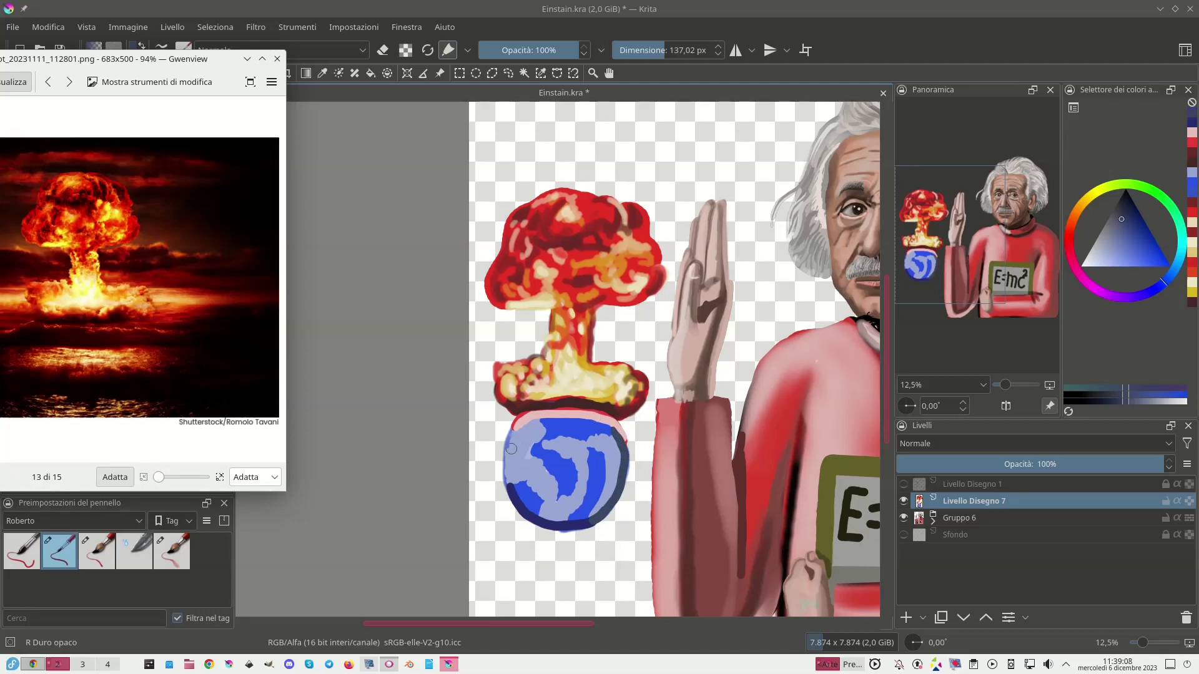
mouse_move(513, 430)
left_mouse_down()
mouse_move(505, 470)
mouse_move(516, 501)
left_mouse_up()
left_click_drag(515, 437, 523, 427)
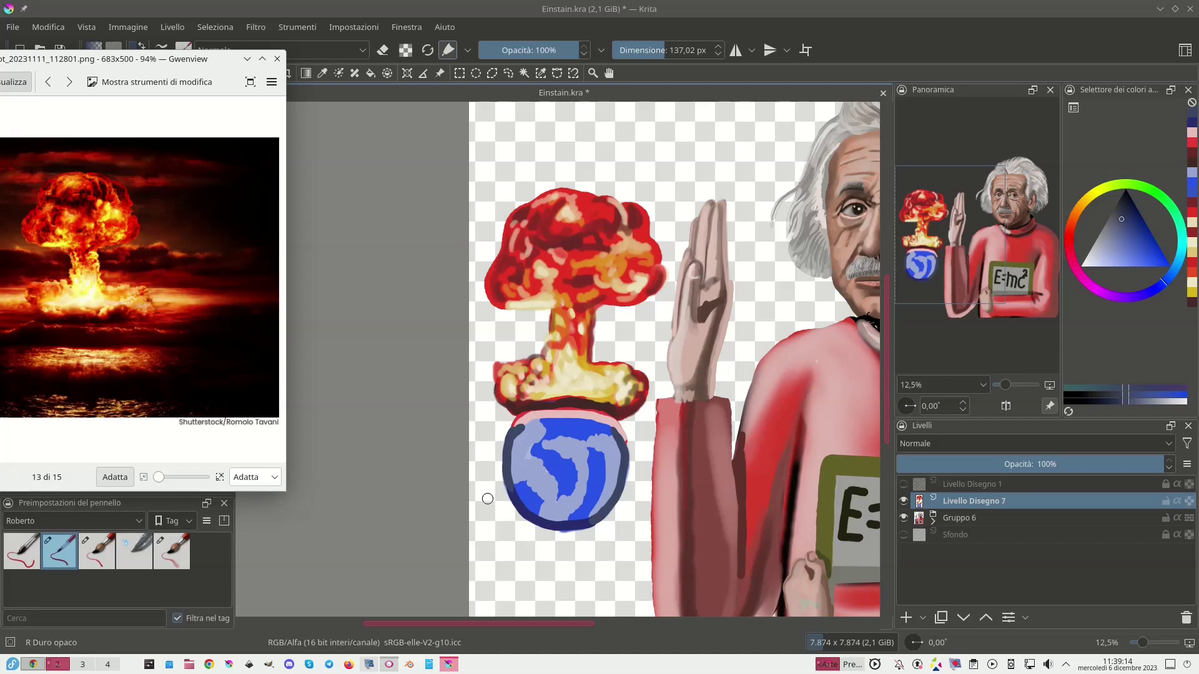
Pick a medium grey-blue and paint a transition band inside the globe's dark outline.
left_click(1107, 248)
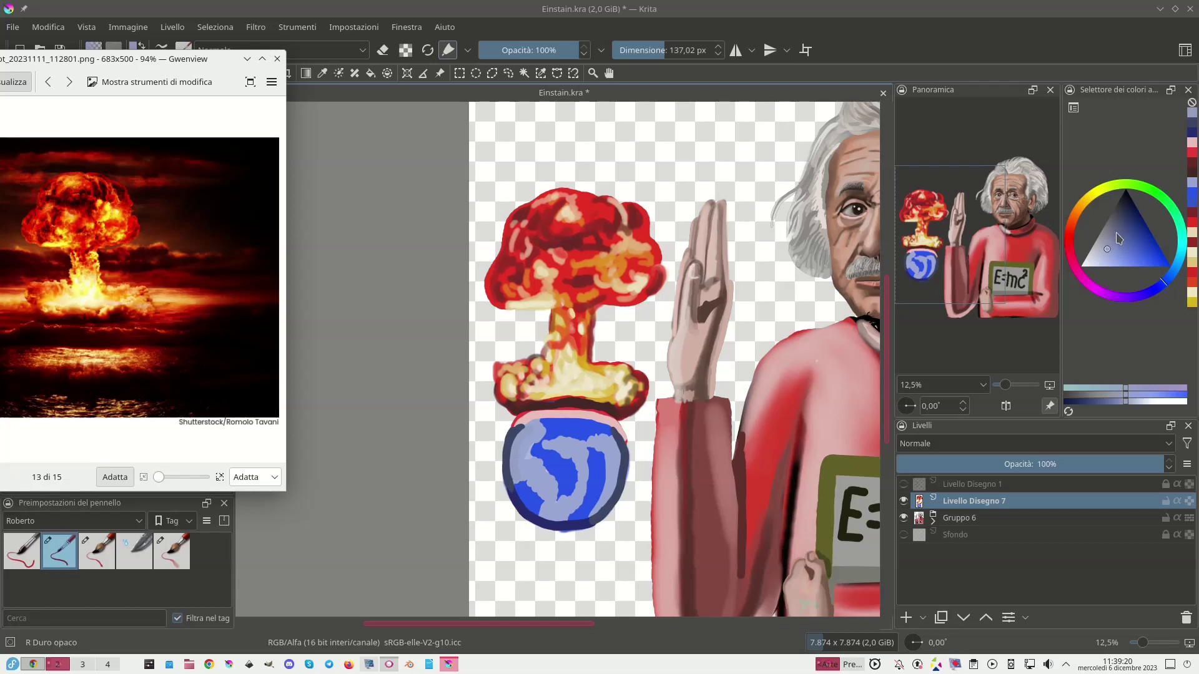
left_click(1115, 233)
mouse_move(535, 424)
left_mouse_down()
mouse_move(514, 476)
mouse_move(554, 519)
mouse_move(614, 485)
mouse_move(610, 432)
left_mouse_up()
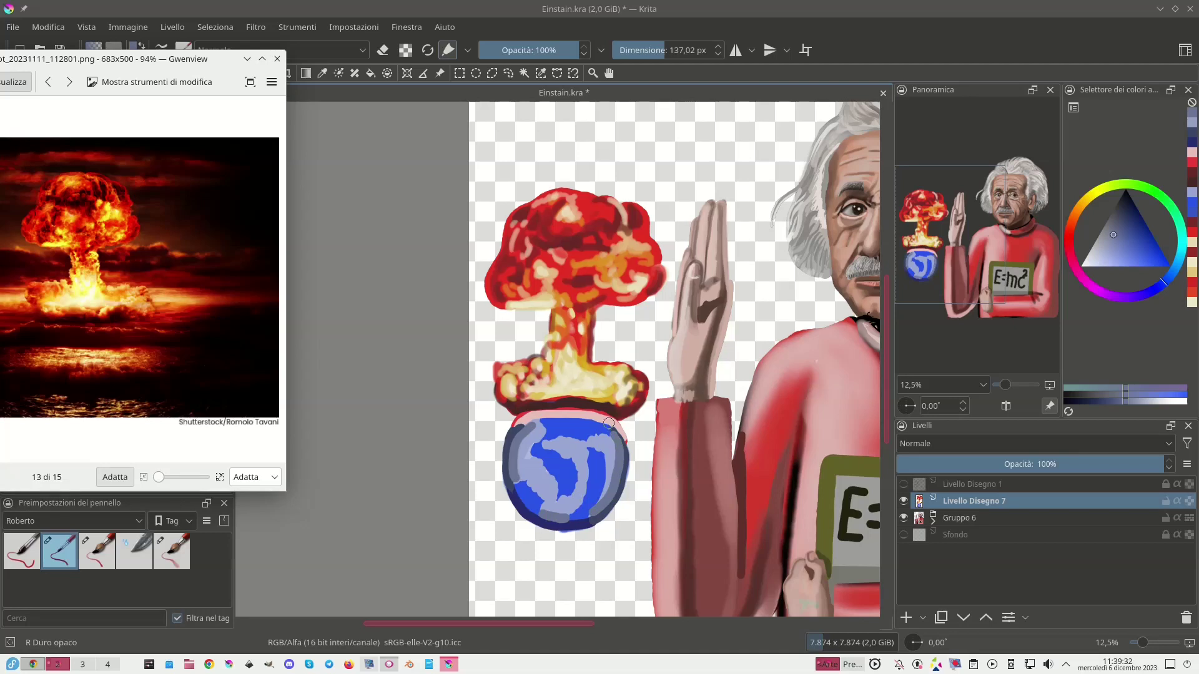
Smudge the globe's pink rim, blue sea, pale land shapes and grey-blue edge shading together with the R Sfumino brush.
key("slash")
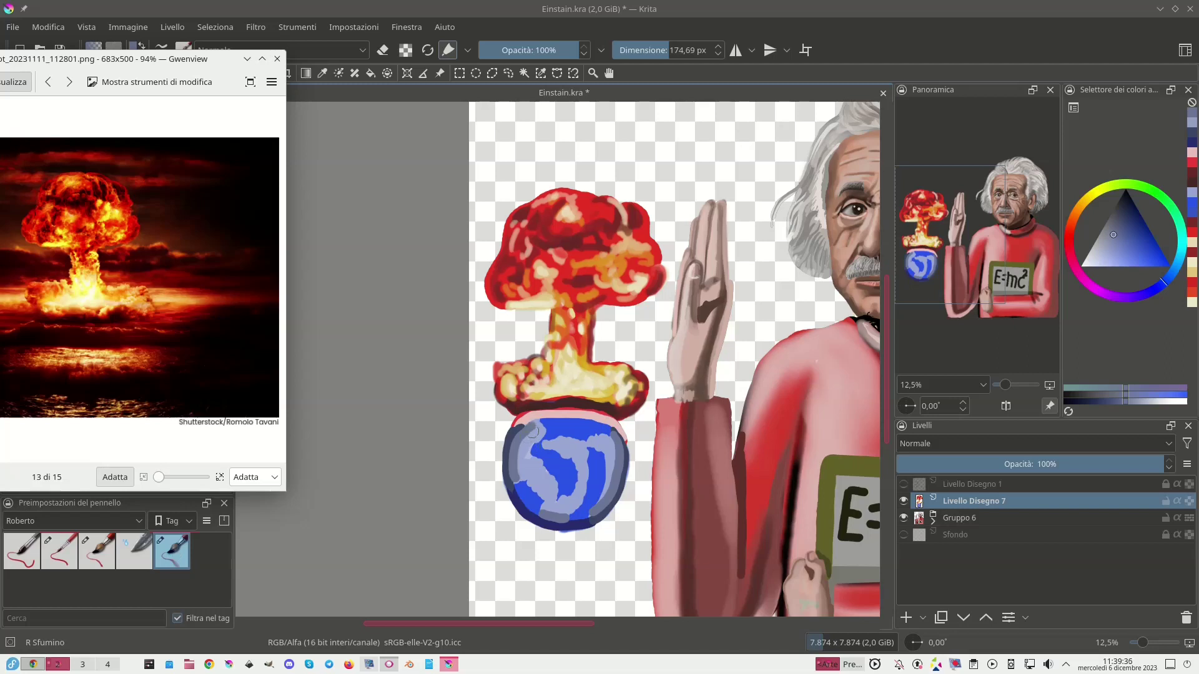
mouse_move(531, 430)
left_mouse_down()
mouse_move(538, 422)
mouse_move(514, 426)
mouse_move(570, 417)
mouse_move(620, 434)
mouse_move(557, 416)
mouse_move(515, 437)
left_mouse_up()
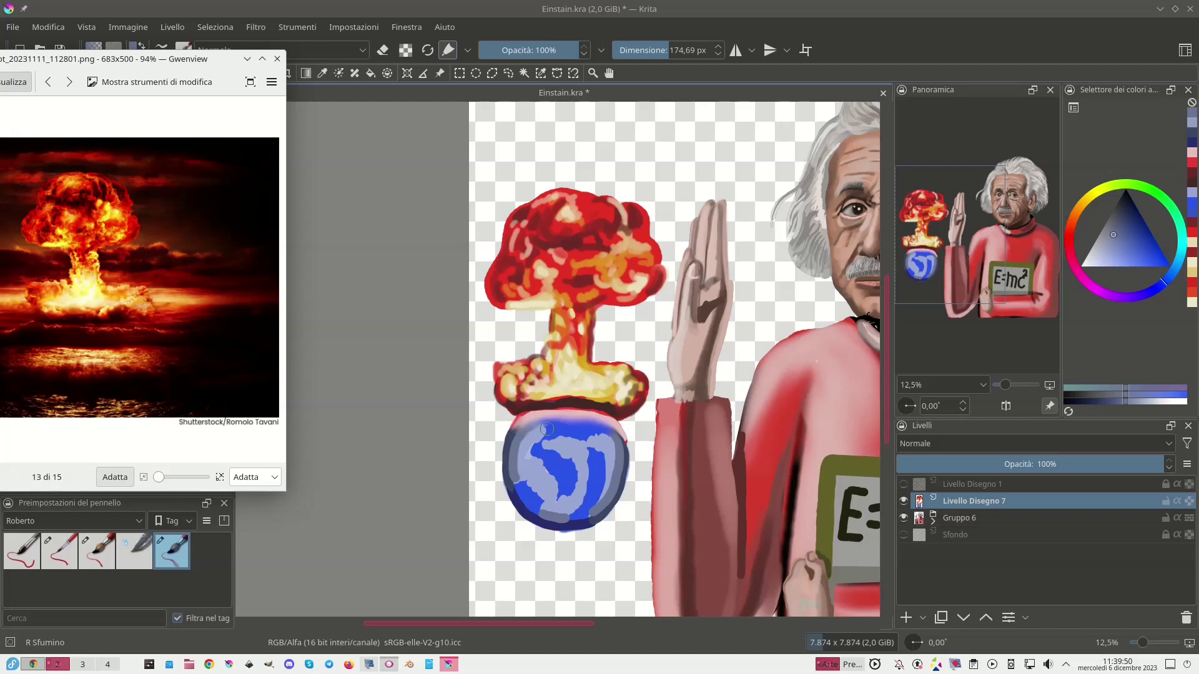
mouse_move(544, 437)
left_mouse_down()
mouse_move(530, 454)
mouse_move(561, 496)
mouse_move(538, 436)
left_mouse_up()
mouse_move(516, 485)
left_mouse_down()
mouse_move(544, 507)
mouse_move(524, 469)
mouse_move(542, 504)
mouse_move(556, 490)
mouse_move(573, 519)
mouse_move(590, 455)
mouse_move(575, 518)
mouse_move(590, 450)
mouse_move(607, 465)
mouse_move(606, 489)
mouse_move(597, 501)
mouse_move(589, 451)
left_mouse_up()
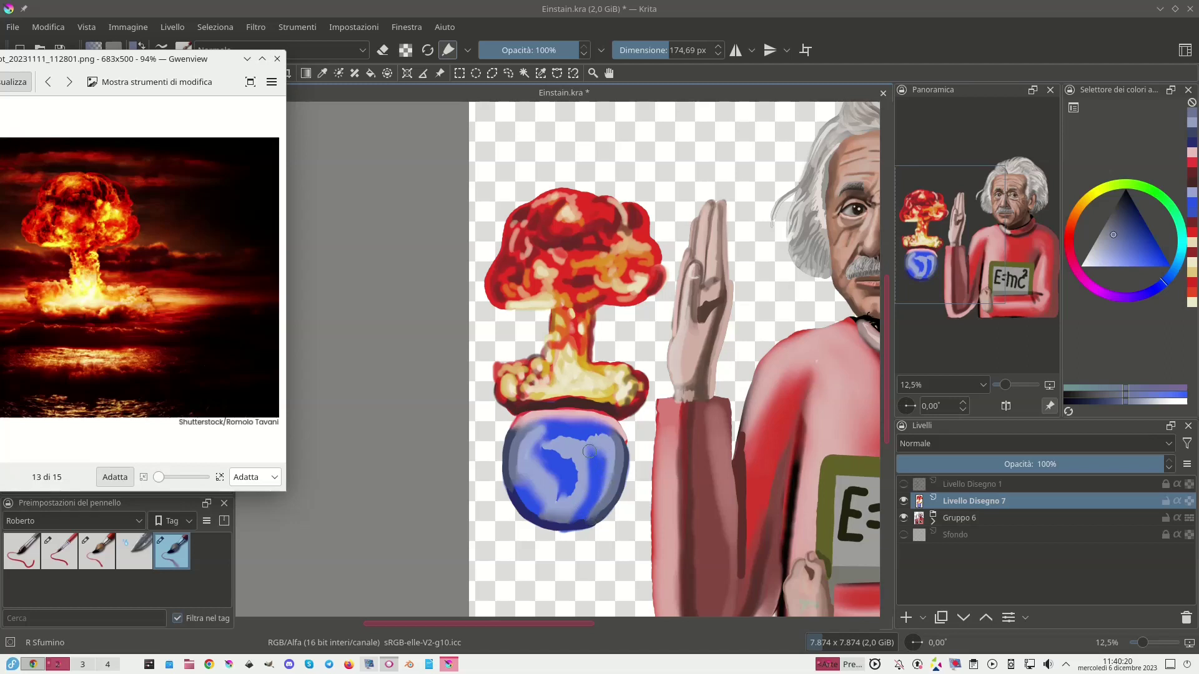
mouse_move(552, 493)
left_mouse_down()
mouse_move(568, 497)
mouse_move(577, 465)
mouse_move(530, 443)
mouse_move(576, 469)
mouse_move(562, 496)
mouse_move(576, 484)
mouse_move(568, 433)
left_mouse_up()
mouse_move(569, 433)
left_mouse_down()
mouse_move(578, 445)
mouse_move(546, 443)
mouse_move(611, 439)
mouse_move(532, 440)
left_mouse_up()
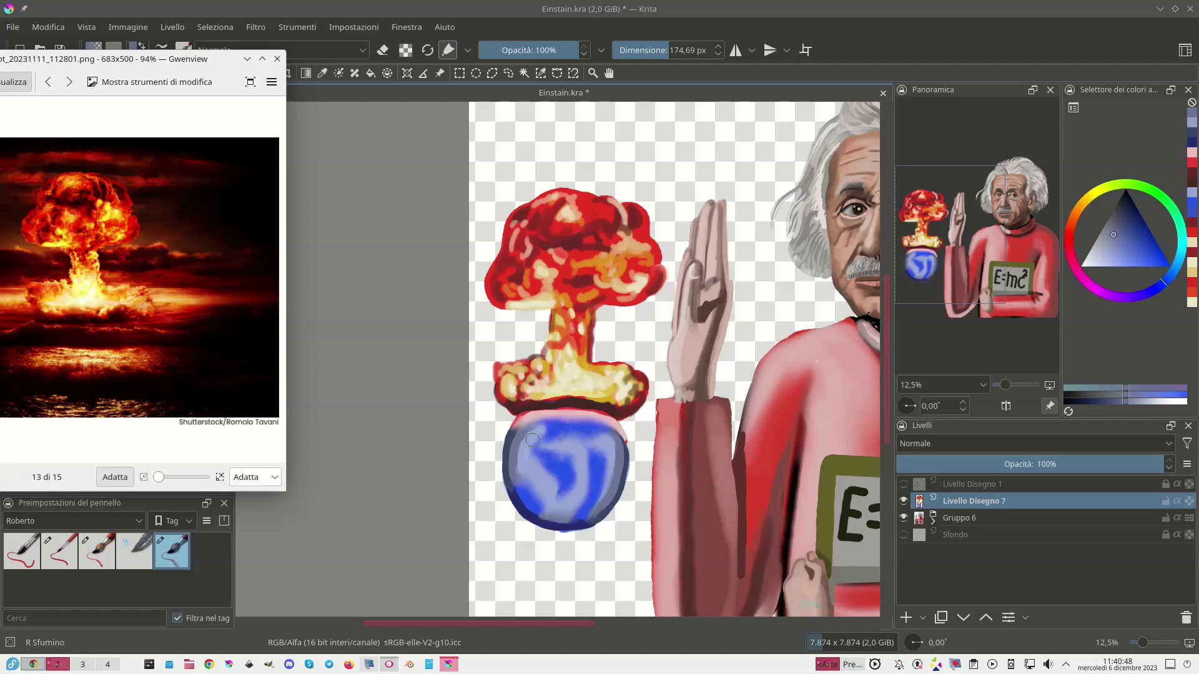
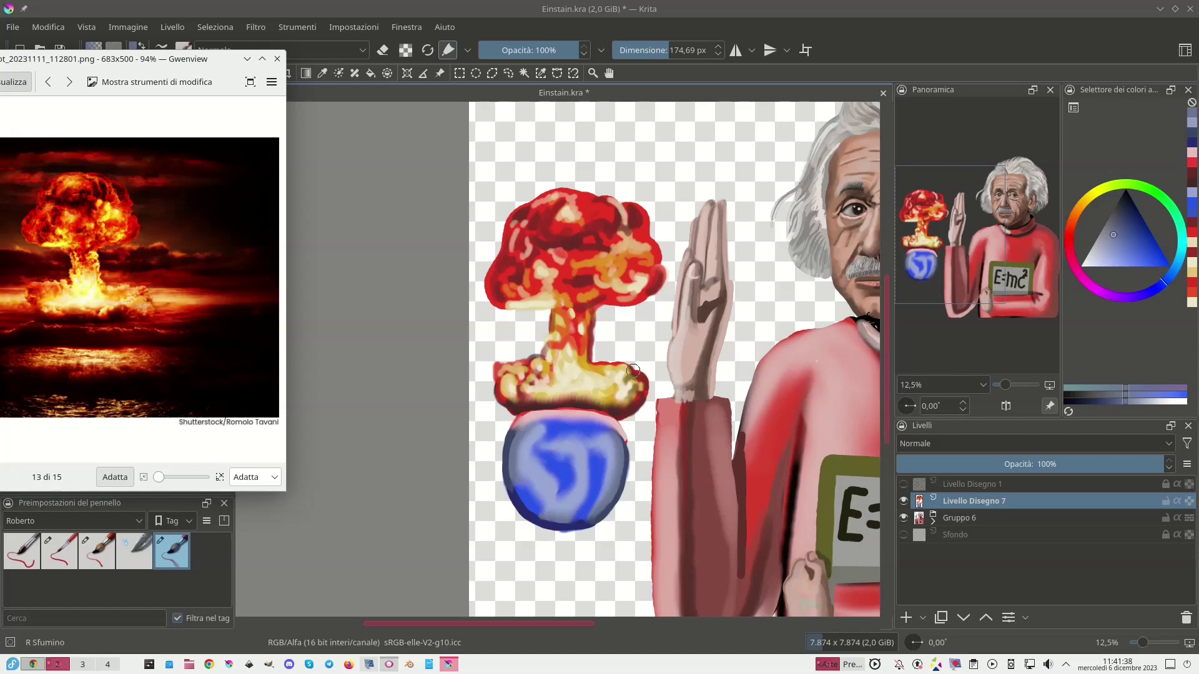
left_click(1149, 189)
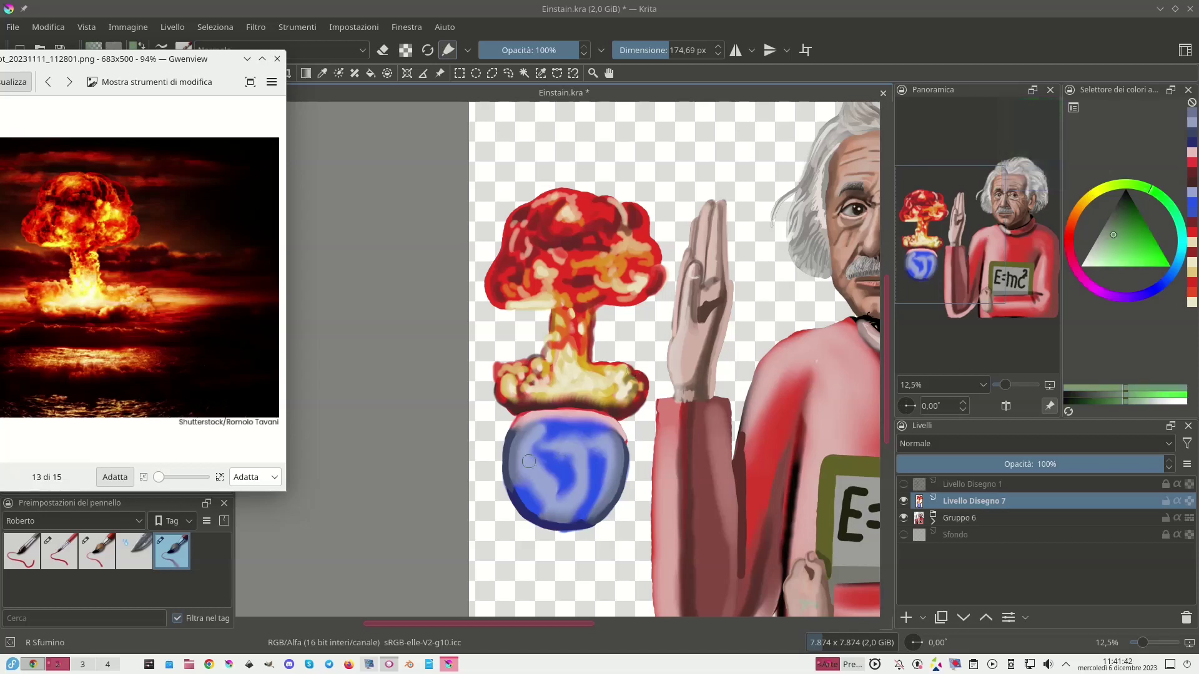
left_click(97, 553)
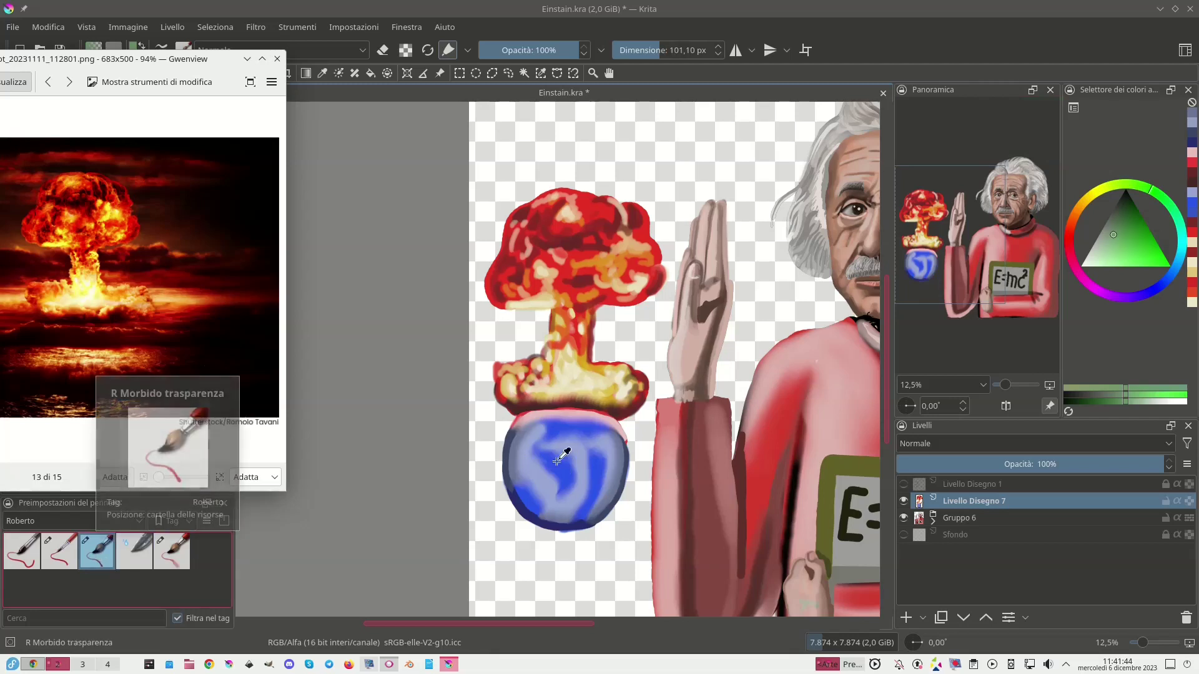
left_click(1151, 260)
left_click(1162, 204)
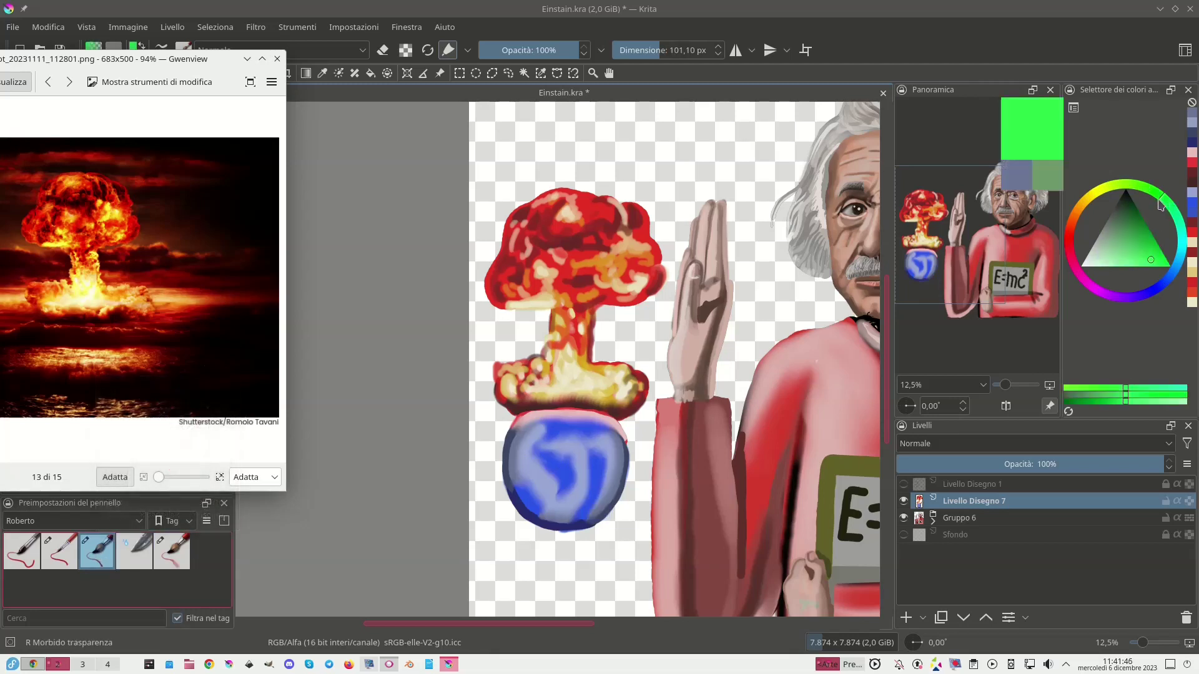
mouse_move(555, 474)
left_mouse_down()
mouse_move(563, 463)
mouse_move(567, 479)
left_mouse_up()
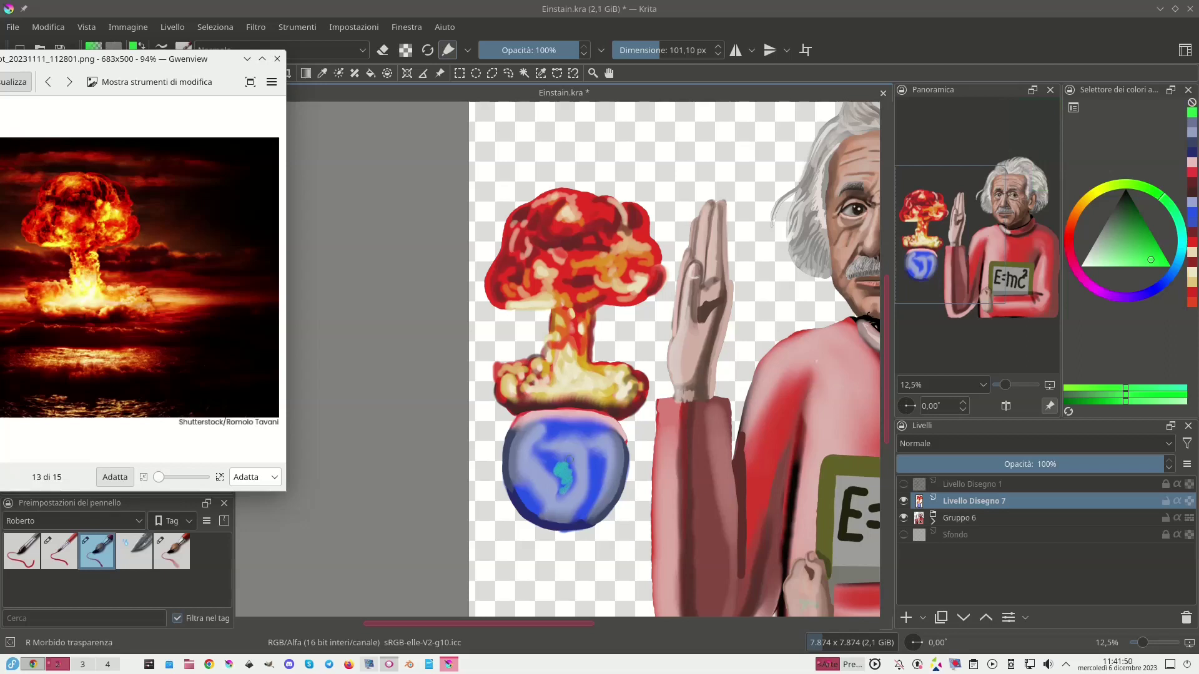
key("ctrl+z")
Save the document.
key("ctrl+s")
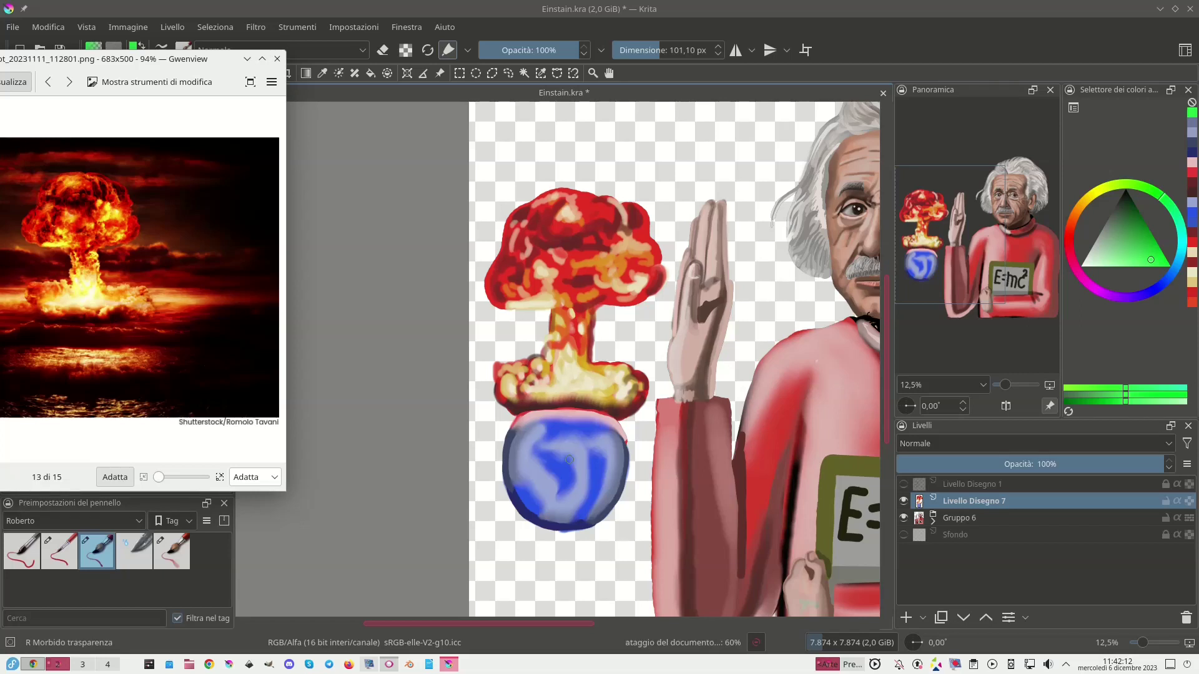
left_click(580, 487, "ctrl")
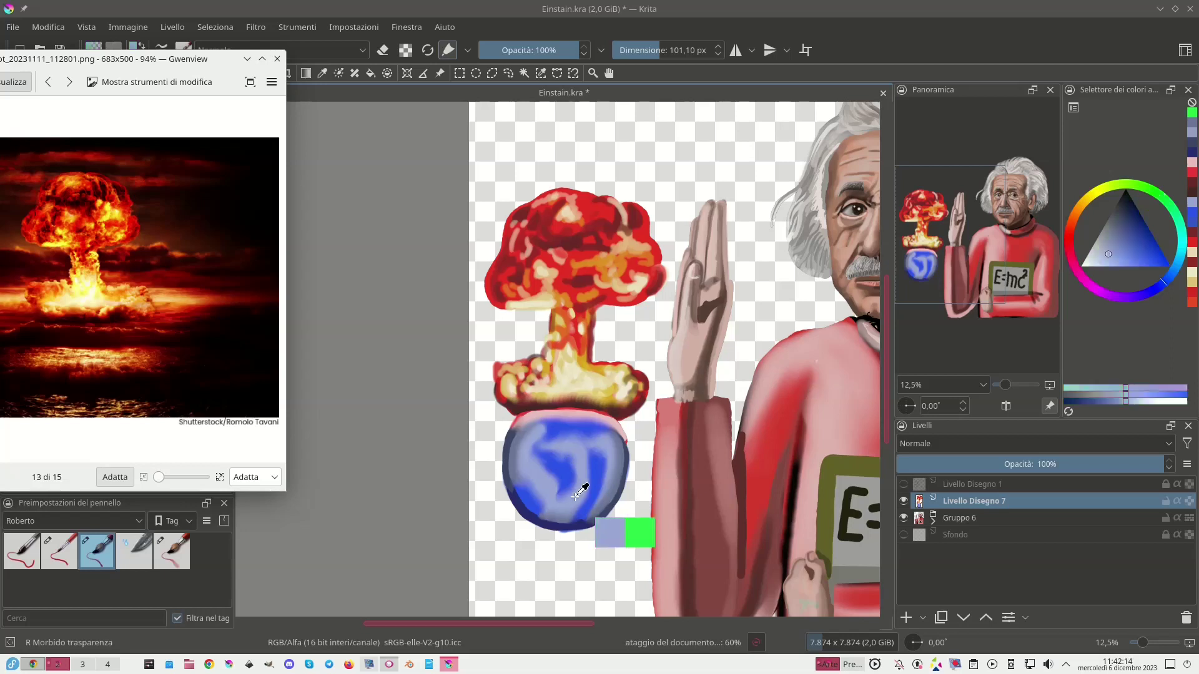
left_click(555, 428, "ctrl")
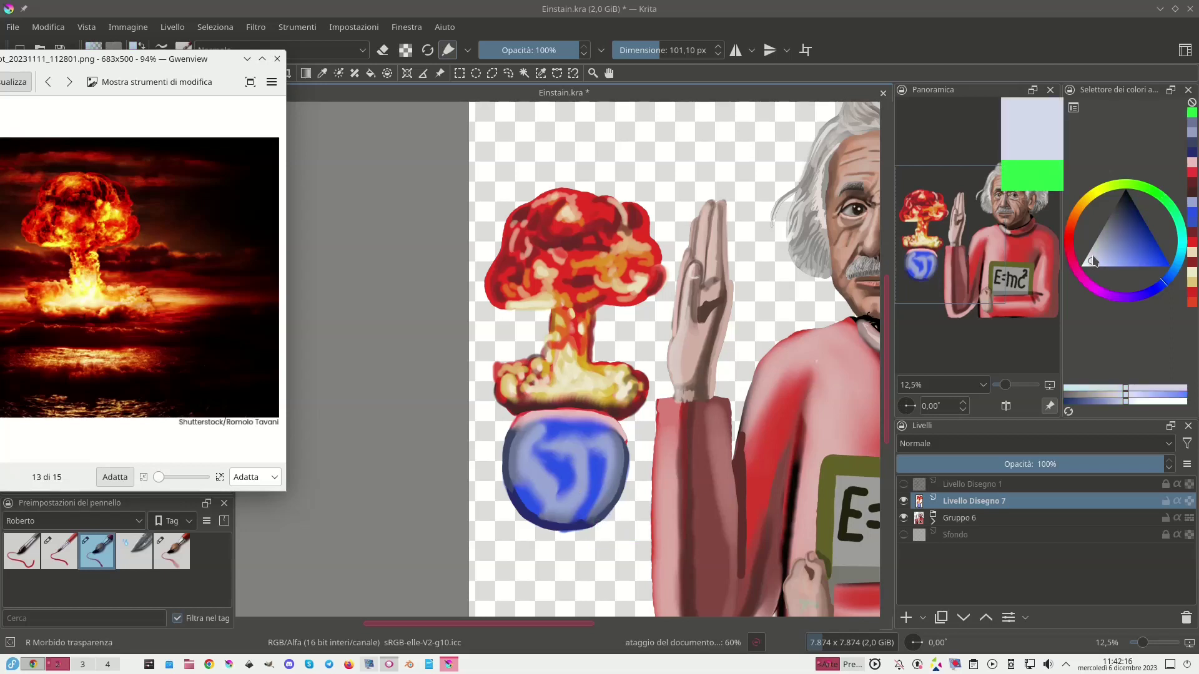
left_click(560, 427)
mouse_move(562, 427)
left_mouse_down()
mouse_move(583, 463)
mouse_move(562, 514)
mouse_move(529, 441)
left_mouse_up()
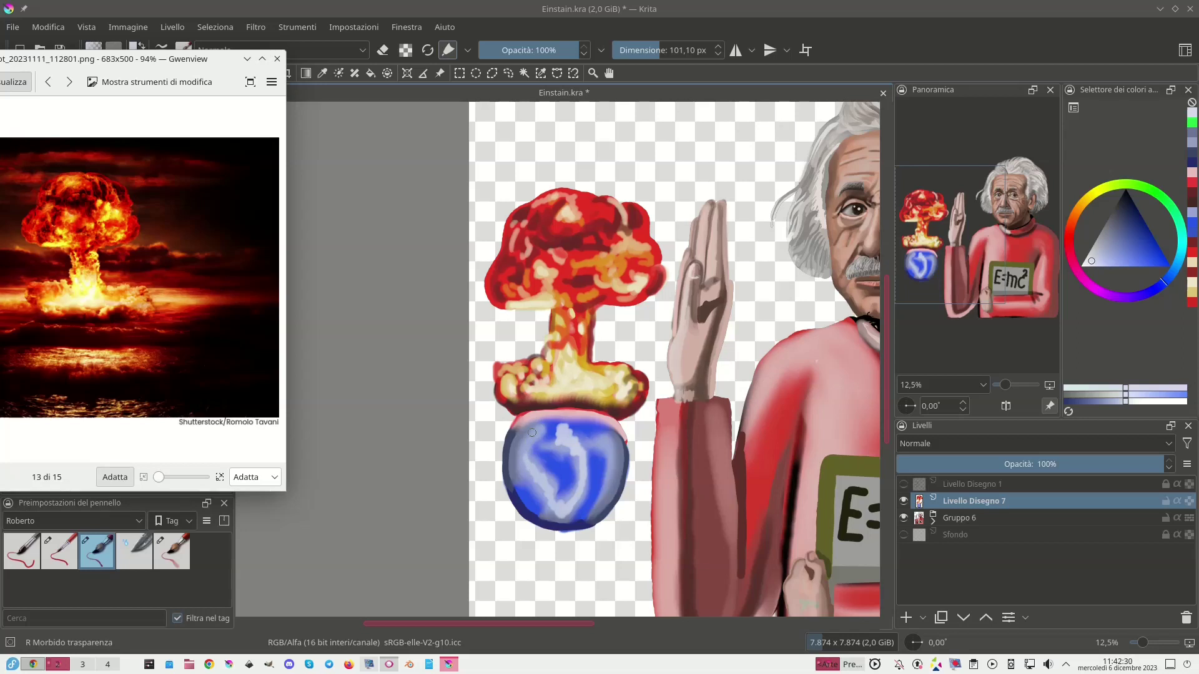
key("ctrl+z")
Paint a translucent near-white glow across the globe's upper part with R Morbido trasparenza at 57% opacity and 269,55 px.
left_click_drag(568, 54, 531, 45)
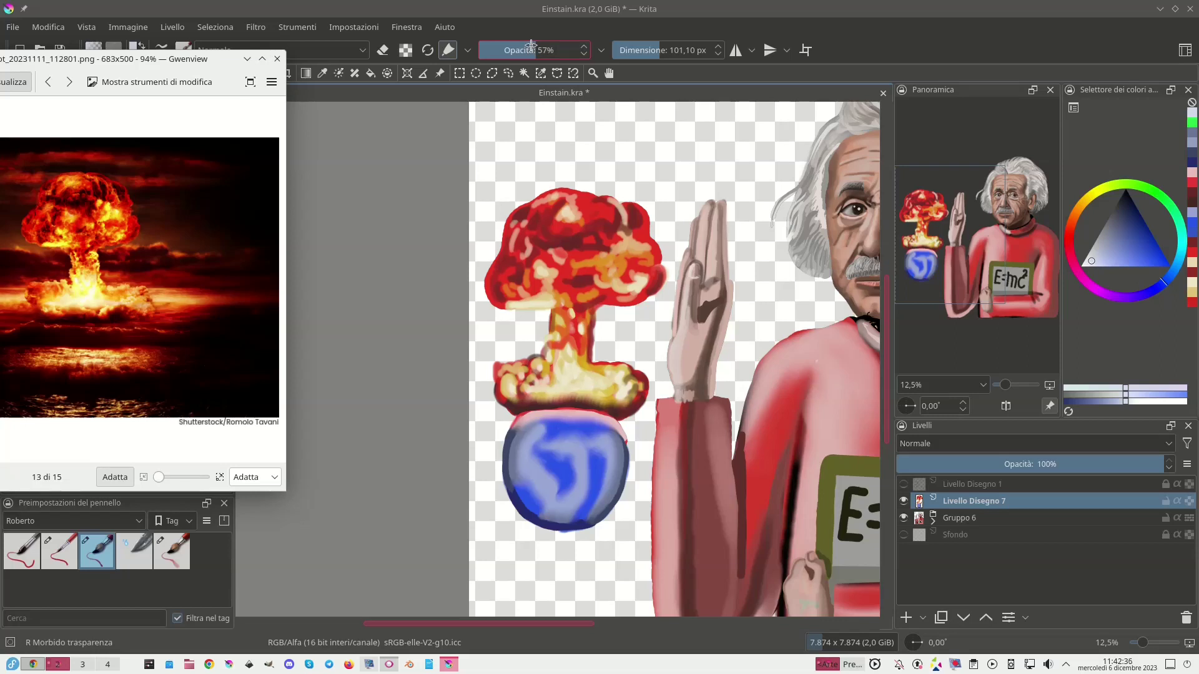
left_click_drag(668, 45, 680, 45)
left_click(1085, 263)
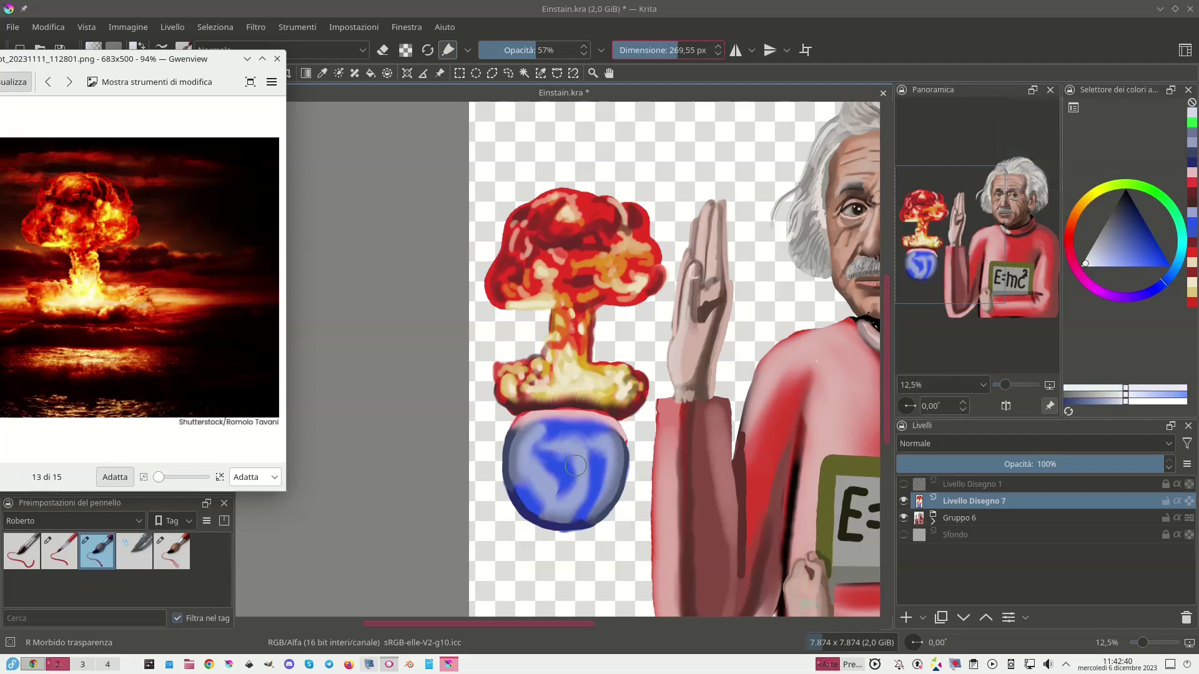
left_click_drag(577, 471, 566, 475)
mouse_move(518, 441)
left_mouse_down()
mouse_move(590, 429)
mouse_move(614, 439)
mouse_move(556, 418)
mouse_move(506, 440)
mouse_move(594, 439)
mouse_move(622, 454)
mouse_move(613, 448)
left_mouse_up()
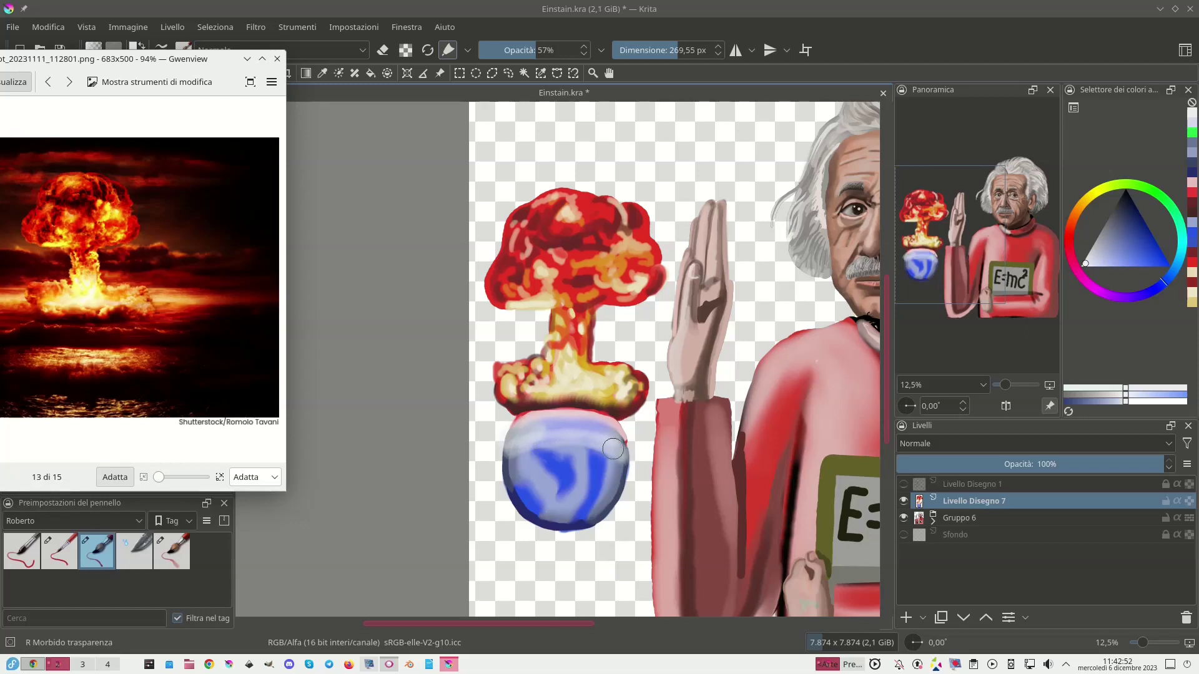
Darken the brush colour to a deep grey-blue and softly shade the globe's sides and lower edge.
key("k")
key("k")
key("k")
key("k")
key("k")
key("k")
mouse_move(518, 481)
left_mouse_down()
mouse_move(552, 518)
mouse_move(609, 498)
mouse_move(578, 518)
mouse_move(529, 510)
mouse_move(593, 517)
mouse_move(537, 512)
mouse_move(524, 495)
mouse_move(556, 521)
mouse_move(584, 518)
mouse_move(546, 514)
mouse_move(565, 520)
mouse_move(609, 498)
mouse_move(610, 446)
left_mouse_up()
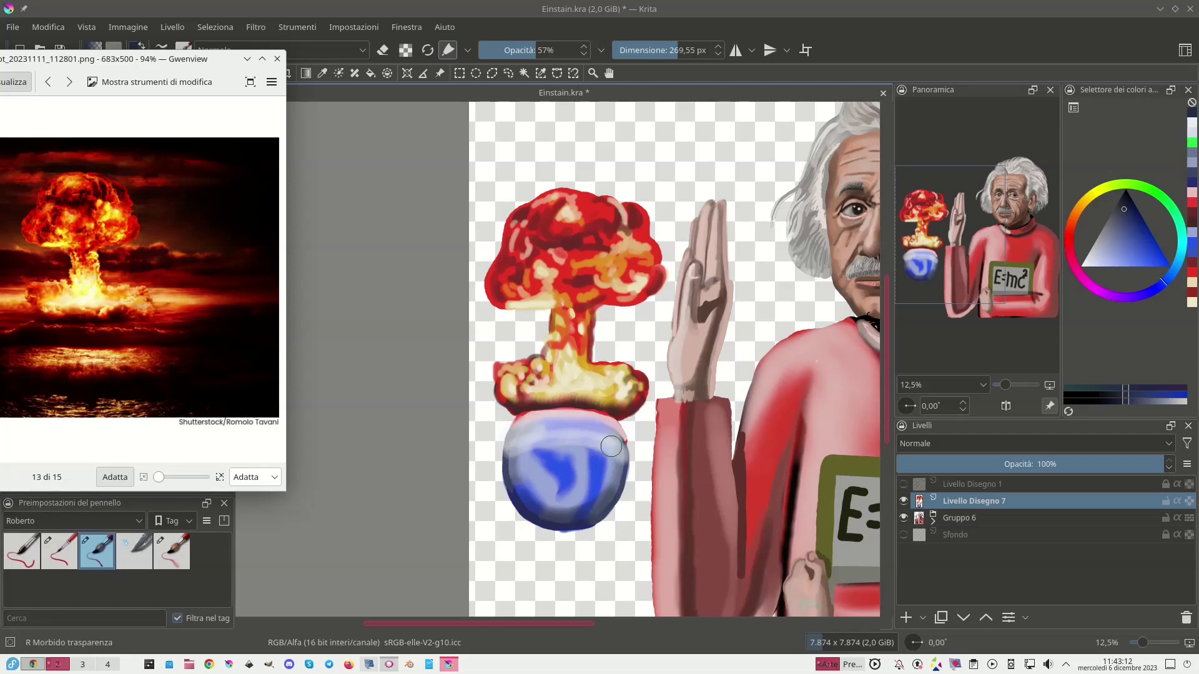
Pick a soft pink and glaze it over the top of the globe beneath the cloud.
left_click(1068, 234)
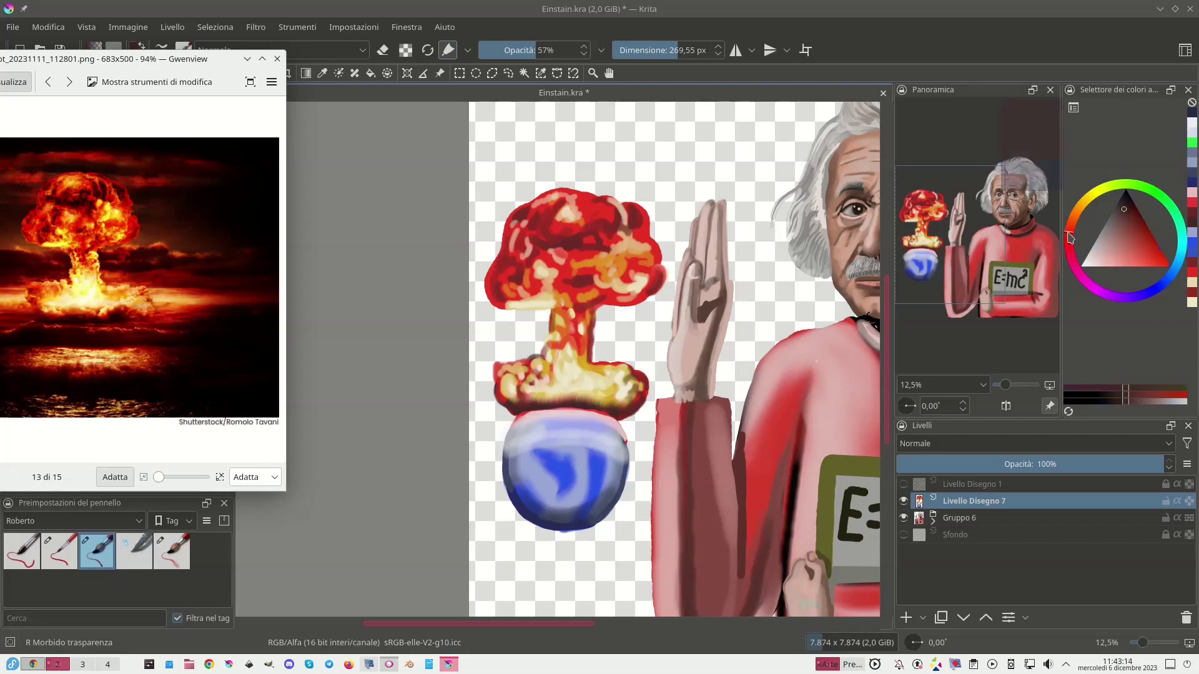
left_click(1097, 261)
mouse_move(1097, 262)
left_mouse_down()
mouse_move(1157, 265)
mouse_move(1109, 263)
left_mouse_up()
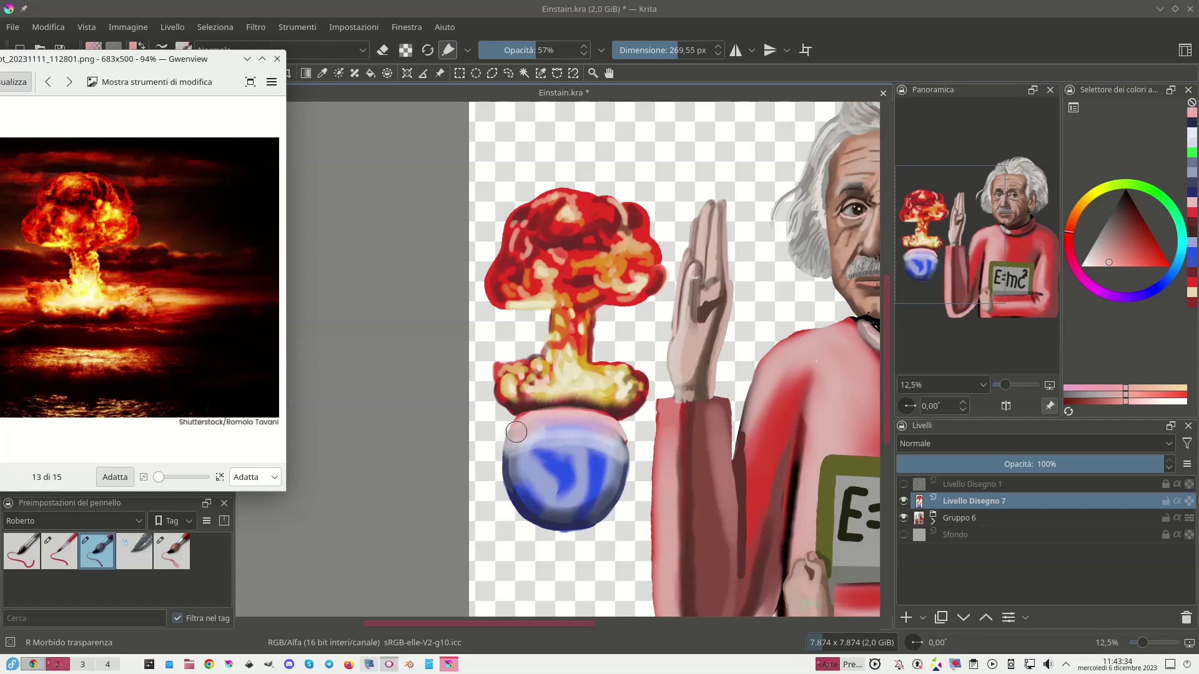
Show the Sfondo background and the Livello Disegno 1 sketch, and add a new paint layer beneath Livello Disegno 7.
left_click(904, 535)
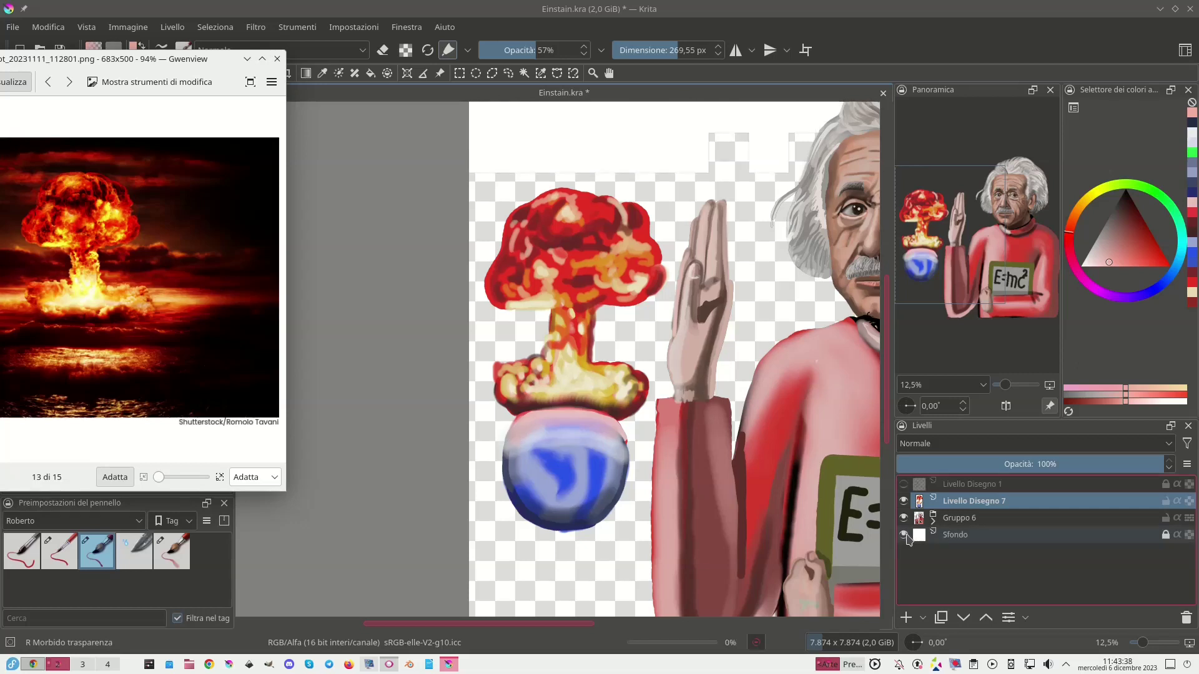
mouse_move(909, 538)
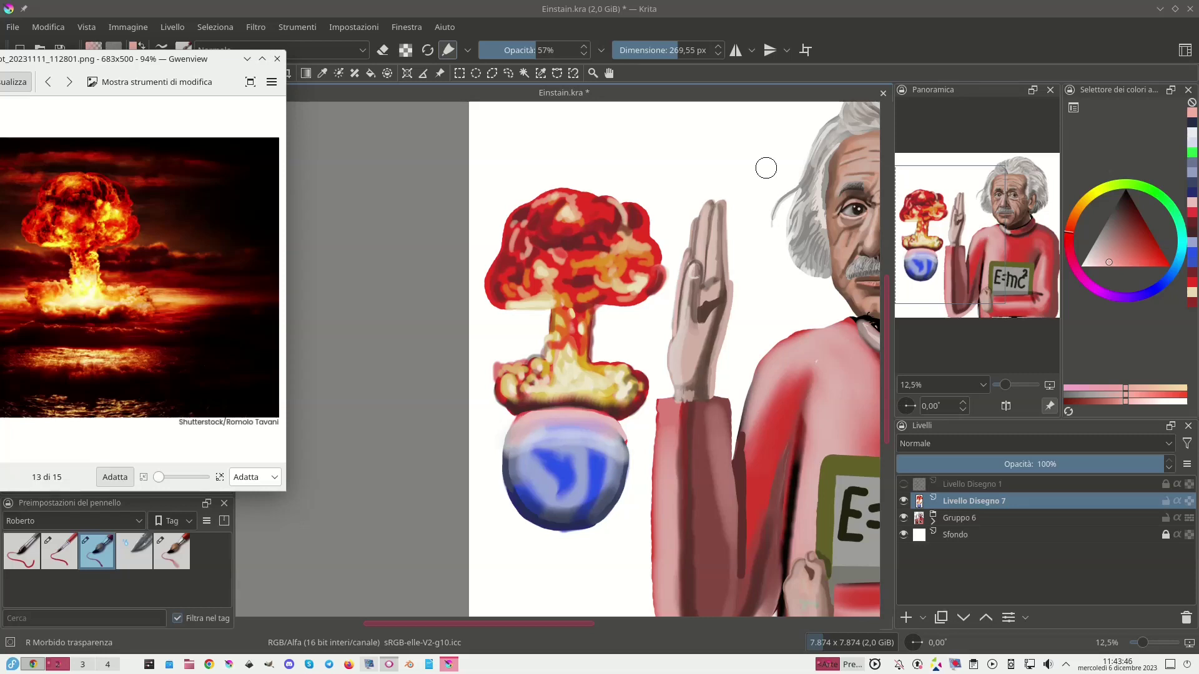
left_click(908, 618)
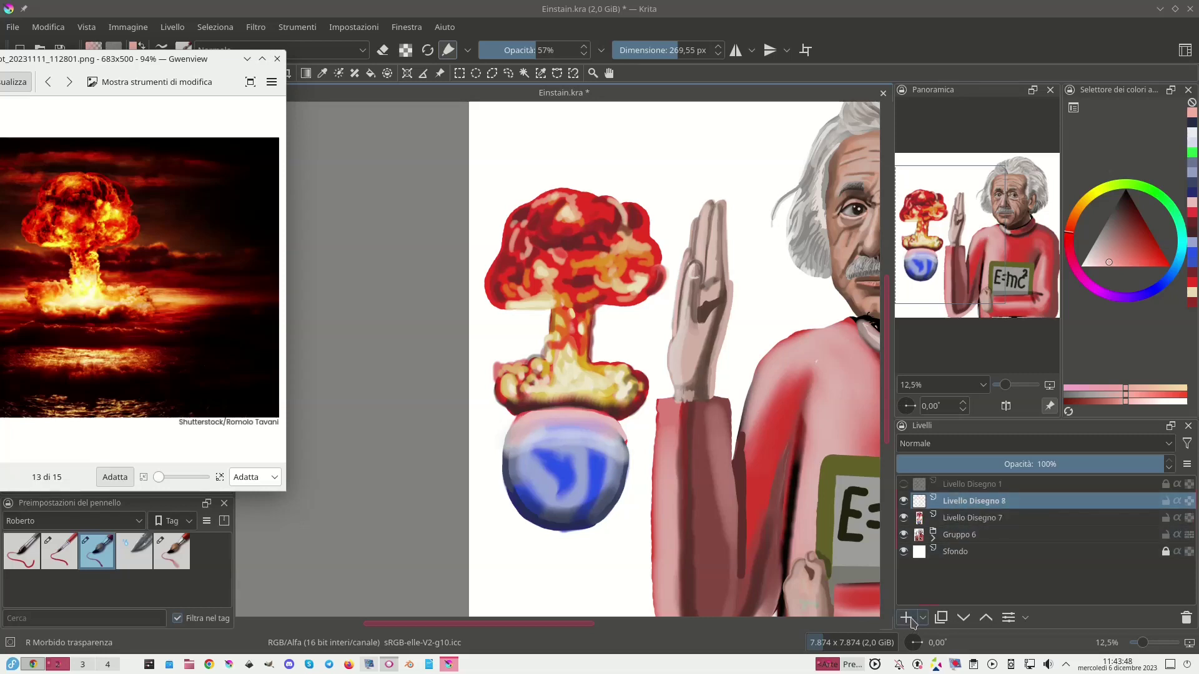
left_click(964, 621)
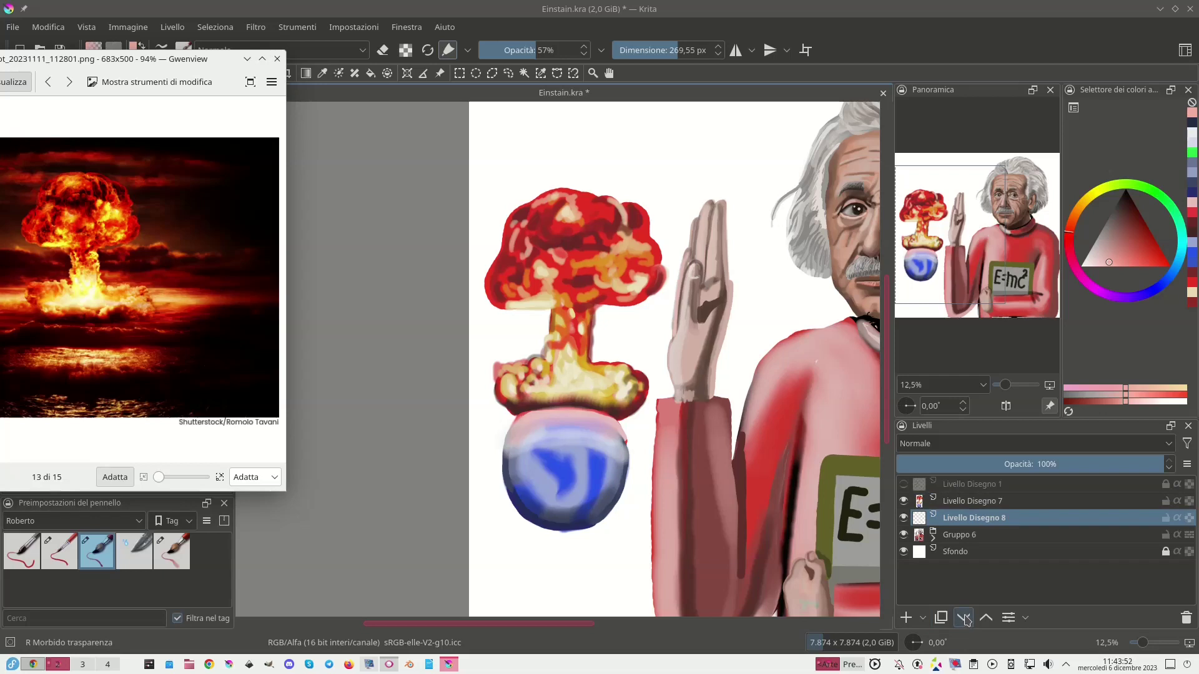
left_click(904, 484)
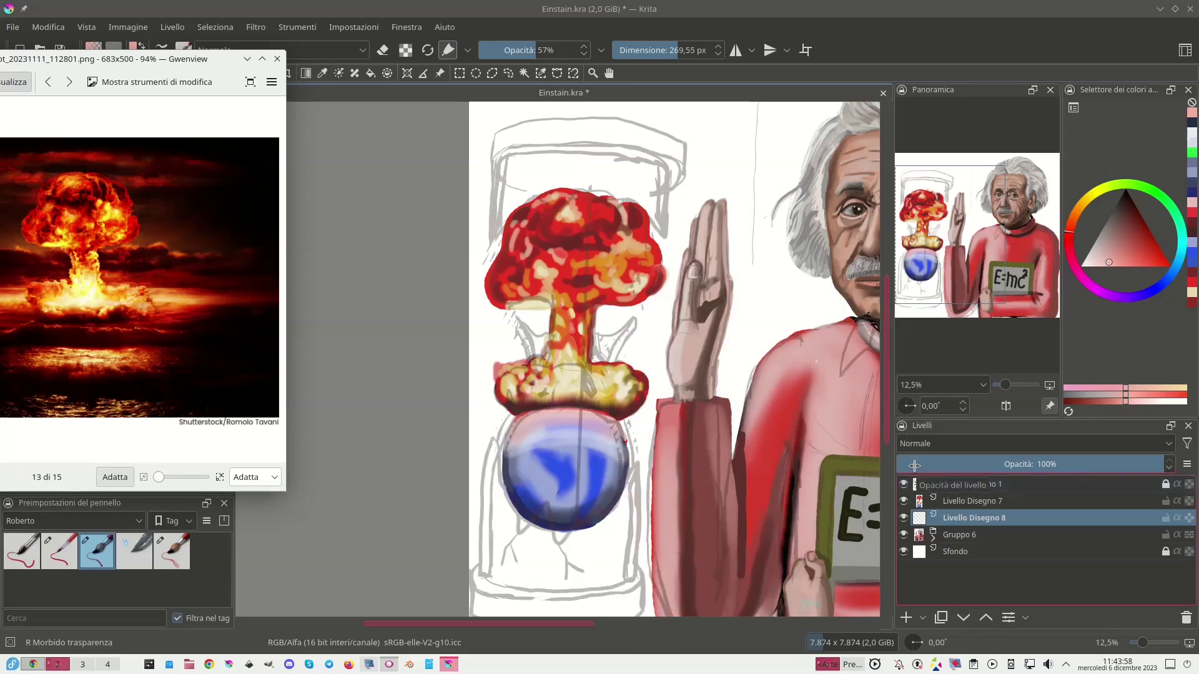
Paint both side walls of the hourglass's lower bulb in brownish grey with the R Duro opaco brush, following the sketch.
left_click_drag(935, 255, 933, 275)
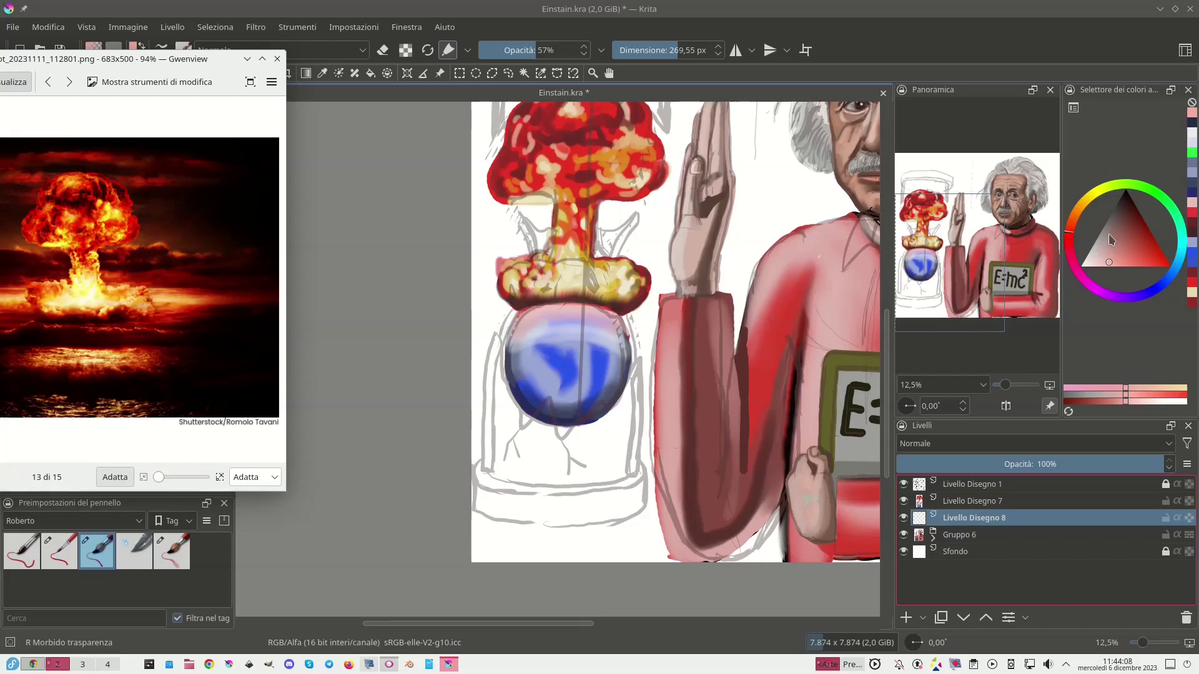
left_click(1101, 236)
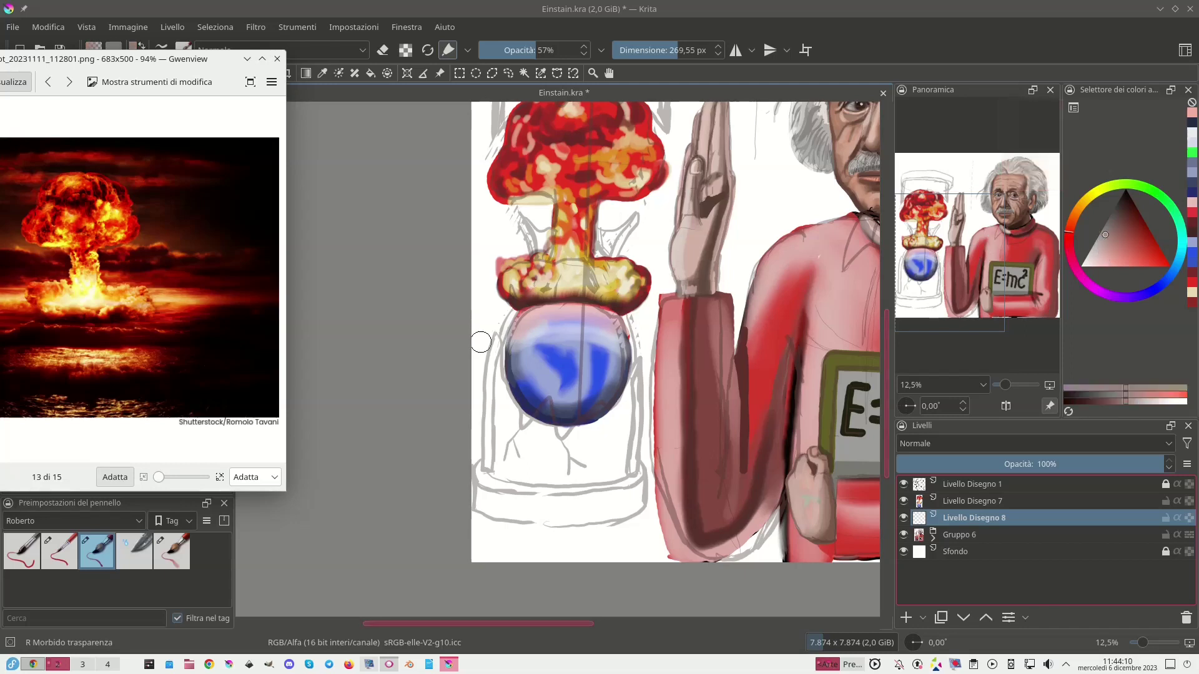
left_click(69, 553)
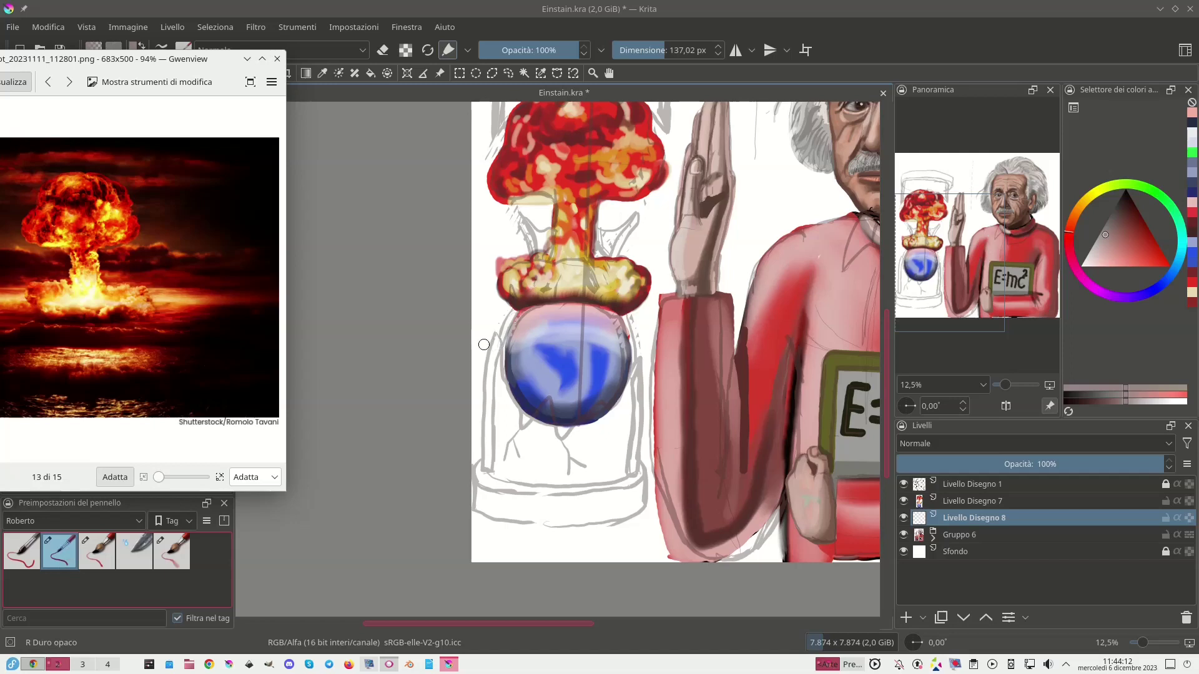
mouse_move(496, 338)
left_mouse_down()
mouse_move(486, 473)
mouse_move(497, 348)
left_mouse_up()
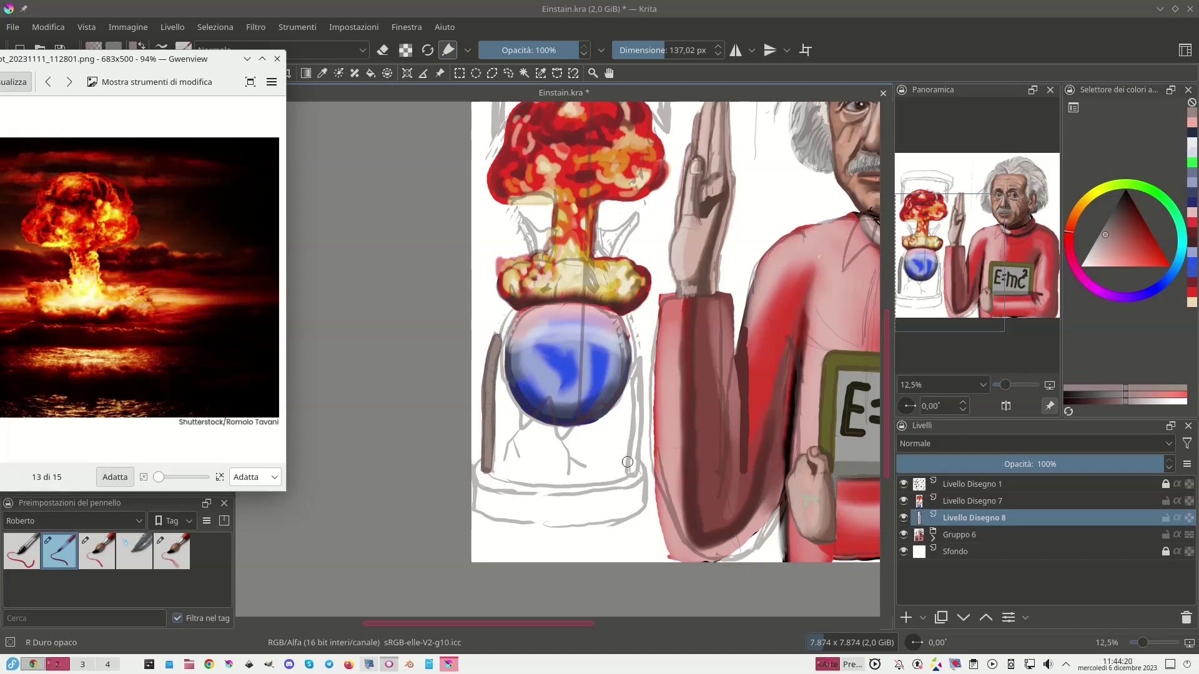
left_click_drag(630, 473, 640, 362)
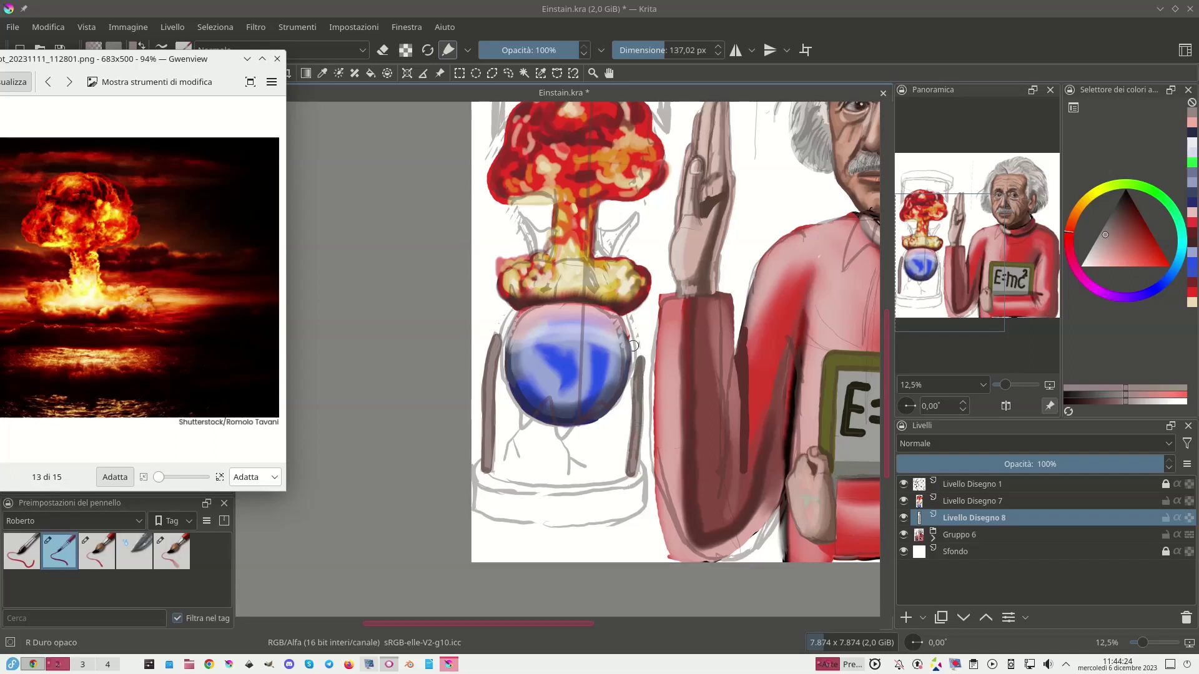
key("ctrl+z")
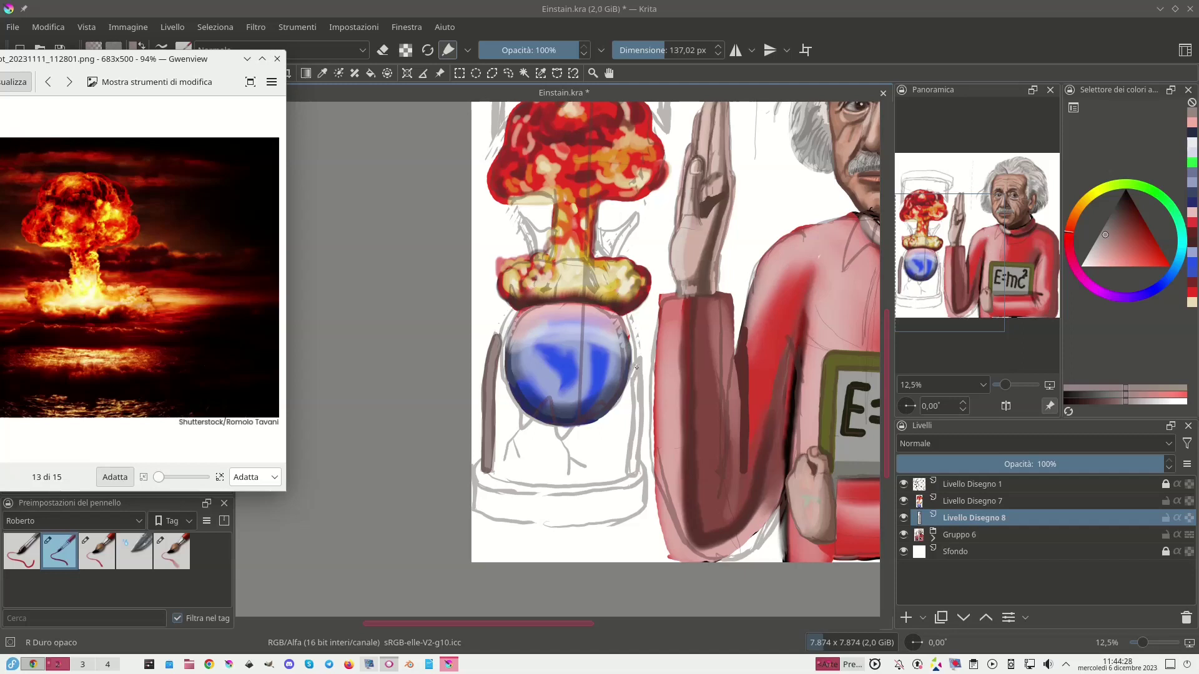
left_click_drag(634, 371, 632, 479)
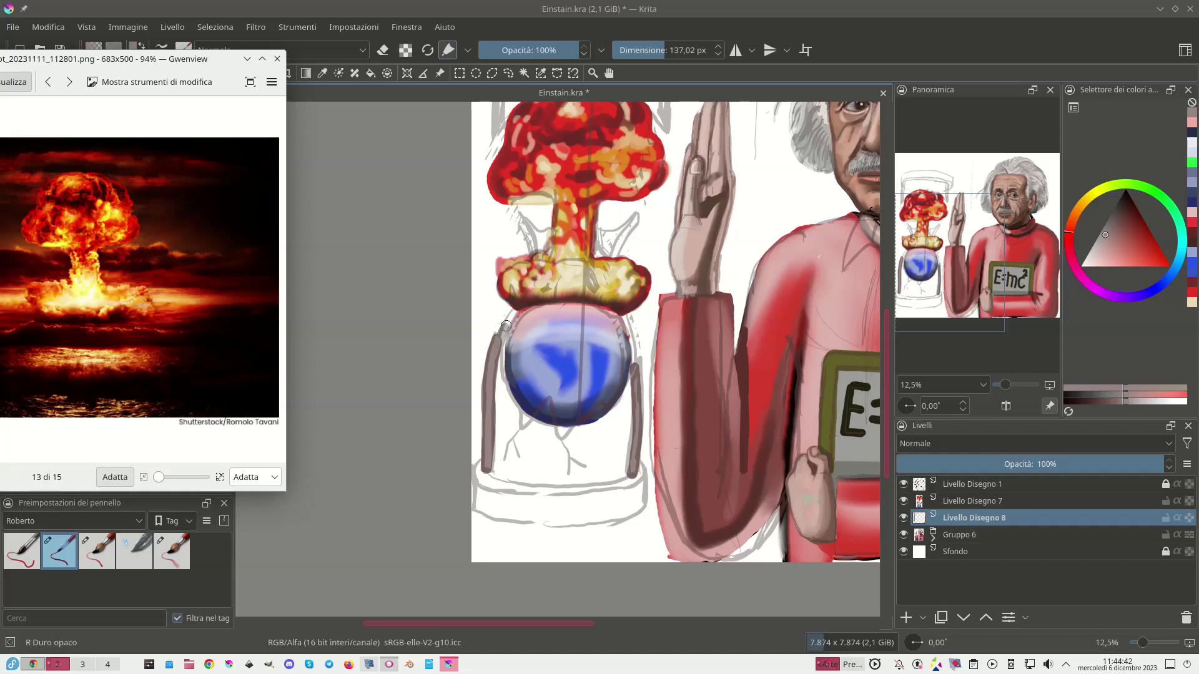
left_click_drag(501, 331, 512, 310)
left_click_drag(636, 357, 625, 316)
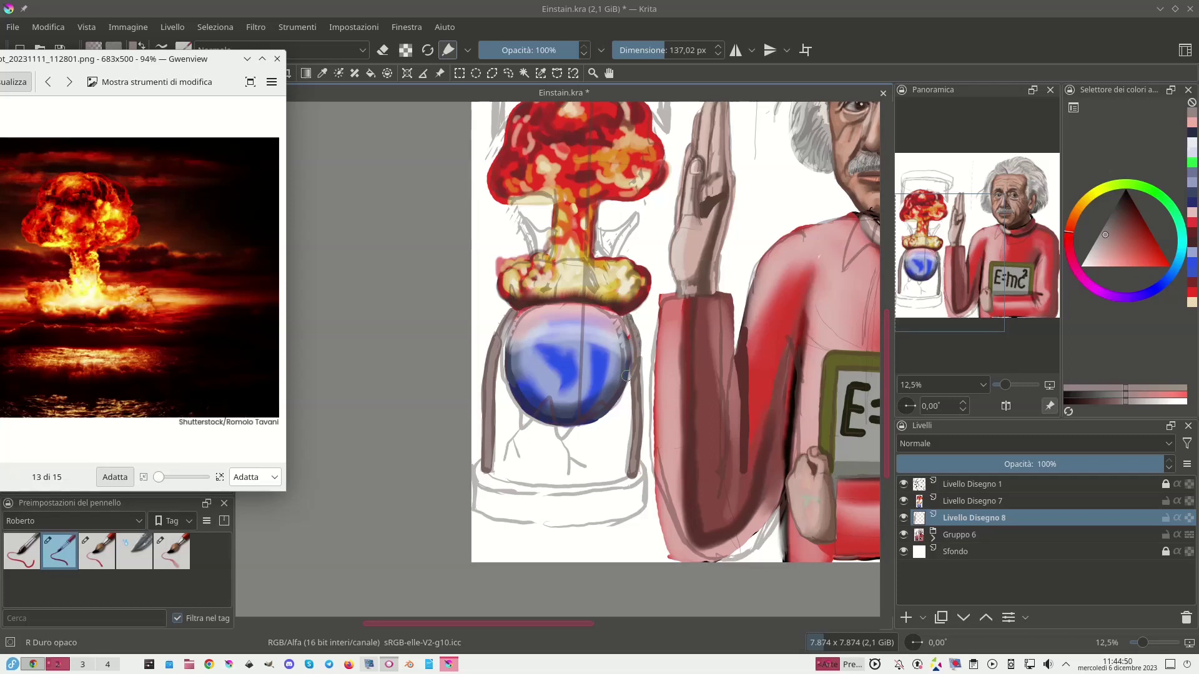
Clean up the lower bulb's right wall with the eraser and paint the two slanted glass lines beside the mushroom stem.
left_click(384, 51)
left_click_drag(643, 374, 637, 323)
left_click_drag(615, 256, 637, 205)
left_click_drag(534, 256, 518, 216)
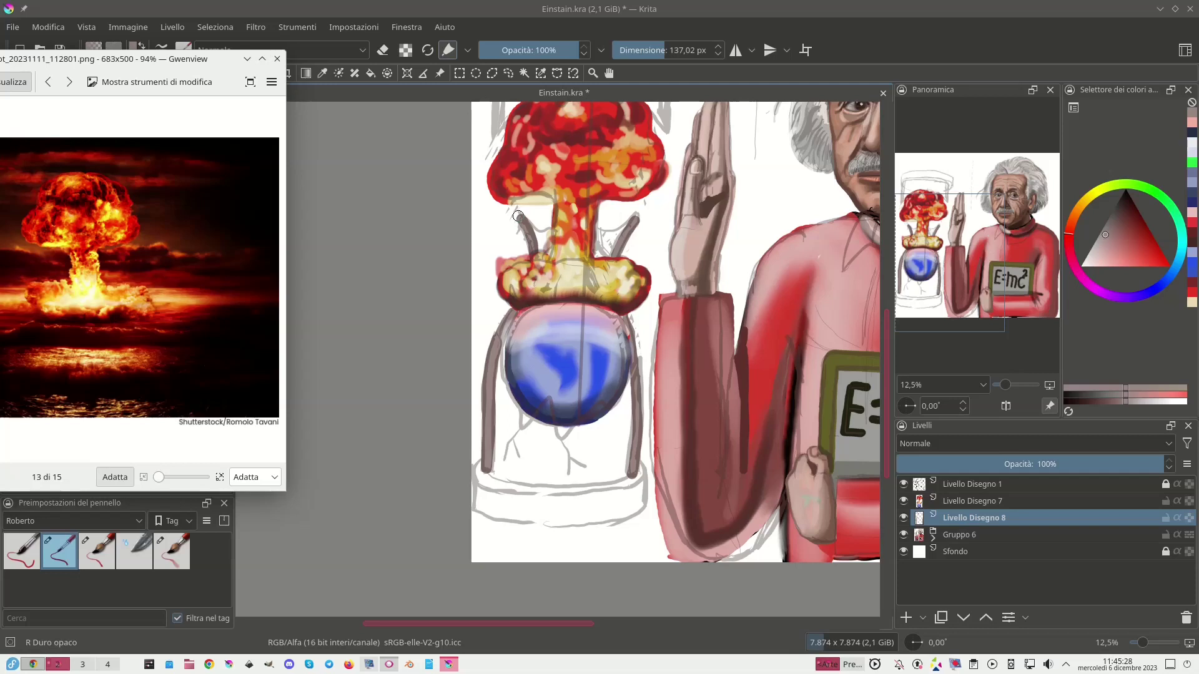
Lighten the brownish grey, raise Livello Disegno 8 above Livello Disegno 7 and paint a pale slanted crack line over the globe's lower left.
key("l")
key("l")
key("l")
key("l")
key("l")
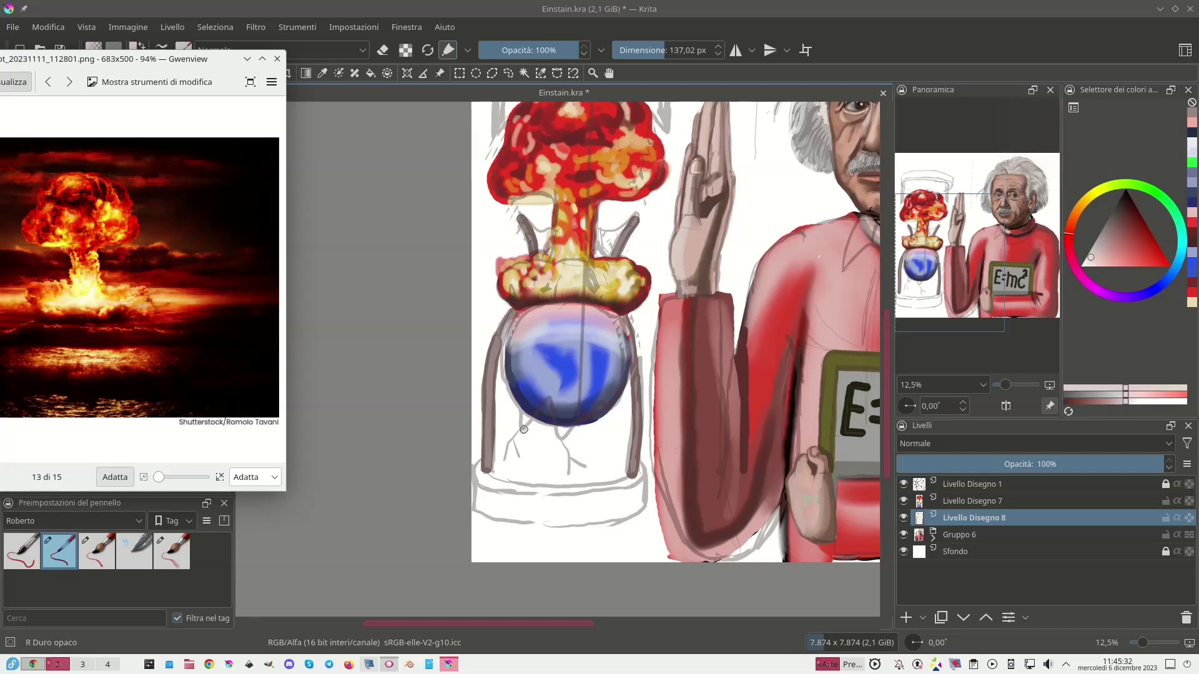
left_click_drag(552, 395, 526, 427)
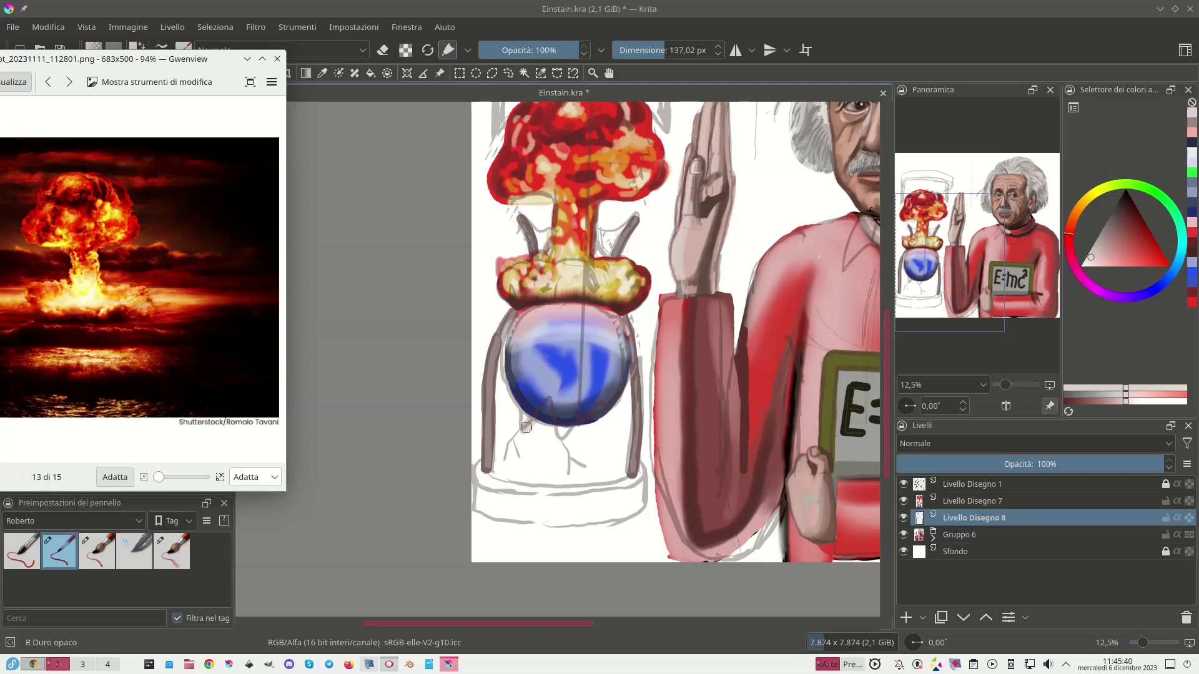
left_click(986, 617)
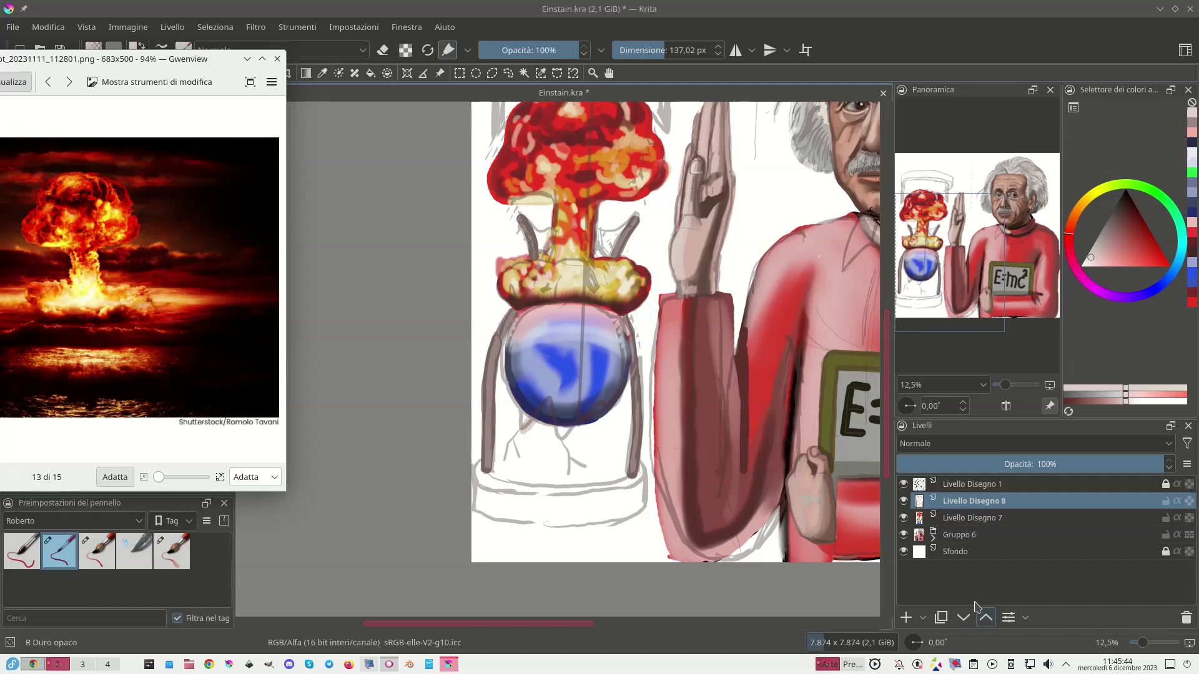
left_click_drag(554, 394, 534, 418)
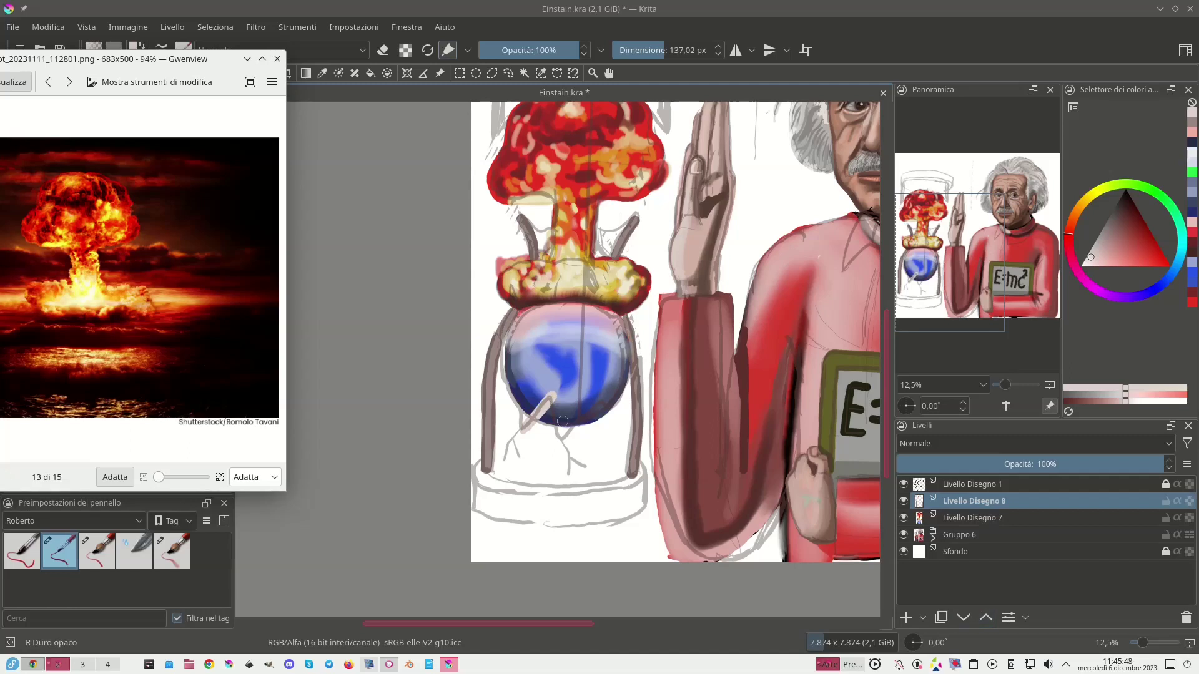
Paint the bulb's jagged broken edge across the globe with alternating dark grey and pale strokes, plus a dark line along the globe's left side.
left_click(1105, 224)
left_click_drag(552, 393, 556, 421)
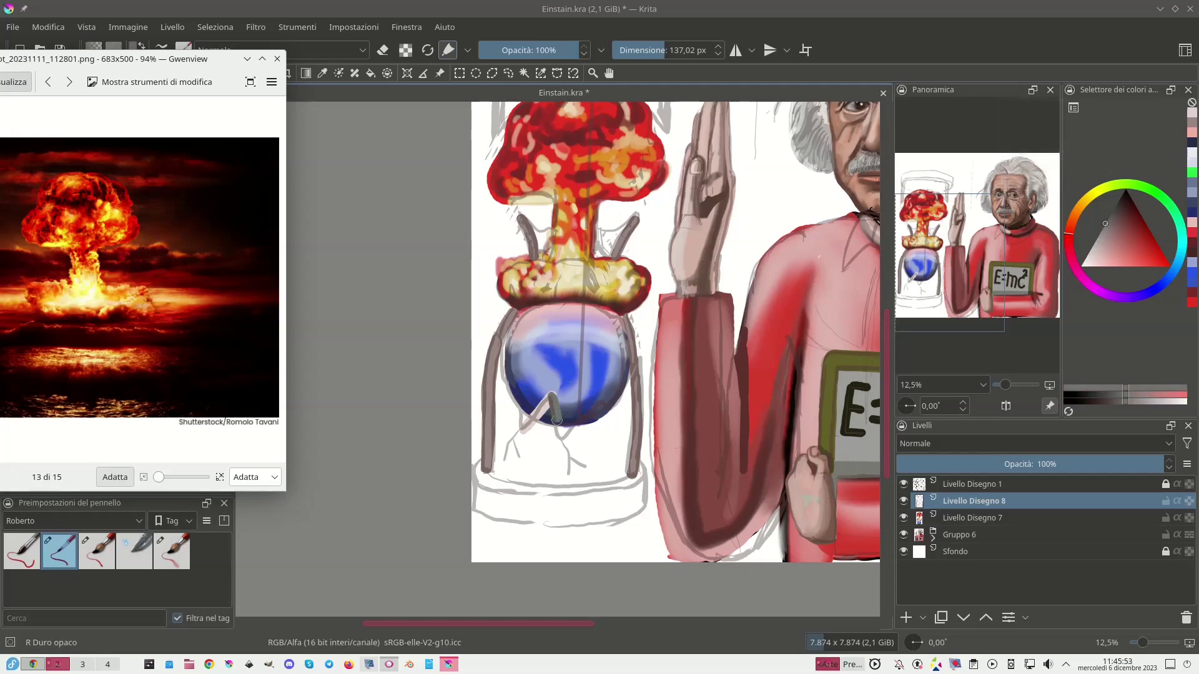
left_click(1091, 261)
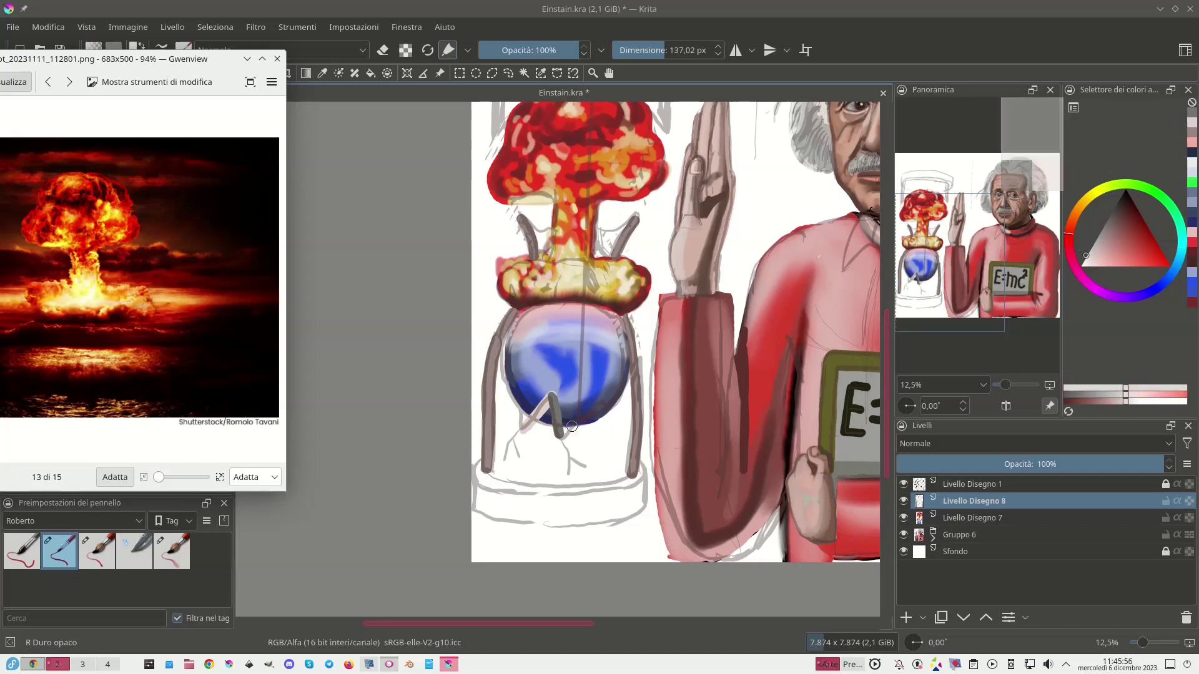
left_click_drag(560, 437, 629, 364)
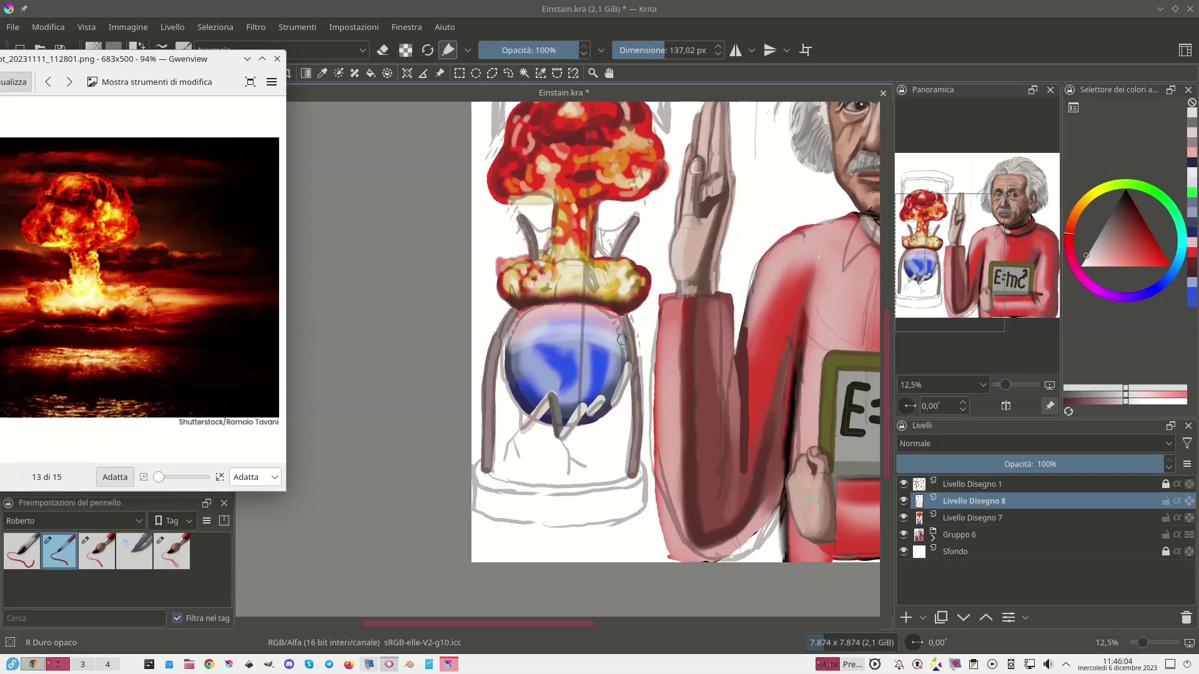
left_click(622, 340, "ctrl")
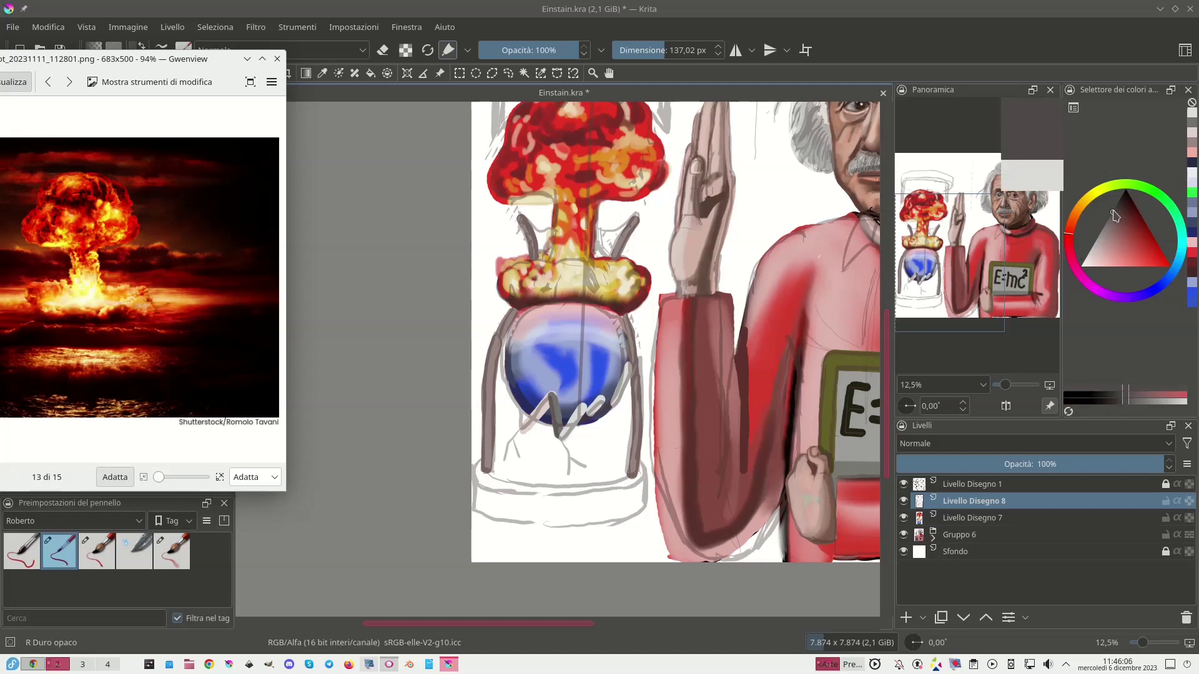
mouse_move(506, 334)
left_mouse_down()
mouse_move(502, 379)
mouse_move(524, 426)
mouse_move(513, 403)
left_mouse_up()
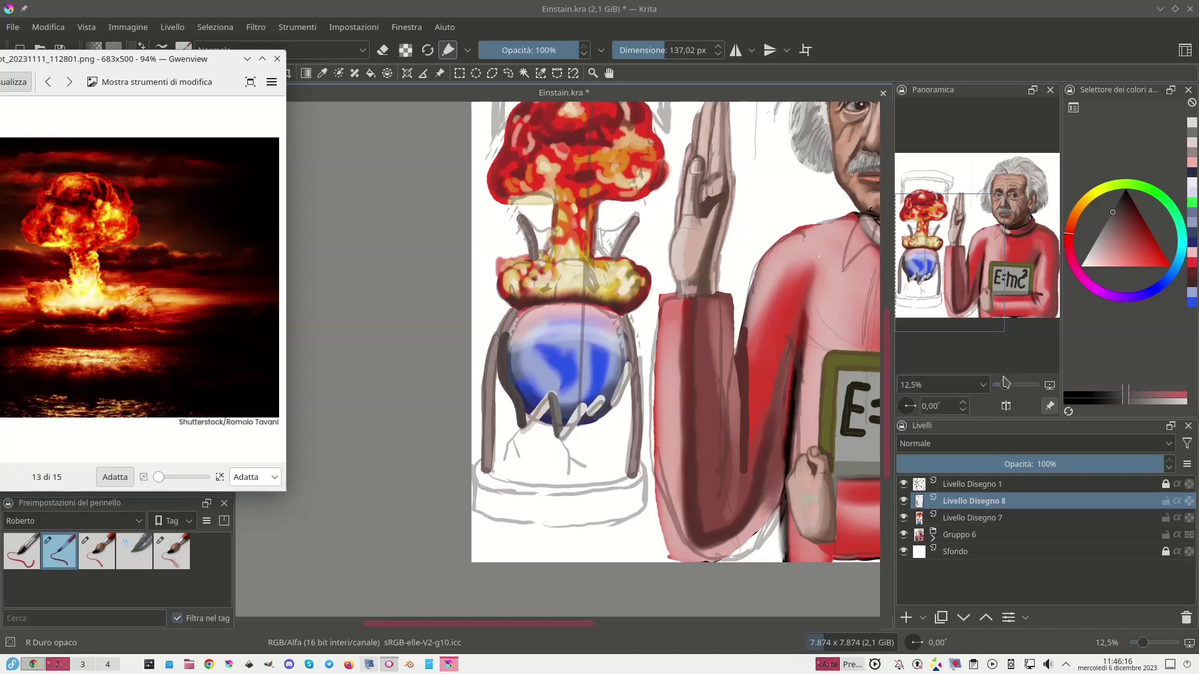
Pick a mid grey and paint the curved base line joining the two walls of the hourglass's lower bulb.
left_click_drag(1005, 385, 1008, 385)
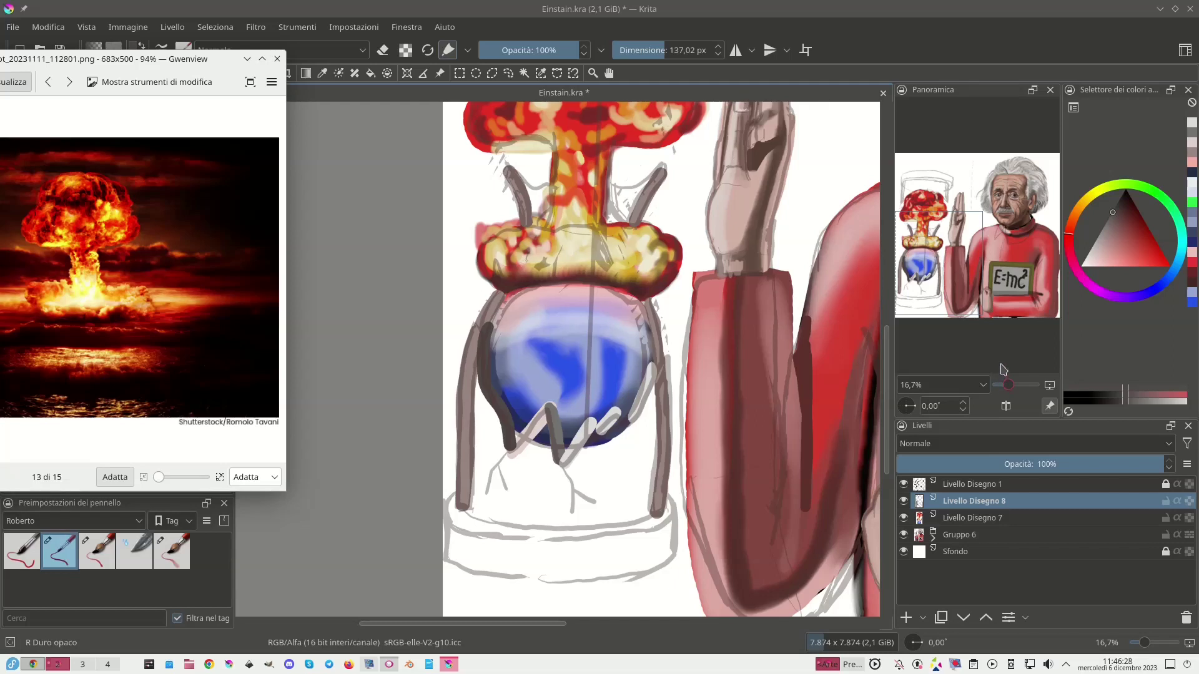
left_click(1101, 231)
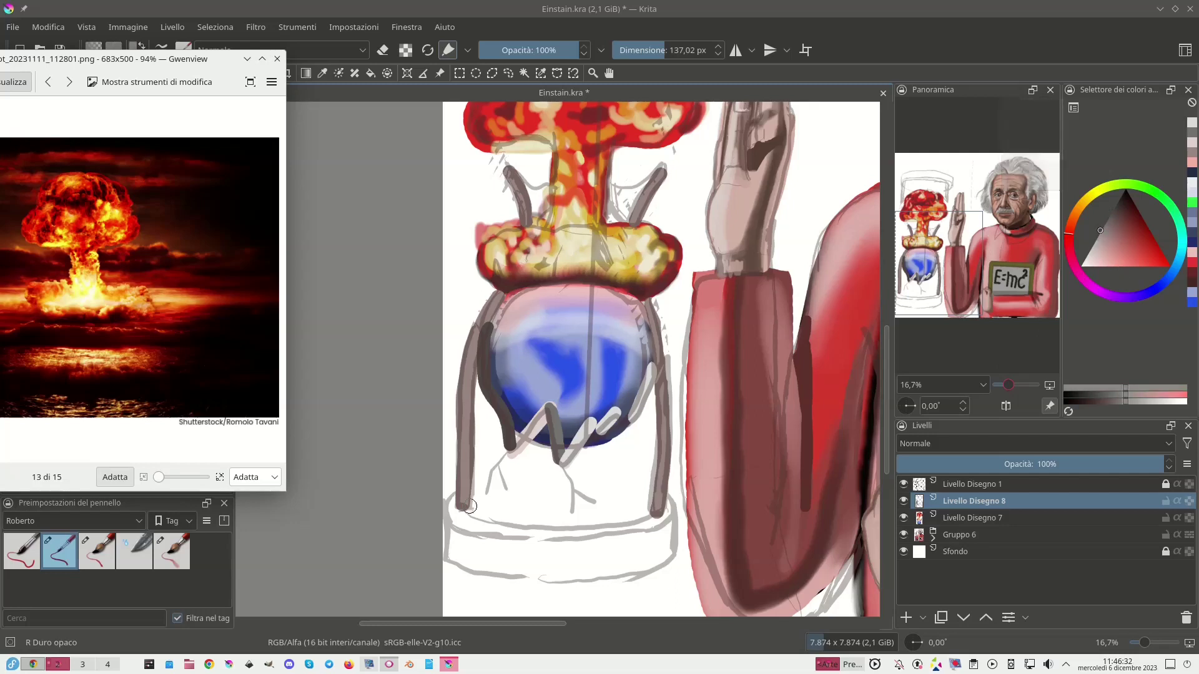
mouse_move(466, 507)
left_mouse_down()
mouse_move(583, 524)
mouse_move(649, 503)
left_mouse_up()
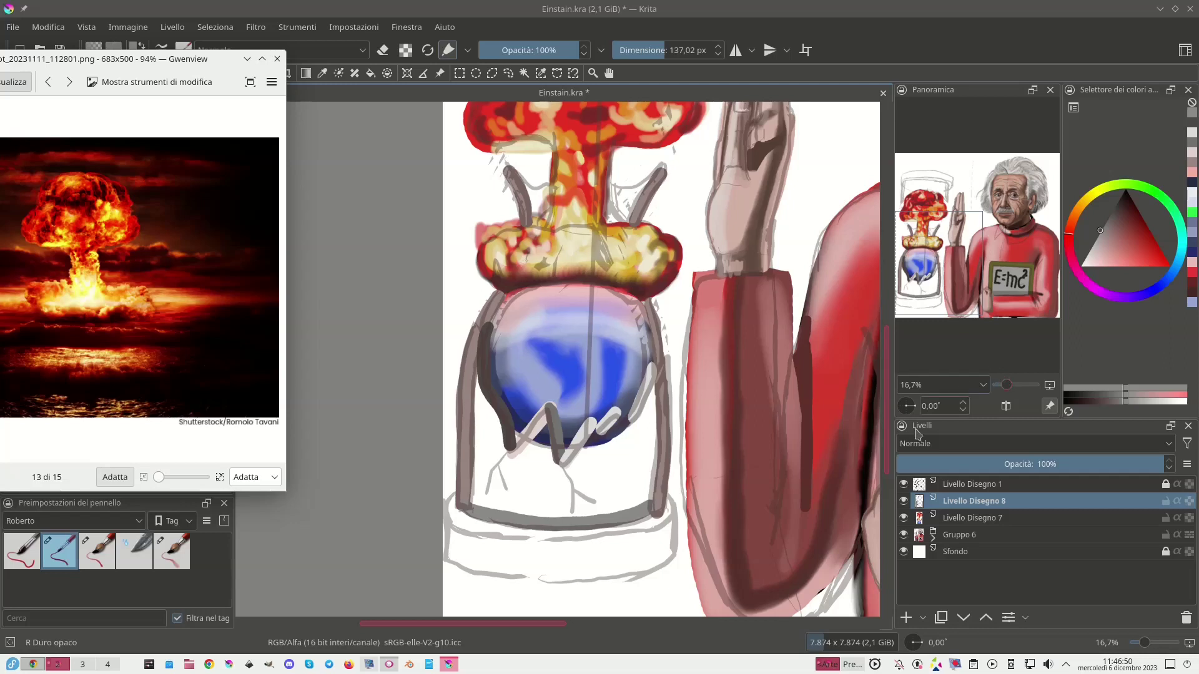
Hide the Livello Disegno 1 sketch and fill the lower bulb beneath the jagged edge with solid mid grey.
left_click(903, 484)
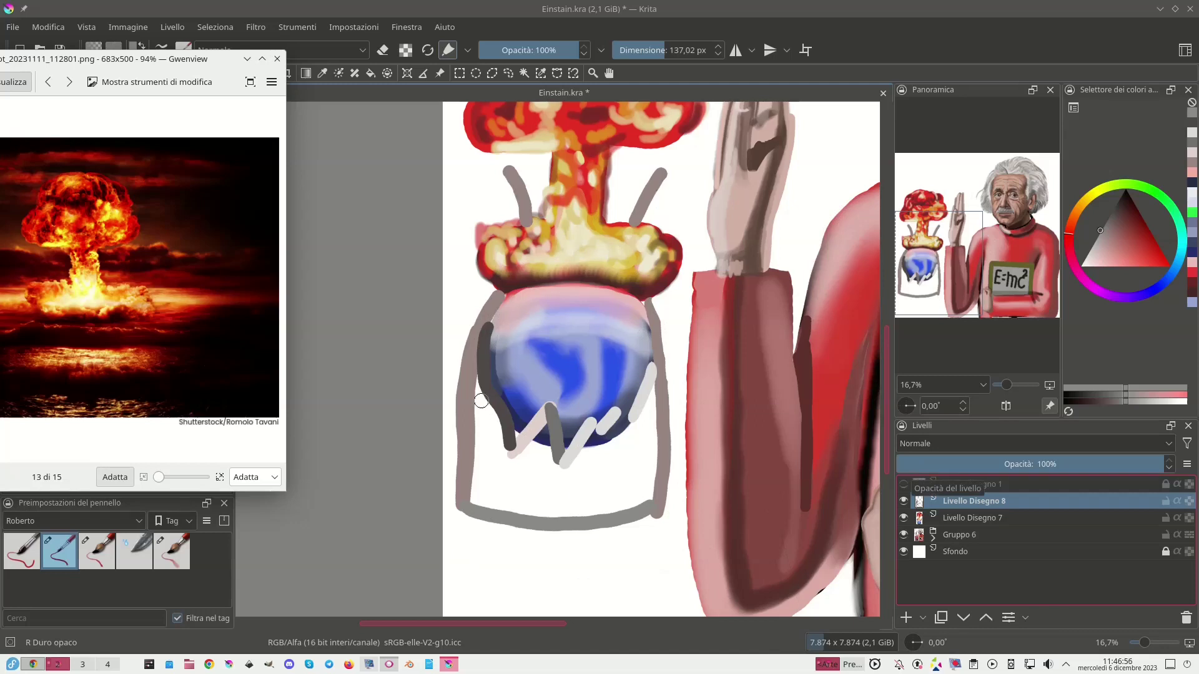
mouse_move(632, 420)
left_mouse_down()
mouse_move(619, 415)
mouse_move(631, 425)
mouse_move(652, 385)
mouse_move(643, 500)
mouse_move(509, 513)
mouse_move(471, 490)
mouse_move(473, 370)
left_mouse_up()
mouse_move(485, 324)
left_mouse_down()
mouse_move(479, 392)
mouse_move(507, 467)
mouse_move(493, 503)
mouse_move(482, 408)
left_mouse_up()
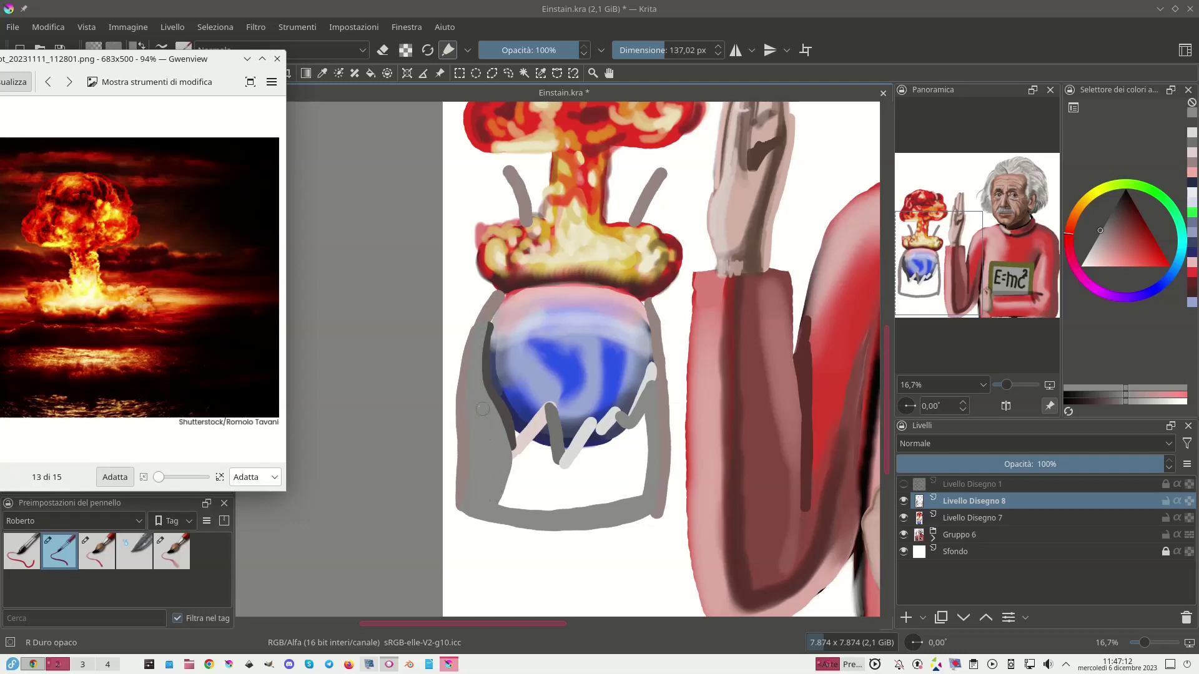
mouse_move(518, 455)
left_mouse_down()
mouse_move(539, 429)
mouse_move(549, 486)
mouse_move(537, 512)
mouse_move(538, 445)
mouse_move(531, 487)
mouse_move(516, 469)
mouse_move(507, 500)
mouse_move(511, 444)
left_mouse_up()
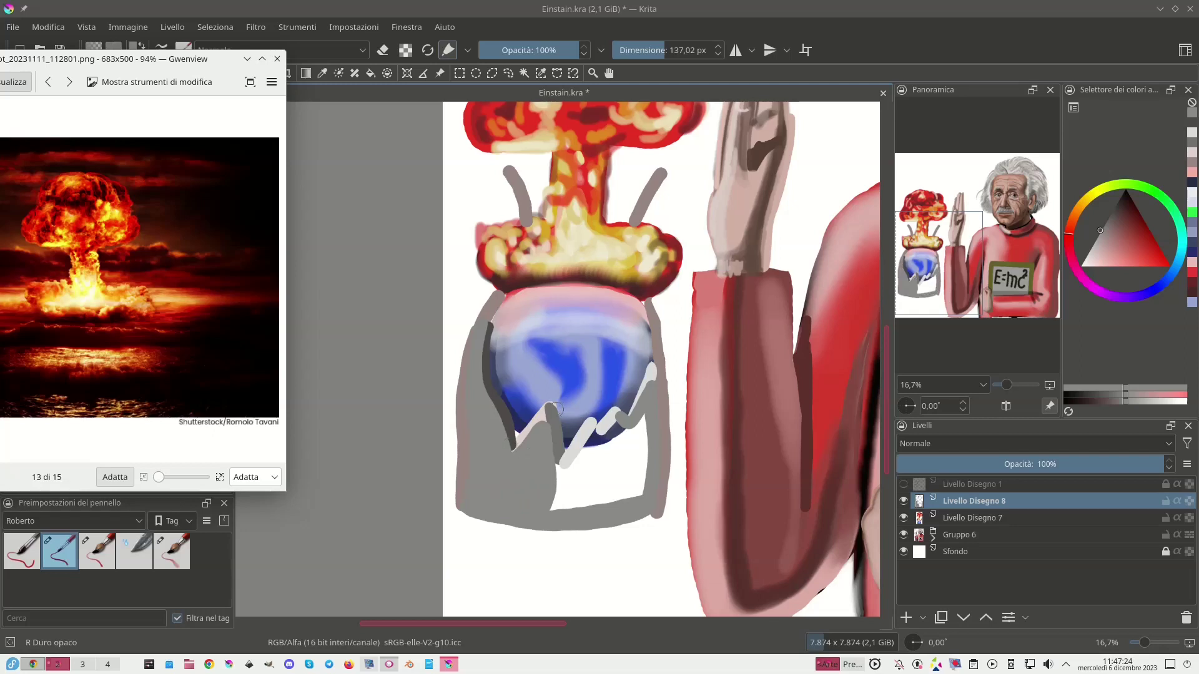
mouse_move(541, 429)
left_mouse_down()
mouse_move(544, 417)
mouse_move(533, 427)
left_mouse_up()
mouse_move(559, 475)
left_mouse_down()
mouse_move(593, 431)
mouse_move(633, 422)
mouse_move(635, 495)
mouse_move(630, 437)
mouse_move(621, 499)
mouse_move(613, 437)
mouse_move(602, 503)
mouse_move(601, 446)
mouse_move(588, 487)
mouse_move(575, 502)
mouse_move(570, 476)
mouse_move(555, 503)
left_mouse_up()
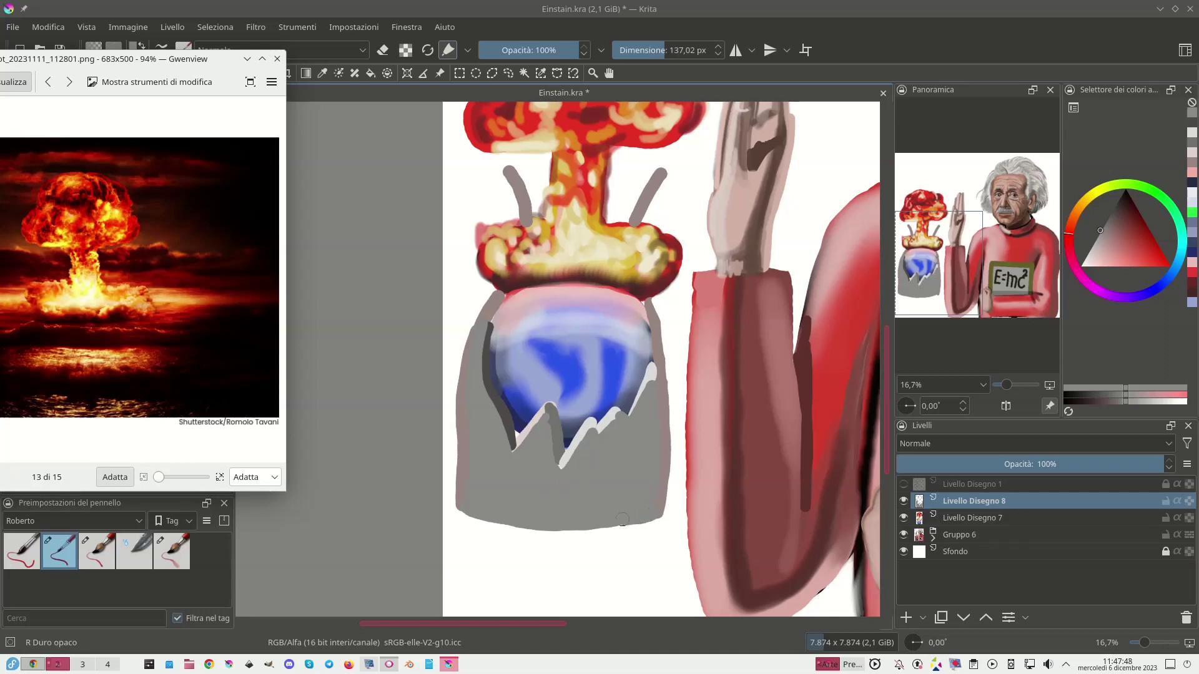
Sample the bulb's brownish grey and repaint the outer edge of its left wall.
left_click(593, 510, "ctrl")
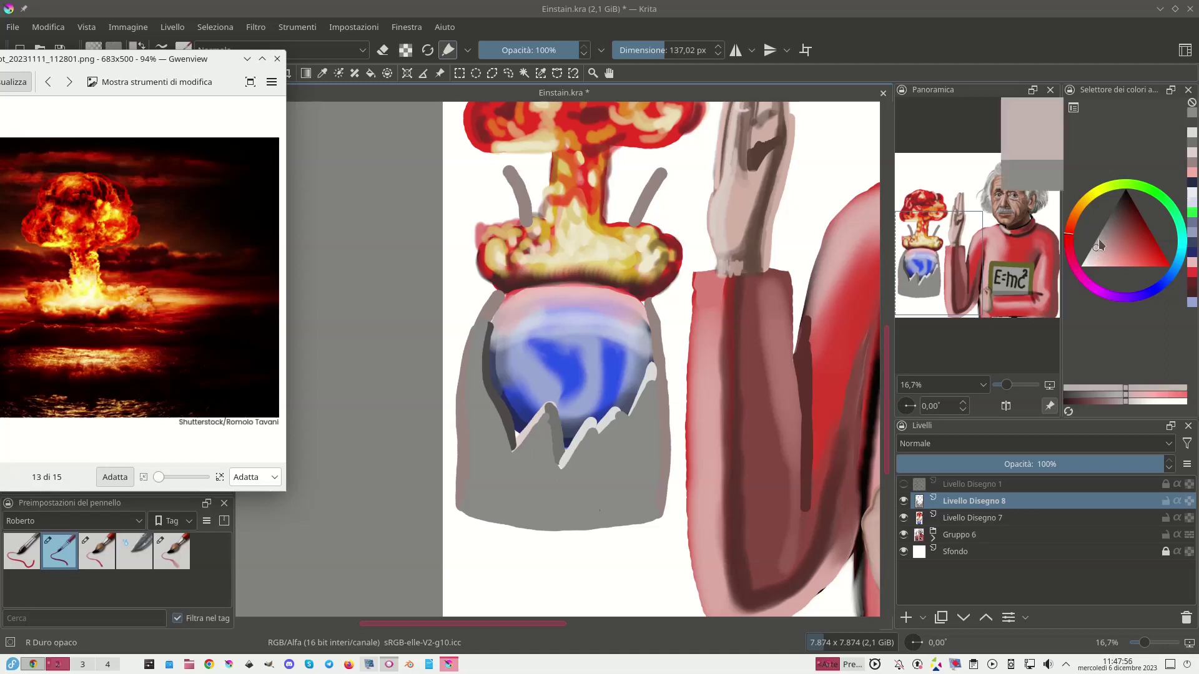
left_click(512, 518, "ctrl")
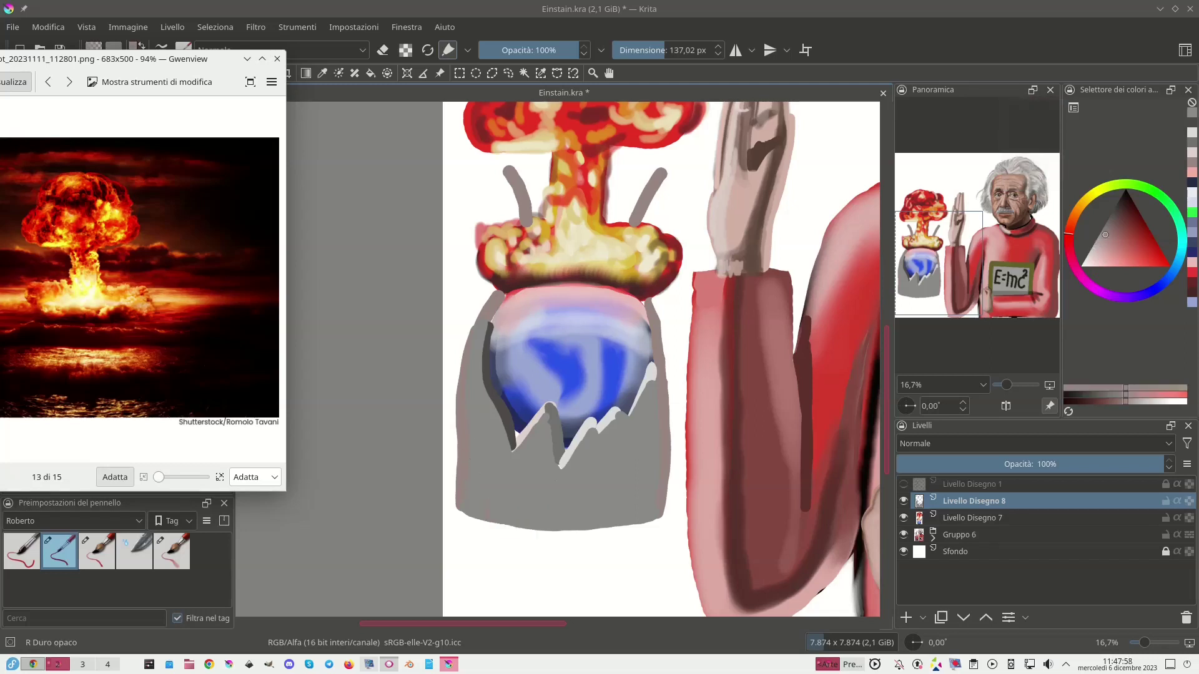
left_click_drag(455, 493, 455, 431)
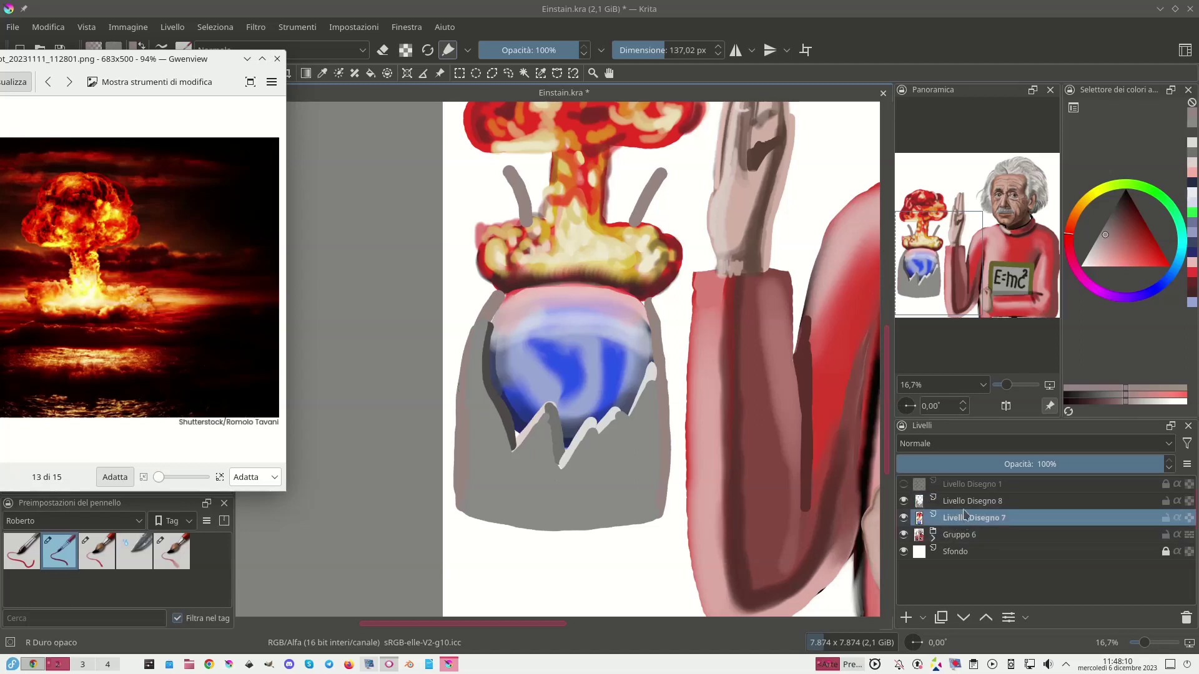
Select Livello Disegno 7 and paint dark and mid grey strokes on the globe along the jagged broken edge.
key("Page_Down")
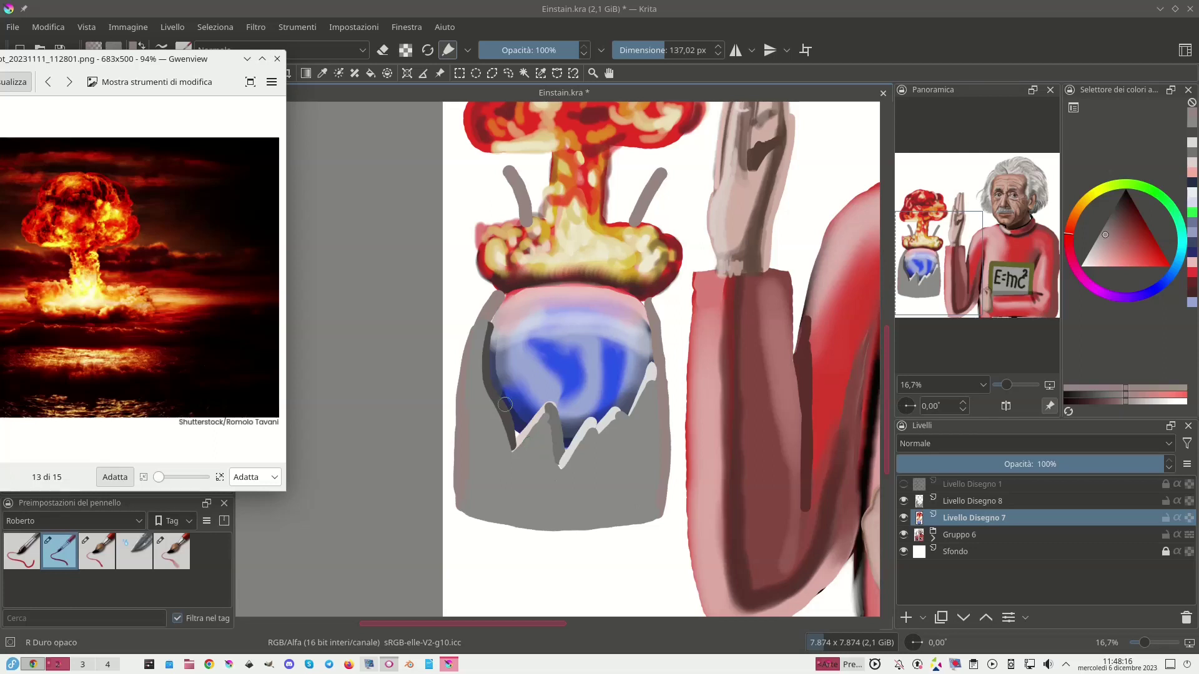
left_click(530, 444, "ctrl")
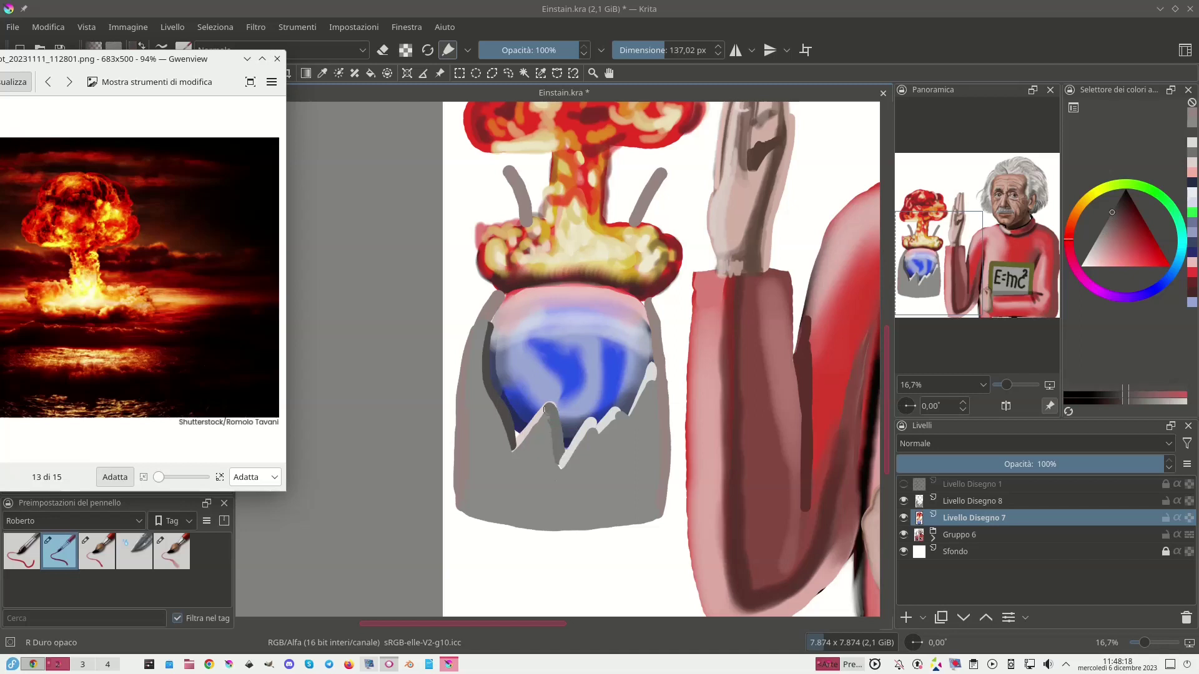
left_click(549, 408)
left_click_drag(1121, 208, 1122, 191)
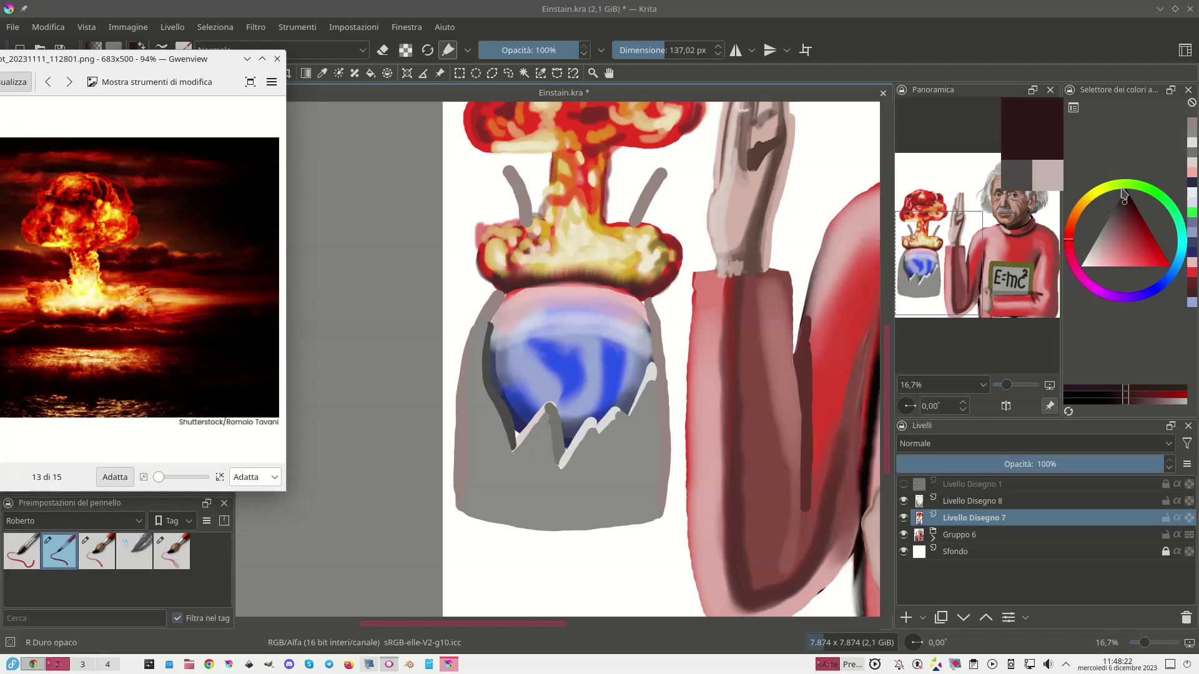
left_click(532, 441, "ctrl")
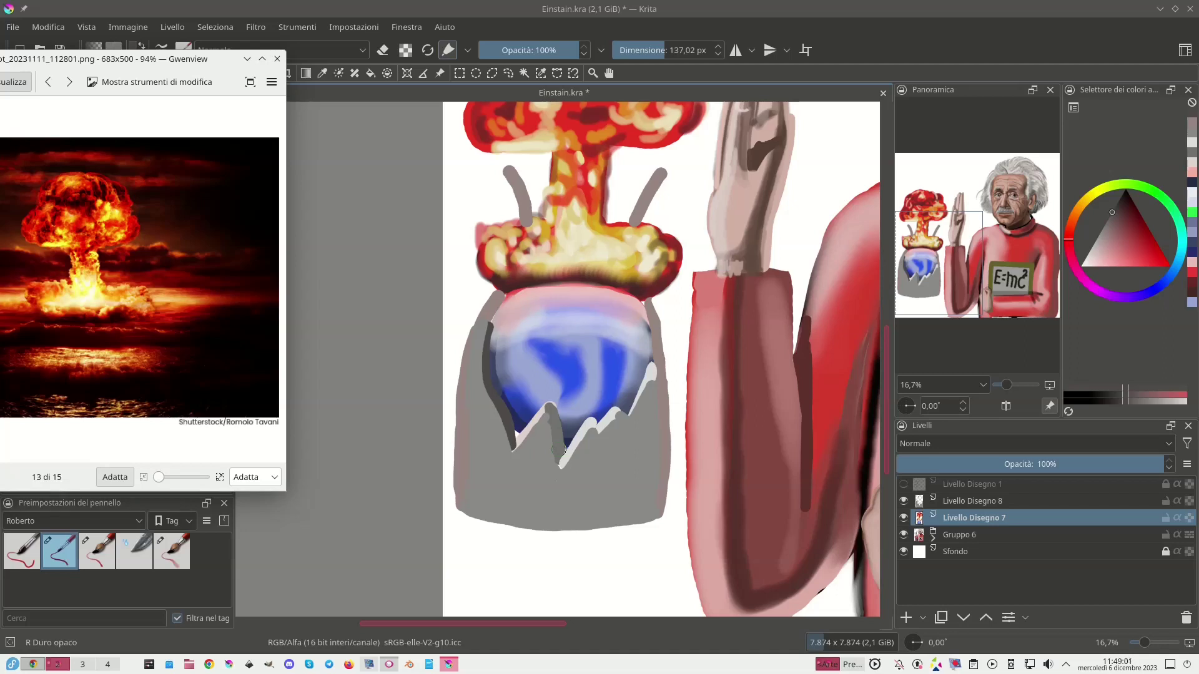
left_click(648, 392, "ctrl")
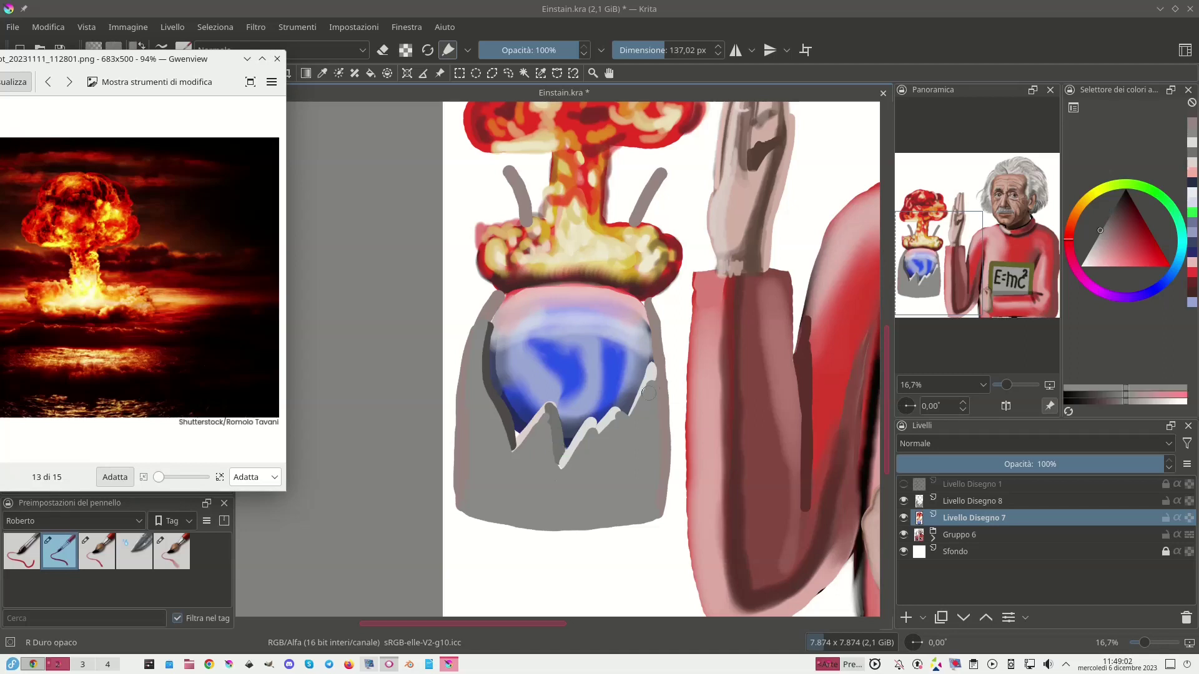
left_click_drag(654, 369, 642, 405)
Undo the last stroke, return to the R Duro opaco brush and try another stroke along the left crack with a sampled pale tone.
key("slash")
key("ctrl+z")
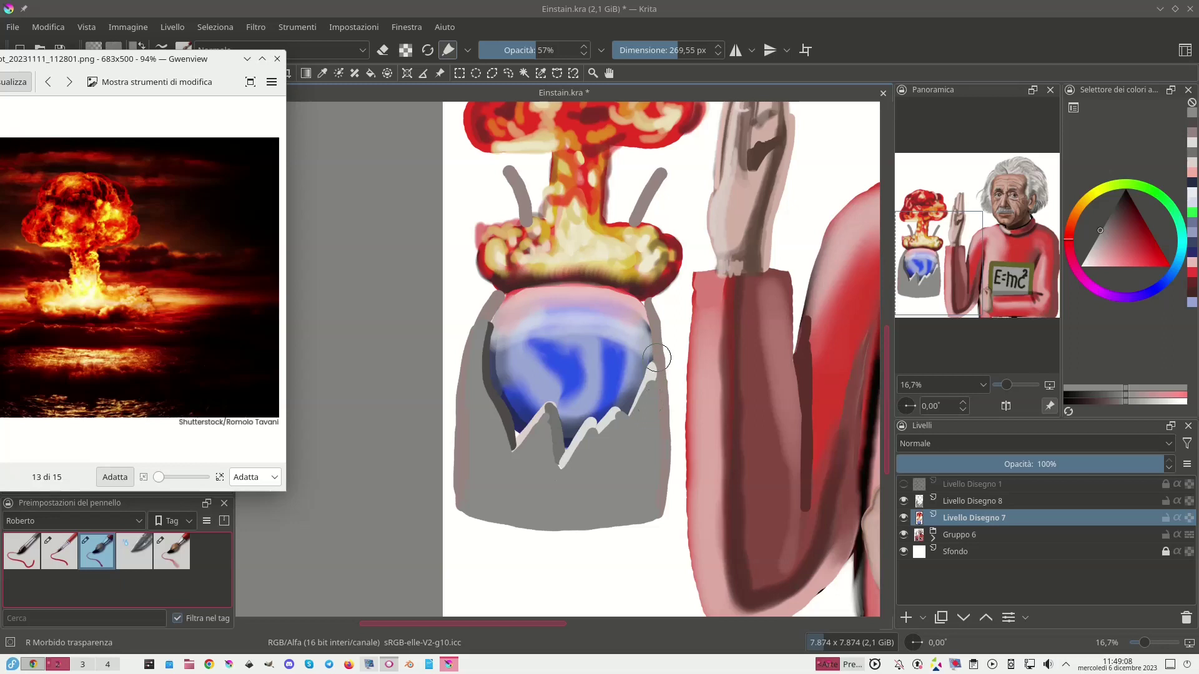
left_click(63, 559)
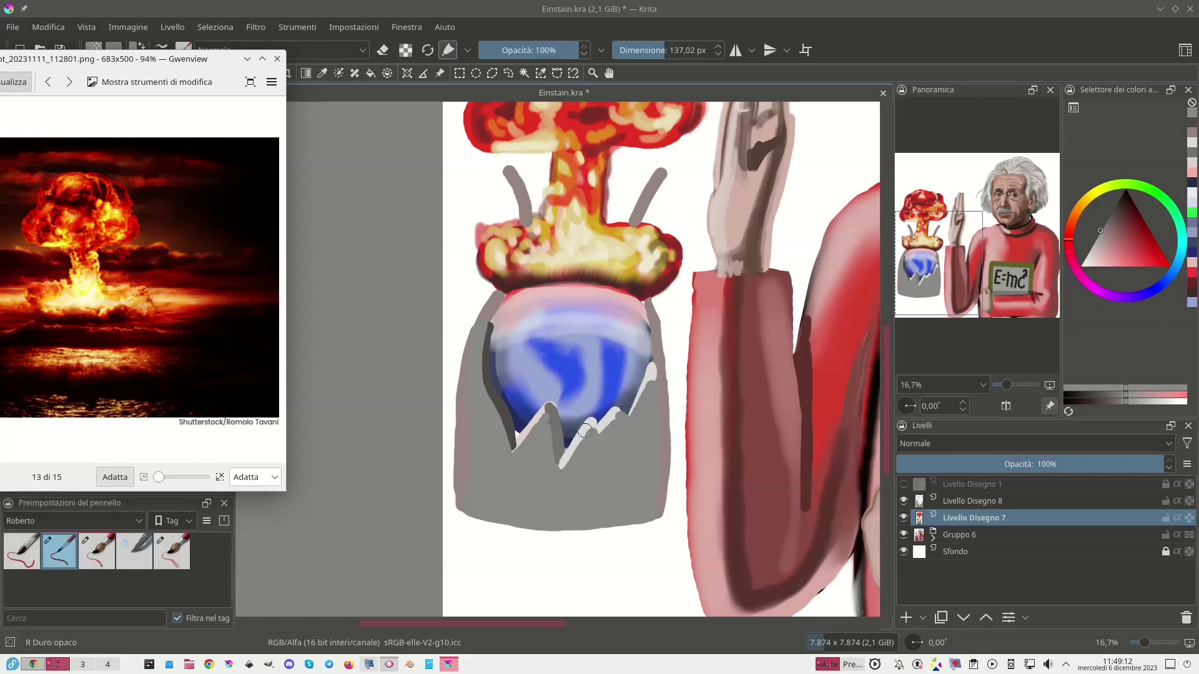
left_click_drag(523, 441, 545, 395)
left_click(519, 438, "ctrl")
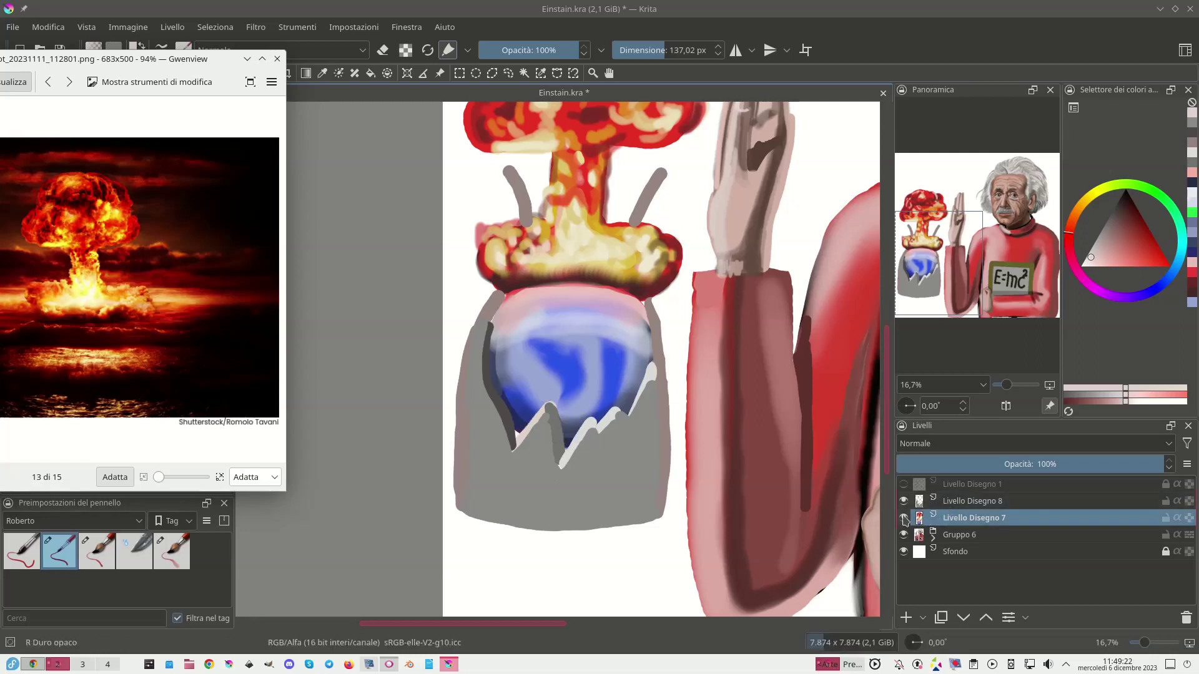
Toggle the visibility of Livello Disegno 8 and Livello Disegno 7 to compare what is painted on each.
left_click(903, 501)
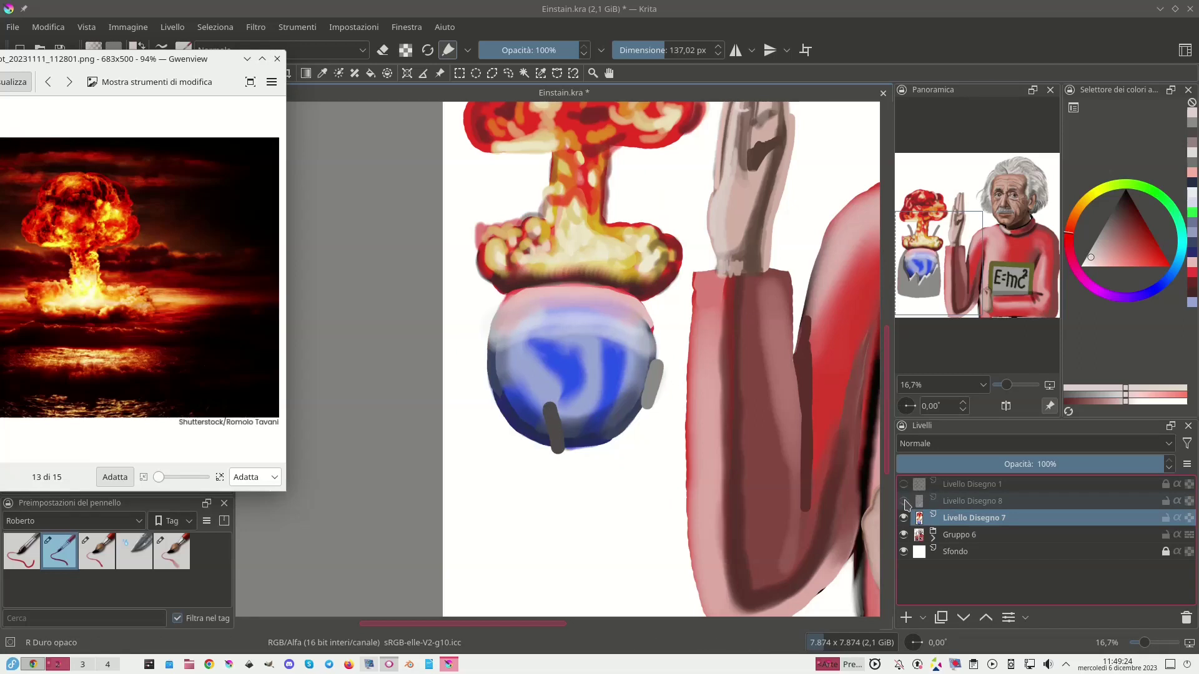
left_click(903, 501)
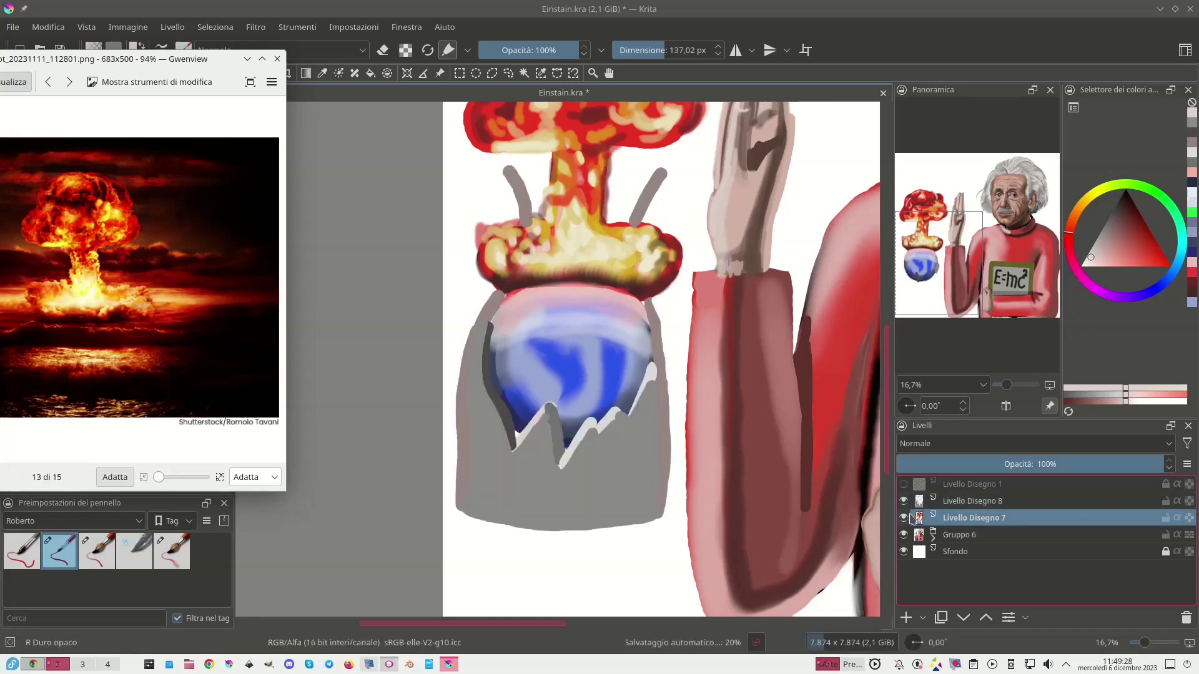
left_click(904, 518)
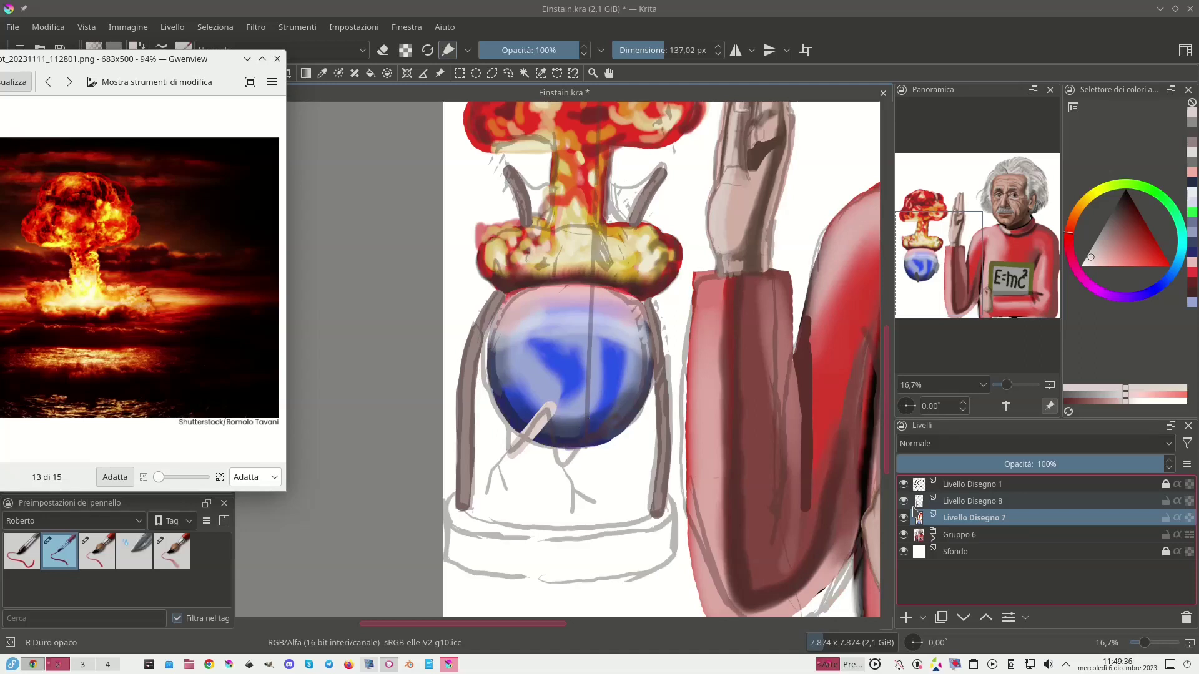
Move Livello Disegno 8 back beneath Livello Disegno 7 and check both layers' contents by toggling their visibility.
left_click(934, 501)
key("ctrl+Page_Down")
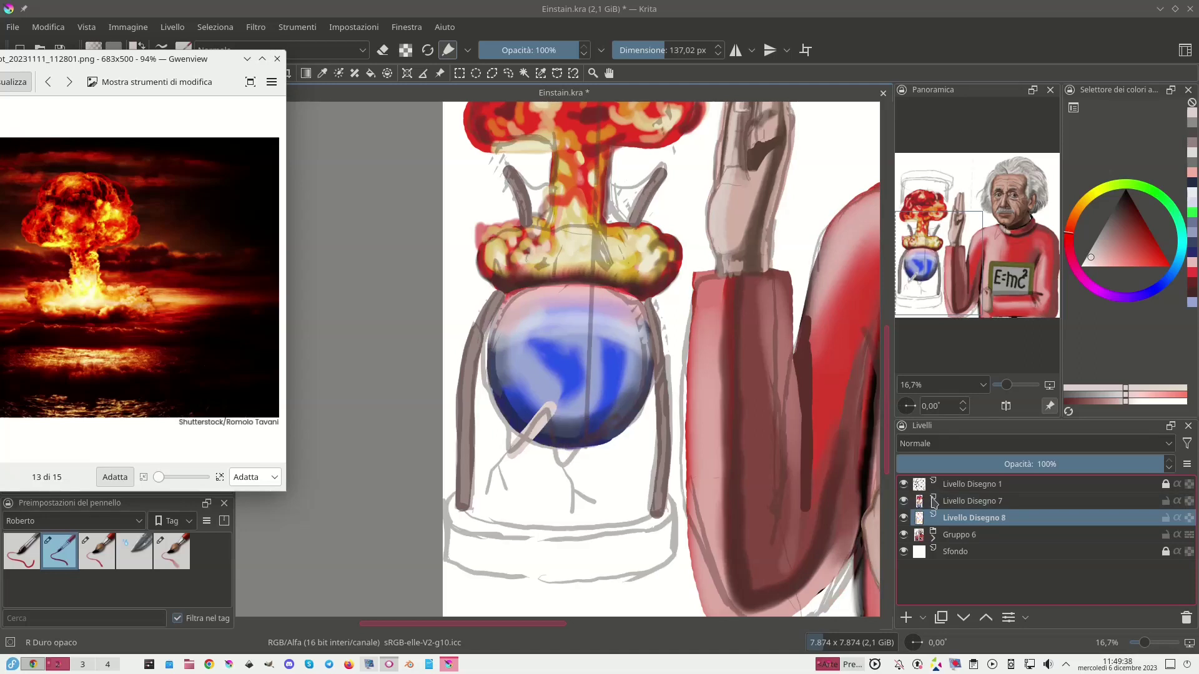
mouse_move(934, 502)
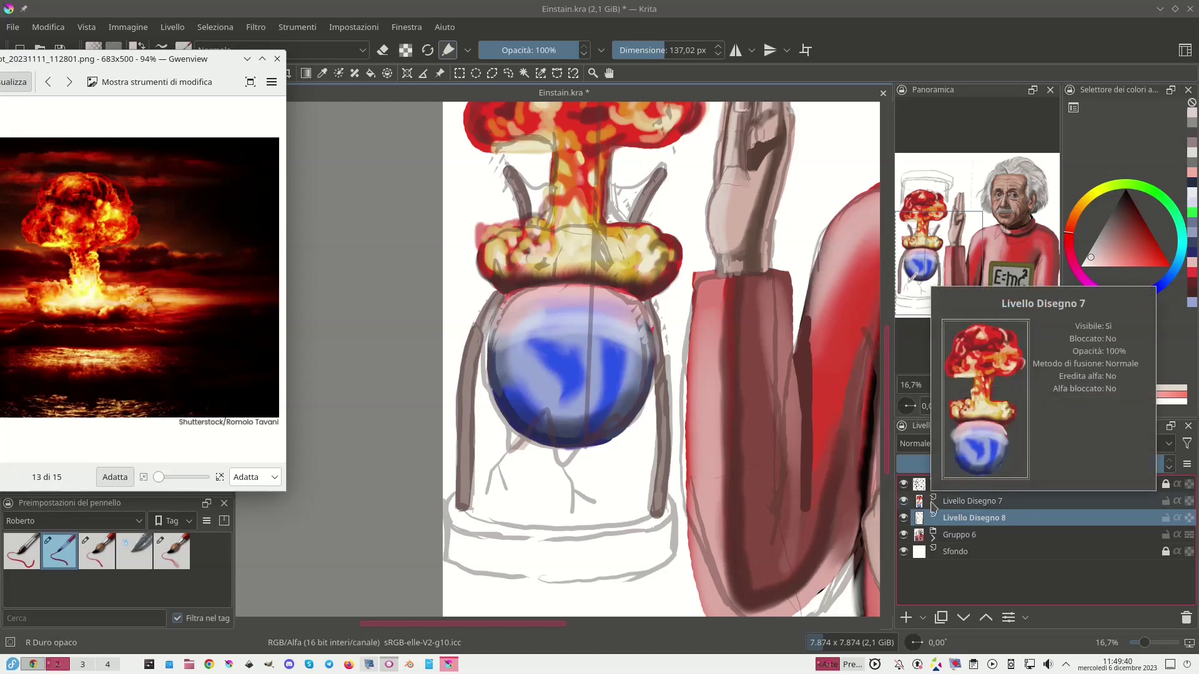
left_click(904, 502)
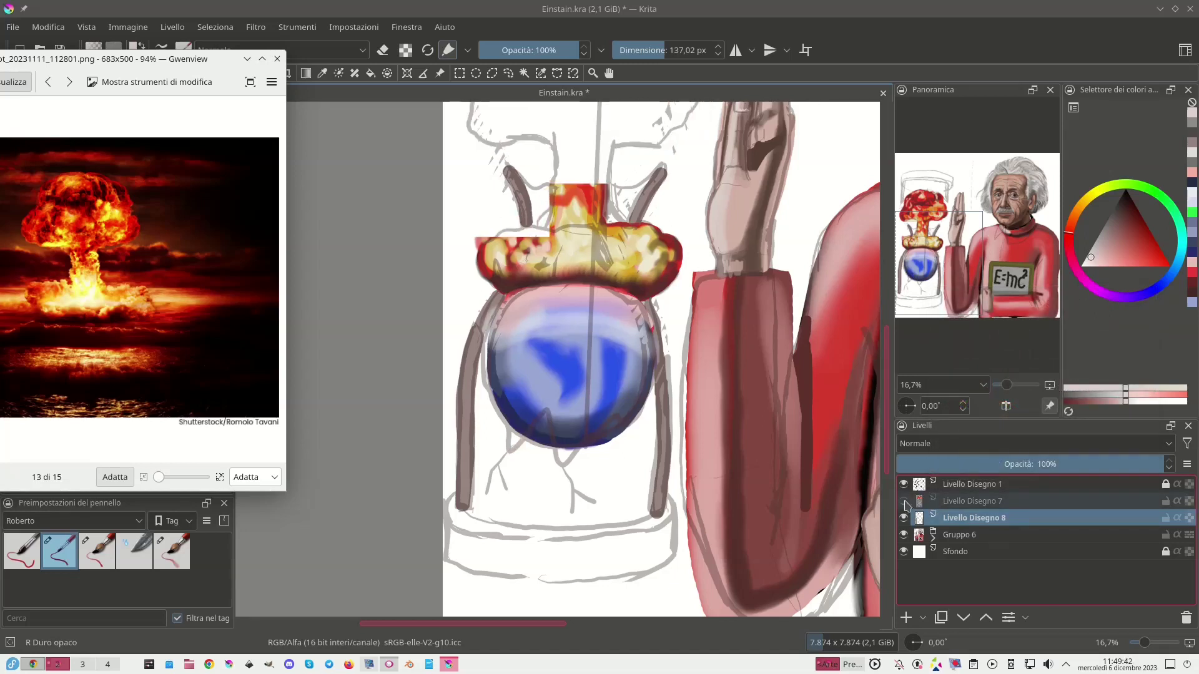
left_click(904, 502)
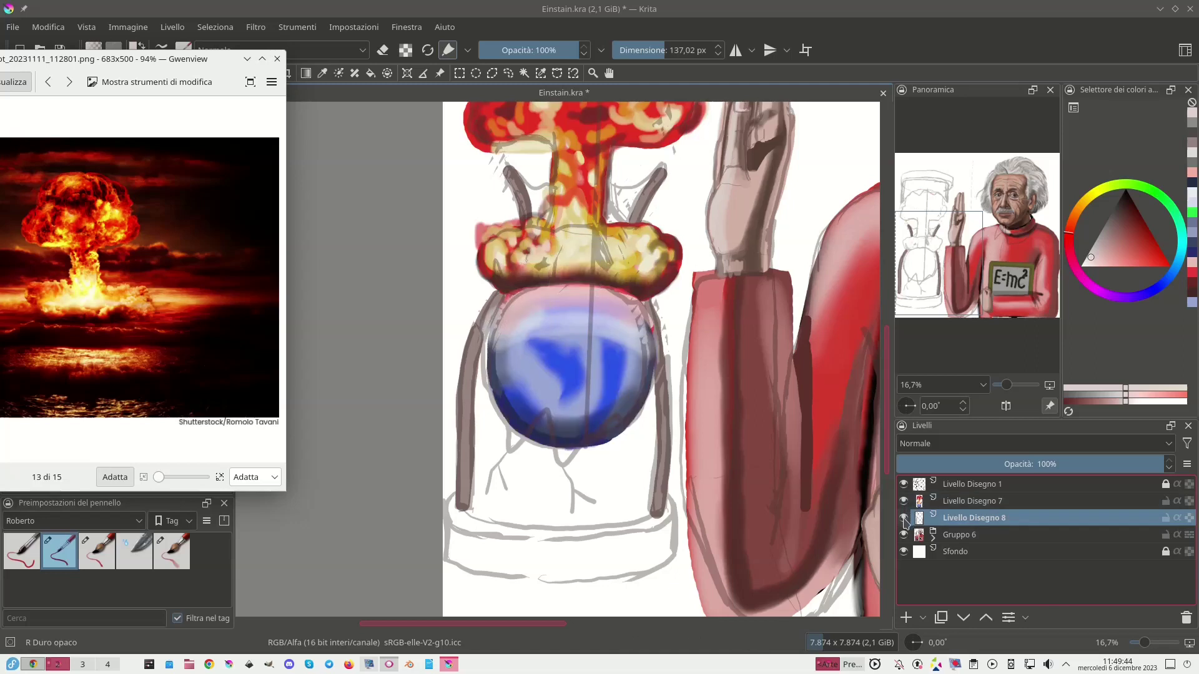
left_click(904, 518)
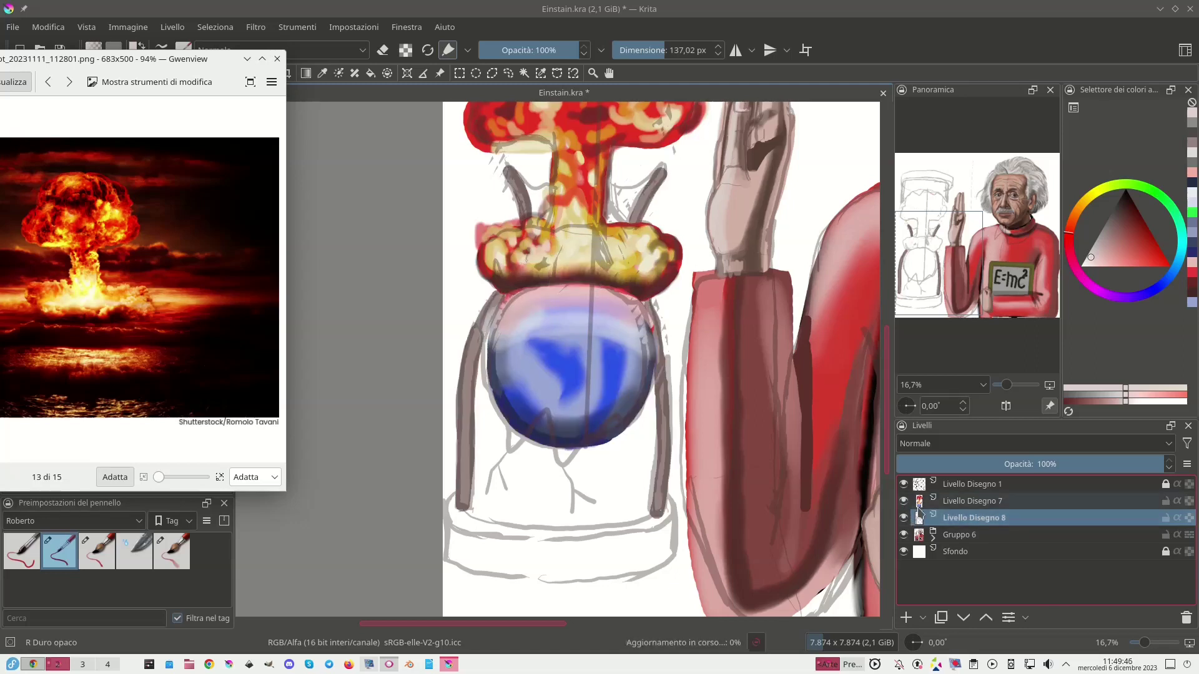
Move Livello Disegno 8 above Livello Disegno 7 and paint a pale stroke along the sketched left crack.
left_click(964, 619)
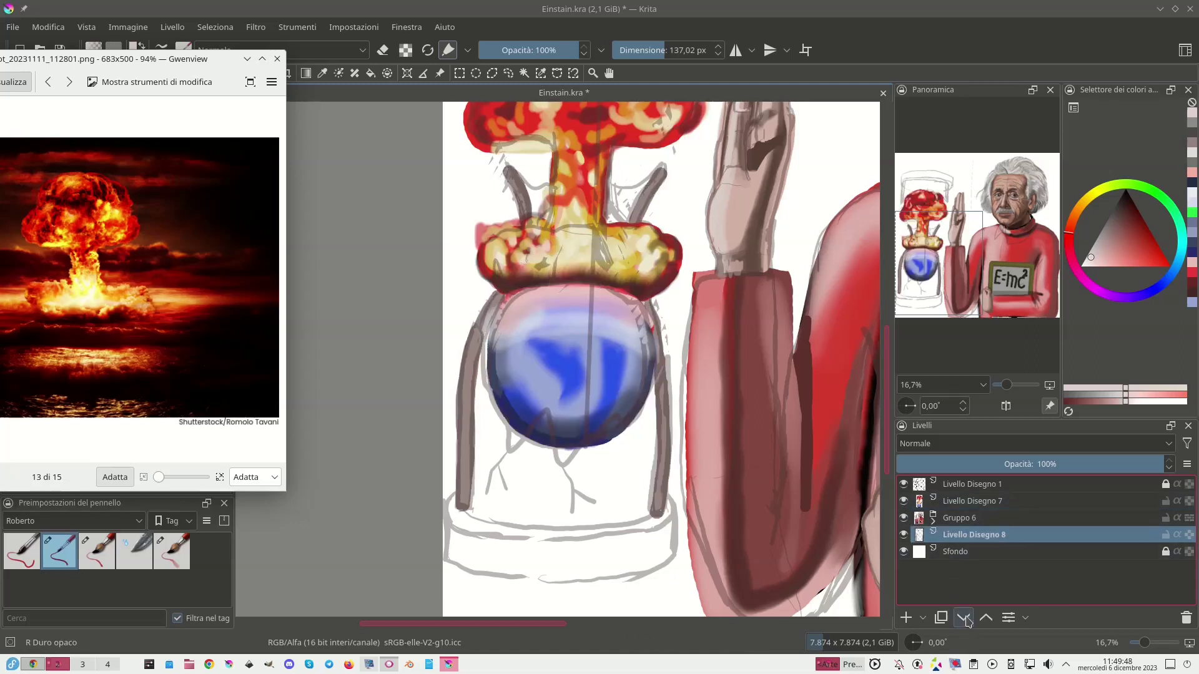
left_click(986, 619)
left_click(986, 619)
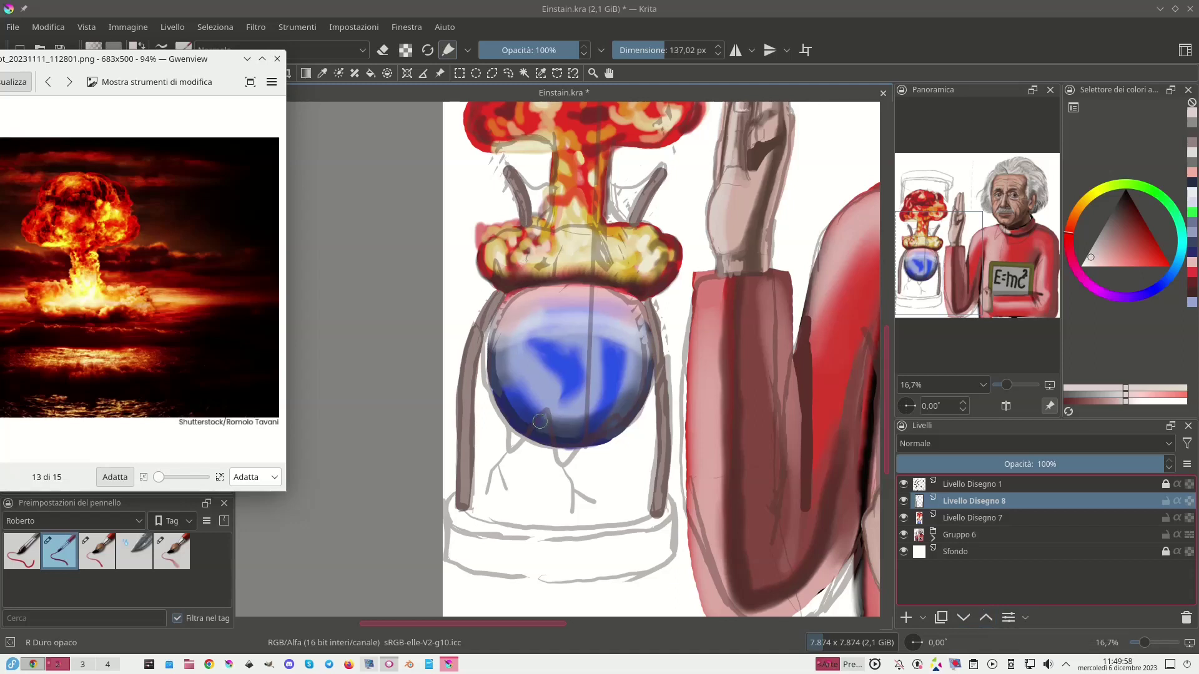
left_click_drag(544, 414, 501, 467)
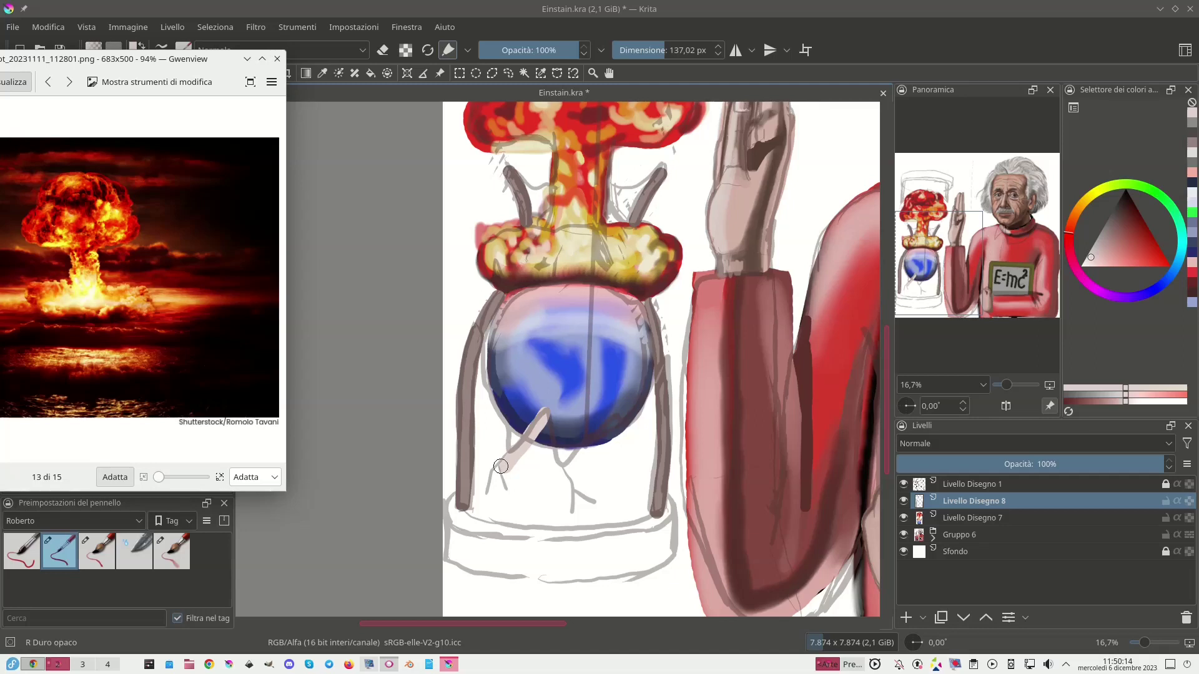
Outline the lower bulb's base and jagged broken edge with the grey-brown sampled from the glass, and fill the bulb up to that edge.
left_click(470, 487, "ctrl")
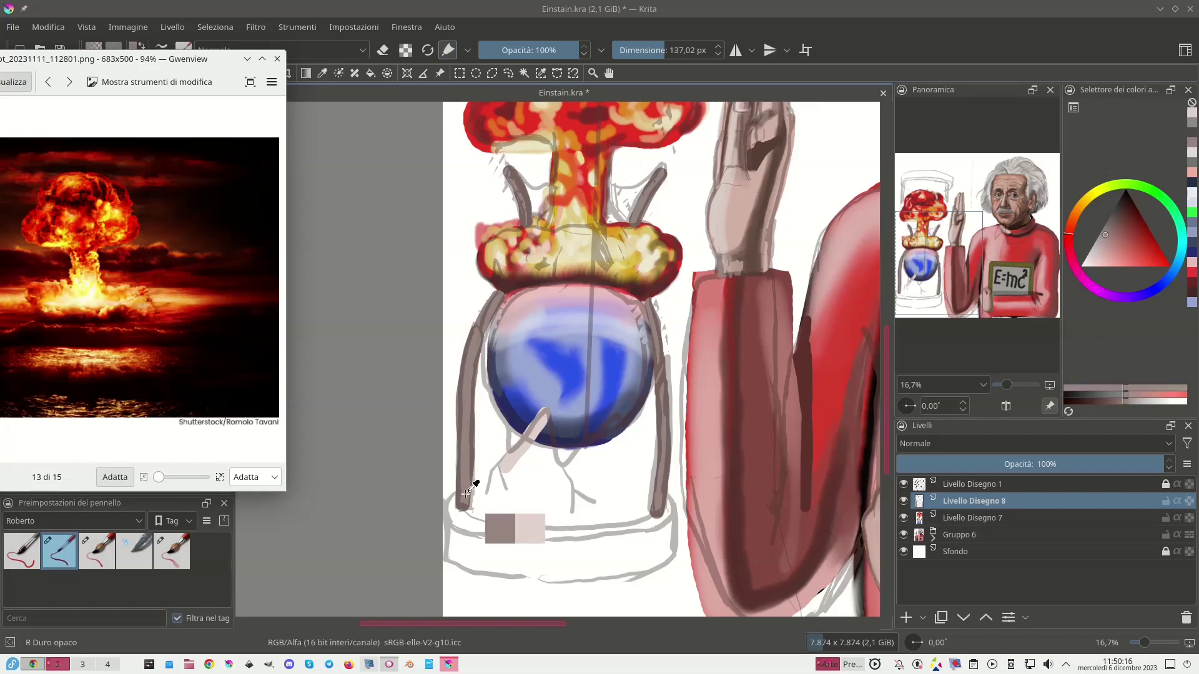
mouse_move(470, 506)
left_mouse_down()
mouse_move(474, 518)
mouse_move(509, 521)
mouse_move(653, 506)
mouse_move(607, 527)
mouse_move(484, 527)
left_mouse_up()
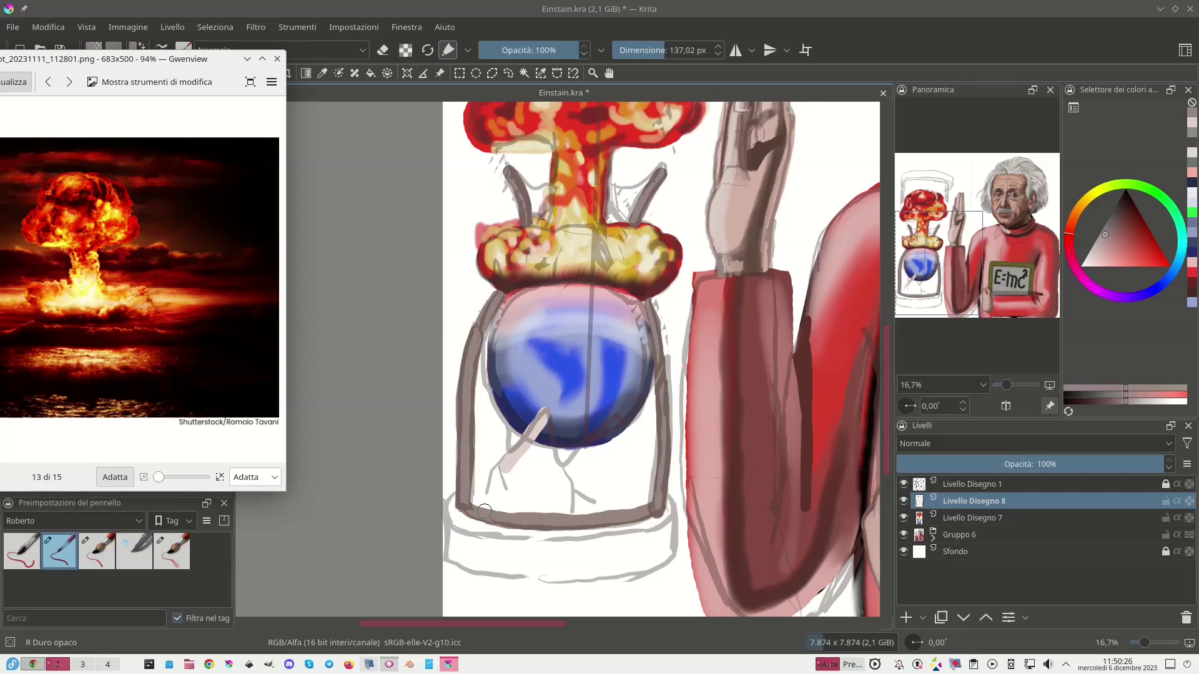
left_click_drag(544, 410, 498, 472)
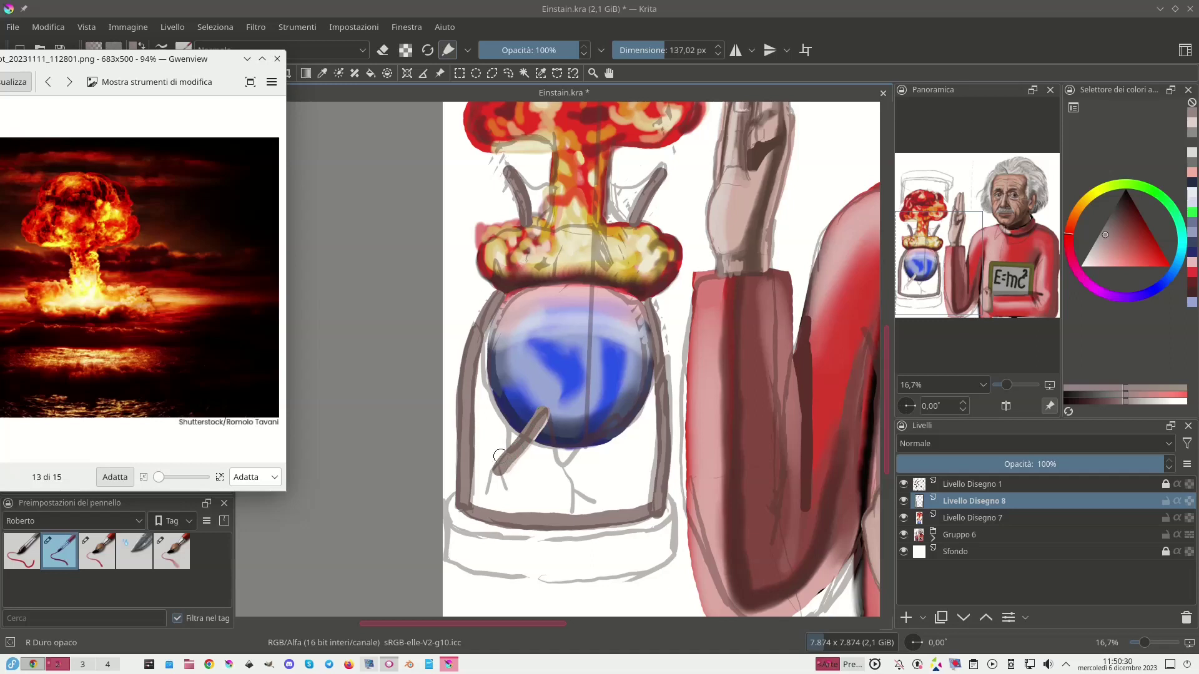
mouse_move(543, 410)
left_mouse_down()
mouse_move(565, 476)
mouse_move(584, 445)
mouse_move(613, 421)
mouse_move(621, 433)
mouse_move(645, 403)
mouse_move(628, 431)
mouse_move(654, 374)
left_mouse_up()
mouse_move(511, 429)
left_mouse_down()
mouse_move(503, 448)
mouse_move(501, 419)
mouse_move(515, 432)
mouse_move(494, 405)
mouse_move(487, 326)
mouse_move(473, 501)
mouse_move(492, 507)
mouse_move(499, 440)
mouse_move(486, 408)
mouse_move(479, 497)
mouse_move(488, 423)
left_mouse_up()
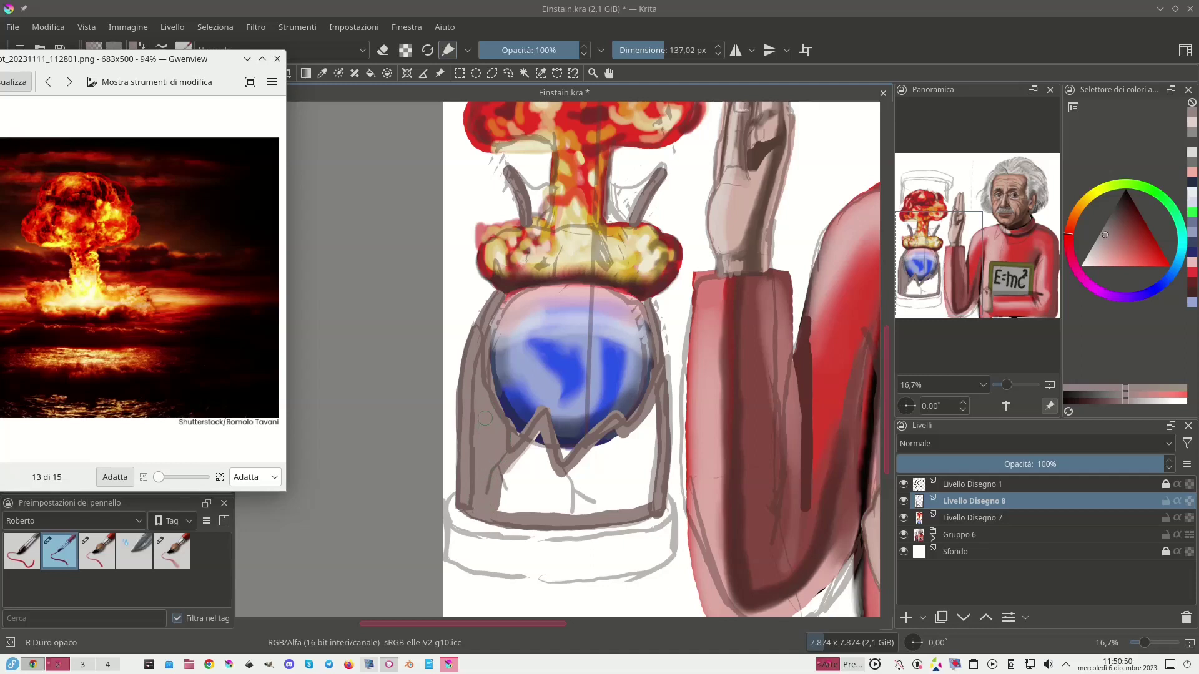
mouse_move(541, 445)
left_mouse_down()
mouse_move(505, 482)
mouse_move(537, 453)
mouse_move(506, 505)
mouse_move(547, 459)
mouse_move(530, 509)
mouse_move(565, 475)
mouse_move(539, 508)
mouse_move(651, 498)
mouse_move(655, 409)
mouse_move(643, 496)
mouse_move(646, 415)
mouse_move(626, 507)
mouse_move(637, 428)
mouse_move(621, 494)
mouse_move(630, 446)
mouse_move(594, 499)
mouse_move(618, 441)
mouse_move(584, 499)
mouse_move(611, 437)
mouse_move(572, 500)
mouse_move(612, 435)
mouse_move(555, 503)
mouse_move(581, 462)
mouse_move(540, 493)
left_mouse_up()
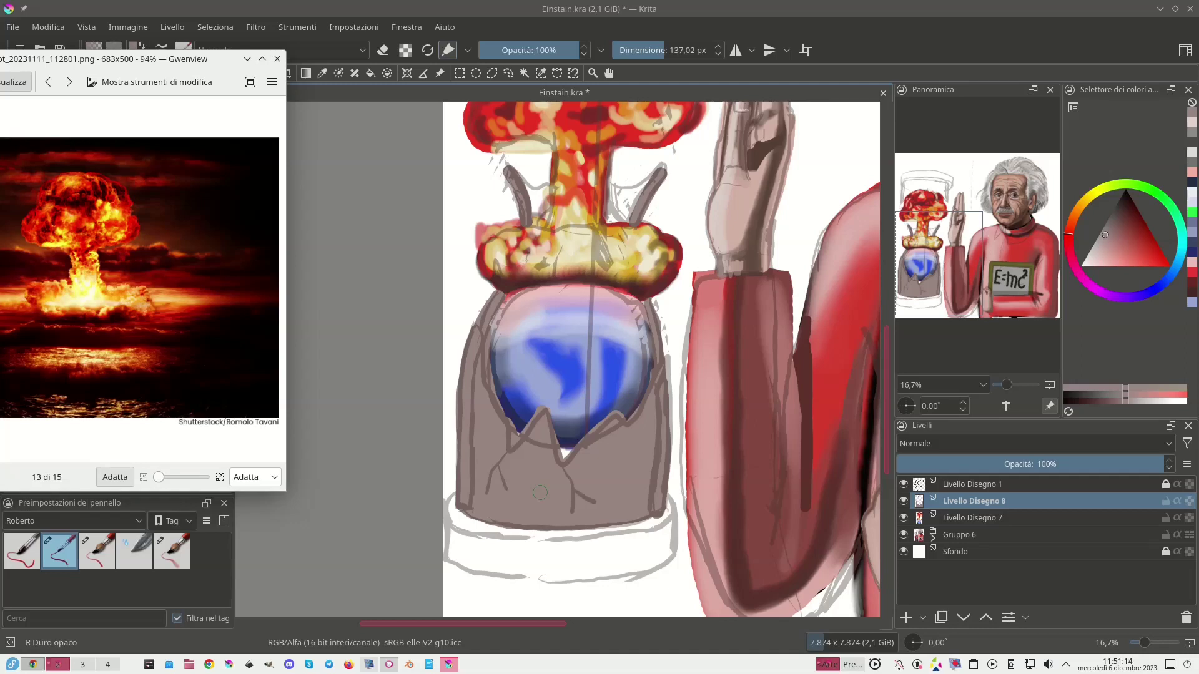
Hide Livello Disegno 7 and the sketch on Livello Disegno 1 to leave the bulb painting on Livello Disegno 8 isolated.
left_click(903, 517)
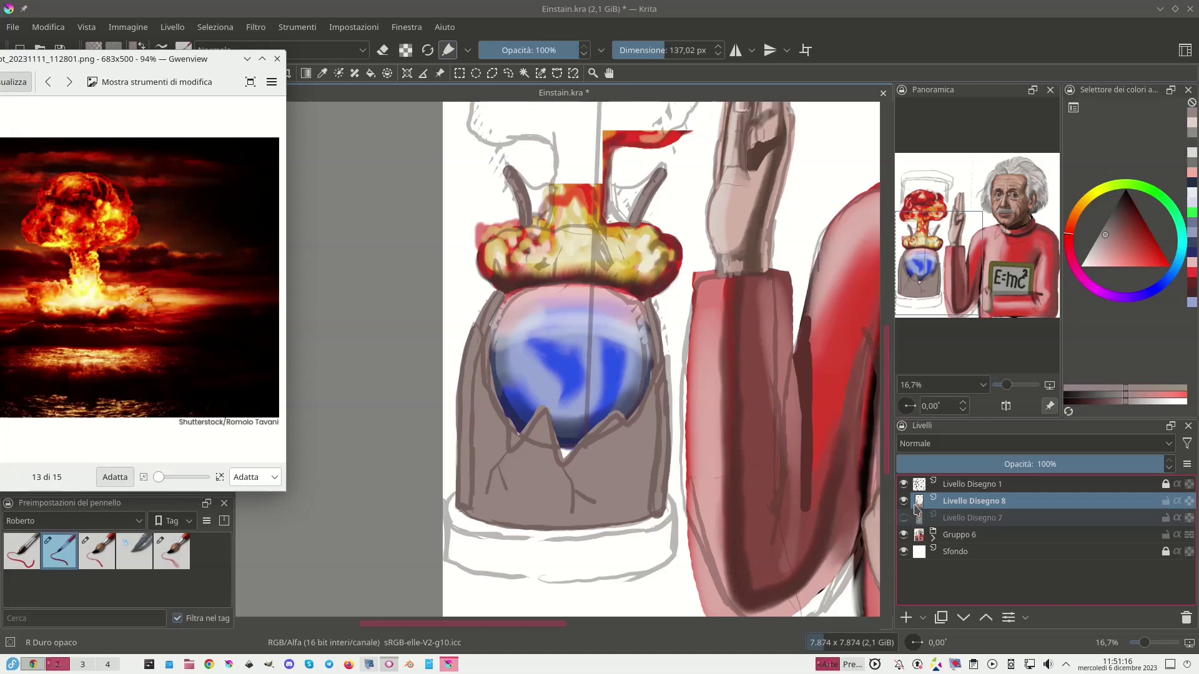
mouse_move(916, 508)
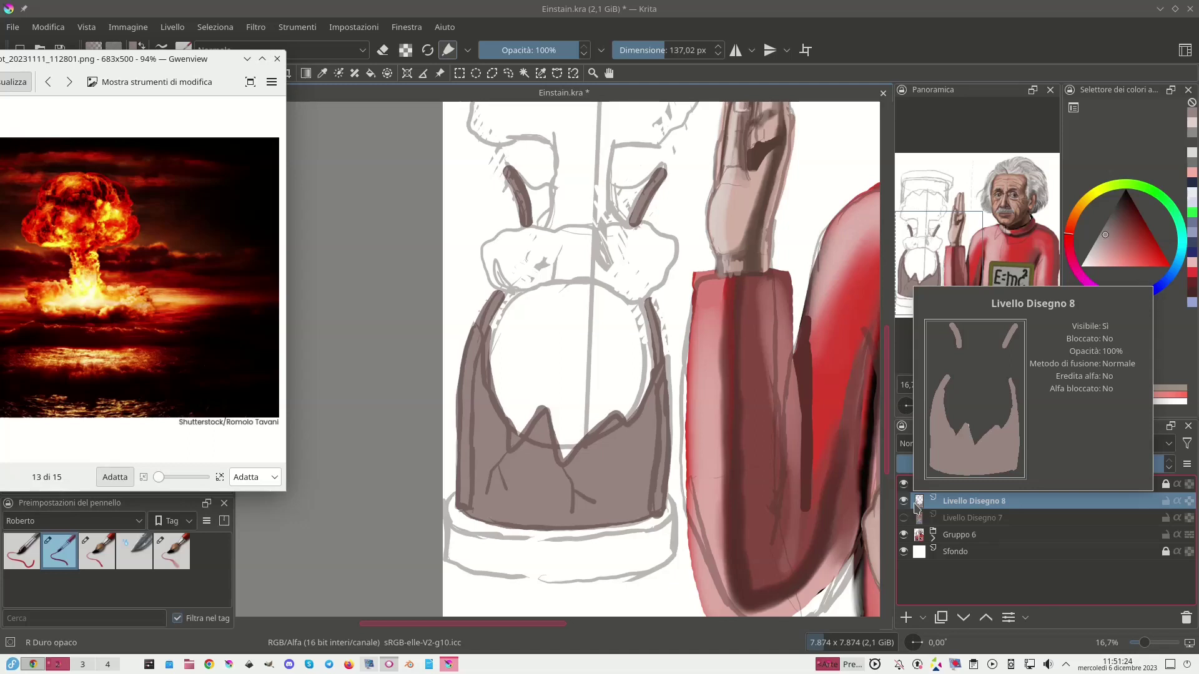
key("Insert")
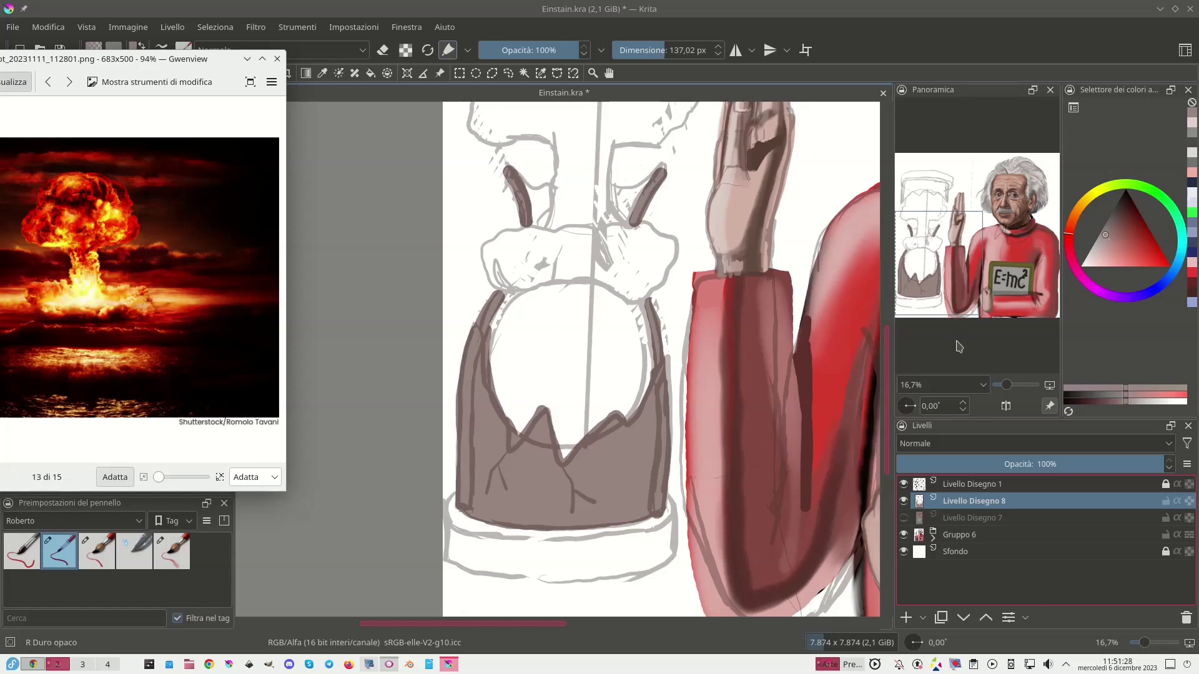
left_click(903, 484)
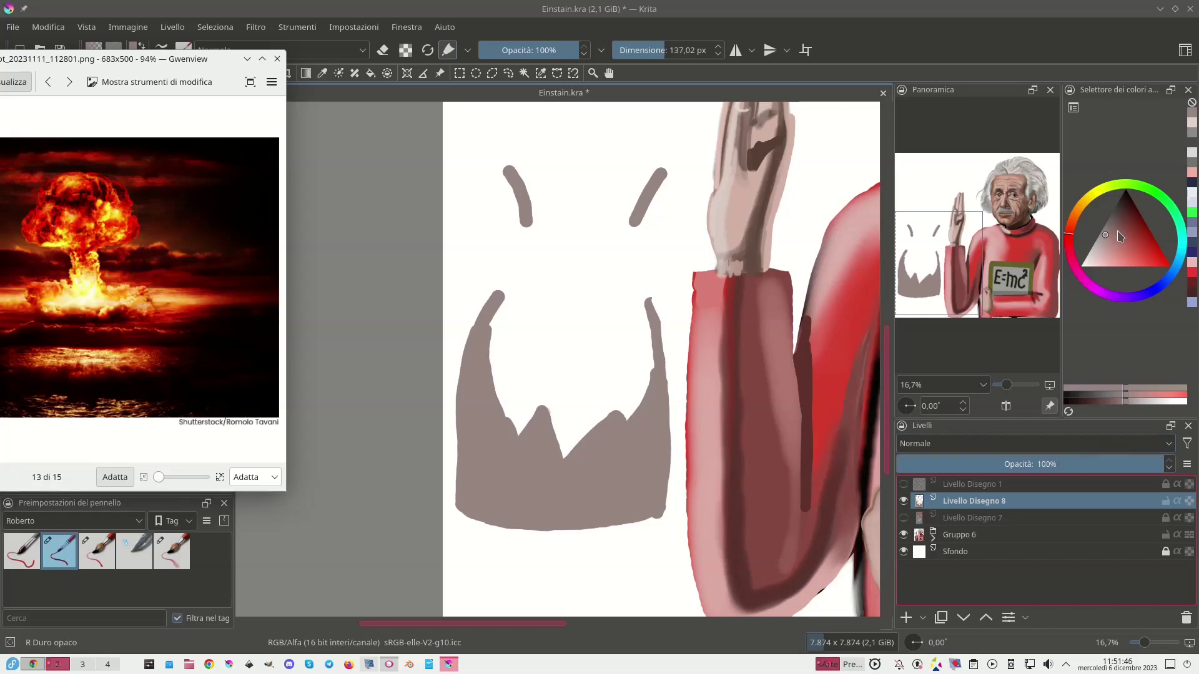
Paint near-white highlights along the rising slopes of the two jagged glass peaks.
left_click(1089, 256)
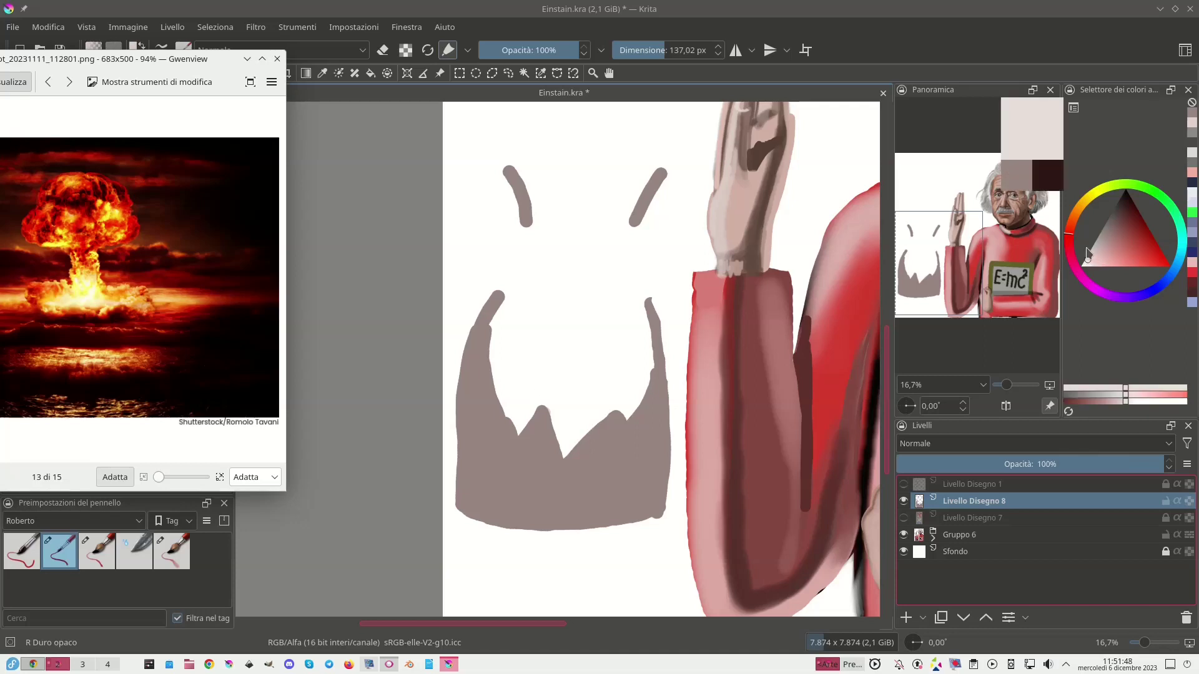
left_click_drag(542, 407, 519, 429)
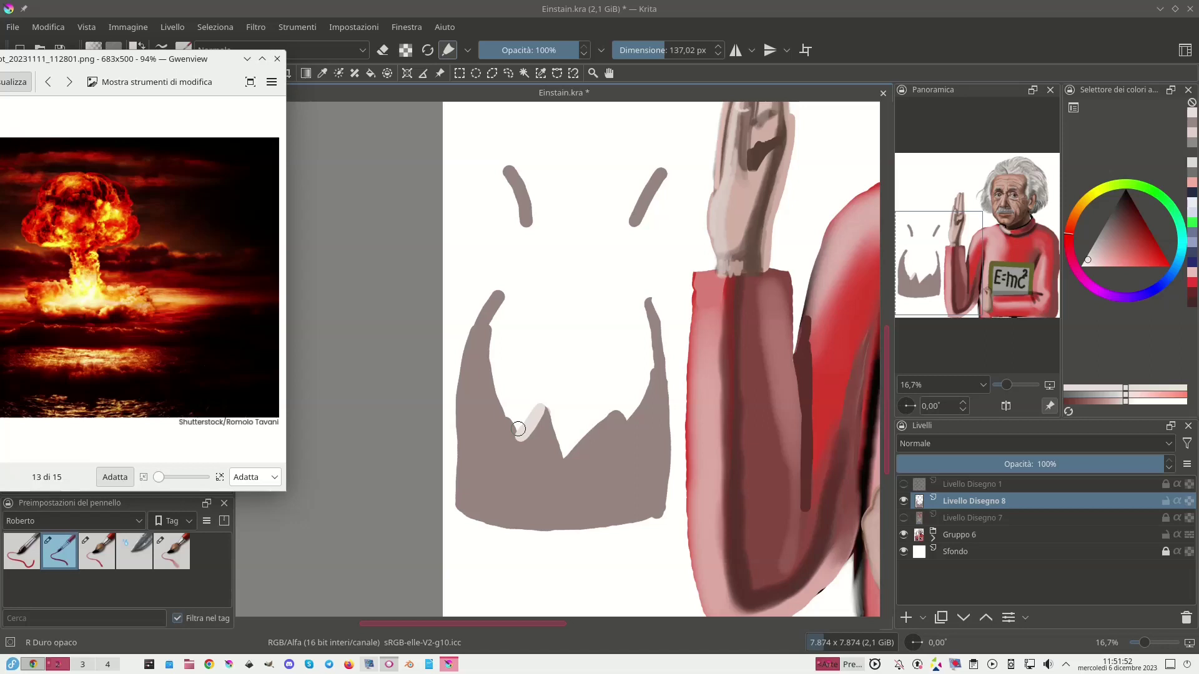
left_click_drag(565, 463, 587, 438)
left_click_drag(610, 414, 618, 409)
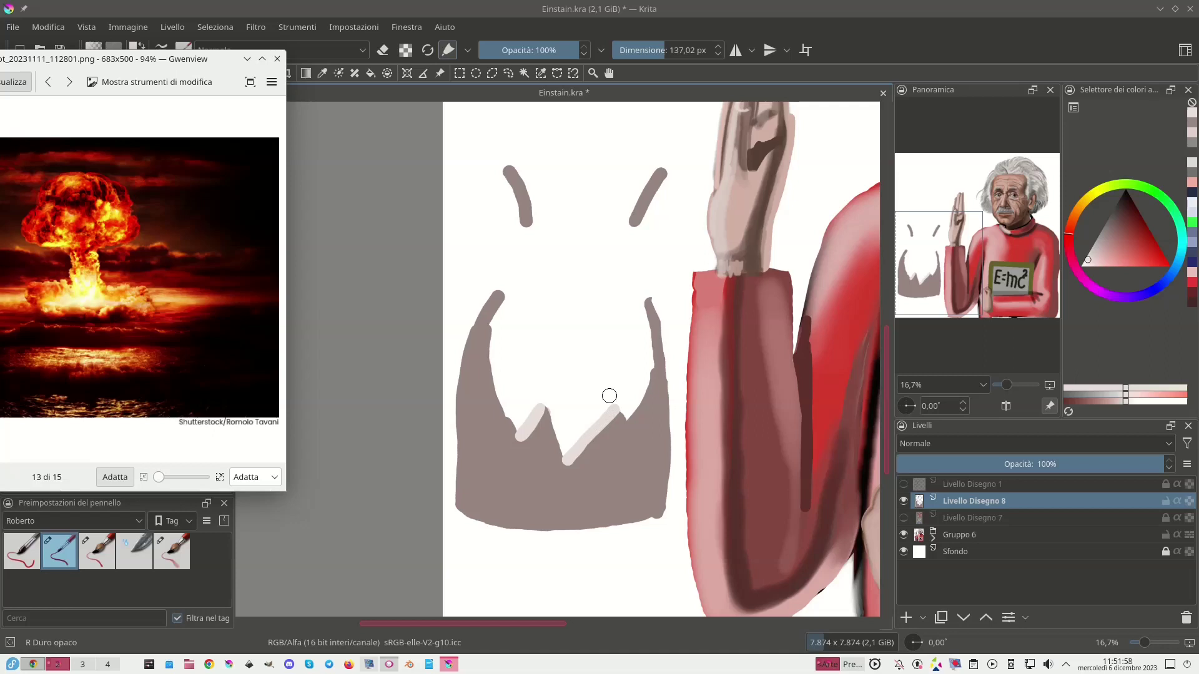
Paint dark grey-brown shadows on the descending slopes of the two jagged glass peaks.
left_click(549, 415, "ctrl")
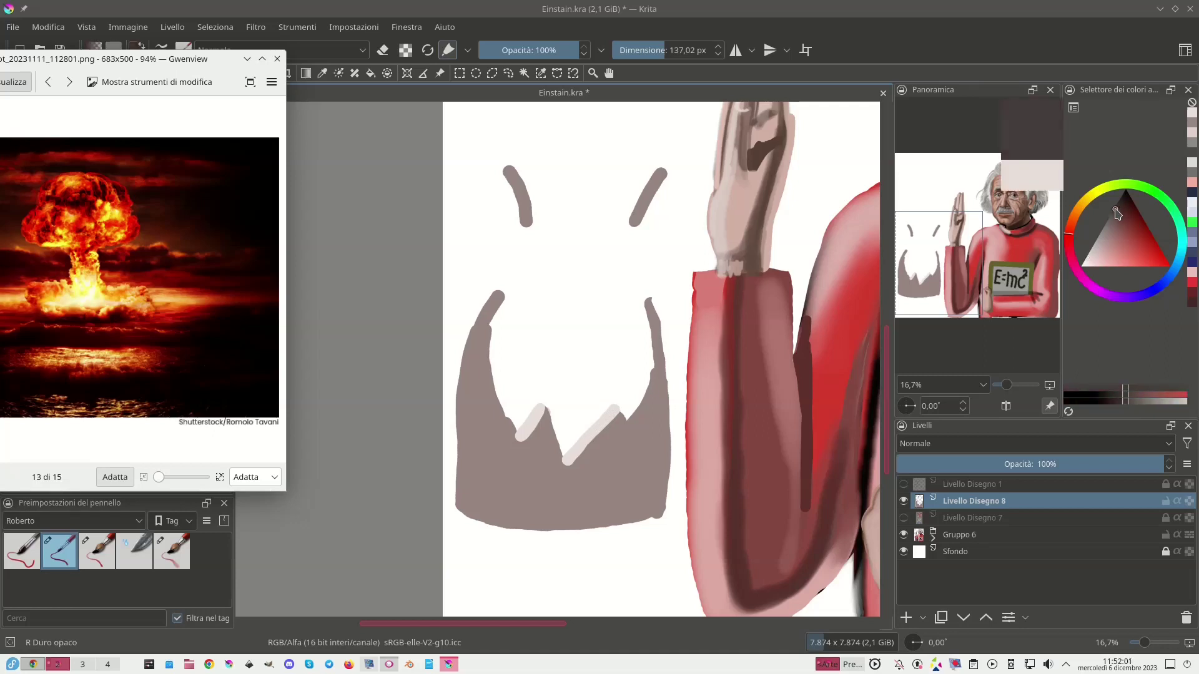
left_click_drag(542, 408, 560, 457)
left_click_drag(617, 409, 623, 419)
Sample the pale highlight tone and paint it down the right and left outer edges of the lower bulb.
left_click(594, 429, "ctrl")
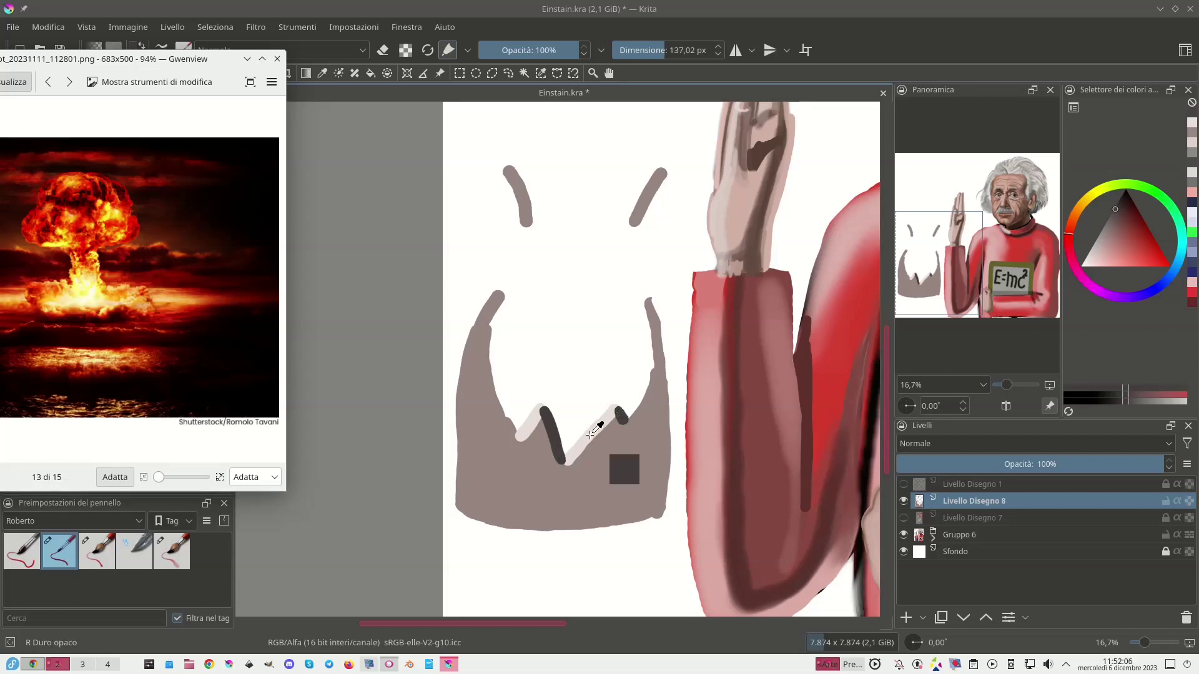
mouse_move(626, 422)
left_mouse_down()
mouse_move(649, 382)
mouse_move(650, 306)
mouse_move(664, 393)
mouse_move(660, 507)
mouse_move(654, 494)
left_mouse_up()
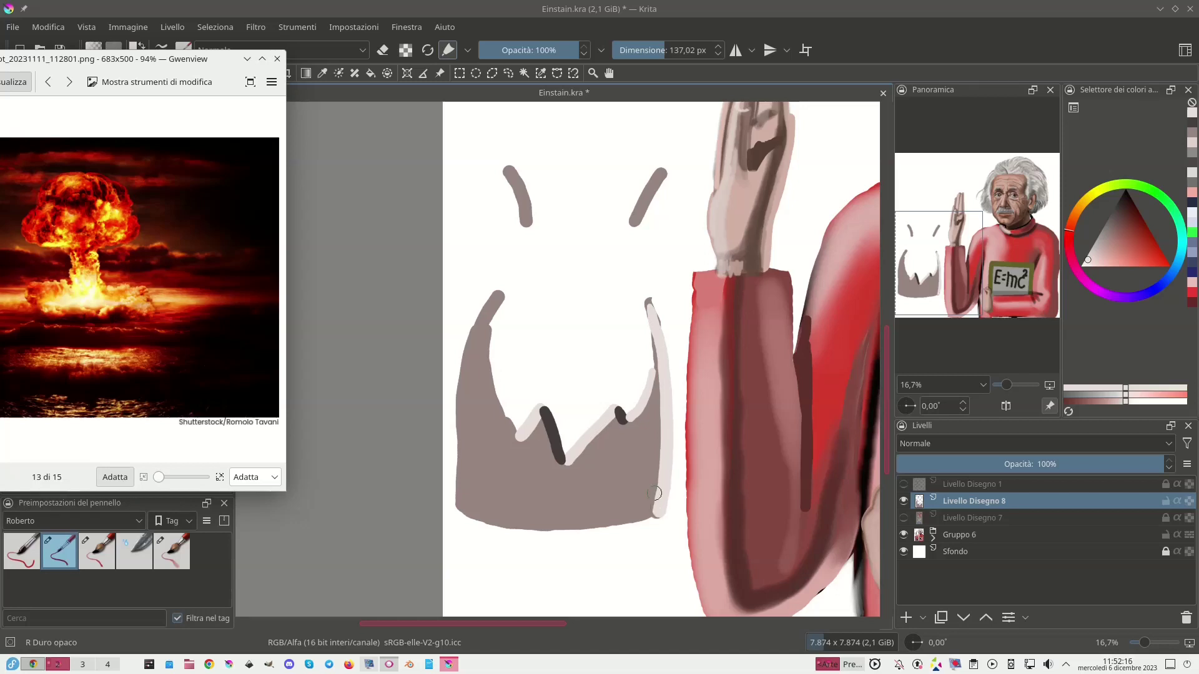
mouse_move(498, 293)
left_mouse_down()
mouse_move(469, 341)
mouse_move(452, 499)
mouse_move(447, 489)
left_mouse_up()
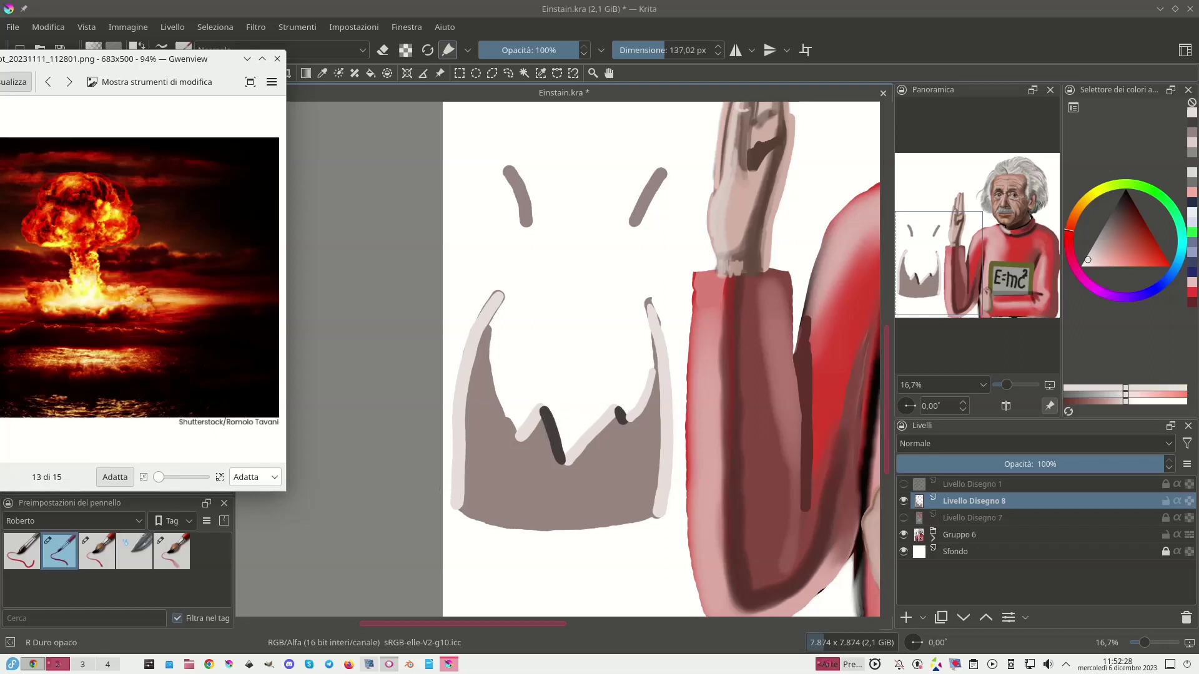
Sample the dark shadow tone and paint it along the left inner rim down to the first notch.
left_click(556, 432, "ctrl")
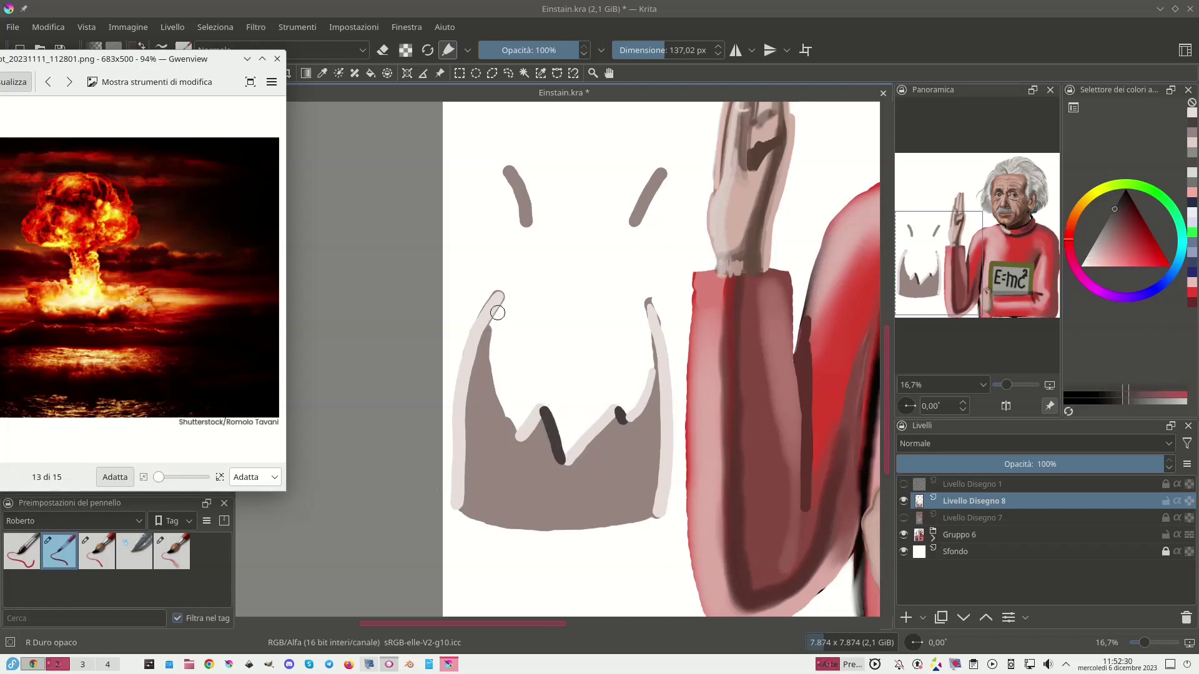
left_click(487, 334)
mouse_move(487, 333)
left_mouse_down()
mouse_move(490, 387)
mouse_move(516, 437)
left_mouse_up()
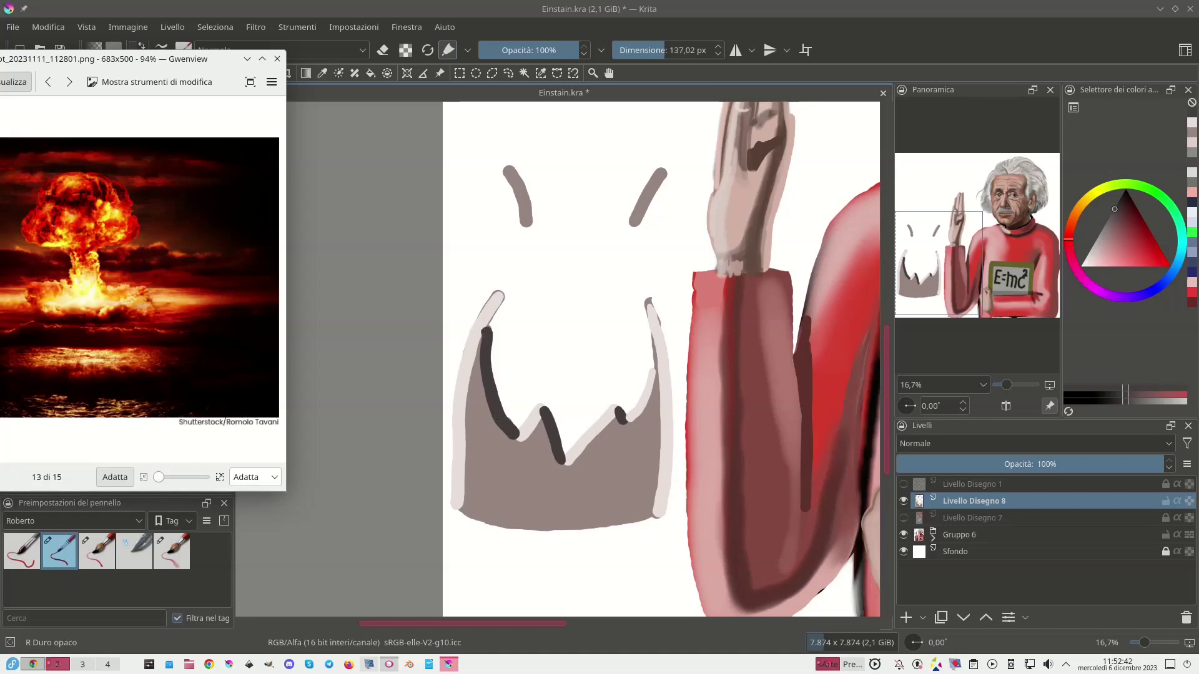
Trim the highlight and shadow strokes along the jagged edge to thinner lines with the sampled grey-brown base tone.
left_click(481, 329, "ctrl")
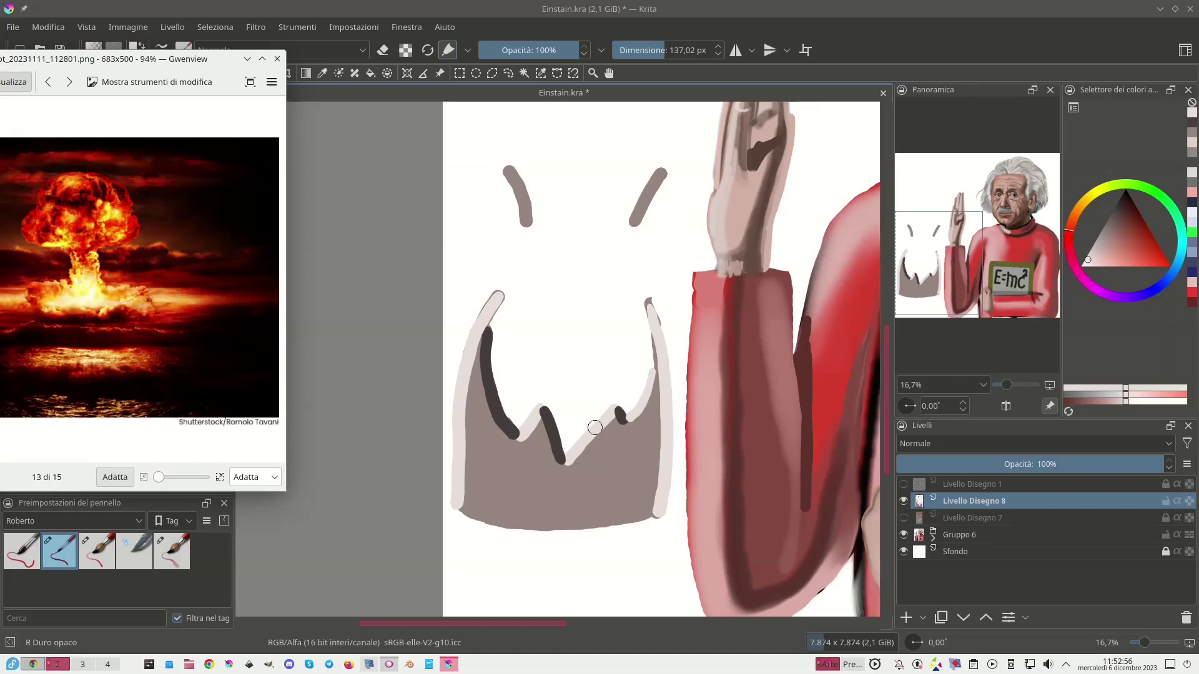
left_click(579, 475, "ctrl")
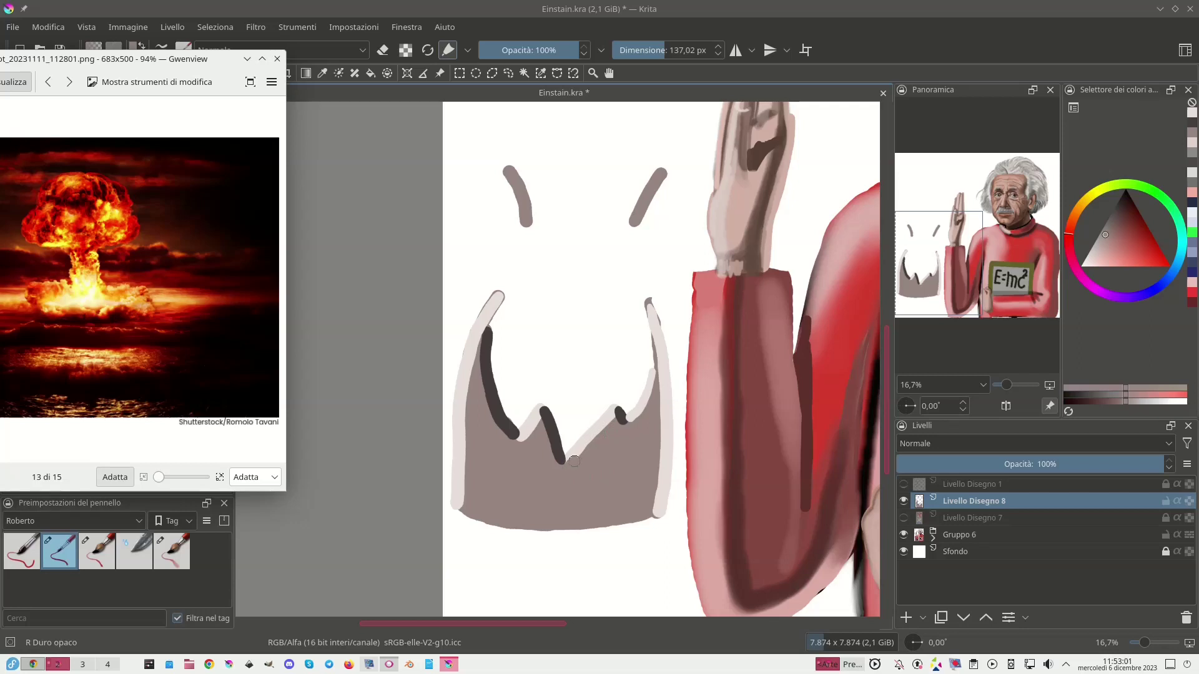
left_click_drag(584, 451, 618, 413)
mouse_move(523, 435)
left_mouse_down()
mouse_move(533, 410)
mouse_move(554, 467)
left_mouse_up()
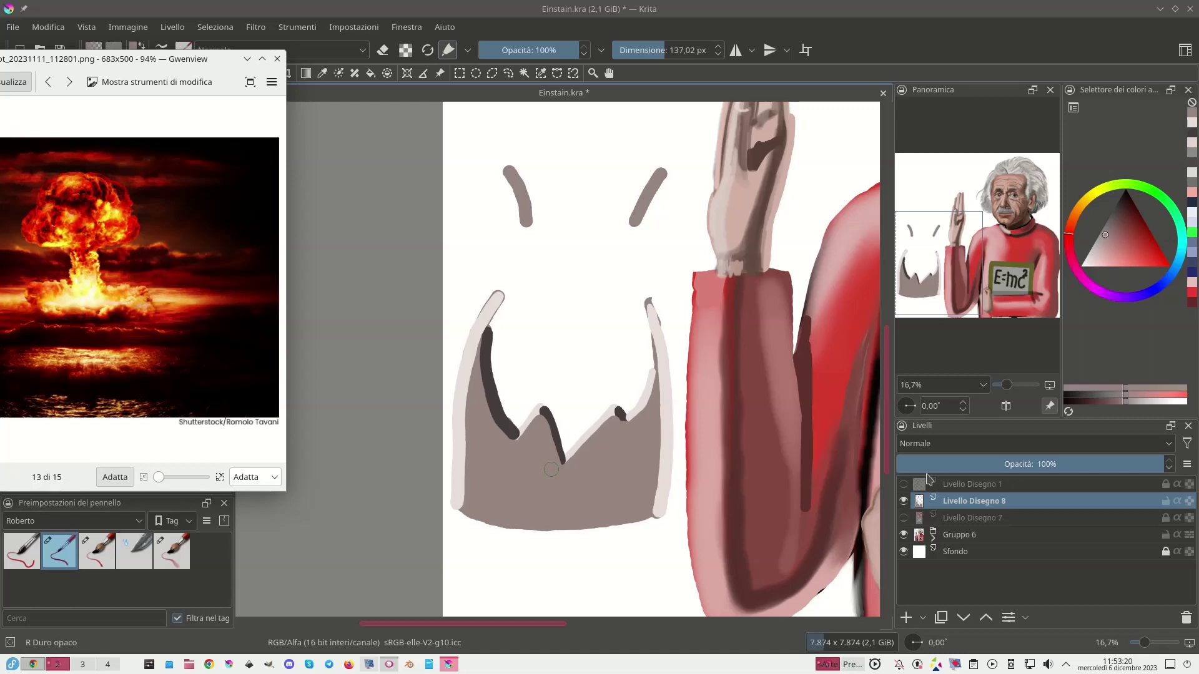
Show and lock Livello Disegno 7, and extend the pale highlight into the left notch of the broken edge.
left_click(903, 517)
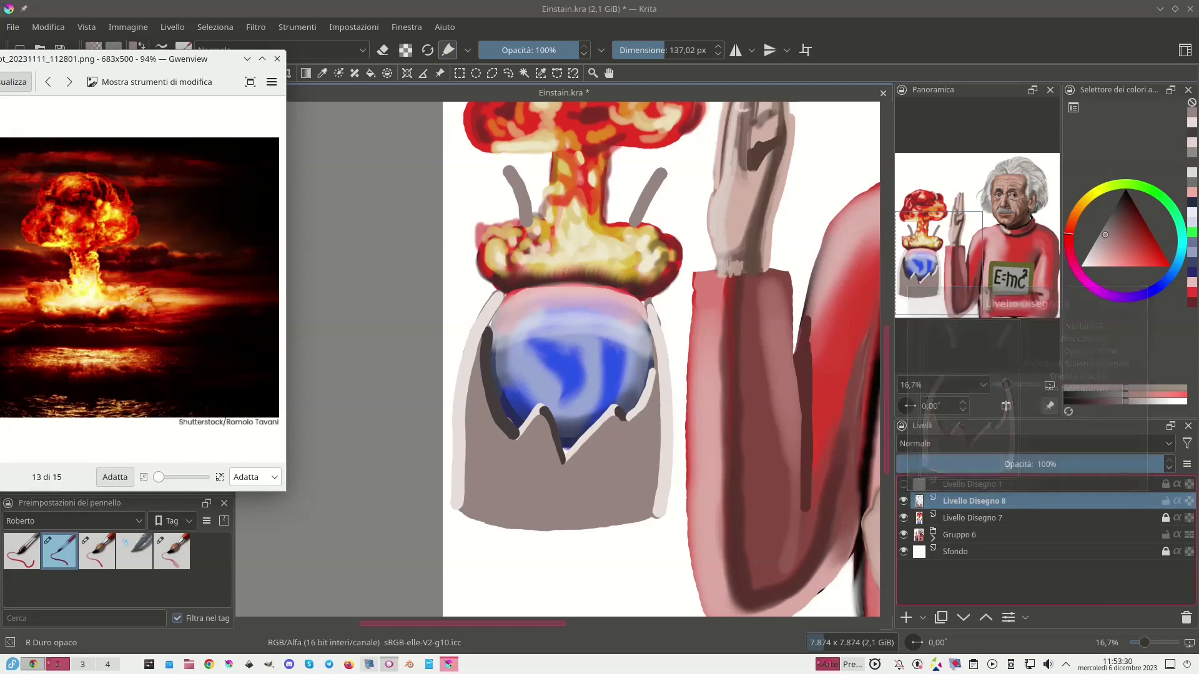
left_click_drag(526, 426, 516, 437)
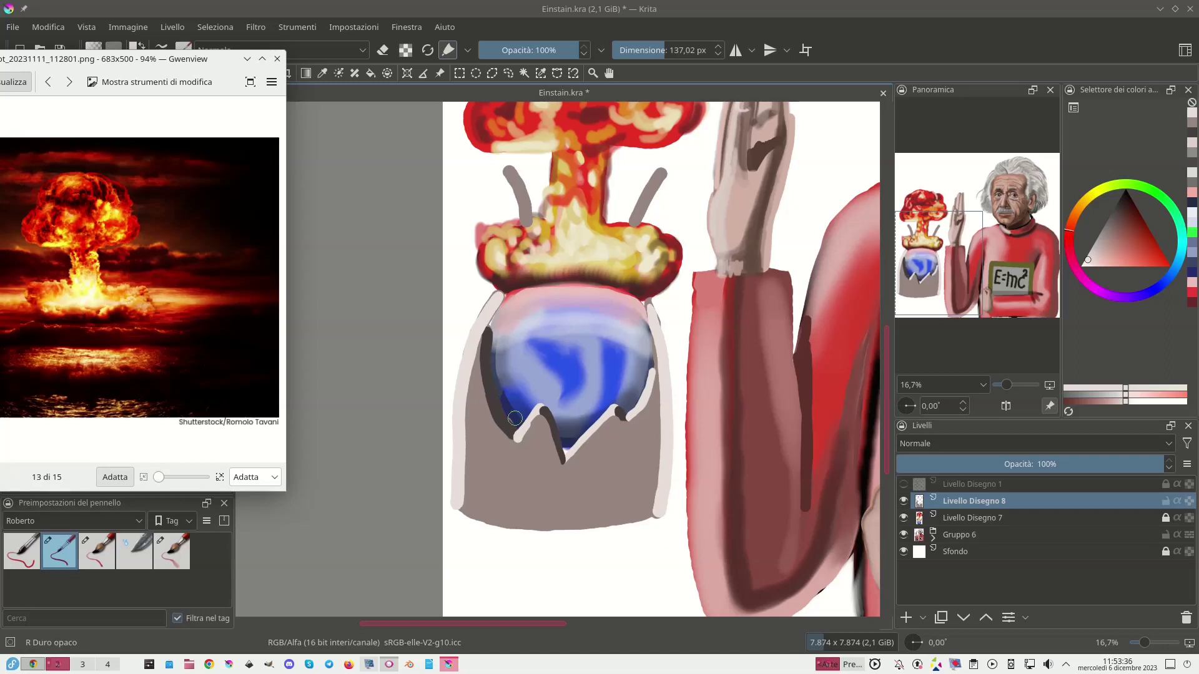
Set the brush size to 62,82 px and paint dark branching cracks running down from the three notches of the broken glass.
left_click(514, 417, "ctrl")
left_click_drag(662, 45, 650, 45)
mouse_move(564, 463)
left_mouse_down()
mouse_move(537, 499)
mouse_move(555, 490)
mouse_move(557, 504)
mouse_move(542, 505)
left_mouse_up()
mouse_move(519, 436)
left_mouse_down()
mouse_move(489, 475)
mouse_move(514, 440)
mouse_move(510, 480)
mouse_move(527, 476)
mouse_move(486, 461)
left_mouse_up()
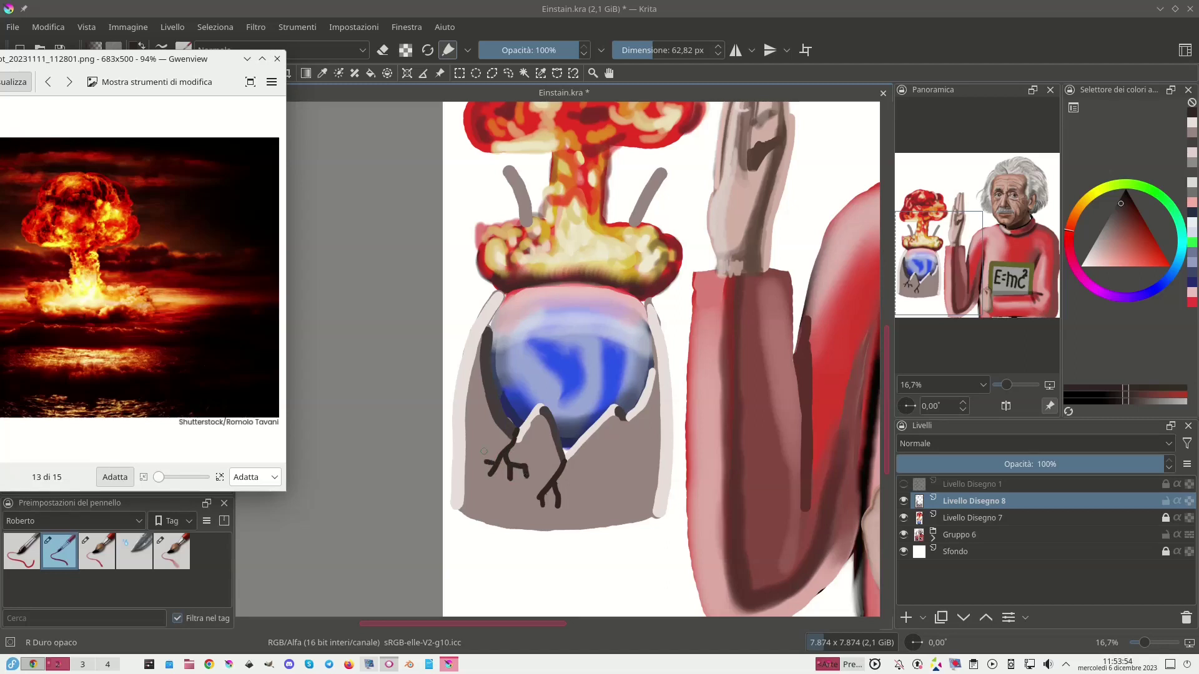
mouse_move(624, 417)
left_mouse_down()
mouse_move(638, 468)
mouse_move(649, 439)
mouse_move(653, 460)
mouse_move(623, 473)
mouse_move(618, 497)
left_mouse_up()
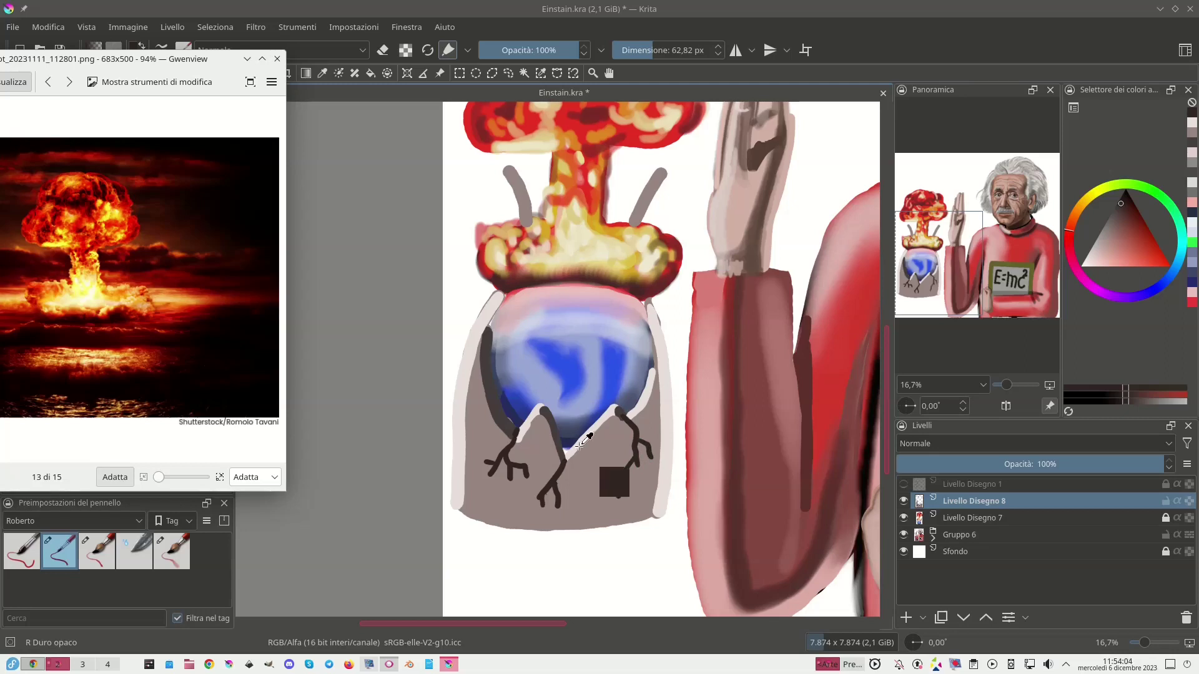
Paint thin near-white highlights alongside the branches of the middle, right and left cracks.
left_click(612, 484, "ctrl")
left_click_drag(560, 465, 537, 498)
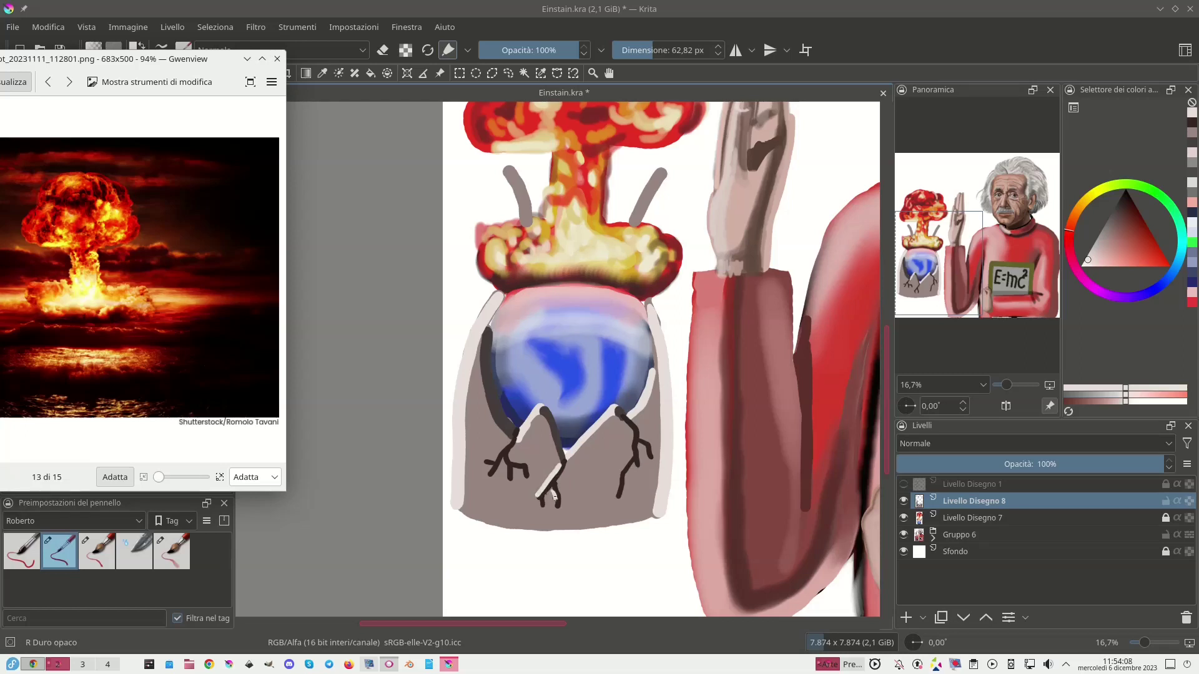
mouse_move(618, 495)
left_mouse_down()
mouse_move(632, 456)
mouse_move(617, 414)
mouse_move(650, 456)
mouse_move(631, 455)
left_mouse_up()
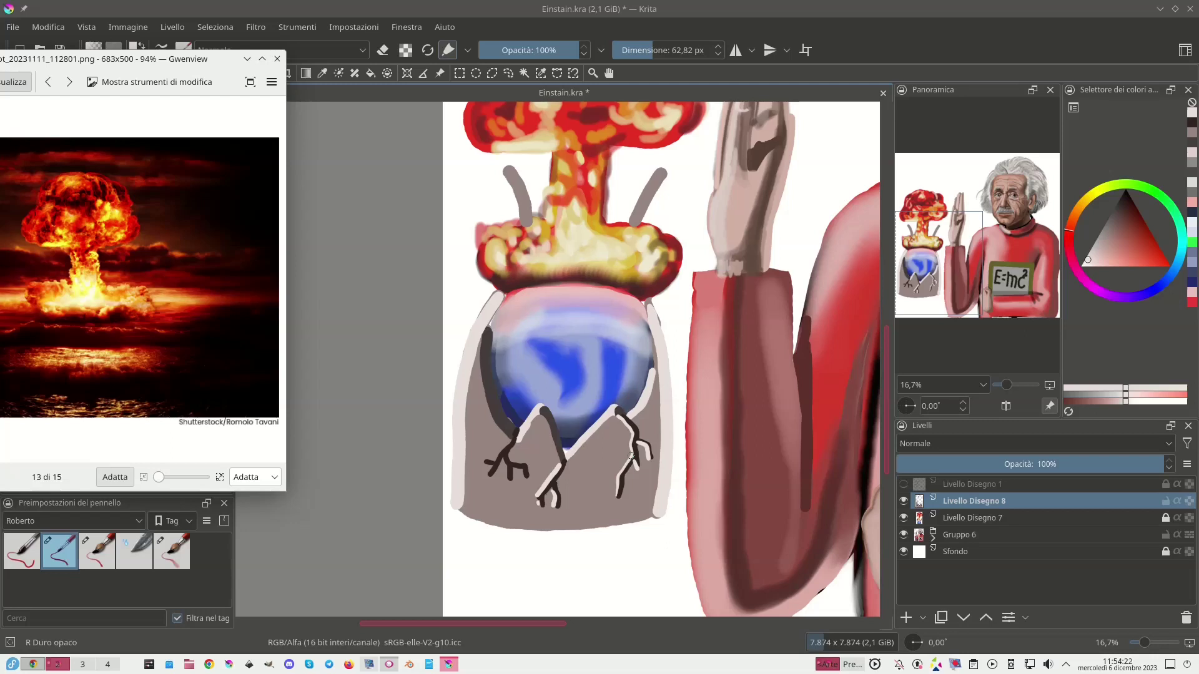
mouse_move(494, 460)
left_mouse_down()
mouse_move(523, 430)
mouse_move(513, 468)
left_mouse_up()
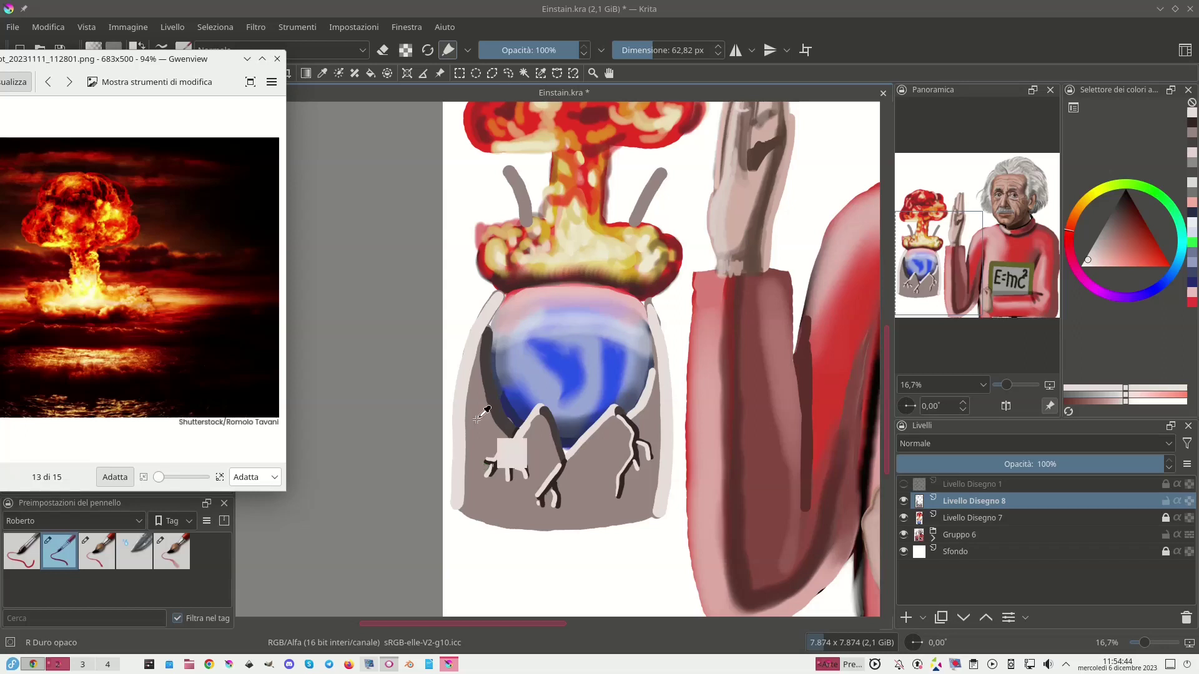
Paint thin grey-brown contour lines along the pale left and right outer edges of the bulb with the sampled base tone.
left_click(512, 456, "ctrl")
mouse_move(497, 291)
left_mouse_down()
mouse_move(456, 385)
mouse_move(452, 509)
left_mouse_up()
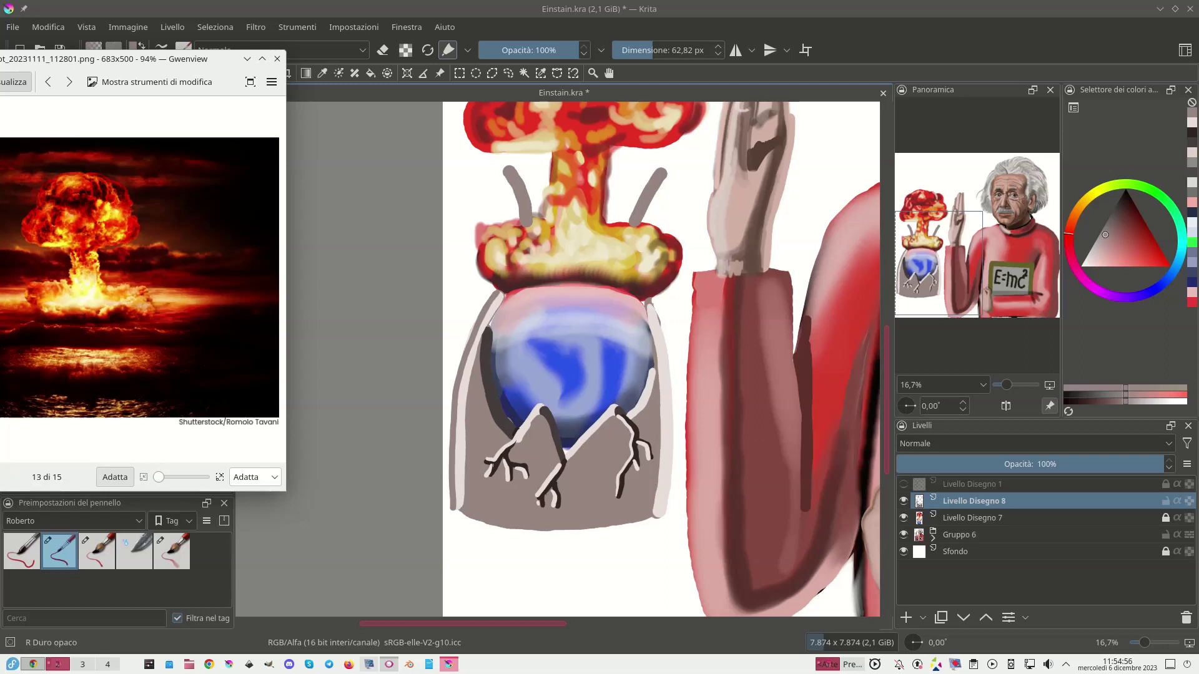
mouse_move(651, 305)
left_mouse_down()
mouse_move(669, 396)
mouse_move(656, 514)
left_mouse_up()
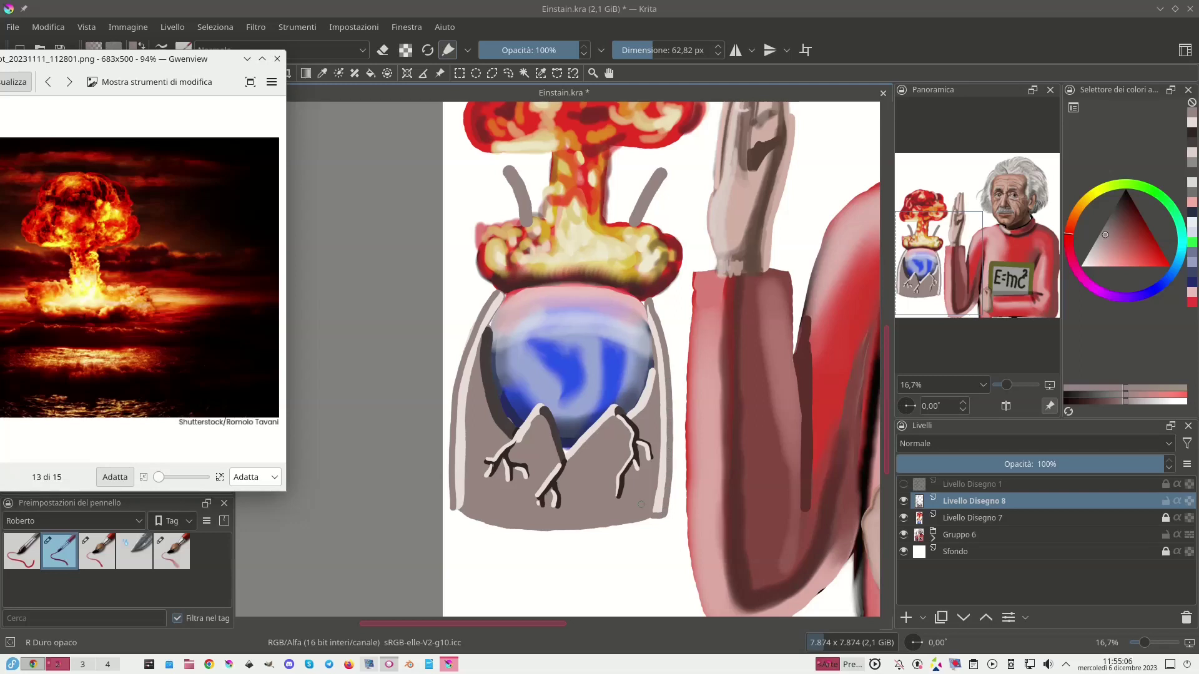
Pick a very dark brown and paint a thin shadow line just inside the bulb's left pale edge.
left_click(1126, 208)
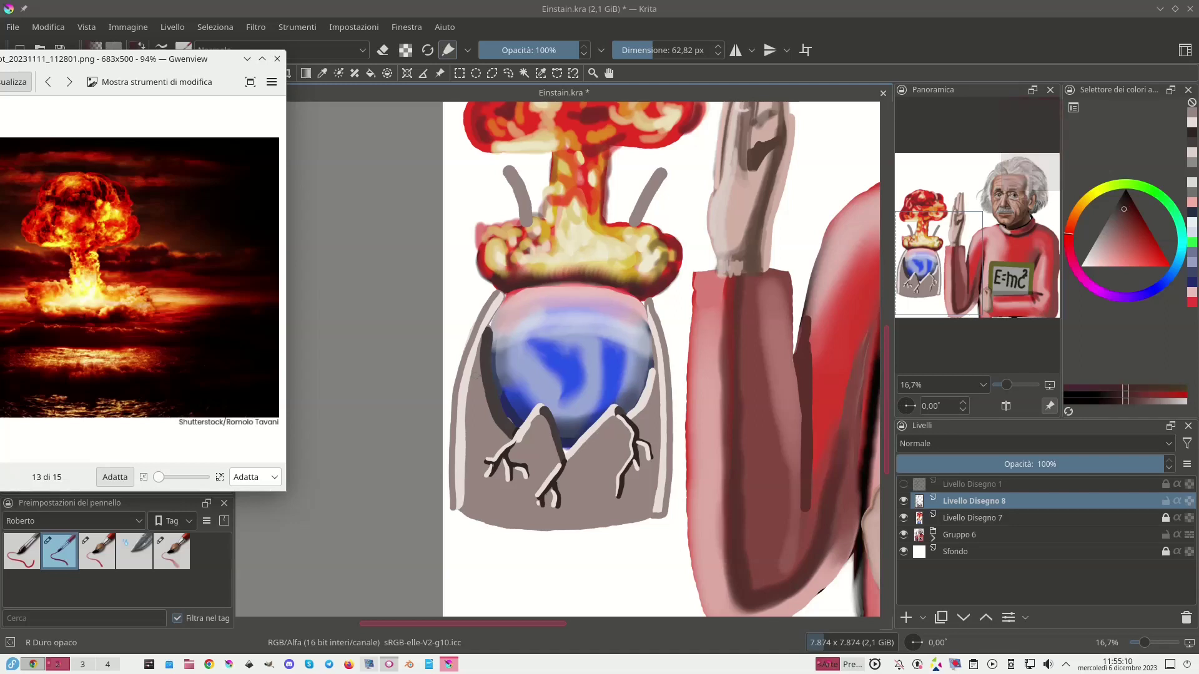
left_click_drag(477, 367, 467, 508)
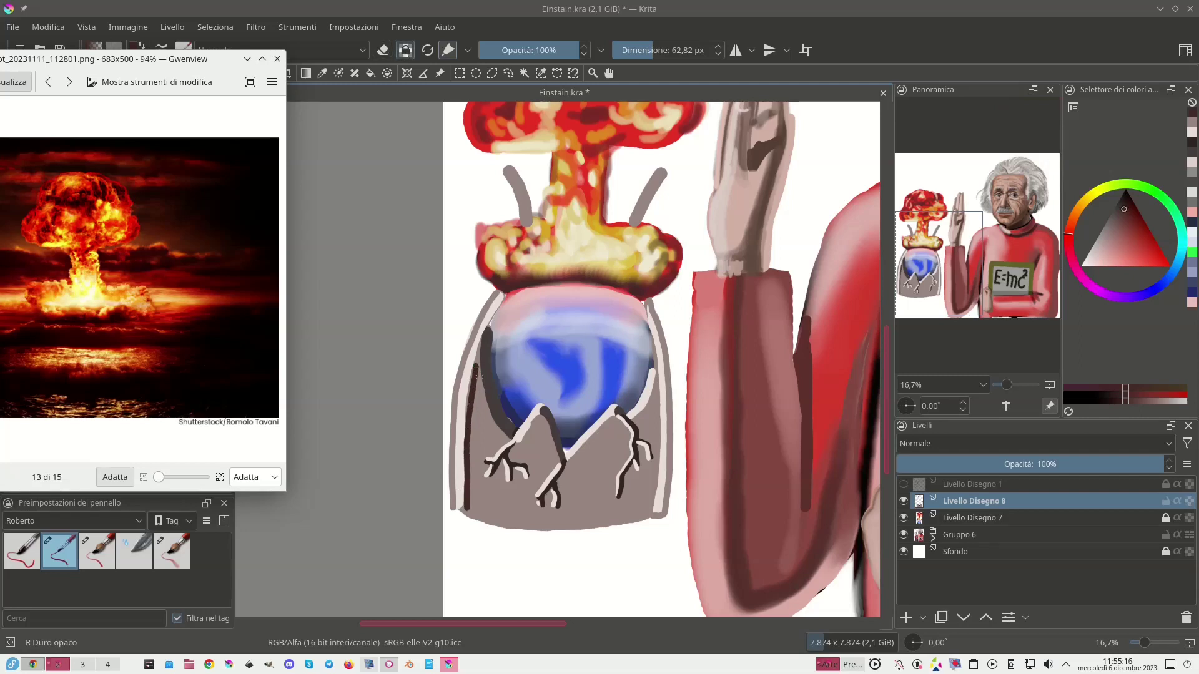
Widen the dark shadow inside the bulb's left edge and soften it with the R Morbido trasparenza brush at 100% opacity.
mouse_move(477, 395)
left_mouse_down()
mouse_move(473, 511)
mouse_move(463, 511)
left_mouse_up()
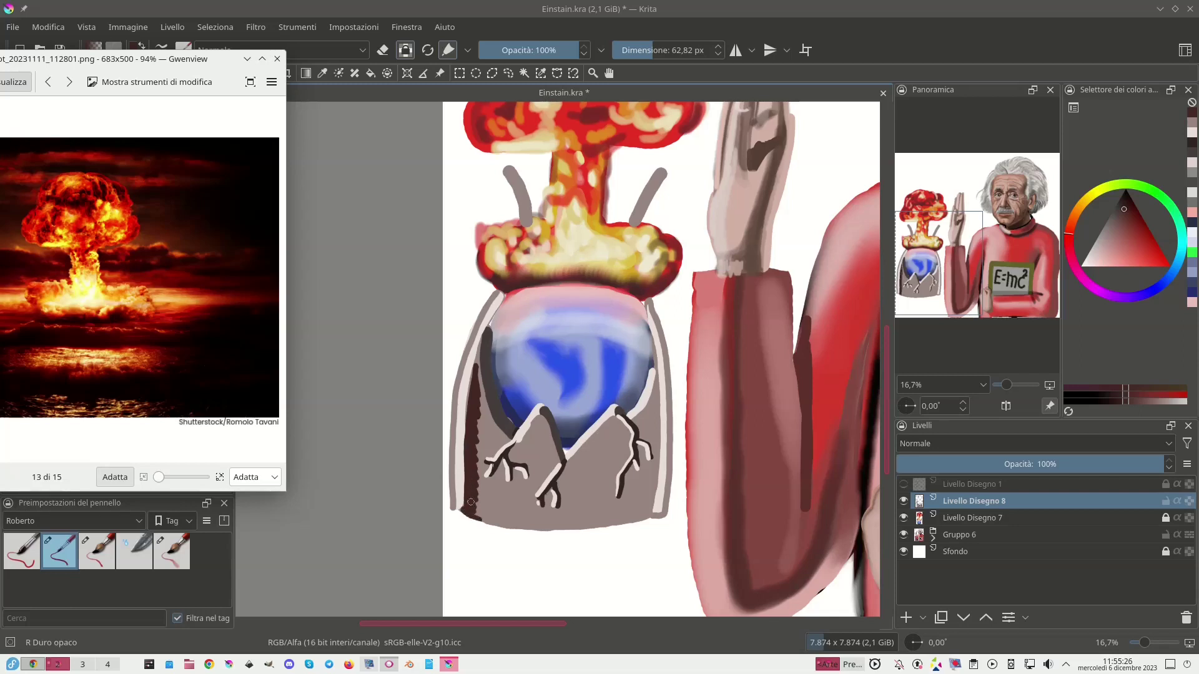
left_click(100, 557)
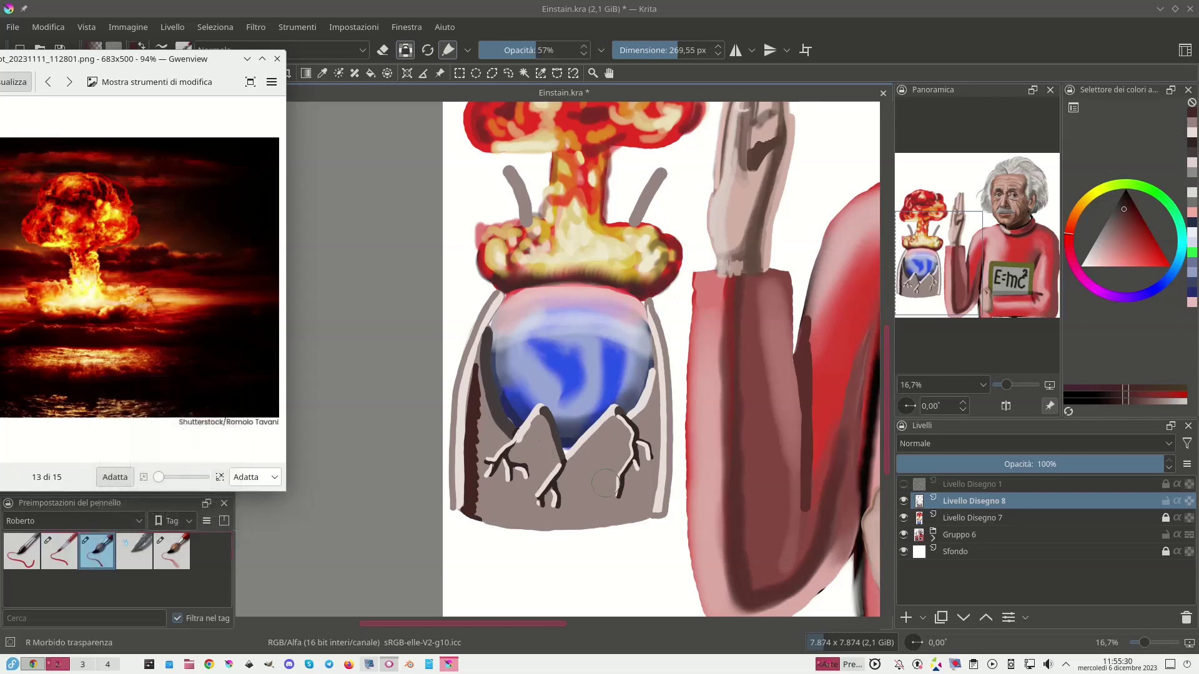
left_click_drag(540, 53, 600, 47)
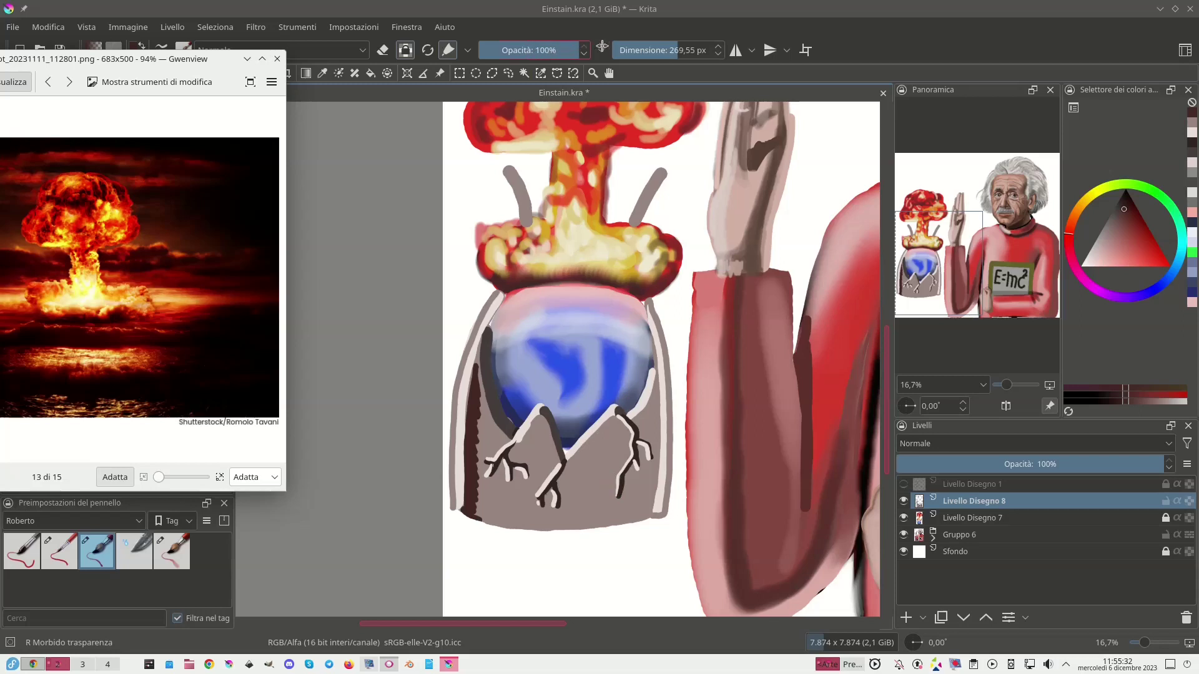
mouse_move(500, 502)
left_mouse_down()
mouse_move(487, 512)
mouse_move(476, 507)
mouse_move(484, 488)
mouse_move(473, 494)
mouse_move(478, 375)
left_mouse_up()
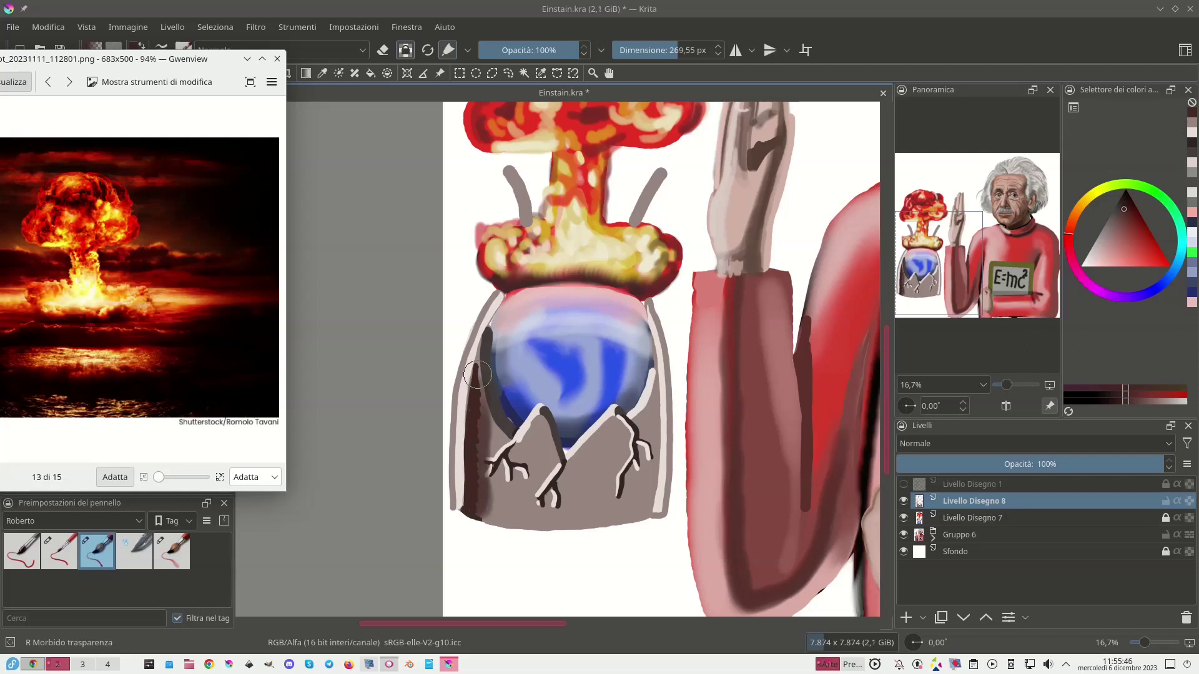
mouse_move(478, 375)
left_mouse_down()
mouse_move(490, 517)
mouse_move(565, 530)
mouse_move(643, 515)
mouse_move(490, 505)
mouse_move(565, 524)
mouse_move(579, 508)
mouse_move(512, 522)
mouse_move(499, 492)
left_mouse_up()
key("ctrl+z")
Shade the bulb's lower edge and the glass beside the right crack with the soft very dark brown.
mouse_move(487, 509)
left_mouse_down()
mouse_move(527, 531)
mouse_move(500, 518)
mouse_move(574, 530)
mouse_move(641, 514)
left_mouse_up()
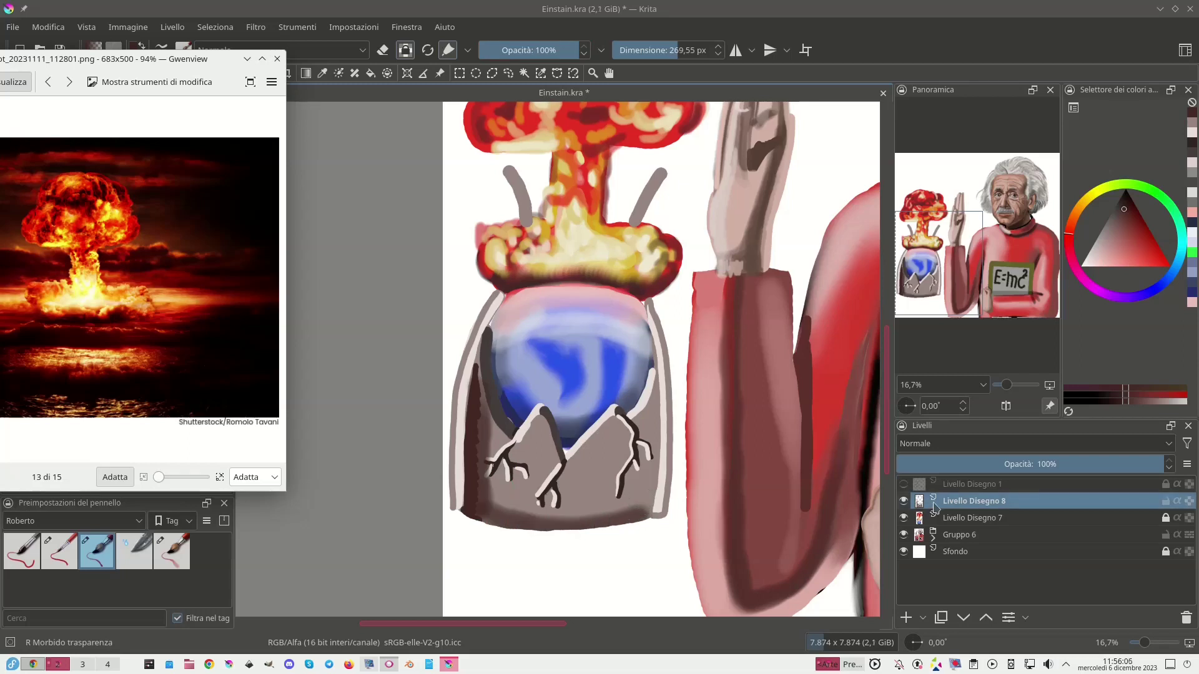
mouse_move(935, 507)
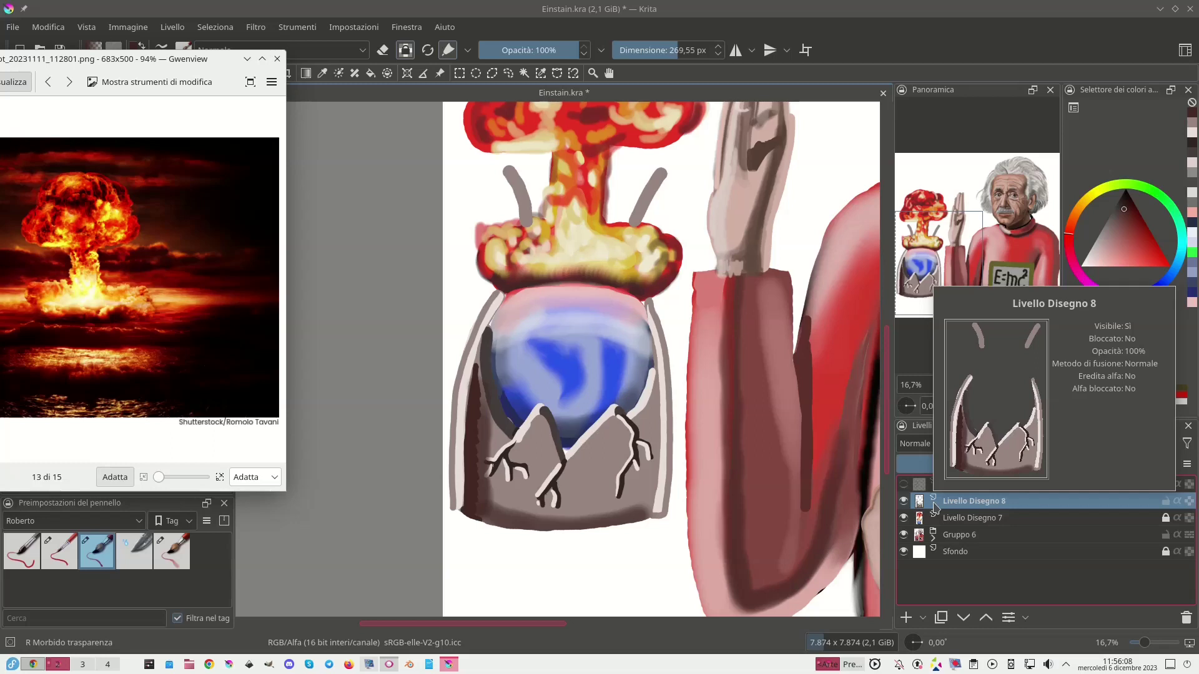
left_click_drag(652, 391, 640, 460)
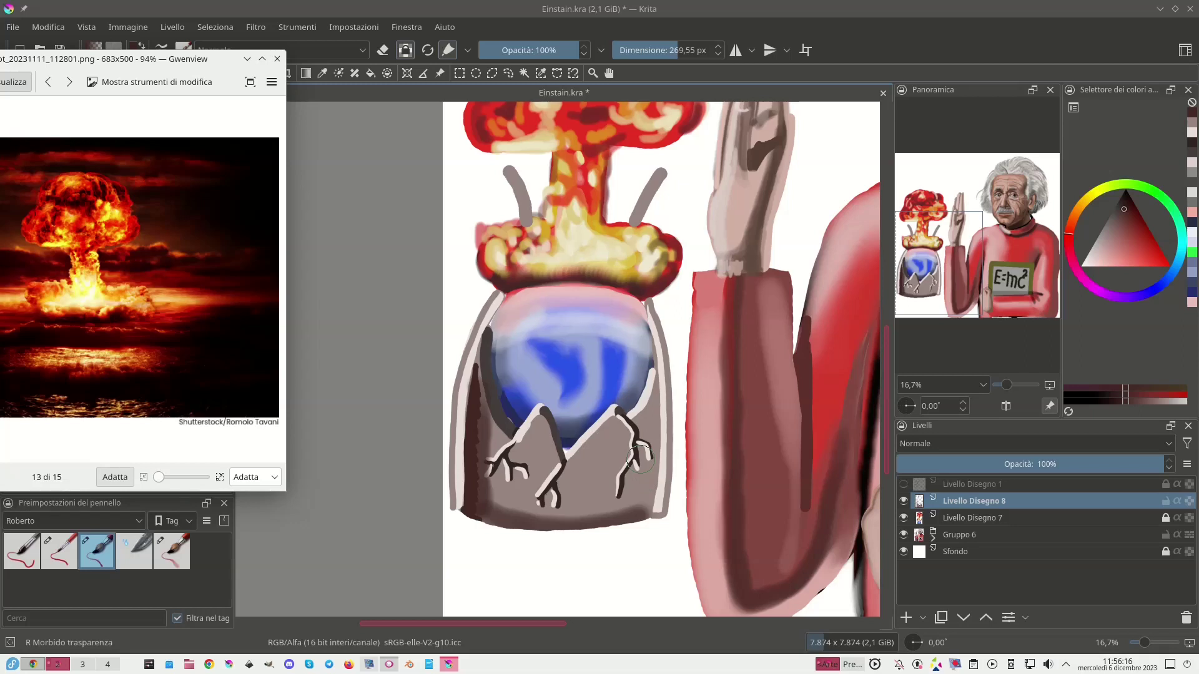
Pick a light grey-pink and brush a soft highlight down the glass between the middle and right cracks, resampling the tone to blend it.
left_click(1097, 252)
left_click_drag(607, 436, 587, 524)
mouse_move(602, 462)
left_mouse_down()
mouse_move(578, 522)
mouse_move(594, 518)
mouse_move(565, 527)
mouse_move(612, 524)
mouse_move(558, 529)
mouse_move(596, 523)
mouse_move(578, 524)
mouse_move(604, 490)
left_mouse_up()
left_click(593, 519, "ctrl")
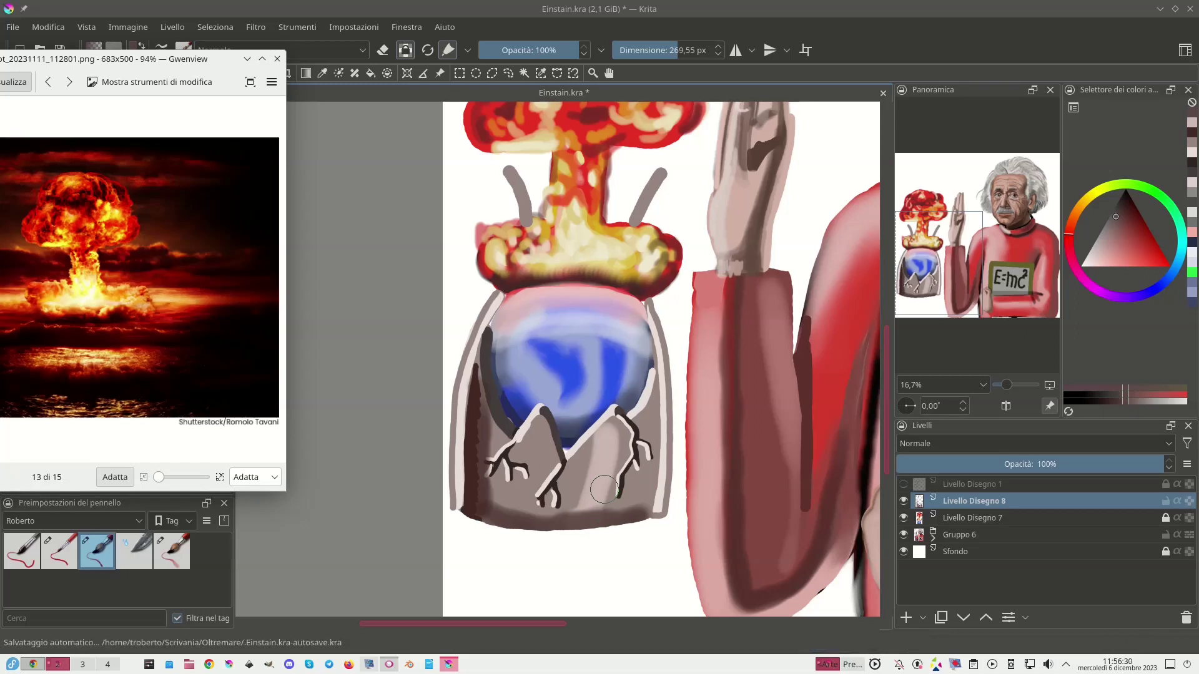
left_click(599, 445, "ctrl")
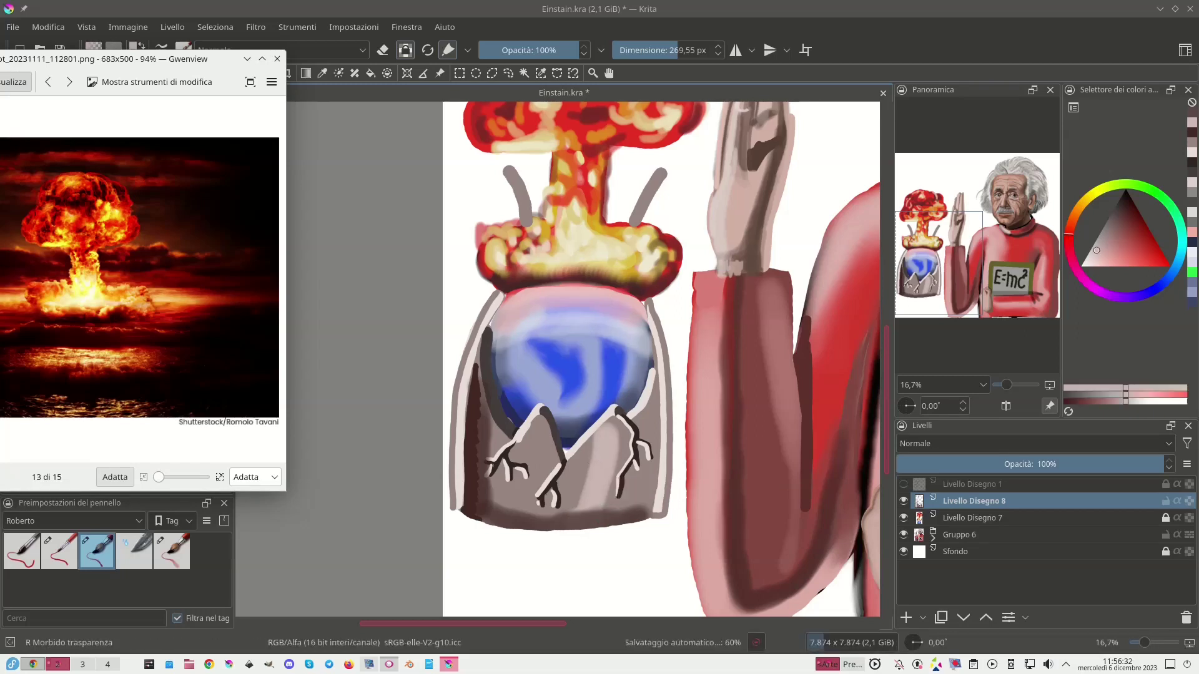
left_click_drag(598, 442, 574, 512)
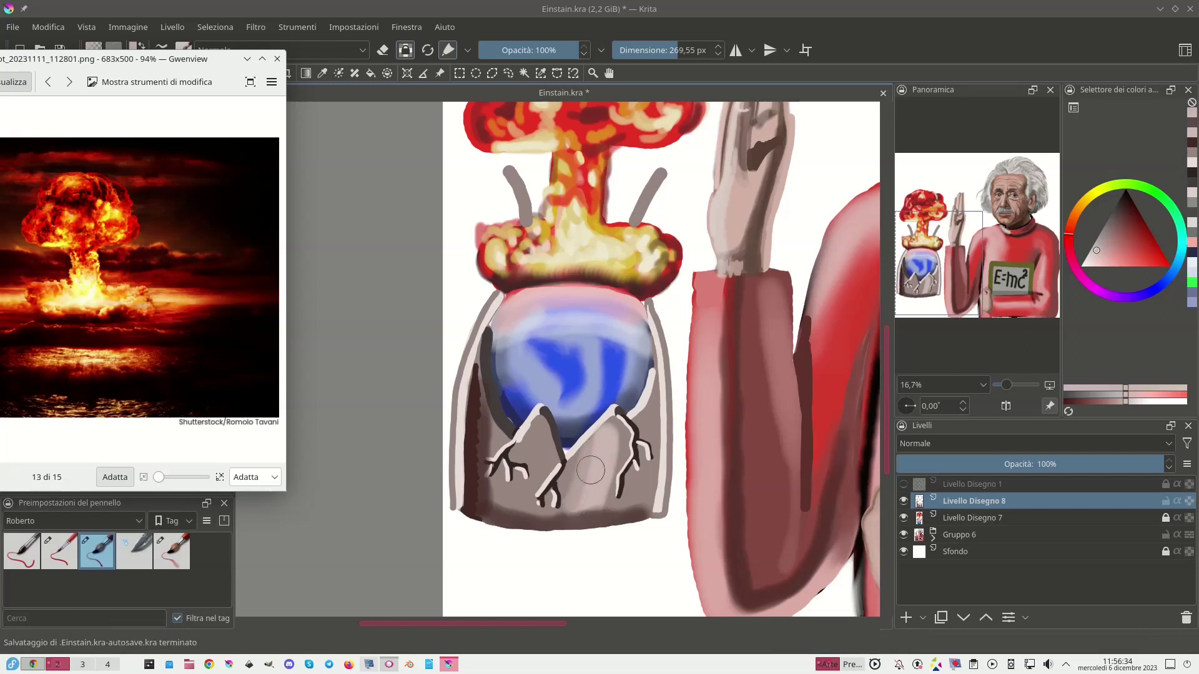
mouse_move(593, 458)
left_mouse_down()
mouse_move(574, 499)
mouse_move(578, 488)
left_mouse_up()
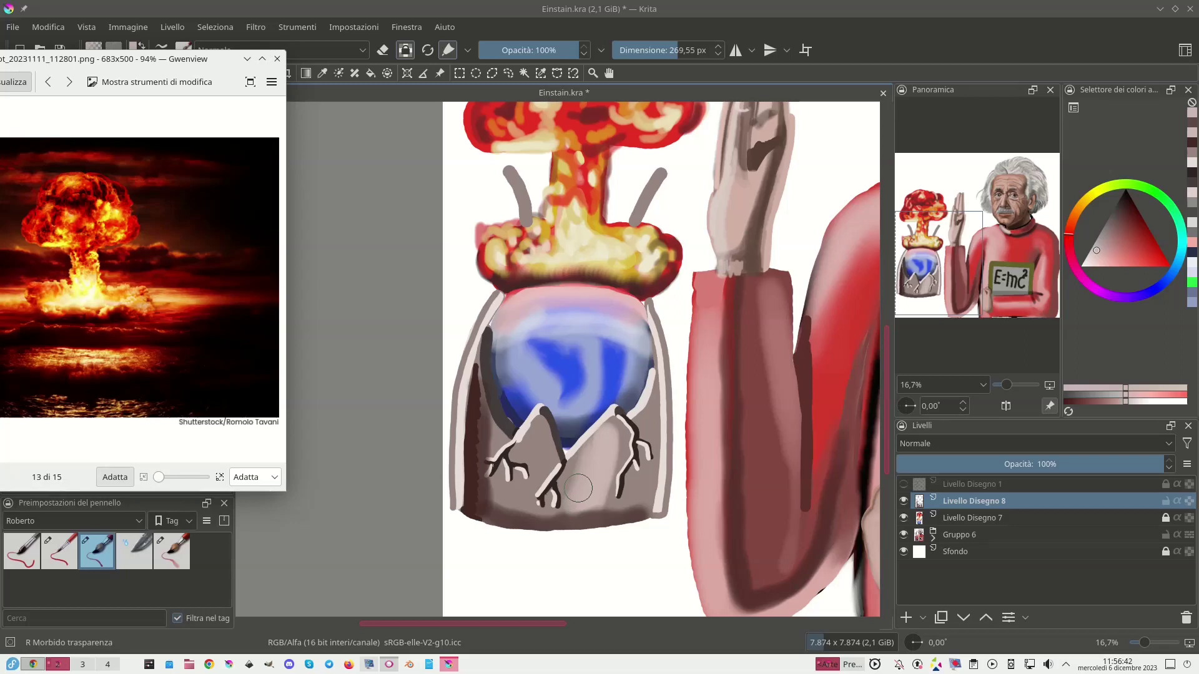
Reduce the brush size to 186,60 px and spread the light grey-pink over the middle and left shards around the cracks.
left_click(668, 48)
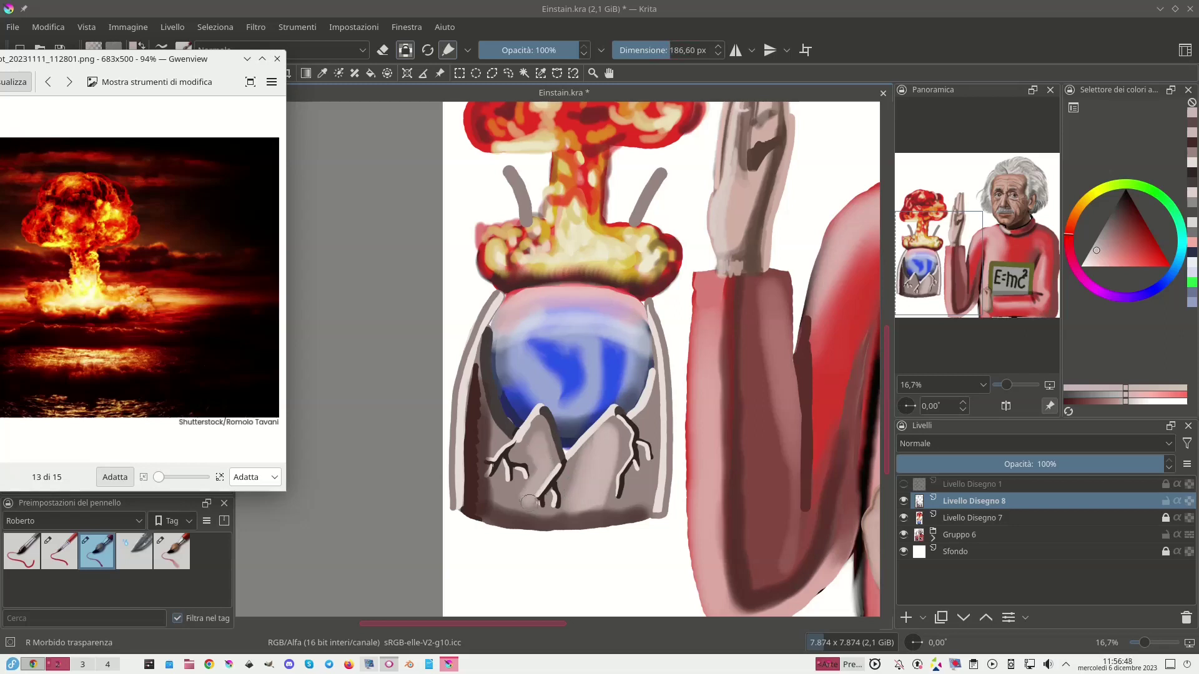
mouse_move(554, 517)
left_mouse_down()
mouse_move(598, 507)
mouse_move(594, 489)
left_mouse_up()
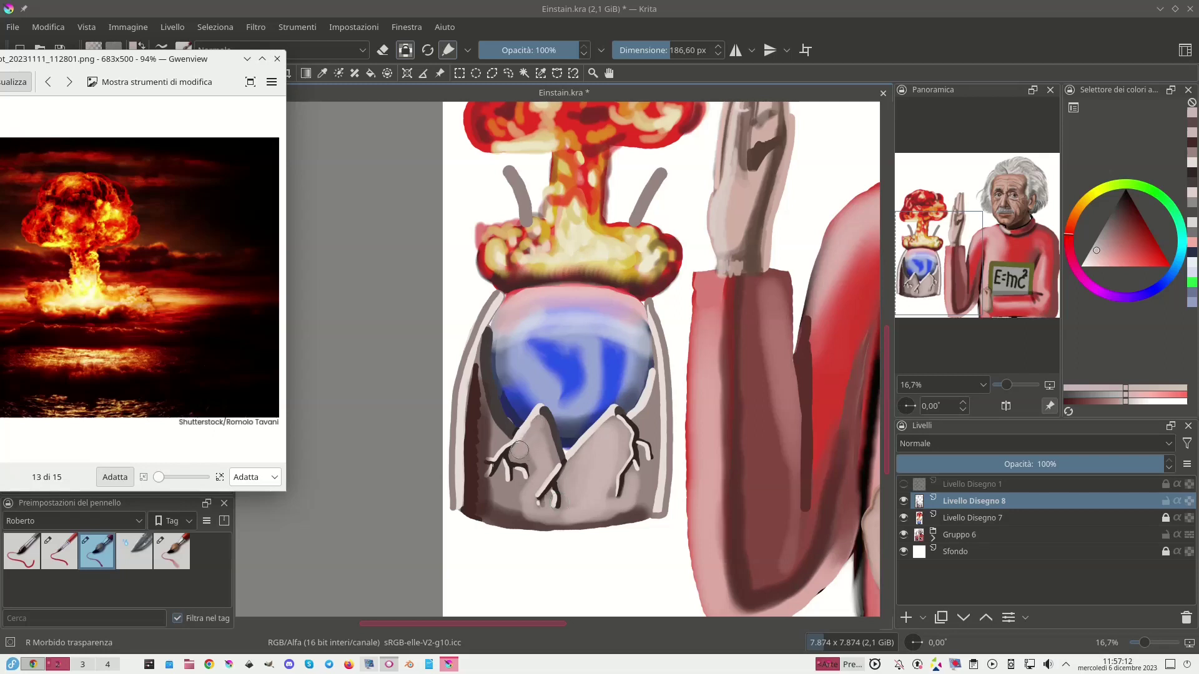
mouse_move(529, 435)
left_mouse_down()
mouse_move(537, 449)
mouse_move(521, 494)
left_mouse_up()
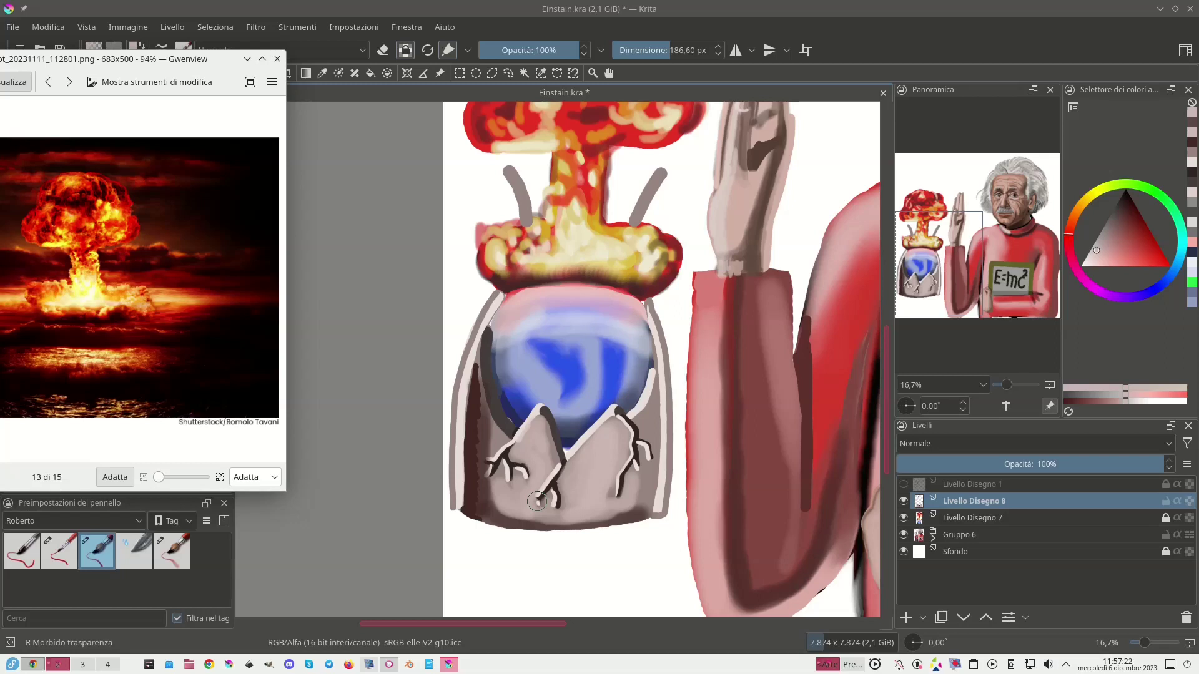
Pick a paler near-white pink and paint brighter highlights on the central shard and along the glass's left and right sides.
left_click(1090, 260)
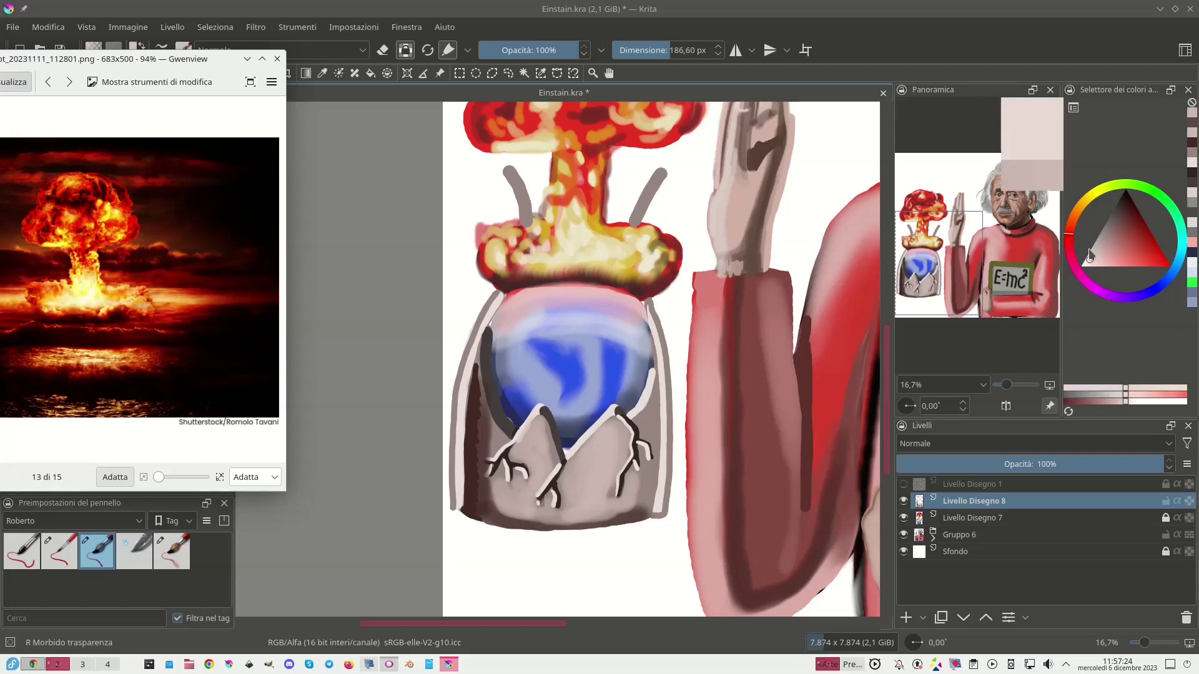
mouse_move(581, 463)
left_mouse_down()
mouse_move(580, 514)
mouse_move(591, 448)
mouse_move(574, 469)
mouse_move(570, 509)
mouse_move(584, 453)
mouse_move(604, 441)
mouse_move(598, 508)
left_mouse_up()
mouse_move(615, 431)
left_mouse_down()
mouse_move(593, 512)
mouse_move(607, 500)
mouse_move(607, 452)
left_mouse_up()
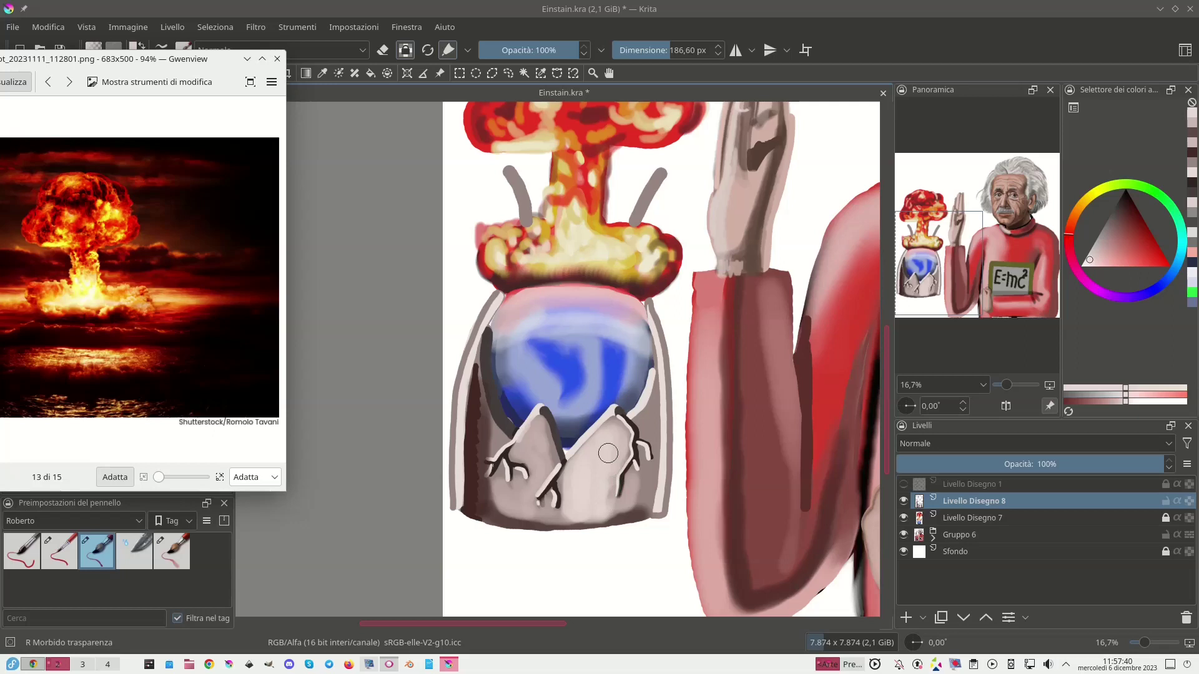
mouse_move(479, 405)
left_mouse_down()
mouse_move(476, 505)
mouse_move(470, 497)
left_mouse_up()
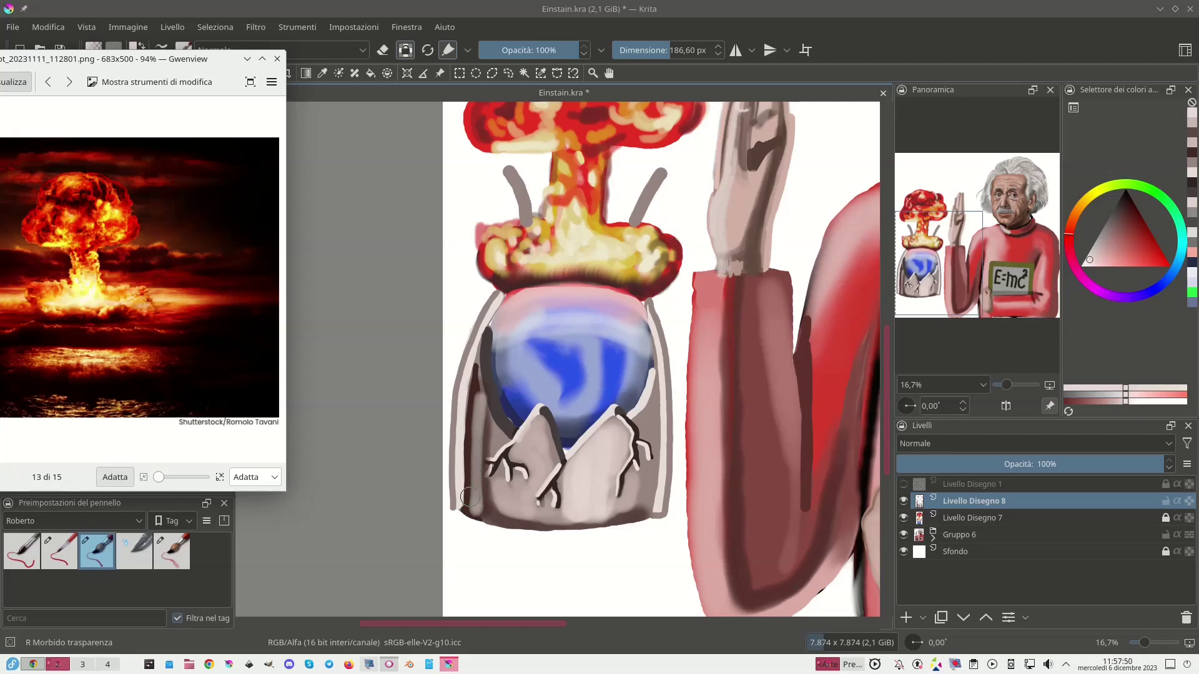
left_click_drag(651, 411, 637, 500)
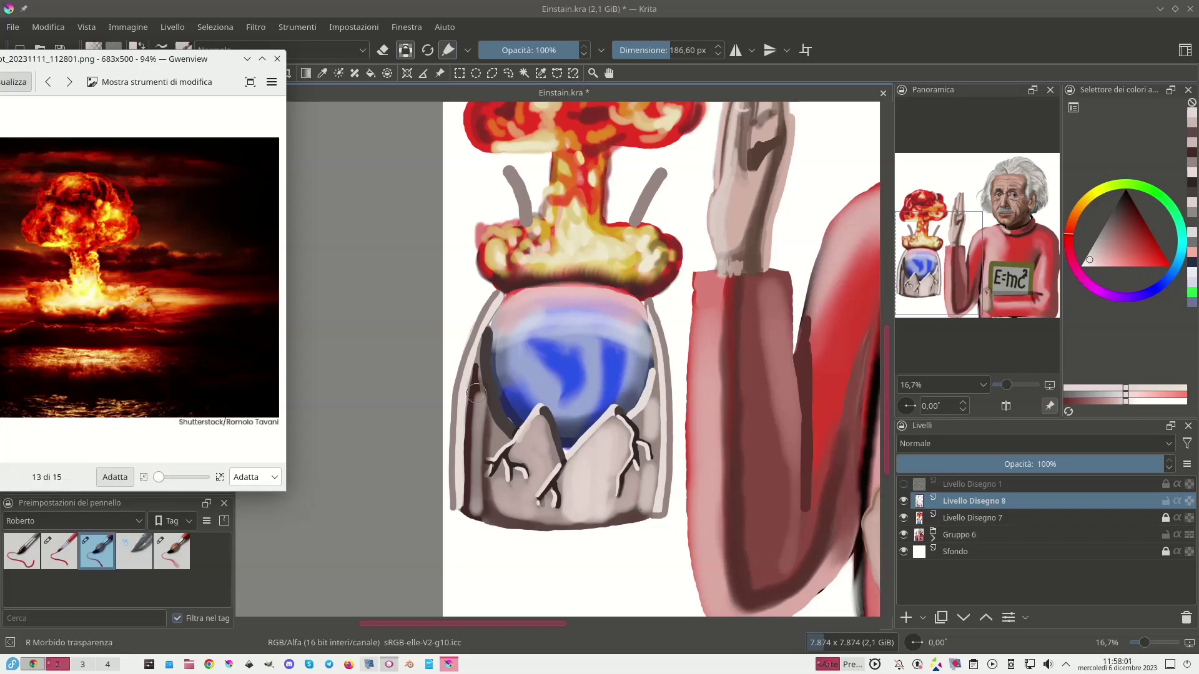
Refine the reflection on the bulb's left side and deepen the shadow along its lower edge with a sampled dark brown.
mouse_move(479, 400)
left_mouse_down()
mouse_move(479, 382)
mouse_move(467, 479)
left_mouse_up()
left_click(504, 509, "ctrl")
mouse_move(505, 519)
left_mouse_down()
mouse_move(586, 528)
mouse_move(654, 509)
left_mouse_up()
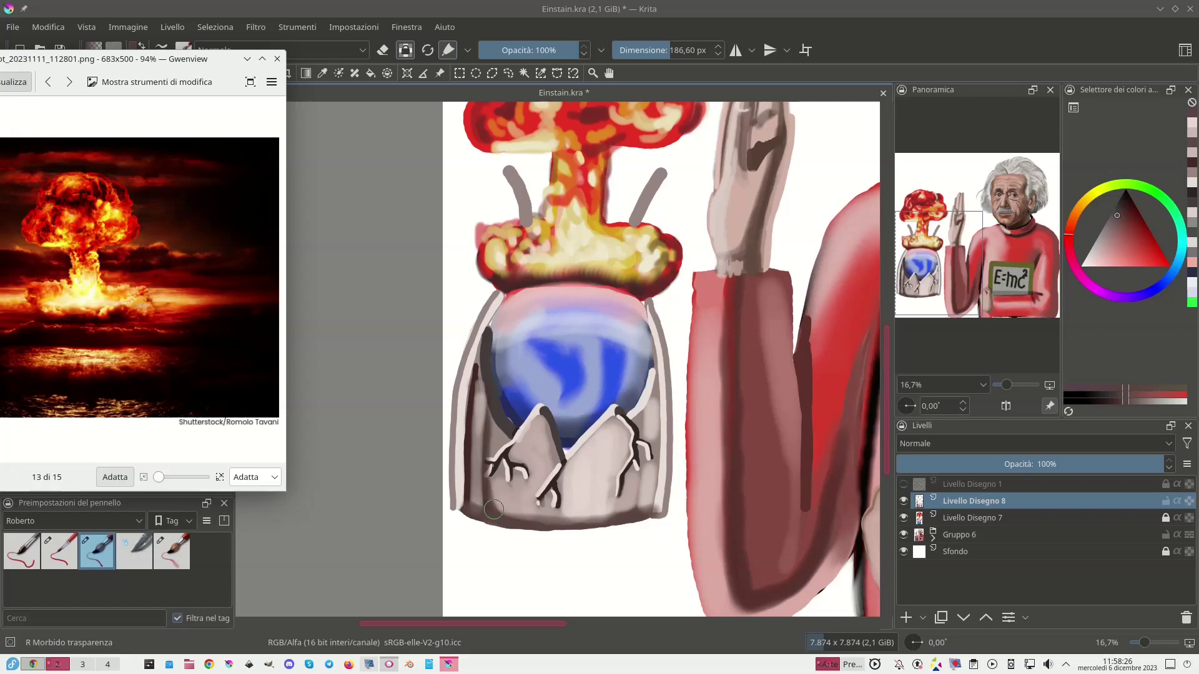
Preview the glass layer at 50% opacity and restore it to 100%.
left_click(1032, 462)
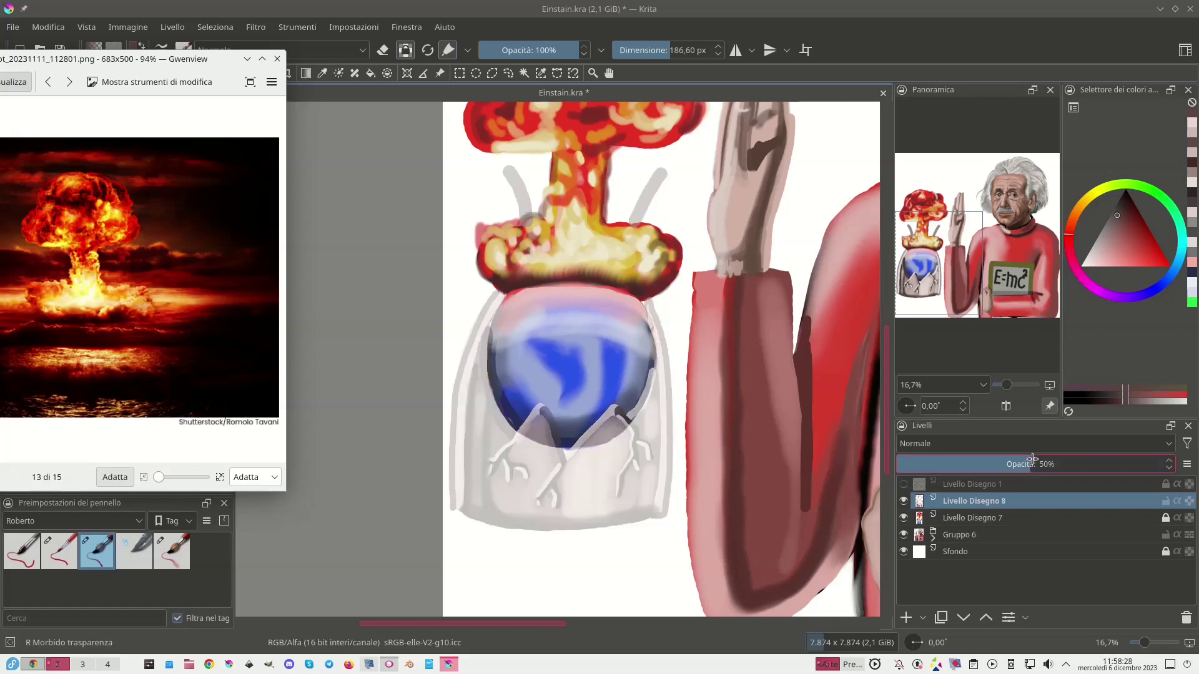
left_click_drag(1032, 458, 1171, 468)
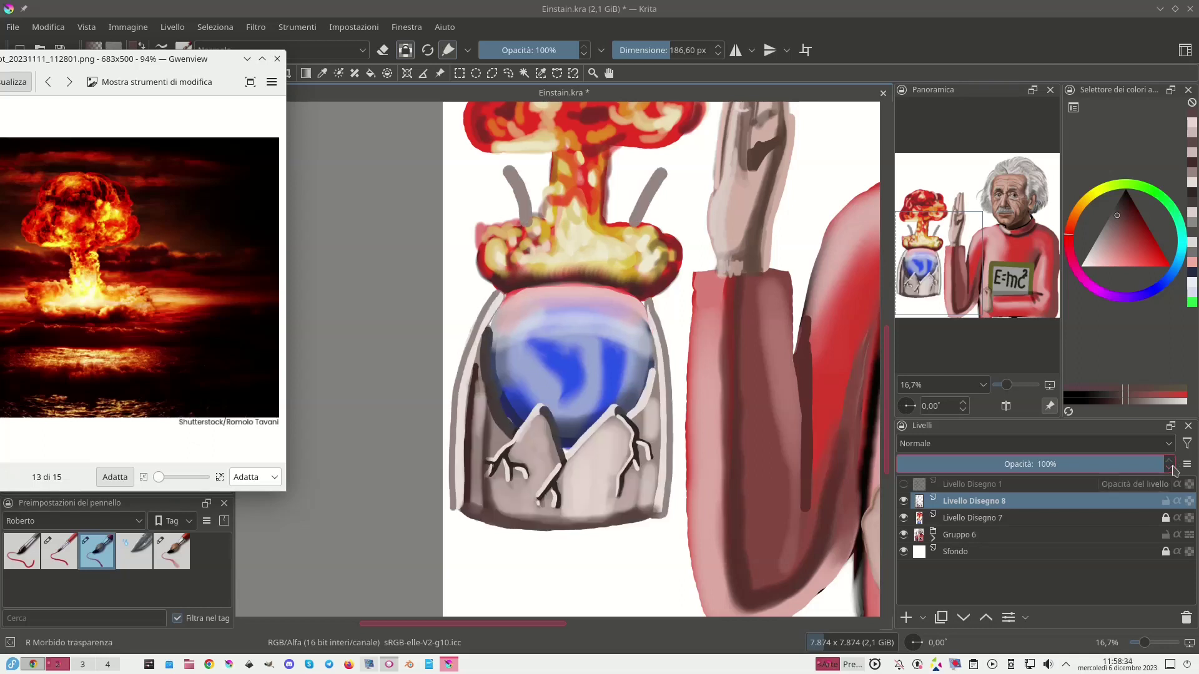
Add a new paint layer directly below the glass layer Livello Disegno 8 and pick a dark reddish brown.
key("minus")
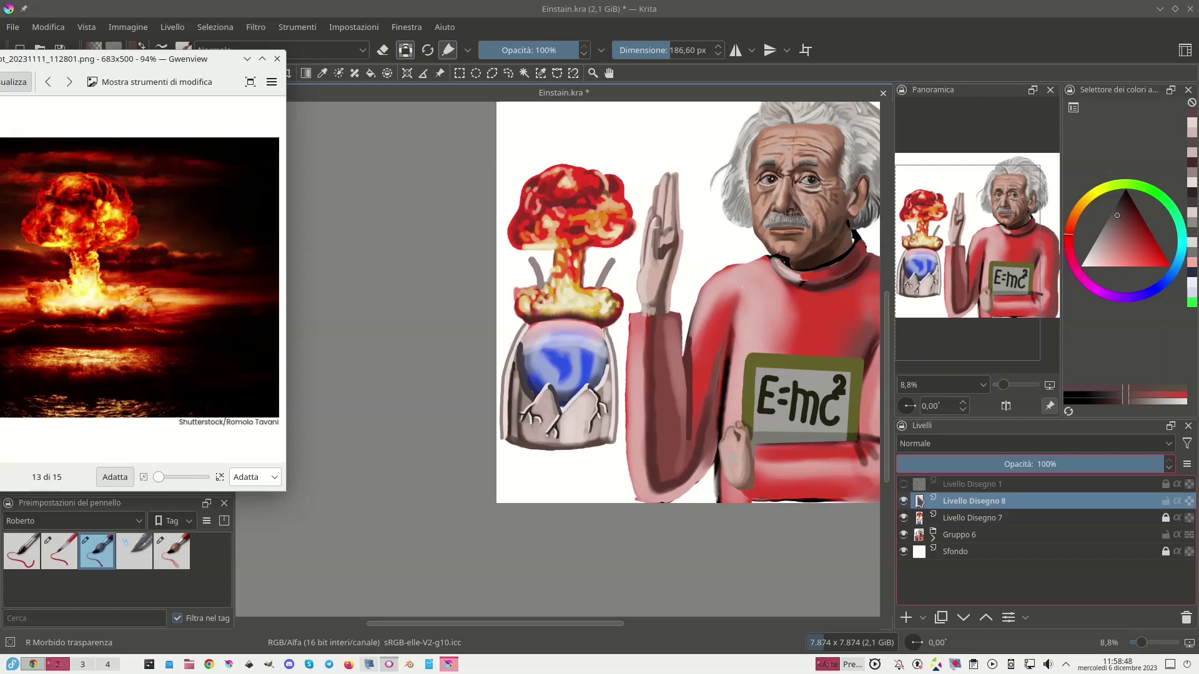
left_click(906, 618)
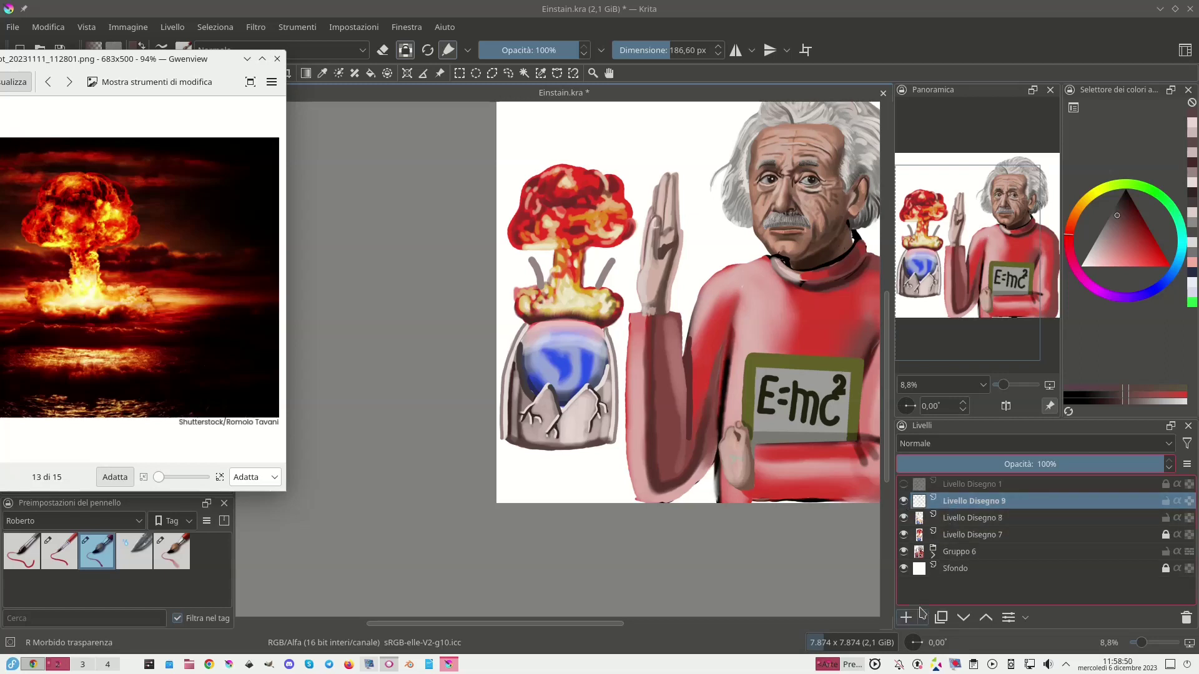
left_click(963, 618)
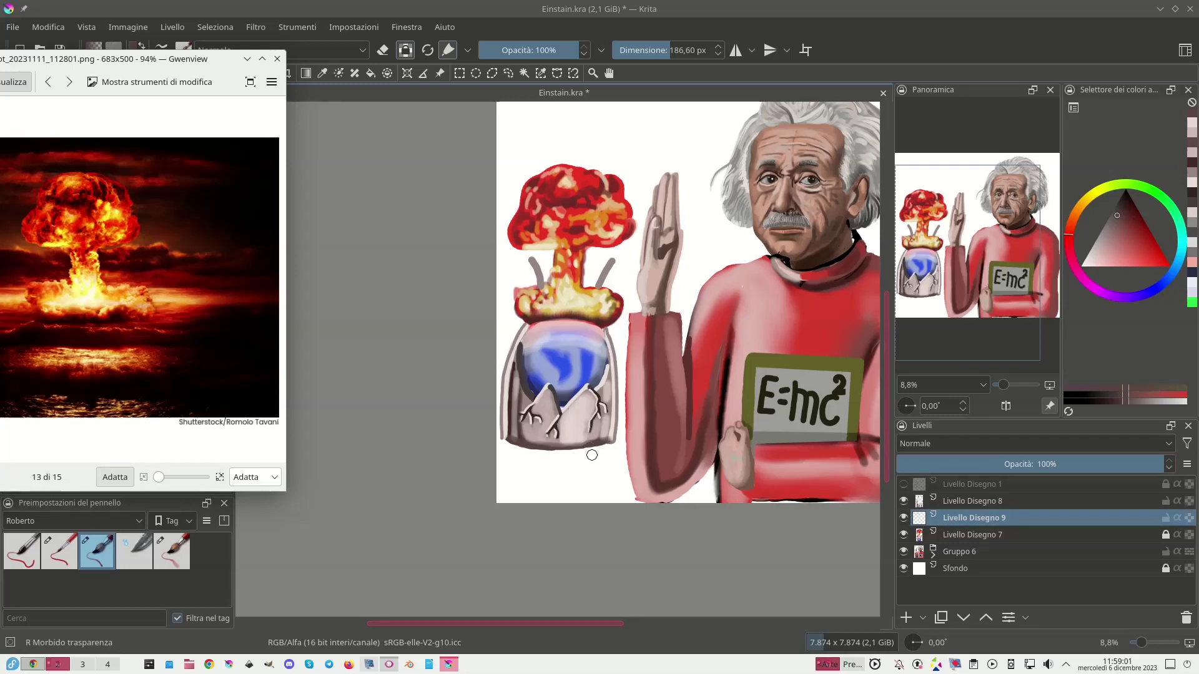
left_click(1129, 214)
left_click_drag(1129, 214, 1127, 212)
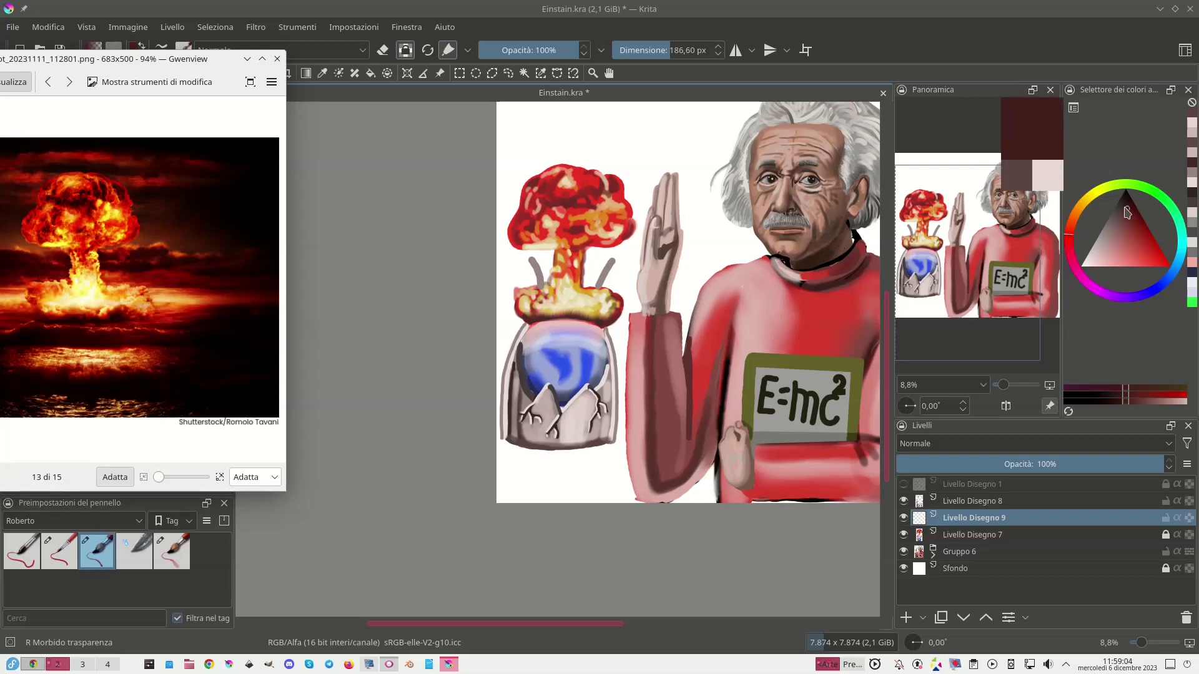
left_click_drag(576, 475, 575, 451)
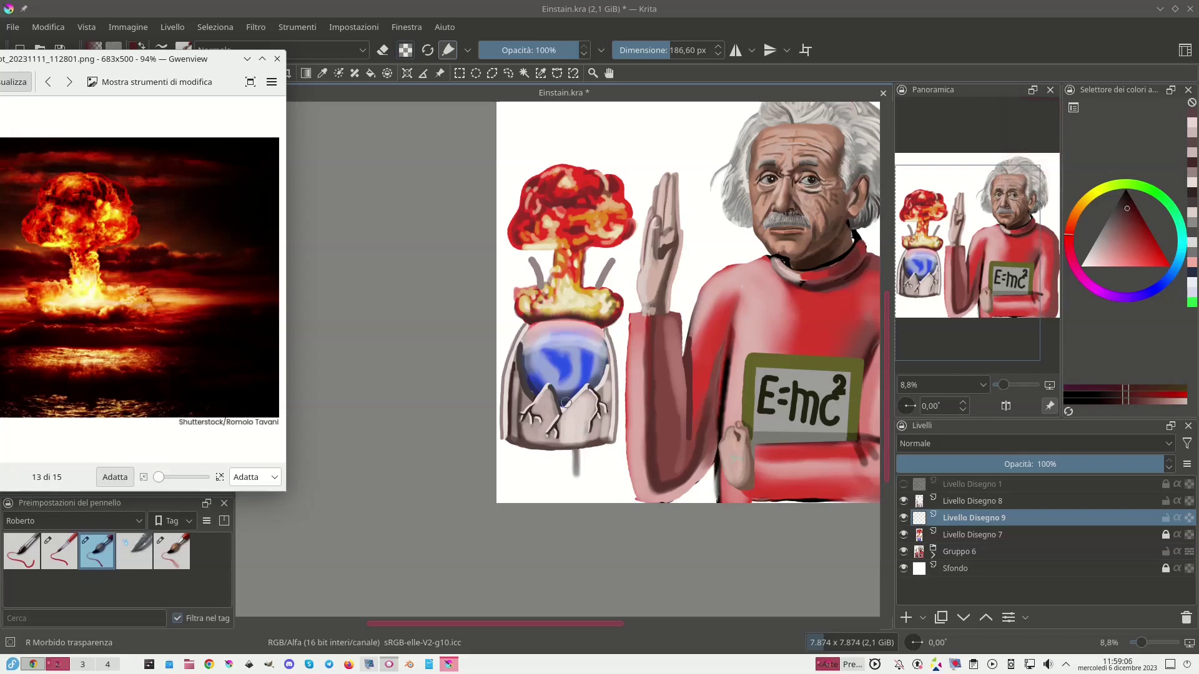
left_click_drag(566, 403, 555, 329)
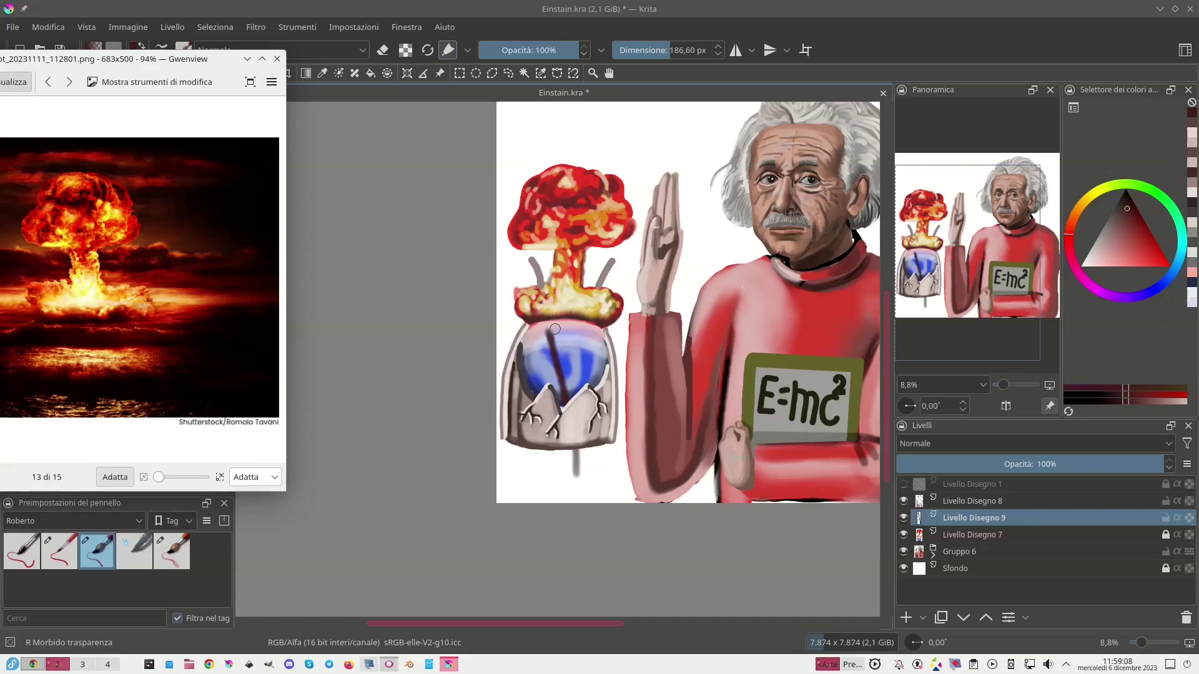
left_click_drag(530, 449, 524, 475)
left_click_drag(558, 394, 576, 360)
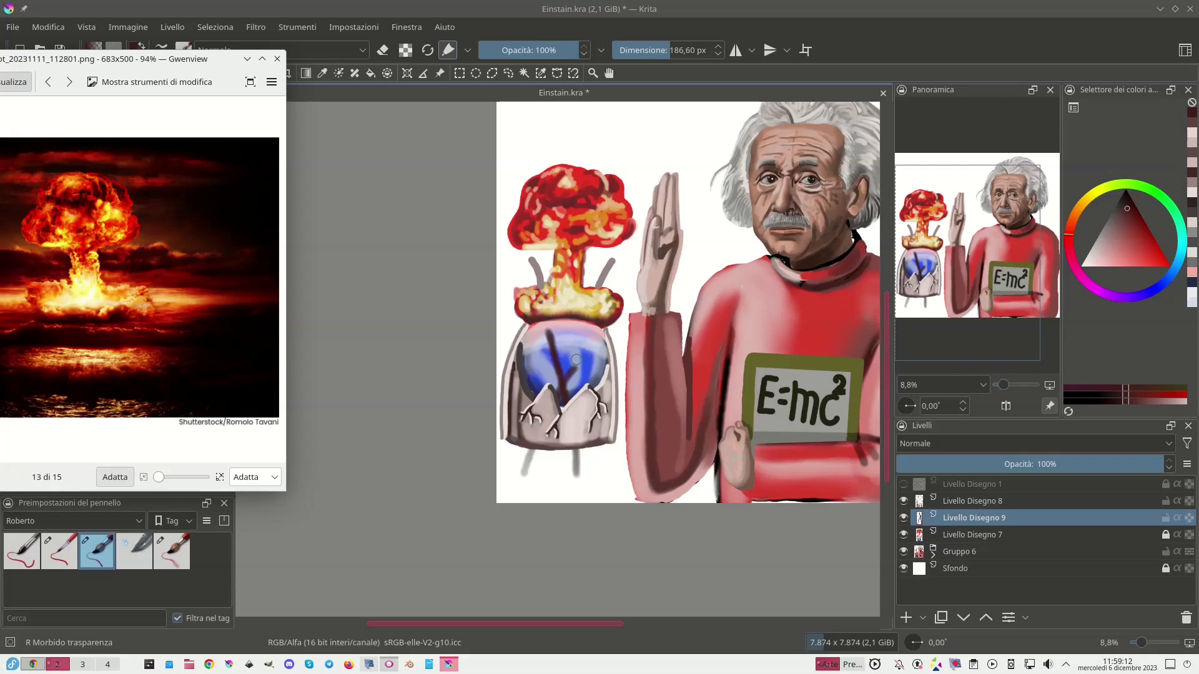
key("ctrl+z")
key("ctrl+z")
key("ctrl+z")
key("ctrl+z")
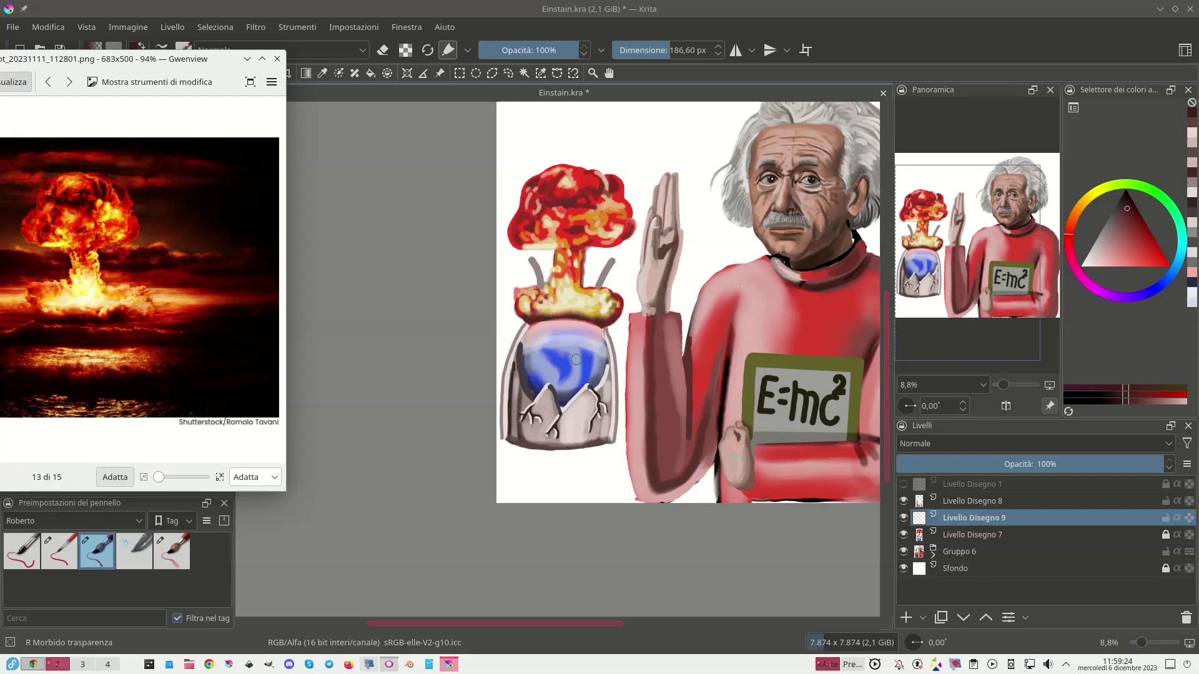
Show the sketch layer Livello Disegno 1 and make the glass layer Livello Disegno 8 active for work around the mushroom cloud.
left_click(904, 484)
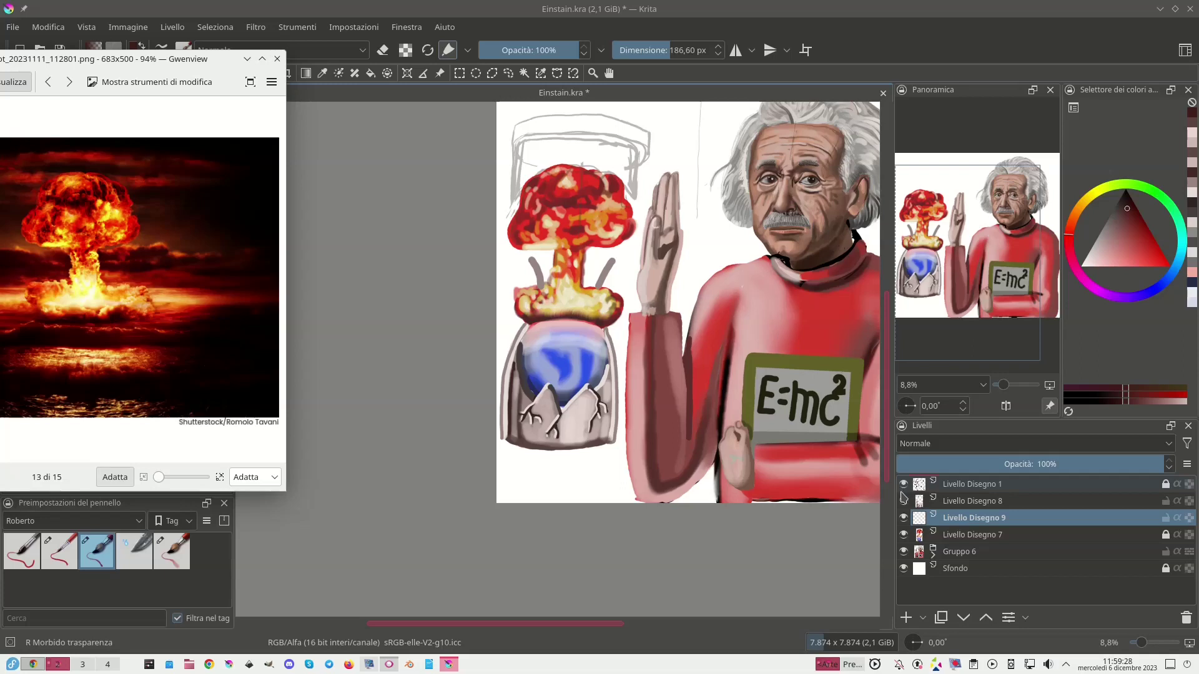
mouse_move(904, 497)
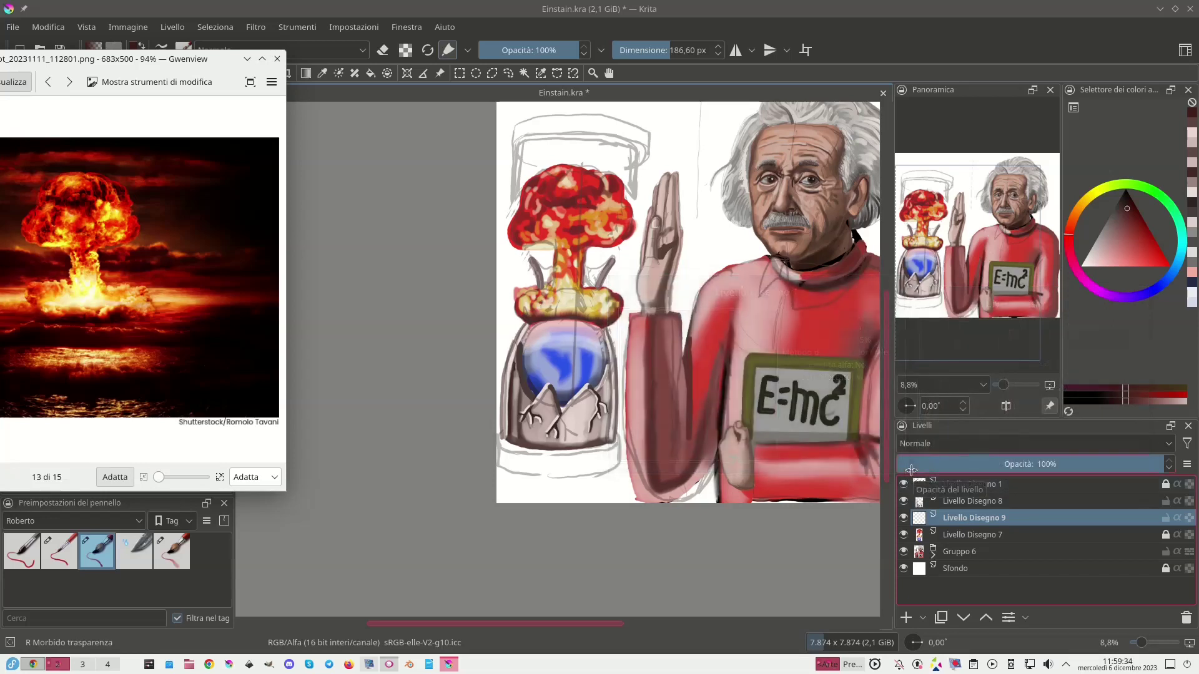
left_click(954, 504)
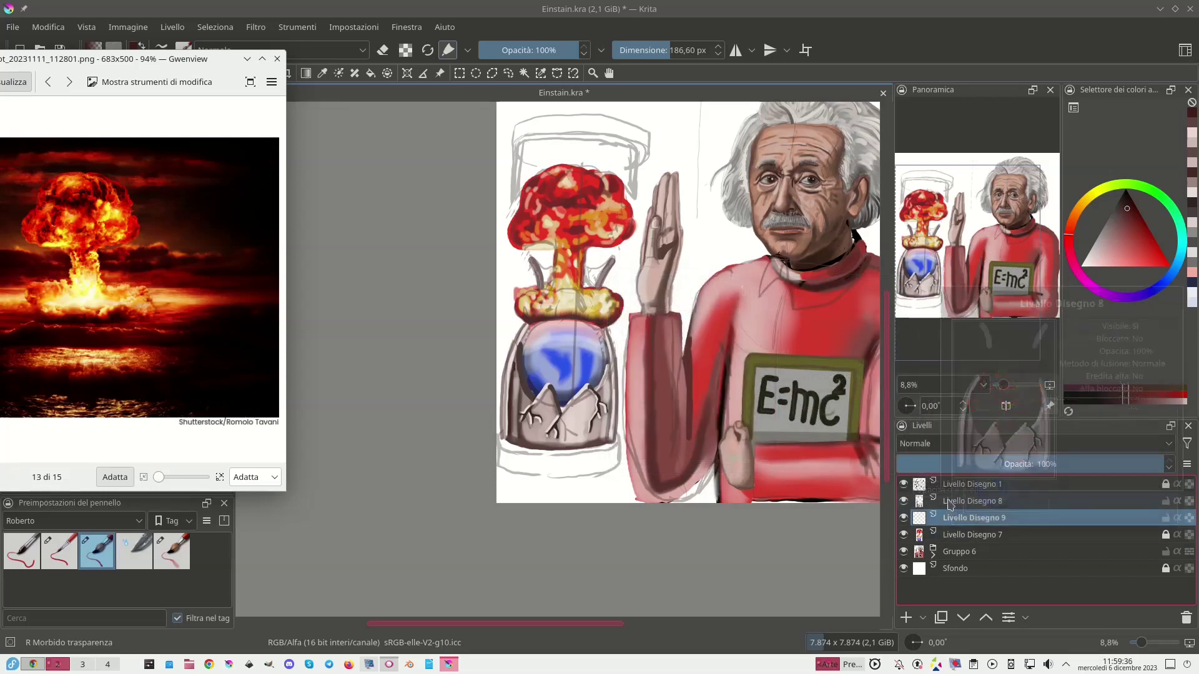
left_click(903, 501)
left_click(904, 500)
left_click_drag(903, 499, 904, 490)
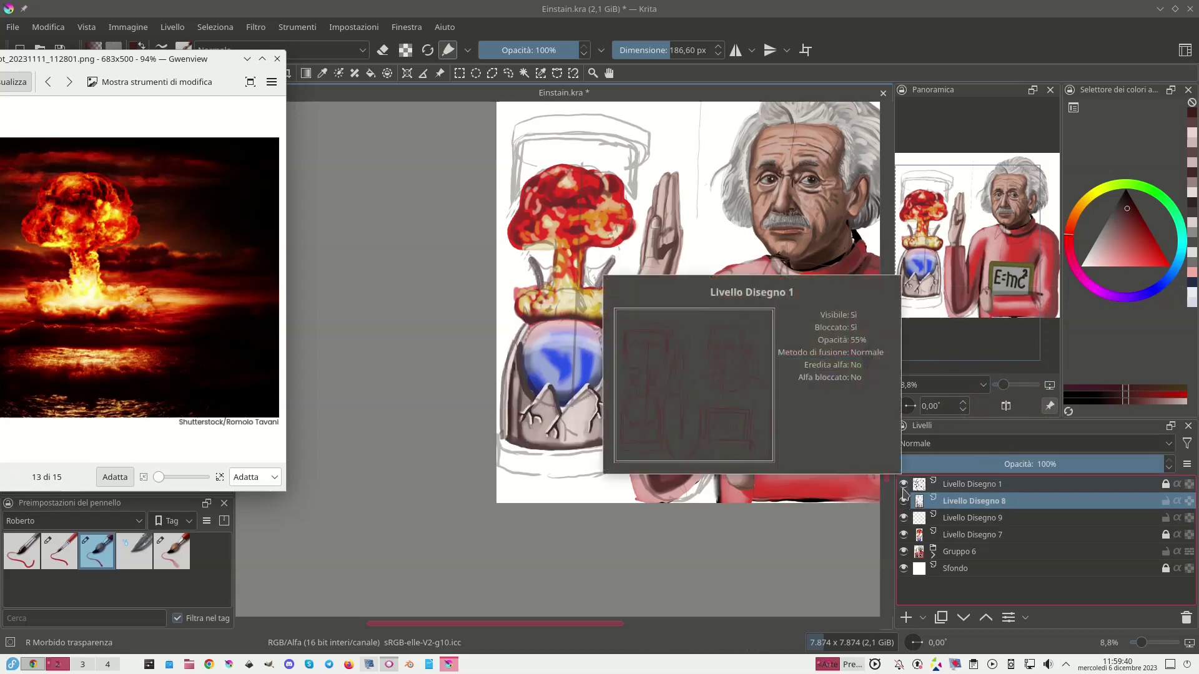
key("plus")
key("plus")
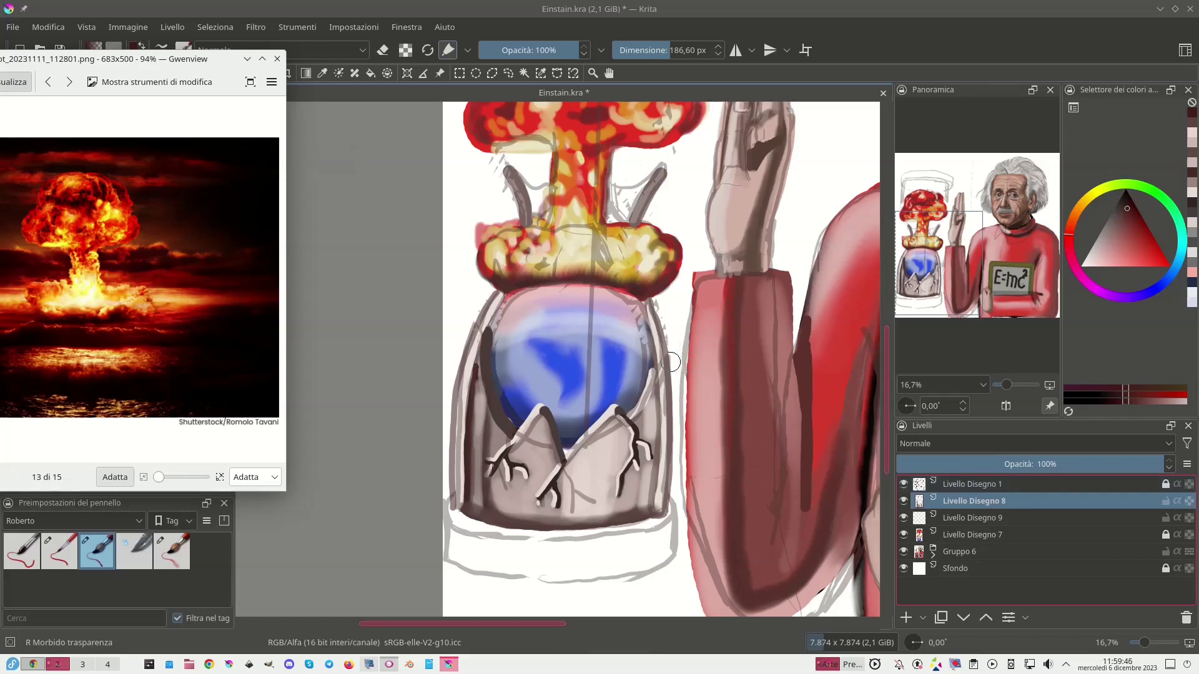
left_click_drag(645, 551, 622, 670)
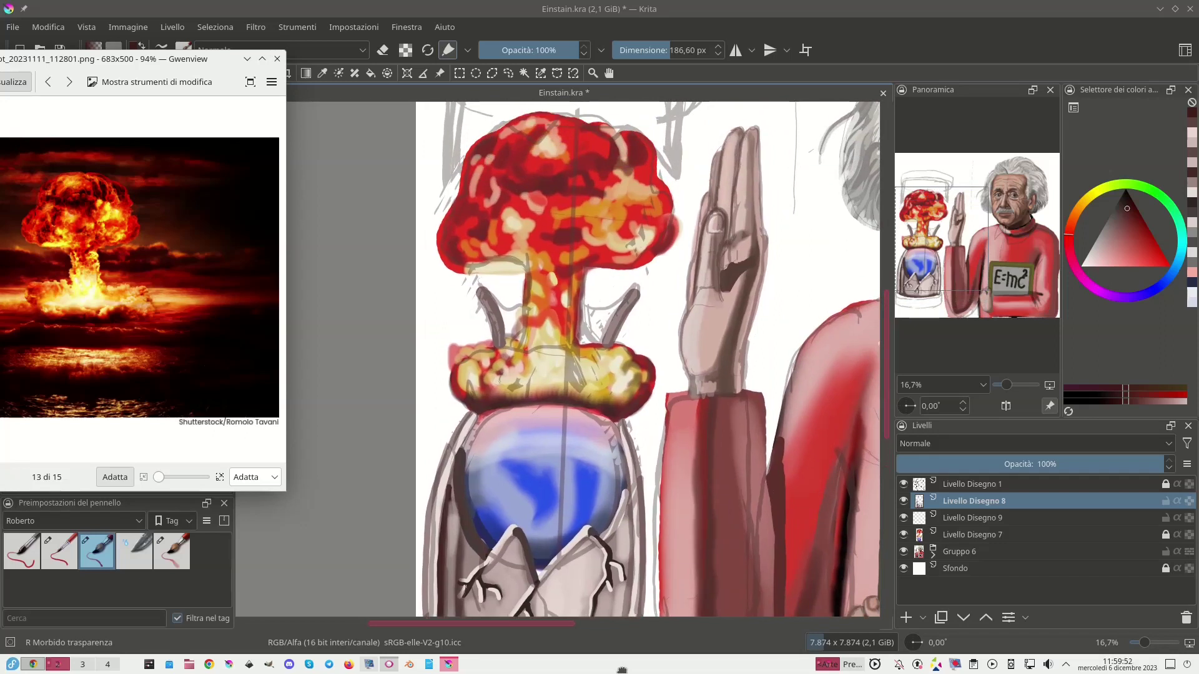
Hide the sketch layer Livello Disegno 1 and fill the left glass shard beside the mushroom stem with dark brown using the R Duro opaco brush.
left_click_drag(622, 670, 545, 669)
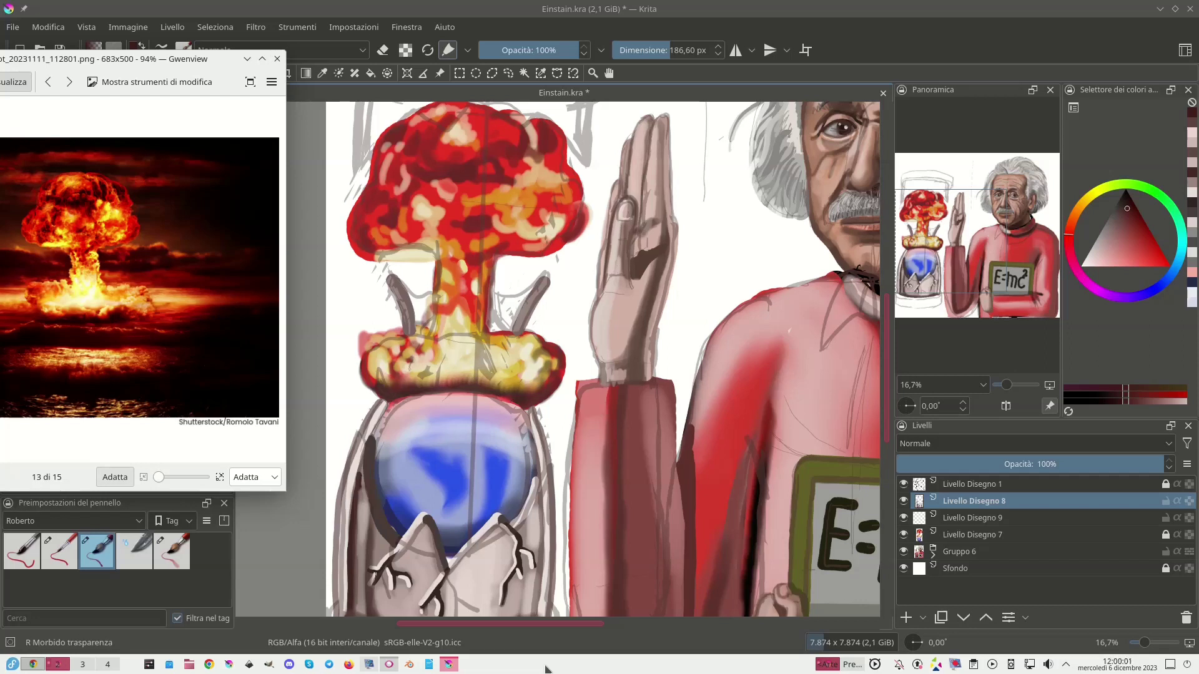
left_click(904, 484)
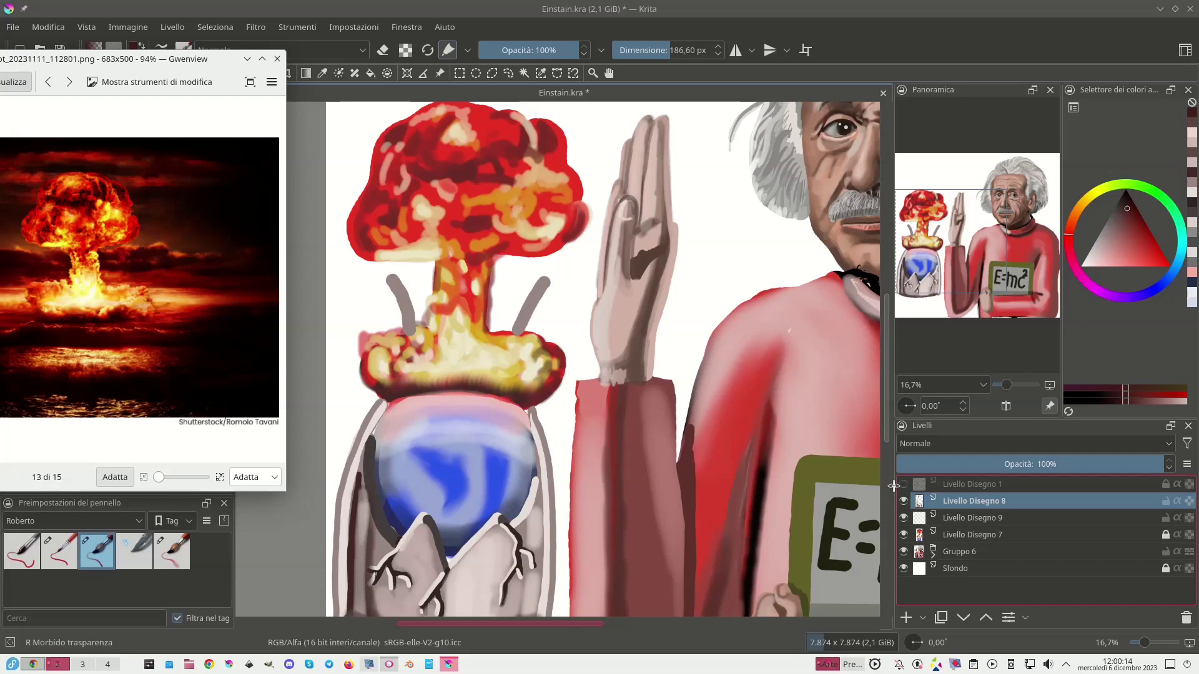
left_click(385, 50)
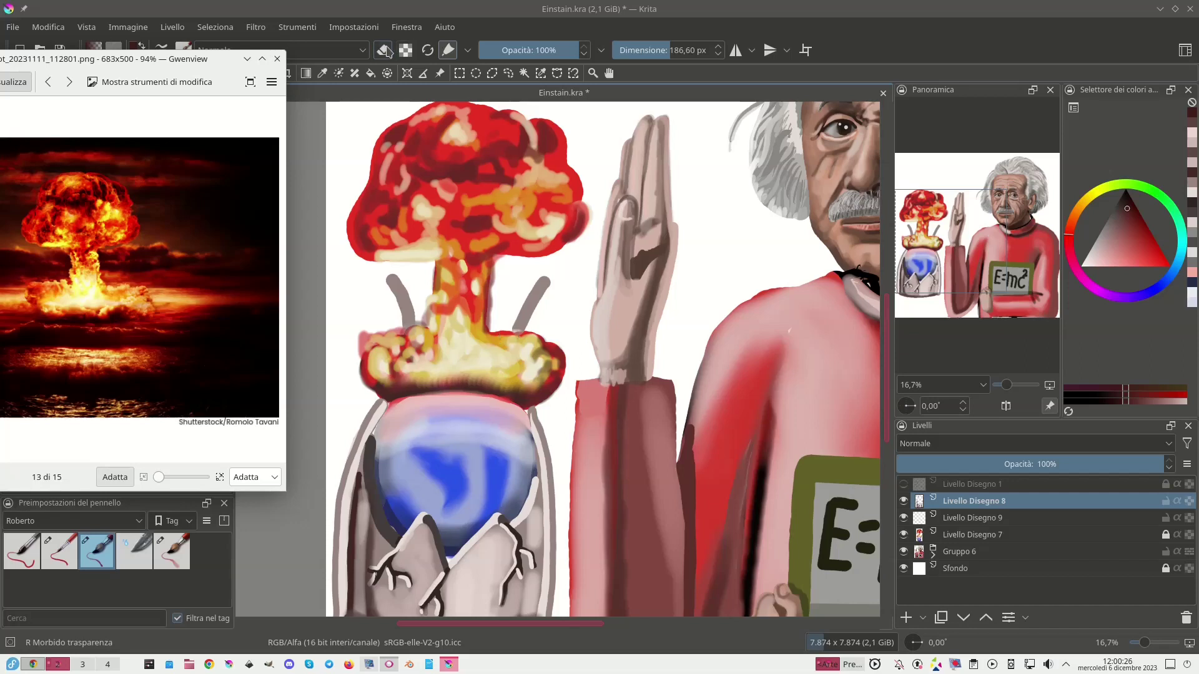
left_click(59, 552)
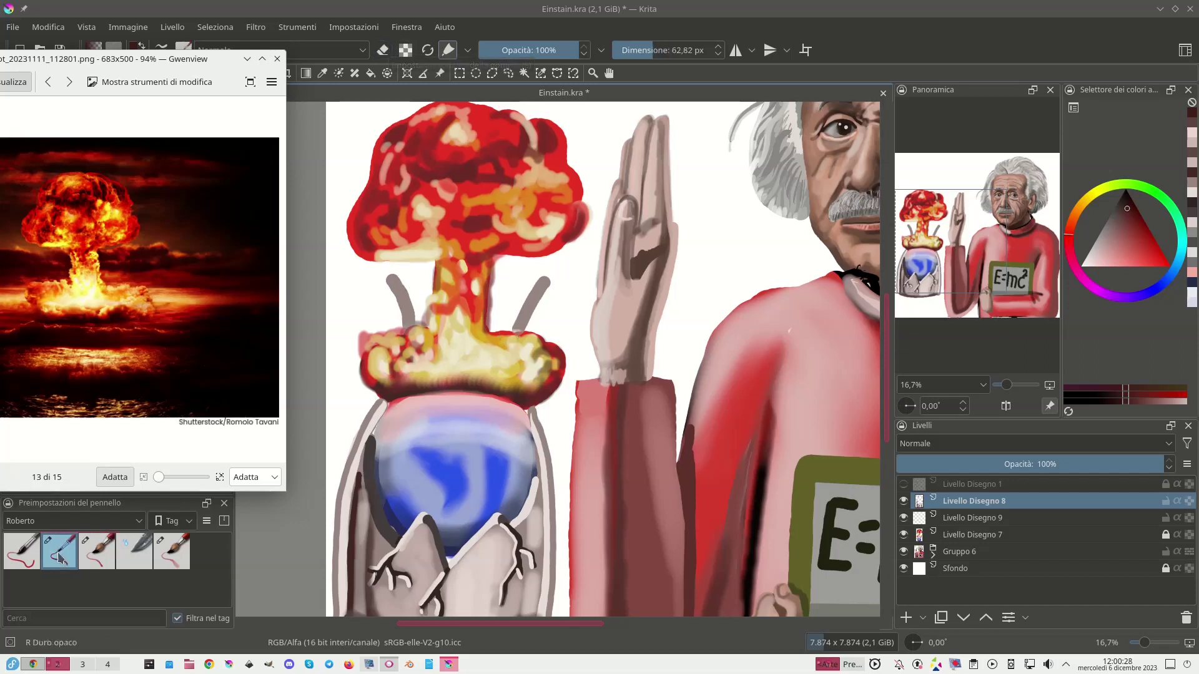
mouse_move(398, 277)
left_mouse_down()
mouse_move(432, 291)
mouse_move(420, 323)
mouse_move(398, 279)
mouse_move(420, 301)
mouse_move(413, 293)
left_mouse_up()
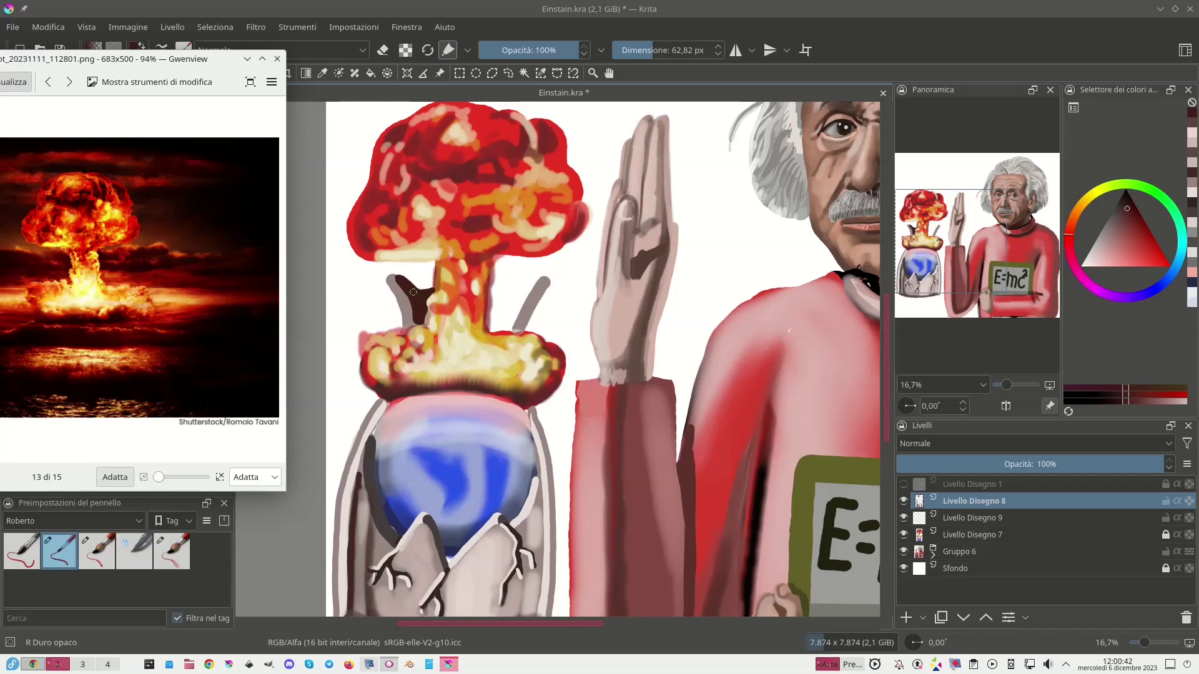
Darken the lower bulb's left inner edge and right crack rim, and fill the right glass shard beside the stem with dark brown.
mouse_move(367, 441)
left_mouse_down()
mouse_move(368, 491)
mouse_move(390, 541)
mouse_move(383, 533)
left_mouse_up()
left_click_drag(506, 522, 517, 545)
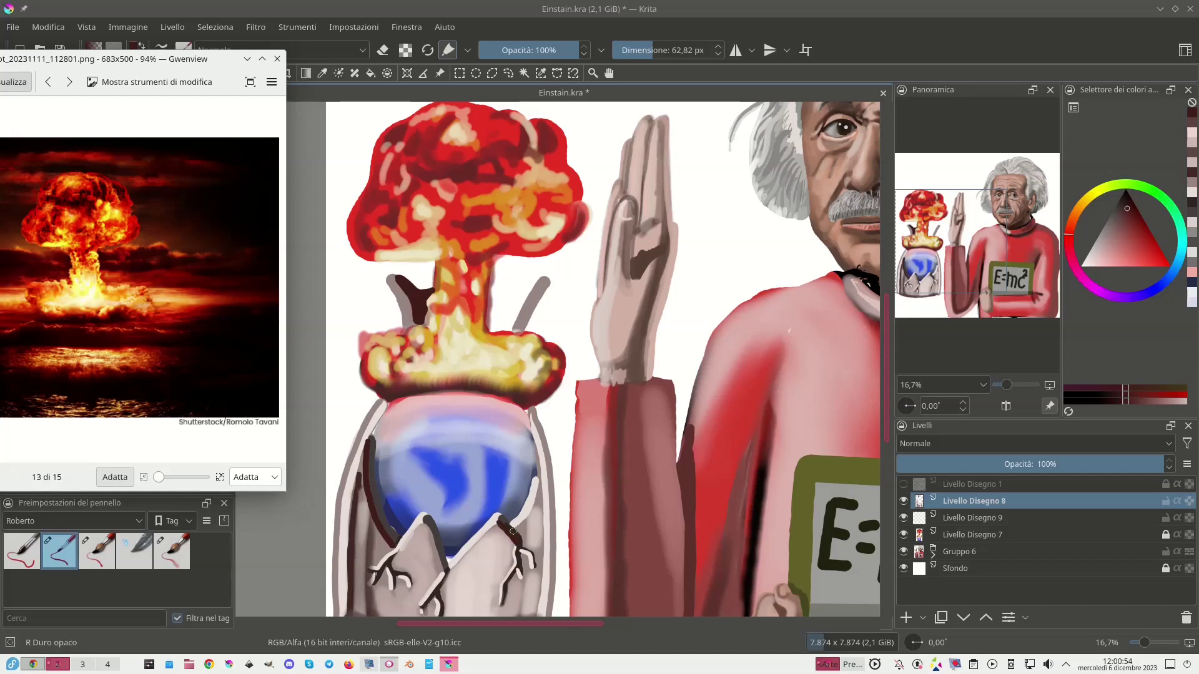
mouse_move(539, 278)
left_mouse_down()
mouse_move(510, 330)
mouse_move(491, 330)
mouse_move(493, 295)
mouse_move(535, 281)
mouse_move(503, 327)
mouse_move(518, 298)
mouse_move(492, 301)
mouse_move(503, 328)
mouse_move(508, 304)
left_mouse_up()
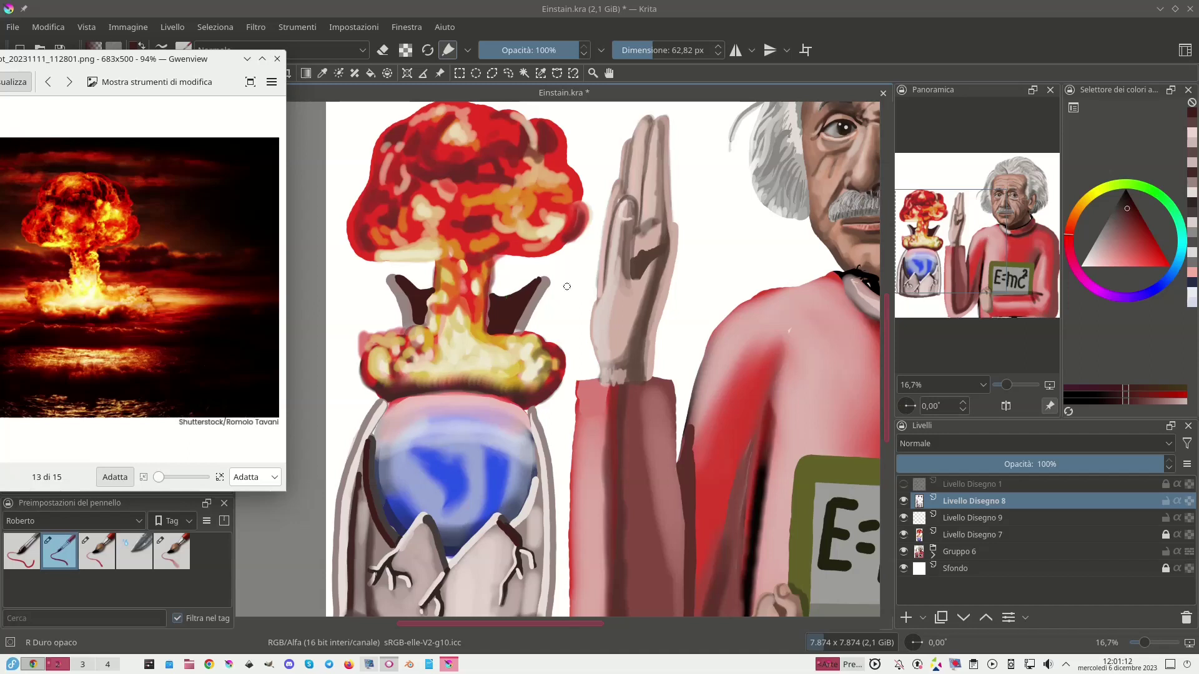
Paint dusty pink reflections inside both glass shards and soften them with a greyish pink sampled from the lower bulb.
left_click(1108, 253)
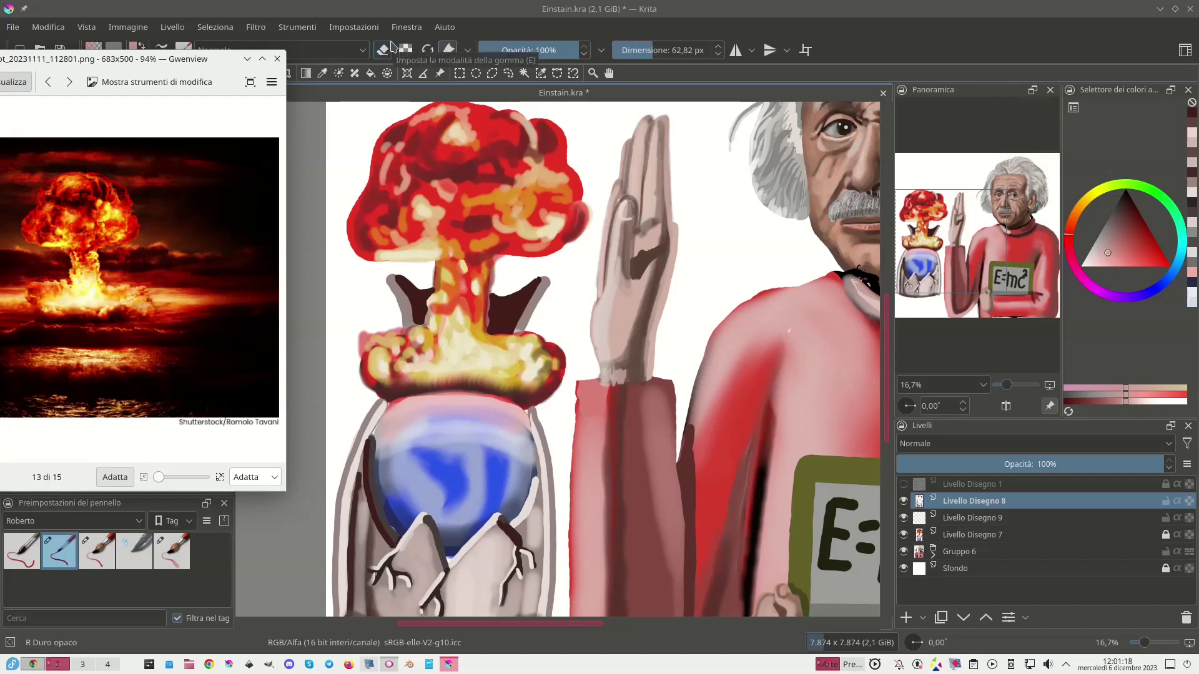
mouse_move(502, 317)
left_mouse_down()
mouse_move(521, 297)
mouse_move(498, 330)
left_mouse_up()
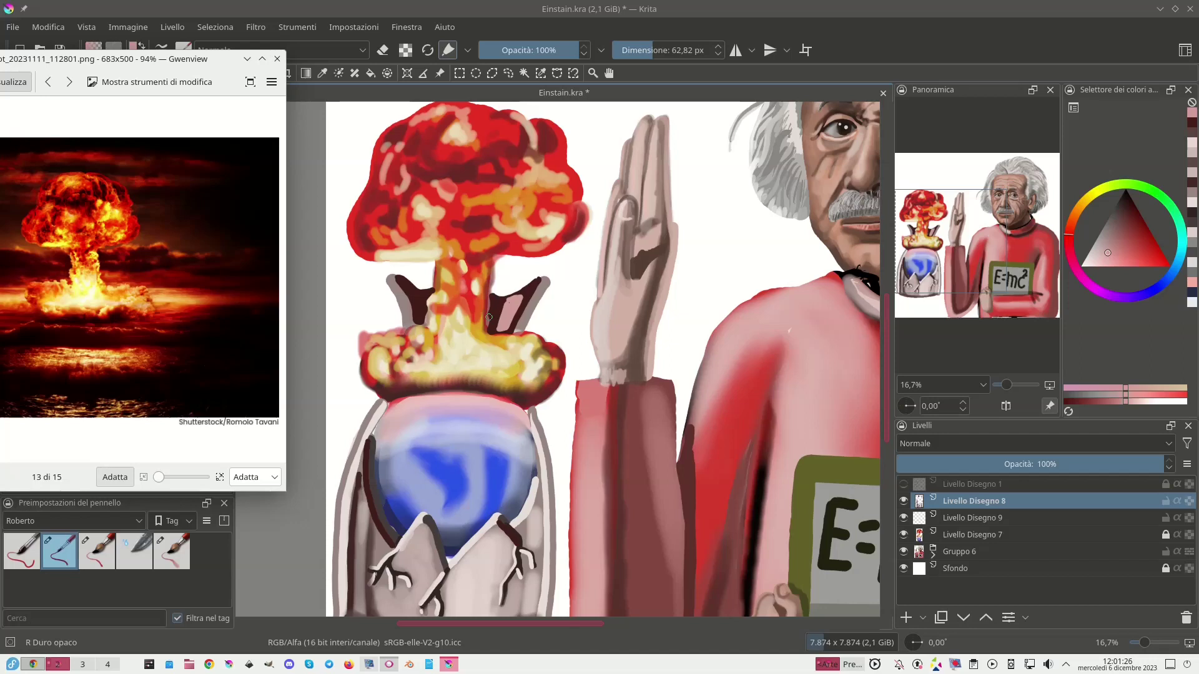
left_click_drag(419, 306, 401, 276)
left_click(467, 587, "ctrl")
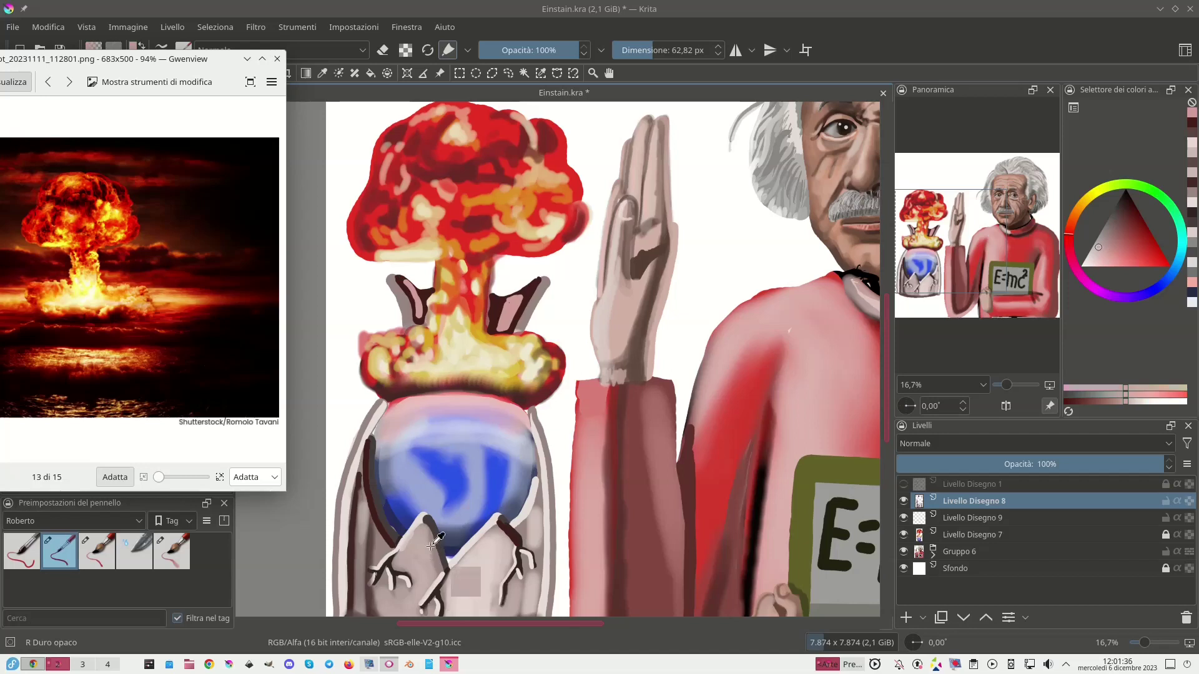
left_click_drag(501, 323, 502, 301)
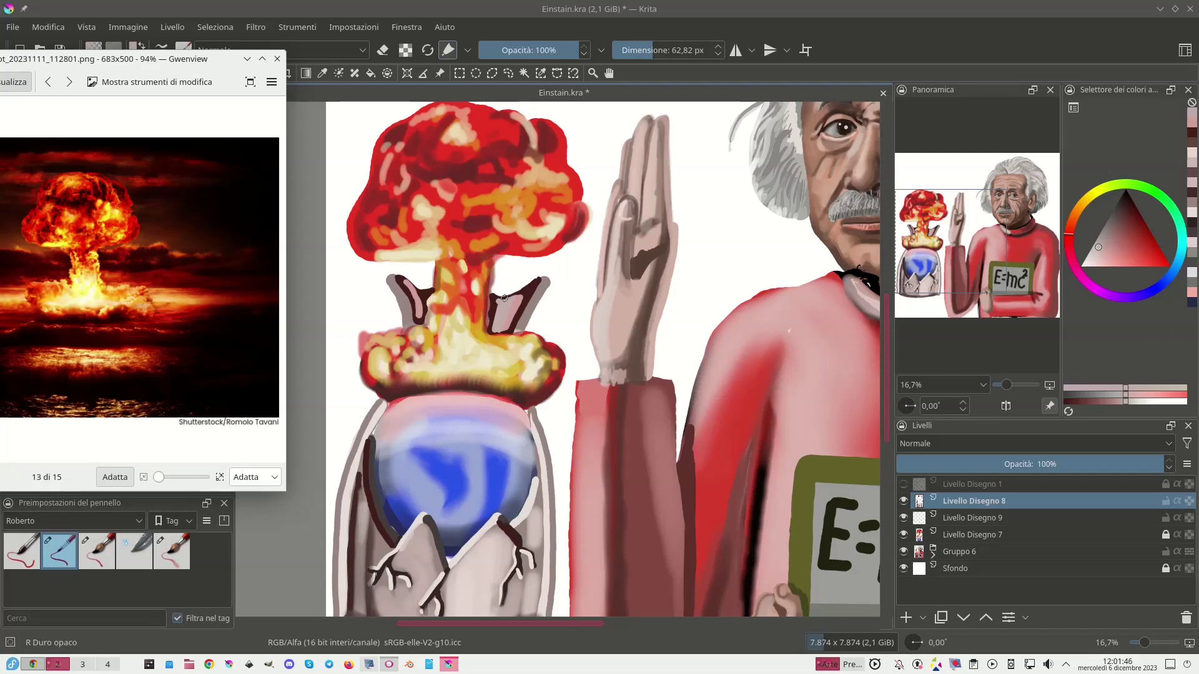
Sample a very light tint and paint highlights along the outer edges of both glass shards.
left_click(418, 444, "ctrl")
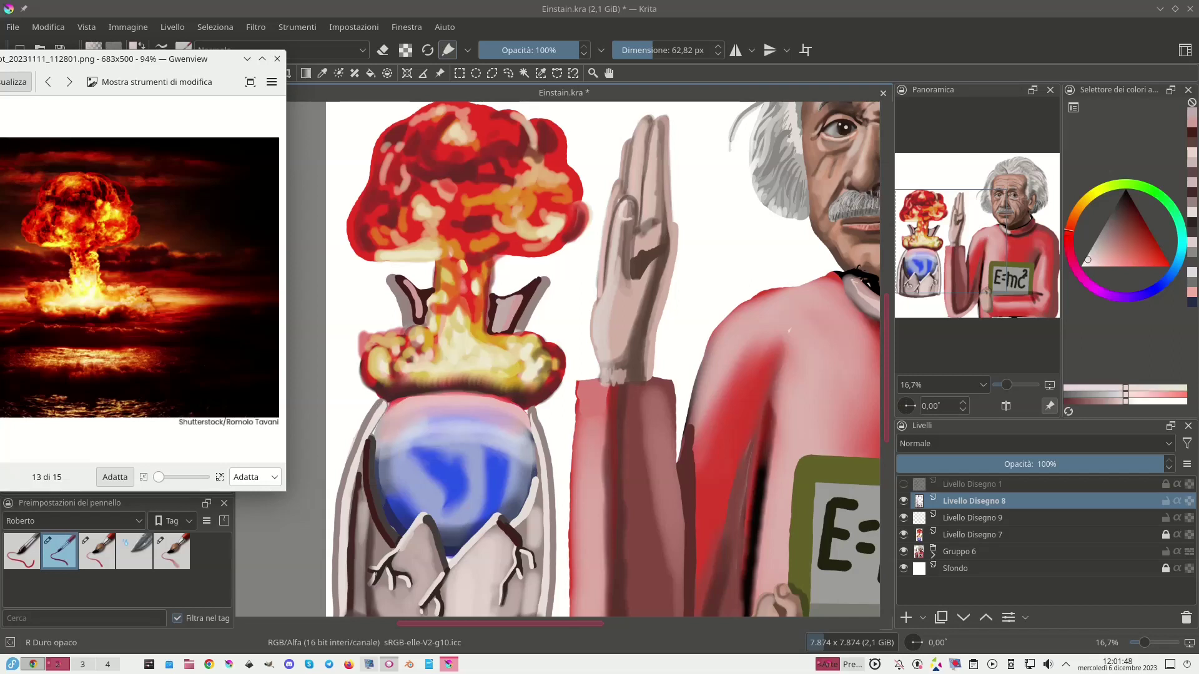
left_click_drag(391, 281, 407, 333)
left_click_drag(518, 331, 542, 275)
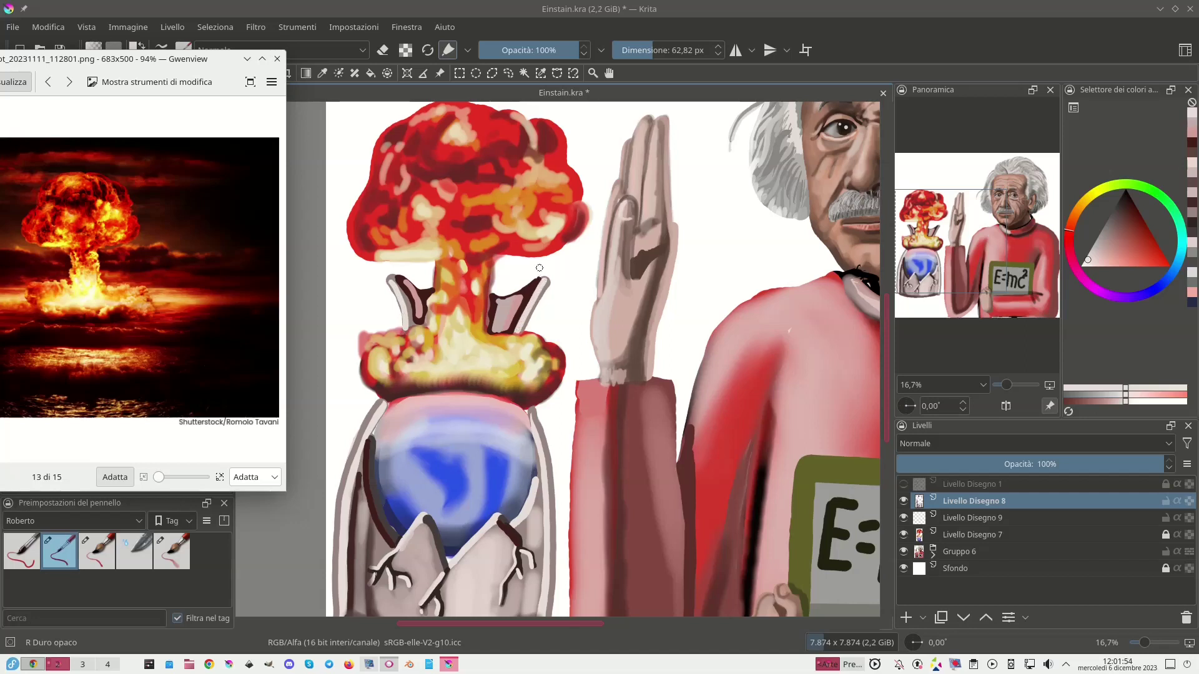
Save the Einstain.kra painting.
scroll(540, 268, "down", 1)
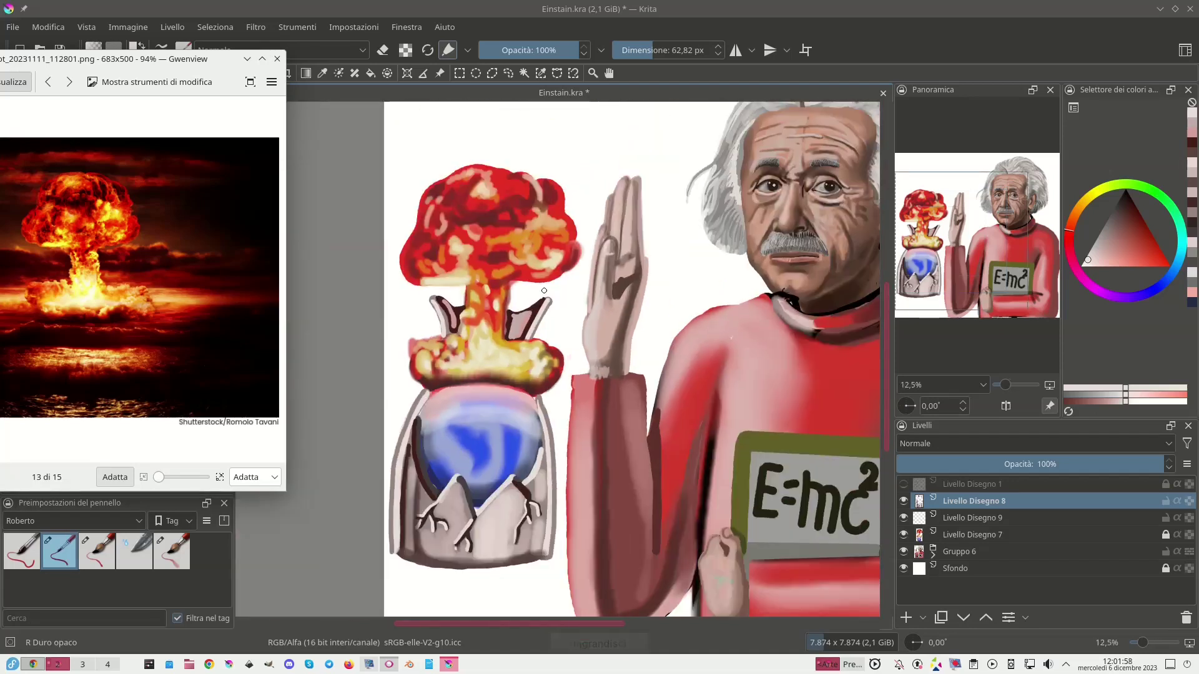
scroll(544, 290, "down", 1)
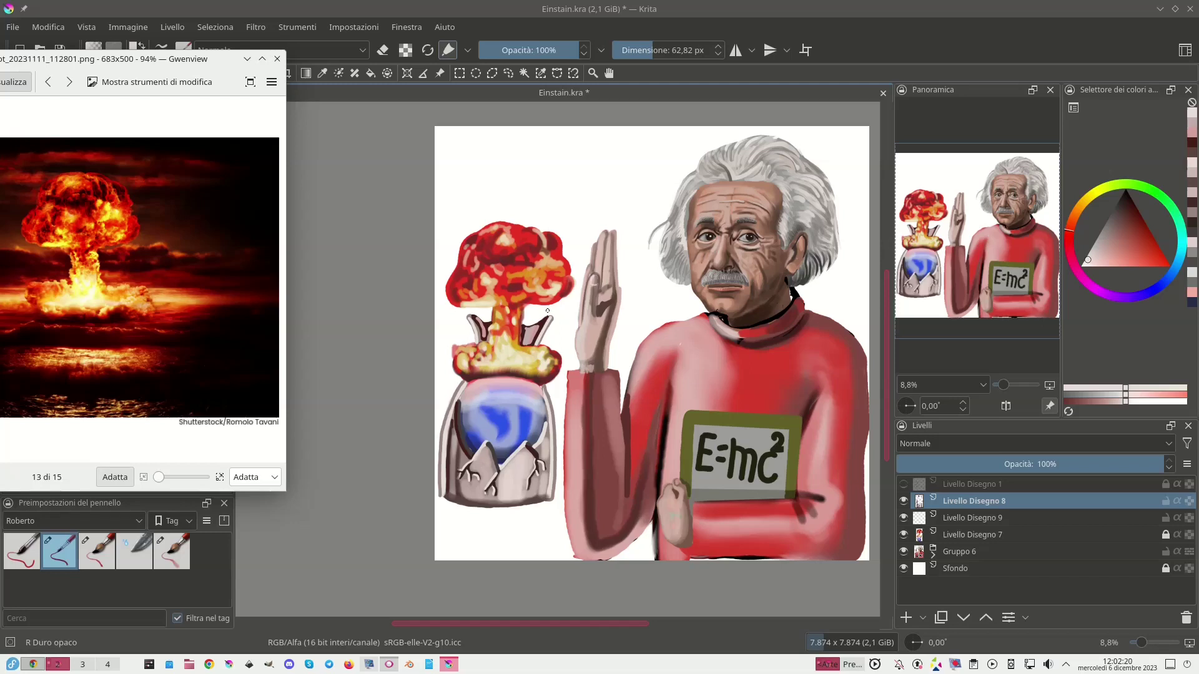
key("ctrl+s")
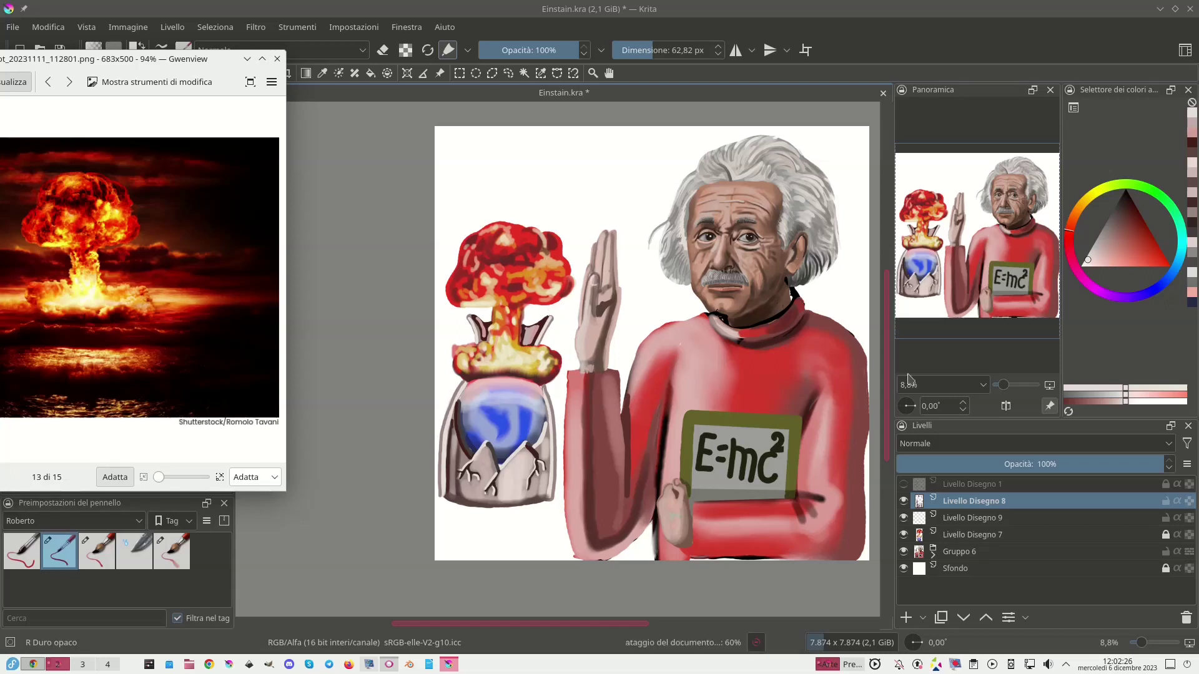
left_click(959, 518)
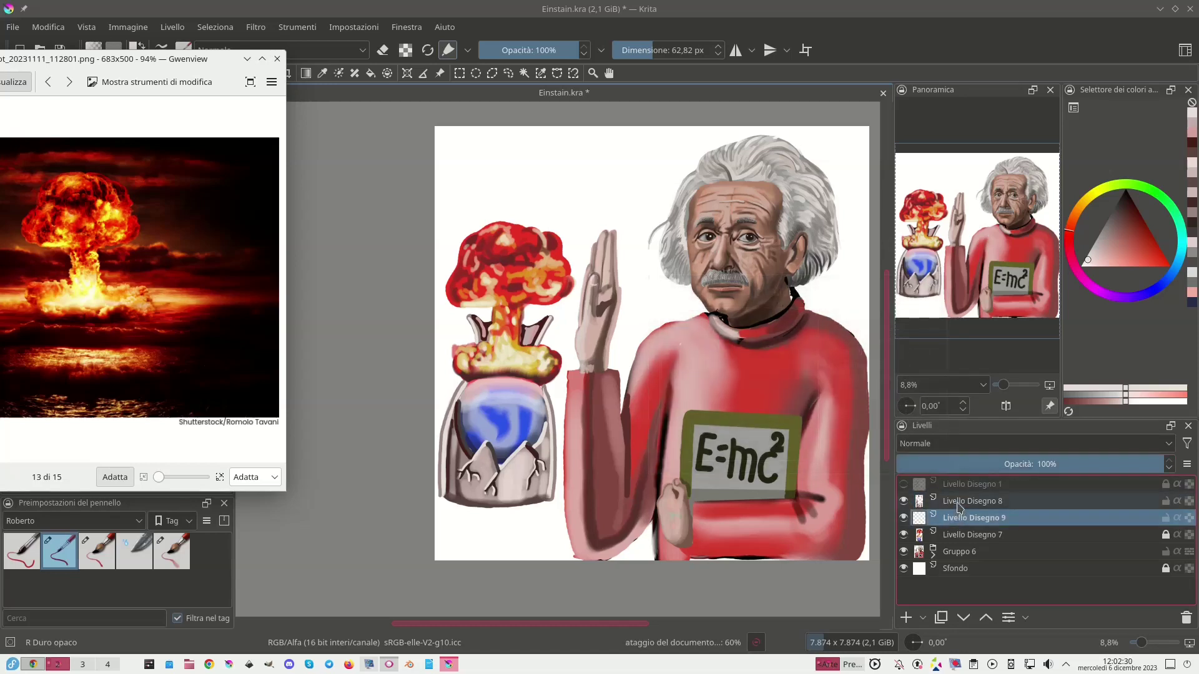
mouse_move(958, 504)
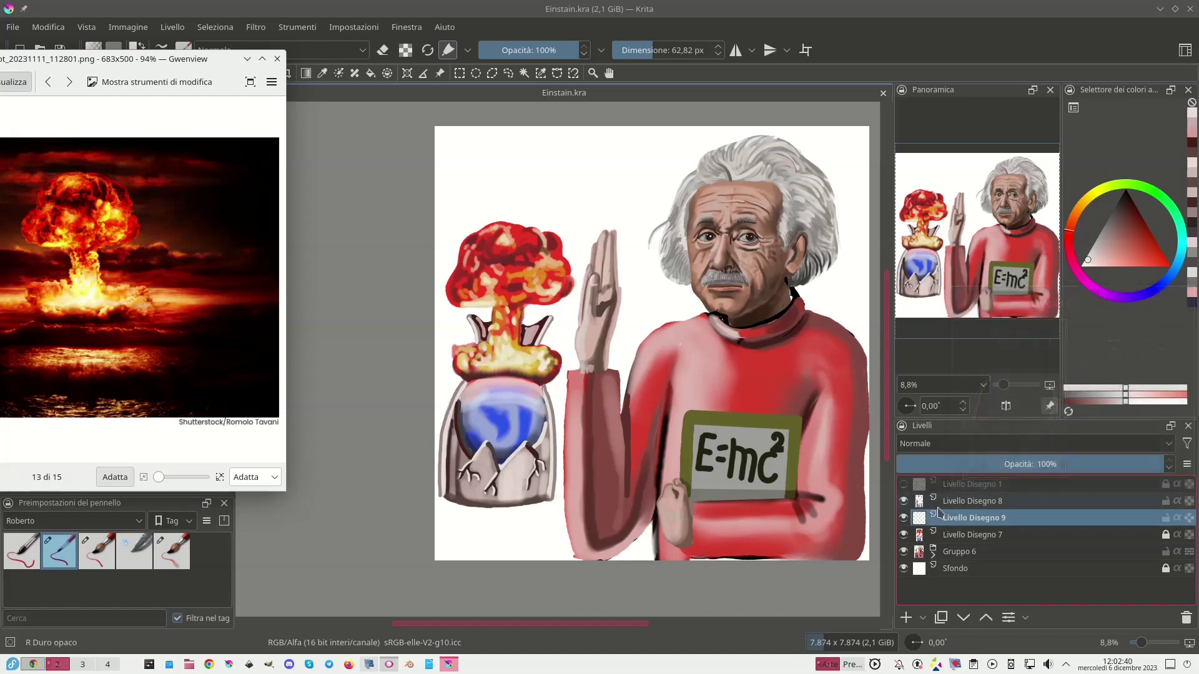
left_click(950, 502)
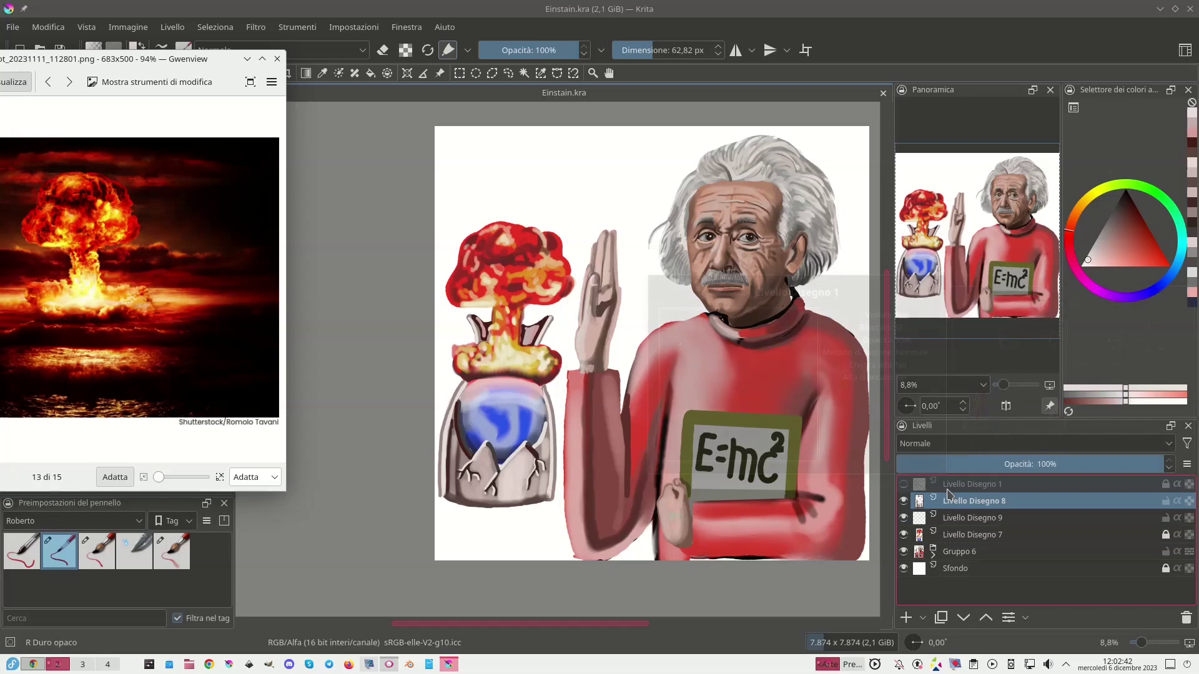
left_click(961, 519)
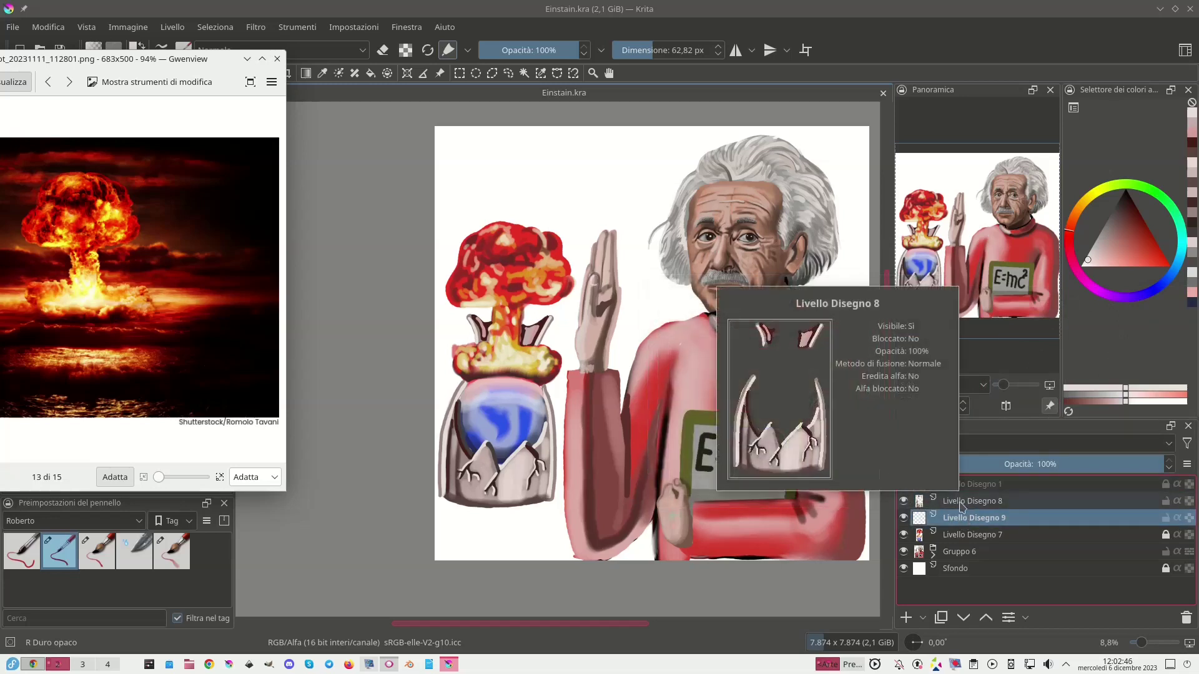
left_click(963, 501)
Show the sketch layer Livello Disegno 1, sample a pale pink from the lower bulb and enlarge the brush for painting on Livello Disegno 8.
left_click(903, 484)
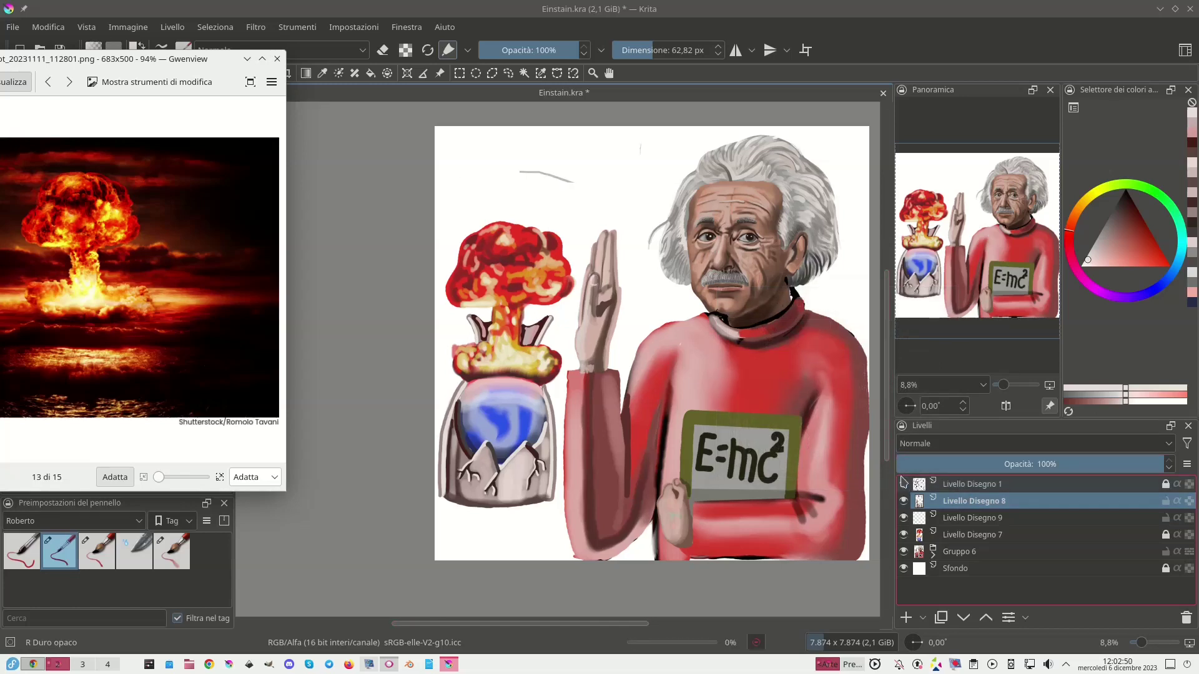
mouse_move(903, 483)
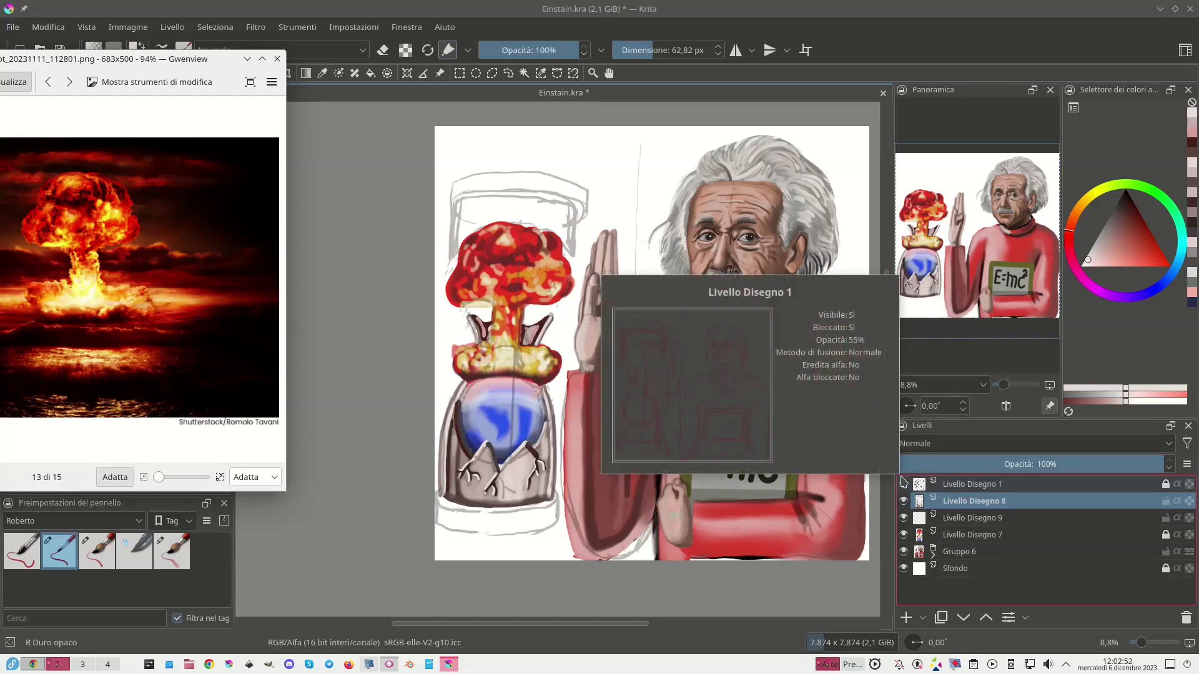
left_click(512, 477, "ctrl")
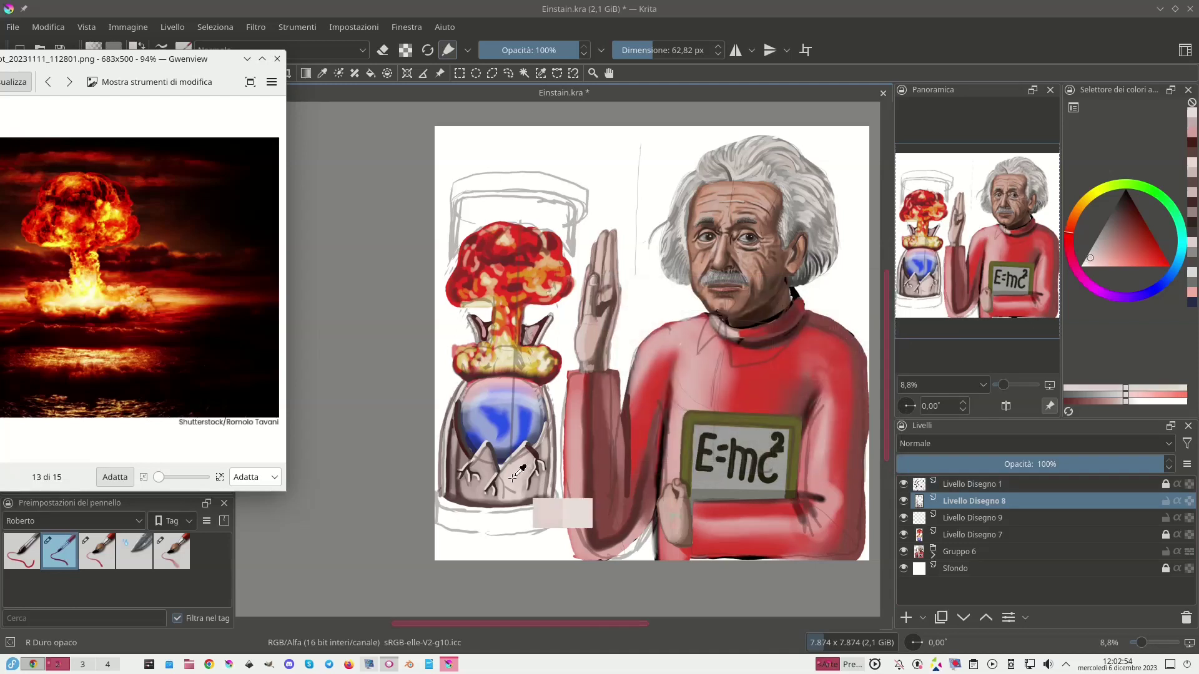
mouse_move(650, 50)
left_mouse_down()
mouse_move(712, 49)
mouse_move(677, 49)
left_mouse_up()
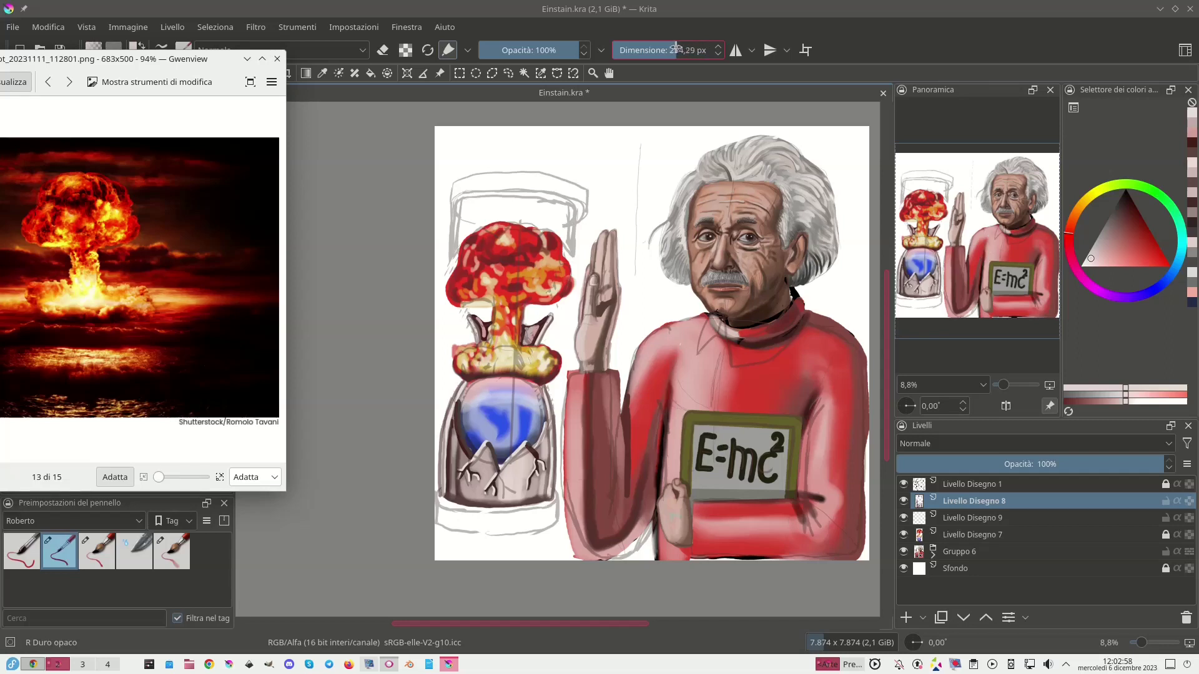
Sample the dark brown of the broken glass shards and paint a thick stroke down the upper hourglass bulb's left side.
left_click_drag(457, 205, 453, 255)
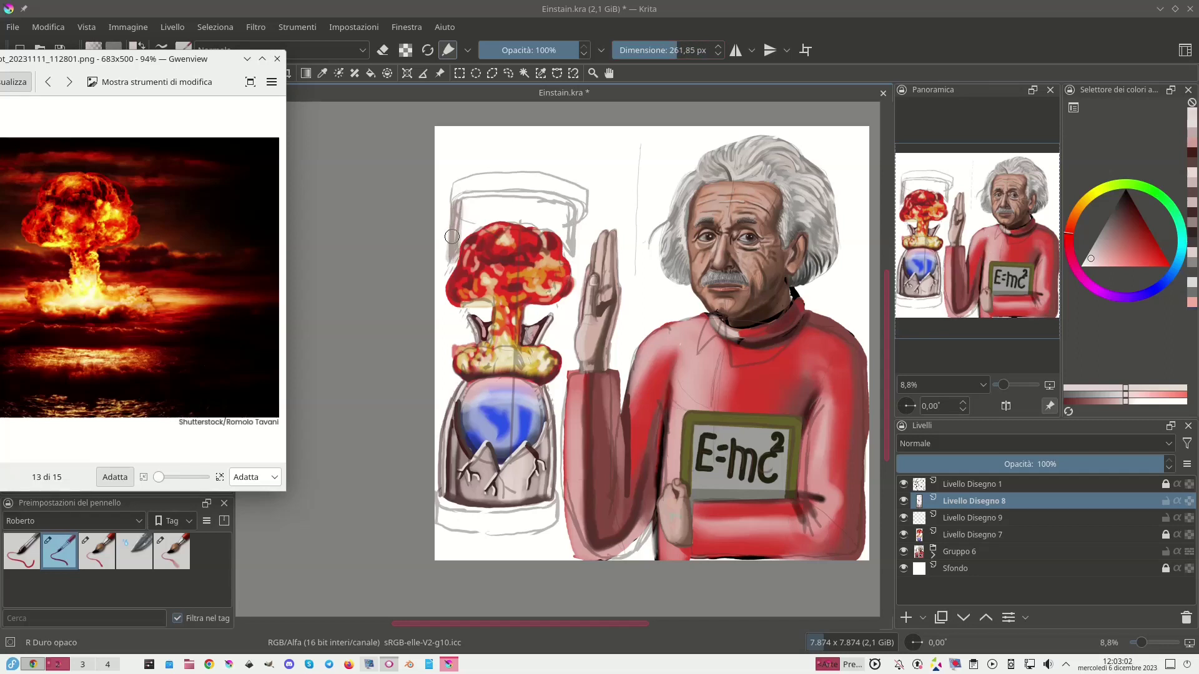
key("plus")
mouse_move(562, 284)
left_mouse_down()
mouse_move(591, 363)
mouse_move(596, 536)
left_mouse_up()
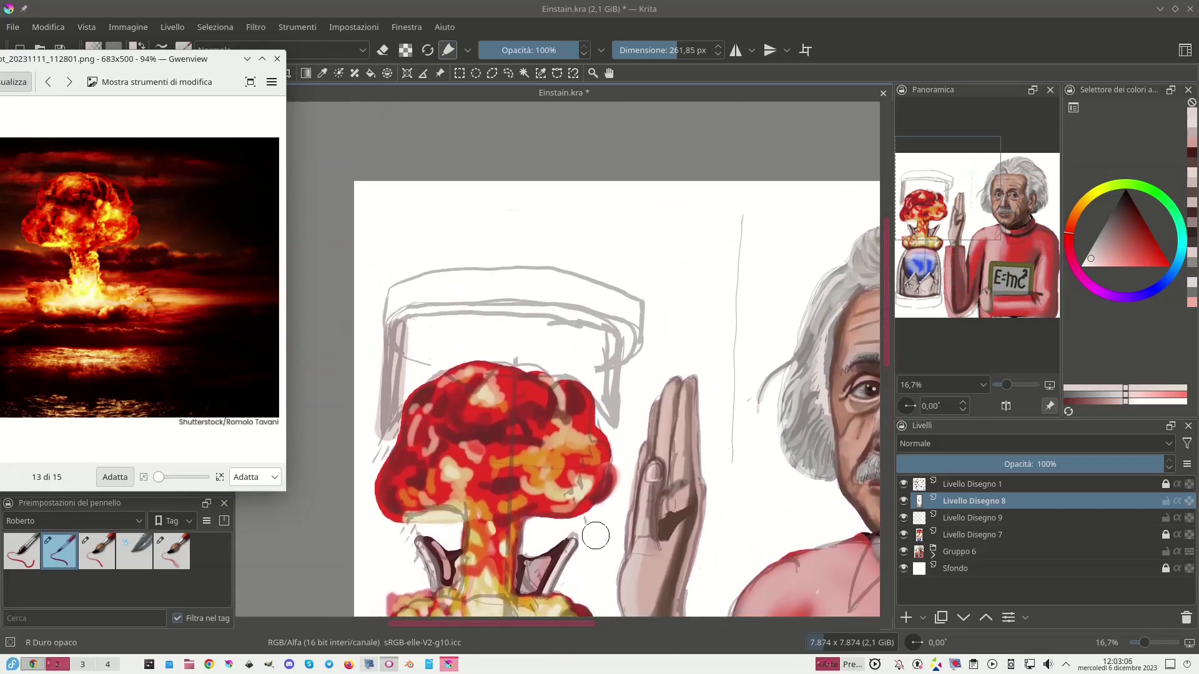
left_click(559, 548, "ctrl")
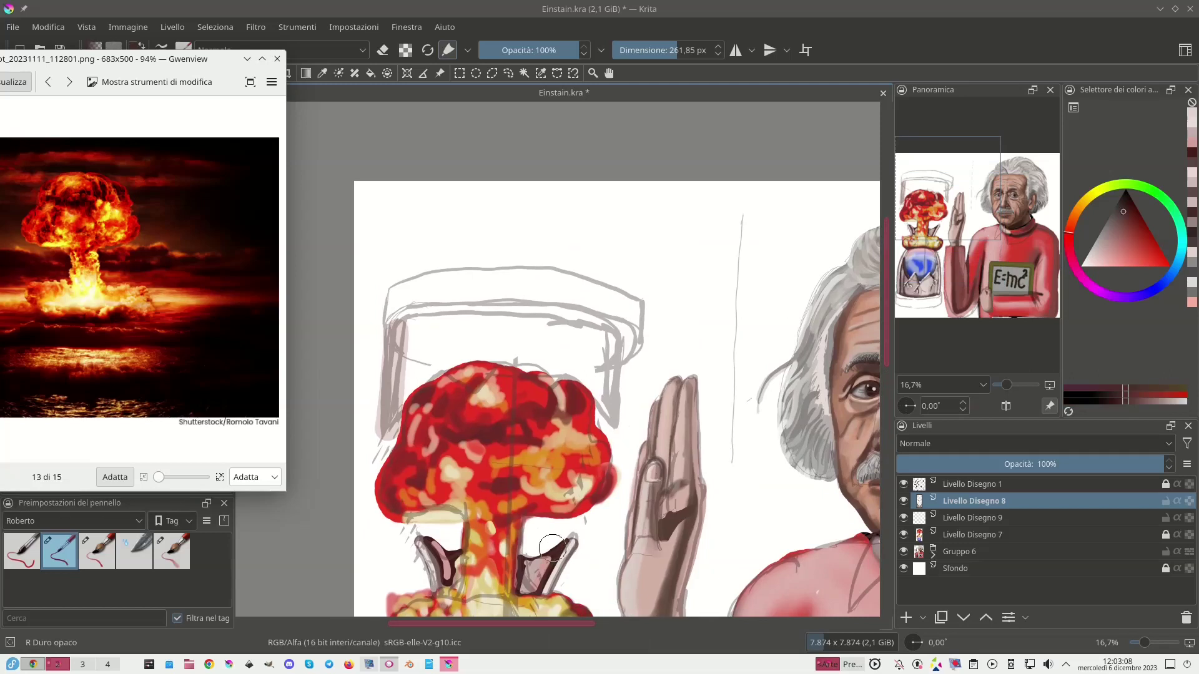
left_click_drag(396, 334, 389, 428)
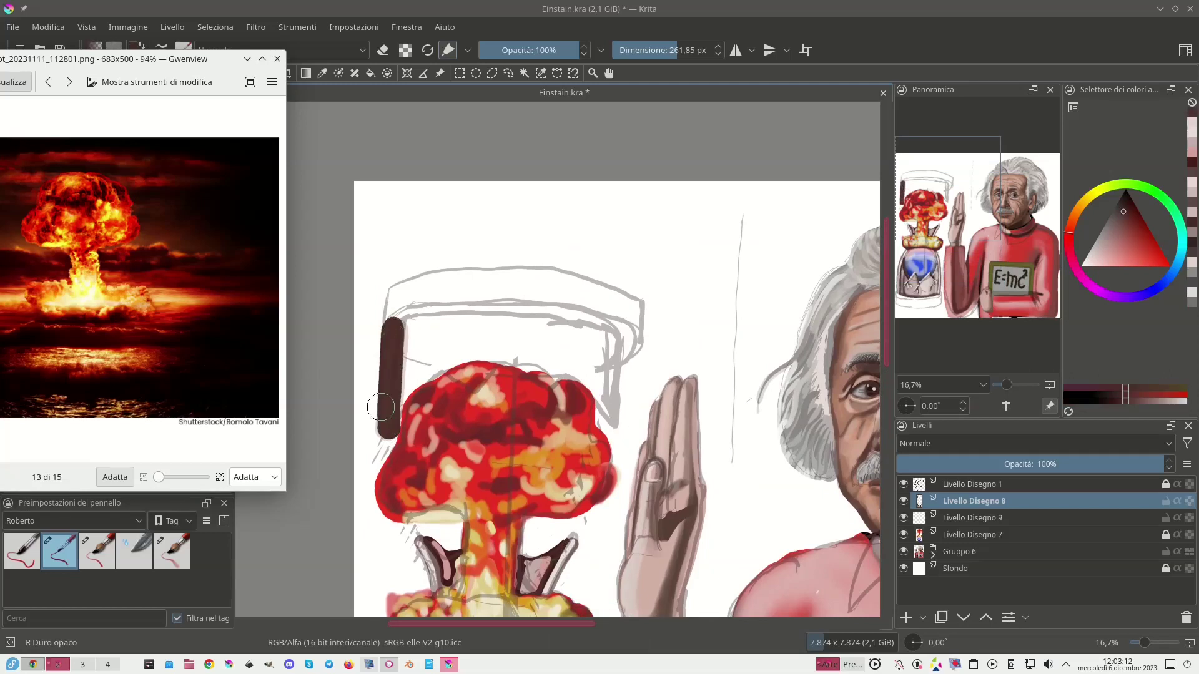
Reduce the brush to 97,11 px and paint the jagged broken edge above the explosion and the upper bulb's right side.
left_click_drag(659, 43, 634, 46)
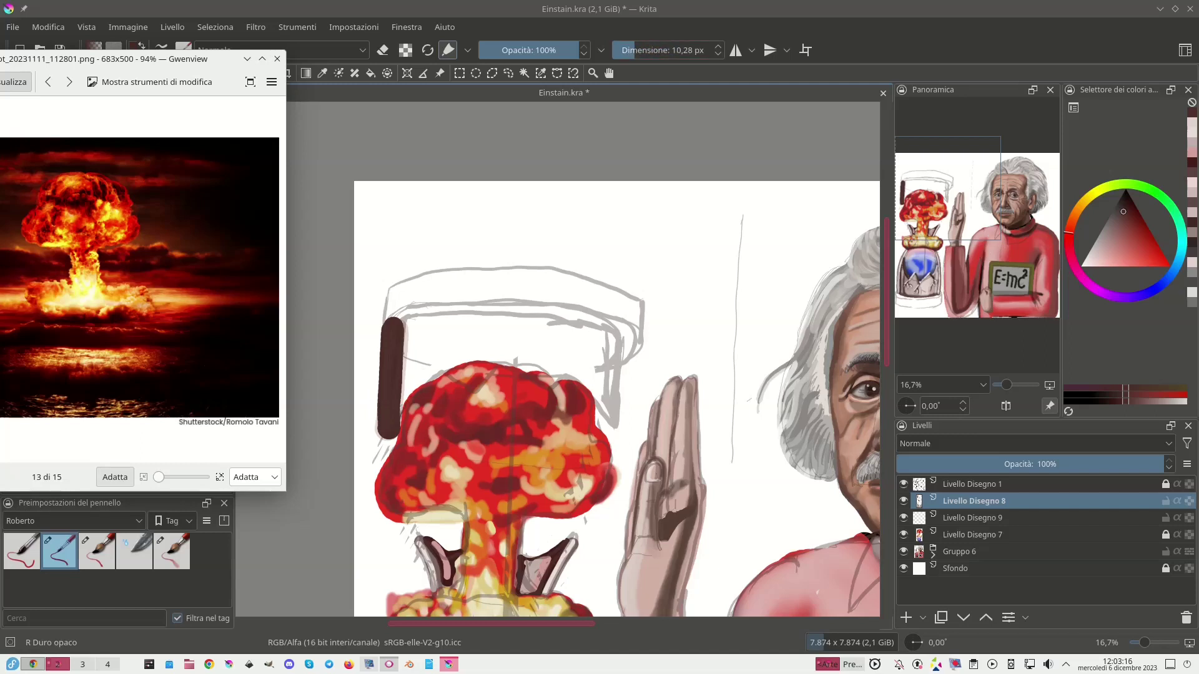
left_click_drag(634, 47, 659, 43)
mouse_move(431, 371)
left_mouse_down()
mouse_move(442, 366)
mouse_move(392, 404)
left_mouse_up()
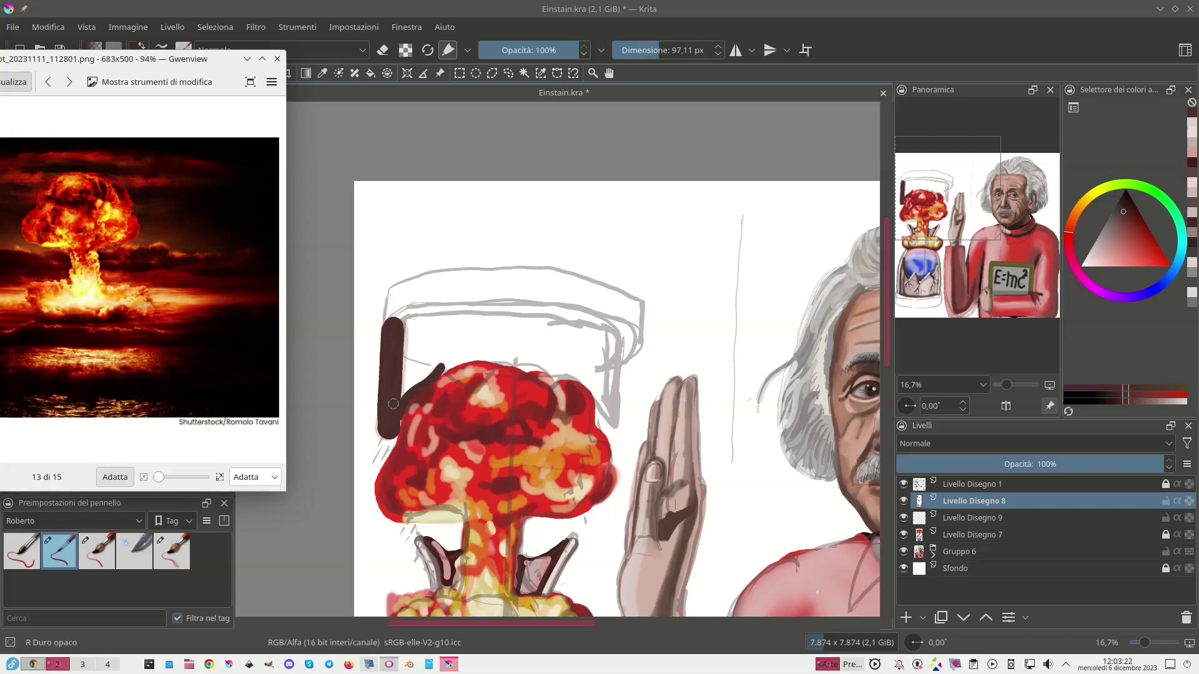
mouse_move(442, 367)
left_mouse_down()
mouse_move(479, 391)
mouse_move(507, 347)
mouse_move(552, 370)
mouse_move(557, 386)
mouse_move(569, 370)
mouse_move(615, 431)
left_mouse_up()
left_click_drag(618, 340, 615, 431)
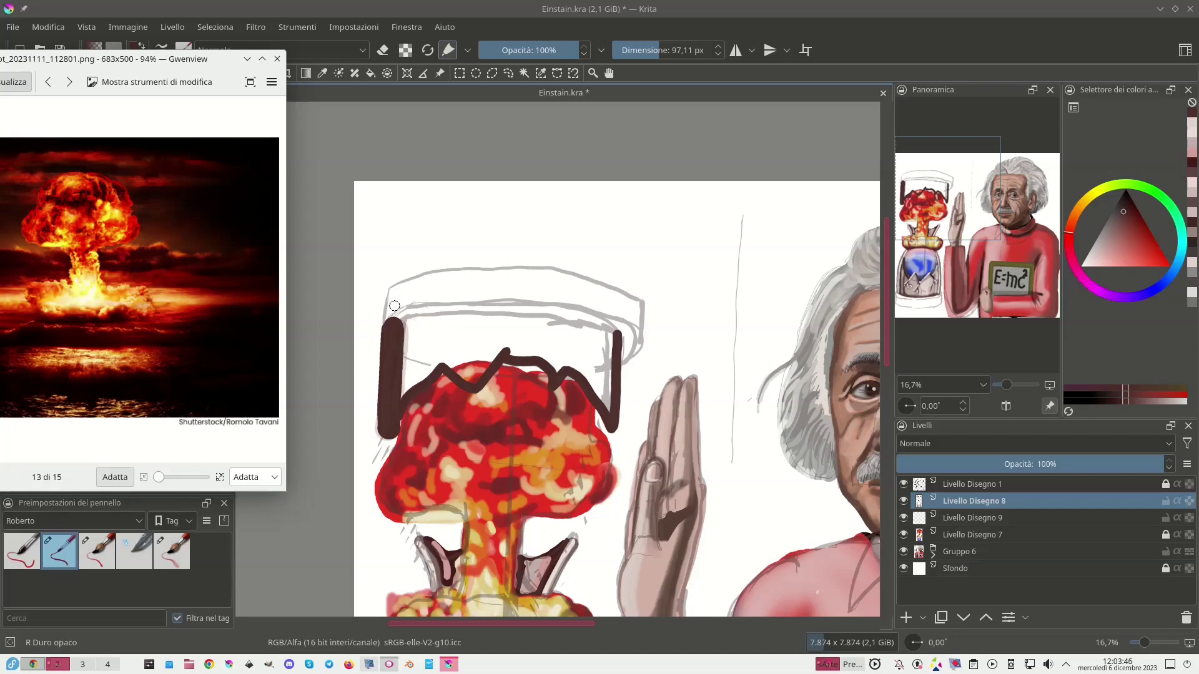
Erase the outer part of the thick stroke on the upper bulb's left side and repaint that side thinner in dark brown.
key("shift")
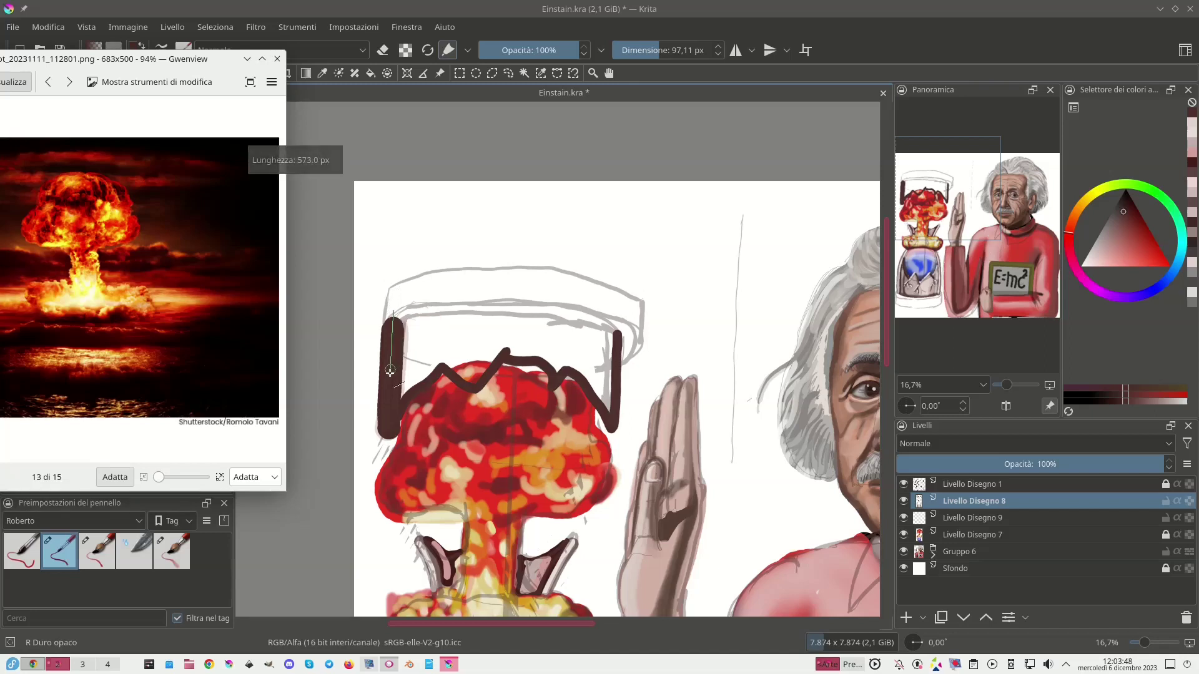
left_click(385, 454, "shift")
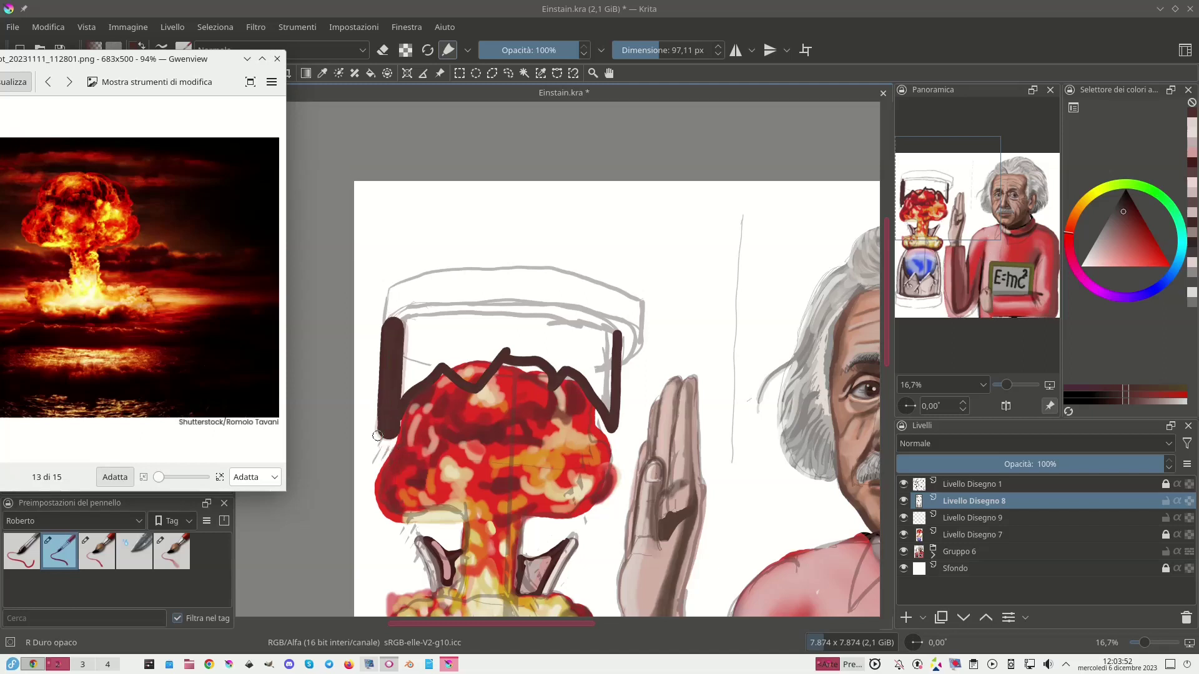
left_click(384, 51)
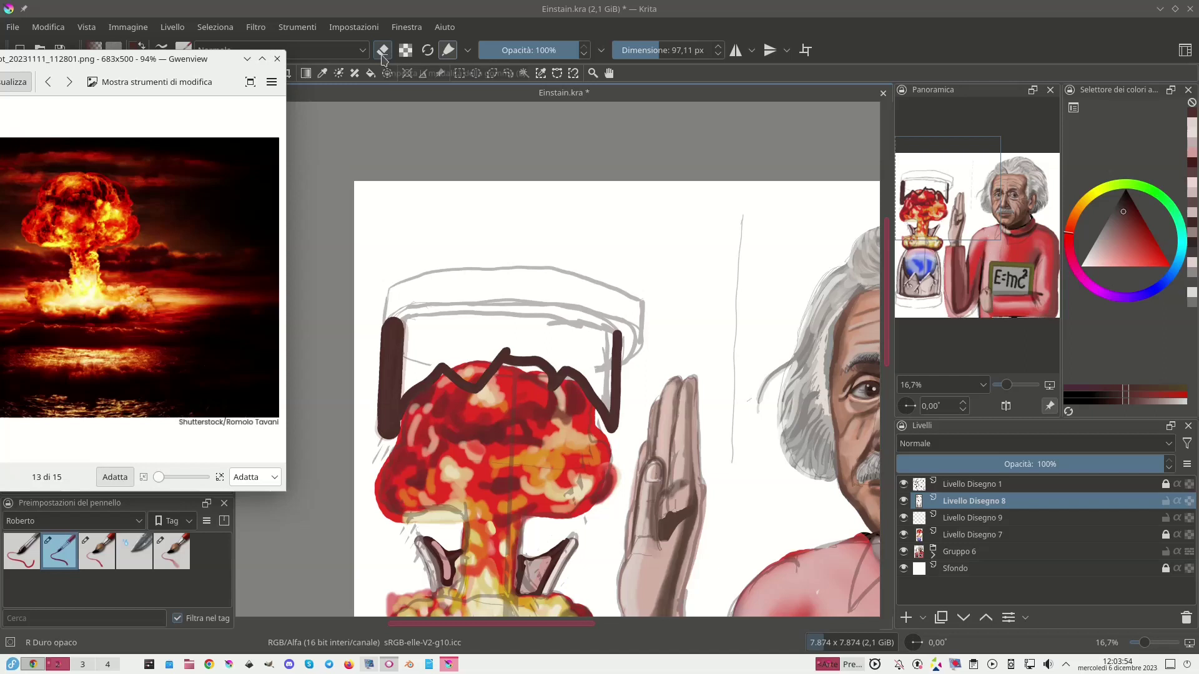
left_click(394, 307)
mouse_move(387, 442)
left_mouse_down()
mouse_move(384, 457)
mouse_move(387, 310)
left_mouse_up()
left_click_drag(387, 311, 377, 443)
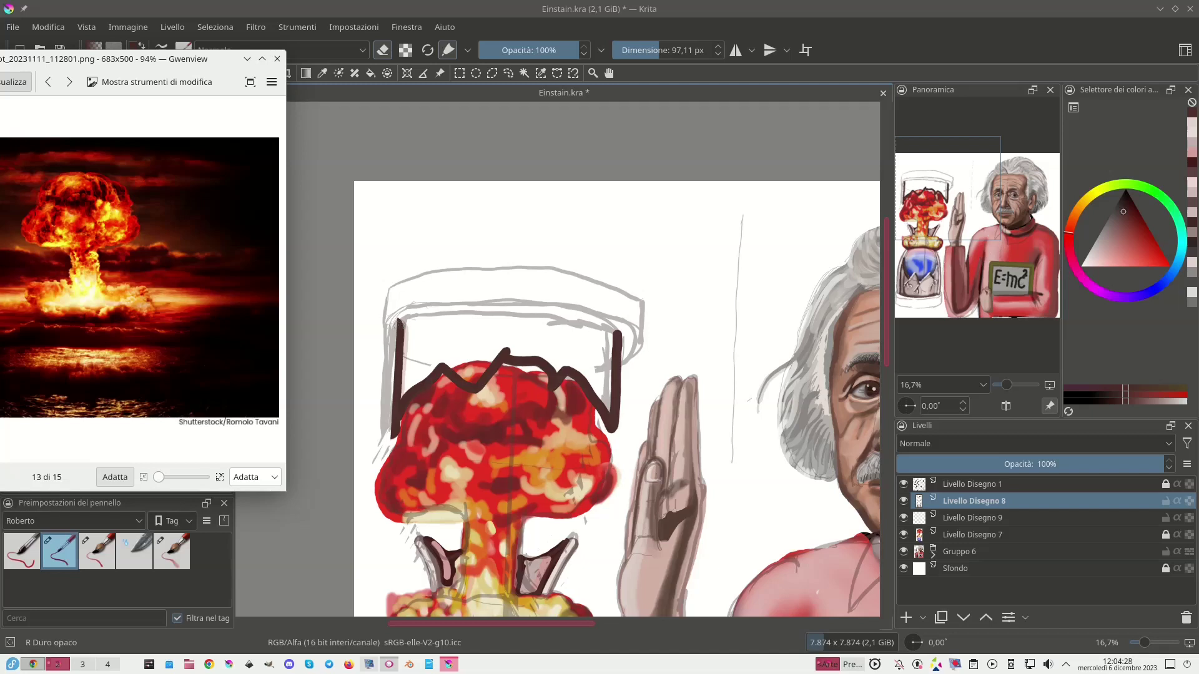
key("e")
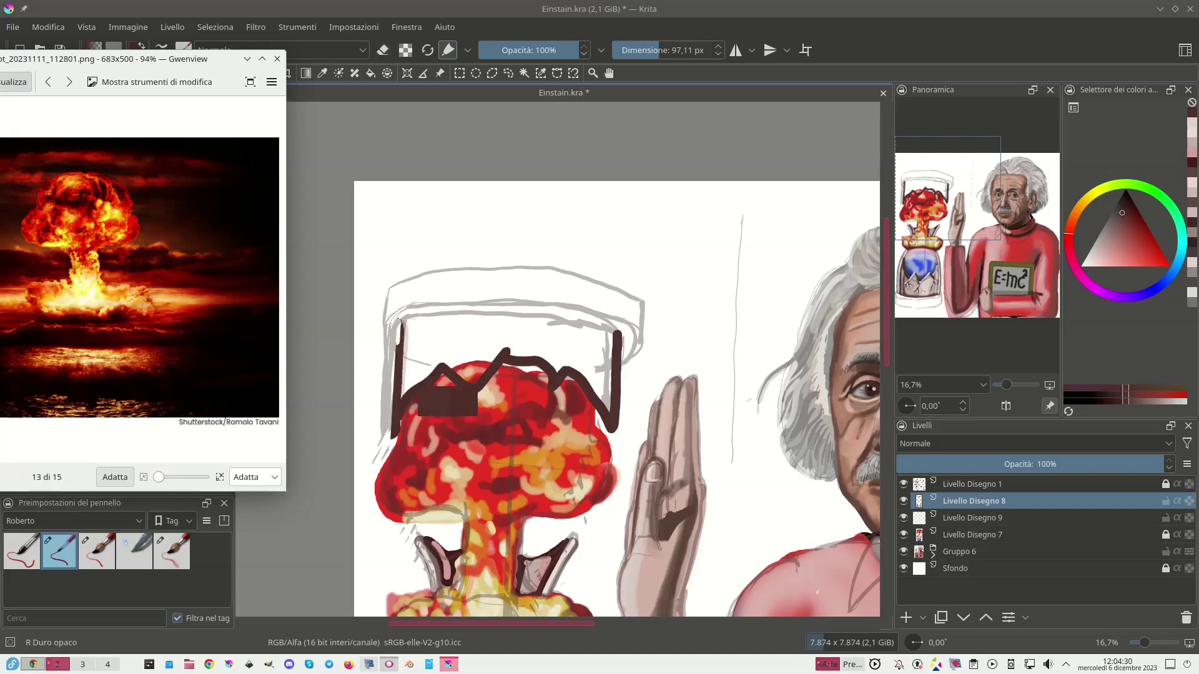
left_click_drag(398, 324, 388, 439)
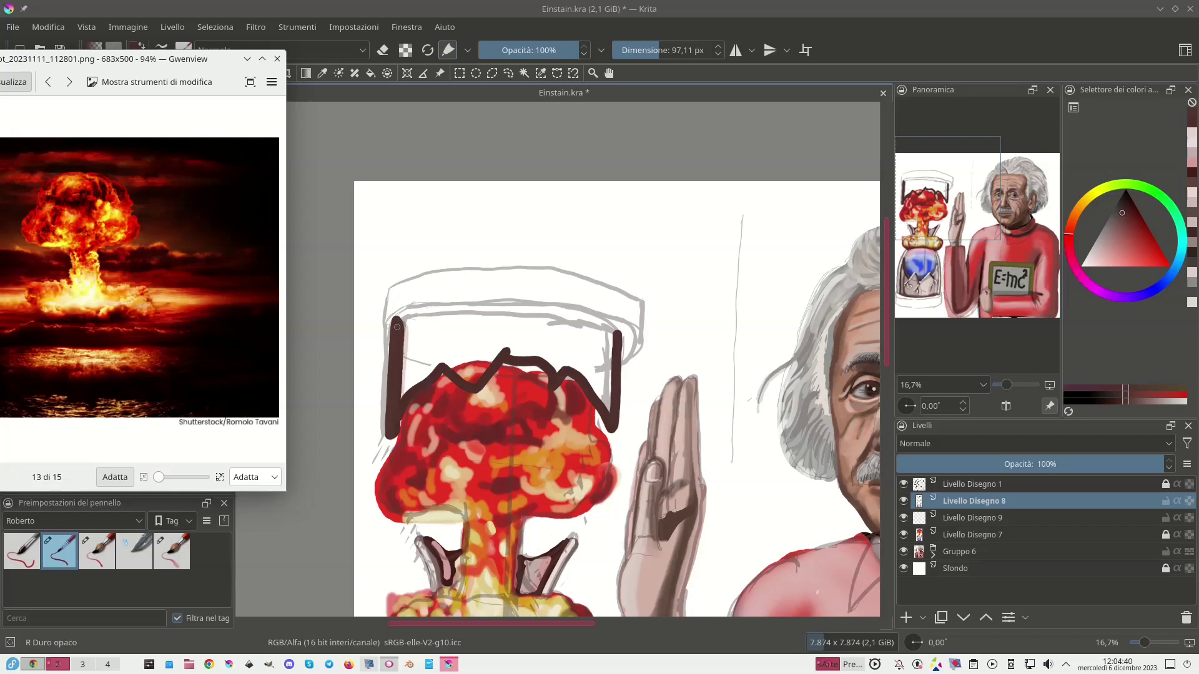
Paint the curved top edge of the upper bulb under the hourglass cap and clean its right corner with the eraser.
mouse_move(395, 322)
left_mouse_down()
mouse_move(502, 309)
mouse_move(619, 325)
left_mouse_up()
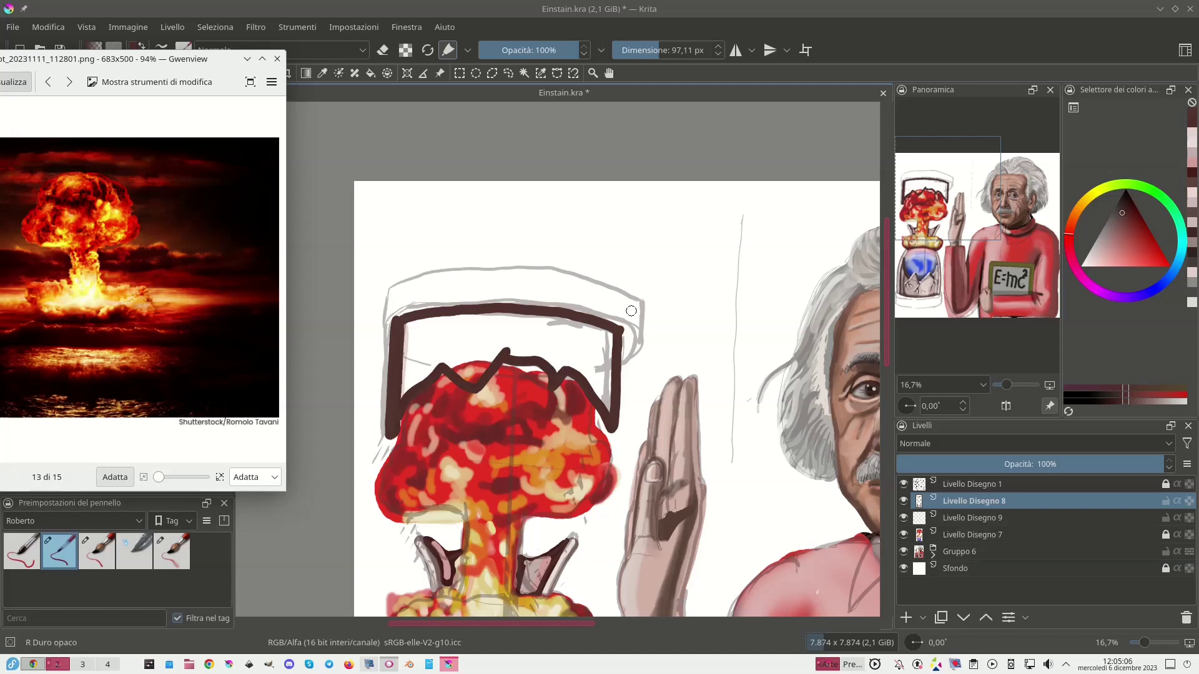
key("e")
left_click_drag(625, 323, 617, 343)
left_click(384, 51)
left_click(383, 51)
Fill the outlined upper glass with solid dark brown between the top curve and the jagged lower edge.
mouse_move(408, 330)
left_mouse_down()
mouse_move(400, 398)
mouse_move(444, 353)
mouse_move(442, 323)
mouse_move(421, 319)
mouse_move(415, 368)
mouse_move(430, 342)
left_mouse_up()
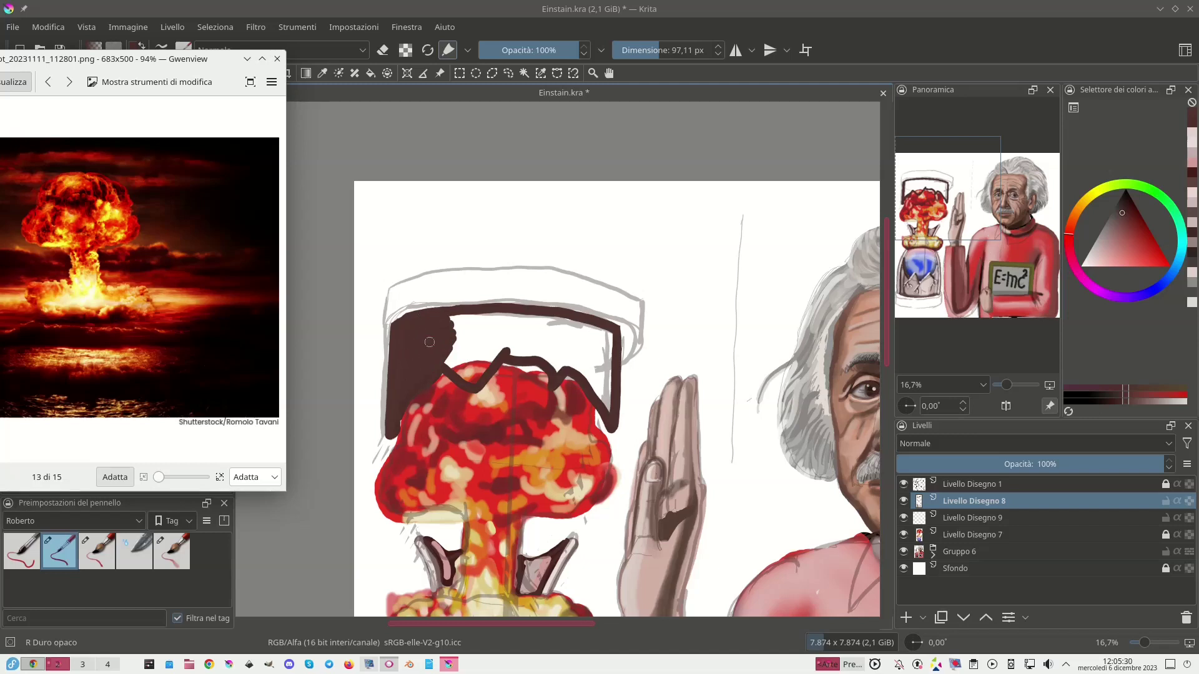
mouse_move(476, 382)
left_mouse_down()
mouse_move(503, 328)
mouse_move(479, 350)
mouse_move(500, 321)
mouse_move(480, 325)
mouse_move(487, 309)
mouse_move(448, 319)
mouse_move(461, 353)
mouse_move(448, 362)
mouse_move(469, 378)
mouse_move(474, 342)
mouse_move(460, 354)
mouse_move(477, 310)
left_mouse_up()
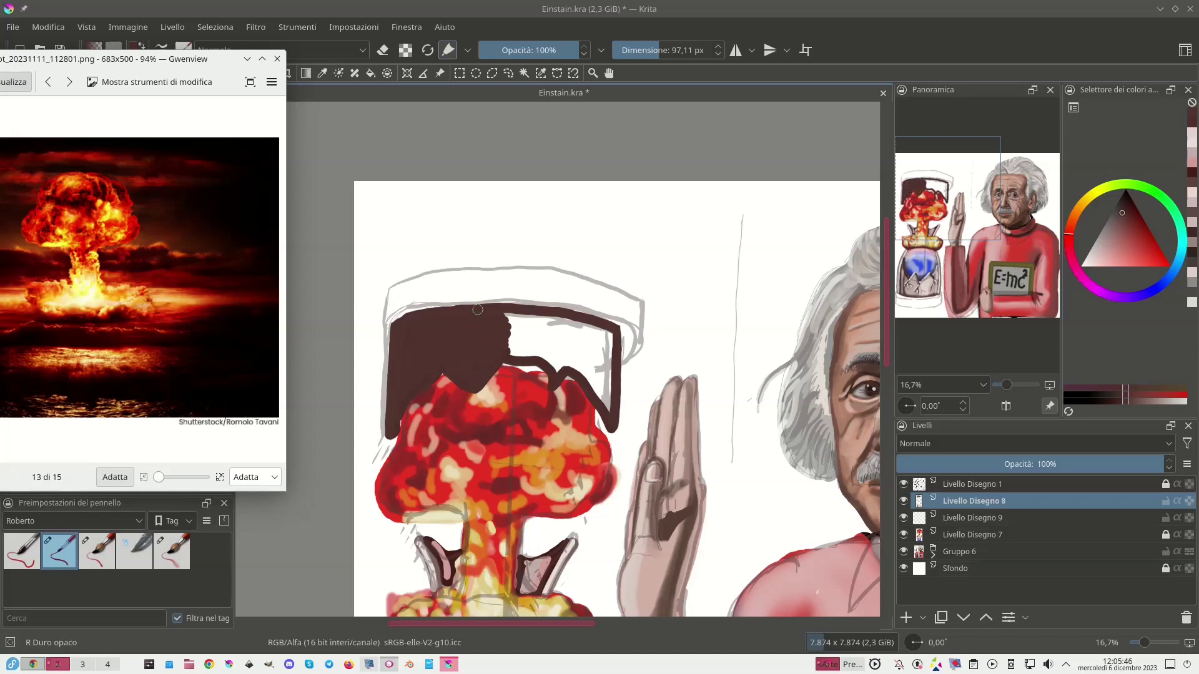
mouse_move(511, 354)
left_mouse_down()
mouse_move(551, 350)
mouse_move(503, 340)
mouse_move(544, 334)
mouse_move(512, 333)
mouse_move(543, 318)
mouse_move(509, 312)
mouse_move(551, 318)
mouse_move(546, 359)
mouse_move(557, 319)
mouse_move(549, 368)
mouse_move(566, 321)
mouse_move(558, 375)
mouse_move(571, 337)
mouse_move(574, 374)
mouse_move(579, 322)
mouse_move(581, 369)
mouse_move(590, 323)
mouse_move(587, 377)
mouse_move(593, 322)
mouse_move(593, 386)
mouse_move(602, 333)
mouse_move(598, 394)
mouse_move(610, 407)
mouse_move(607, 340)
left_mouse_up()
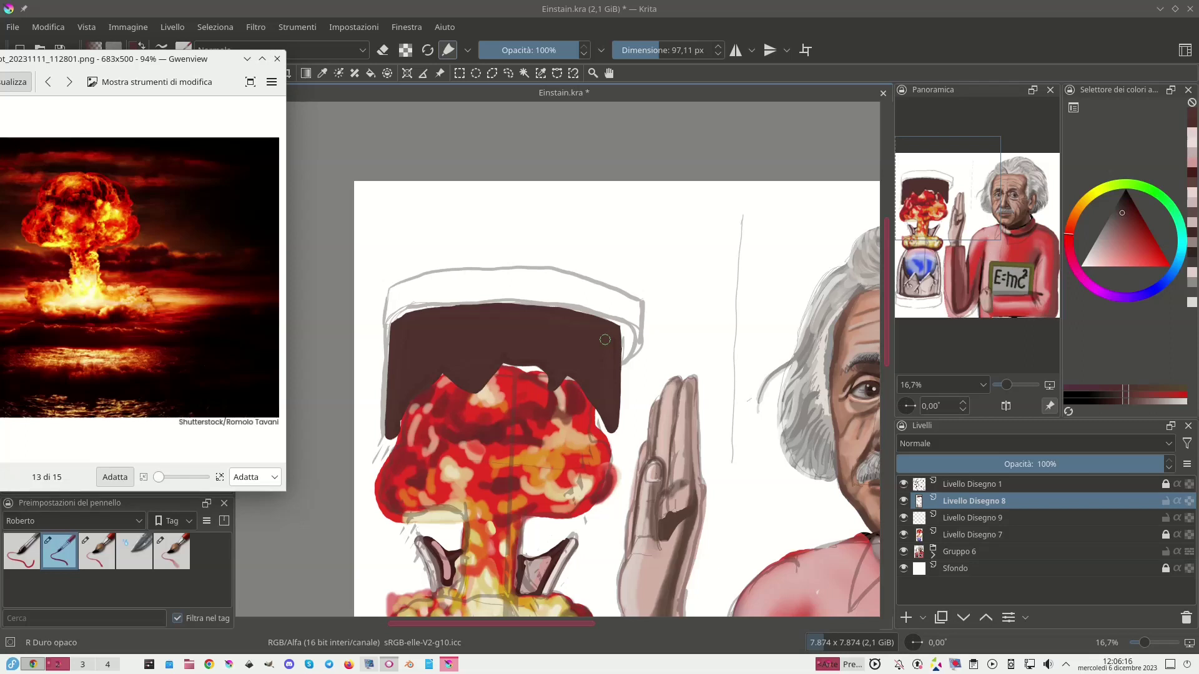
Turn on alpha preservation for the brush and sample the light pinkish grey from the lower hourglass glass.
left_click(1093, 252)
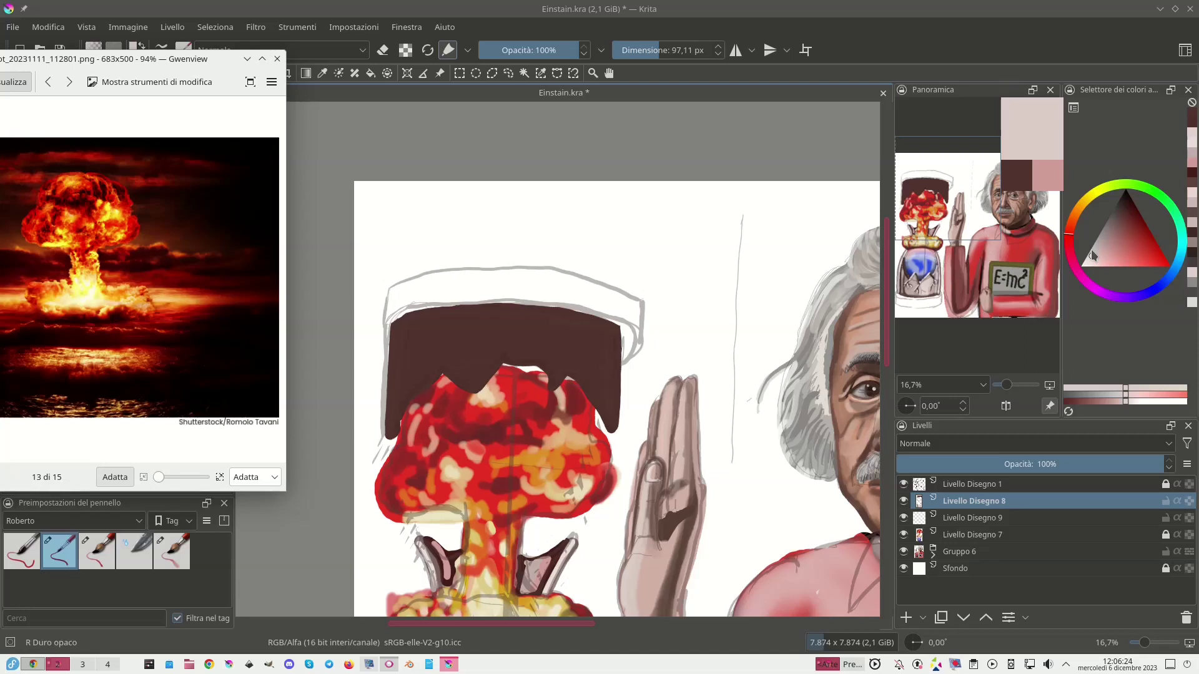
mouse_move(588, 576)
left_mouse_down()
mouse_move(598, 292)
mouse_move(597, 558)
left_mouse_up()
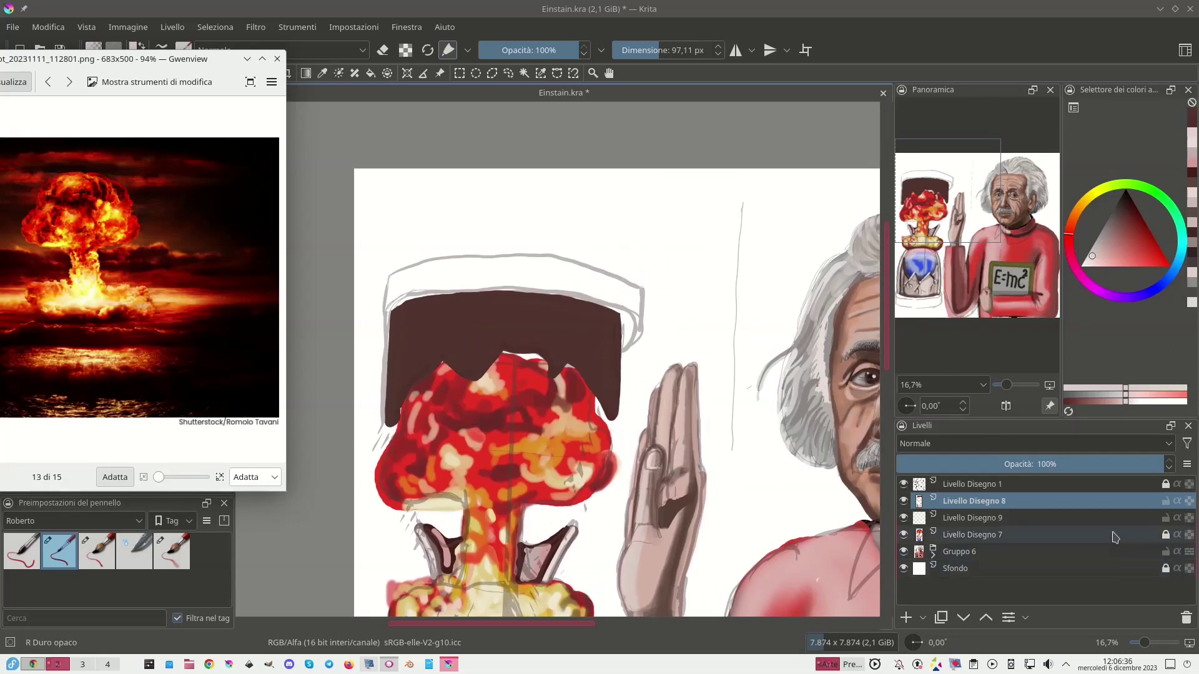
mouse_move(1115, 537)
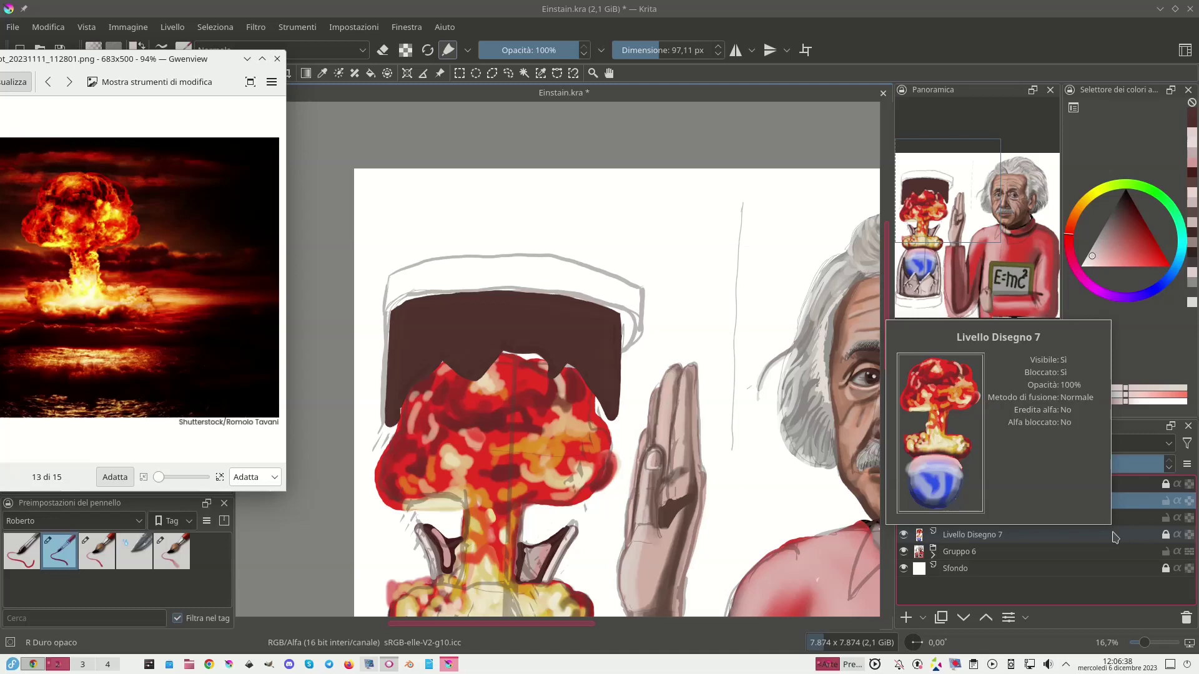
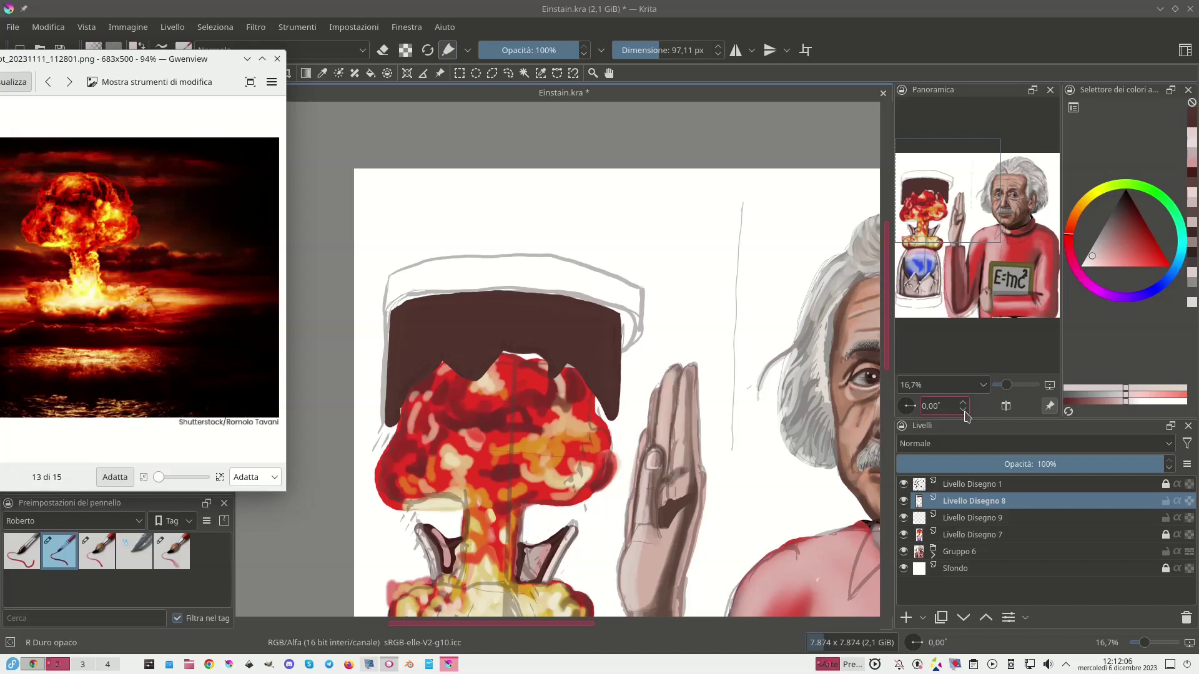
mouse_move(590, 532)
left_mouse_down()
mouse_move(583, 214)
mouse_move(588, 559)
left_mouse_up()
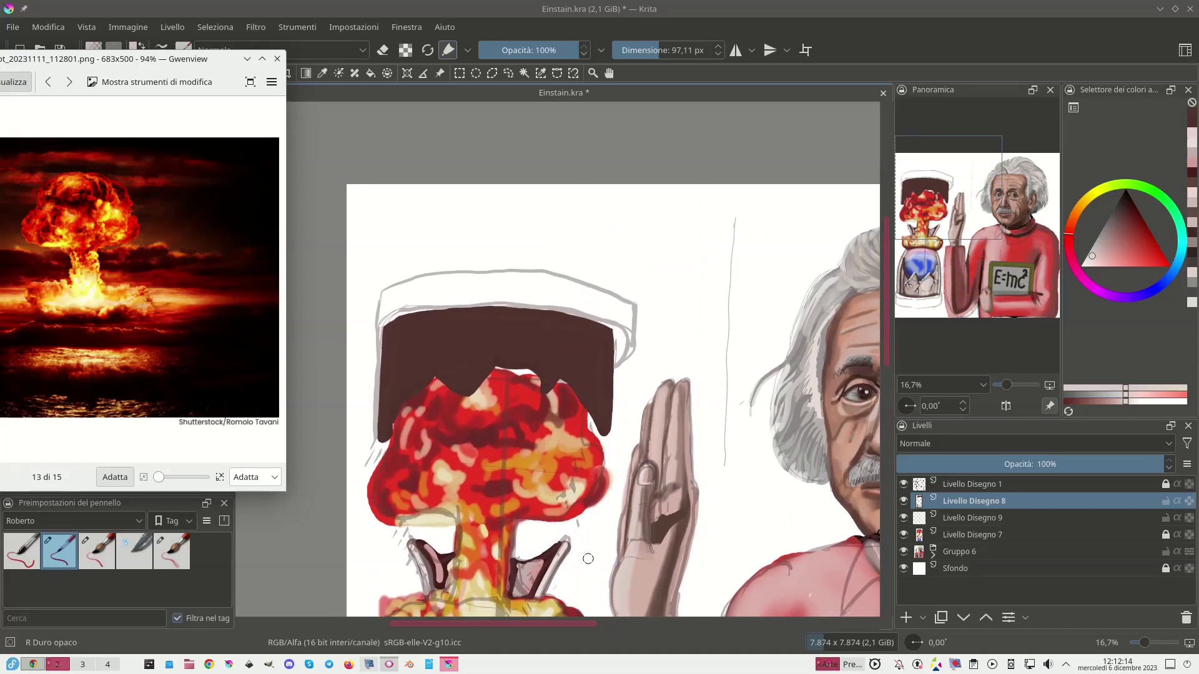
left_click(403, 50)
left_click_drag(583, 575, 575, 397)
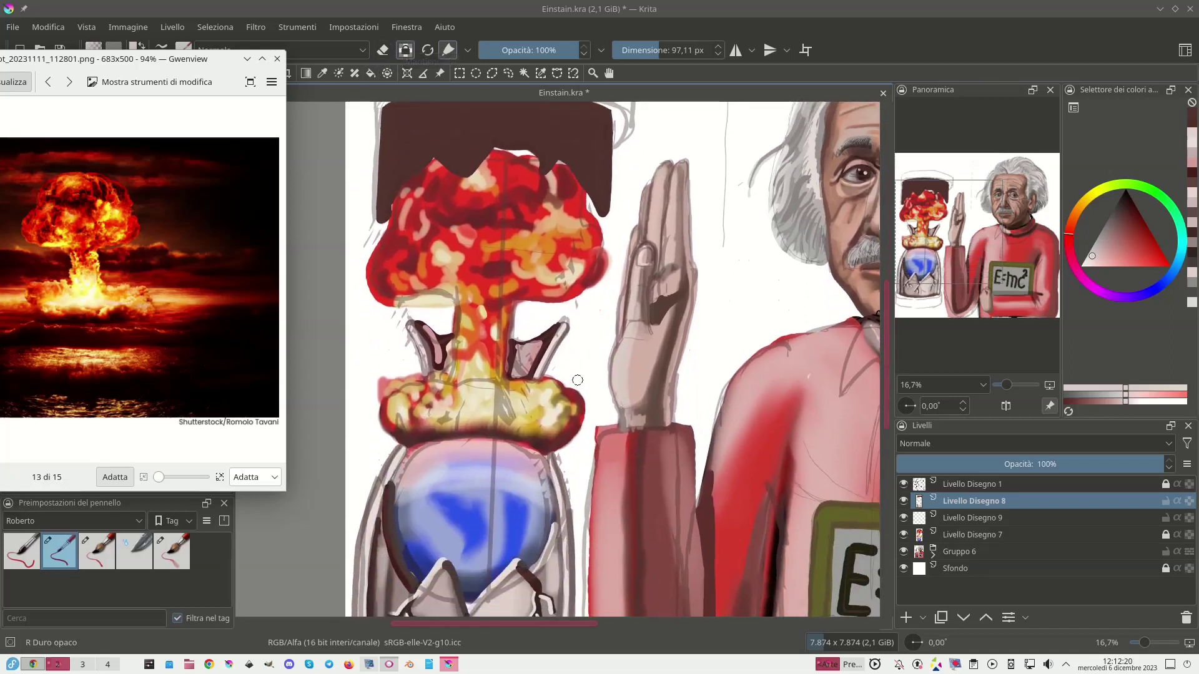
left_click(510, 602, "ctrl")
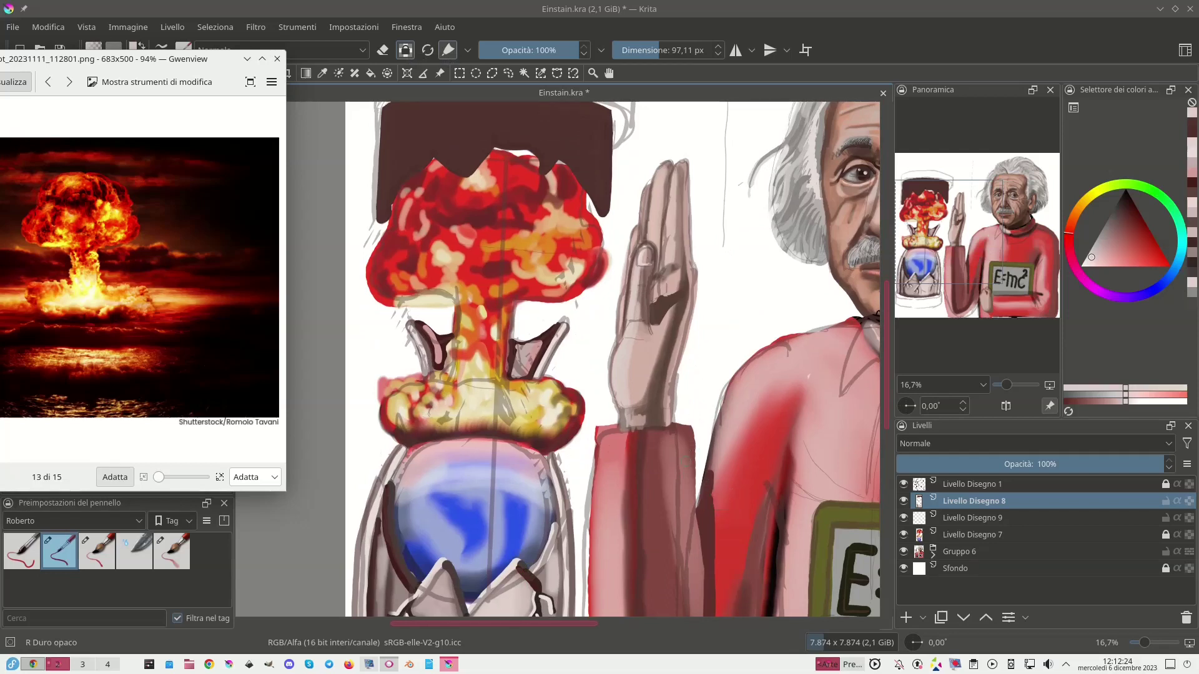
left_click_drag(694, 354, 656, 589)
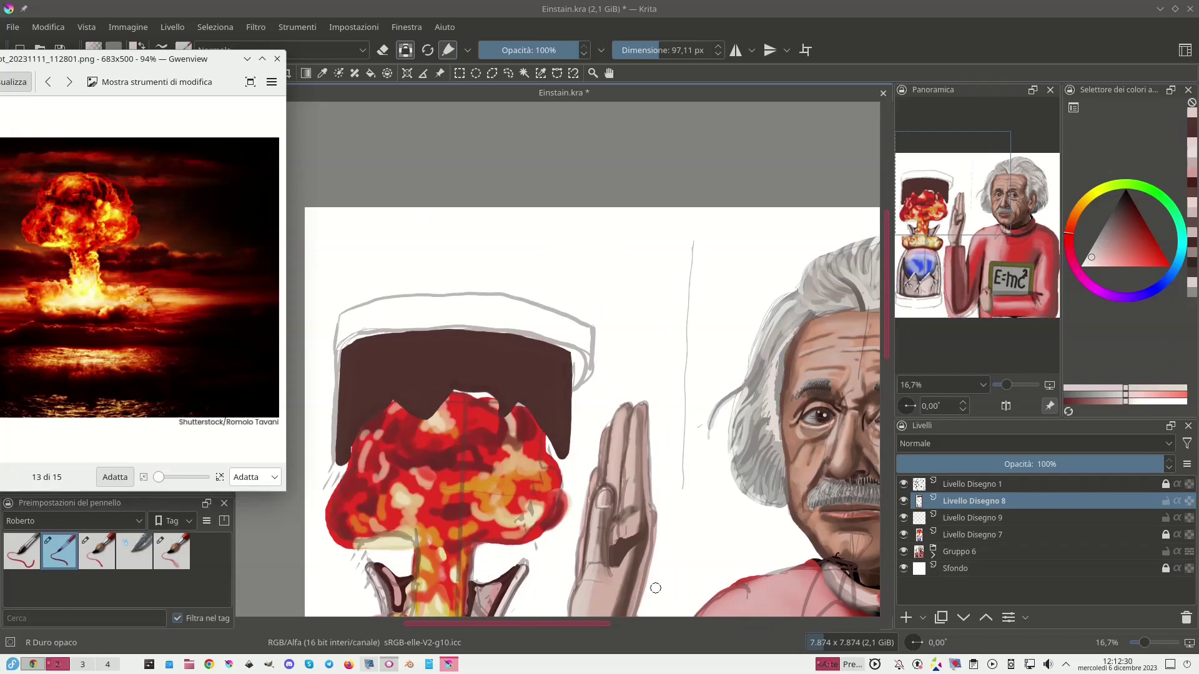
Undo a trial stroke on the dark glass, set the brush size to 186,60 px and choose the R Morbido trasparenza preset.
left_click_drag(462, 341, 455, 381)
key("ctrl+z")
left_click_drag(660, 46, 674, 44)
left_click(95, 553)
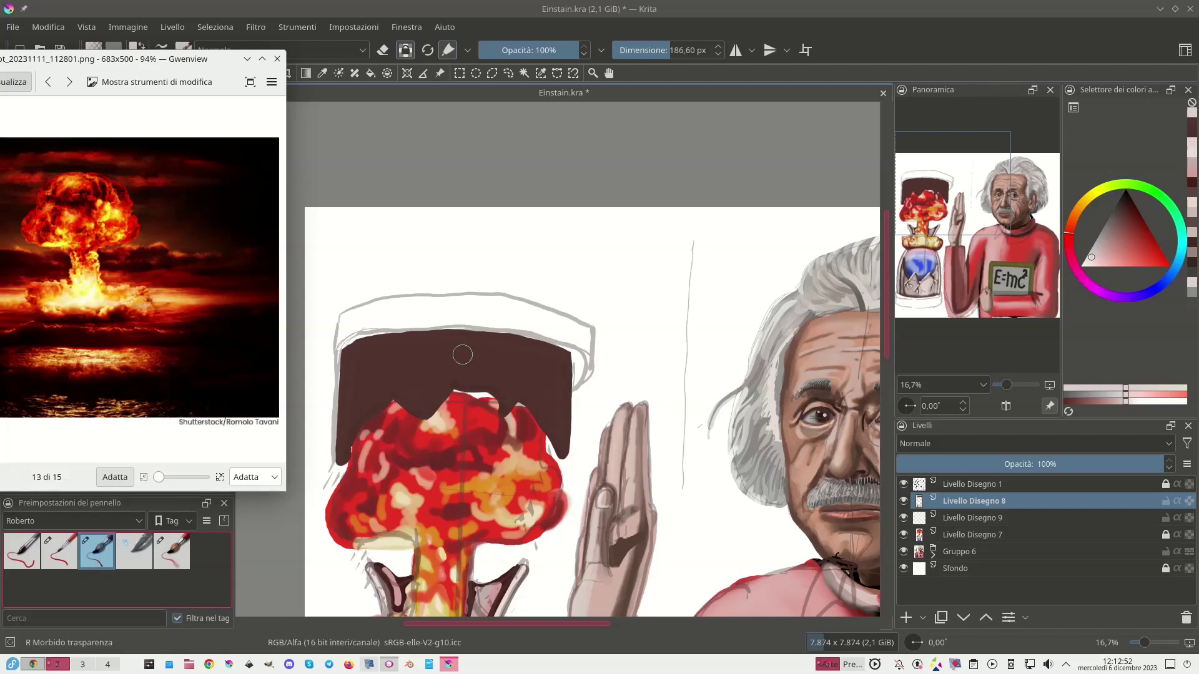
mouse_move(462, 347)
left_mouse_down()
mouse_move(438, 396)
mouse_move(415, 409)
mouse_move(403, 358)
mouse_move(378, 384)
mouse_move(383, 354)
left_mouse_up()
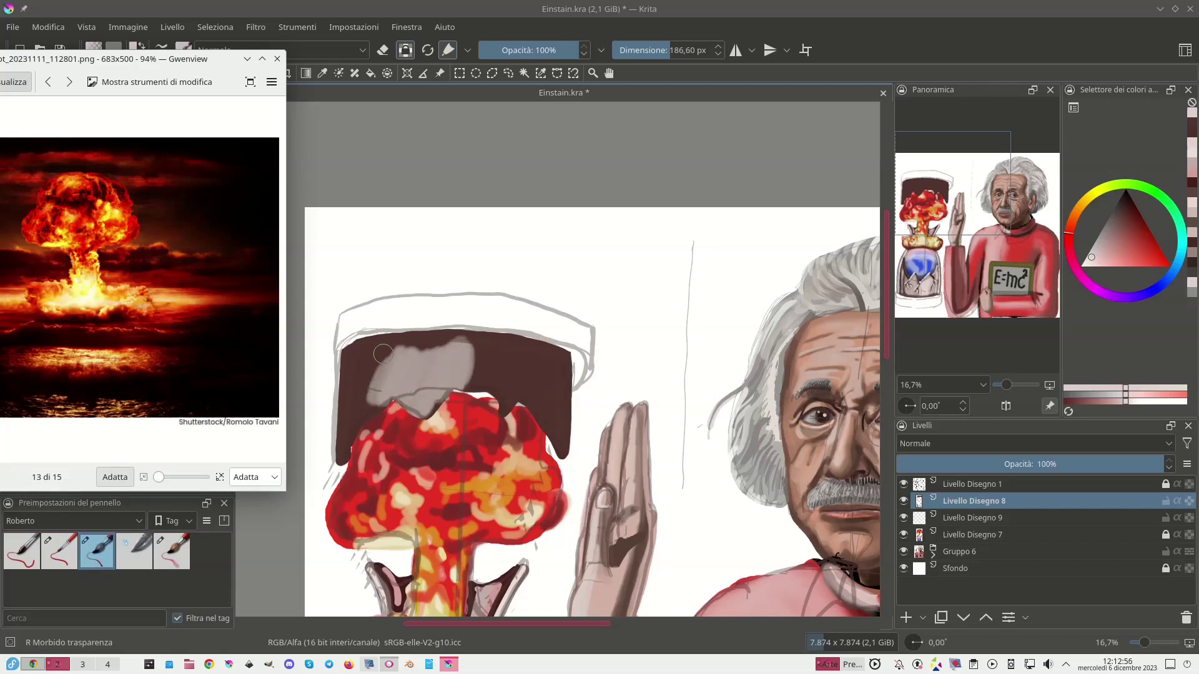
key("ctrl+z")
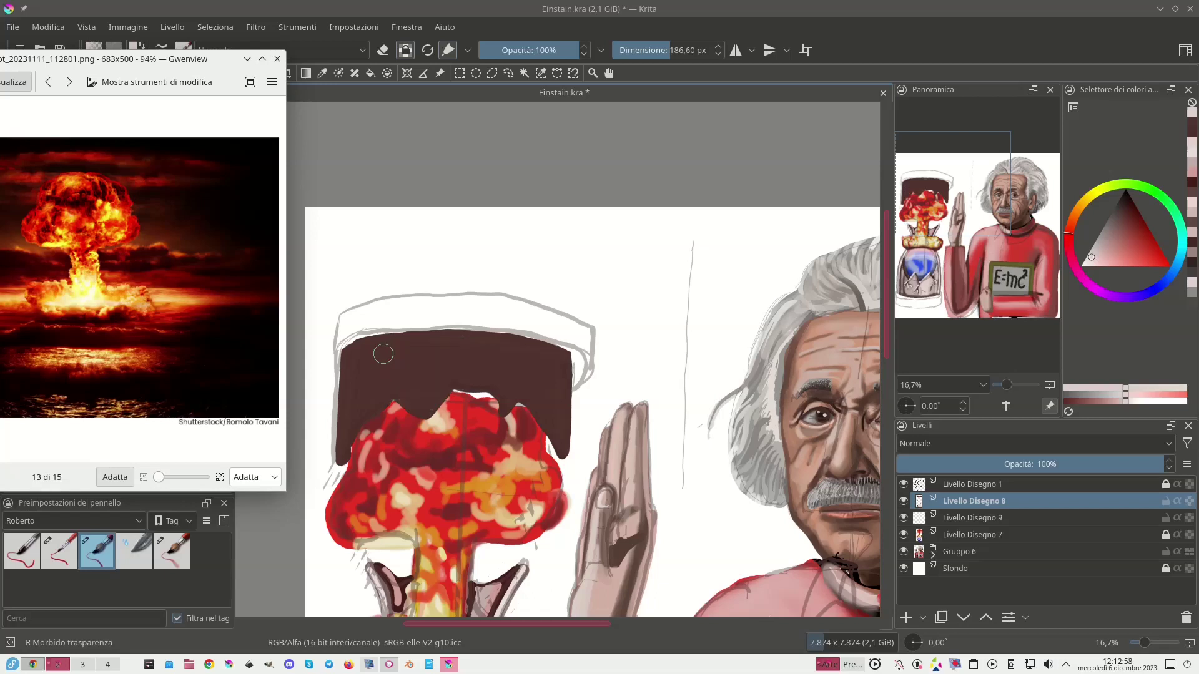
mouse_move(469, 348)
left_mouse_down()
mouse_move(421, 349)
mouse_move(497, 352)
mouse_move(409, 356)
mouse_move(493, 363)
mouse_move(413, 367)
mouse_move(449, 382)
mouse_move(412, 410)
mouse_move(403, 371)
mouse_move(399, 394)
mouse_move(404, 343)
left_mouse_up()
key("ctrl+z")
Resample the lower glass's light tone and paint translucent reflections in the centre and along both sides of the upper glass.
left_click_drag(562, 555, 598, 392)
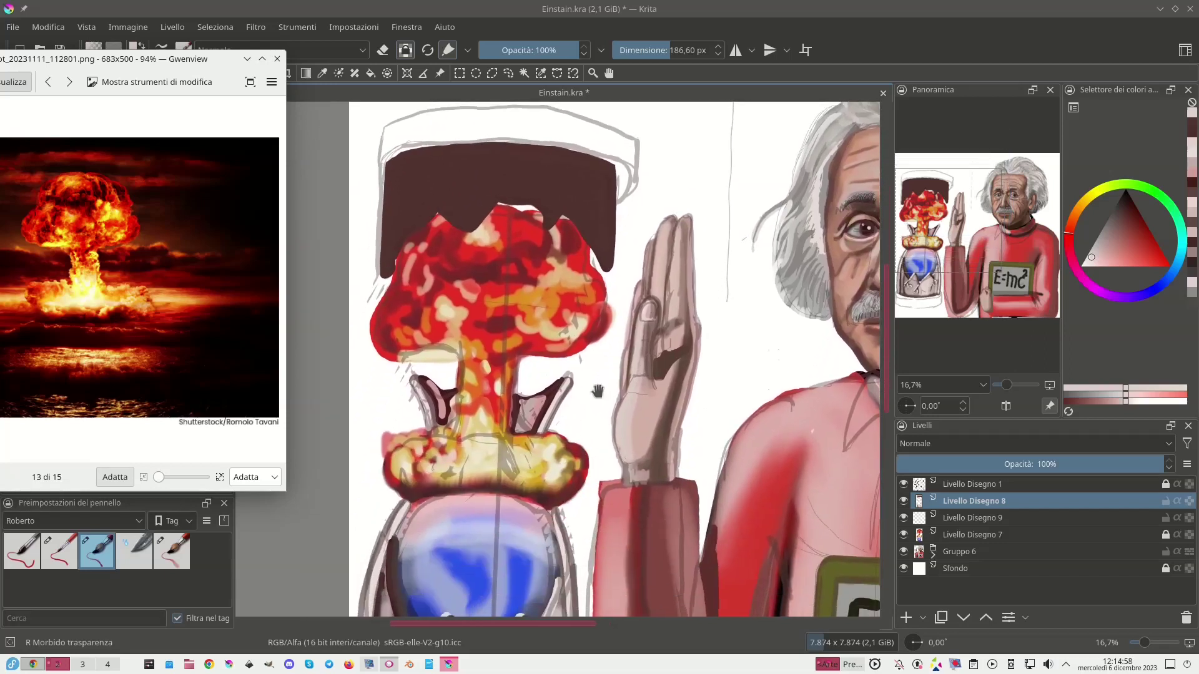
left_click_drag(582, 521, 584, 375)
left_click(513, 533, "ctrl")
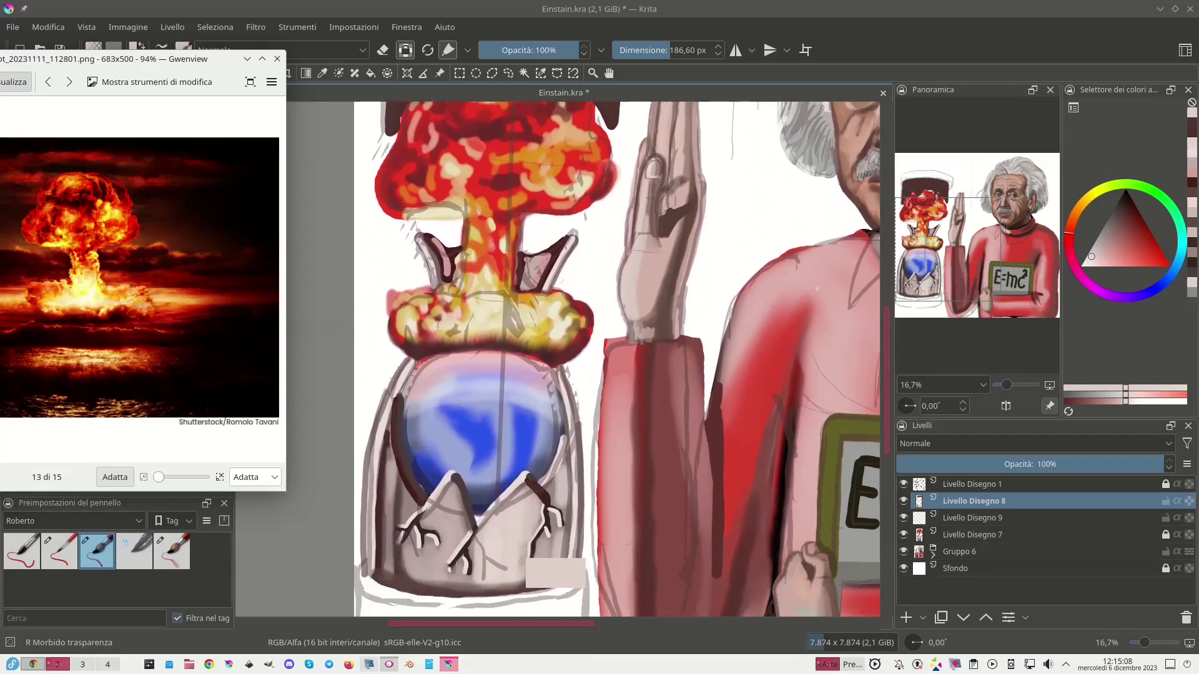
mouse_move(591, 427)
left_mouse_down()
mouse_move(591, 417)
mouse_move(554, 670)
mouse_move(472, 323)
left_mouse_up()
left_click_drag(505, 387, 501, 670)
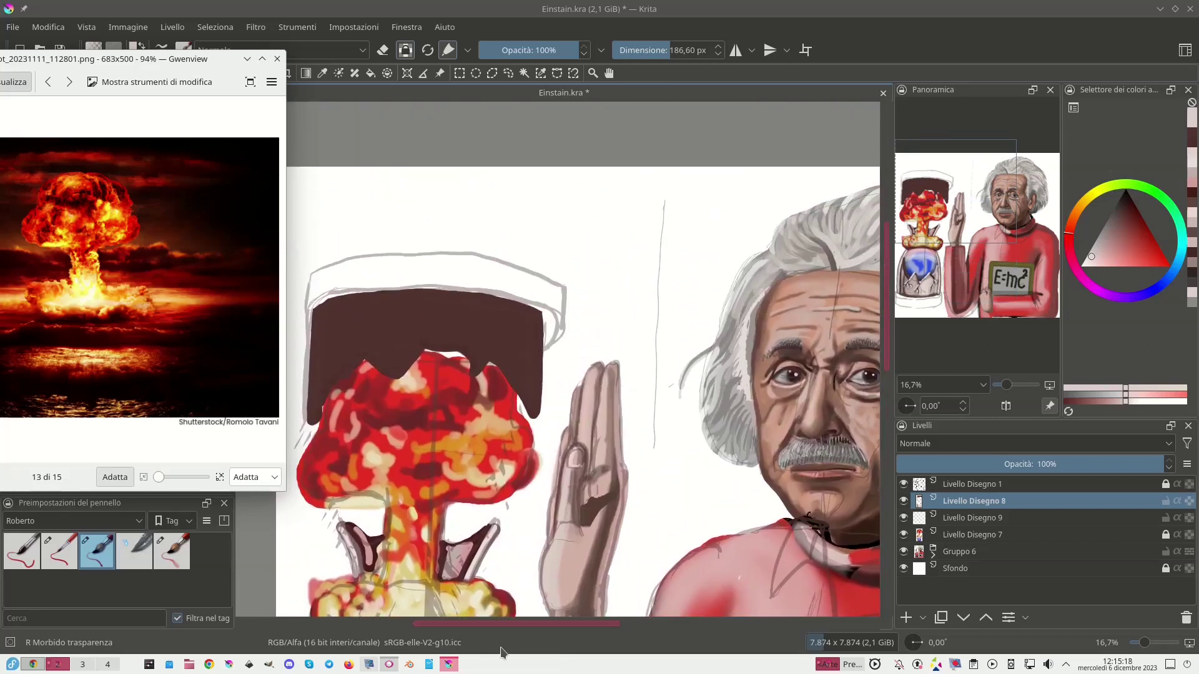
left_click_drag(205, 60, 186, 82)
mouse_move(411, 312)
left_mouse_down()
mouse_move(472, 331)
mouse_move(375, 309)
mouse_move(462, 305)
mouse_move(448, 322)
mouse_move(370, 314)
mouse_move(374, 348)
mouse_move(393, 359)
mouse_move(403, 331)
mouse_move(378, 310)
mouse_move(449, 307)
mouse_move(486, 315)
mouse_move(478, 356)
mouse_move(454, 335)
mouse_move(406, 334)
mouse_move(480, 320)
mouse_move(471, 307)
mouse_move(503, 311)
mouse_move(498, 339)
mouse_move(508, 325)
mouse_move(528, 359)
mouse_move(531, 316)
mouse_move(527, 389)
left_mouse_up()
mouse_move(325, 311)
left_mouse_down()
mouse_move(319, 401)
mouse_move(323, 375)
left_mouse_up()
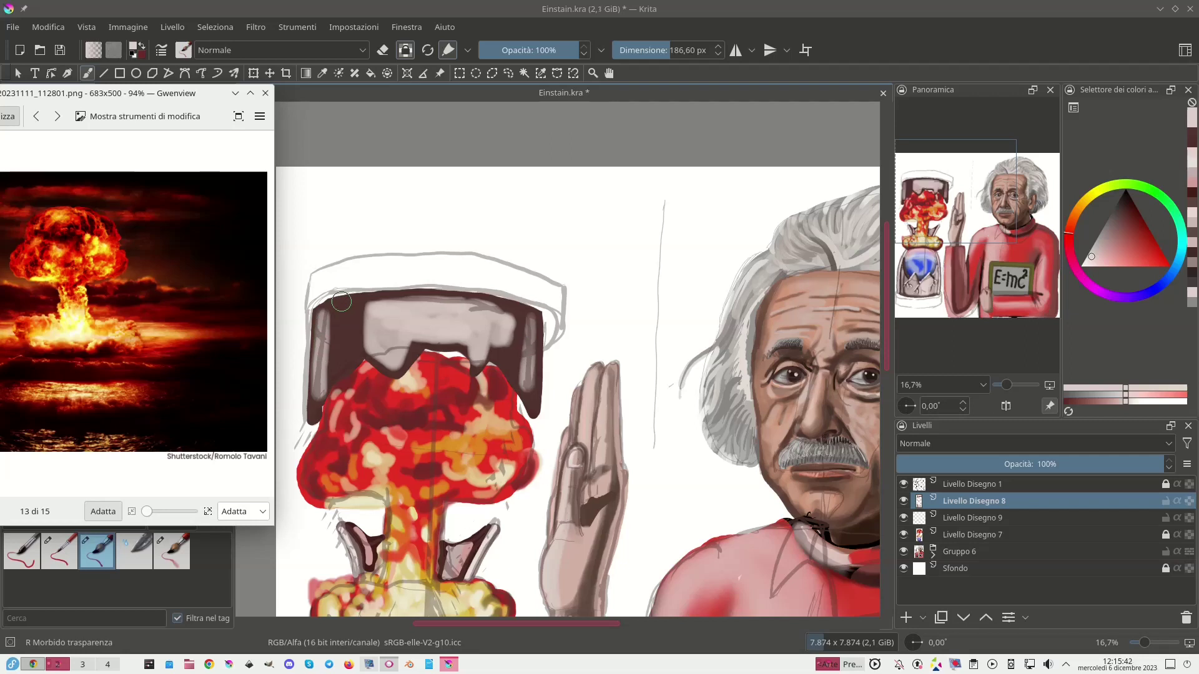
left_click_drag(342, 302, 344, 370)
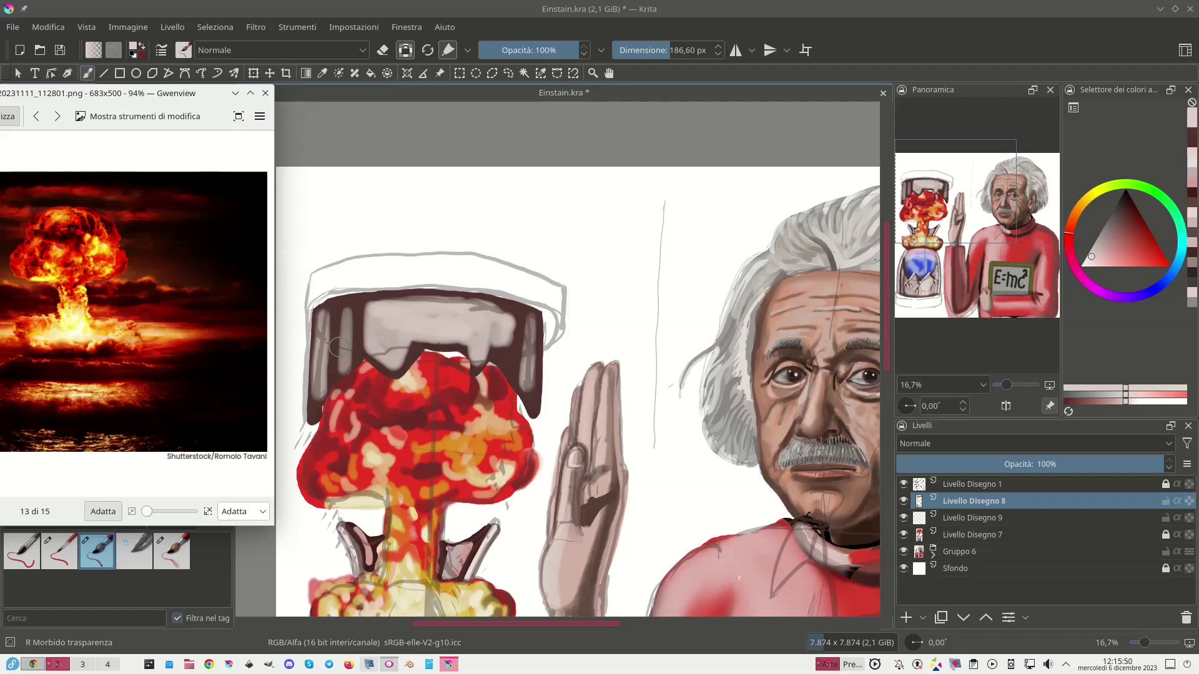
Blend the light reflections into the dark brown of the upper glass with the R Sfumino brush at 174,69 px.
left_click(159, 541)
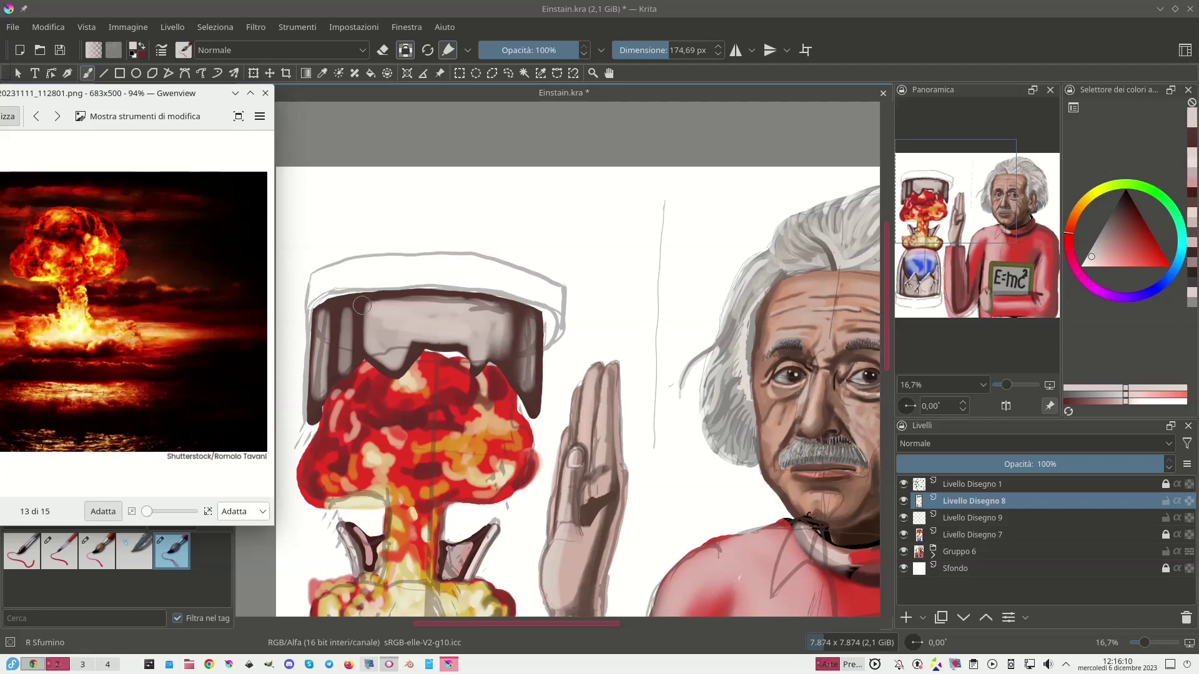
mouse_move(366, 327)
left_mouse_down()
mouse_move(364, 348)
mouse_move(368, 306)
mouse_move(375, 346)
mouse_move(387, 305)
mouse_move(368, 349)
mouse_move(378, 317)
mouse_move(372, 345)
mouse_move(364, 307)
mouse_move(334, 318)
mouse_move(331, 378)
mouse_move(340, 306)
mouse_move(328, 313)
mouse_move(359, 305)
mouse_move(355, 315)
mouse_move(325, 306)
mouse_move(308, 402)
left_mouse_up()
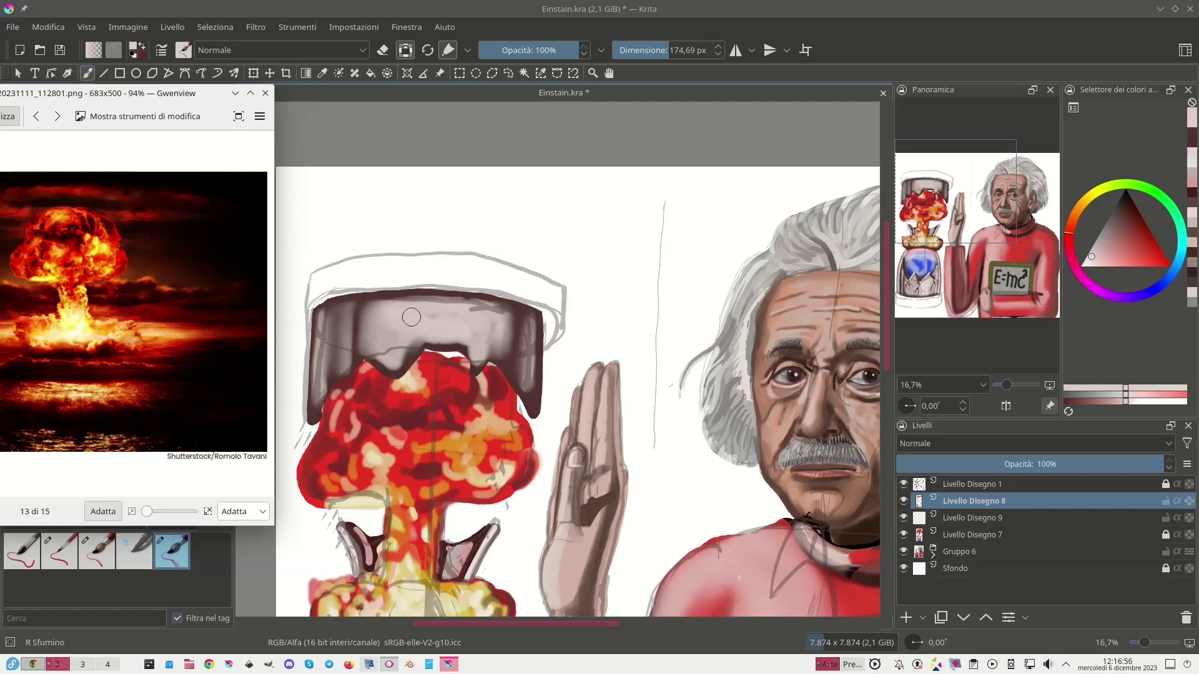
Paint the light tone over the centre of the upper glass with the R Duro opaco brush at 261,85 px.
left_click(62, 560)
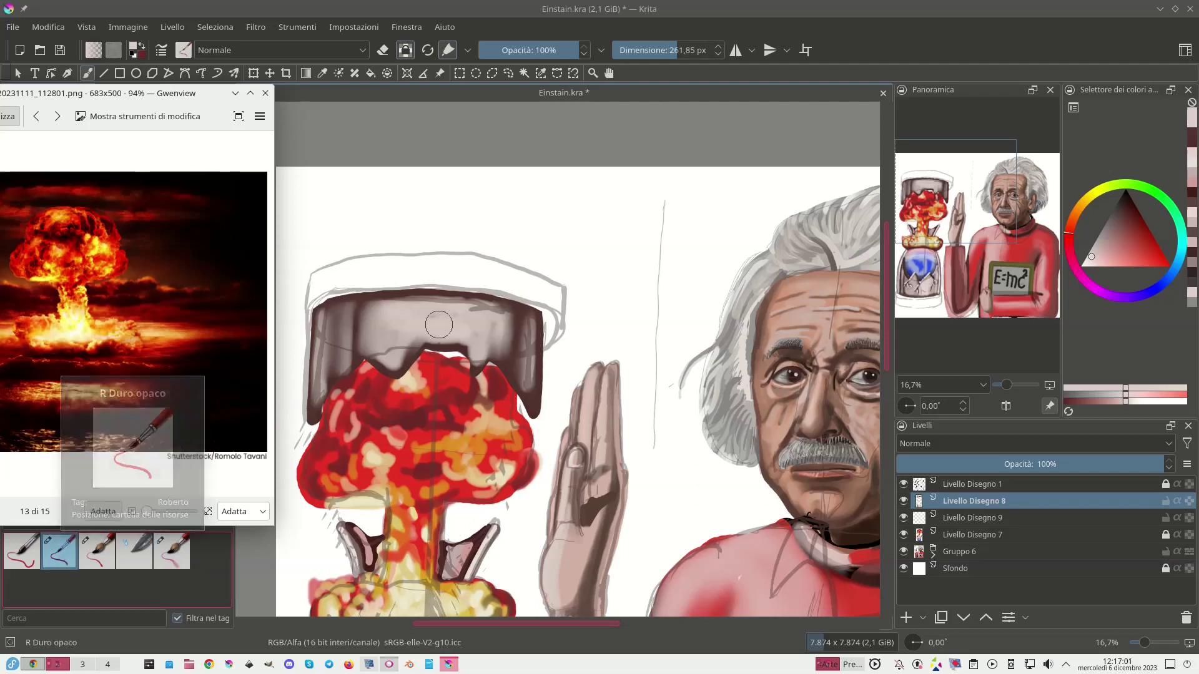
mouse_move(430, 319)
left_mouse_down()
mouse_move(458, 316)
mouse_move(419, 334)
mouse_move(412, 312)
mouse_move(470, 318)
left_mouse_up()
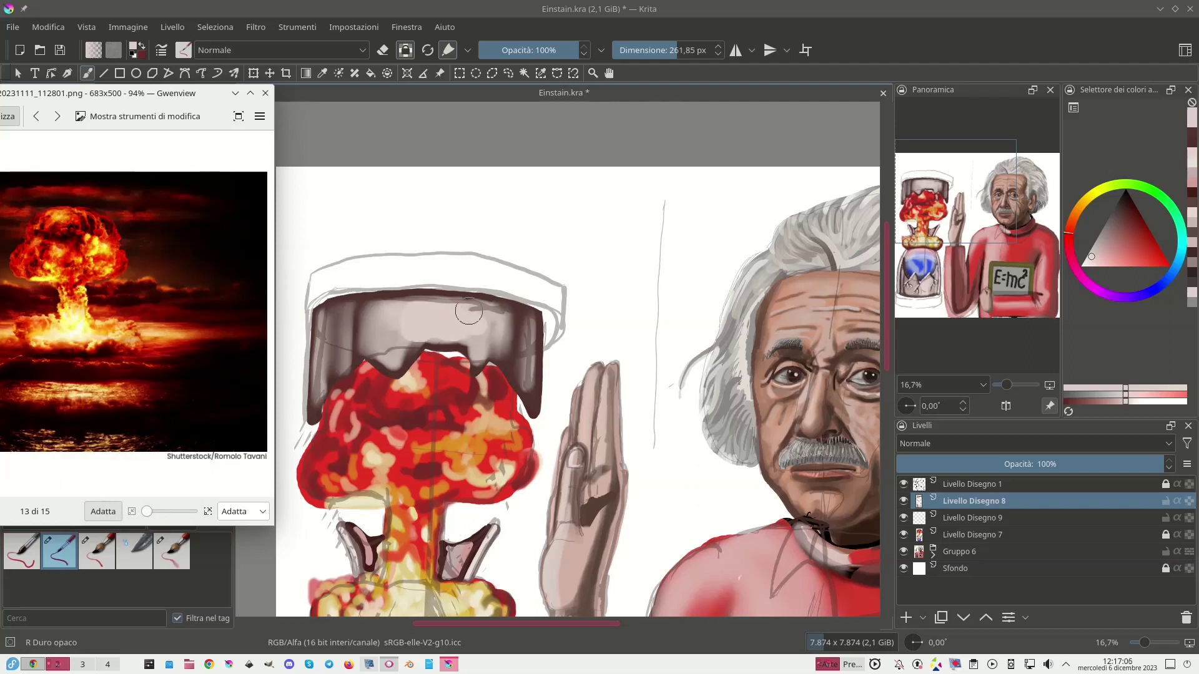
key("minus")
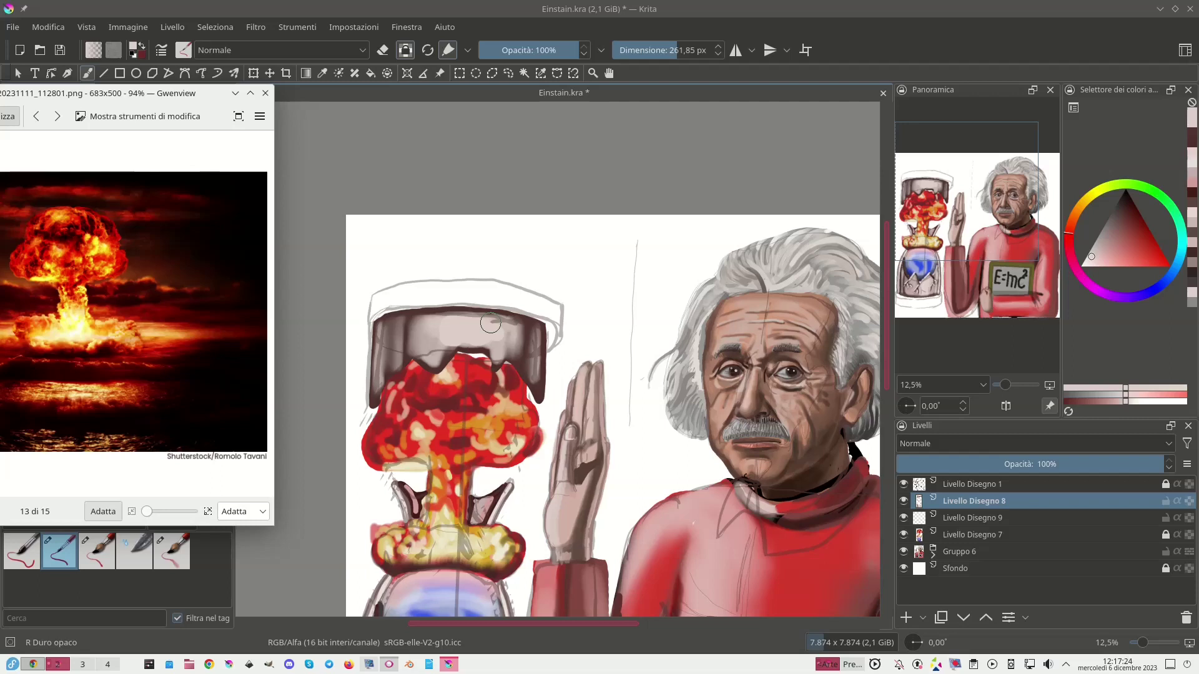
Select Livello Disegno 9, turn off alpha preservation and paint the hourglass's upper cap in a muted brownish red.
left_click(1130, 252)
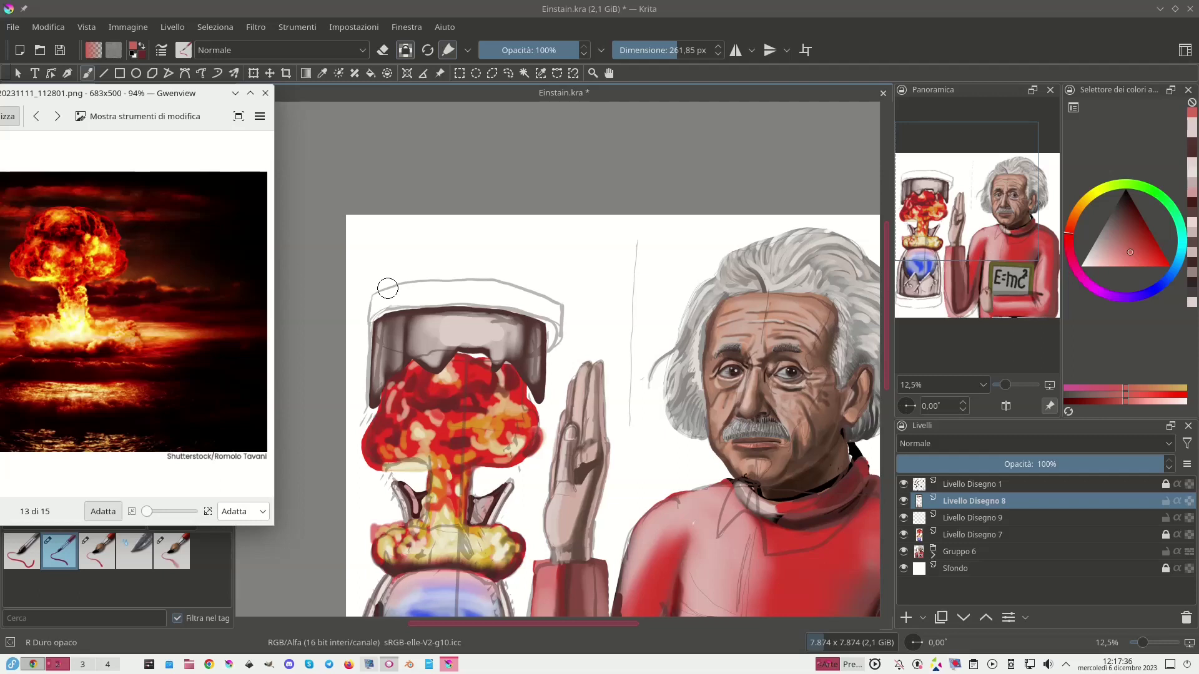
left_click(950, 518)
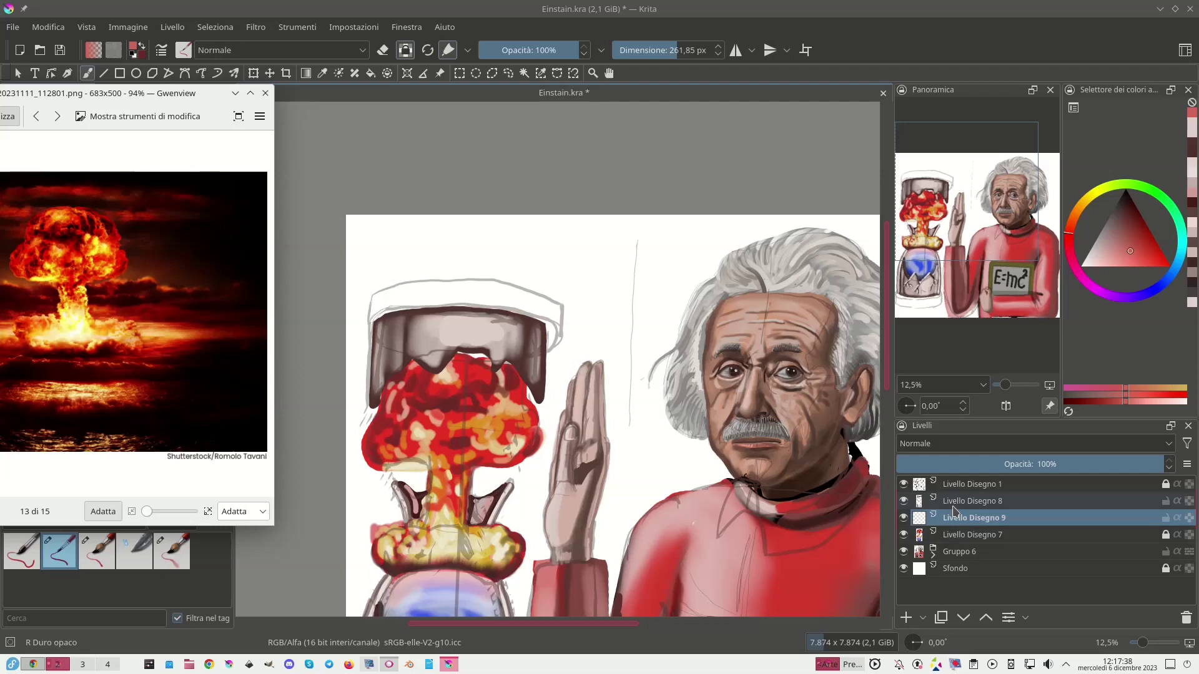
left_click(1129, 210)
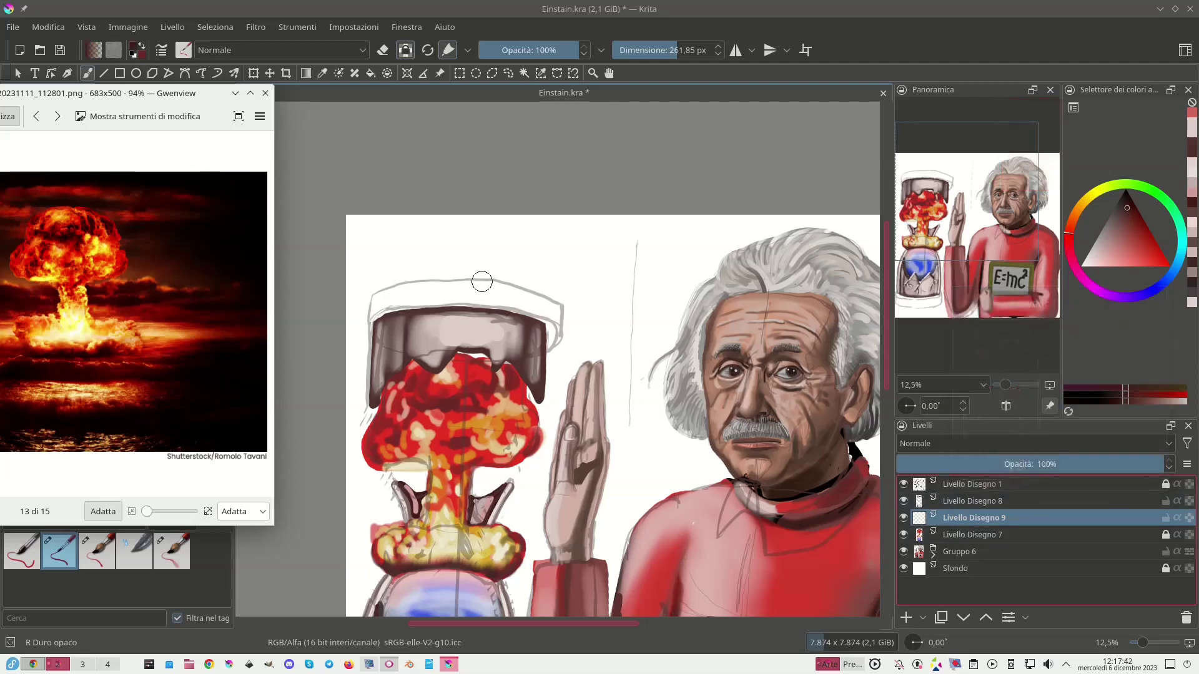
key("slash")
mouse_move(374, 301)
left_mouse_down()
mouse_move(361, 310)
mouse_move(401, 294)
left_mouse_up()
key("ctrl+z")
left_click(1126, 240)
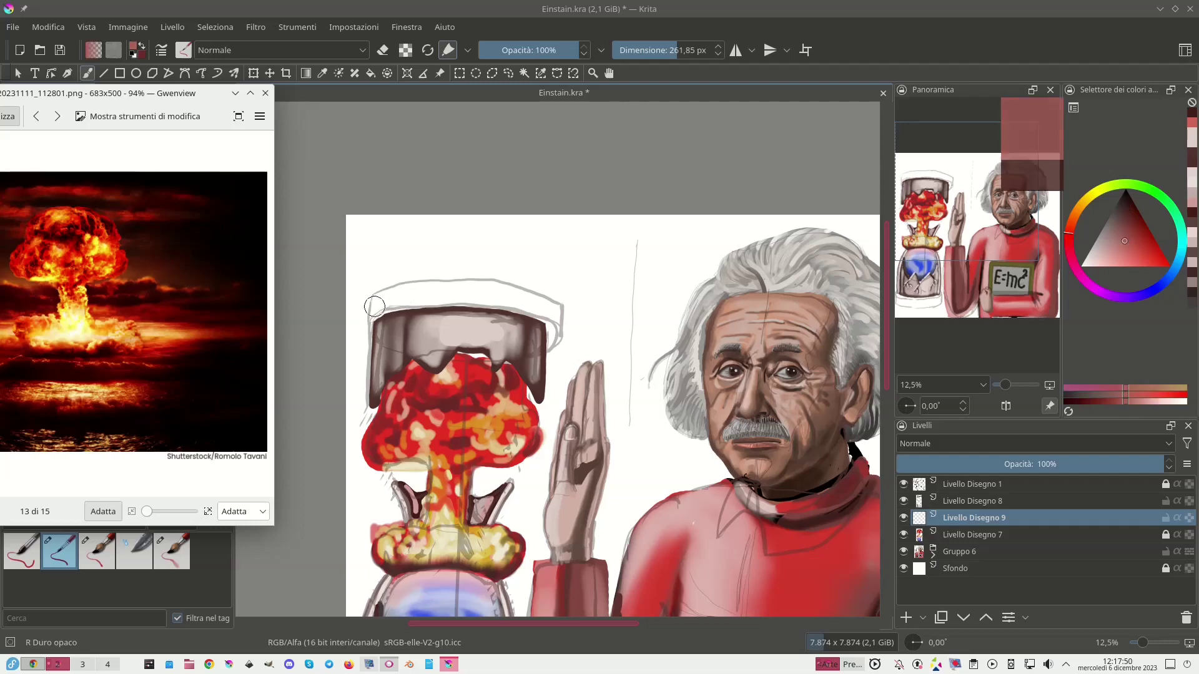
mouse_move(373, 301)
left_mouse_down()
mouse_move(514, 307)
mouse_move(555, 333)
mouse_move(552, 353)
mouse_move(562, 303)
mouse_move(390, 286)
mouse_move(360, 298)
mouse_move(366, 336)
left_mouse_up()
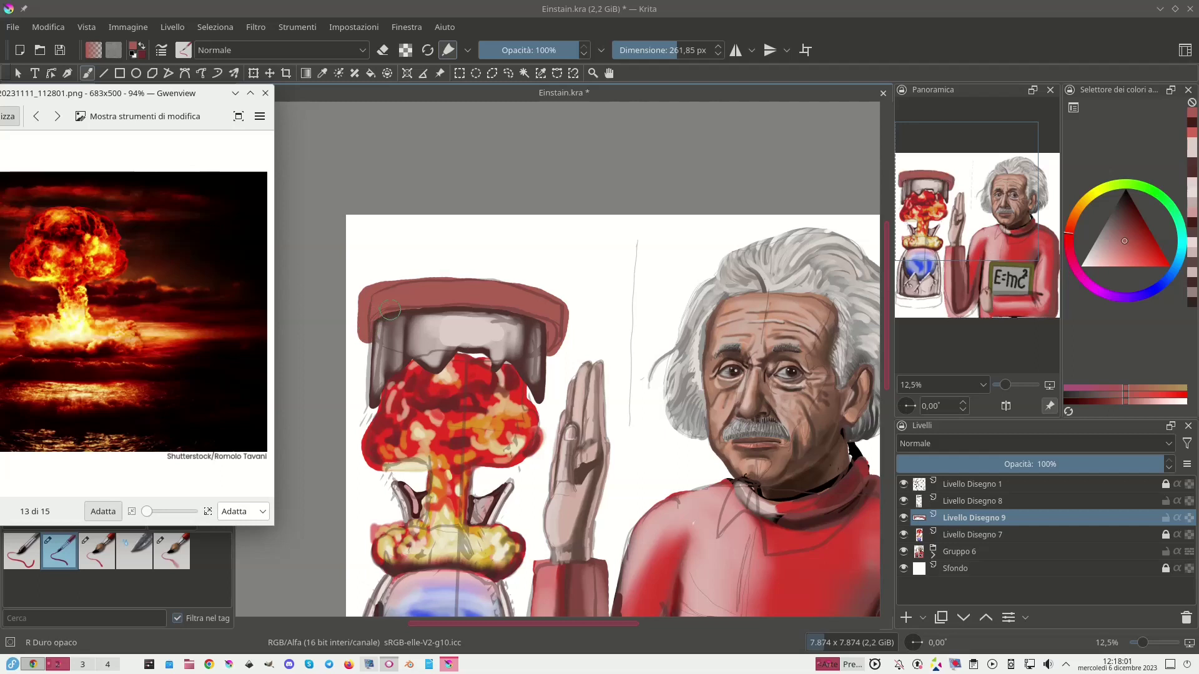
Paint the hourglass's lower base in the same muted red, filling its outline completely.
scroll(390, 309, "down", 5)
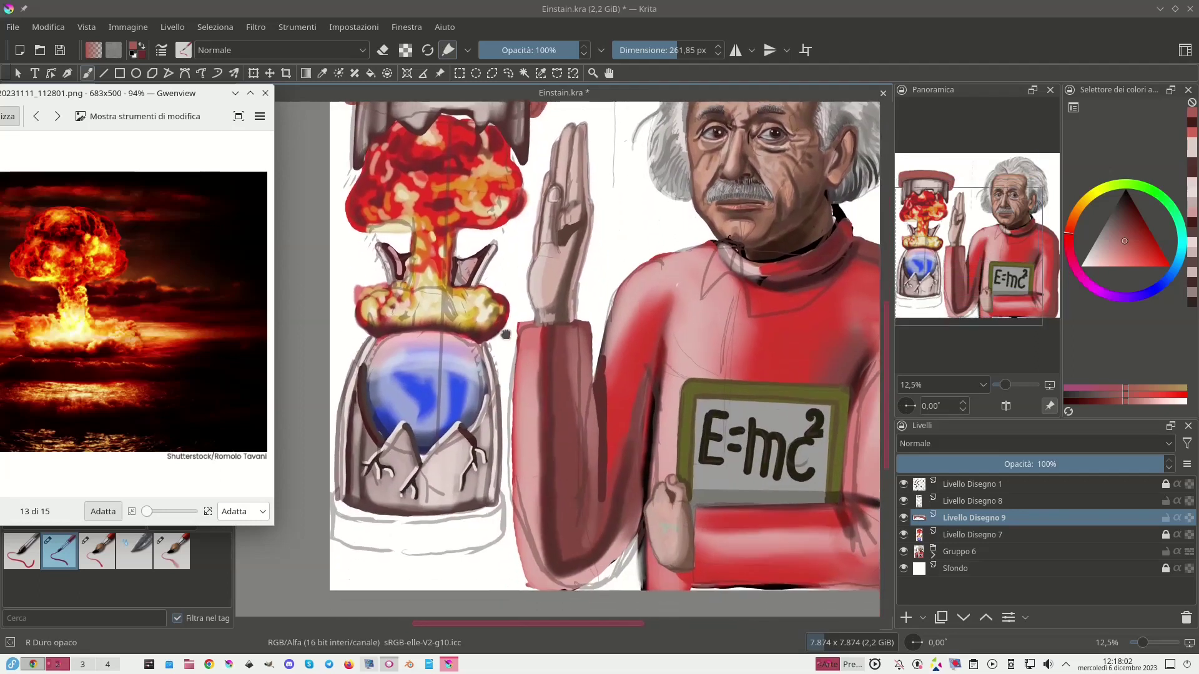
mouse_move(341, 485)
left_mouse_down()
mouse_move(336, 471)
mouse_move(366, 495)
mouse_move(465, 493)
mouse_move(507, 480)
mouse_move(507, 463)
mouse_move(484, 515)
mouse_move(444, 522)
mouse_move(370, 523)
mouse_move(339, 507)
mouse_move(337, 483)
left_mouse_up()
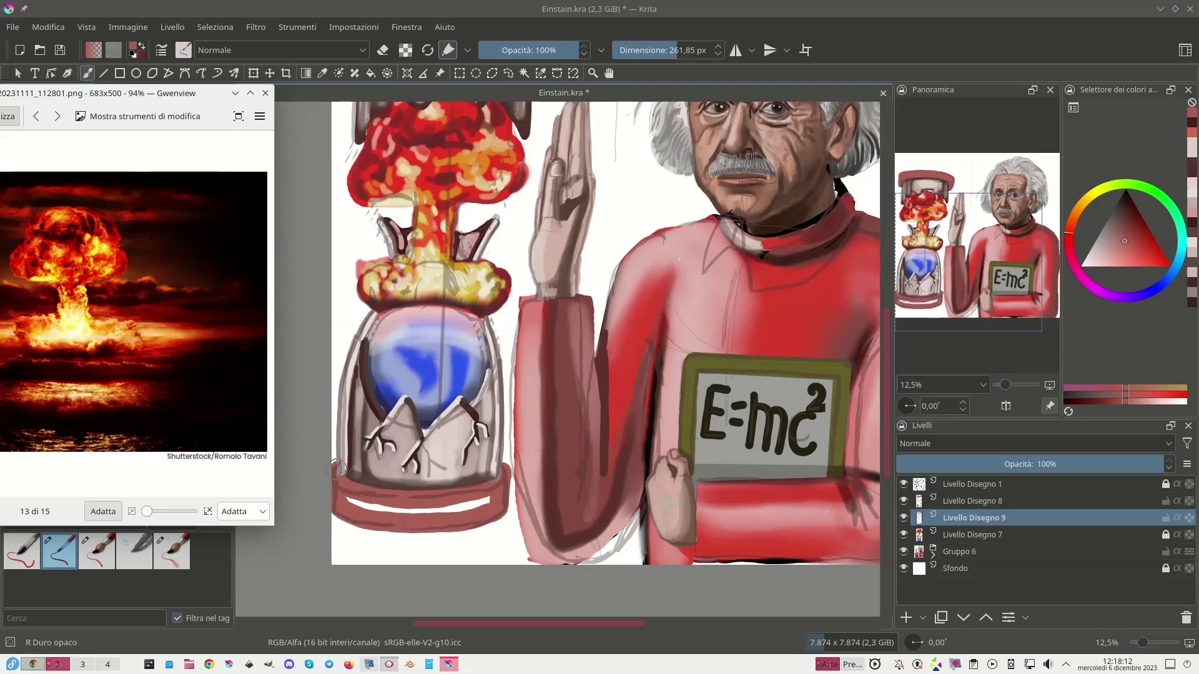
left_click_drag(349, 504, 490, 499)
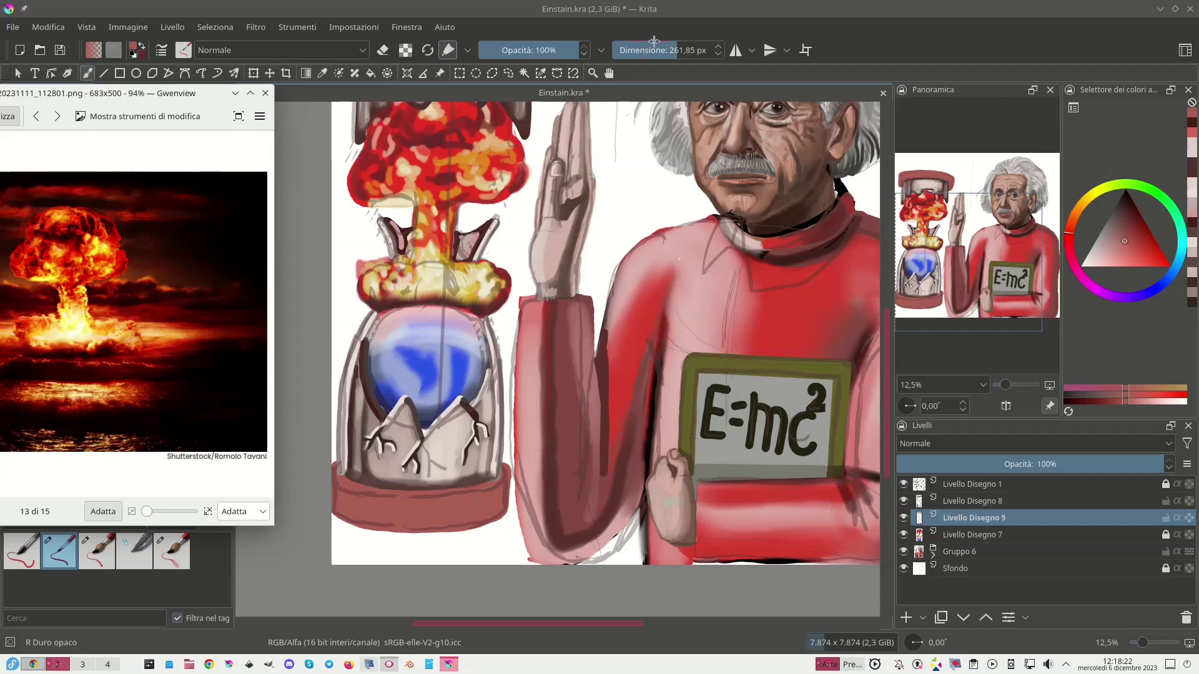
Set the brush size to 109,40 px and erase the uneven outer edges of the lower base, leaving eraser mode at the end.
mouse_move(658, 50)
left_mouse_down()
mouse_move(631, 50)
mouse_move(645, 50)
left_mouse_up()
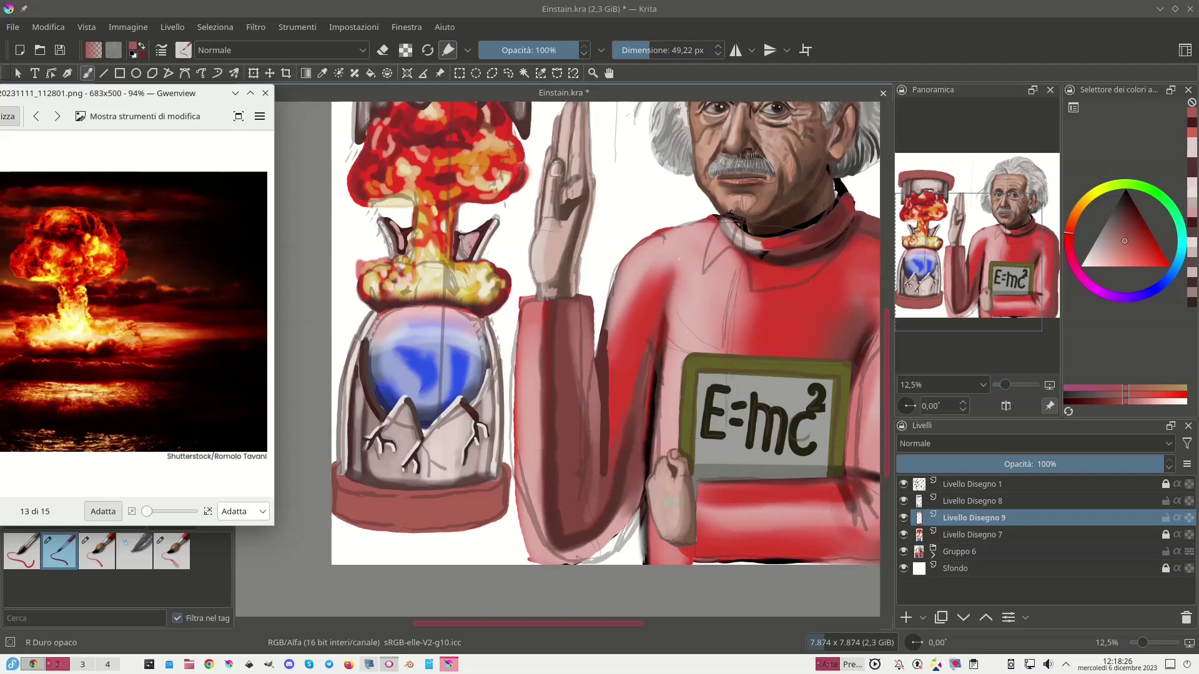
left_click_drag(654, 43, 660, 50)
left_click(382, 52)
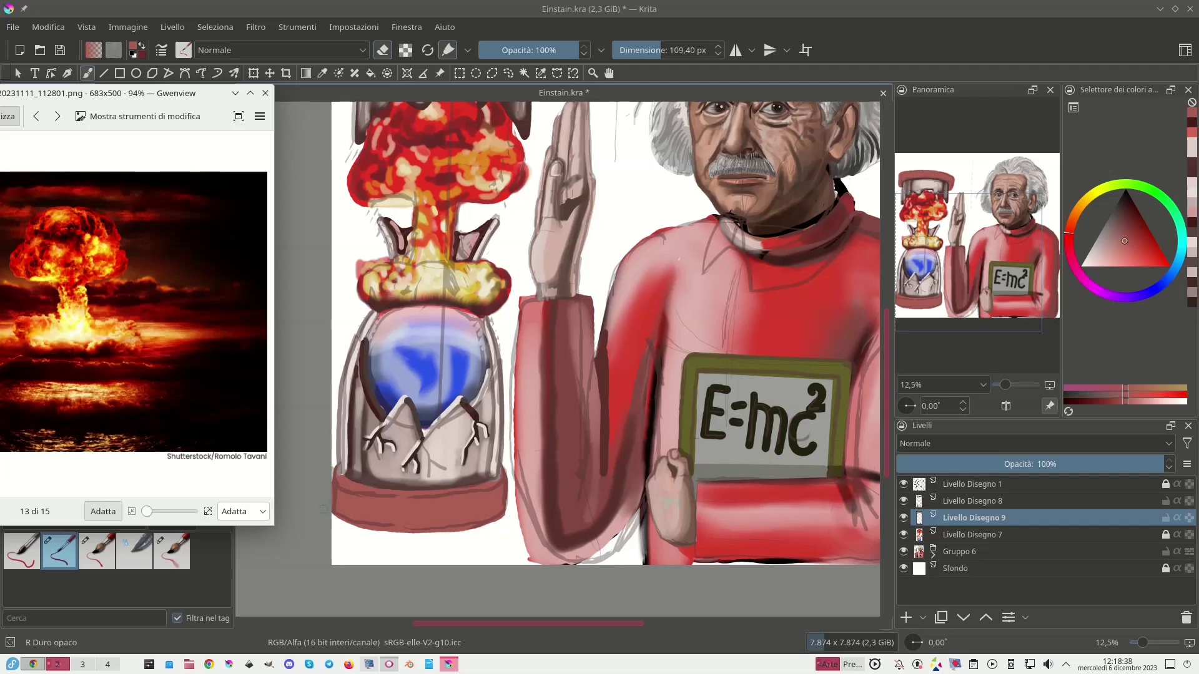
mouse_move(347, 520)
left_mouse_down()
mouse_move(336, 517)
mouse_move(438, 537)
left_mouse_up()
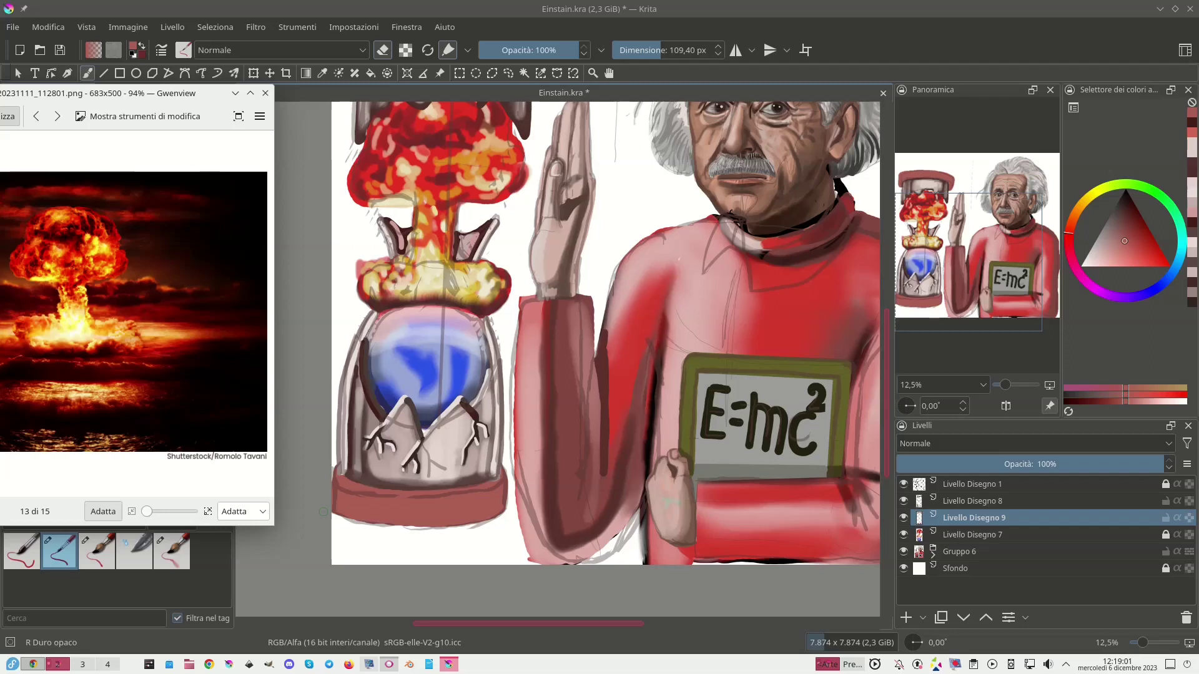
key("e")
Shade the lower base with a darker reddish brown along its upper band and sides, leaving a lighter patch in the centre.
left_click(1128, 228)
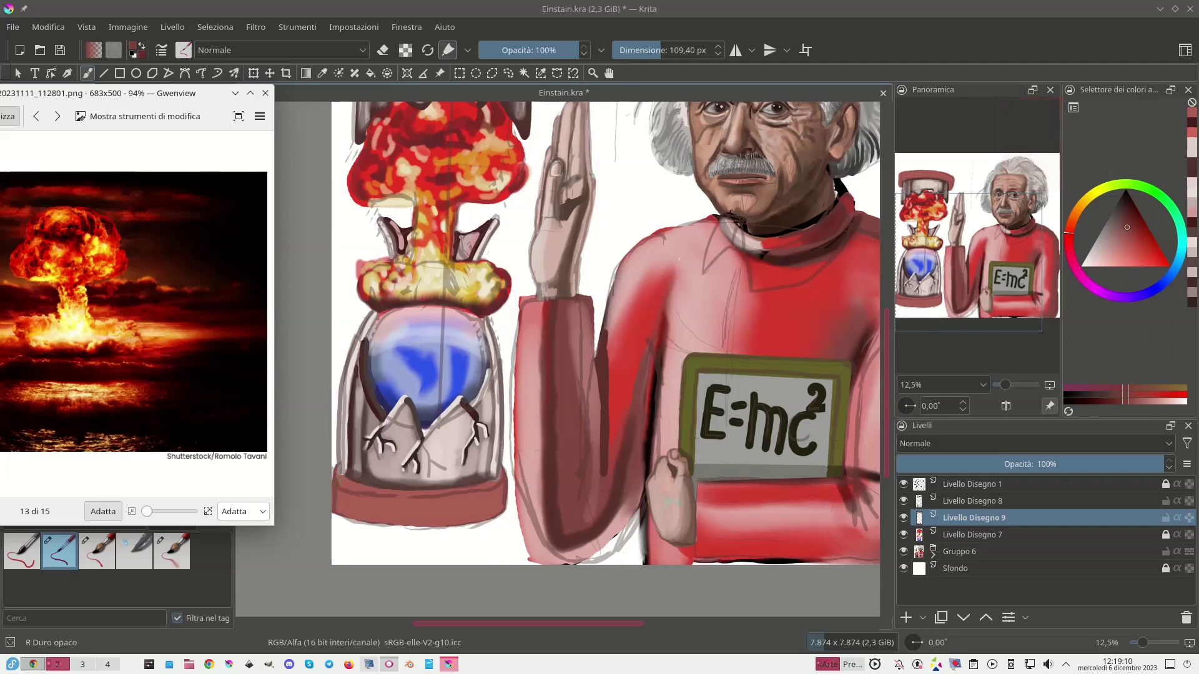
mouse_move(353, 494)
left_mouse_down()
mouse_move(504, 485)
mouse_move(488, 520)
mouse_move(399, 529)
mouse_move(342, 516)
mouse_move(332, 488)
left_mouse_up()
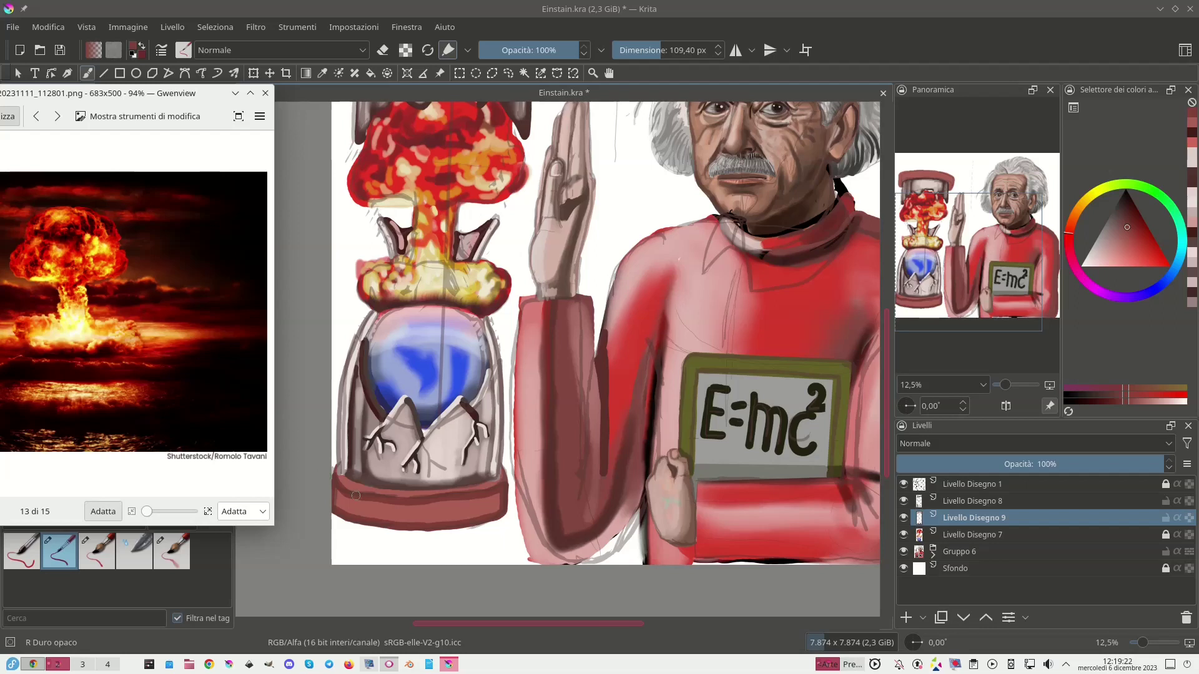
mouse_move(333, 493)
left_mouse_down()
mouse_move(361, 515)
mouse_move(455, 500)
mouse_move(493, 509)
mouse_move(500, 497)
left_mouse_up()
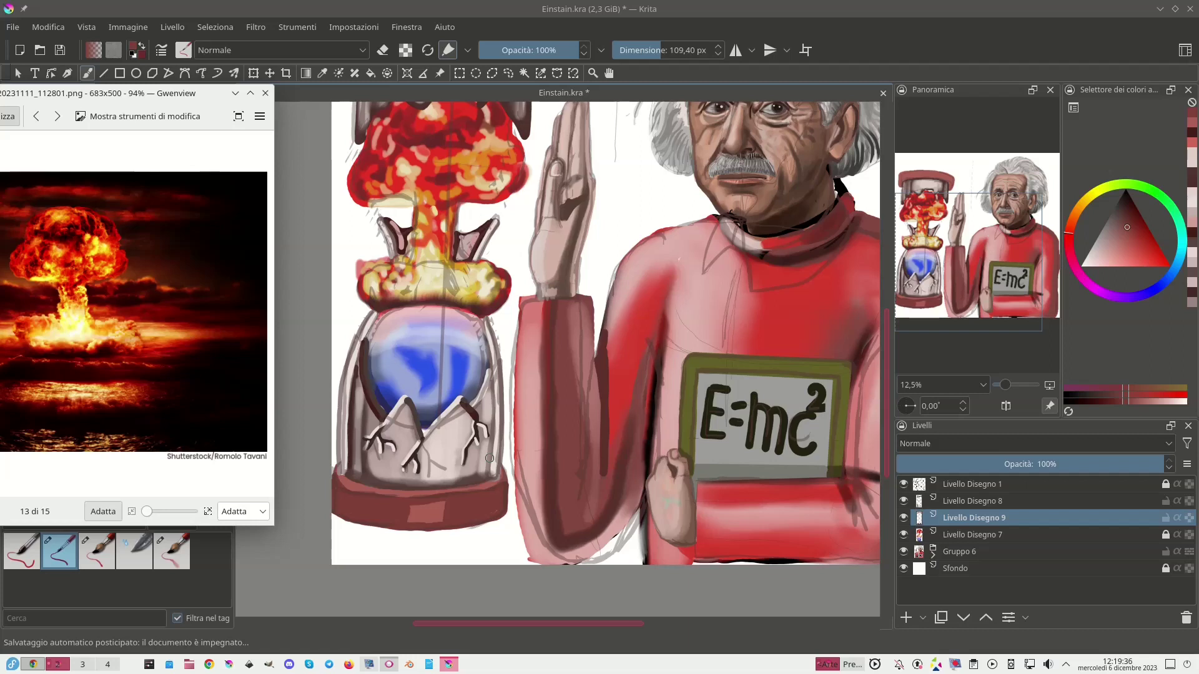
Sample the base's muted red, enlarge the lighter central patch and soften its edges with the R Sfumino brush at 174,69 px.
left_click(444, 465, "ctrl")
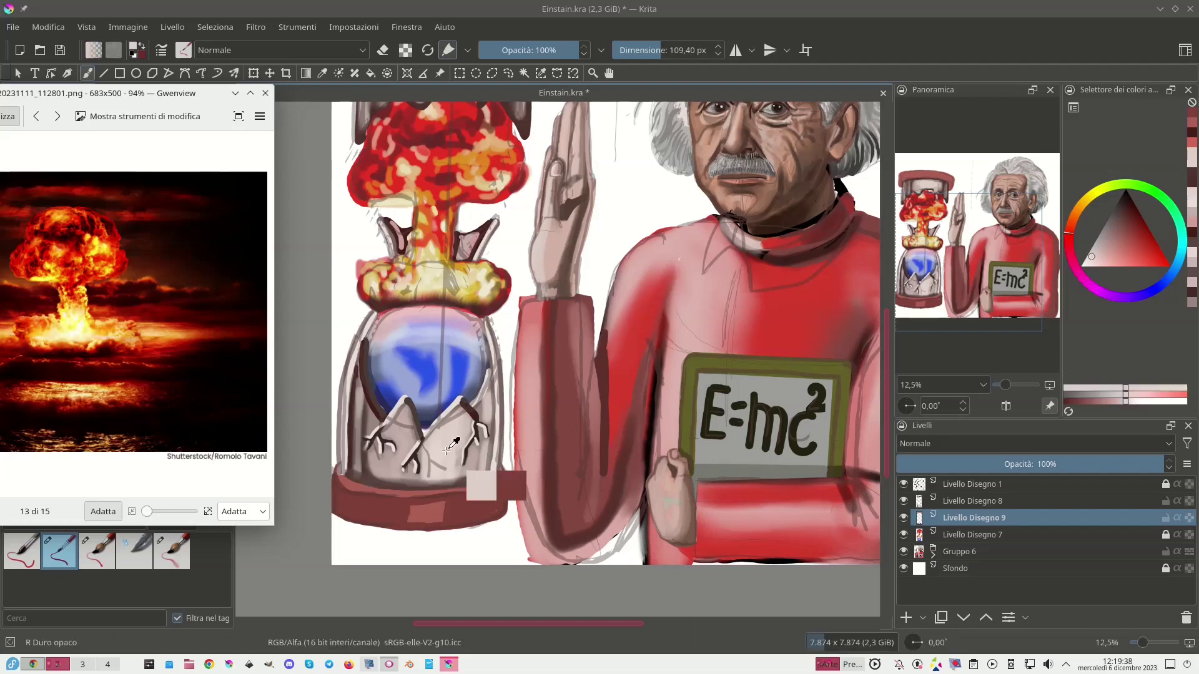
mouse_move(425, 501)
left_mouse_down()
mouse_move(426, 518)
mouse_move(430, 506)
left_mouse_up()
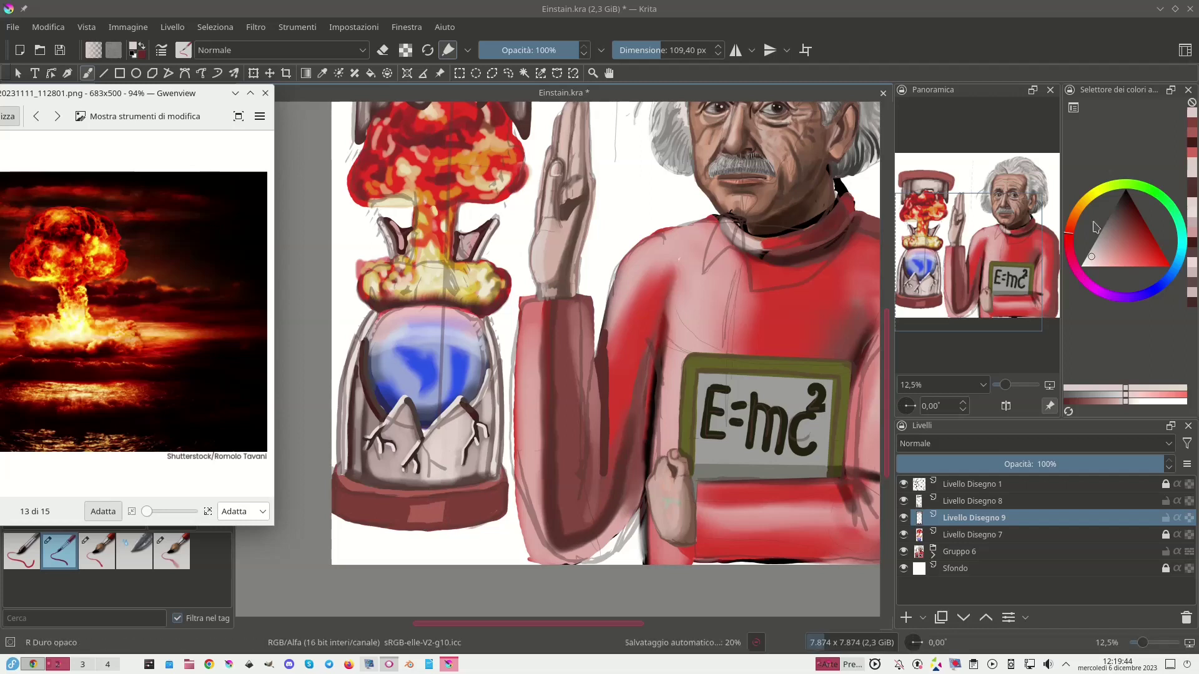
left_click(395, 520, "ctrl")
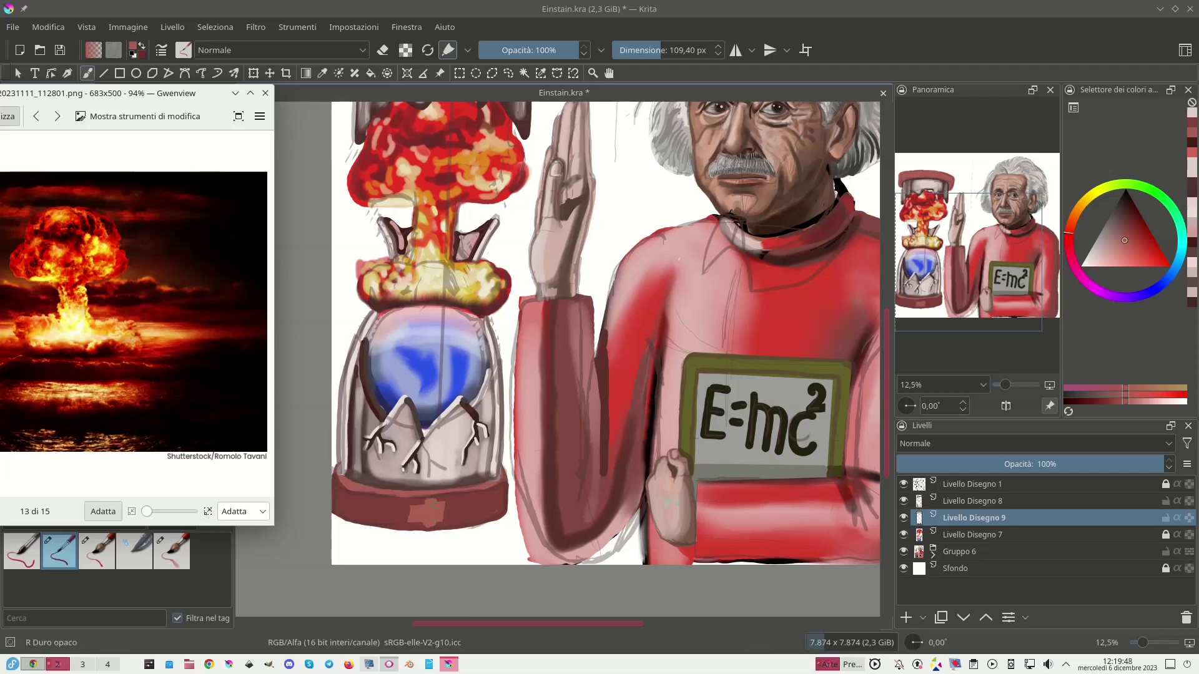
left_click(427, 506)
left_click(410, 510)
left_click_drag(437, 515, 449, 511)
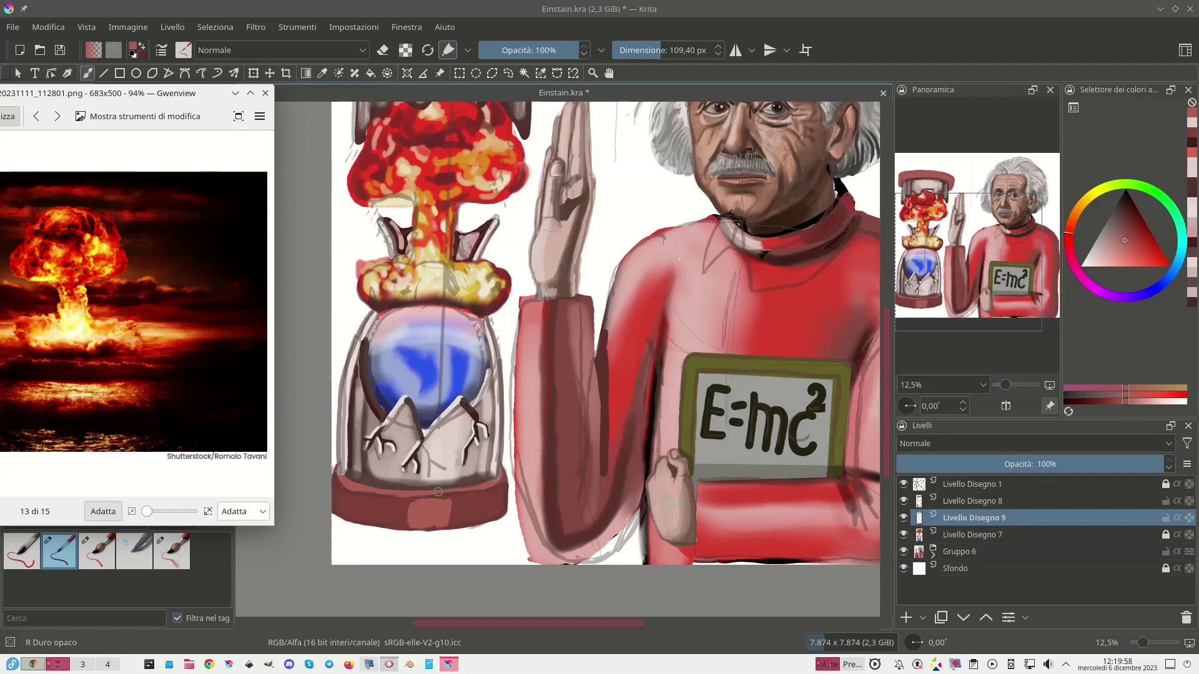
key("slash")
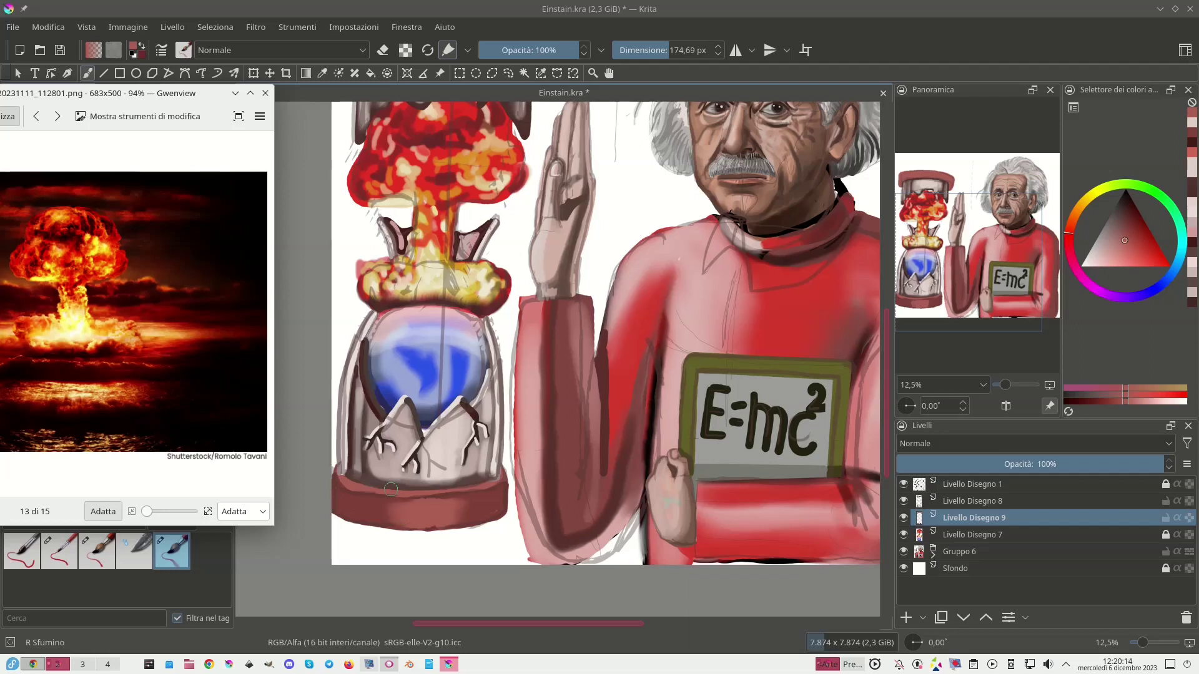
Paint a light pinkish rim on the lower base's upper edge and a highlight in its centre with the R Duro opaco brush.
left_click(1099, 256)
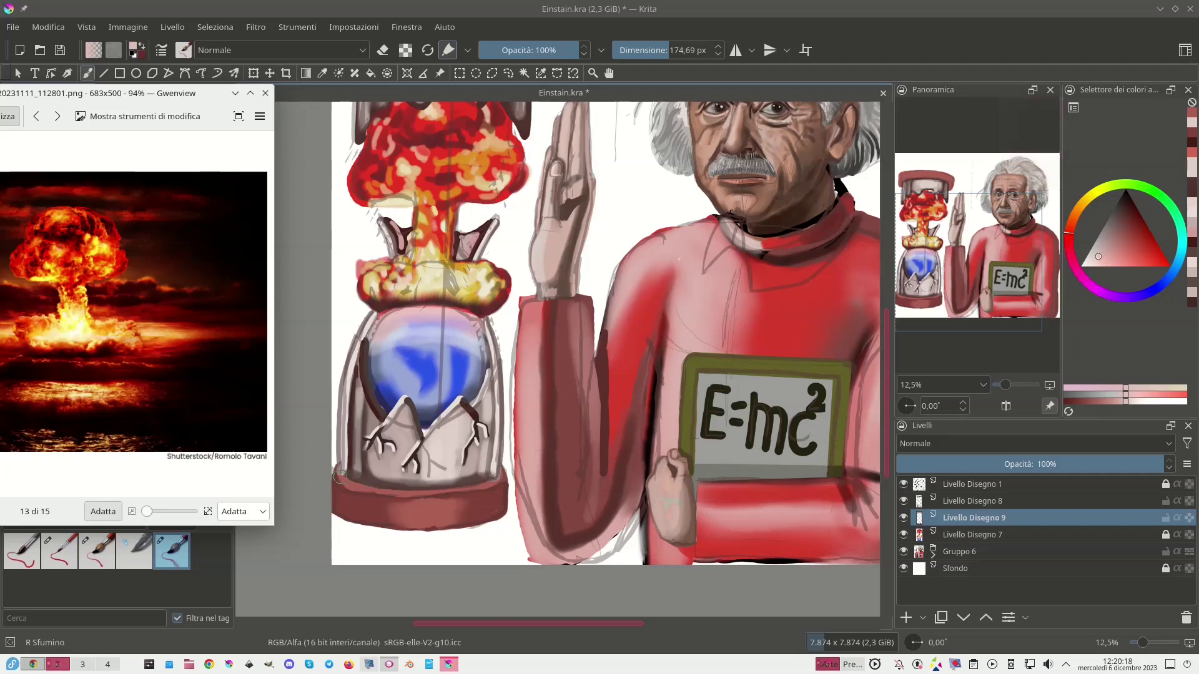
left_click_drag(343, 482, 350, 477)
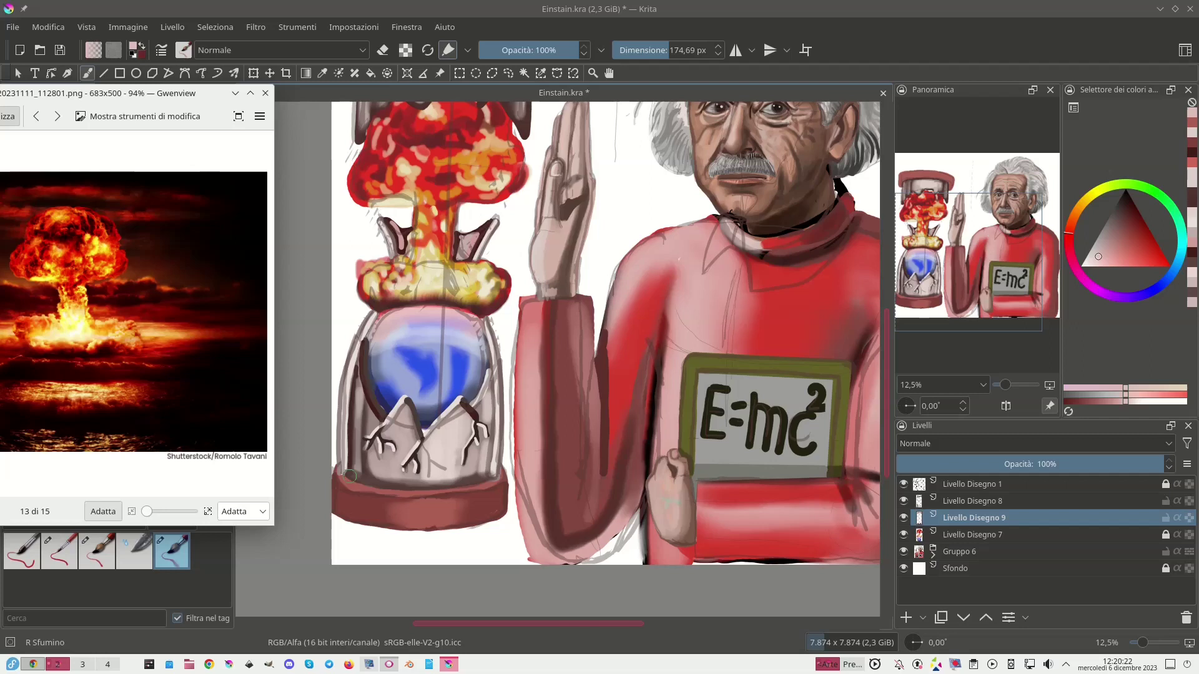
left_click(60, 555)
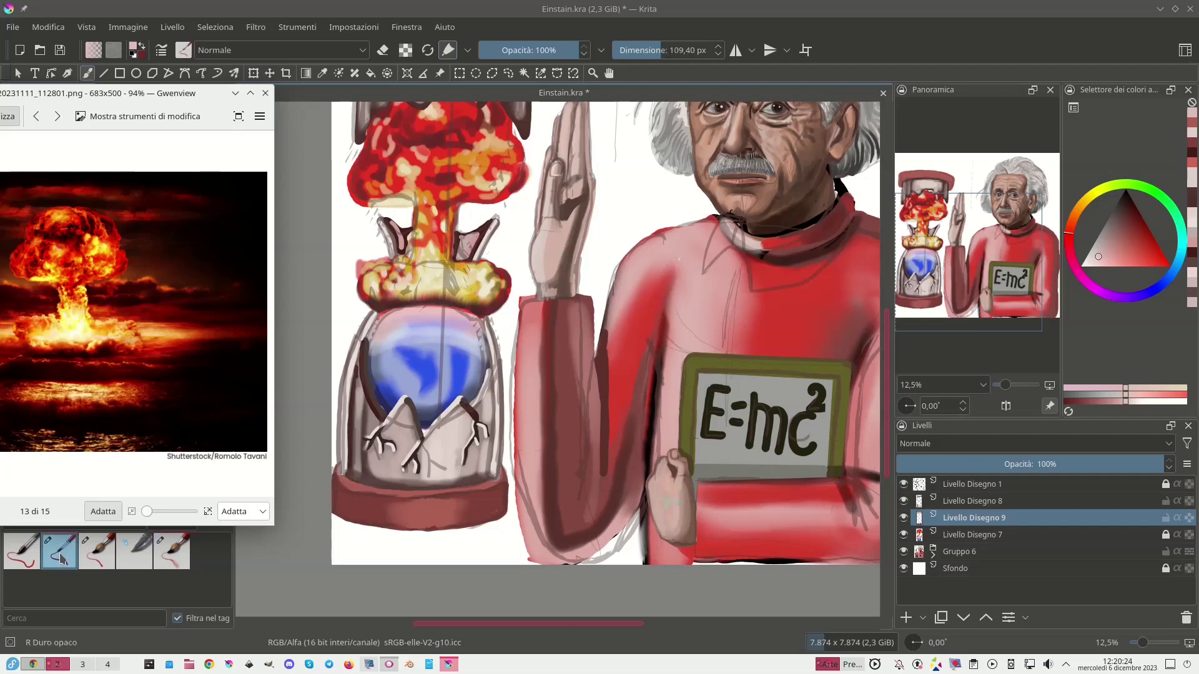
mouse_move(343, 475)
left_mouse_down()
mouse_move(426, 496)
mouse_move(486, 485)
mouse_move(412, 493)
mouse_move(345, 479)
mouse_move(394, 481)
left_mouse_up()
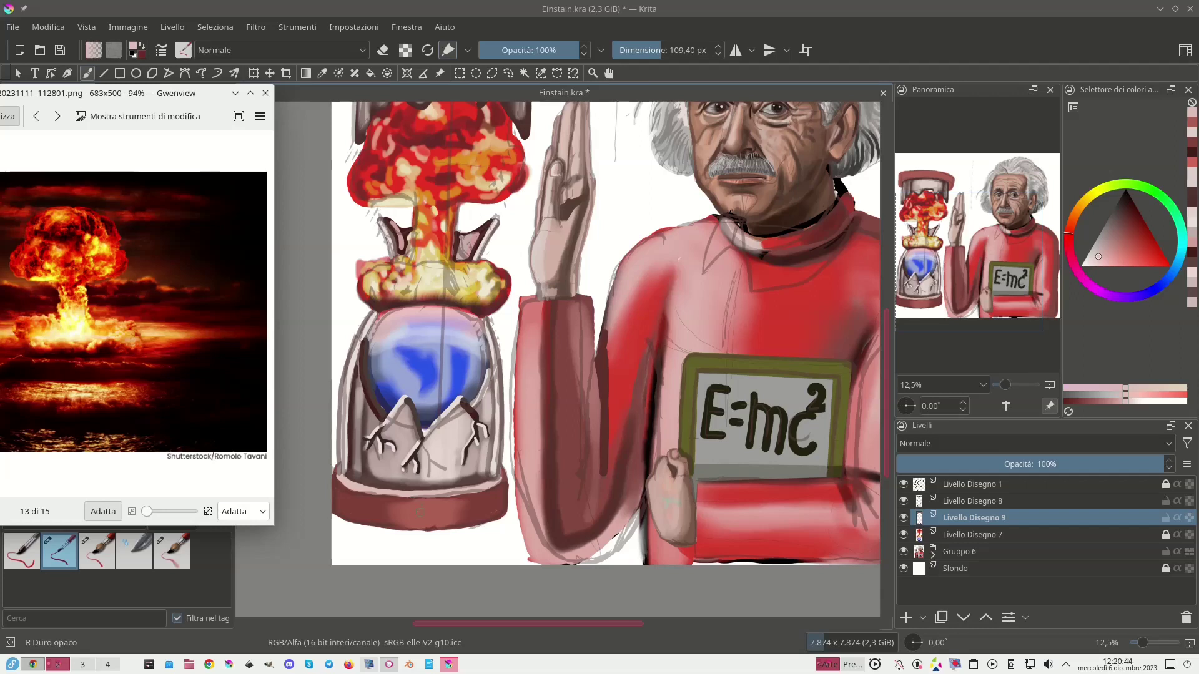
mouse_move(425, 507)
left_mouse_down()
mouse_move(433, 529)
mouse_move(431, 504)
left_mouse_up()
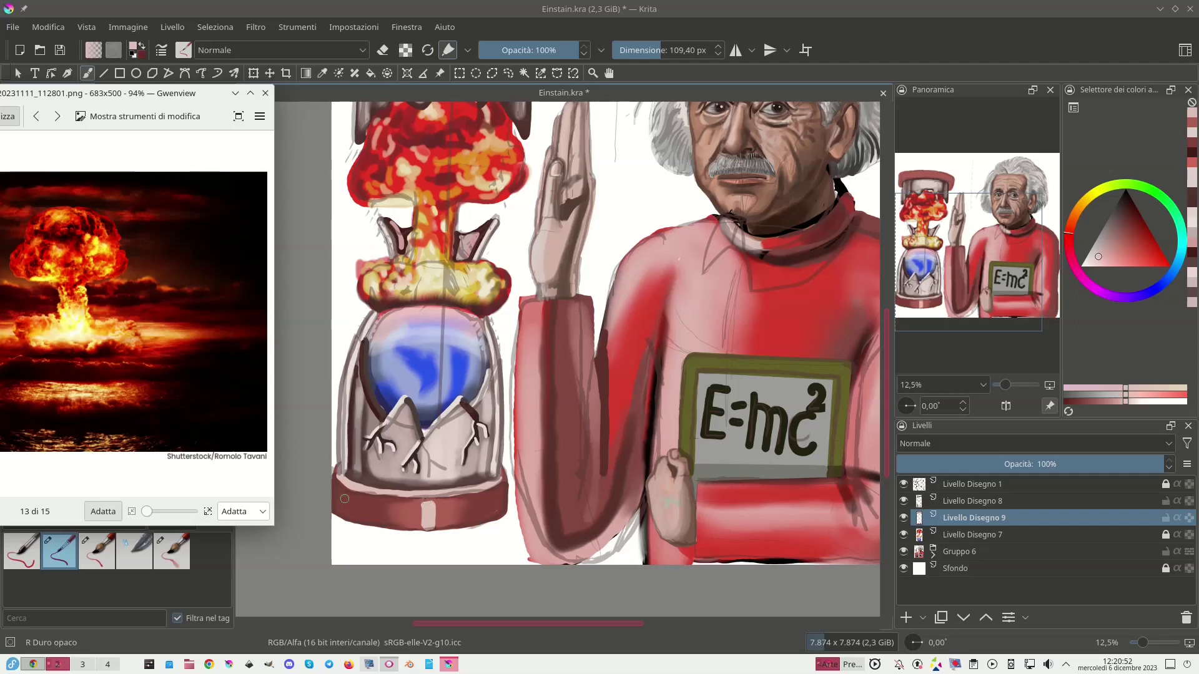
Paint very dark brown shadows at both ends and along the lower edge of the hourglass's lower base.
left_click(1127, 211)
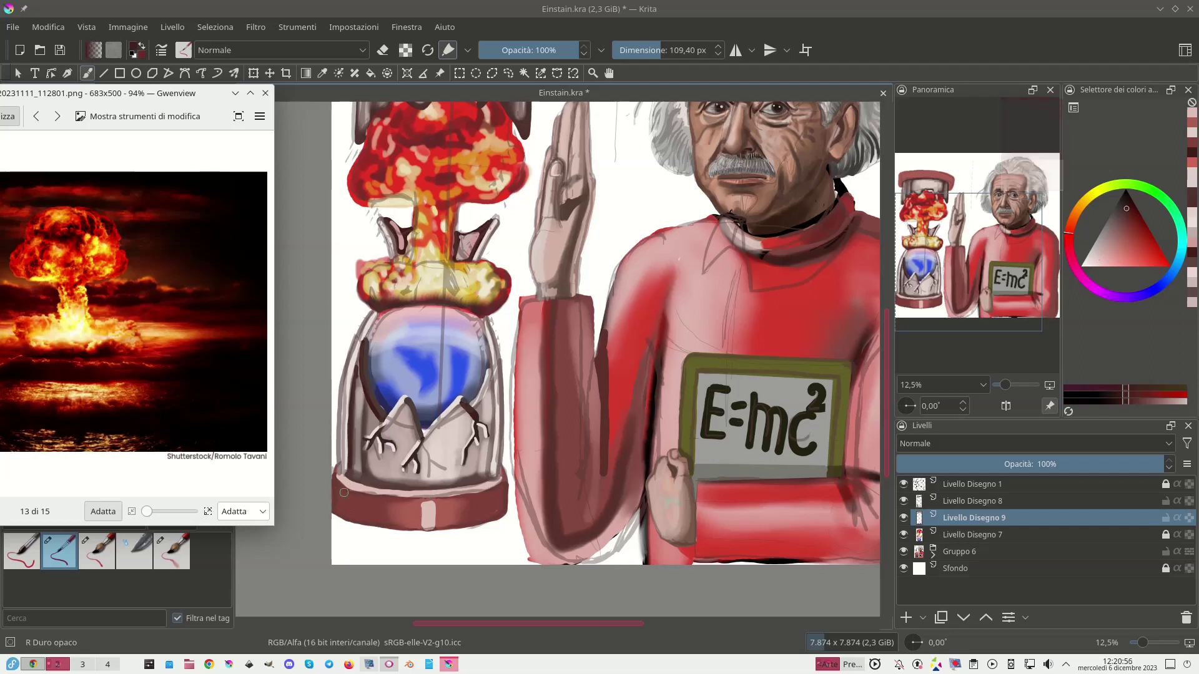
left_click_drag(343, 493, 345, 516)
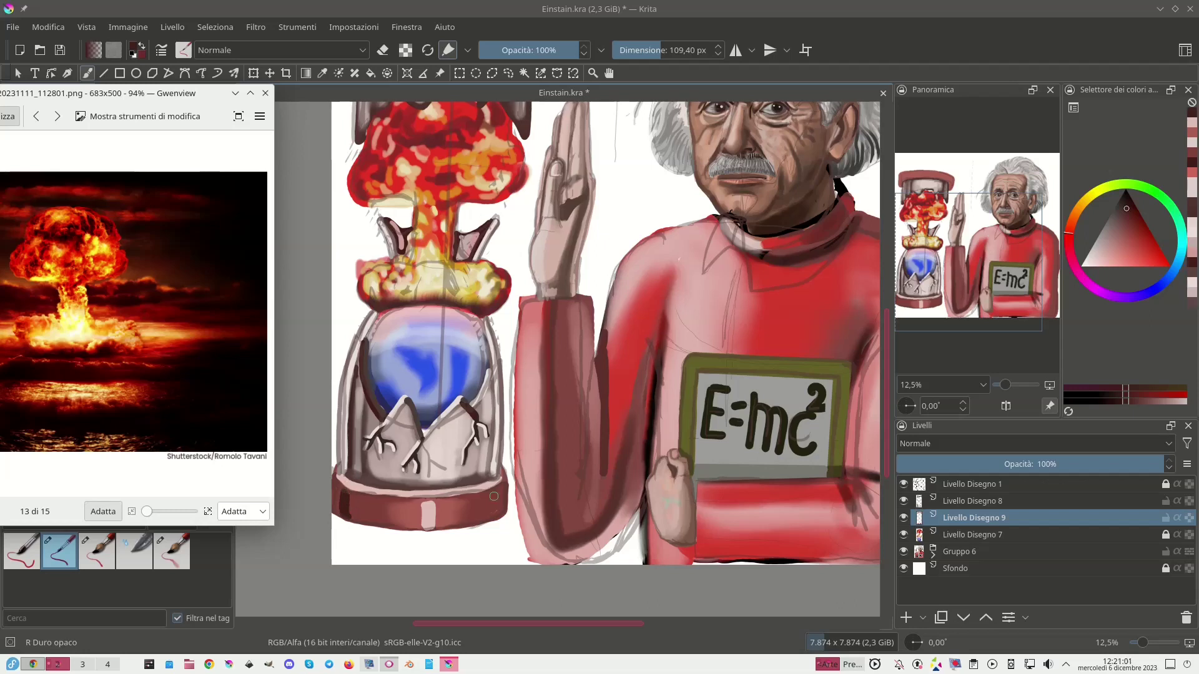
mouse_move(492, 495)
left_mouse_down()
mouse_move(487, 517)
mouse_move(491, 487)
left_mouse_up()
mouse_move(337, 513)
left_mouse_down()
mouse_move(427, 530)
mouse_move(486, 519)
mouse_move(500, 498)
left_mouse_up()
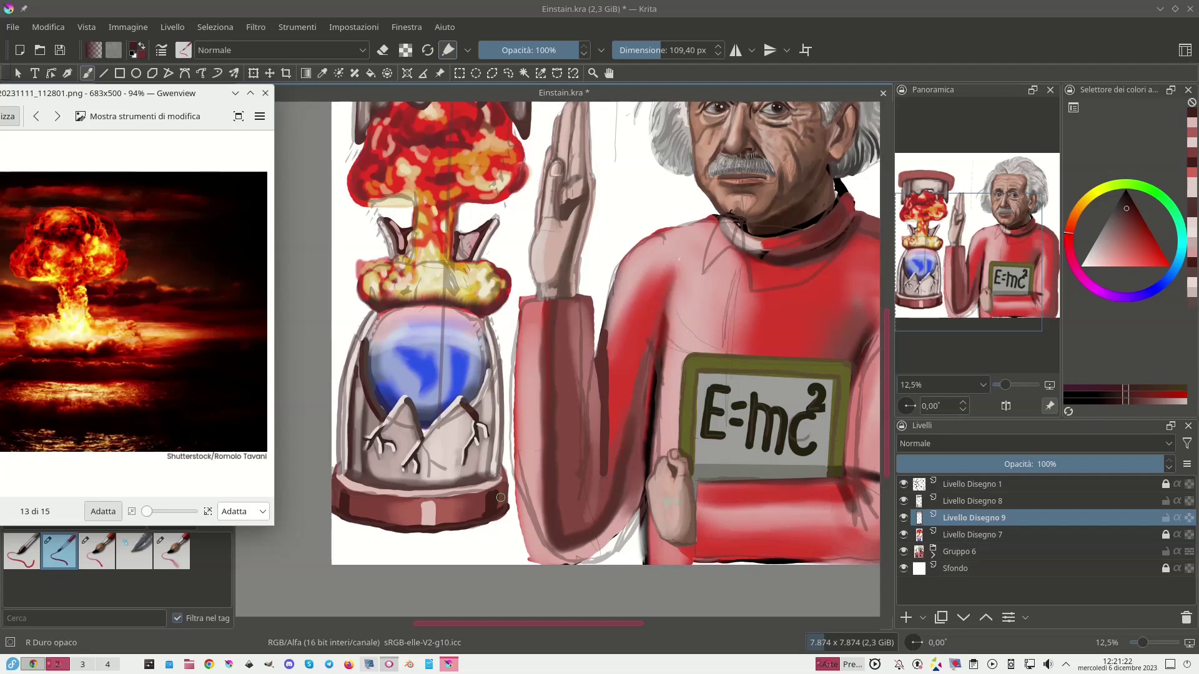
Paint a light pinkish rim along the lower edge of the hourglass's upper cap.
left_click_drag(511, 334, 520, 646)
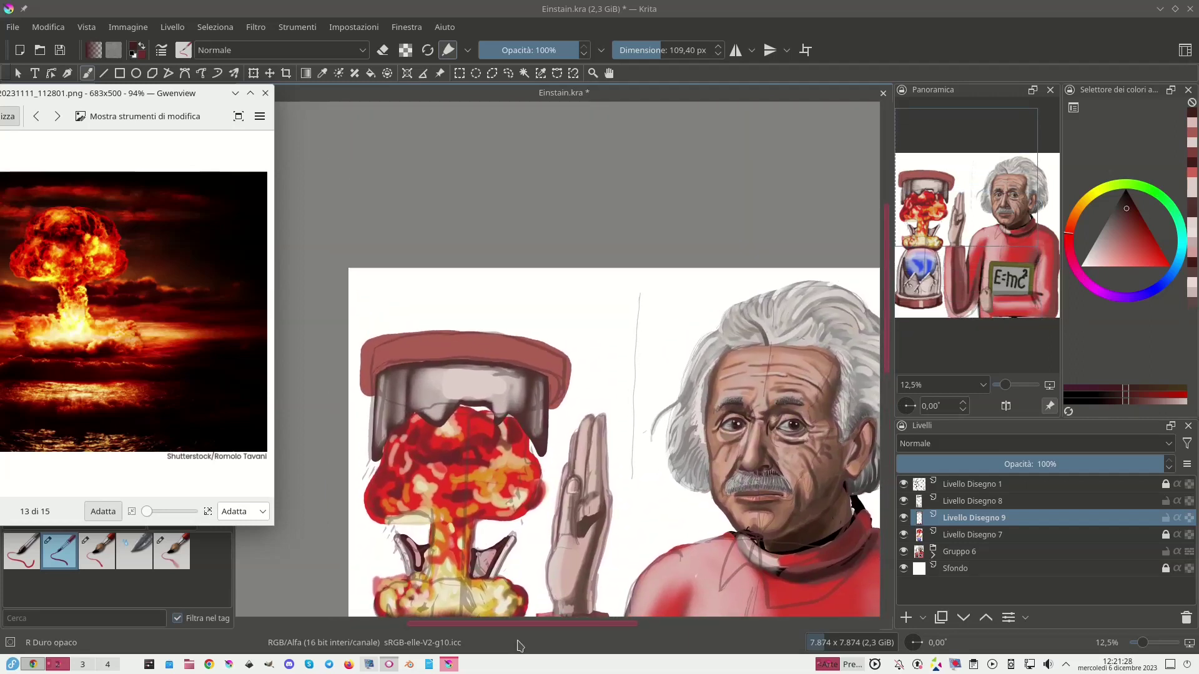
left_click(1095, 259)
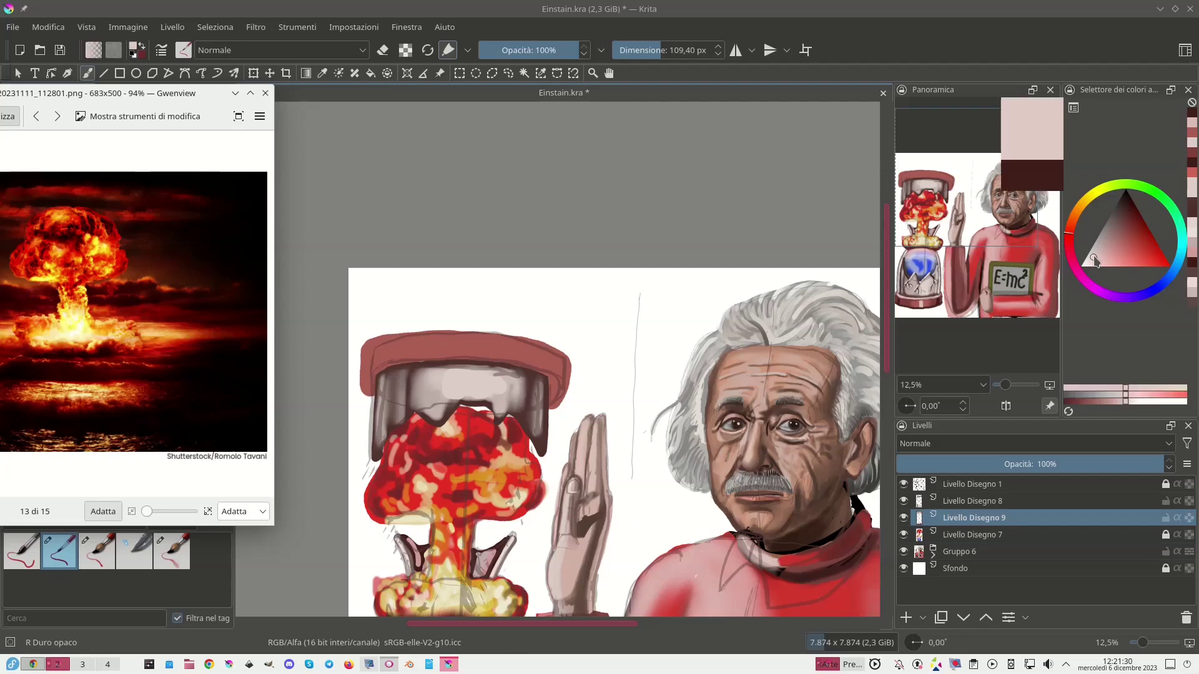
mouse_move(373, 392)
left_mouse_down()
mouse_move(389, 364)
mouse_move(465, 357)
mouse_move(542, 370)
mouse_move(557, 403)
mouse_move(536, 360)
left_mouse_up()
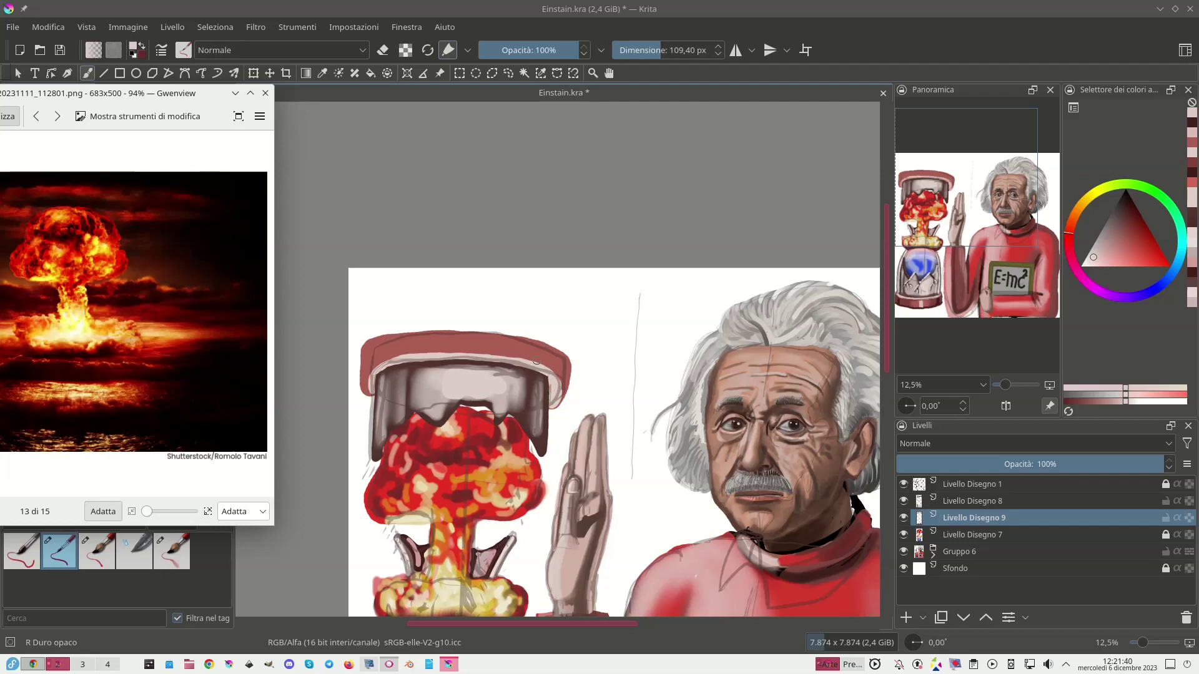
Sample the upper cap's muted red, touch up its right end and extend its upper edge into a smoother curve.
left_click(562, 378, "ctrl")
left_click_drag(561, 378, 552, 407)
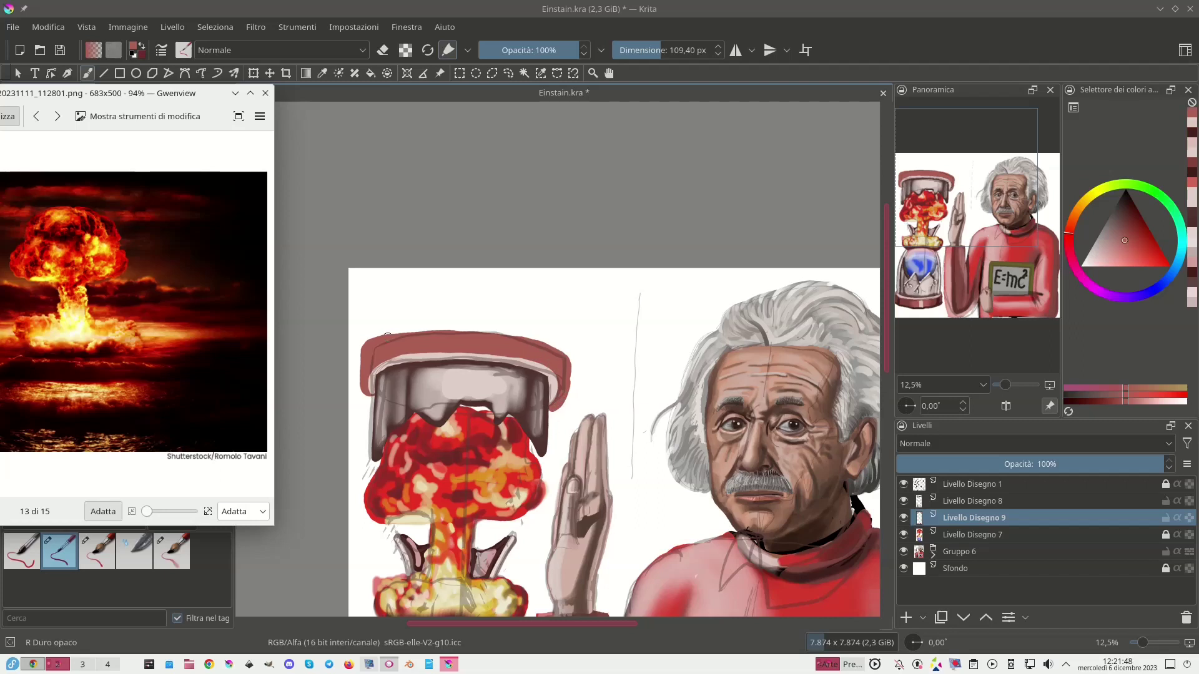
mouse_move(391, 335)
left_mouse_down()
mouse_move(480, 328)
mouse_move(565, 355)
left_mouse_up()
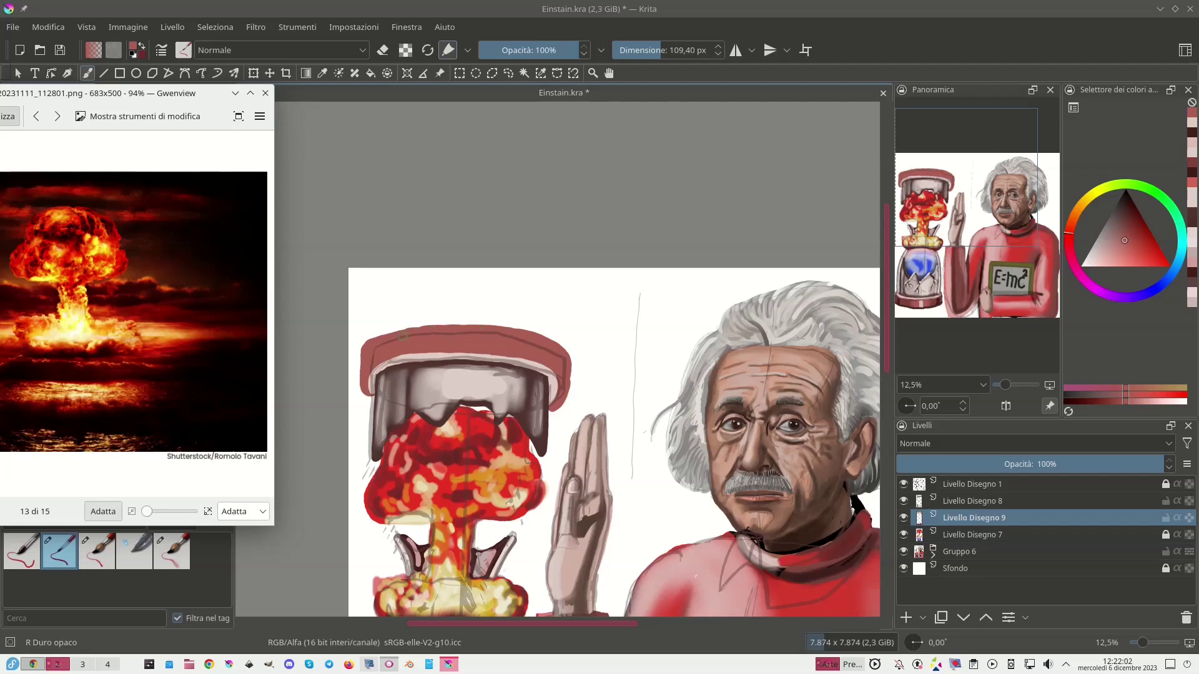
Erase the excess red paint around both ends of the hourglass's upper cap with the R Duro opaco brush in eraser mode.
left_click(37, 554)
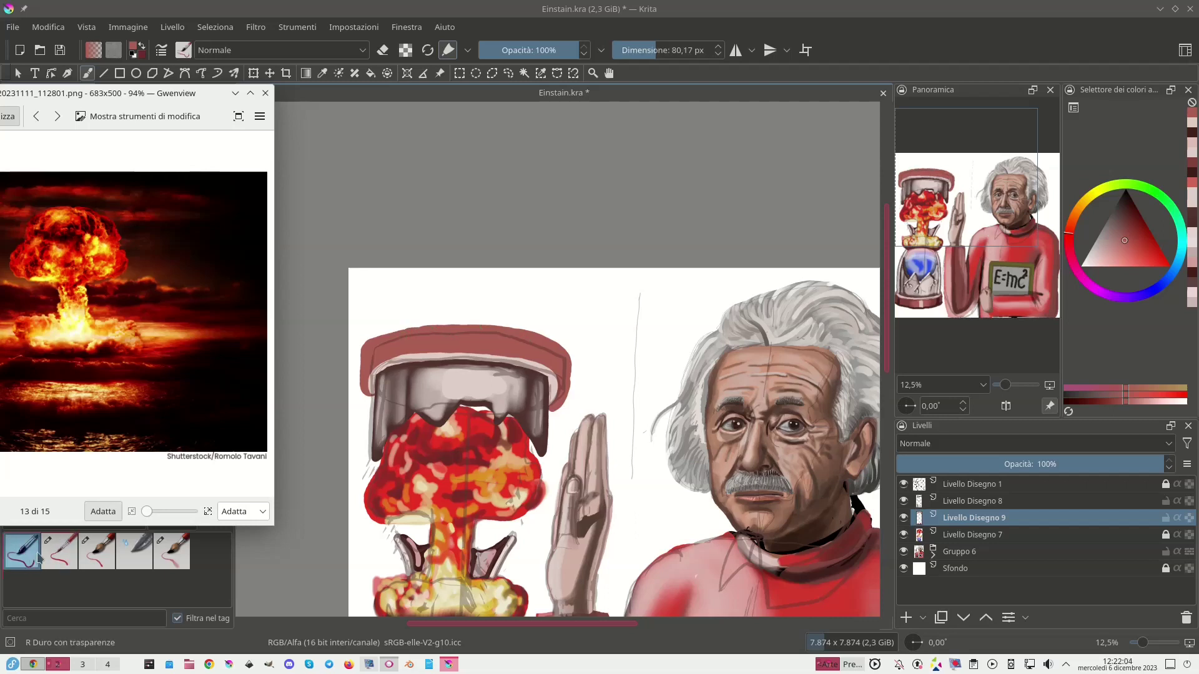
left_click(66, 558)
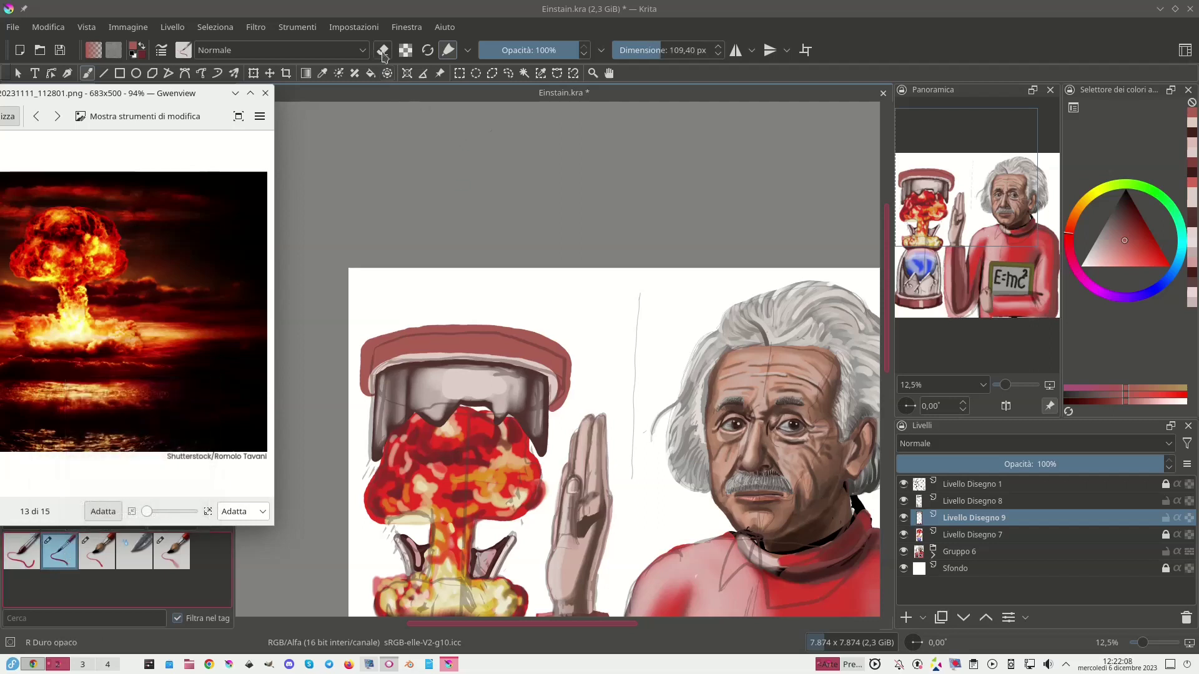
mouse_move(563, 342)
left_mouse_down()
mouse_move(556, 406)
mouse_move(551, 337)
left_mouse_up()
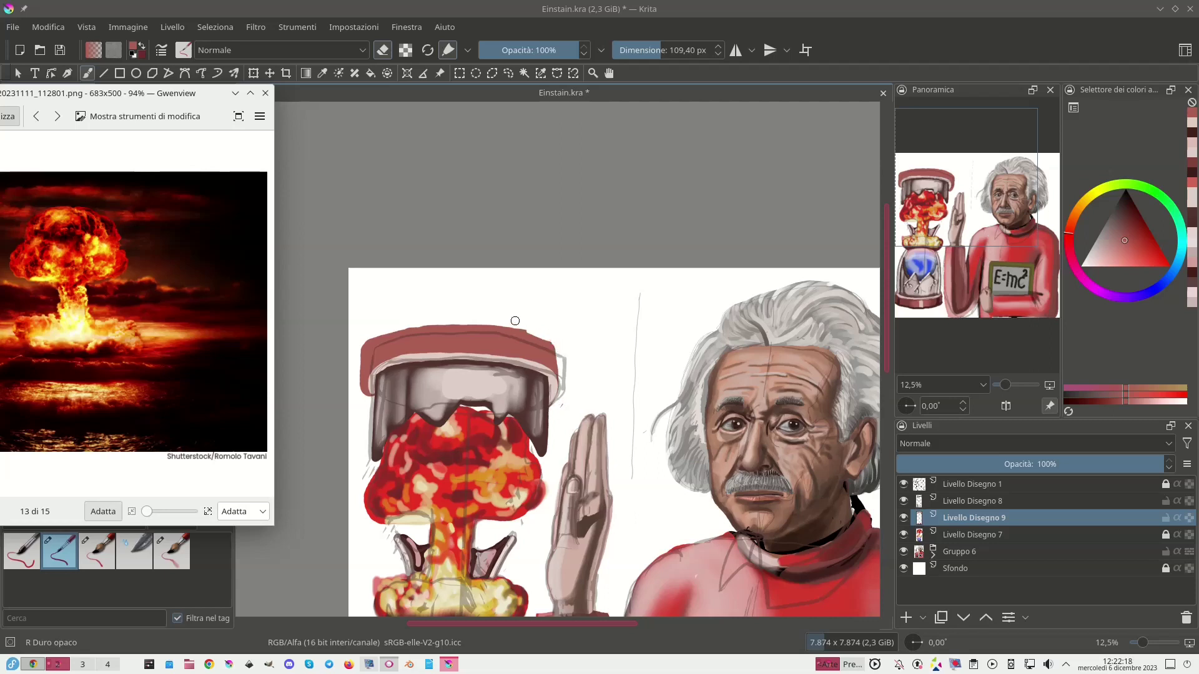
mouse_move(369, 334)
left_mouse_down()
mouse_move(365, 397)
mouse_move(364, 340)
mouse_move(362, 382)
left_mouse_up()
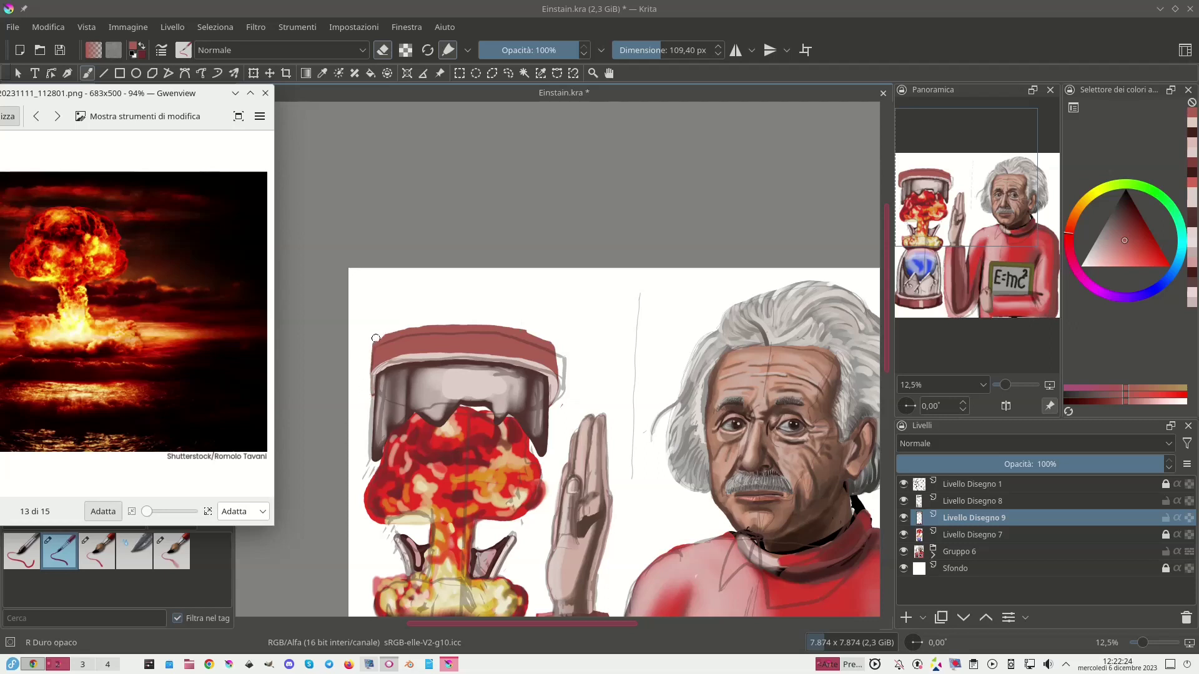
left_click_drag(396, 329, 496, 326)
key("ctrl+z")
key("ctrl+z")
left_click_drag(367, 339, 367, 392)
Hide the sketch layer Livello Disegno 1 and choose a very pale pink paint colour.
left_click_drag(983, 277, 937, 207)
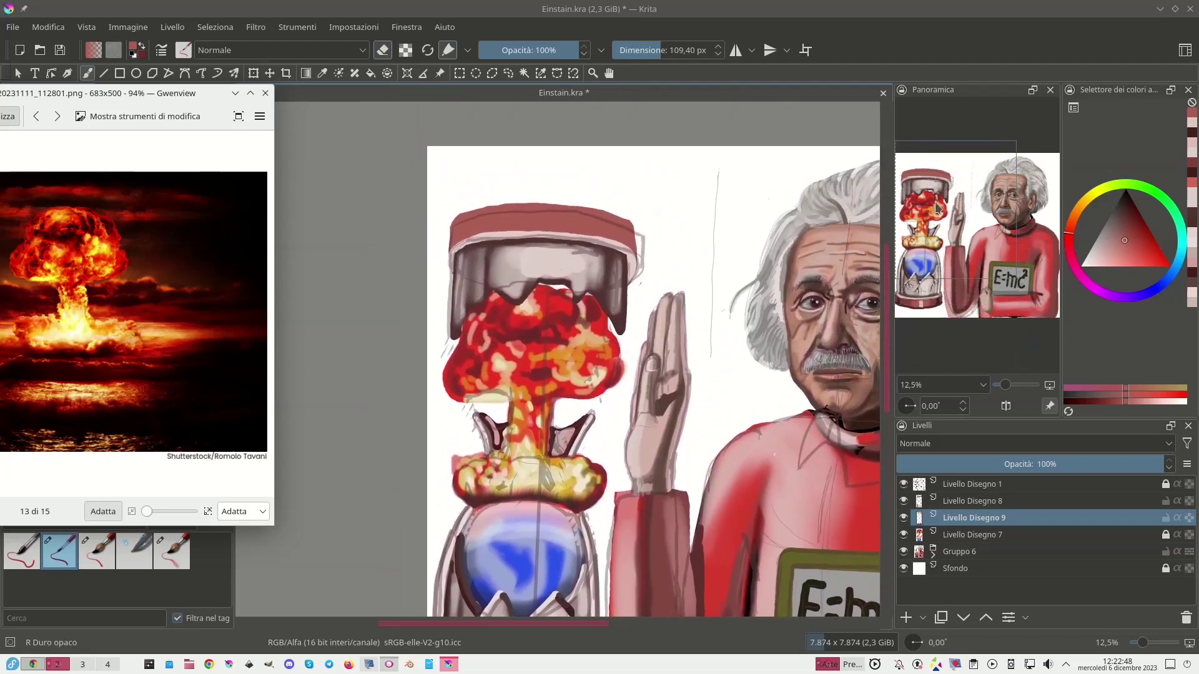
left_click(903, 484)
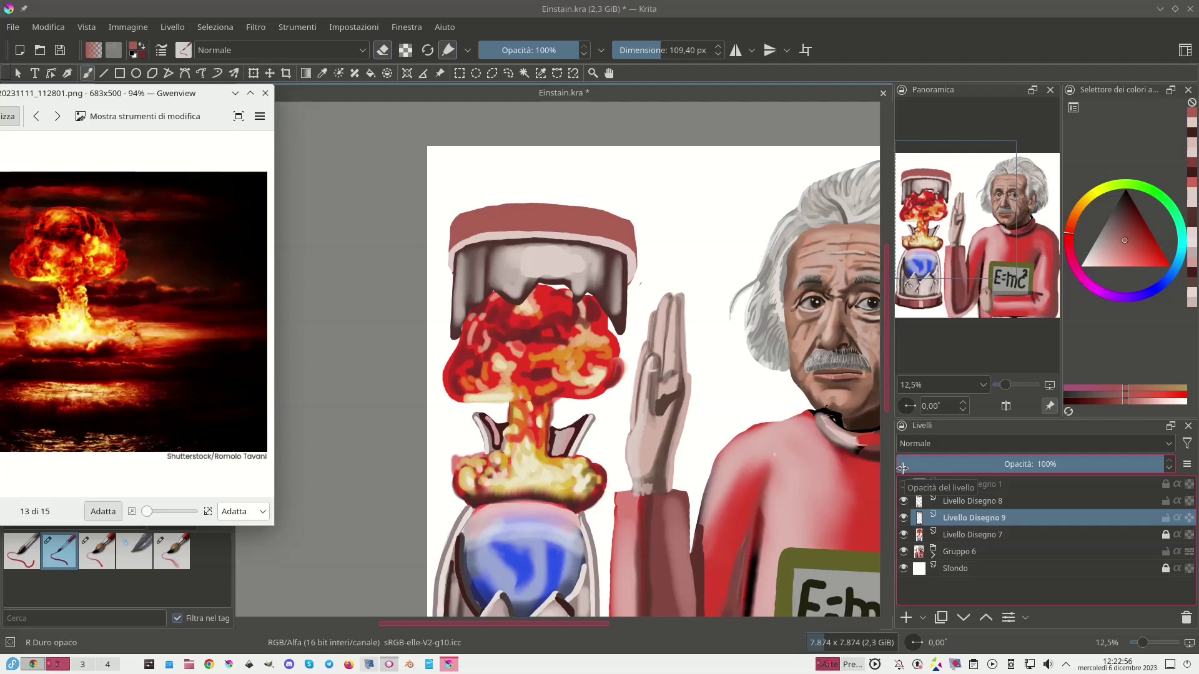
left_click_drag(1103, 262, 1092, 269)
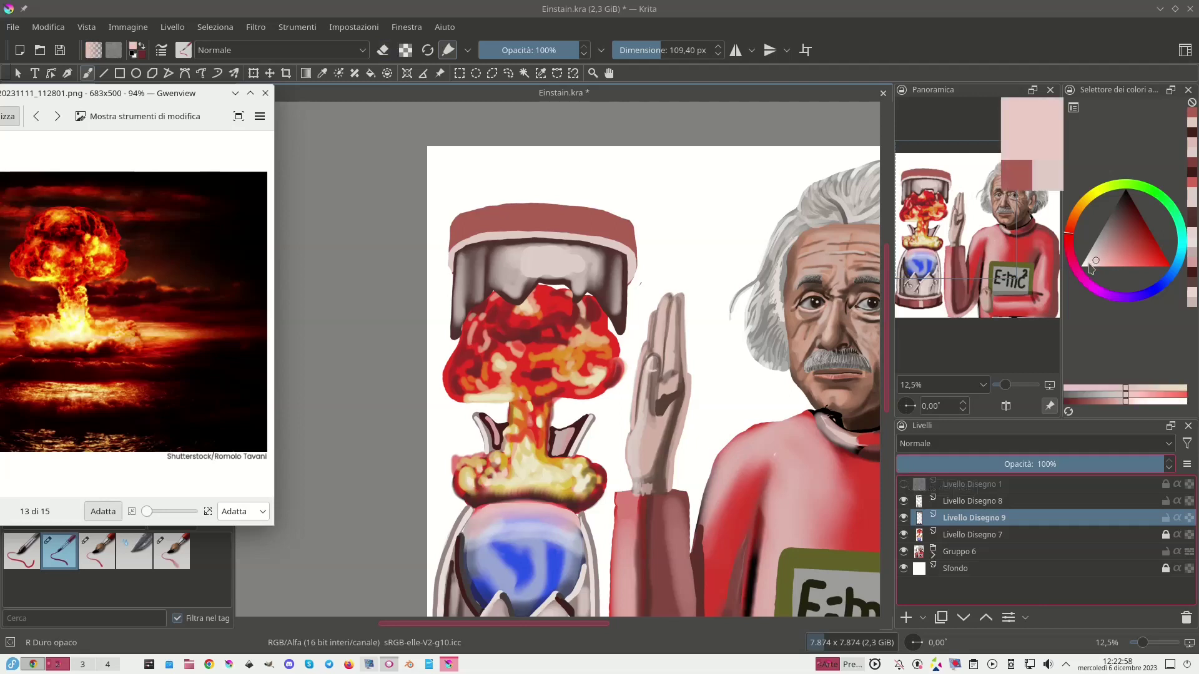
Blend the shadows and edges of the hourglass's lower base with the R Sfumino brush.
left_click_drag(963, 243, 946, 286)
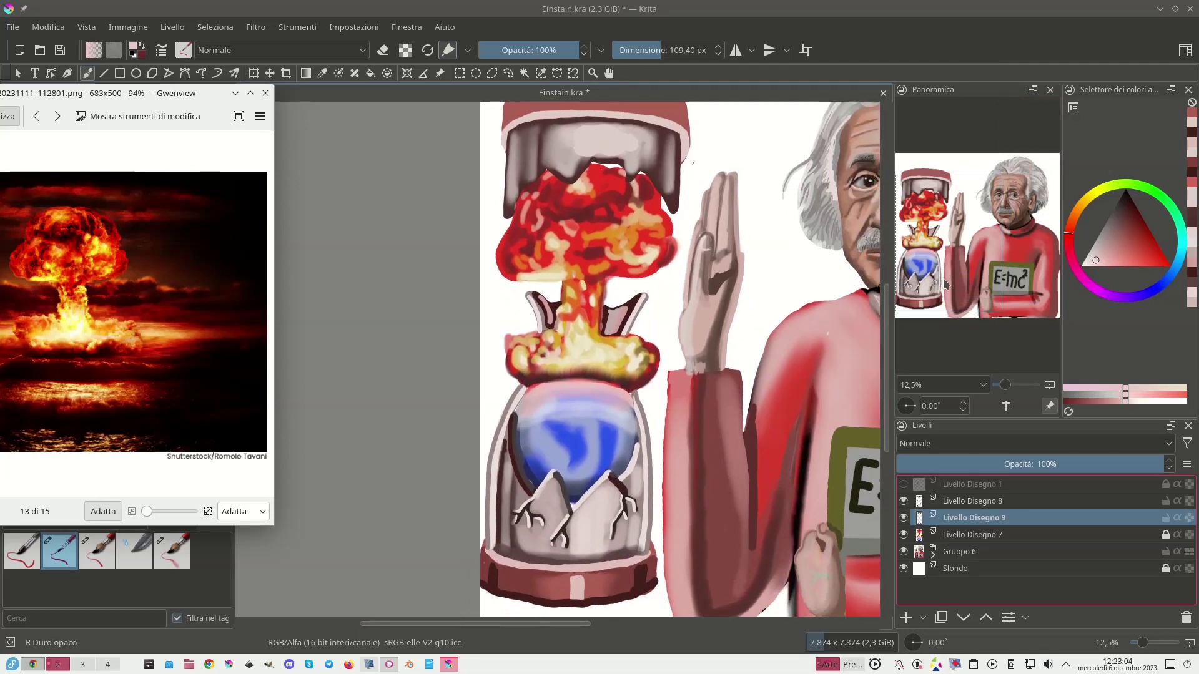
left_click_drag(944, 284, 954, 269)
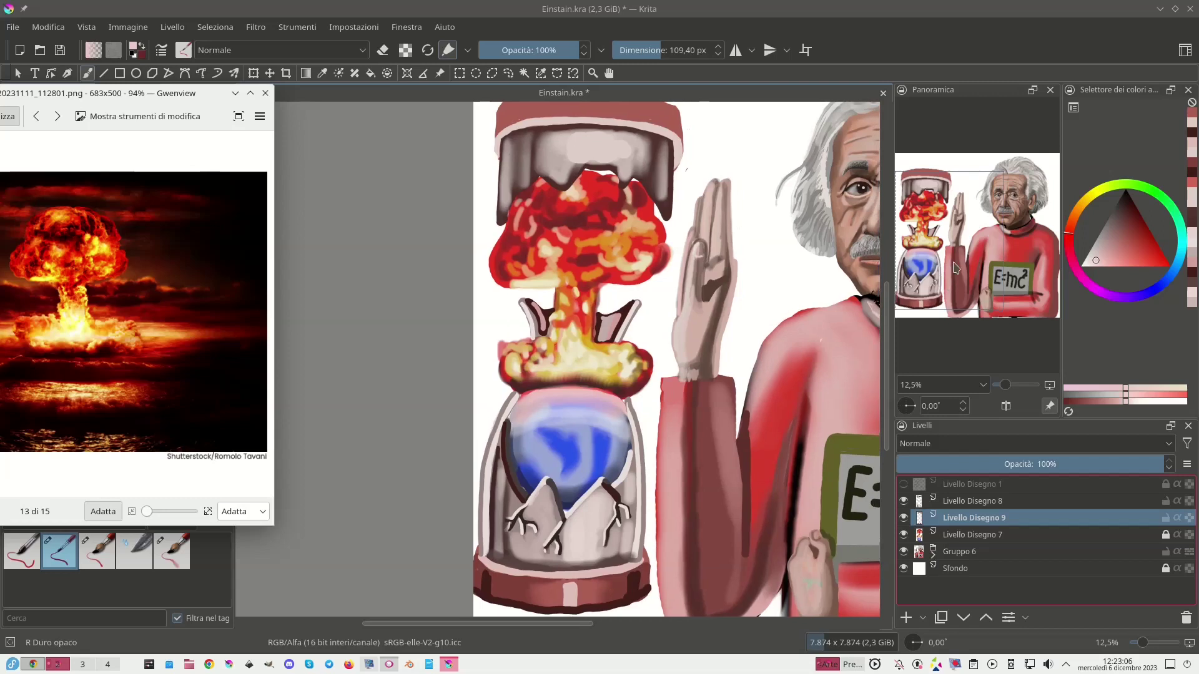
left_click(163, 553)
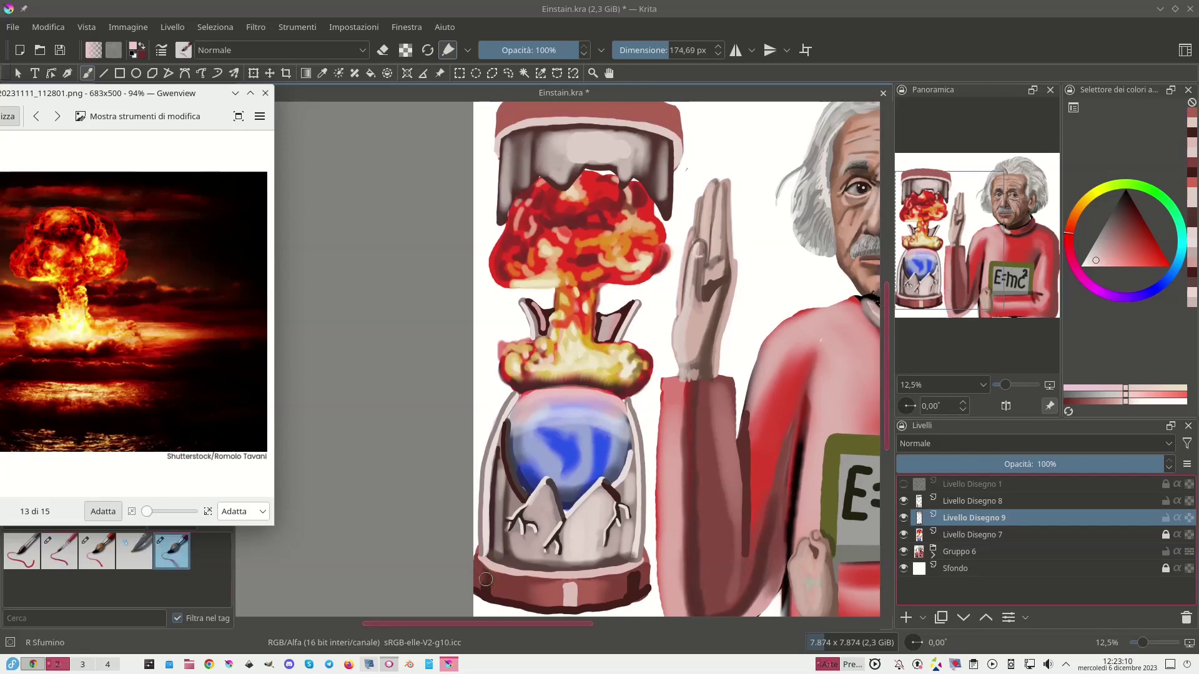
mouse_move(519, 602)
left_mouse_down()
mouse_move(579, 610)
mouse_move(636, 599)
mouse_move(632, 580)
mouse_move(643, 589)
mouse_move(566, 591)
mouse_move(561, 603)
mouse_move(577, 597)
mouse_move(534, 584)
left_mouse_up()
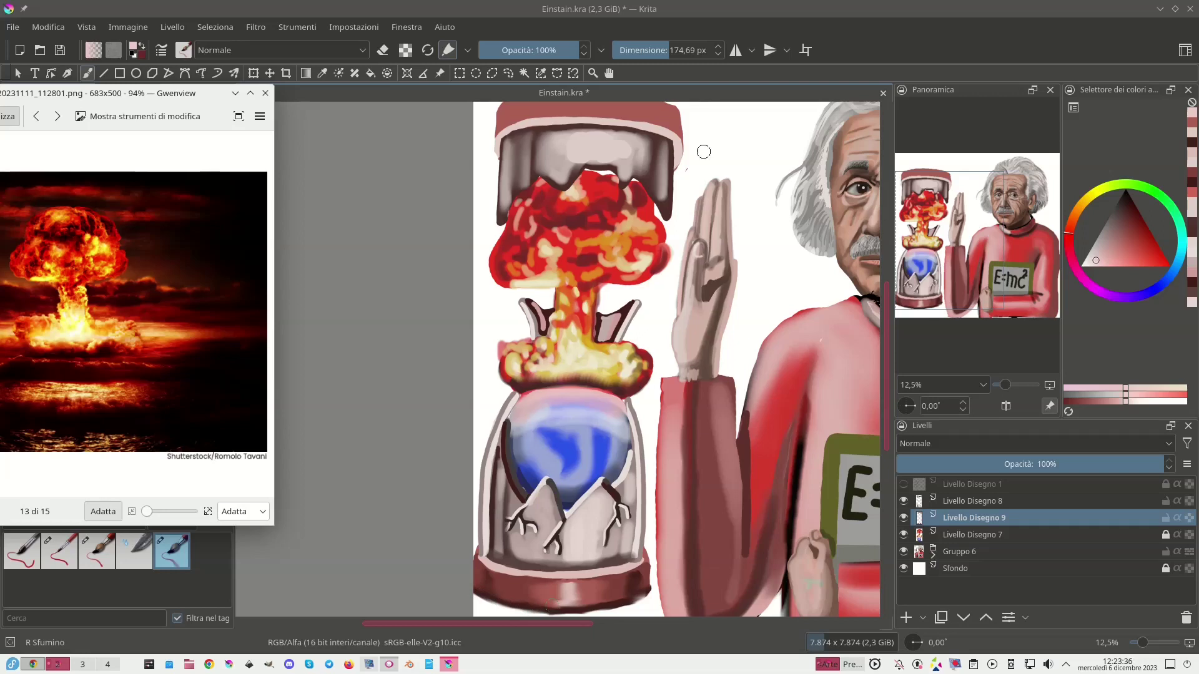
Erase the stray marks beside the right end of the hourglass's upper cap.
left_click_drag(687, 166, 689, 168)
left_click_drag(707, 144, 648, 277)
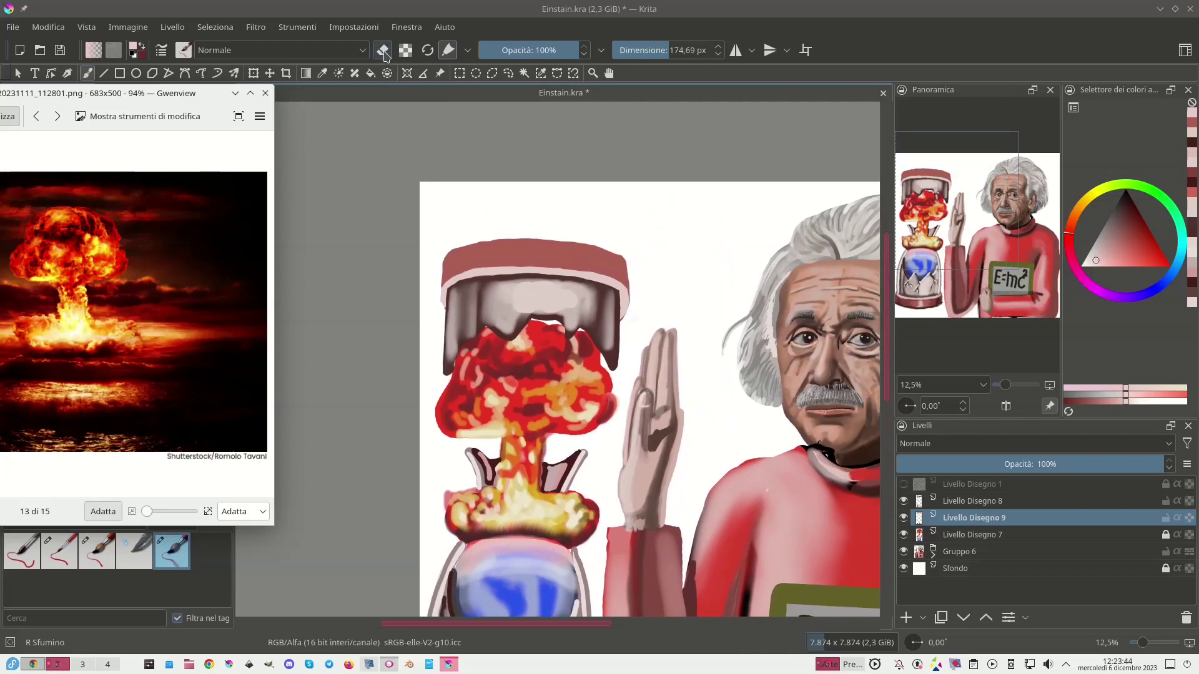
key("slash")
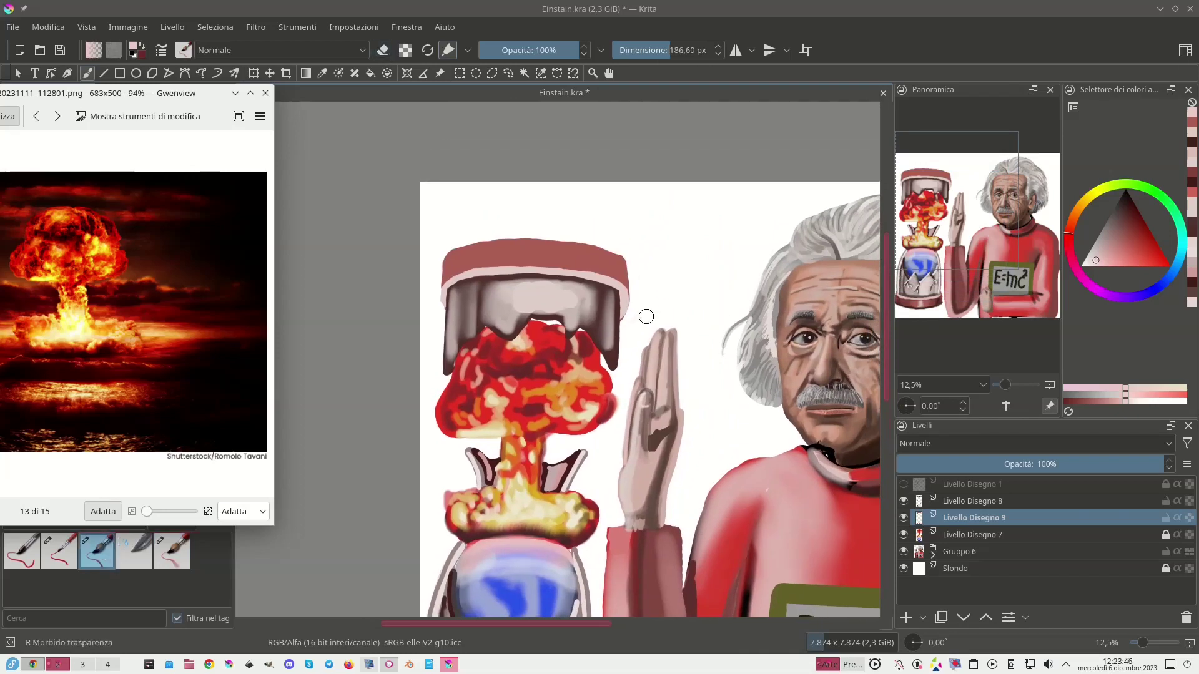
left_click_drag(631, 328, 637, 307)
left_click(386, 50)
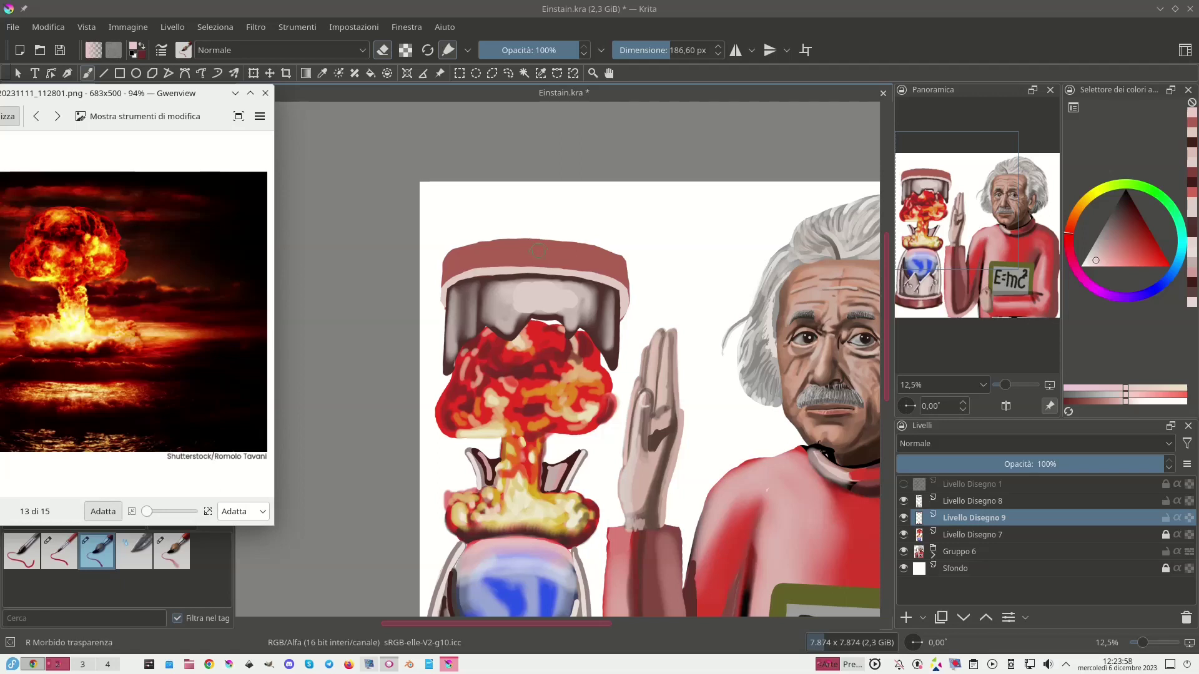
Paint a pale pink highlight in the upper cap's centre and darker red and dark brown shading towards its ends with R Morbido trasparenza.
left_click_drag(536, 247, 552, 247)
key("x")
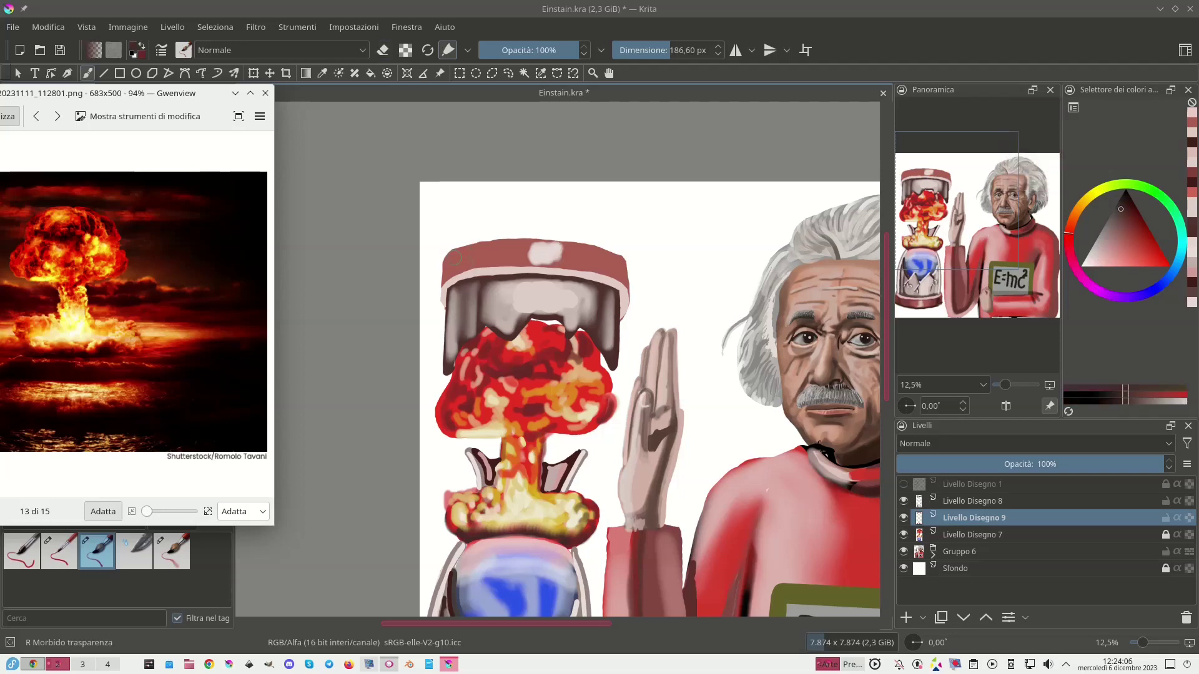
left_click(1122, 233)
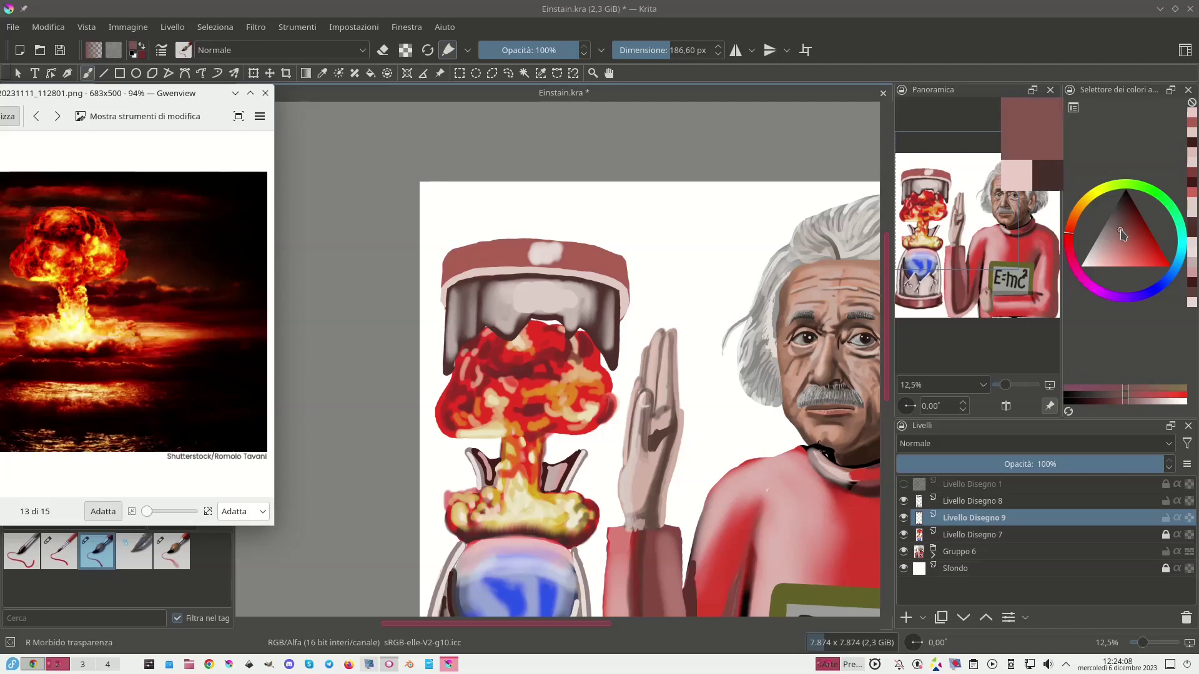
left_click_drag(1124, 236, 1123, 231)
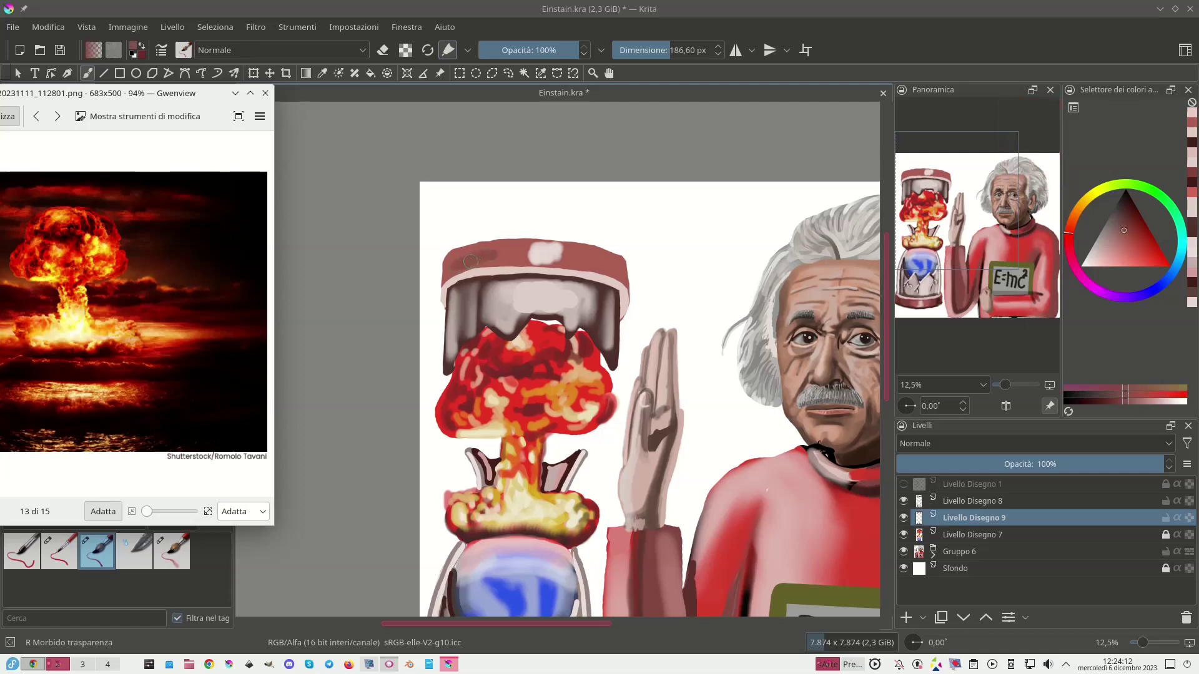
left_click_drag(460, 259, 499, 248)
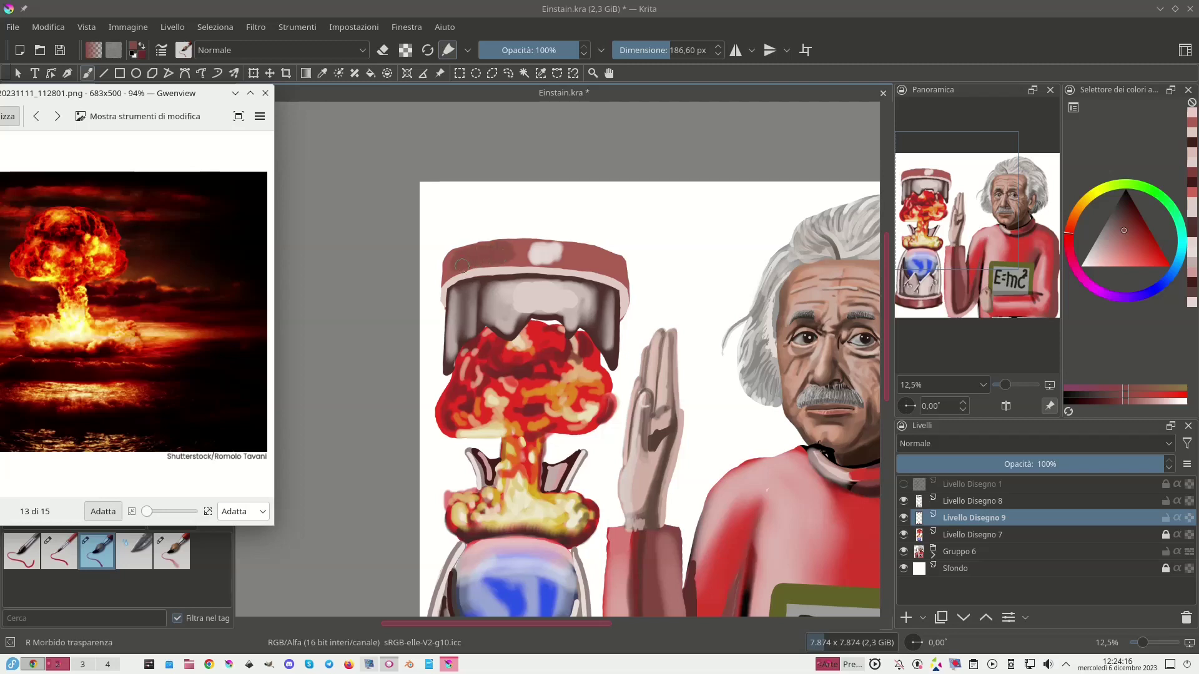
left_click_drag(455, 258, 460, 242)
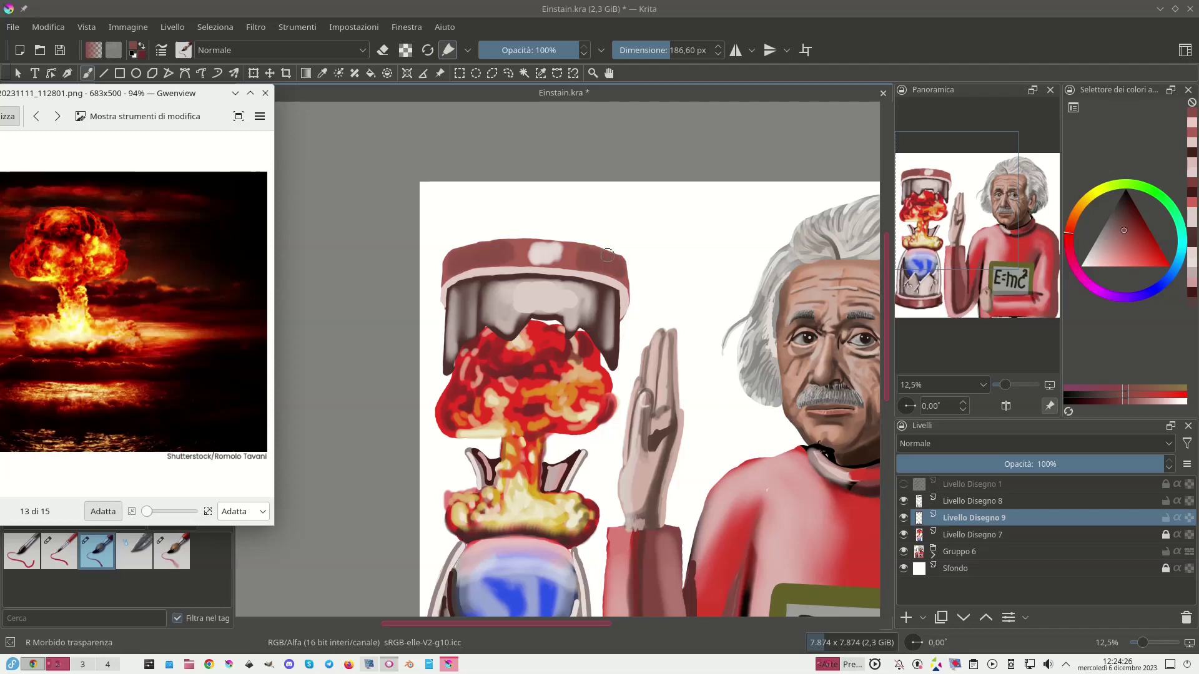
left_click(575, 240, "ctrl")
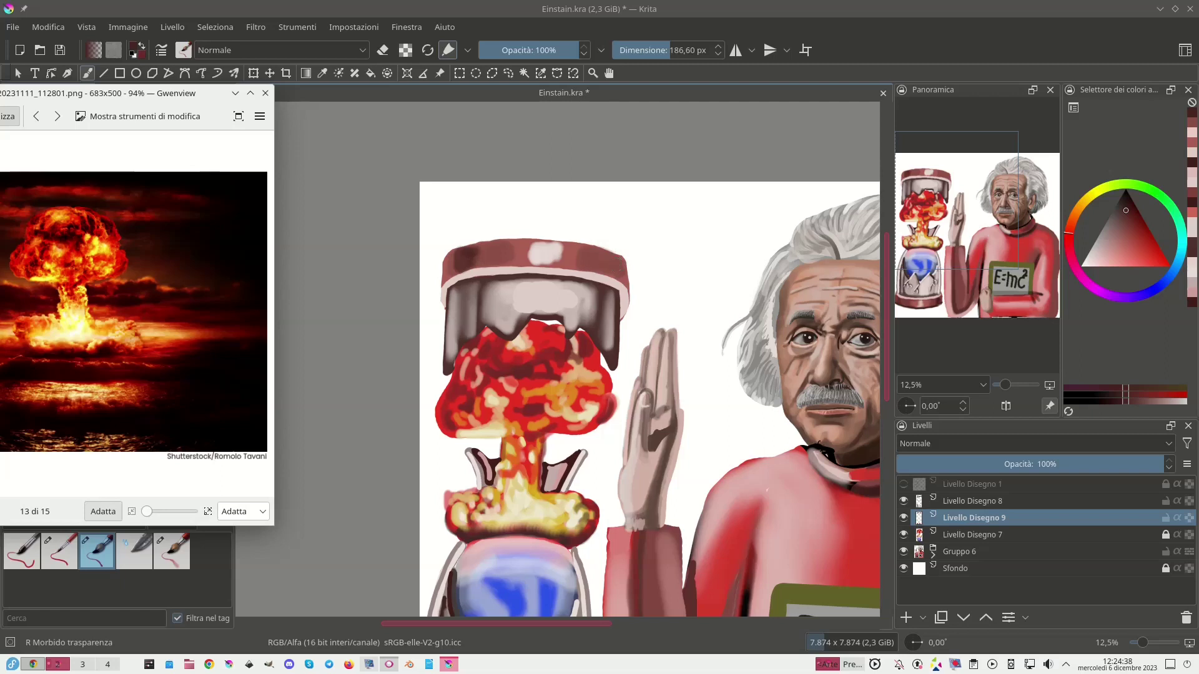
left_click_drag(614, 267, 614, 259)
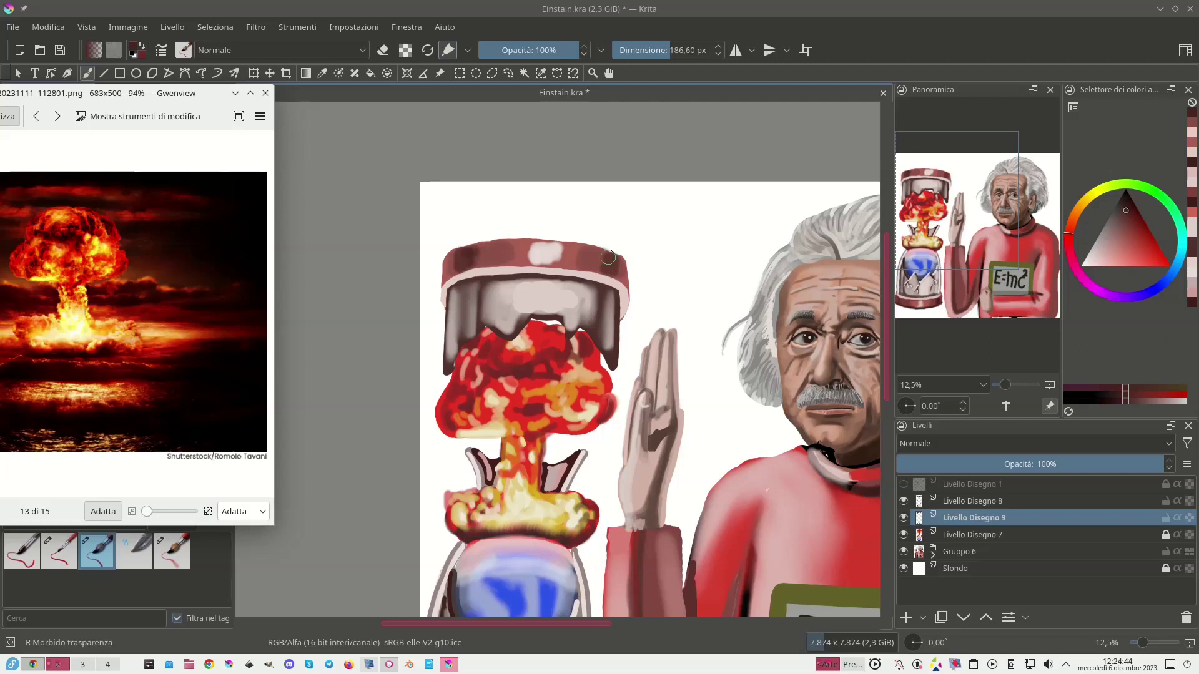
Blend the upper cap's highlight and shading with the R Sfumino brush and deepen its right end with a darker brown.
left_click(180, 565)
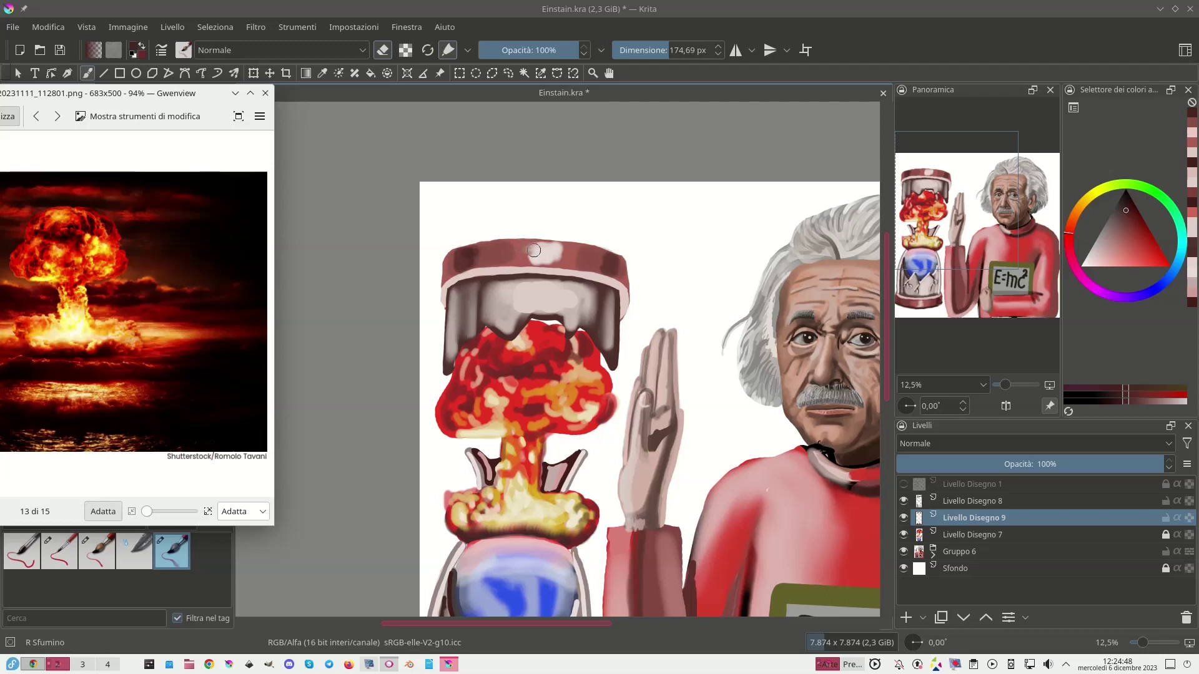
left_click_drag(525, 258, 558, 248)
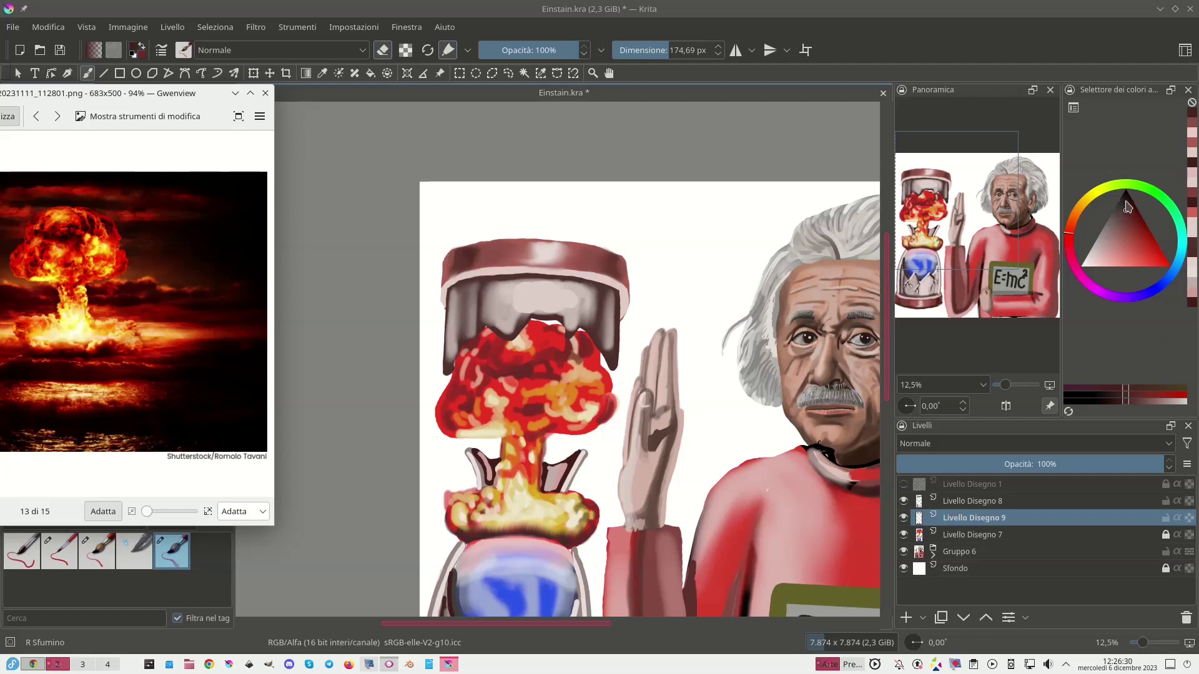
left_click_drag(1127, 206, 1125, 202)
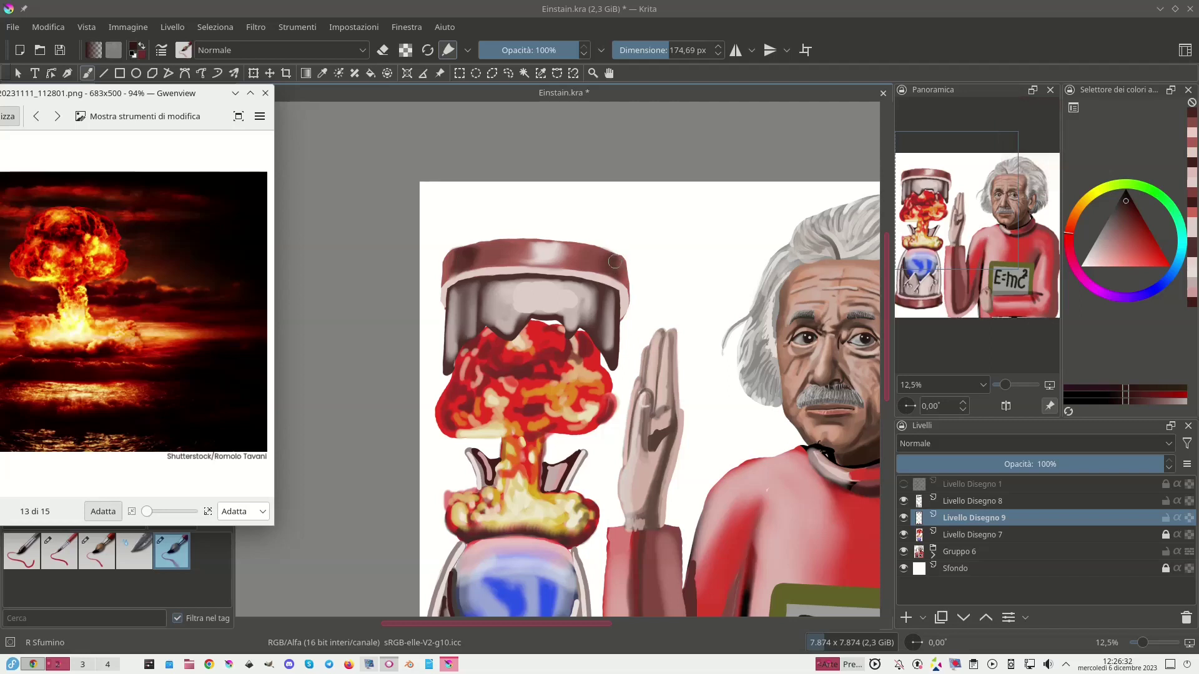
left_click_drag(616, 265, 610, 254)
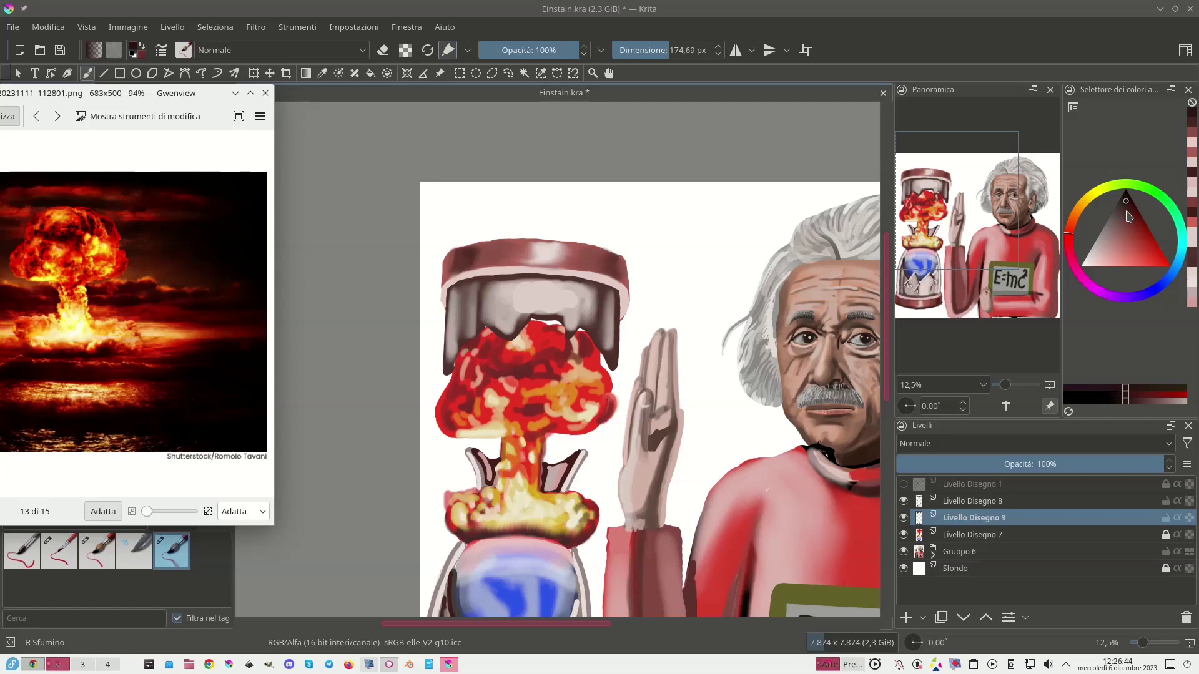
Make Gruppo 6 the active layer, toggle its visibility to check its contents, and select the R Duro opaco brush.
left_click_drag(961, 215, 985, 234)
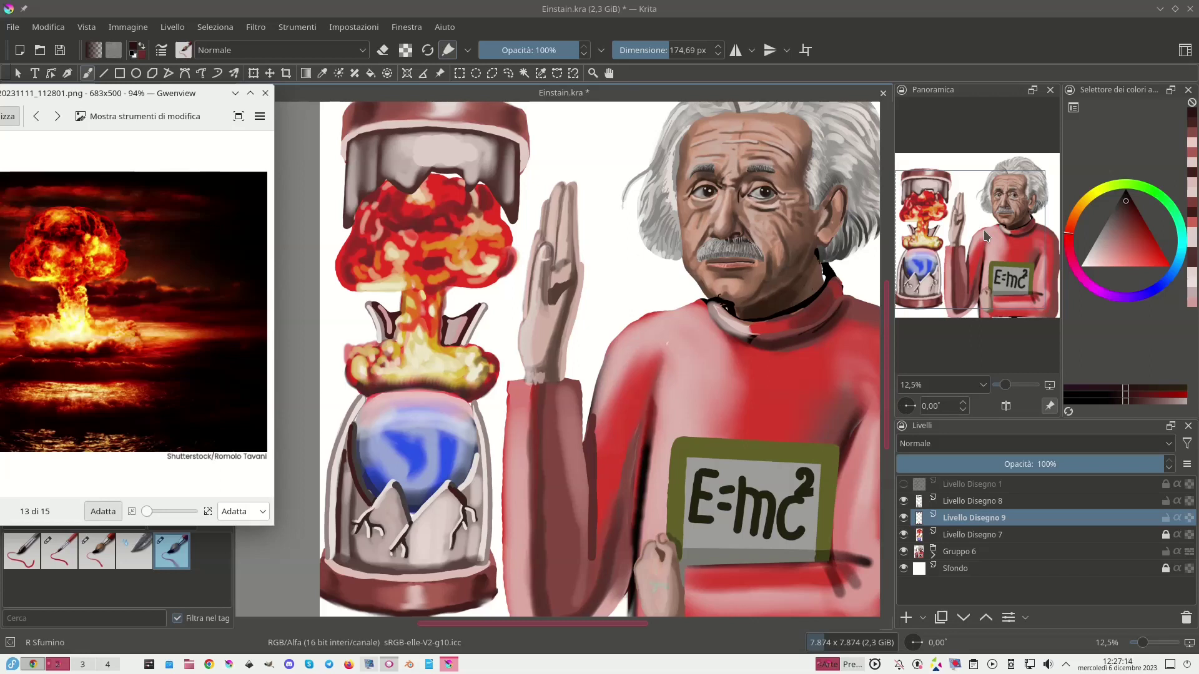
left_click(56, 556)
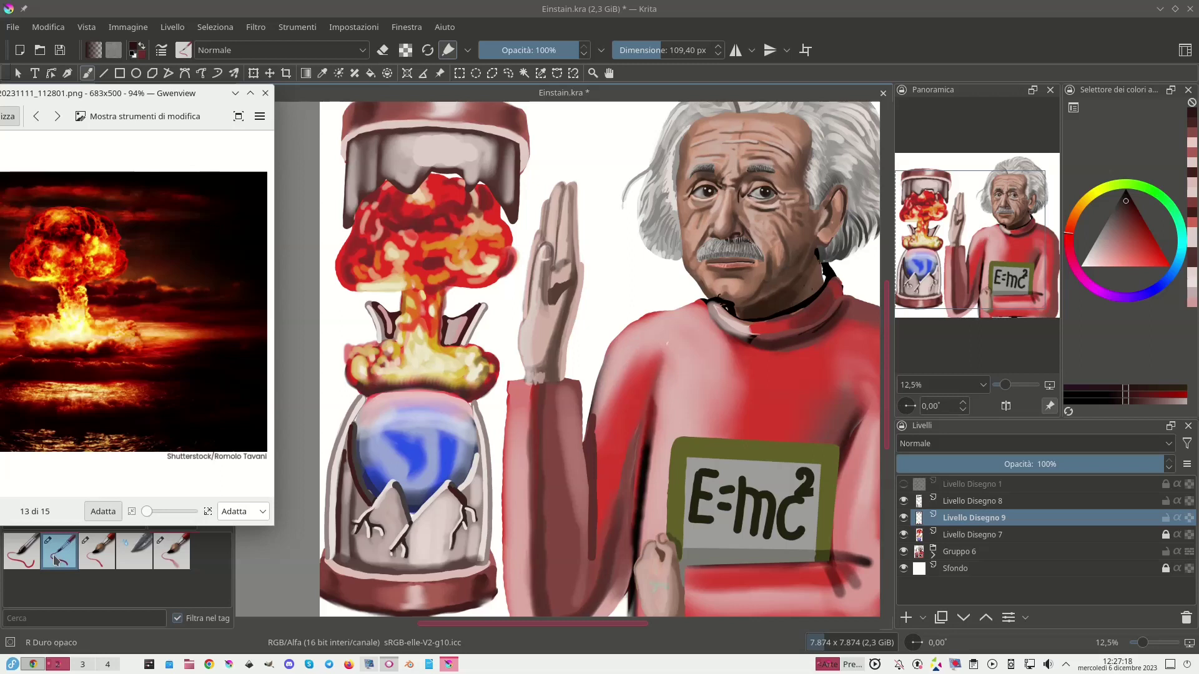
left_click(925, 553)
left_click(903, 553)
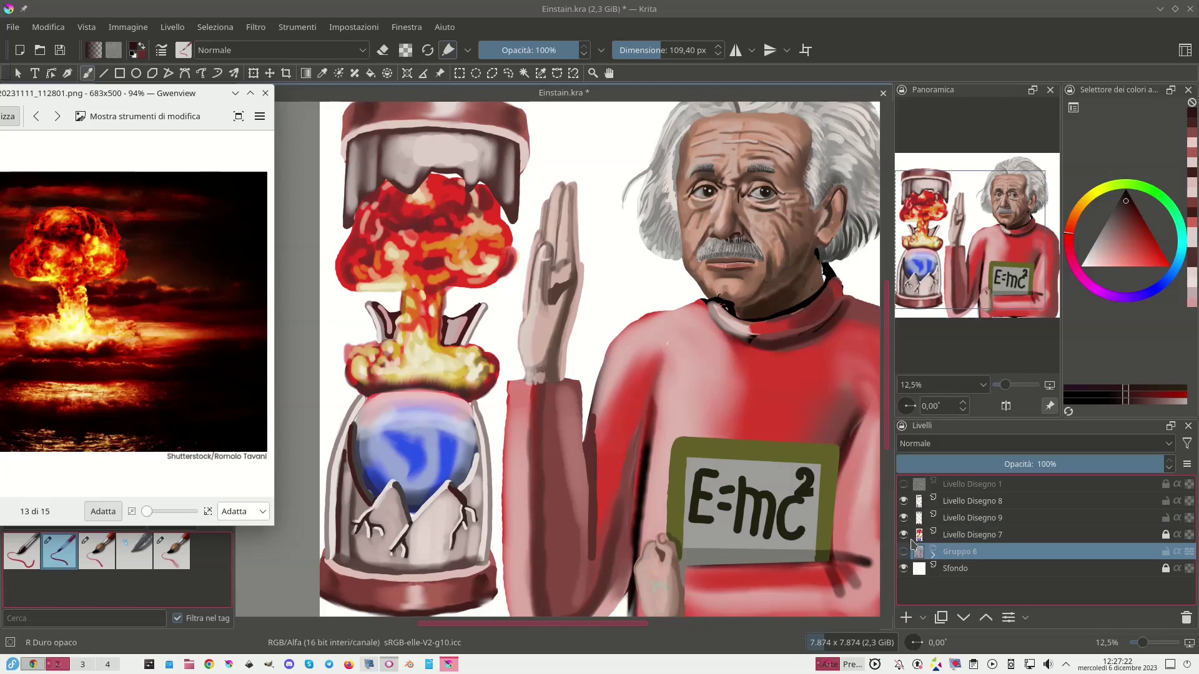
left_click(903, 553)
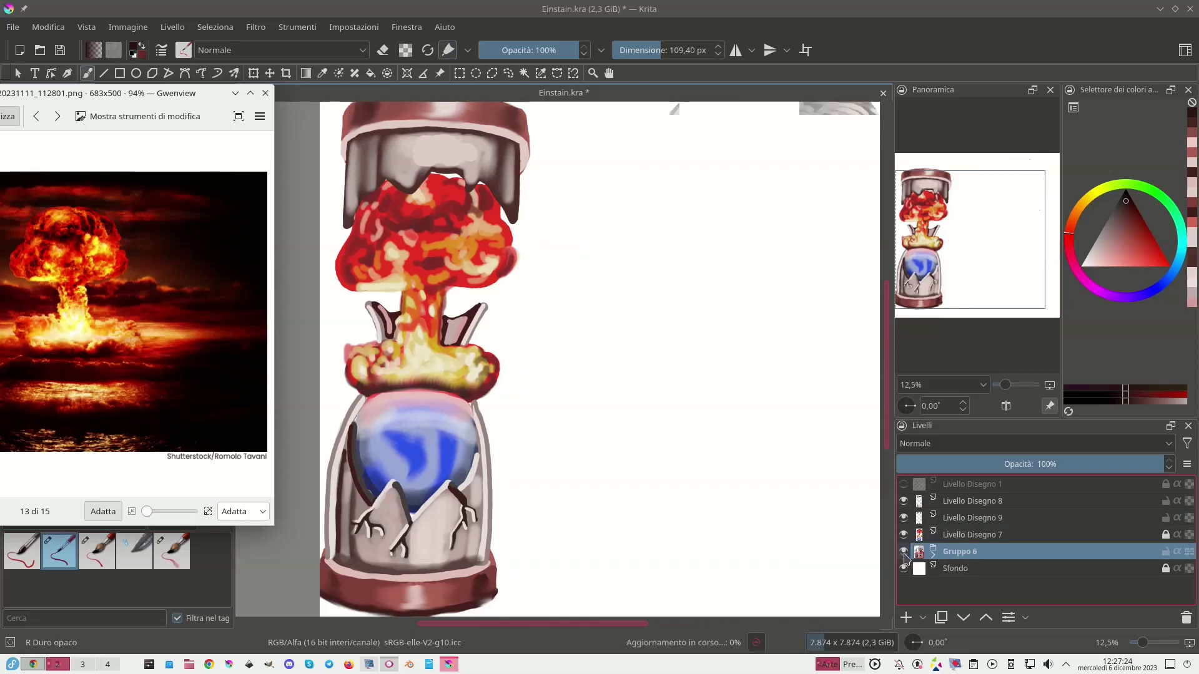
mouse_move(916, 551)
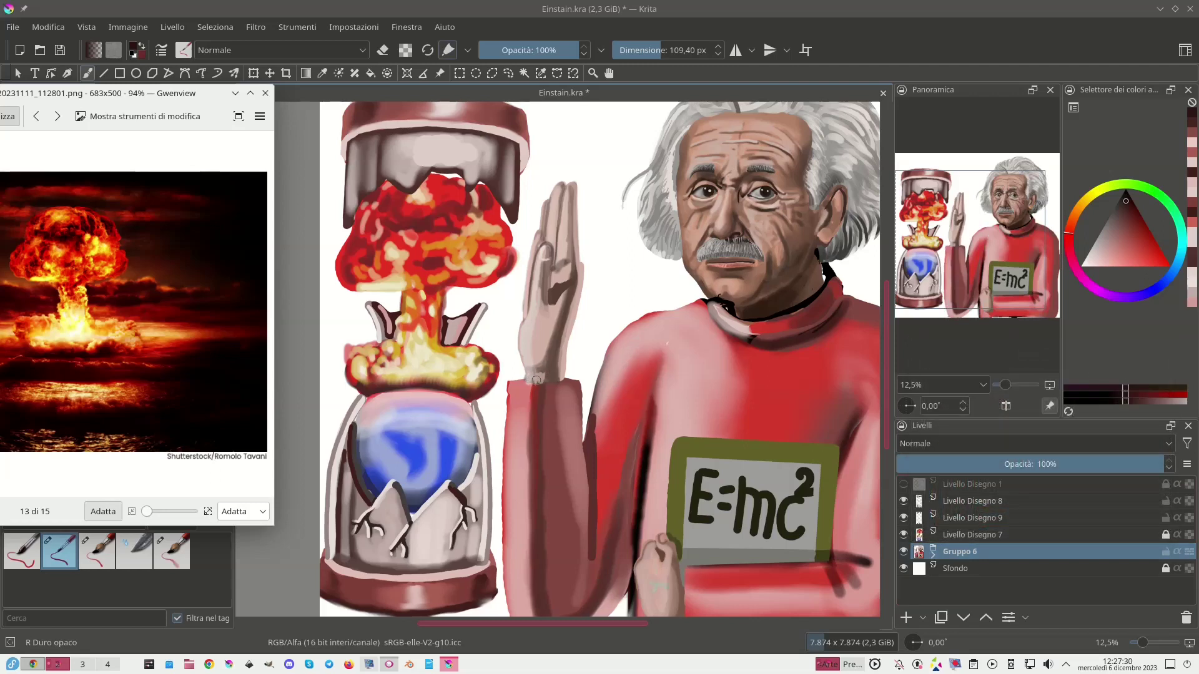
left_click(144, 566)
left_click(172, 565)
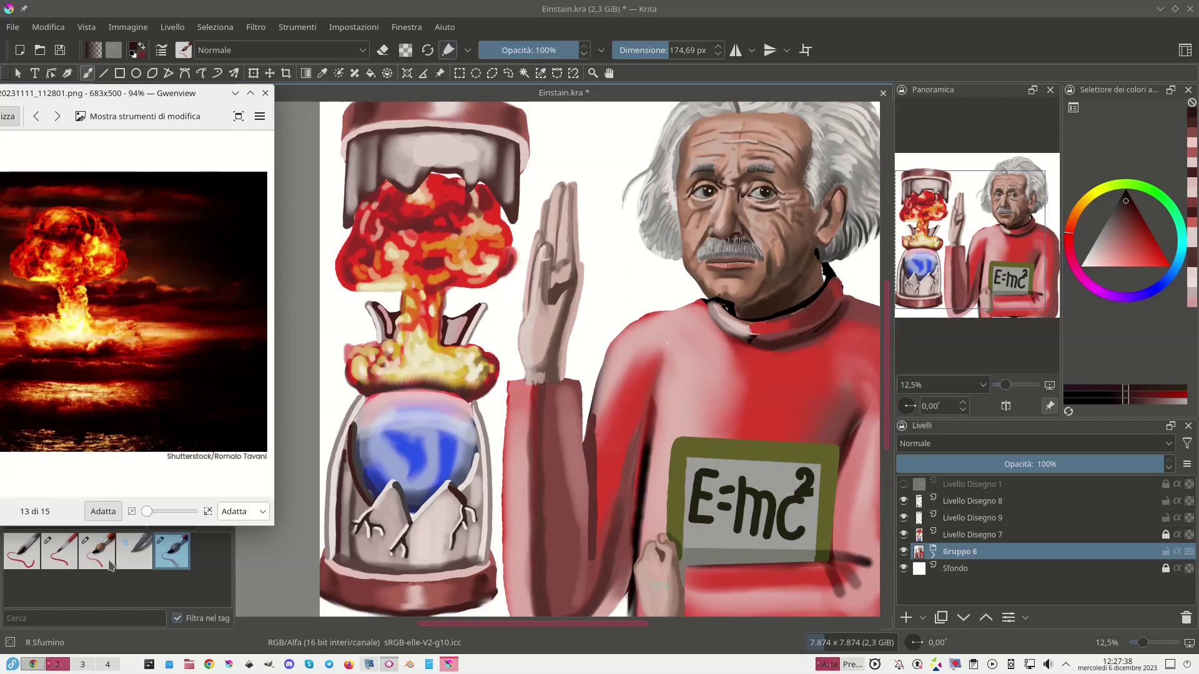
left_click(67, 563)
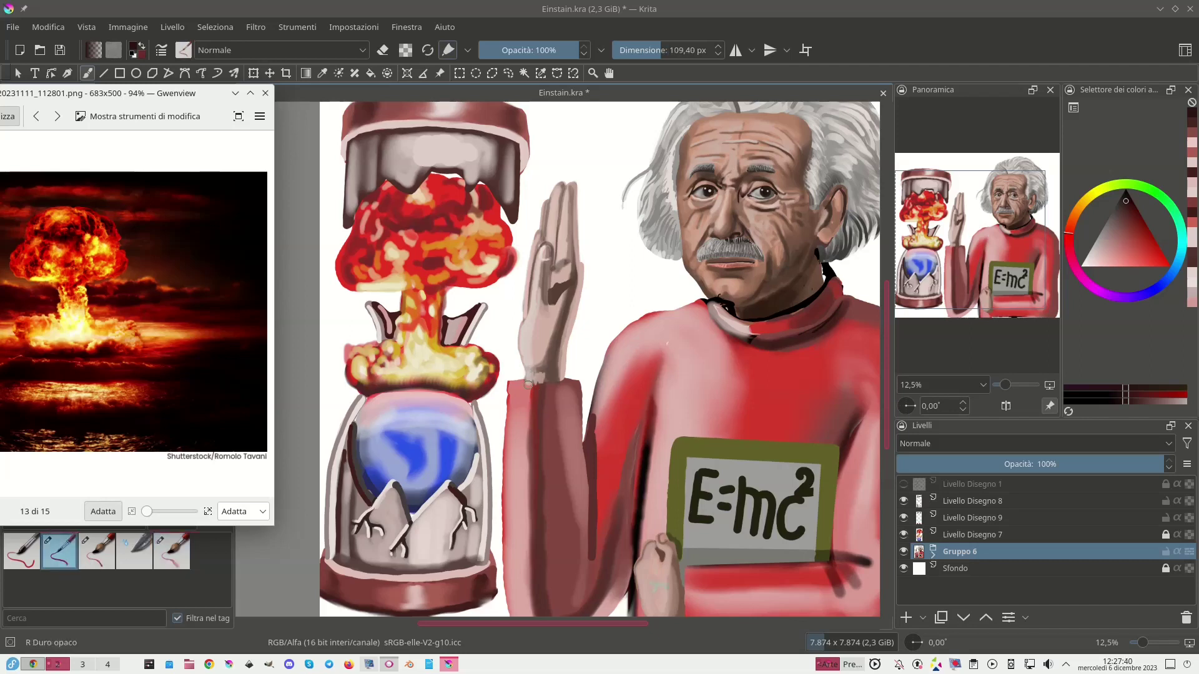
Even out the raised arm's cuff edge with straight strokes in the light and darker reds sampled from the sleeve.
left_click(523, 381, "ctrl")
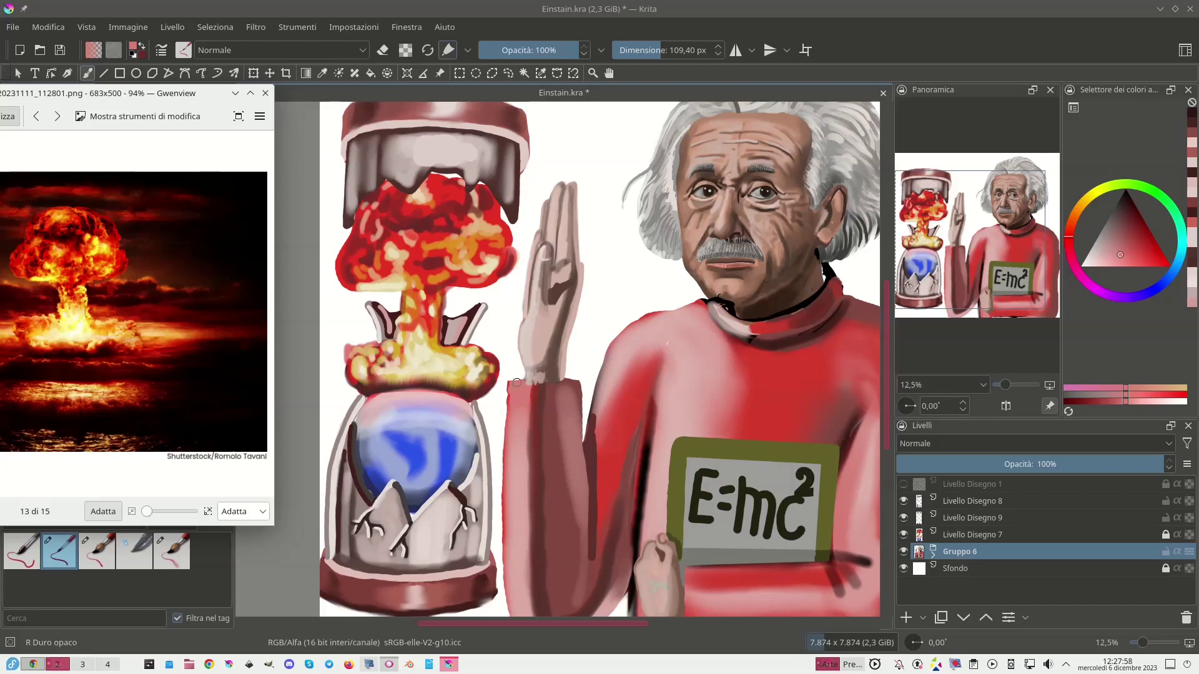
key("v")
left_click_drag(512, 383, 576, 386)
key("b")
left_click(568, 384, "ctrl")
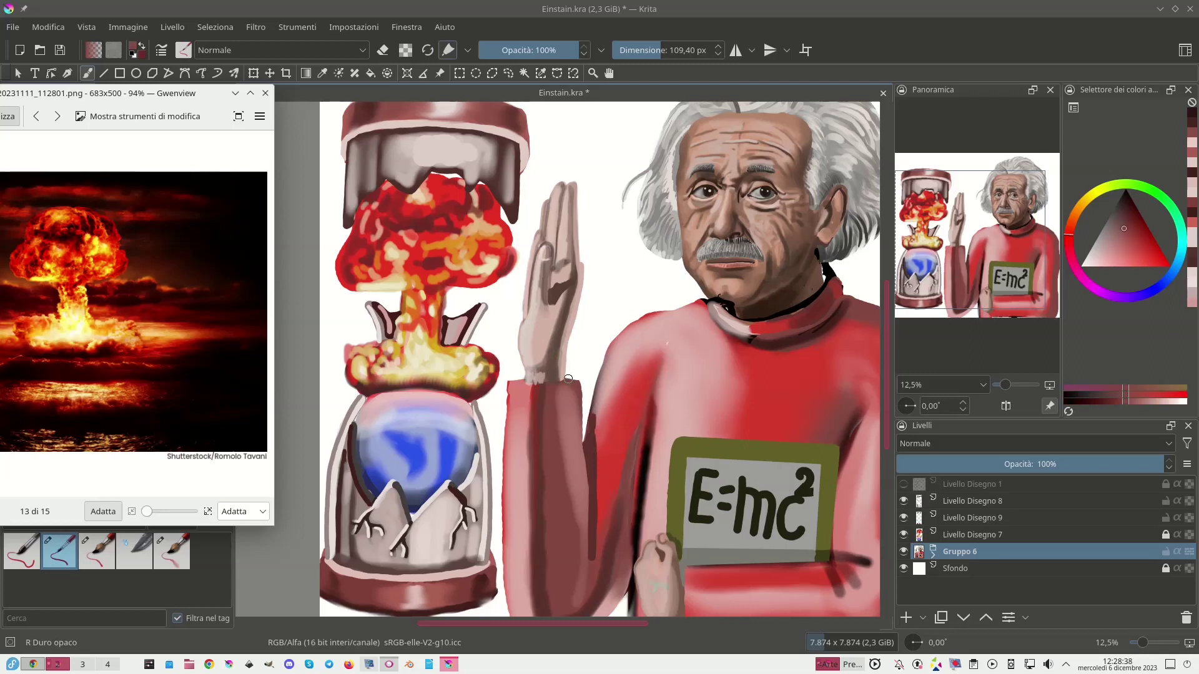
key("v")
left_click_drag(569, 381, 524, 395)
key("b")
Save the illustration and view the whole canvas.
key("ctrl+s")
scroll(564, 382, "down", 1)
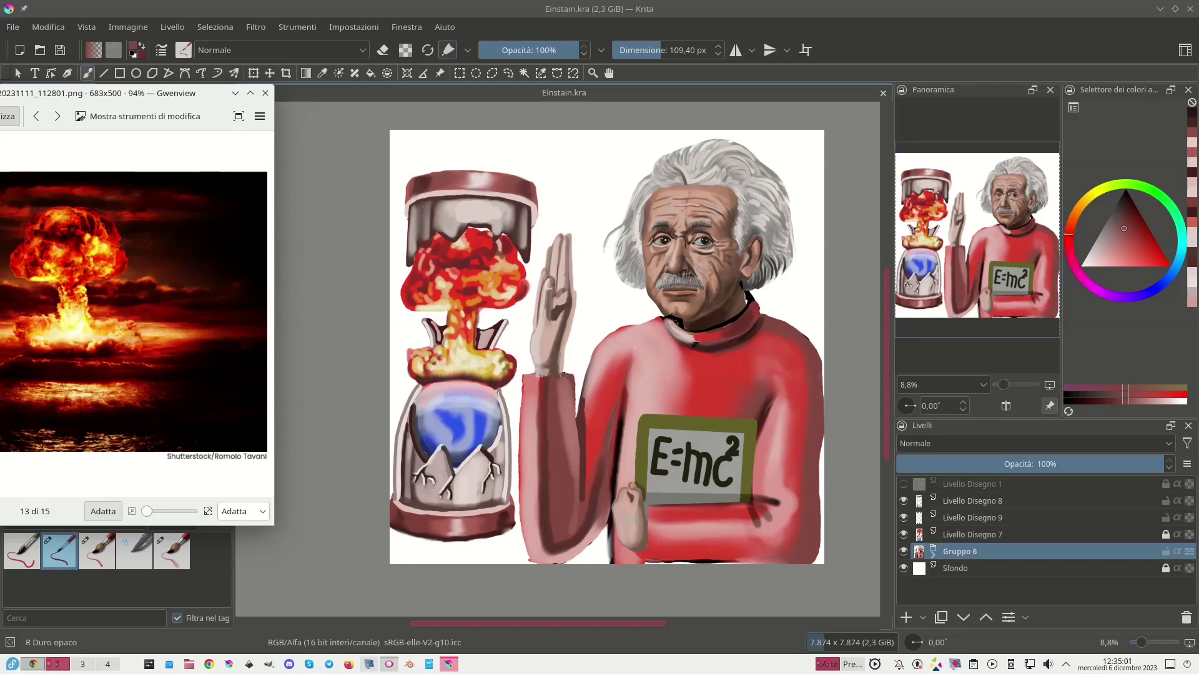
Try to touch up the hand holding the board with sampled skin tones, using the R Duro opaco brush at 26.51 px.
key("plus")
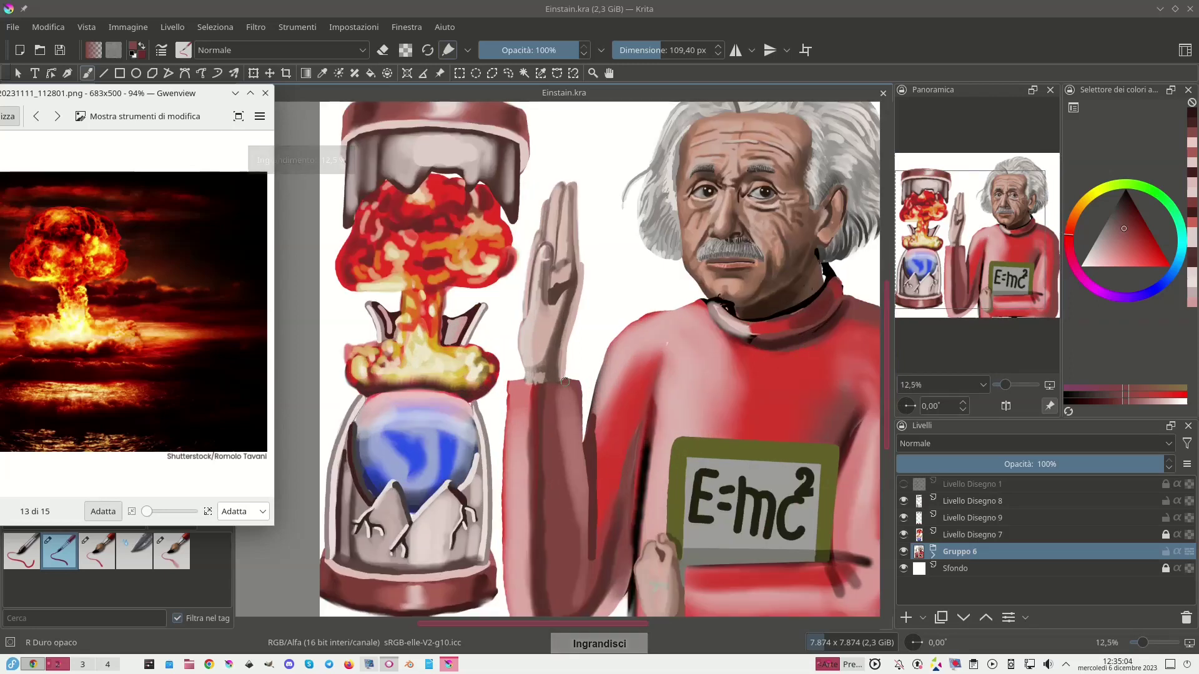
left_click(666, 564, "ctrl")
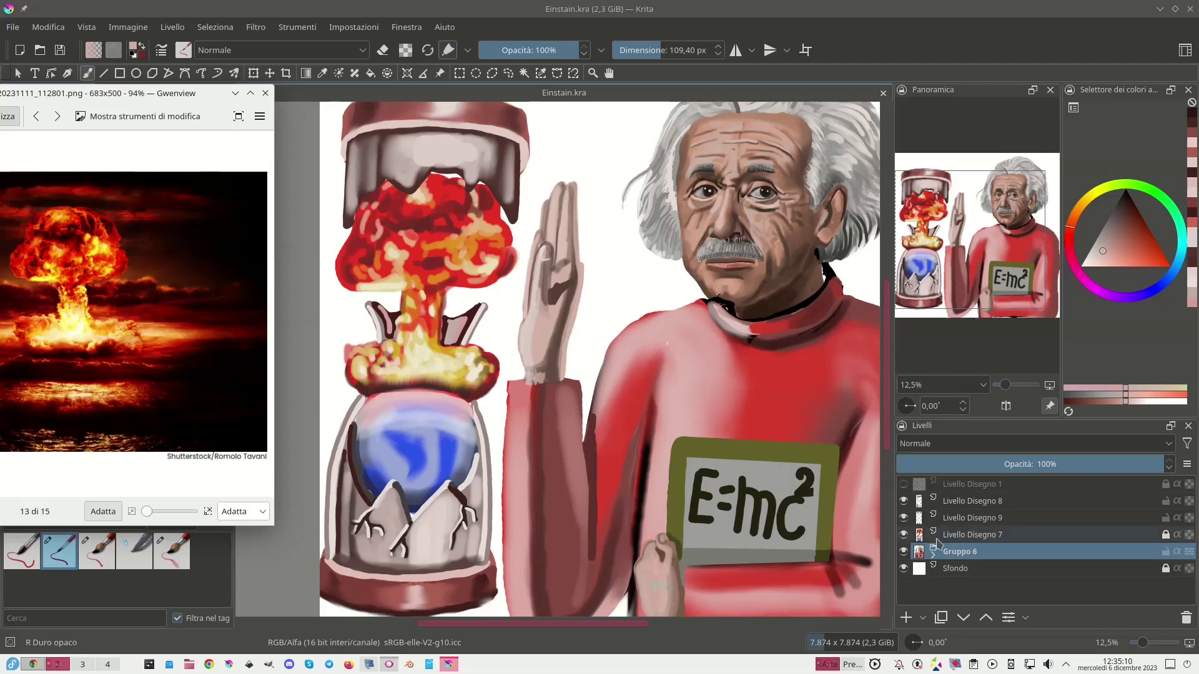
mouse_move(939, 543)
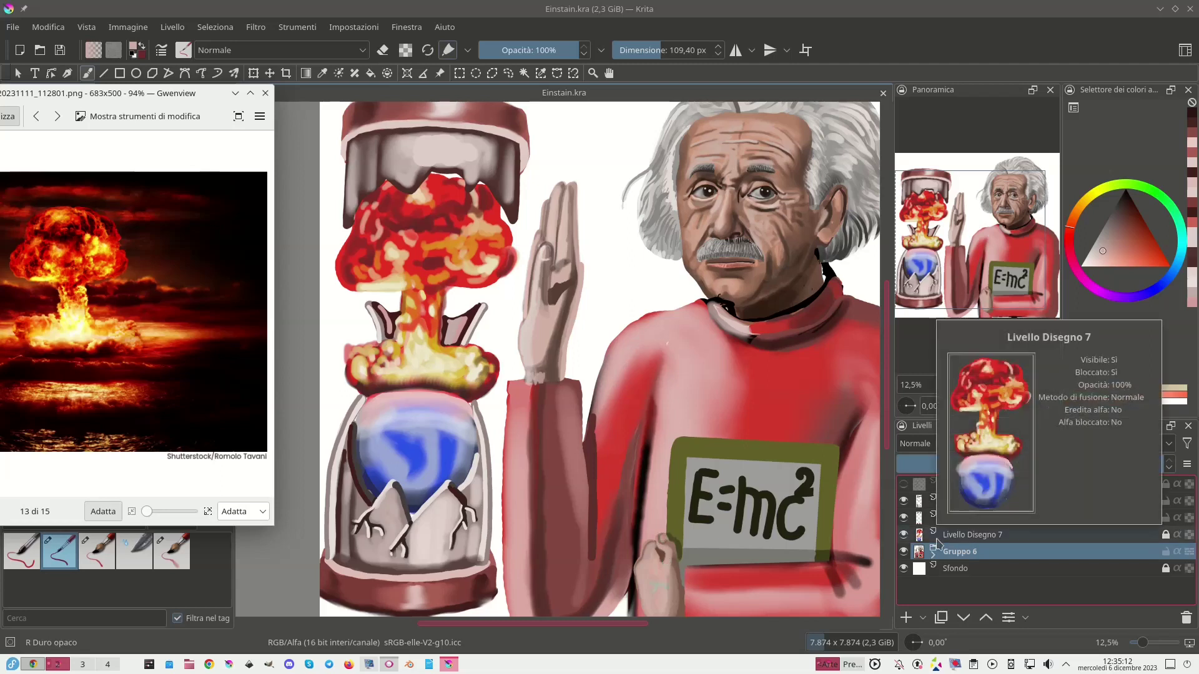
left_click(100, 562)
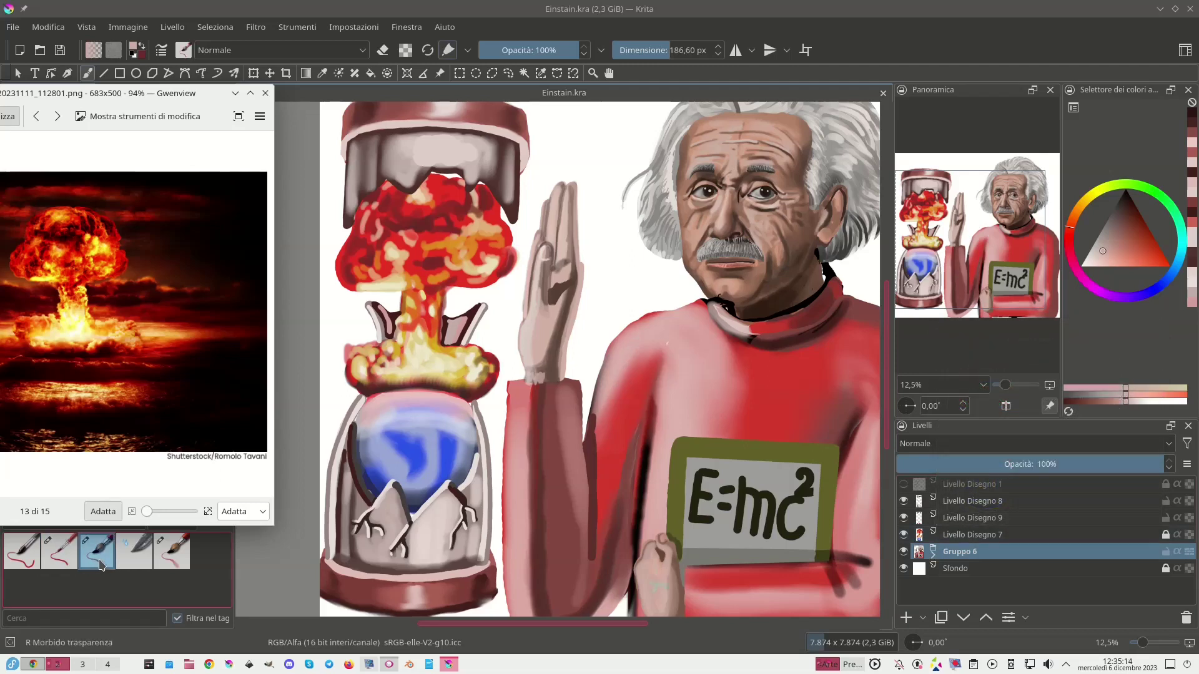
left_click(55, 565)
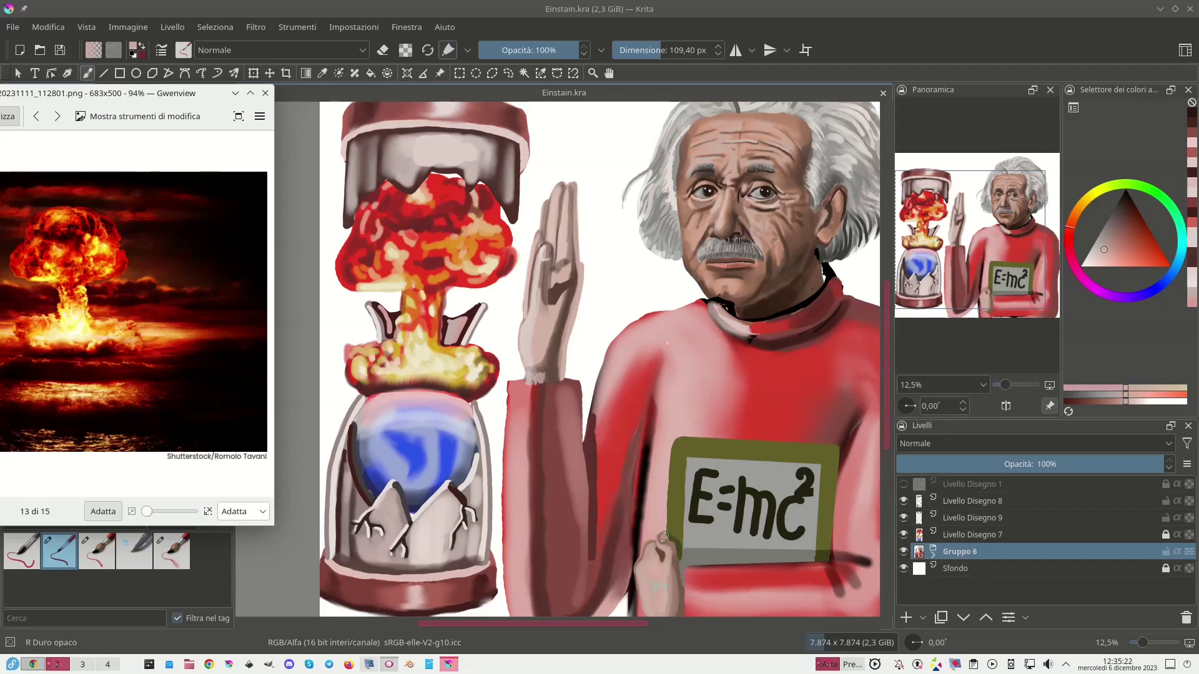
key("plus")
left_click_drag(785, 588, 478, 324)
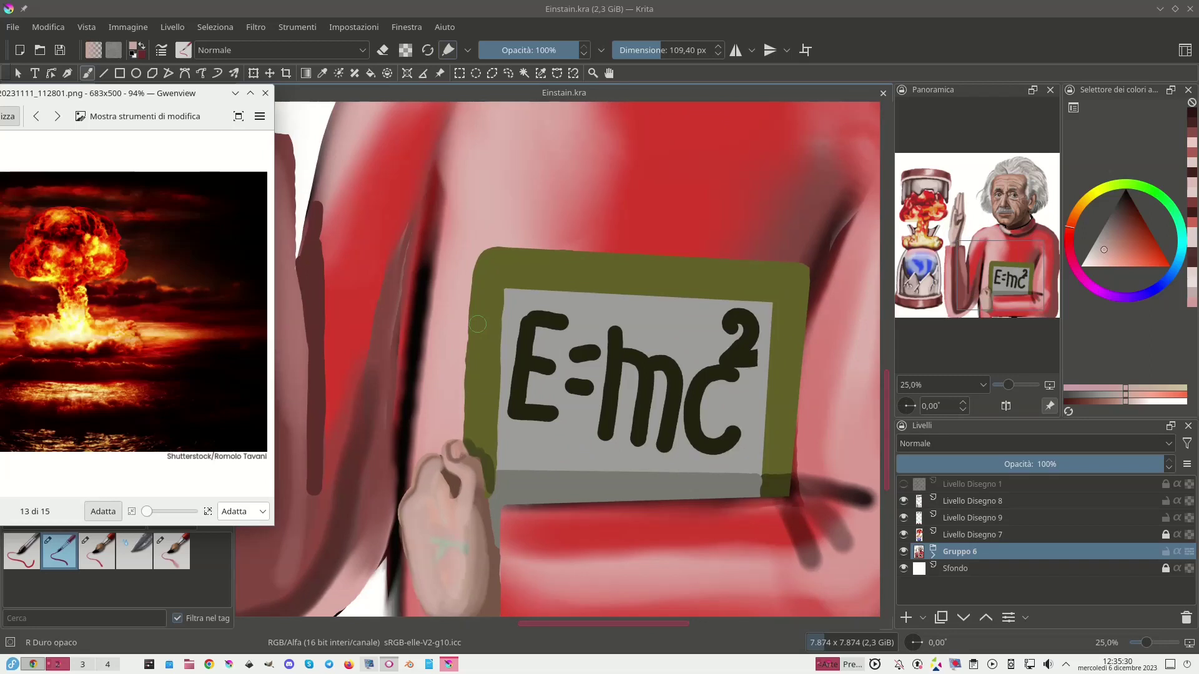
left_click(478, 458, "ctrl")
left_click_drag(478, 458, 485, 459, "shift")
left_click(485, 459)
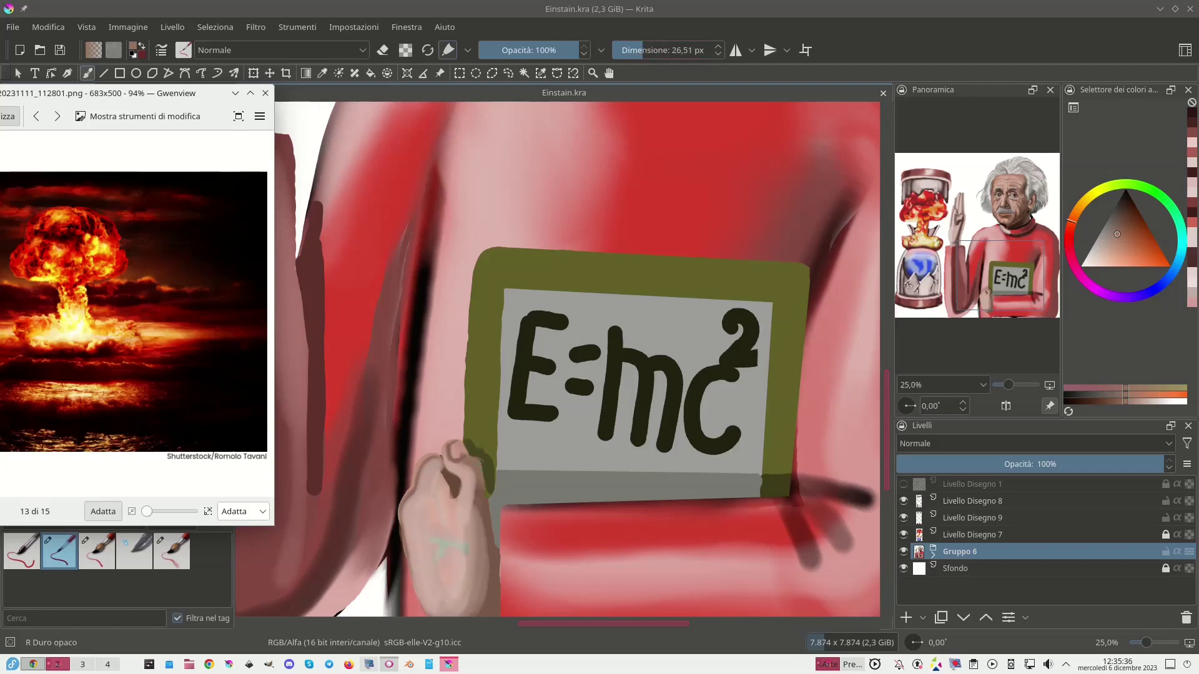
Sample the brown from the shadow beside the hand holding the board and select the R Duro con trasparenze brush.
mouse_move(1002, 273)
left_mouse_down()
mouse_move(980, 232)
mouse_move(979, 273)
left_mouse_up()
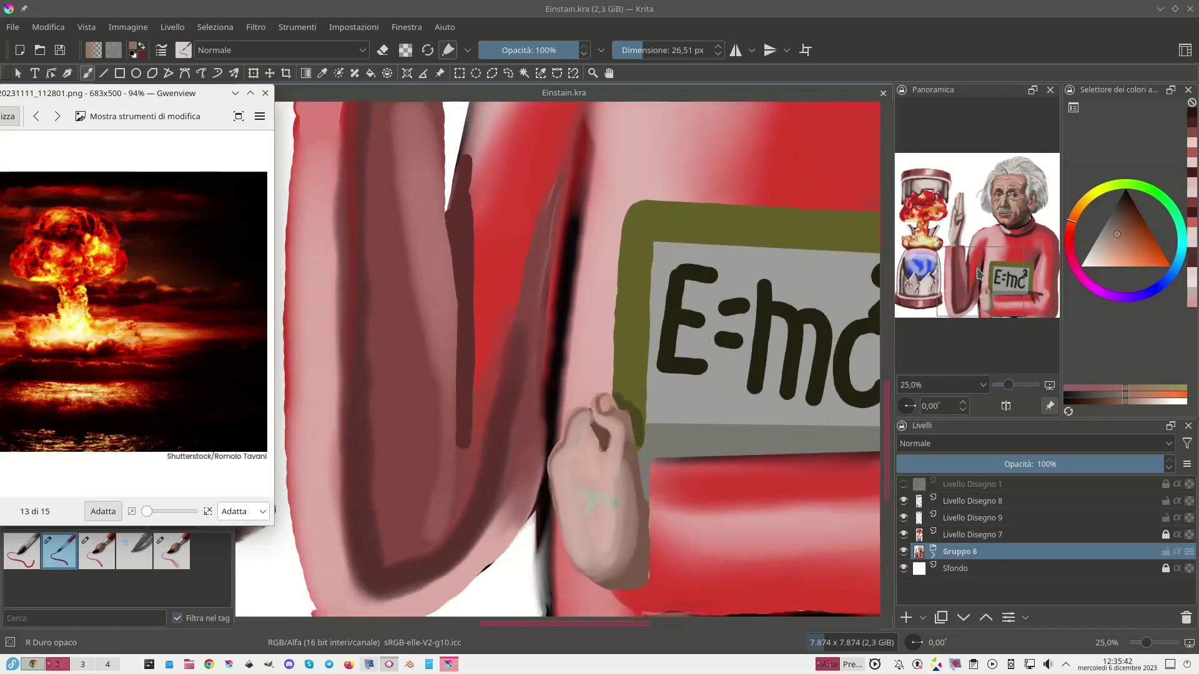
left_click(637, 444, "ctrl")
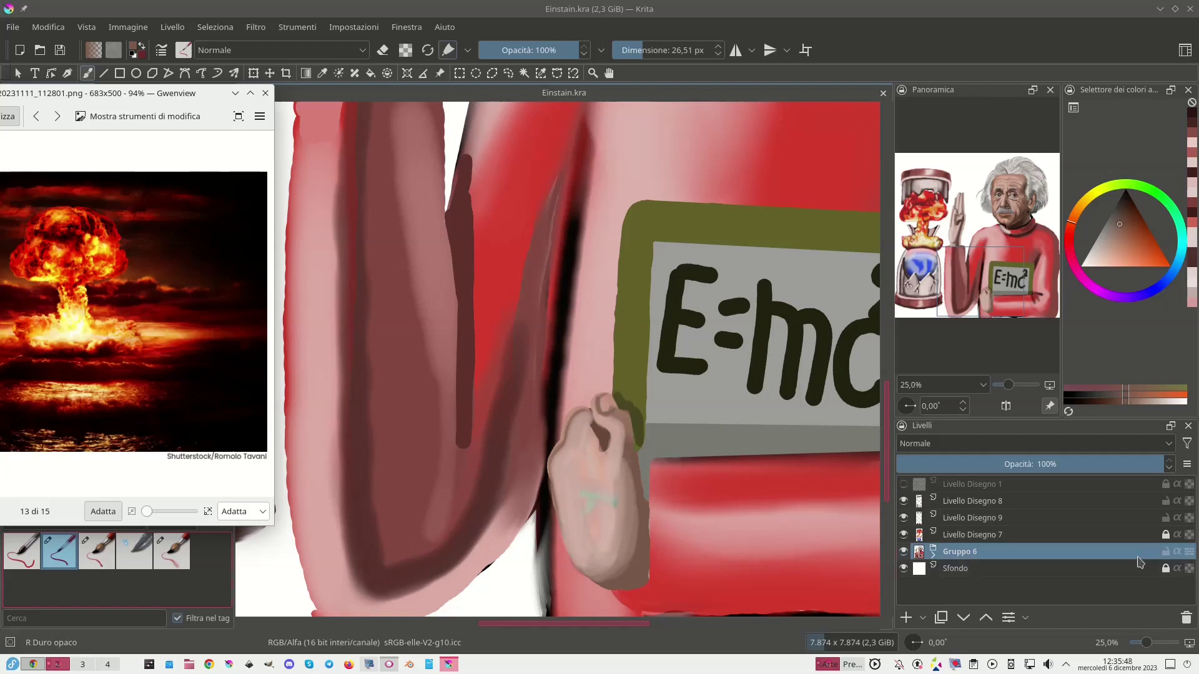
mouse_move(1139, 561)
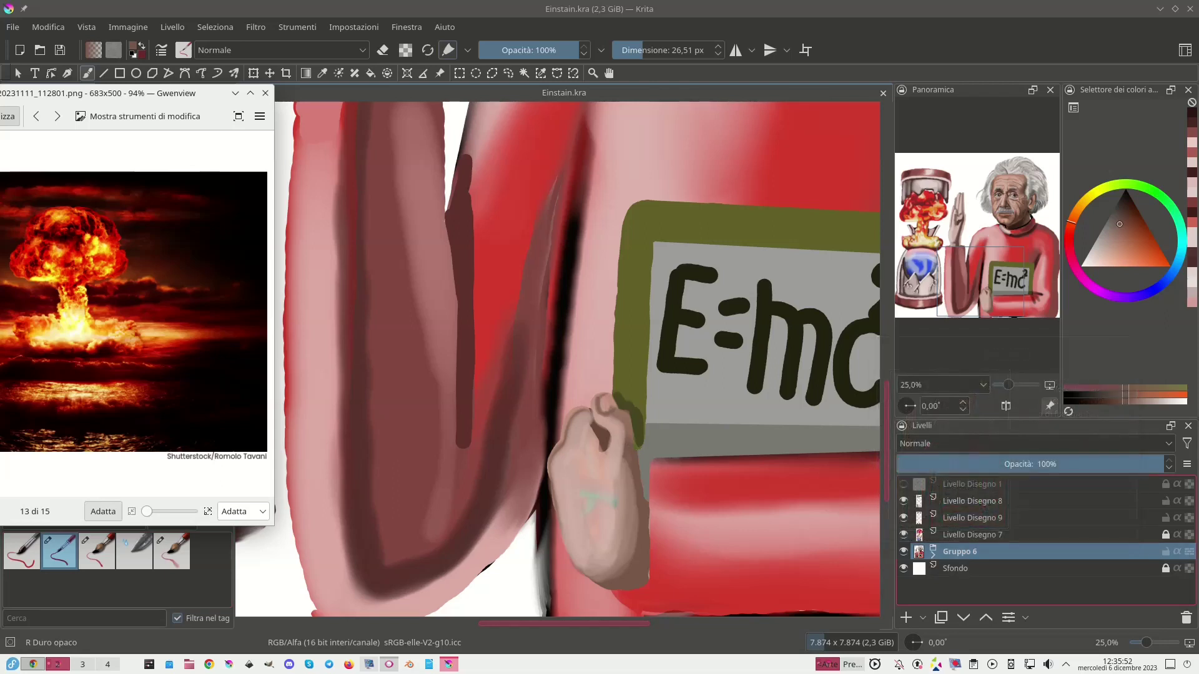
left_click(22, 553)
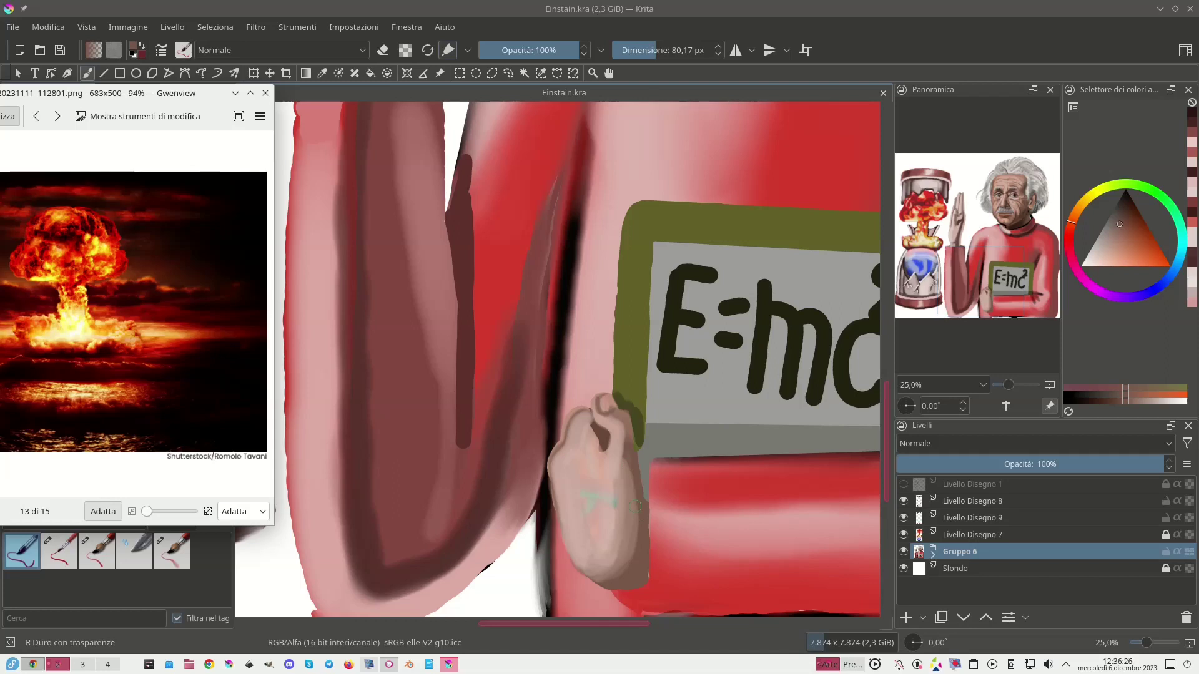
Expand Gruppo 6, check what its layers contain, and make Livello Disegno 5 the active layer.
left_click(1165, 552)
left_click(932, 554)
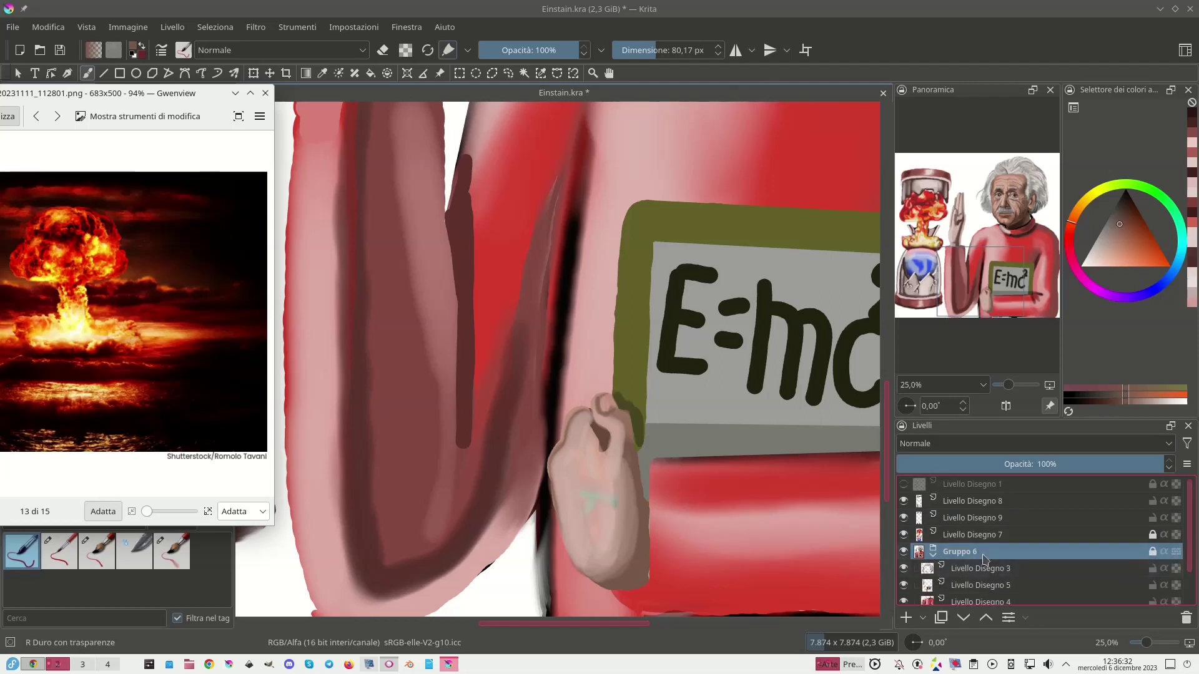
scroll(980, 537, "down", 1)
mouse_move(980, 536)
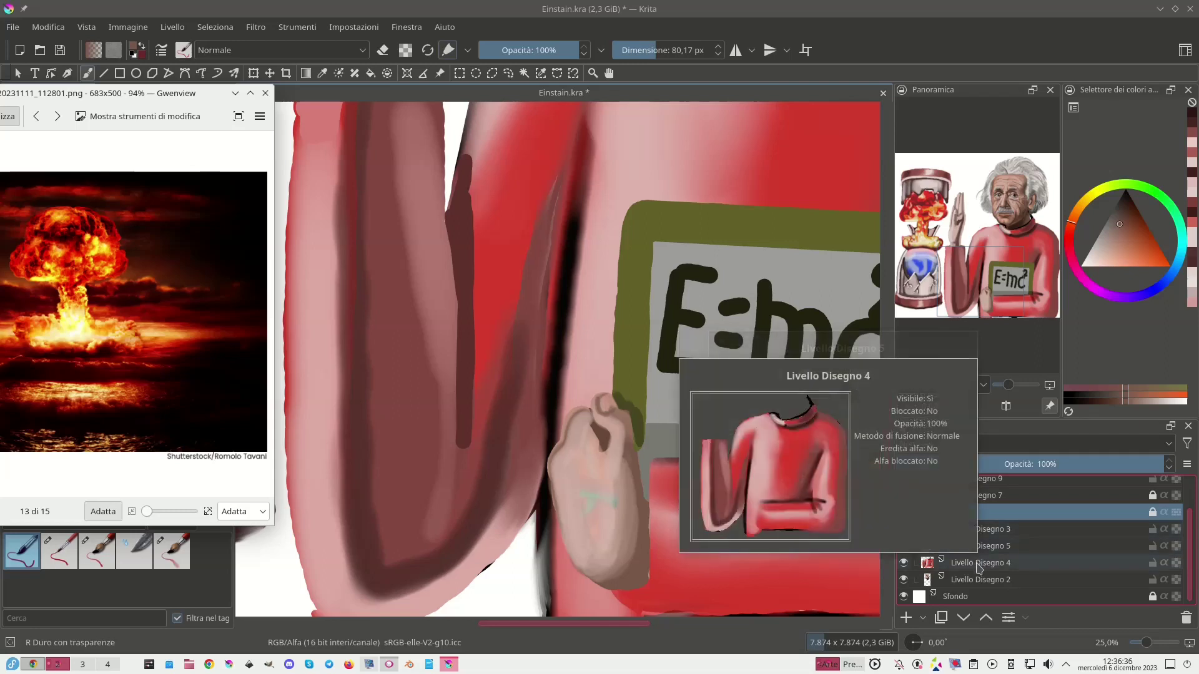
mouse_move(973, 579)
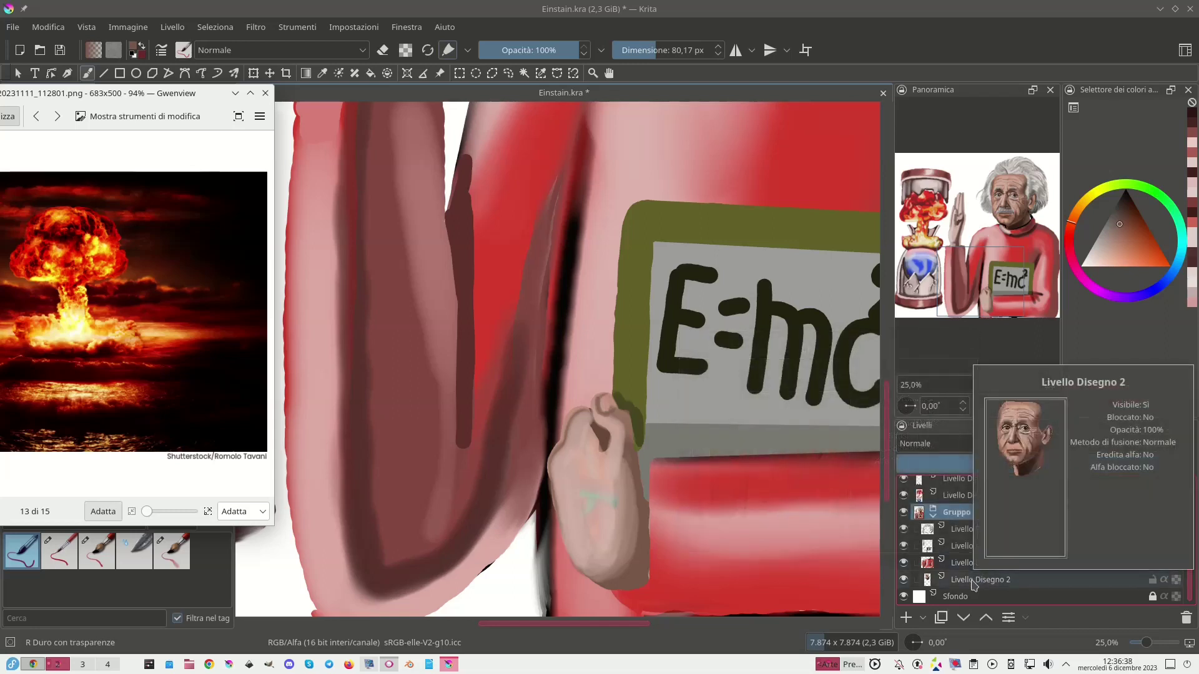
left_click(905, 546)
left_click(905, 547)
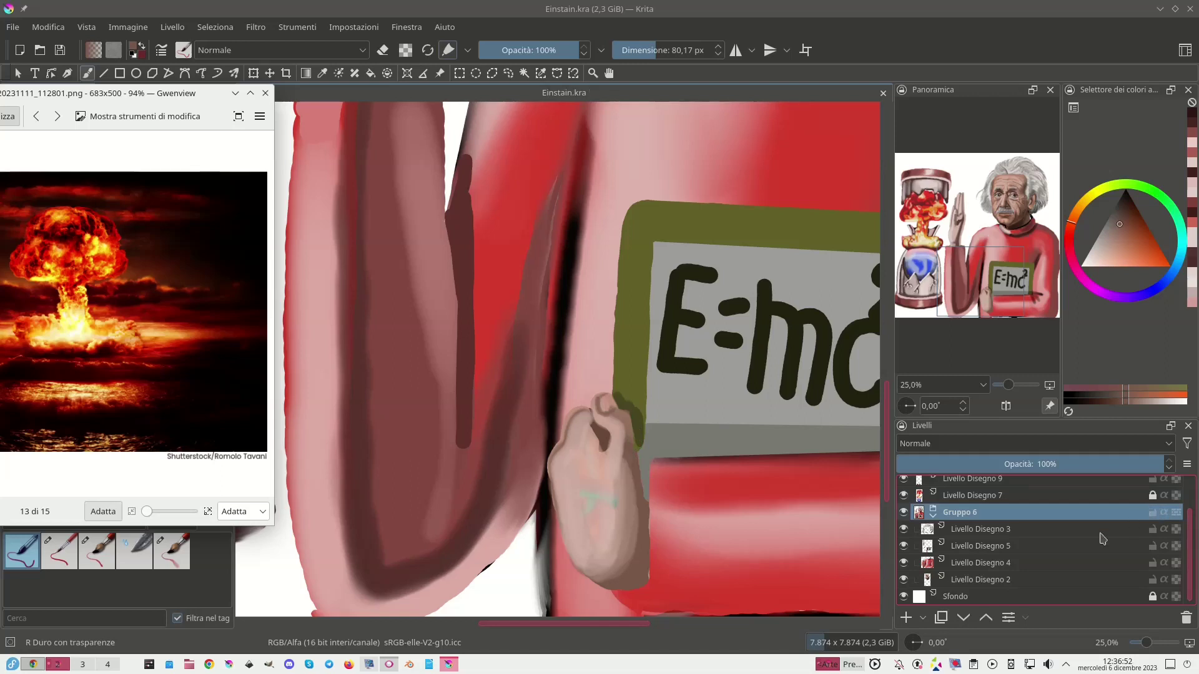
left_click(984, 552)
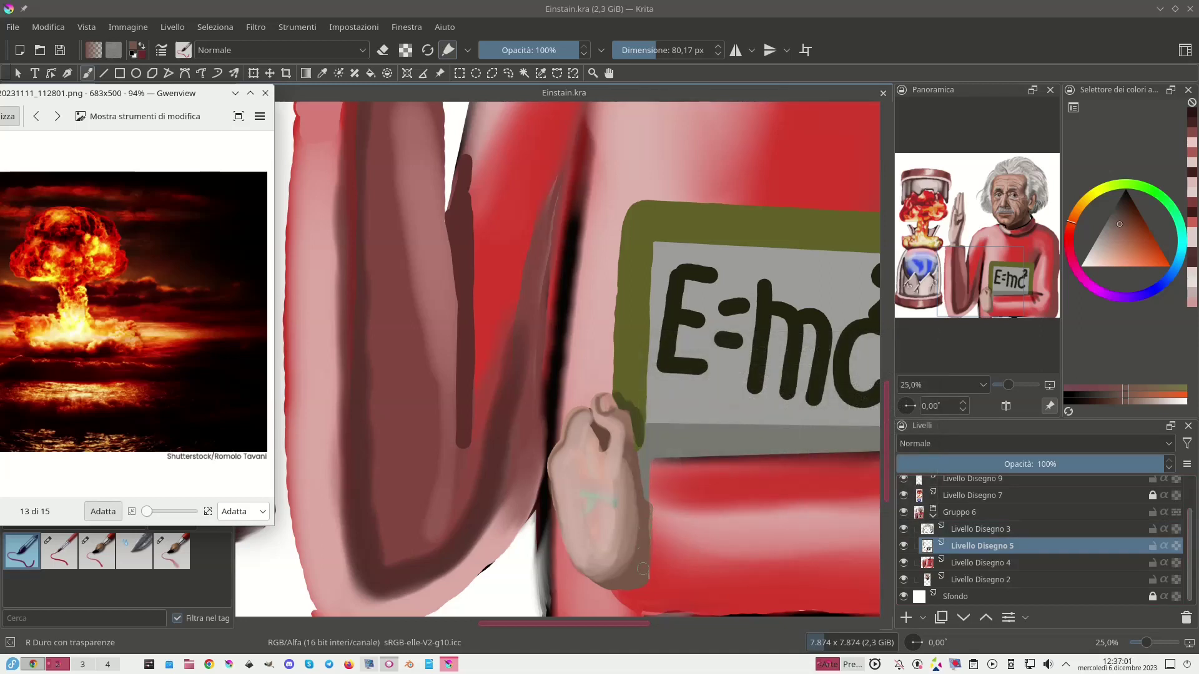
Refine the shadowed edge of the hand holding the board in brown, and touch up the cuff below with sampled sleeve reds.
left_click_drag(646, 506, 637, 492)
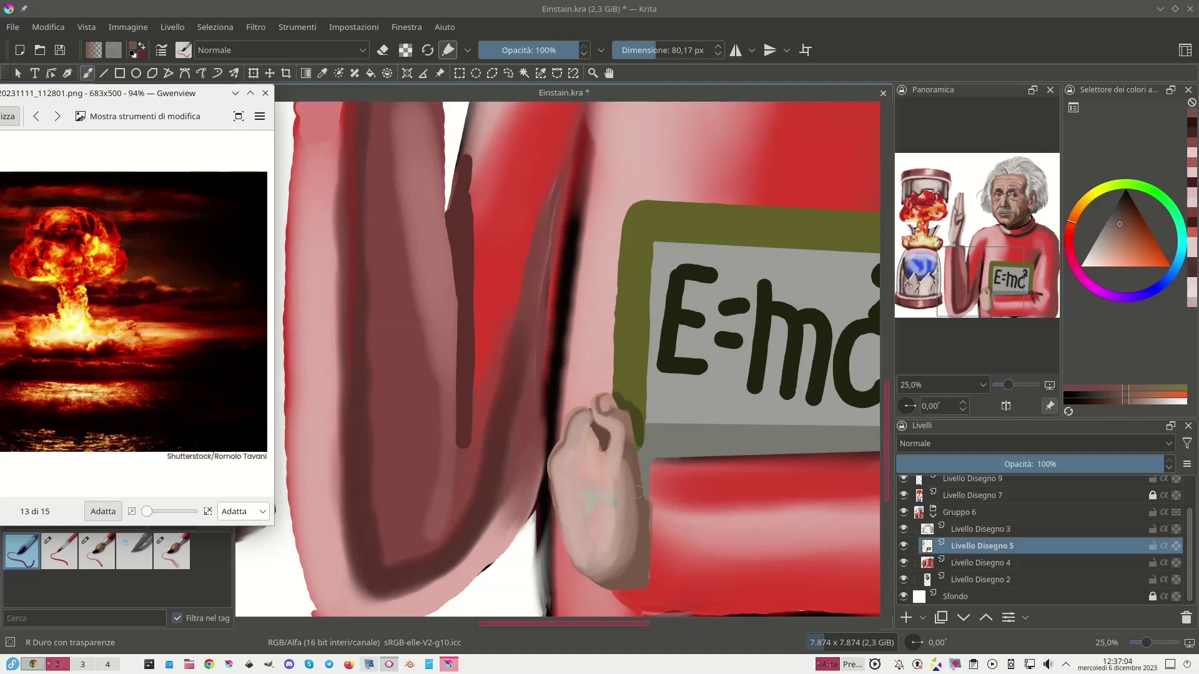
left_click_drag(662, 589, 654, 521)
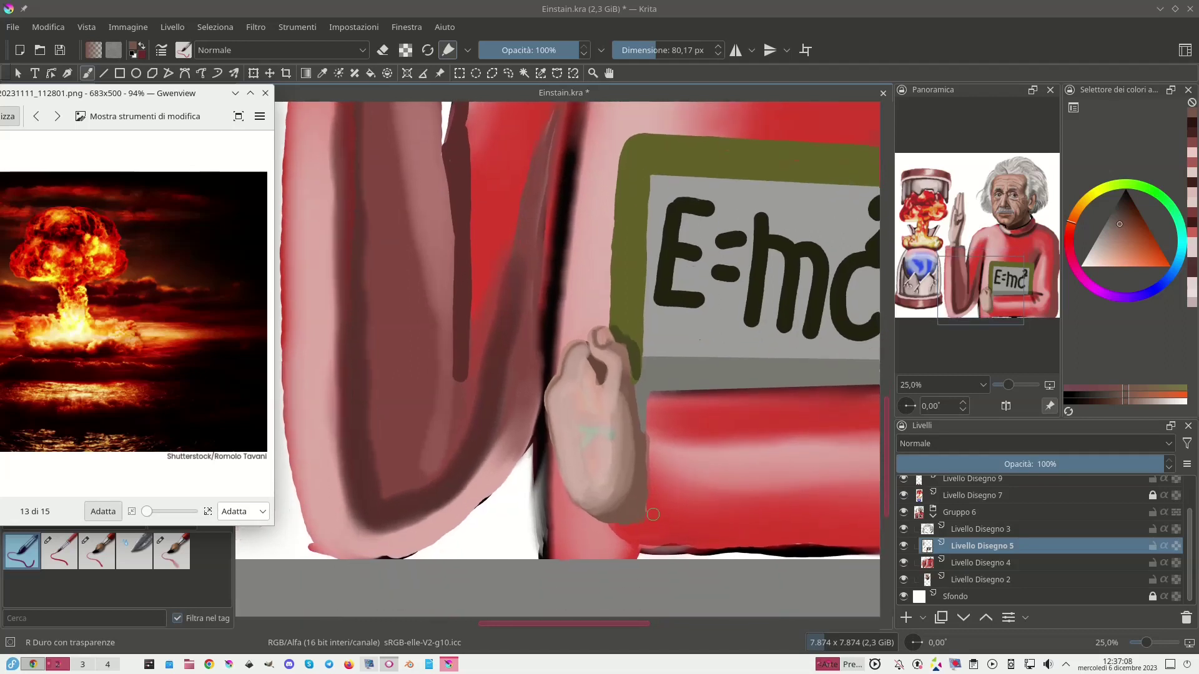
left_click(619, 543, "ctrl")
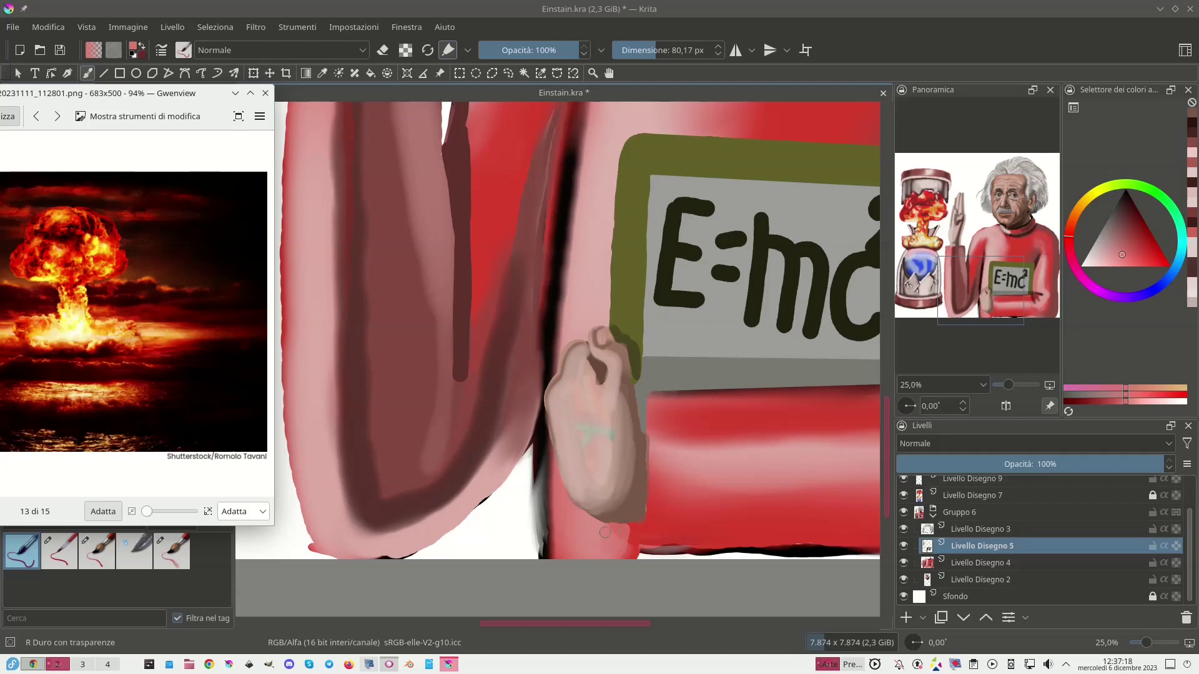
left_click(605, 532)
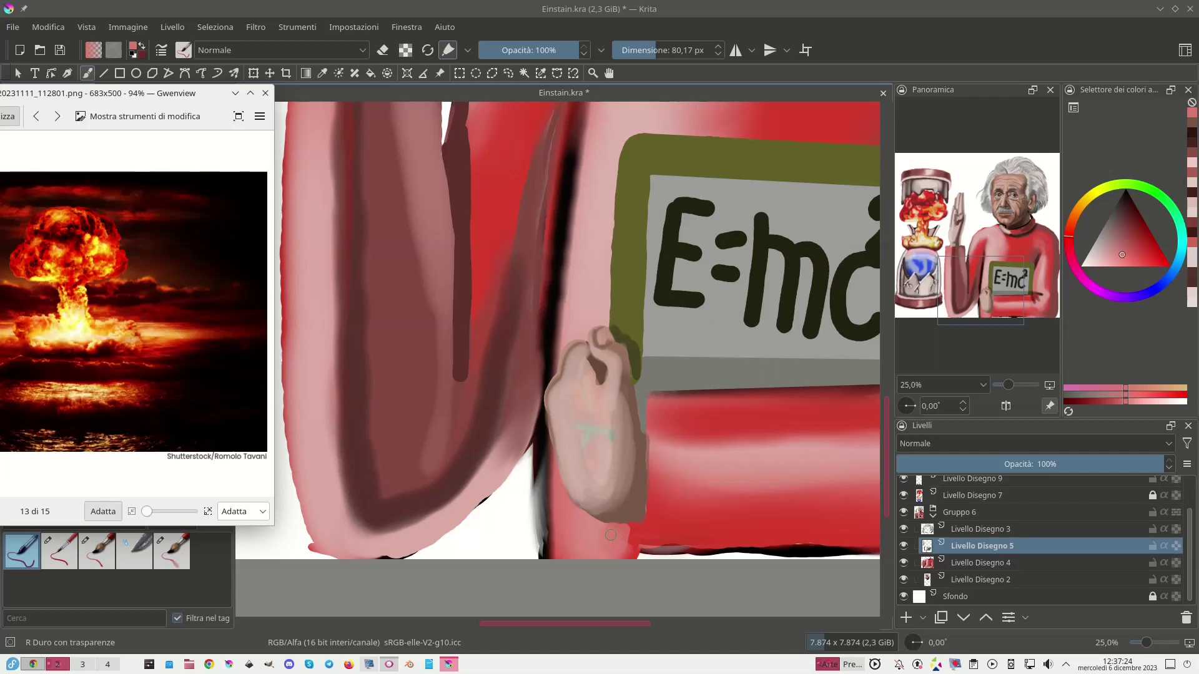
left_click(606, 533, "ctrl")
left_click_drag(604, 532, 608, 544)
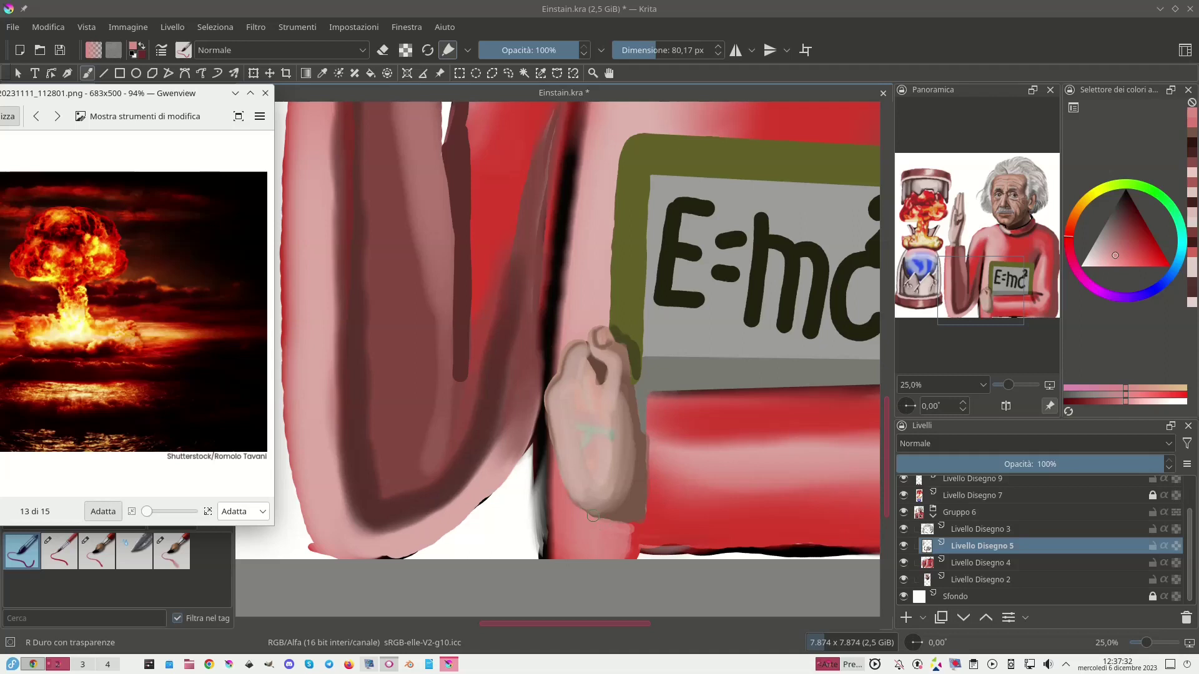
mouse_move(630, 527)
left_mouse_down()
mouse_move(634, 548)
mouse_move(637, 528)
left_mouse_up()
Try to draw a straight line along the sweater's lower edge in a dark red sampled beside the cuff.
left_click(978, 291)
left_click_drag(978, 291, 1002, 286)
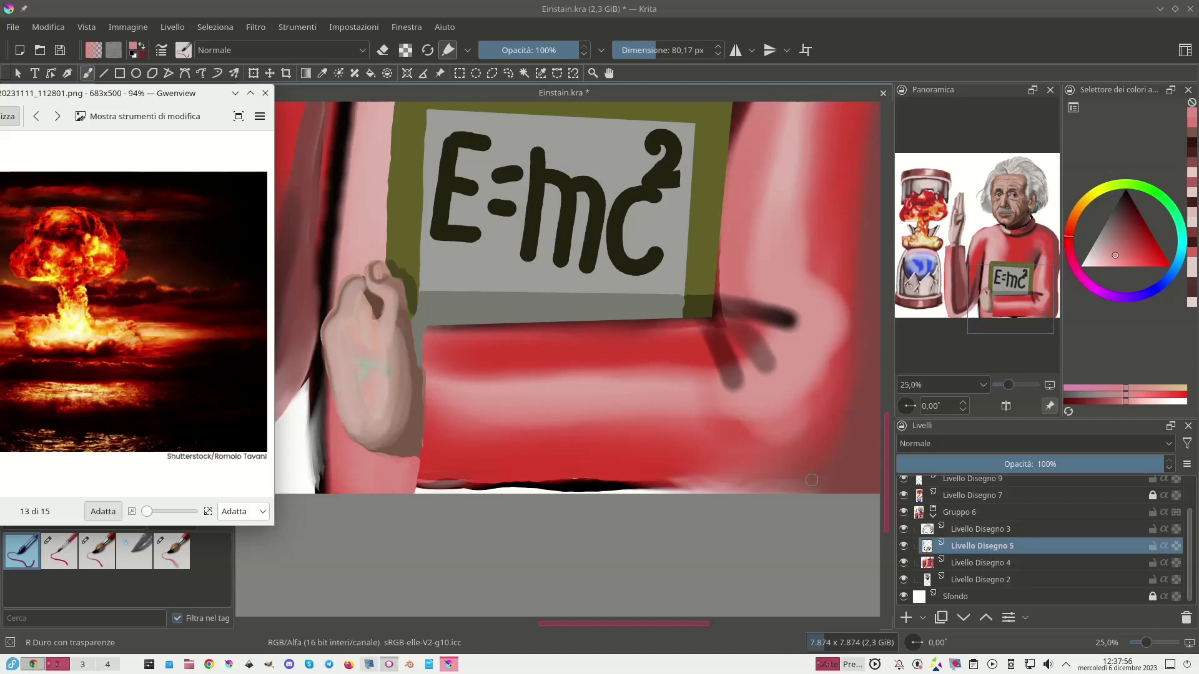
left_click(411, 491, "ctrl")
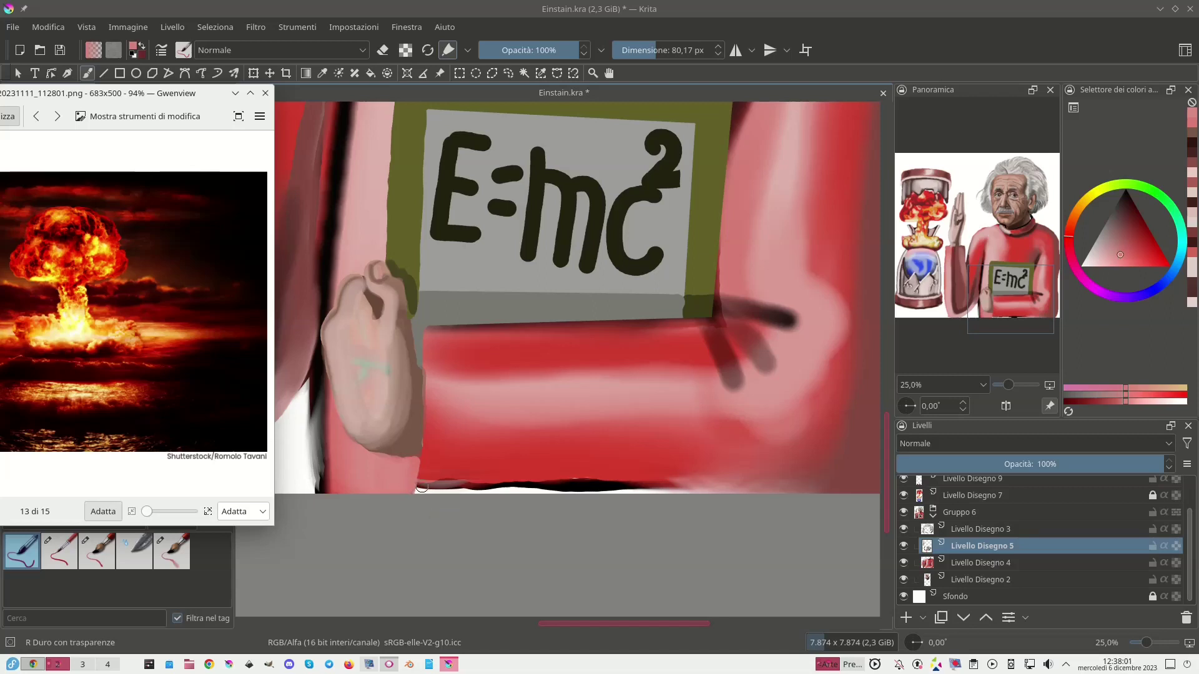
left_click(419, 487, "ctrl")
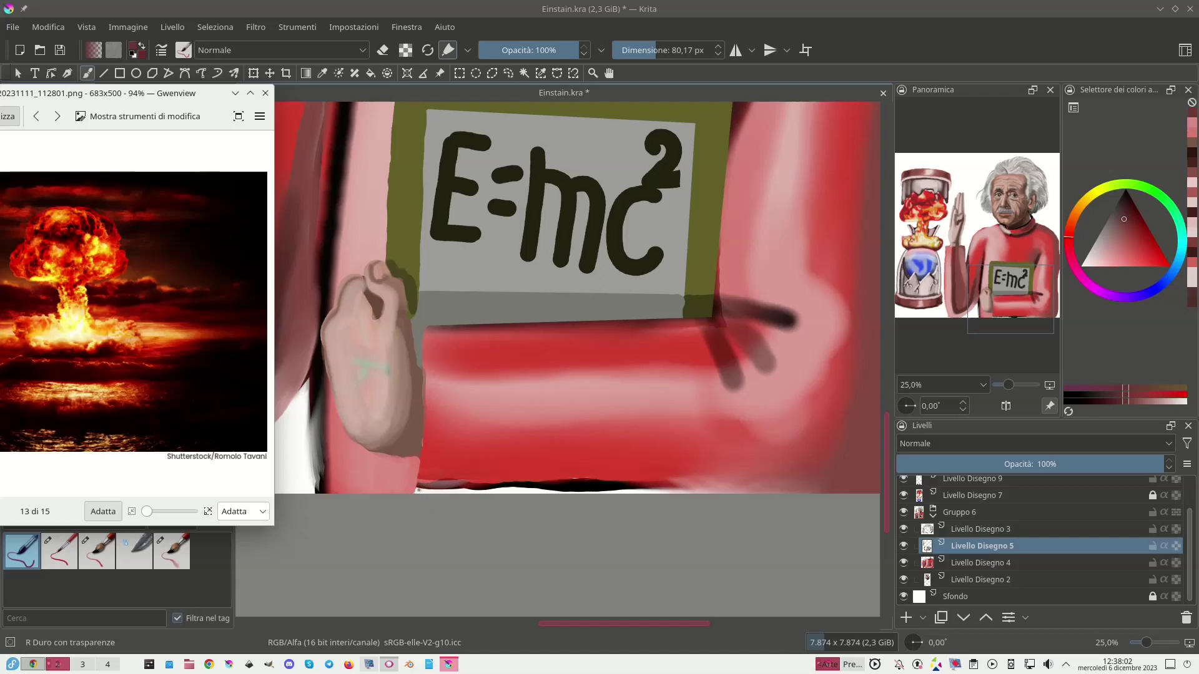
key("v")
mouse_move(420, 488)
left_mouse_down()
mouse_move(874, 490)
mouse_move(866, 482)
left_mouse_up()
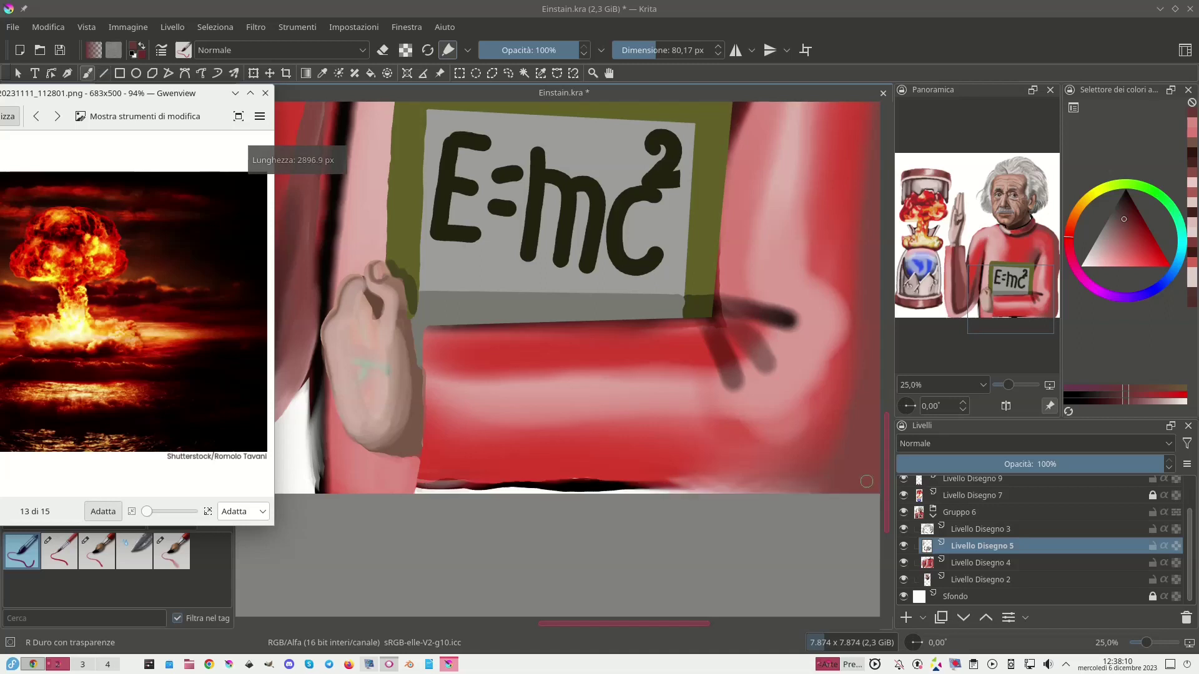
key("v")
mouse_move(420, 488)
left_mouse_down()
mouse_move(729, 502)
mouse_move(873, 490)
left_mouse_up()
key("b")
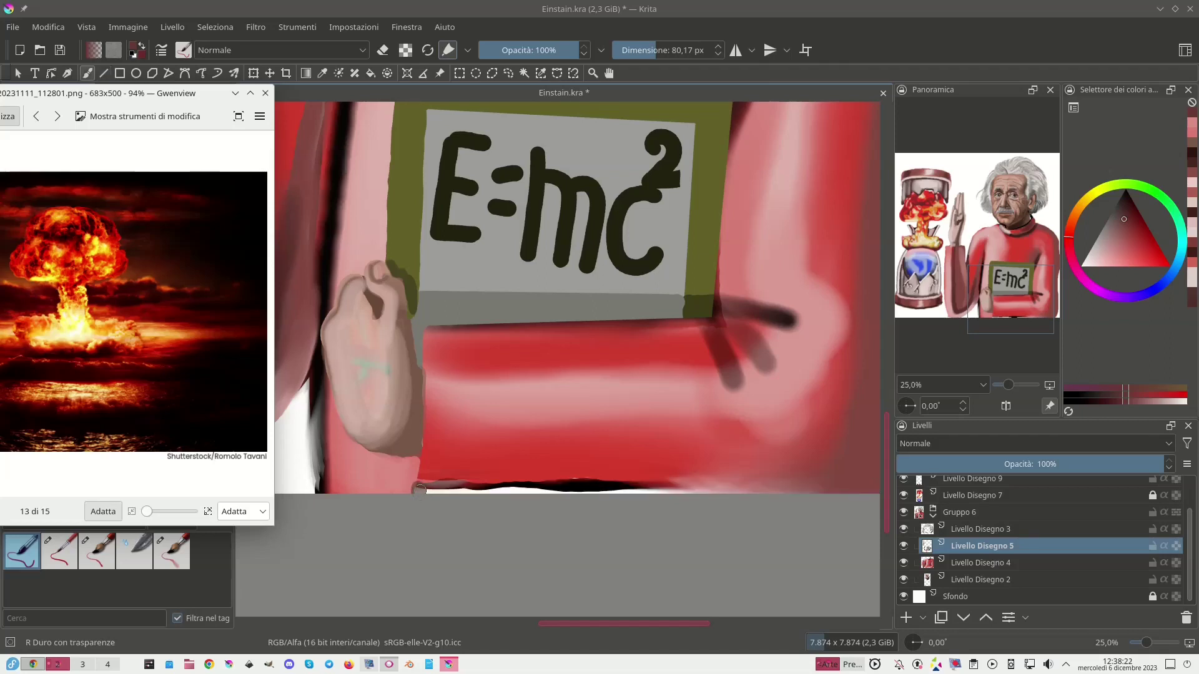
mouse_move(419, 490)
left_mouse_down()
mouse_move(434, 491)
mouse_move(422, 491)
left_mouse_up()
key("minus")
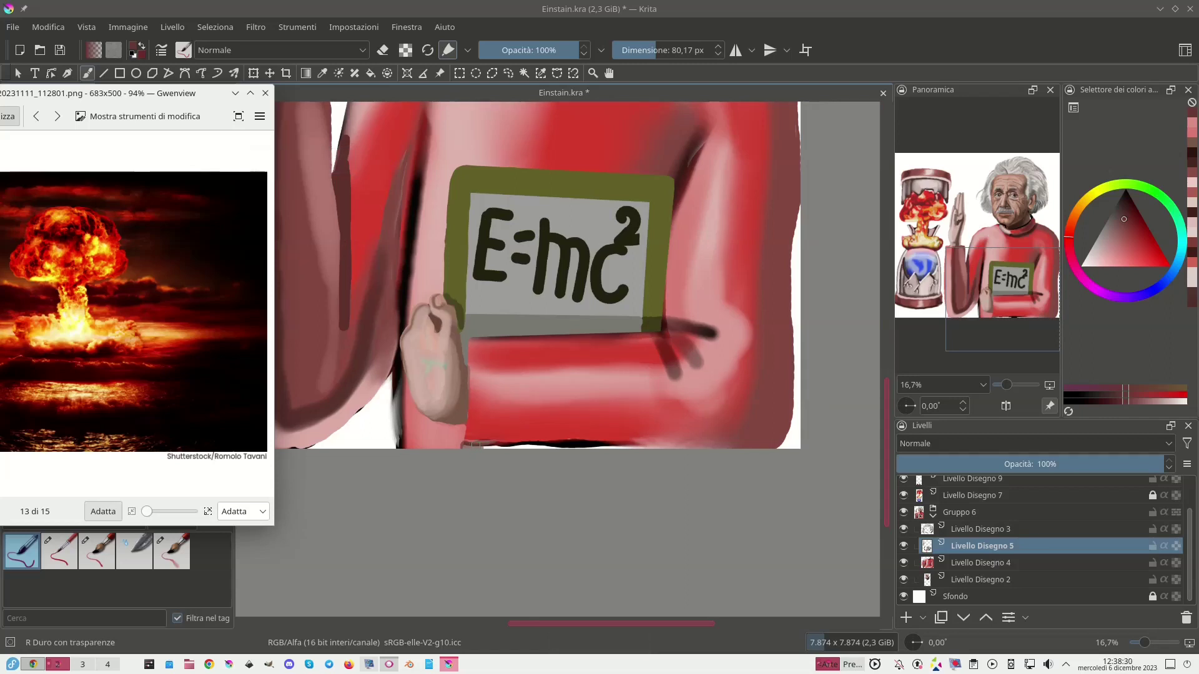
Paint a near-black line along the sweater's lower edge, from the cuff to the far side, with colour sampled from the existing outline.
left_click(598, 442, "ctrl")
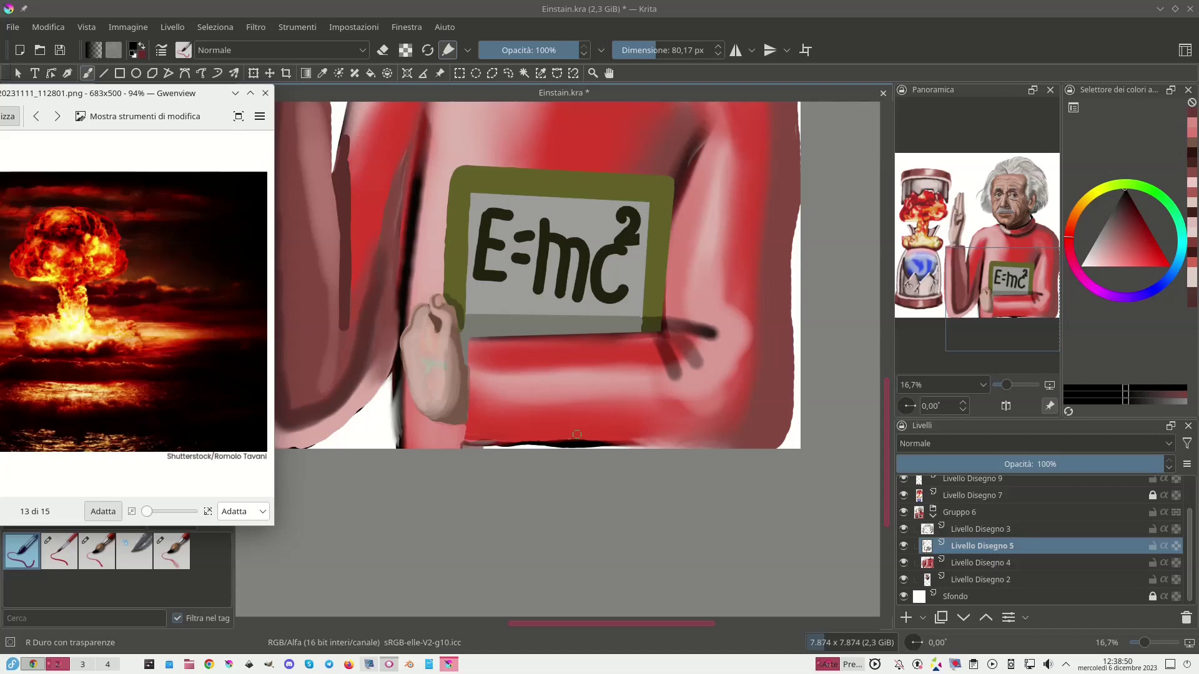
left_click(574, 438, "ctrl")
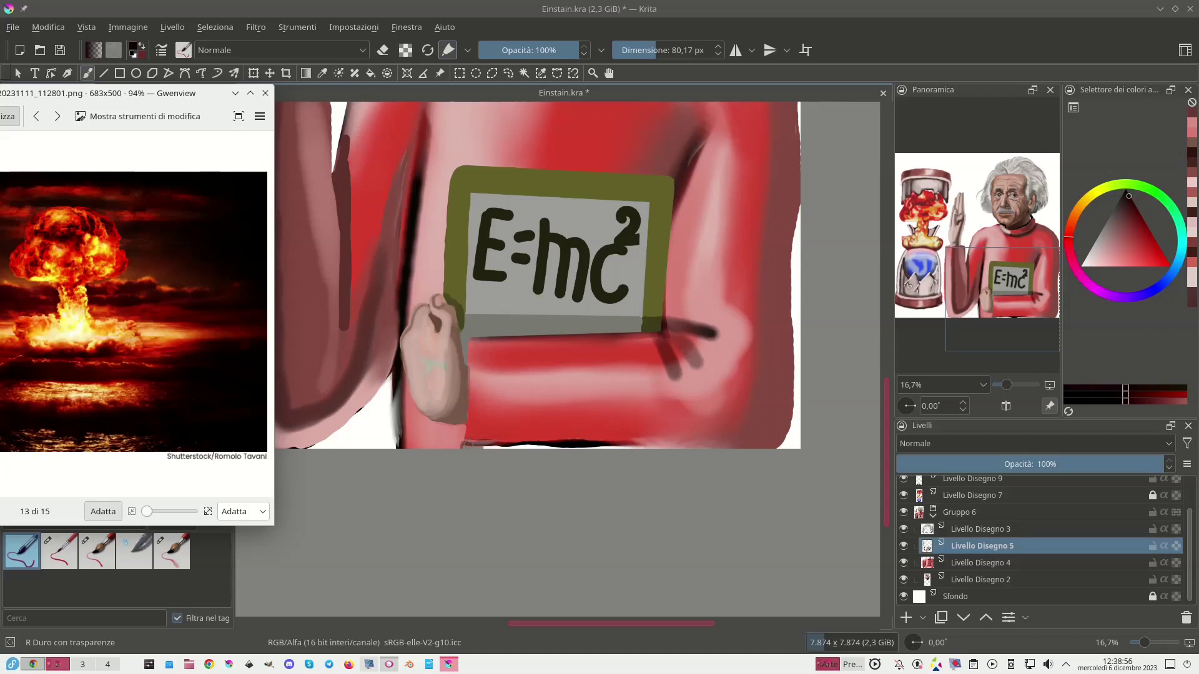
key("v")
mouse_move(469, 449)
left_mouse_down()
mouse_move(476, 459)
mouse_move(680, 453)
left_mouse_up()
mouse_move(763, 454)
left_mouse_down()
mouse_move(798, 447)
mouse_move(772, 447)
left_mouse_up()
key("b")
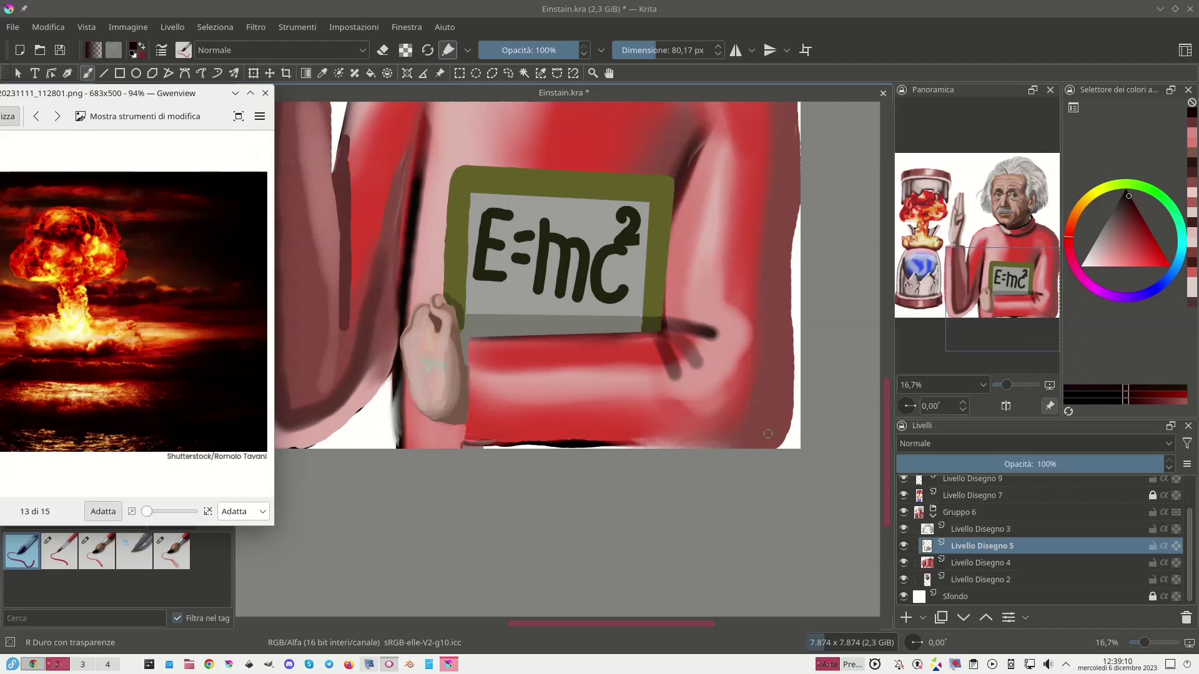
mouse_move(486, 445)
left_mouse_down()
mouse_move(465, 445)
mouse_move(781, 444)
mouse_move(556, 447)
left_mouse_up()
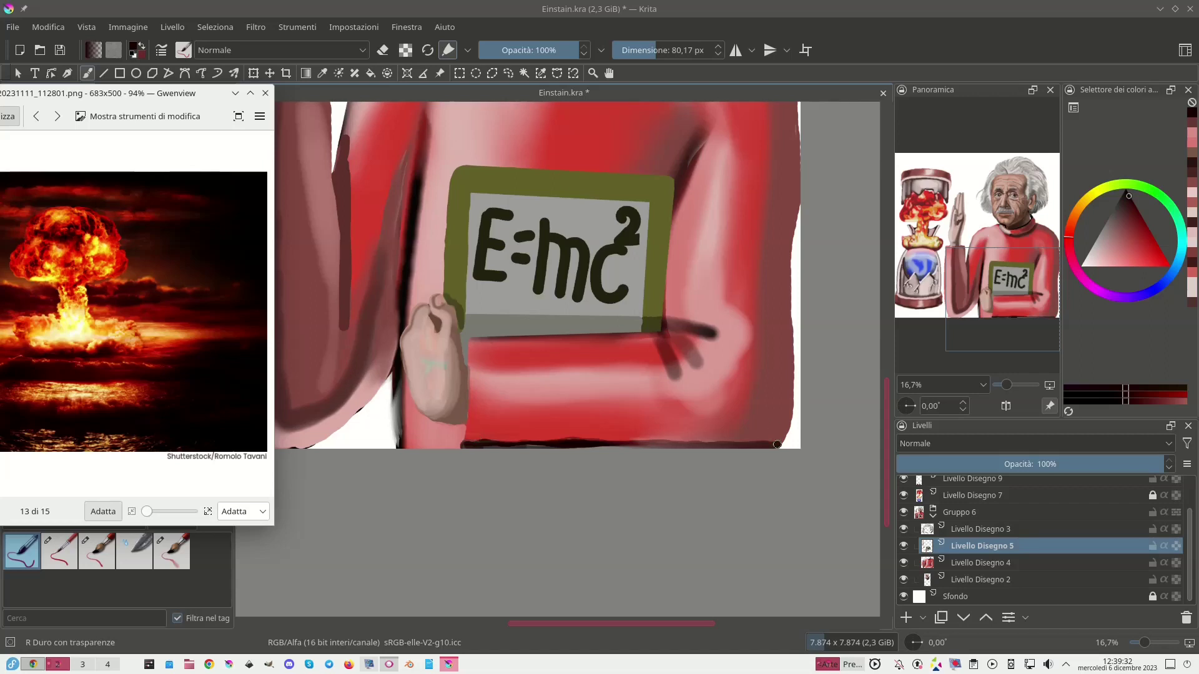
Even out the dark line along the sweater's lower edge with straight and freehand strokes in the same near-black.
key("v")
left_click_drag(749, 443, 459, 442)
key("b")
left_click_drag(465, 442, 633, 446)
key("v")
mouse_move(467, 444)
left_mouse_down()
mouse_move(781, 442)
mouse_move(767, 441)
left_mouse_up()
key("b")
Switch to eraser mode, make Livello Disegno 4 active, and erase the dark smudge in the gap between the raised arm's elbow and the torso.
scroll(556, 358, "down", 3)
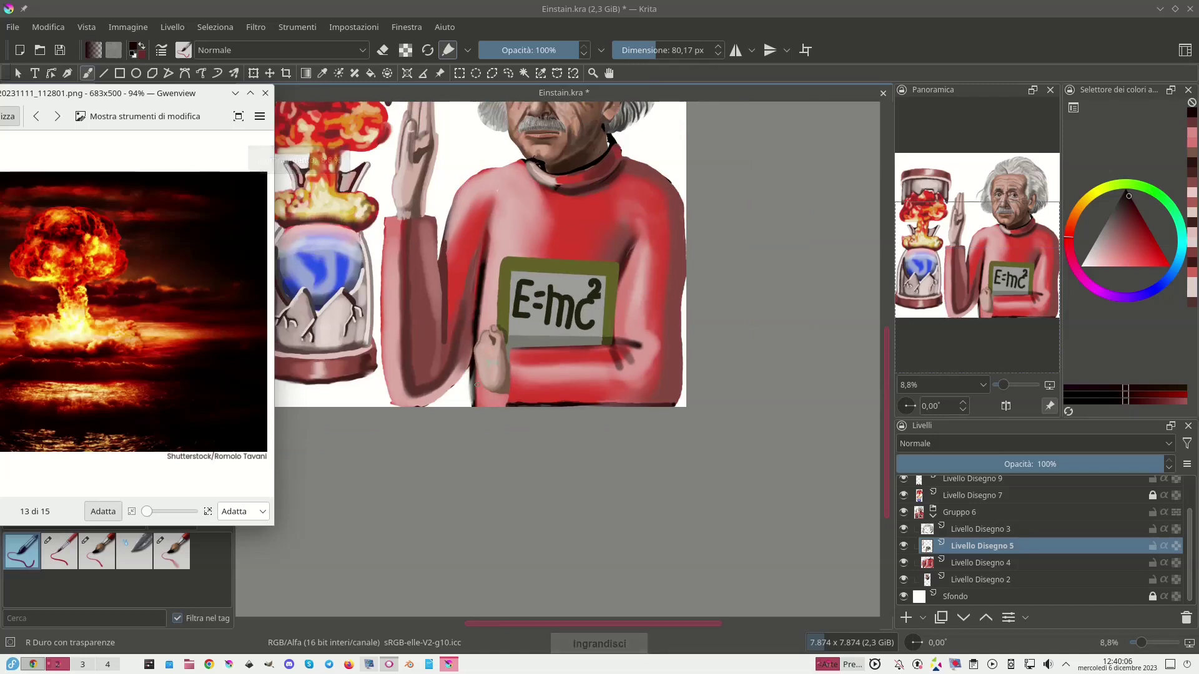
left_click_drag(395, 382, 505, 545)
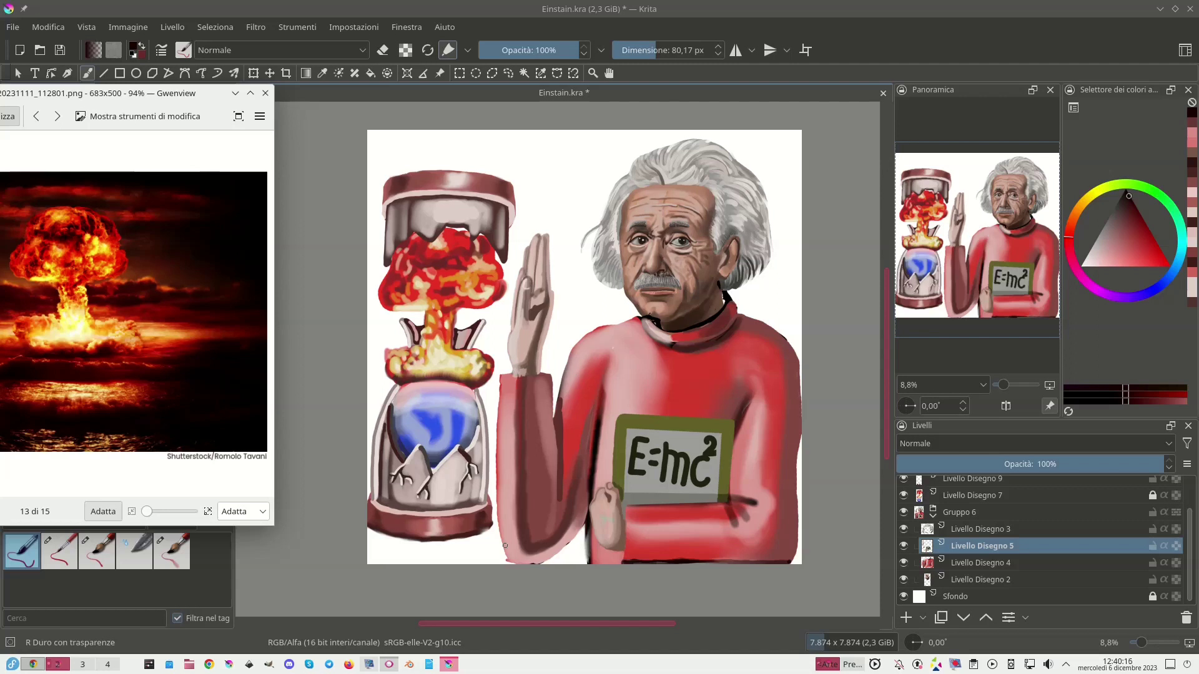
key("e")
left_click_drag(498, 558, 504, 550)
left_click(949, 564)
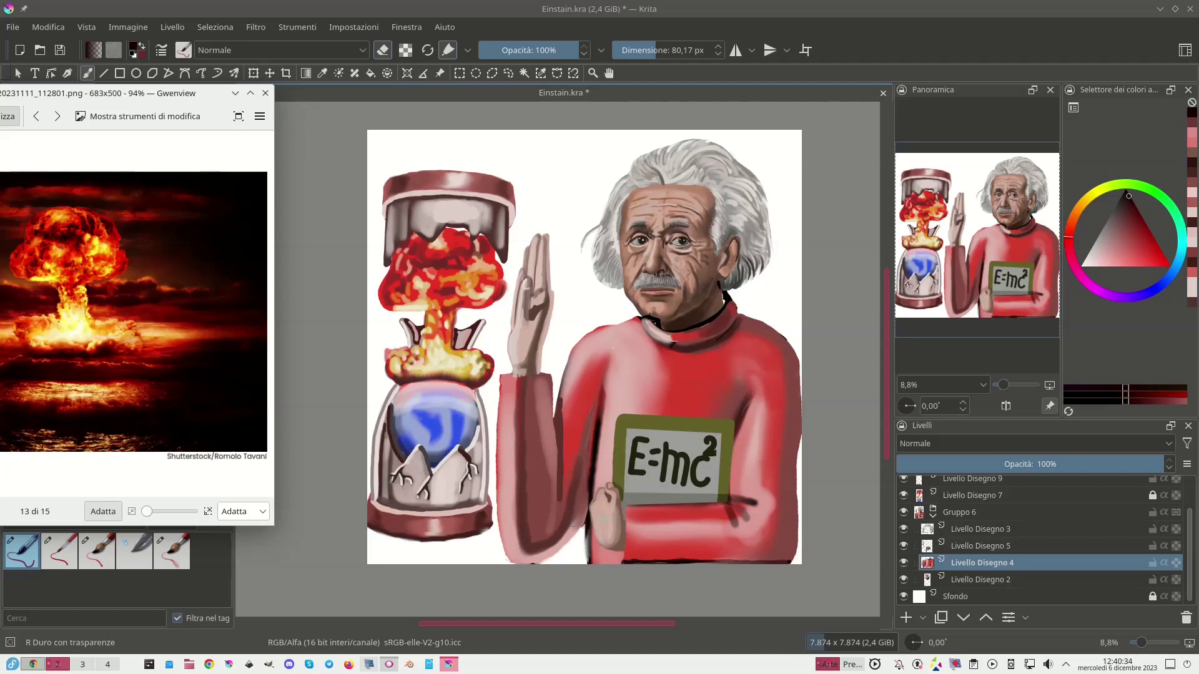
mouse_move(585, 524)
left_mouse_down()
mouse_move(586, 557)
mouse_move(582, 528)
left_mouse_up()
mouse_move(588, 523)
left_mouse_down()
mouse_move(586, 549)
mouse_move(587, 517)
left_mouse_up()
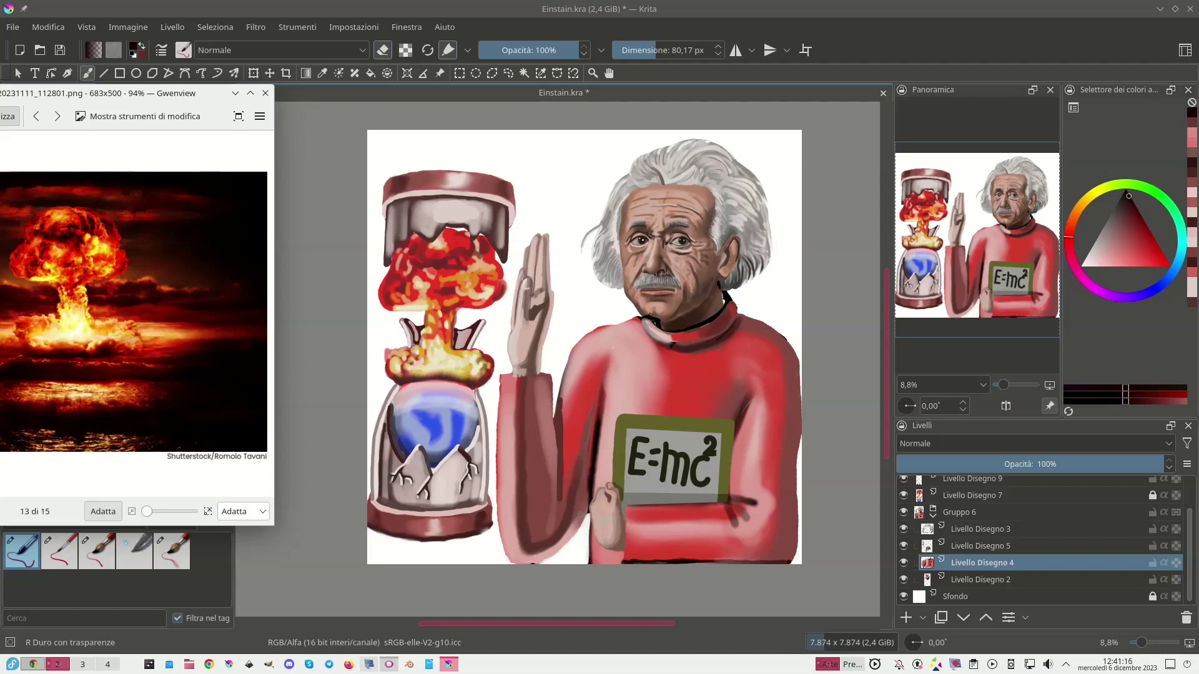
Repaint the sweater fold beside the board's upper corner with a 186,60 px brush, using dark red and pink sampled from the sweater.
left_click_drag(656, 50, 669, 50)
left_click_drag(731, 489, 737, 431)
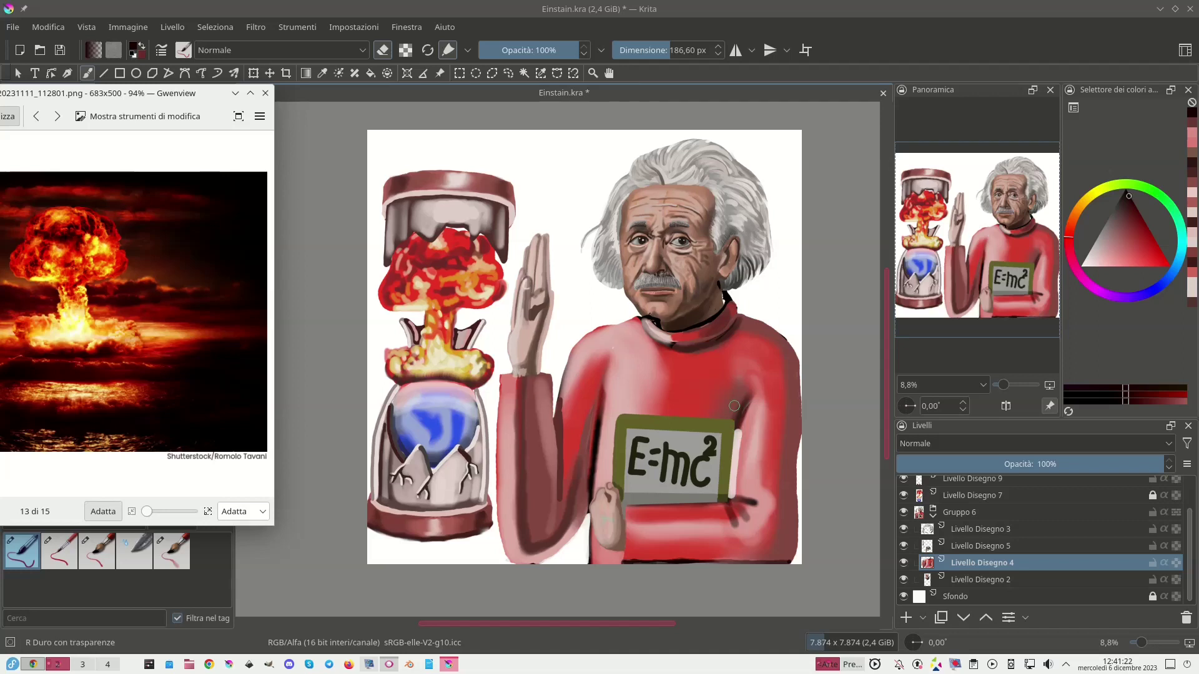
key("ctrl+z")
left_click(734, 405, "ctrl")
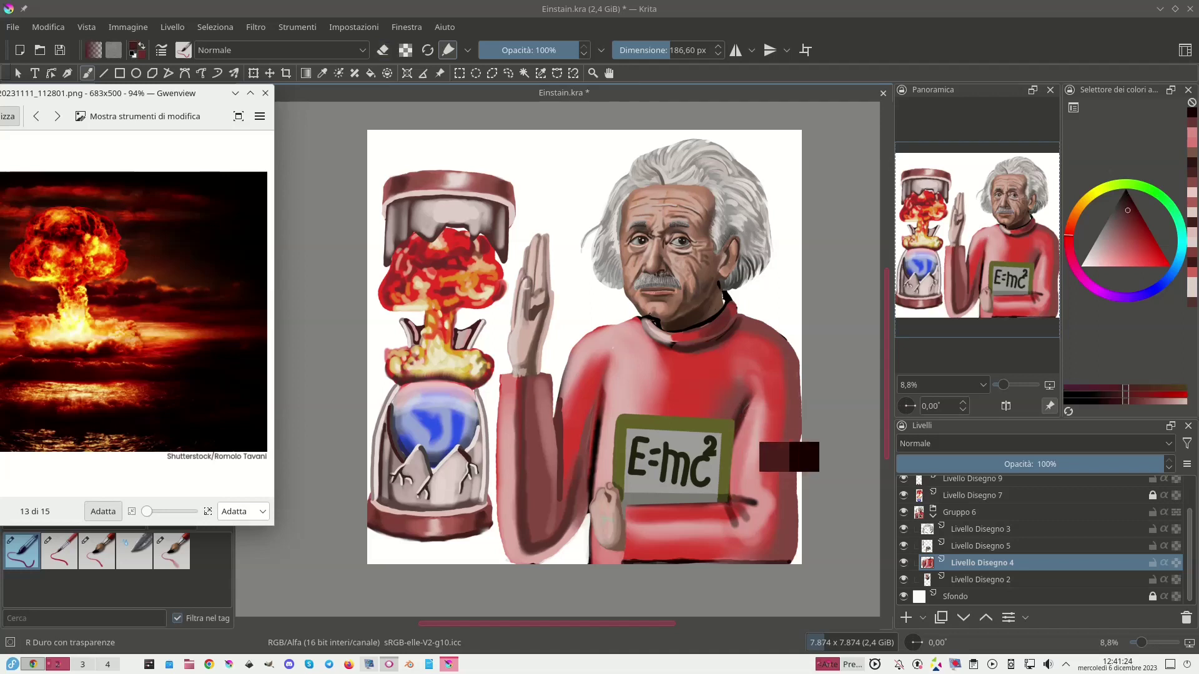
left_click_drag(746, 402, 730, 507)
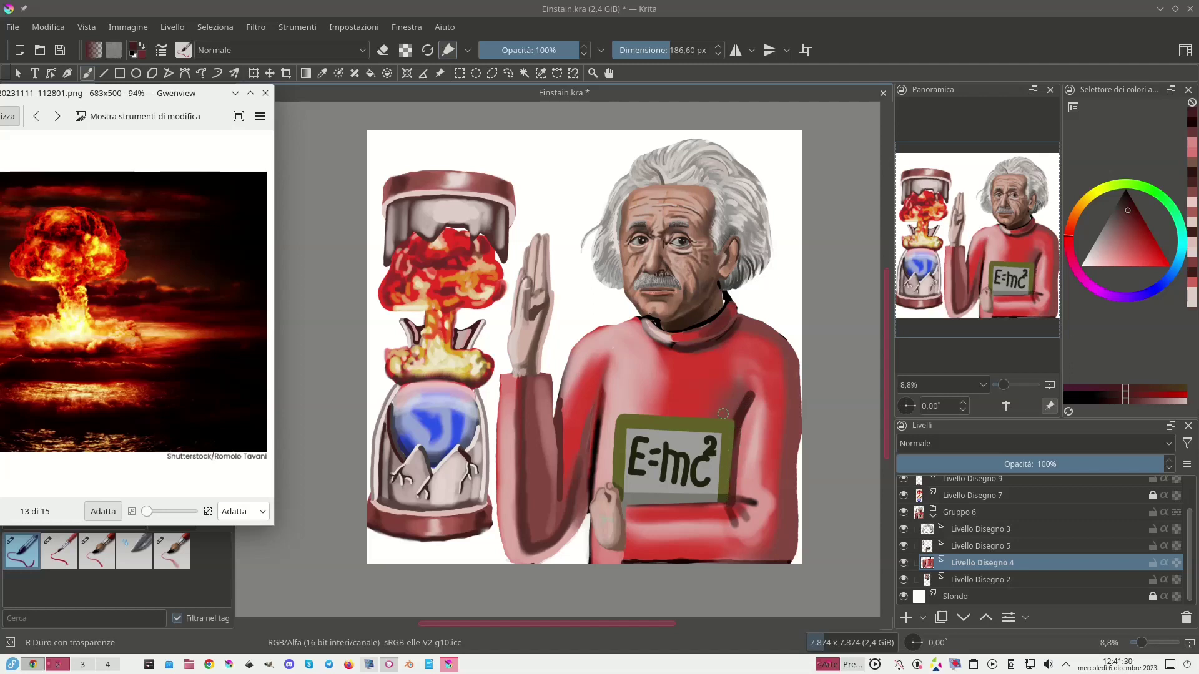
left_click(748, 417, "ctrl")
mouse_move(748, 419)
left_mouse_down()
mouse_move(756, 394)
mouse_move(751, 414)
left_mouse_up()
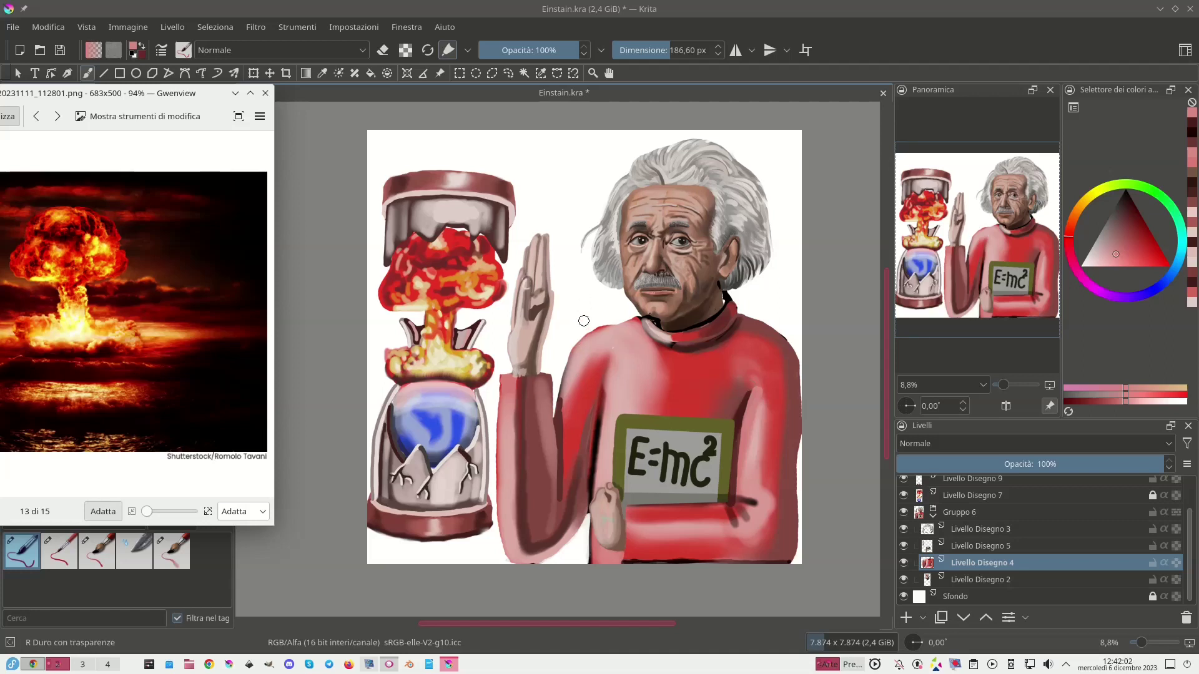
Try to outline the upper edge of the raised arm's cuff in red sampled from the sleeve, with a 29,96 px brush.
key("ctrl+plus")
key("ctrl+plus")
key("ctrl+plus")
key("ctrl+plus")
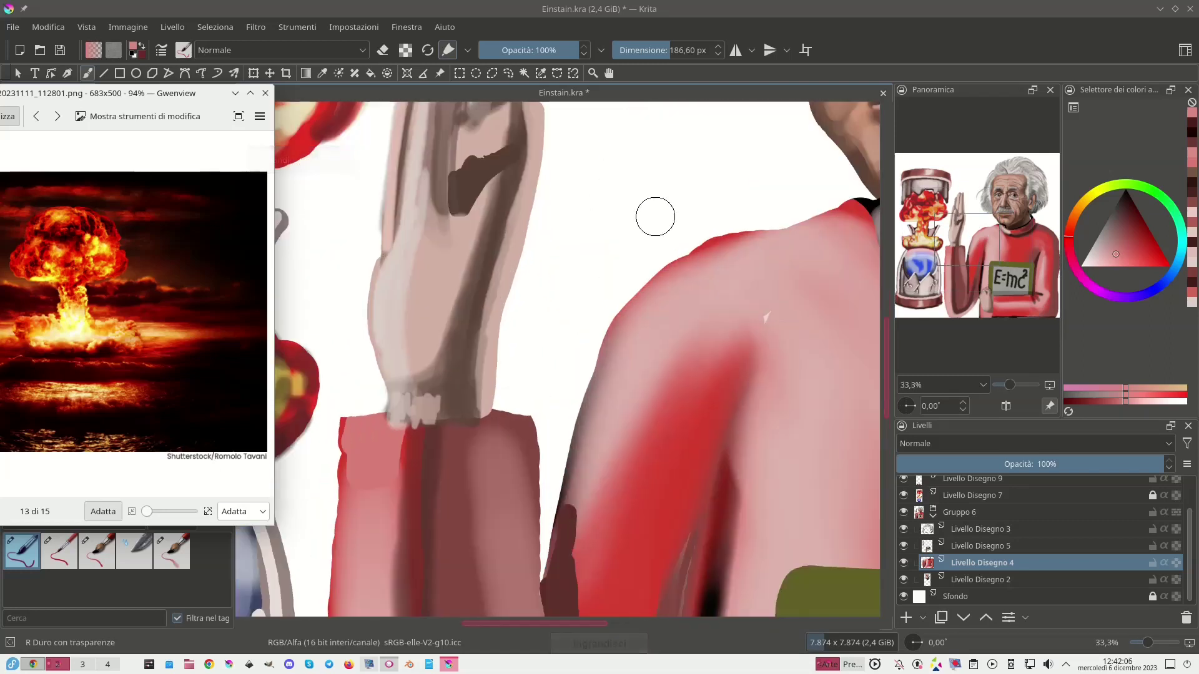
left_click(356, 424, "ctrl")
left_click(375, 419, "ctrl")
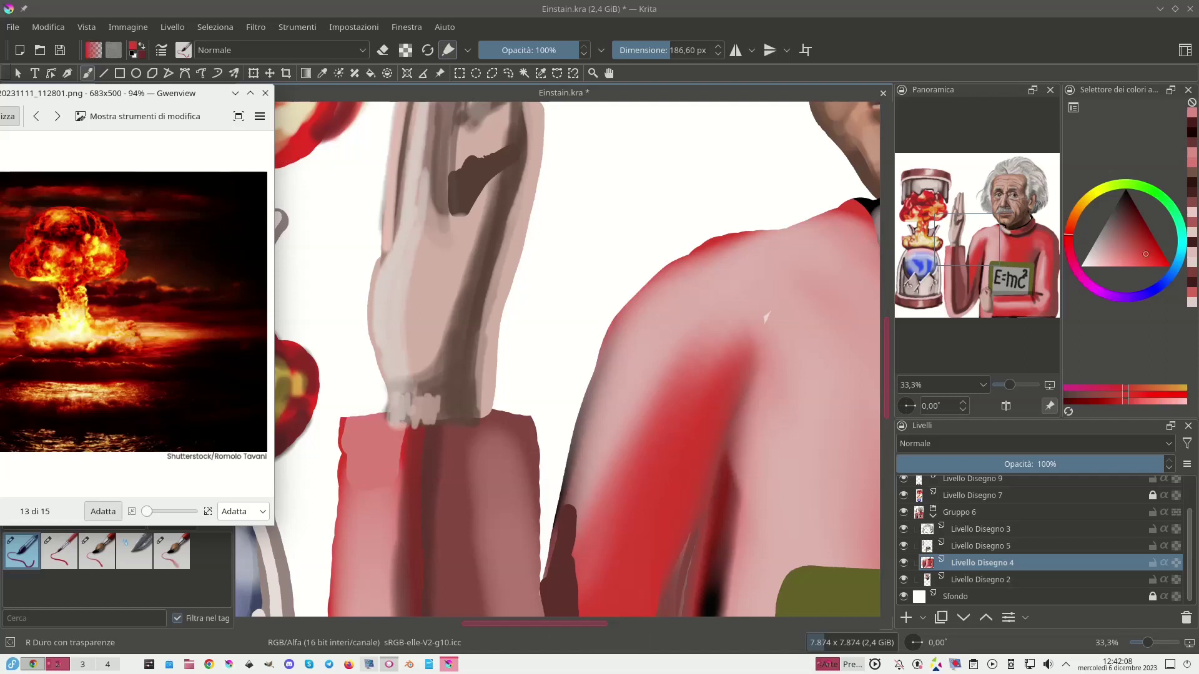
left_click_drag(665, 45, 644, 45)
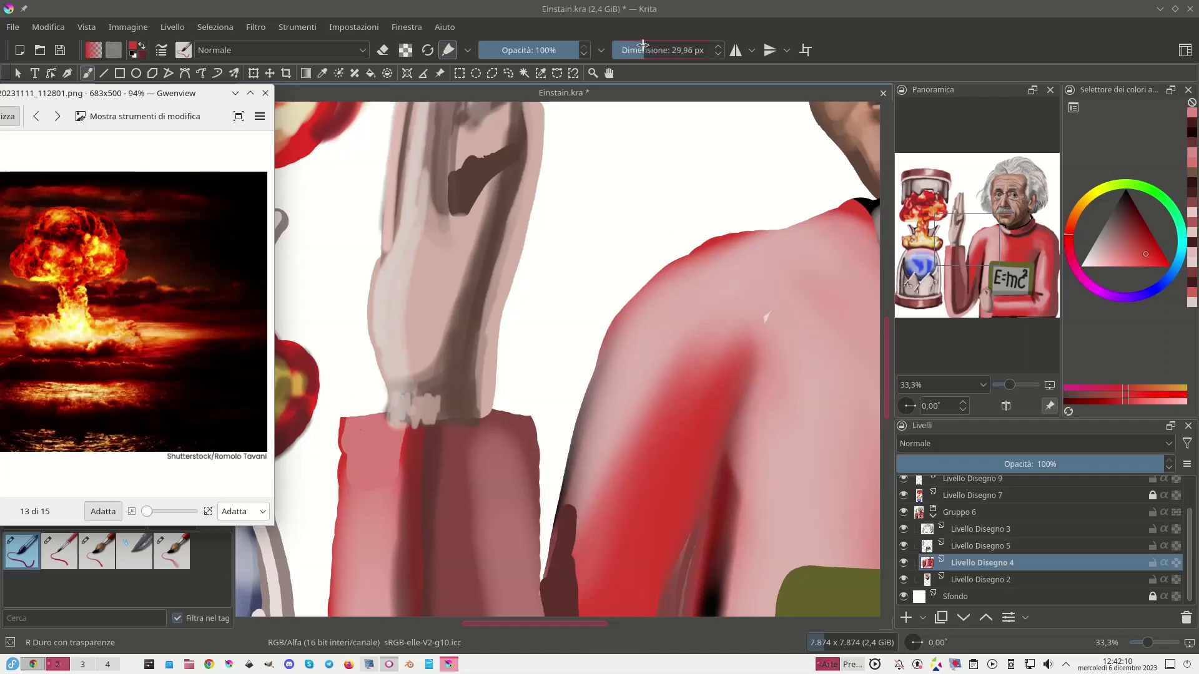
left_click_drag(527, 421, 530, 416)
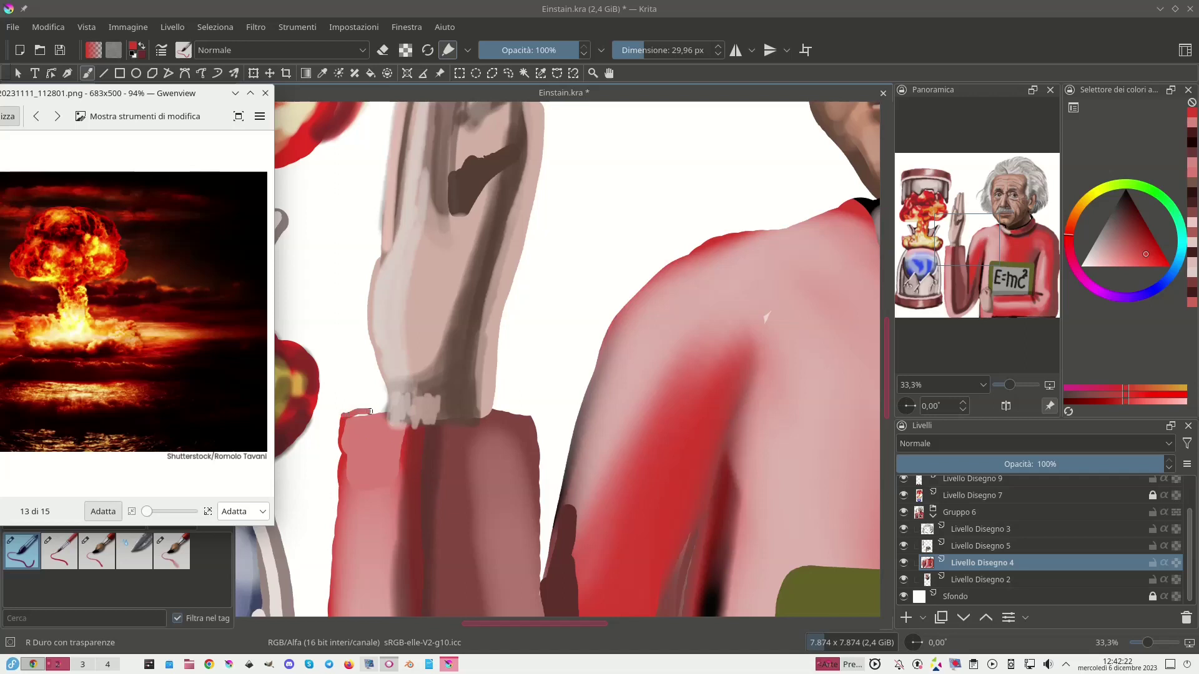
Try straight and freehand strokes along the raised arm's cuff edge in sampled dark red, with the brush at 78,73 px.
key("bracketright")
key("bracketright")
key("bracketright")
key("bracketright")
key("bracketright")
left_click(528, 416, "ctrl")
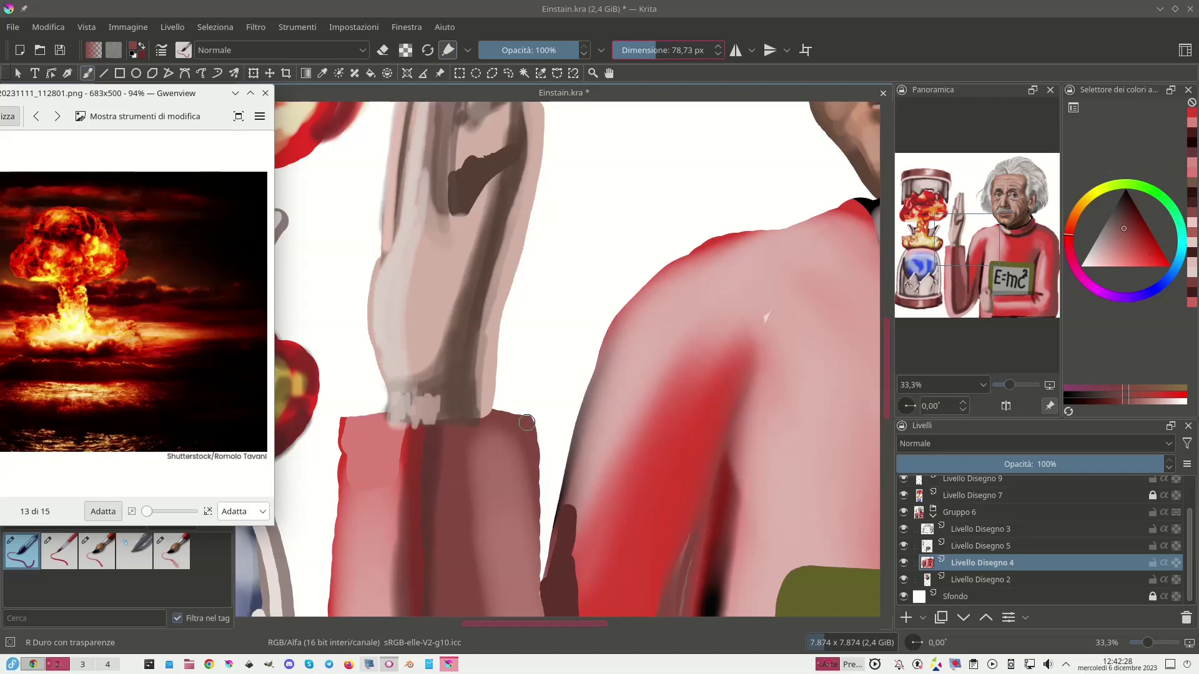
key("v")
left_click_drag(528, 422, 344, 417)
key("b")
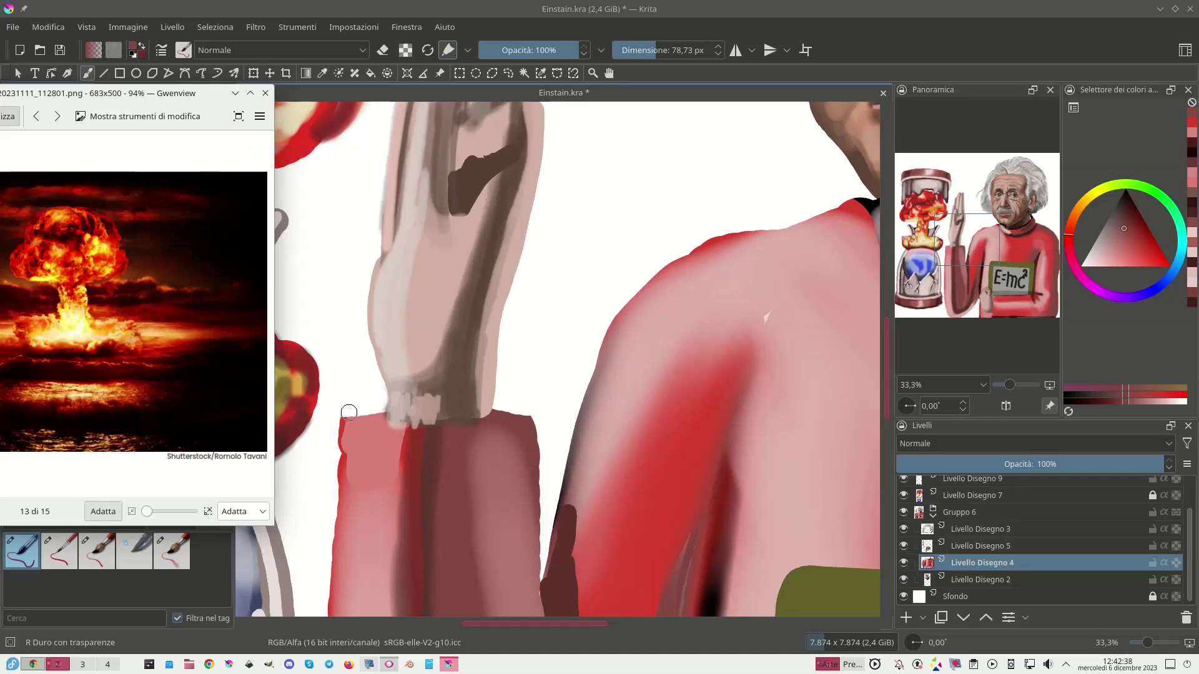
left_click_drag(343, 415, 500, 422)
key("ctrl+z")
Switch to the R Duro opaco brush and set its size to 113,72 px.
key("slash")
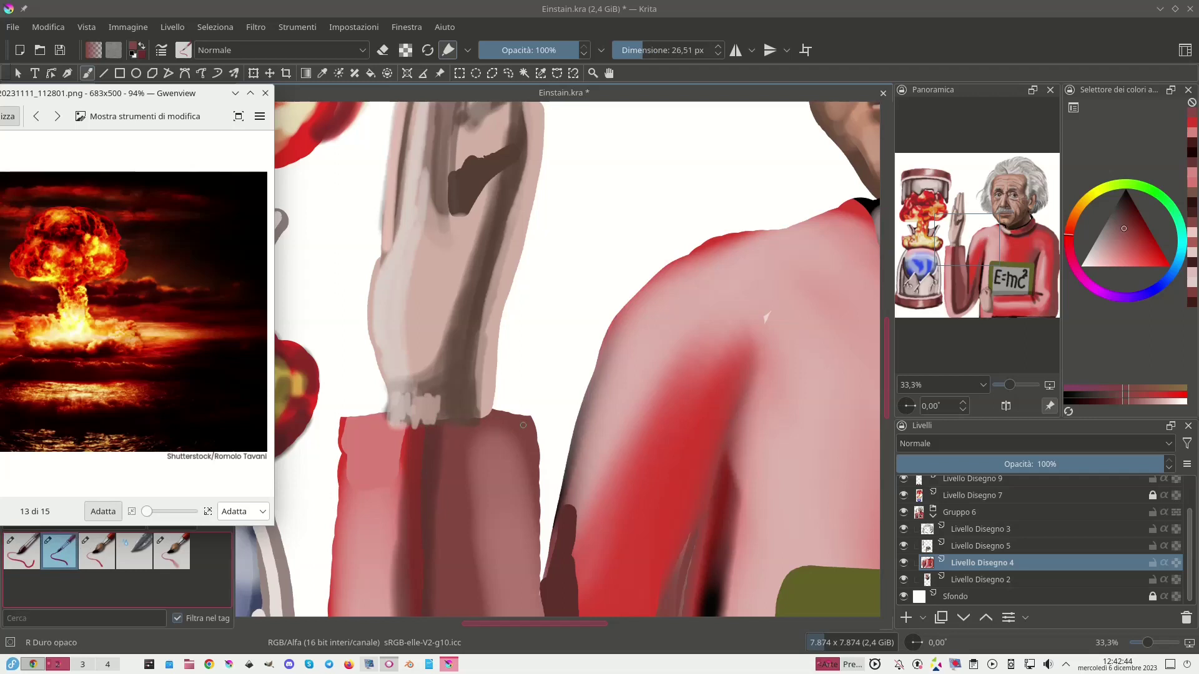
key("bracketright")
key("bracketright")
key("bracketright")
key("bracketright")
key("bracketright")
key("bracketright")
key("bracketright")
key("bracketright")
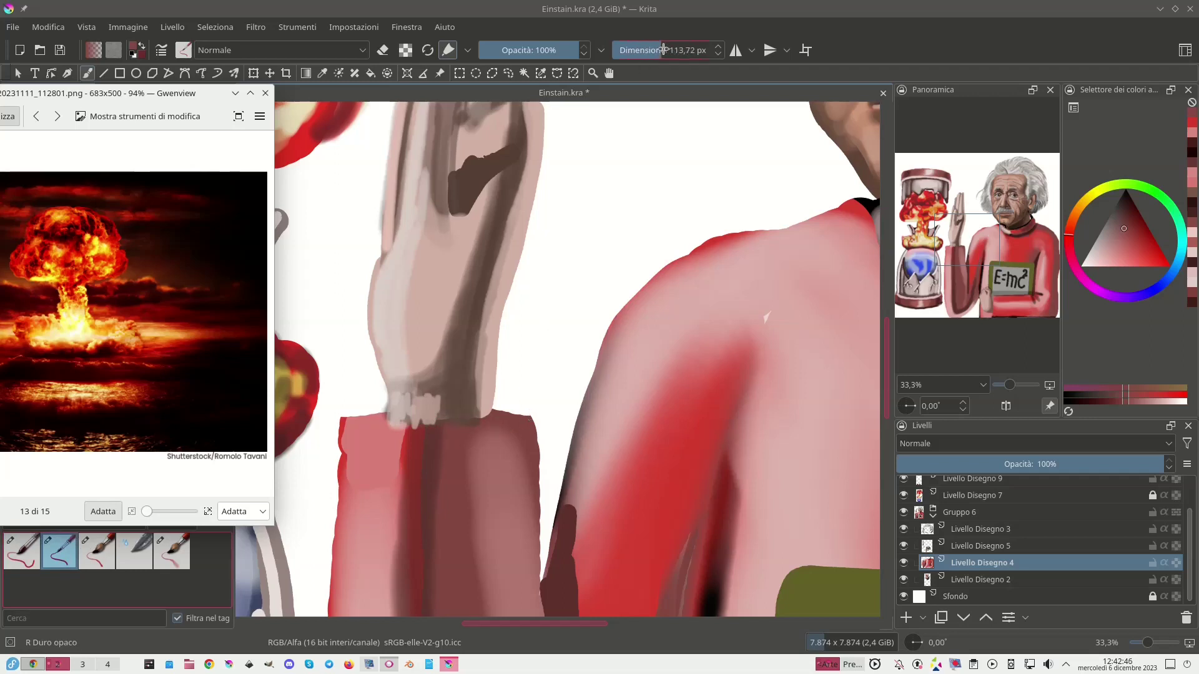
Try to paint a thick dark red band across the top of the raised arm's cuff and undo it.
left_click(515, 421, "ctrl")
left_click_drag(522, 423, 350, 417)
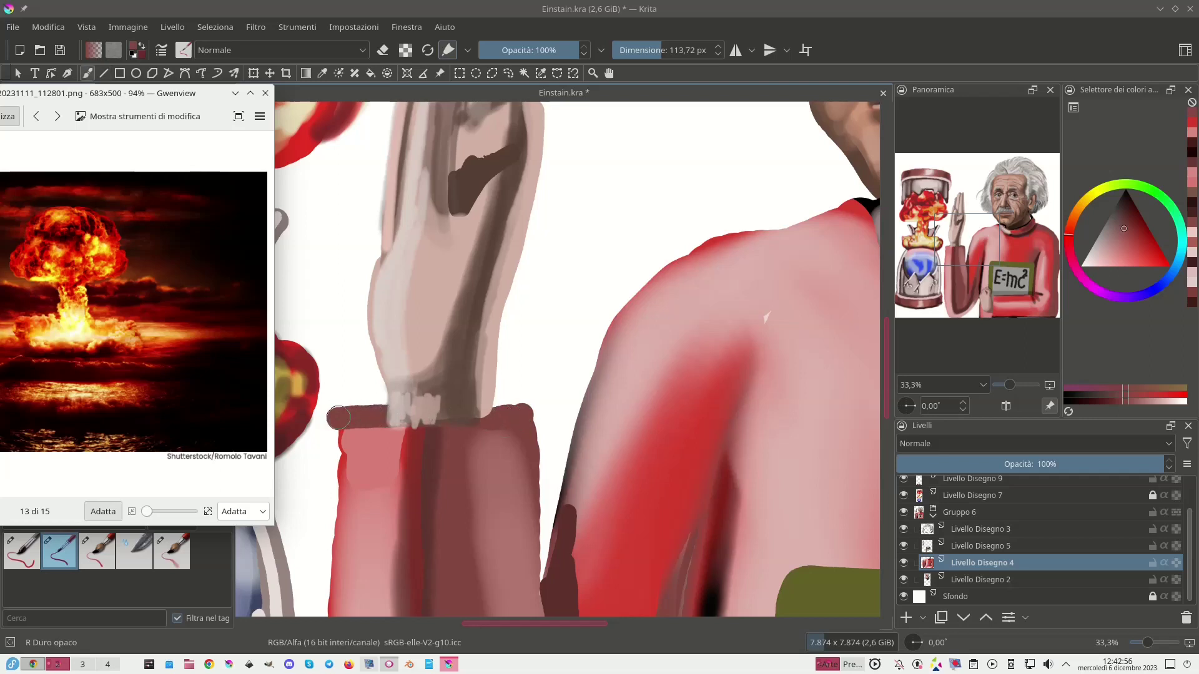
key("ctrl+z")
key("ctrl+z")
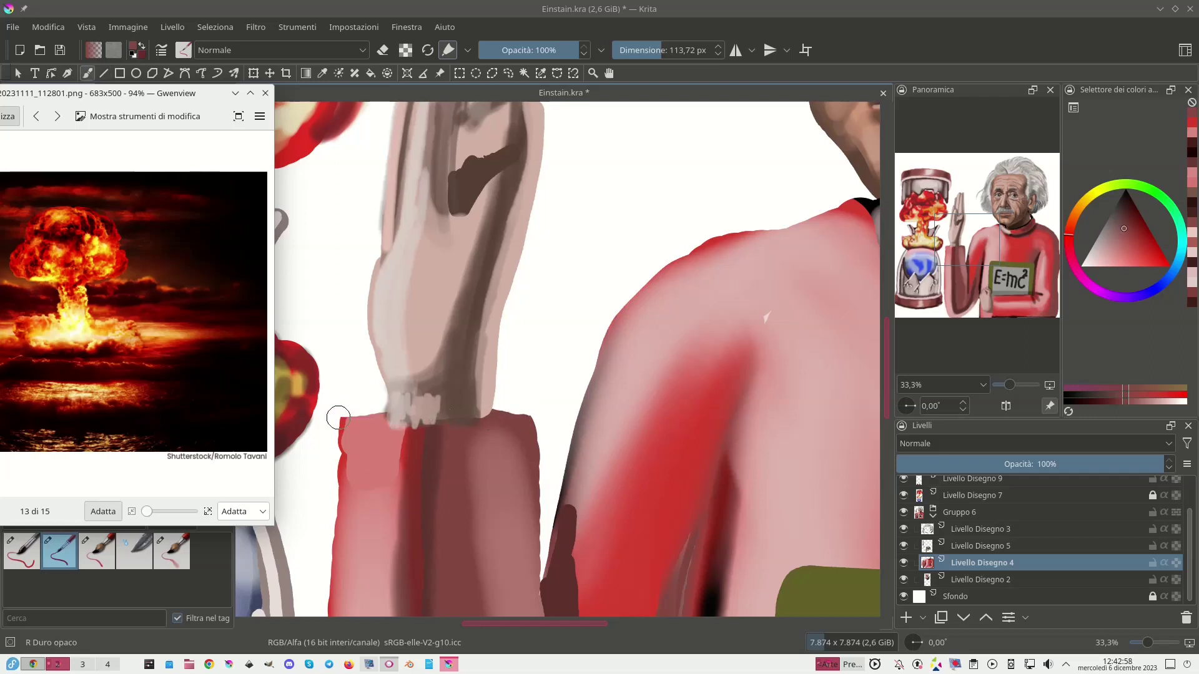
Make Livello Disegno 5 active and, in eraser mode, trim the ragged lower edge of the raised wrist where it overlaps the cuff.
left_click(961, 547)
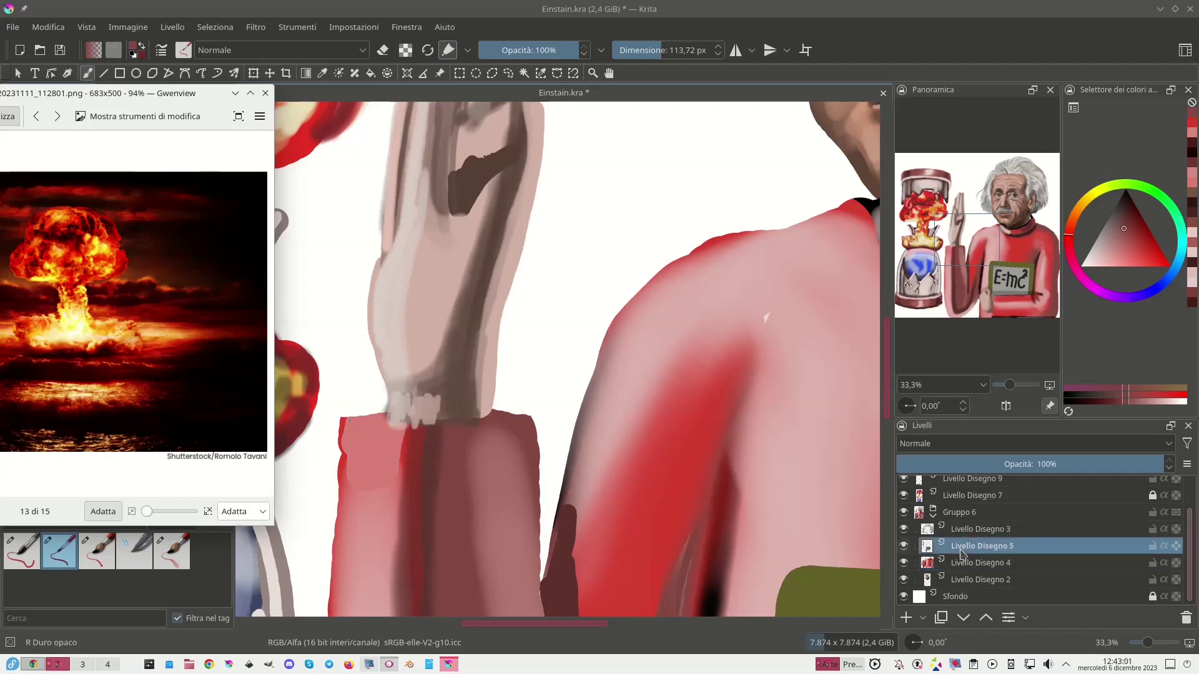
left_click(903, 546)
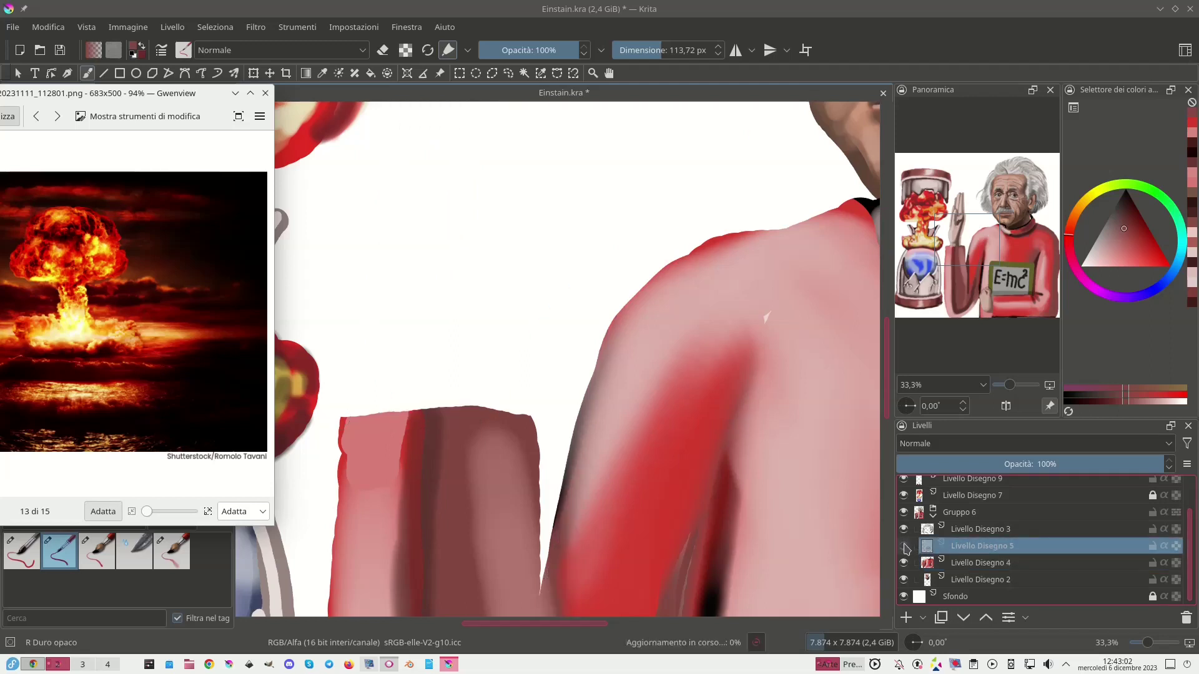
left_click(904, 545)
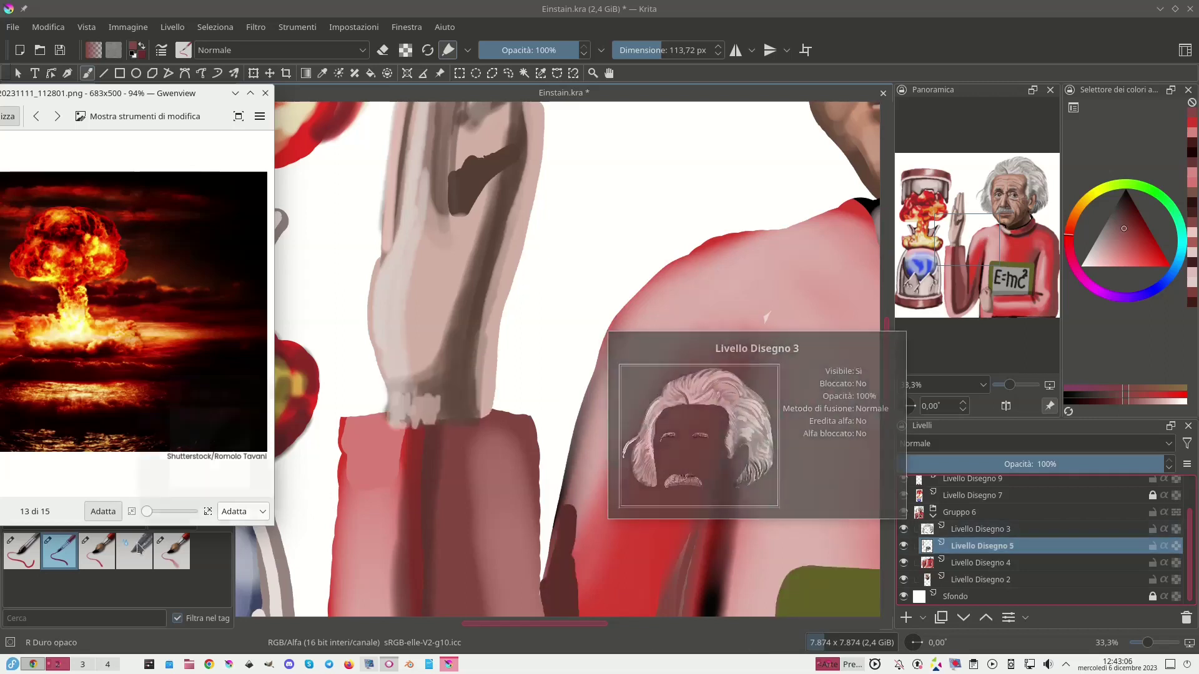
key("e")
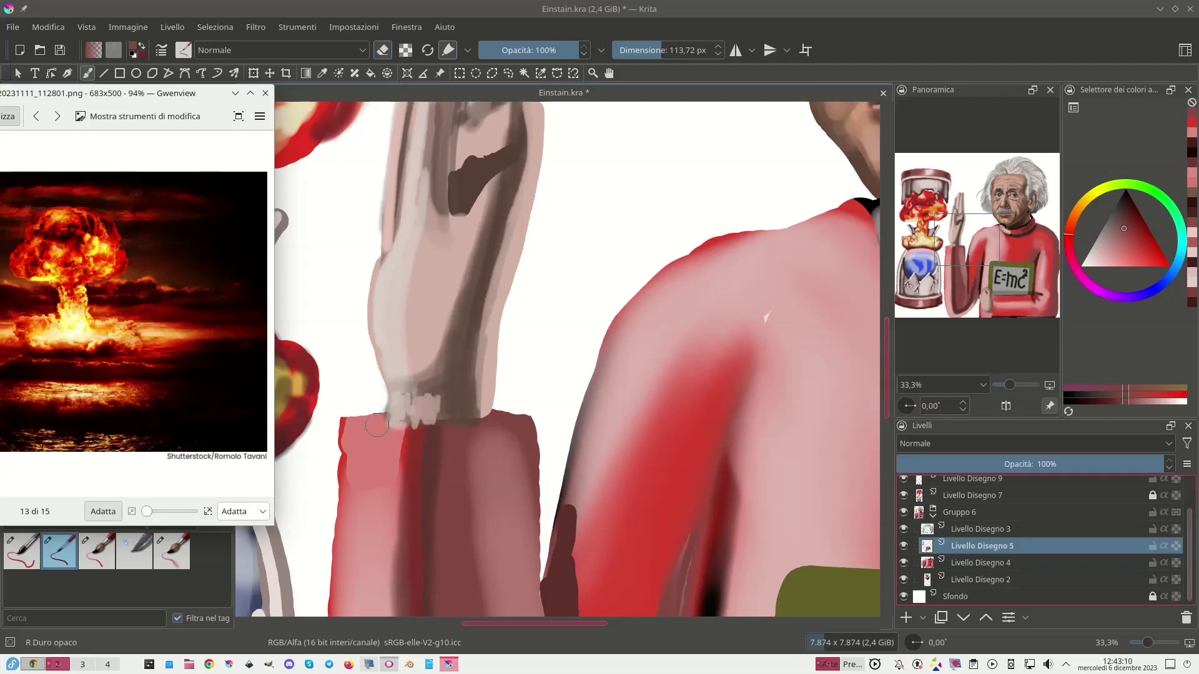
mouse_move(389, 426)
left_mouse_down()
mouse_move(510, 424)
mouse_move(387, 412)
left_mouse_up()
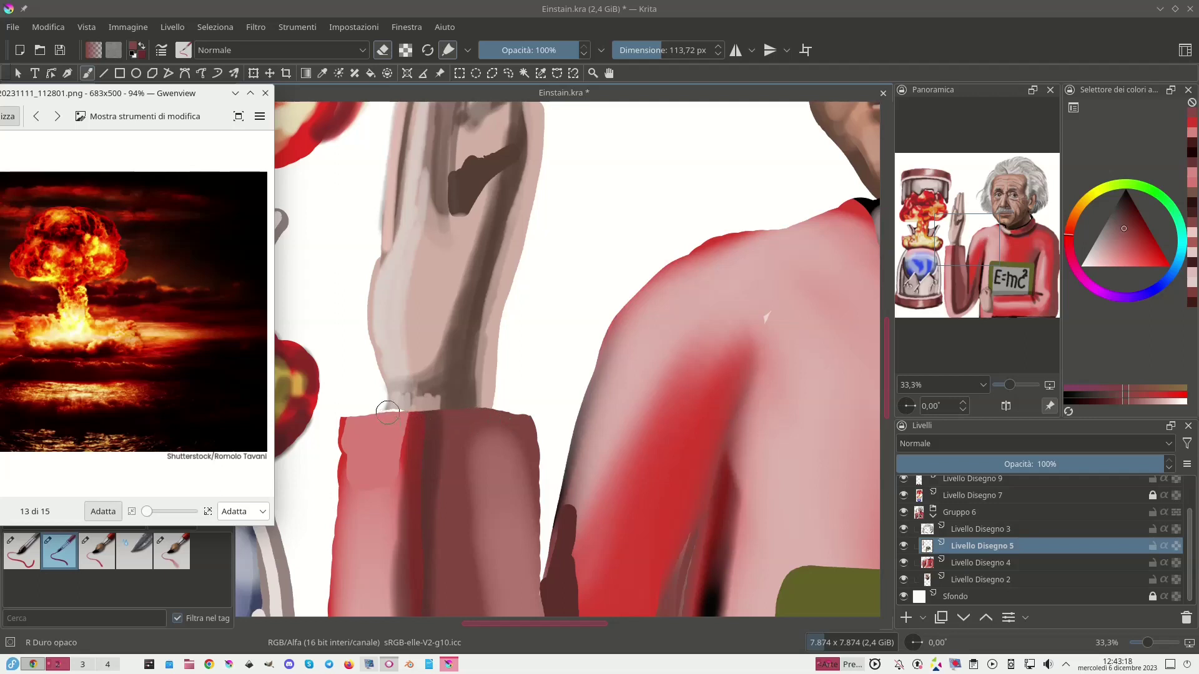
key("ctrl+z")
mouse_move(387, 412)
left_mouse_down()
mouse_move(383, 432)
mouse_move(506, 424)
left_mouse_up()
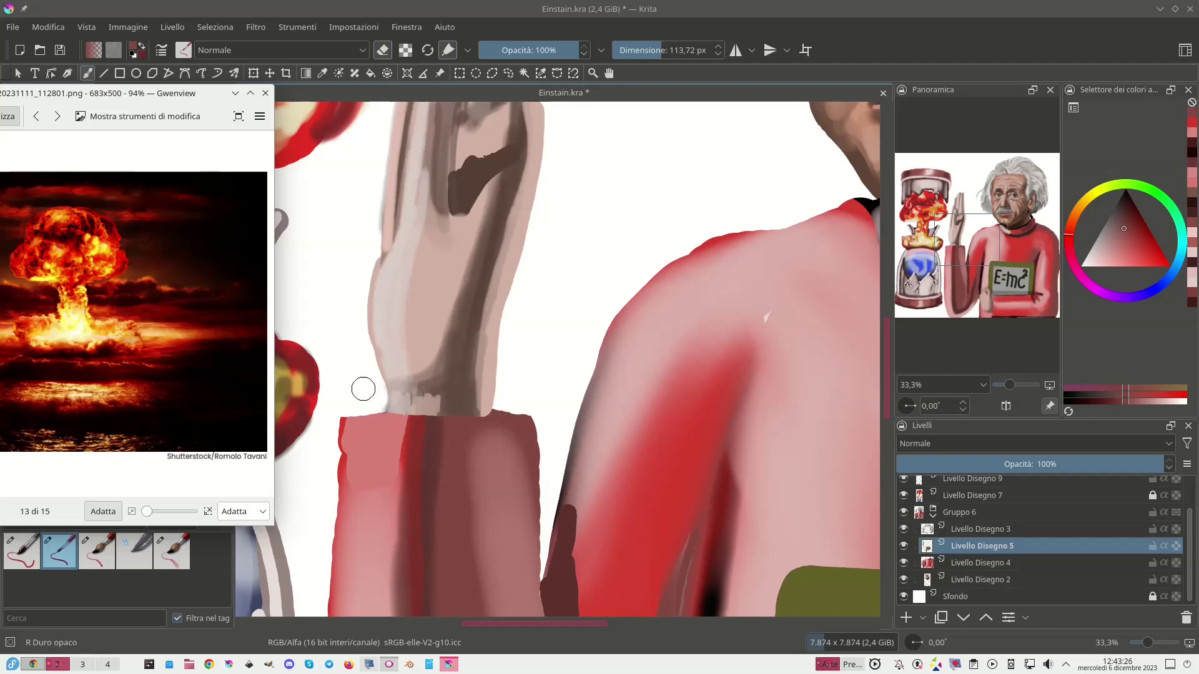
Turn off eraser mode and smooth the cuff's corner and outer sleeve edge on Livello Disegno 4 with pink sampled from the cuff.
left_click(370, 425, "ctrl")
key("e")
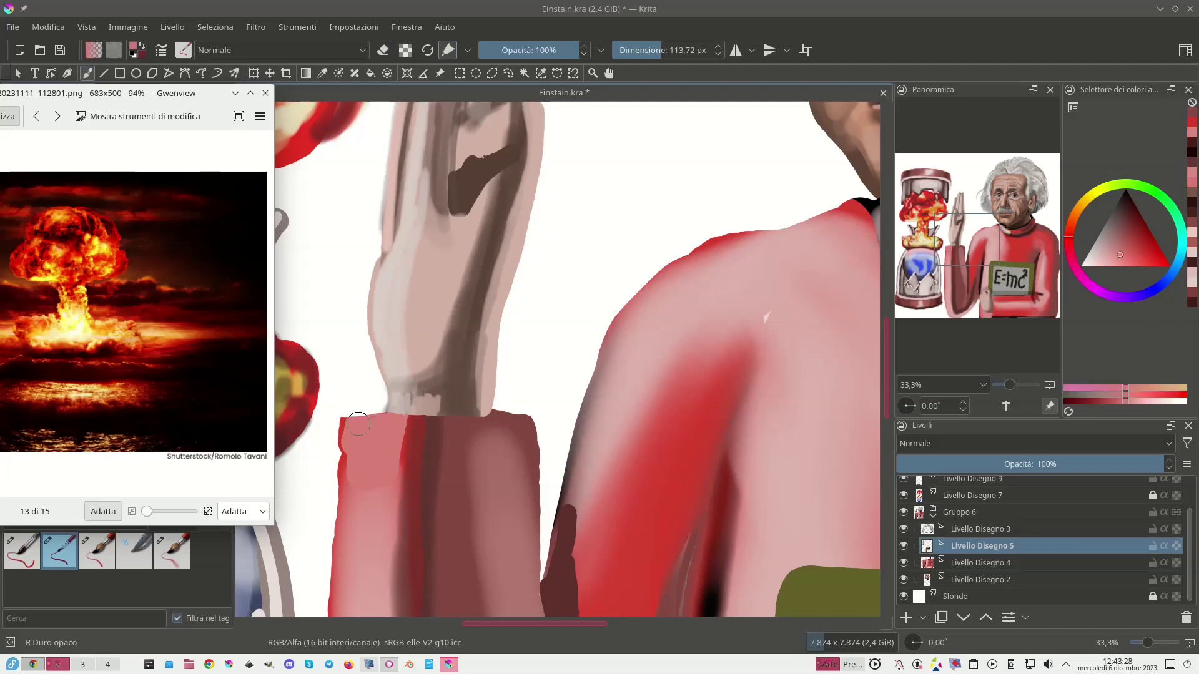
left_click_drag(363, 419, 382, 405)
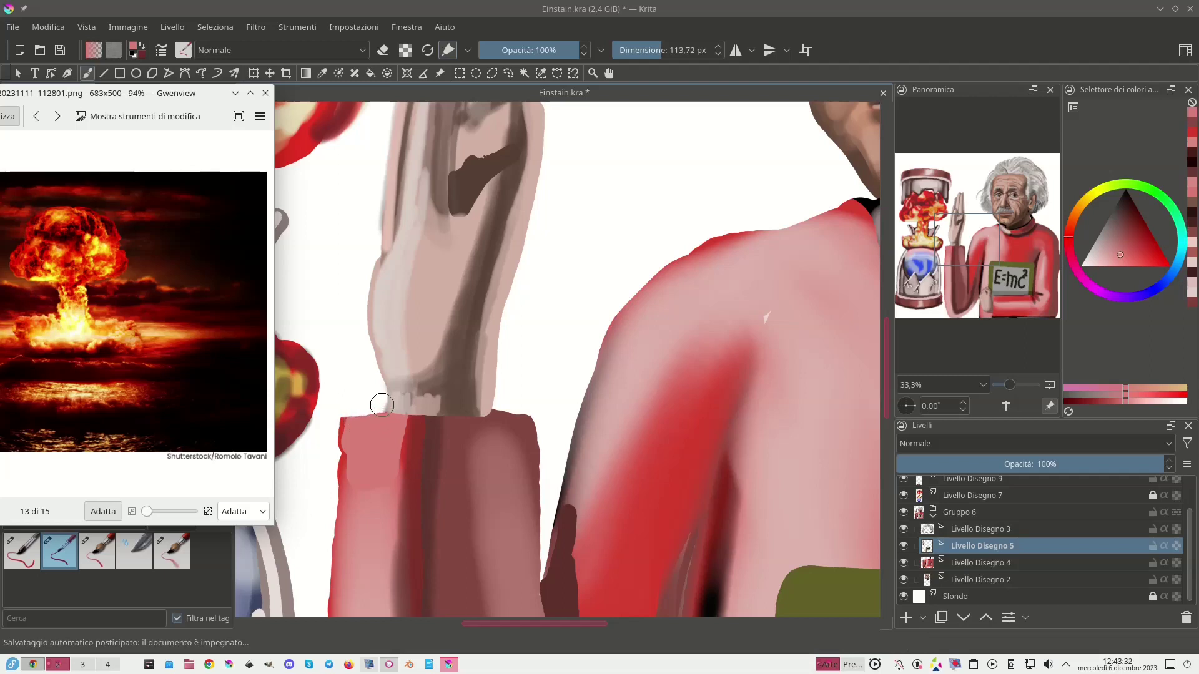
key("Page_Down")
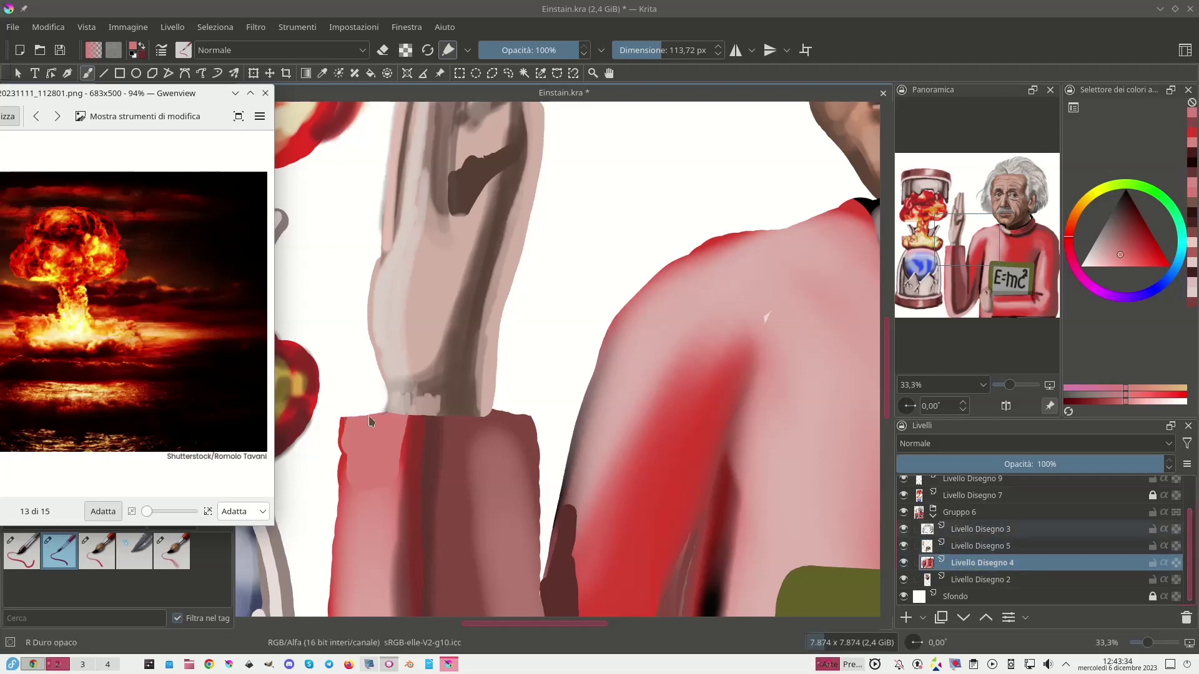
mouse_move(348, 416)
left_mouse_down()
mouse_move(340, 609)
mouse_move(336, 596)
left_mouse_up()
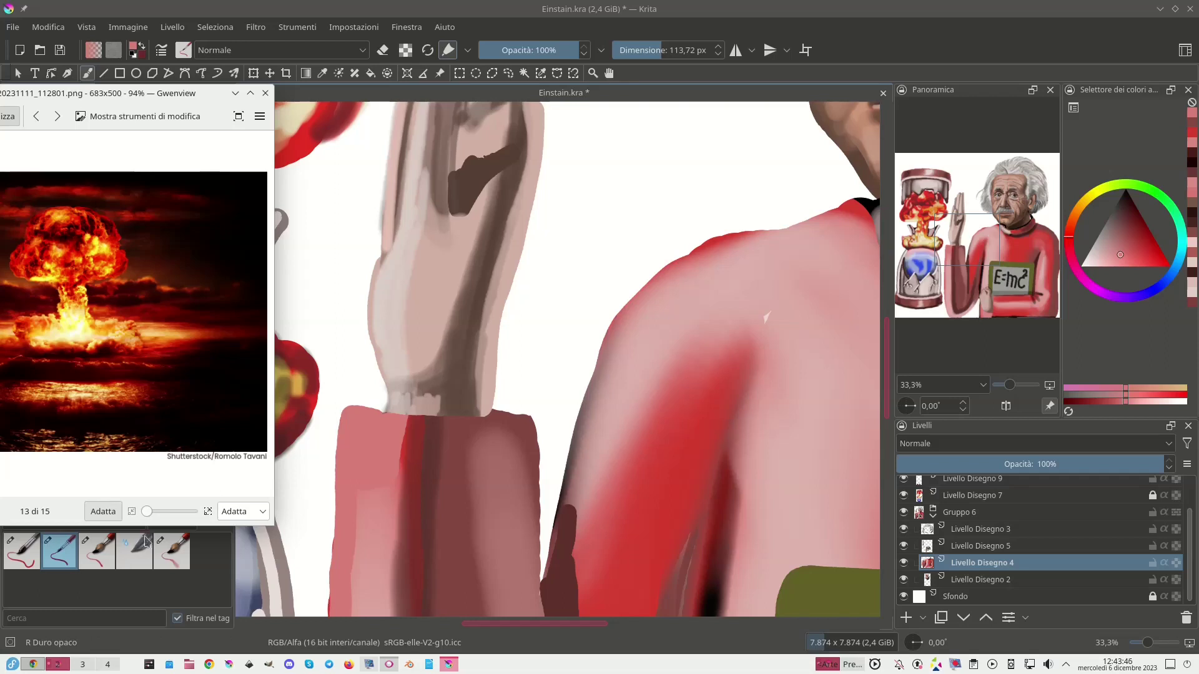
Blend the shading on the raised wrist on Livello Disegno 5 with the R Sfumino brush at 59,93 px.
left_click(180, 552)
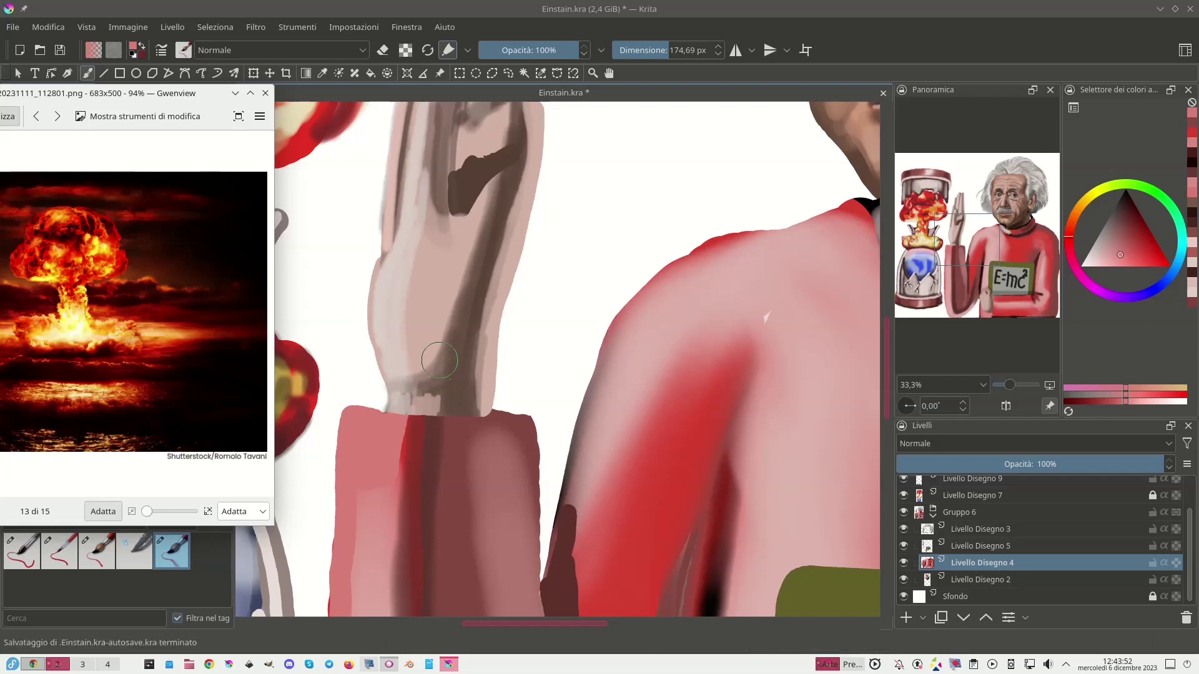
left_click_drag(432, 387, 431, 362)
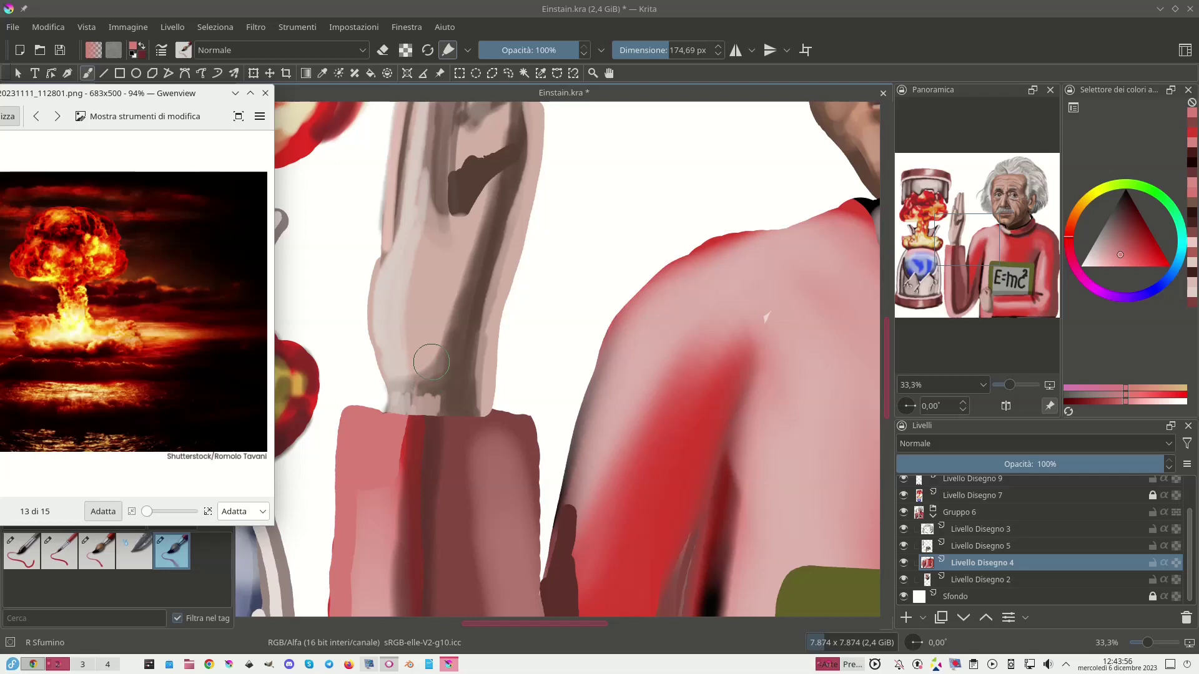
left_click_drag(656, 49, 640, 49)
left_click(959, 547)
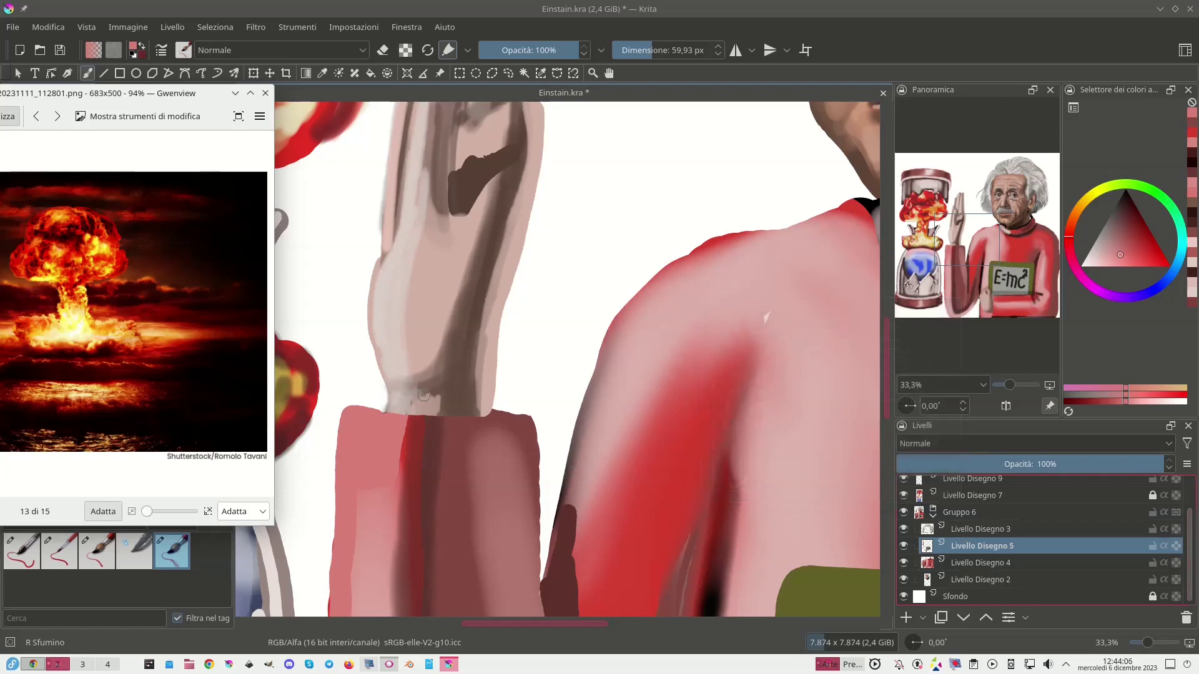
mouse_move(423, 402)
left_mouse_down()
mouse_move(406, 408)
mouse_move(445, 408)
mouse_move(441, 393)
mouse_move(439, 407)
mouse_move(397, 389)
mouse_move(368, 276)
left_mouse_up()
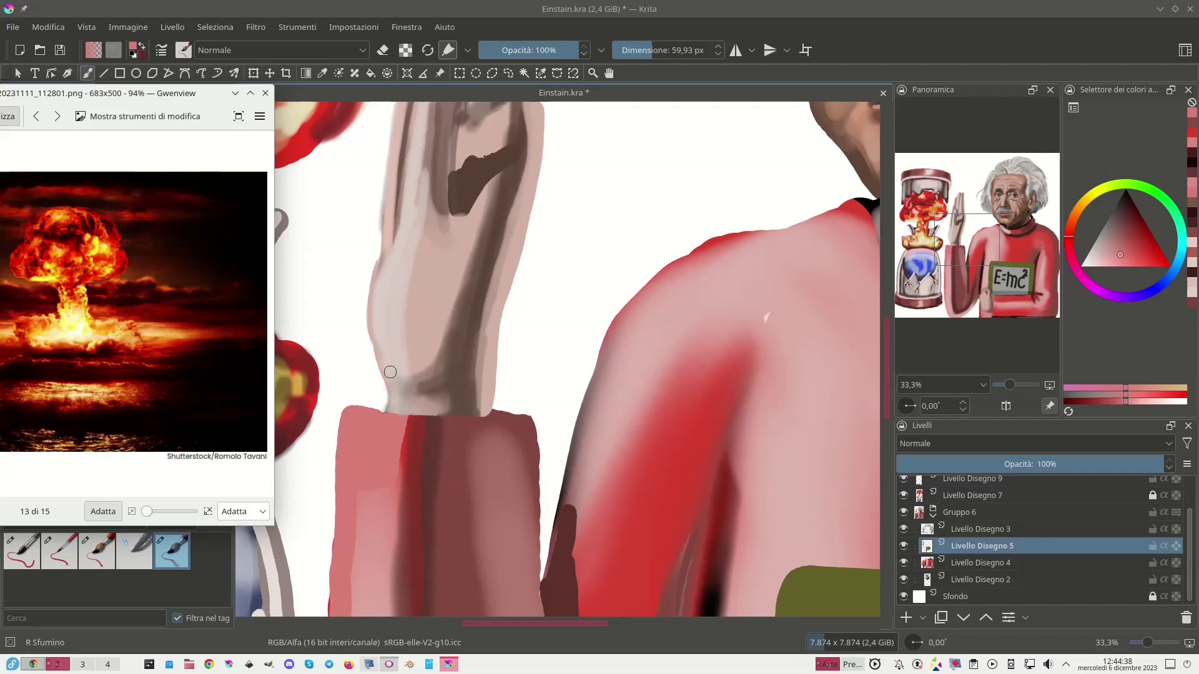
Touch up the base of the raised hand's thumb in sampled skin colour with the R Duro con trasparenze brush at 89,45 px.
key("minus")
key("minus")
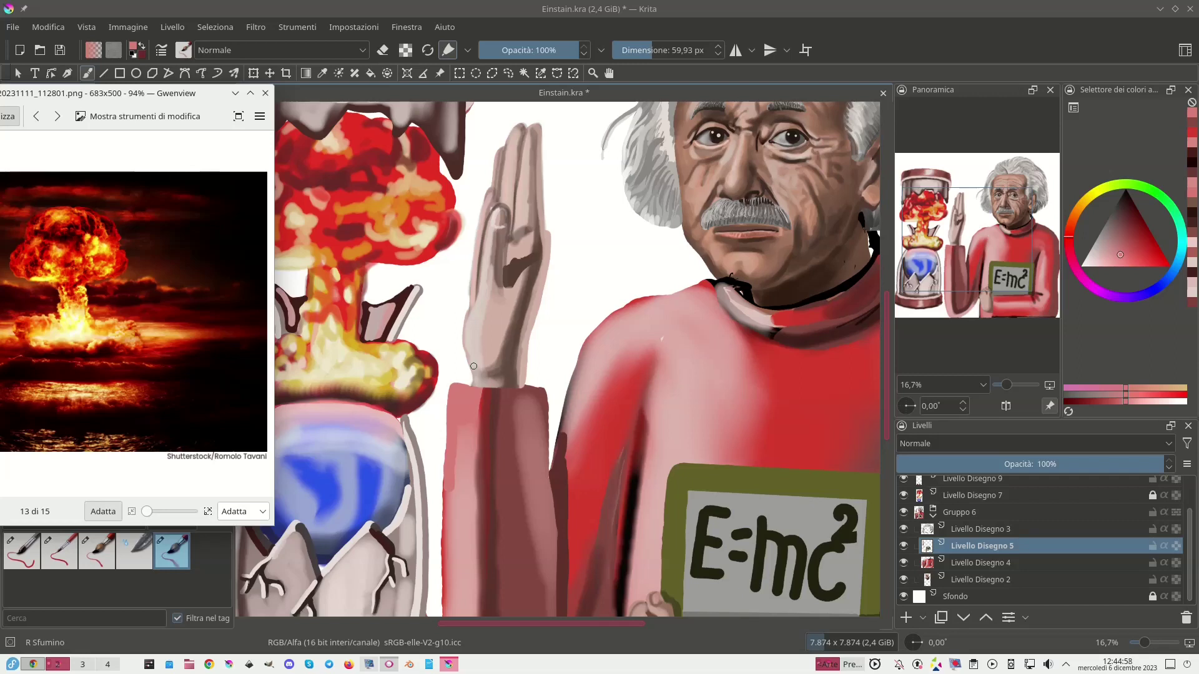
left_click(491, 310, "ctrl")
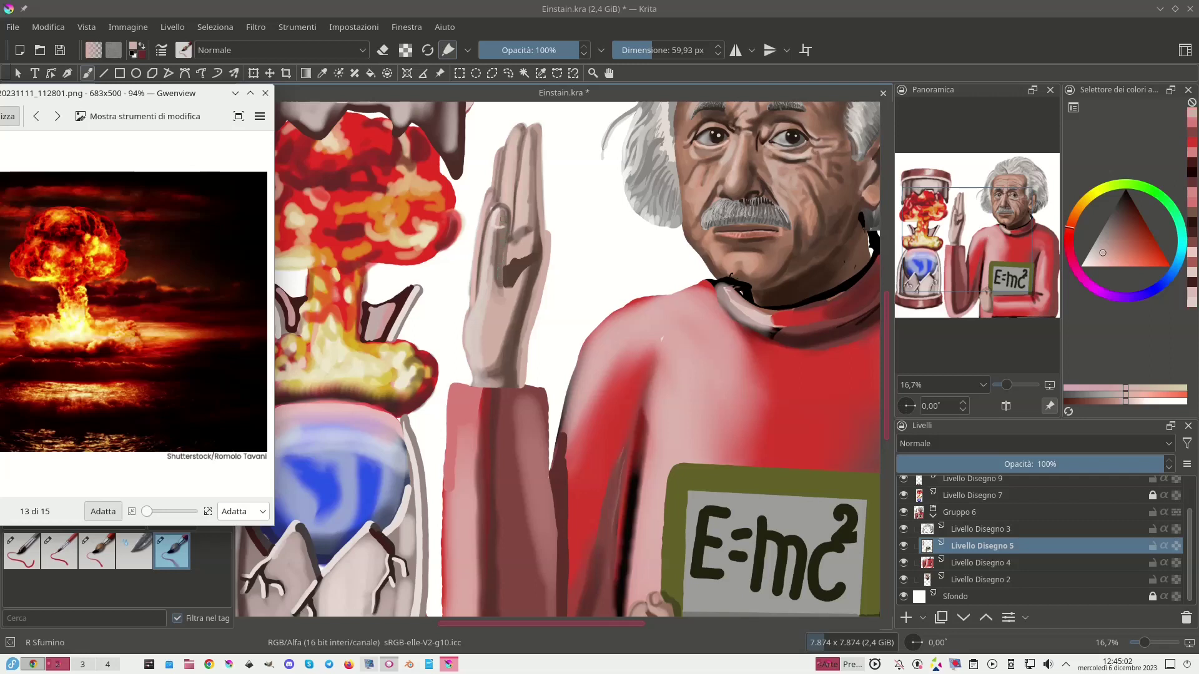
left_click(89, 557)
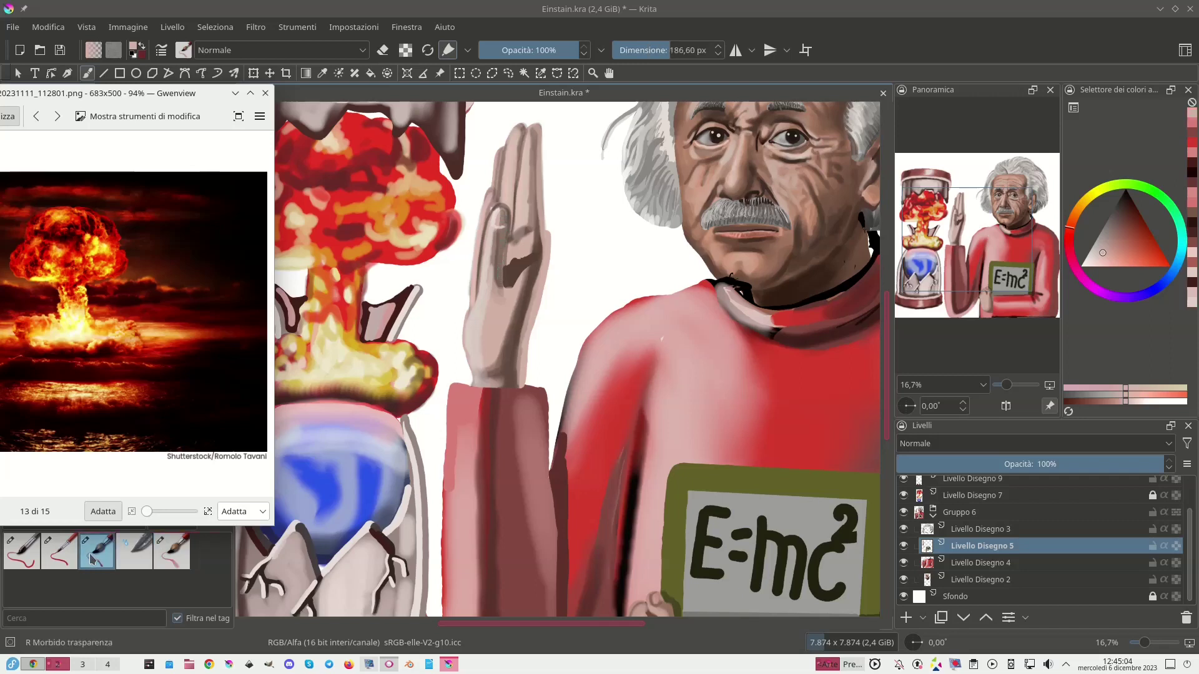
left_click(62, 545)
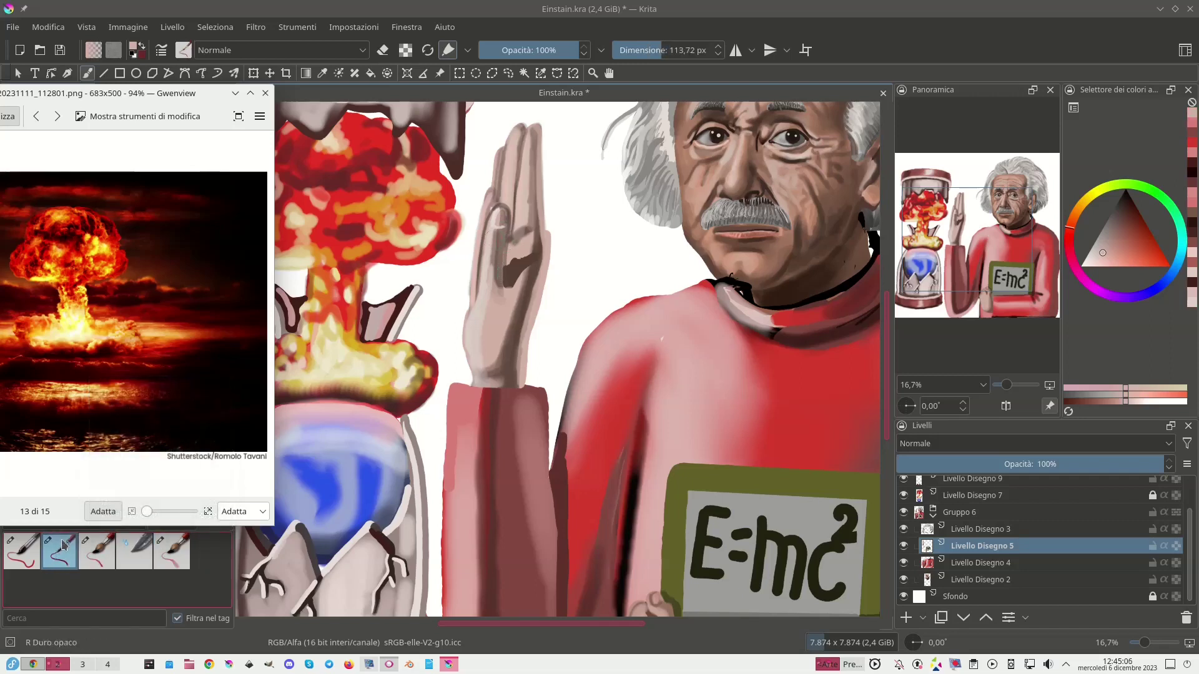
left_click(28, 553)
mouse_move(654, 50)
left_mouse_down()
mouse_move(635, 49)
mouse_move(657, 48)
left_mouse_up()
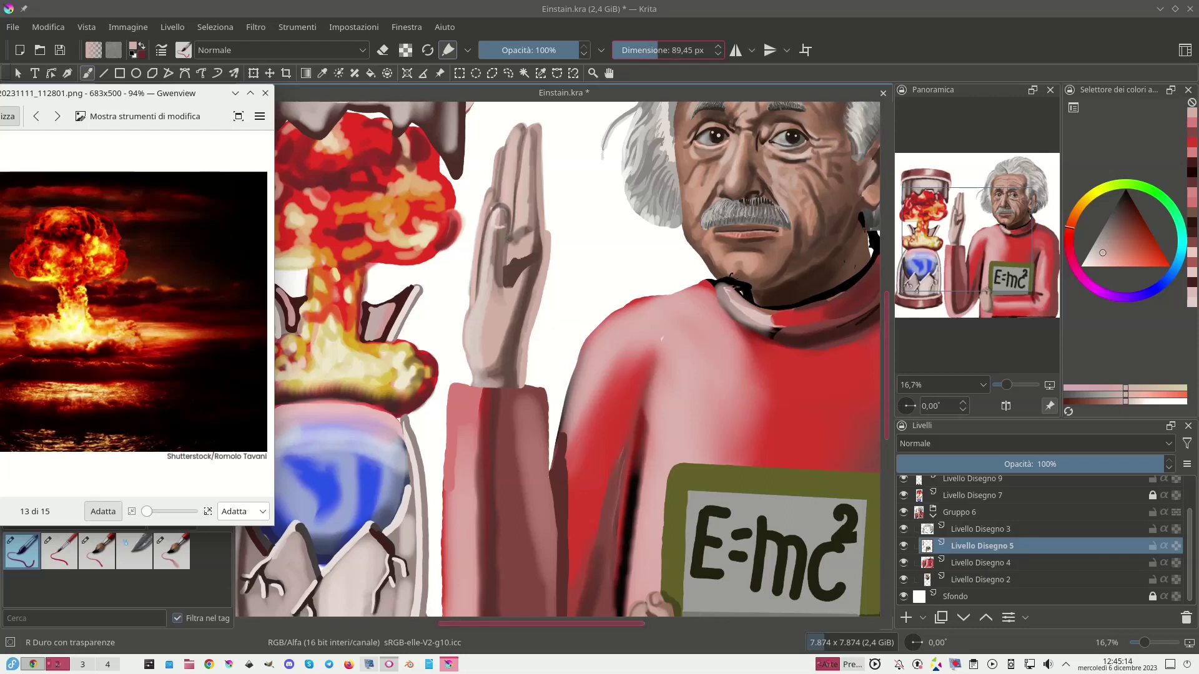
left_click_drag(502, 246, 501, 269)
Trim the edge of the raised hand and wrist facing the face, using the R Duro opaco brush in eraser mode.
left_click(60, 550)
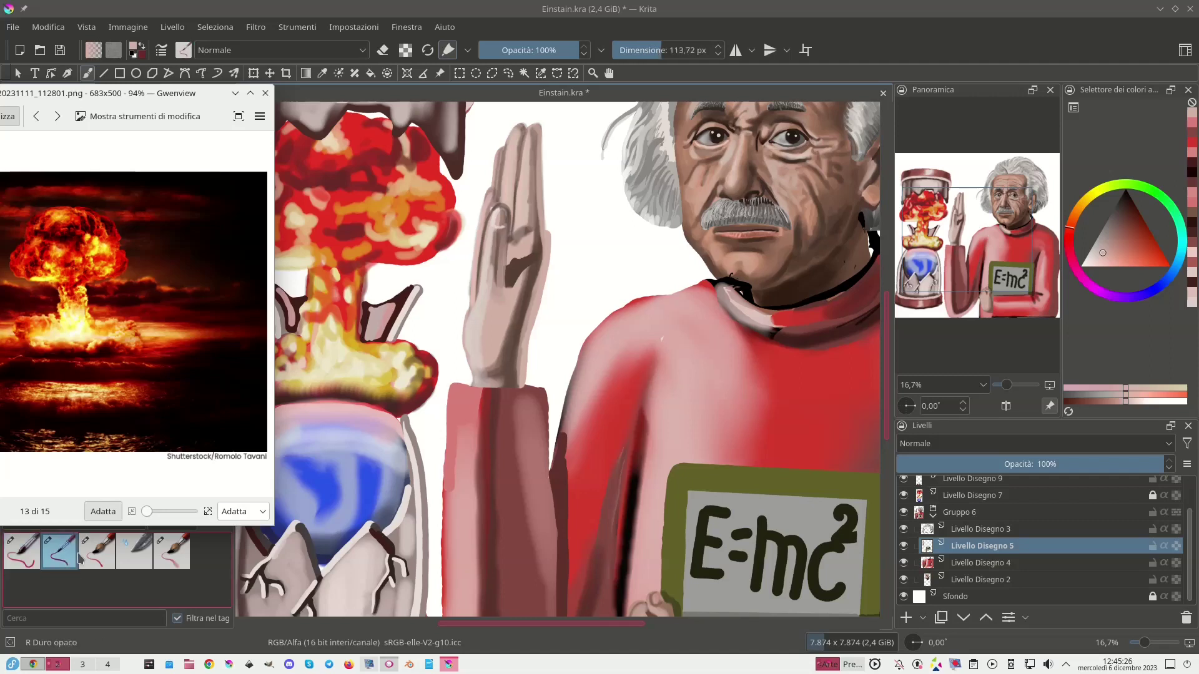
left_click(388, 53)
left_click_drag(554, 252, 532, 383)
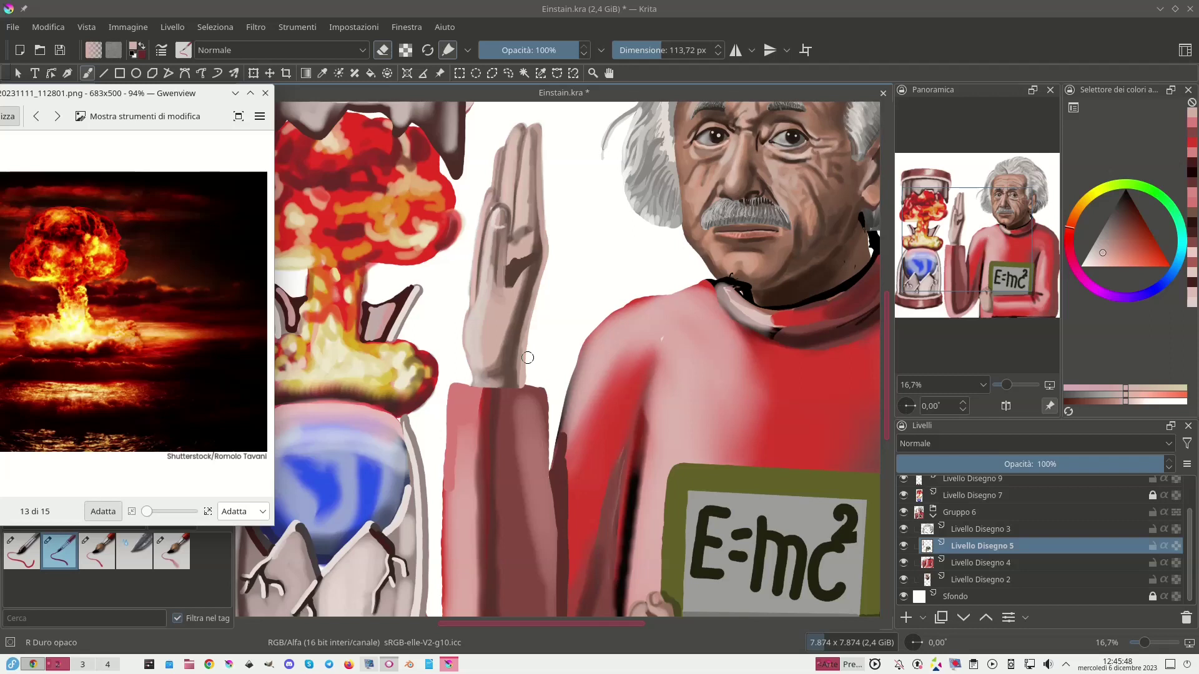
Blend the shading on the raised hand's palm with the R Sfumino brush at 59,93 px.
left_click(181, 552)
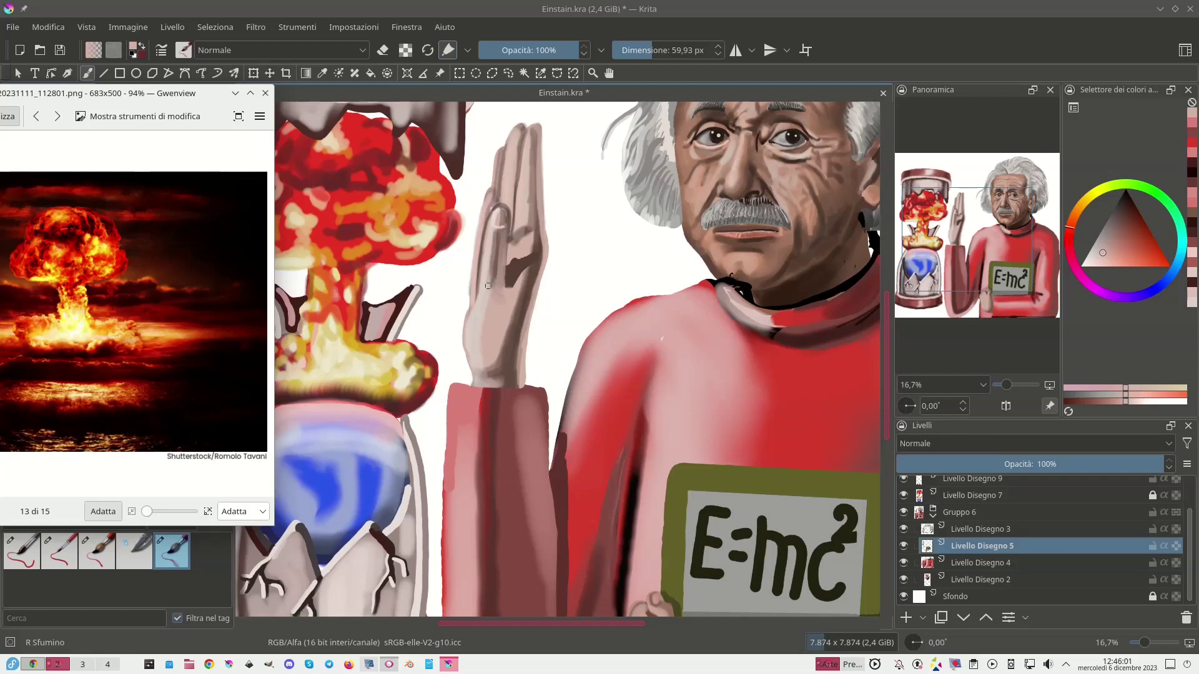
scroll(488, 286, "down", 3)
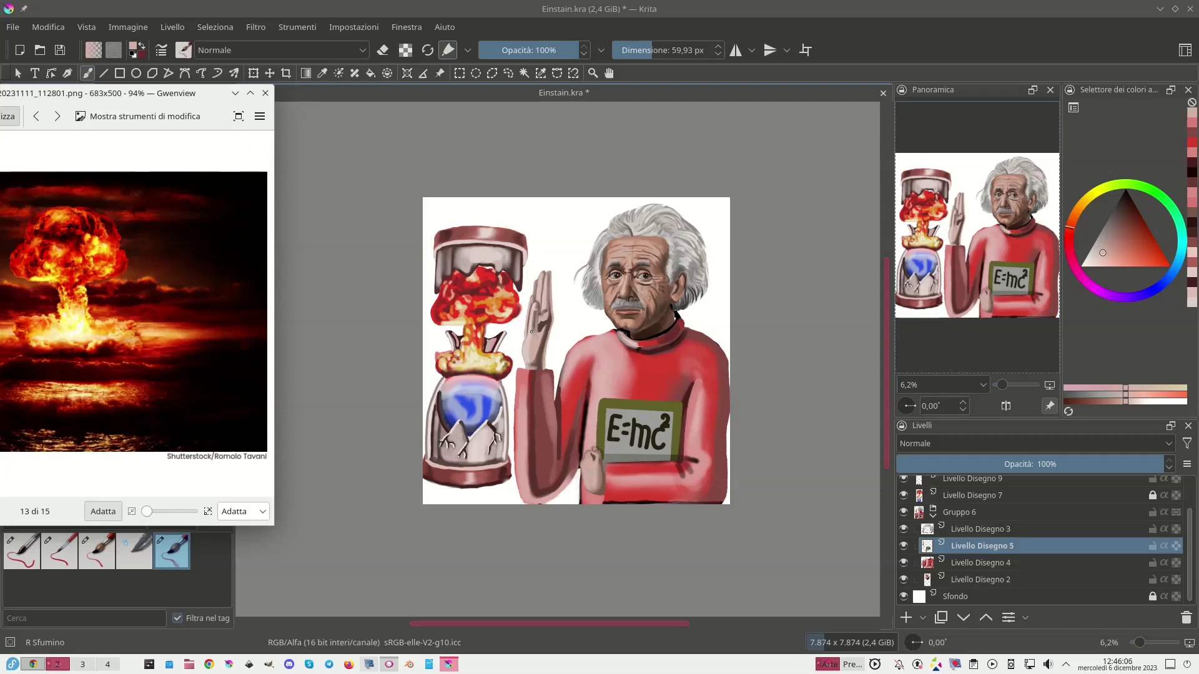
Repaint the sweater's shoulder edge beside the raised arm on Livello Disegno 4 in sampled light pink, using R Duro opaco at 113,72 px.
left_click(67, 563)
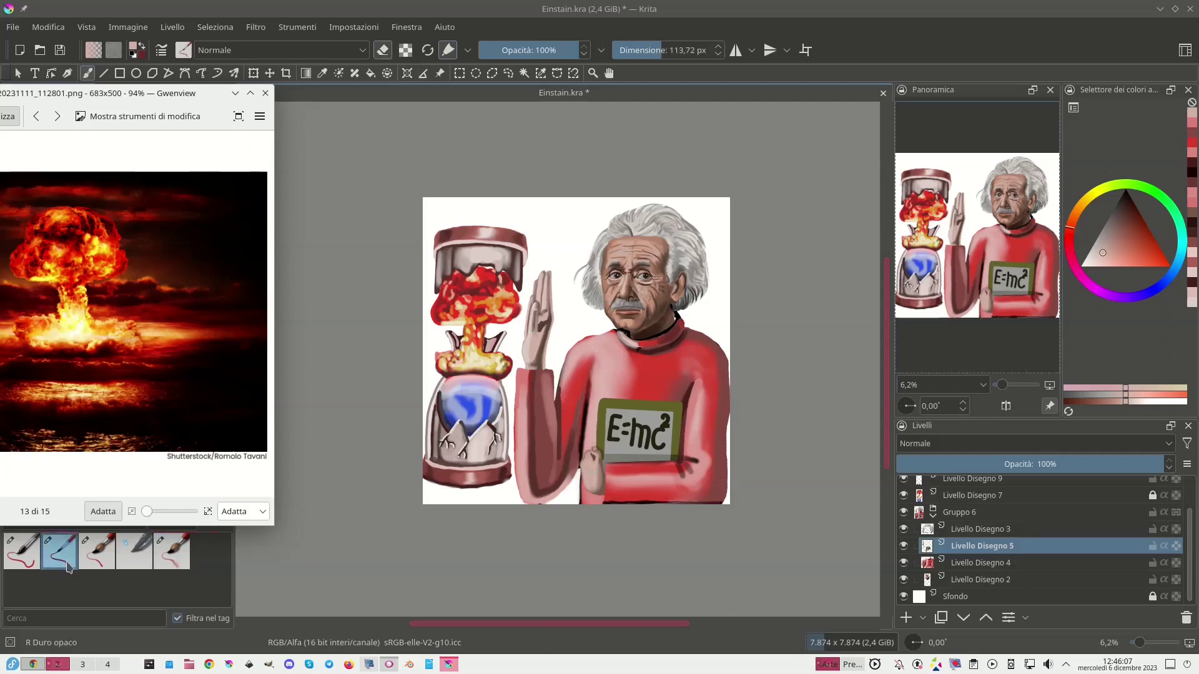
left_click(975, 561)
key("ctrl+plus")
key("ctrl+plus")
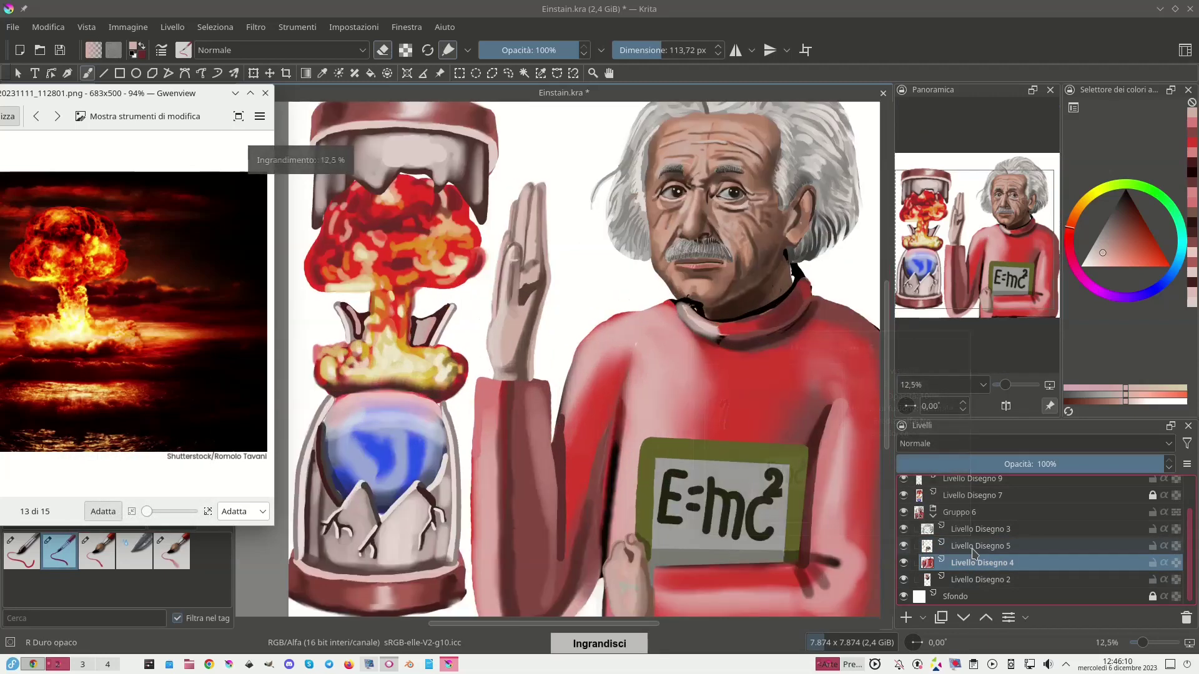
left_click(615, 406, "ctrl")
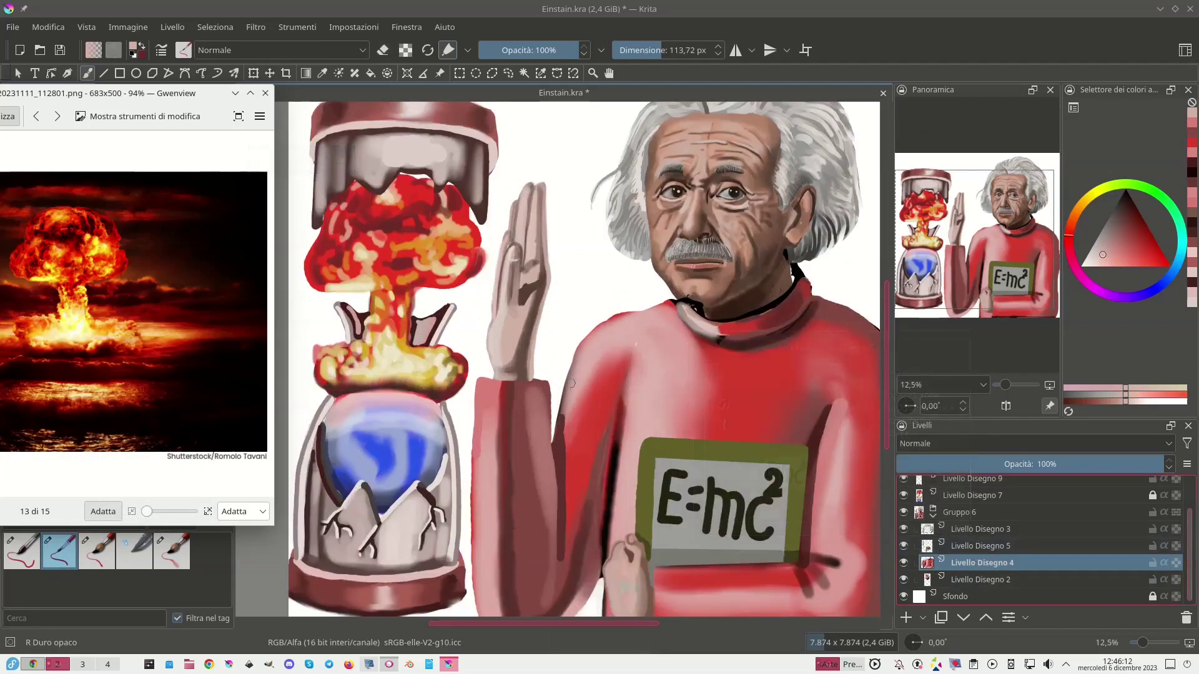
mouse_move(570, 376)
left_mouse_down()
mouse_move(591, 336)
mouse_move(622, 315)
left_mouse_up()
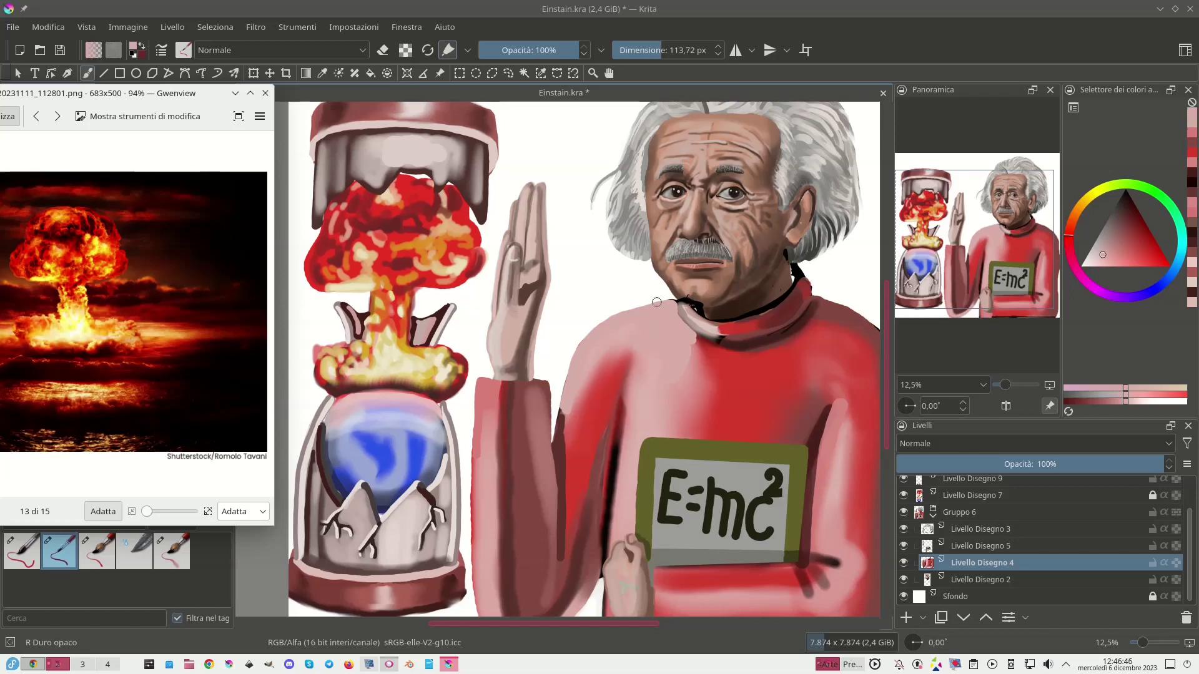
Smudge the new pink on the sweater's shoulder with a reduced R Sfuca brush.
left_click(134, 547)
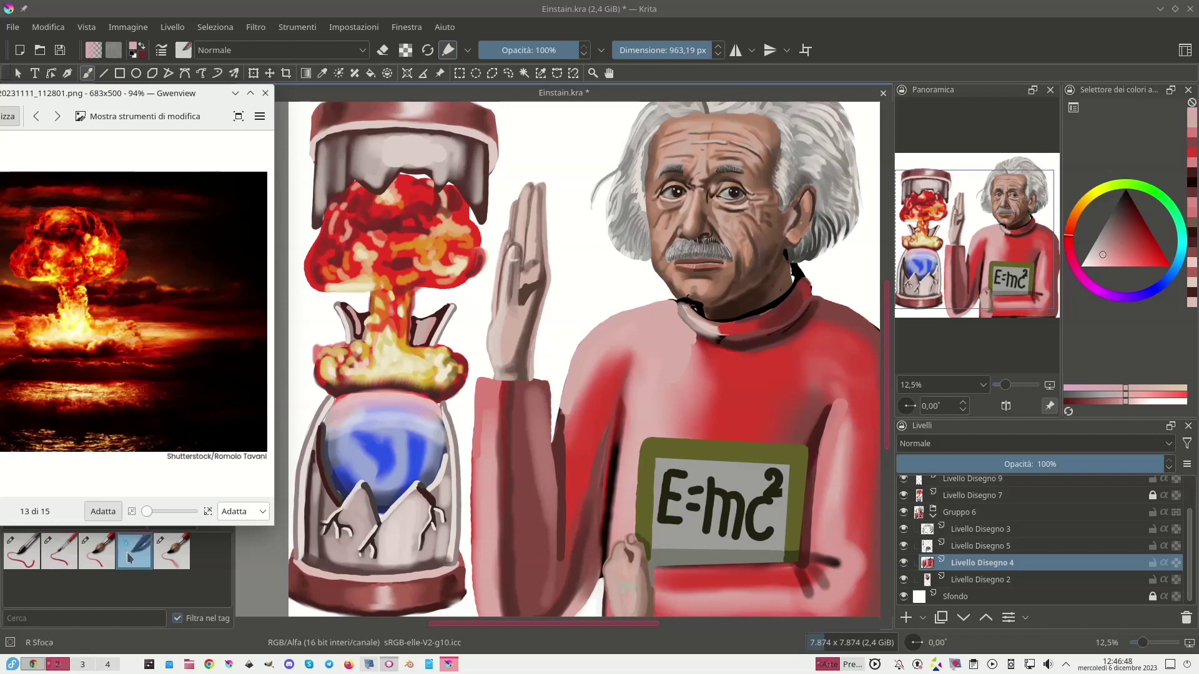
key("bracketleft")
key("bracketleft")
key("bracketleft")
key("bracketleft")
key("bracketleft")
key("bracketleft")
key("bracketleft")
key("bracketleft")
left_click_drag(673, 50, 688, 45)
left_click(649, 316)
Paint a short black shadow beside the hand holding the board on Livello Disegno 5, using R Duro opaco at 101,10 px.
left_click(61, 551)
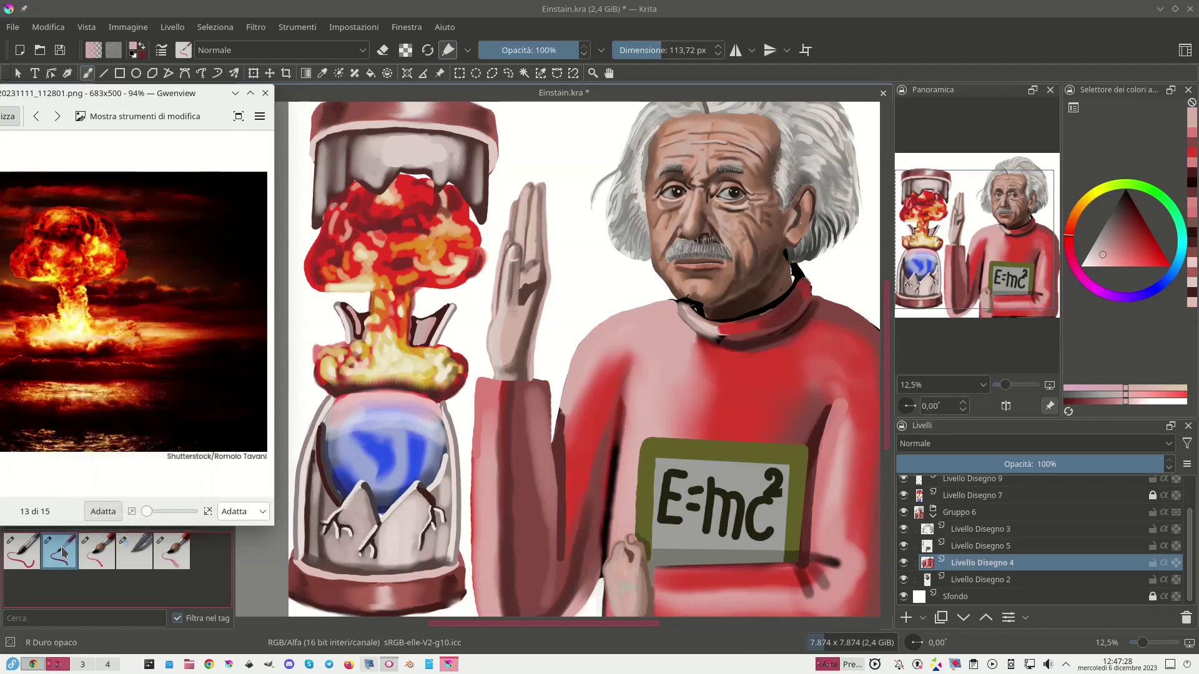
left_click_drag(1126, 210, 1128, 199)
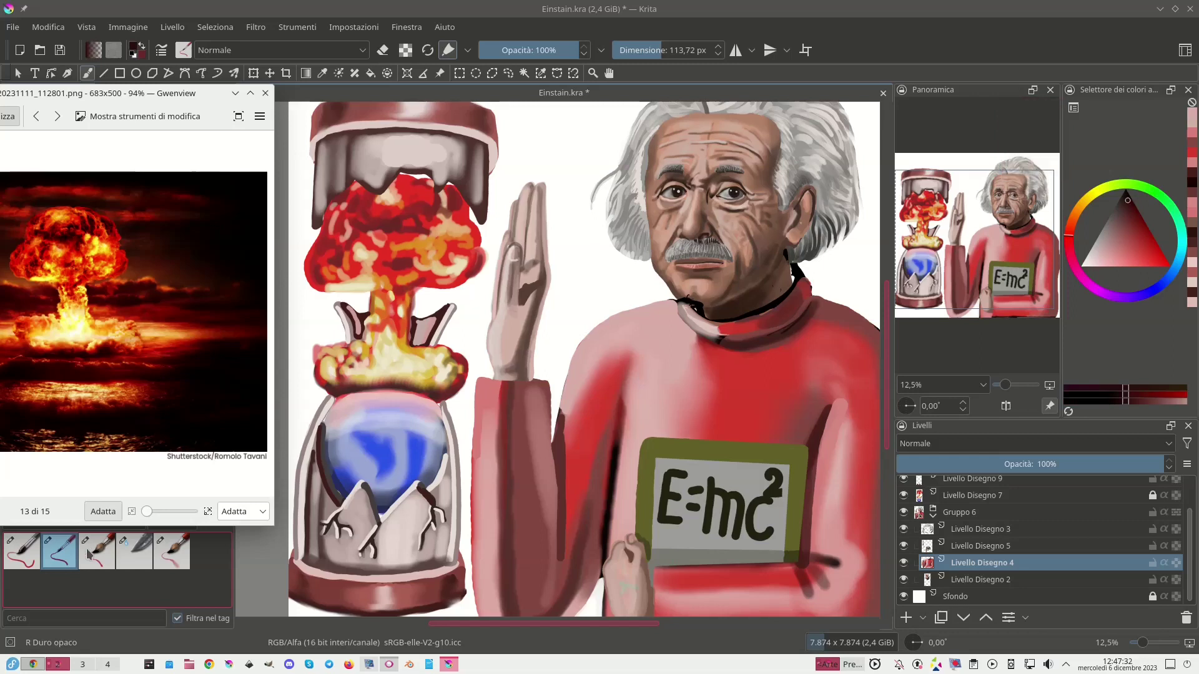
key("plus")
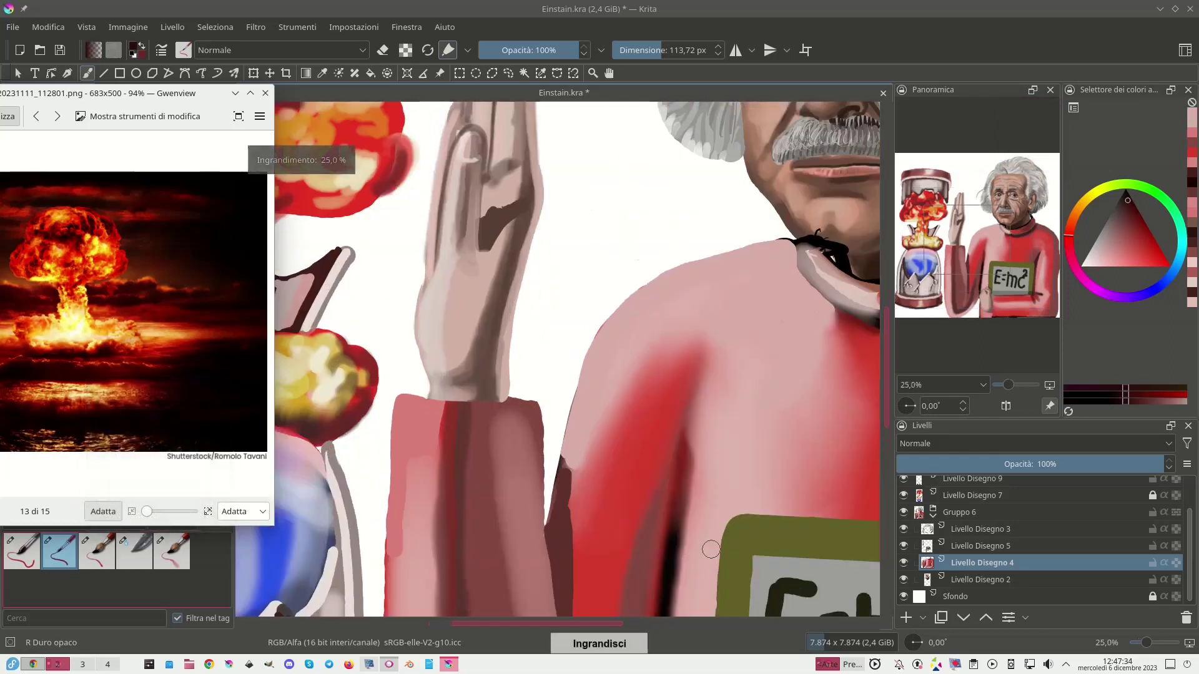
left_click_drag(707, 575, 570, 286)
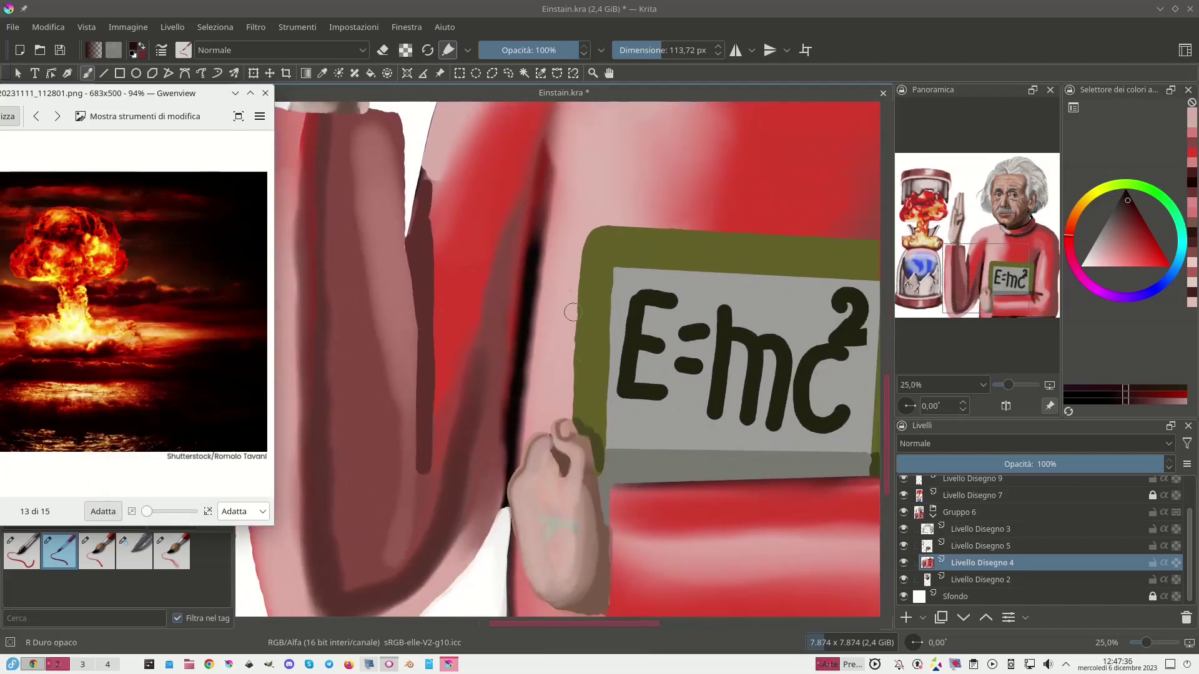
left_click(521, 369, "ctrl")
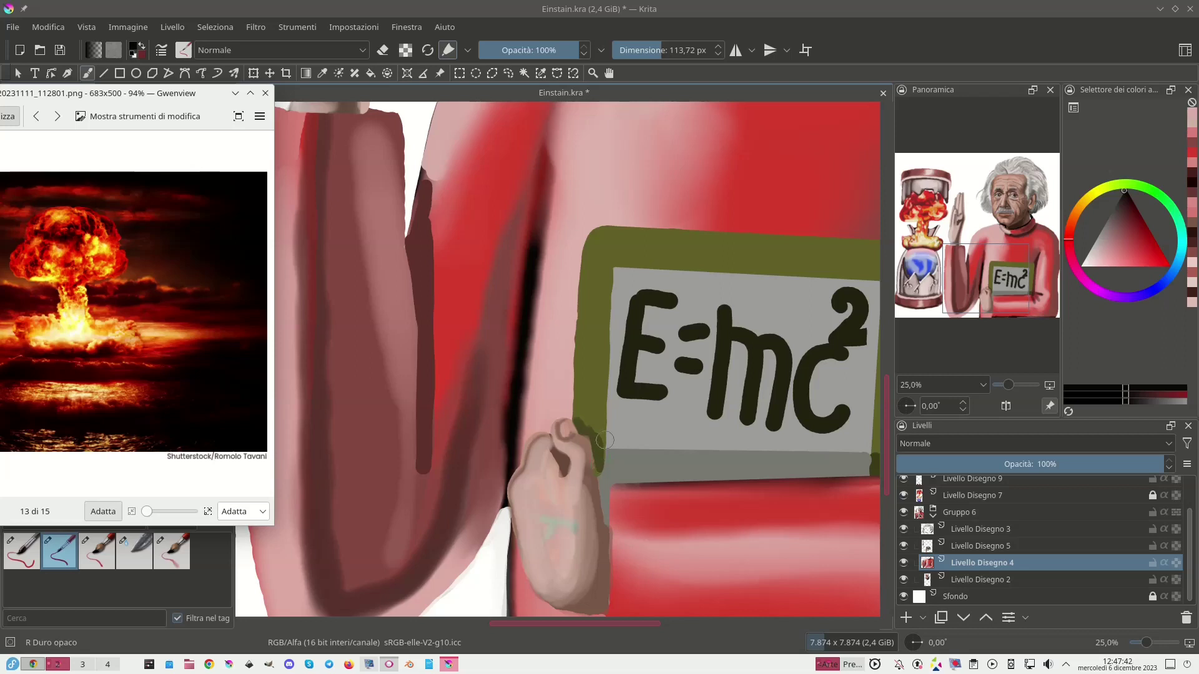
left_click(640, 45)
left_click_drag(643, 45, 659, 45)
mouse_move(610, 496)
left_mouse_down()
mouse_move(611, 519)
mouse_move(607, 507)
left_mouse_up()
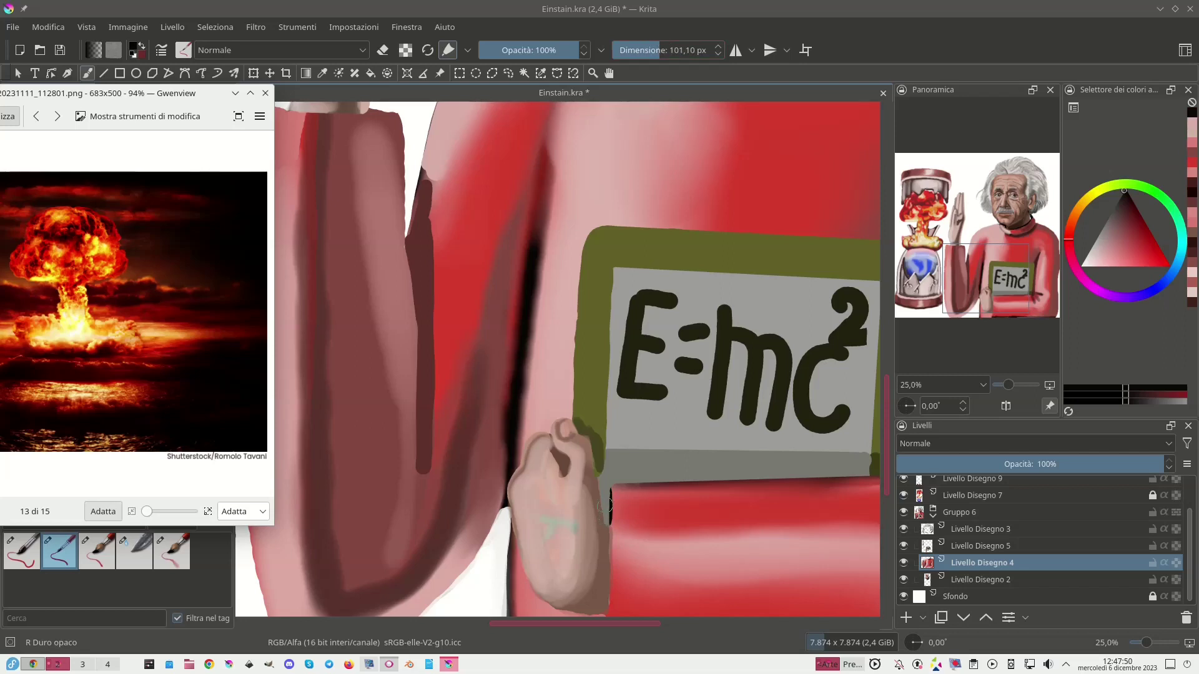
key("ctrl+z")
left_click_drag(972, 546, 965, 531)
mouse_move(965, 531)
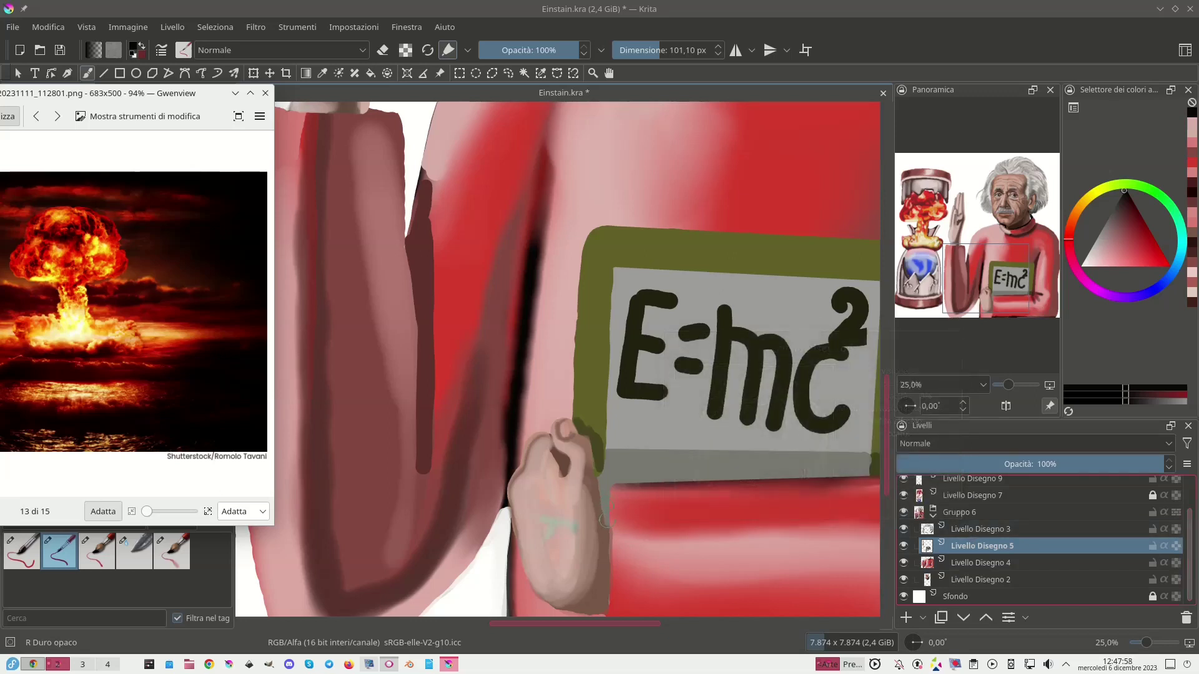
left_click_drag(609, 520, 605, 484)
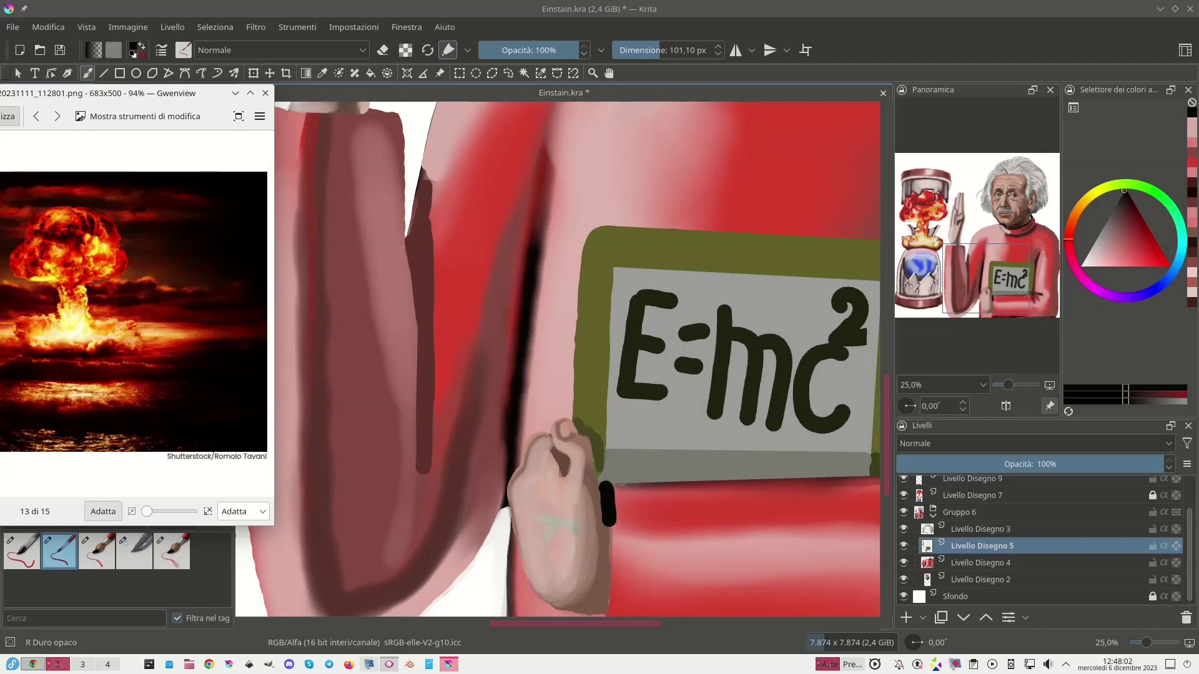
Extend the board frame's lower corner beside the hand over the black shadow in sampled dark green.
left_click(598, 472, "ctrl")
left_click_drag(598, 472, 609, 478)
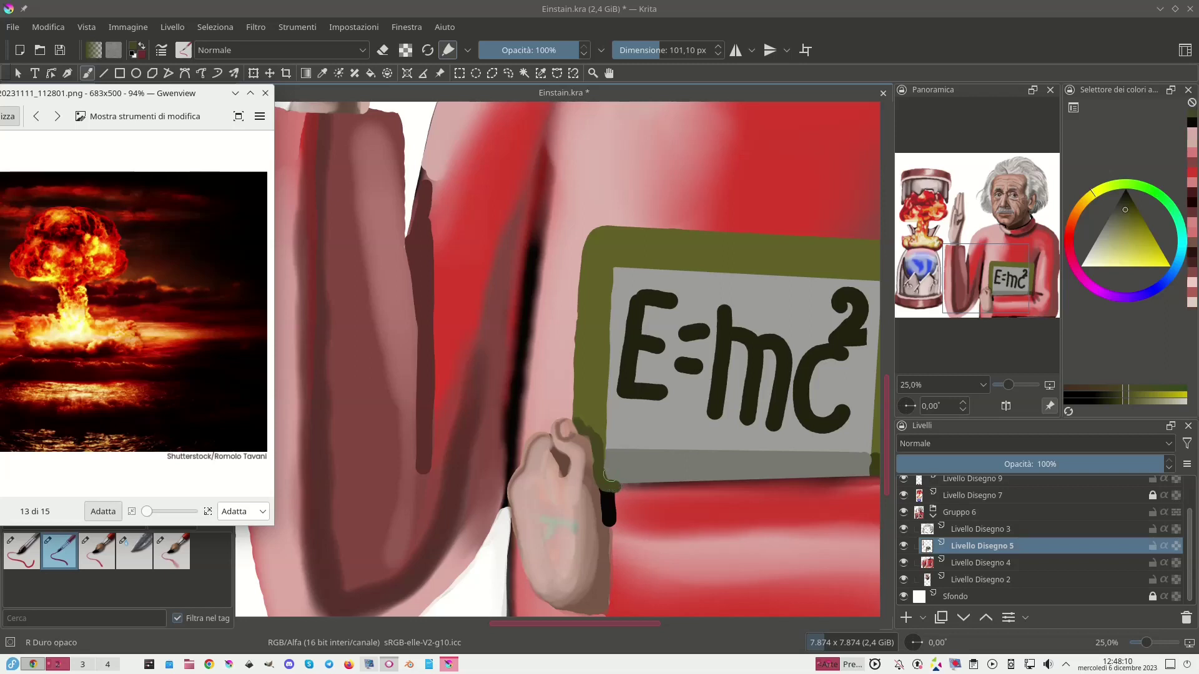
Trim the outer edge of the black shadow and green frame corner with a straight erased line, and save the file.
left_click(389, 48)
key("v")
left_click_drag(615, 549, 616, 468)
key("b")
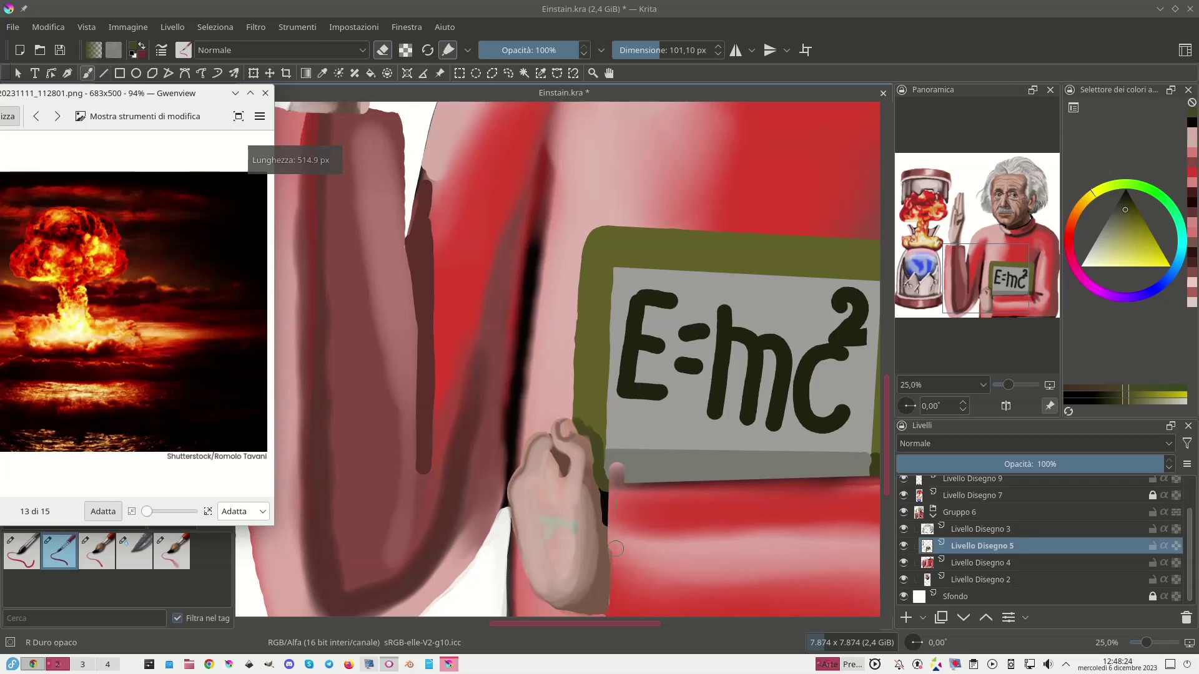
left_click_drag(609, 519, 611, 488)
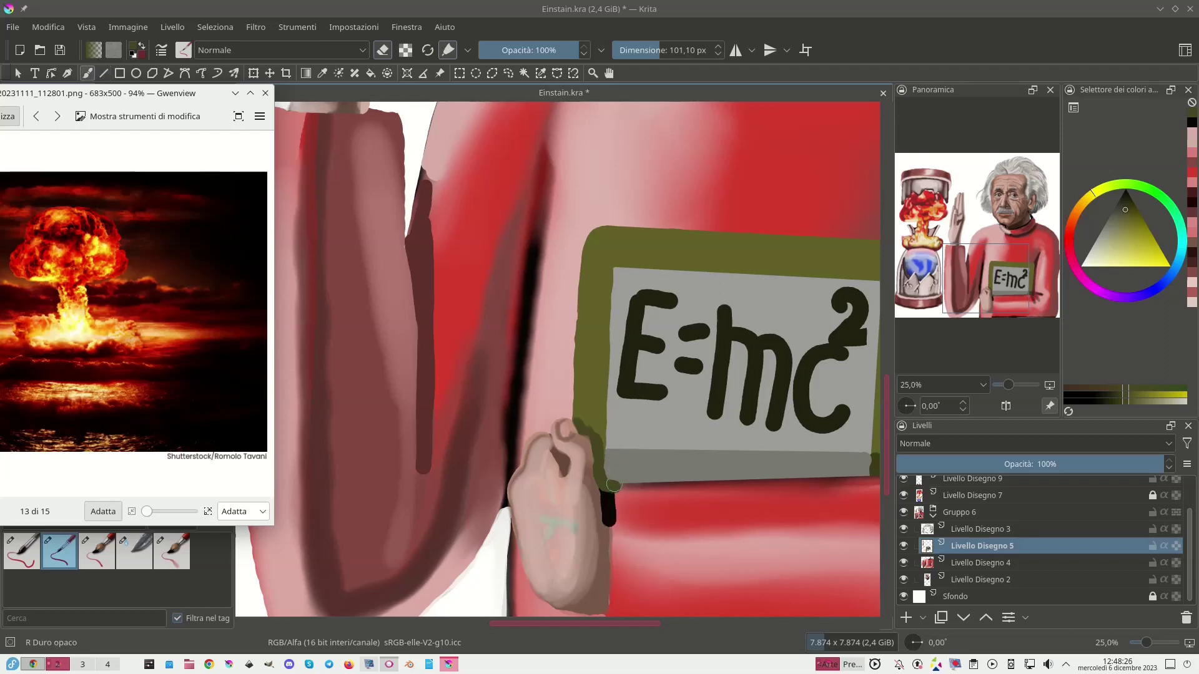
key("v")
left_click_drag(614, 535, 616, 485)
key("b")
key("ctrl+s")
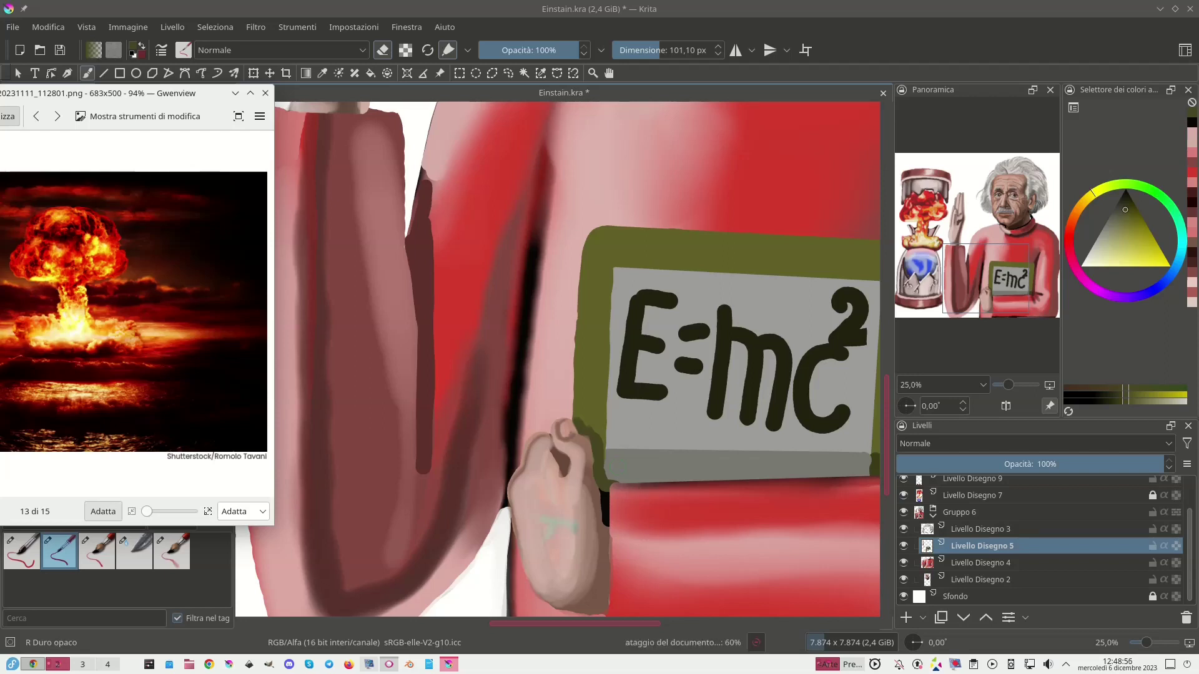
Shade the lower lid of the eye nearer the raised hand in grey on Livello Disegno 3, using R Morbido trasparenza at 45% opacity and 35,68 px.
key("minus")
key("minus")
key("minus")
key("minus")
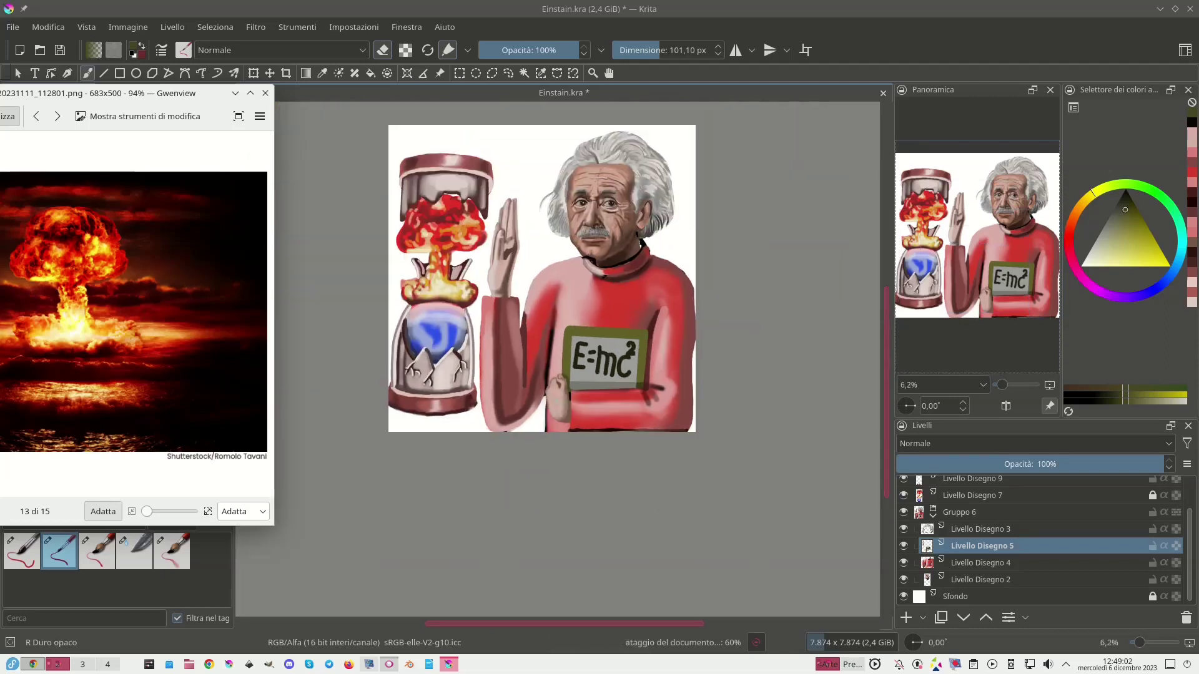
key("plus")
key("plus")
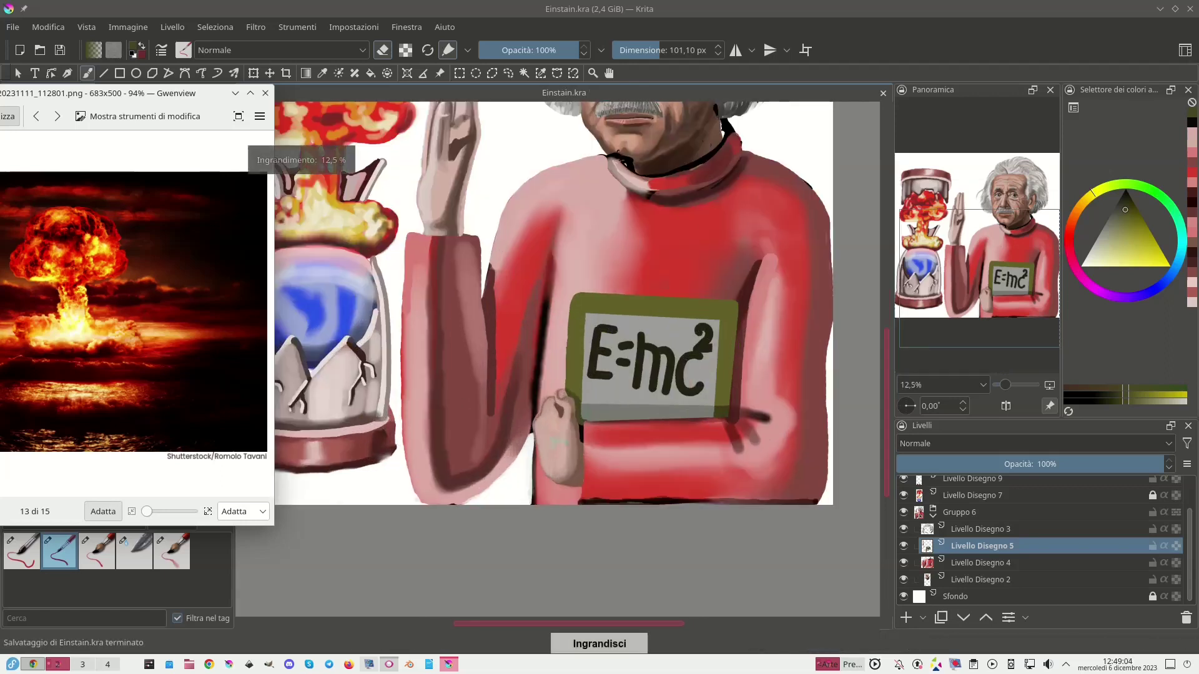
scroll(609, 608, "up", 6)
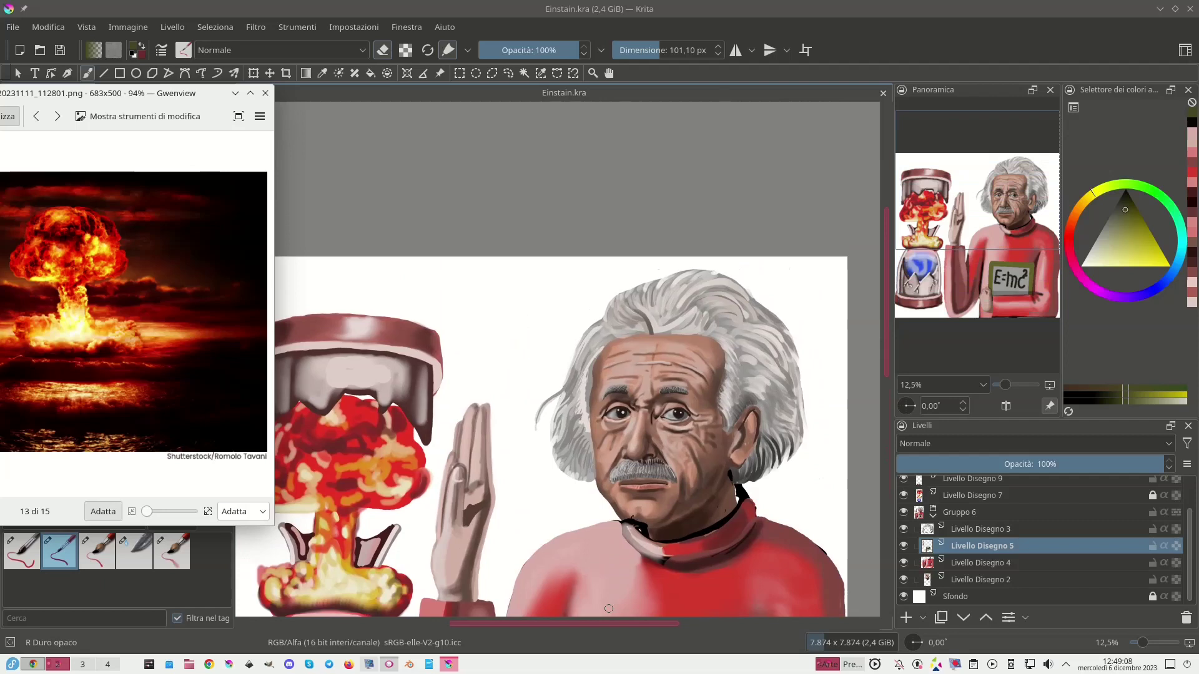
left_click(967, 529)
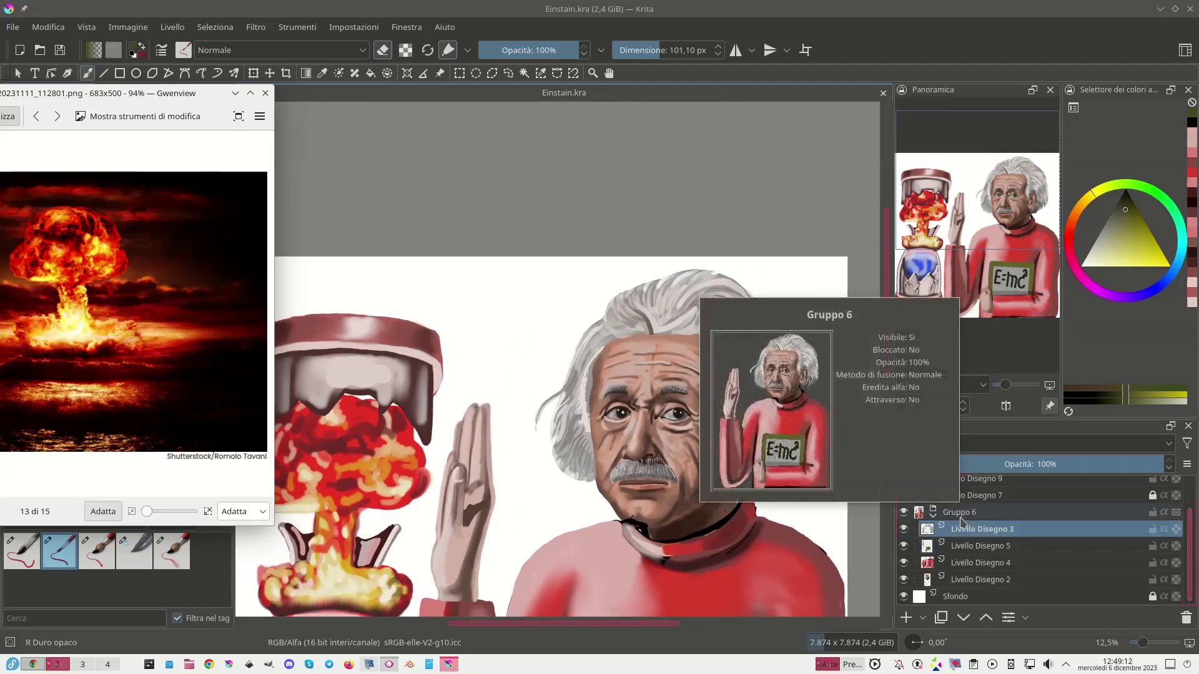
key("plus")
key("plus")
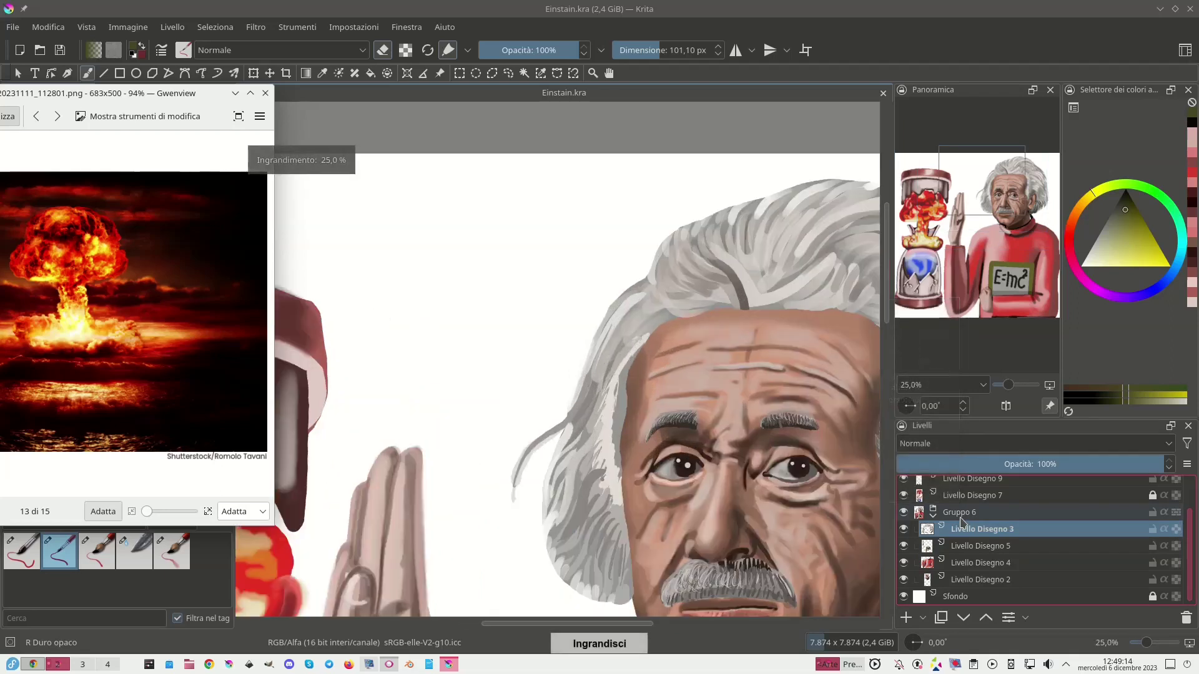
left_click(94, 554)
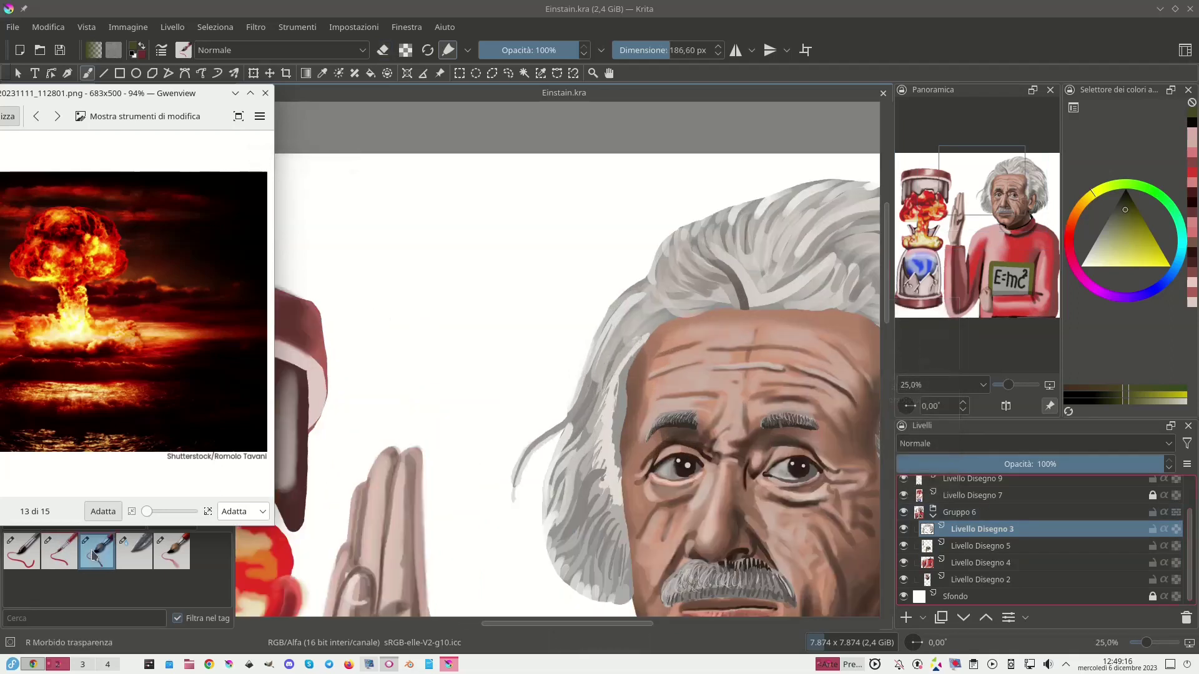
left_click(1109, 227)
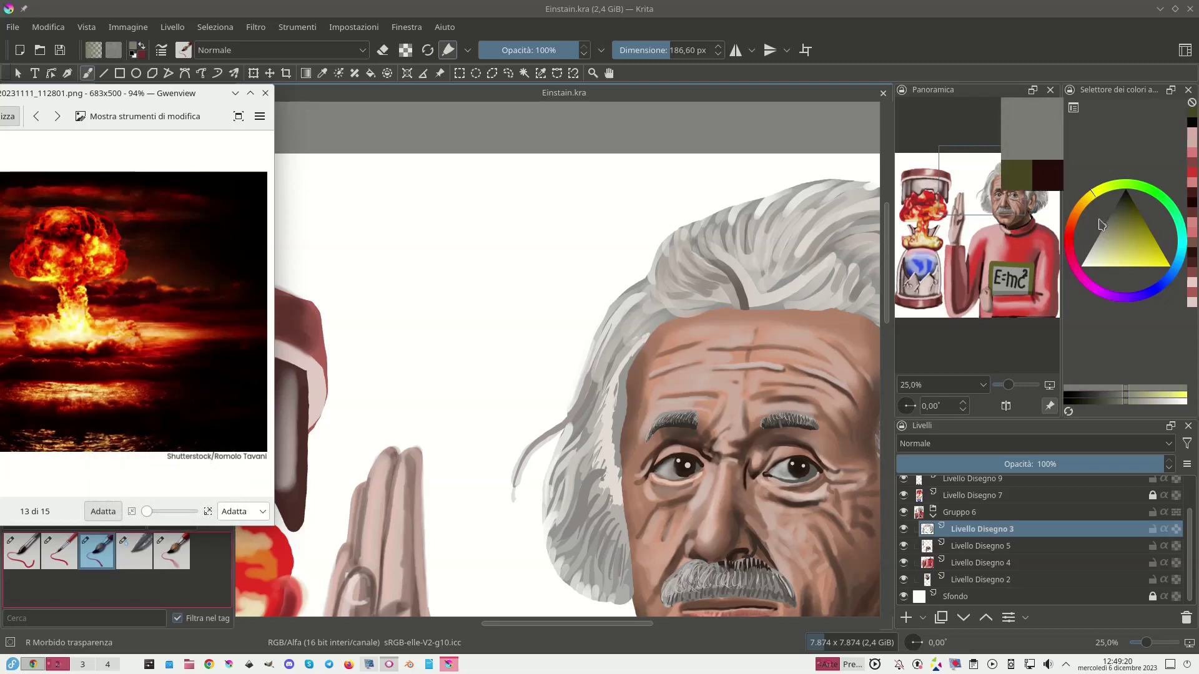
left_click_drag(544, 49, 523, 49)
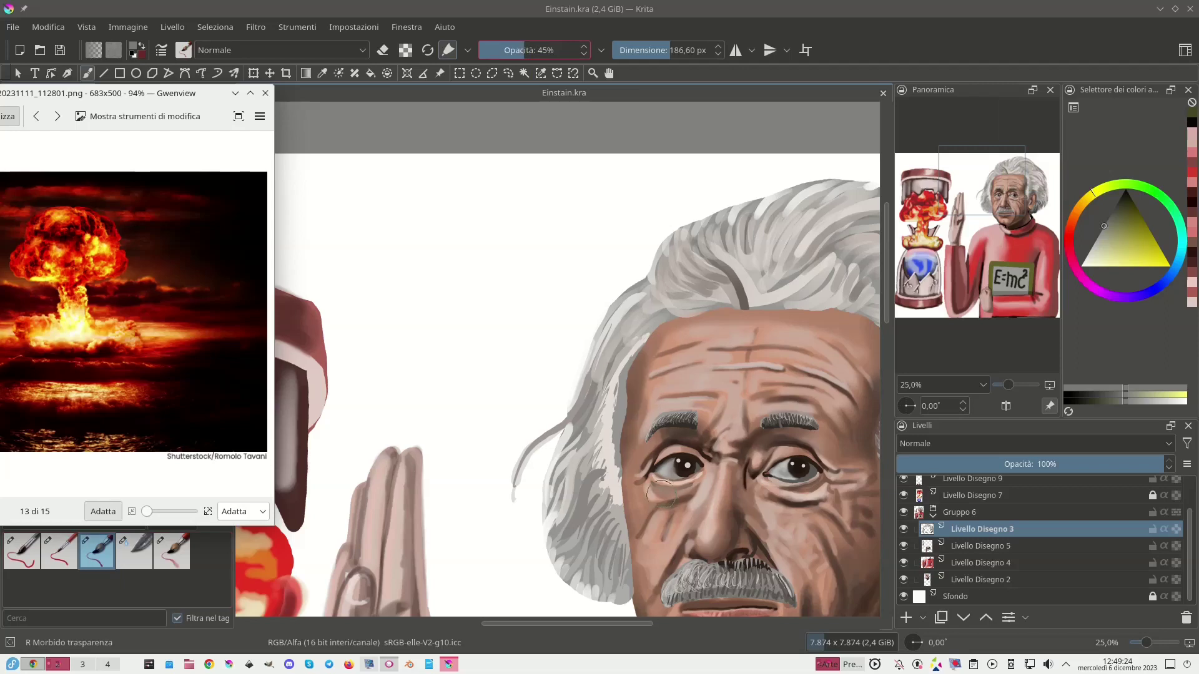
left_click(637, 41)
left_click(638, 42)
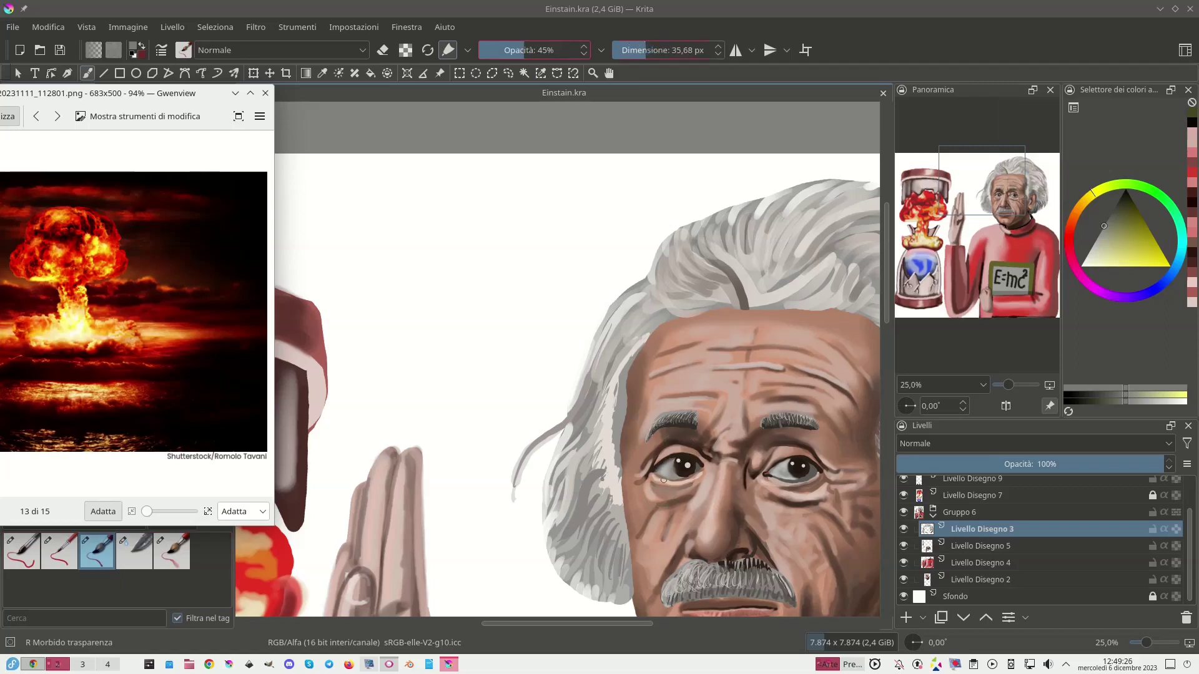
left_click_drag(682, 478, 697, 472)
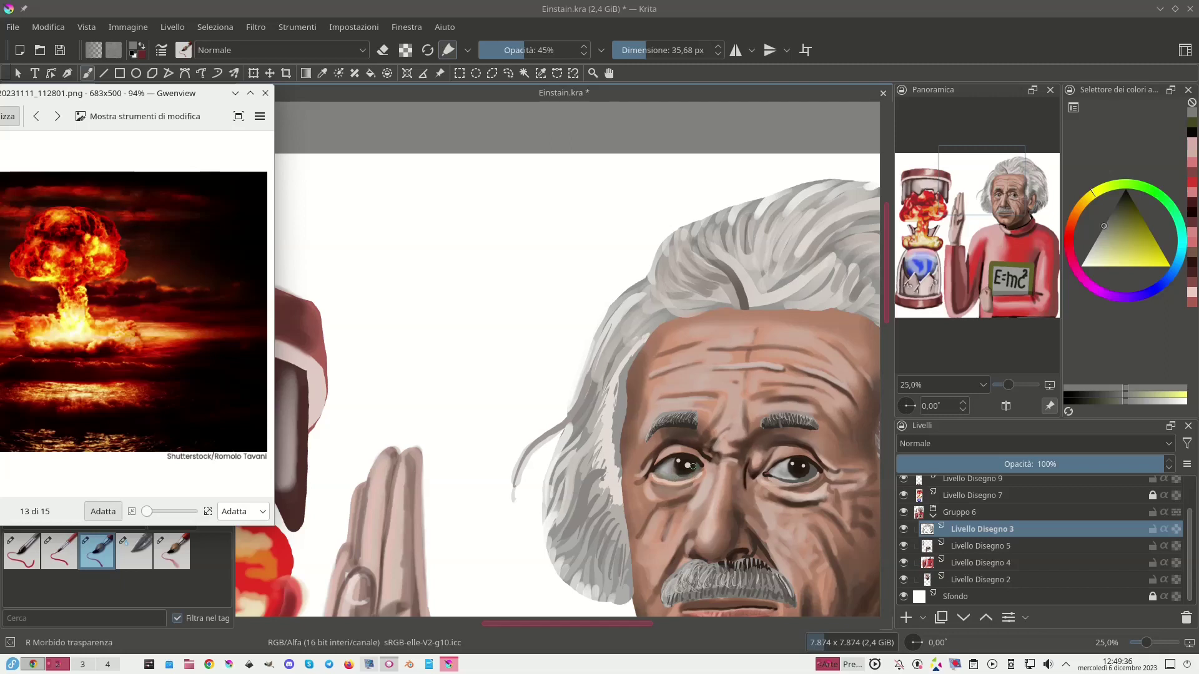
Lighten the lower lid of the same eye with light grey sampled from the eye.
left_click(664, 469, "ctrl")
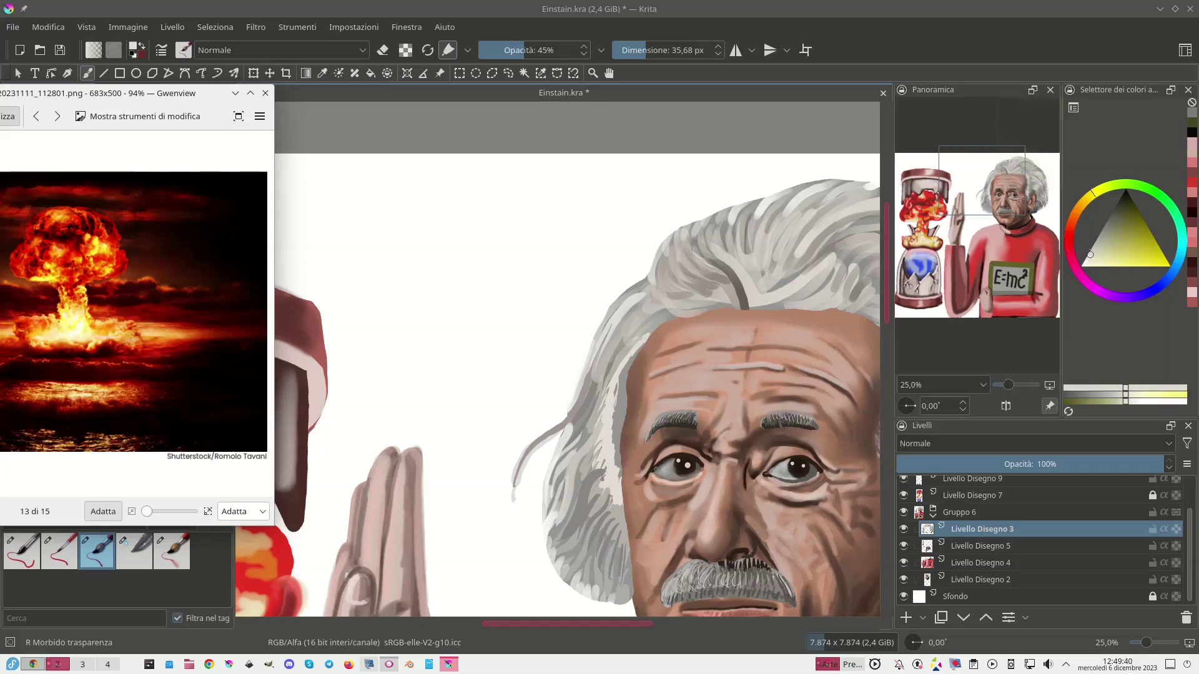
left_click_drag(670, 475, 696, 475)
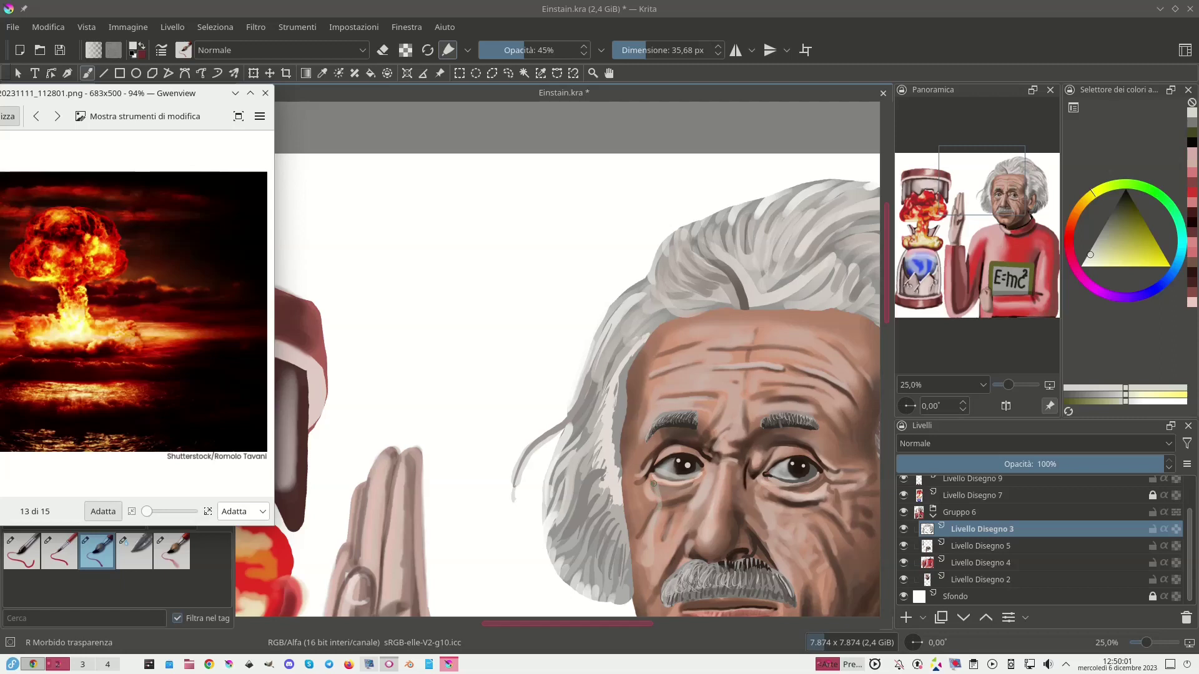
Darken the eye's outer corner in mid grey and the cheek wrinkle below it in dark olive grey.
left_click(1104, 229)
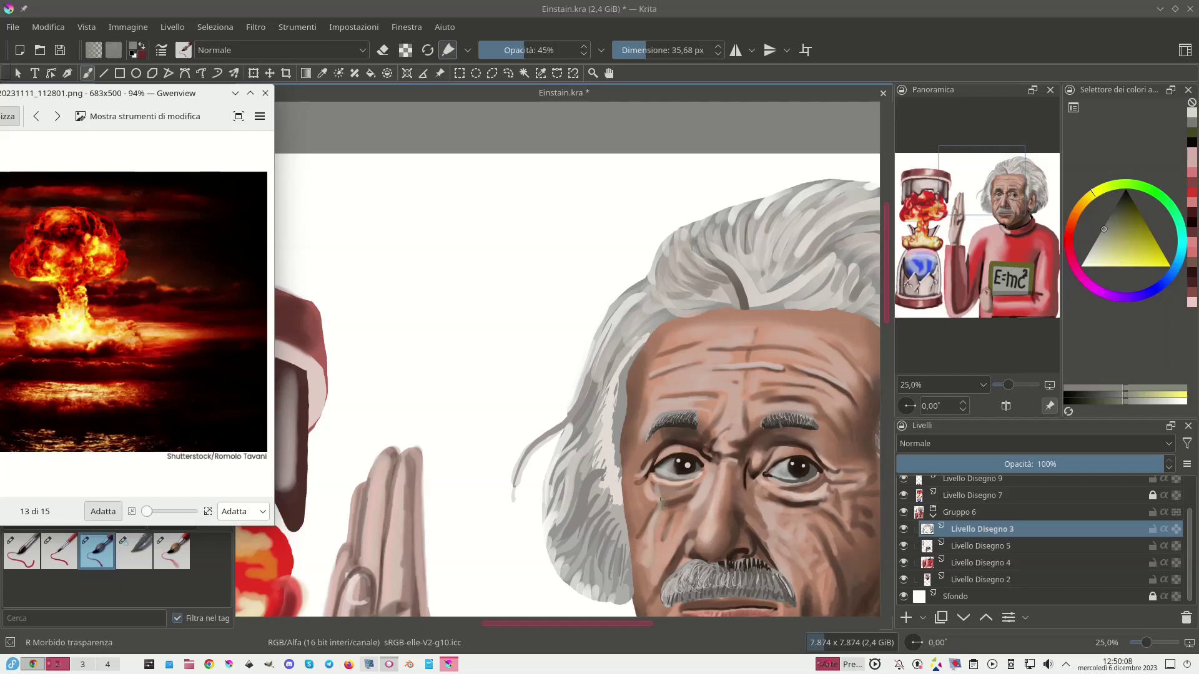
left_click_drag(657, 478, 655, 463)
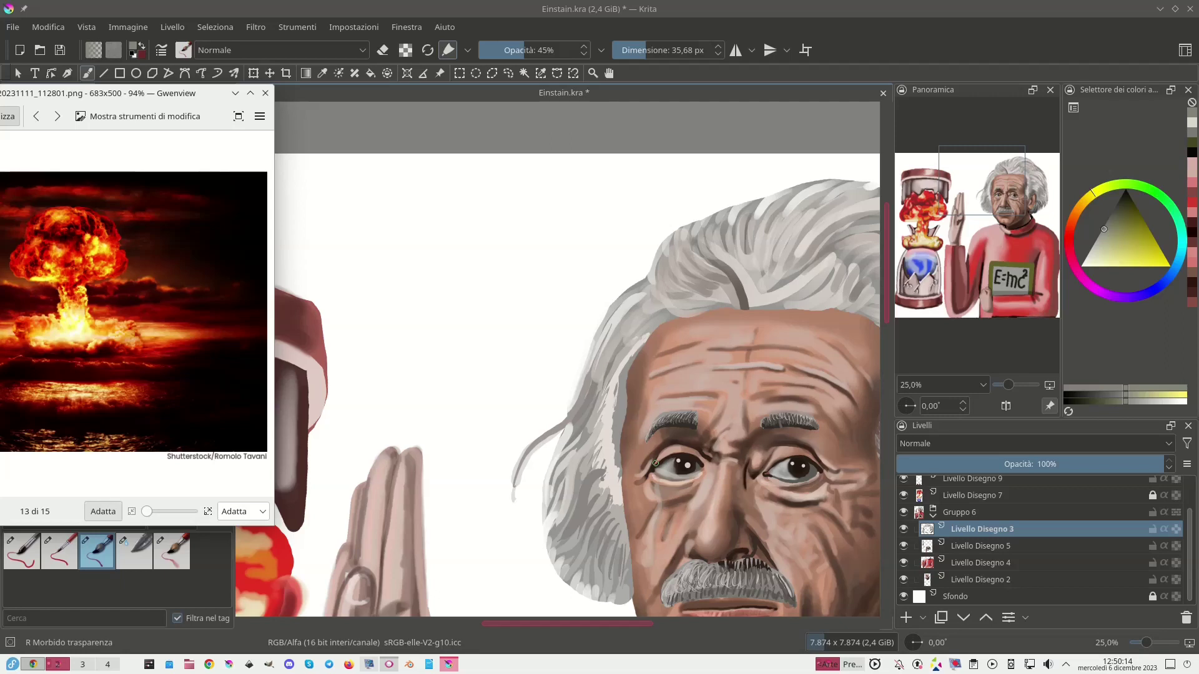
left_click(1117, 212)
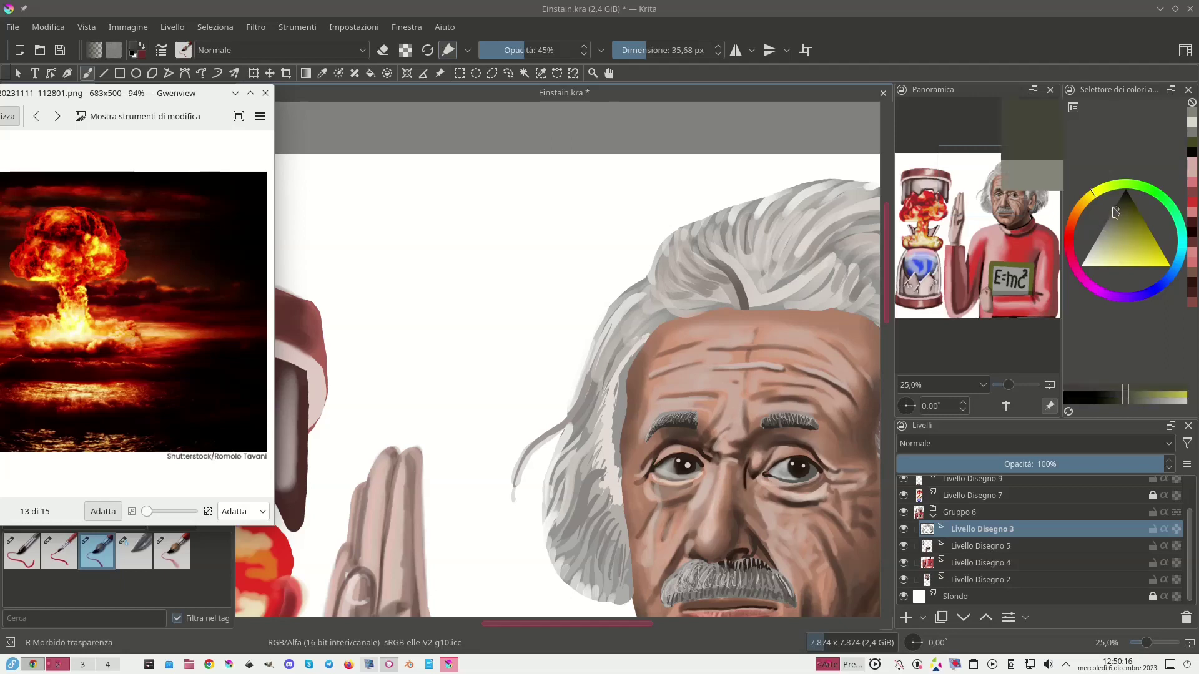
left_click_drag(650, 563, 662, 473)
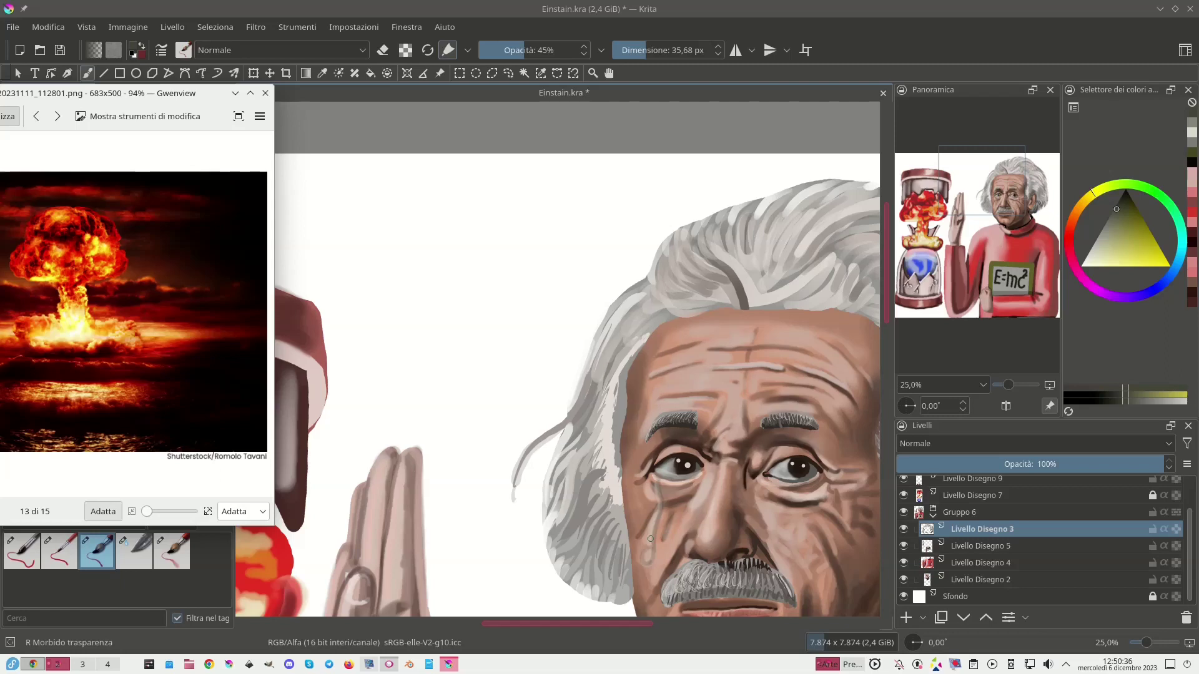
Lighten the teardrop and its trail on the cheek below the eye with light grey at 45% opacity.
left_click(1098, 241)
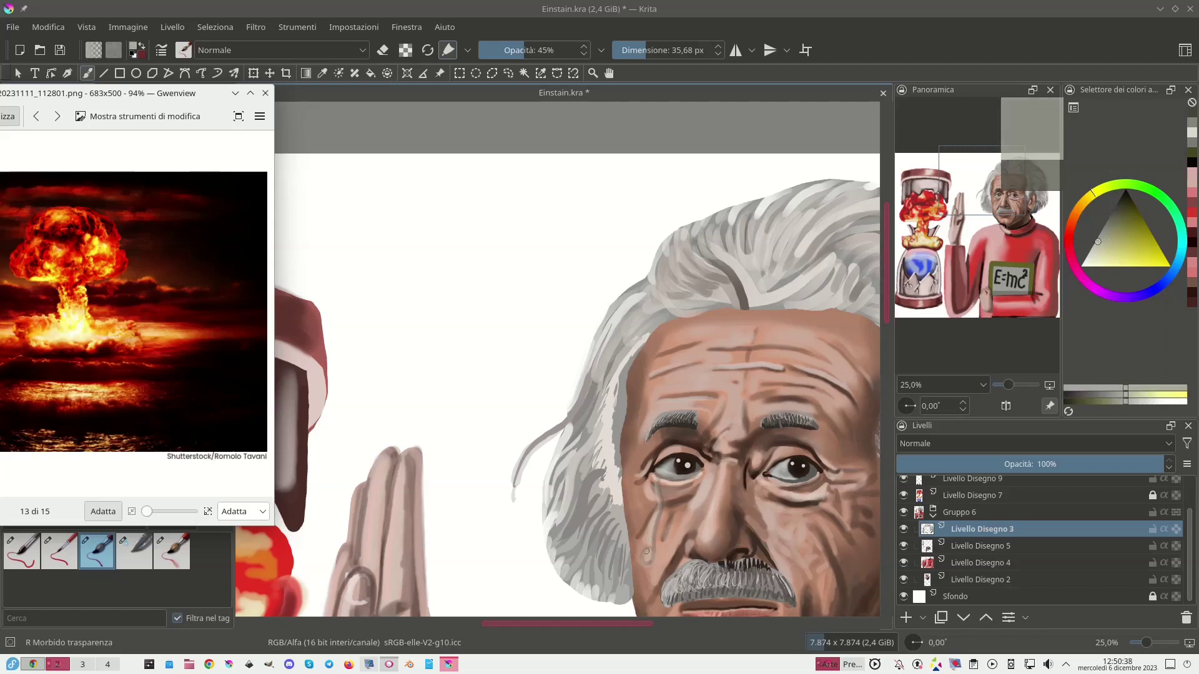
left_click_drag(648, 560, 650, 549)
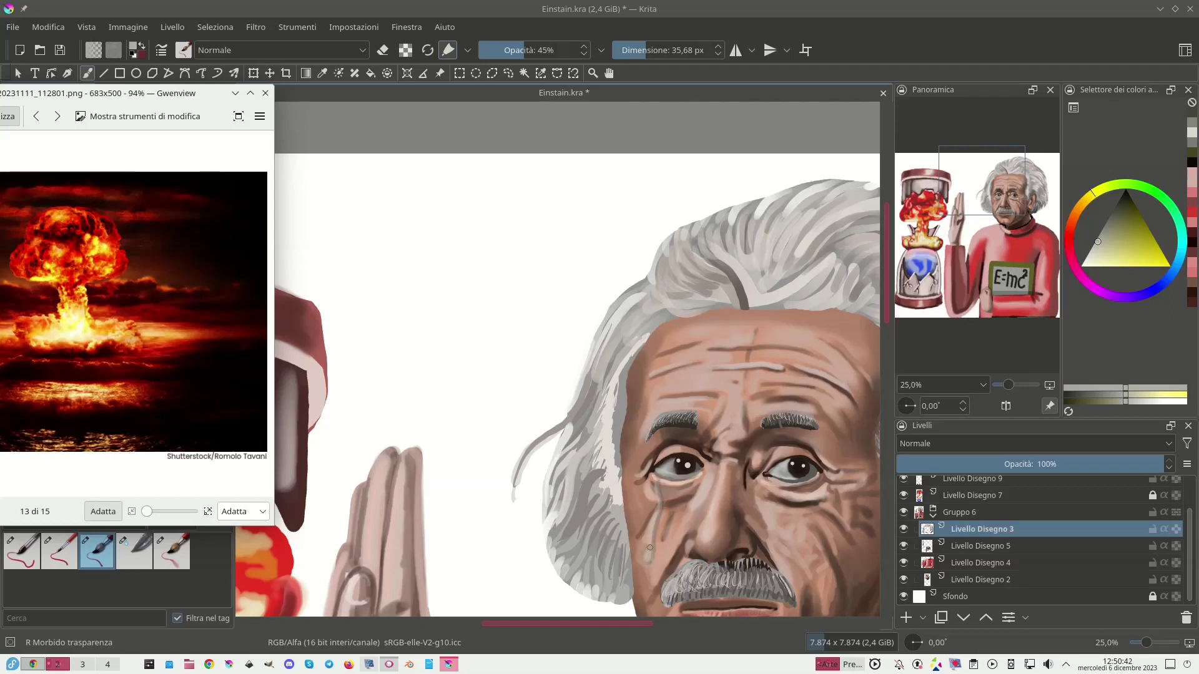
left_click_drag(651, 551, 648, 523)
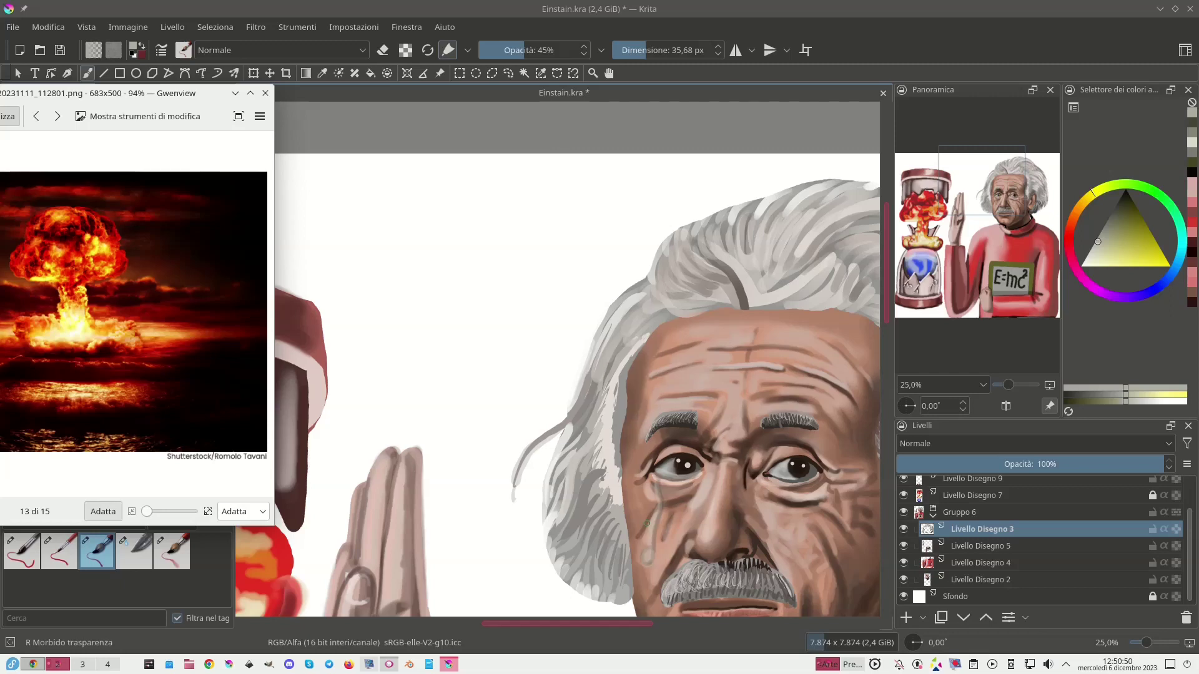
left_click_drag(653, 517, 656, 505)
Shade the edges of the teardrop and its trail up to the eye in dark olive.
left_click_drag(1130, 209, 1122, 199)
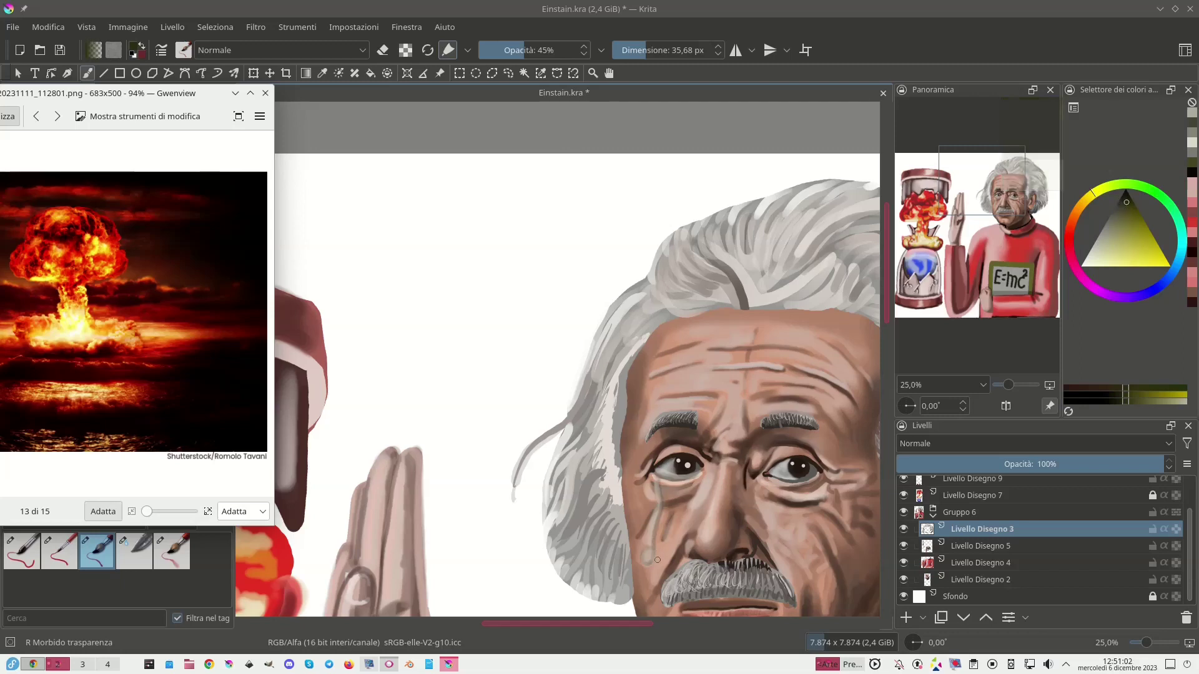
left_click_drag(656, 553, 653, 558)
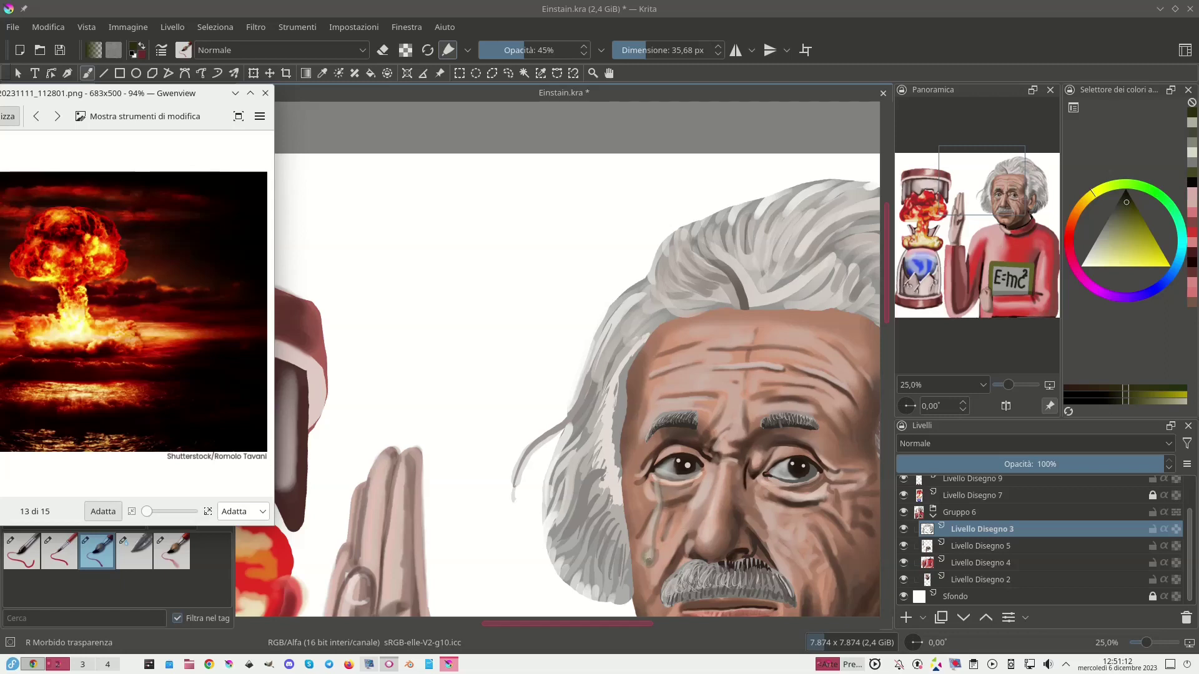
left_click_drag(650, 555, 659, 491)
Paint a pale yellowish-white highlight in the centre of the teardrop.
left_click(1093, 258)
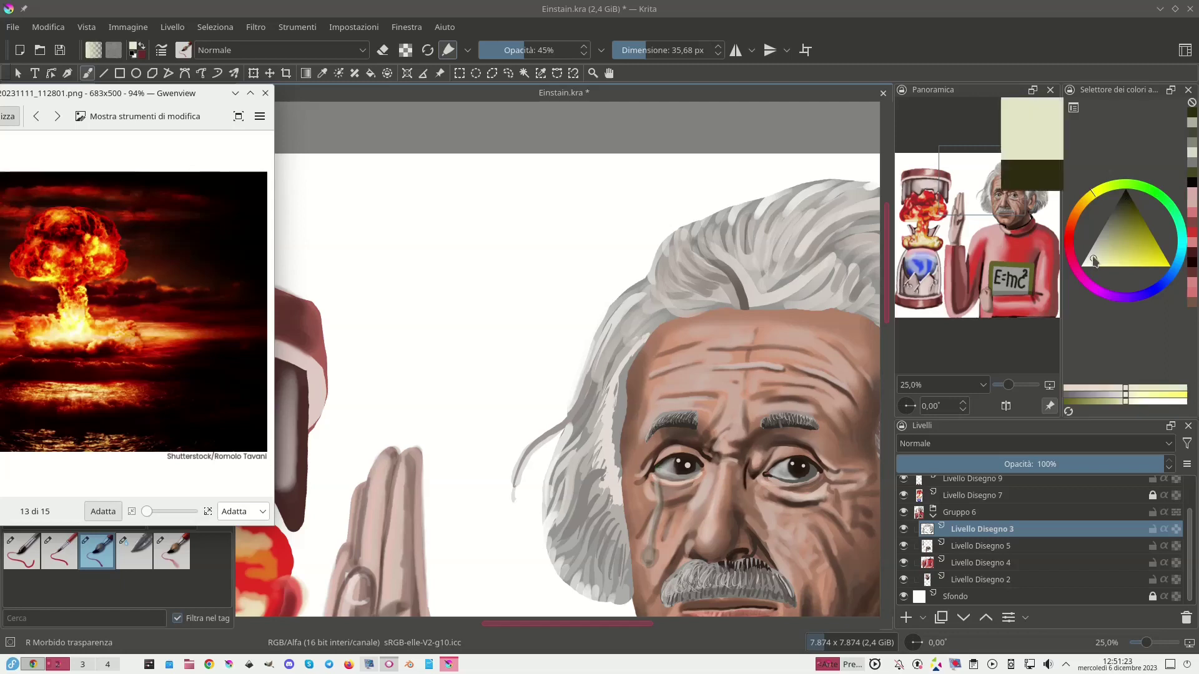
left_click(649, 555)
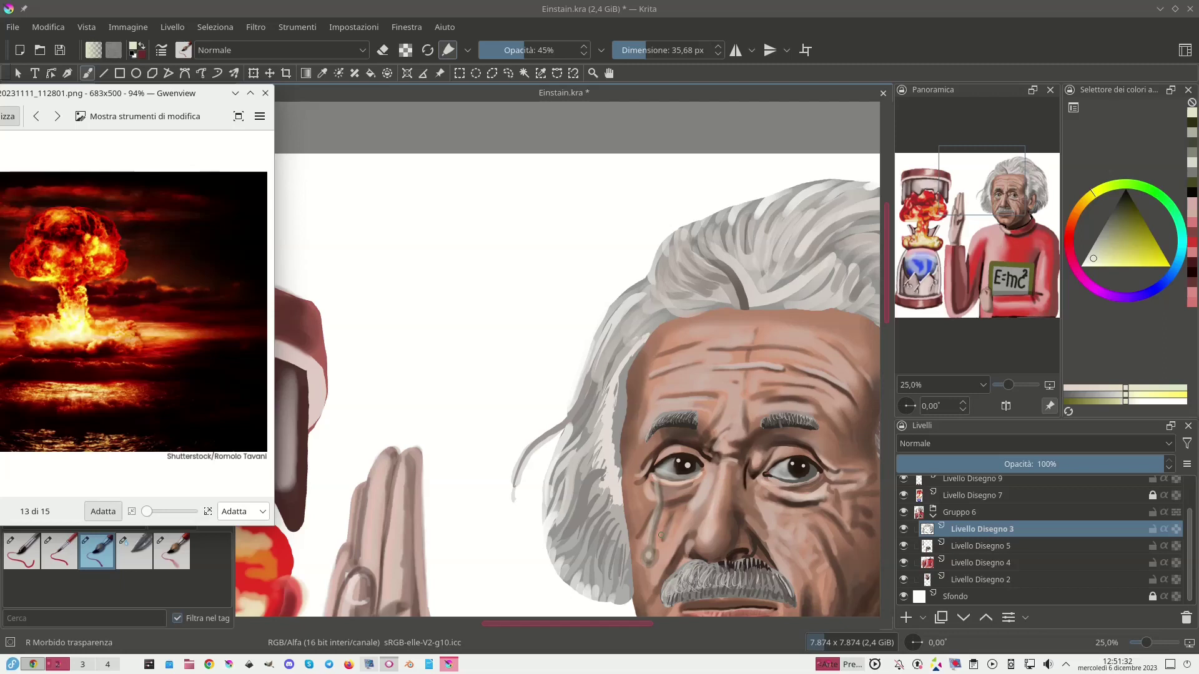
scroll(661, 536, "up", 3)
left_click_drag(658, 462, 496, 287)
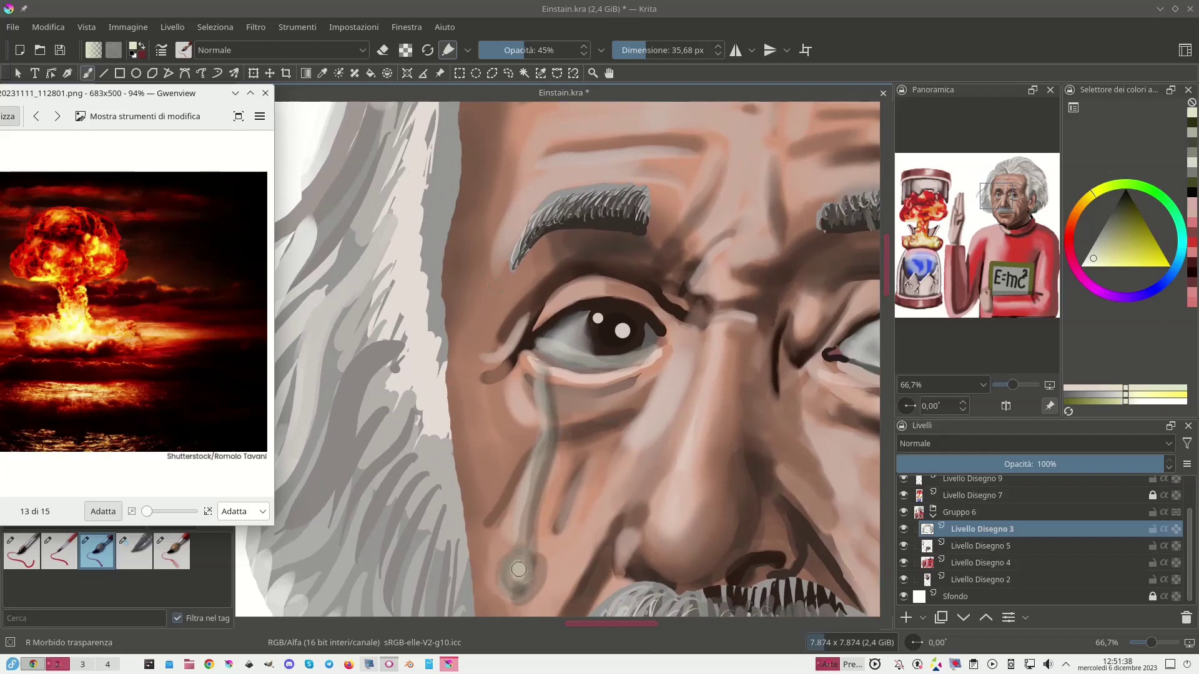
mouse_move(517, 561)
left_mouse_down()
mouse_move(514, 581)
mouse_move(515, 559)
left_mouse_up()
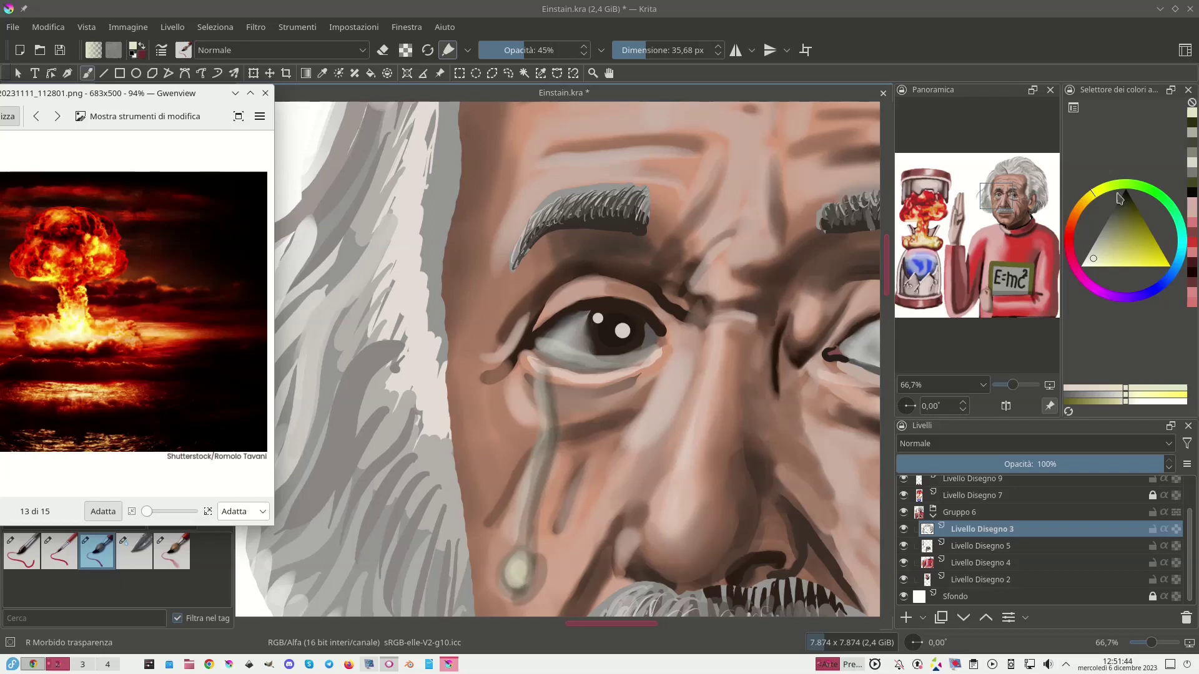
Define the teardrop's rim and lower trail in olive grey, finishing with a 10,28 px brush at 62% opacity.
left_click(1115, 213)
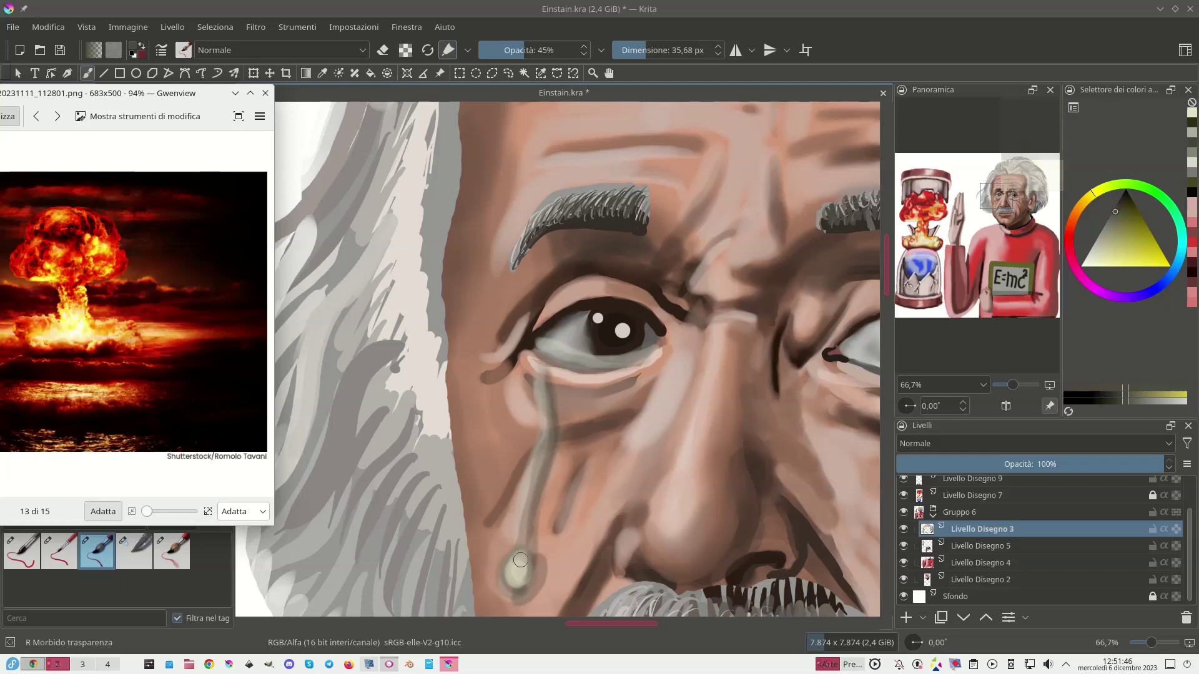
mouse_move(515, 557)
left_mouse_down()
mouse_move(519, 587)
mouse_move(518, 556)
left_mouse_up()
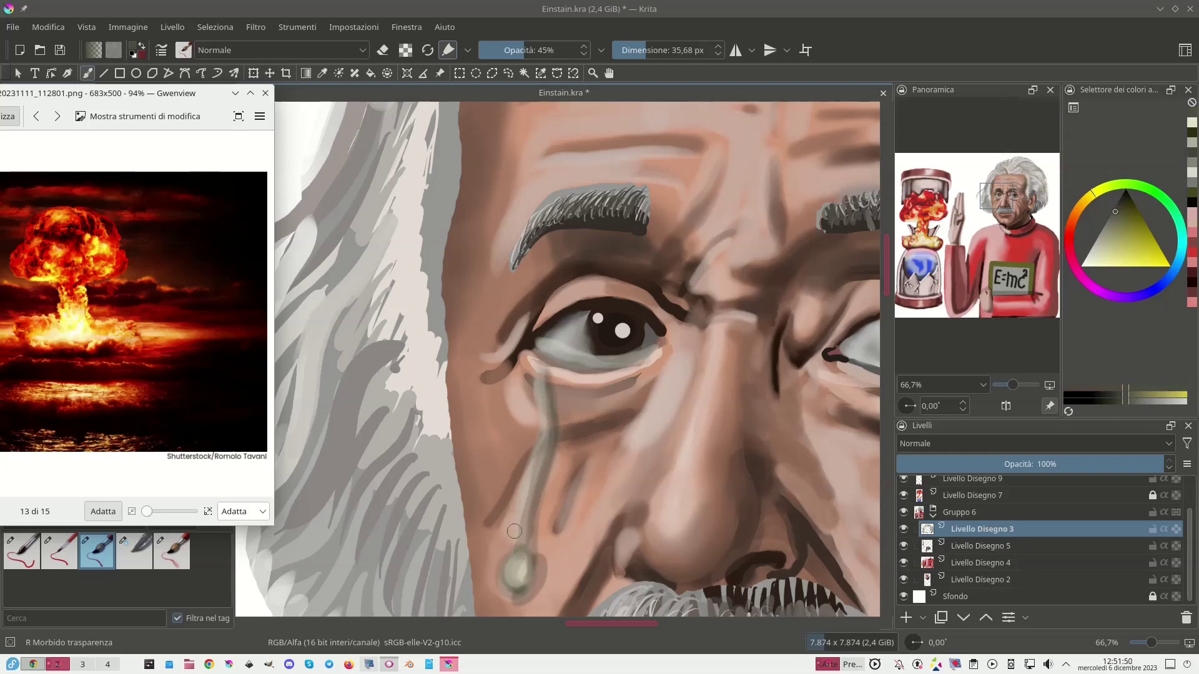
left_click_drag(650, 49, 634, 47)
left_click_drag(526, 49, 541, 50)
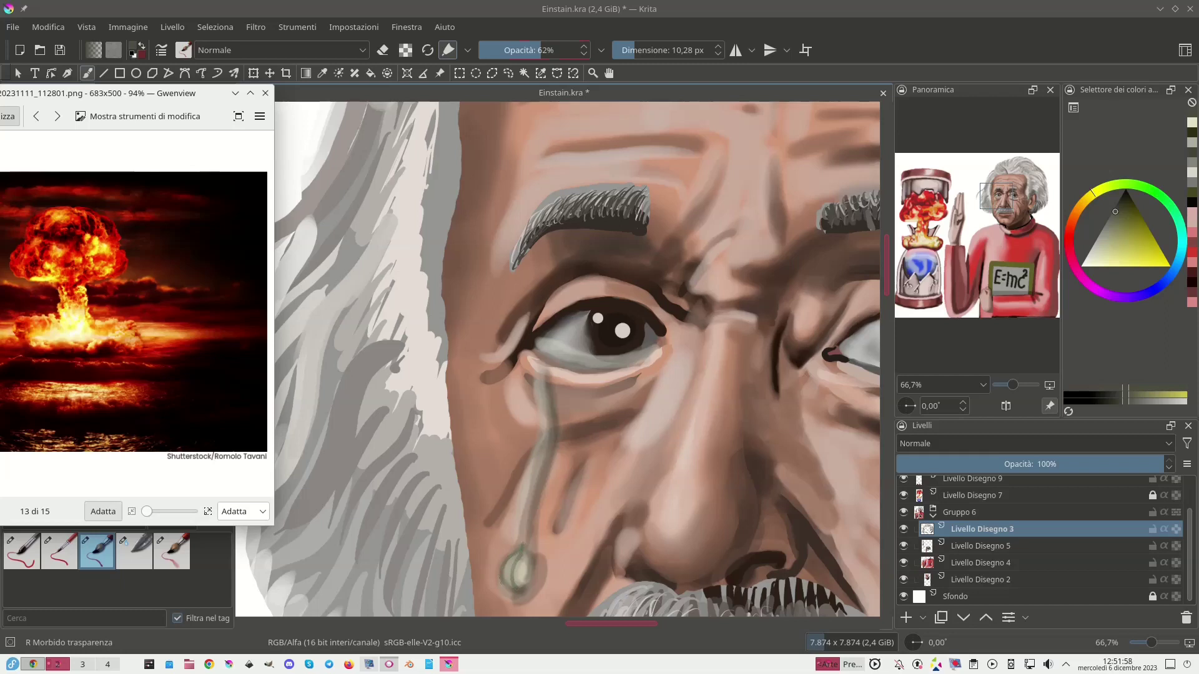
left_click_drag(528, 541, 529, 552)
left_click_drag(533, 495, 533, 513)
right_click(523, 563)
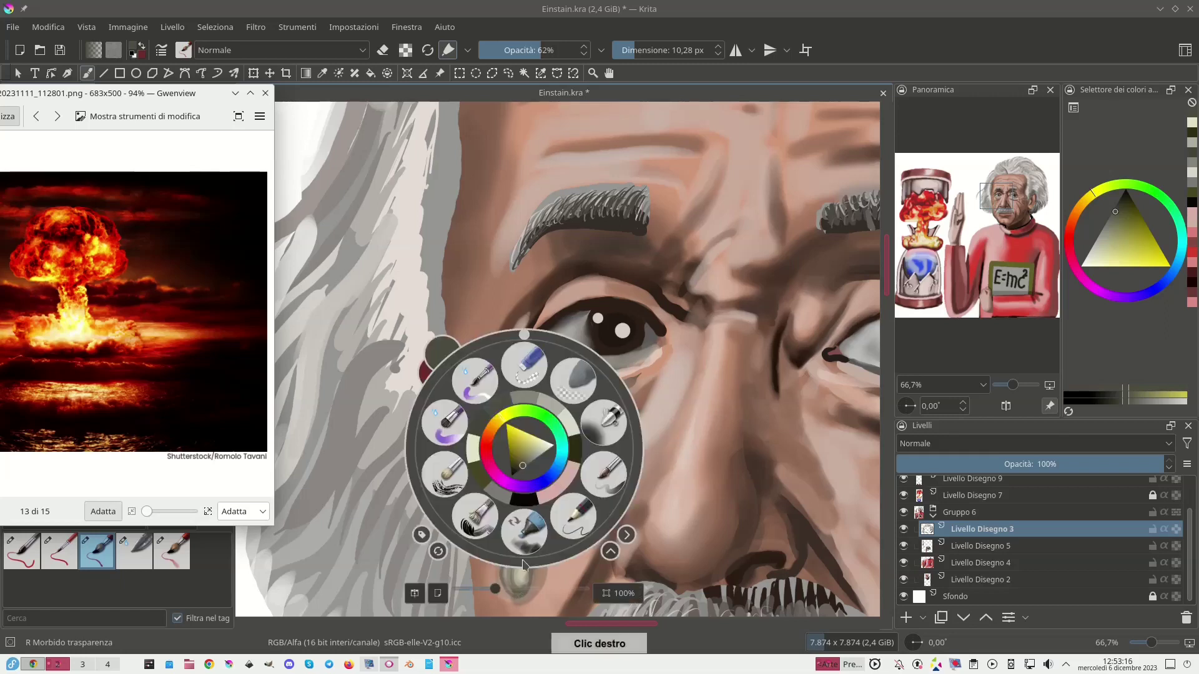
left_click(837, 445)
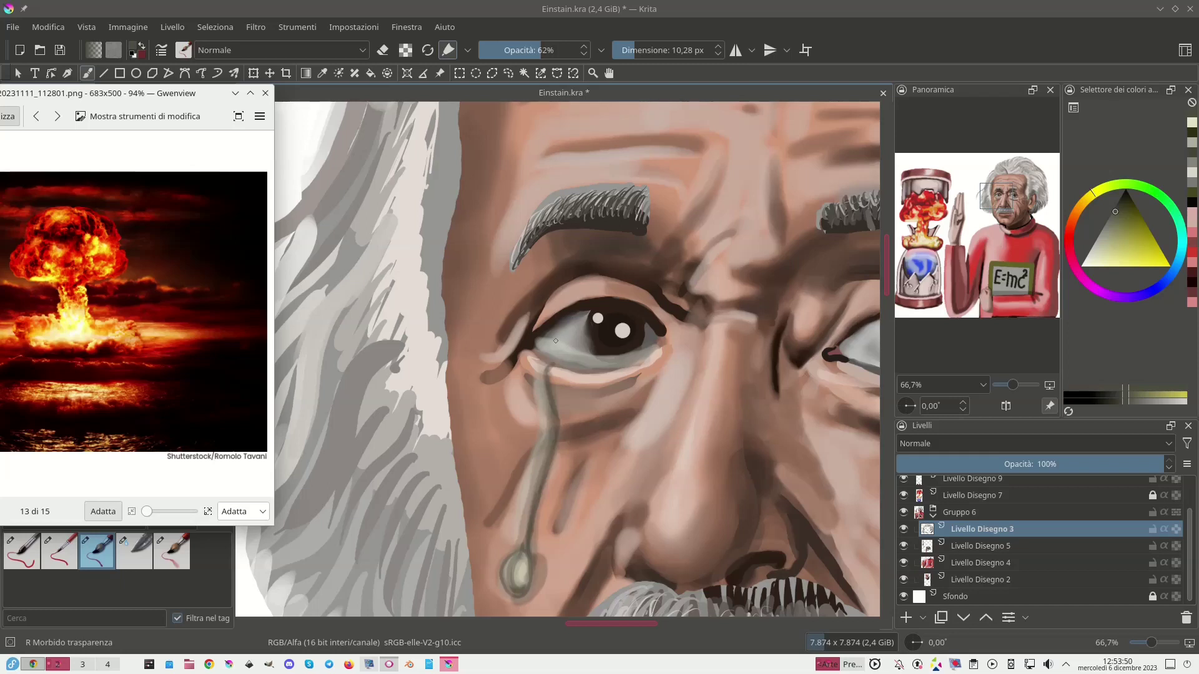
Shade the eye white beside the iris in olive grey, then redefine the iris edge with dark brown sampled from it.
left_click_drag(562, 341, 576, 350)
left_click(587, 329, "ctrl")
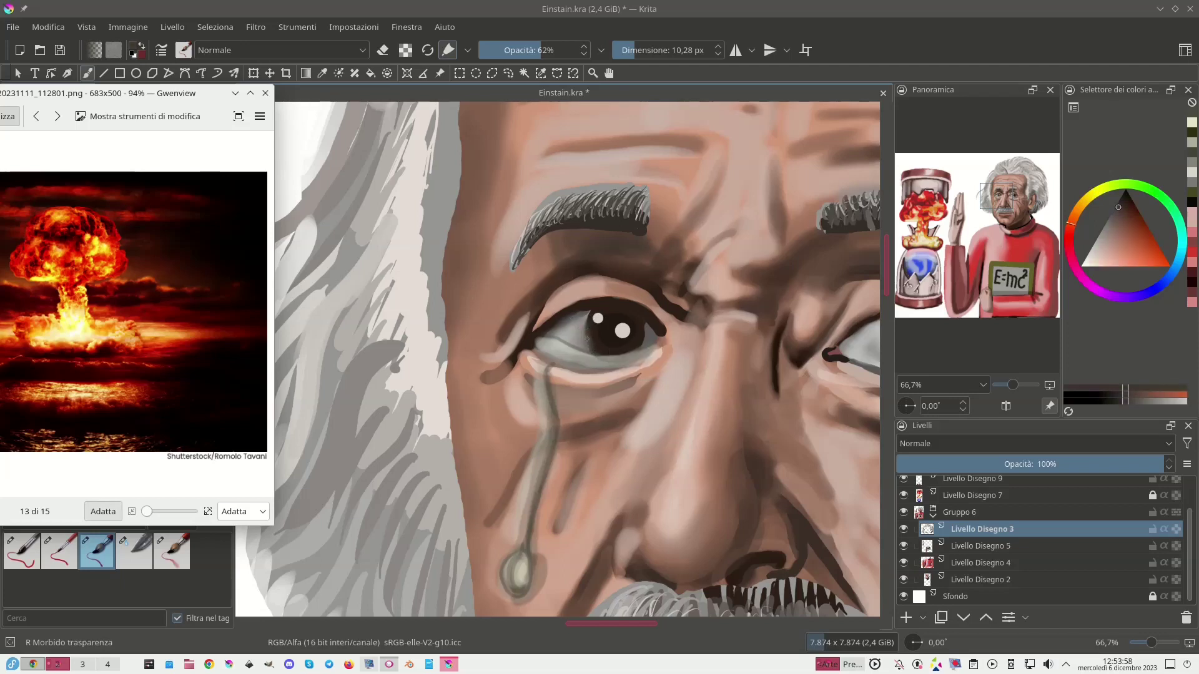
left_click_drag(587, 333, 582, 298)
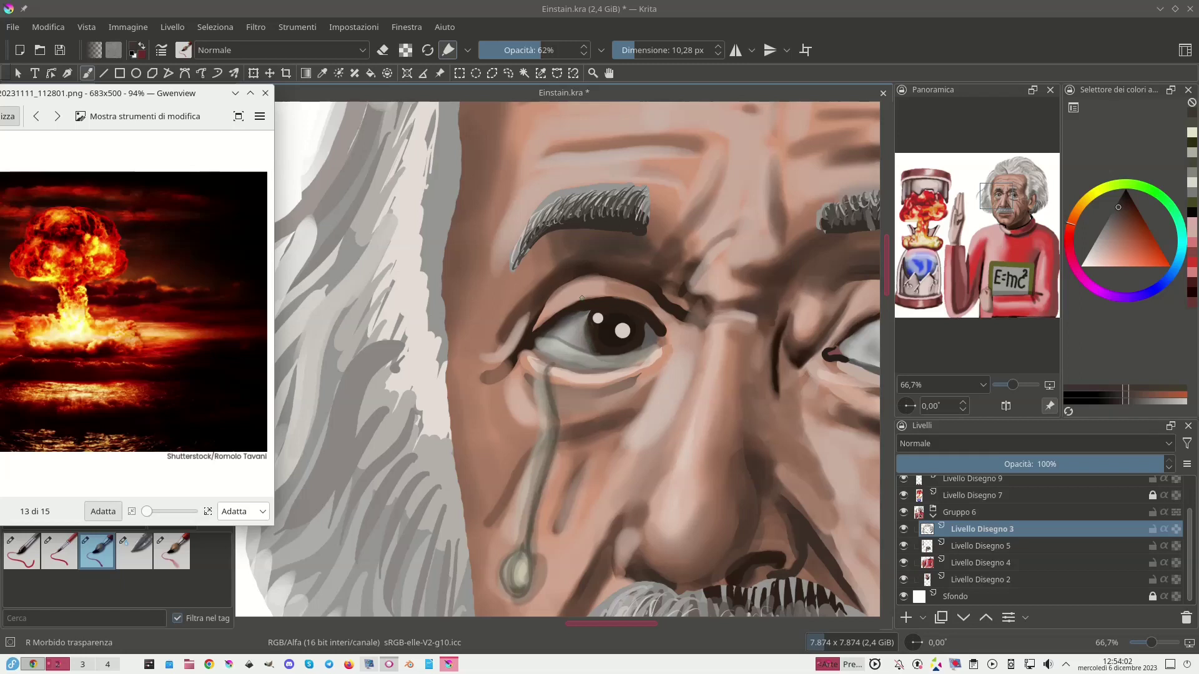
key("minus")
key("minus")
key("minus")
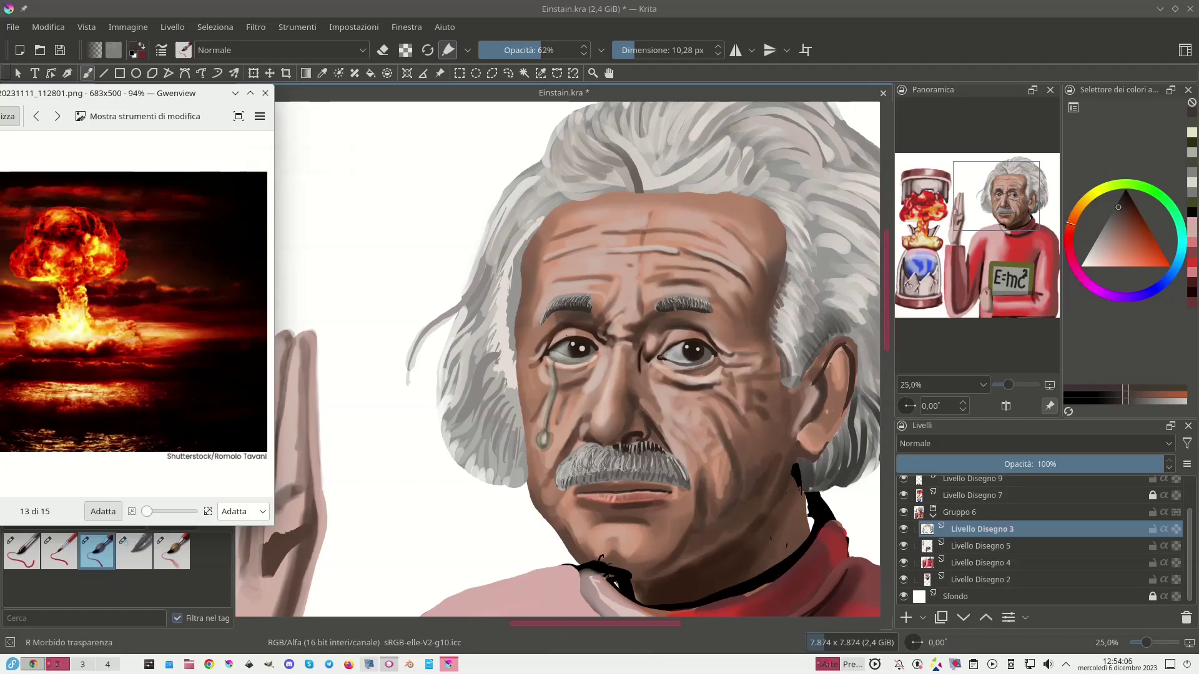
key("plus")
key("plus")
key("plus")
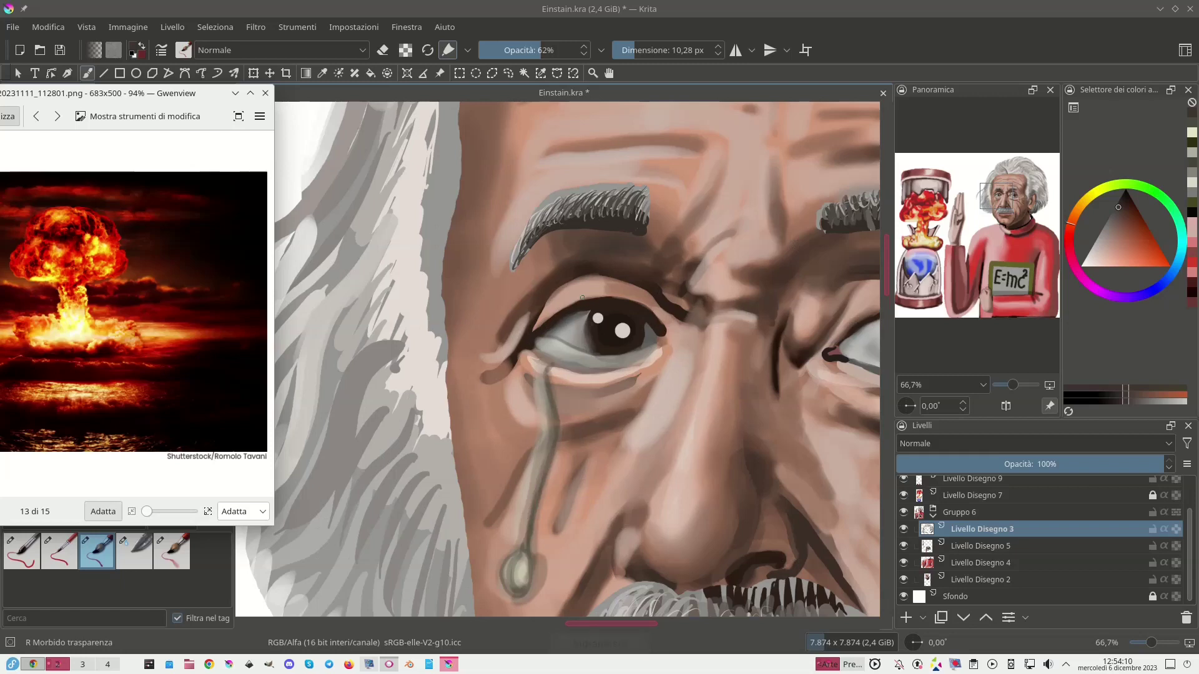
Fade the tear trail by partially erasing it at 43% opacity with a 59,93 px brush.
left_click_drag(545, 49, 522, 42)
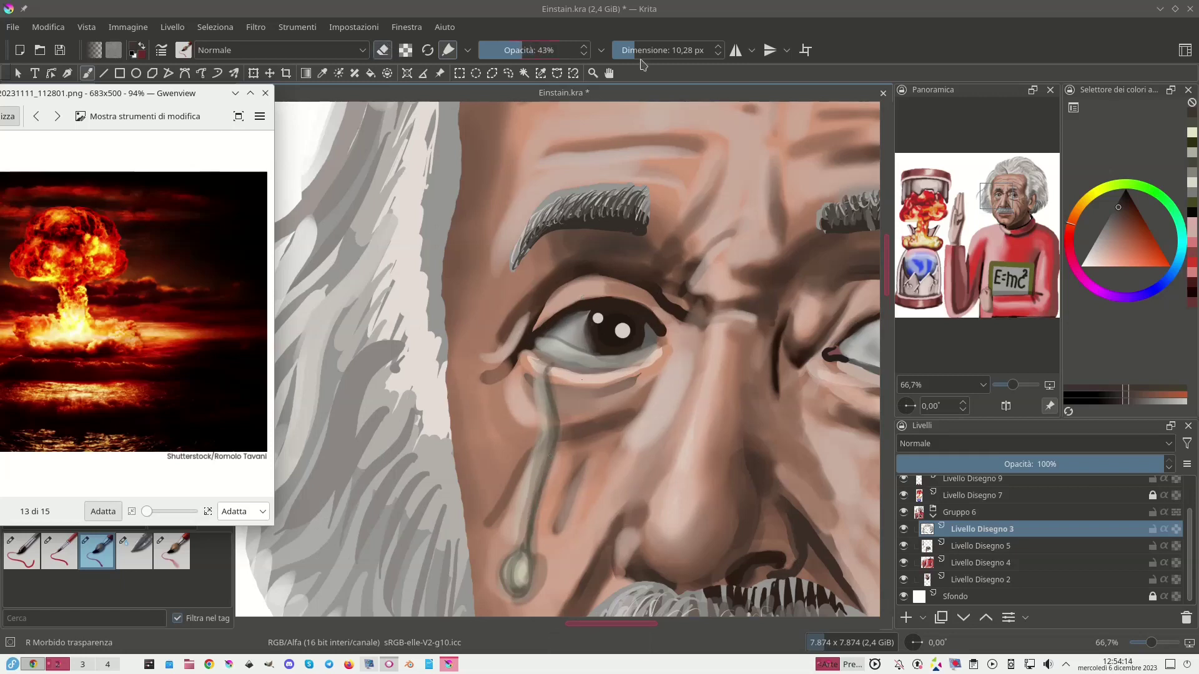
left_click_drag(640, 44, 653, 42)
mouse_move(550, 410)
left_mouse_down()
mouse_move(548, 484)
mouse_move(547, 393)
mouse_move(553, 468)
mouse_move(537, 506)
mouse_move(538, 495)
left_mouse_up()
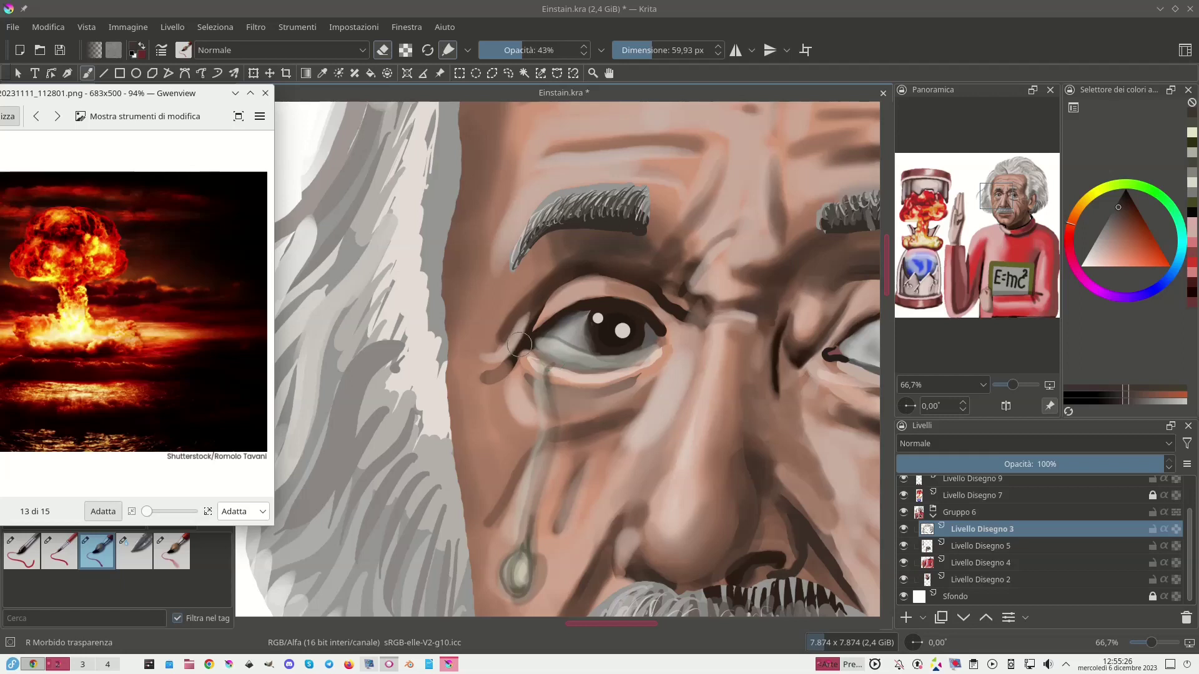
Touch up the eye's outer corner with light pink sampled from the lower lid, at 54% opacity and 23,33 px.
left_click(637, 52)
left_click(635, 51)
left_click(536, 43)
left_click(564, 365, "ctrl")
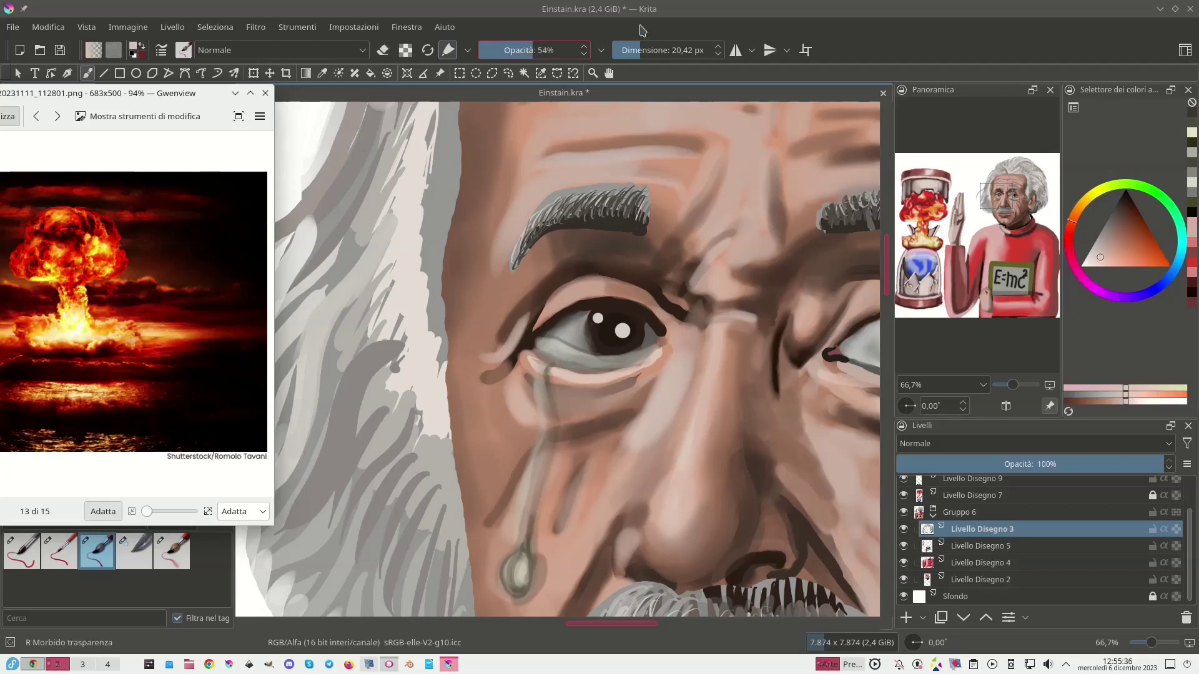
mouse_move(640, 47)
left_mouse_down()
mouse_move(662, 43)
mouse_move(641, 46)
left_mouse_up()
left_click_drag(529, 366, 517, 339)
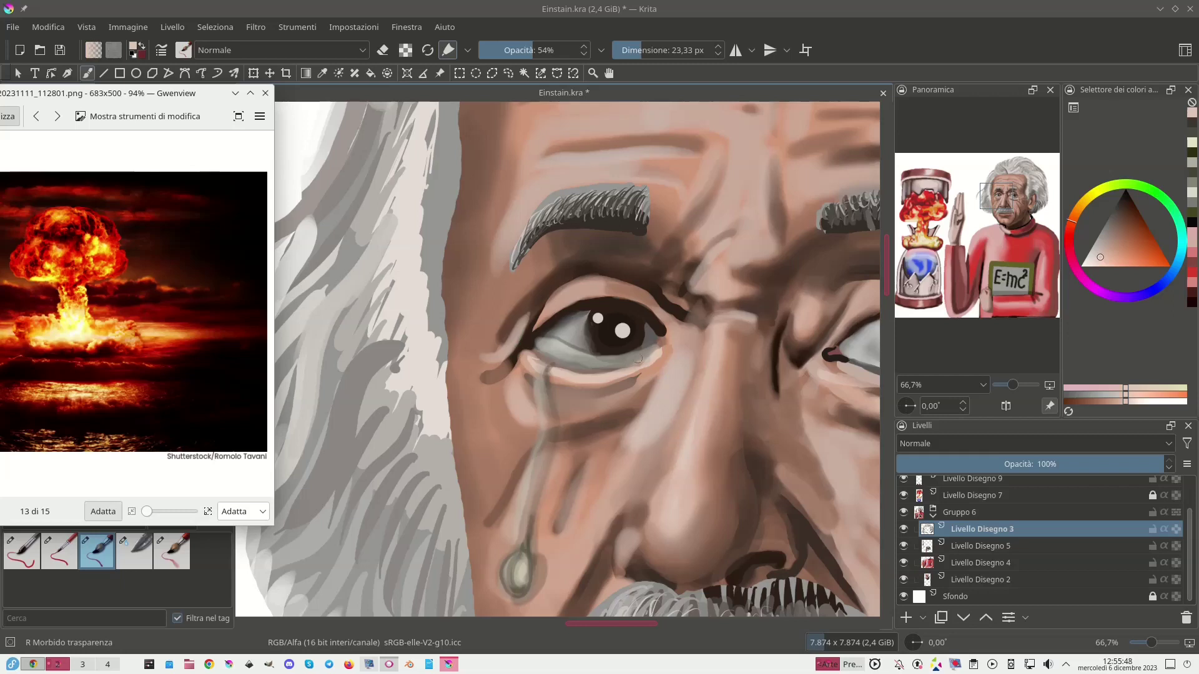
Shade along the underside of the lower lid with grey-brown sampled beneath the eye, and save the file.
left_click(602, 388, "ctrl")
left_click(602, 379, "ctrl")
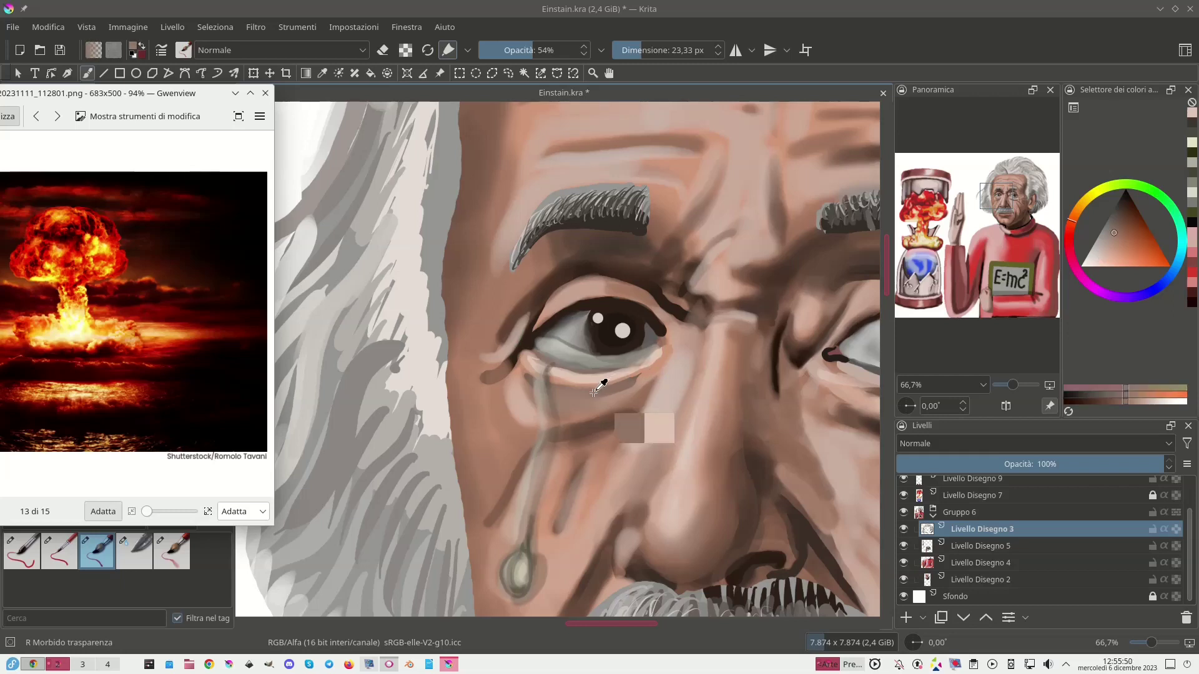
left_click(642, 377)
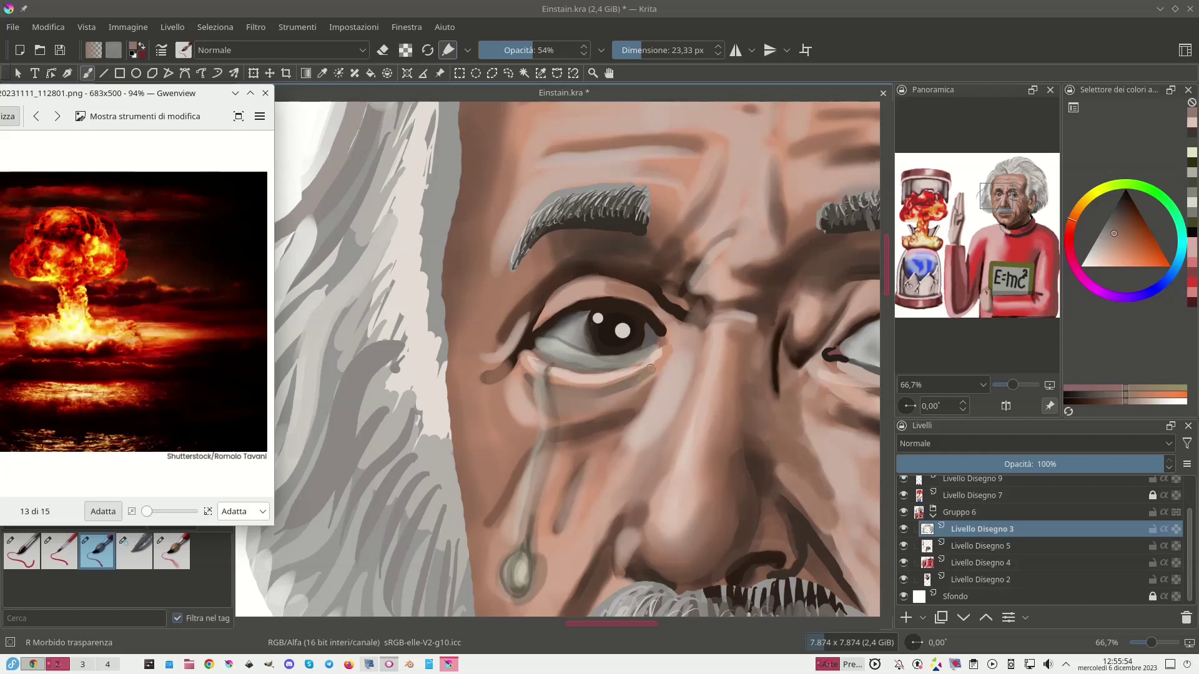
left_click_drag(617, 381, 555, 380)
scroll(553, 369, "down", 2)
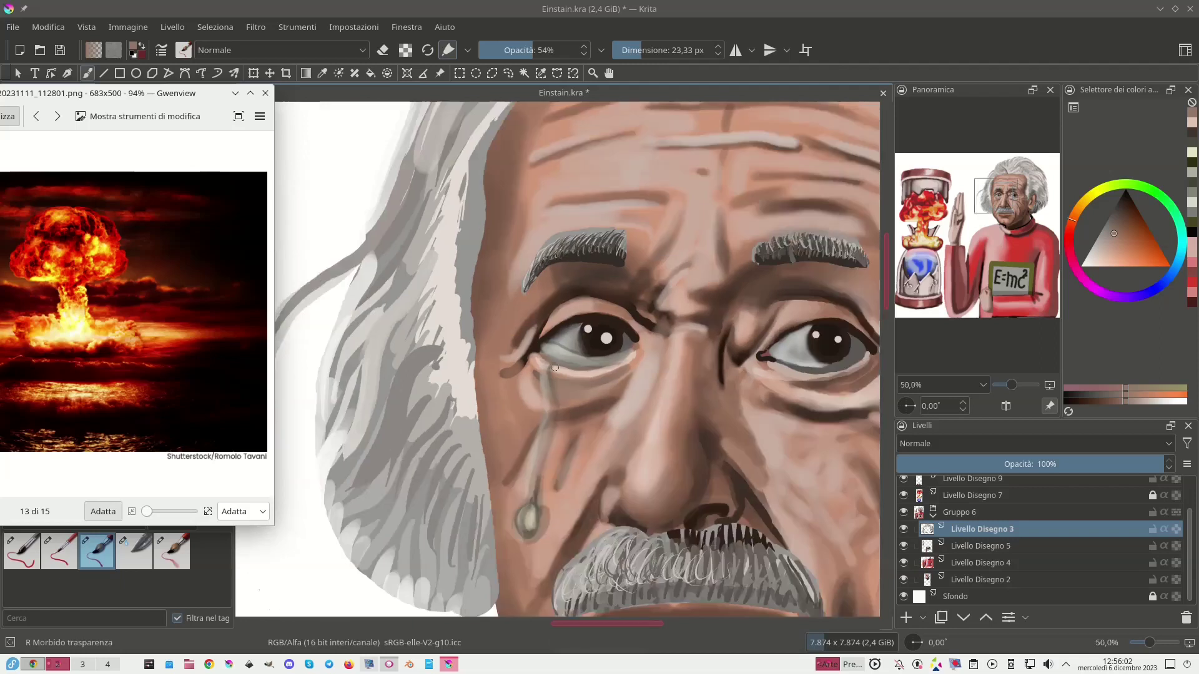
scroll(556, 364, "down", 3)
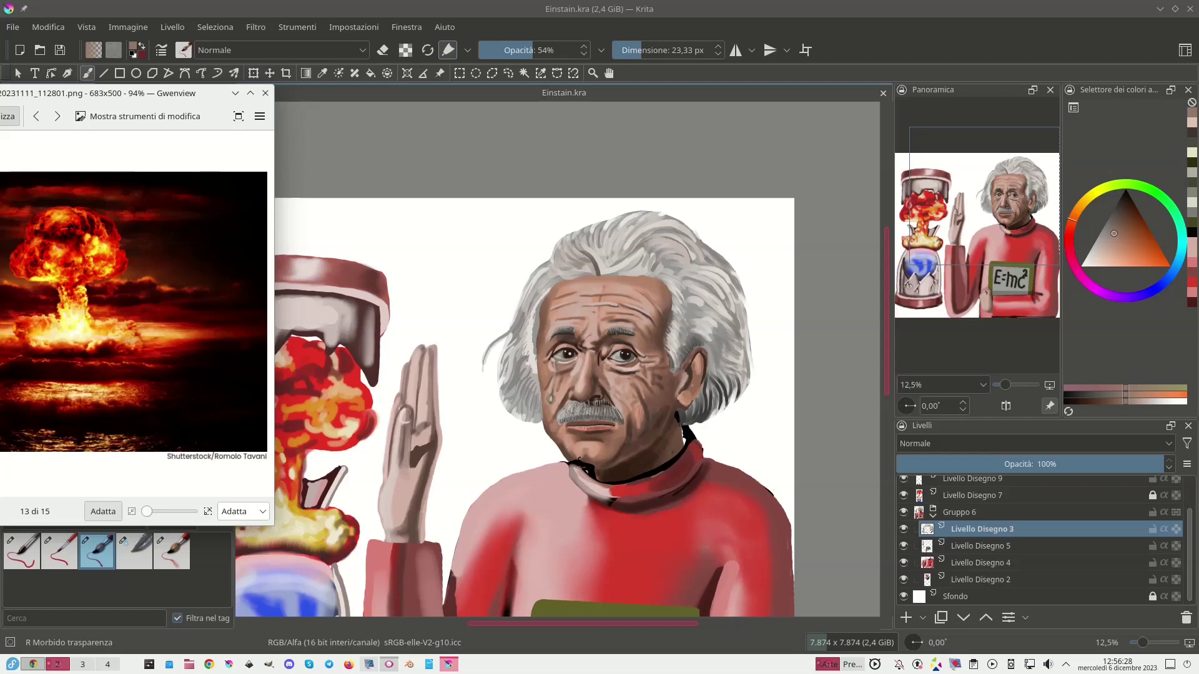
Move the explosion reference image window aside so that it no longer covers the canvas.
key("minus")
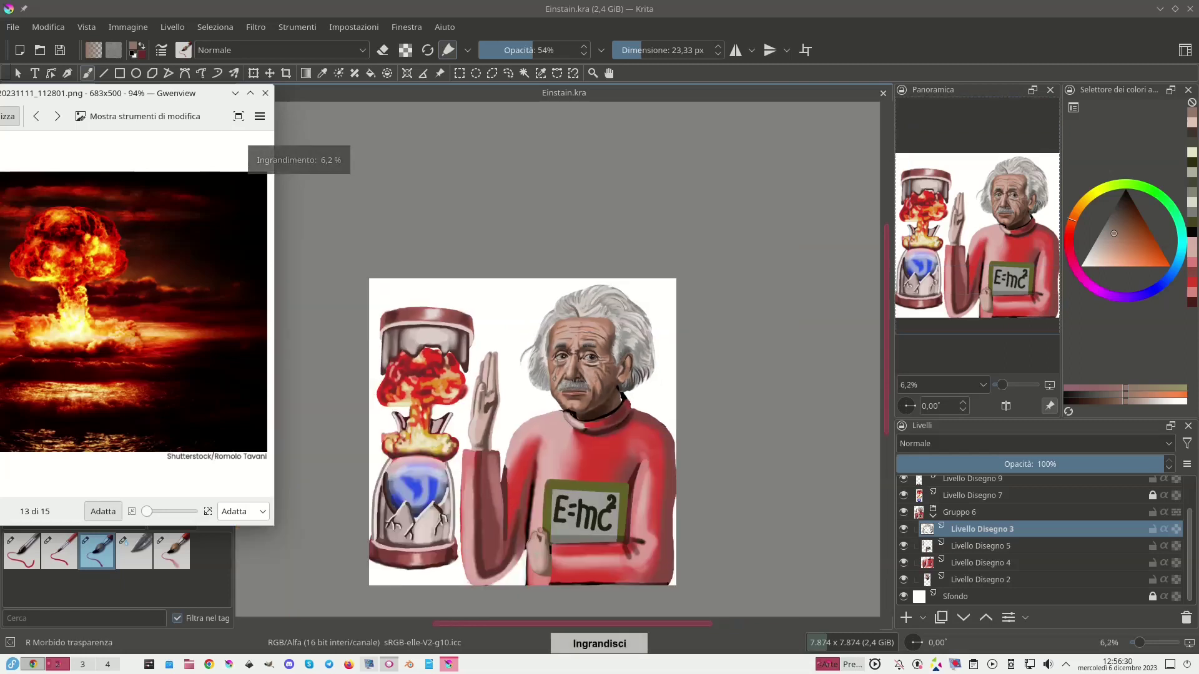
key("plus")
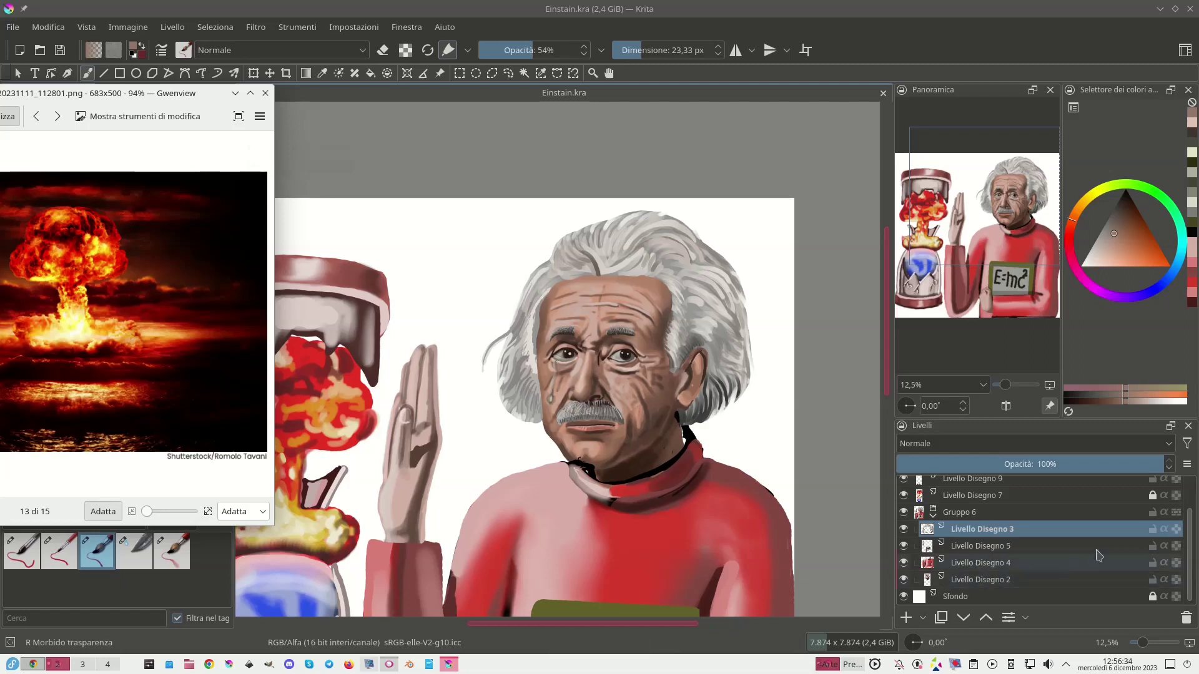
left_click_drag(1193, 583, 1192, 599)
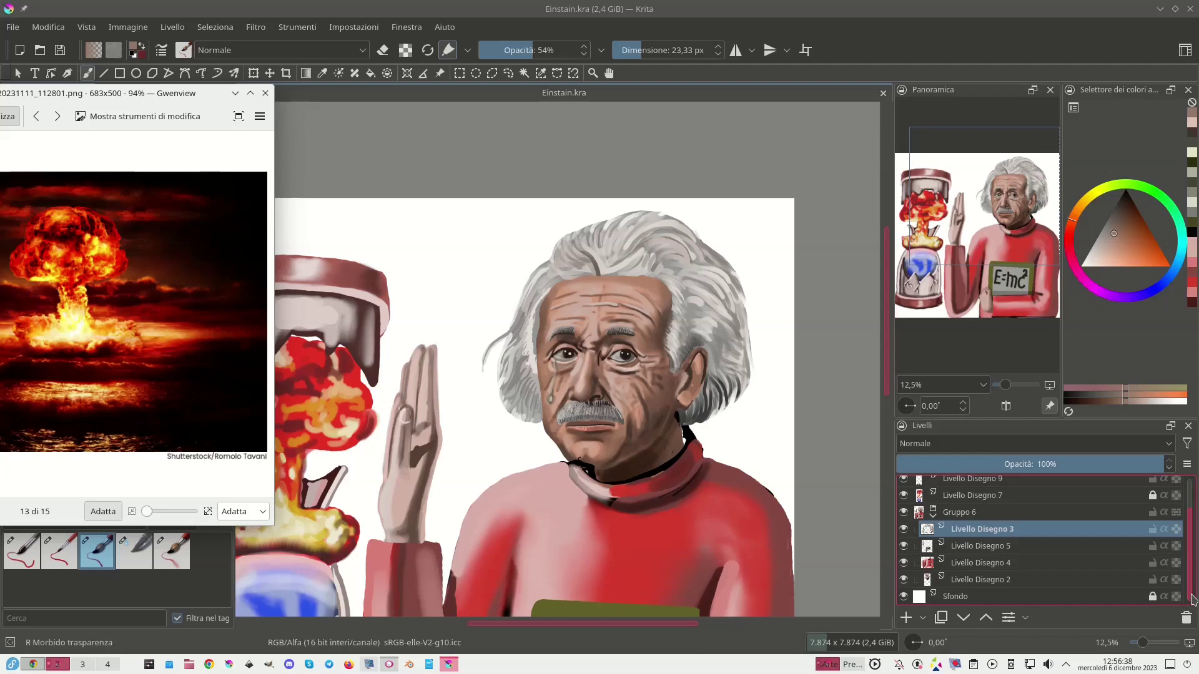
left_click_drag(188, 94, 177, 131)
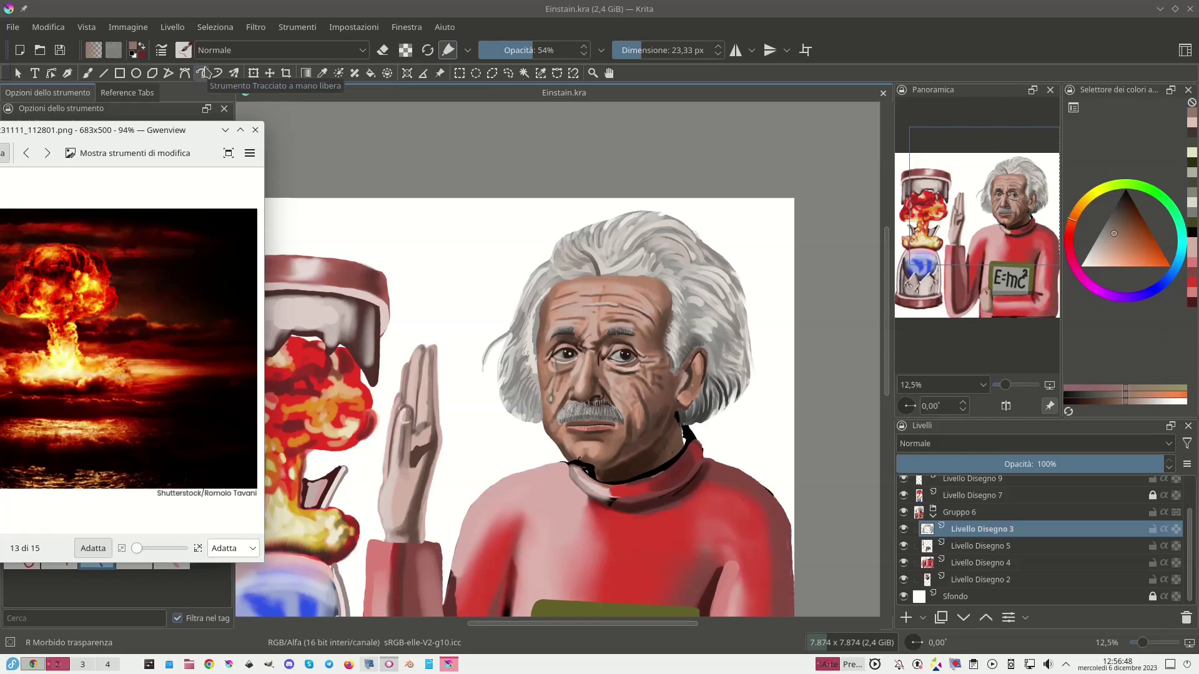
mouse_move(142, 129)
left_mouse_down()
mouse_move(85, 89)
mouse_move(107, 87)
left_mouse_up()
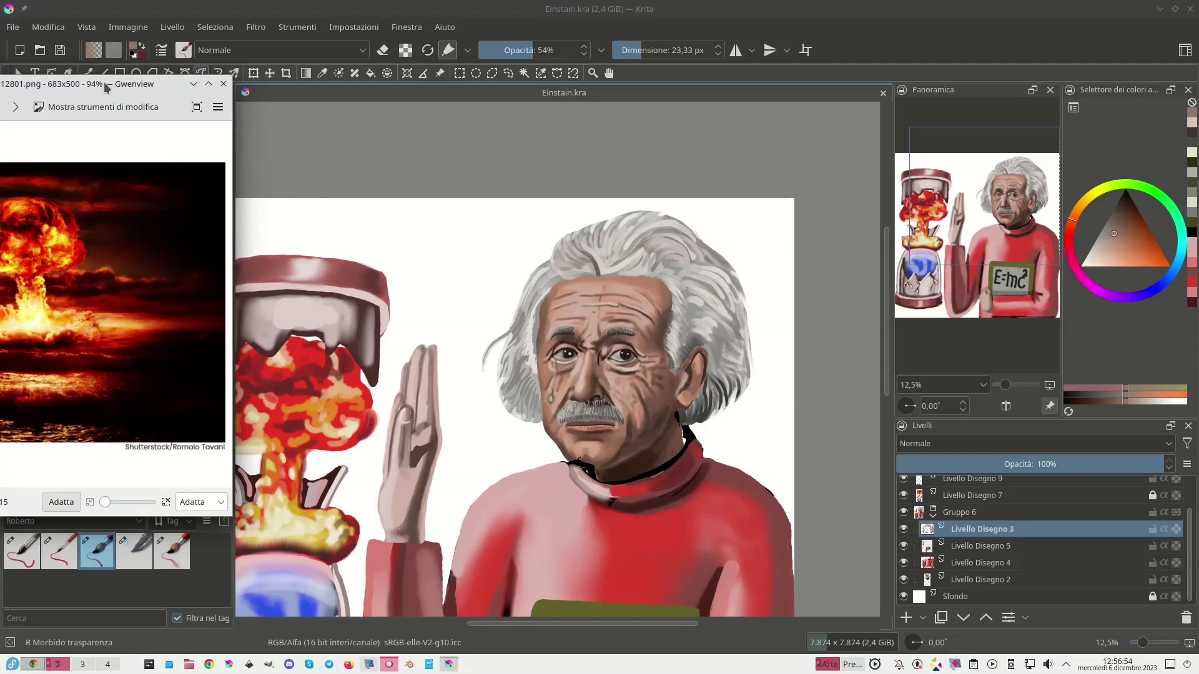
On the Sfondo layer, fill a dark brown freehand shape in the canvas's upper-left corner at 100% opacity.
left_click_drag(463, 150, 535, 121)
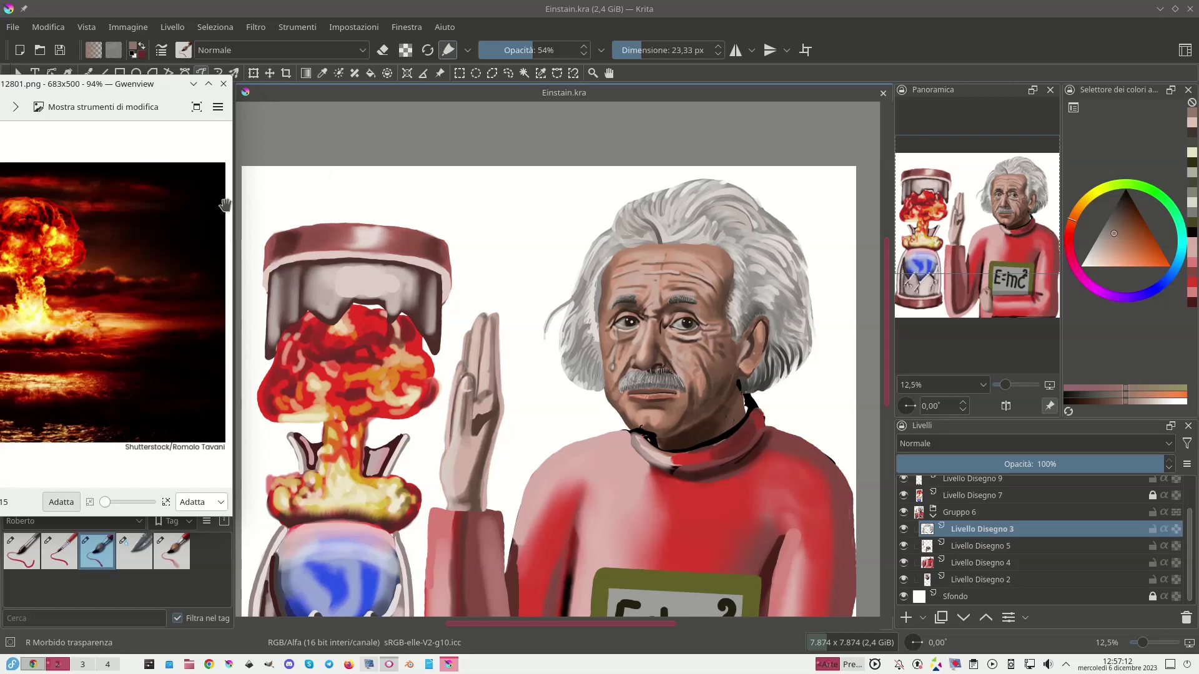
mouse_move(225, 204)
left_mouse_down()
mouse_move(977, 514)
mouse_move(977, 598)
mouse_move(1155, 579)
mouse_move(1157, 565)
mouse_move(1150, 601)
mouse_move(511, 194)
left_mouse_up()
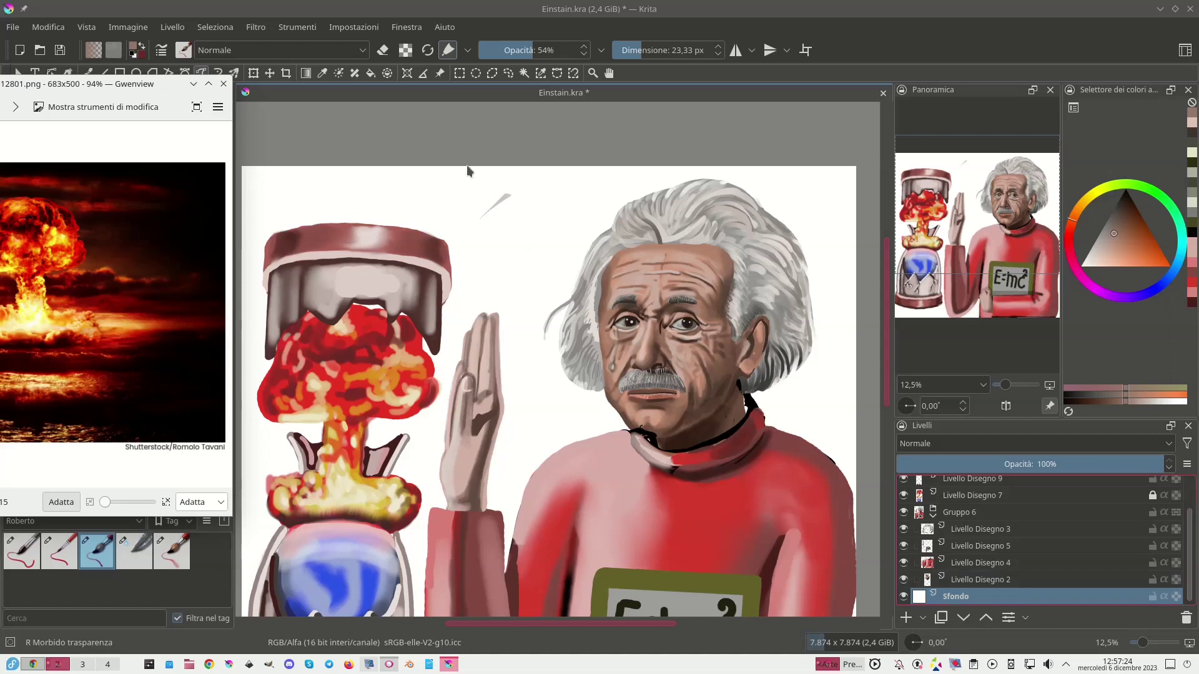
left_click_drag(530, 50, 621, 45)
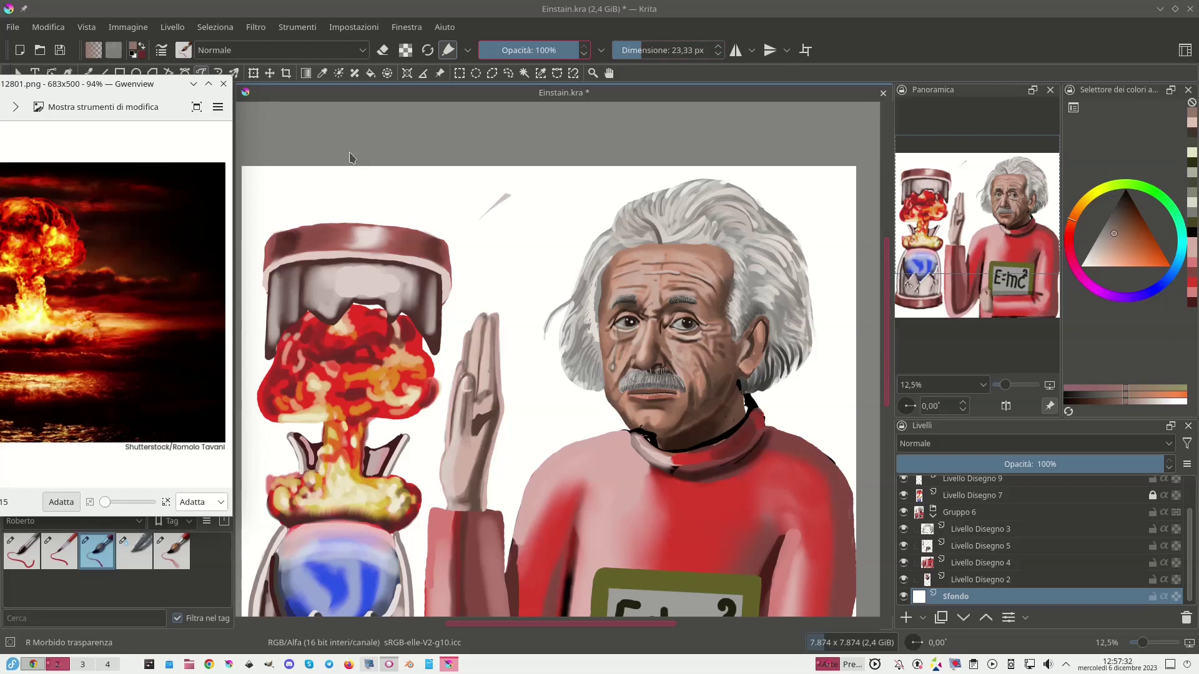
left_click_drag(1128, 222, 1126, 207)
mouse_move(306, 173)
left_mouse_down()
mouse_move(278, 253)
mouse_move(244, 281)
left_mouse_up()
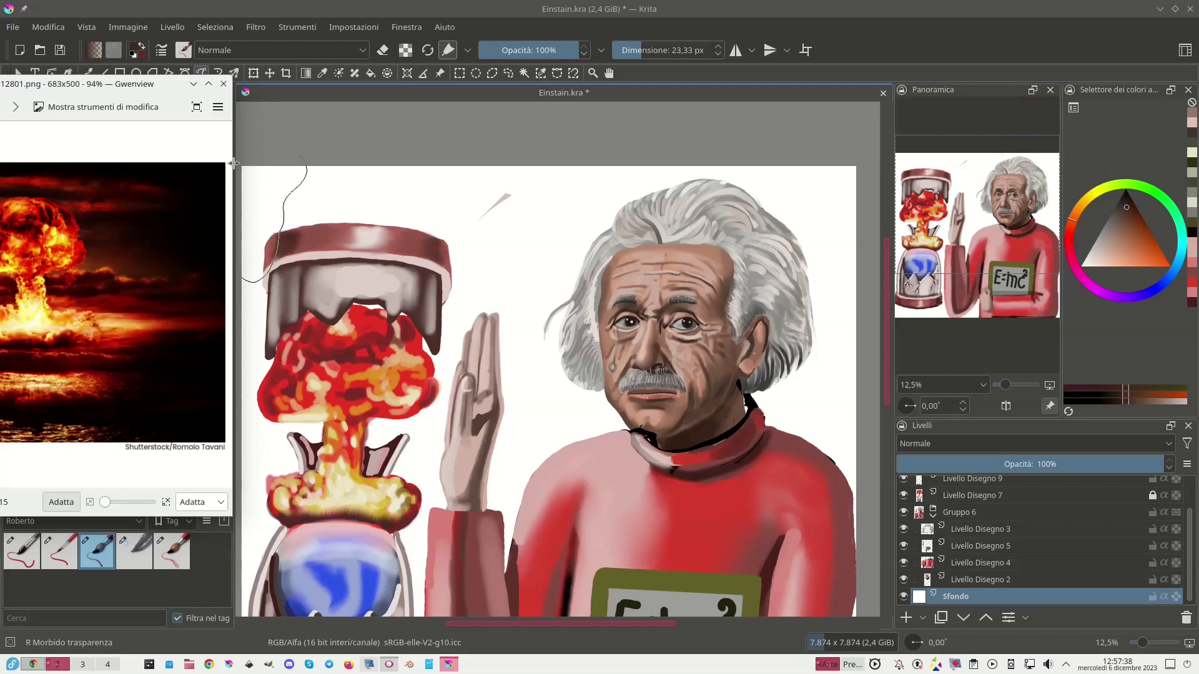
left_click(304, 180)
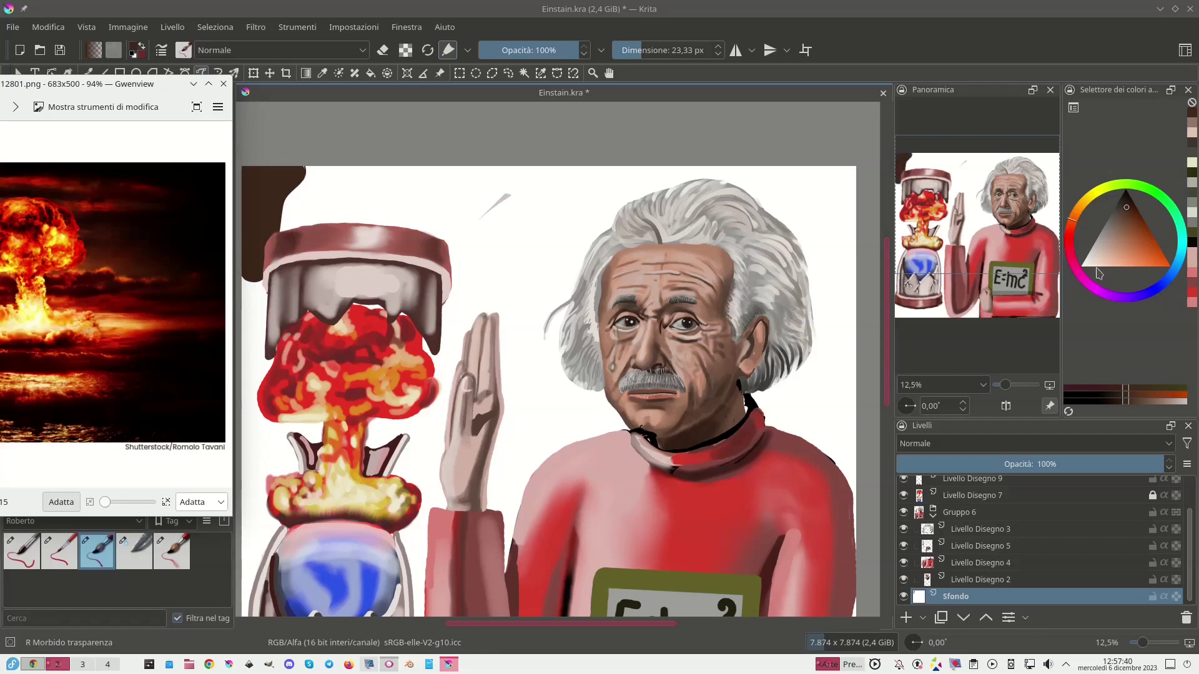
Add a medium brown shape along the canvas's left edge and a beige area behind the hourglass's explosion.
left_click(1121, 231)
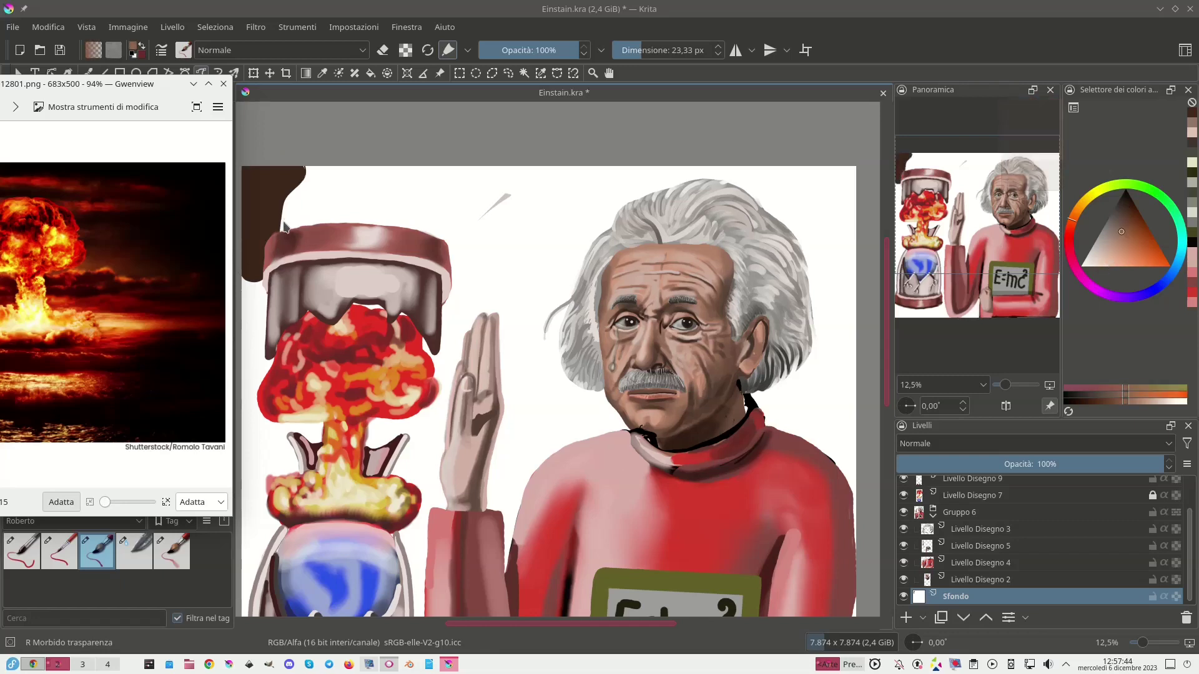
mouse_move(256, 278)
left_mouse_down()
mouse_move(252, 377)
mouse_move(232, 407)
mouse_move(232, 284)
mouse_move(265, 268)
left_mouse_up()
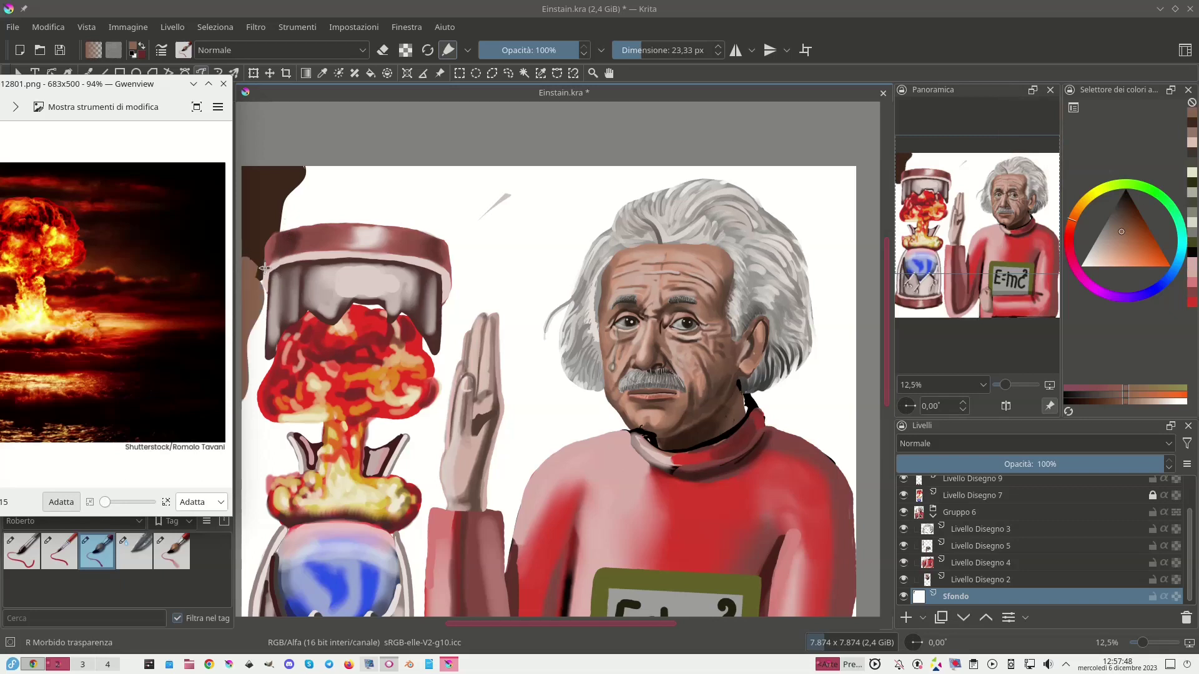
left_click(1104, 254)
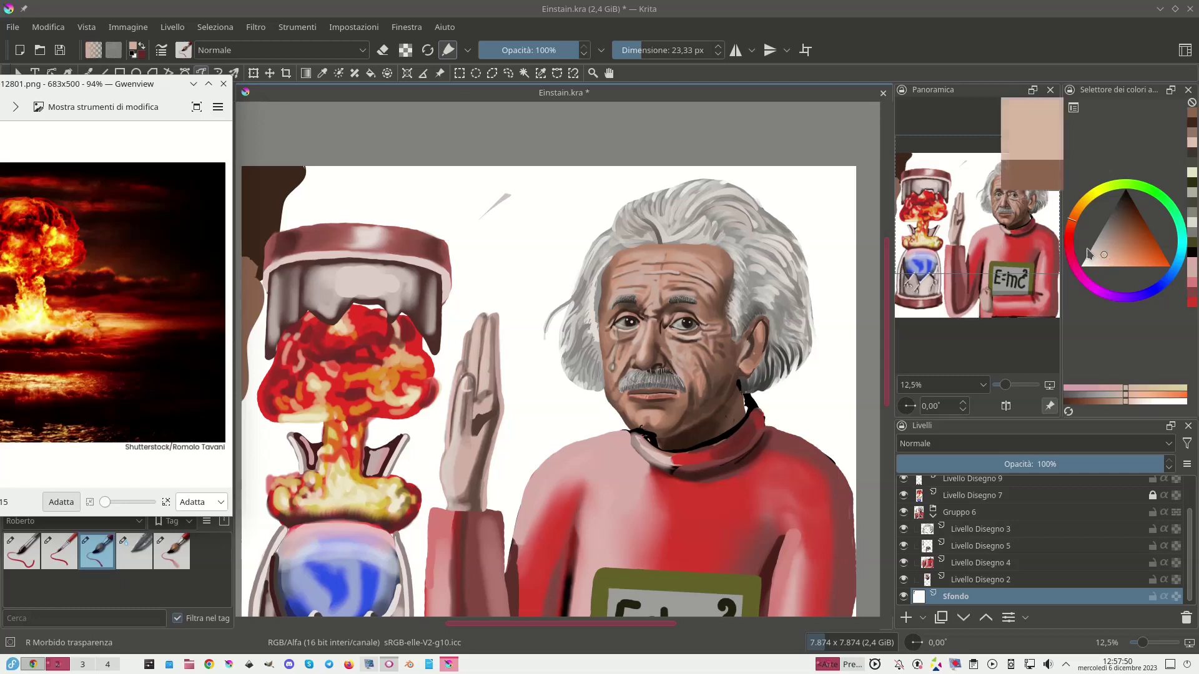
mouse_move(283, 324)
left_mouse_down()
mouse_move(255, 374)
mouse_move(241, 483)
mouse_move(256, 547)
mouse_move(354, 571)
mouse_move(426, 545)
mouse_move(459, 350)
mouse_move(409, 293)
mouse_move(283, 326)
left_mouse_up()
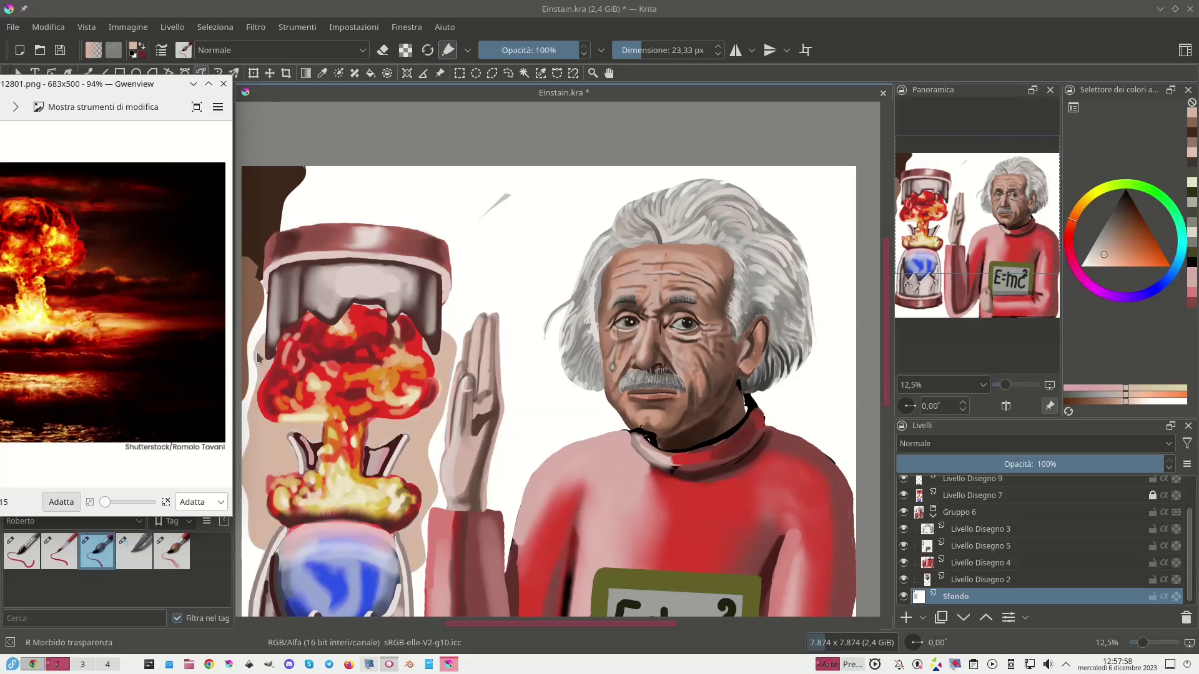
Extend the background's left edge beside the upper hourglass with irregular very dark brown shapes.
left_click_drag(513, 444, 660, 359)
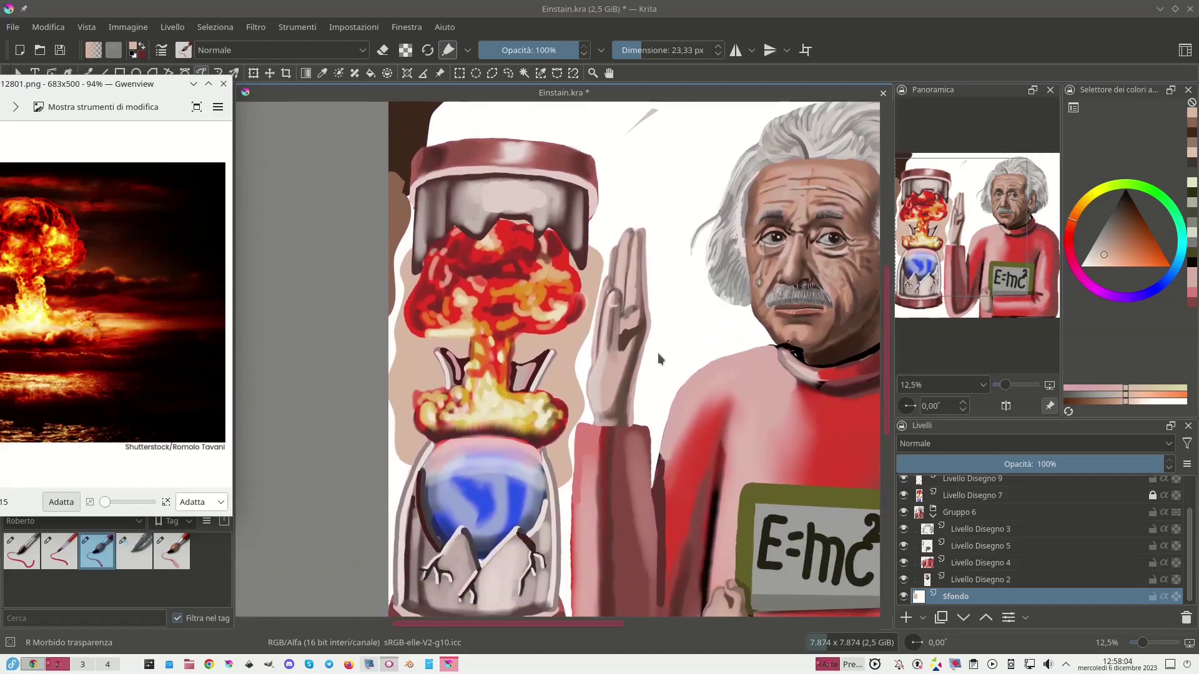
left_click(1122, 202)
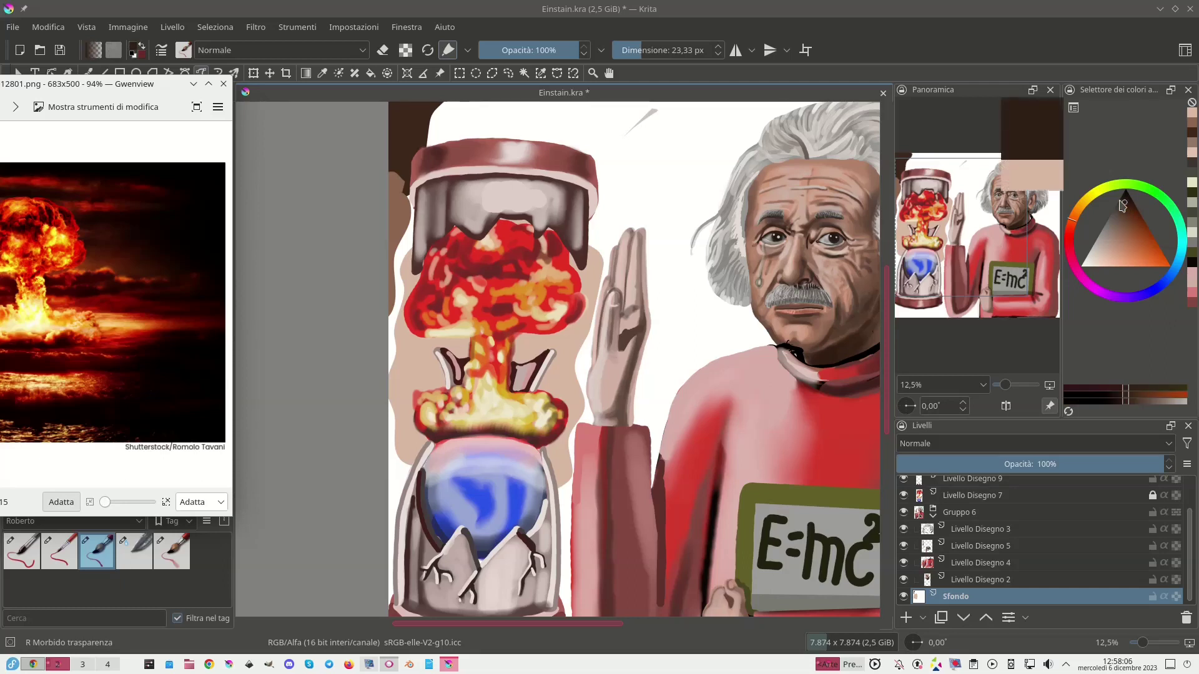
mouse_move(407, 178)
left_mouse_down()
mouse_move(410, 278)
mouse_move(387, 401)
mouse_move(353, 299)
mouse_move(404, 171)
mouse_move(405, 195)
mouse_move(356, 214)
mouse_move(373, 155)
left_mouse_up()
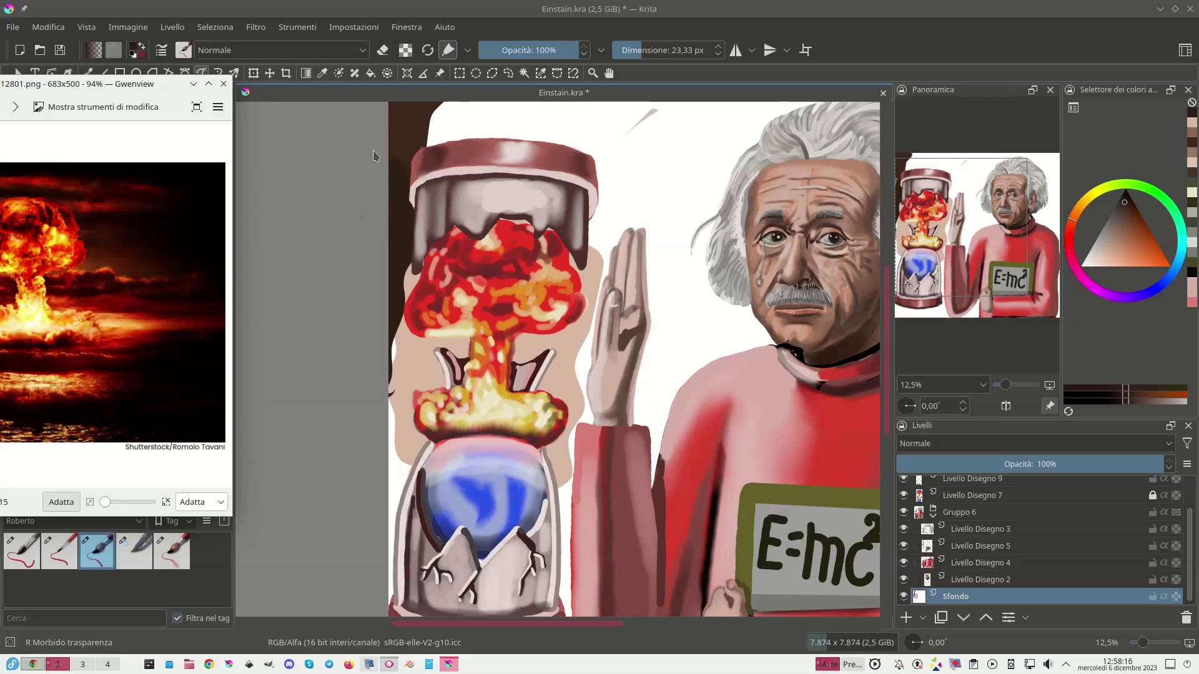
mouse_move(388, 310)
left_mouse_down()
mouse_move(401, 373)
mouse_move(392, 411)
mouse_move(375, 417)
mouse_move(368, 330)
mouse_move(377, 309)
mouse_move(386, 317)
left_mouse_up()
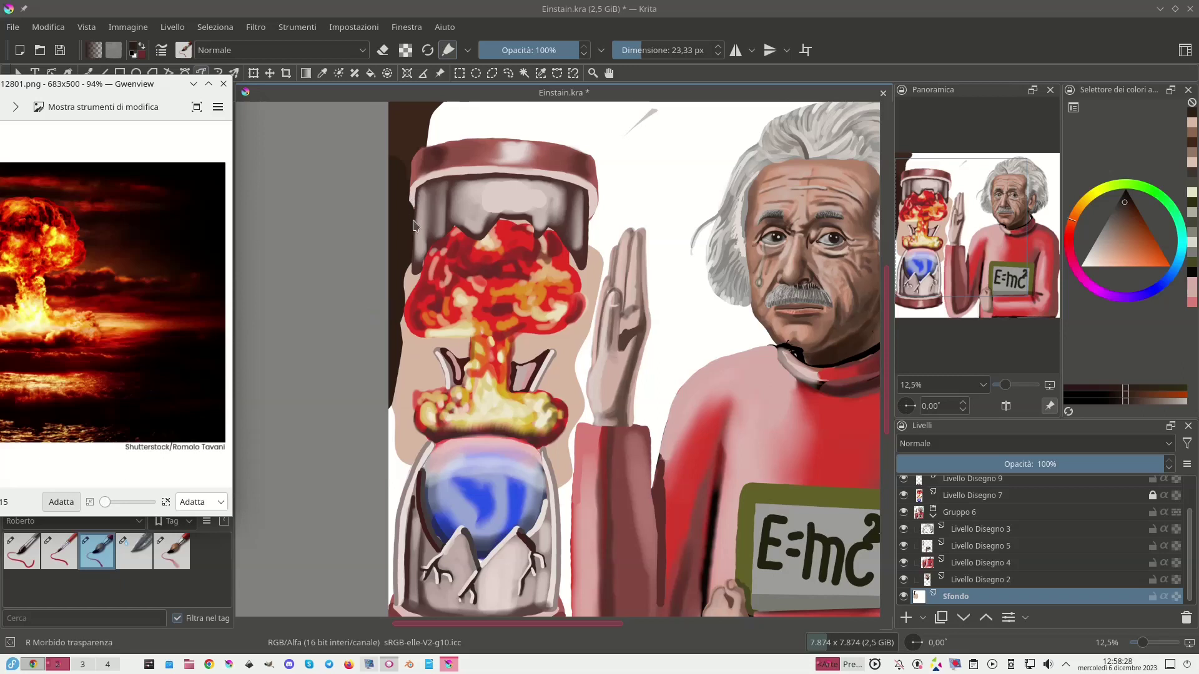
mouse_move(409, 225)
left_mouse_down()
mouse_move(415, 196)
mouse_move(403, 193)
mouse_move(395, 214)
left_mouse_up()
mouse_move(400, 341)
left_mouse_down()
mouse_move(412, 380)
mouse_move(391, 400)
mouse_move(375, 353)
mouse_move(395, 333)
left_mouse_up()
Fill the background on both sides of the lower hourglass with reddish-brown shapes.
left_click(1138, 219)
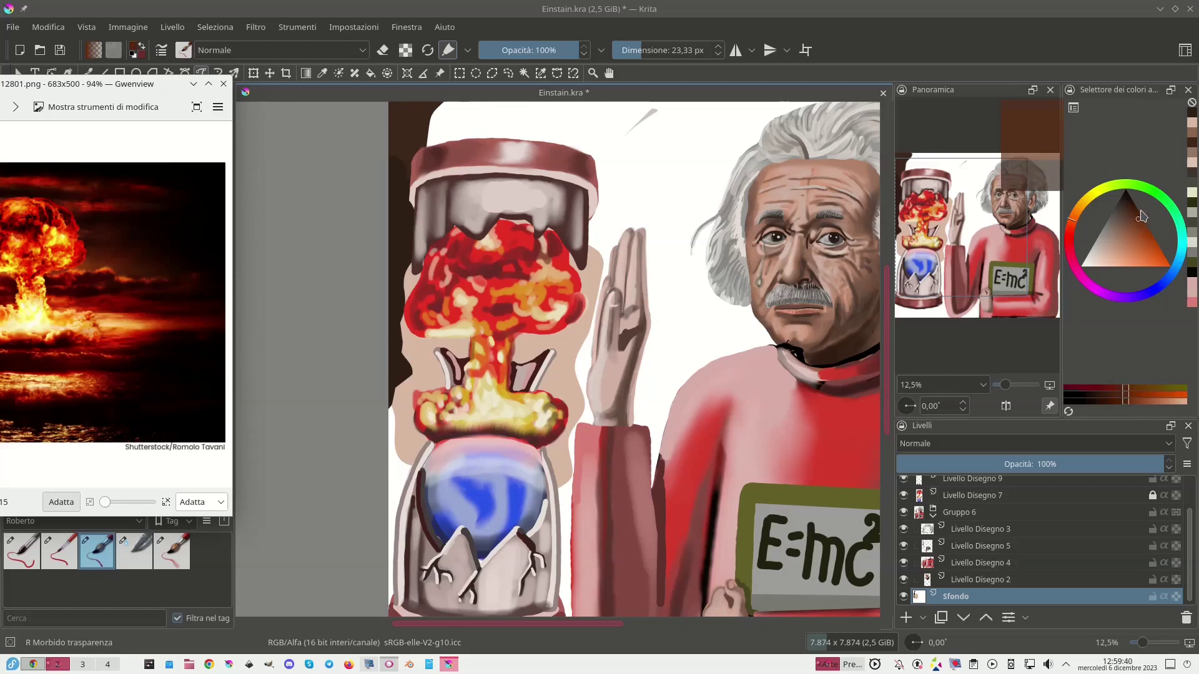
mouse_move(390, 368)
left_mouse_down()
mouse_move(500, 412)
mouse_move(514, 462)
mouse_move(404, 615)
left_mouse_up()
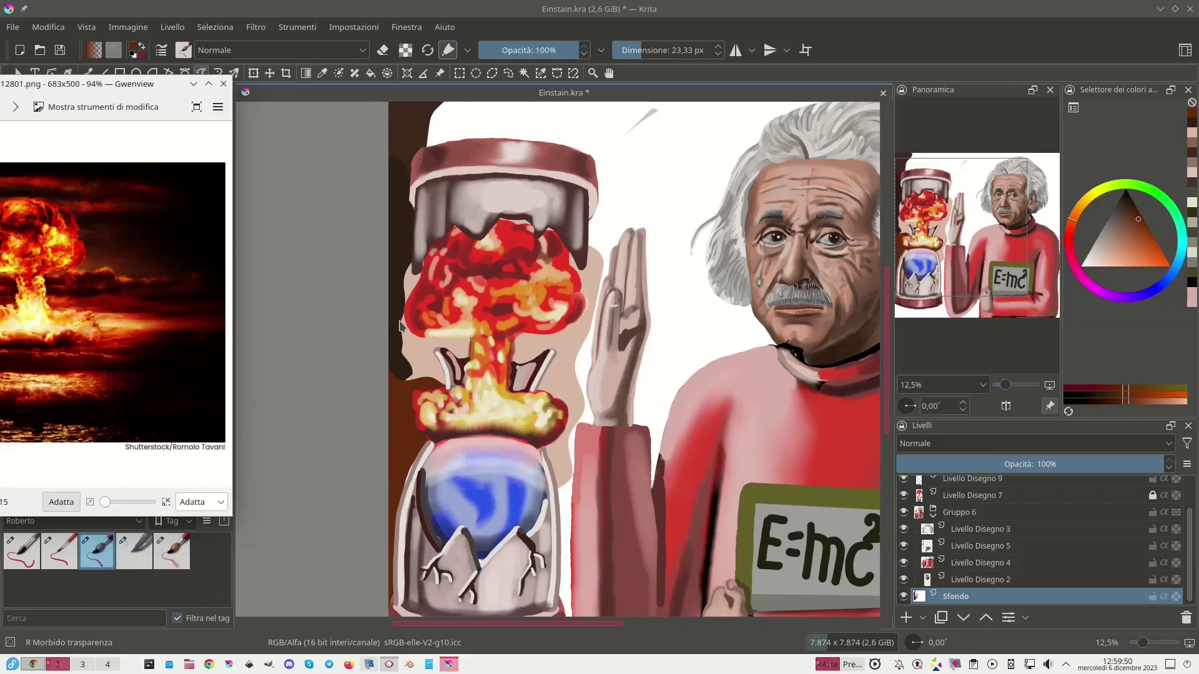
mouse_move(593, 360)
left_mouse_down()
mouse_move(528, 441)
mouse_move(538, 562)
mouse_move(560, 616)
mouse_move(607, 606)
mouse_move(628, 524)
mouse_move(635, 431)
mouse_move(617, 362)
mouse_move(593, 360)
left_mouse_up()
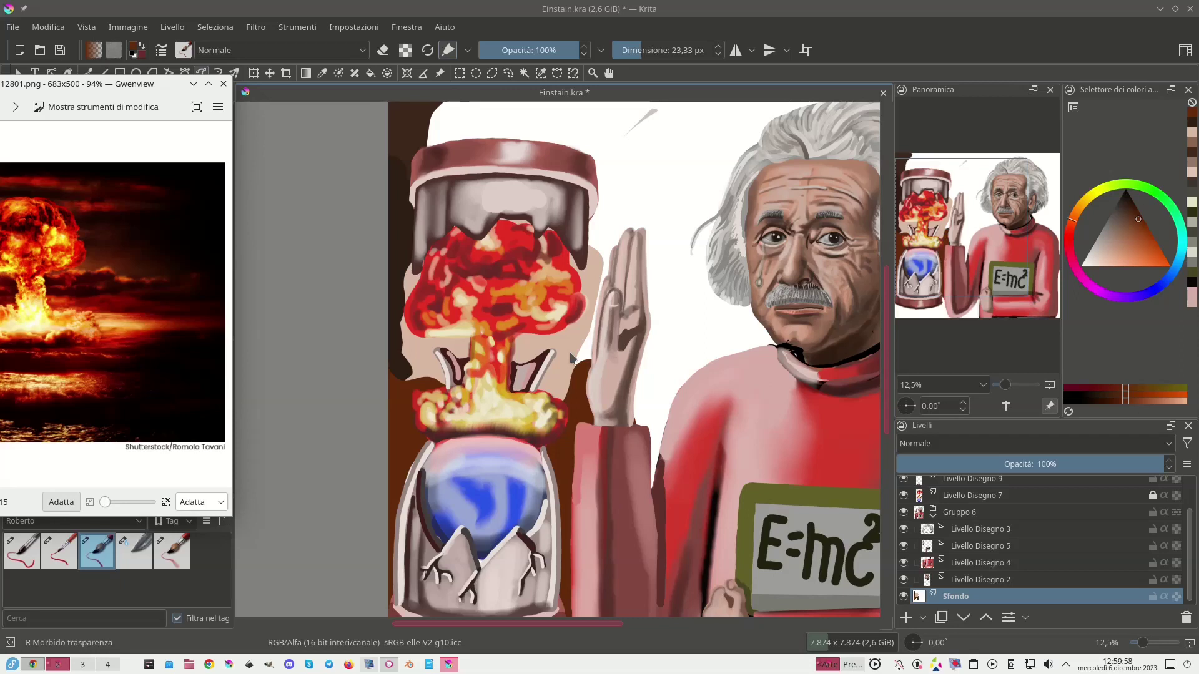
Paint orange-brown around the hourglass's base and darker brown patches between the hourglass and the raised arm's sleeve.
scroll(570, 357, "down", 2)
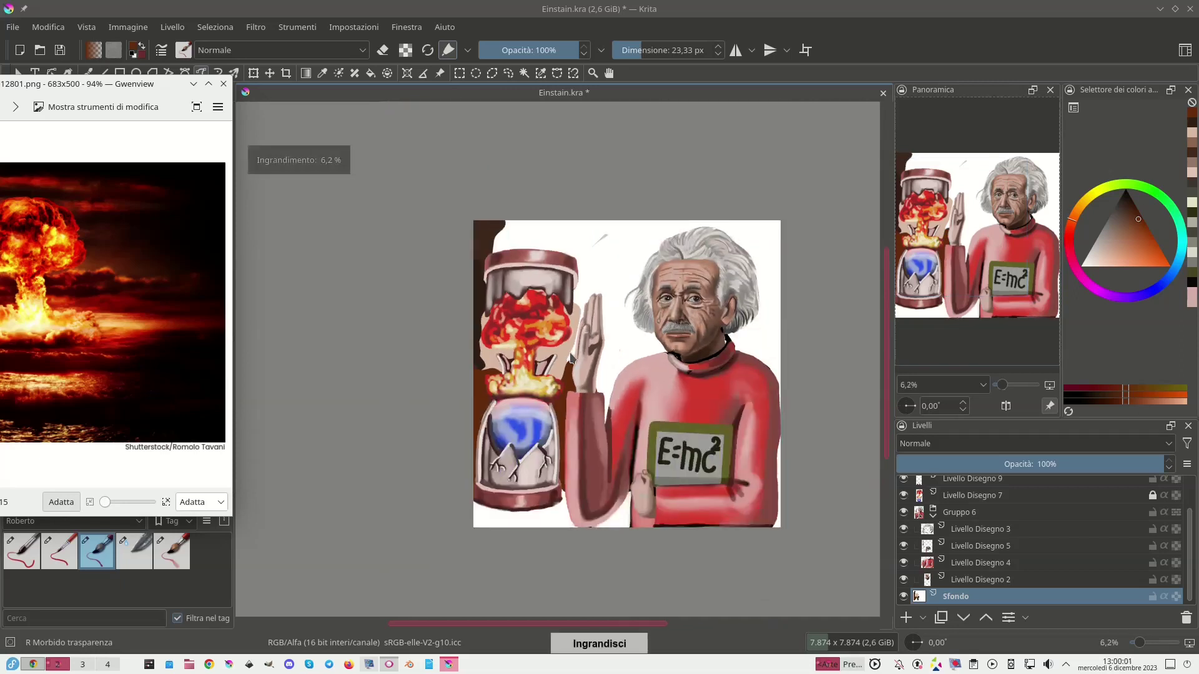
left_click(1135, 248)
mouse_move(469, 441)
left_mouse_down()
mouse_move(562, 472)
mouse_move(584, 509)
mouse_move(565, 551)
mouse_move(459, 531)
mouse_move(430, 478)
mouse_move(444, 428)
left_mouse_up()
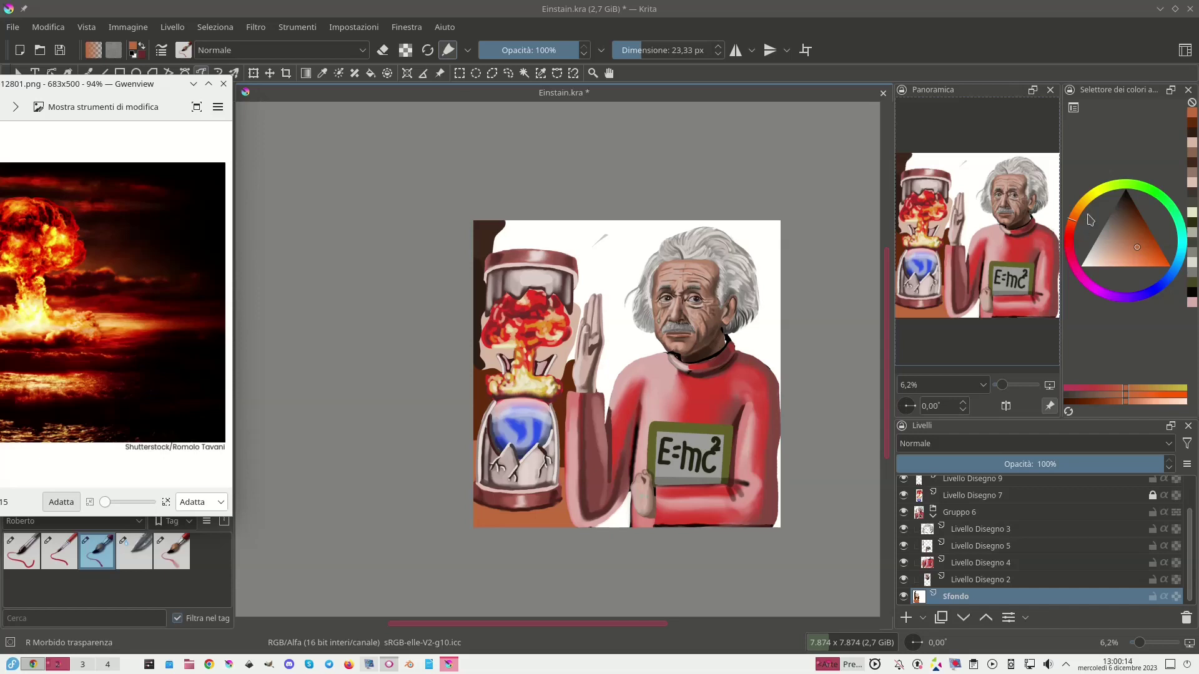
left_click(1124, 223)
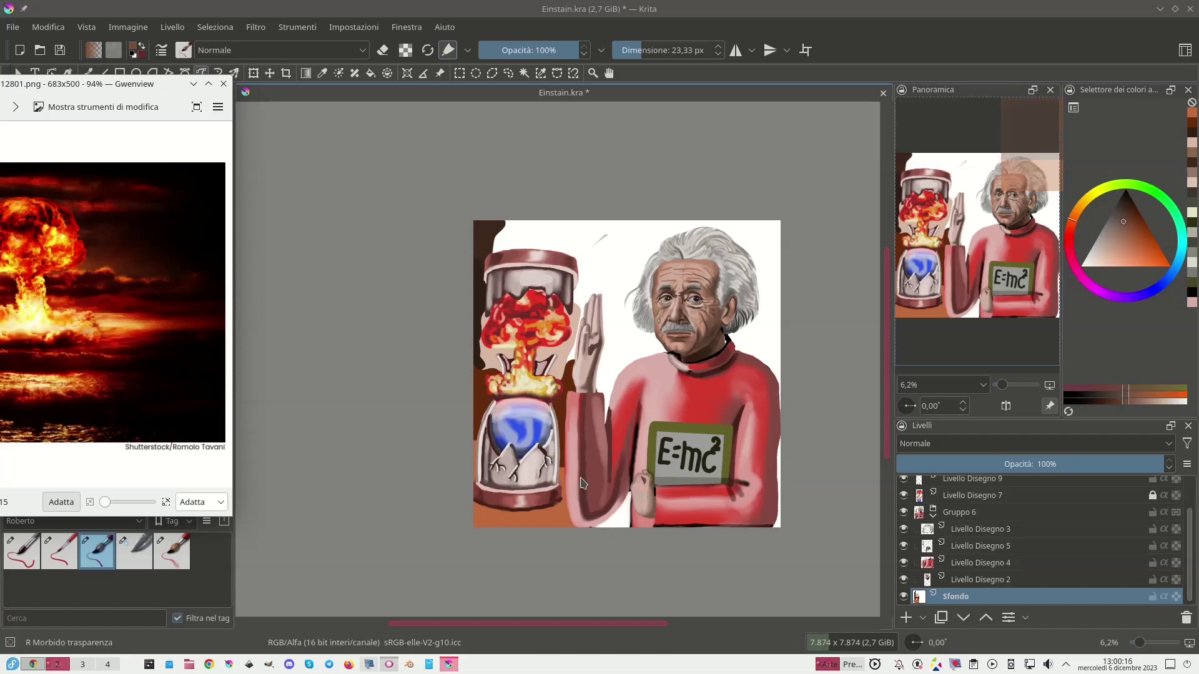
mouse_move(543, 520)
left_mouse_down()
mouse_move(567, 554)
mouse_move(653, 543)
mouse_move(665, 494)
mouse_move(634, 454)
mouse_move(587, 475)
mouse_move(575, 460)
left_mouse_up()
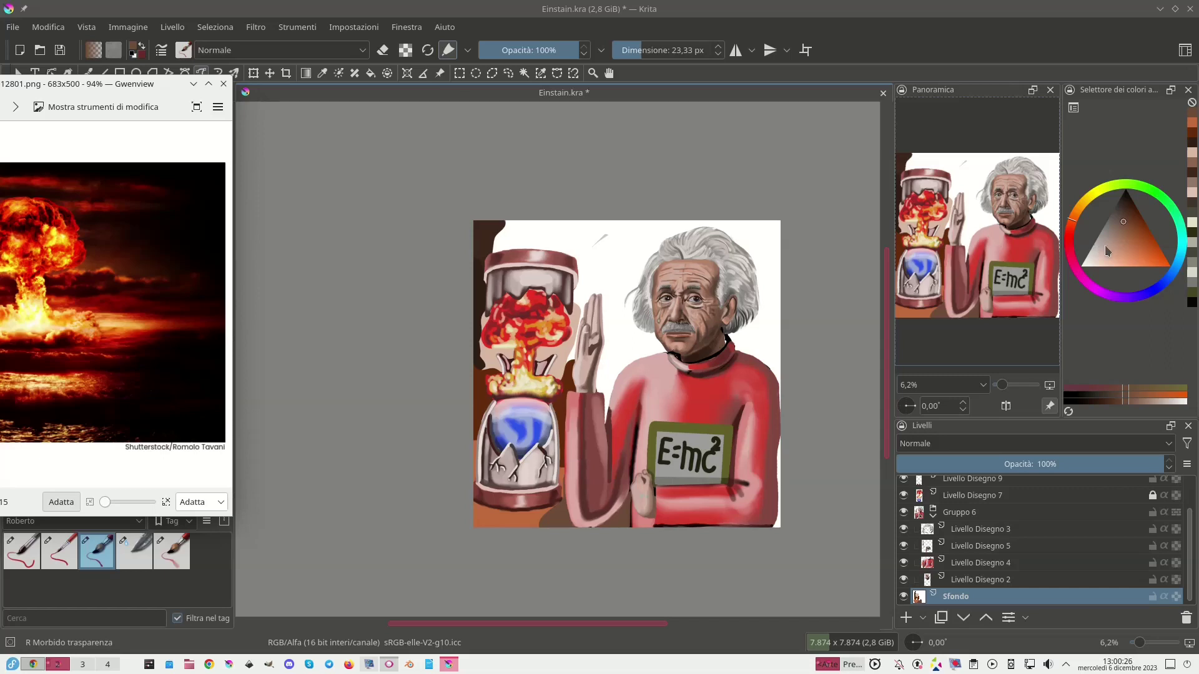
Fill the background above the hourglass with orange and add a medium brown patch beside it along the top edge.
left_click(1149, 258)
mouse_move(517, 220)
left_mouse_down()
mouse_move(485, 265)
mouse_move(564, 253)
mouse_move(528, 212)
mouse_move(506, 216)
left_mouse_up()
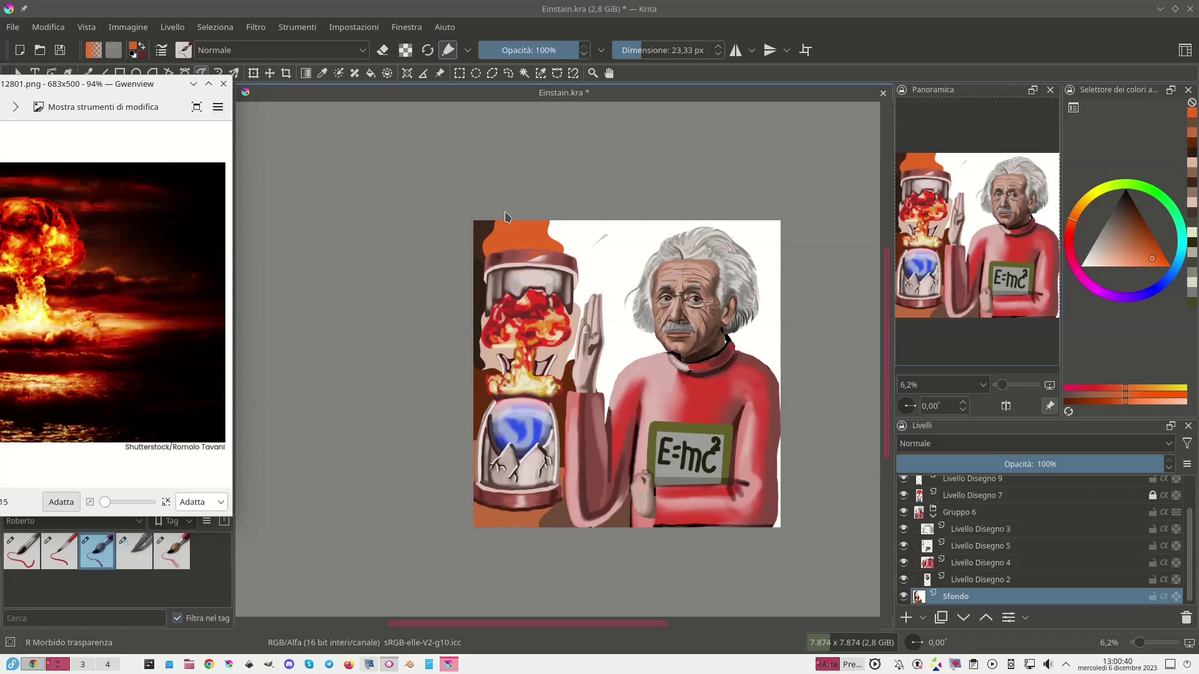
left_click(1127, 228)
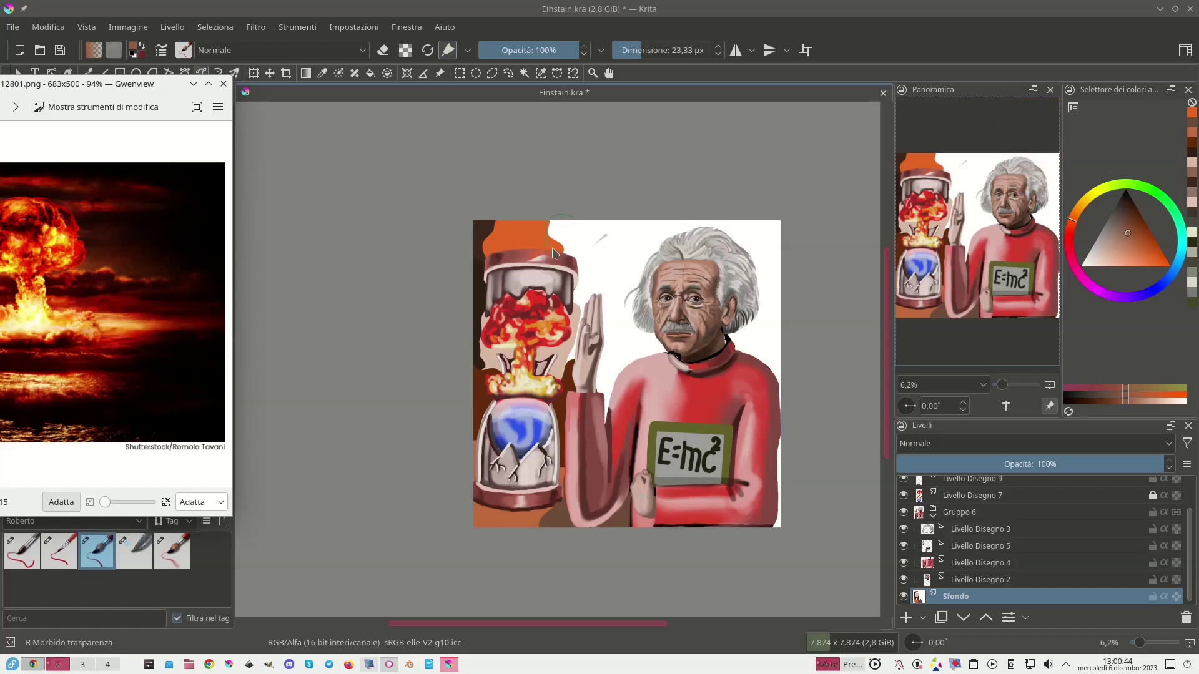
mouse_move(569, 275)
left_mouse_down()
mouse_move(587, 292)
mouse_move(609, 275)
mouse_move(618, 216)
mouse_move(552, 211)
left_mouse_up()
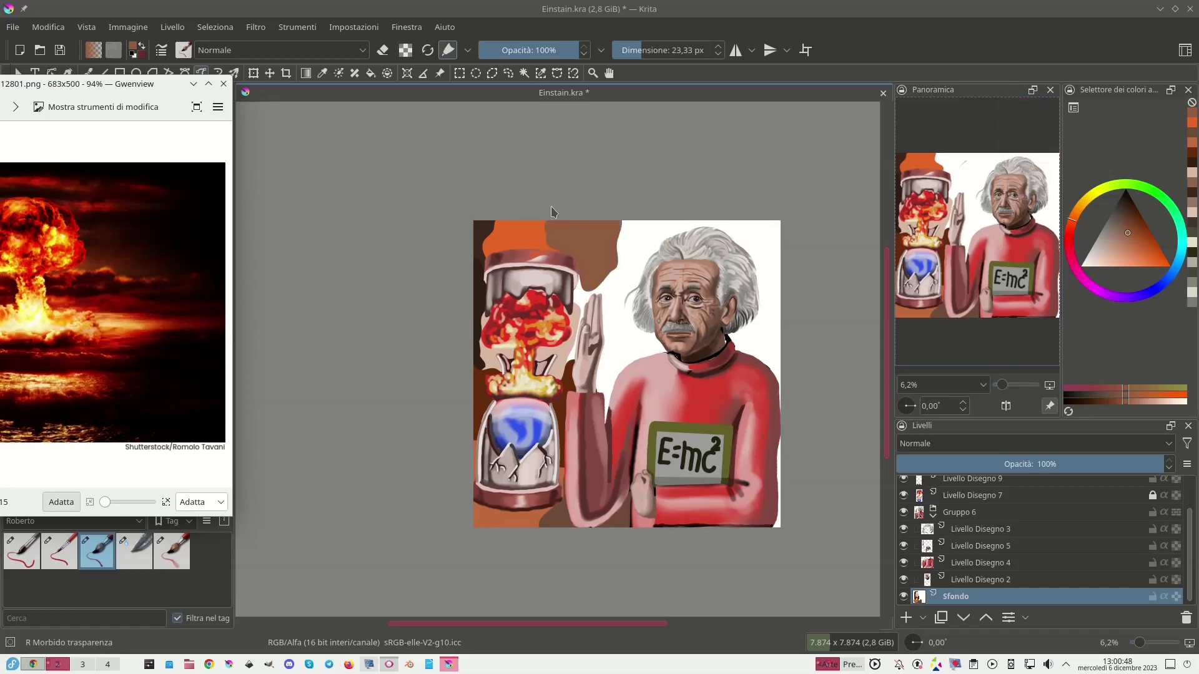
Paint a darker brown shape behind the raised hand and grey-brown patches on both sides of it.
left_click(1125, 216)
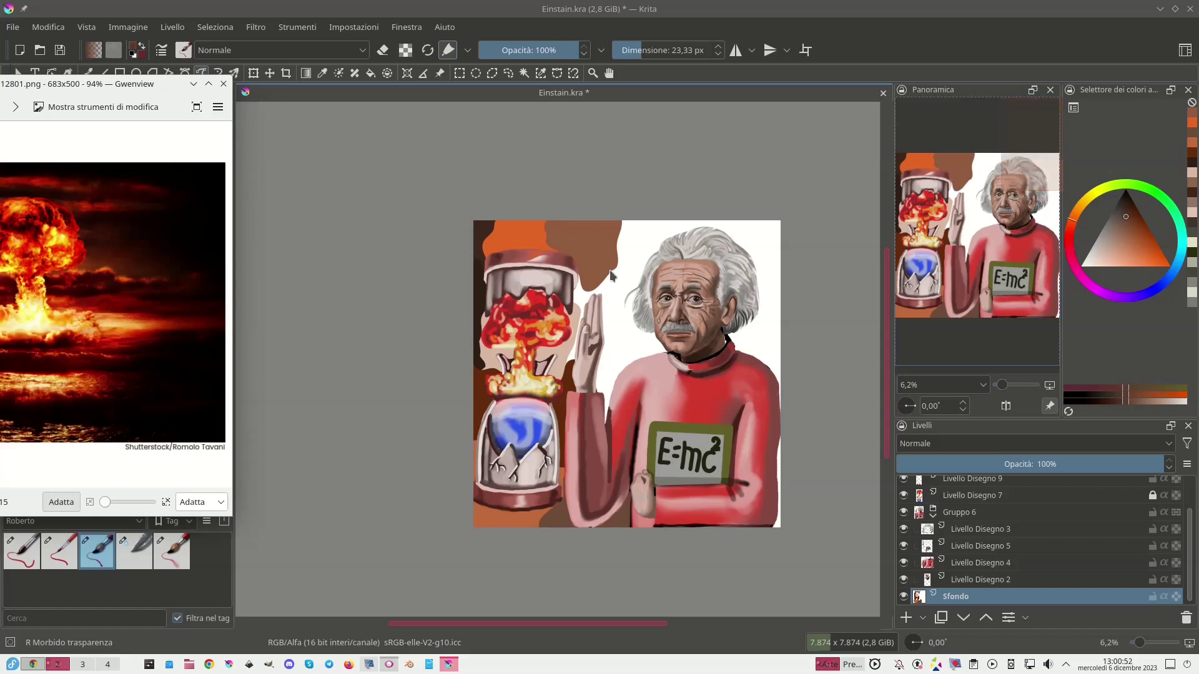
mouse_move(612, 270)
left_mouse_down()
mouse_move(578, 267)
mouse_move(565, 298)
mouse_move(552, 355)
mouse_move(573, 384)
mouse_move(606, 375)
mouse_move(612, 359)
mouse_move(614, 273)
left_mouse_up()
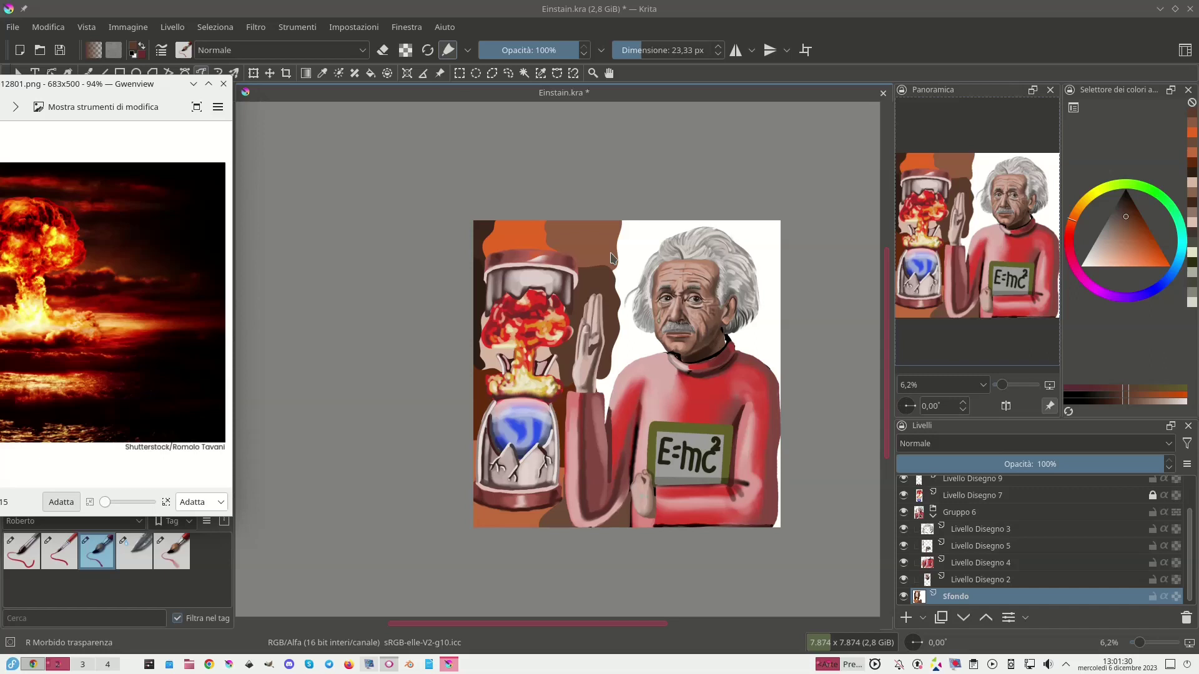
left_click(1115, 235)
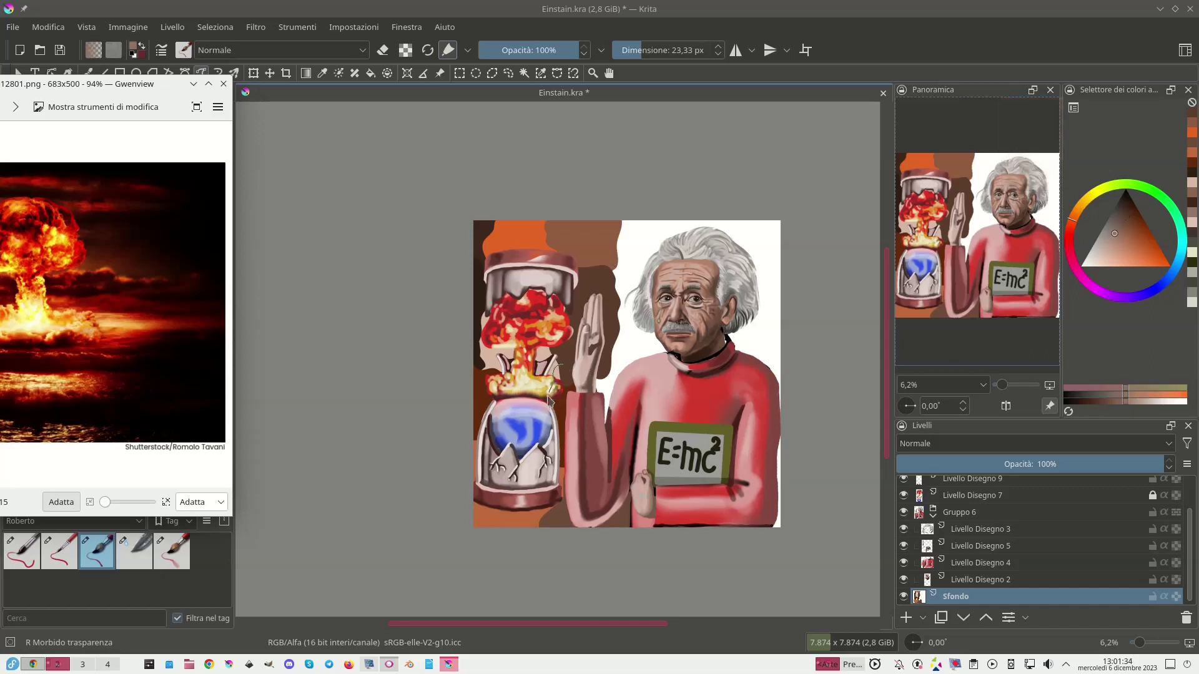
mouse_move(571, 423)
left_mouse_down()
mouse_move(642, 400)
mouse_move(647, 370)
mouse_move(568, 362)
left_mouse_up()
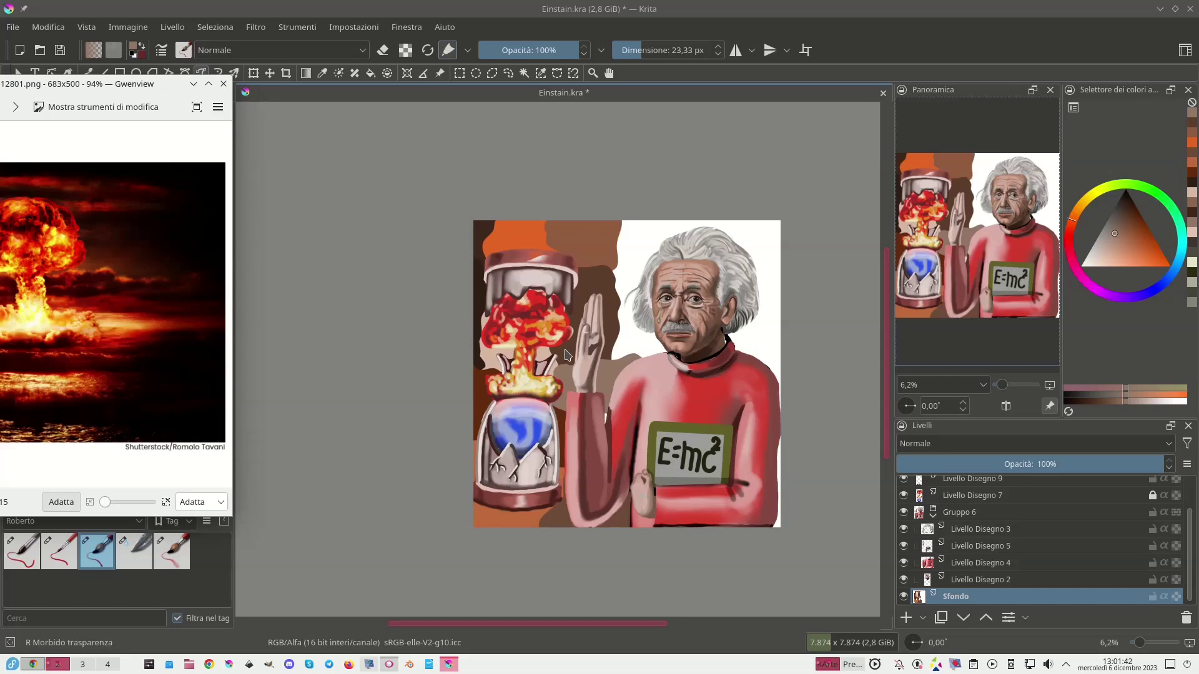
Add an orange shape along the top edge beside the hair and a brighter orange one between the hand and face.
left_click(1145, 251)
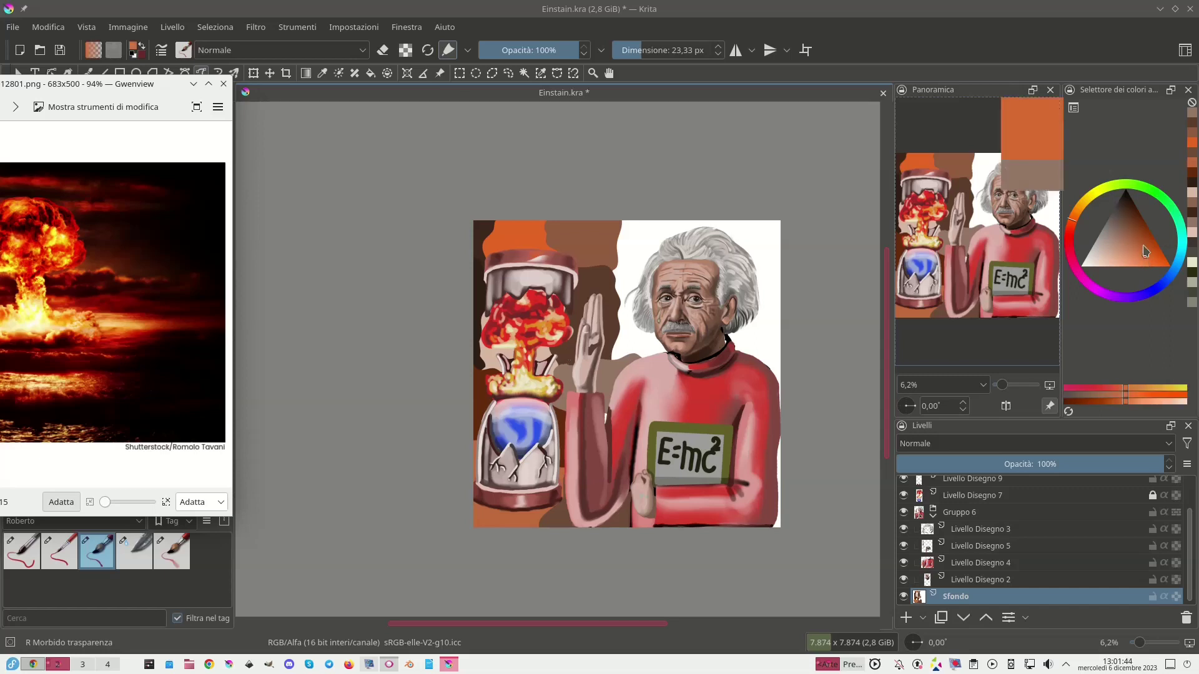
mouse_move(633, 221)
left_mouse_down()
mouse_move(604, 282)
mouse_move(642, 285)
mouse_move(680, 229)
mouse_move(648, 204)
mouse_move(627, 215)
left_mouse_up()
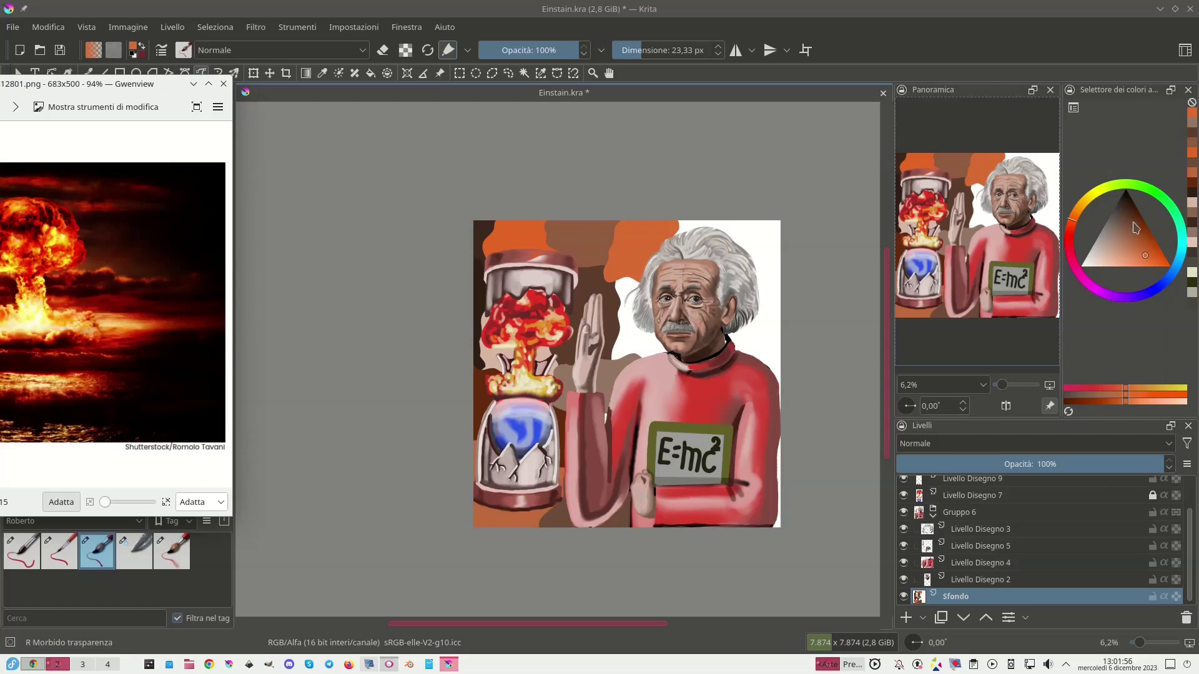
left_click(1097, 194)
left_click(1128, 217)
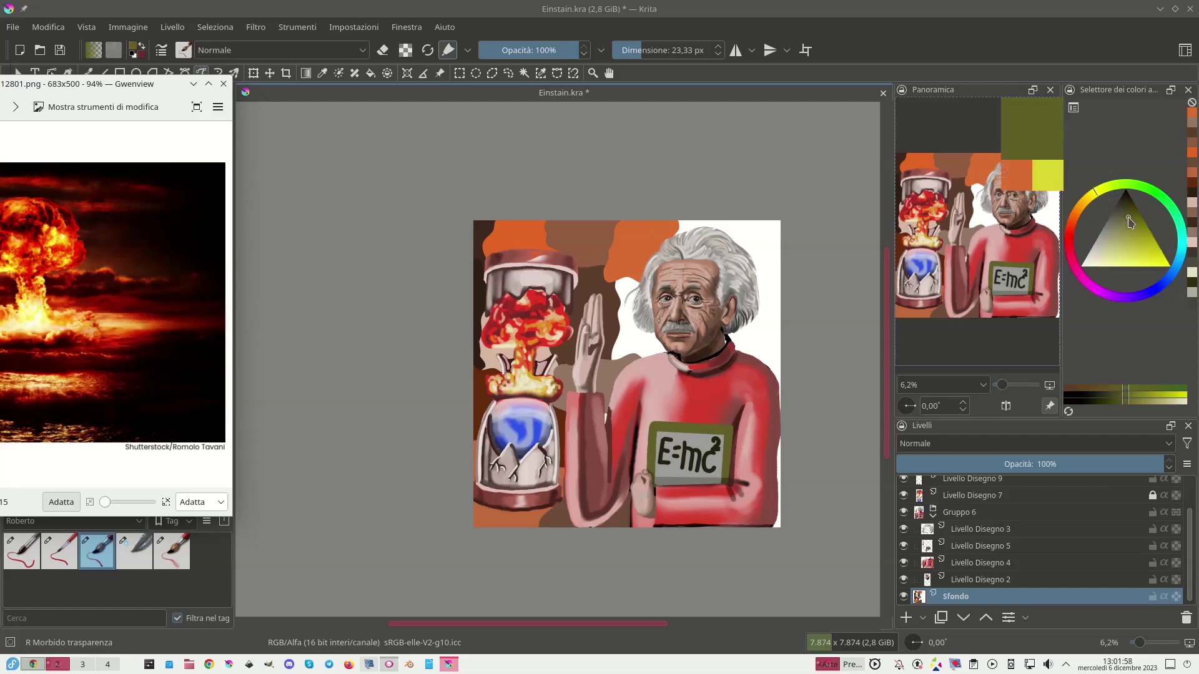
left_click(1072, 219)
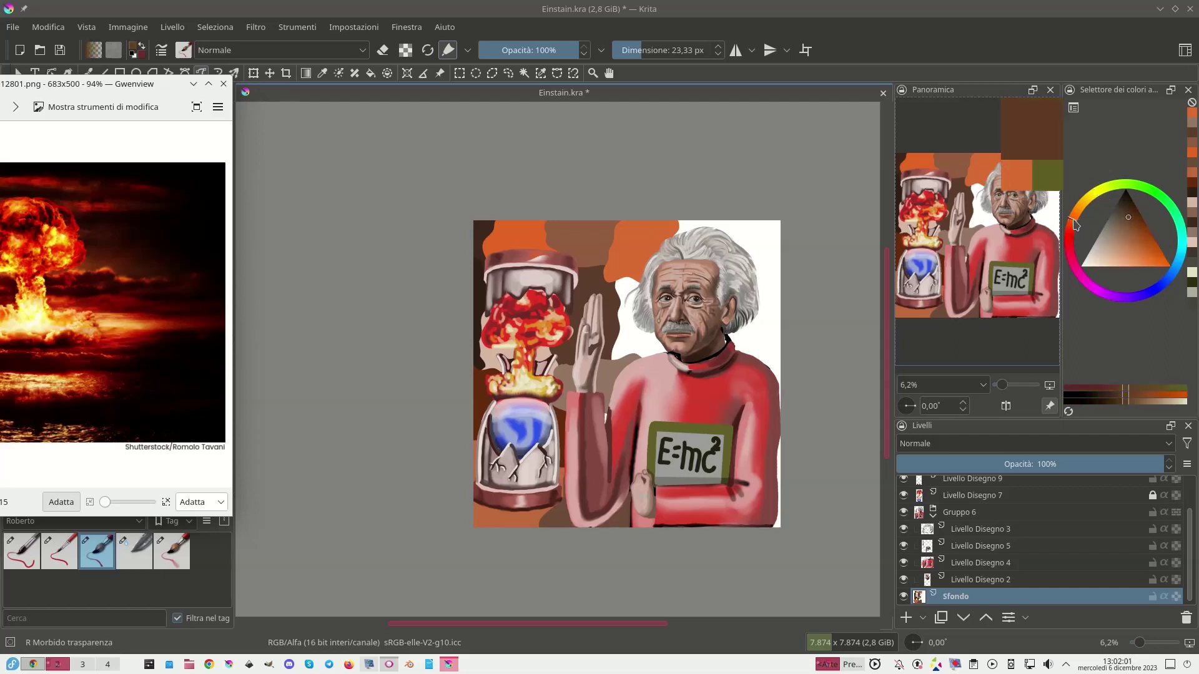
left_click(1151, 256)
mouse_move(646, 286)
left_mouse_down()
mouse_move(609, 282)
mouse_move(596, 361)
mouse_move(661, 353)
mouse_move(650, 286)
left_mouse_up()
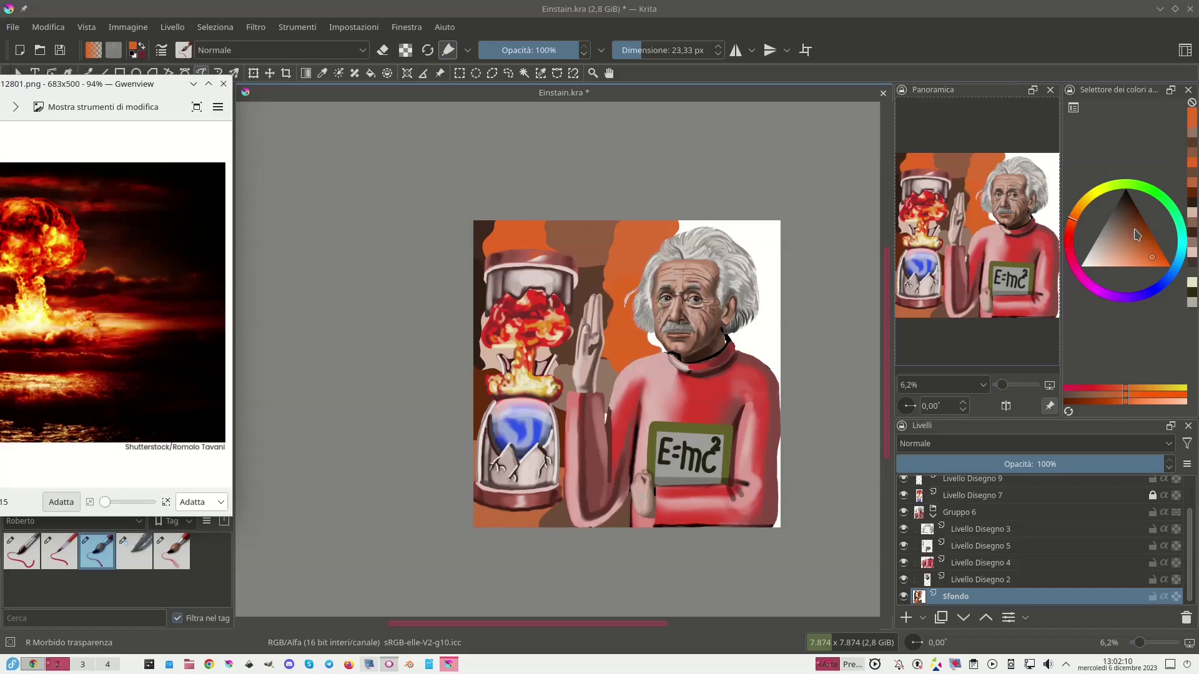
Cover the lower part of the orange area between the raised hand and the face with a beige shape.
left_click(1128, 210)
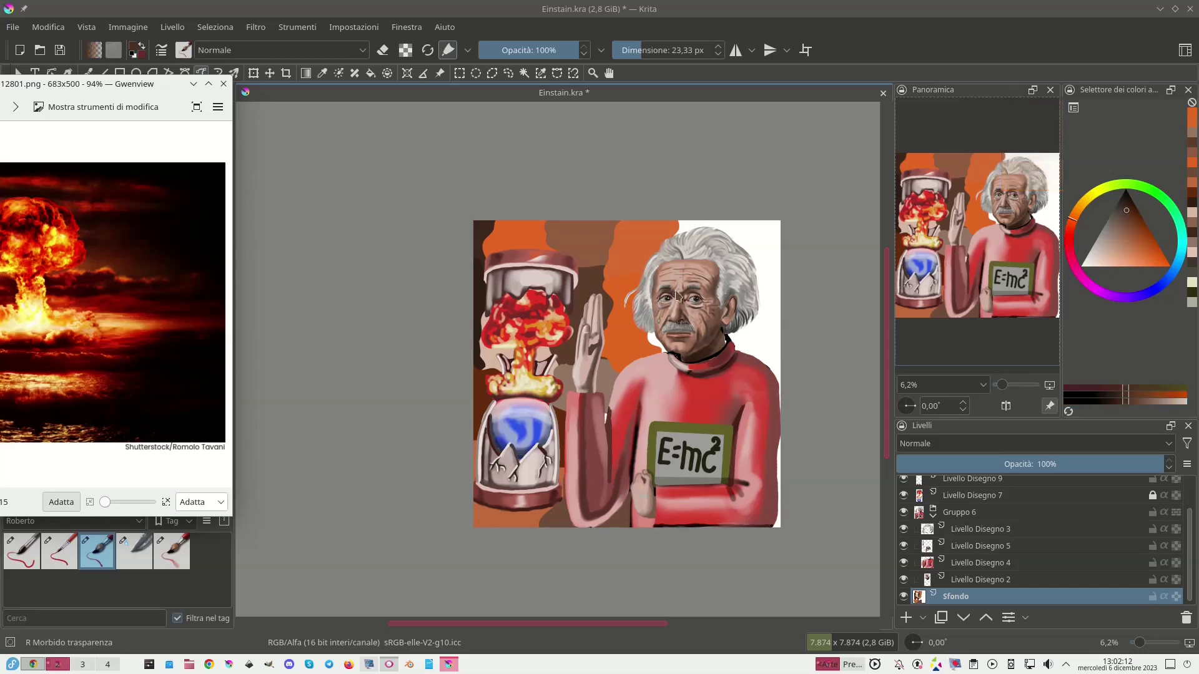
left_click(1109, 250)
mouse_move(651, 304)
left_mouse_down()
mouse_move(645, 287)
mouse_move(607, 291)
mouse_move(595, 368)
mouse_move(615, 379)
left_mouse_up()
left_click_drag(668, 351, 675, 340)
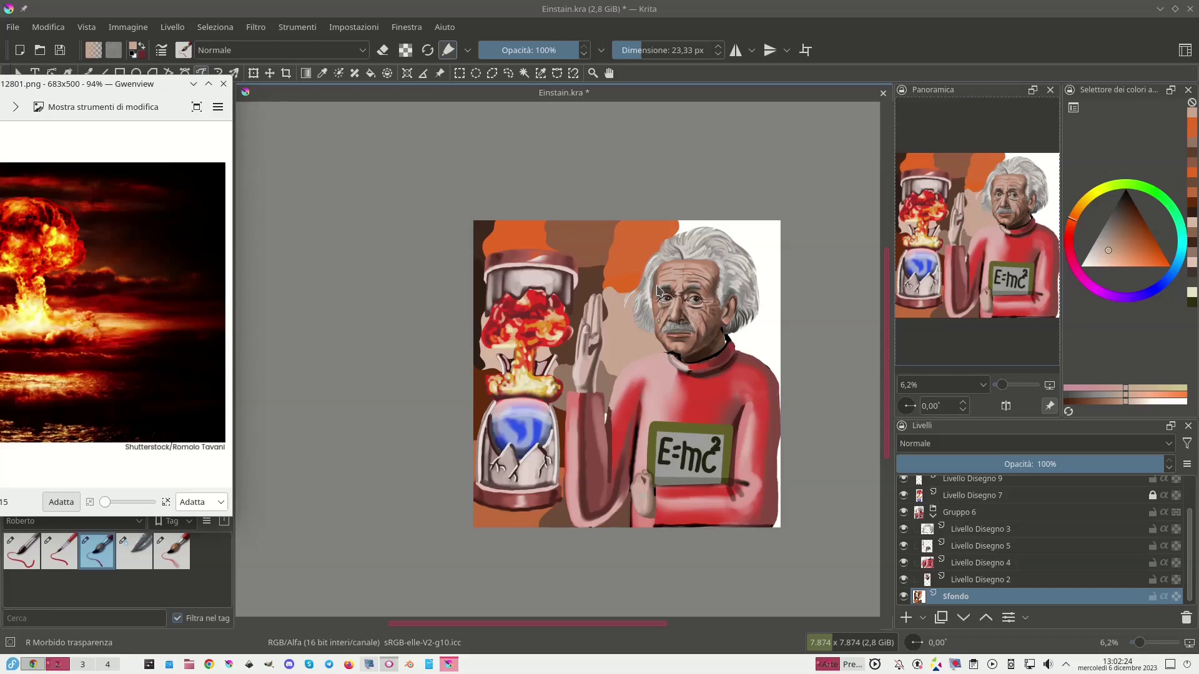
Paint a dark brown shape in the upper-right corner of the background and a lighter brown one along the edge above the hair.
left_click(656, 291, "ctrl")
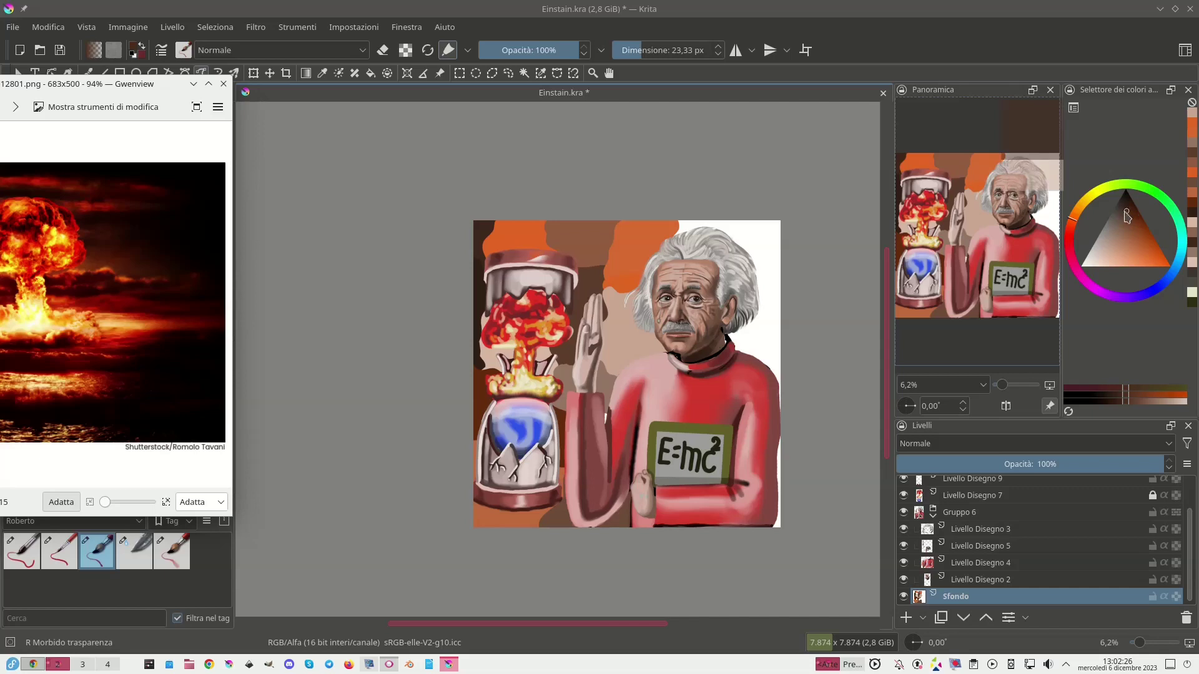
mouse_move(734, 229)
left_mouse_down()
mouse_move(739, 309)
mouse_move(770, 317)
mouse_move(785, 301)
mouse_move(790, 254)
mouse_move(785, 222)
mouse_move(755, 204)
left_mouse_up()
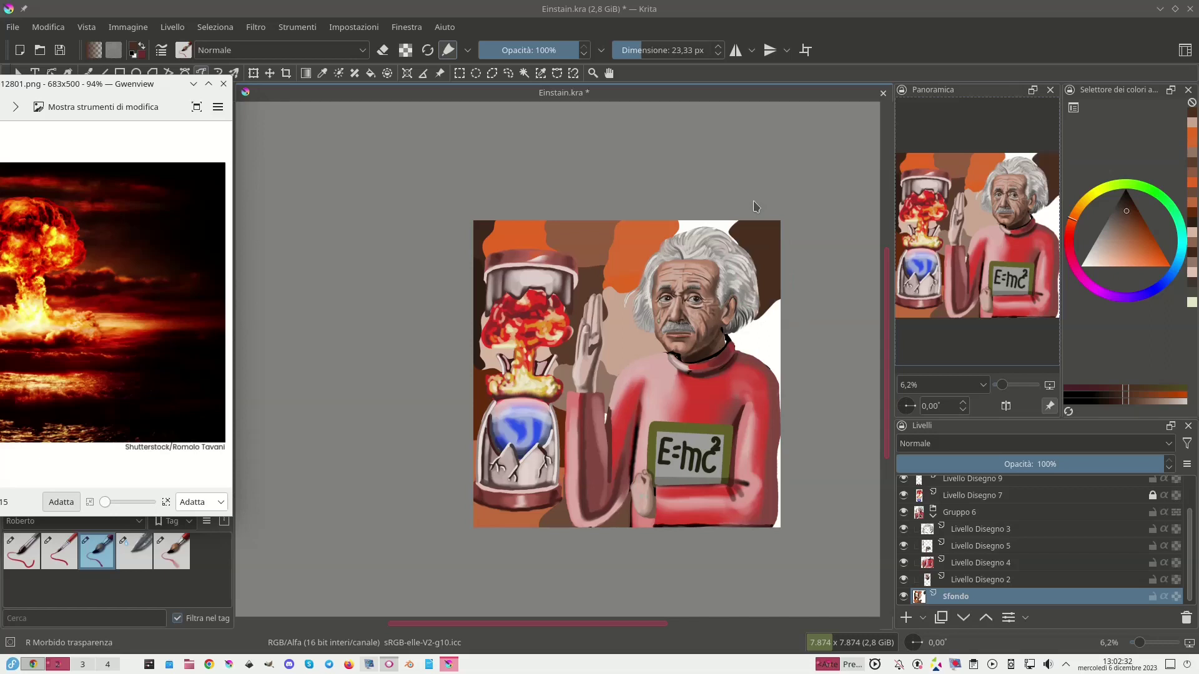
left_click(1124, 231)
mouse_move(740, 232)
left_mouse_down()
mouse_move(752, 222)
mouse_move(728, 259)
mouse_move(673, 247)
mouse_move(672, 226)
mouse_move(694, 212)
mouse_move(749, 216)
mouse_move(748, 230)
left_mouse_up()
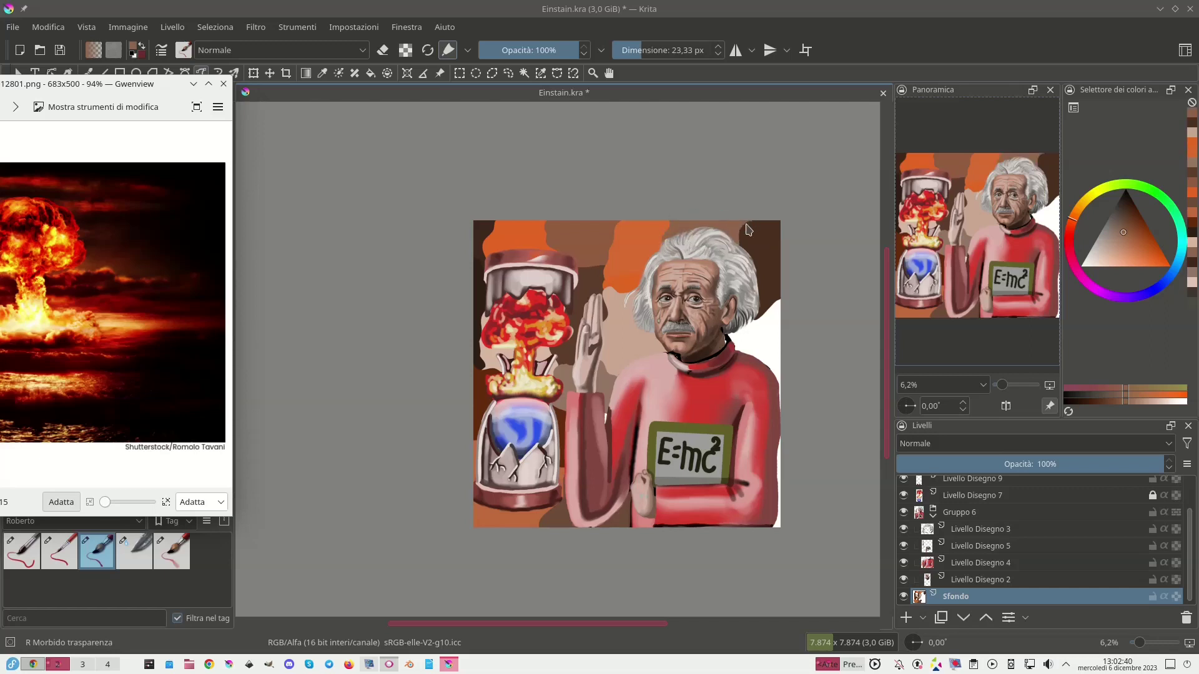
Fill the remaining white strip along the picture's right edge with dark brown, orange and reddish-brown shapes down to the lower corner.
left_click(747, 230, "ctrl")
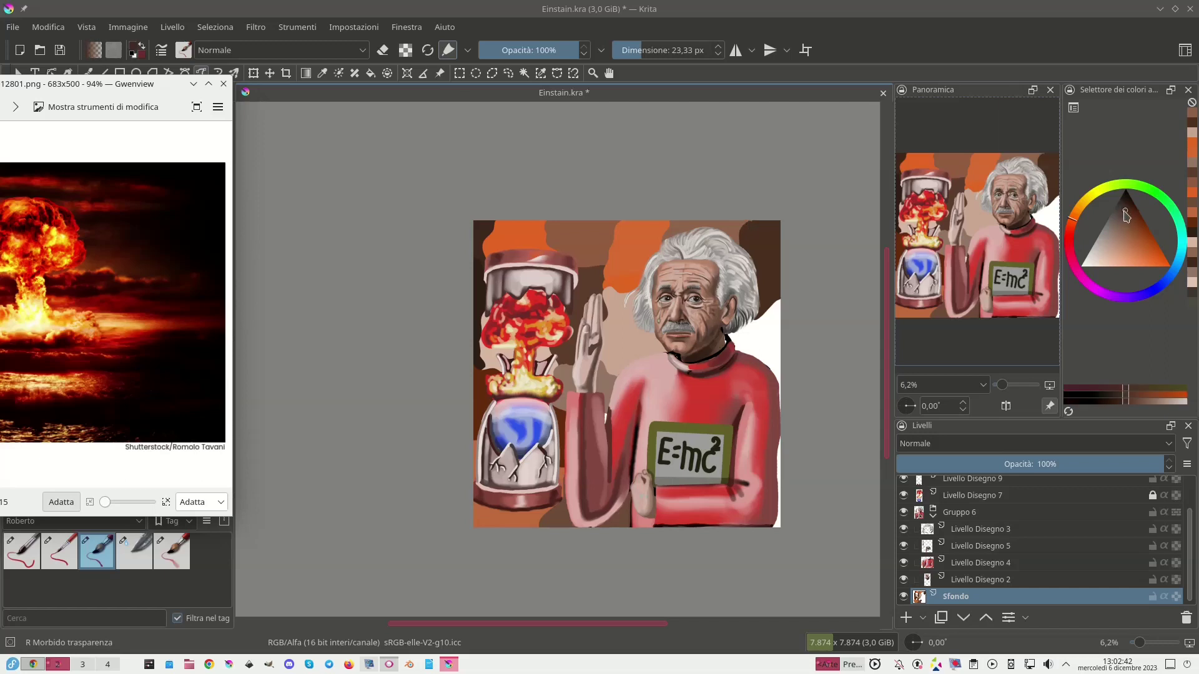
mouse_move(759, 301)
left_mouse_down()
mouse_move(767, 375)
mouse_move(739, 377)
mouse_move(713, 342)
mouse_move(763, 303)
left_mouse_up()
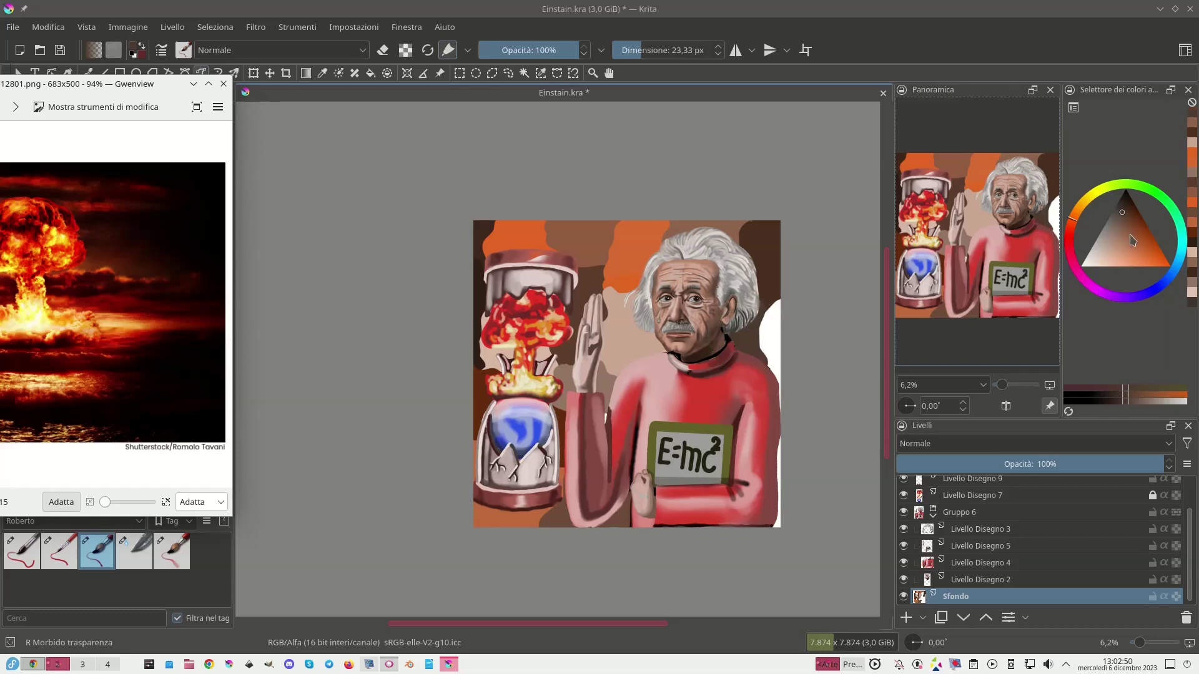
left_click(1146, 249)
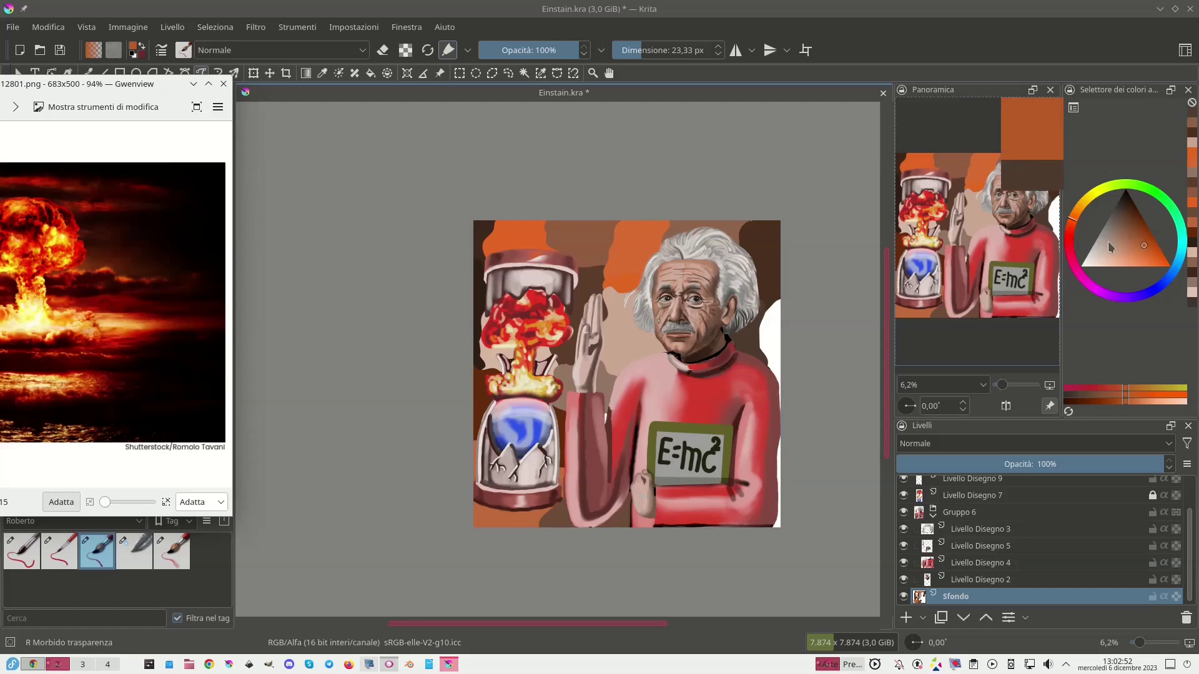
mouse_move(779, 293)
left_mouse_down()
mouse_move(752, 334)
mouse_move(784, 410)
mouse_move(784, 285)
left_mouse_up()
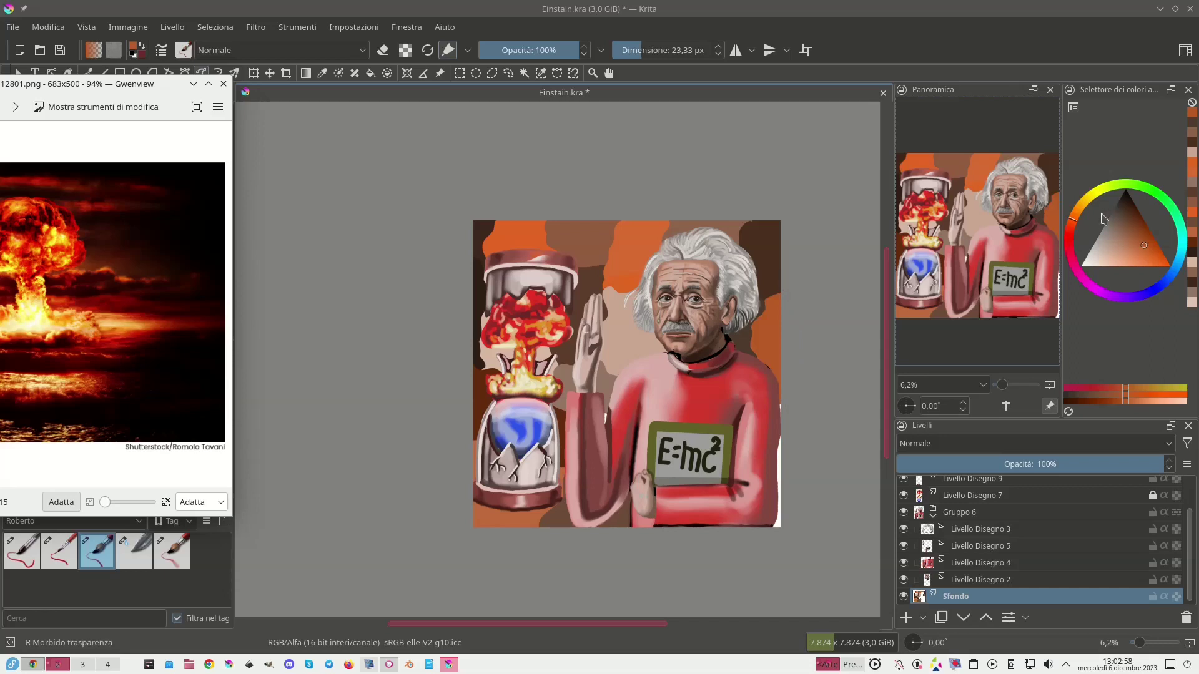
left_click(1125, 219)
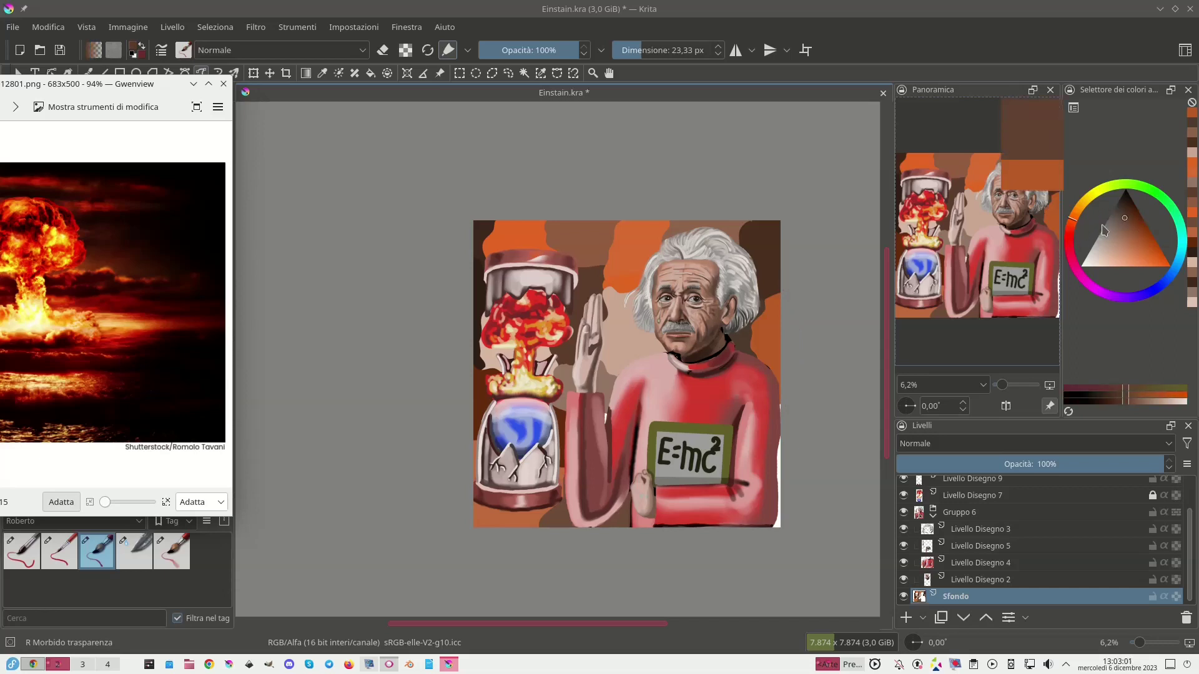
mouse_move(774, 429)
left_mouse_down()
mouse_move(749, 532)
mouse_move(791, 541)
mouse_move(795, 409)
left_mouse_up()
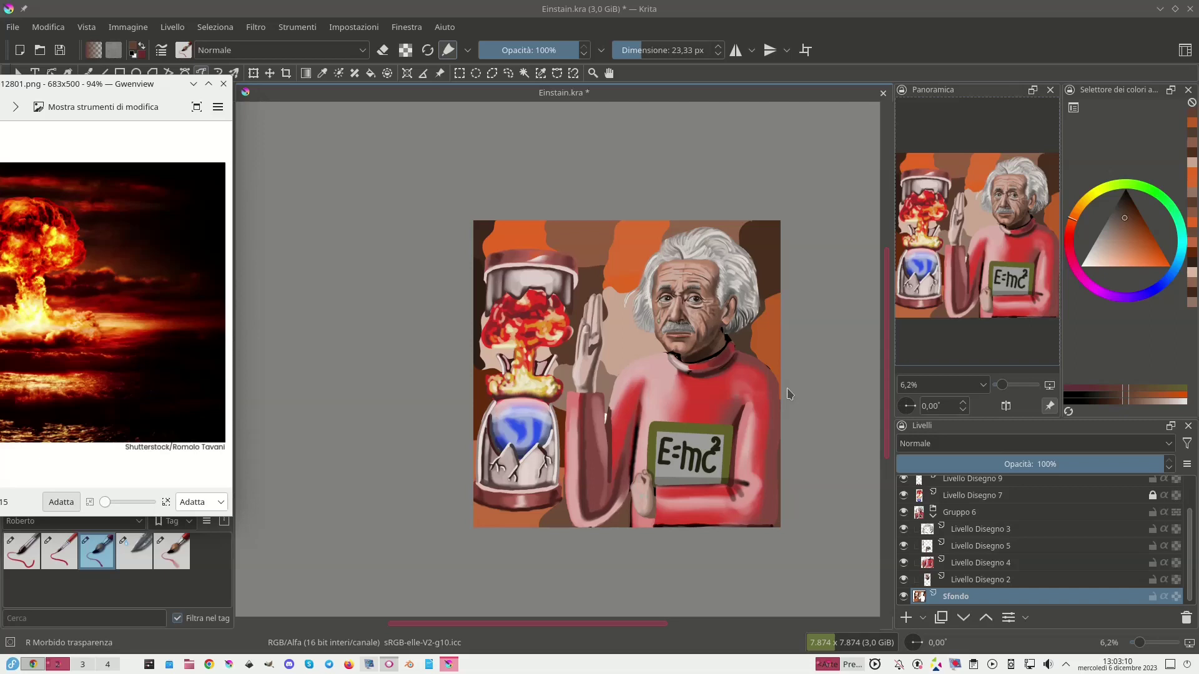
Collapse Gruppo 6, check what Livello Disegno 8 and 9 contain by toggling their visibility, and make Livello Disegno 9 active.
key("plus")
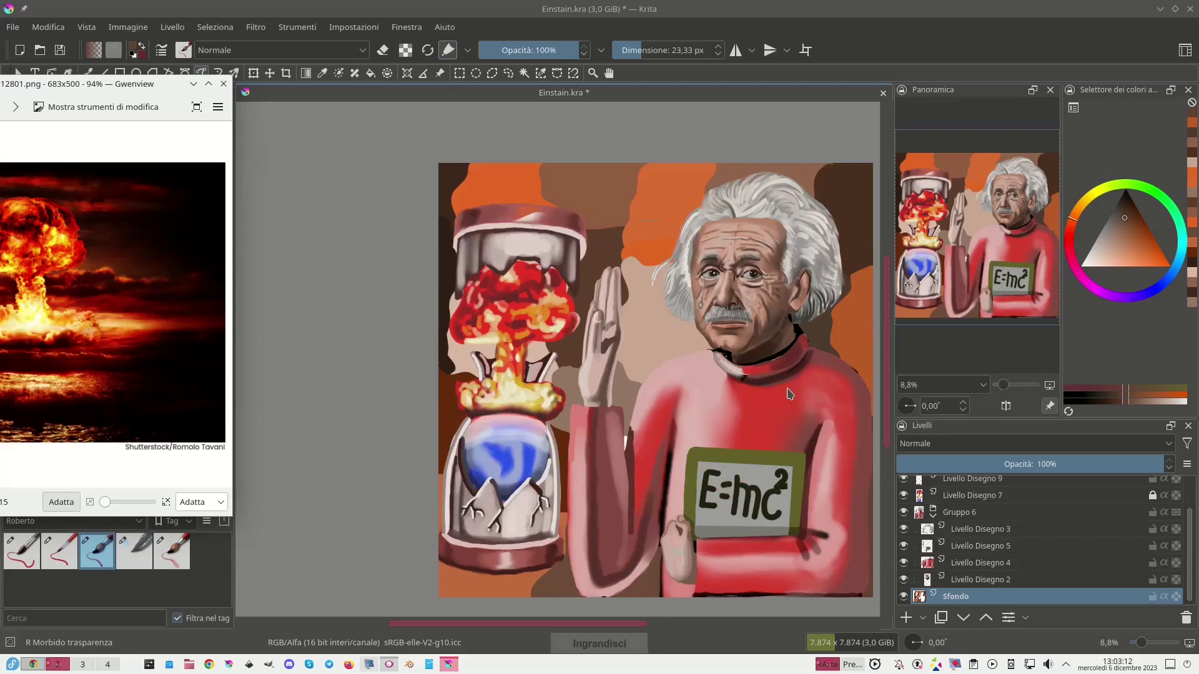
key("plus")
scroll(598, 494, "up", 5)
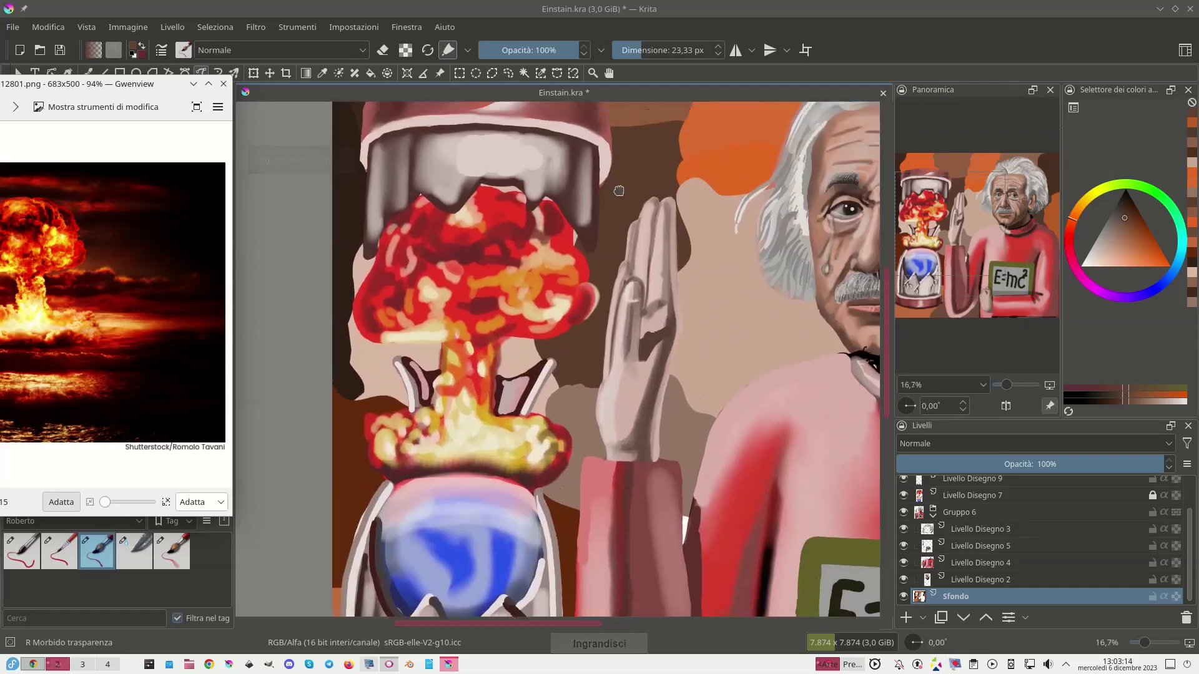
left_click(933, 517)
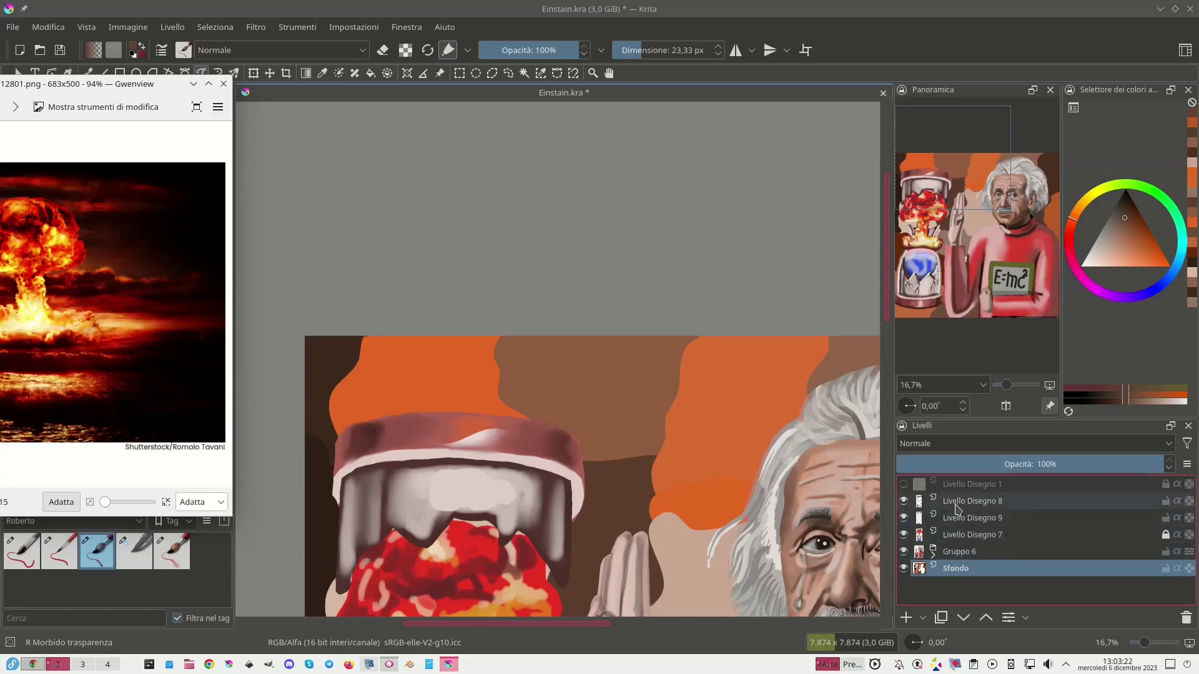
left_click(903, 501)
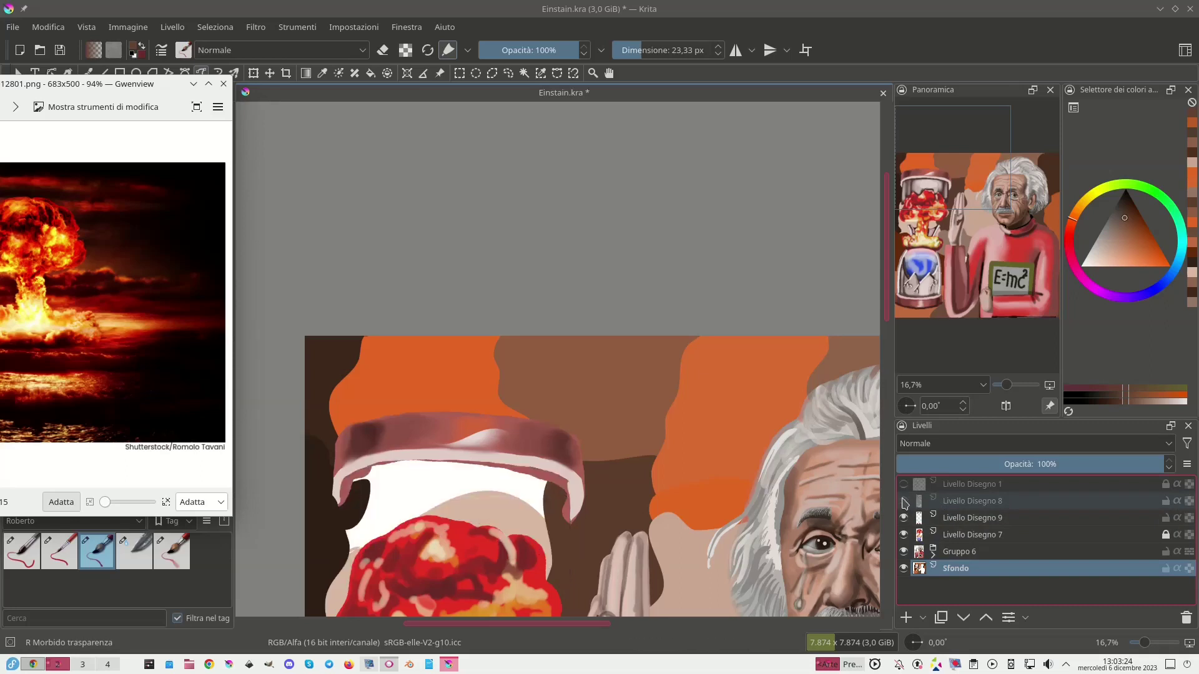
left_click(903, 501)
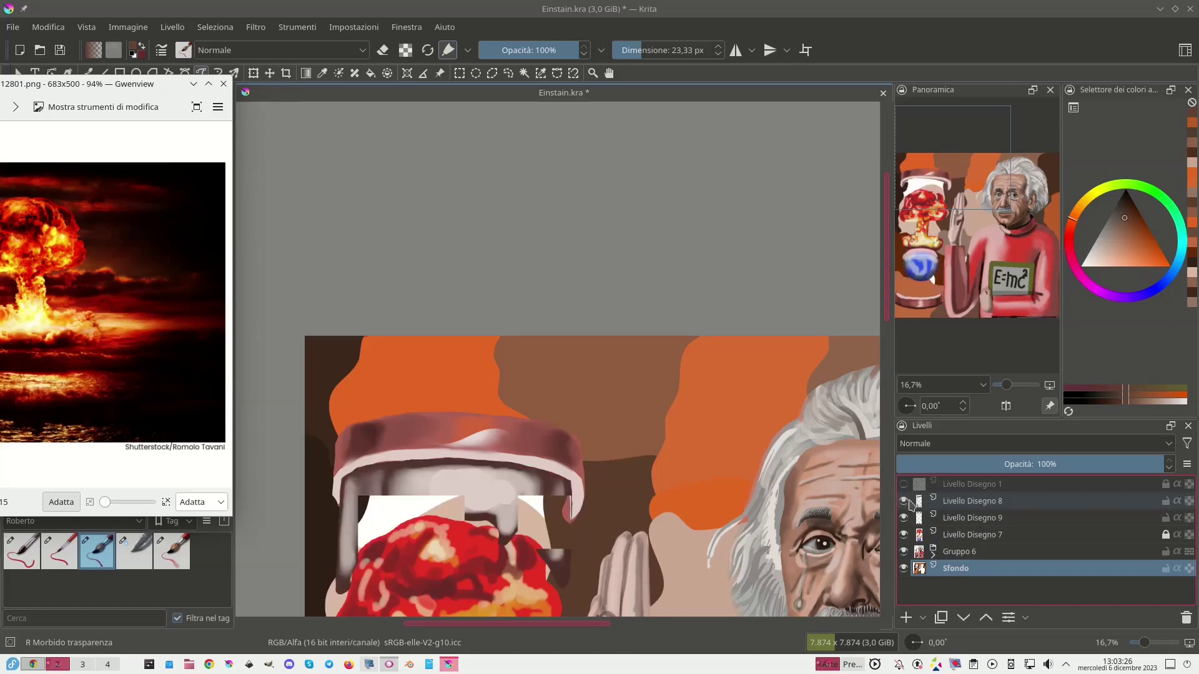
left_click(974, 519)
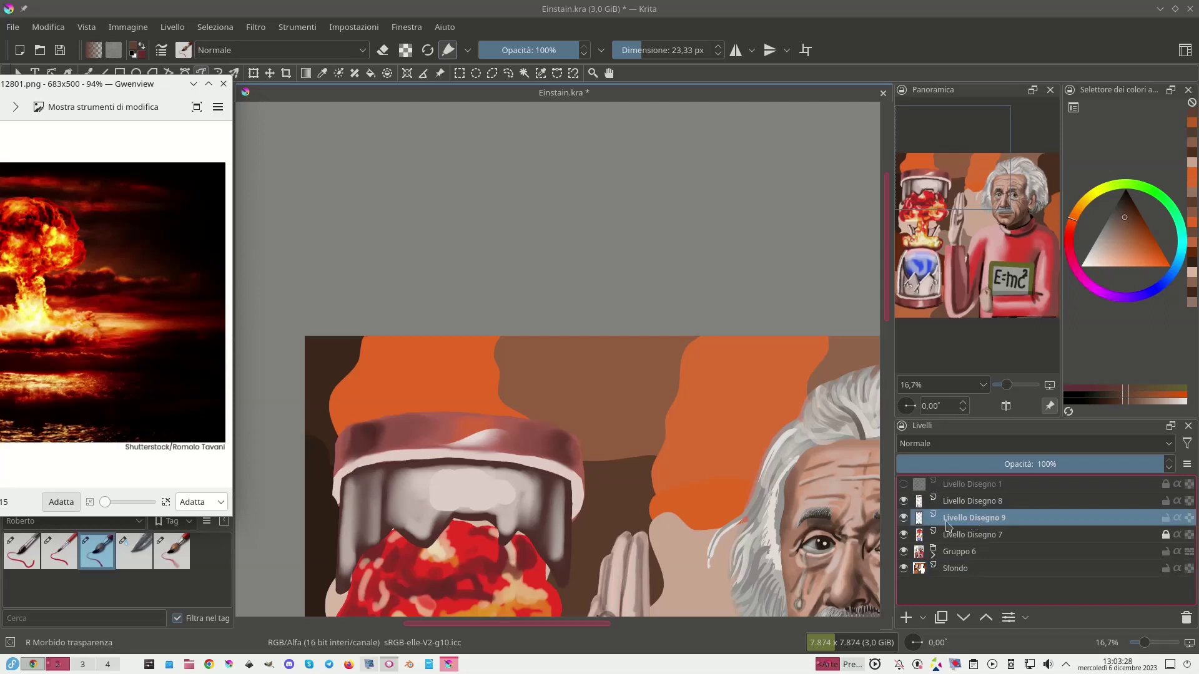
left_click(904, 518)
left_click(903, 519)
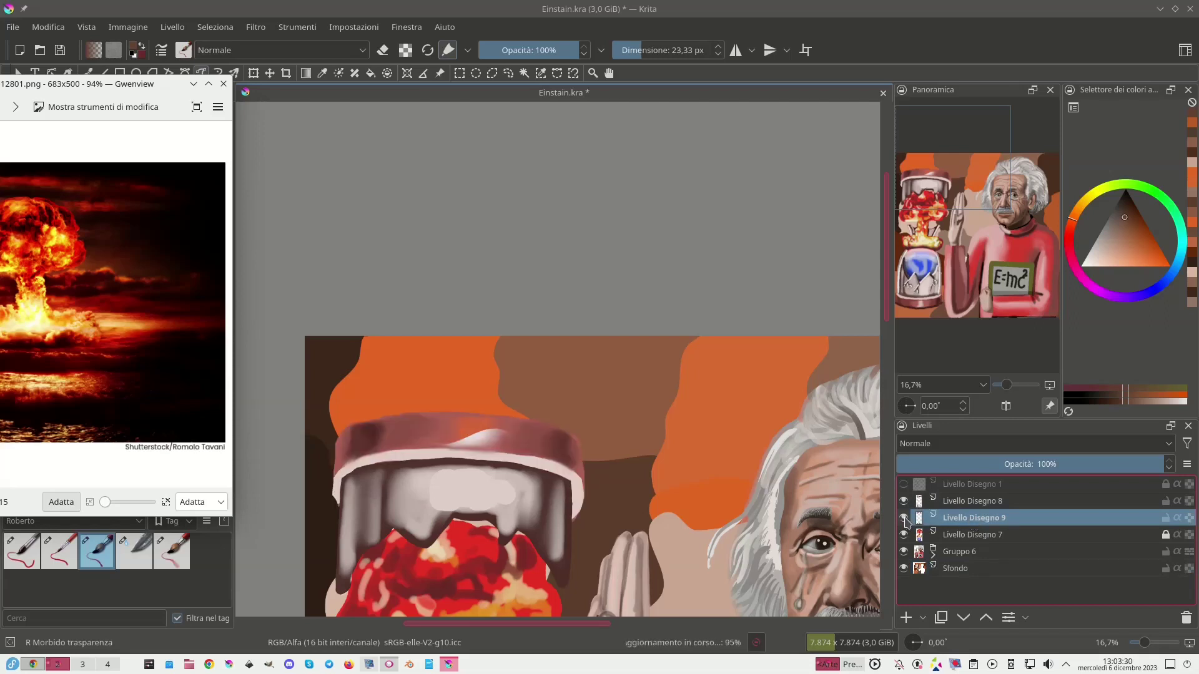
mouse_move(906, 500)
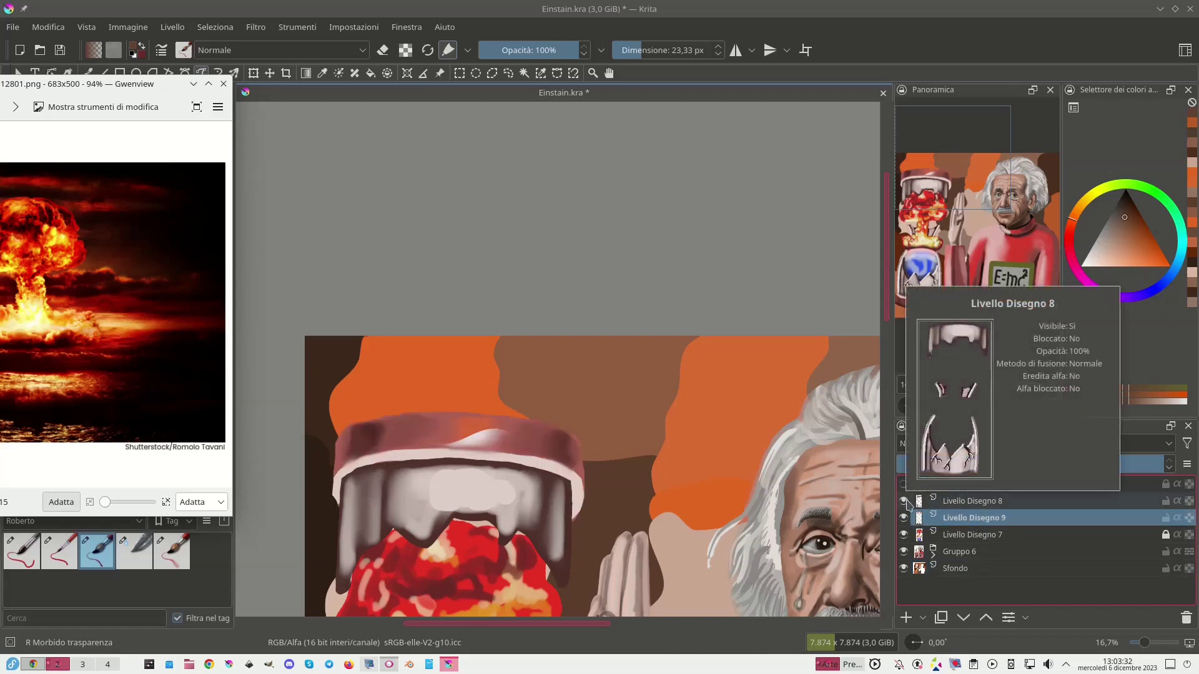
mouse_move(966, 538)
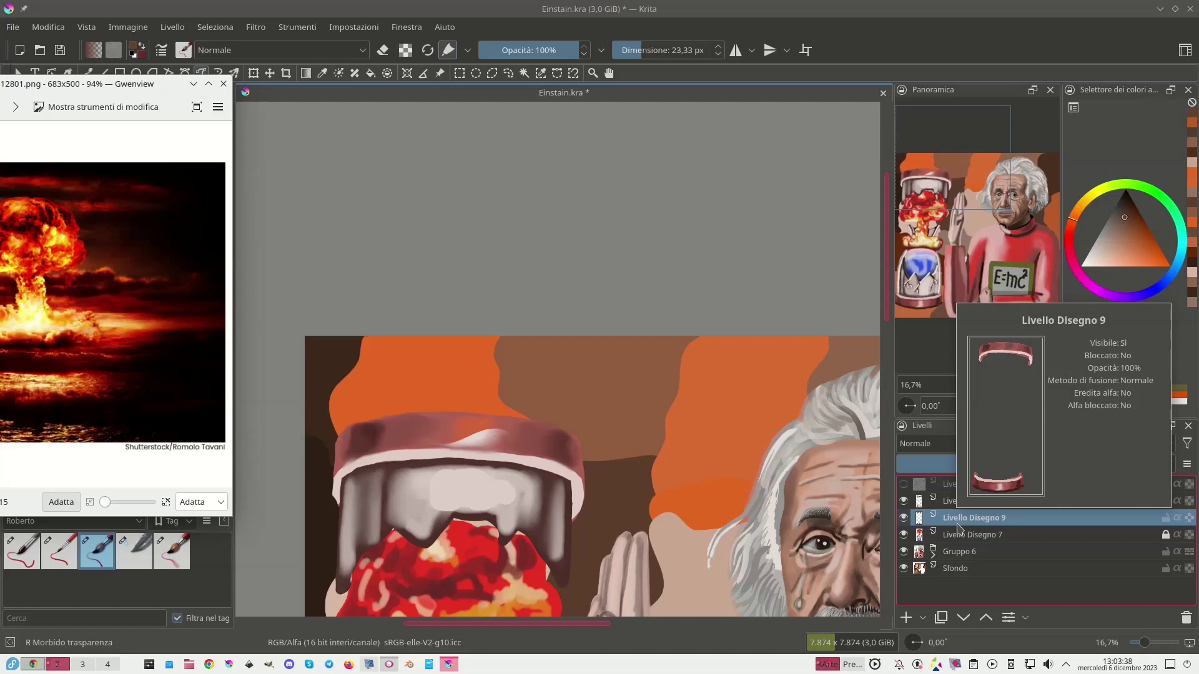
Paint a pale highlight block on the hourglass's upper cap with R Duro con trasparenze and blend it with R Sfumino at 163,30 px.
left_click(487, 430, "ctrl")
left_click_drag(484, 437, 474, 435)
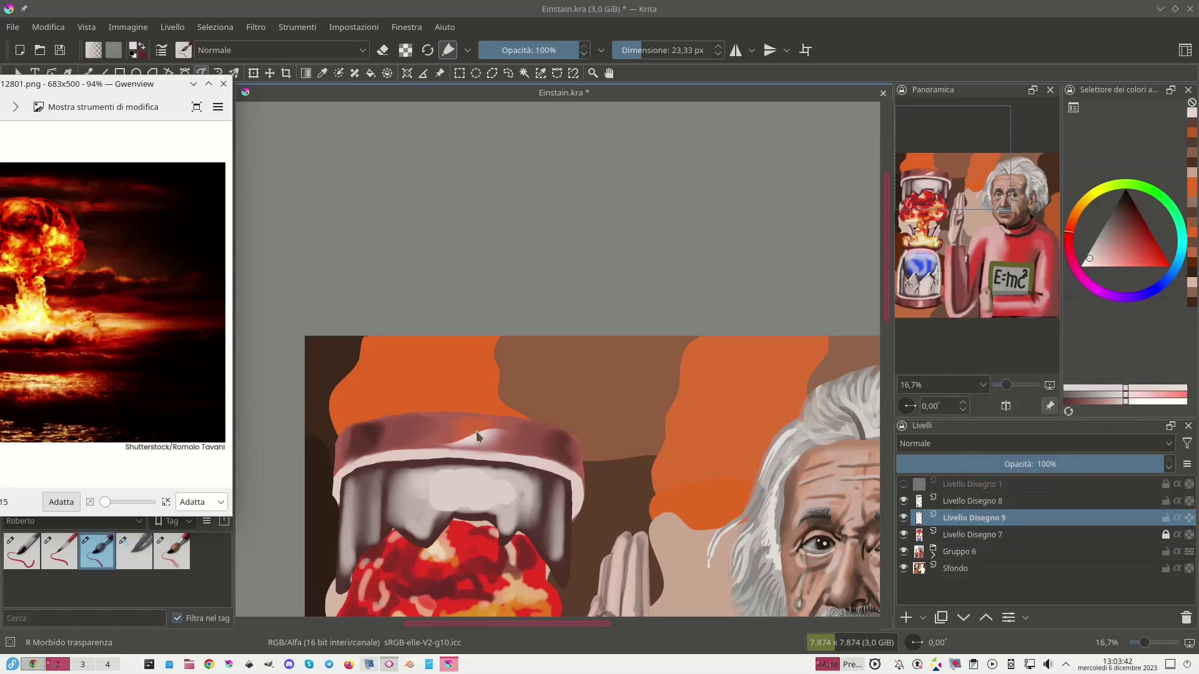
left_click(65, 560)
left_click(26, 564)
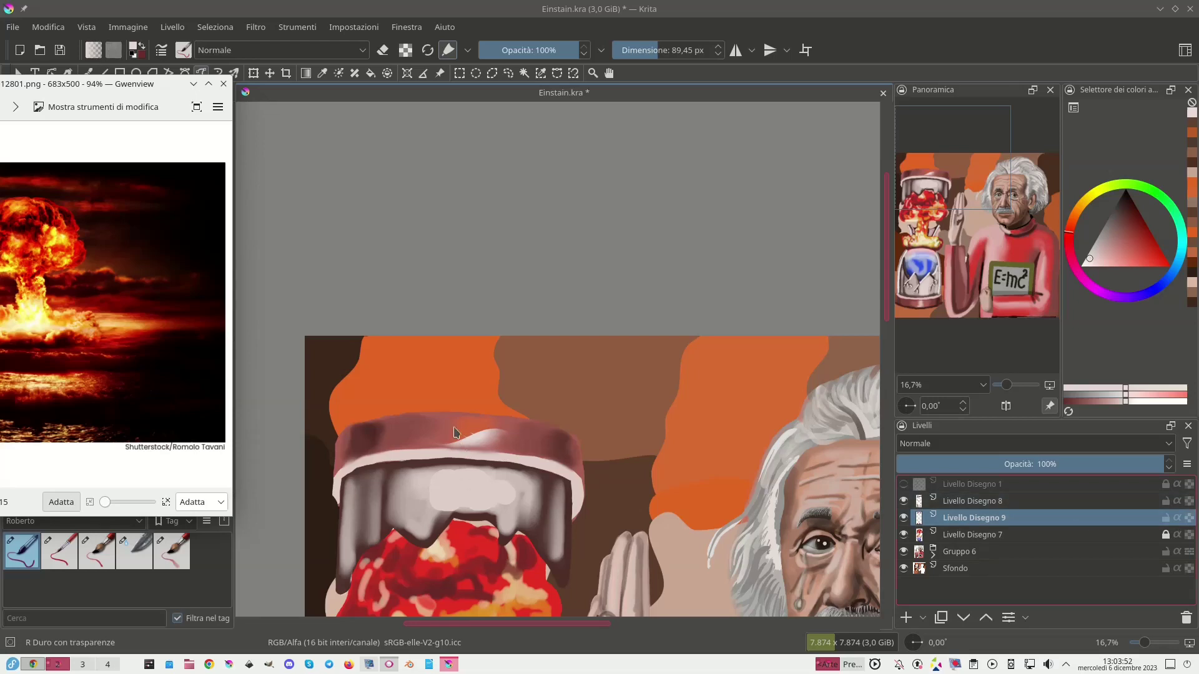
left_click_drag(118, 84, 115, 98)
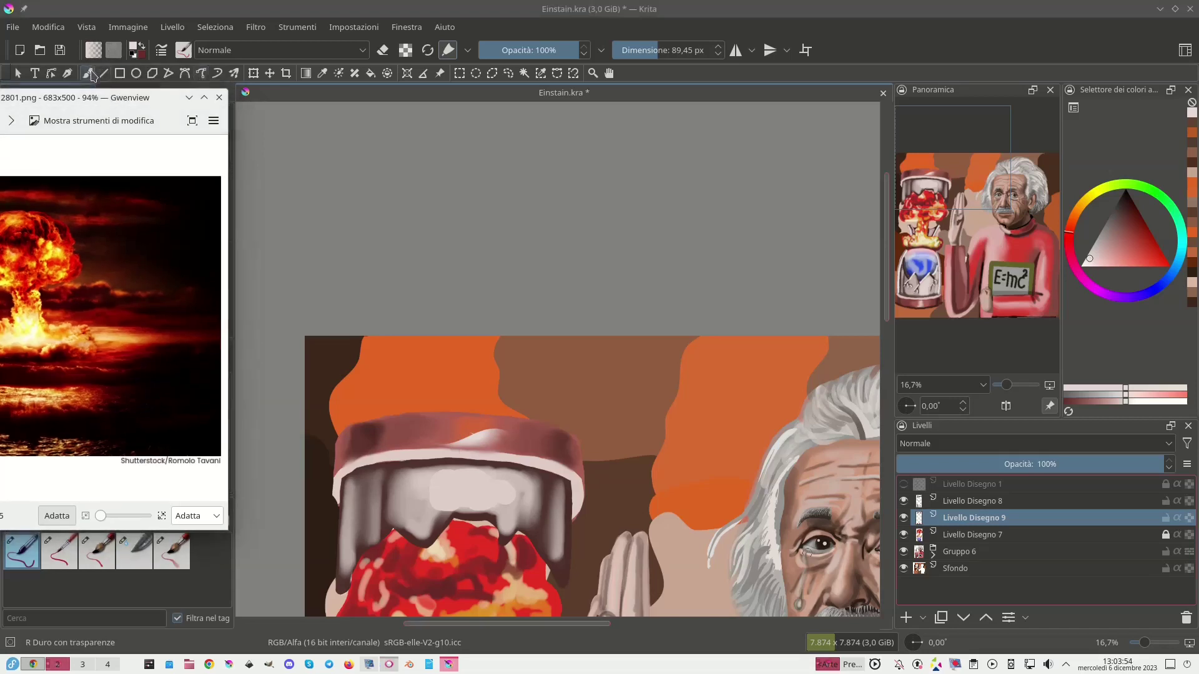
left_click_drag(463, 440, 490, 426)
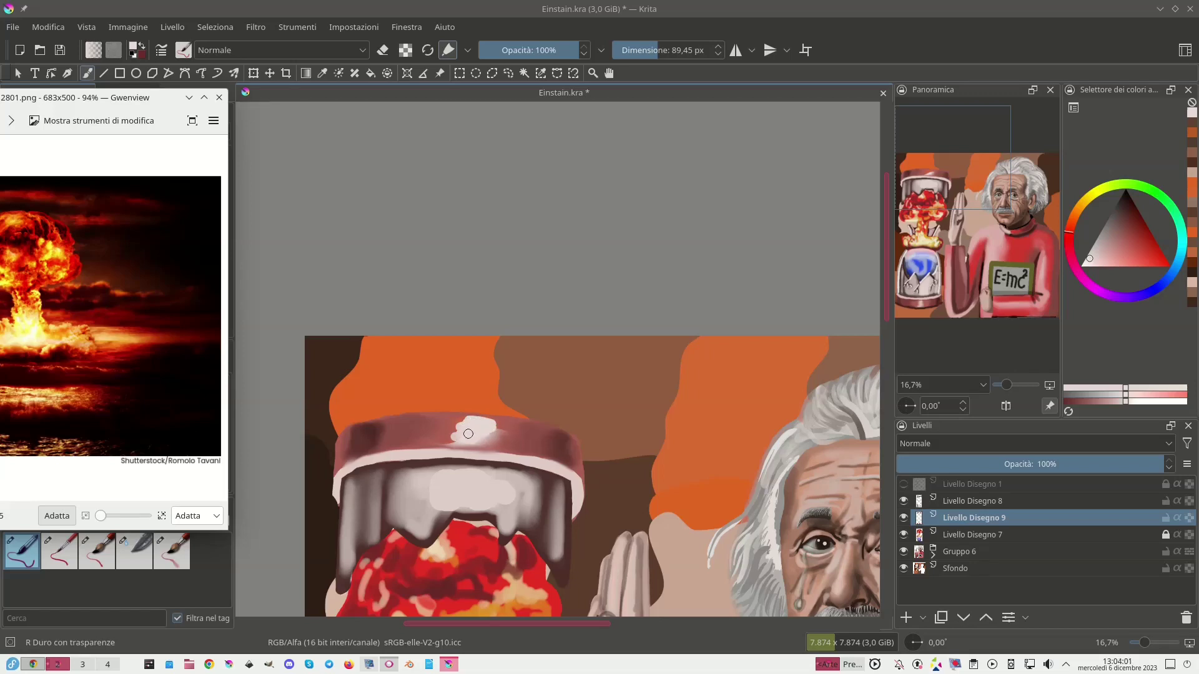
mouse_move(489, 428)
left_mouse_down()
mouse_move(484, 437)
mouse_move(498, 423)
mouse_move(489, 444)
mouse_move(453, 443)
left_mouse_up()
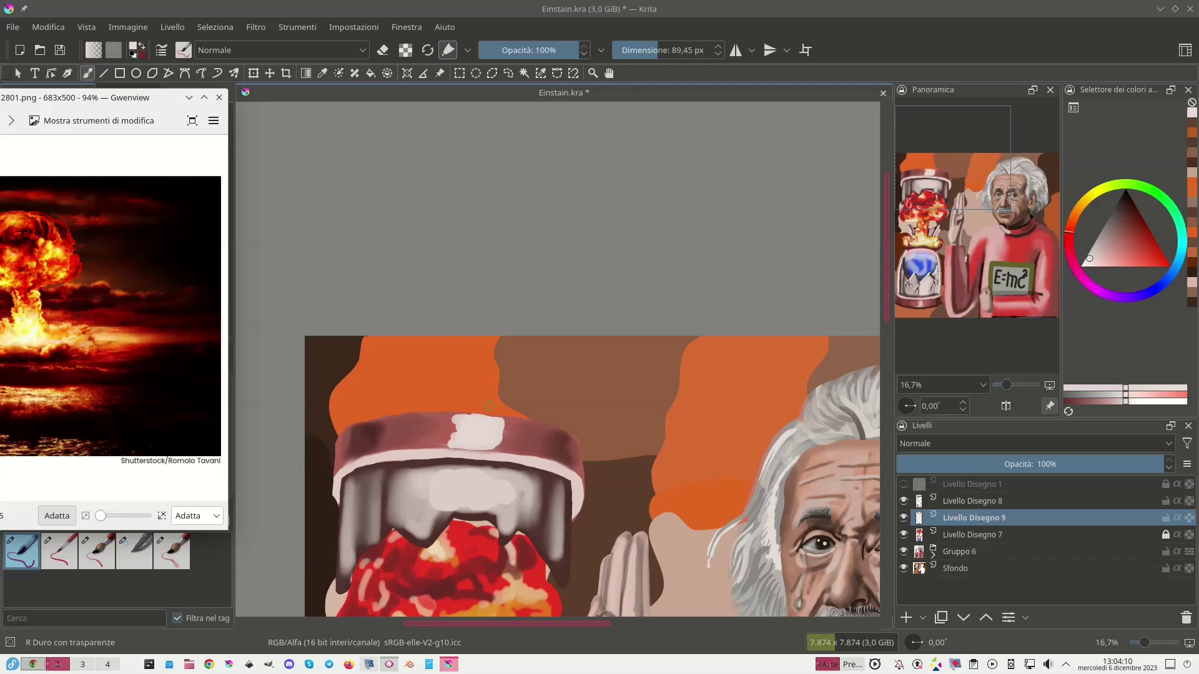
left_click(183, 555)
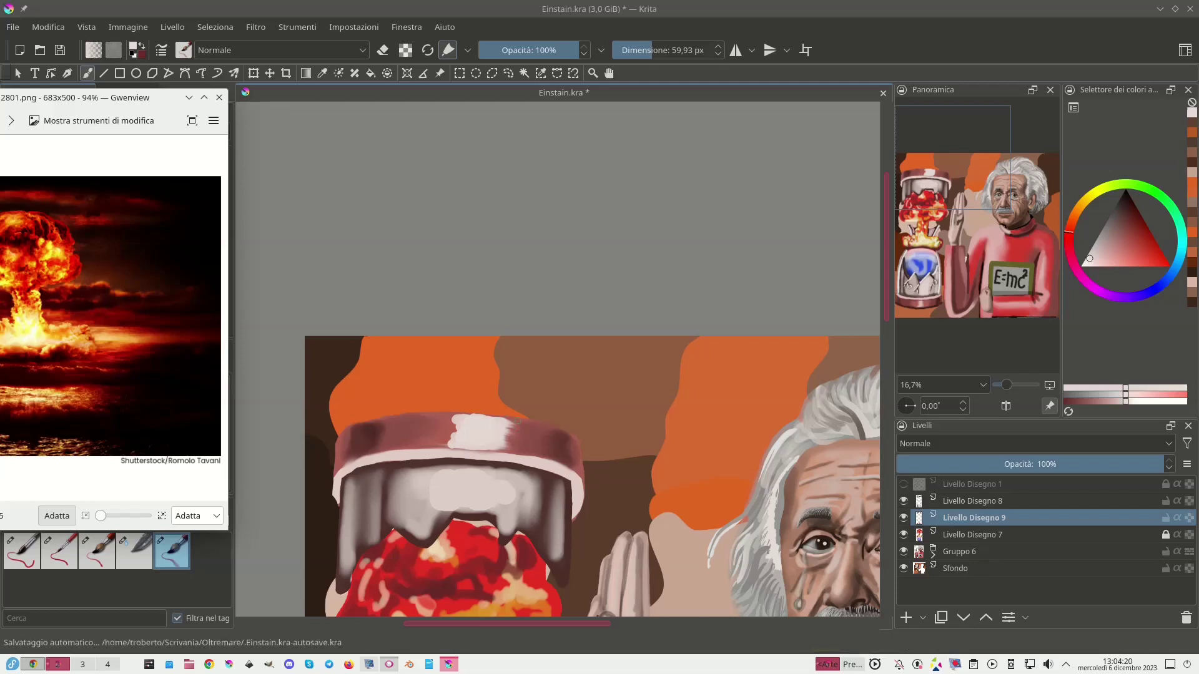
left_click_drag(650, 43, 668, 42)
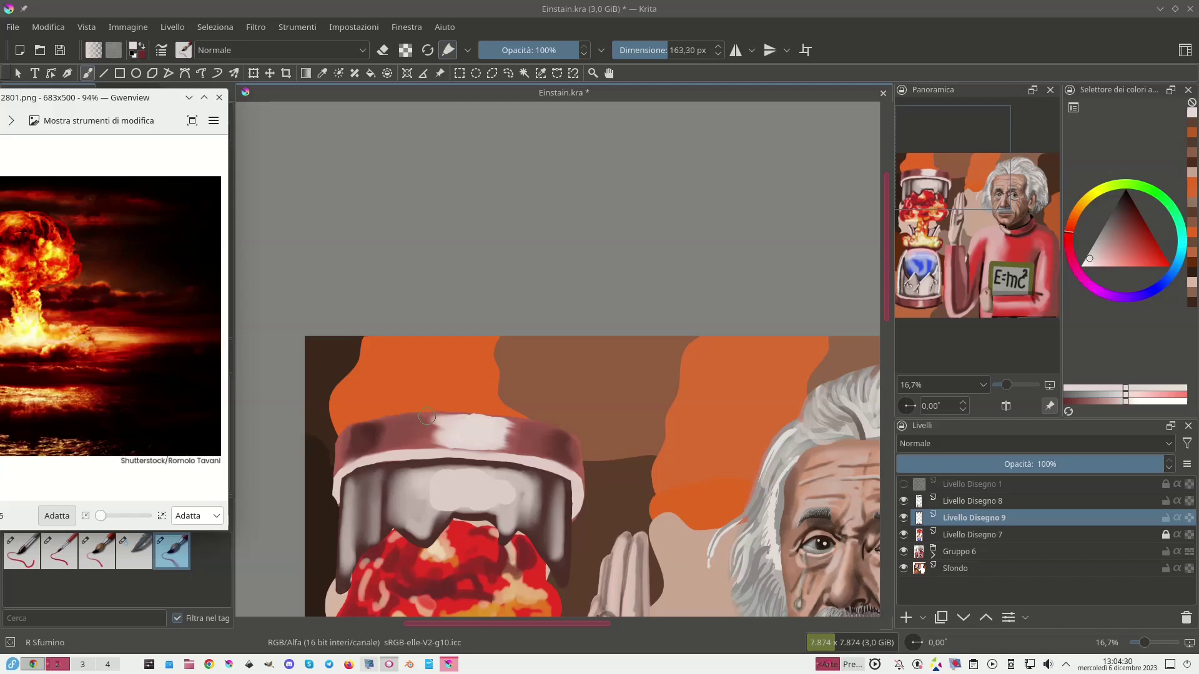
Paint dusty pink bands on both sides of the cap's highlight with the R Duro opaco brush, using a color sampled from the cap.
left_click(60, 560)
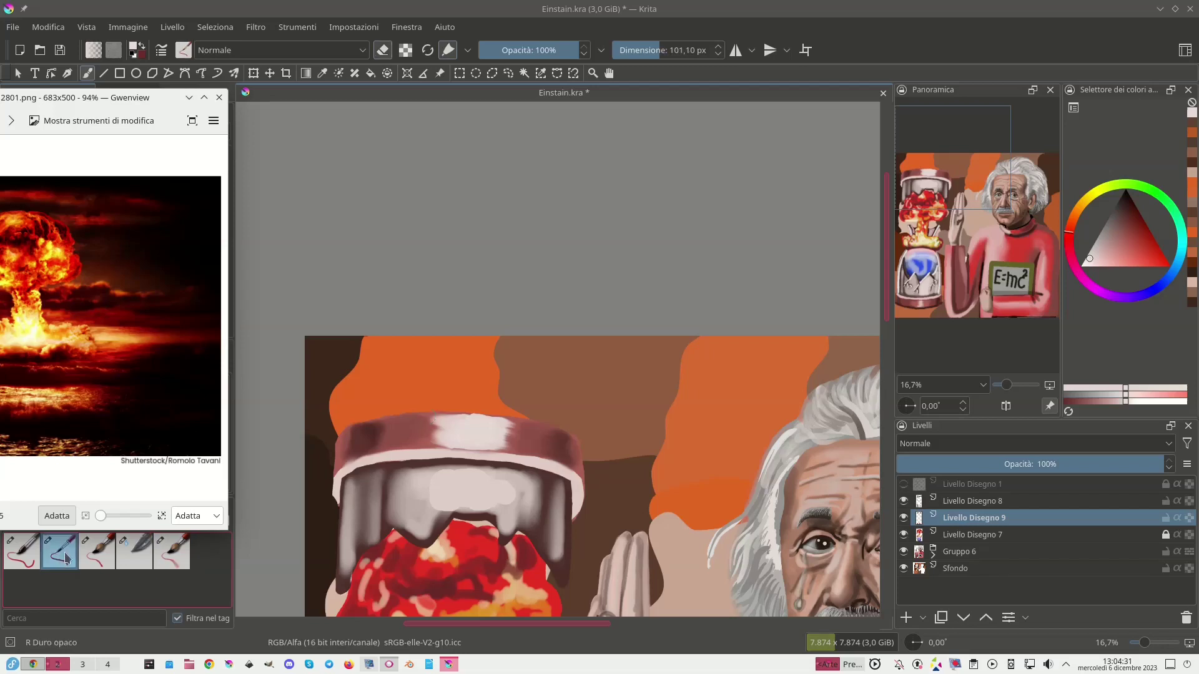
left_click(437, 418, "ctrl")
left_click_drag(434, 420, 440, 442)
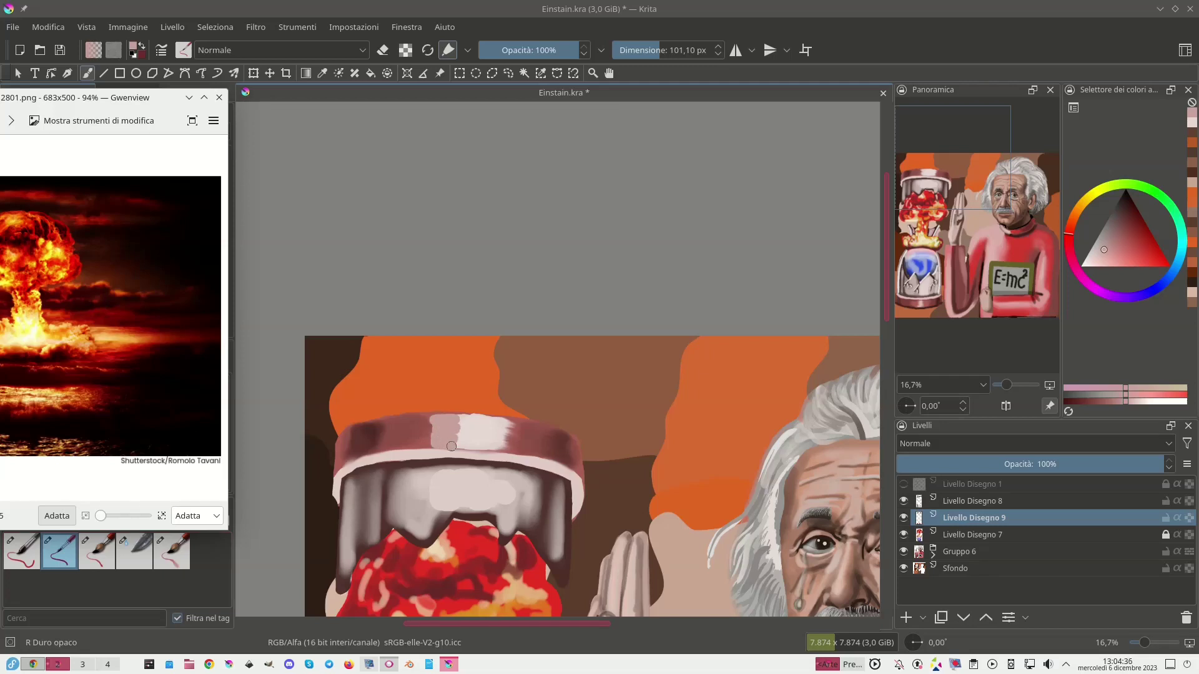
mouse_move(510, 423)
left_mouse_down()
mouse_move(493, 427)
mouse_move(506, 444)
left_mouse_up()
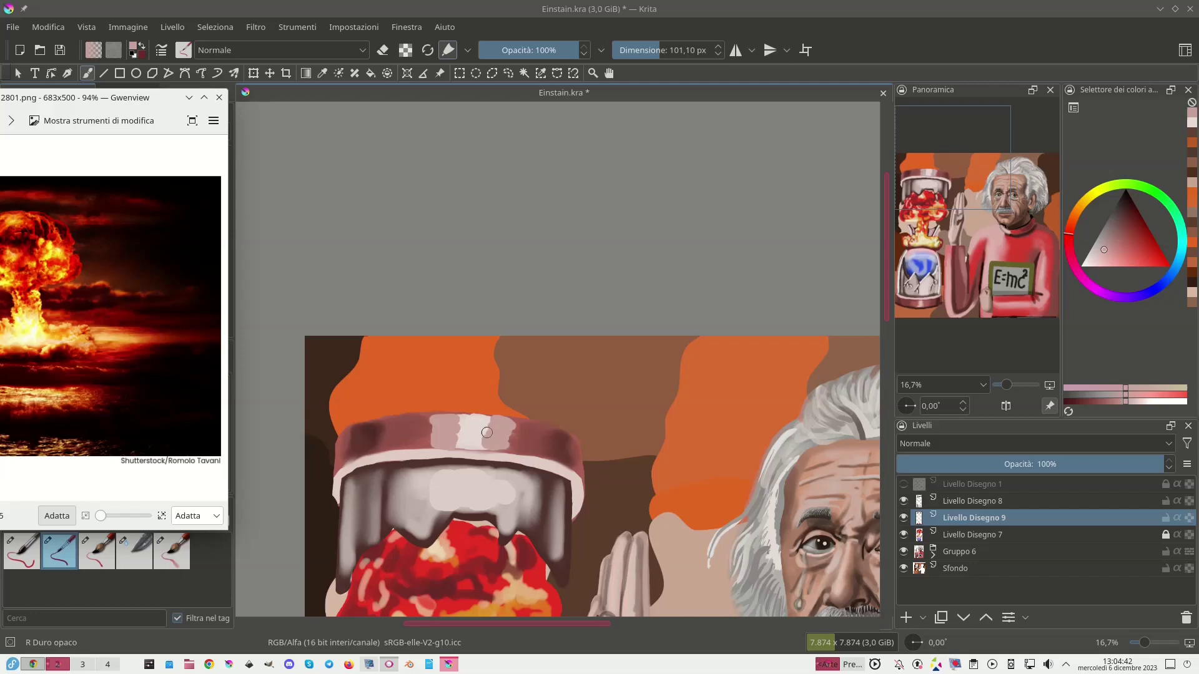
Blend the pink bands and the pale highlight into the upper cap with the R Sfumino brush.
left_click(102, 559)
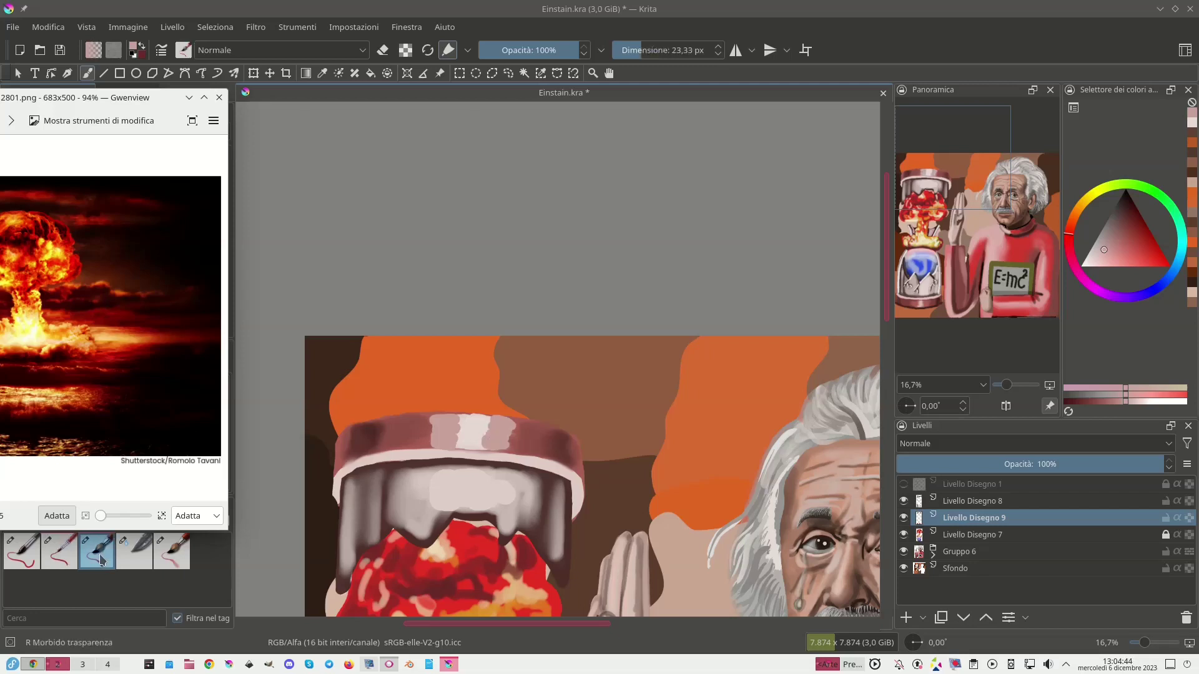
left_click_drag(637, 50, 652, 49)
left_click(179, 560)
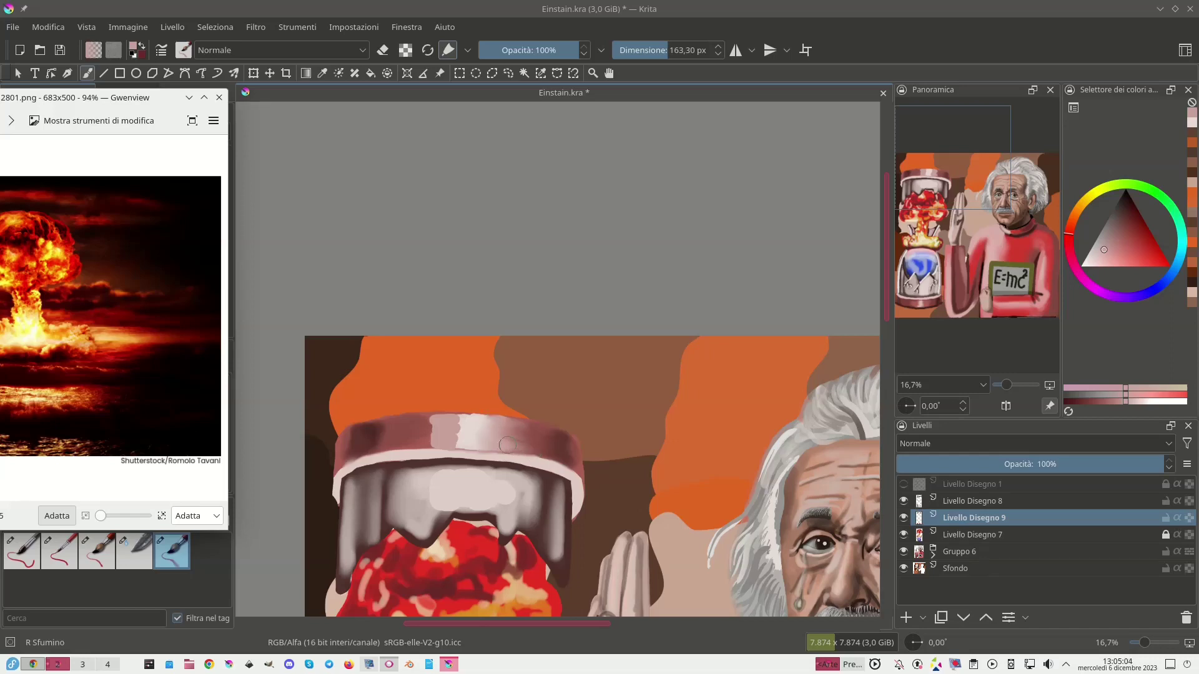
mouse_move(487, 431)
left_mouse_down()
mouse_move(463, 442)
mouse_move(467, 423)
left_mouse_up()
mouse_move(458, 428)
left_mouse_down()
mouse_move(428, 425)
mouse_move(436, 431)
left_mouse_up()
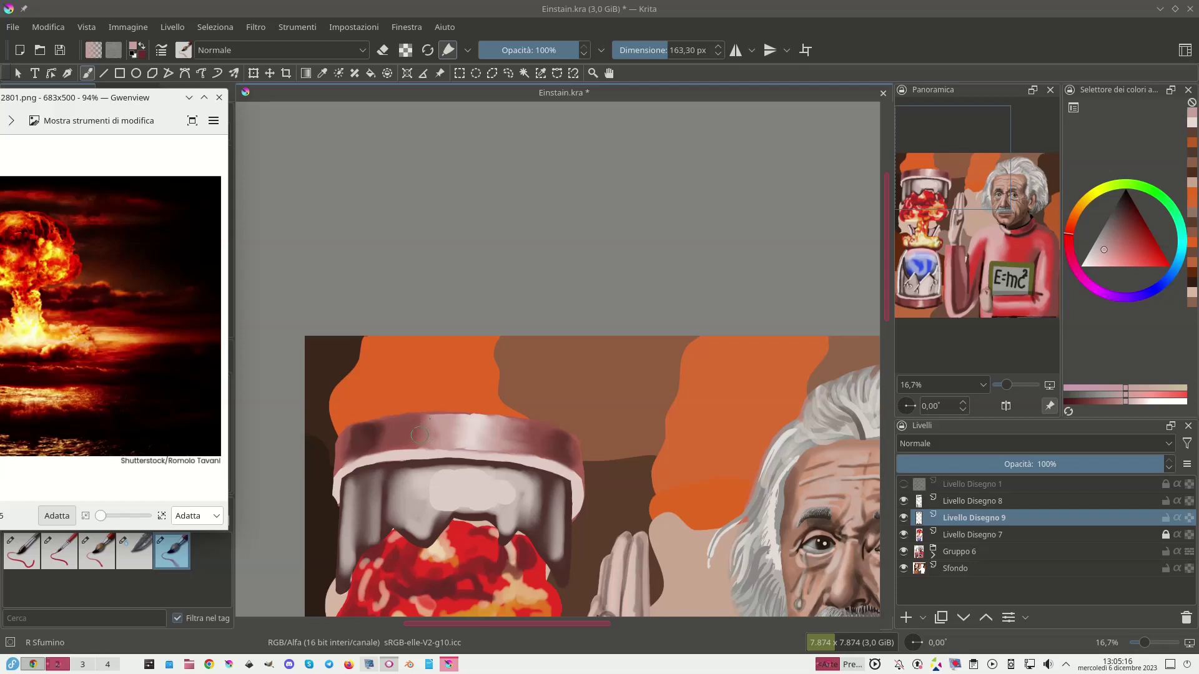
Save Einstain.kra and review the whole illustration.
scroll(420, 435, "down", 4)
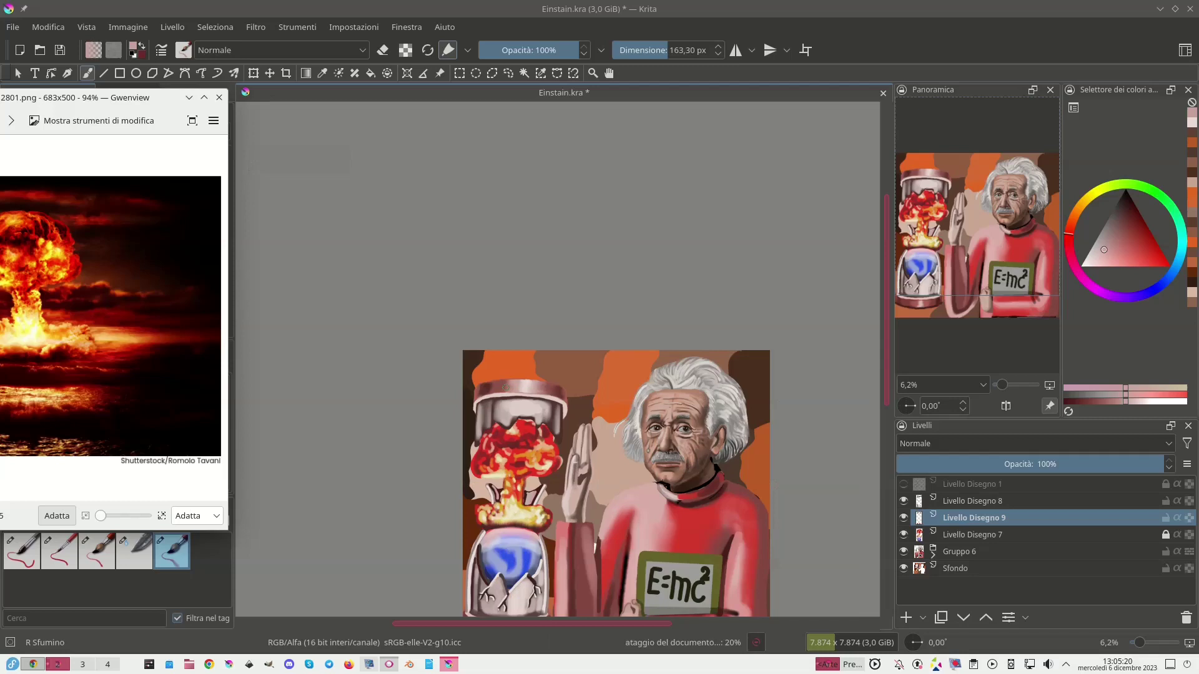
key("plus")
key("minus")
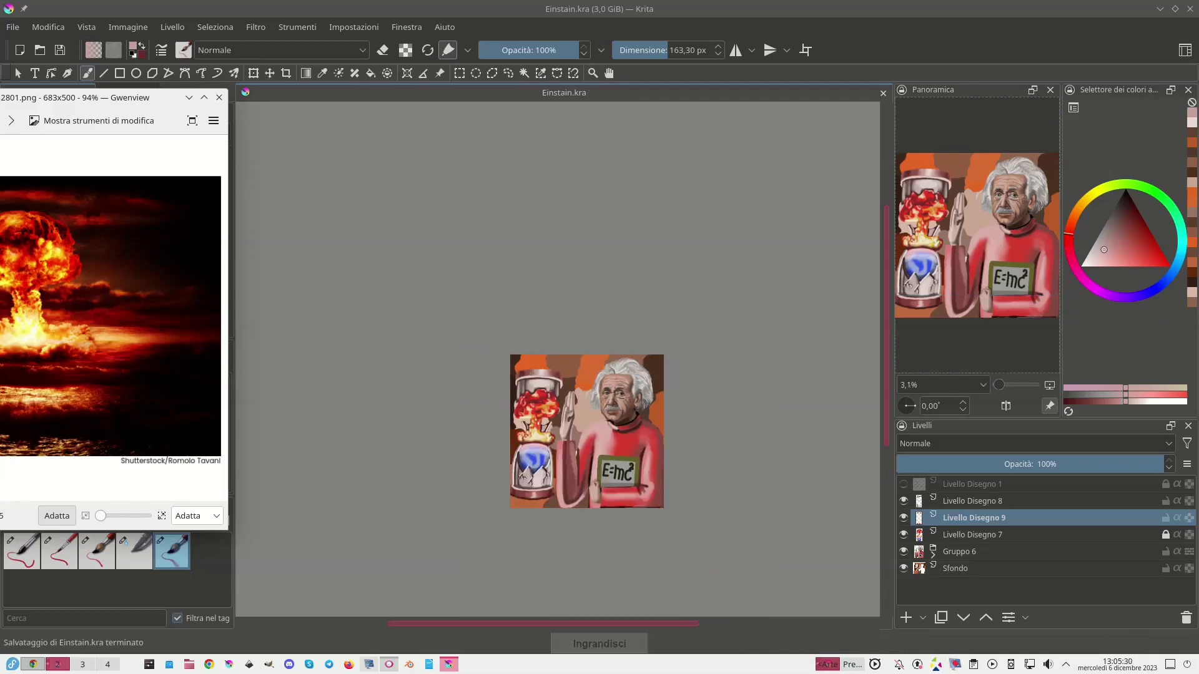
key("plus")
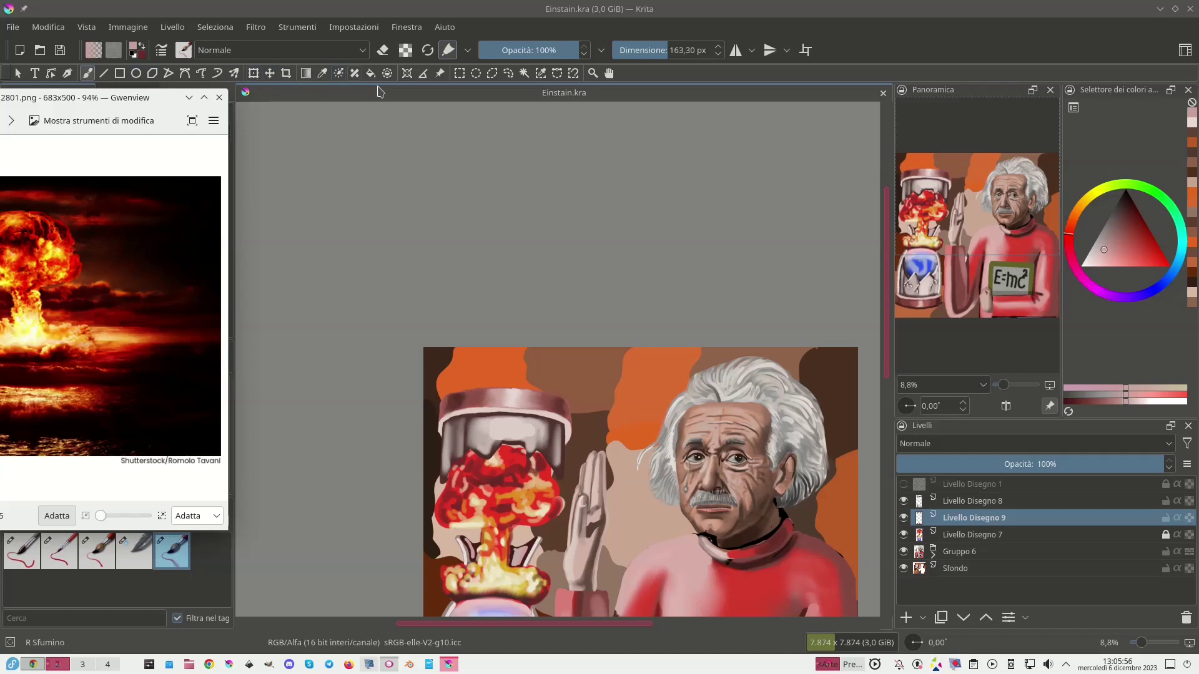
Create a text object in the illustration's upper-left corner and replace its placeholder with the artist's full name.
left_click(35, 73)
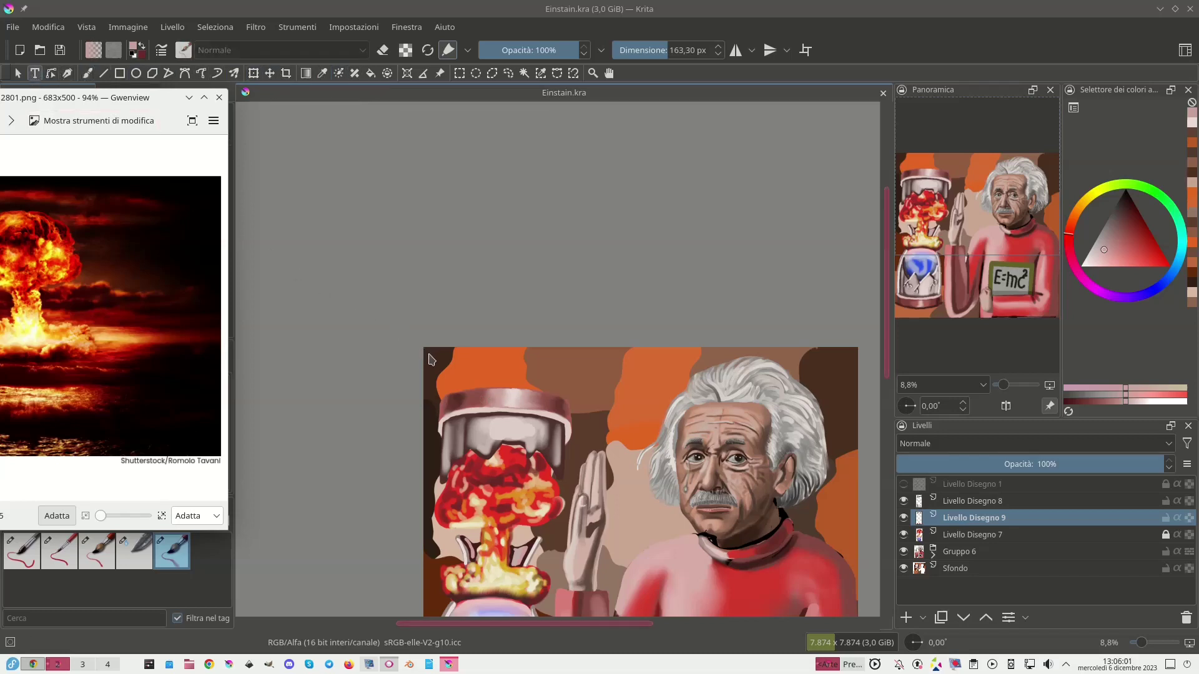
left_click_drag(429, 354, 652, 388)
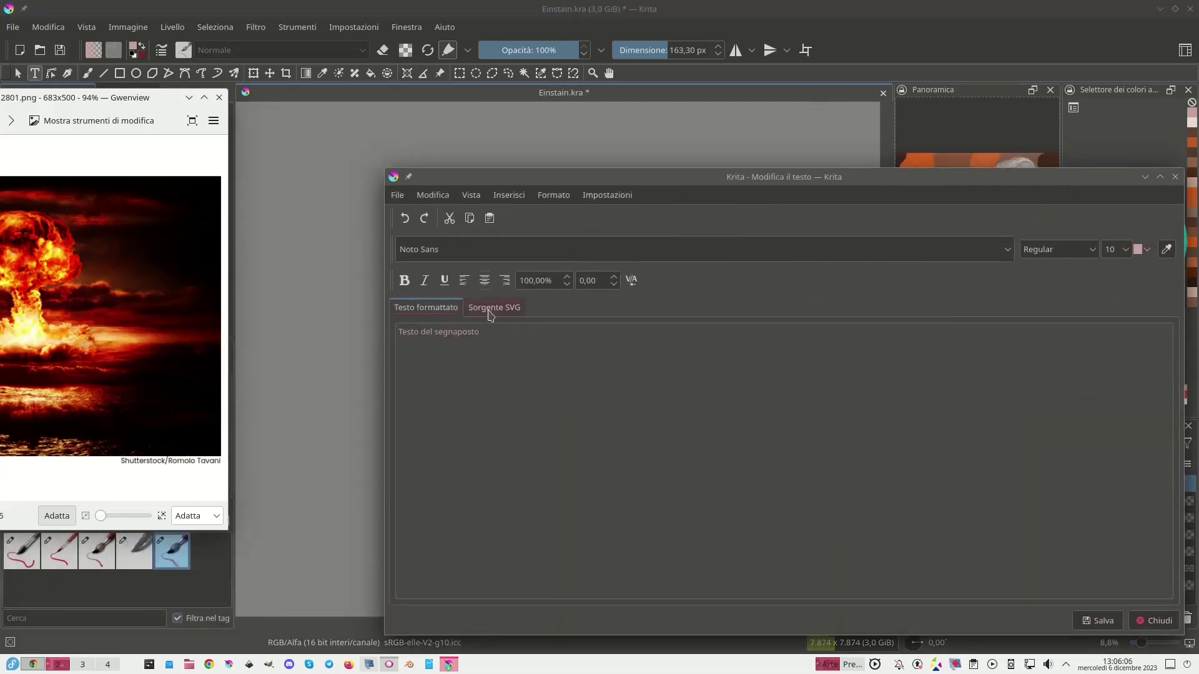
left_click_drag(490, 328, 313, 329)
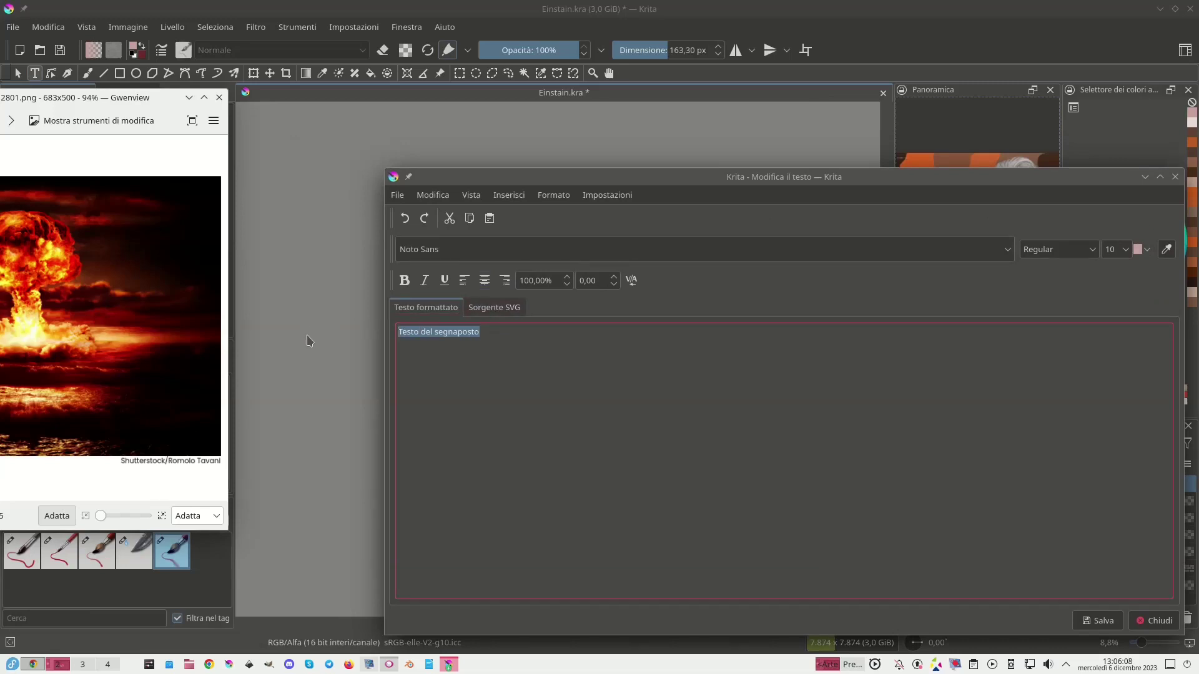
type("T")
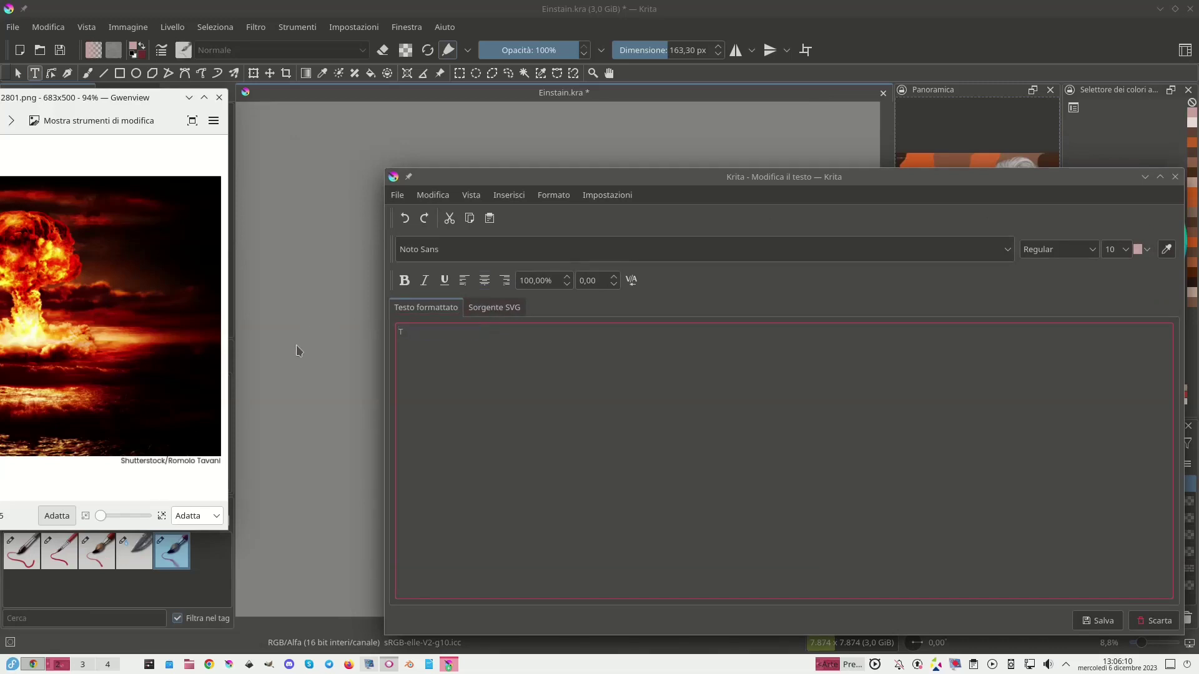
type("amburrino Roberto")
Color the artist's name orange-red and save the text.
left_click(1149, 255)
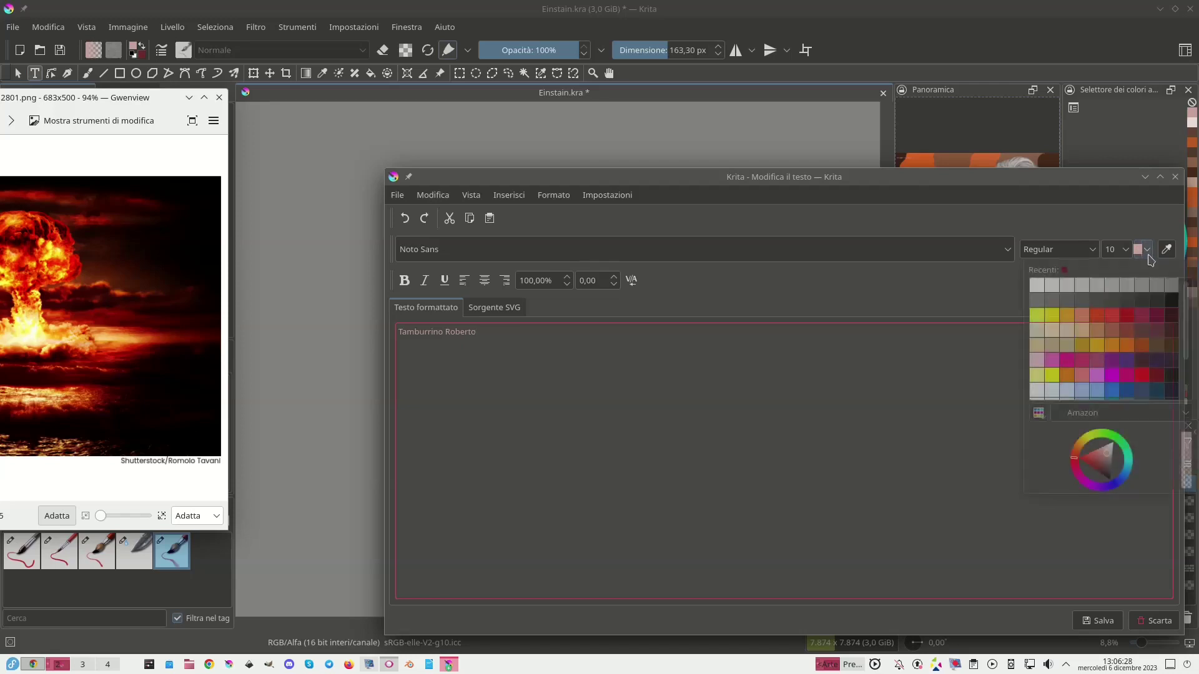
left_click(1100, 318)
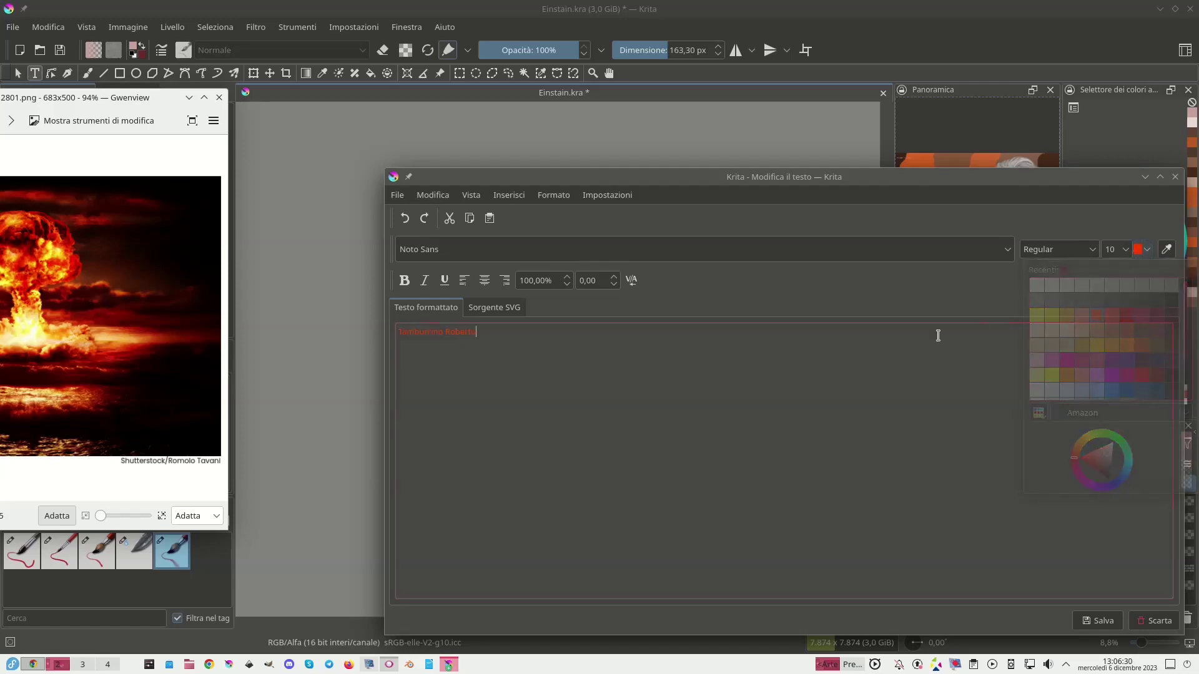
left_click(1089, 623)
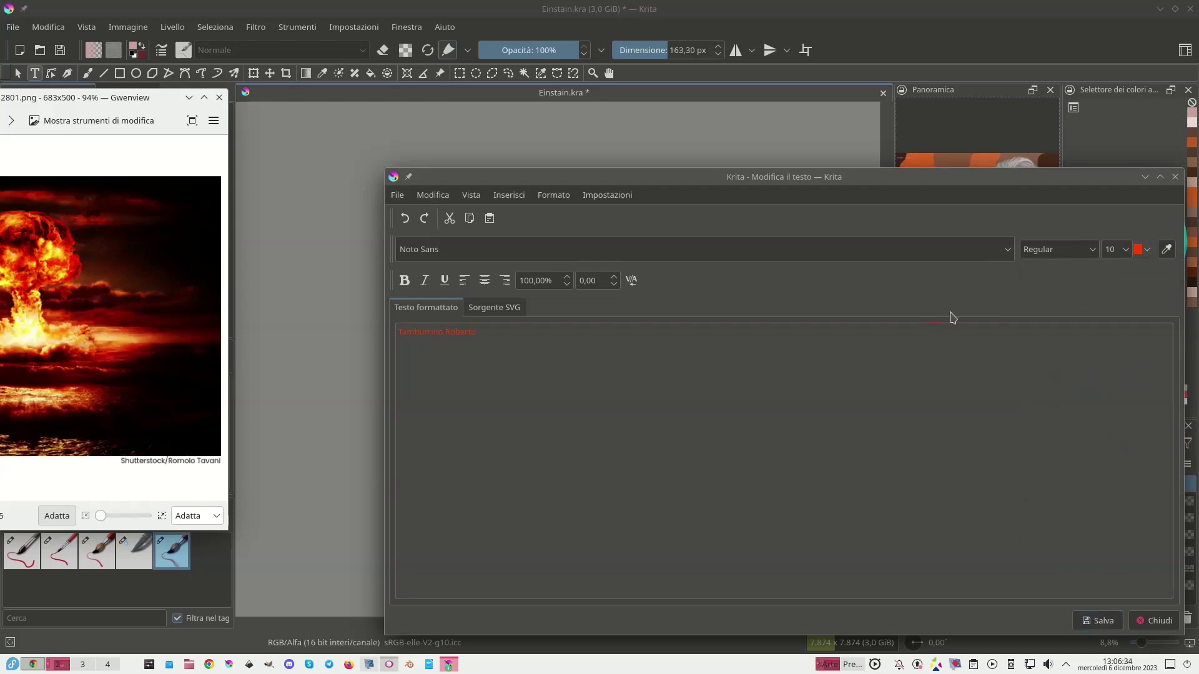
Set the font size of the artist's name to 24 and save the text.
left_click_drag(965, 190, 704, 389)
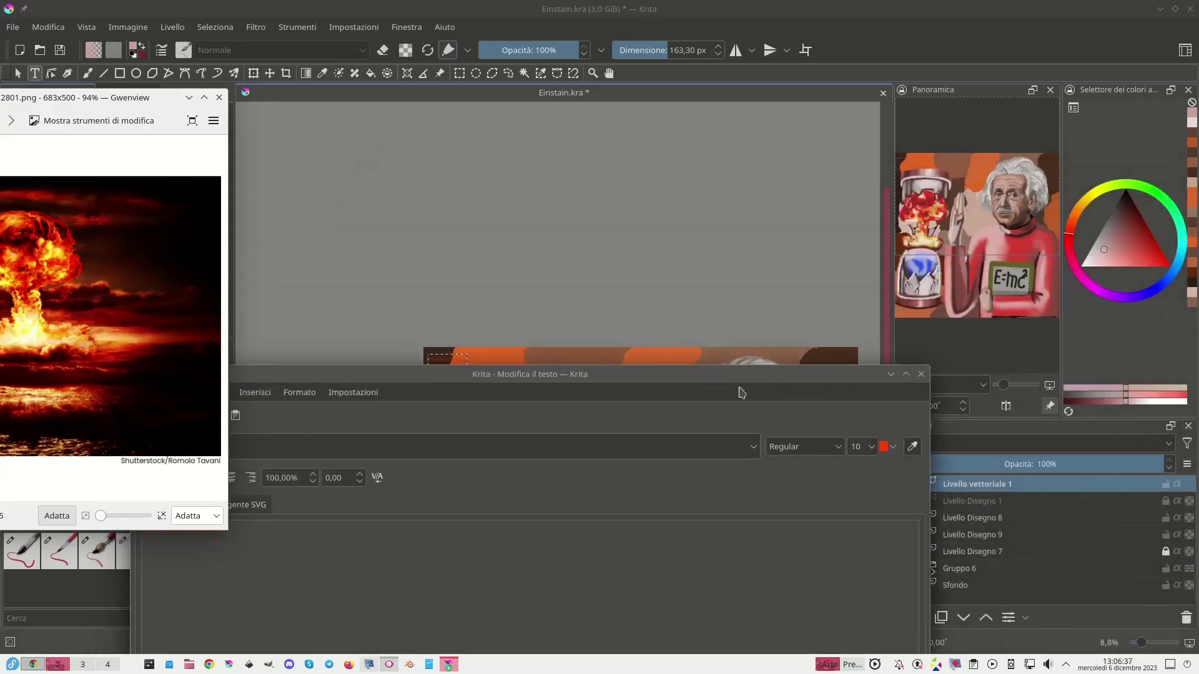
left_click(872, 447)
left_click_drag(874, 520, 873, 556)
left_click(856, 540)
left_click_drag(812, 384, 839, 164)
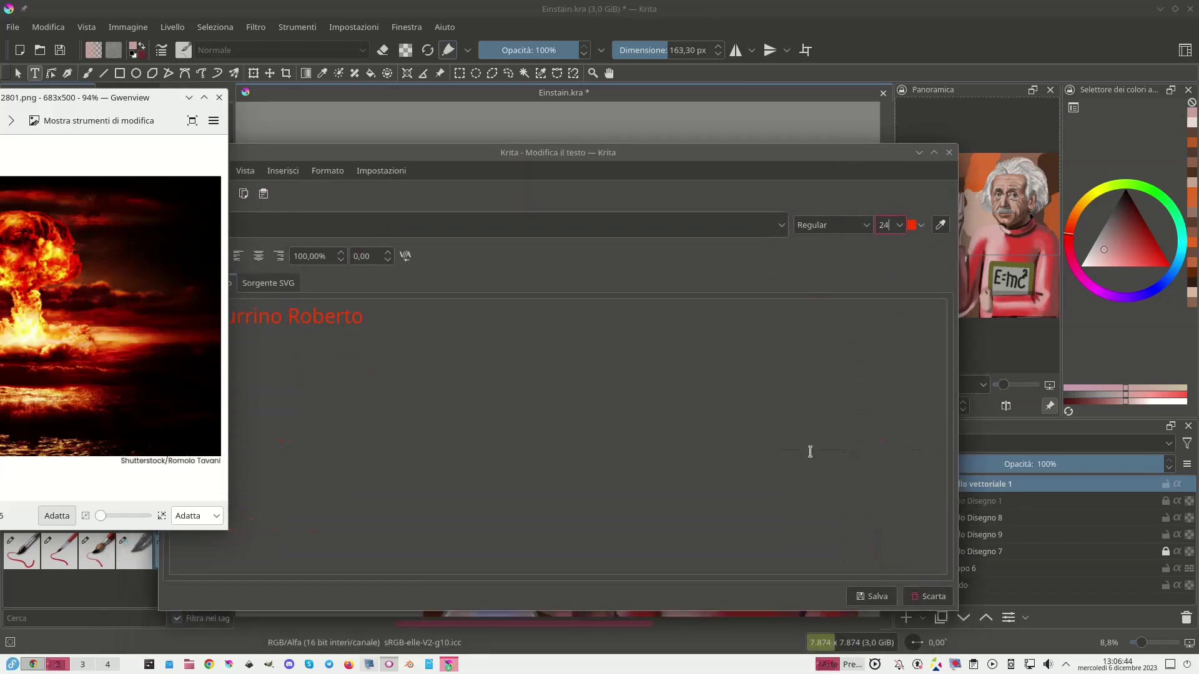
left_click(862, 596)
Recolor the artist's name dark burgundy red, save the text and close the text editor.
left_click_drag(770, 161, 819, 347)
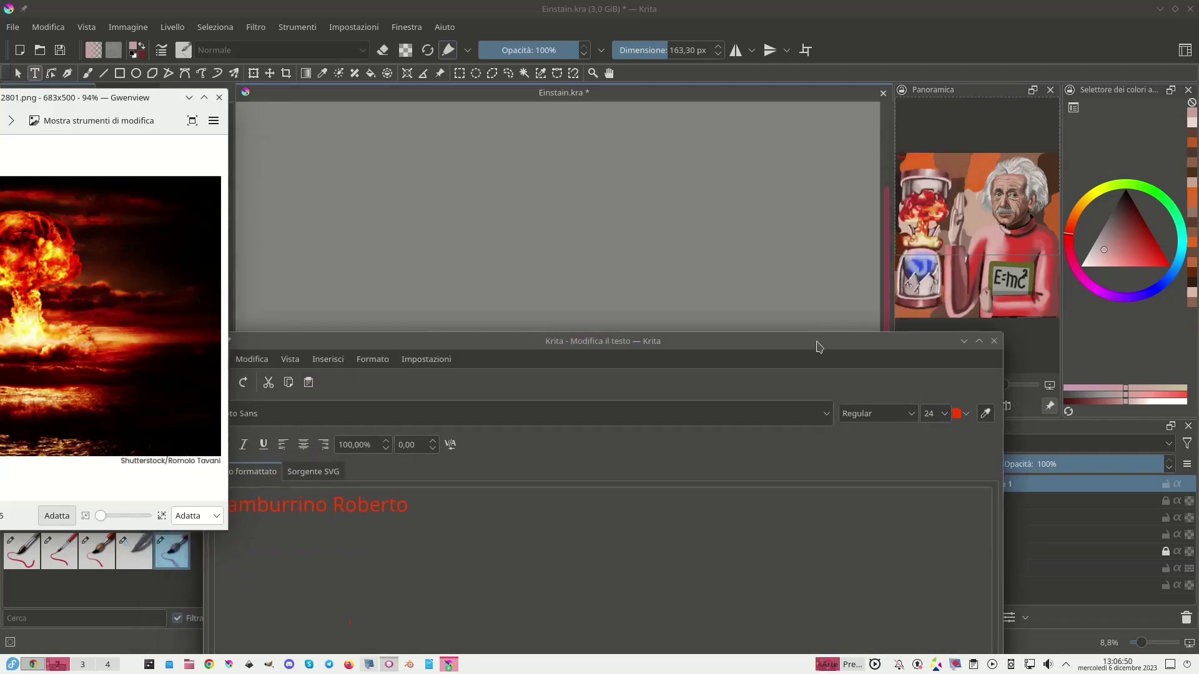
left_click(965, 415)
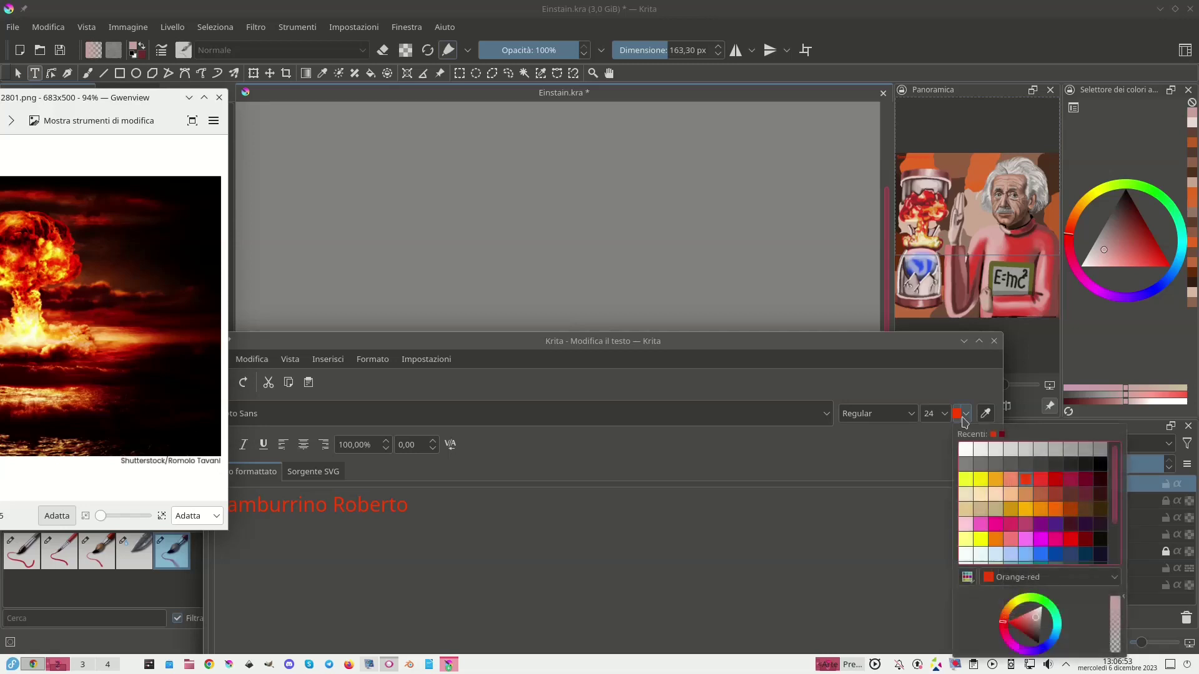
left_click(1082, 480)
left_click_drag(853, 343, 822, 139)
left_click(893, 579)
left_click_drag(757, 139, 757, 471)
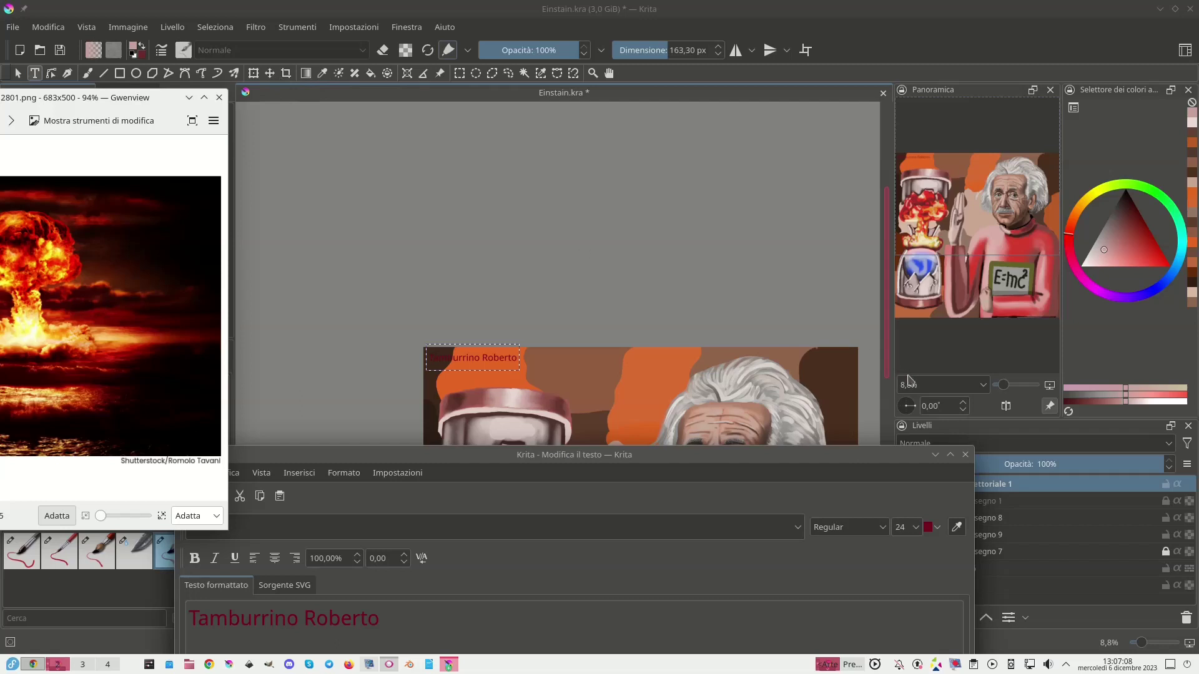
left_click(965, 455)
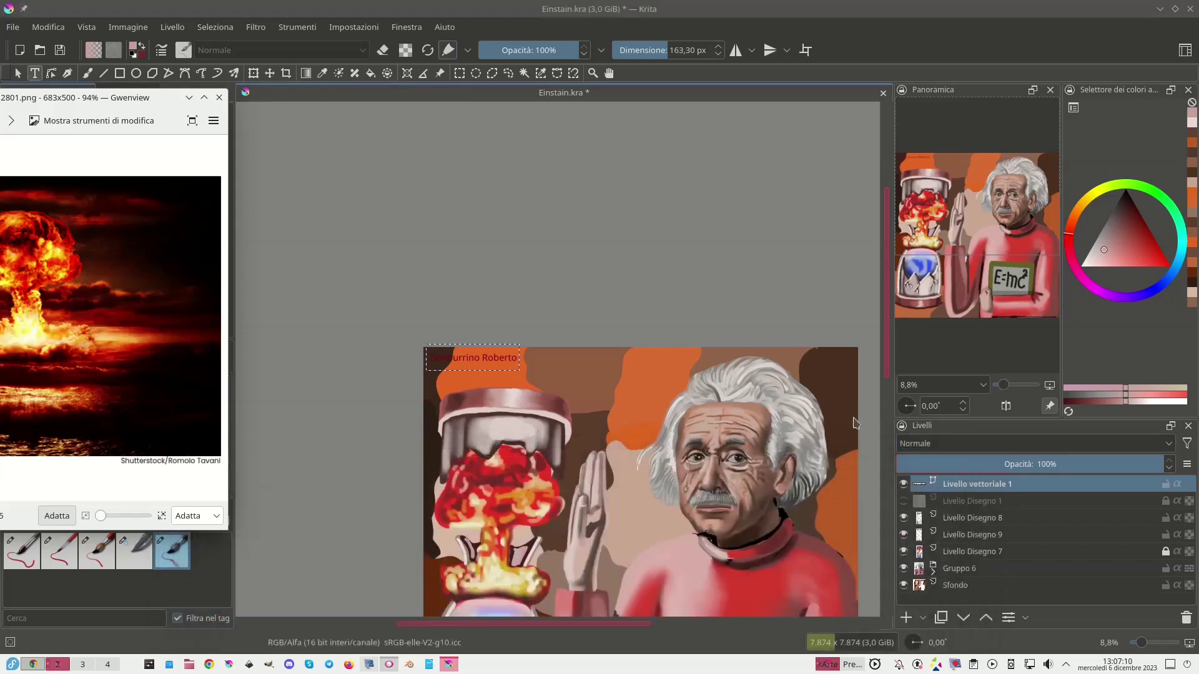
Move the artist's name slightly to the right along the illustration's upper edge with the Move tool.
left_click(269, 74)
left_click_drag(476, 354, 504, 354)
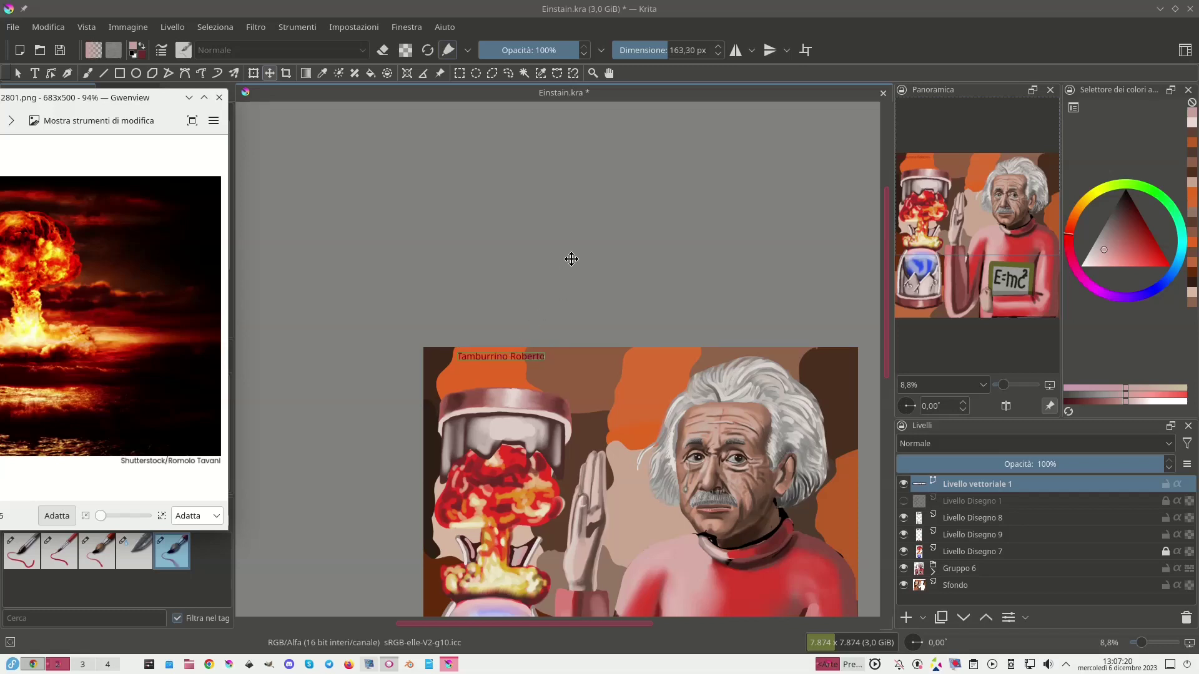
scroll(571, 259, "down", 3)
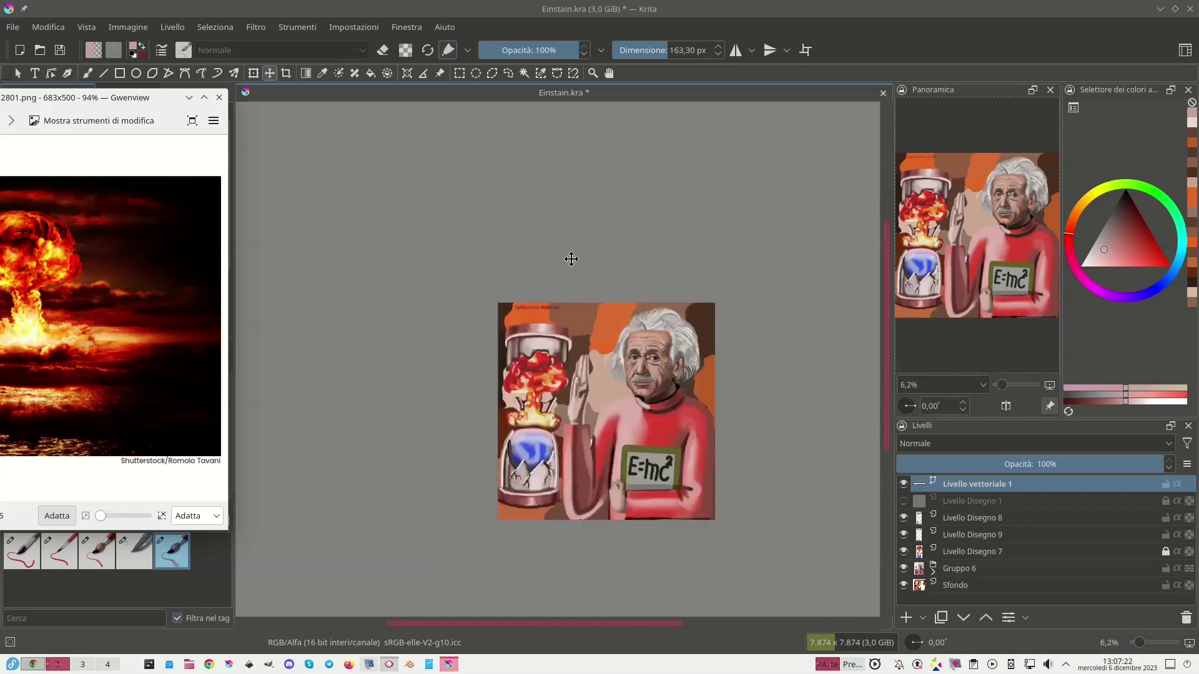
scroll(571, 259, "up", 2)
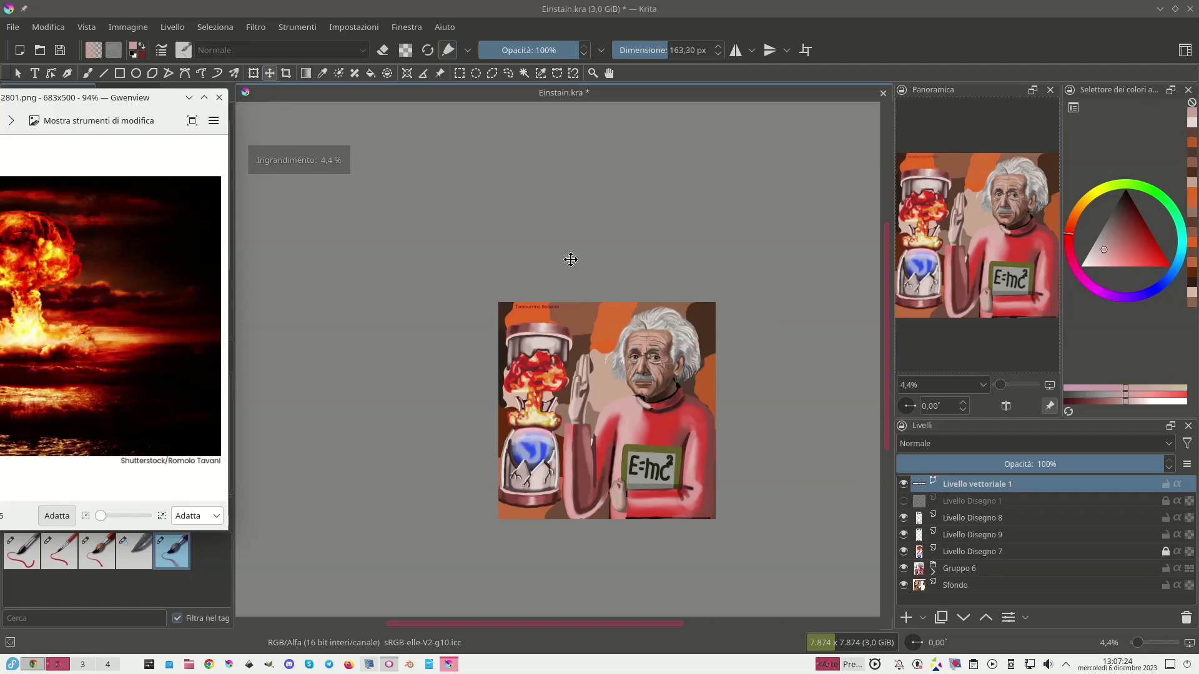
scroll(570, 259, "up", 1)
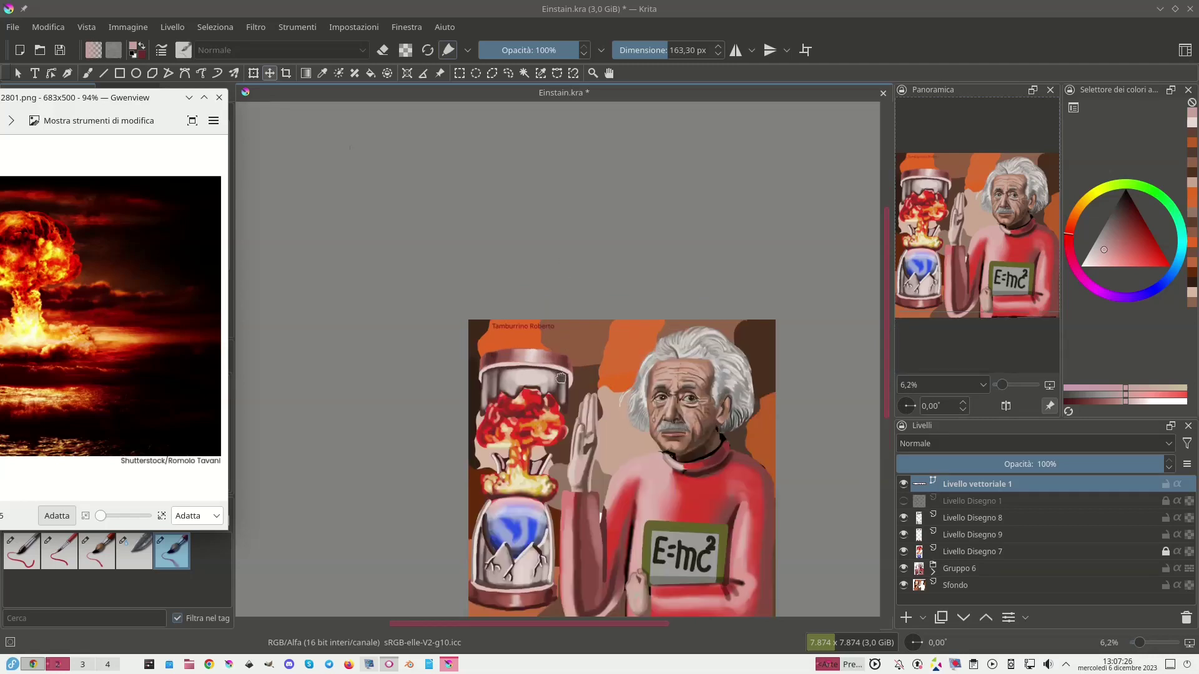
scroll(565, 340, "down", 1)
Sample pale pink from the raised arm's elbow and touch up its lower edge on Livello Disegno 4 in Gruppo 6, using R Duro opaco.
scroll(559, 347, "up", 2)
left_click_drag(559, 348, 558, 182)
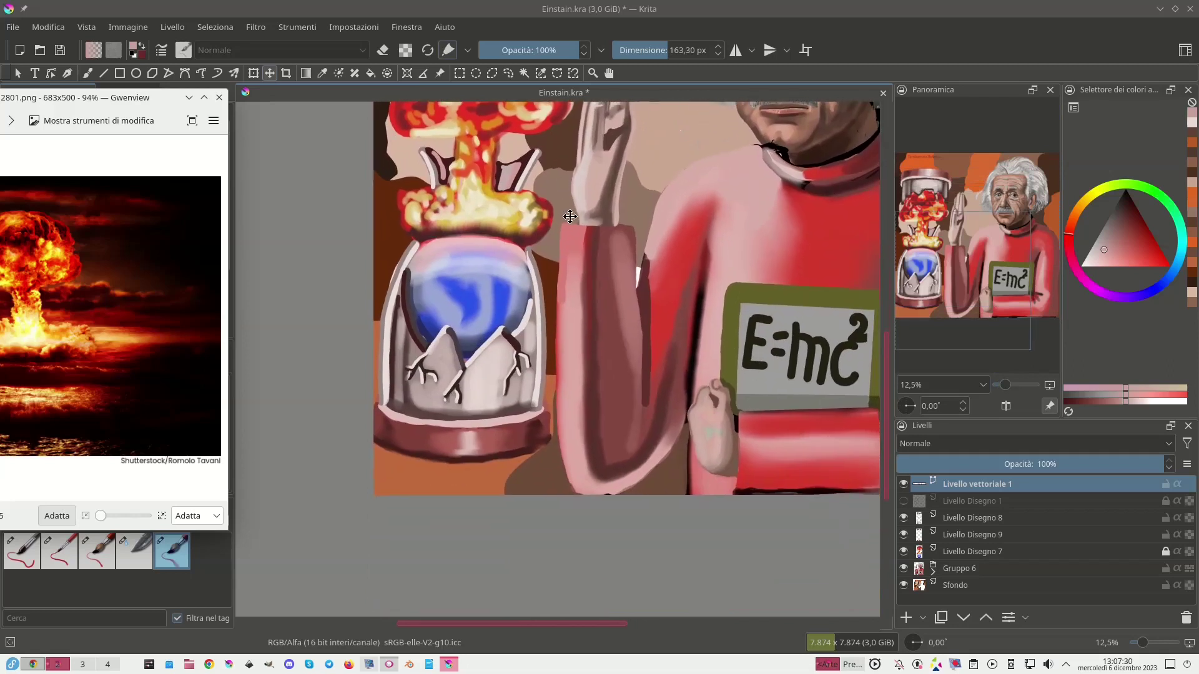
left_click(932, 572)
left_click_drag(1189, 548, 1190, 570)
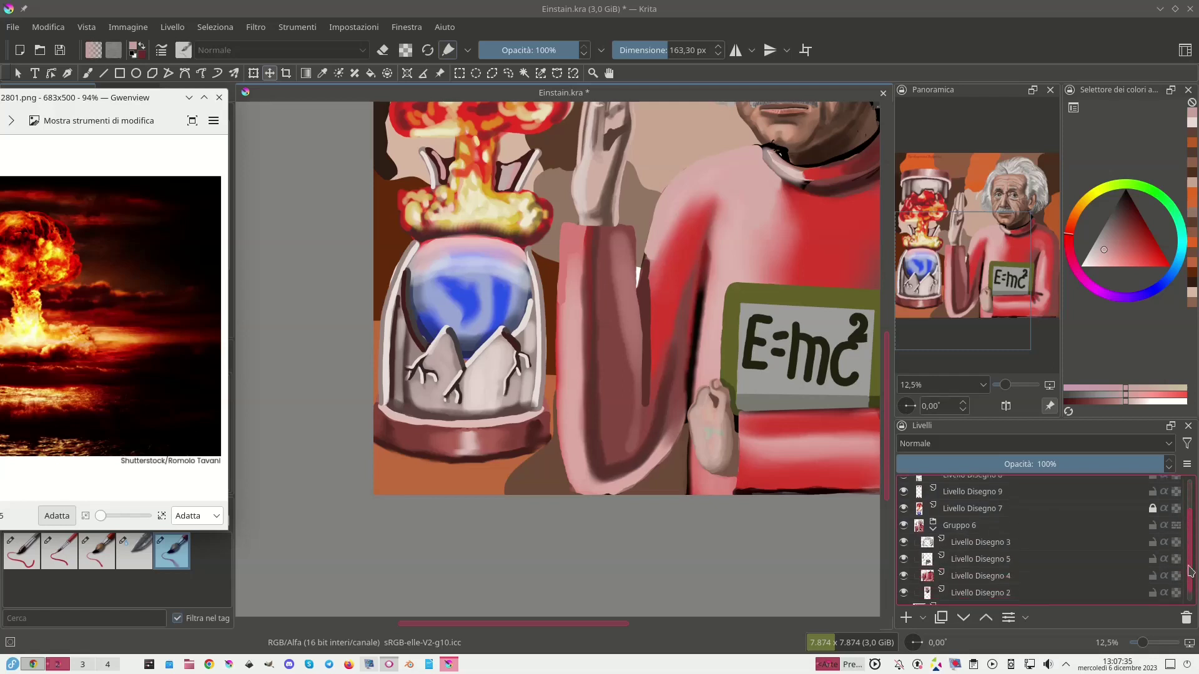
left_click(978, 576)
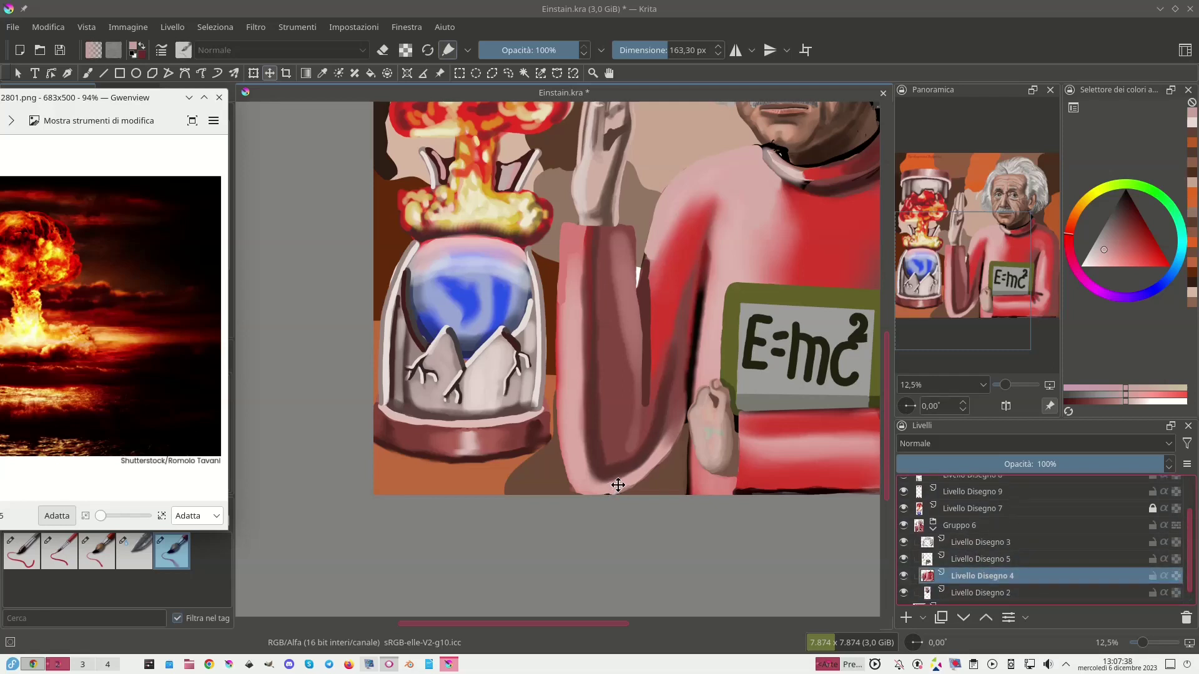
left_click(89, 73)
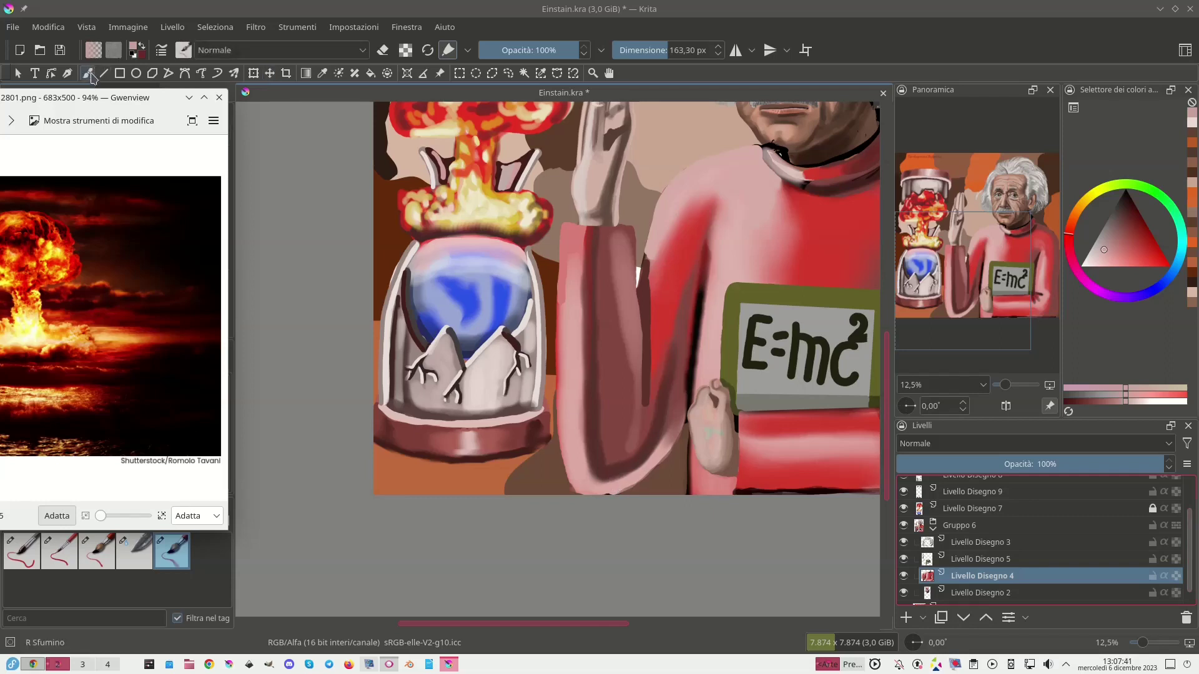
left_click(623, 485, "ctrl")
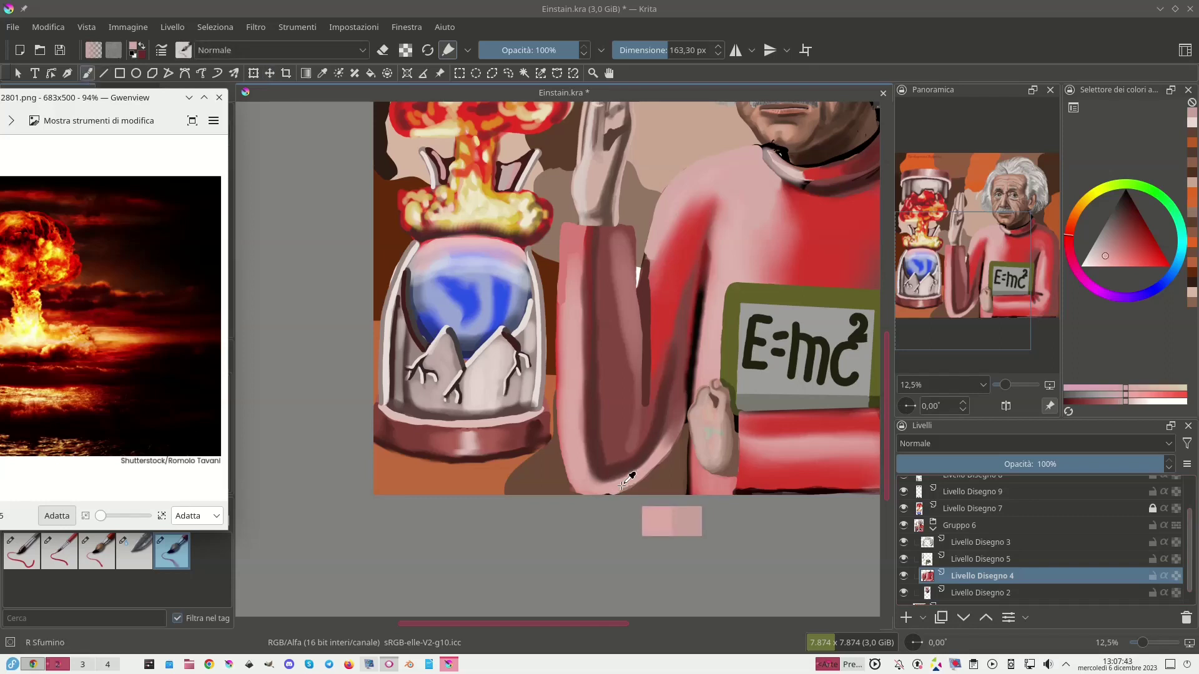
left_click(585, 496)
left_click(63, 557)
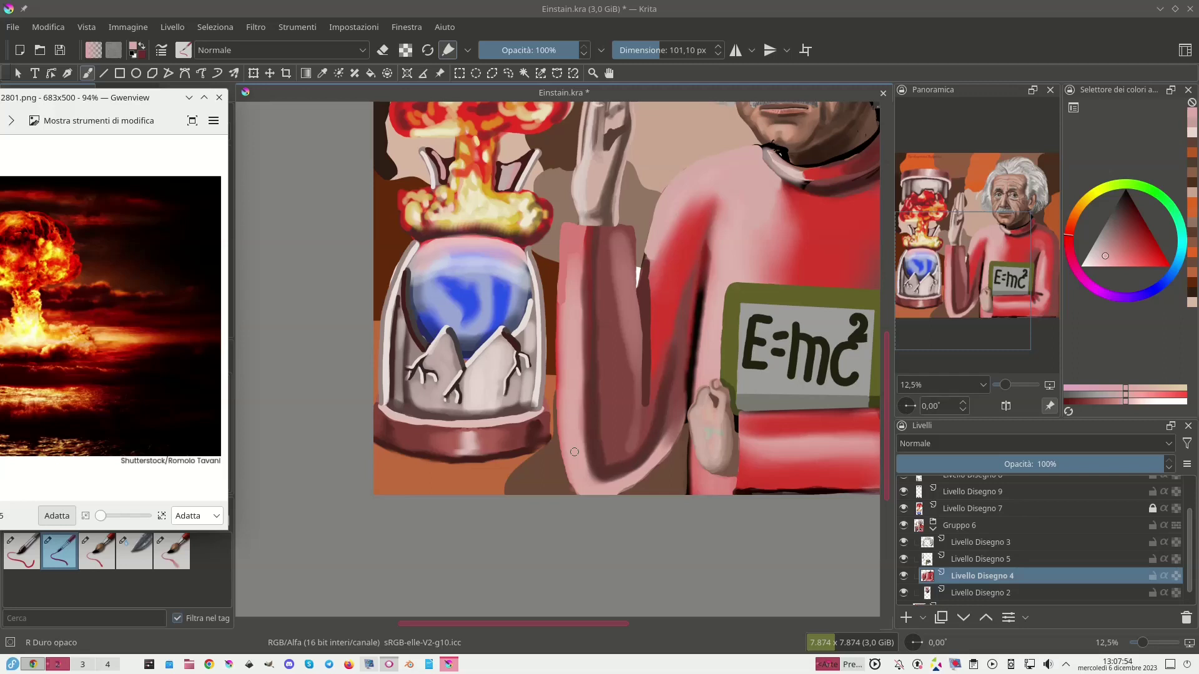
scroll(574, 452, "down", 4)
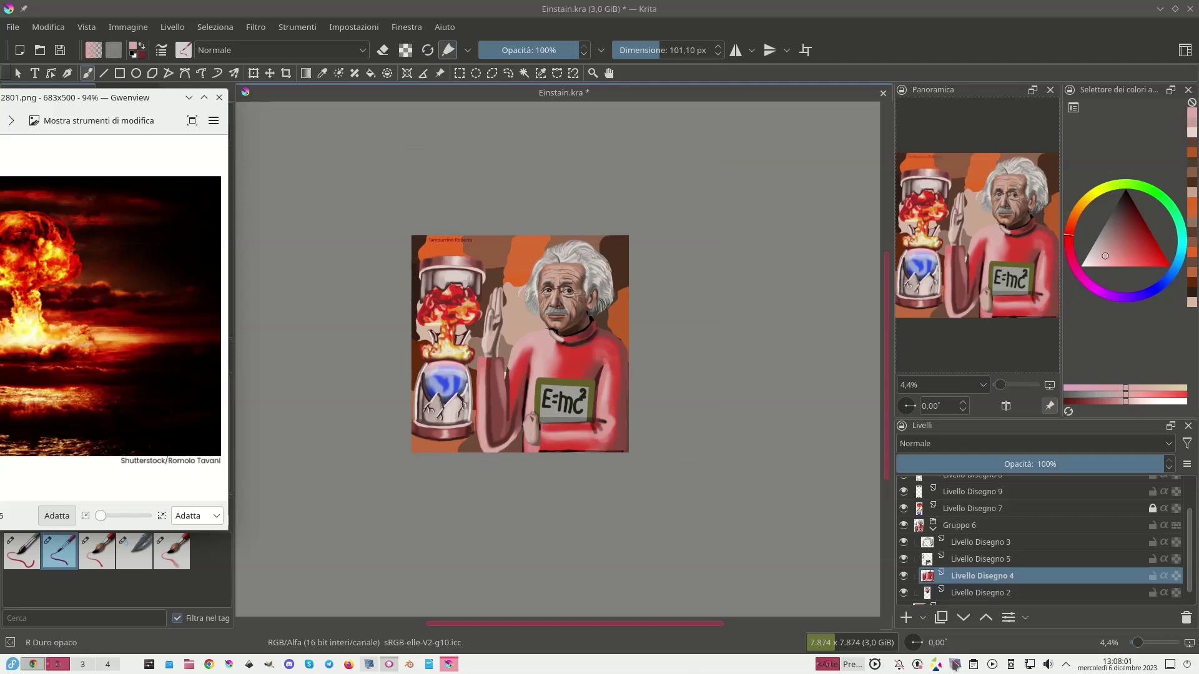
right_click(955, 666)
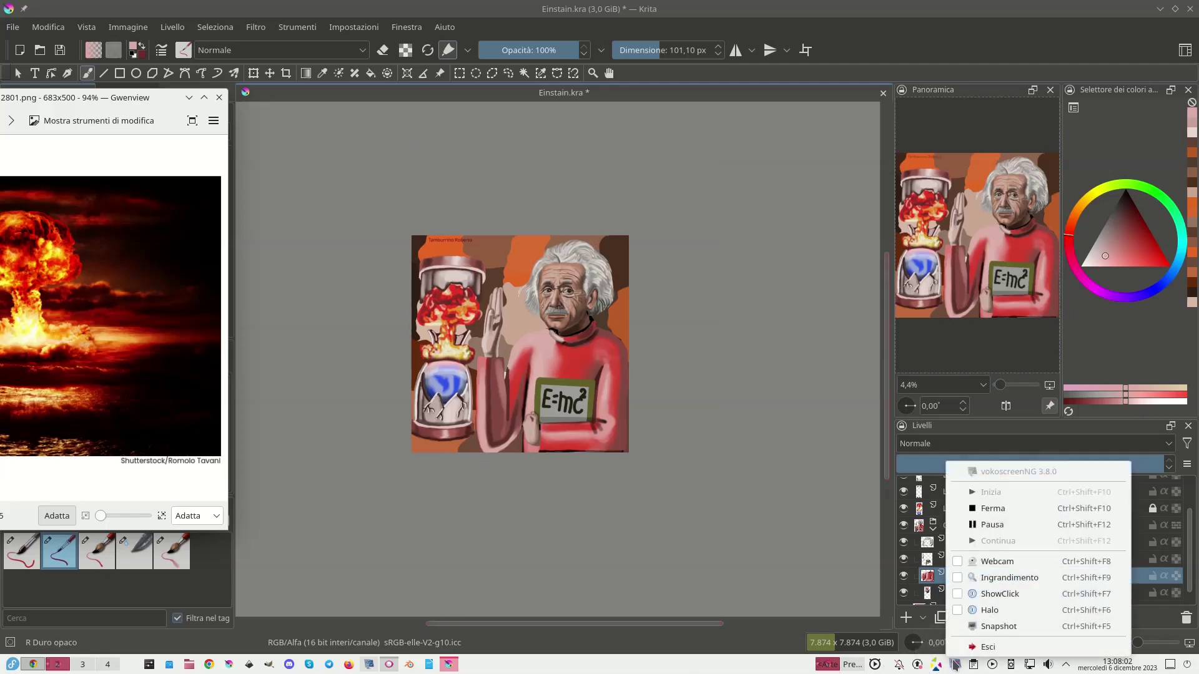